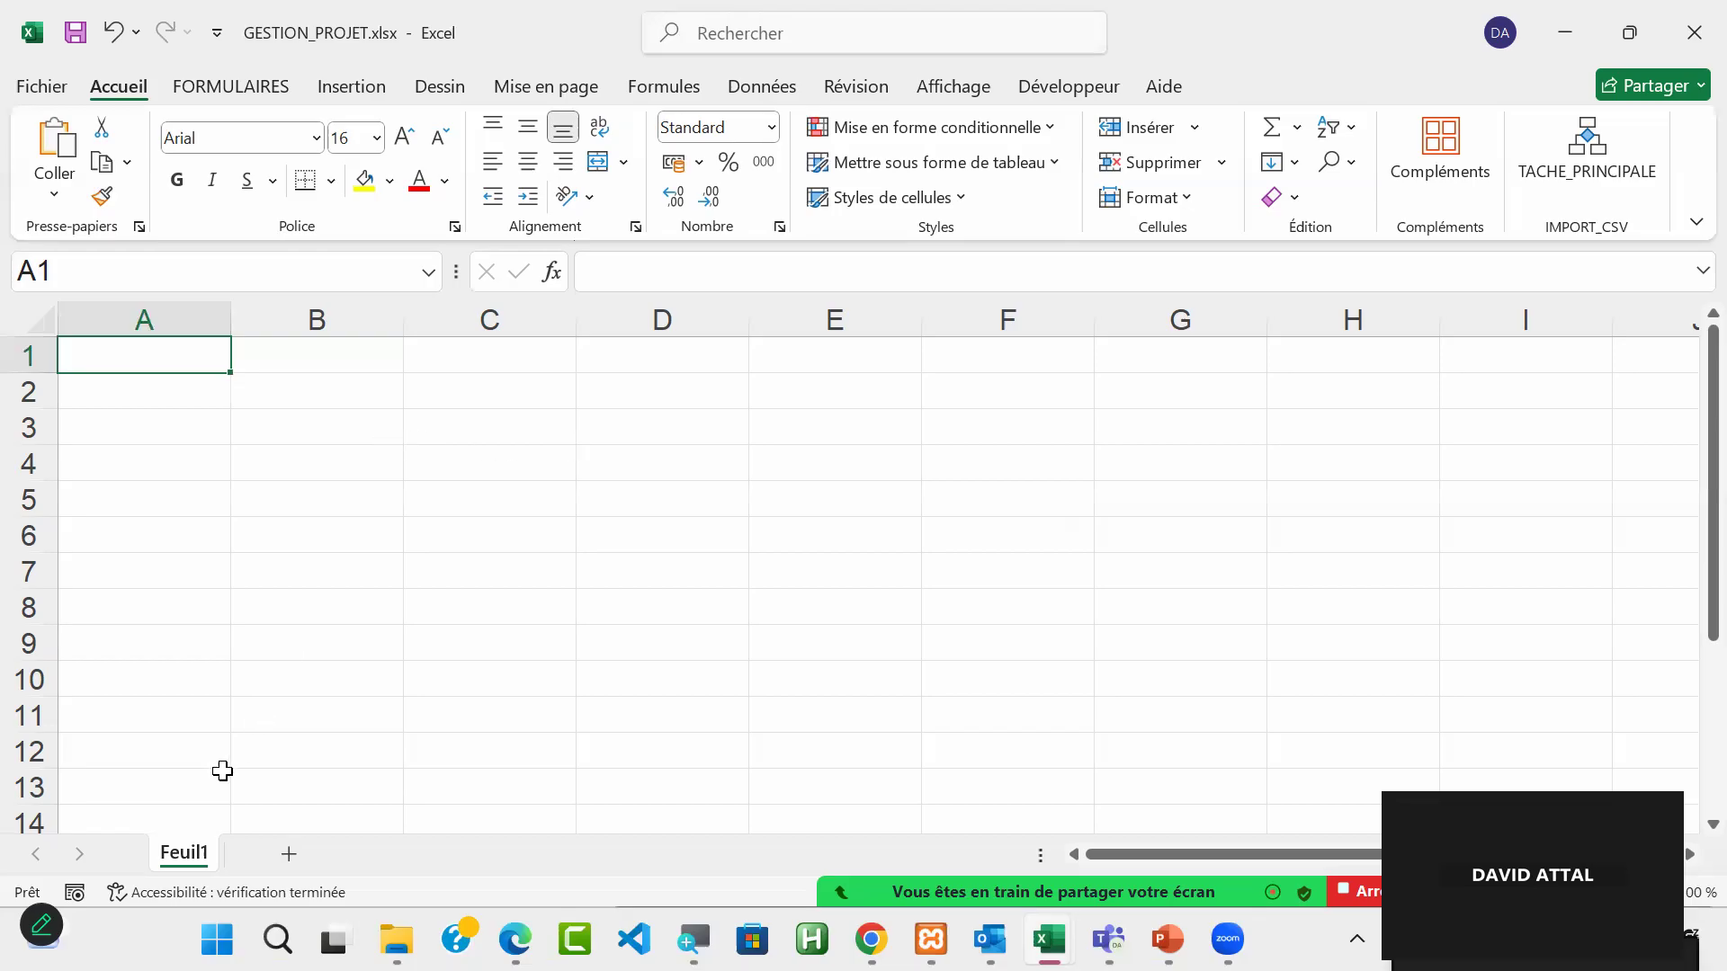
# Step: Rename the worksheet Feuil1 as PROJET
pyautogui.doubleClick(196, 853)
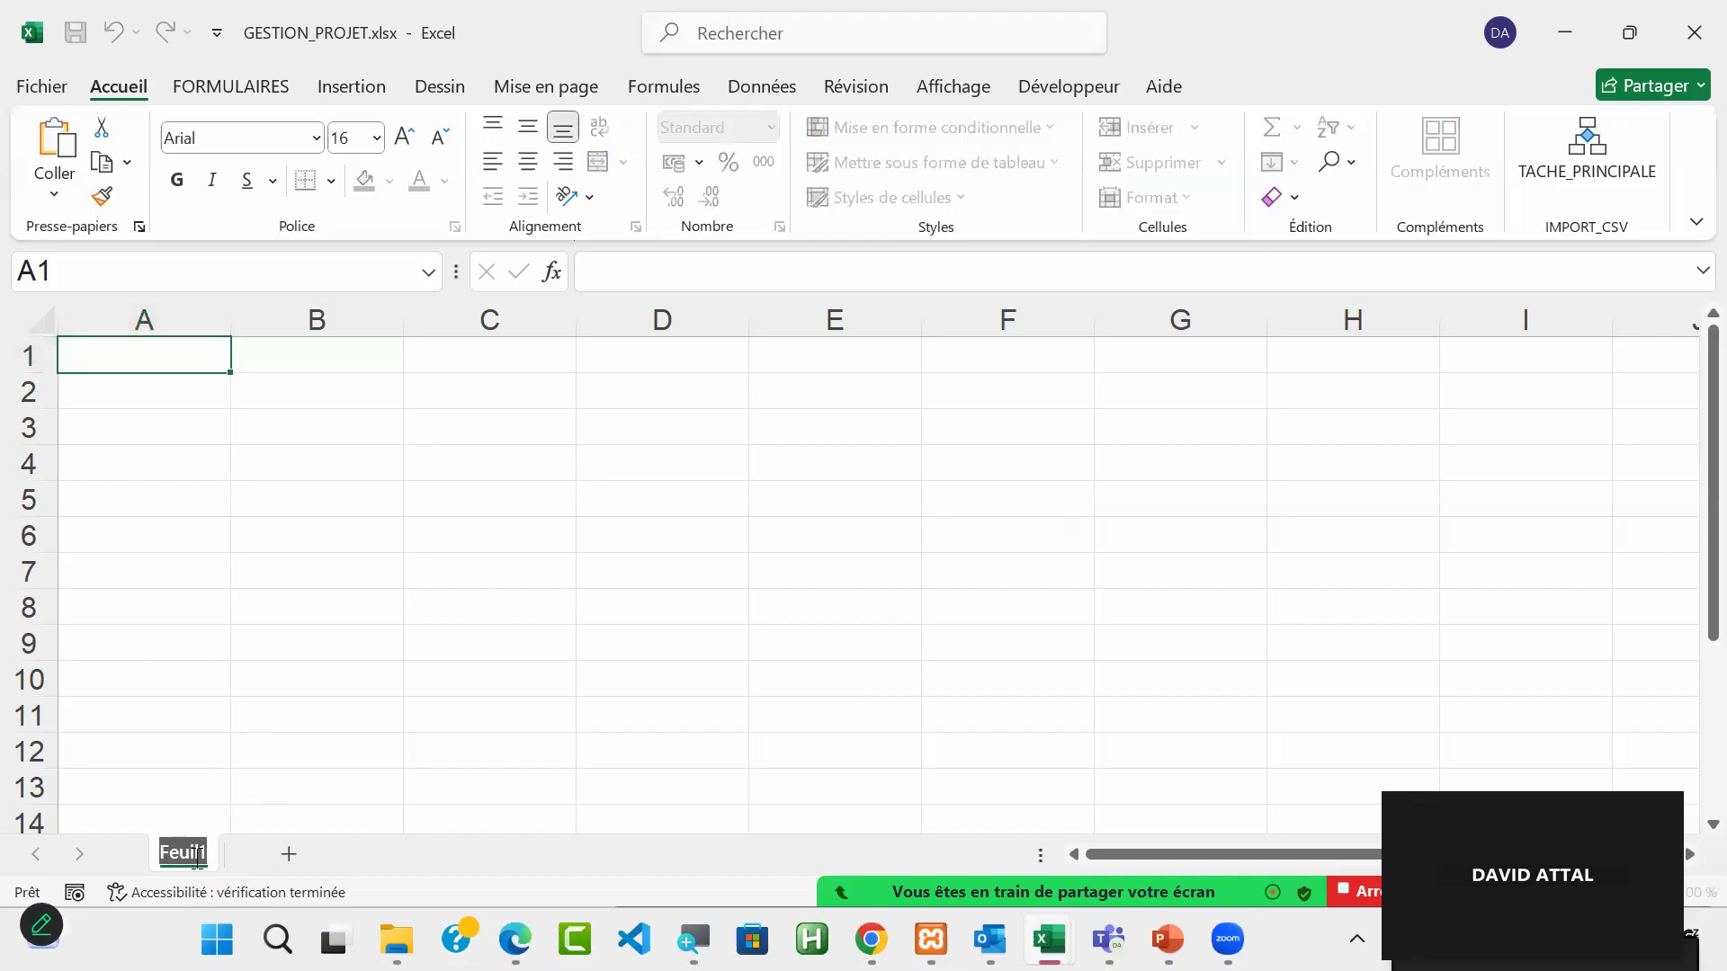
pyautogui.write('PROJET')
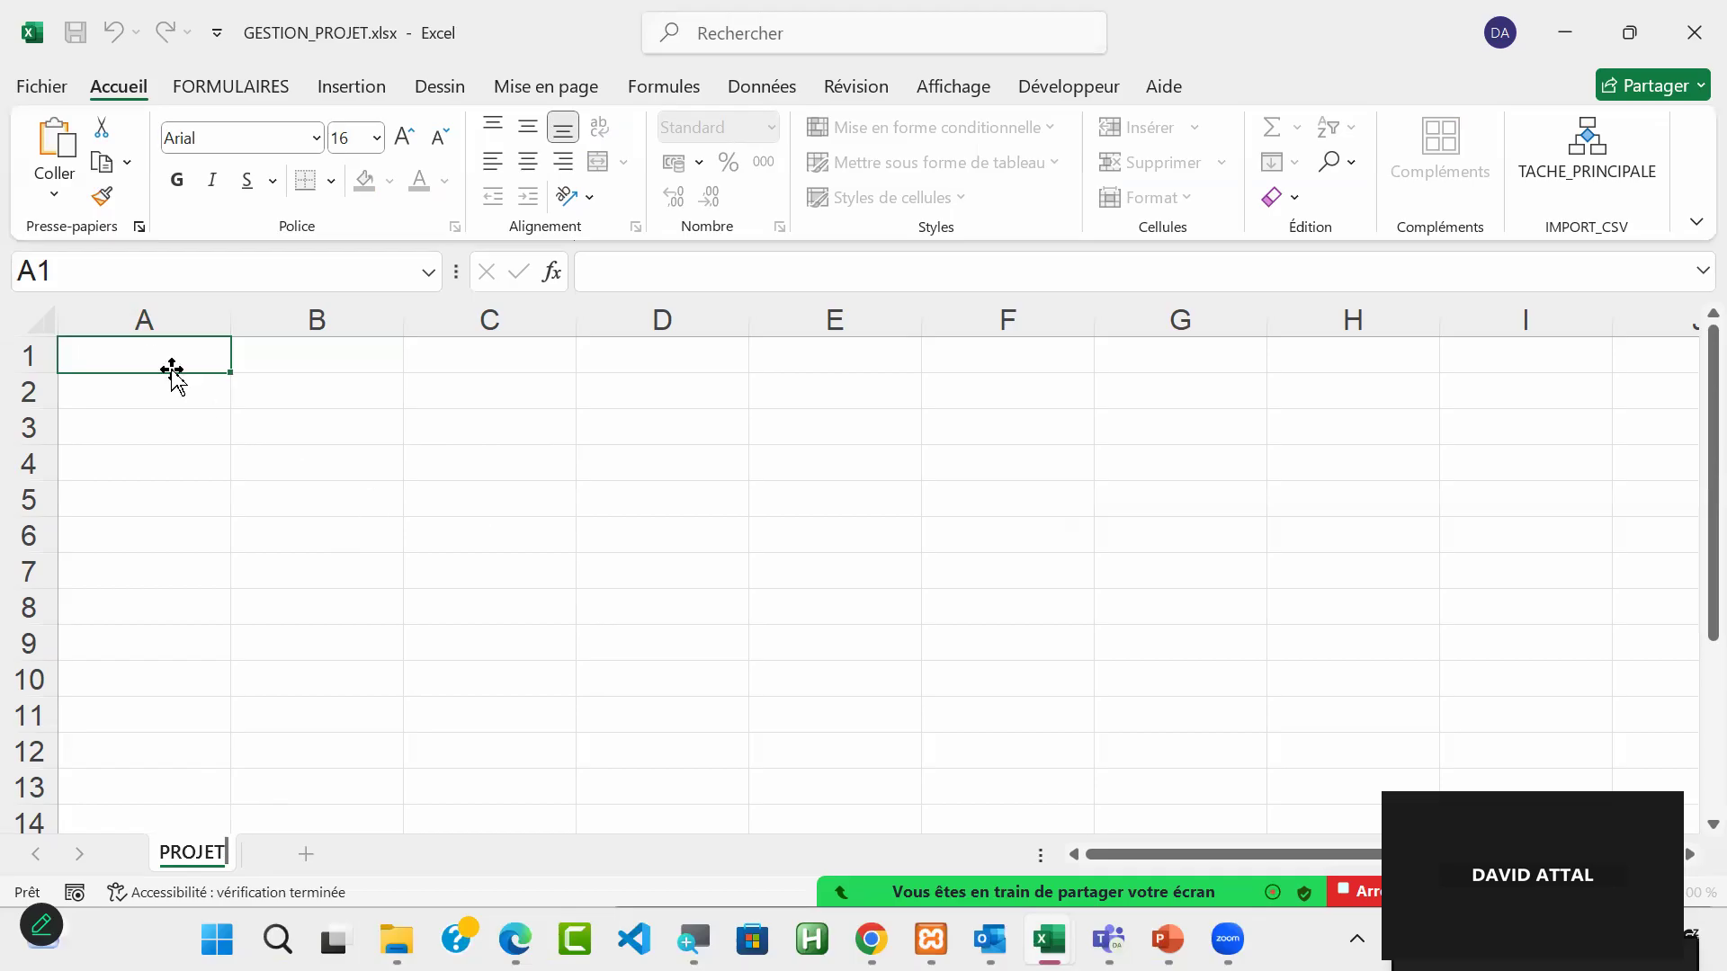
pyautogui.click(142, 348)
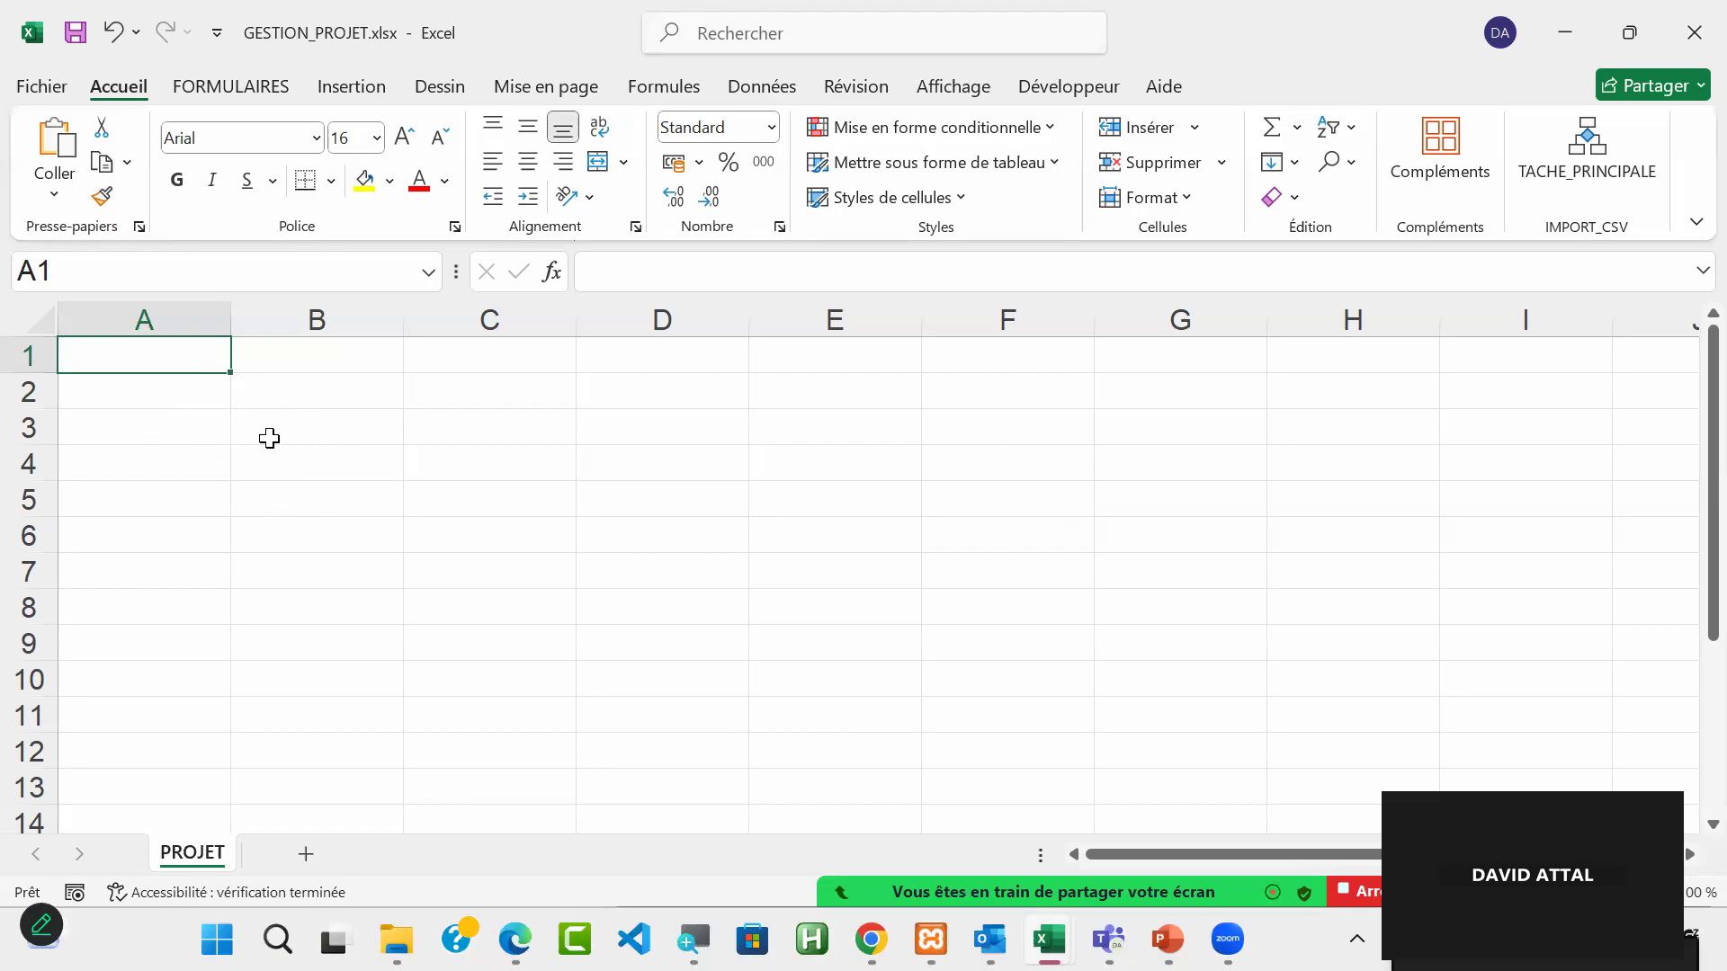
# Step: Enter the heading PROJET in cell C3
pyautogui.click(459, 434)
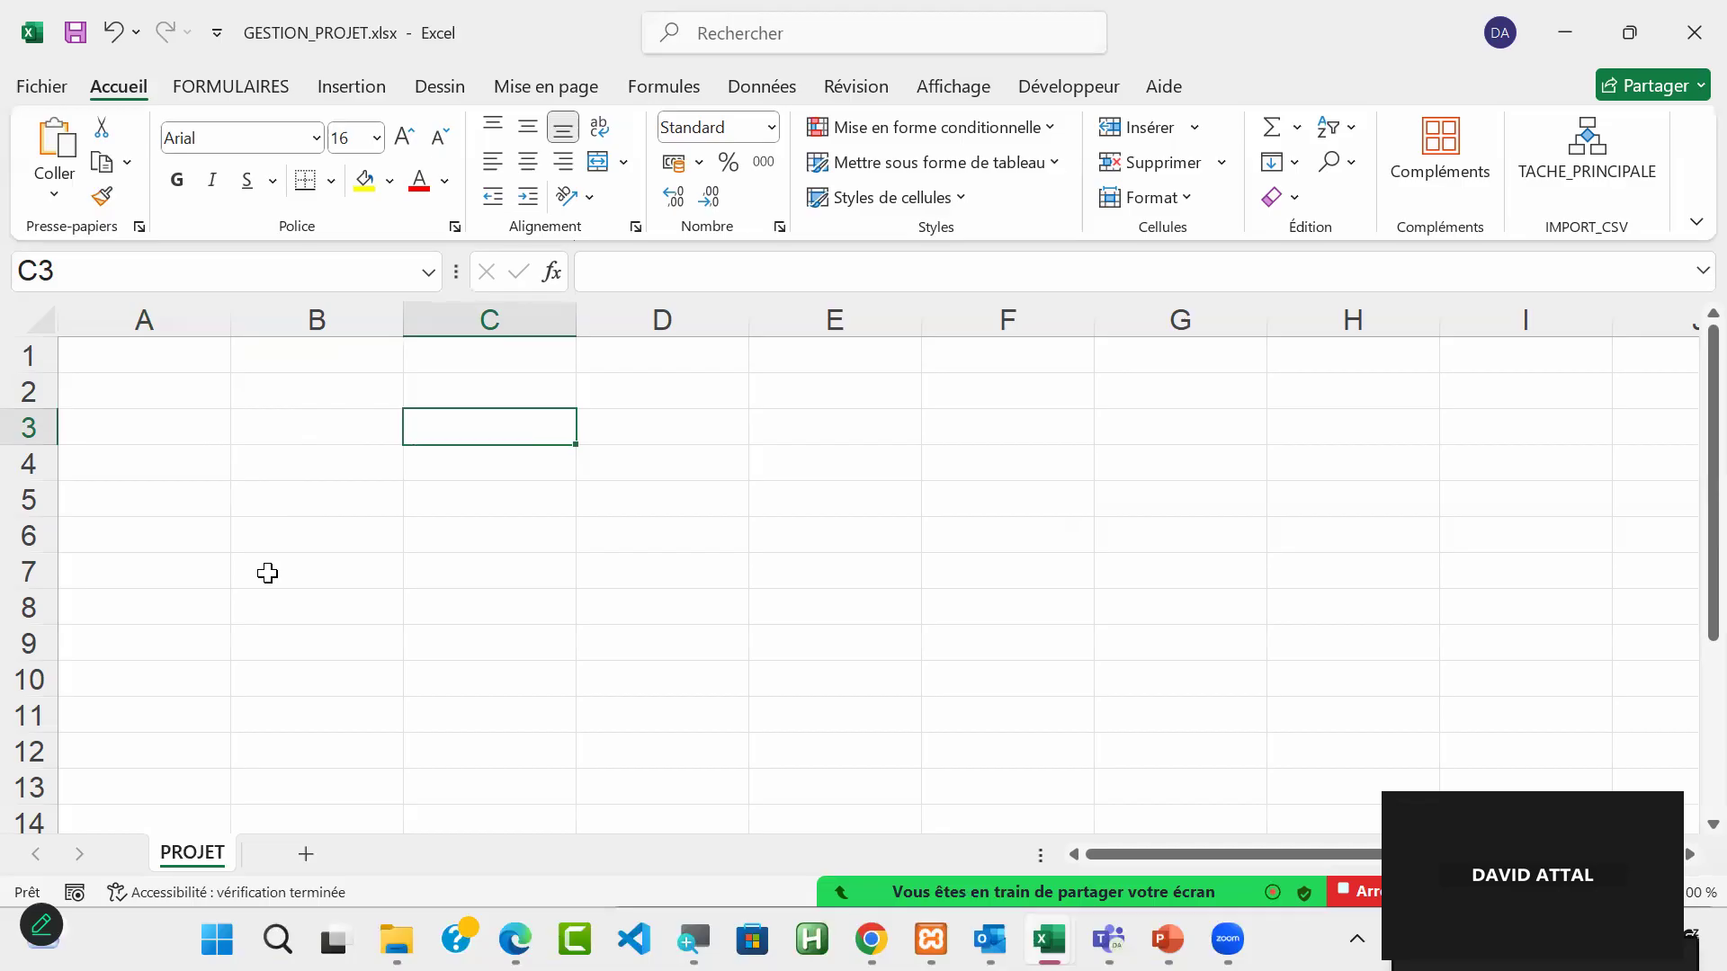
pyautogui.write('PROJET')
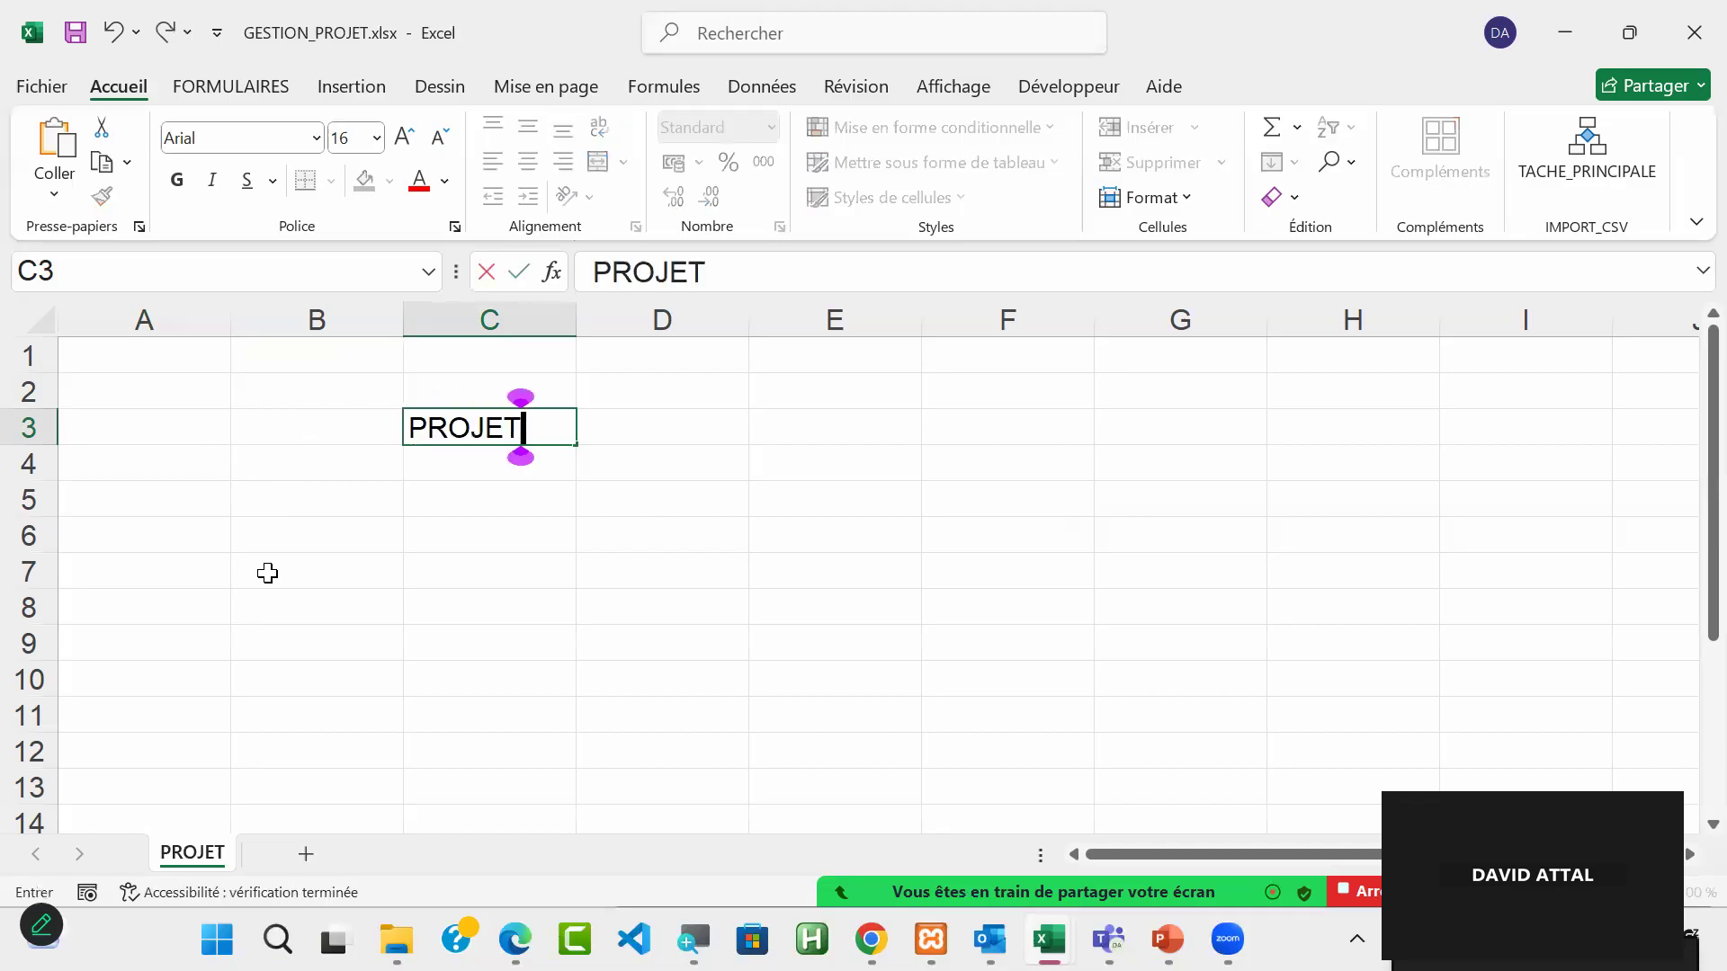
pyautogui.press('Return')
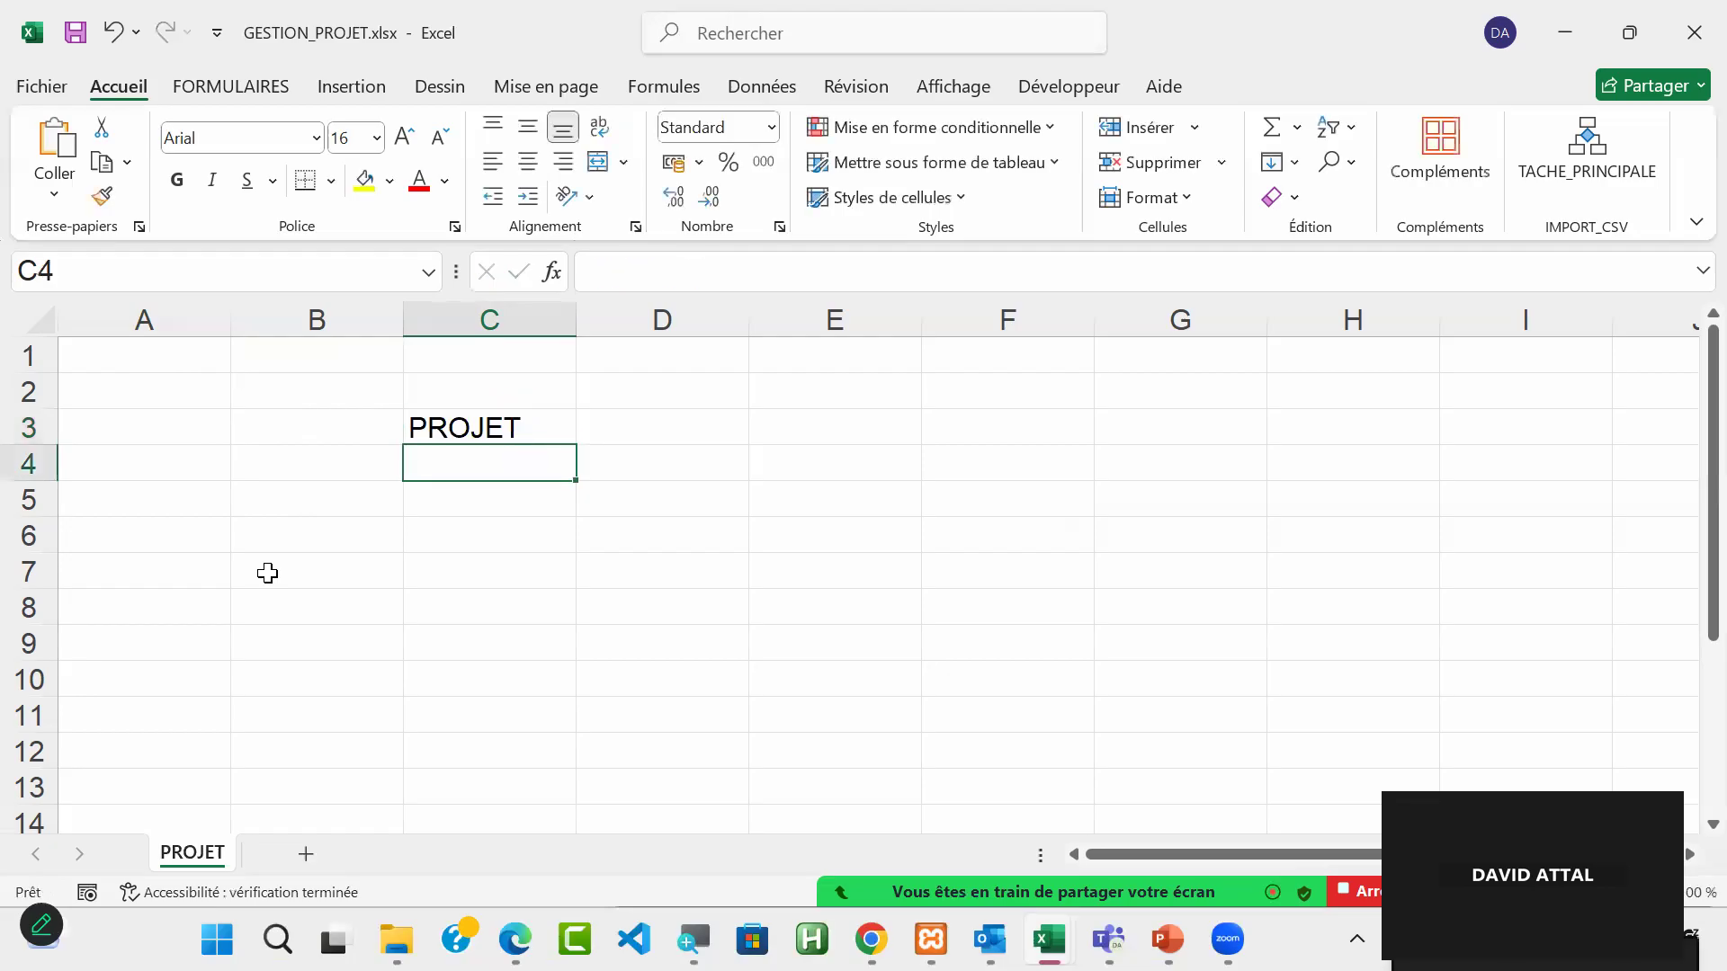
# Step: Format cell C3 as a table with headers, using the light style with a solid blue header row
pyautogui.click(517, 431)
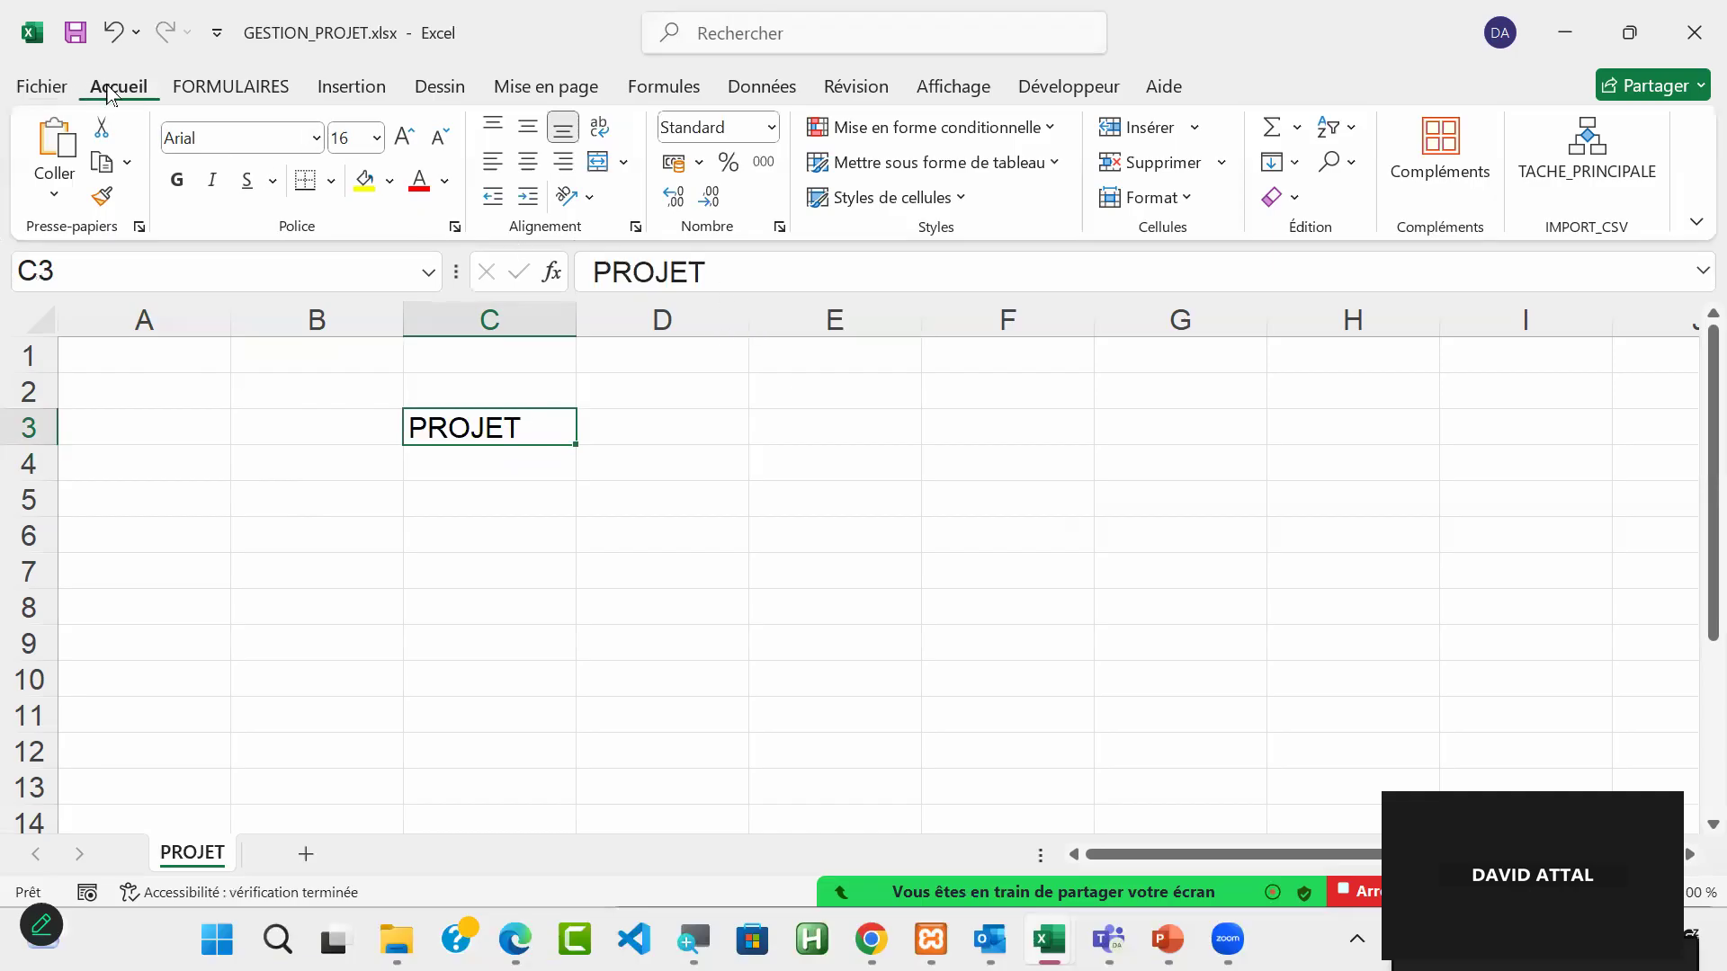
pyautogui.click(995, 173)
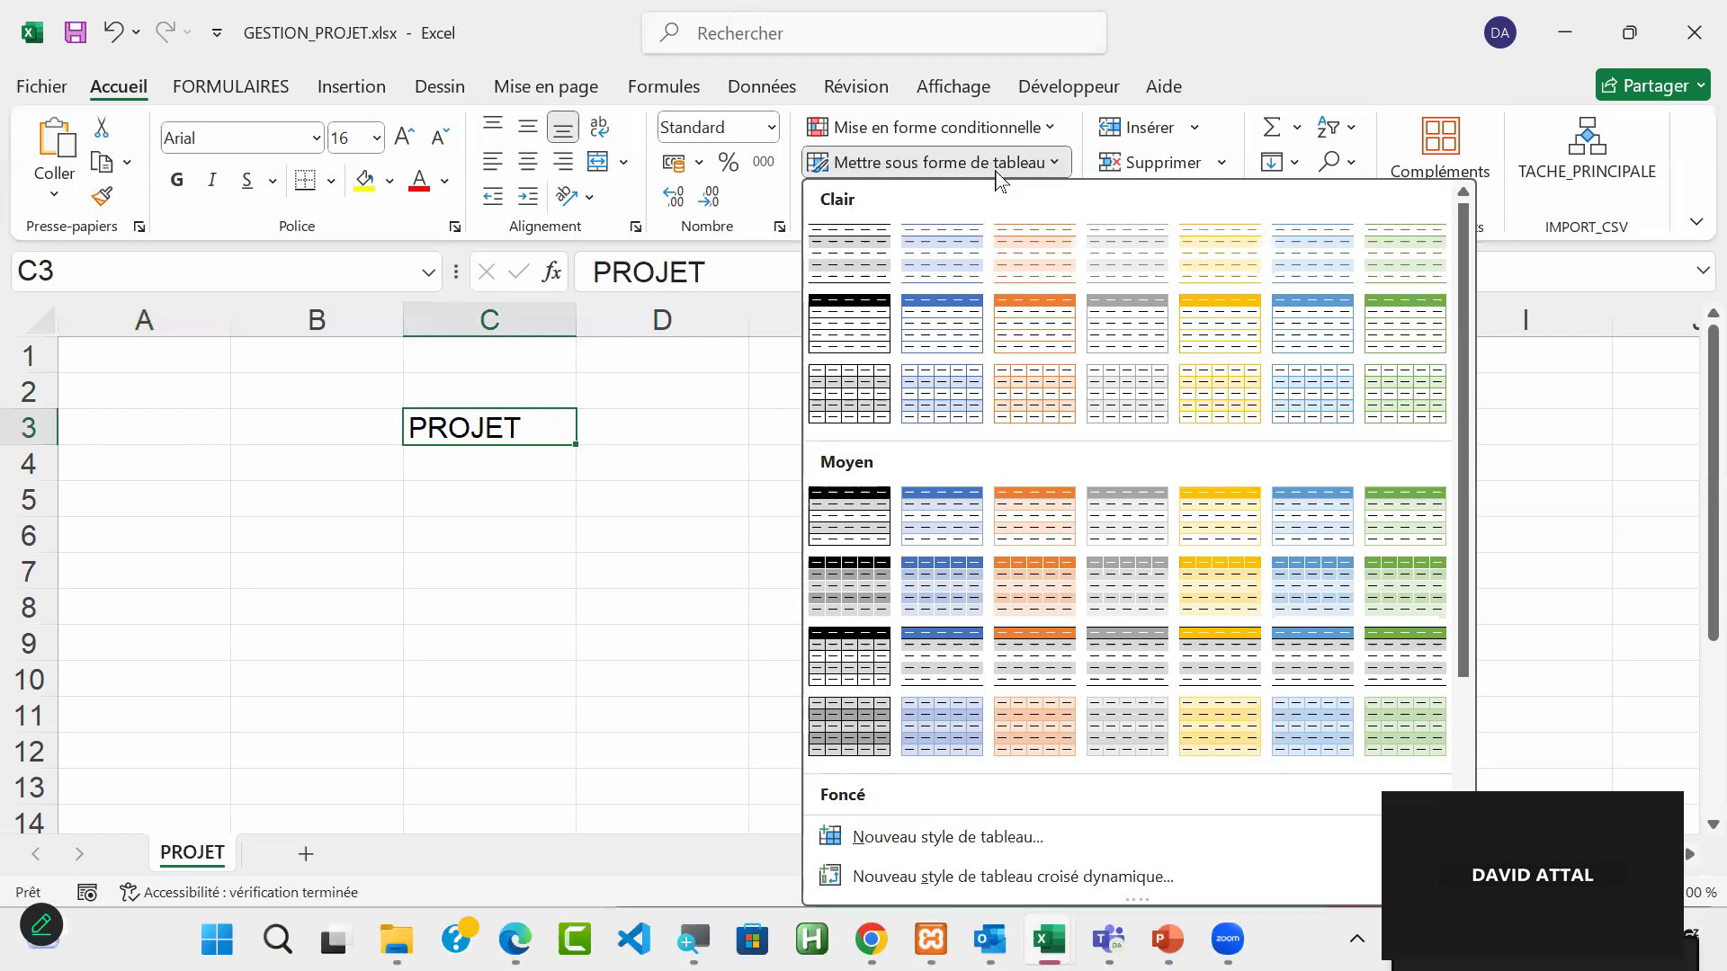
pyautogui.click(943, 334)
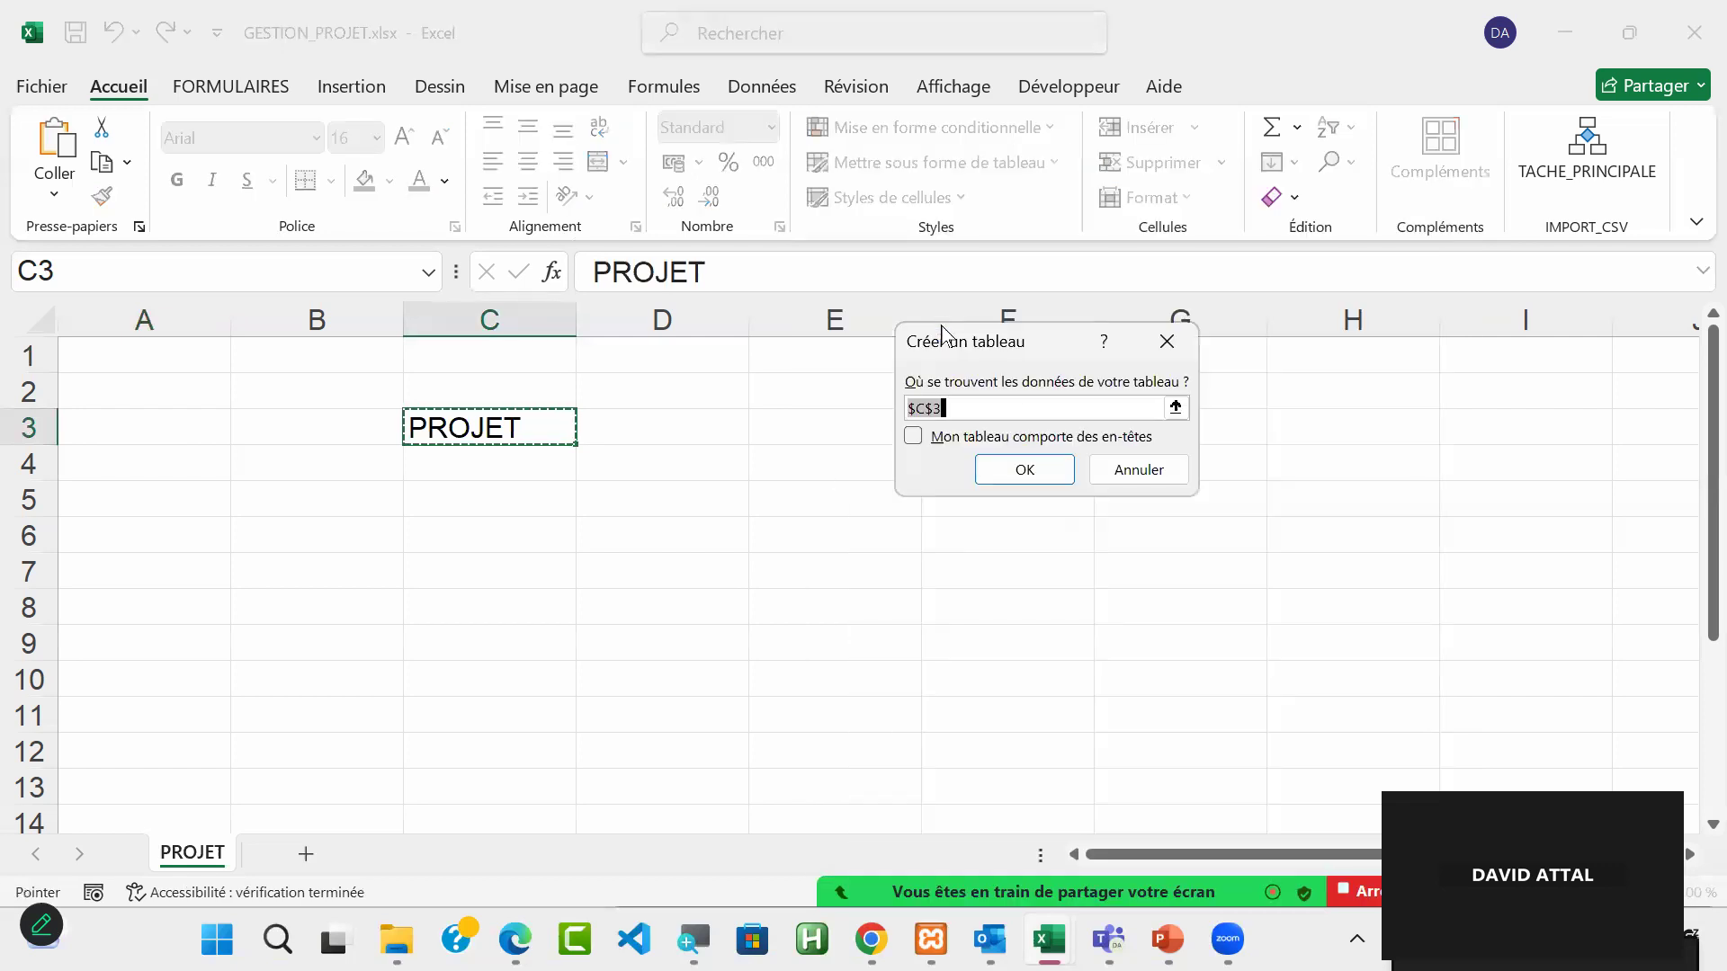
pyautogui.click(917, 443)
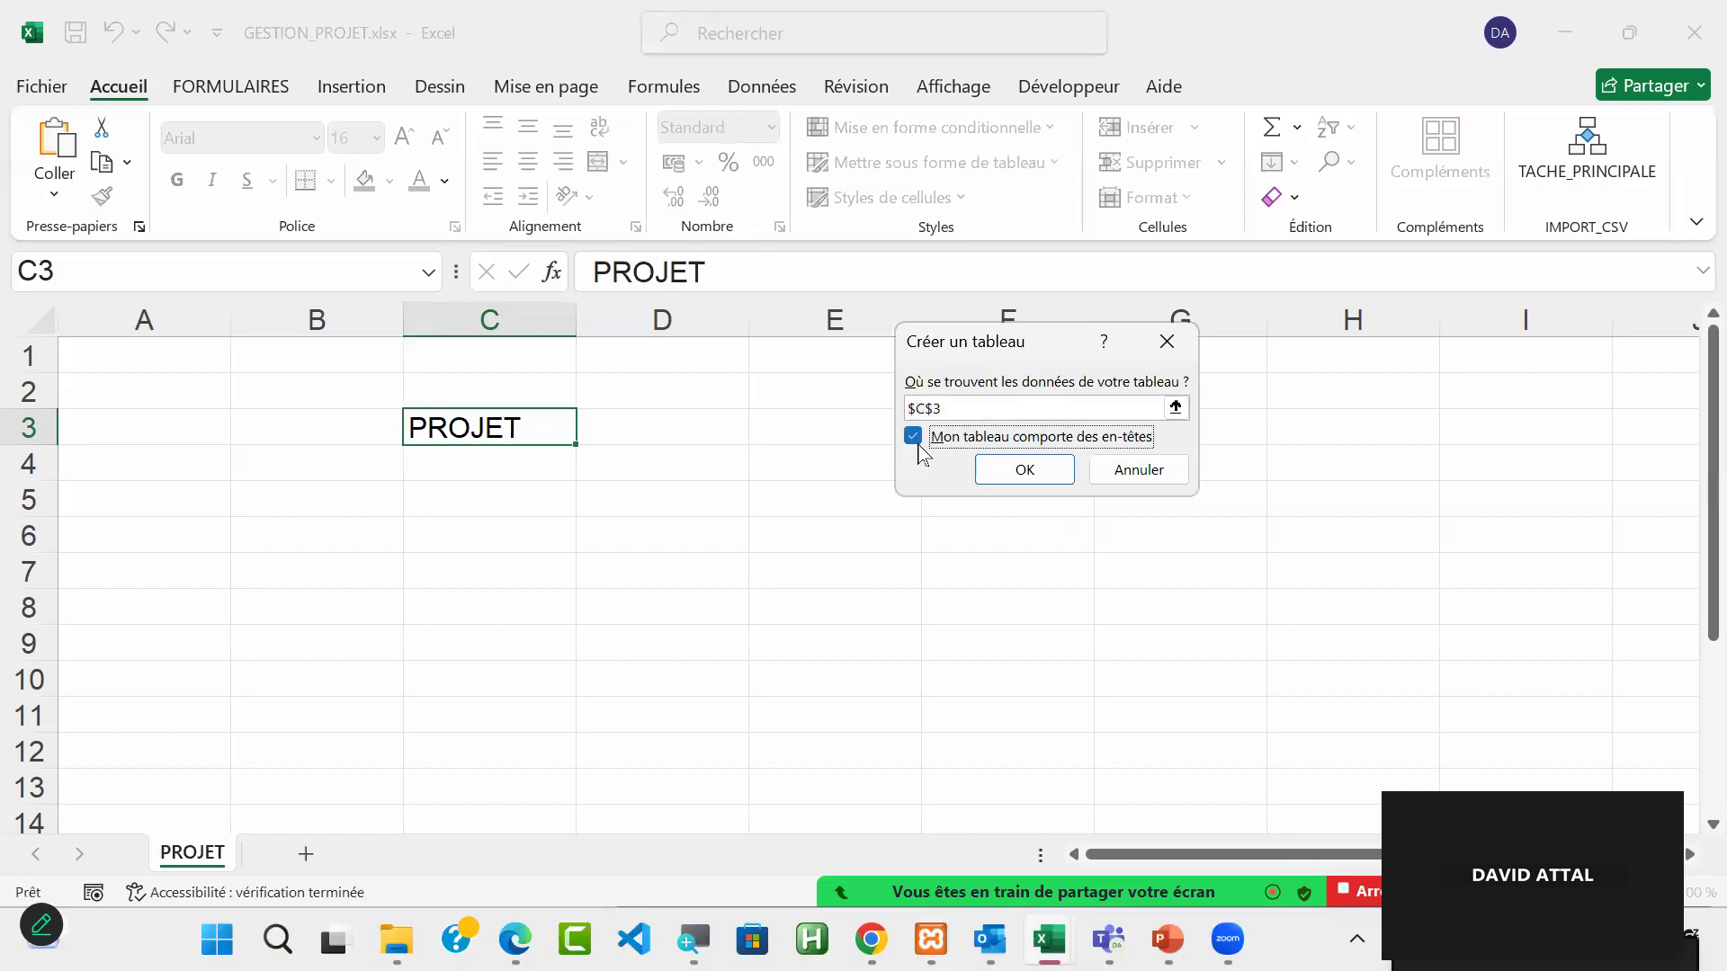
pyautogui.click(1029, 471)
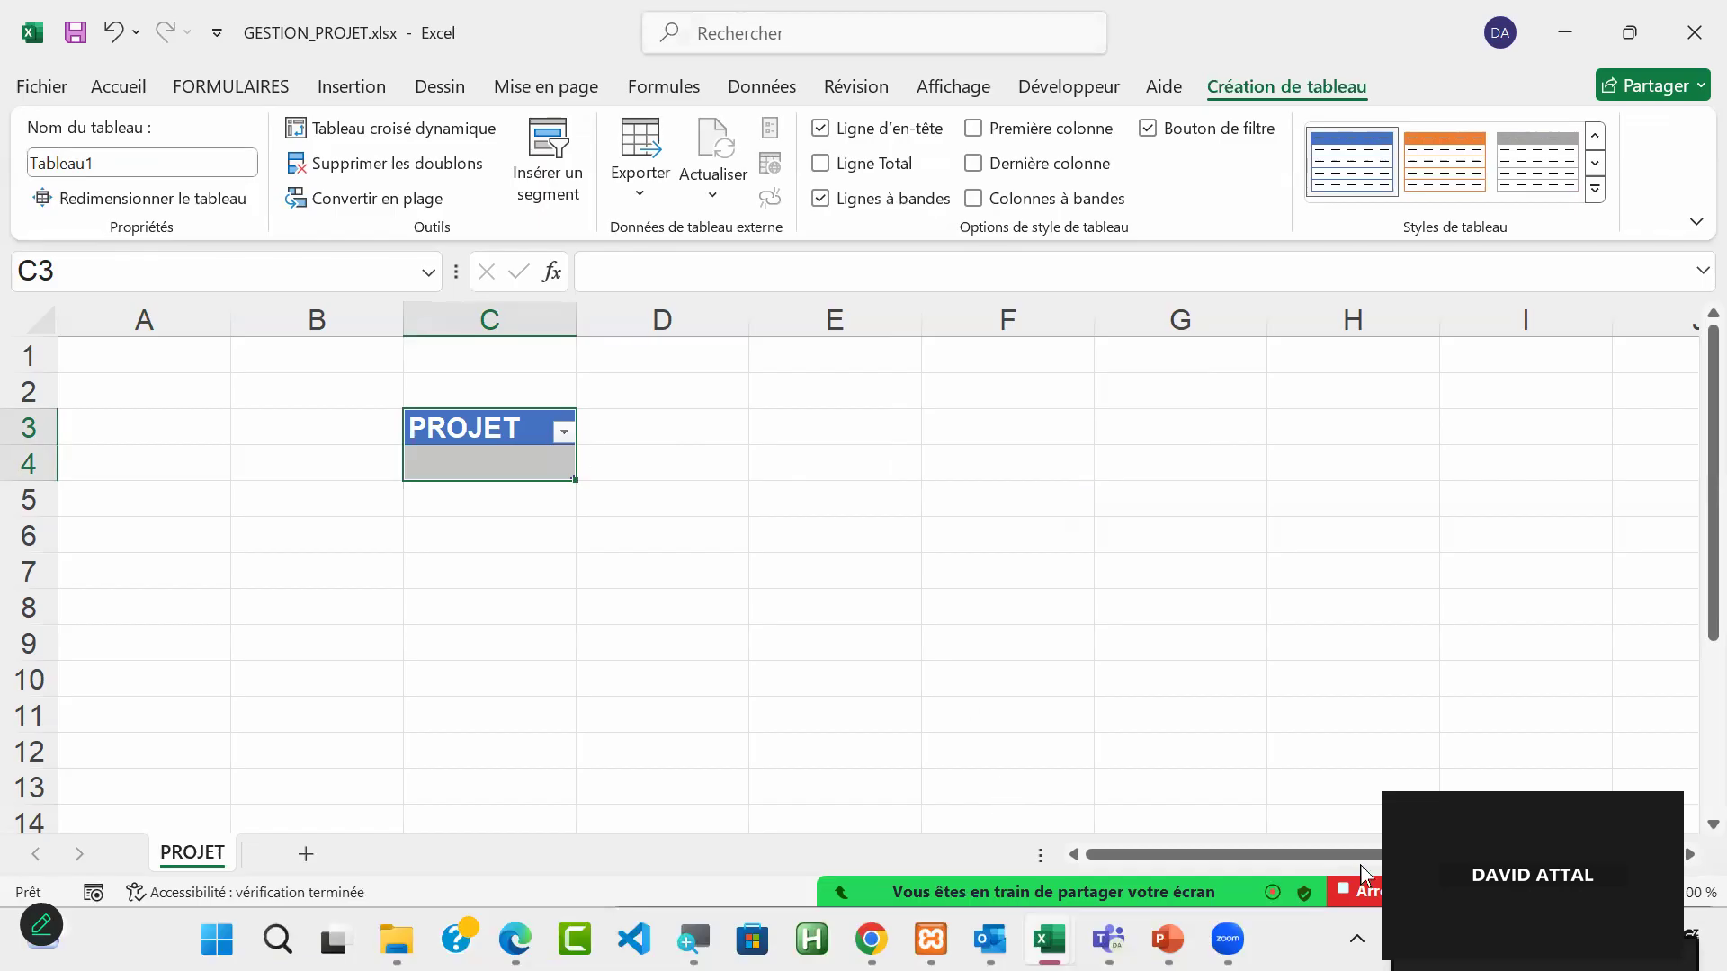
pyautogui.moveTo(1360, 865)
pyautogui.click(1657, 865)
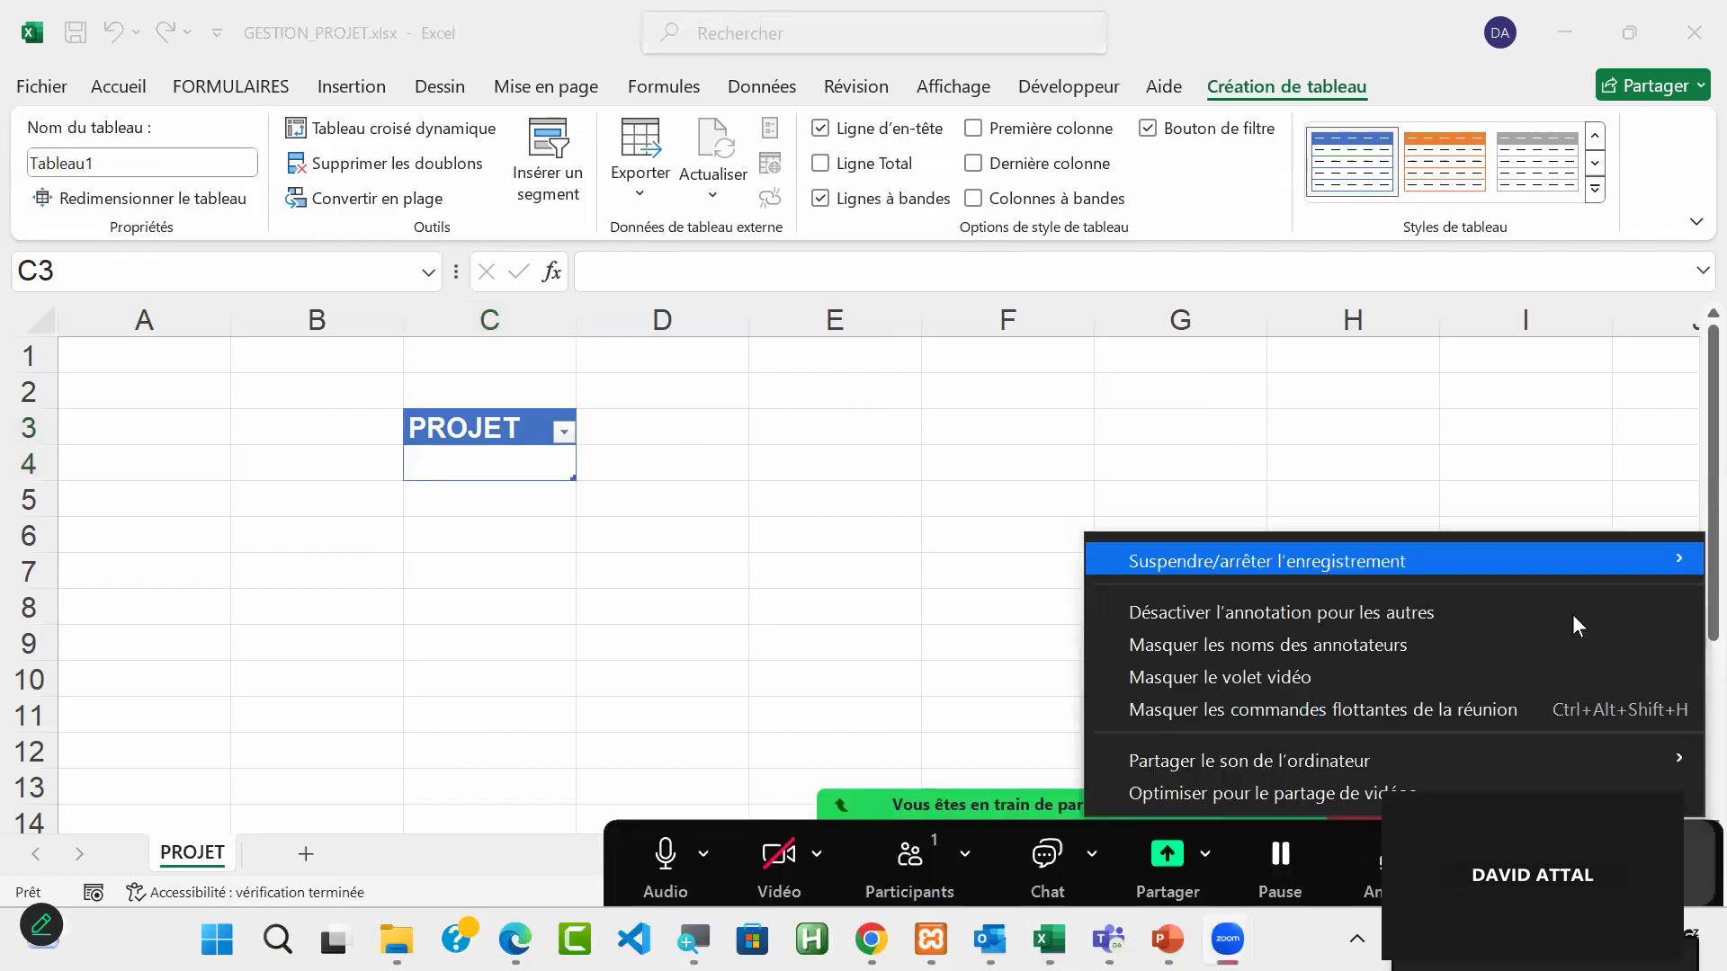
pyautogui.hotkey('alt', 'p')
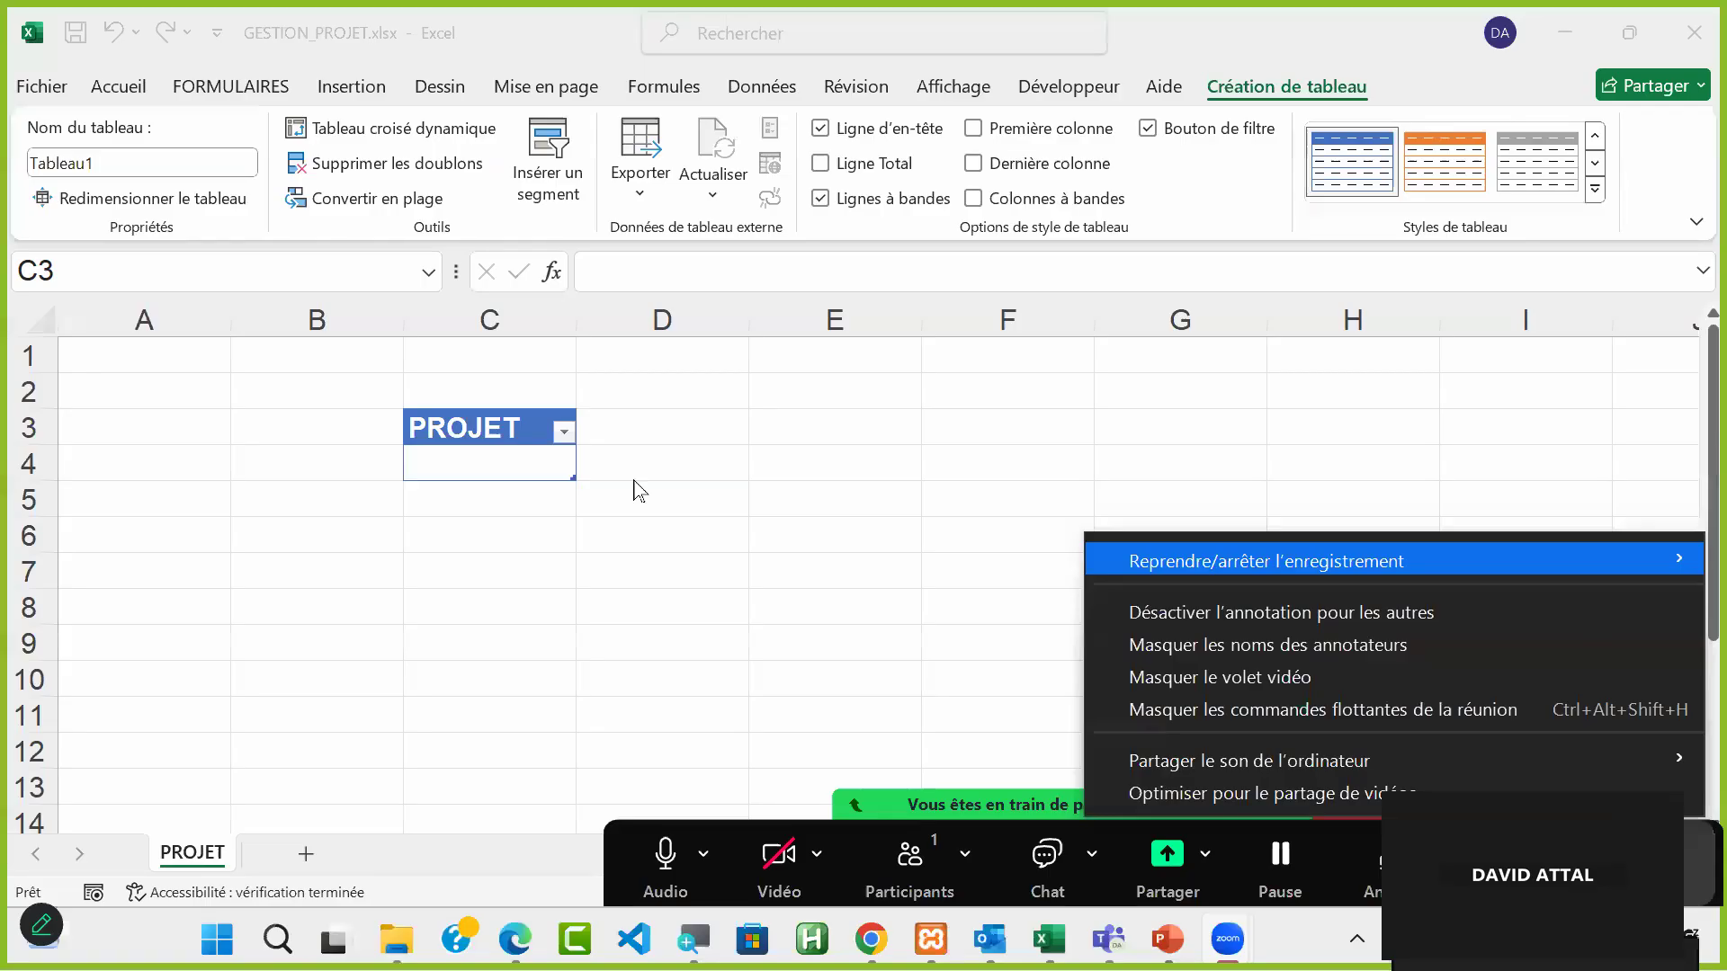
pyautogui.click(504, 477)
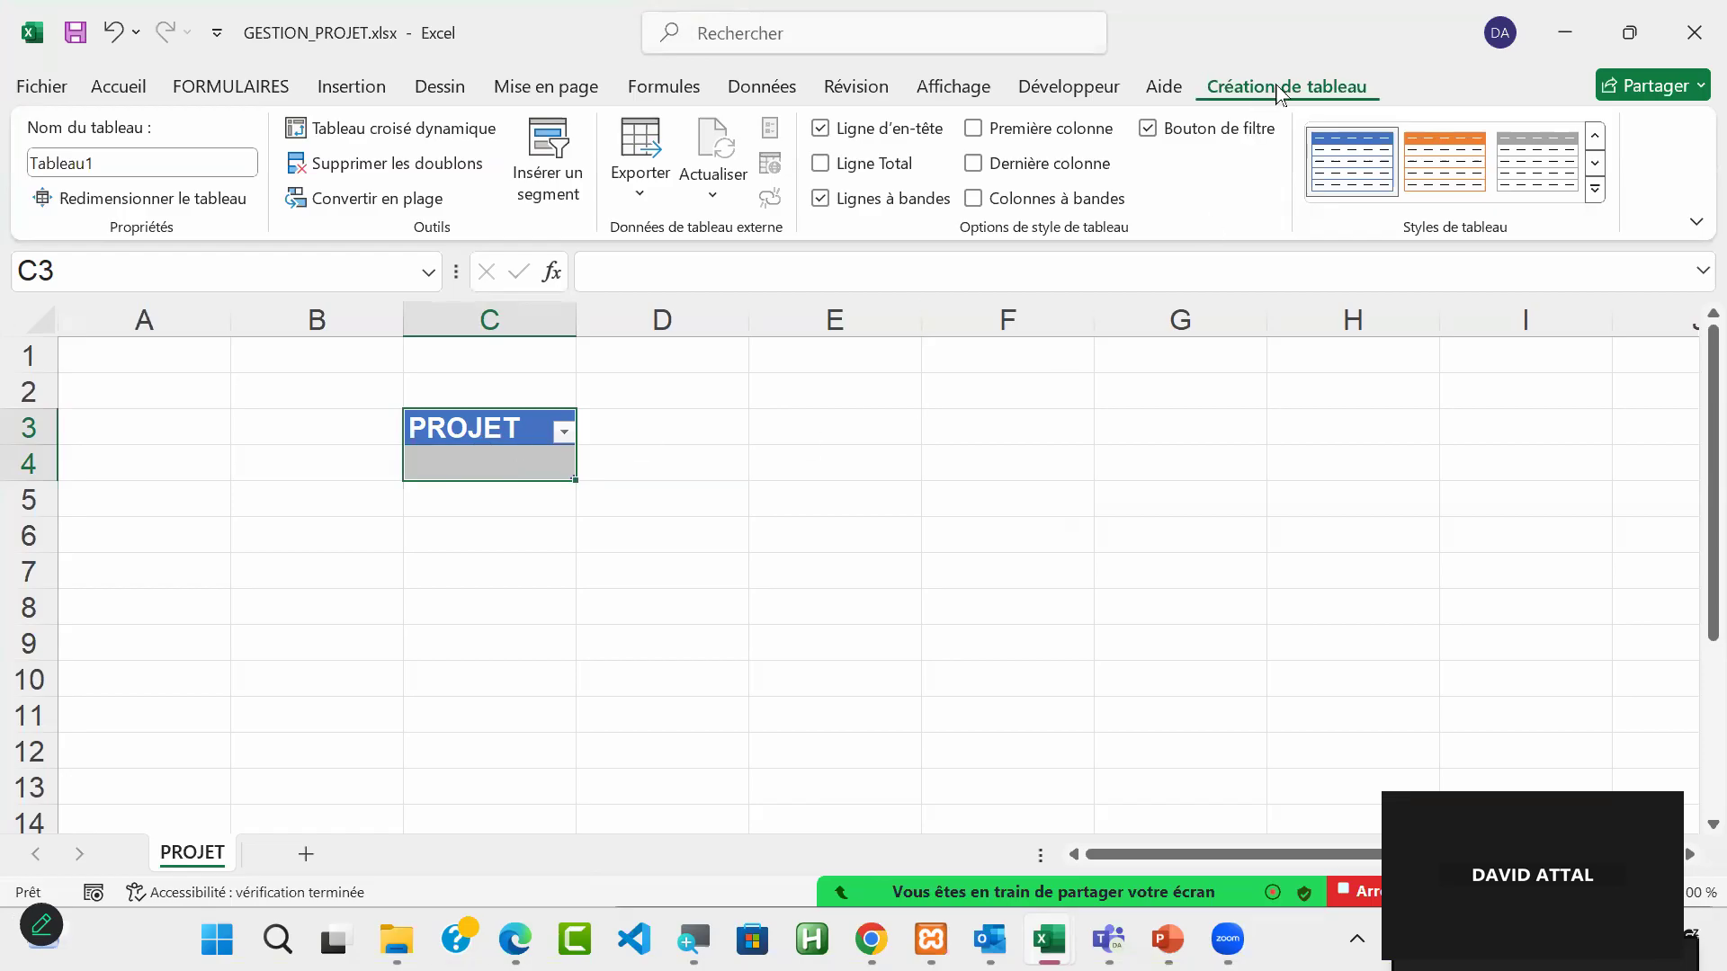
# Step: Rename the table under the PROJET heading as TAB_PROJET
pyautogui.click(1064, 479)
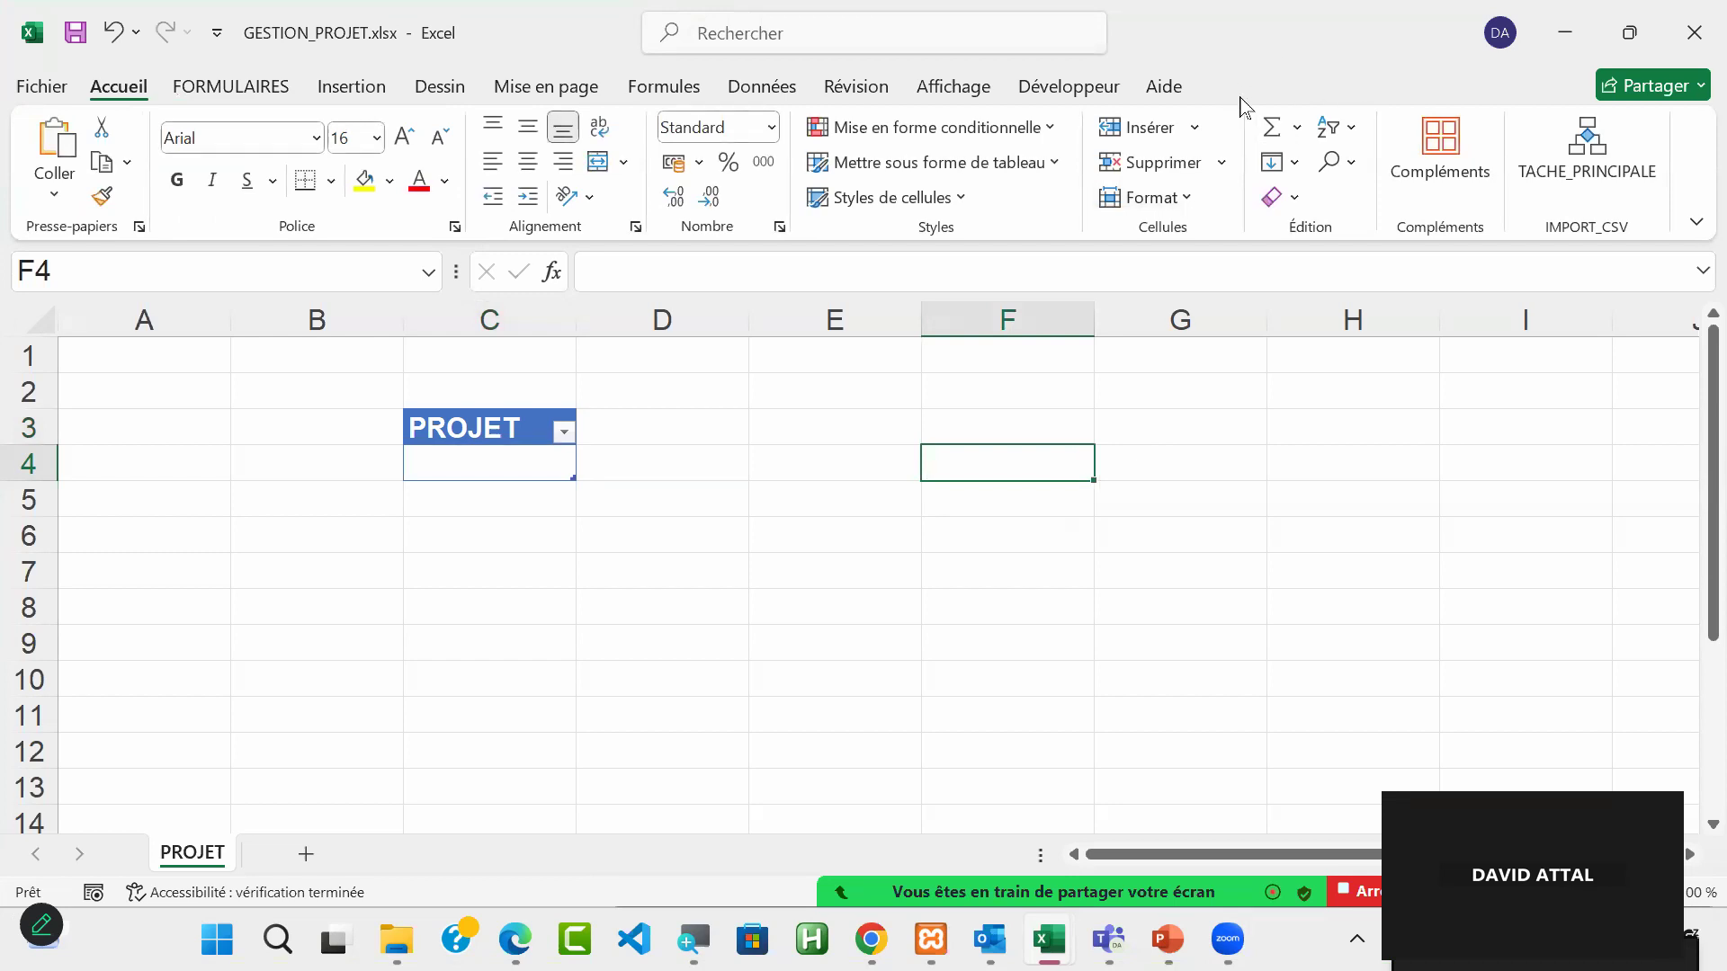
pyautogui.click(504, 460)
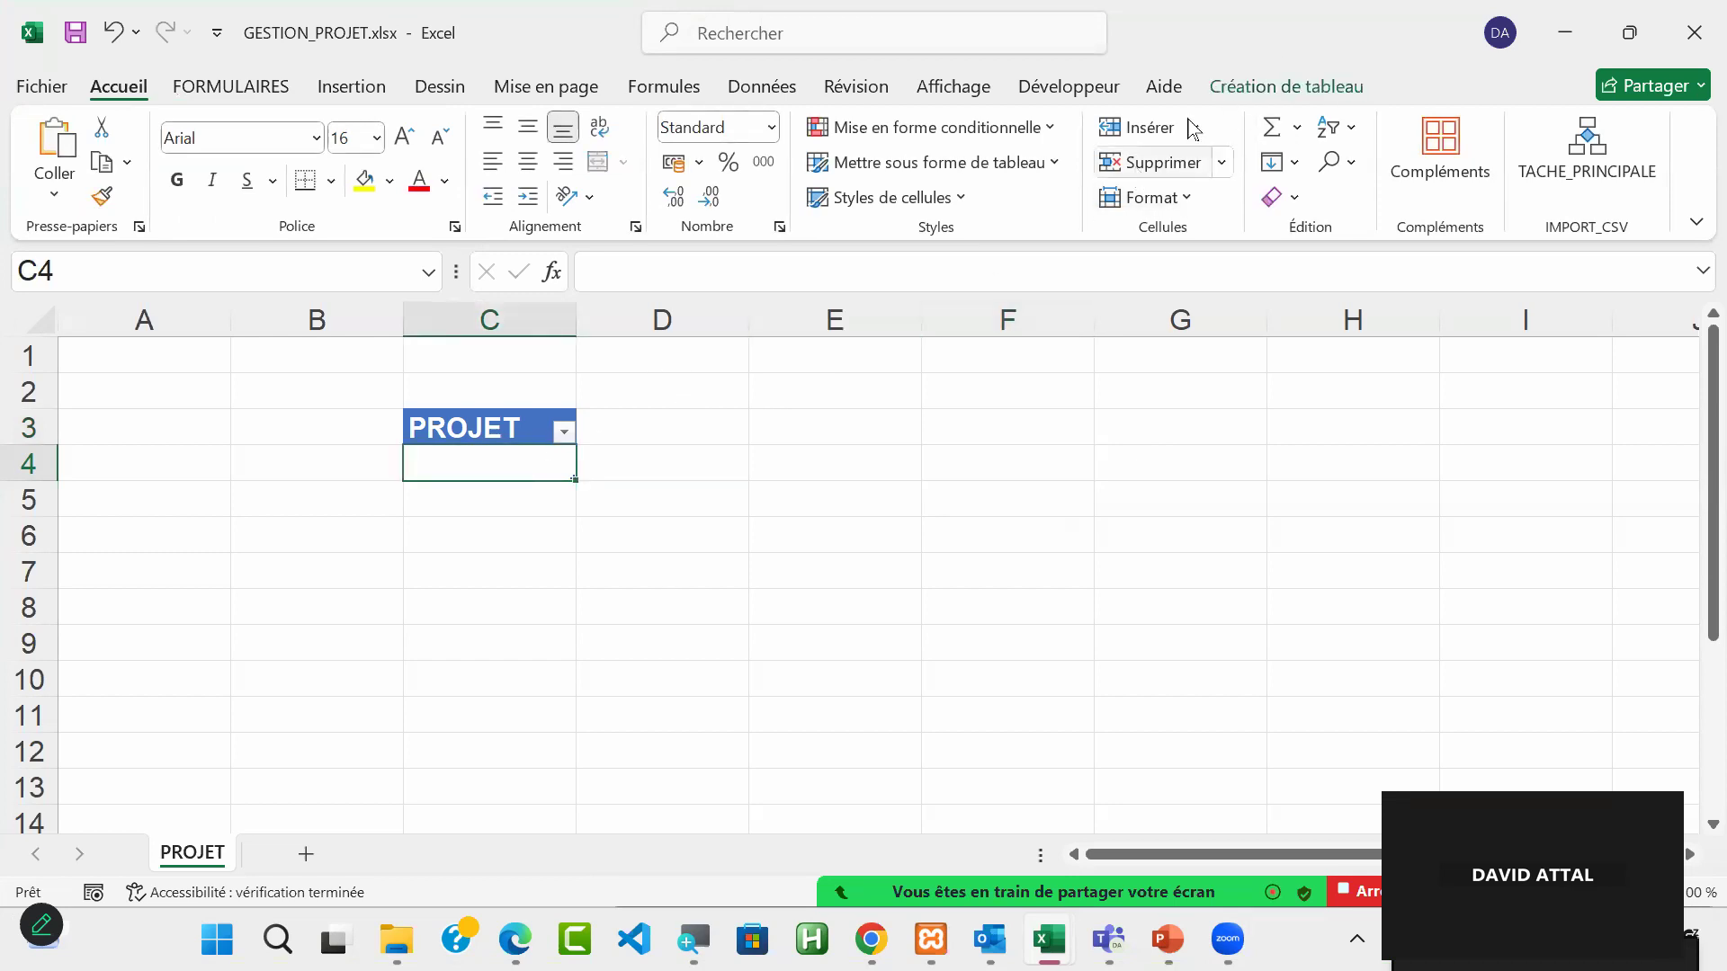
pyautogui.click(1270, 86)
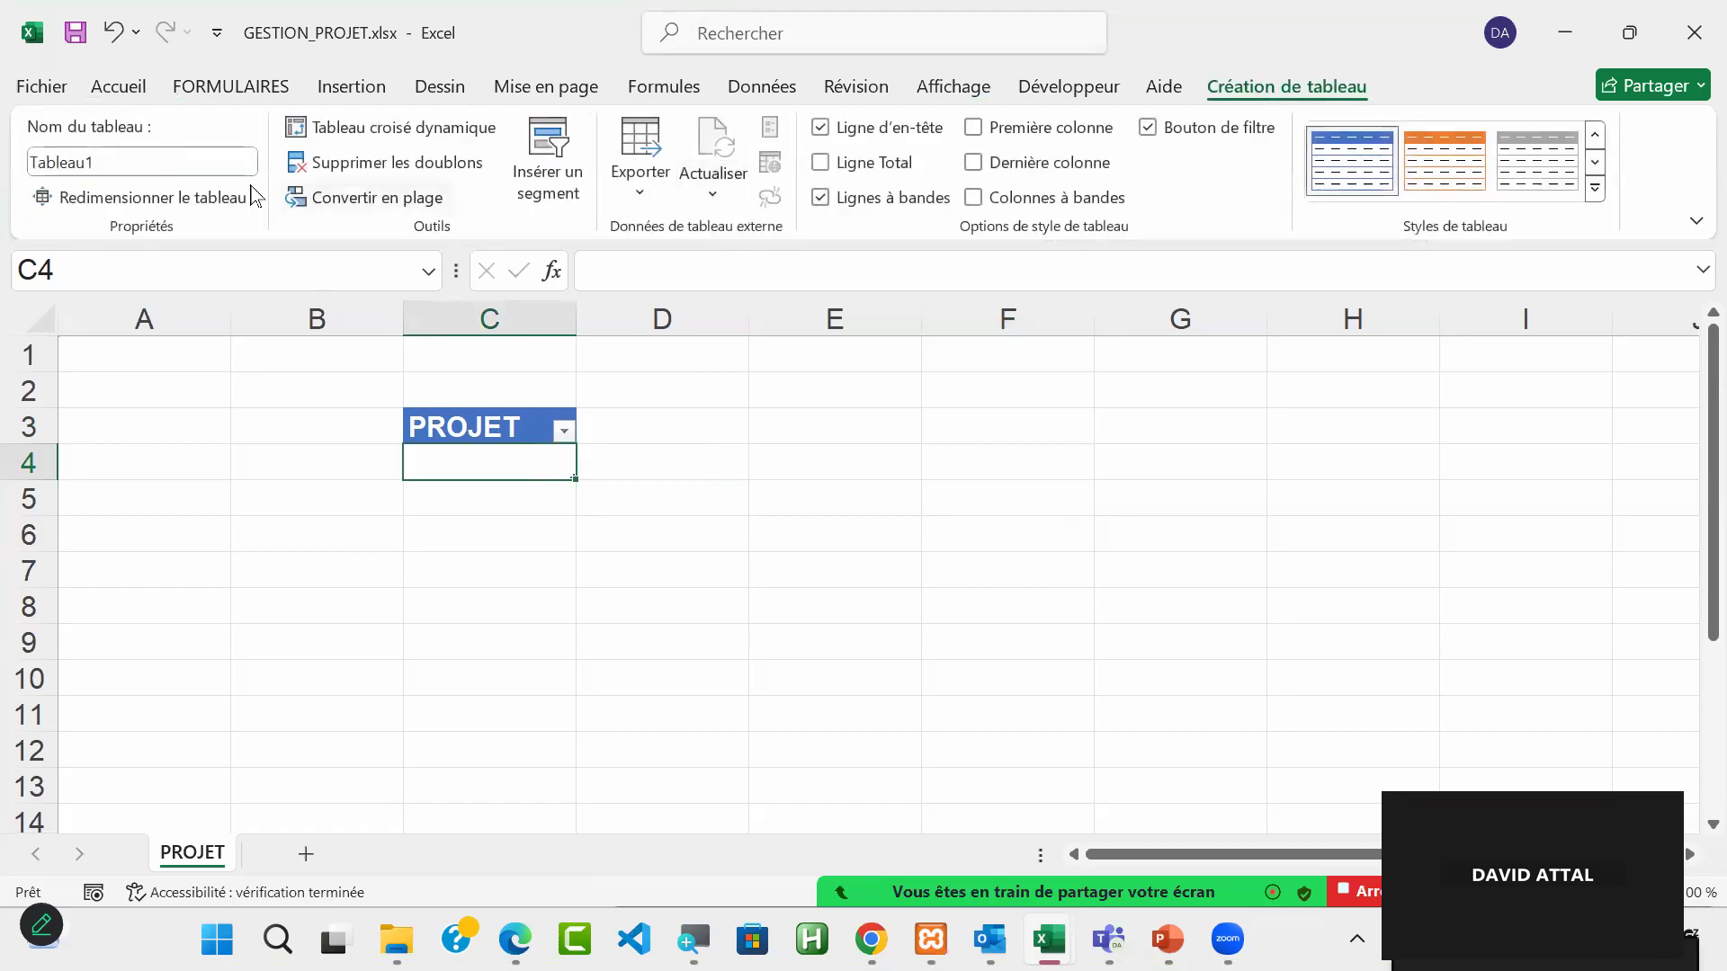
pyautogui.click(179, 164)
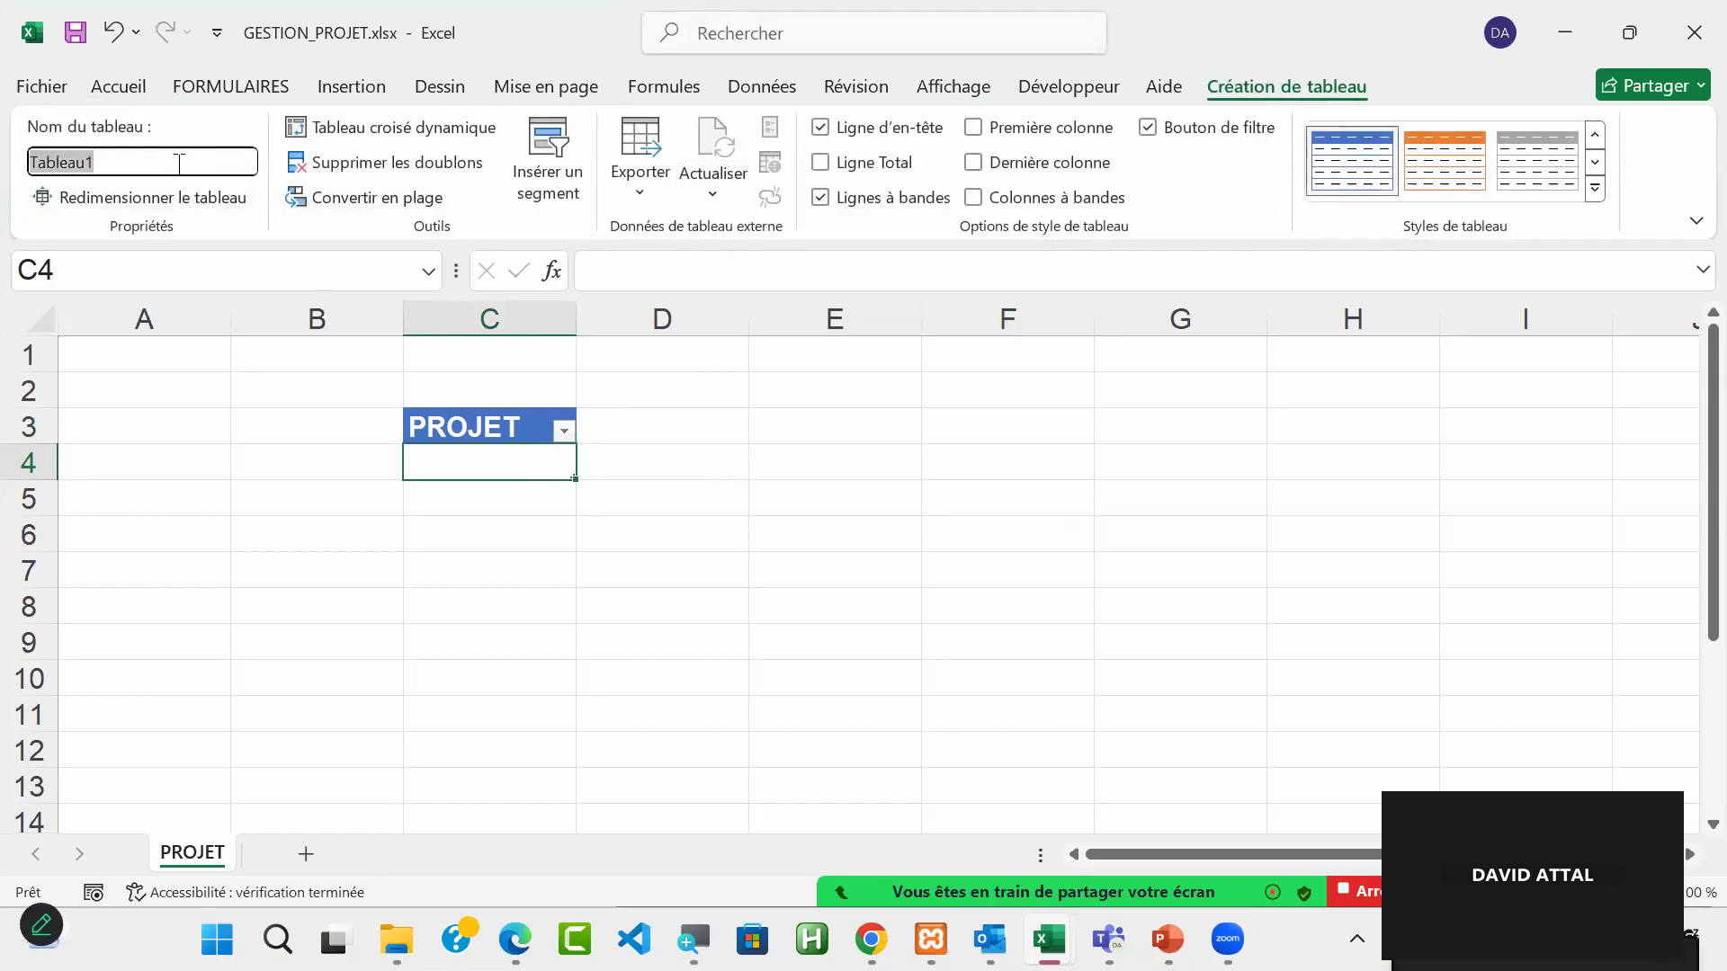
pyautogui.write('TA')
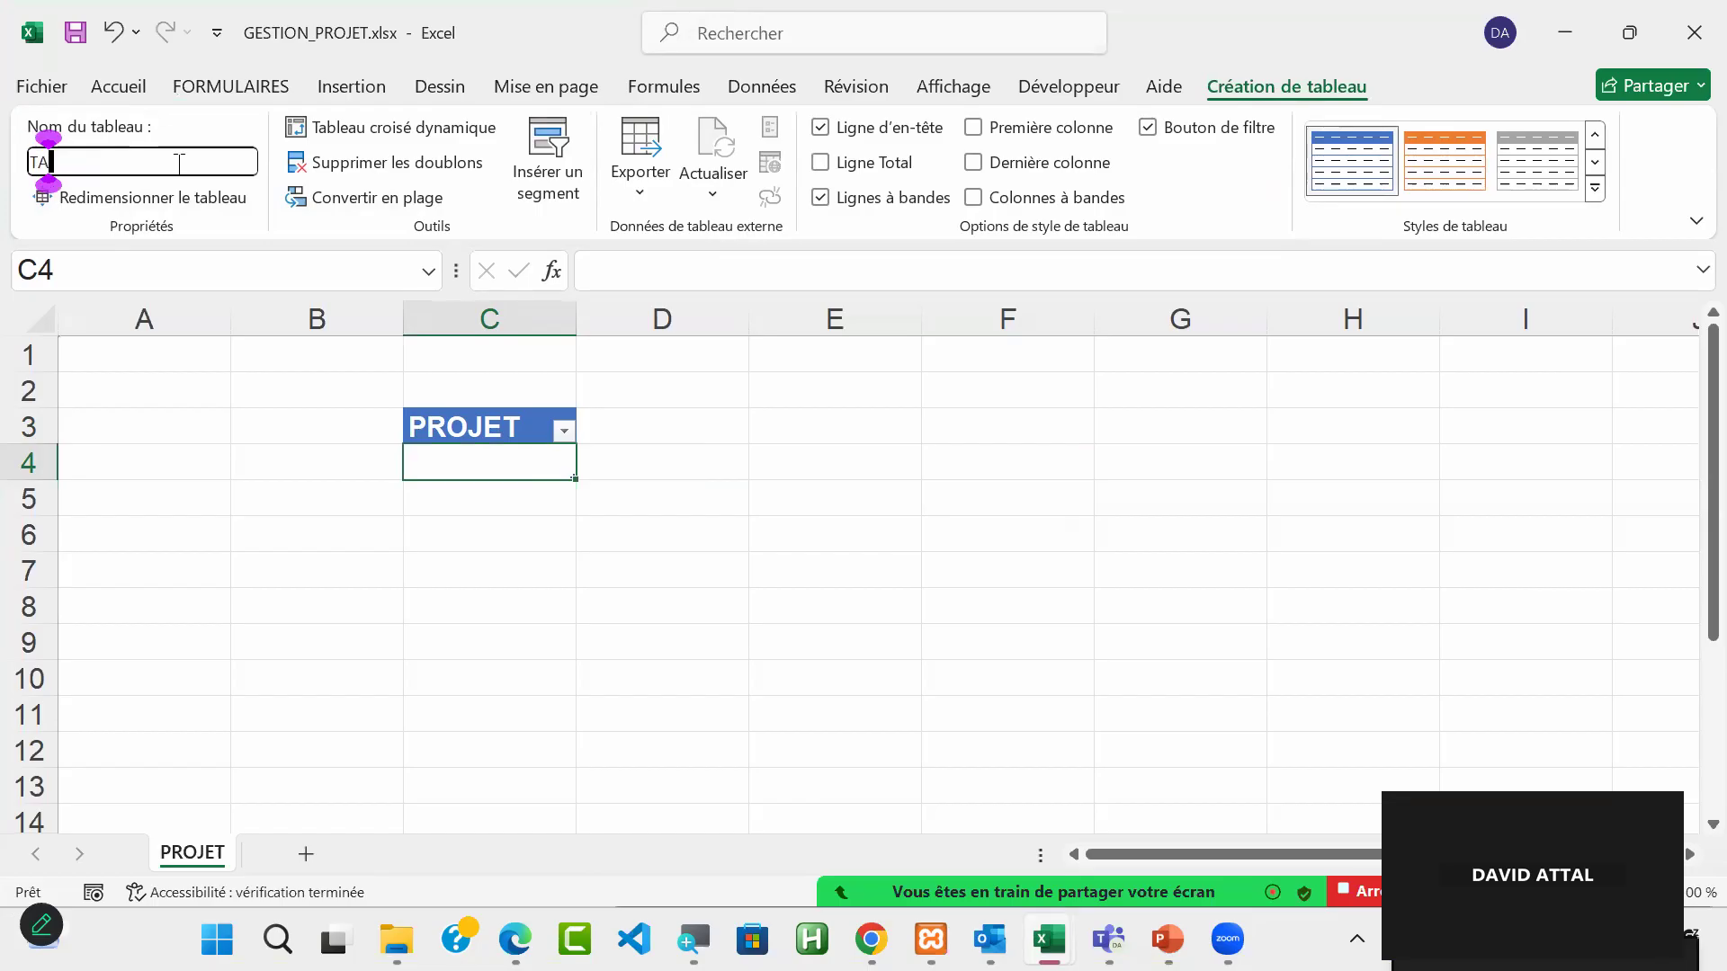
pyautogui.write('B_PROJET')
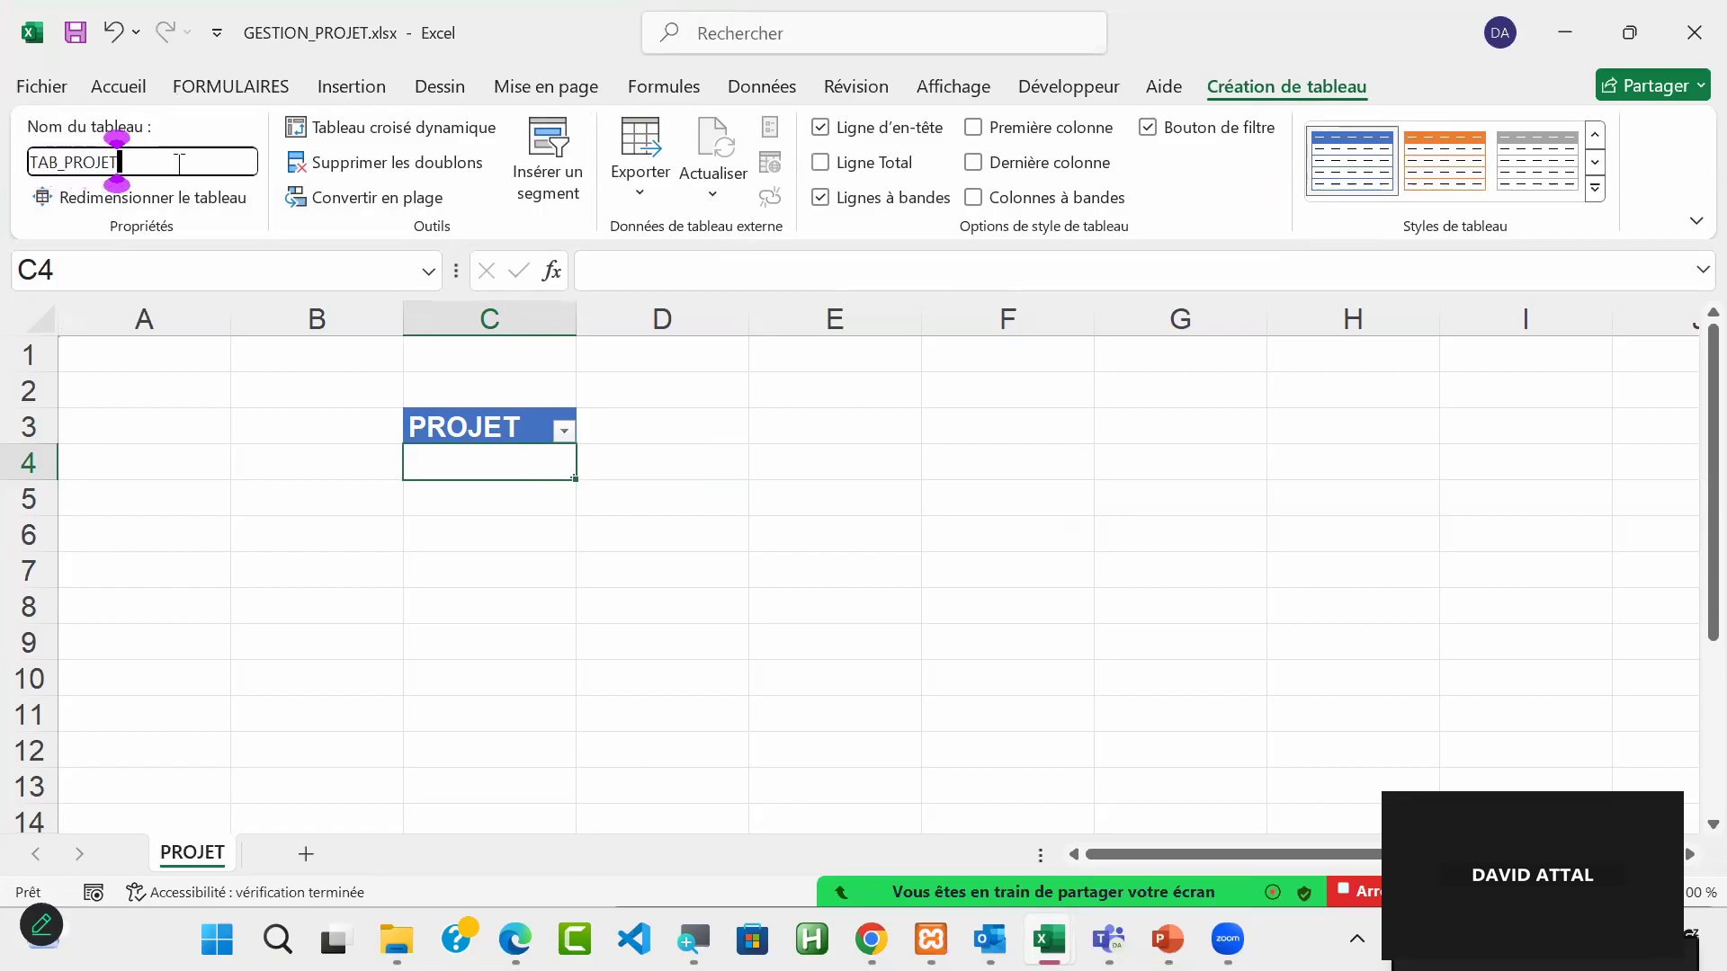
pyautogui.press('Return')
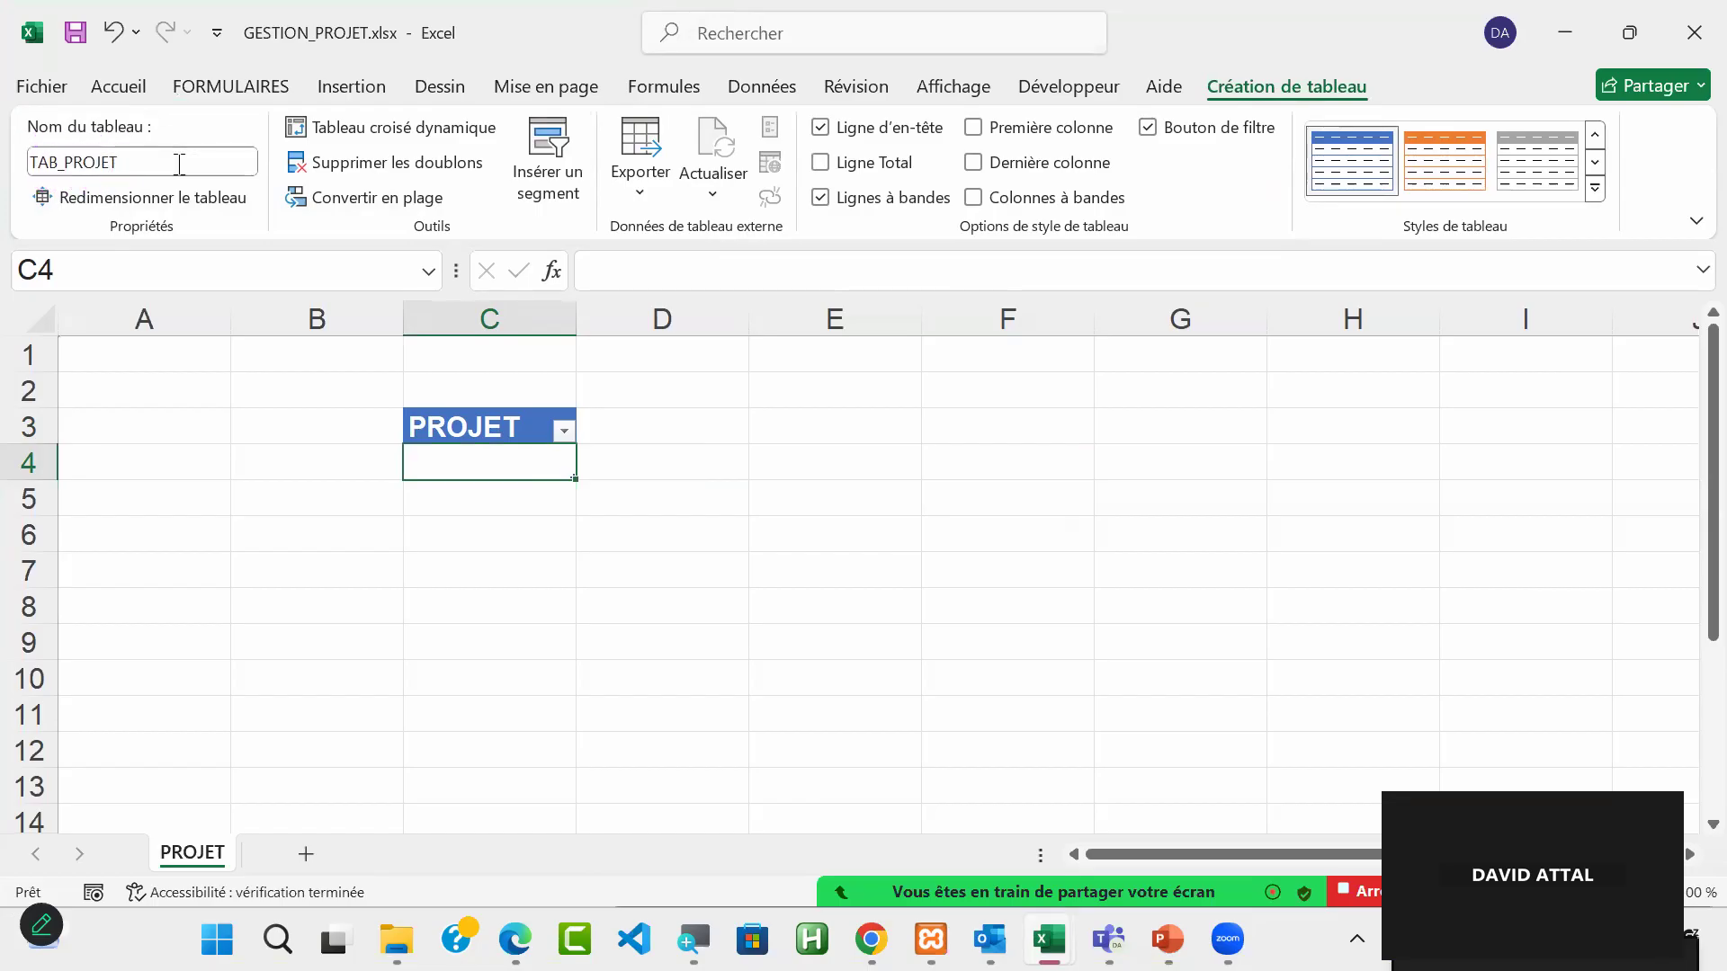
pyautogui.click(747, 510)
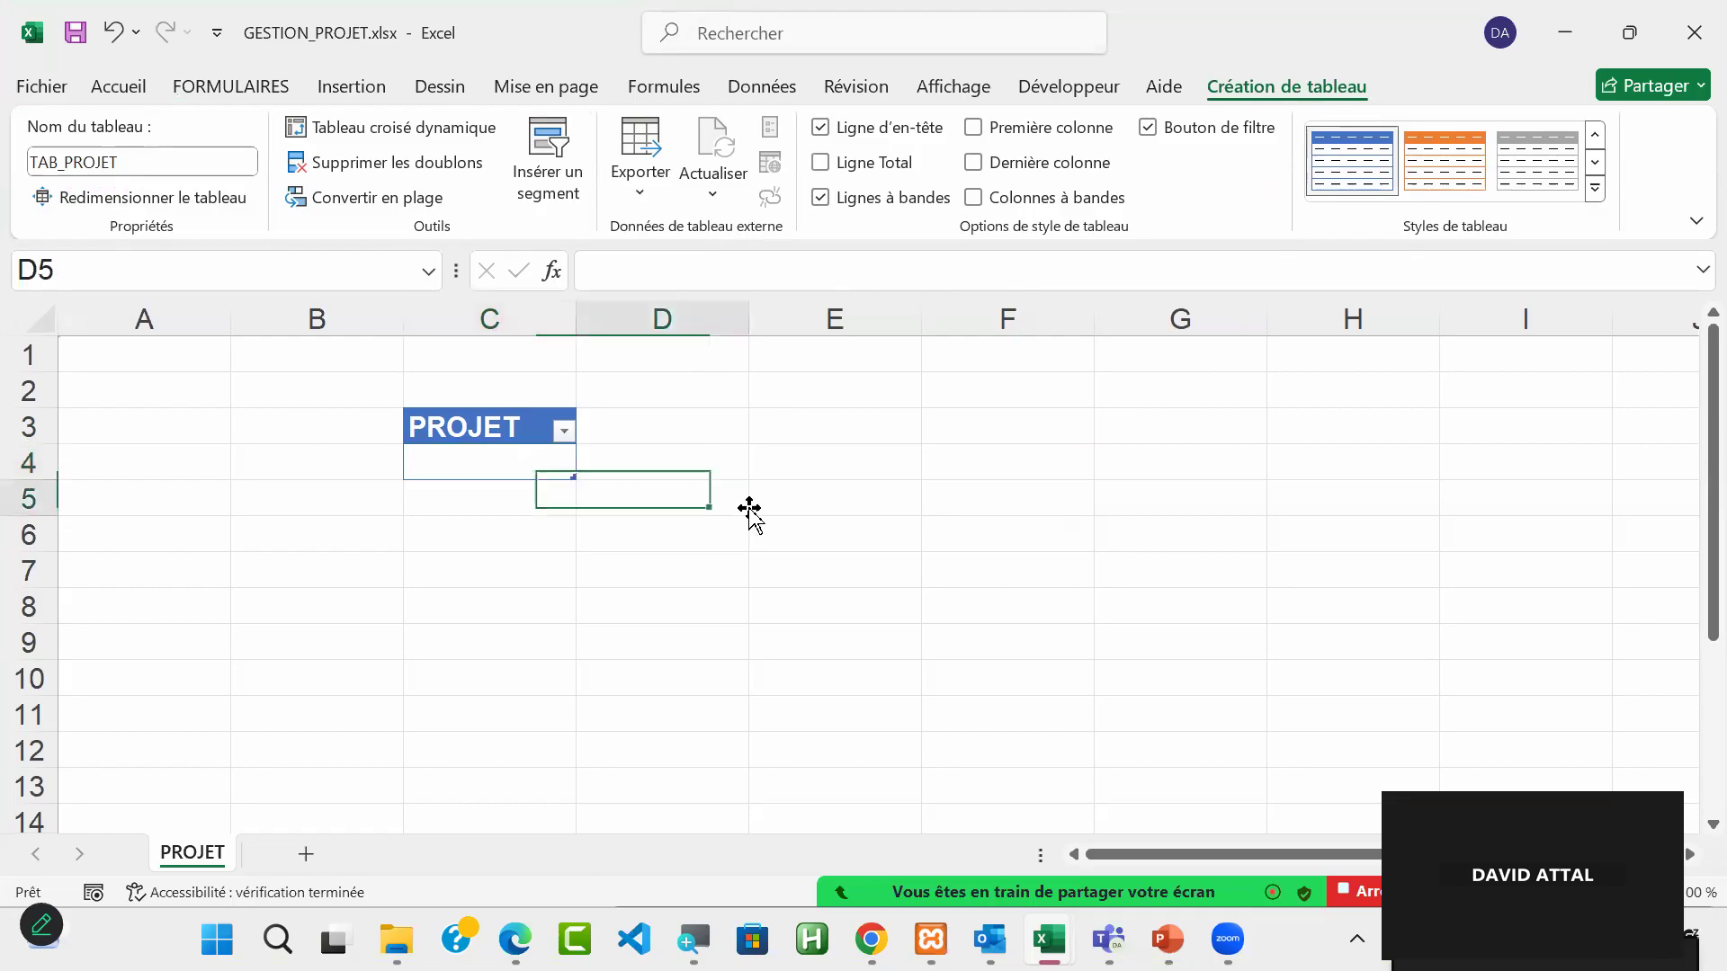
# Step: Define the name REF_PROJET for the PROJET column's data cell C4
pyautogui.click(499, 459)
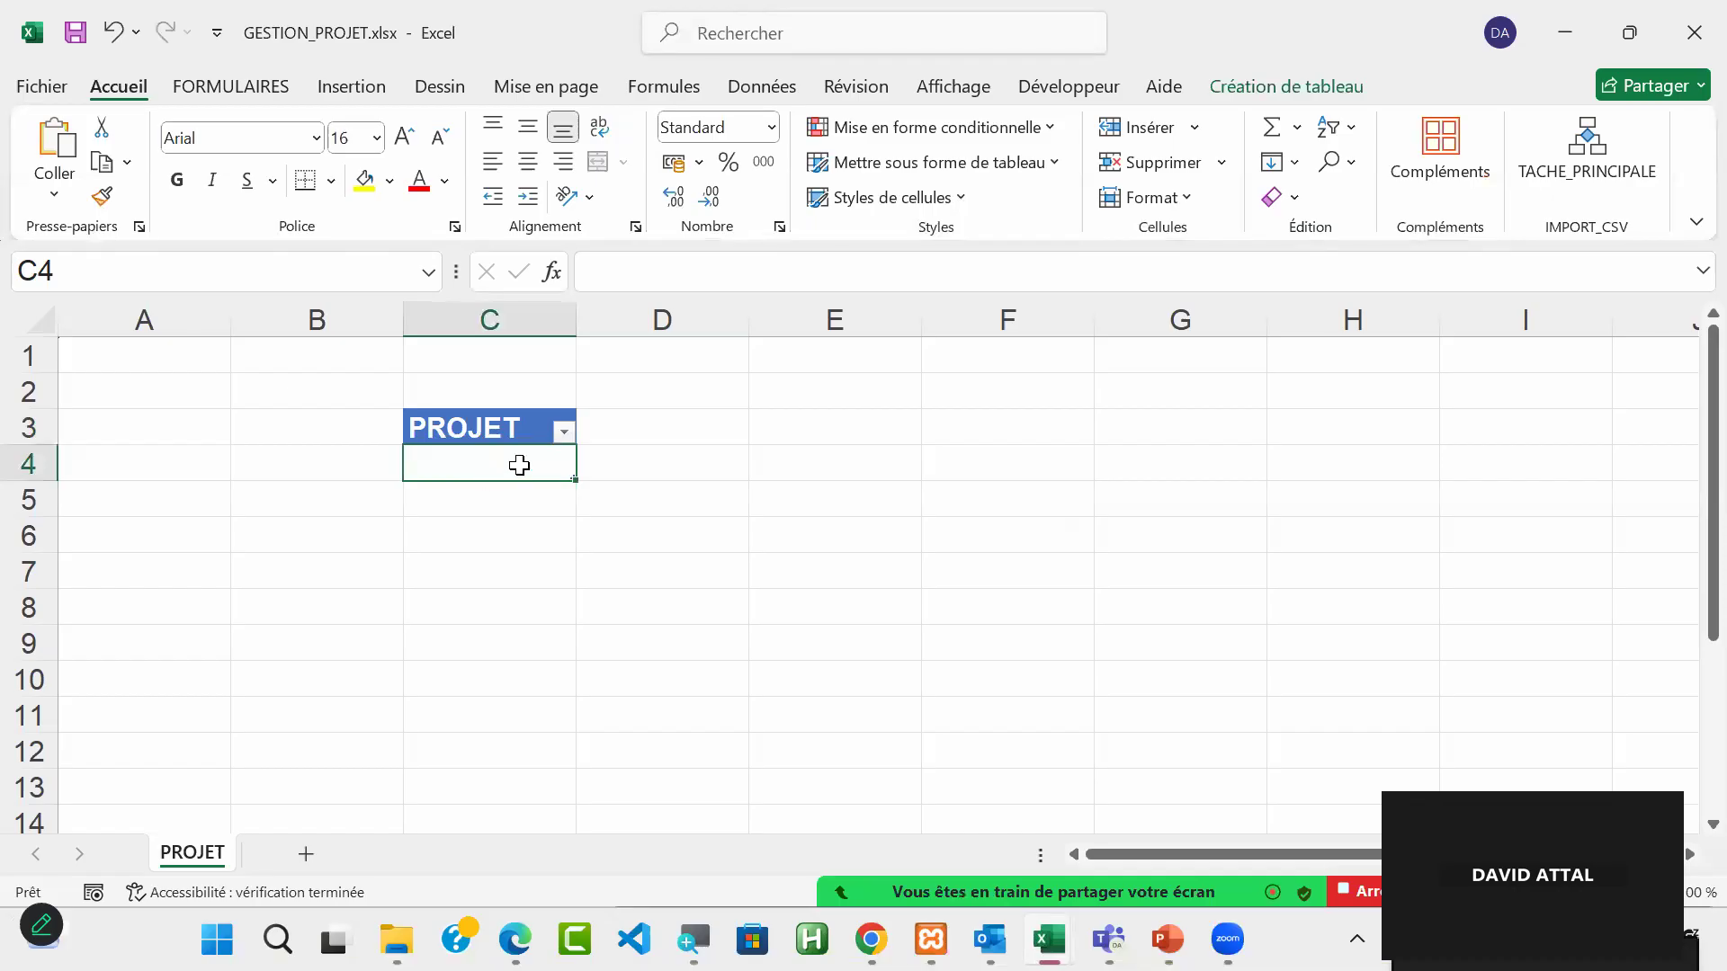
pyautogui.moveTo(513, 466)
pyautogui.mouseDown()
pyautogui.moveTo(498, 716)
pyautogui.moveTo(500, 494)
pyautogui.mouseUp()
pyautogui.click(105, 275)
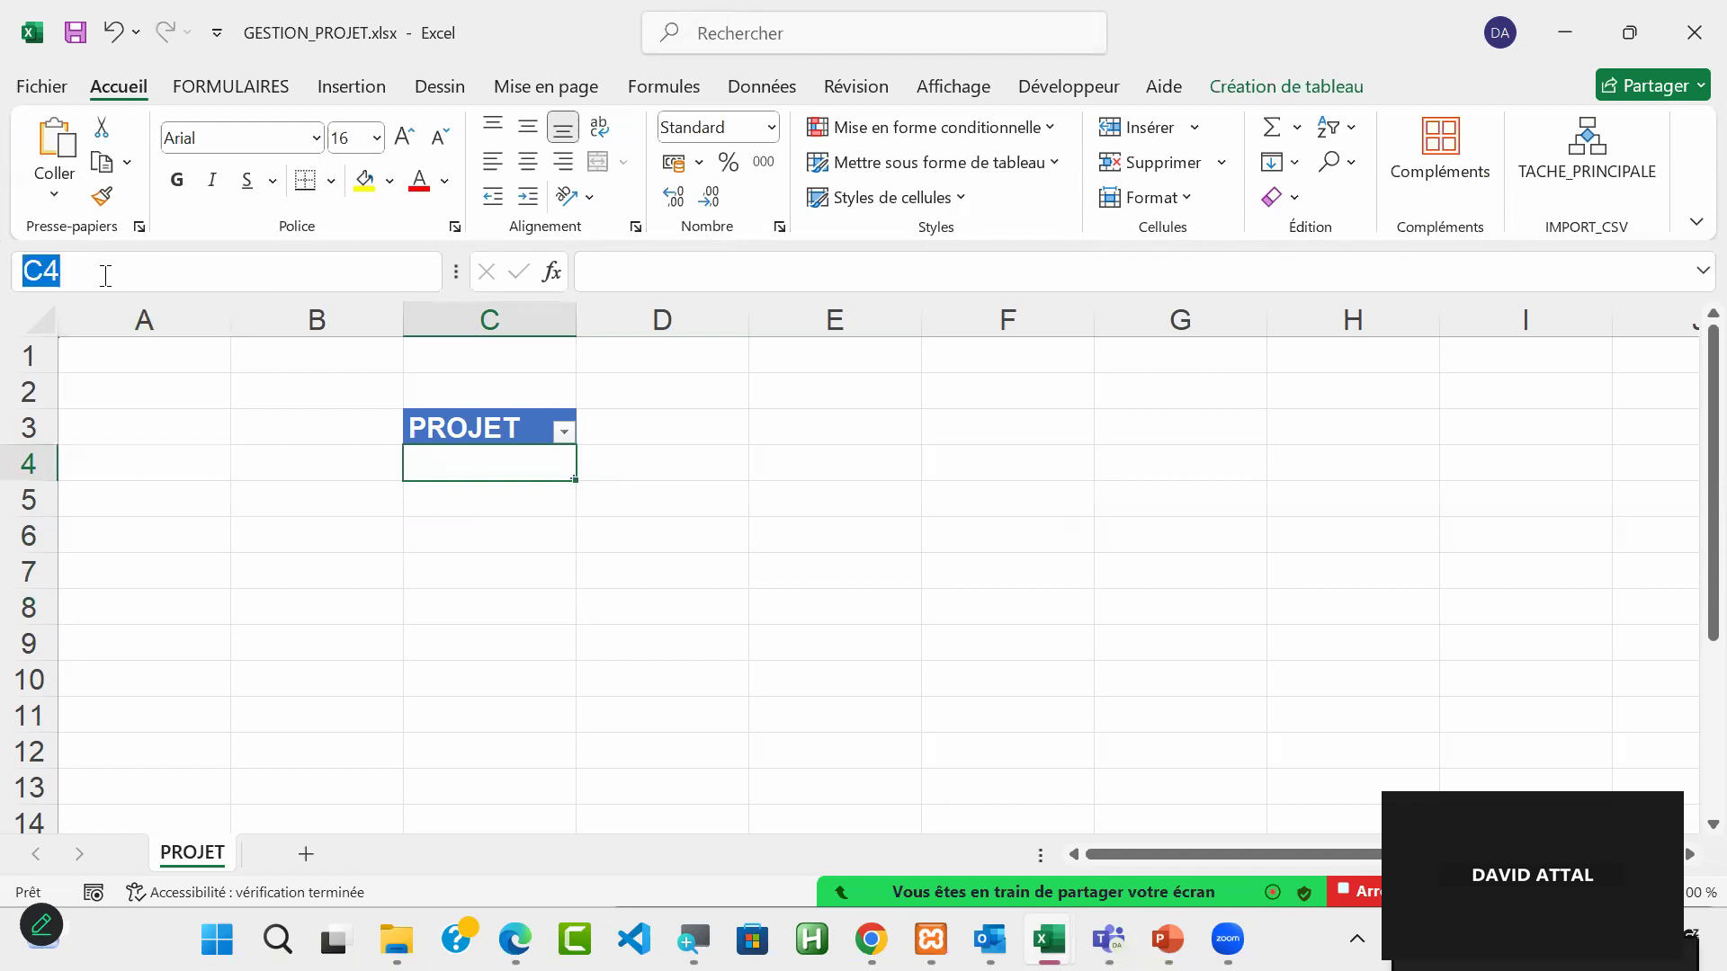
pyautogui.write('REF')
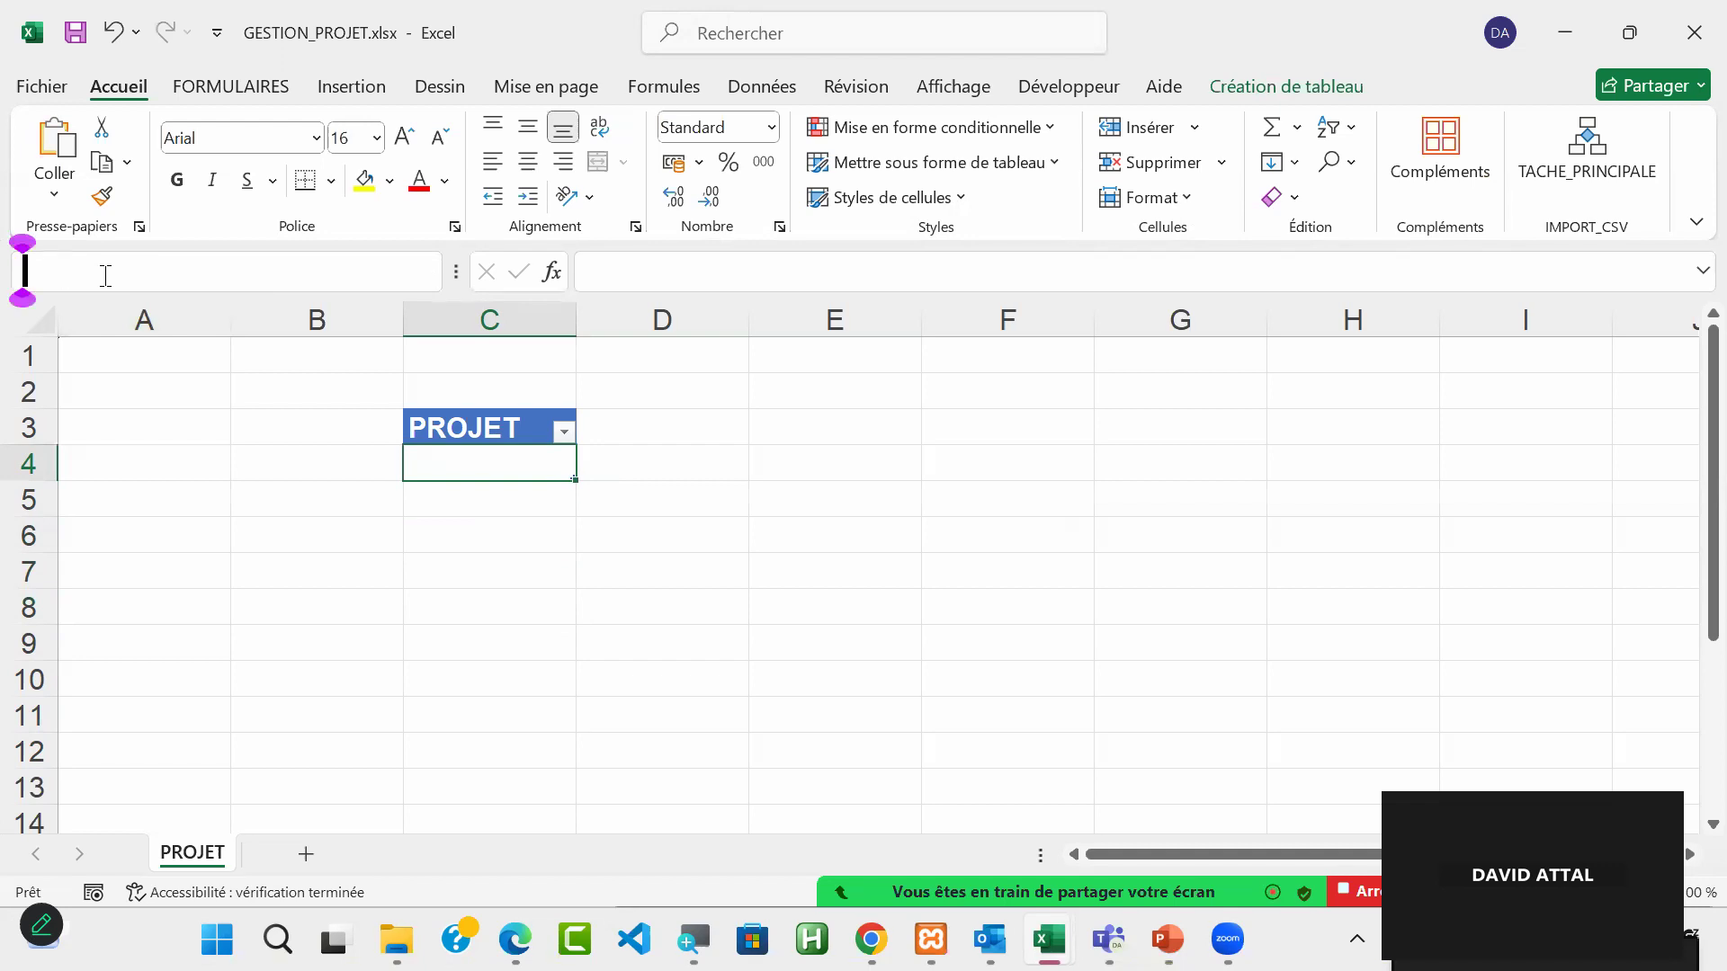
pyautogui.write('_')
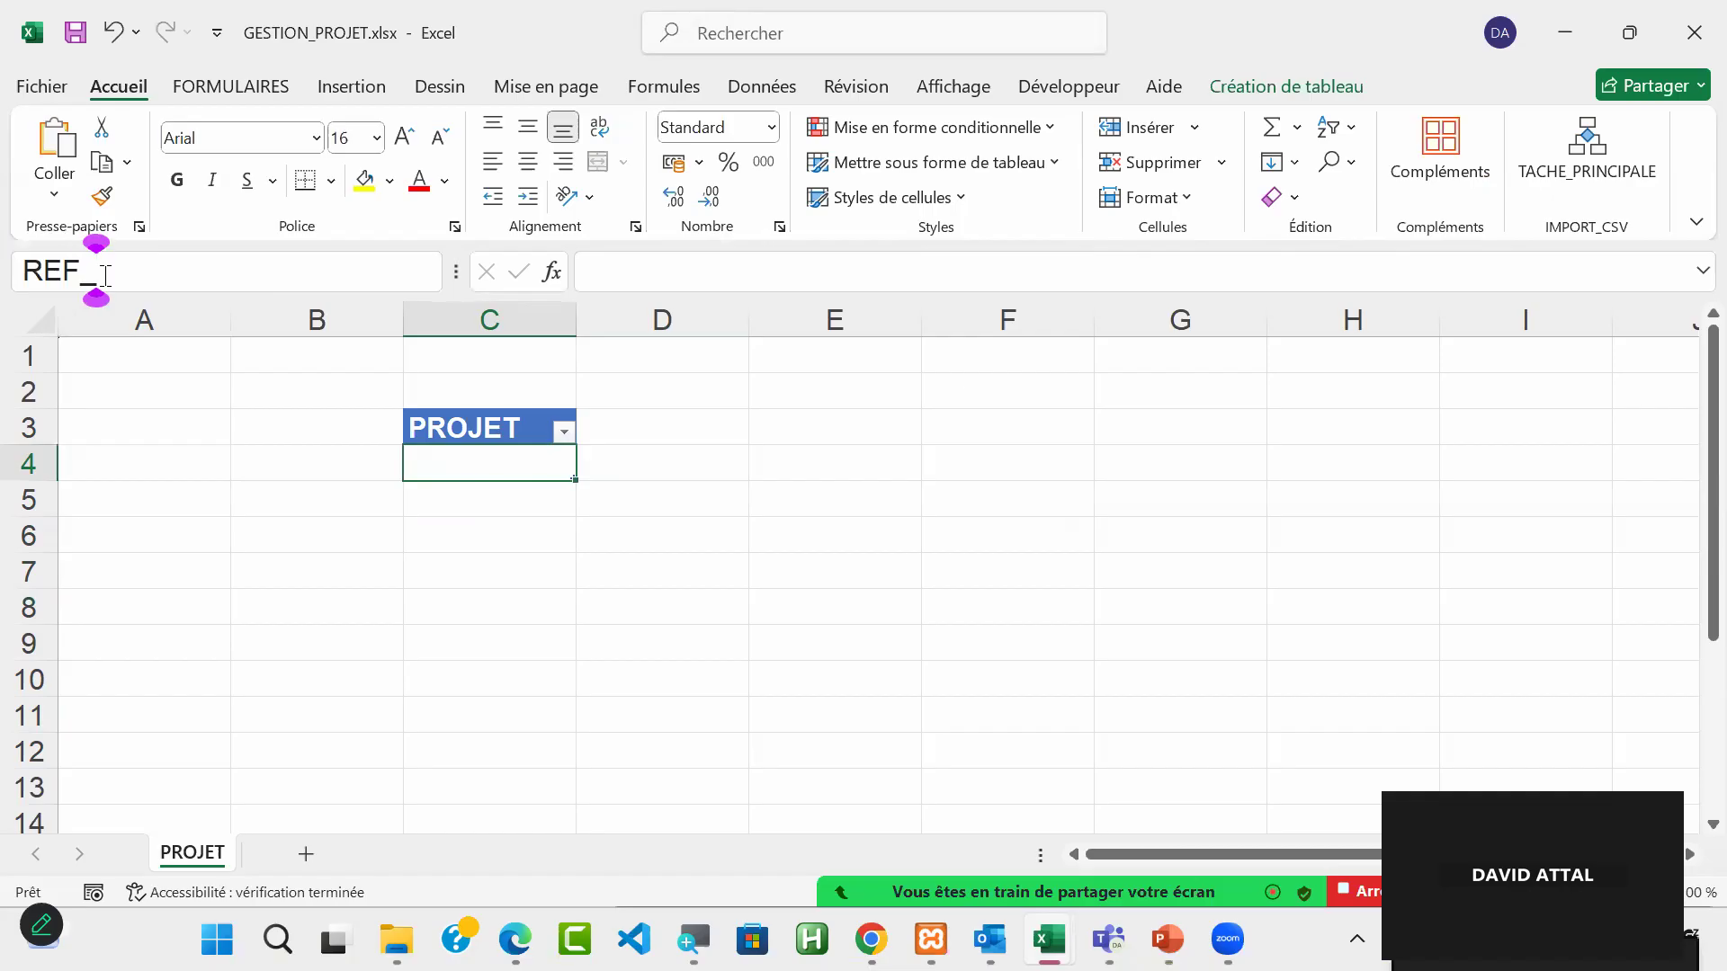
pyautogui.write('PROJET')
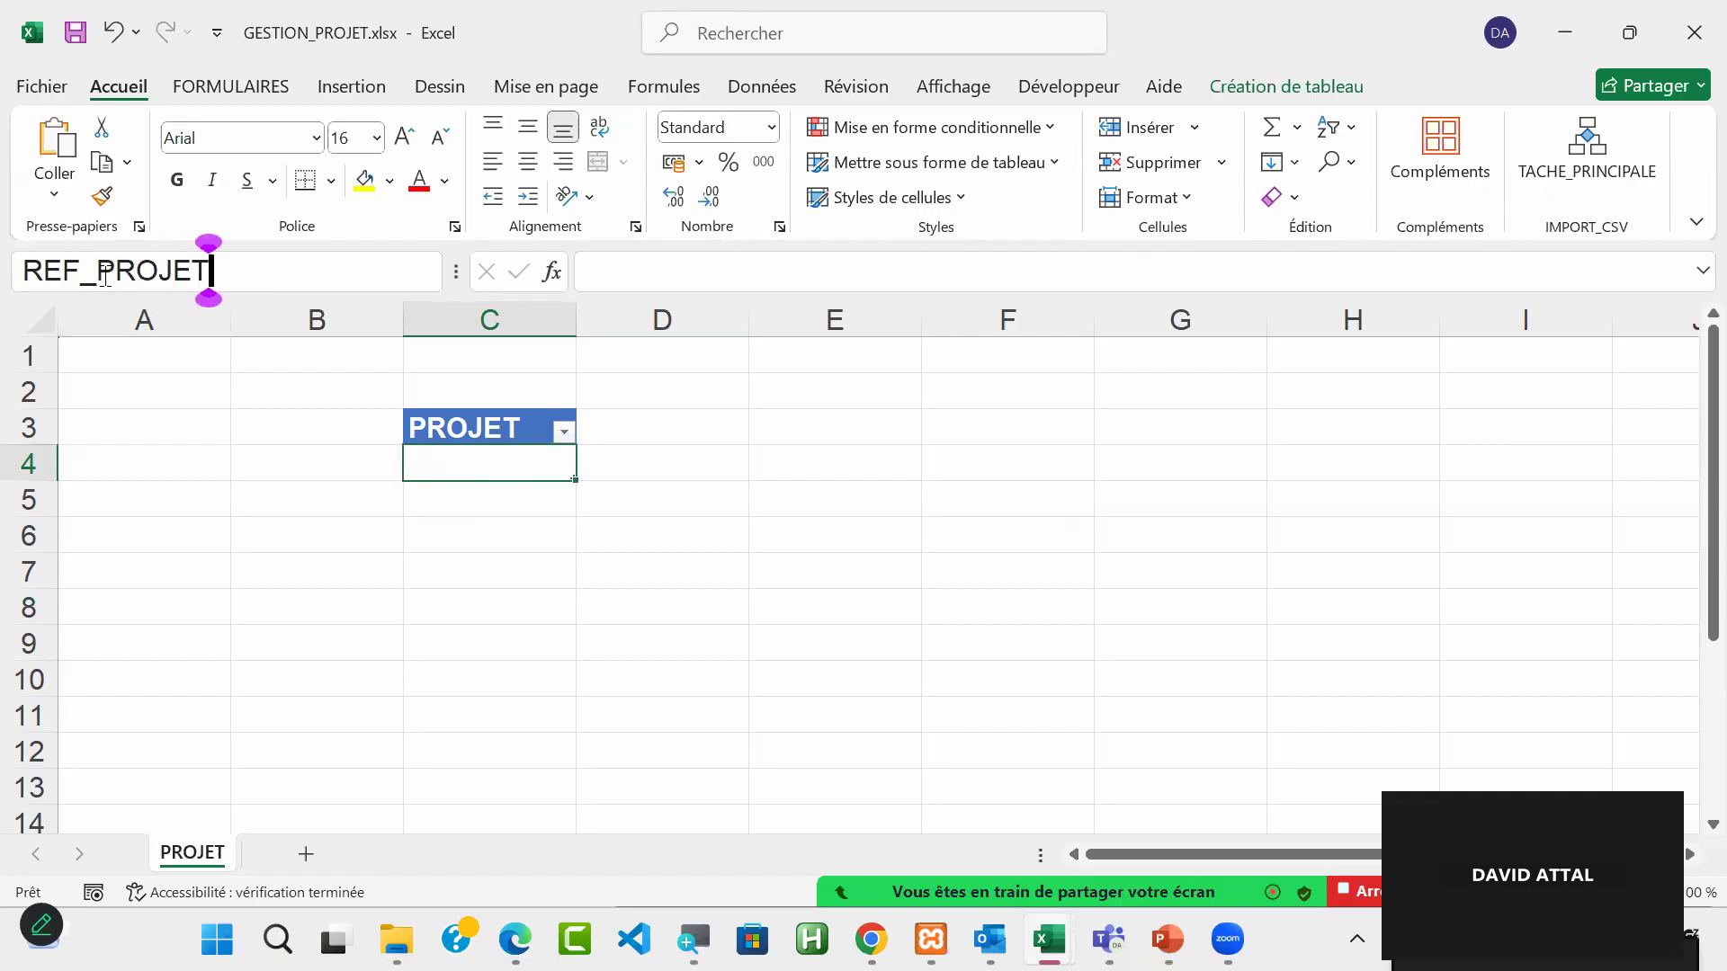
pyautogui.press('Escape')
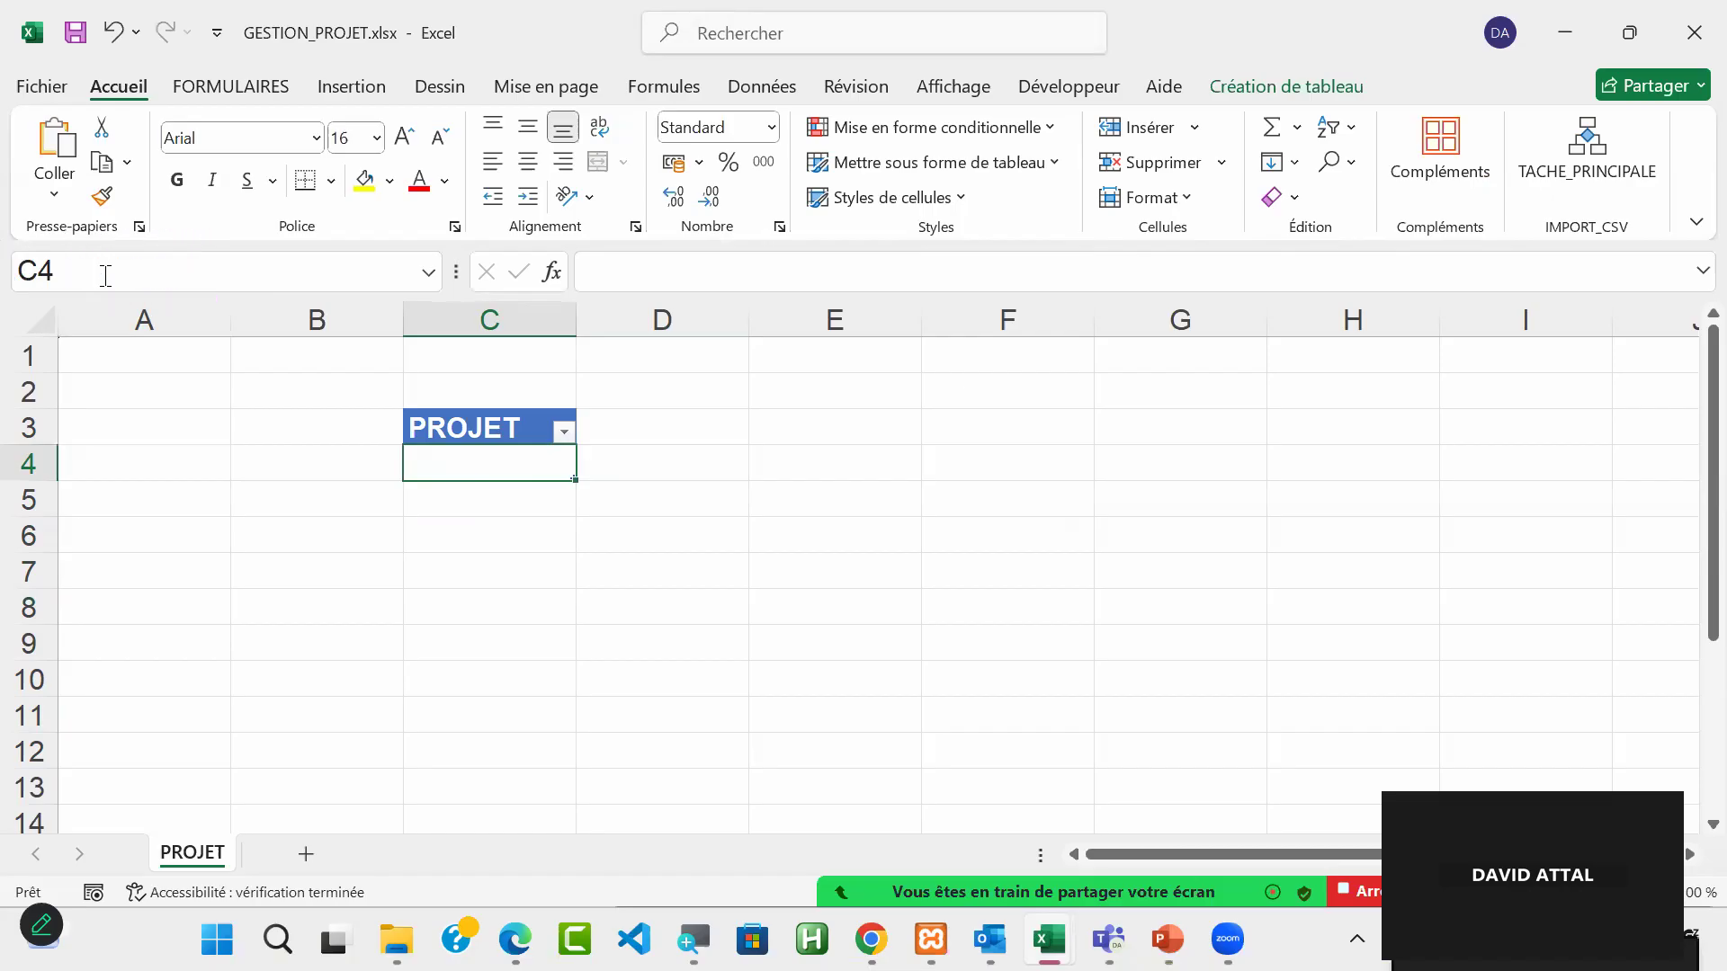
# Step: Go to the defined name REF_PROJET from another cell to check which range it refers to
pyautogui.click(1273, 711)
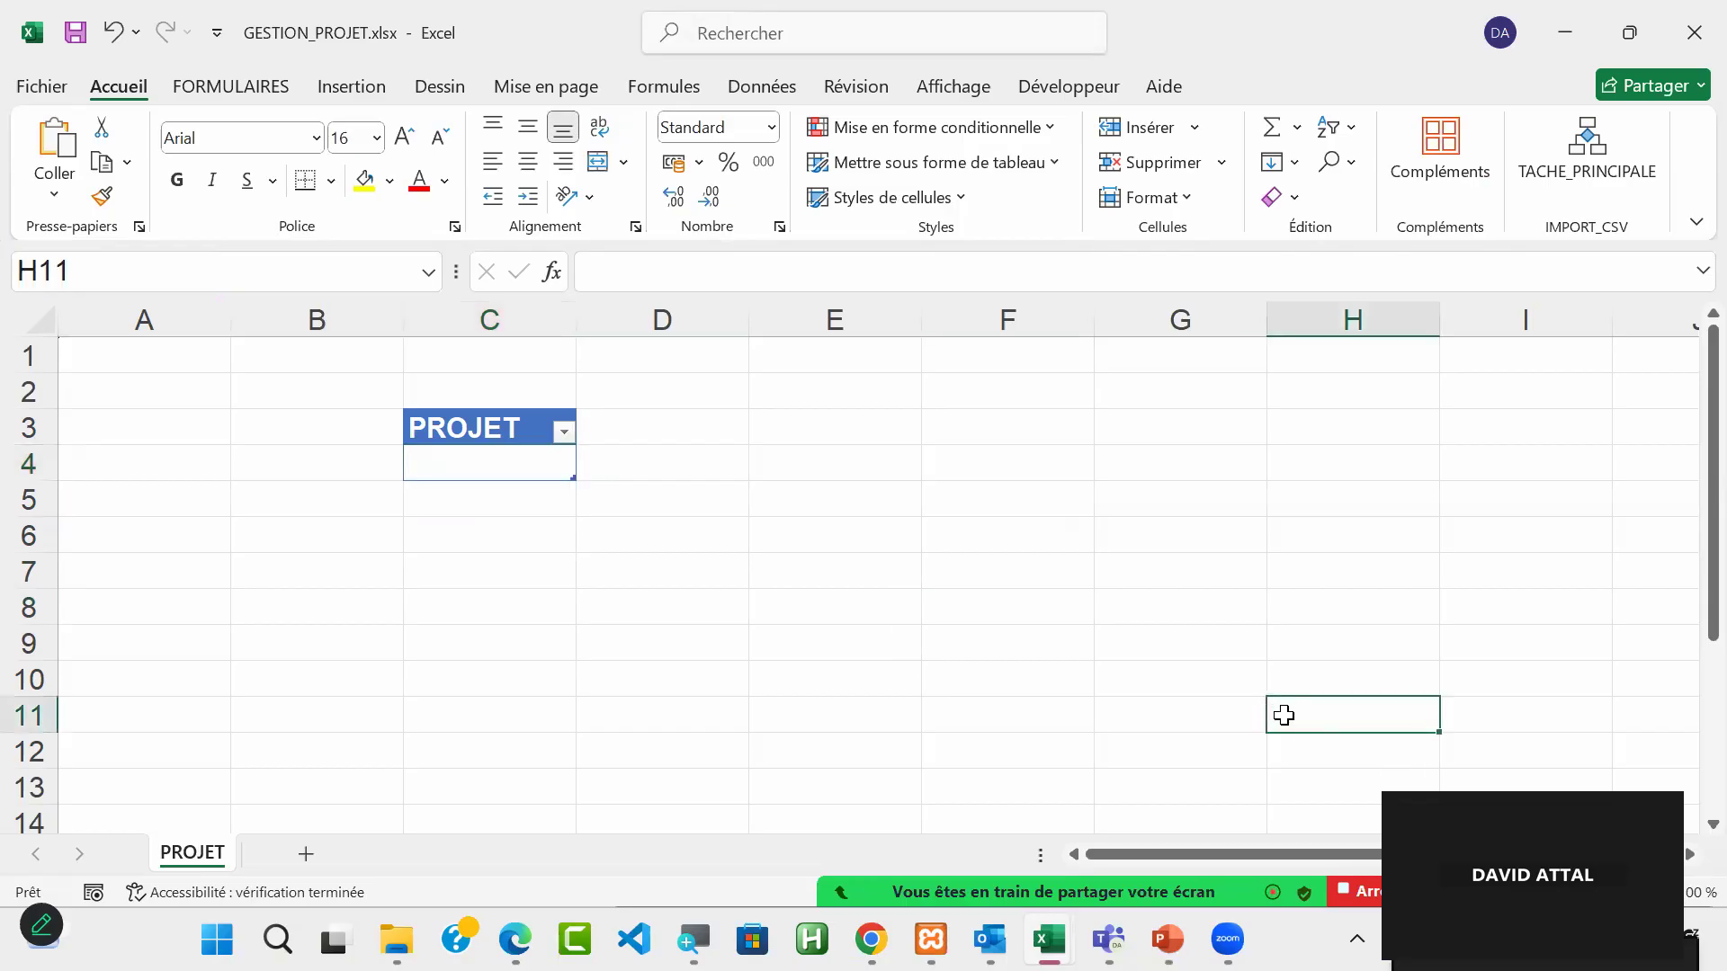
pyautogui.click(427, 278)
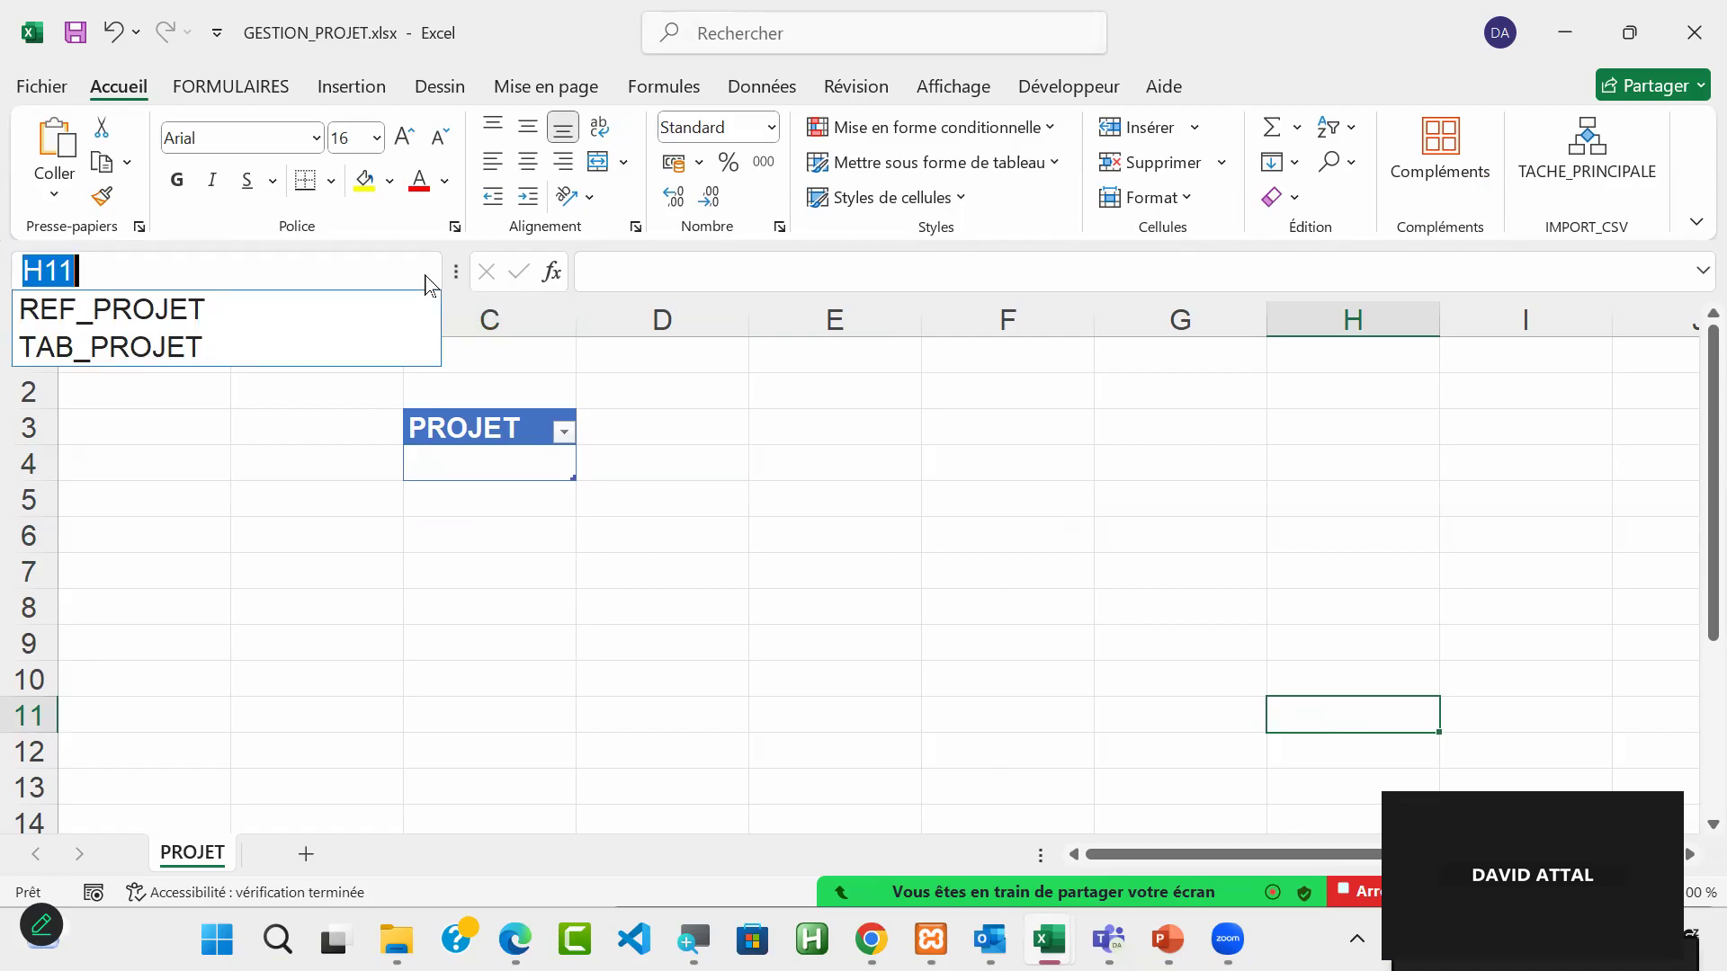
pyautogui.click(224, 314)
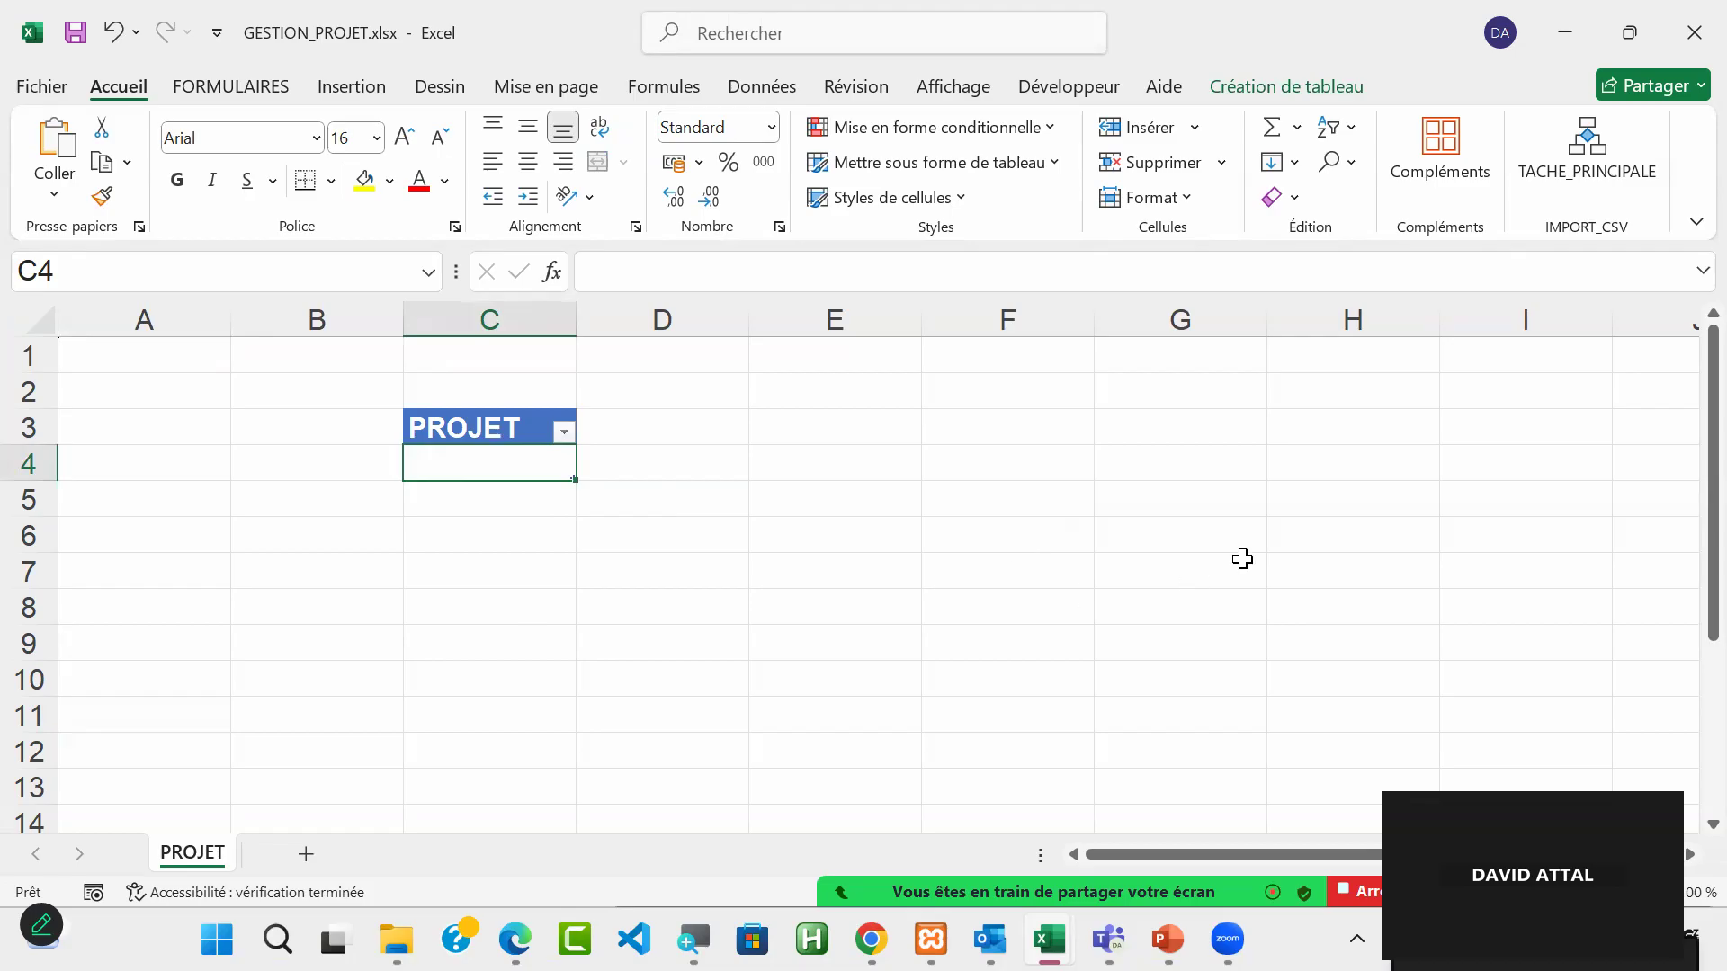
pyautogui.click(1154, 565)
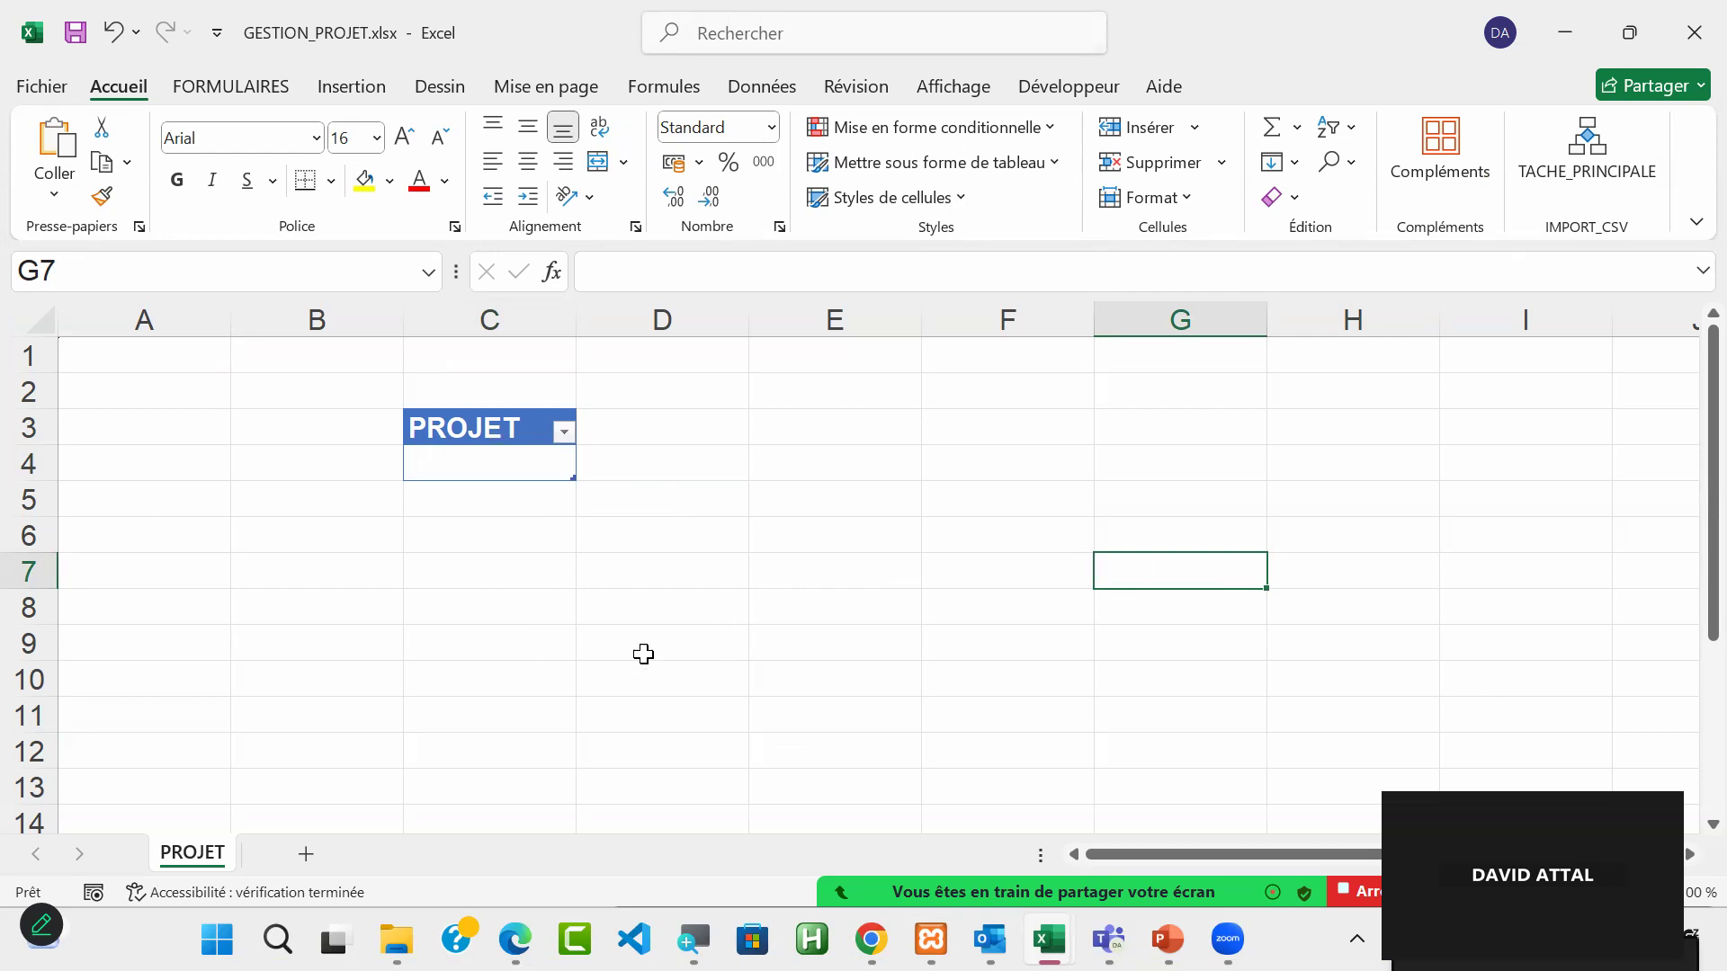
# Step: Add a table column headed COUT MAIN D'OEUVRE in D3, directly beside the PROJET heading
pyautogui.click(499, 456)
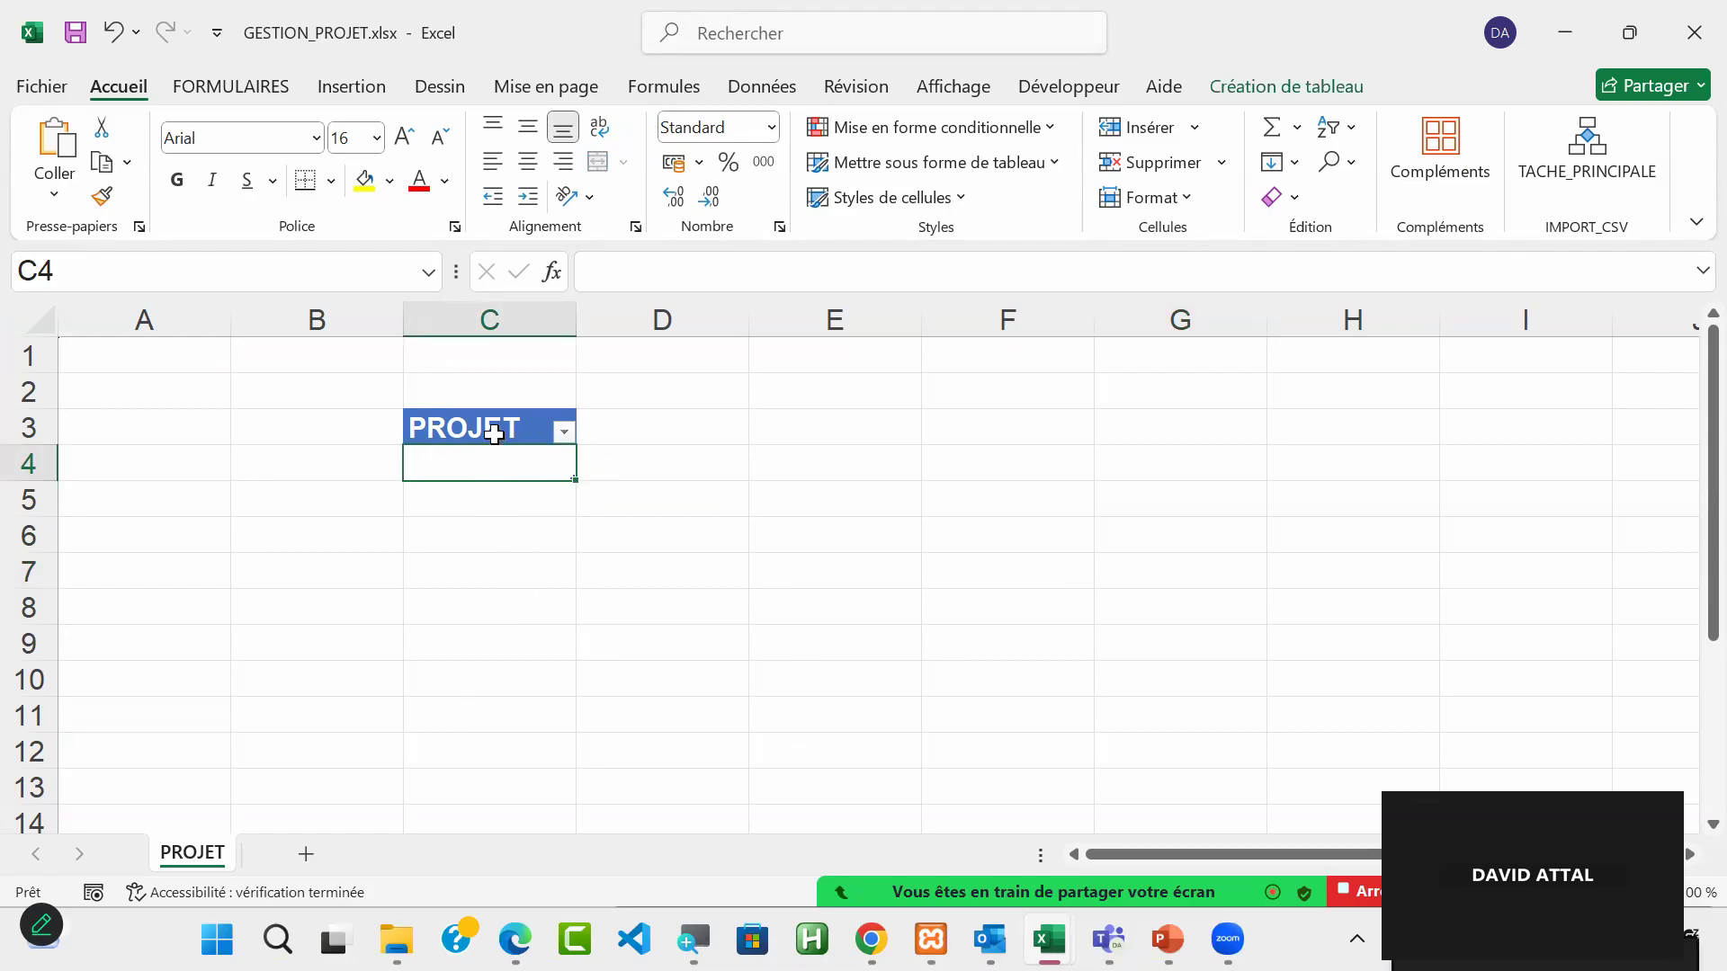
pyautogui.click(666, 431)
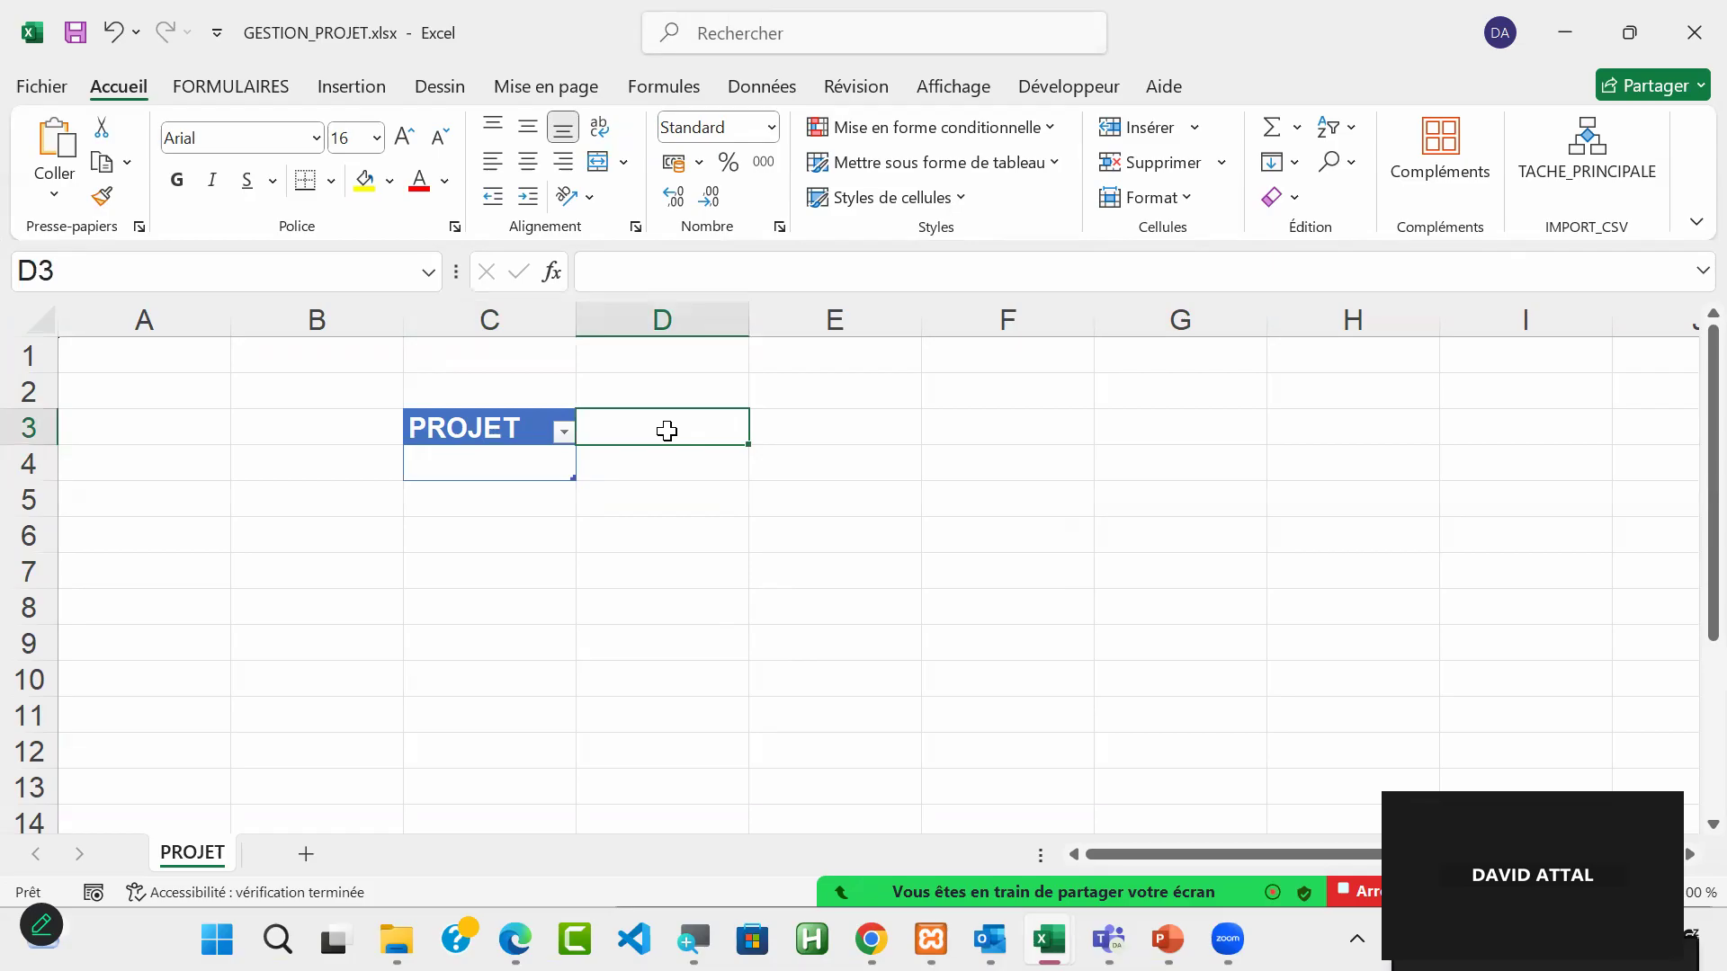
pyautogui.write('COUT')
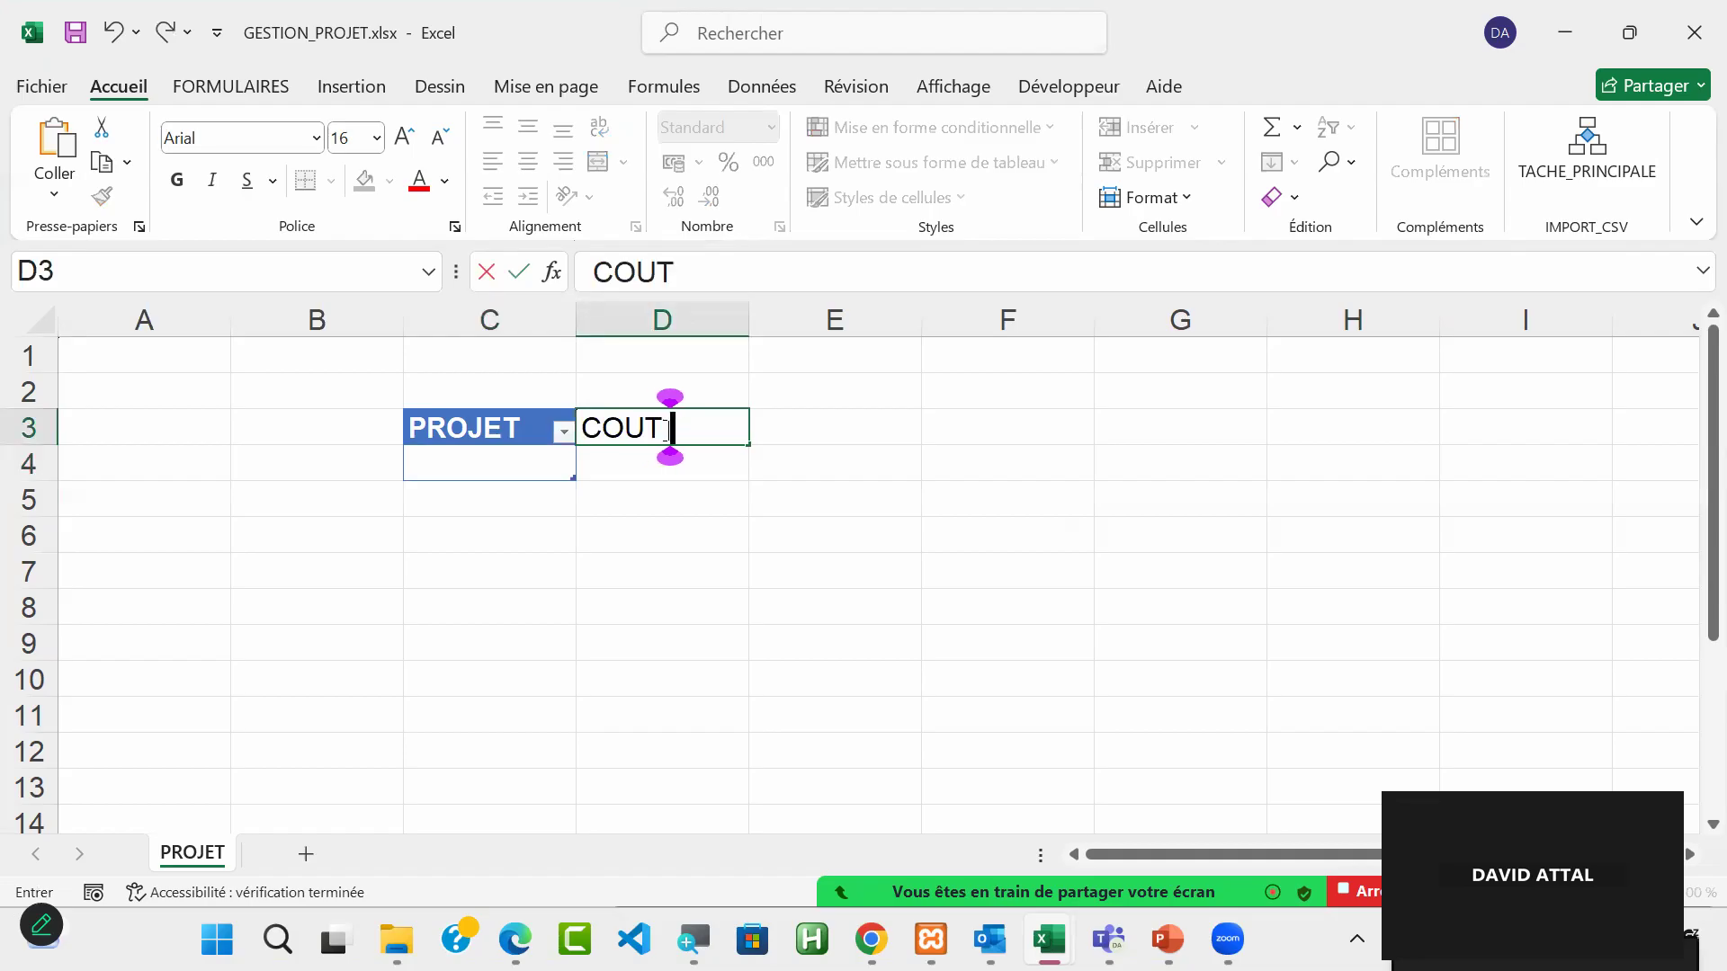
pyautogui.write(' MAIN')
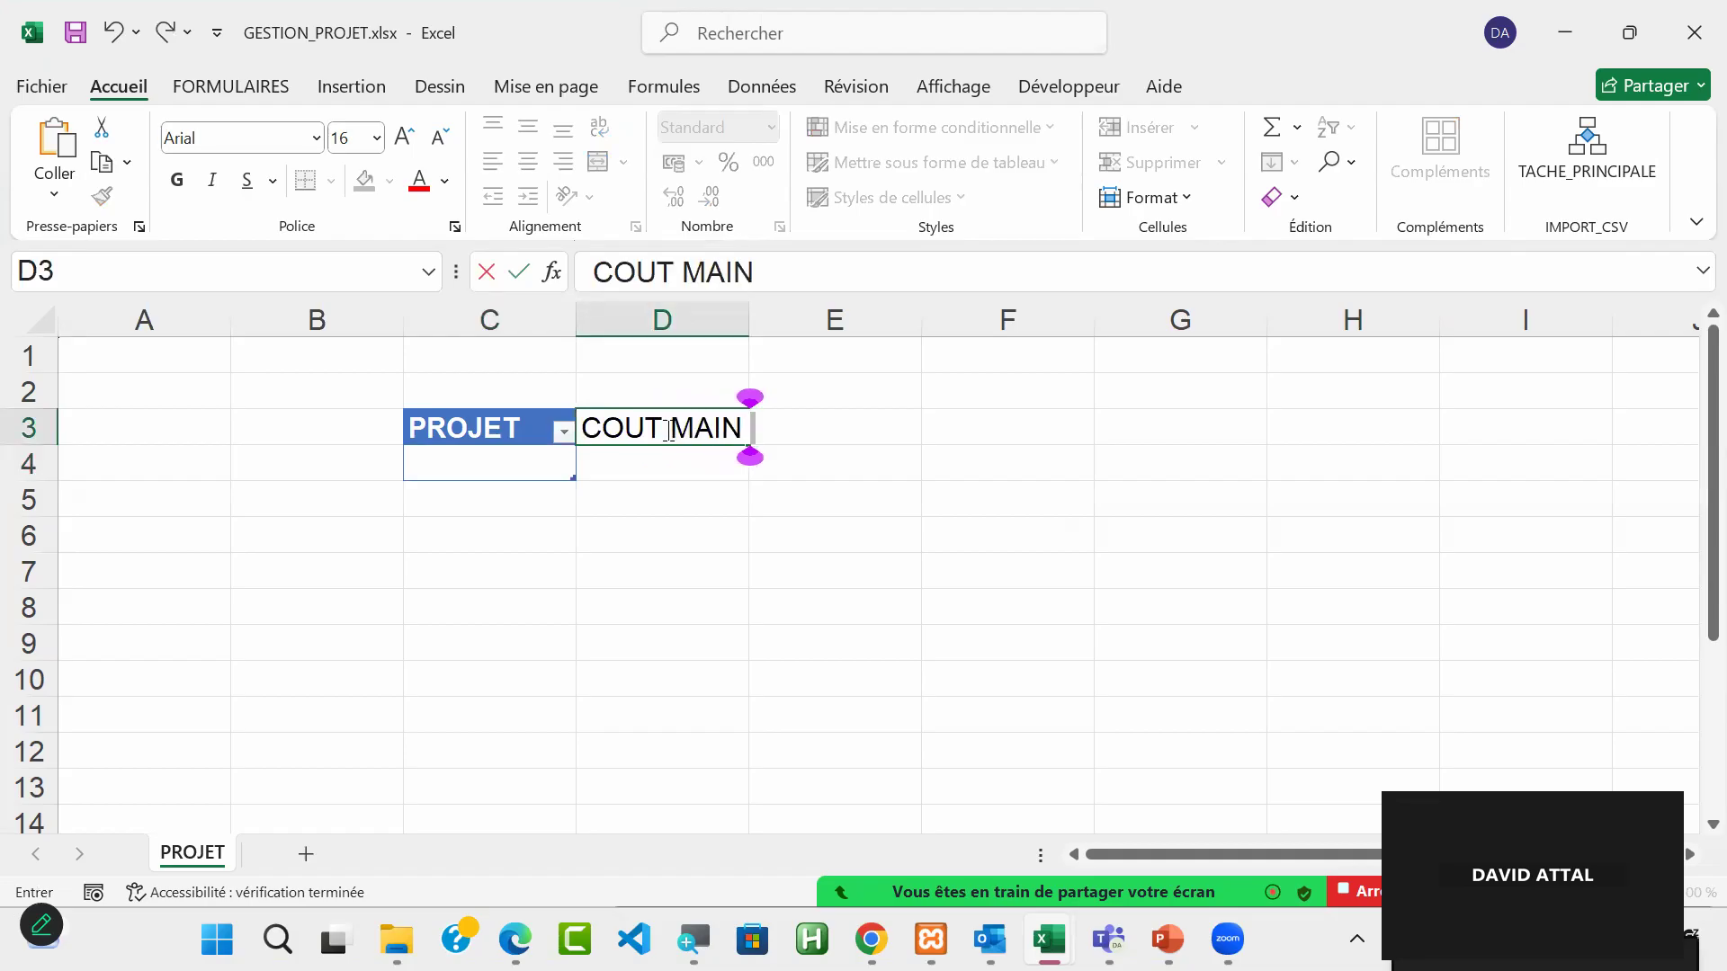
pyautogui.write(" D'O")
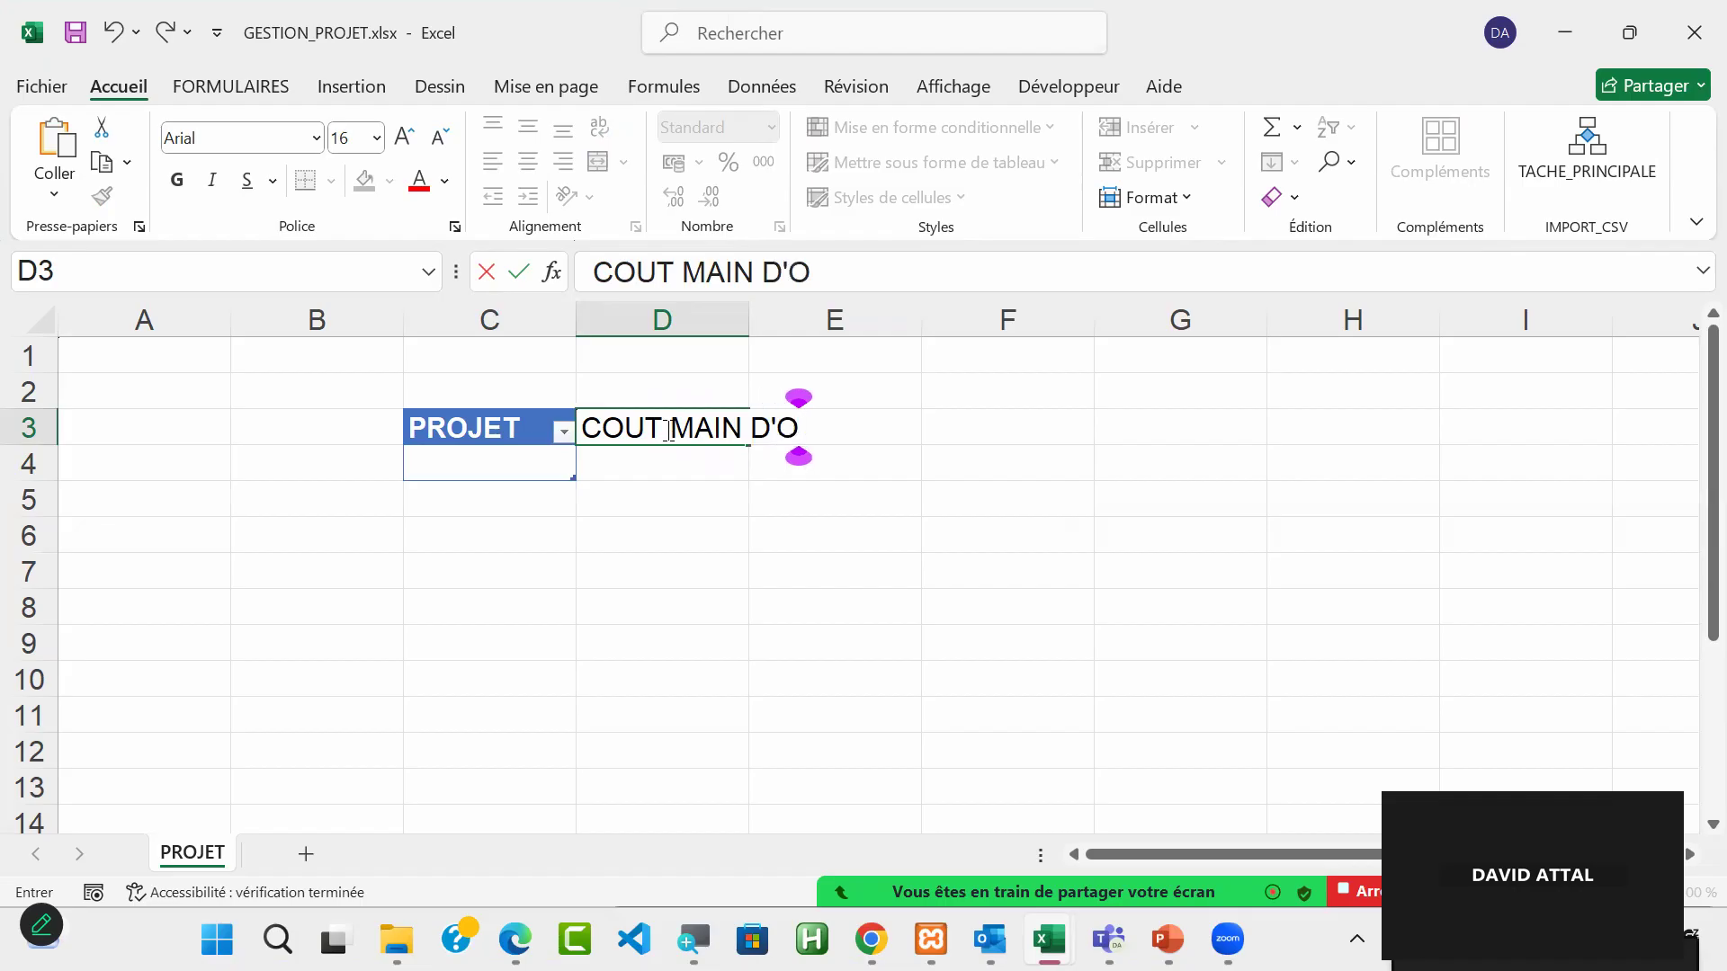
pyautogui.write('EUVRE')
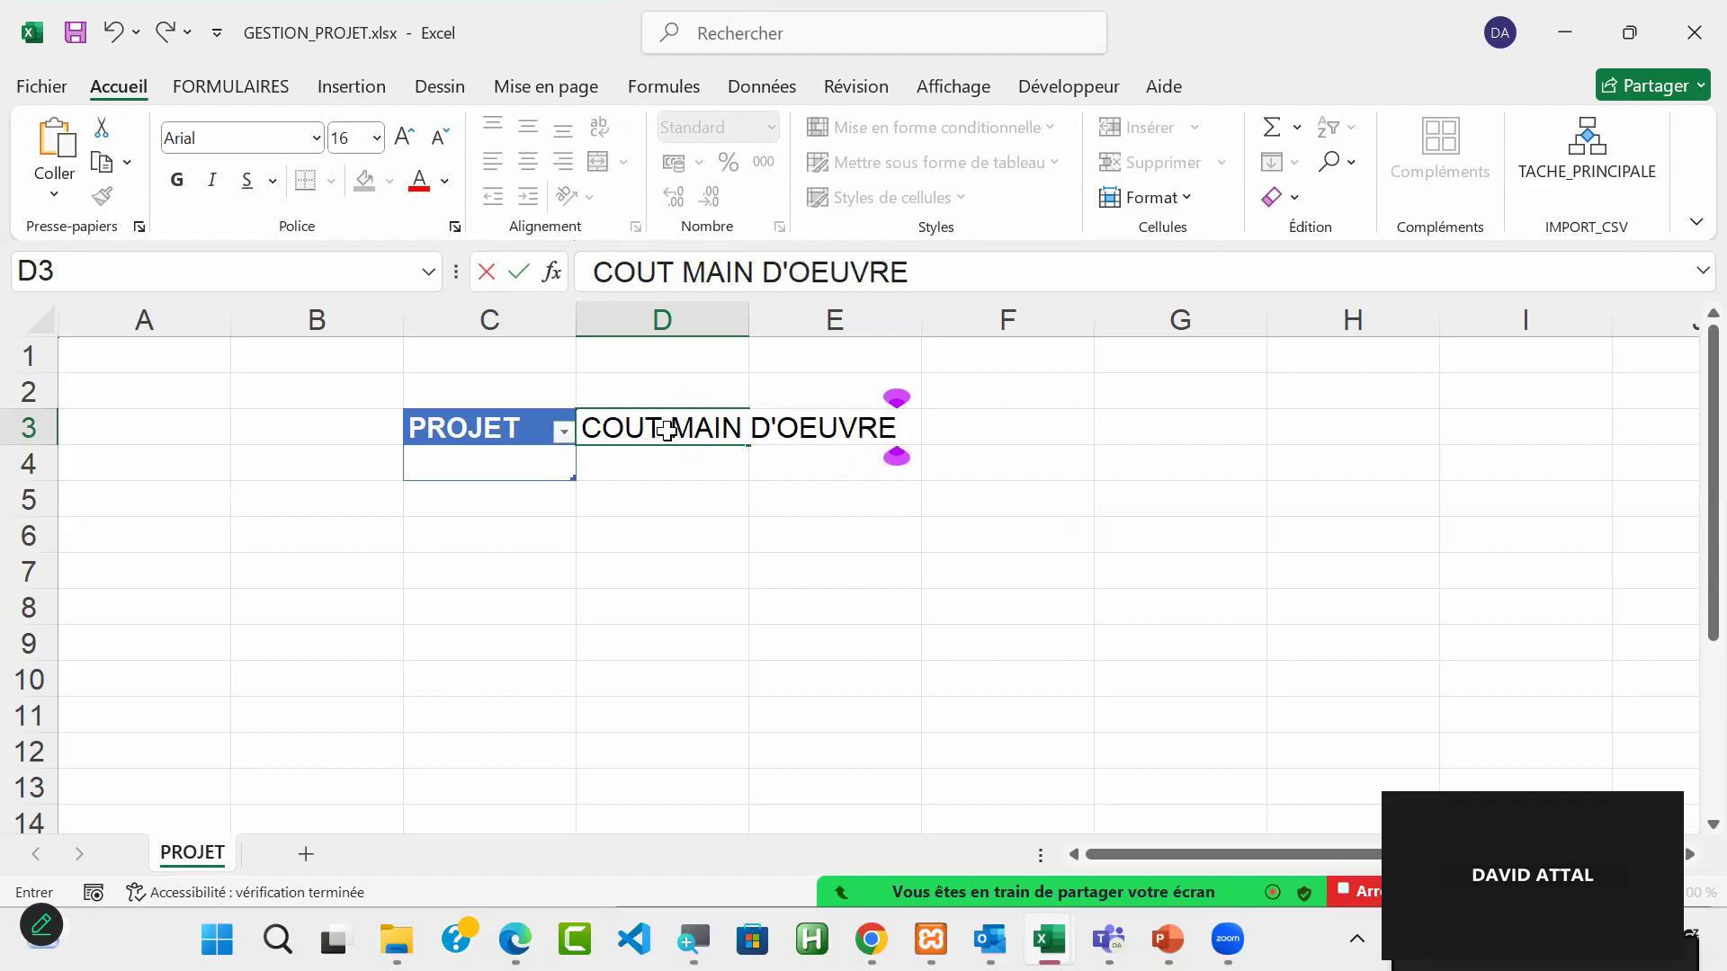
pyautogui.press('Tab')
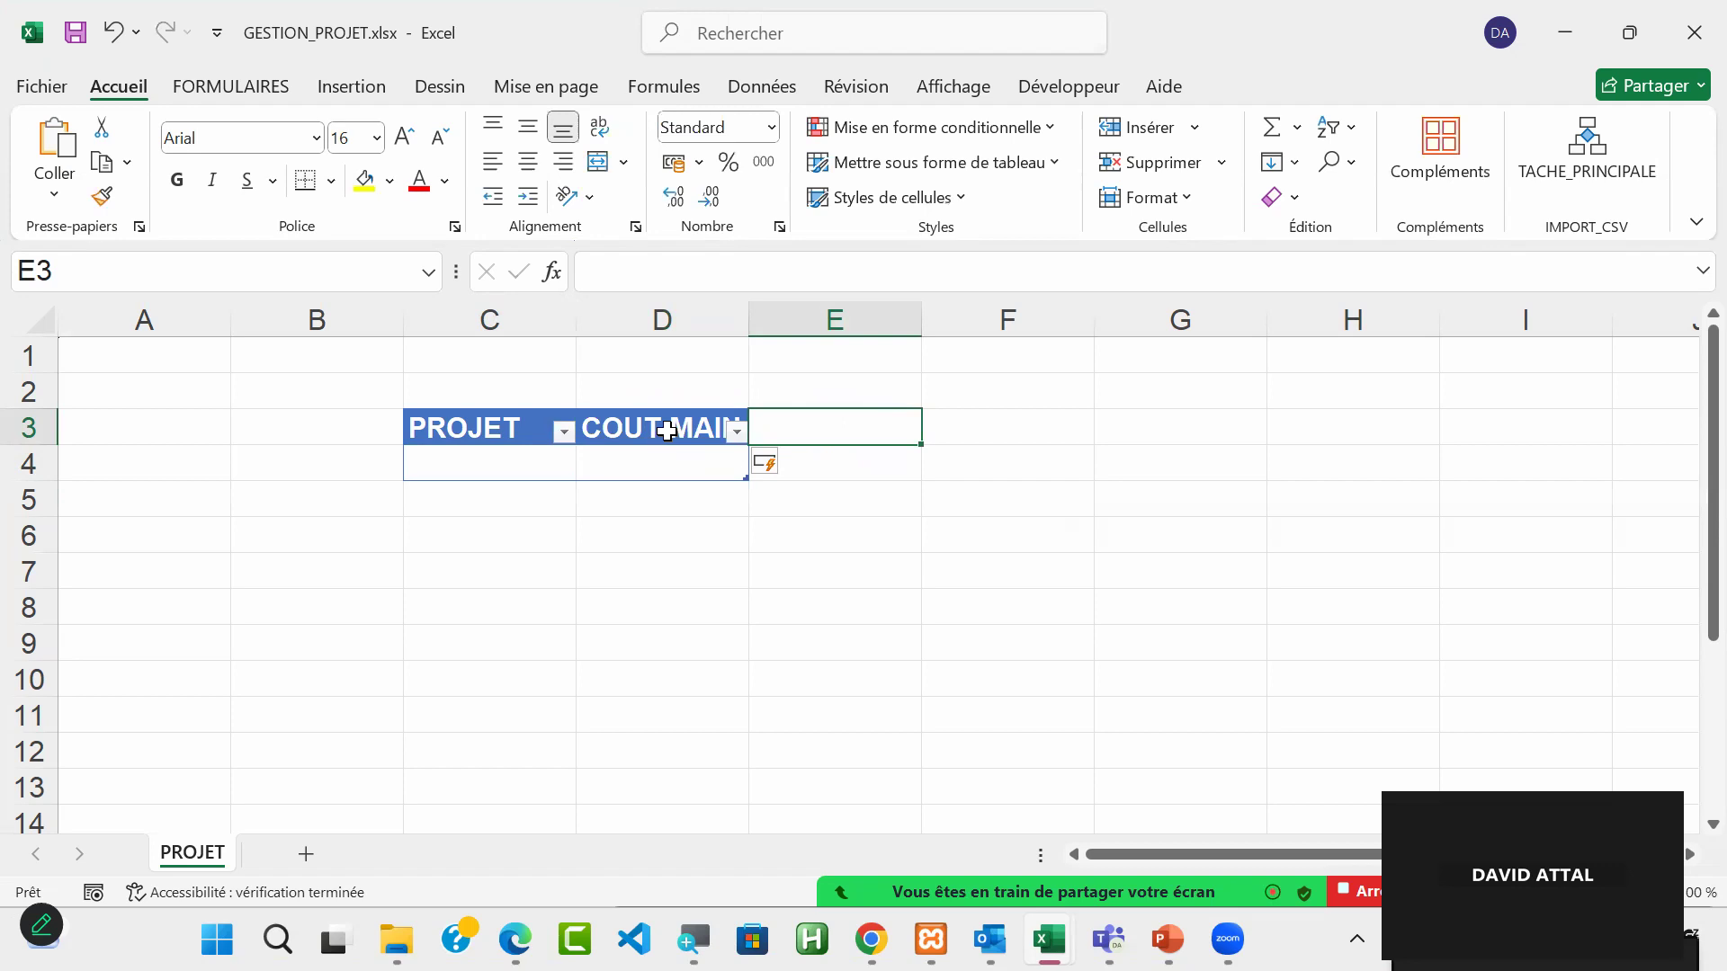
# Step: Add a table column headed COUT MATERIEL in cell E3
pyautogui.write('COUT M')
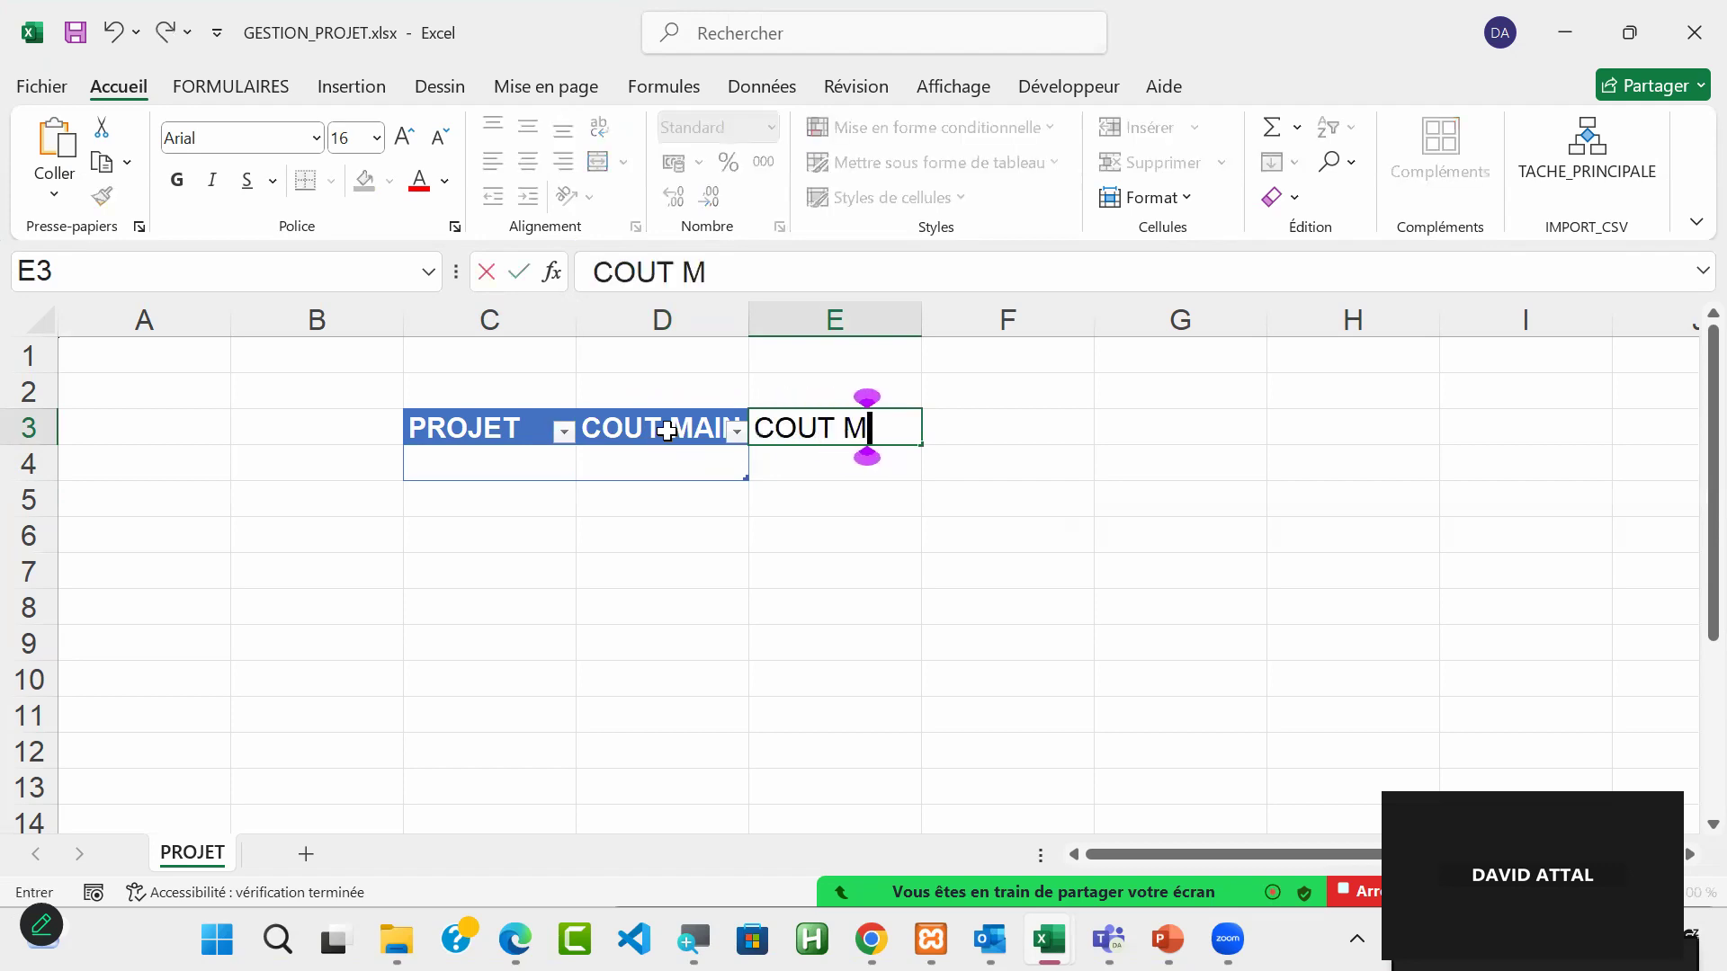
pyautogui.write('ATERIEL')
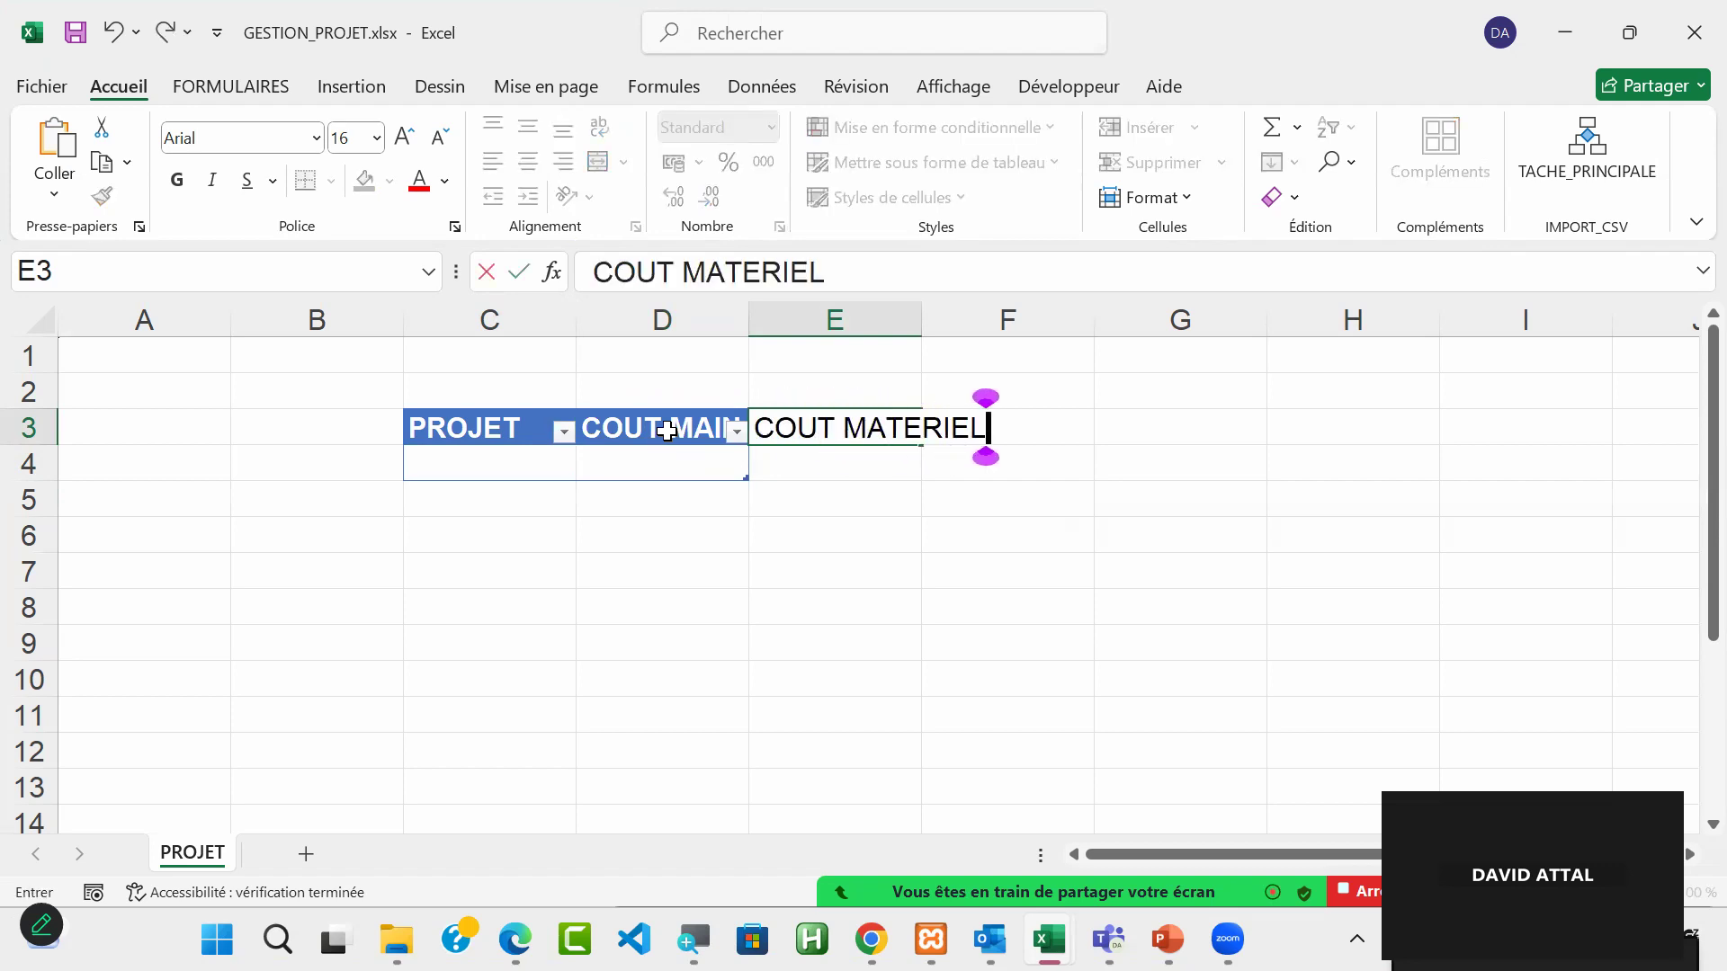
pyautogui.press('Tab')
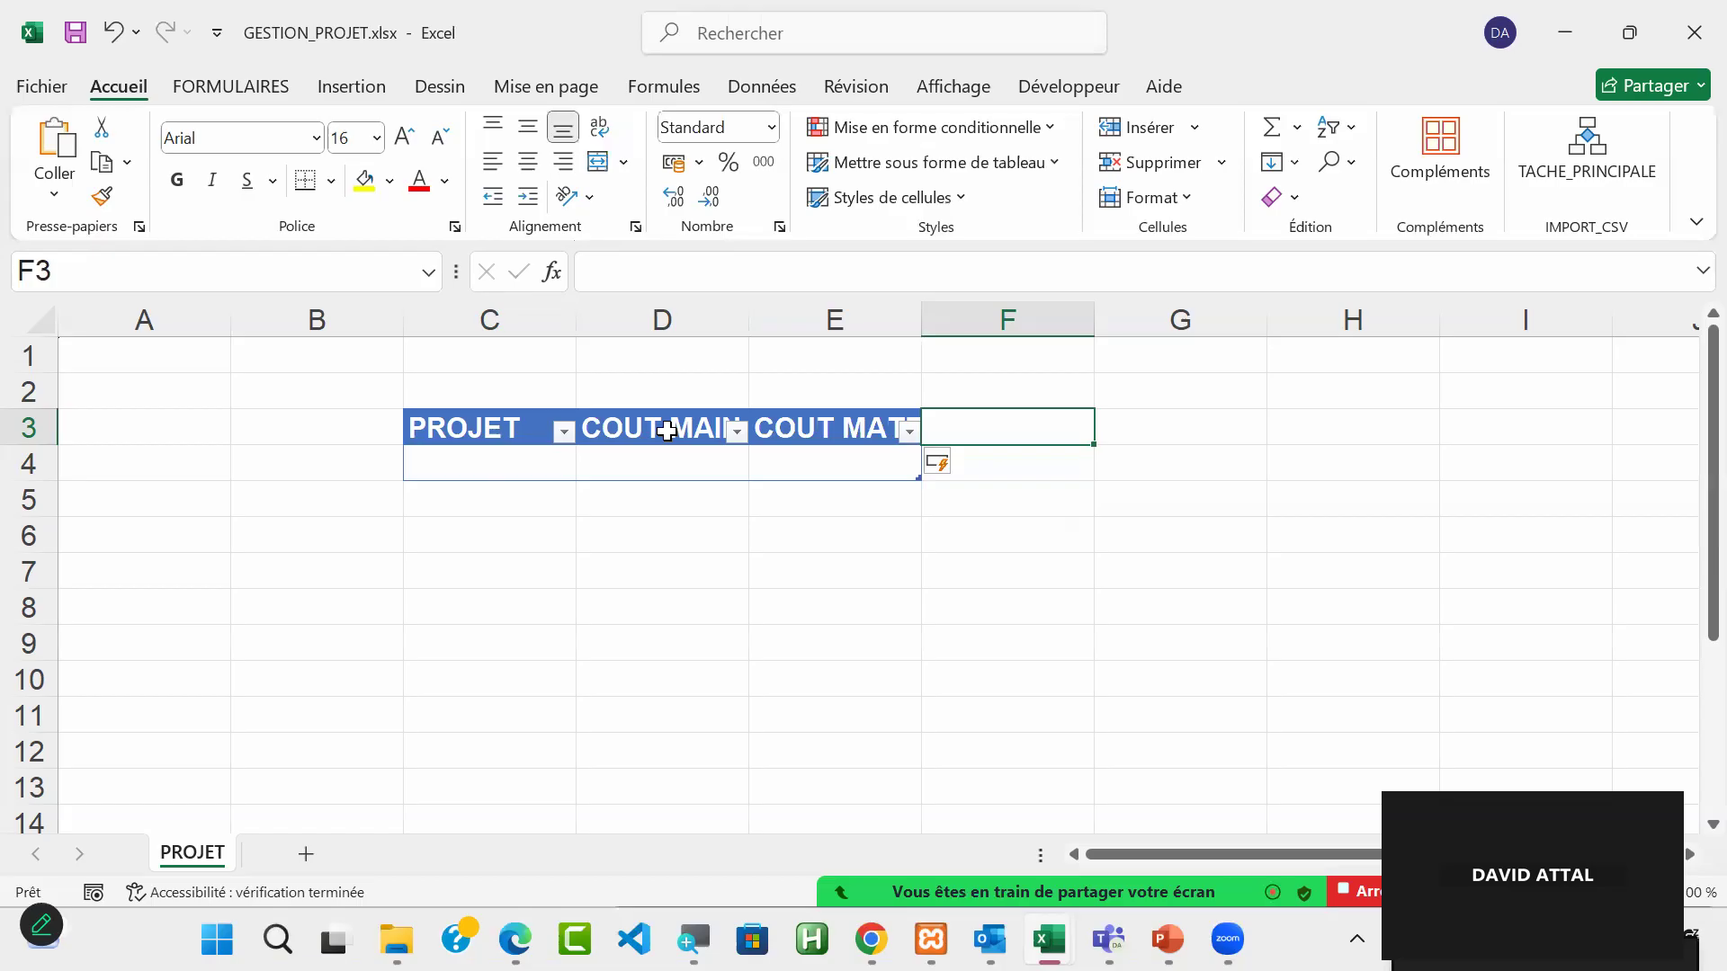
# Step: Add a table column headed FRAIS GENERAUX in cell F3
pyautogui.write('FA')
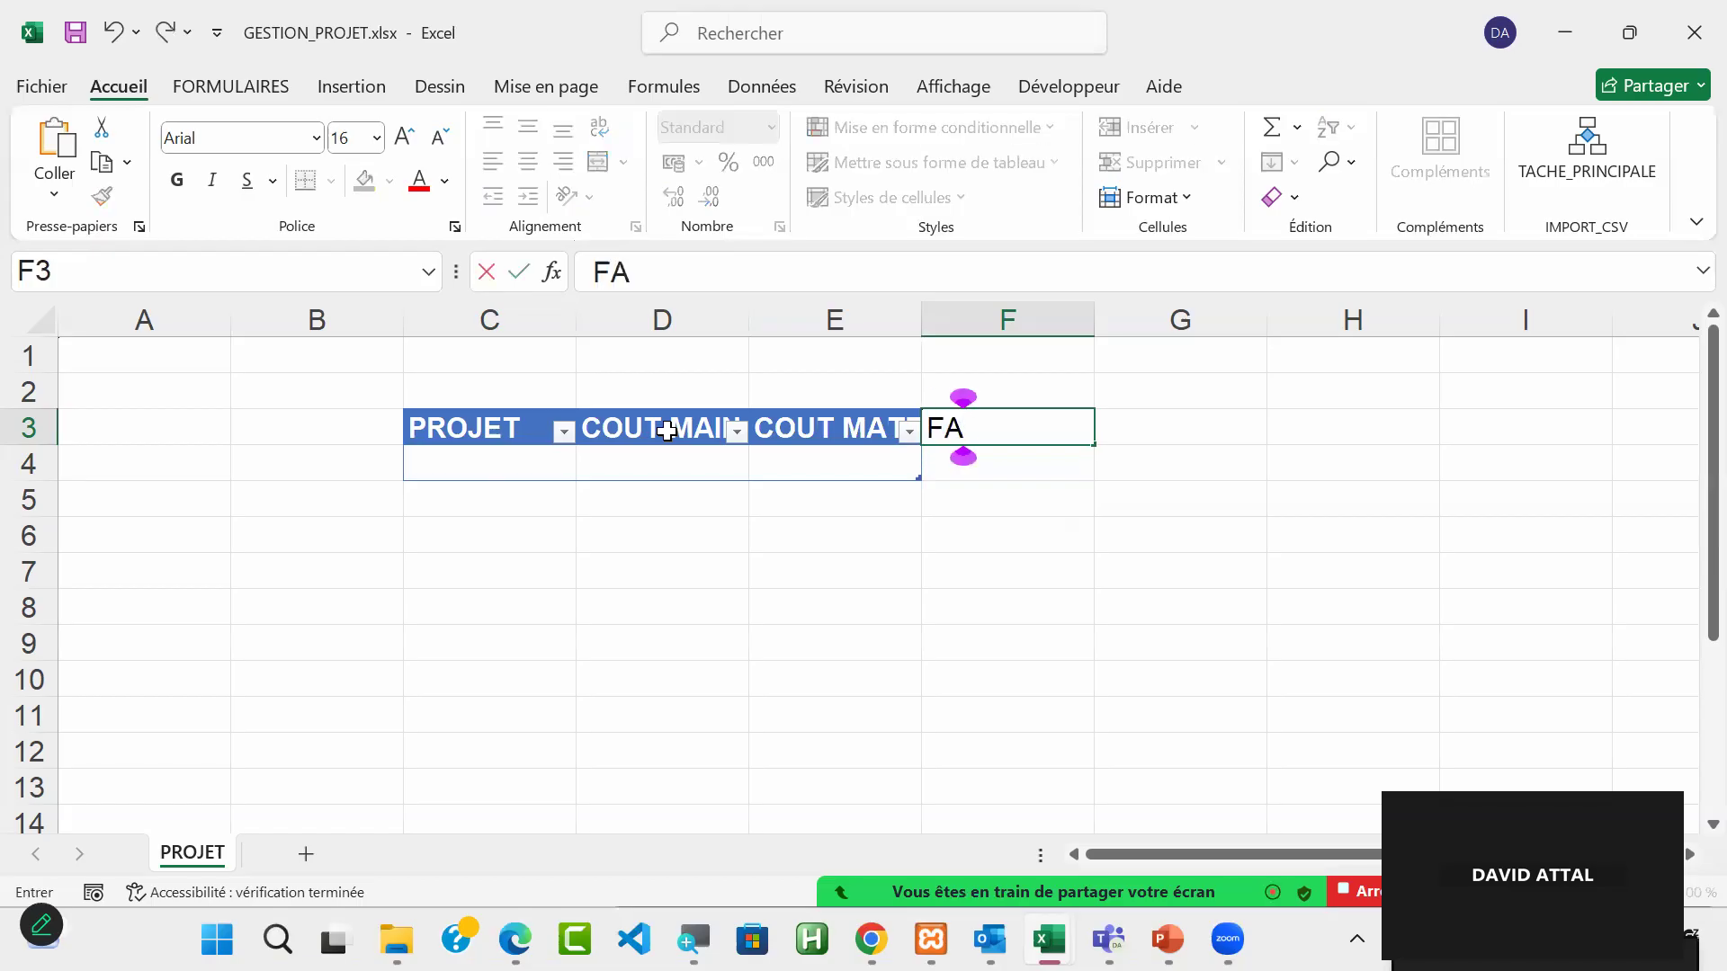
pyautogui.press('BackSpace')
pyautogui.write('RAI')
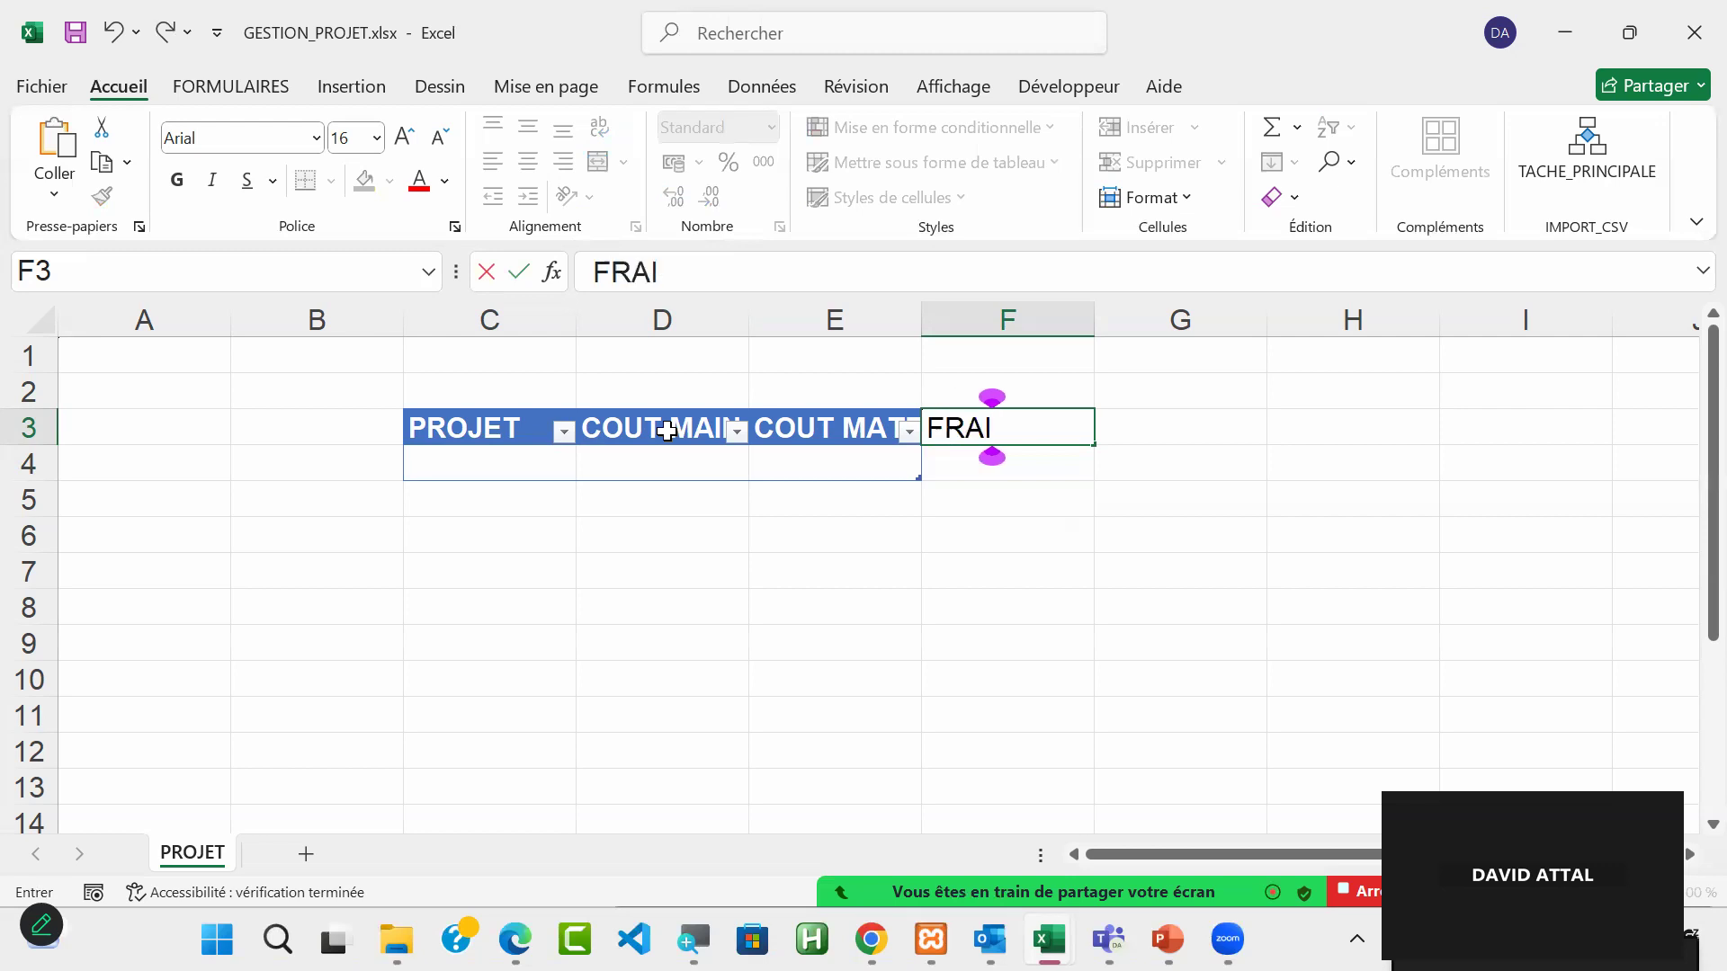
pyautogui.write('S GENERAUC')
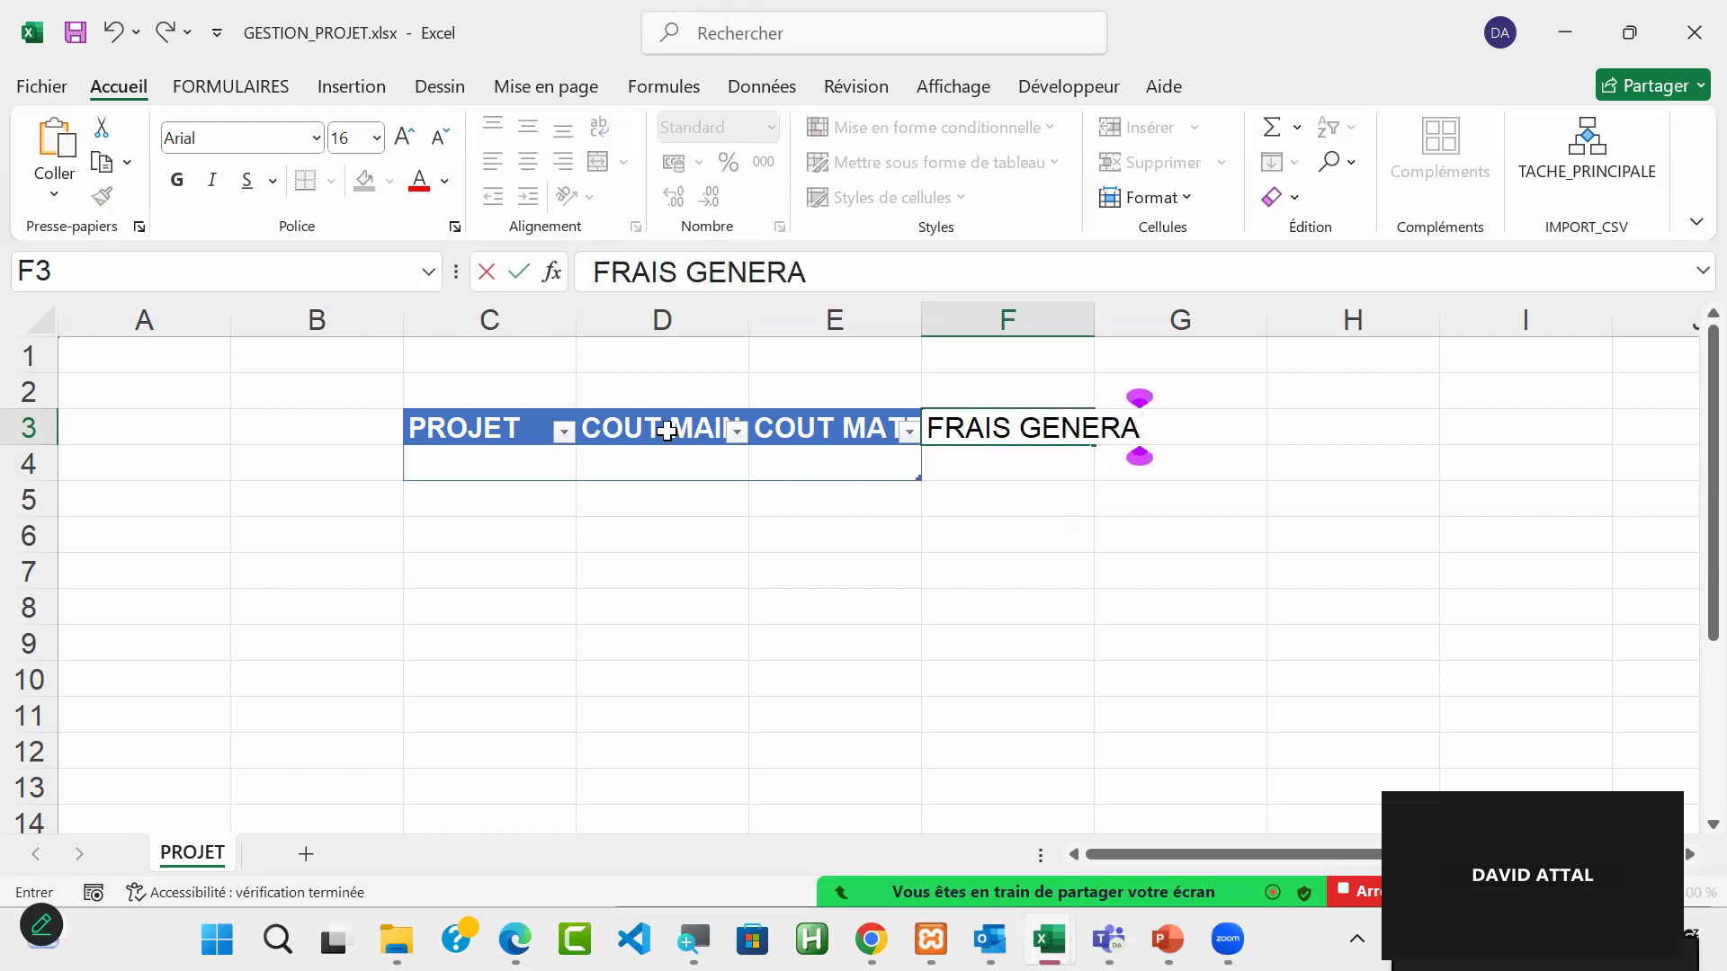
pyautogui.press('BackSpace')
pyautogui.write('X')
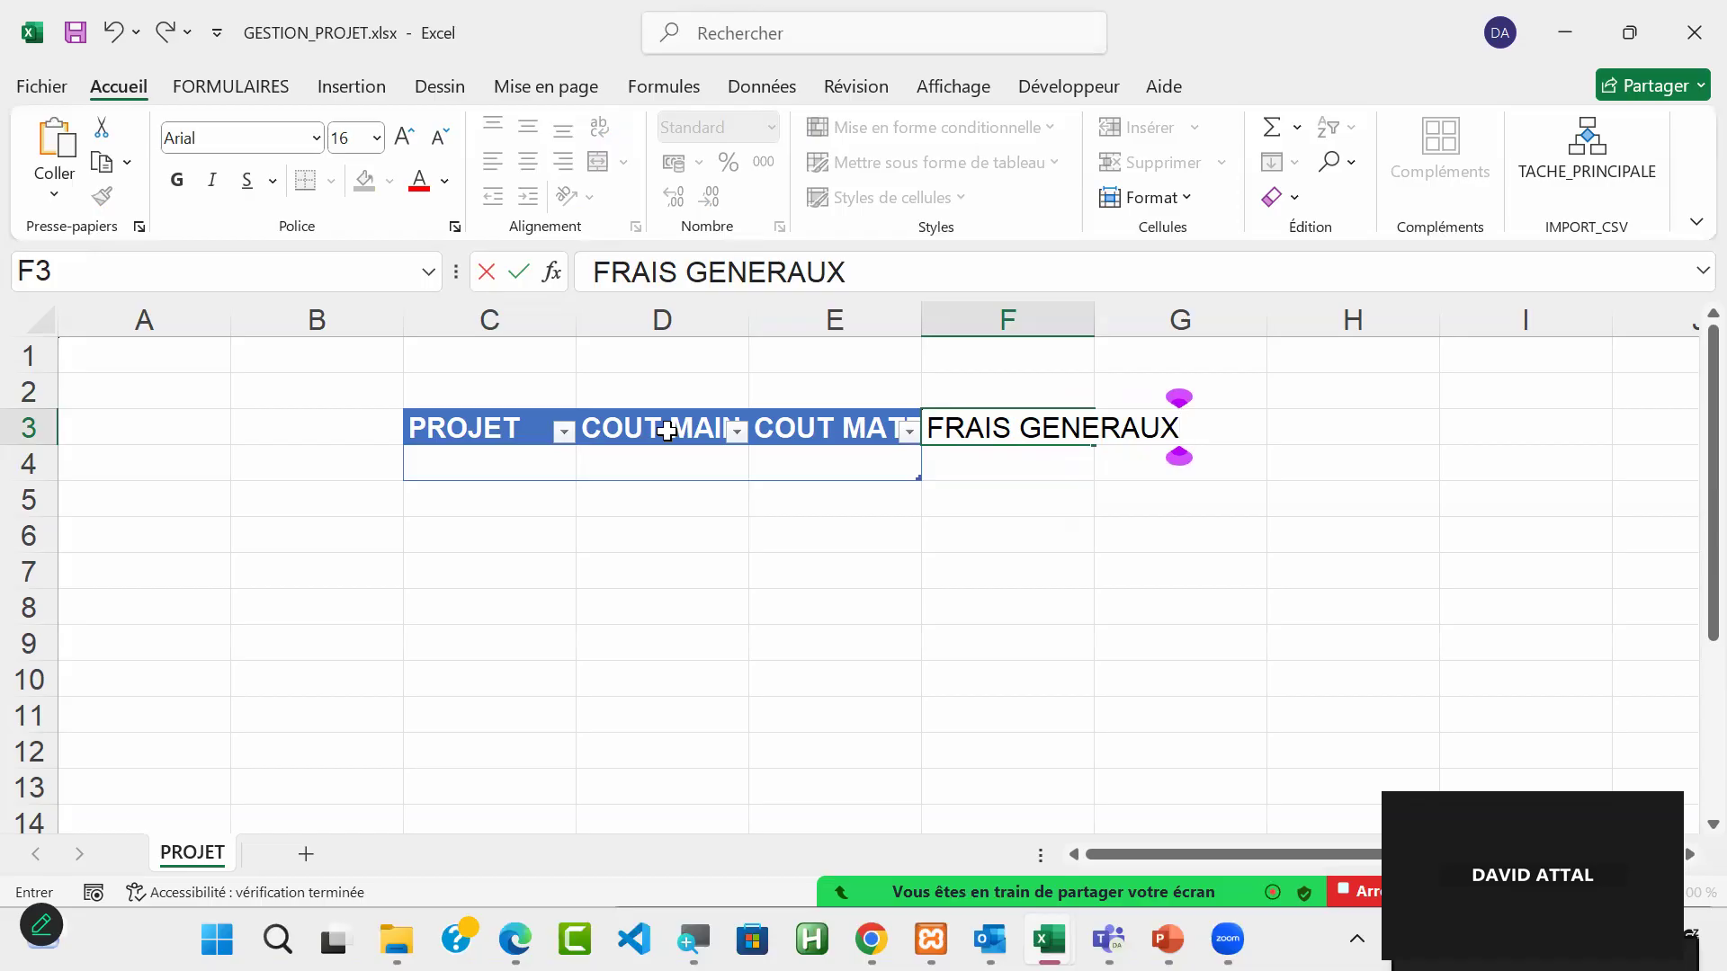
pyautogui.press('Return')
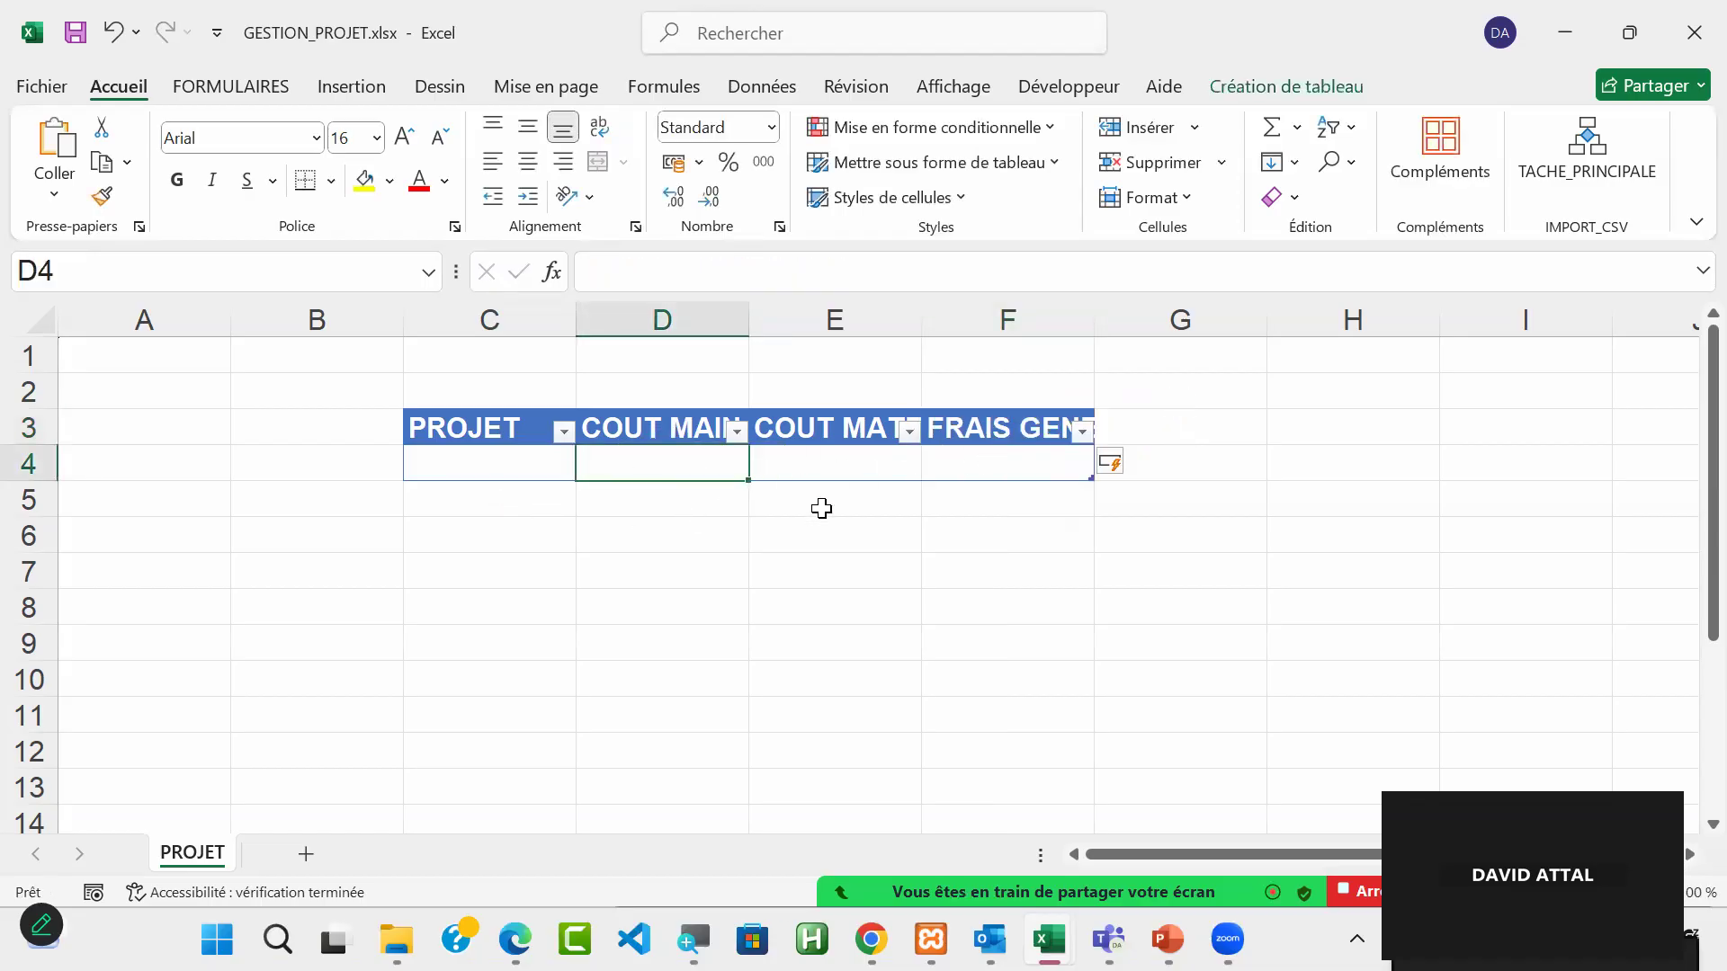
# Step: Add a table column headed COUT PROJET in cell G3
pyautogui.click(1181, 431)
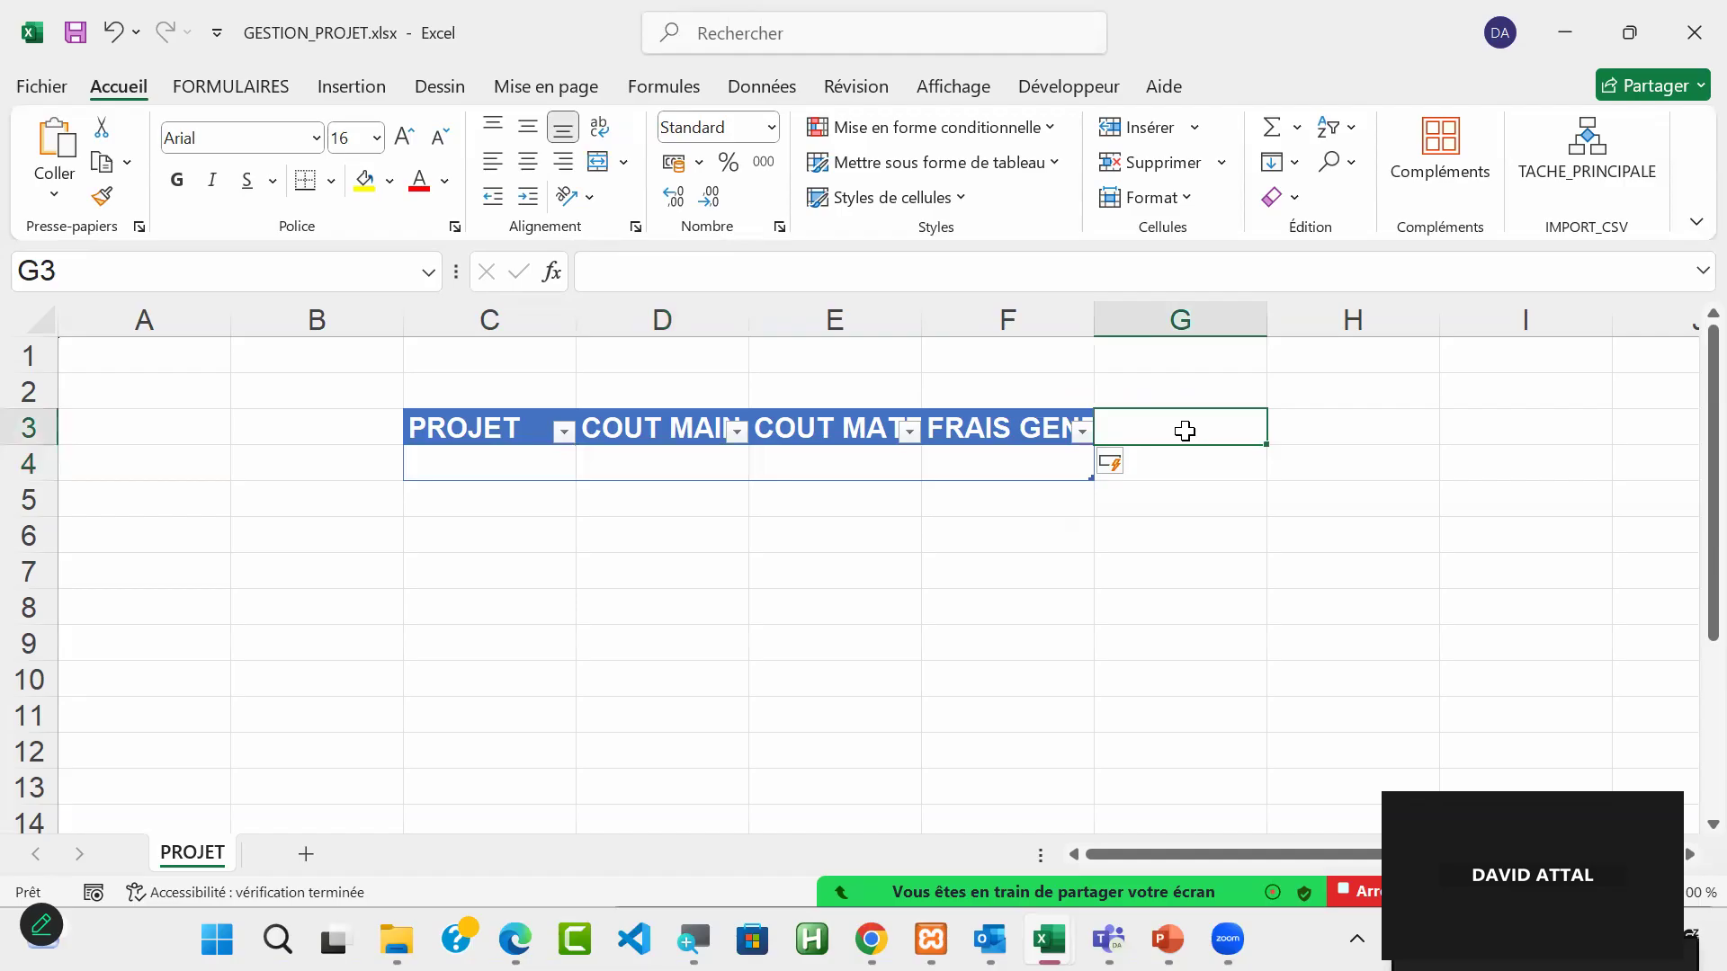
pyautogui.write('C')
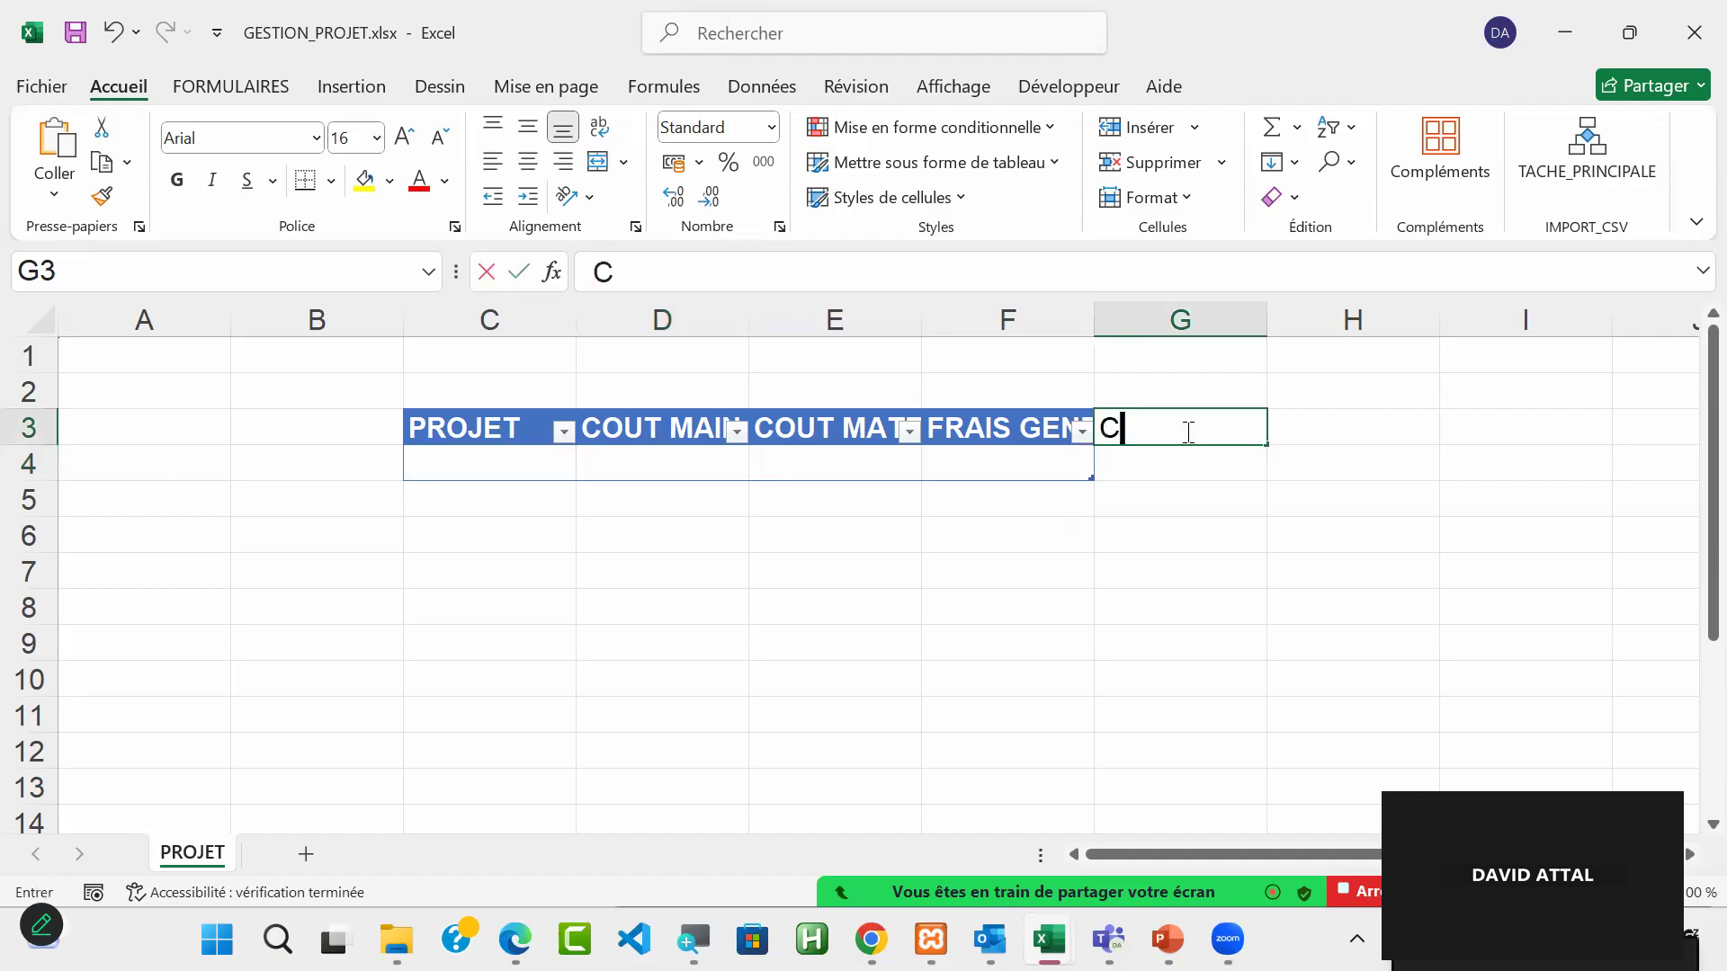
pyautogui.write('OUT')
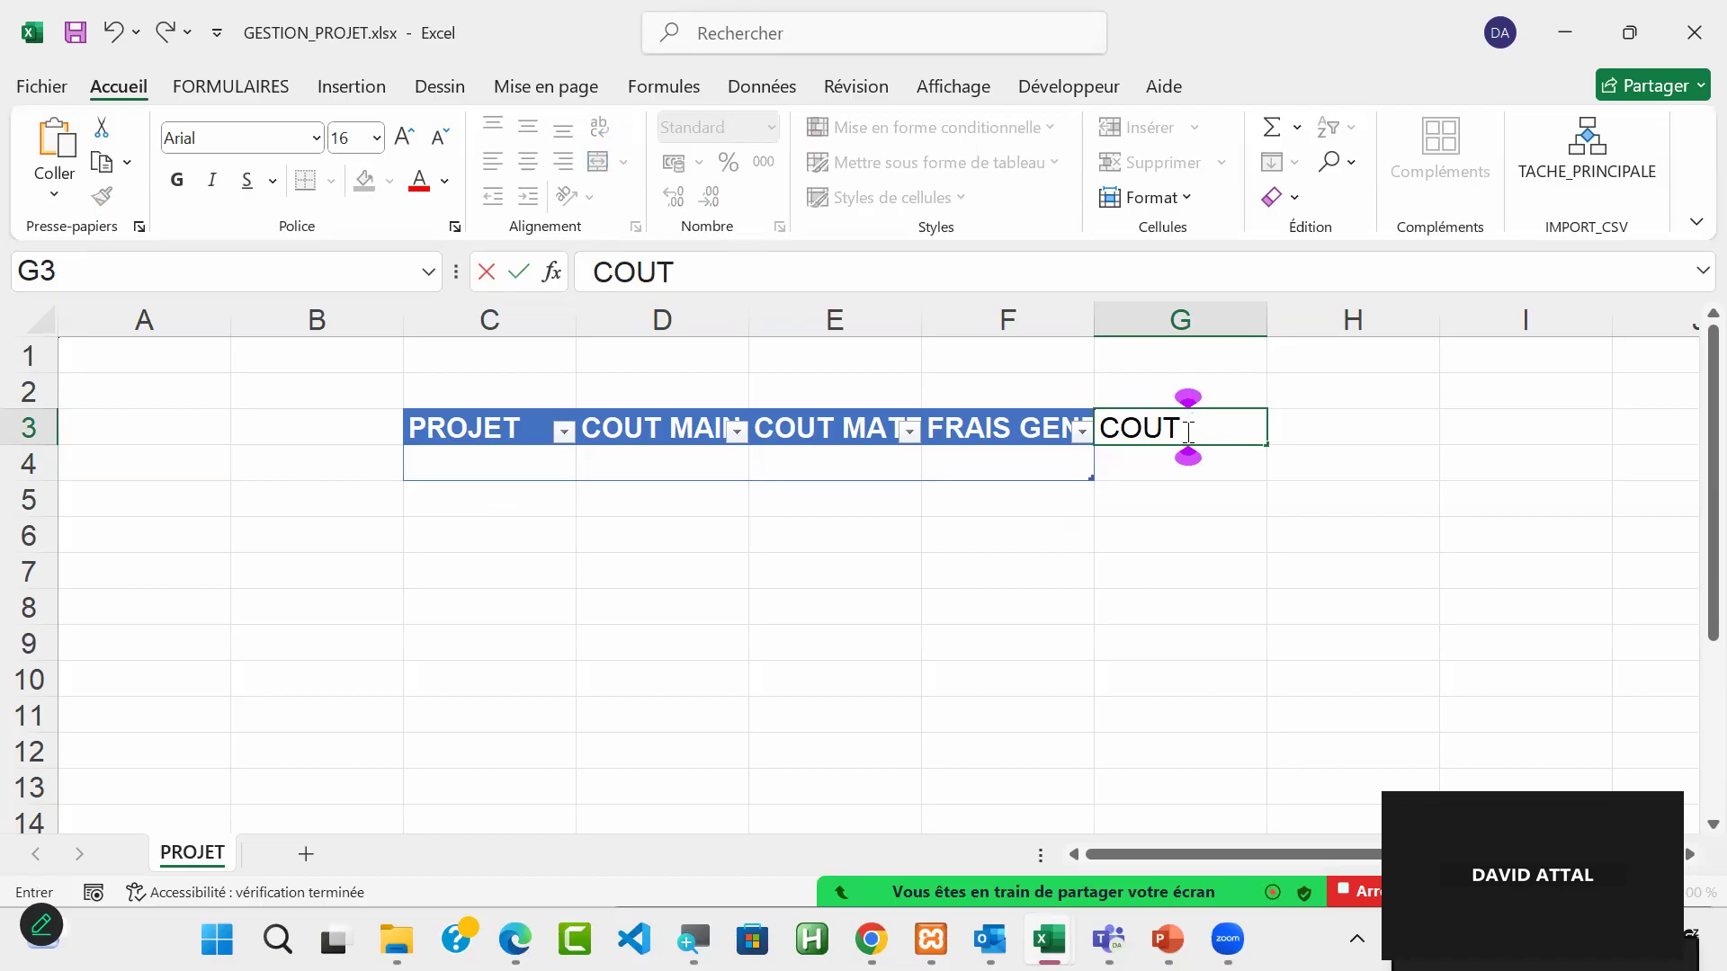
pyautogui.write(' PROJET')
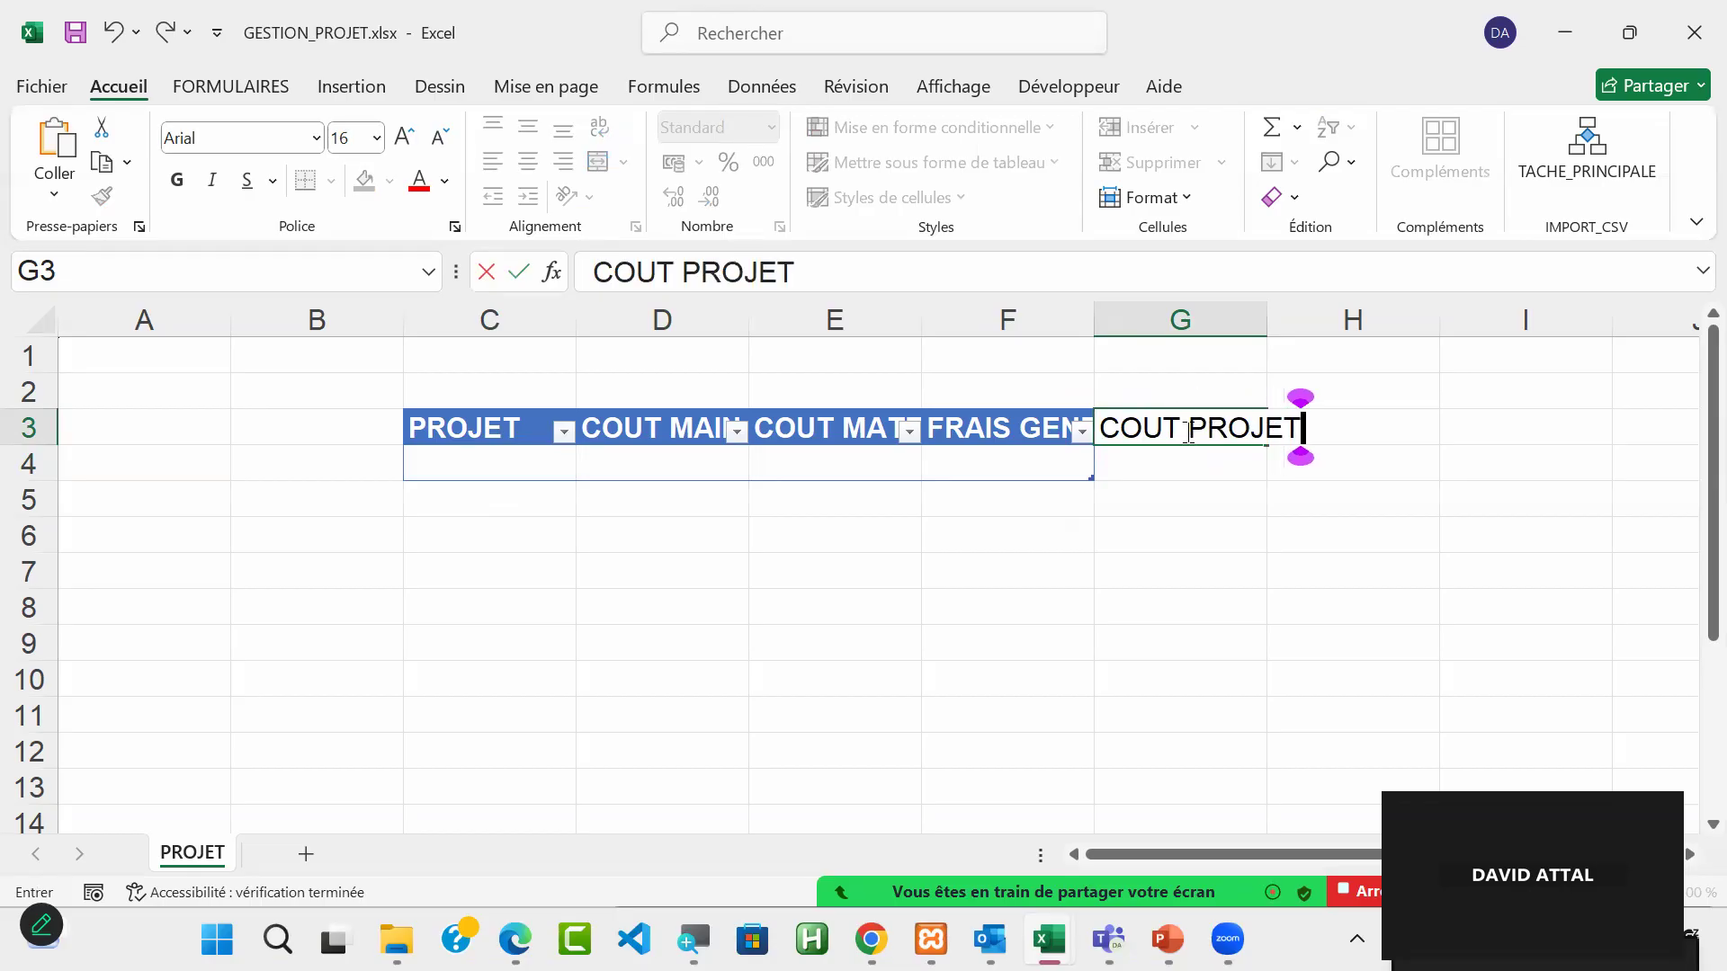
pyautogui.press('Return')
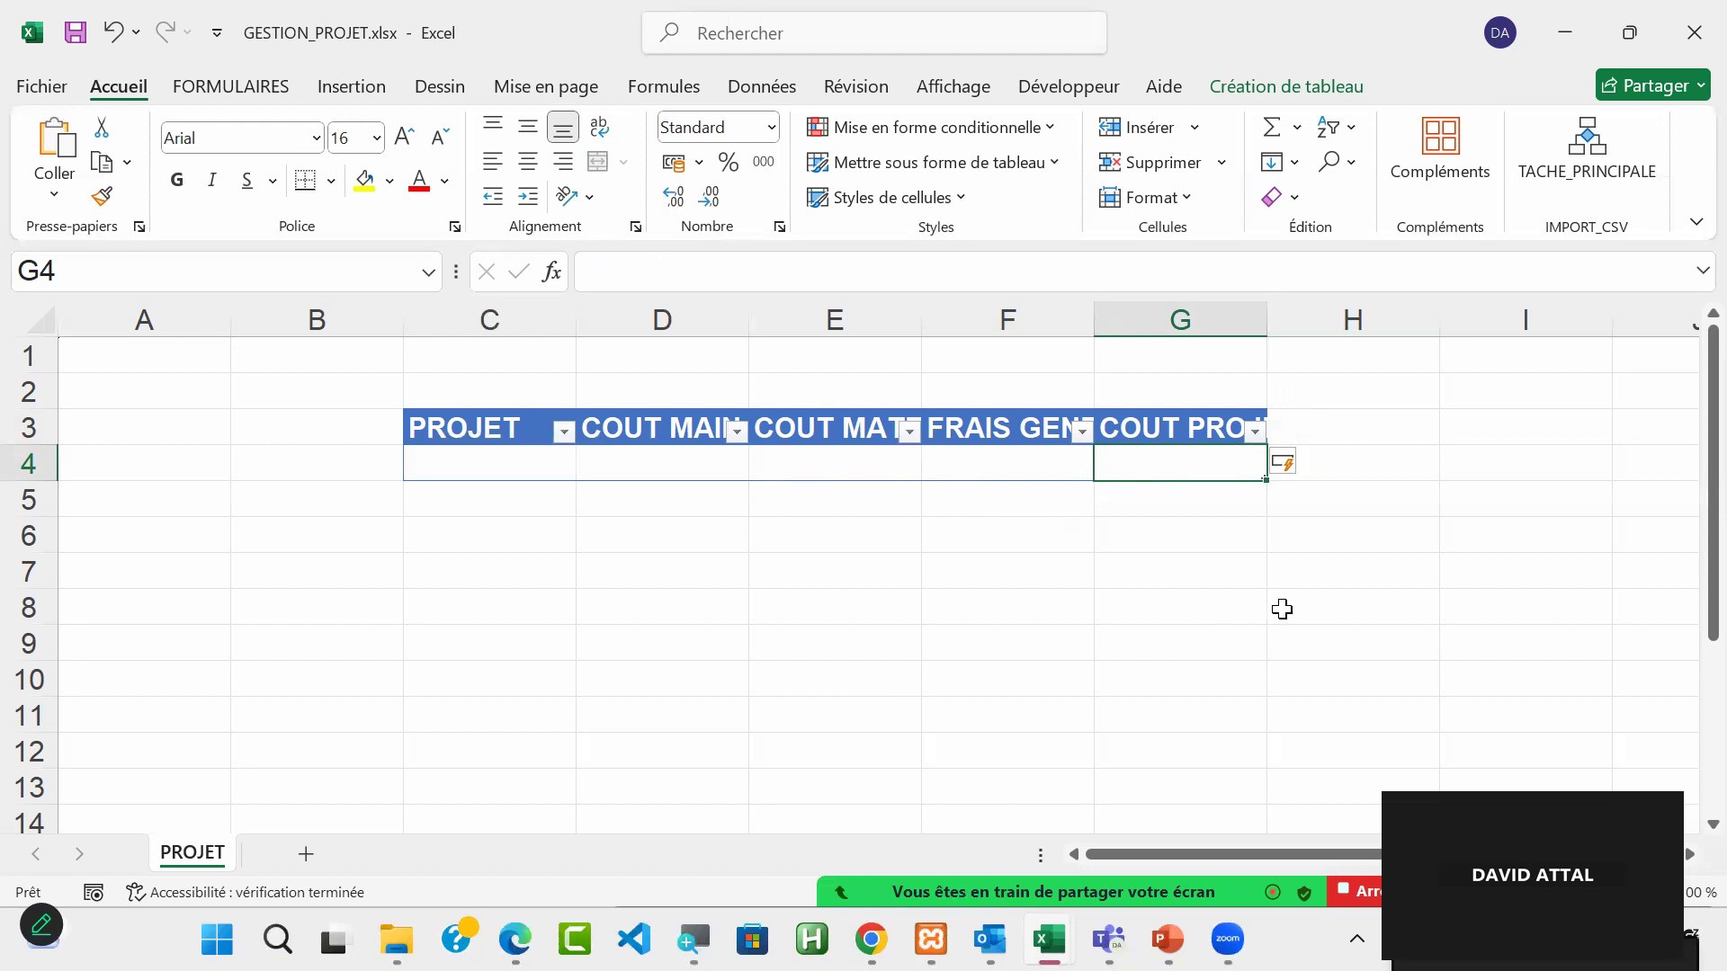
# Step: Enter a formula in G4 that adds the same row's labour cost, COUT MATERIEL and FRAIS GENERAUX using structured table references
pyautogui.write('=')
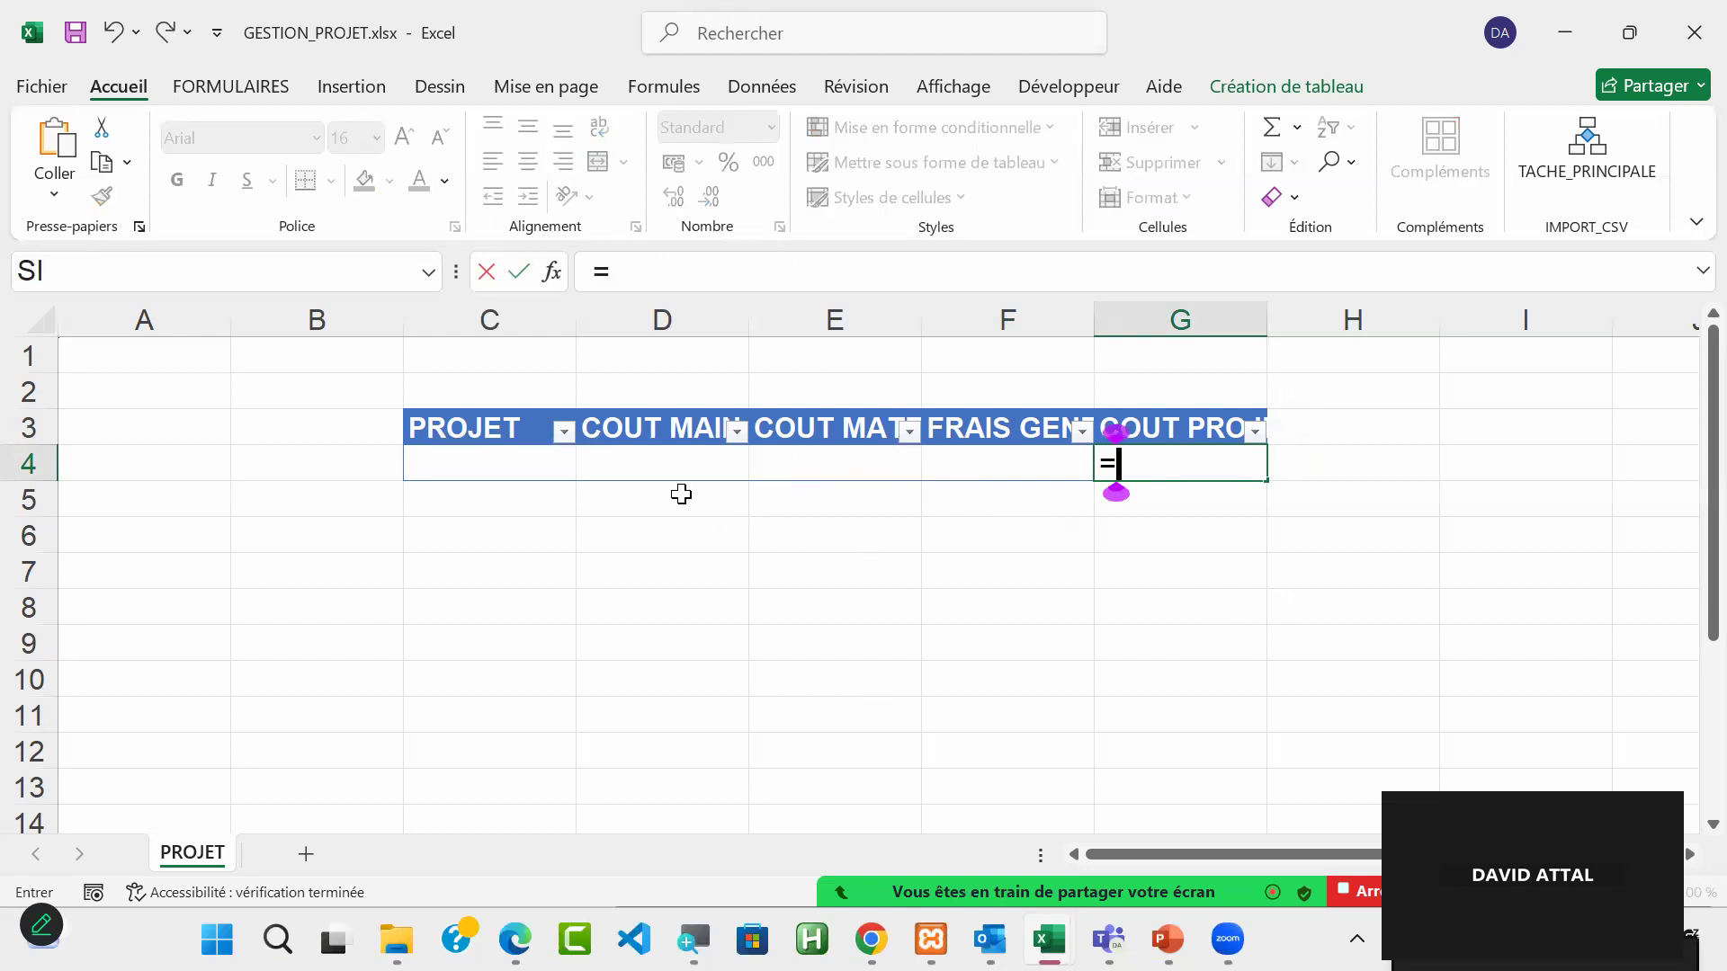
pyautogui.click(661, 460)
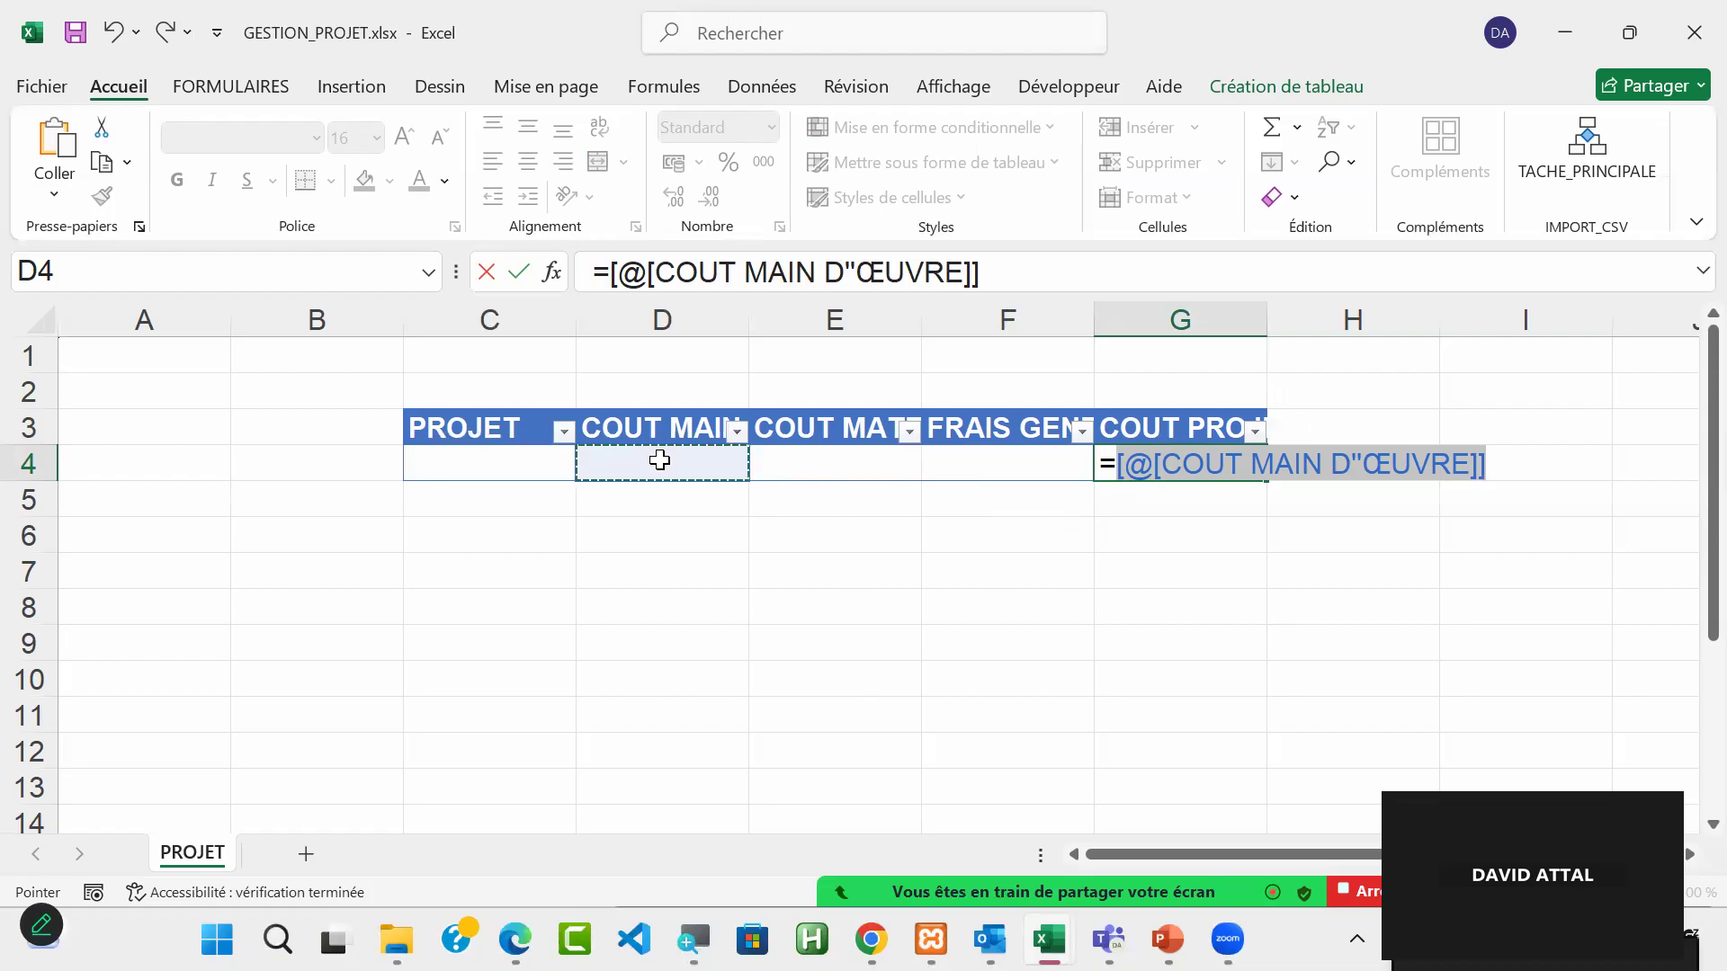
pyautogui.write('+')
pyautogui.click(863, 462)
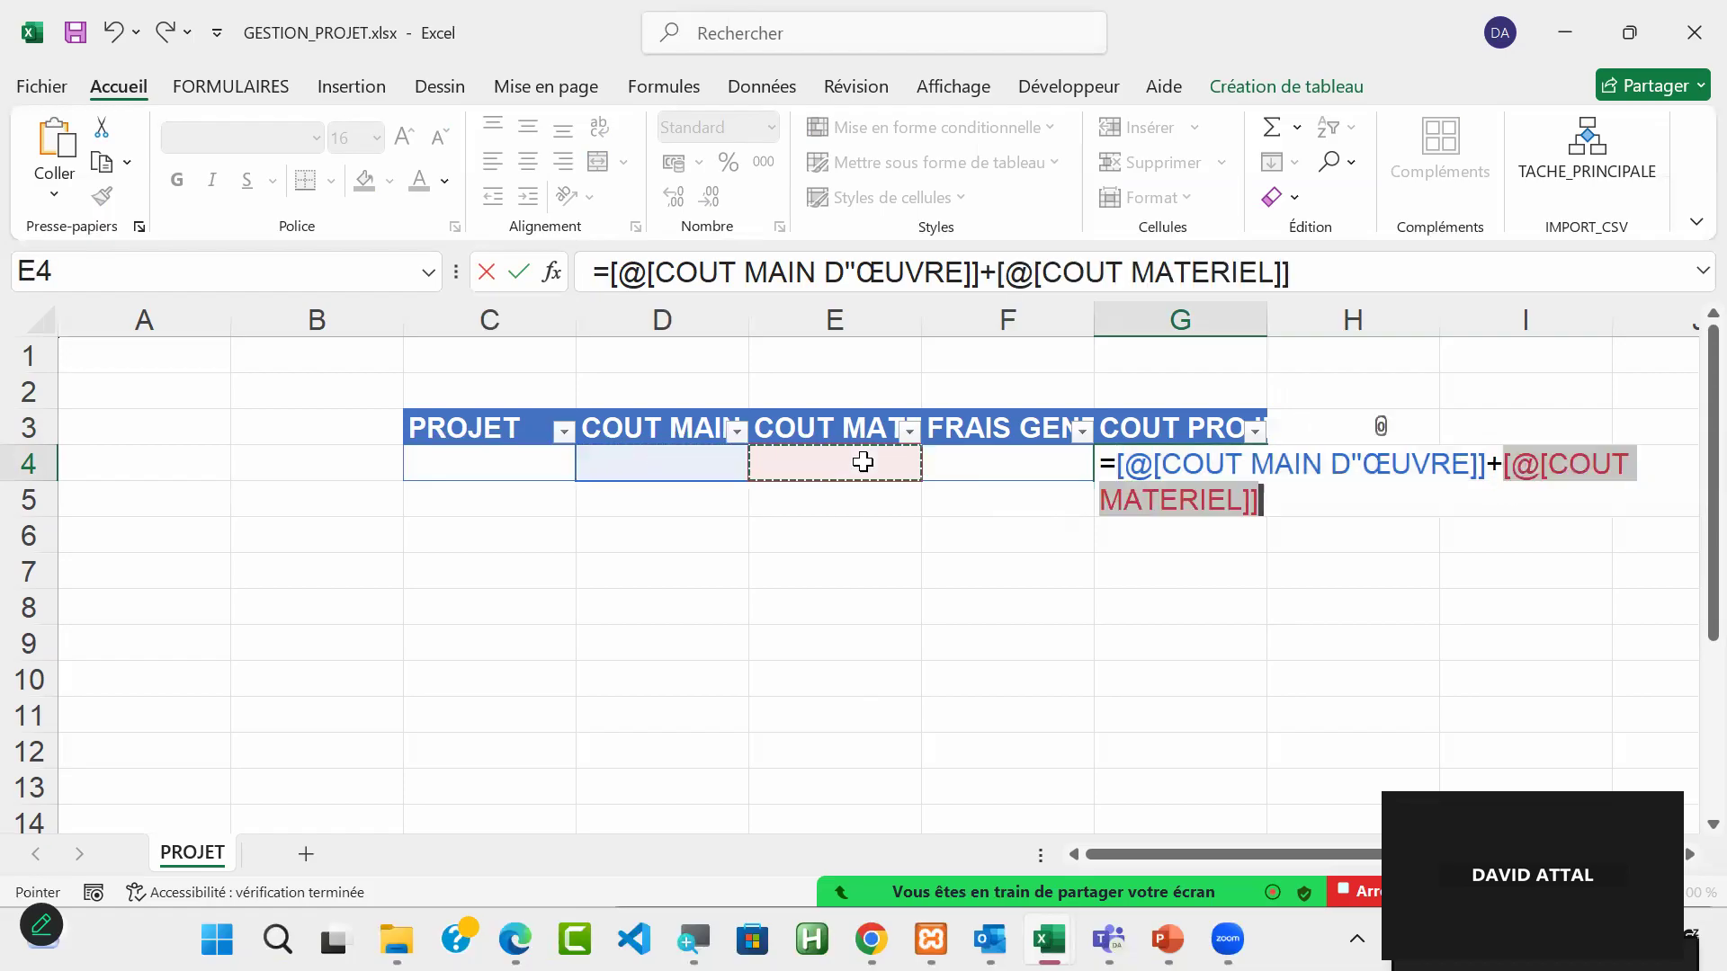
pyautogui.write('+')
pyautogui.click(1019, 459)
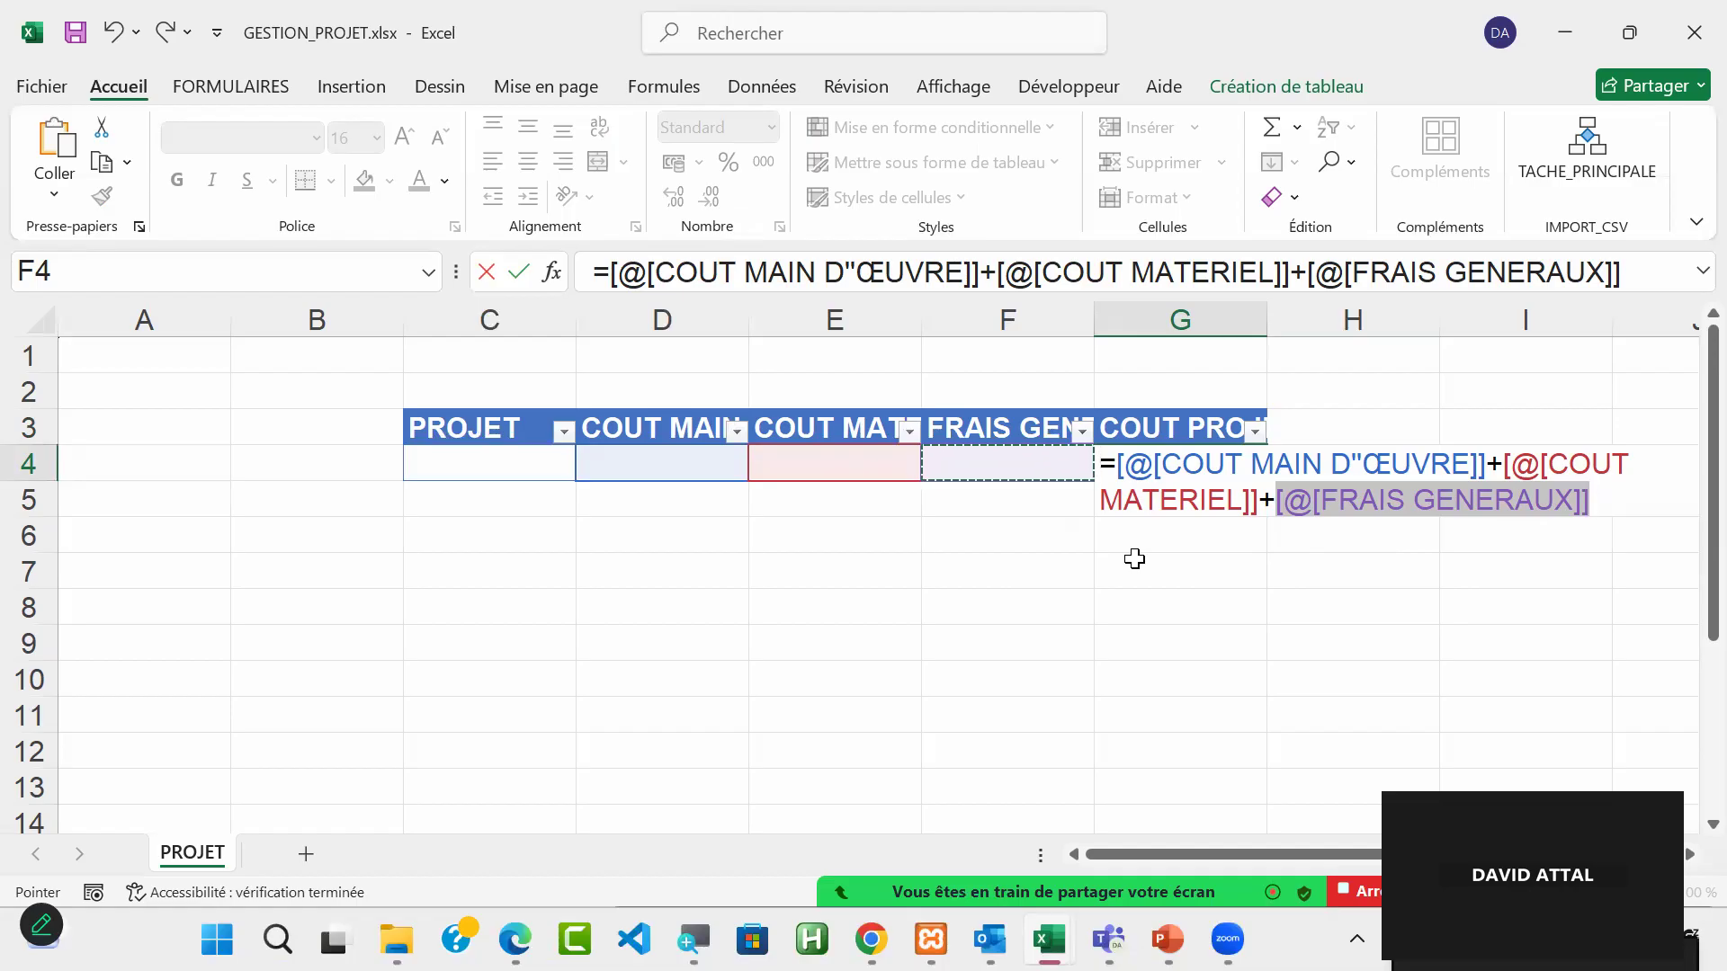
pyautogui.press('Return')
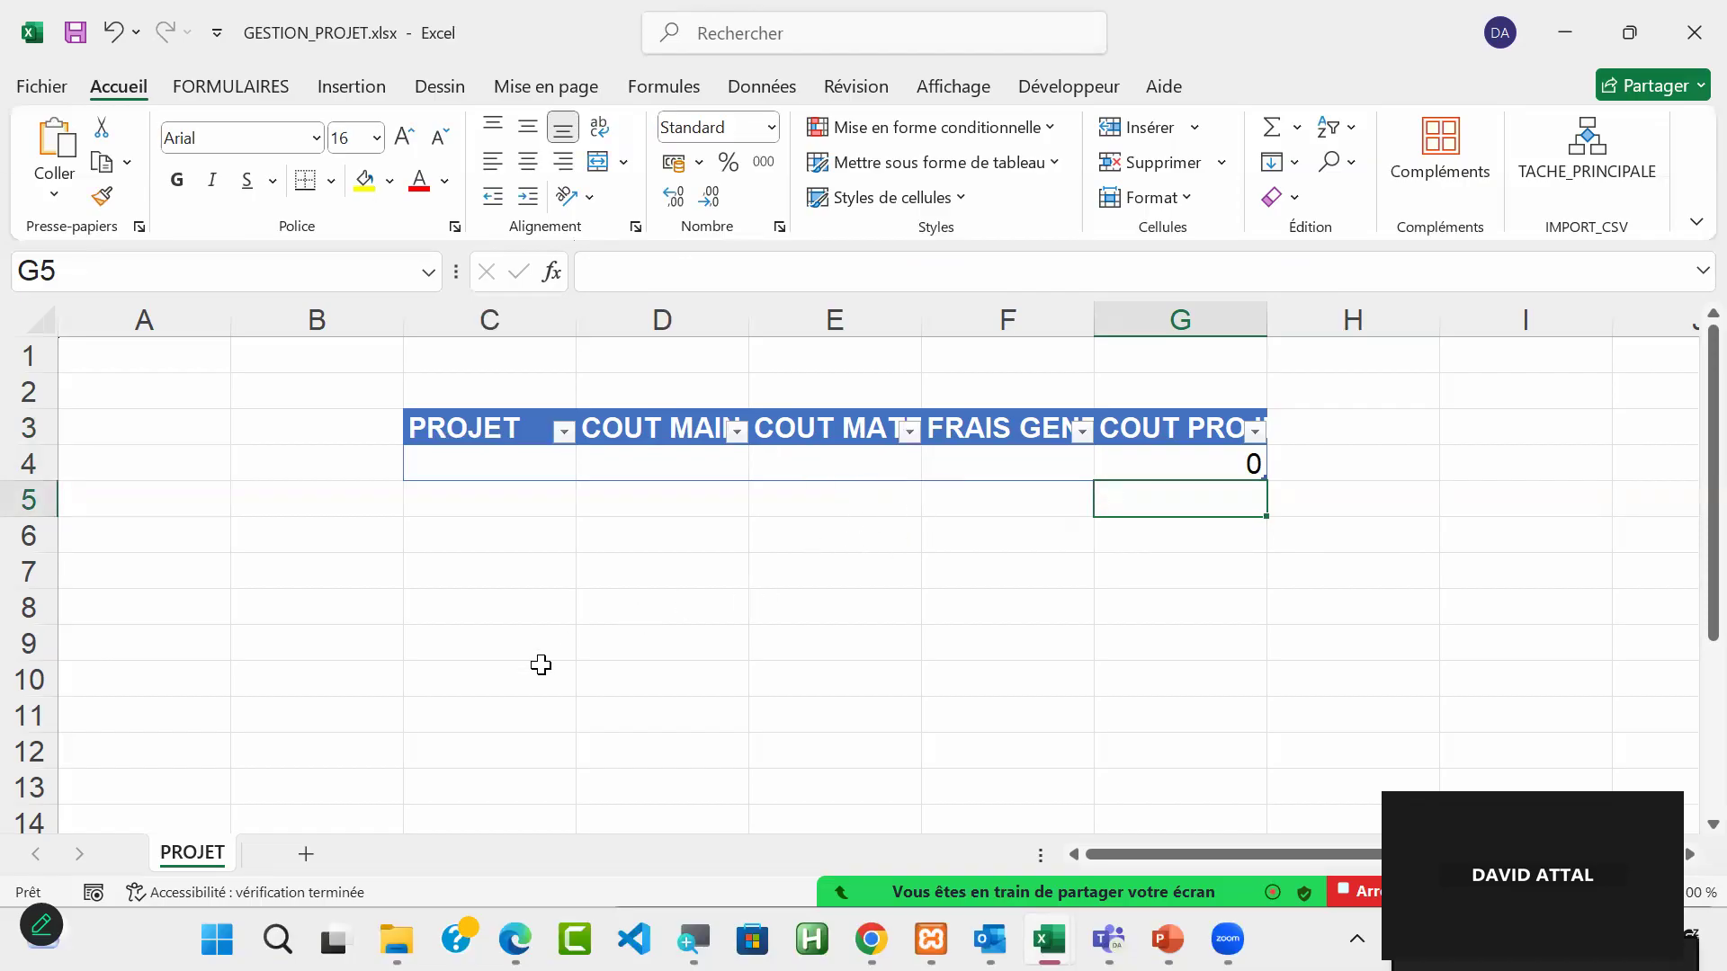
# Step: Add a new worksheet after PROJET and name it TACHE
pyautogui.click(305, 855)
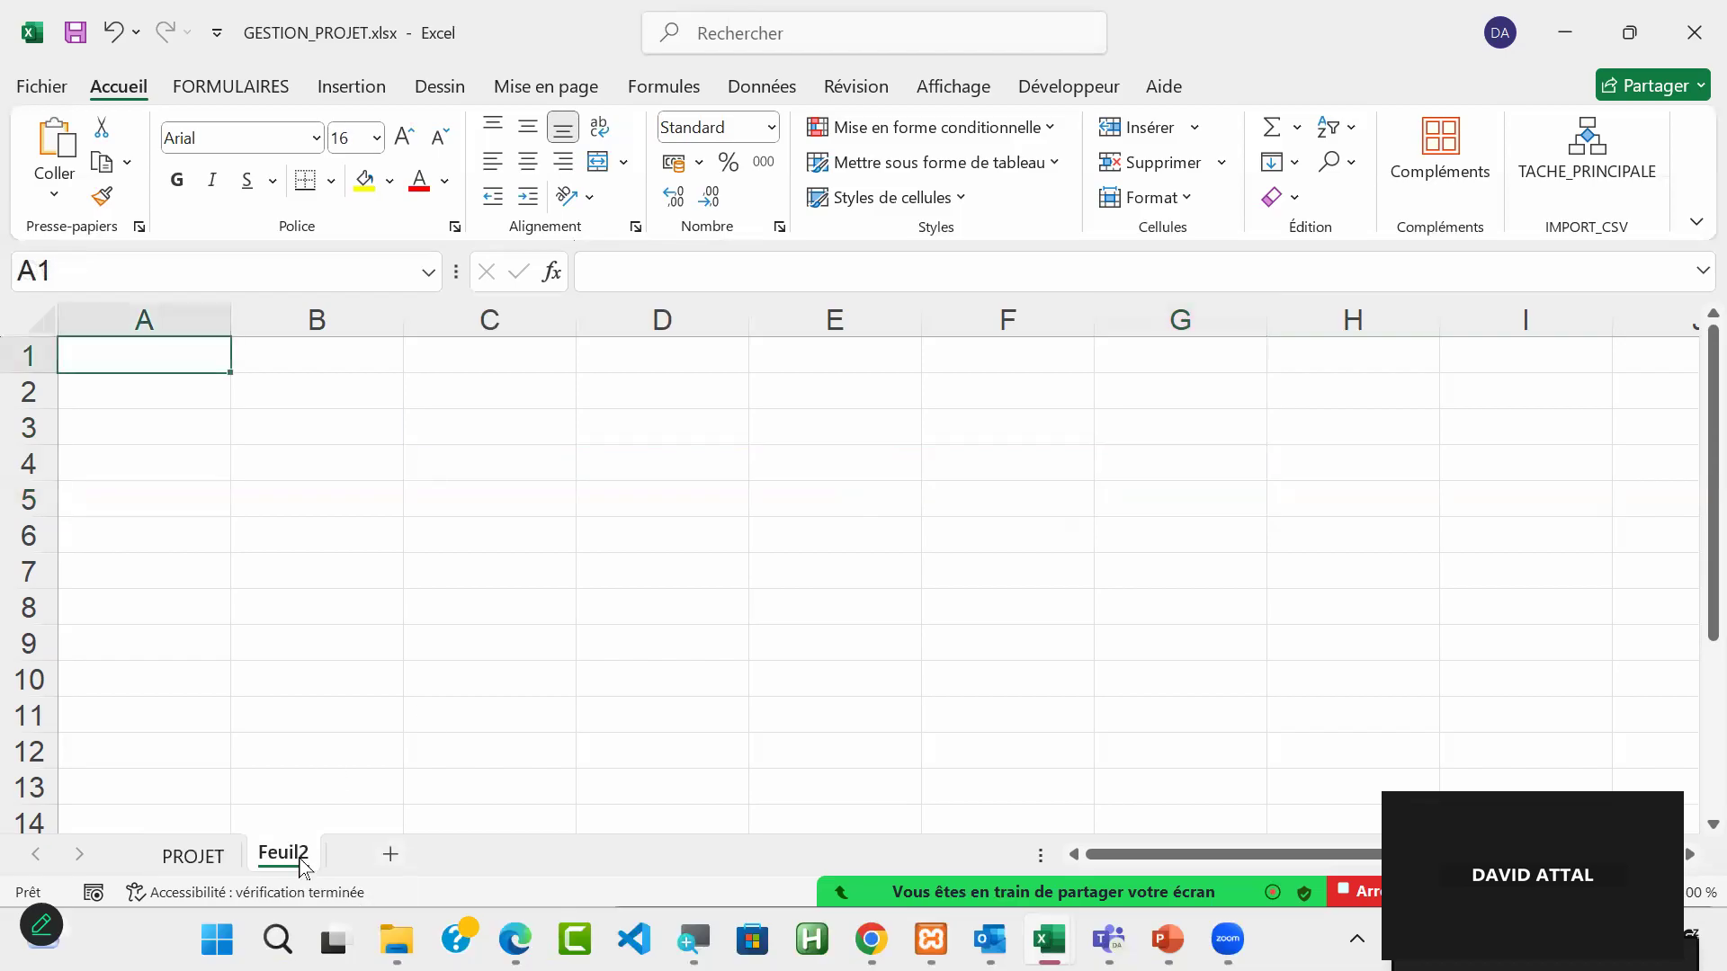
pyautogui.doubleClick(283, 859)
pyautogui.write('taches')
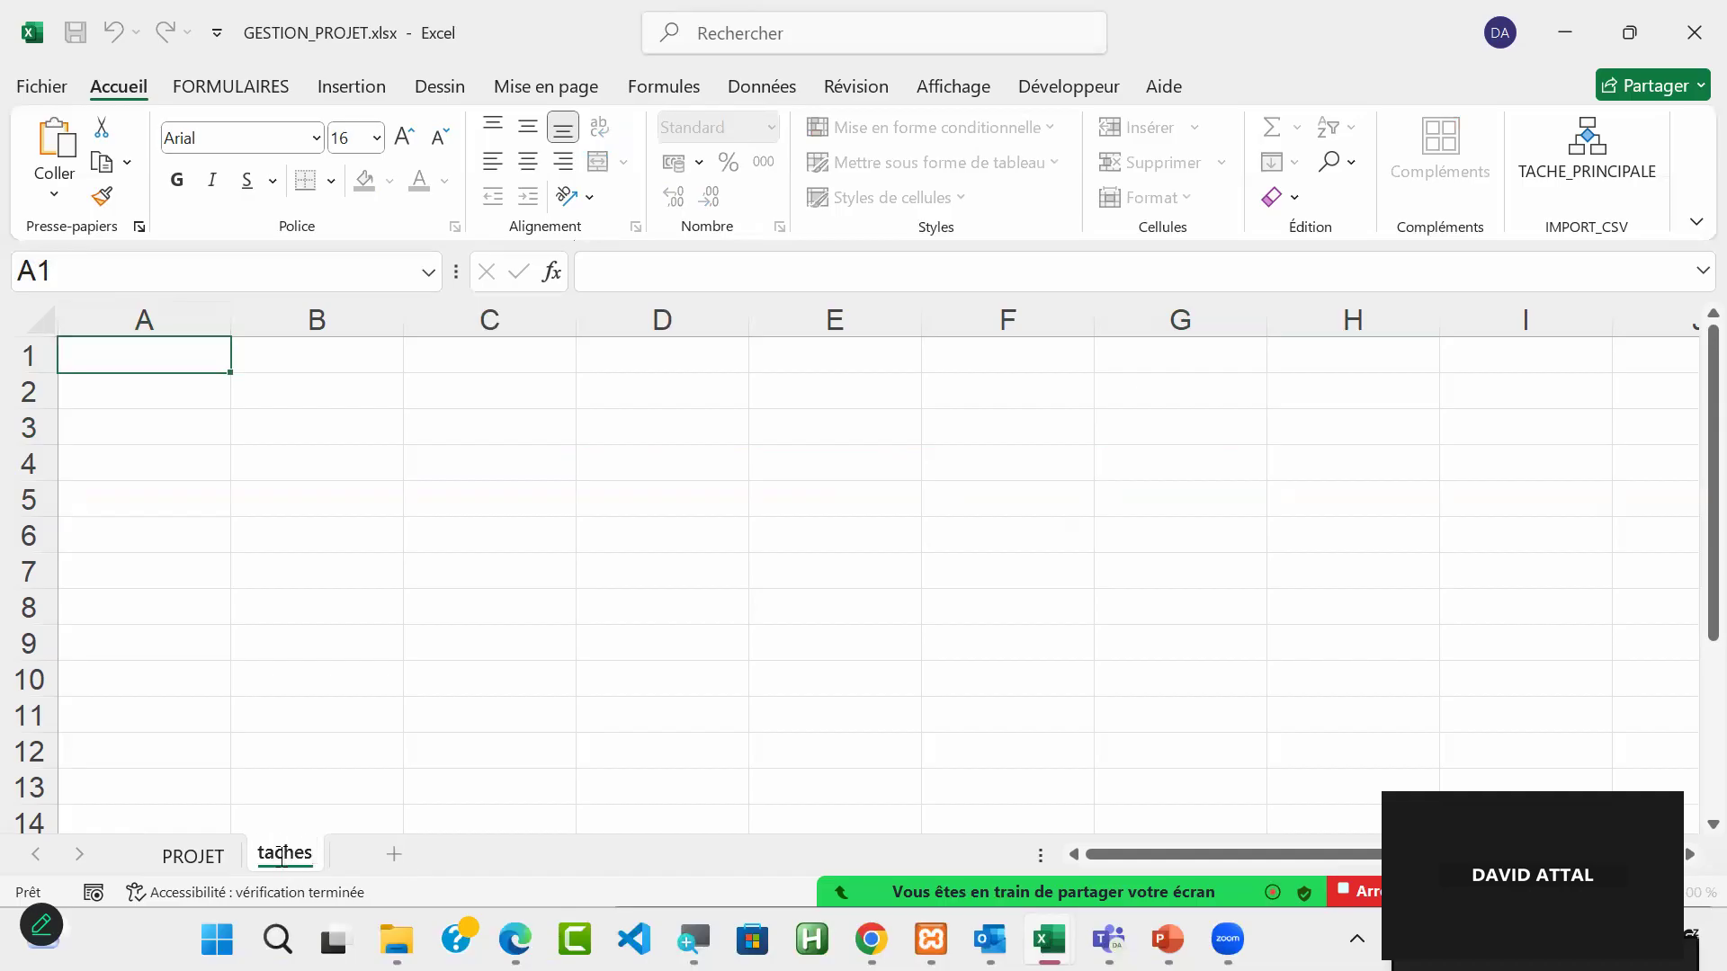
pyautogui.press('BackSpace')
pyautogui.press('BackSpace')
pyautogui.press('BackSpace')
pyautogui.press('BackSpace')
pyautogui.press('BackSpace')
pyautogui.press('BackSpace')
pyautogui.write('TACHE')
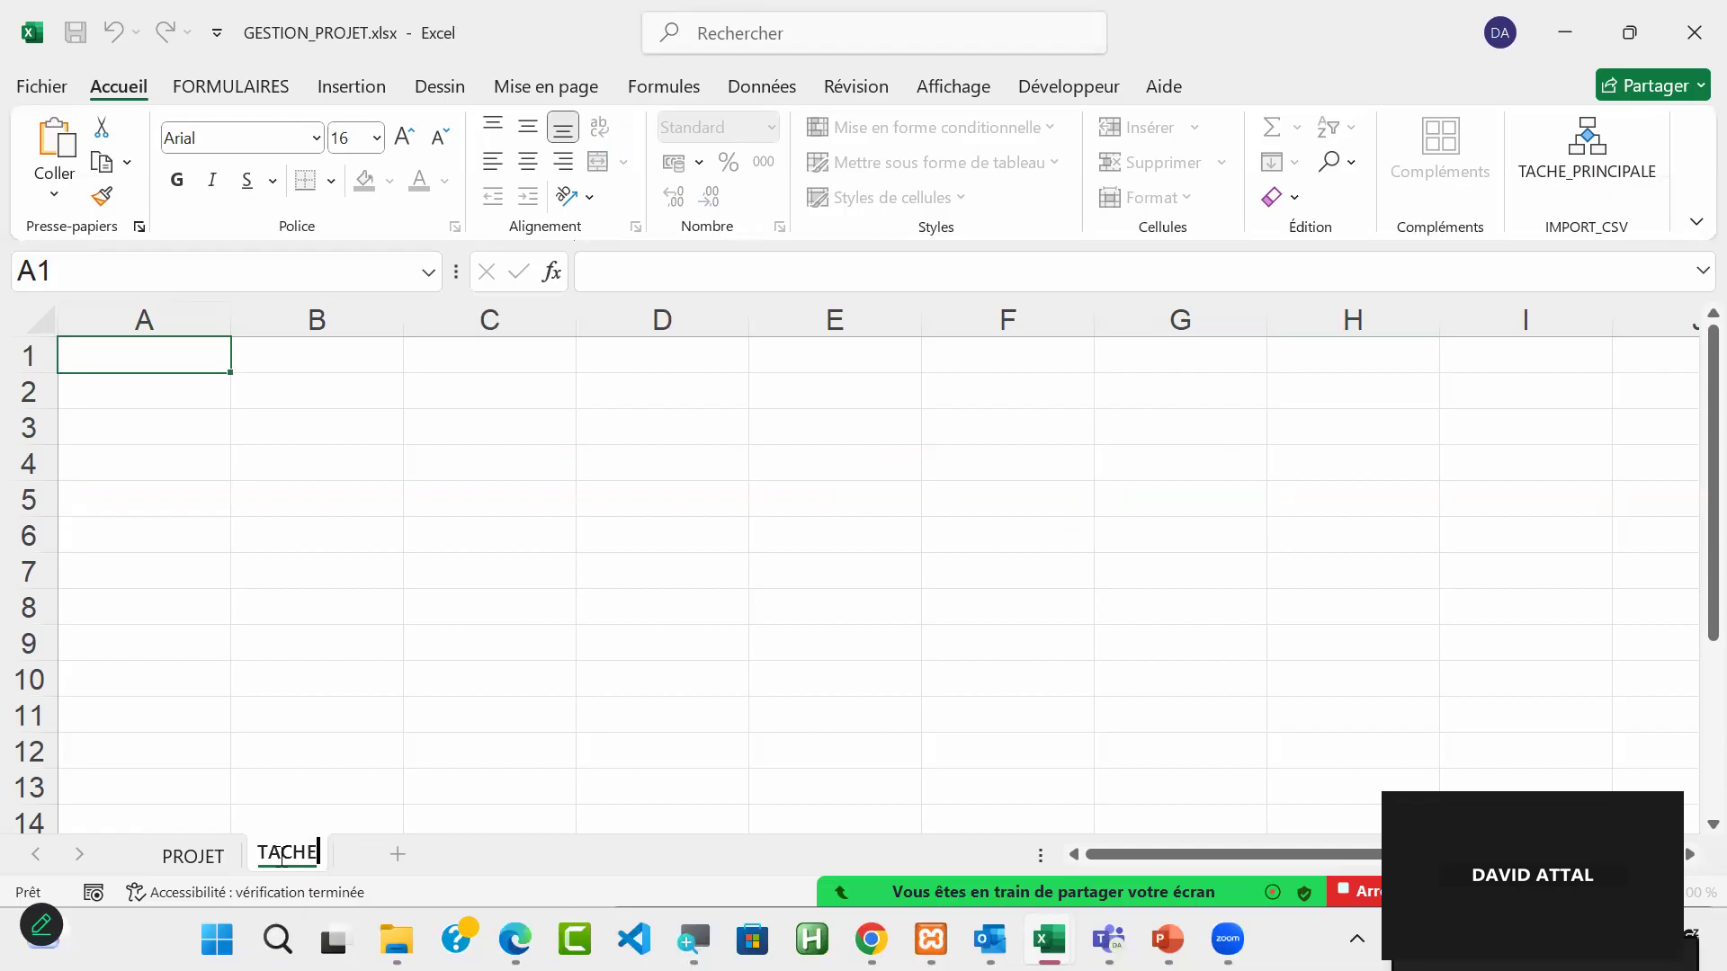
pyautogui.press('Return')
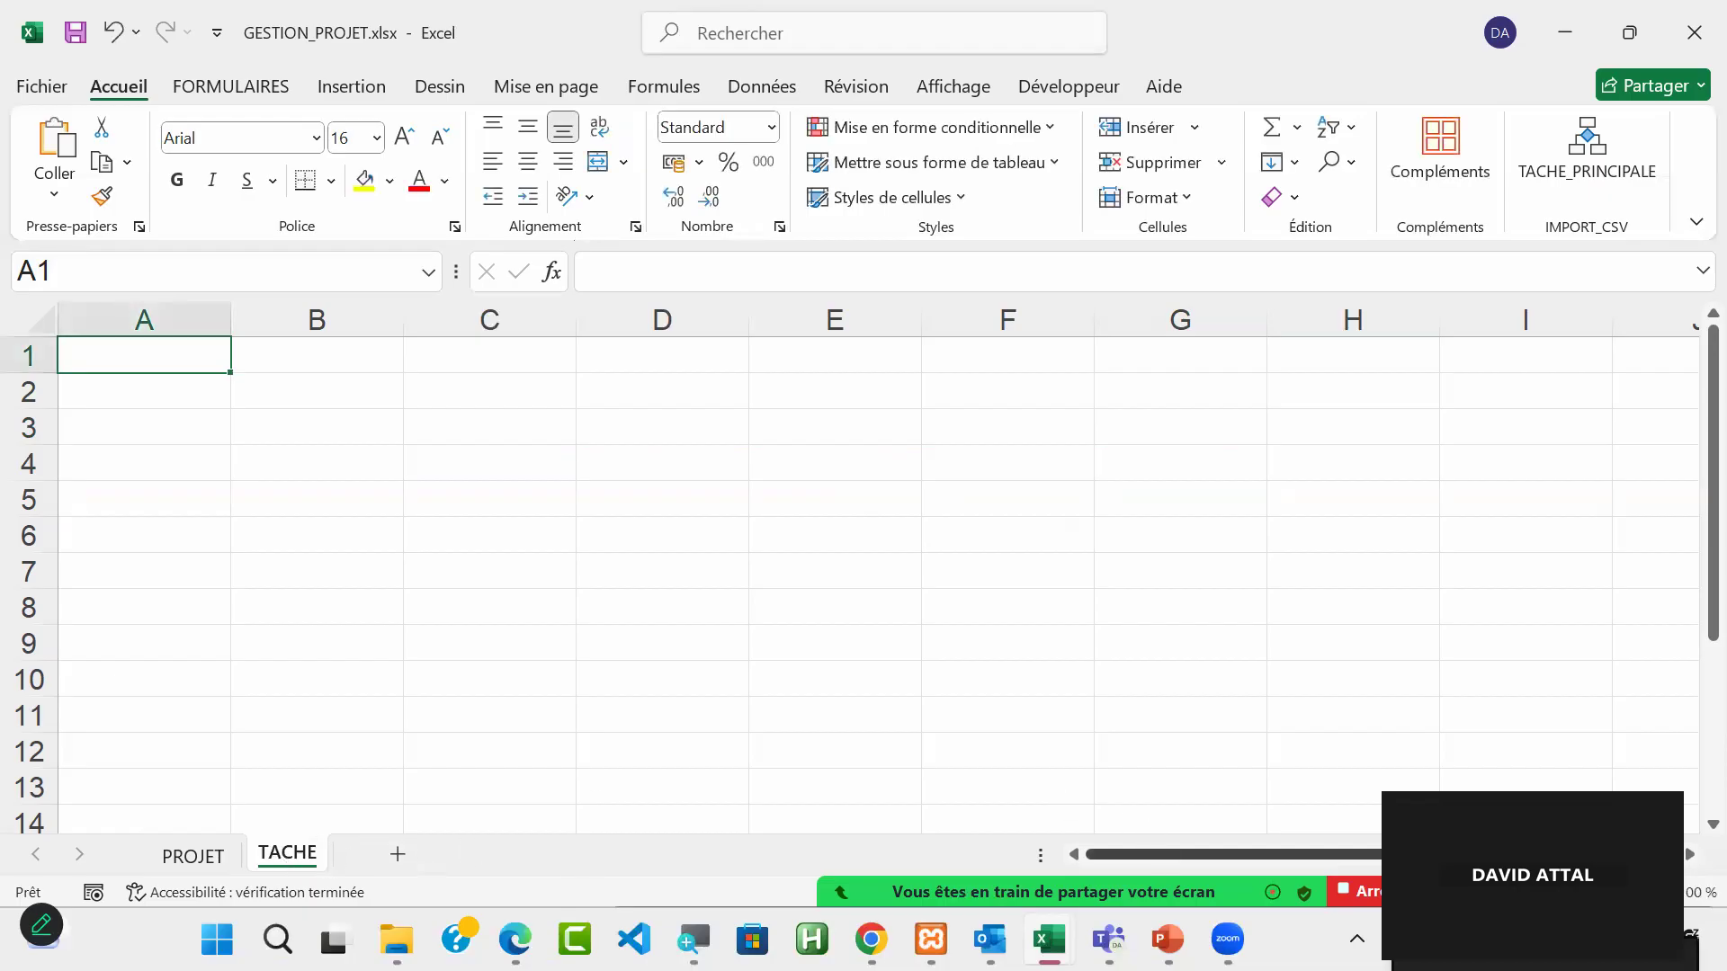
pyautogui.click(1511, 554)
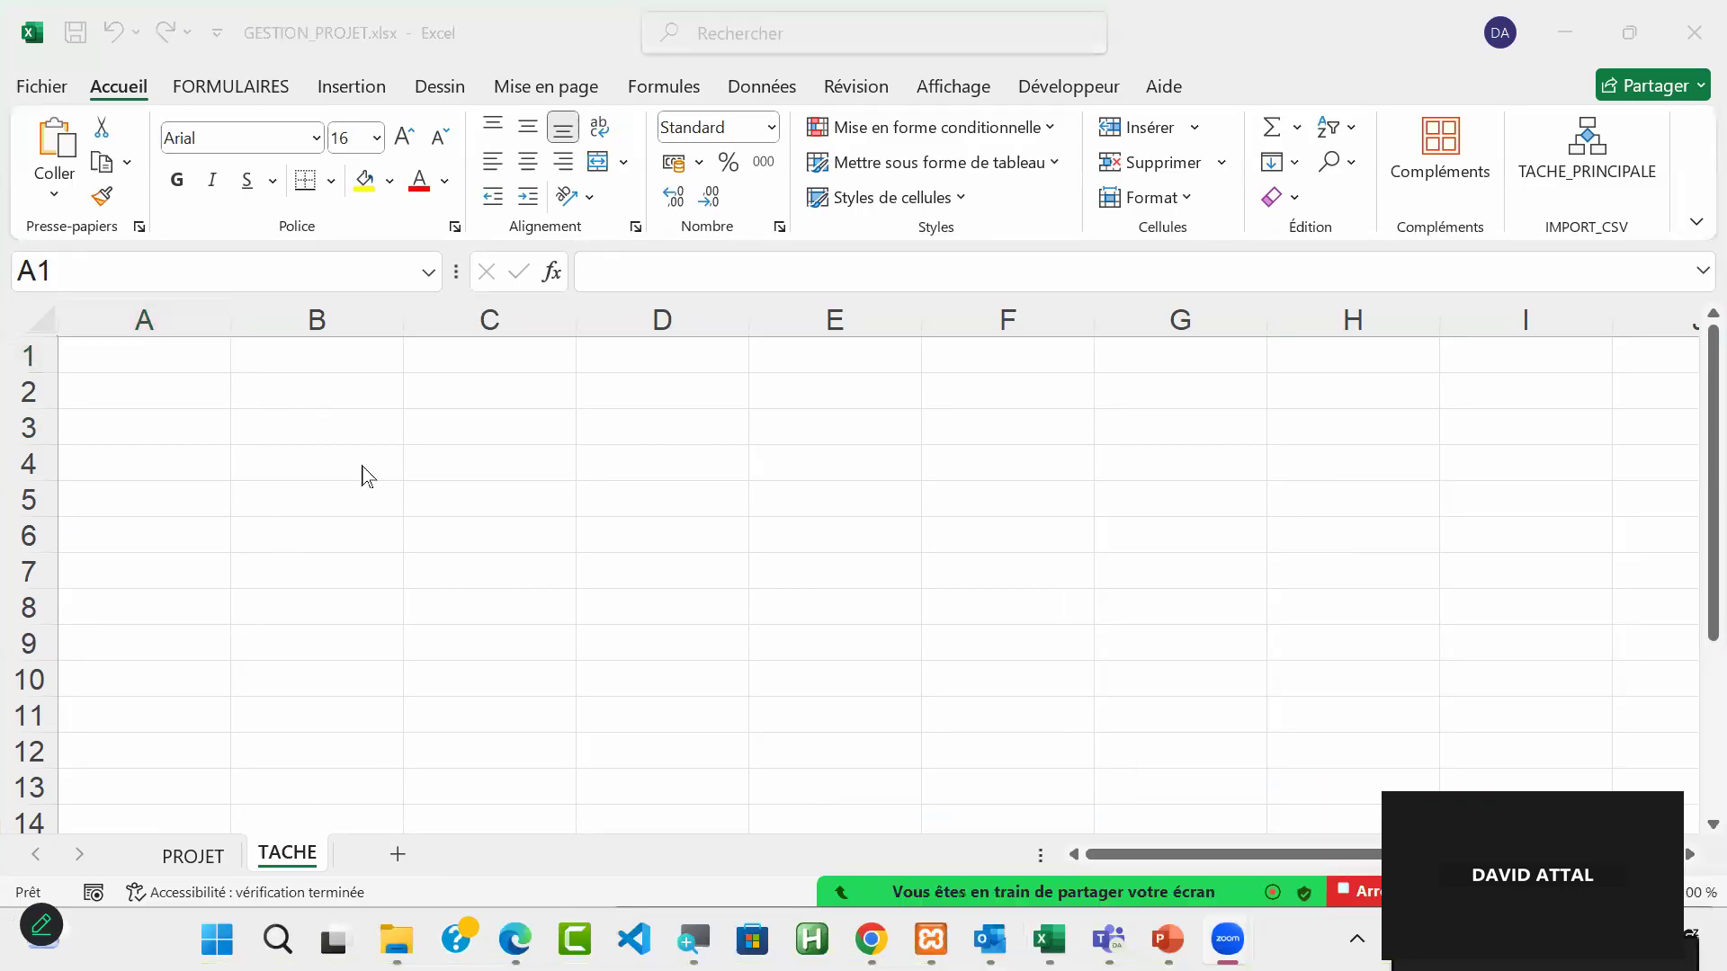
# Step: Enter the heading TACHE in cell C3 of the TACHE sheet
pyautogui.click(480, 426)
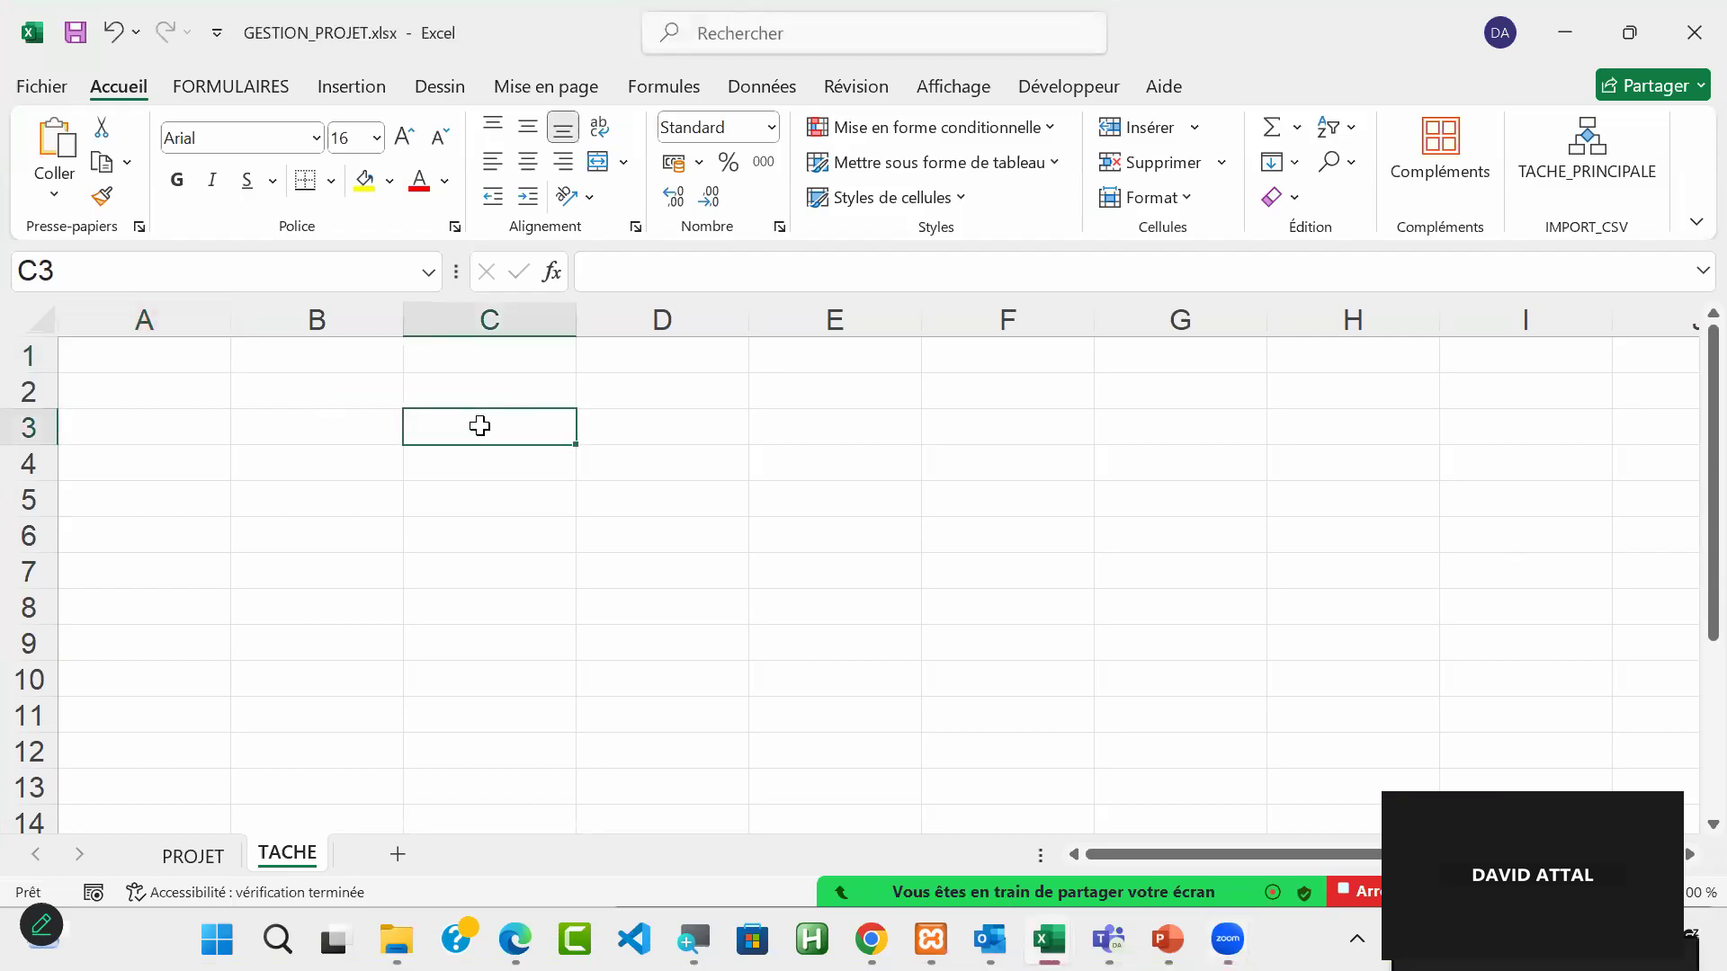
pyautogui.write('TACHE')
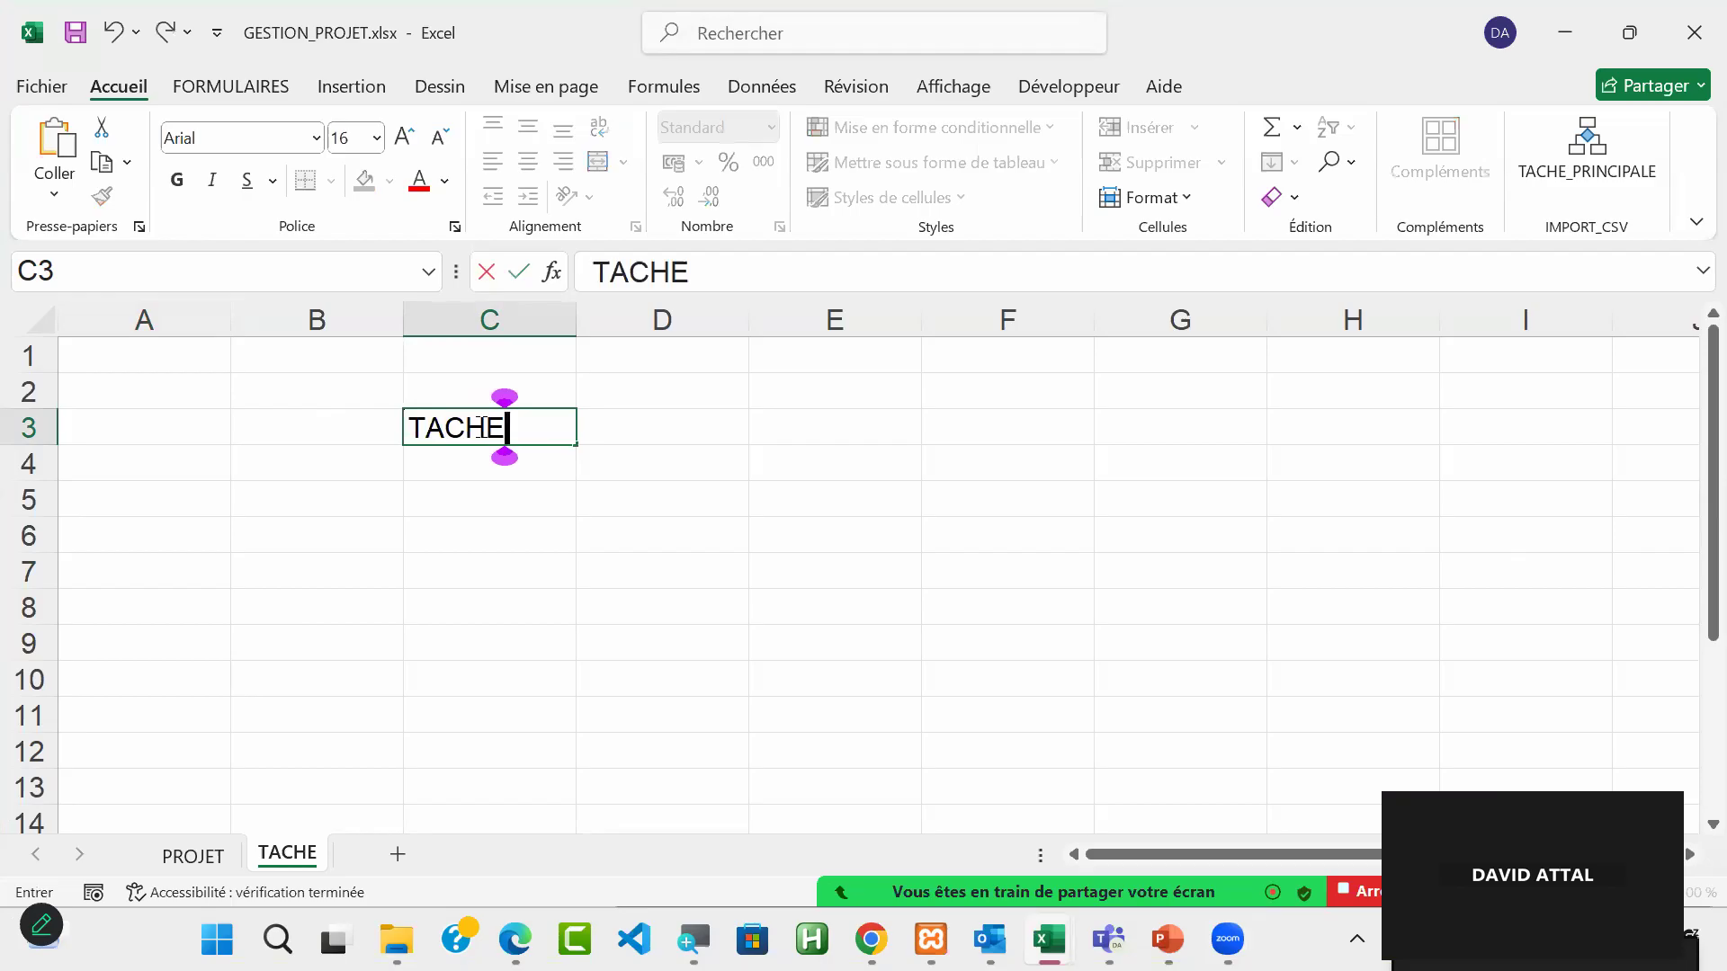
pyautogui.press('Return')
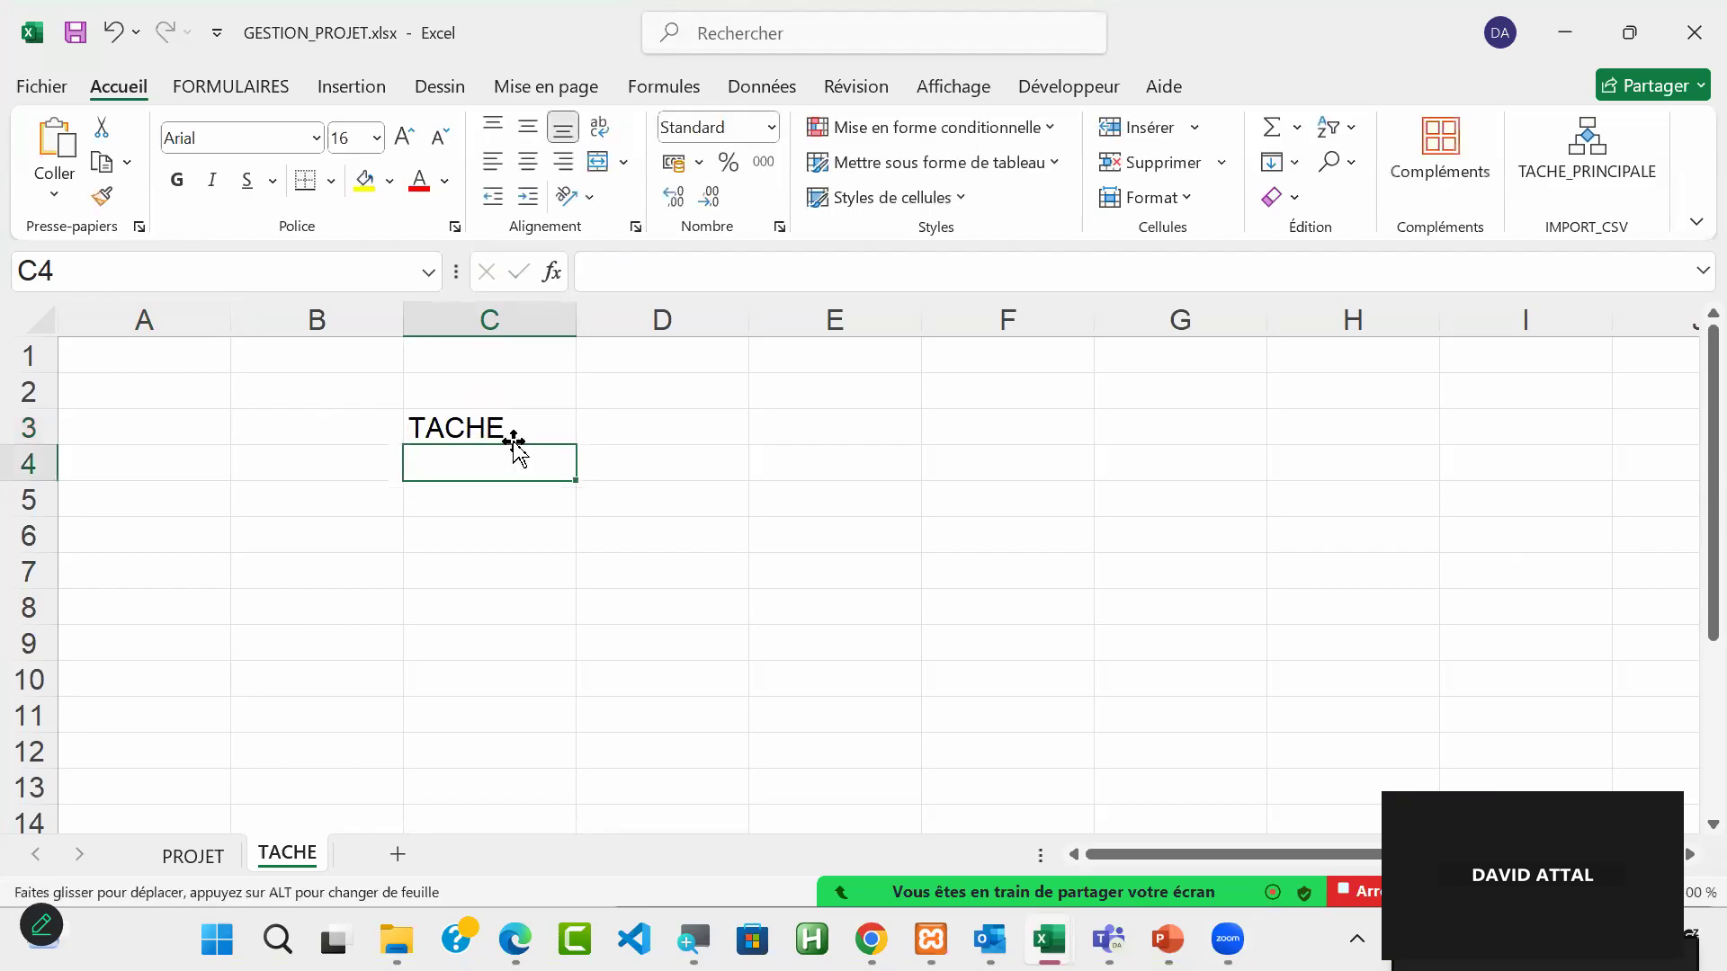
# Step: Format heading cell C3 on the TACHE sheet as a table with headers, using the light style with a blue header row
pyautogui.click(500, 423)
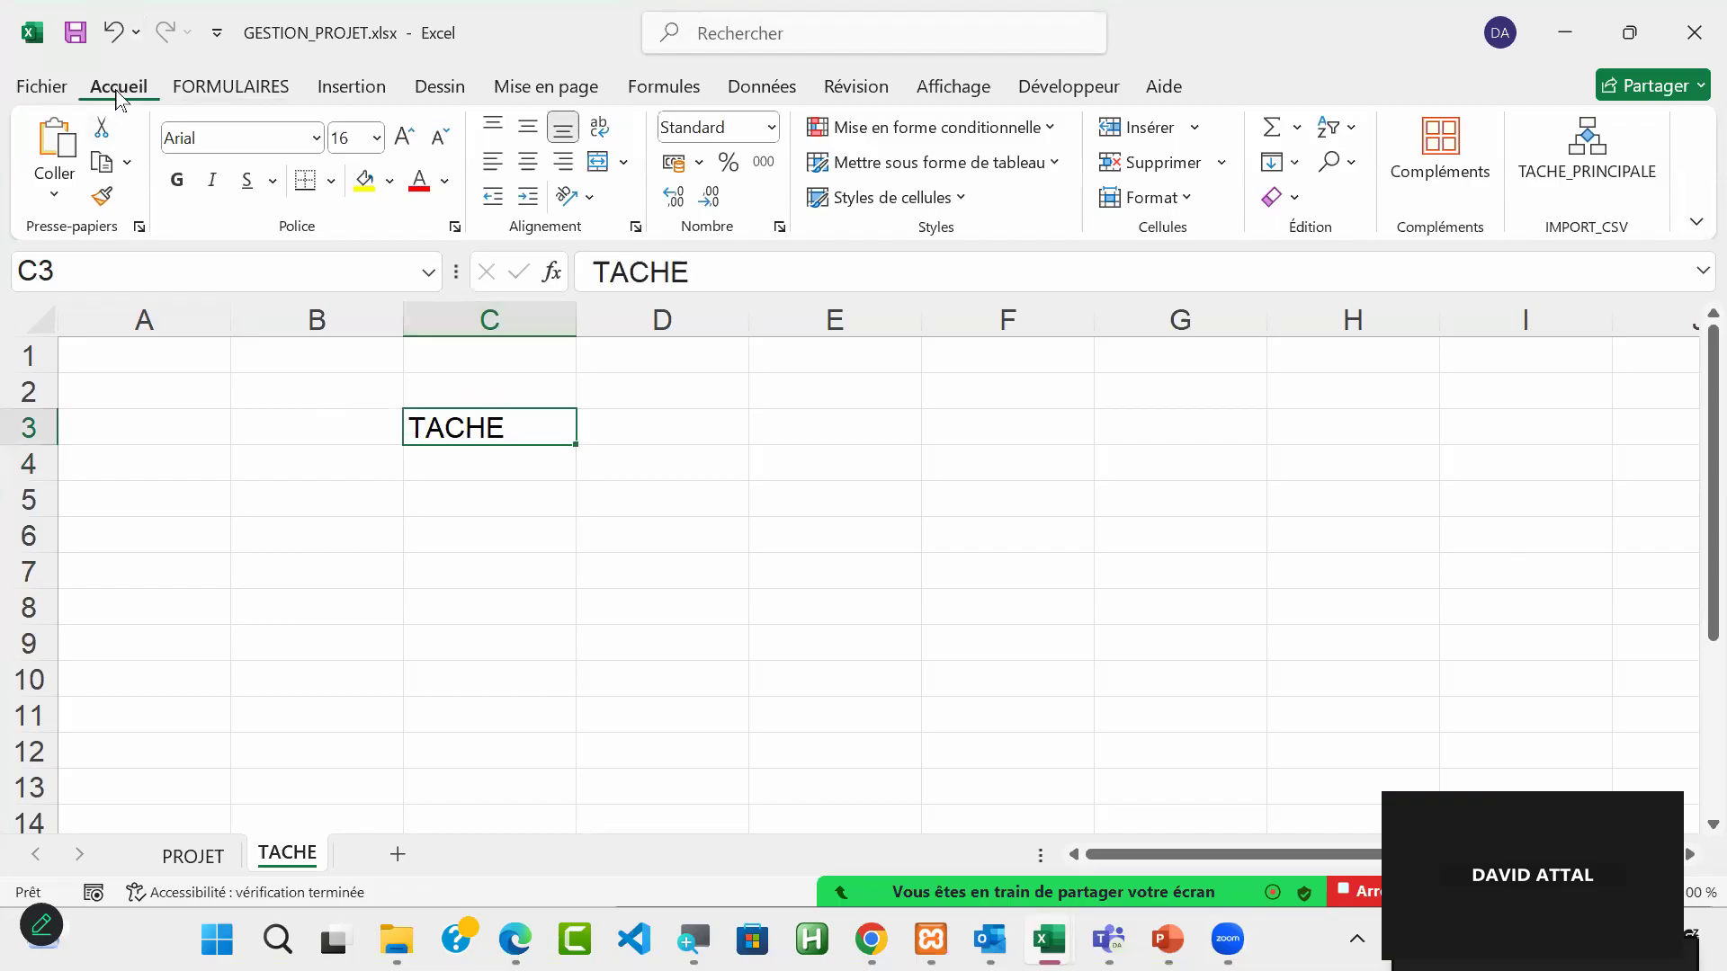
pyautogui.click(987, 171)
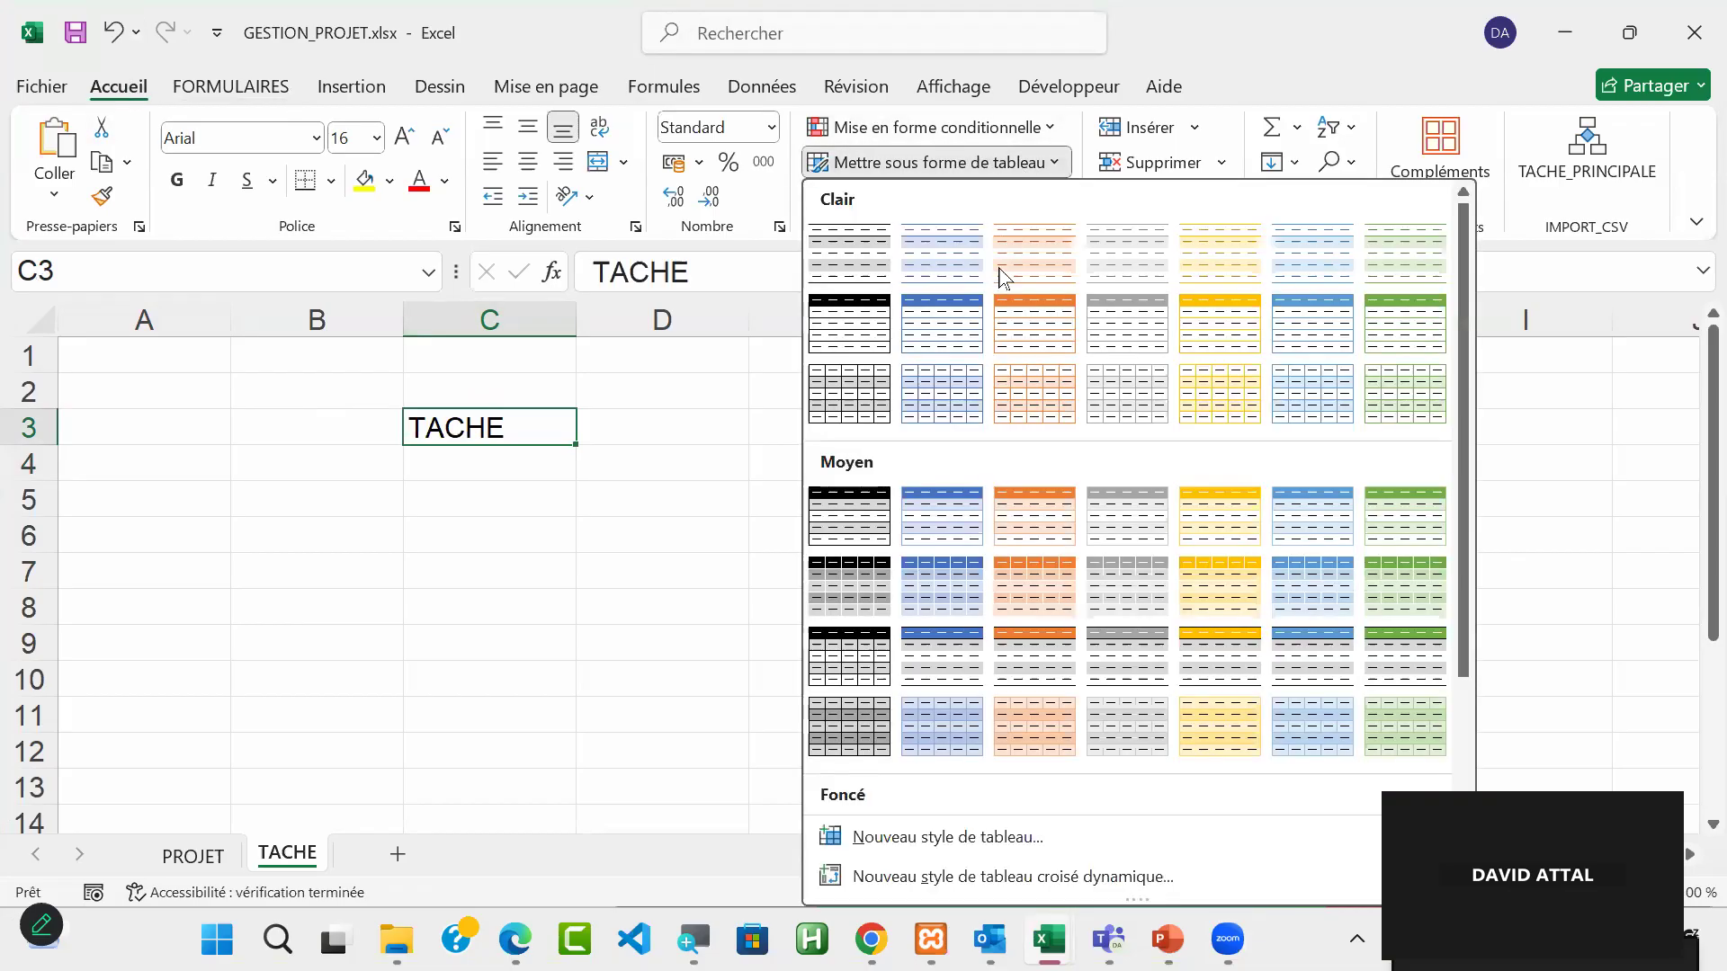
pyautogui.click(953, 328)
pyautogui.click(912, 436)
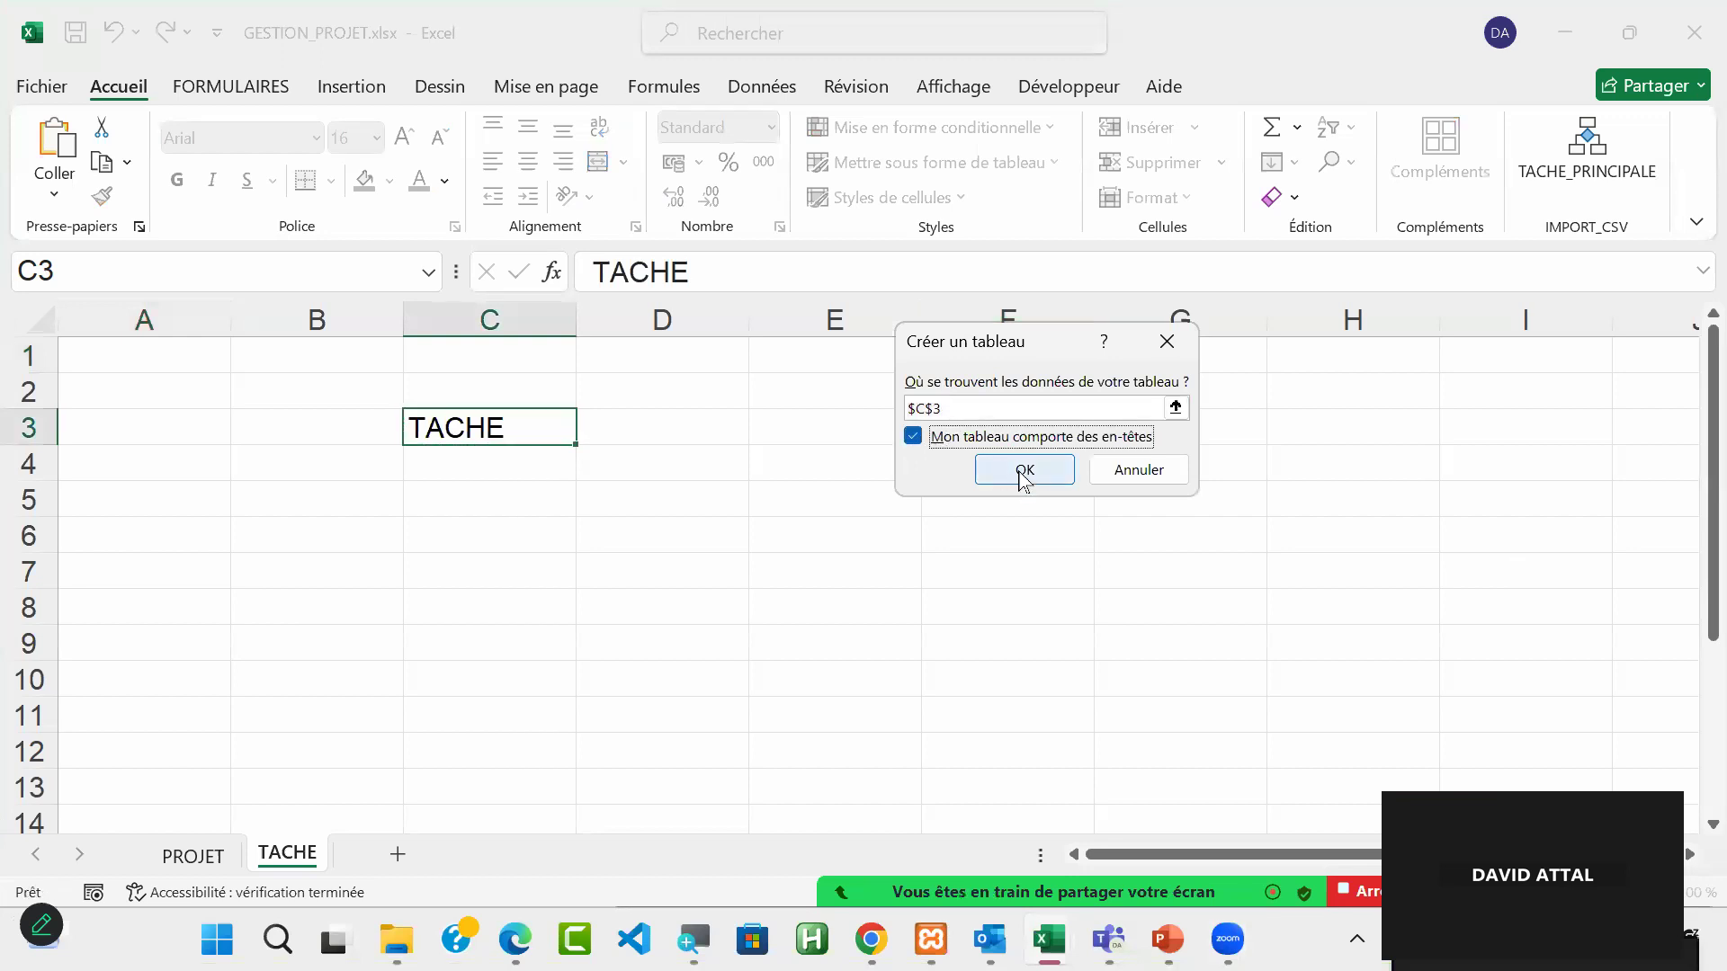
pyautogui.click(1024, 471)
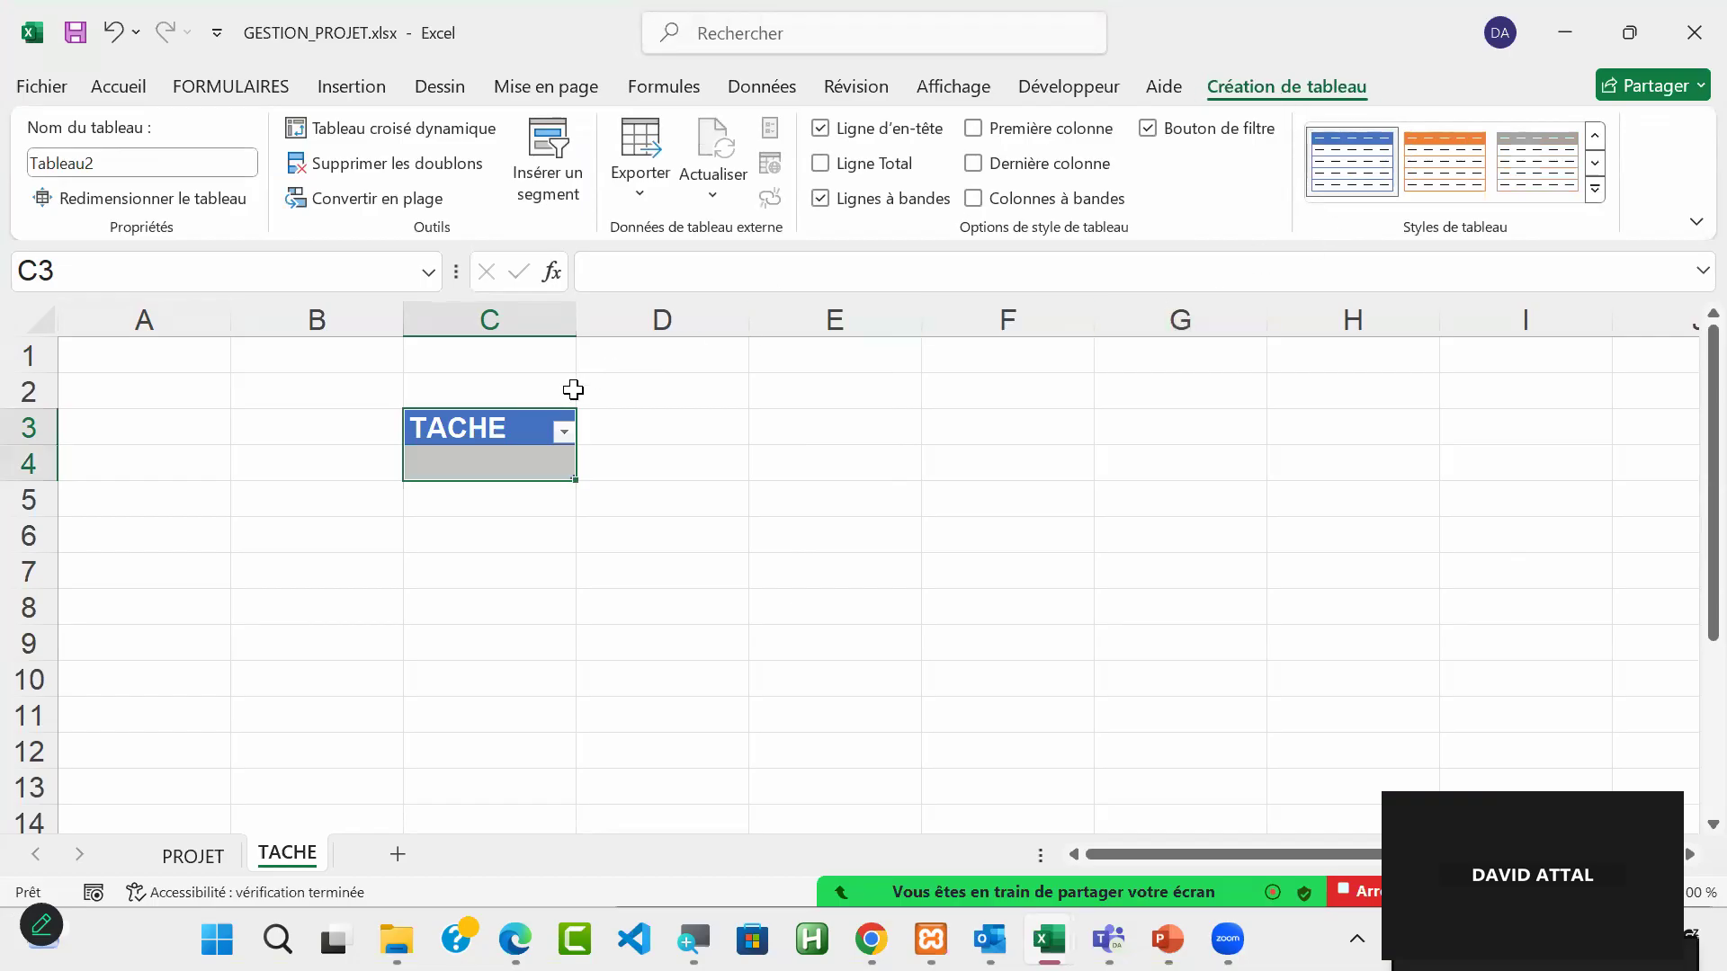
# Step: Name the new table on the TACHE sheet TAB_TACHE
pyautogui.click(109, 156)
pyautogui.write('TAB')
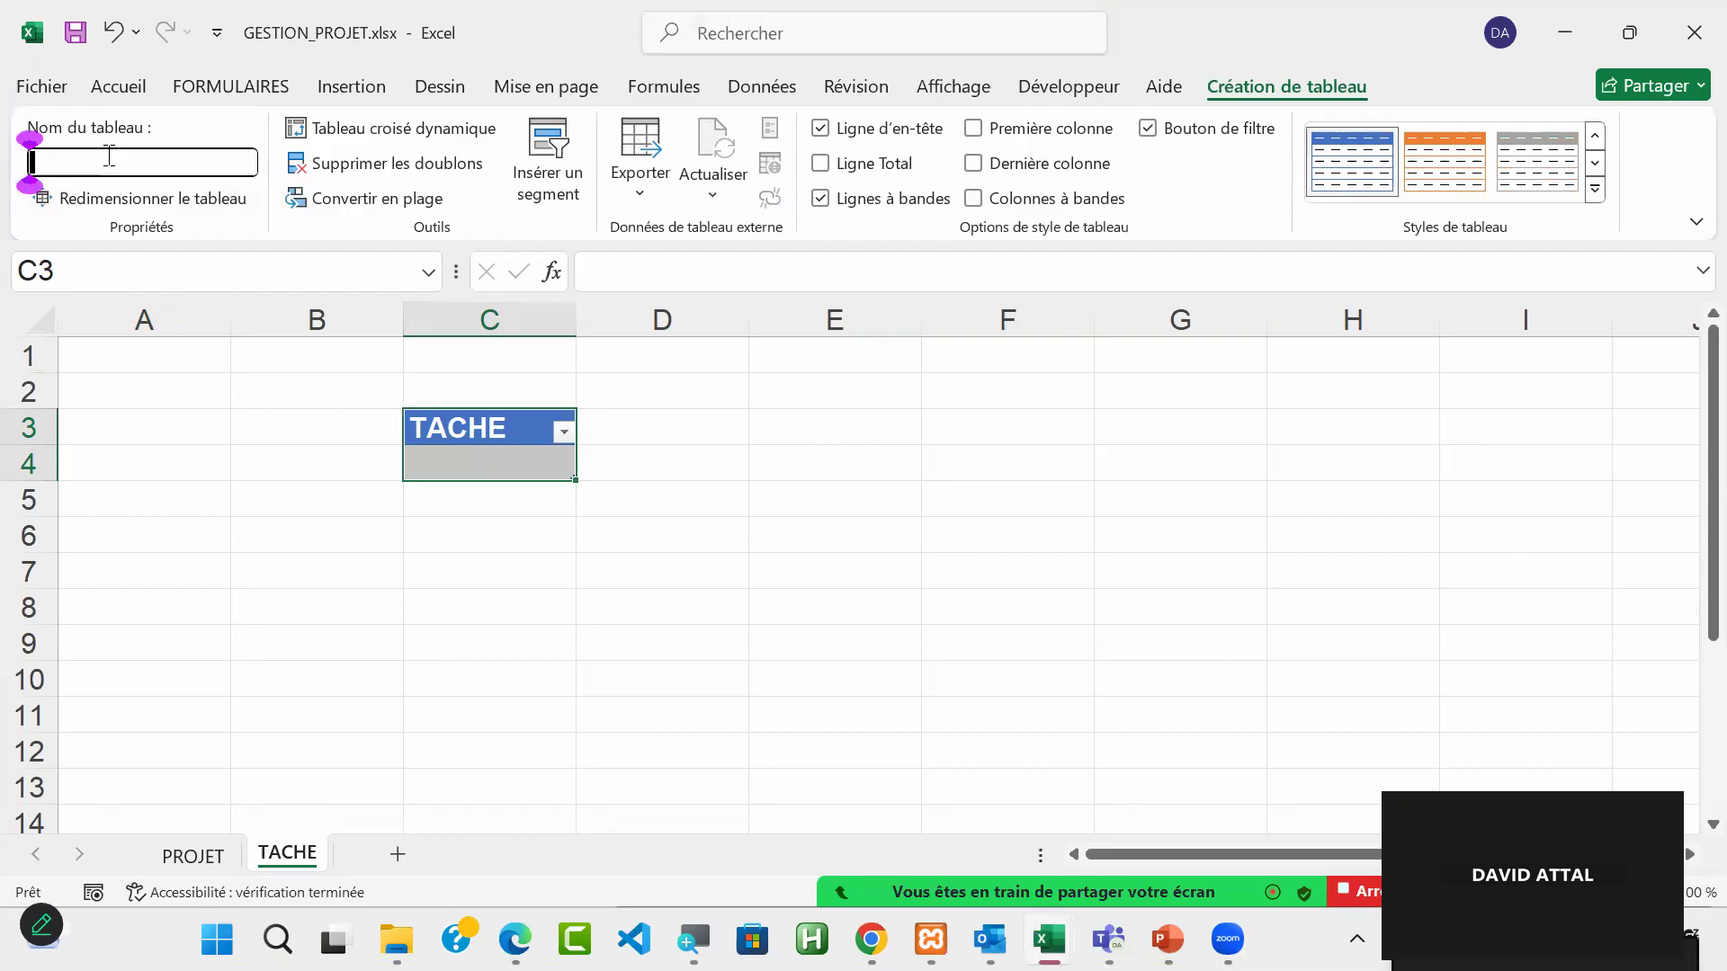
pyautogui.write('_TACHE')
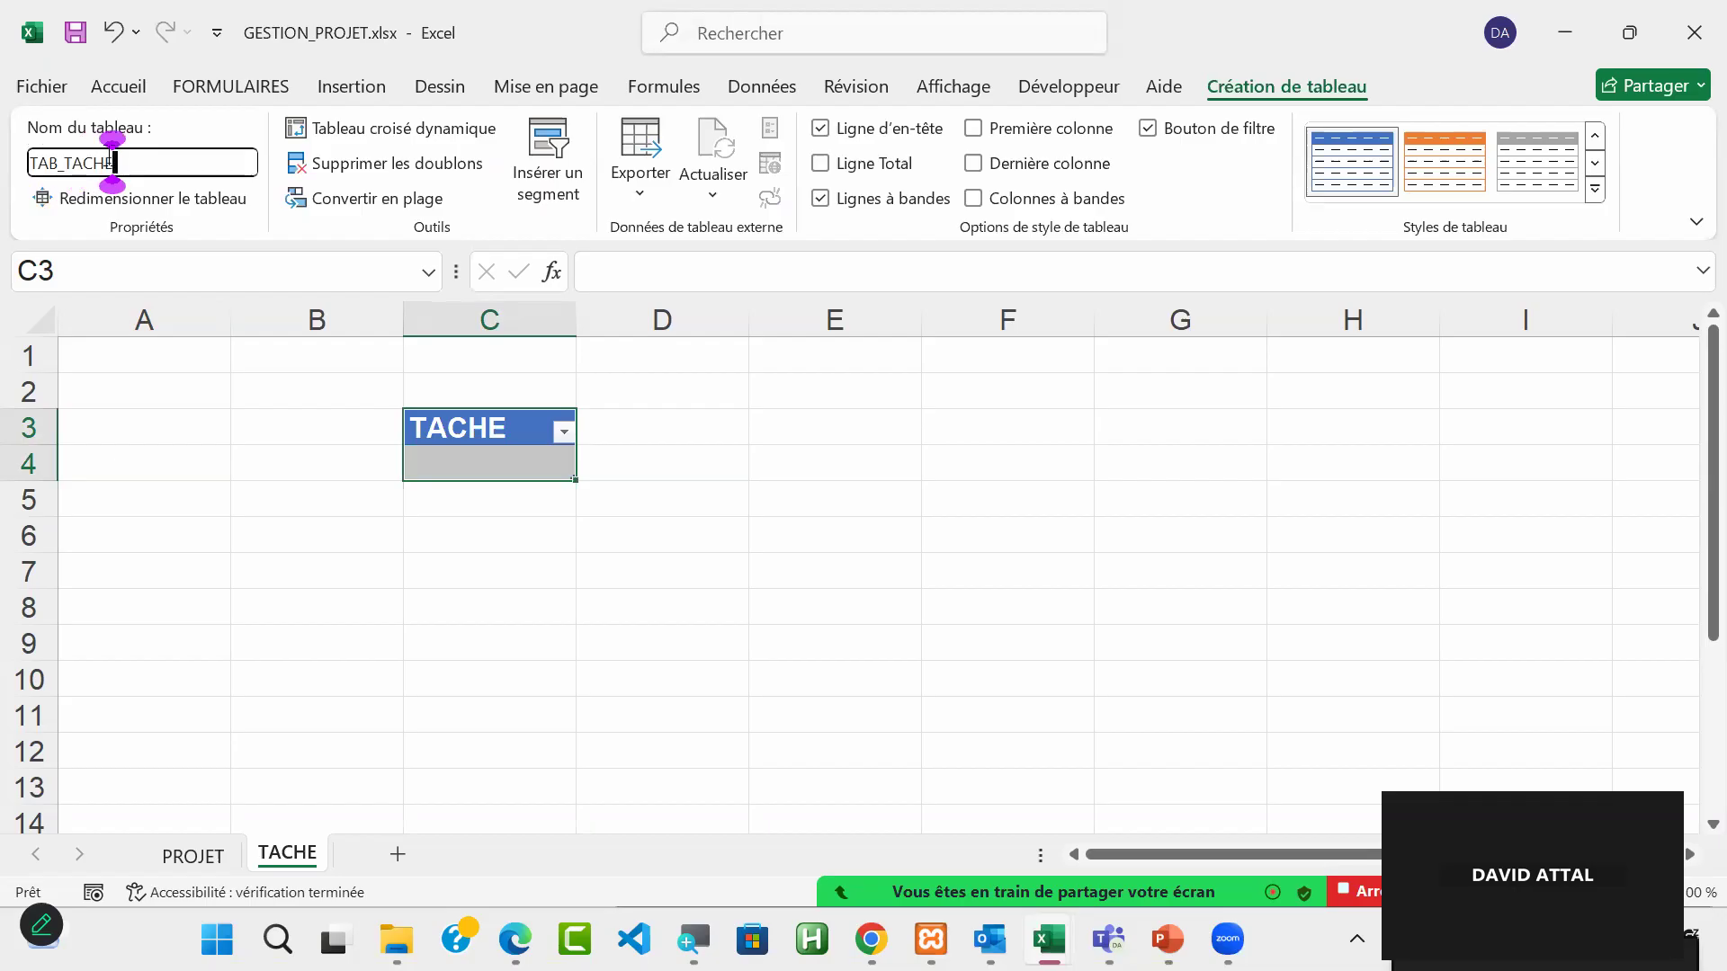
pyautogui.press('Return')
pyautogui.click(914, 524)
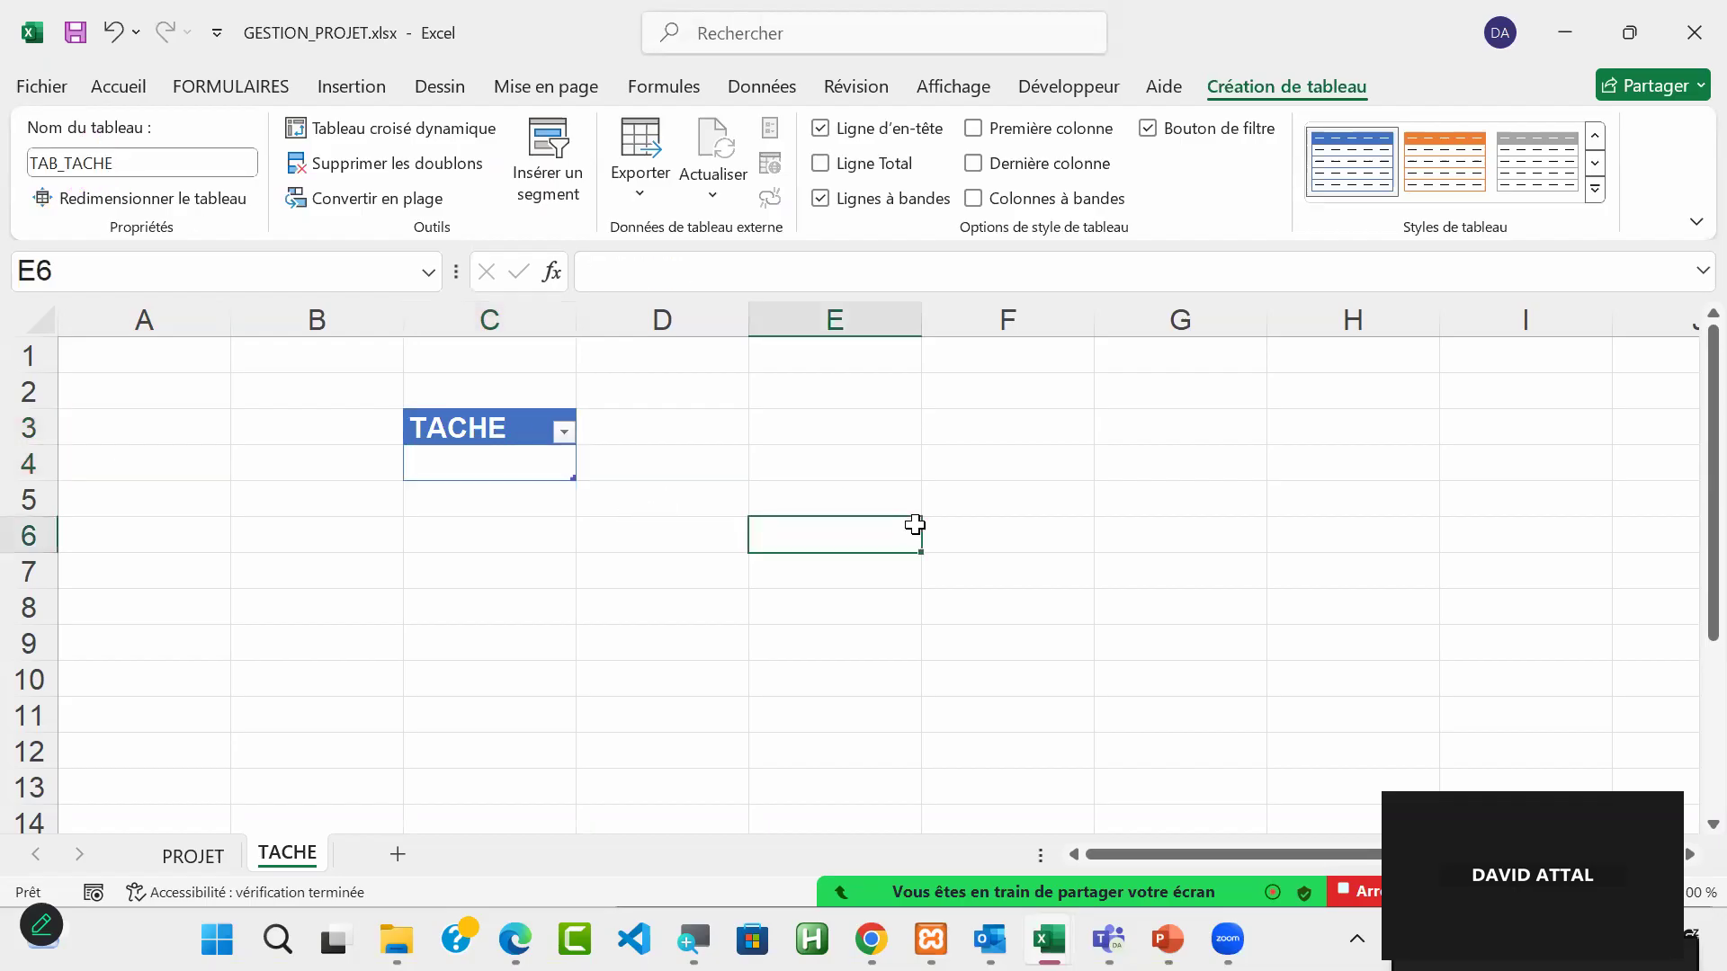
# Step: Define the name REF_TACHE for cell C4, the first data cell under the TACHE heading
pyautogui.click(474, 469)
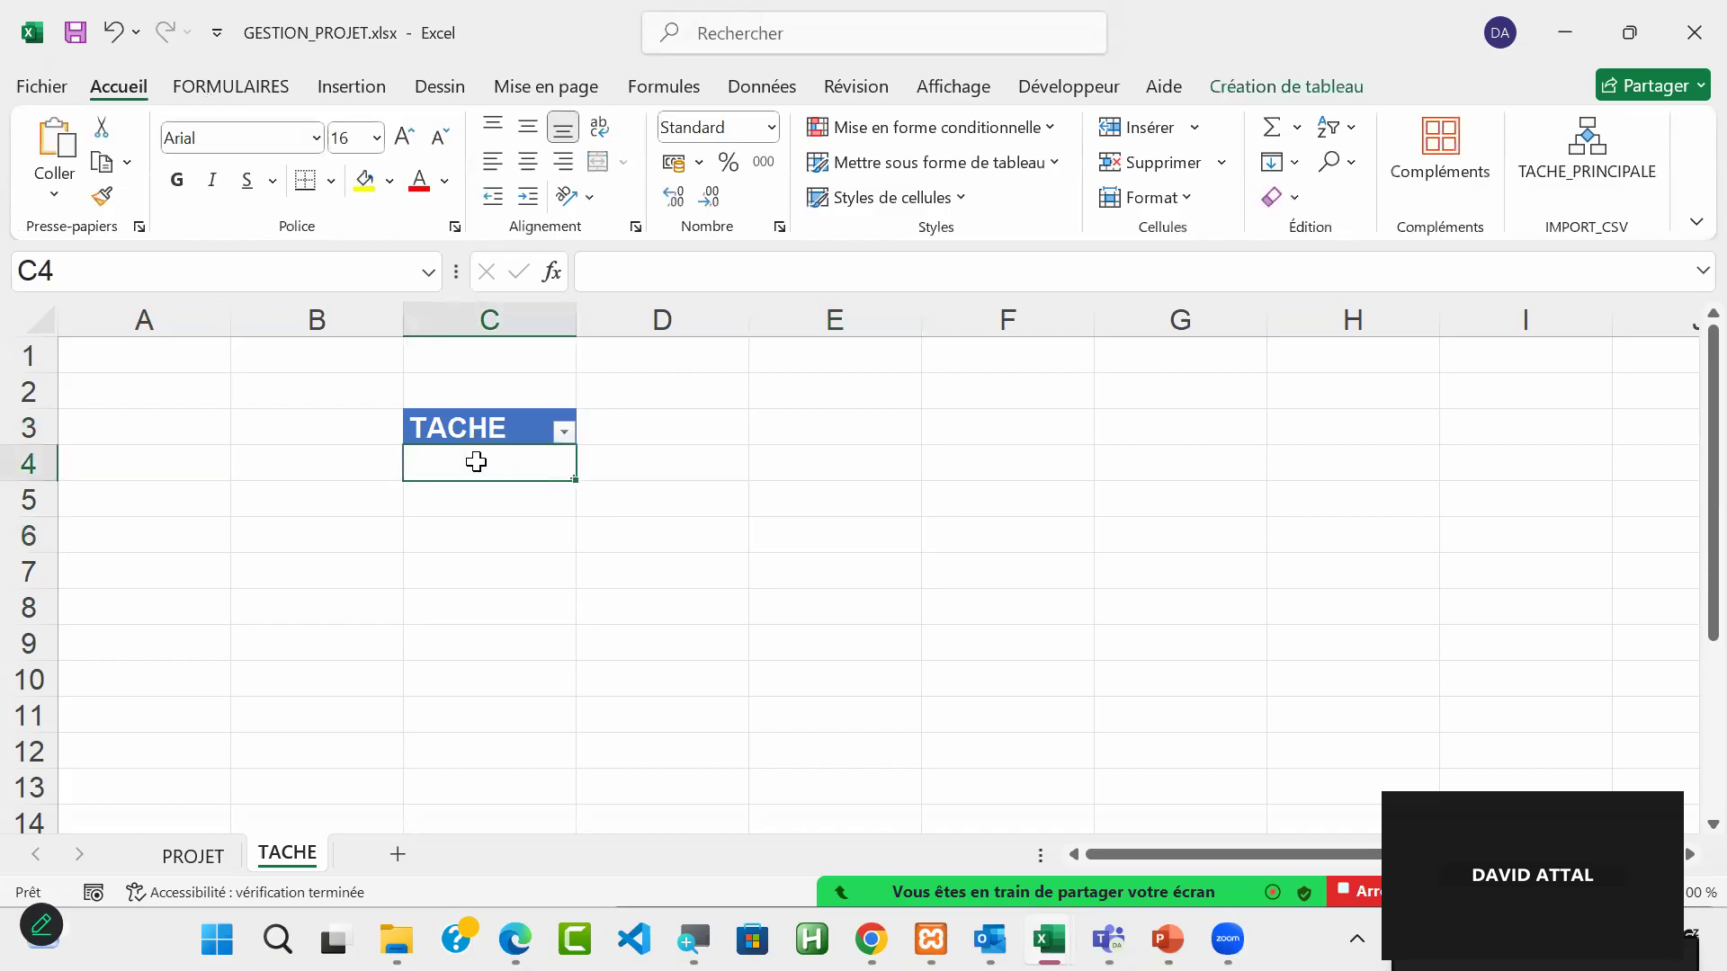
pyautogui.click(166, 277)
pyautogui.write('REF_')
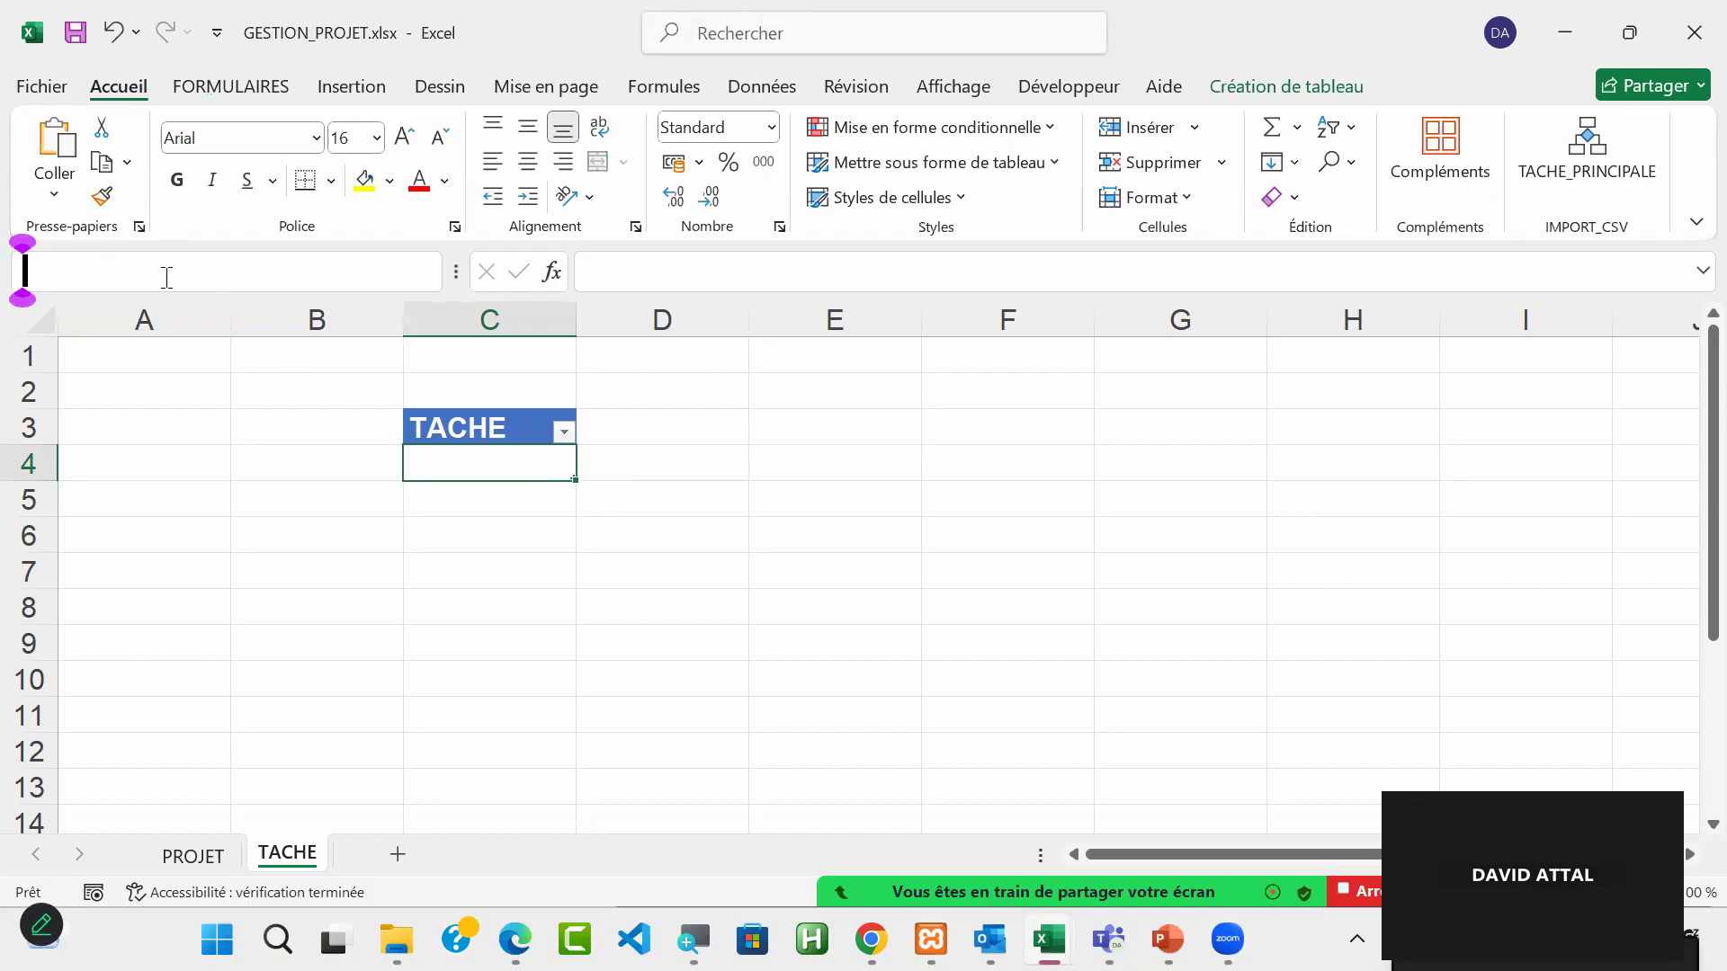
pyautogui.write('TACHE')
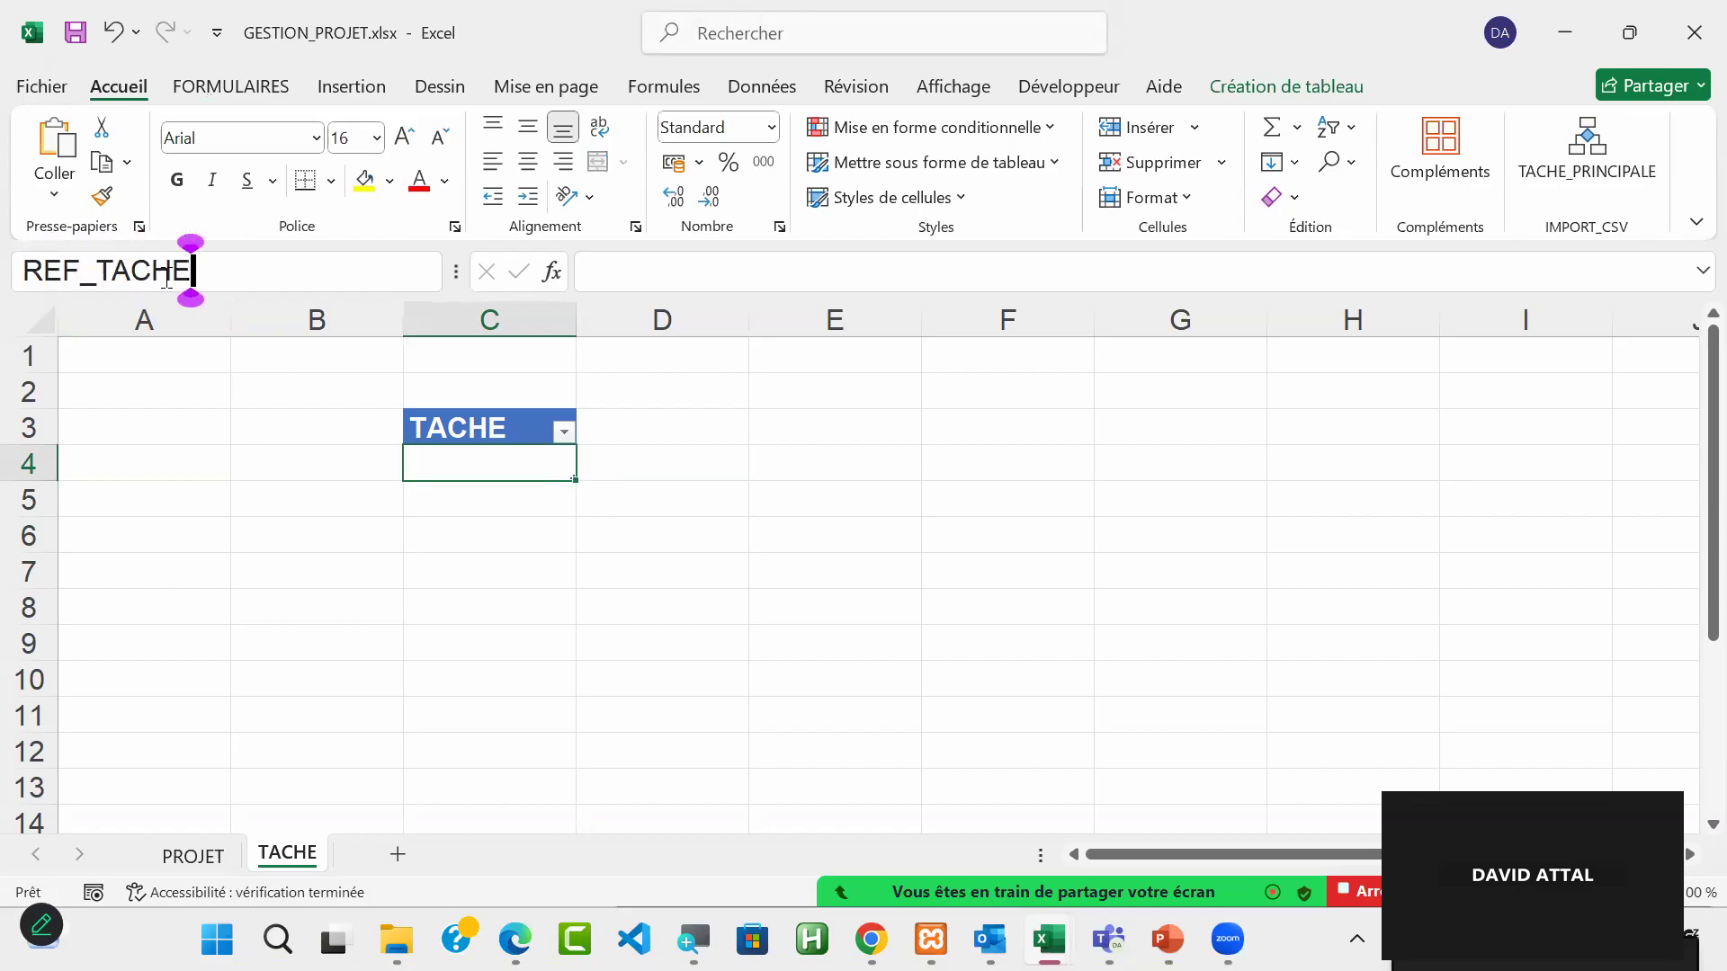
pyautogui.press('Return')
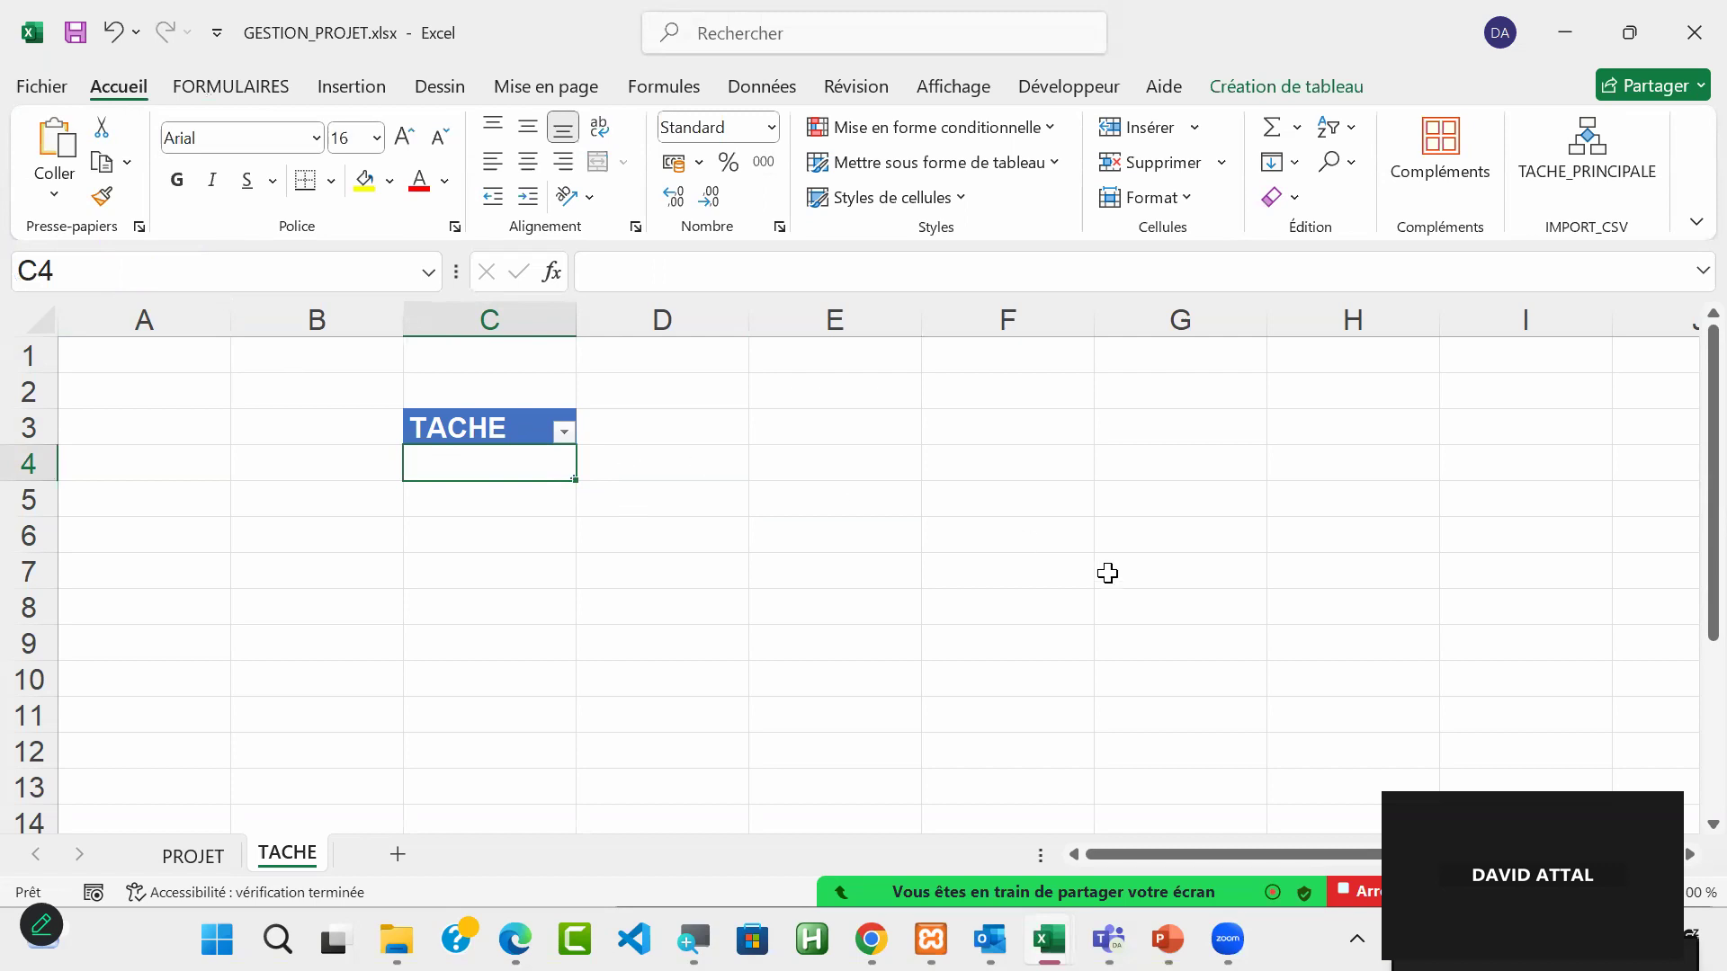
# Step: Check the workbook's defined names from an empty cell and go to REF_TACHE
pyautogui.click(1312, 654)
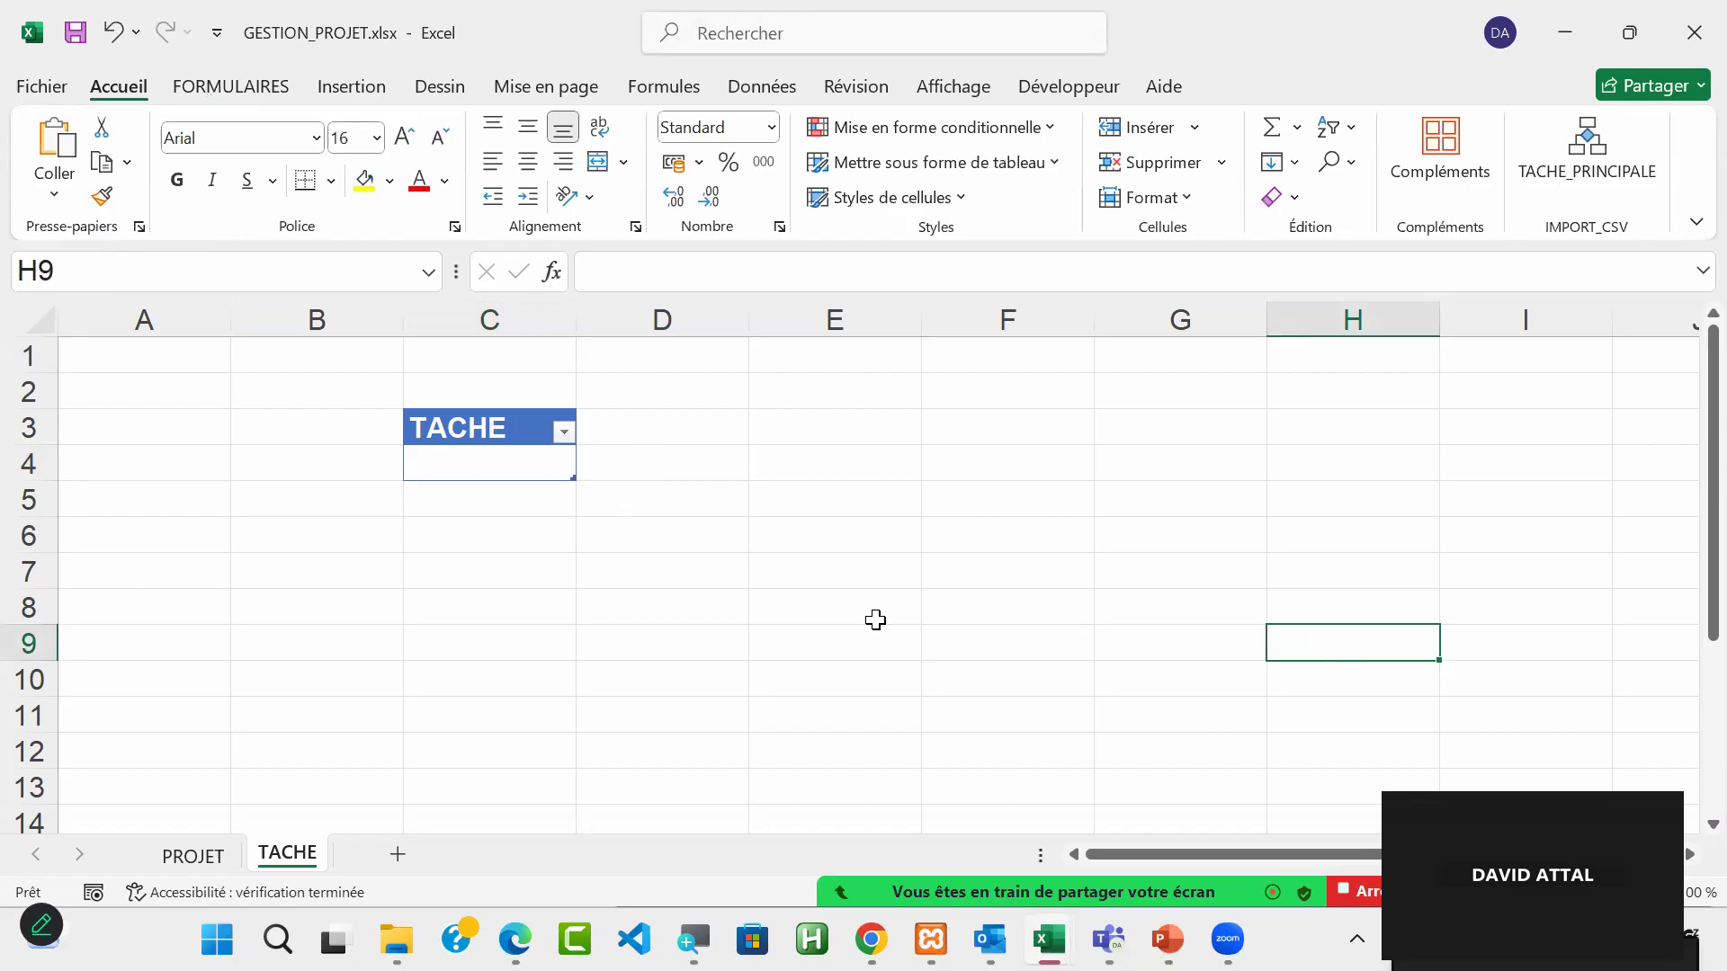
pyautogui.click(431, 275)
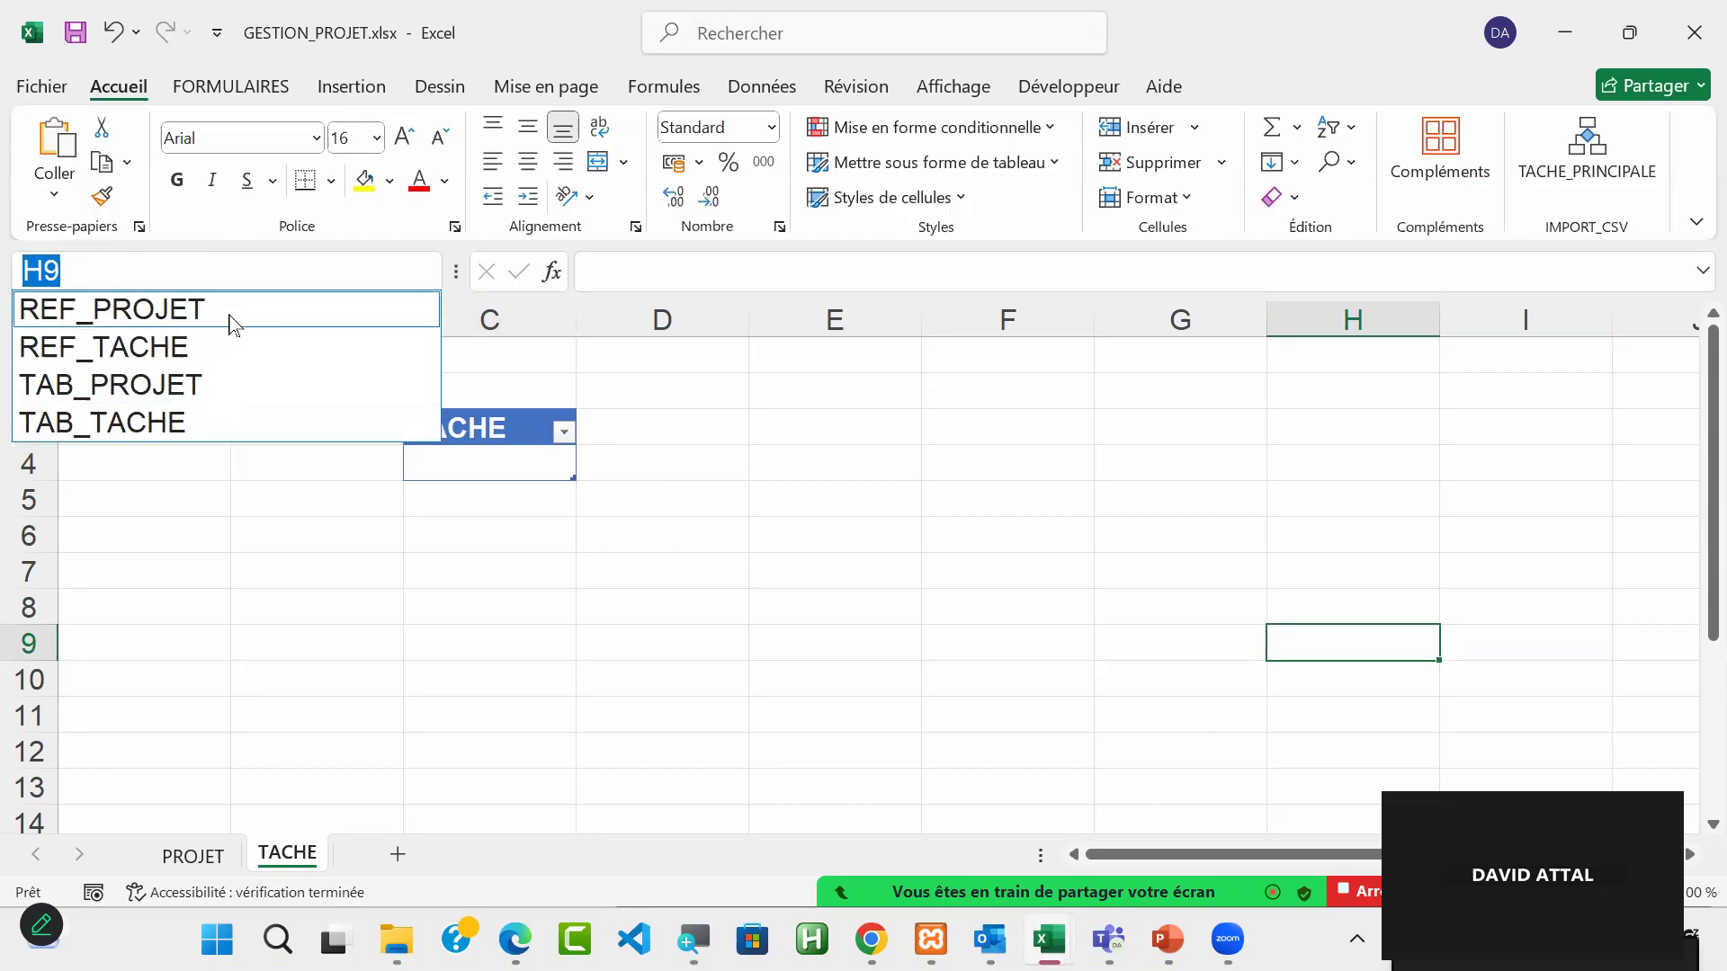
pyautogui.click(221, 346)
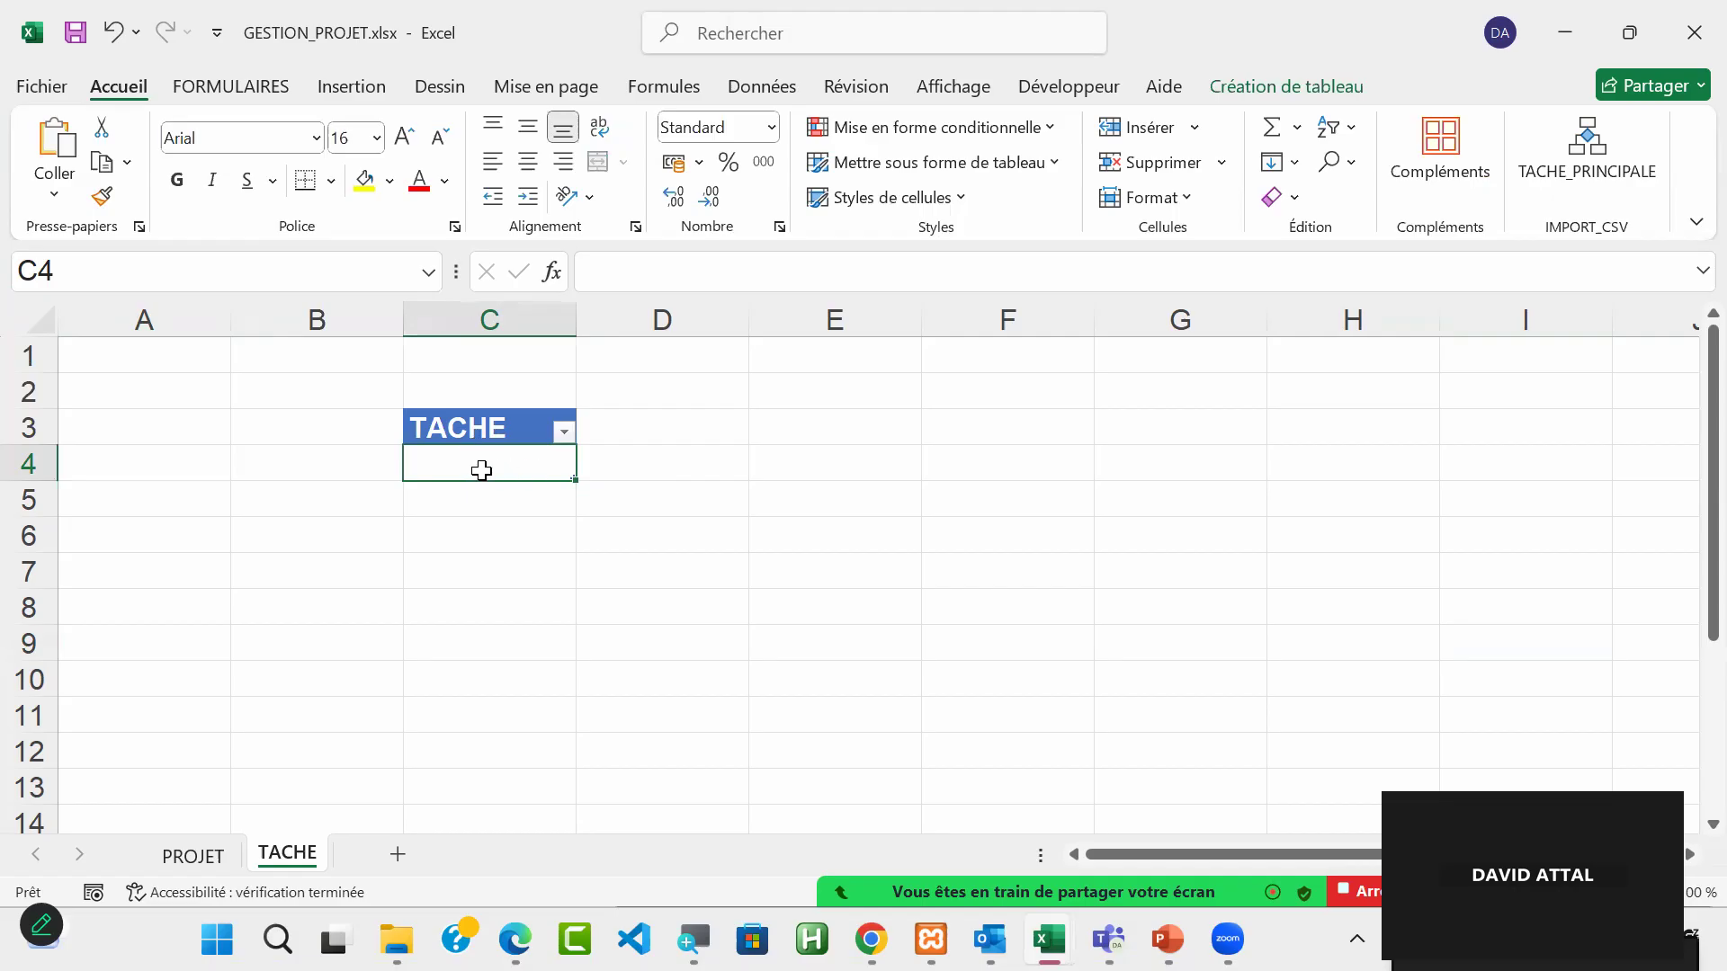
pyautogui.moveTo(515, 459)
pyautogui.mouseDown()
pyautogui.moveTo(507, 625)
pyautogui.moveTo(505, 474)
pyautogui.mouseUp()
# Step: Add a new worksheet after TACHE and name it QUALIFICATION
pyautogui.click(398, 854)
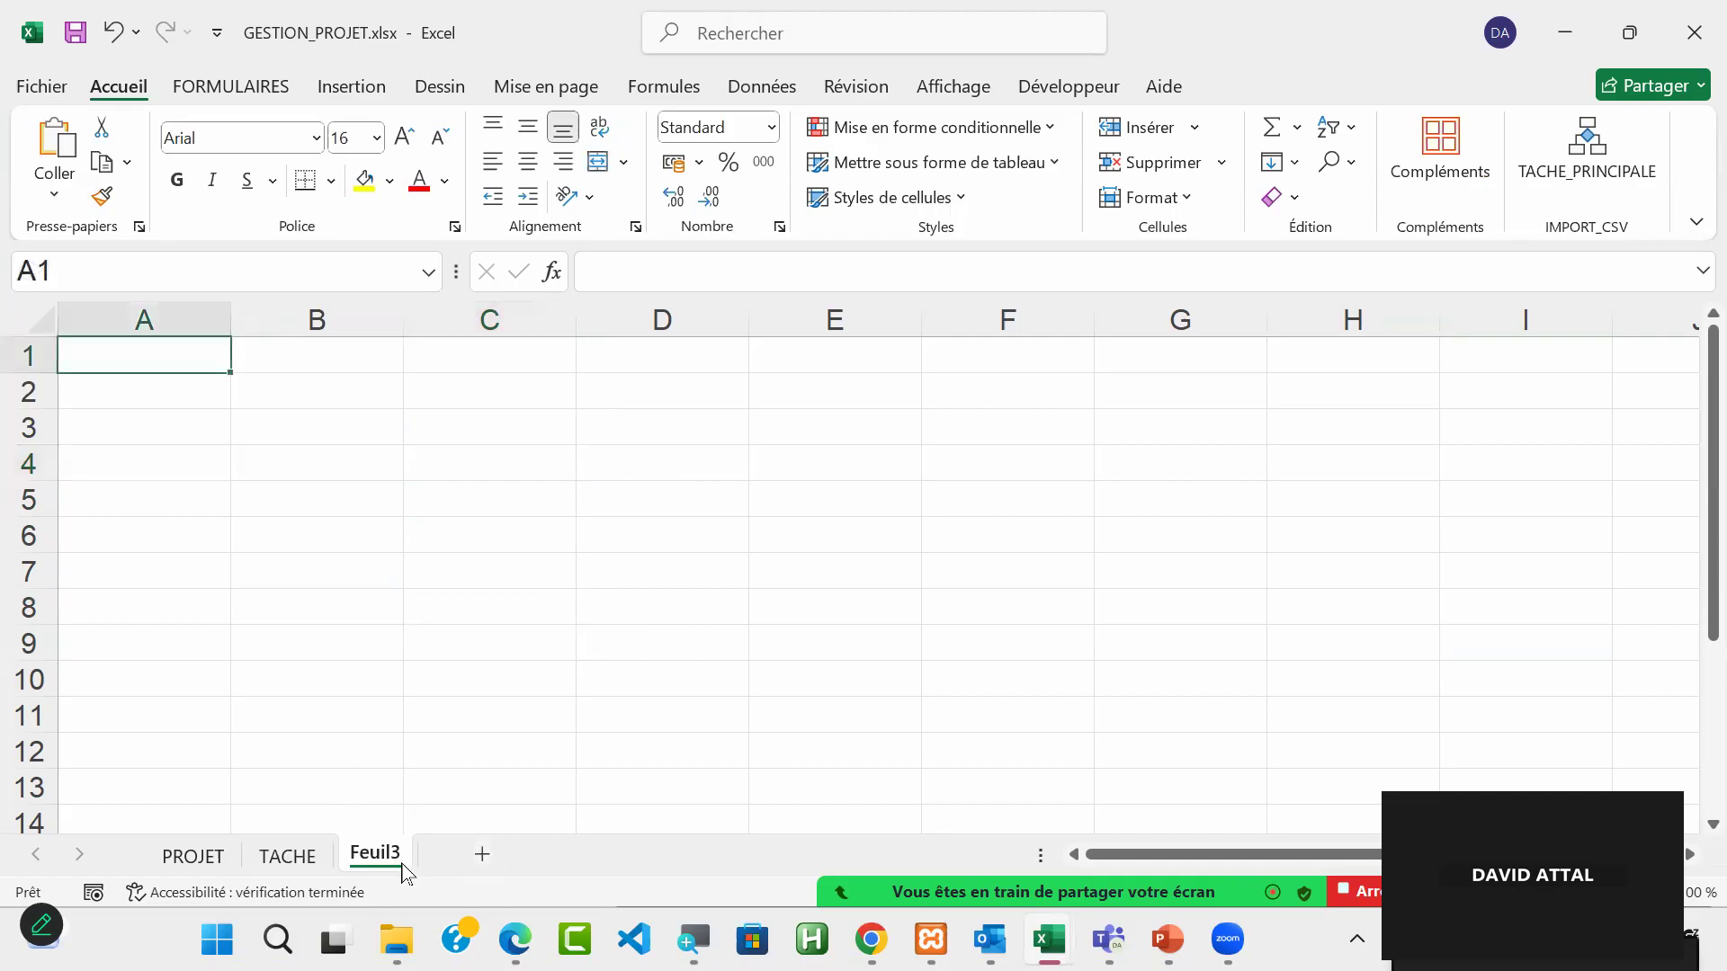
pyautogui.doubleClick(371, 855)
pyautogui.write('QUALIFICATION')
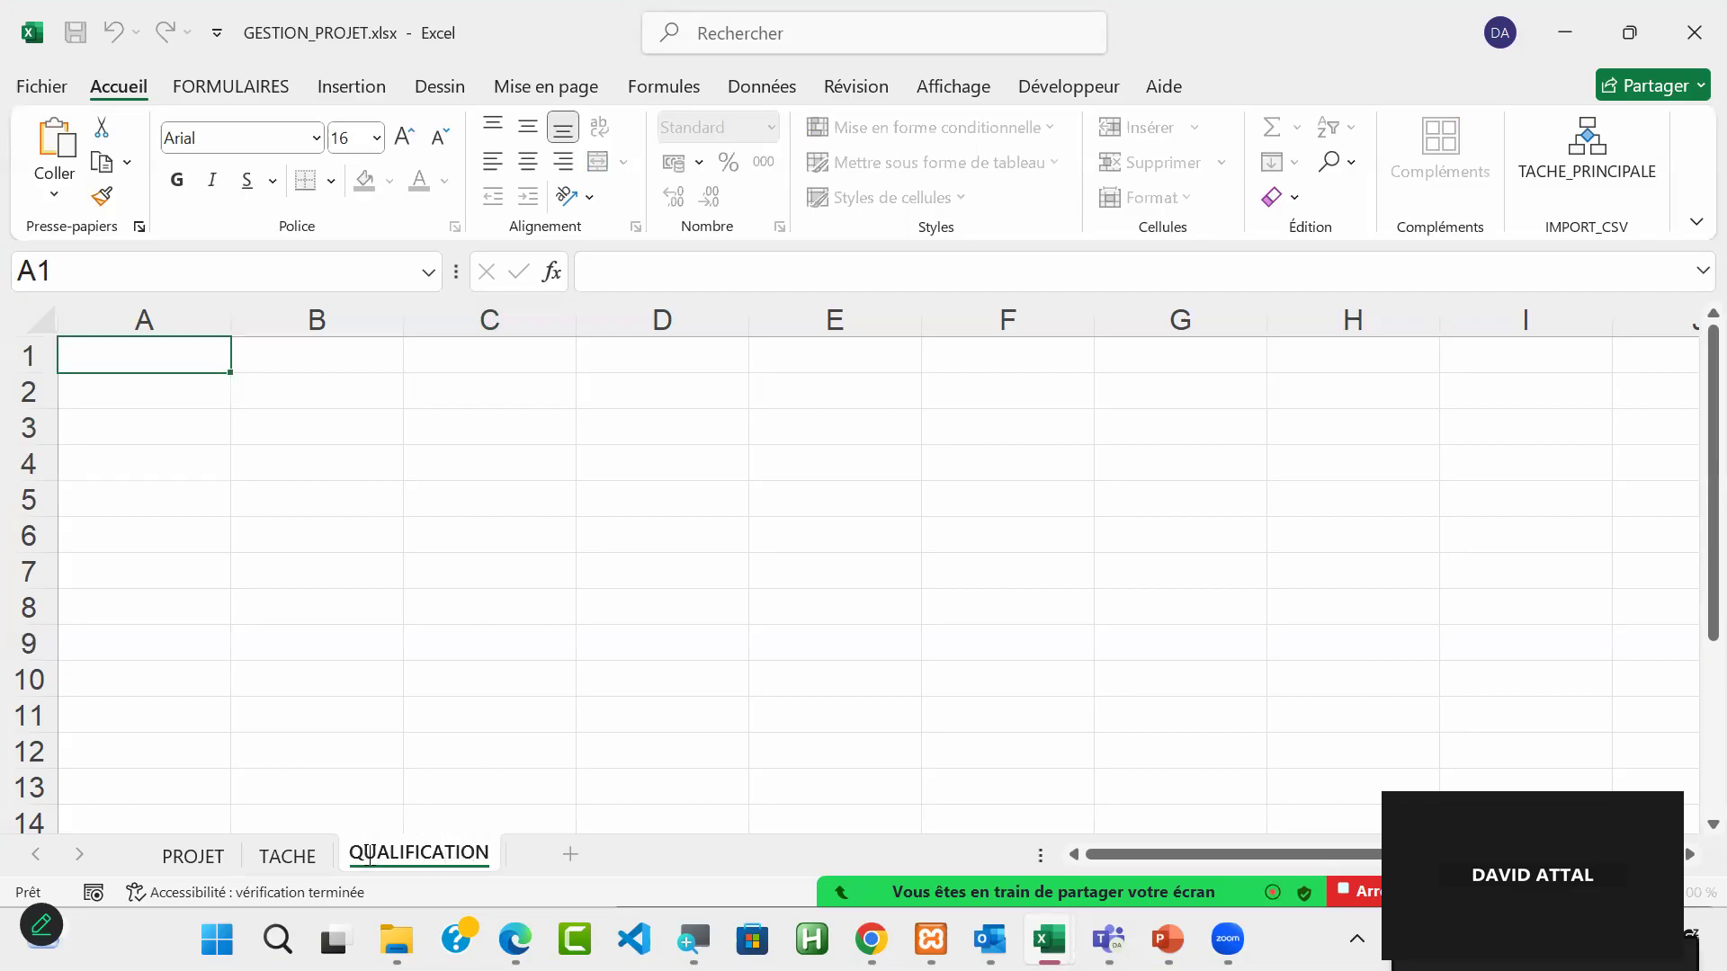
pyautogui.press('Return')
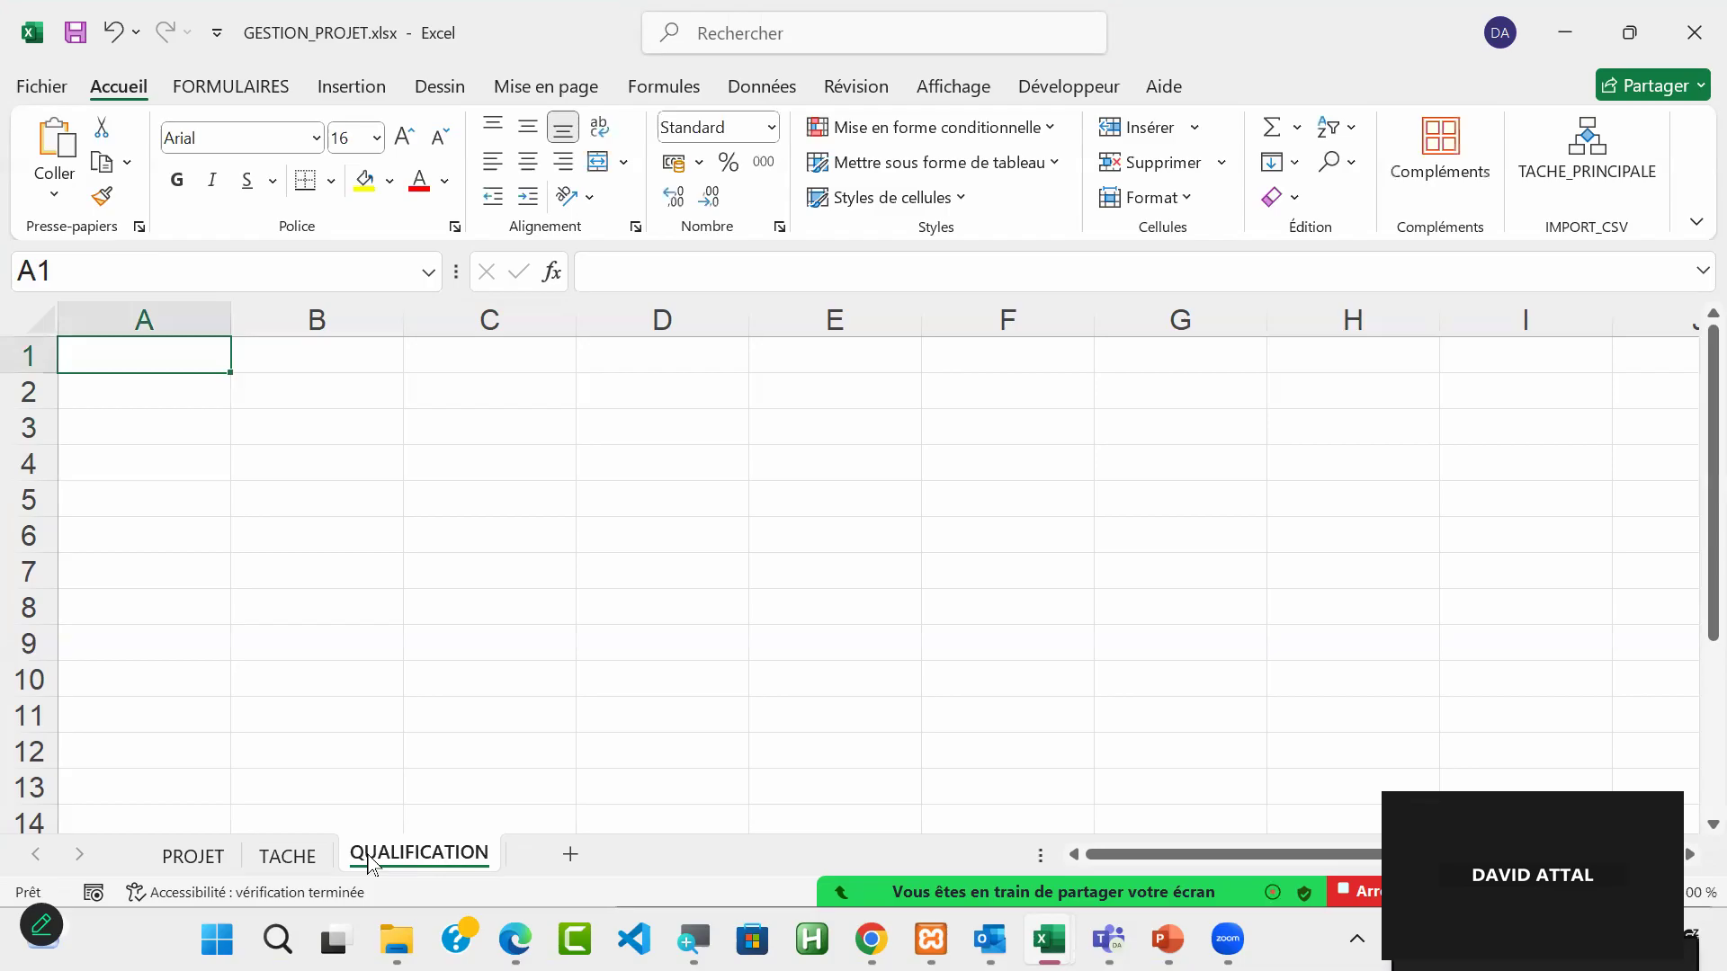
# Step: Enter the heading QUALIFICATION in cell C3 of the QUALIFICATION sheet
pyautogui.click(472, 439)
pyautogui.write('QUA')
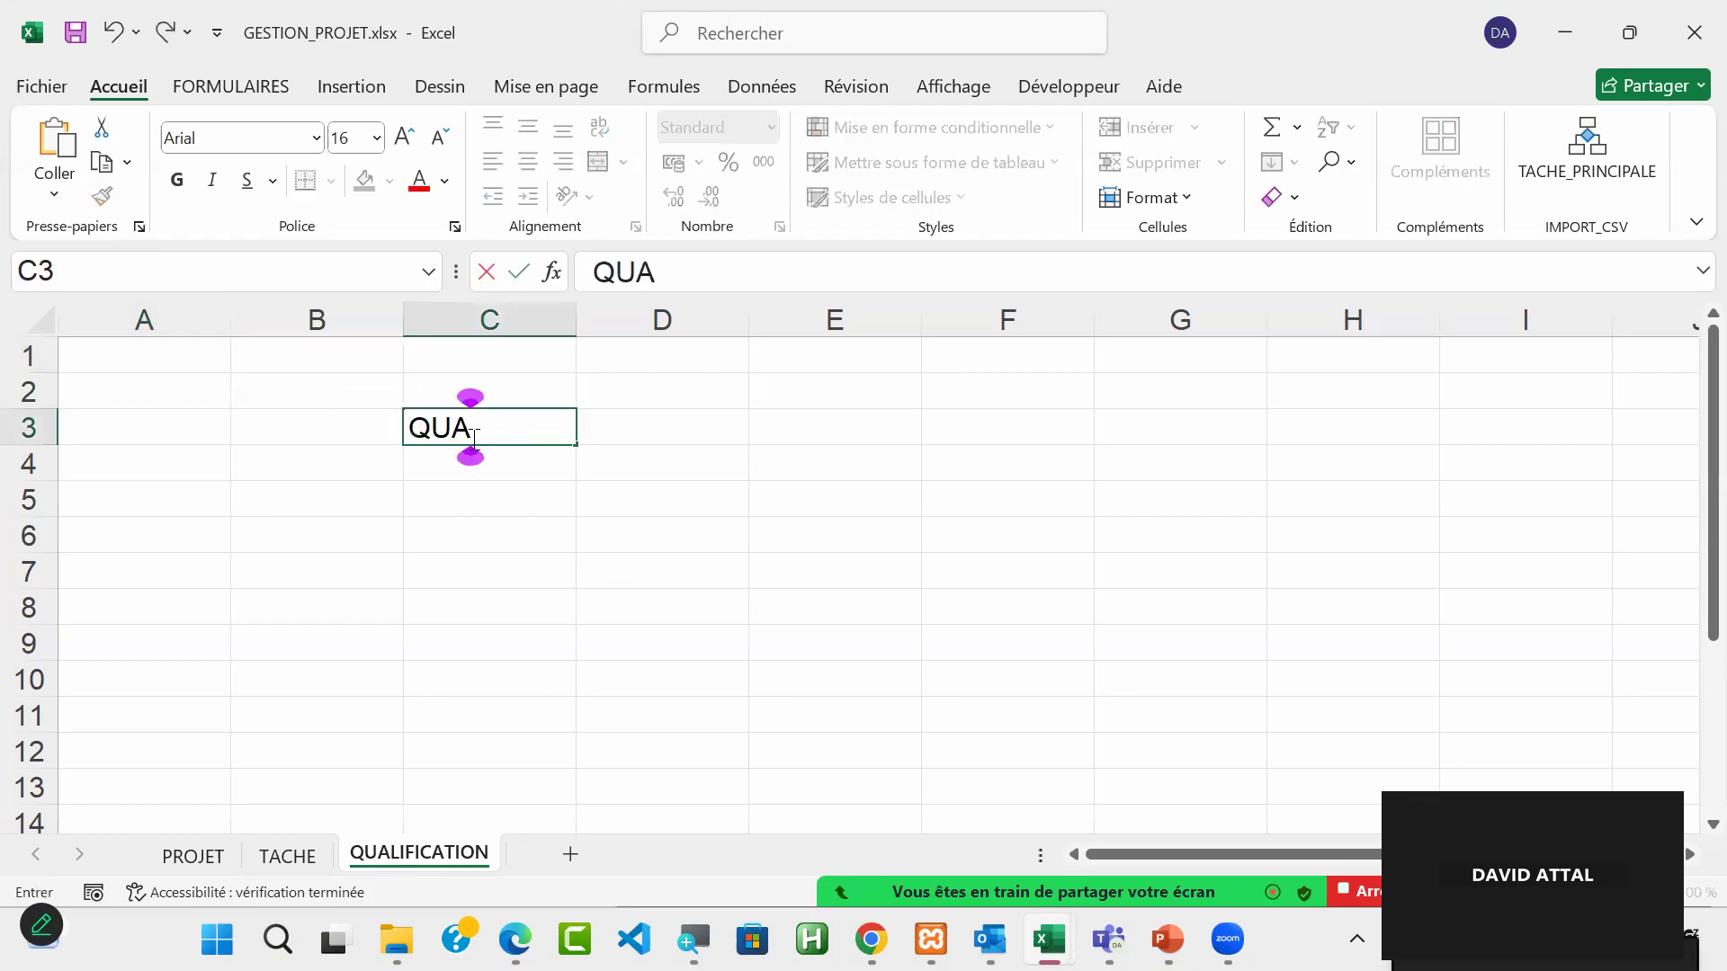
pyautogui.write('LIFICATION')
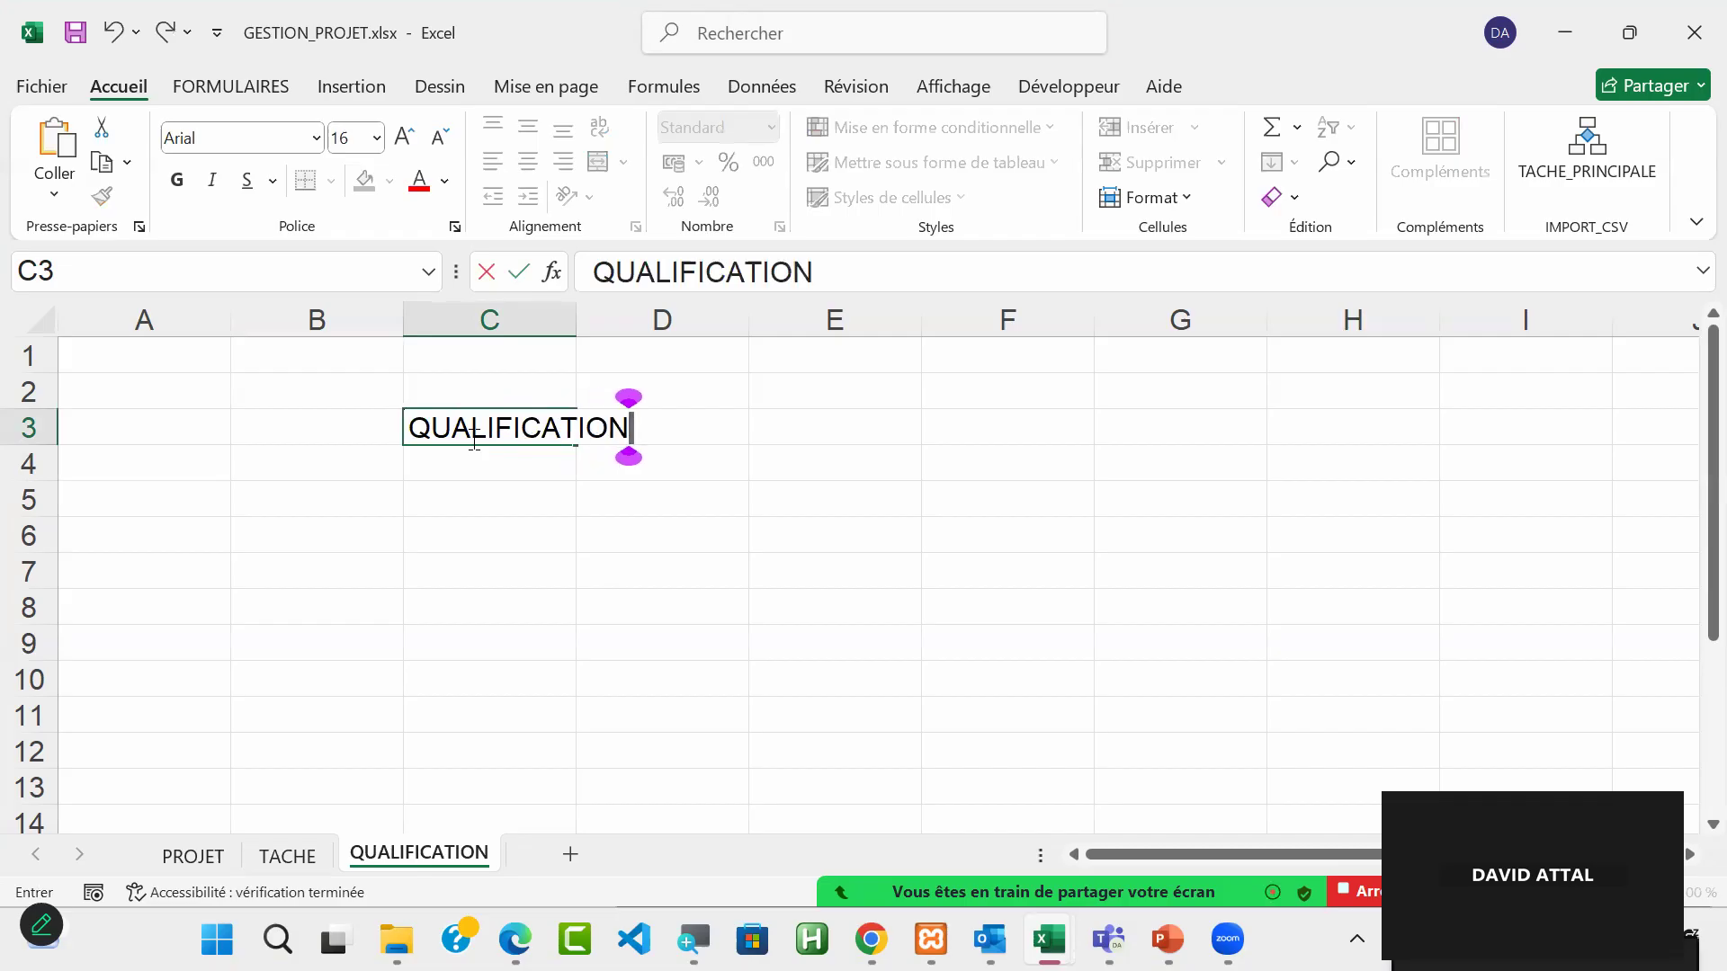
pyautogui.press('Return')
# Step: Format heading cell C3 on the QUALIFICATION sheet as a table with headers, using the light style with a blue header row
pyautogui.click(536, 426)
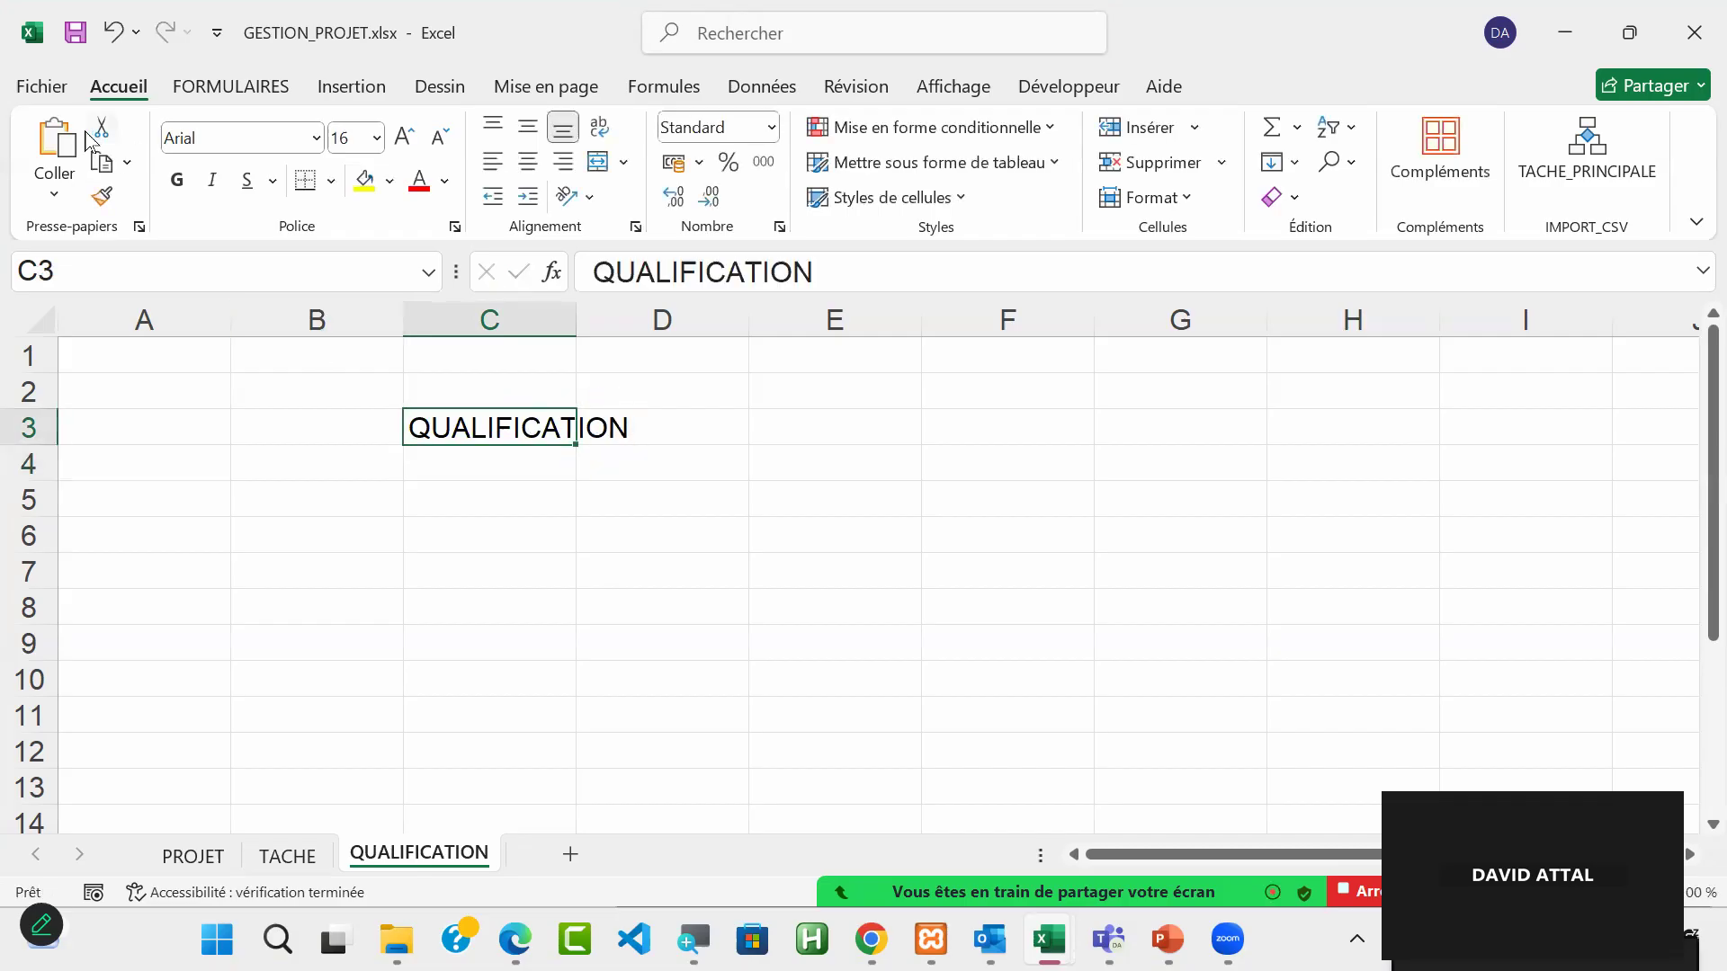
pyautogui.click(952, 165)
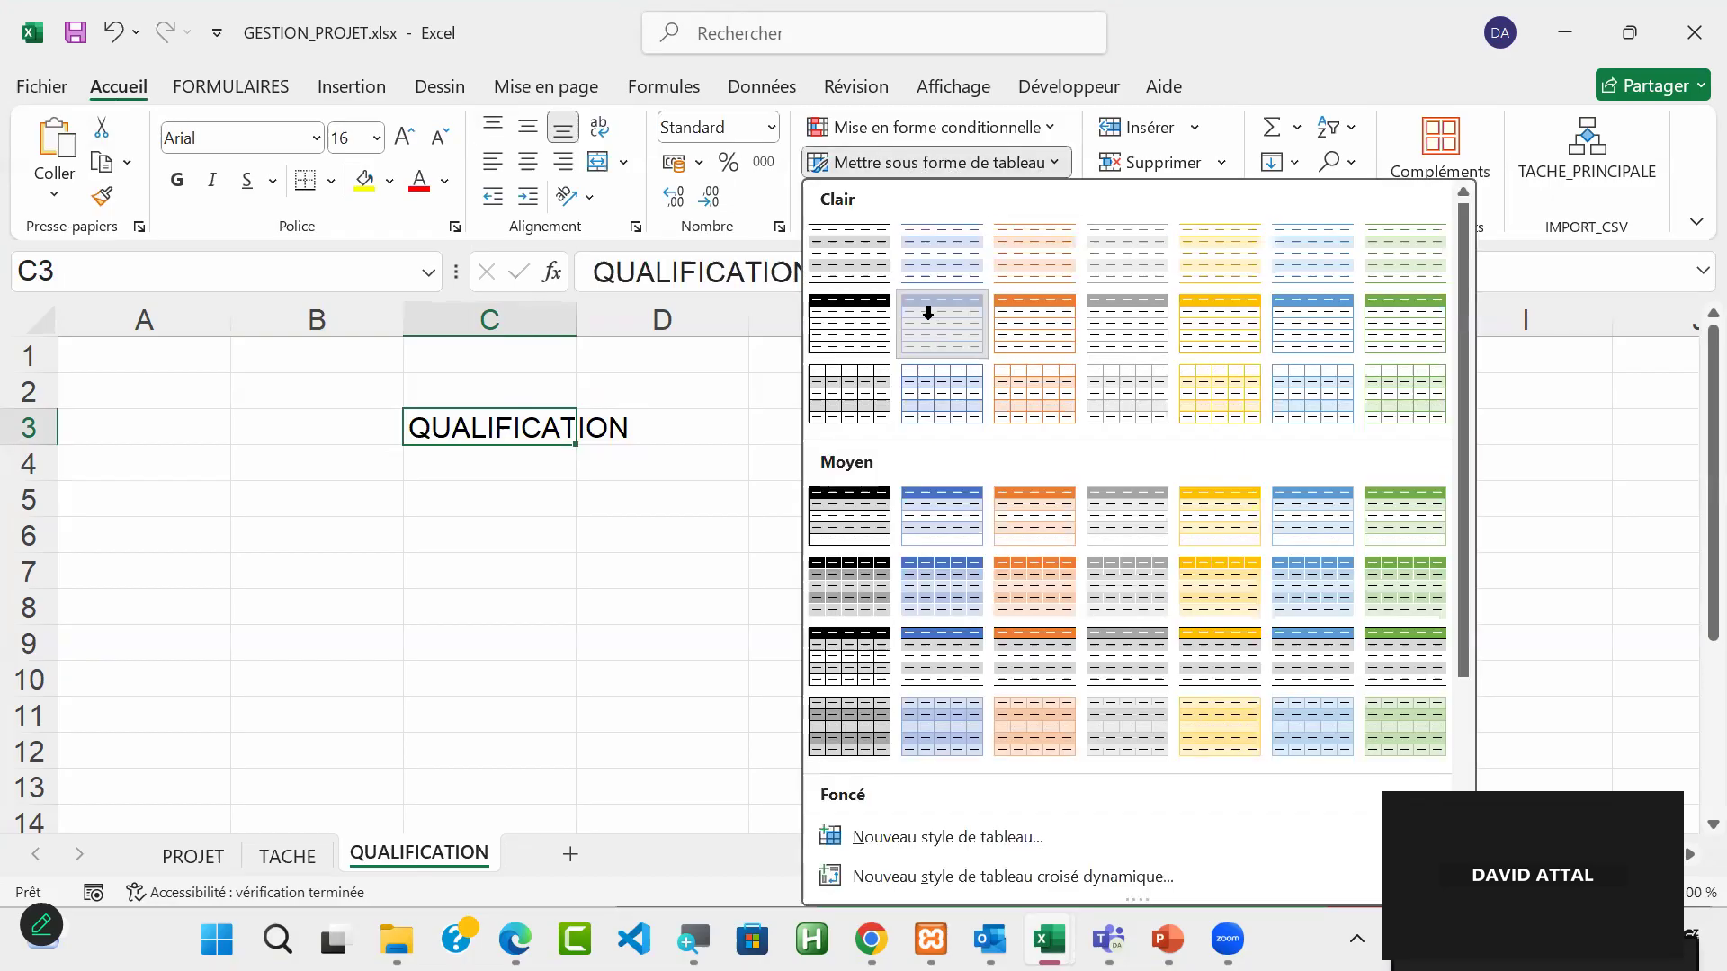
pyautogui.click(931, 316)
pyautogui.click(913, 438)
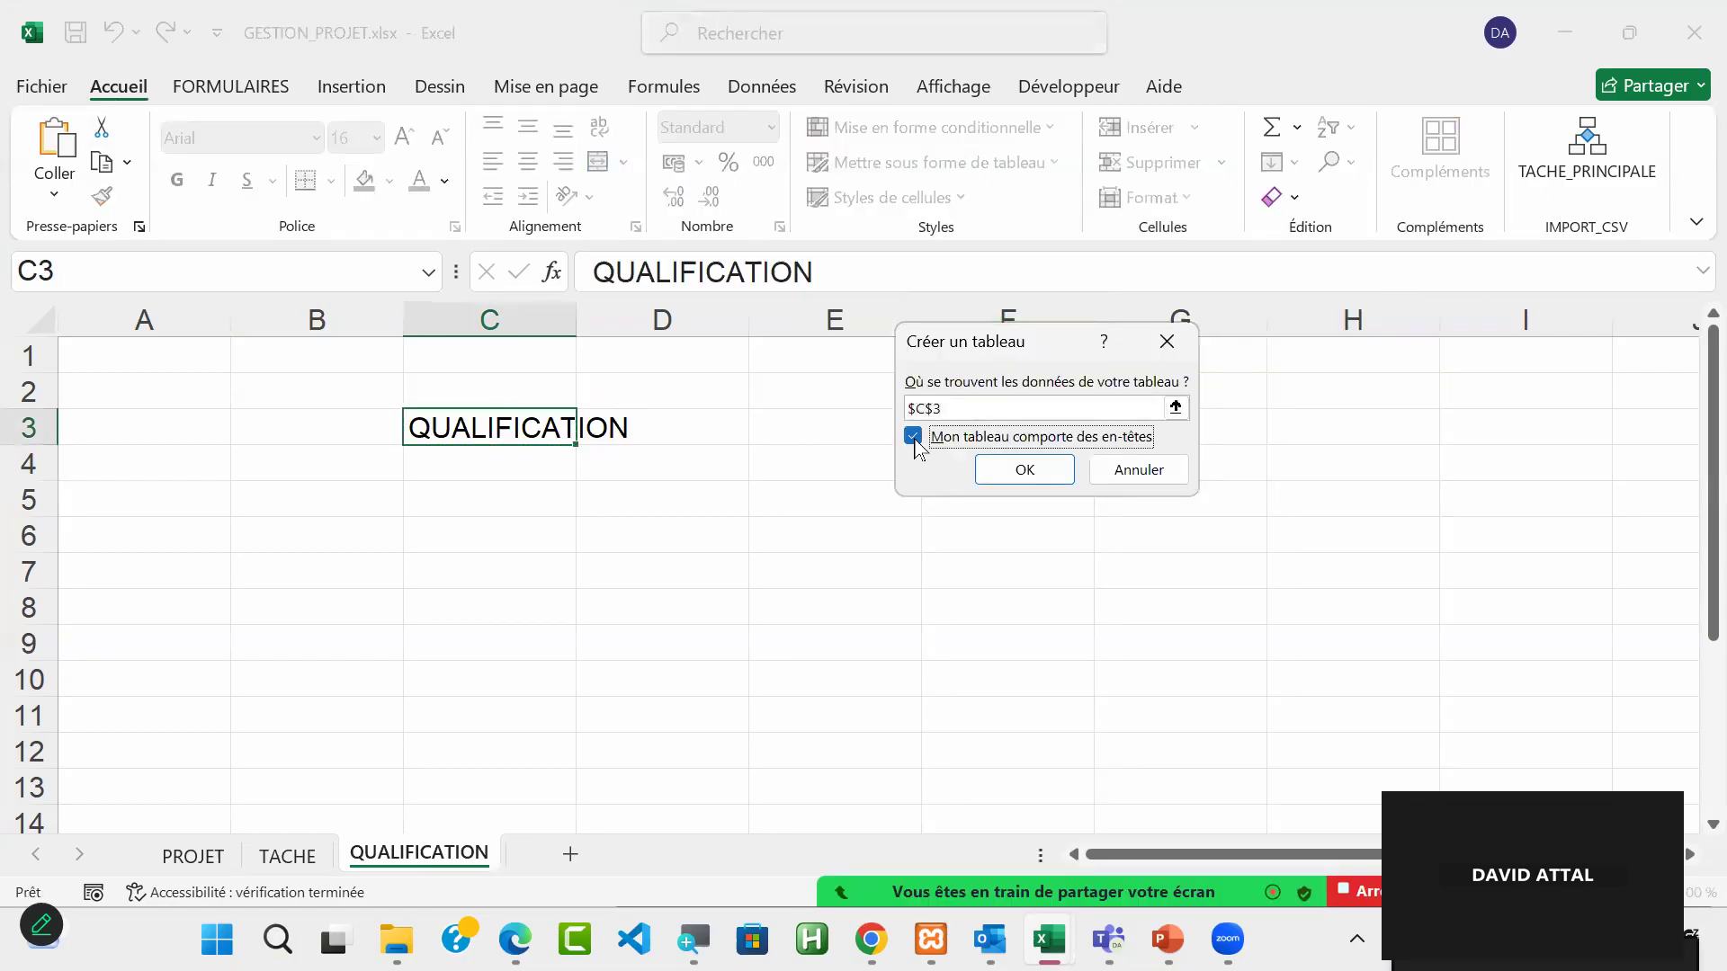
pyautogui.click(1009, 472)
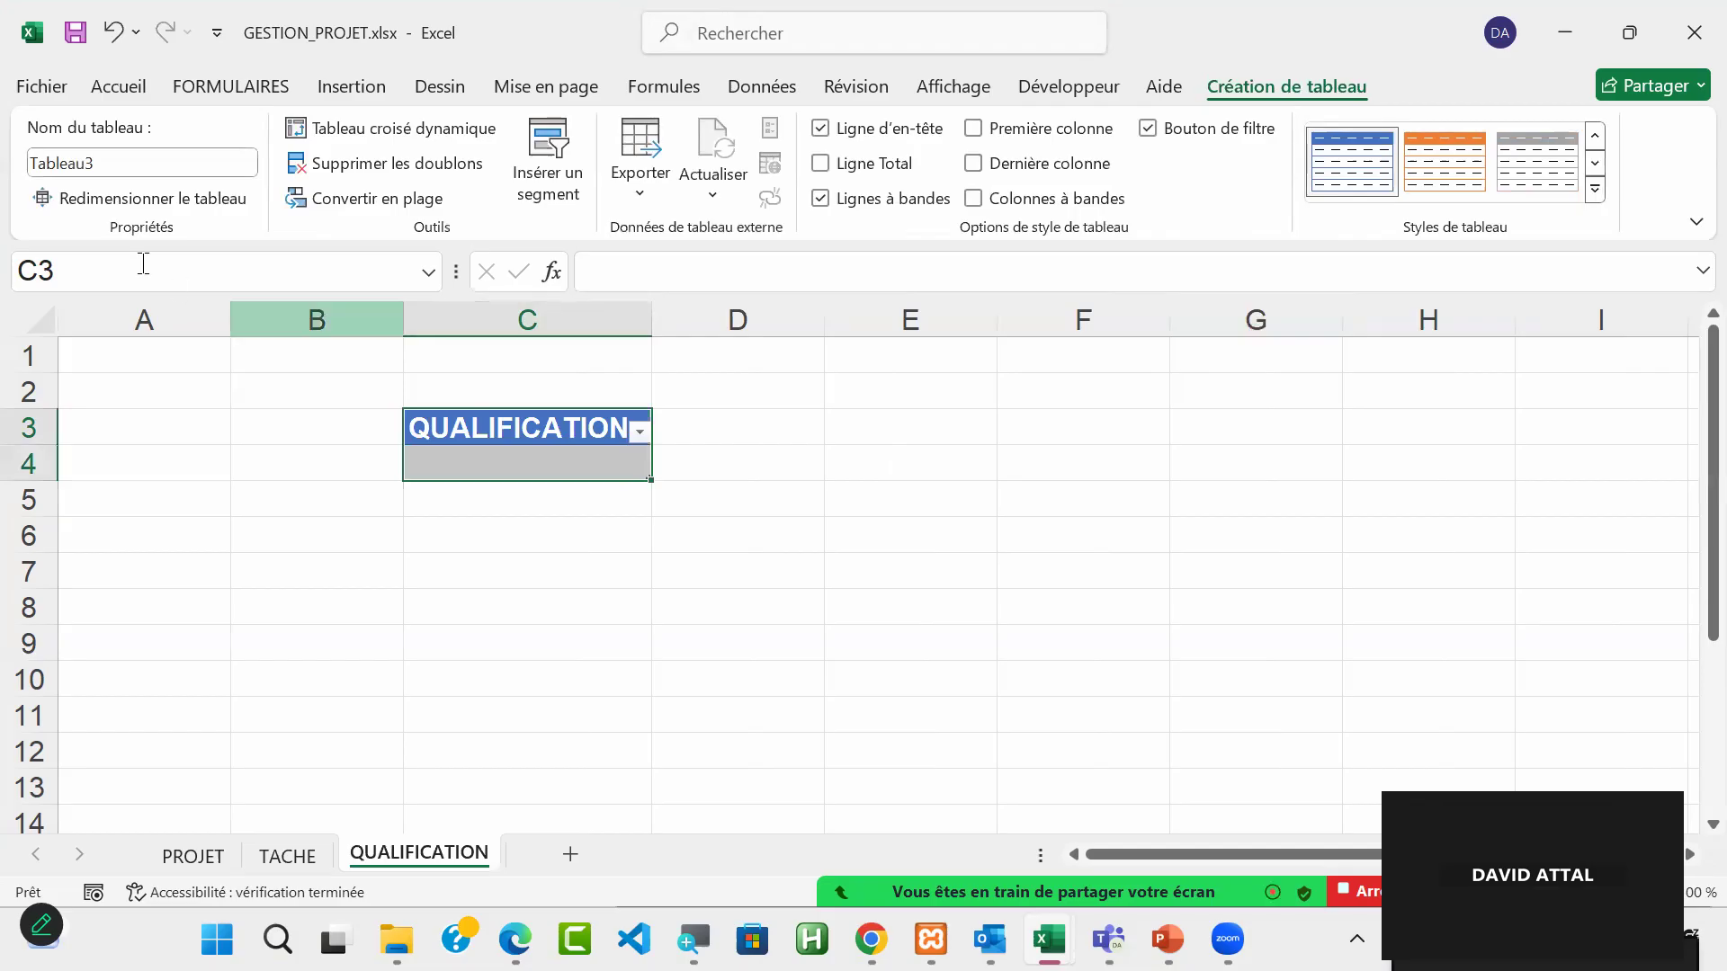
# Step: Name the new table on the QUALIFICATION sheet TAB_QUALIFICATION
pyautogui.click(116, 167)
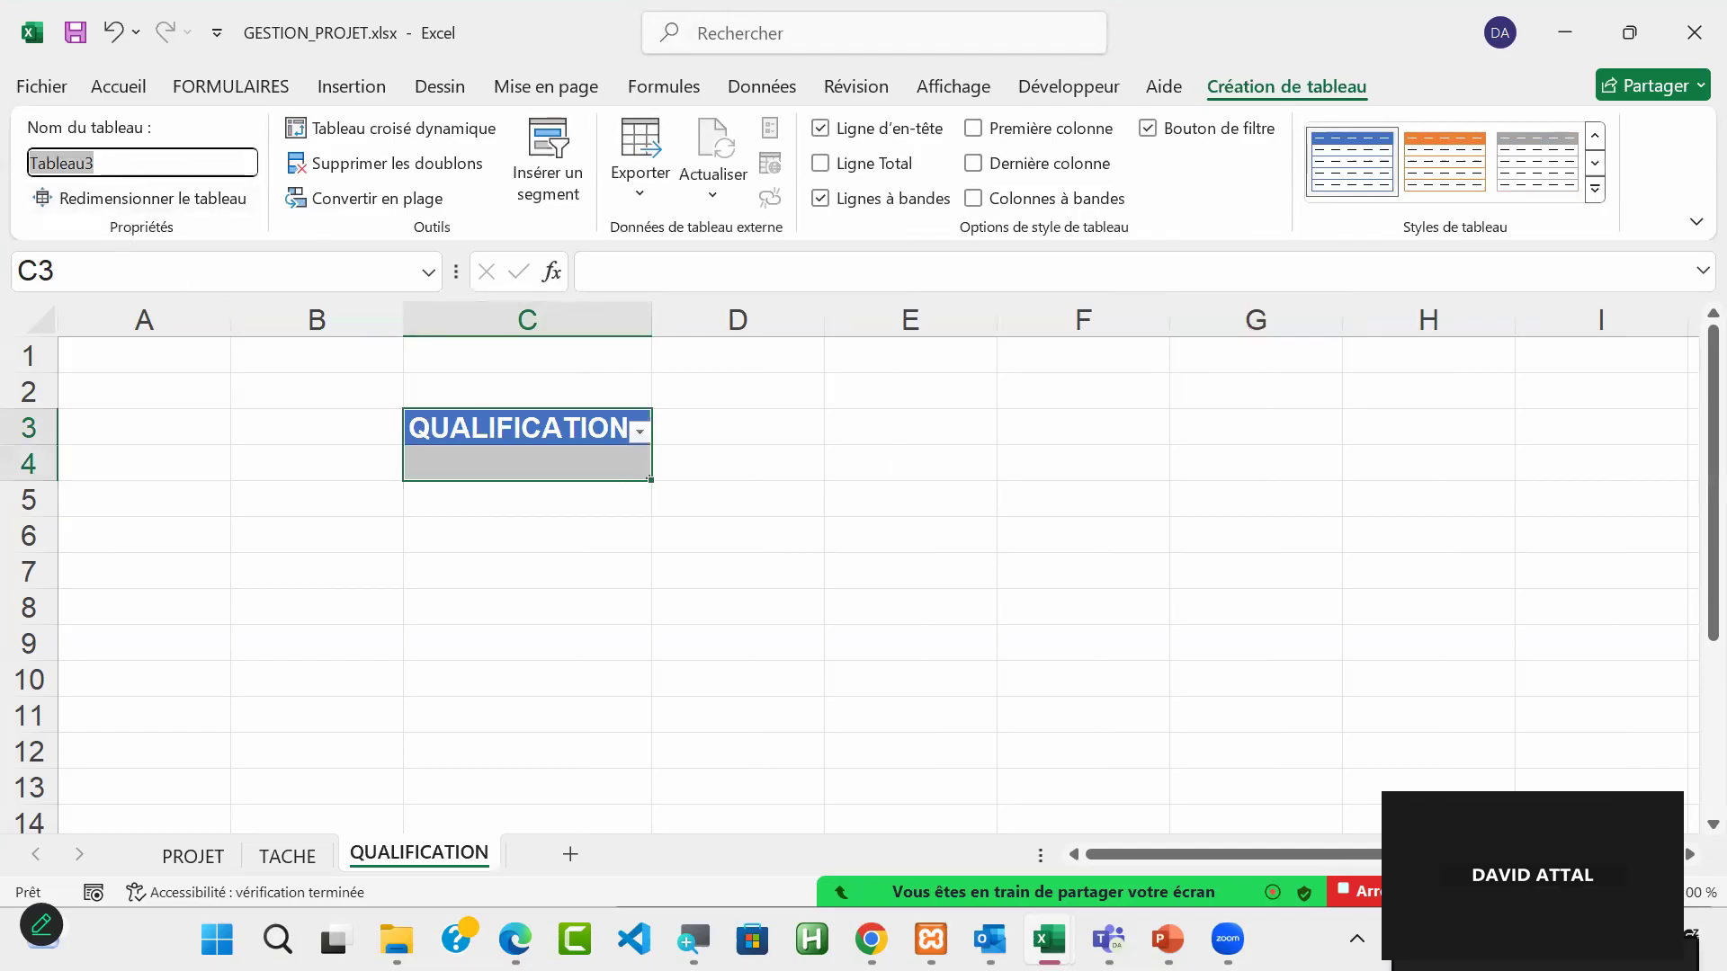
pyautogui.write('TAB_QUAL')
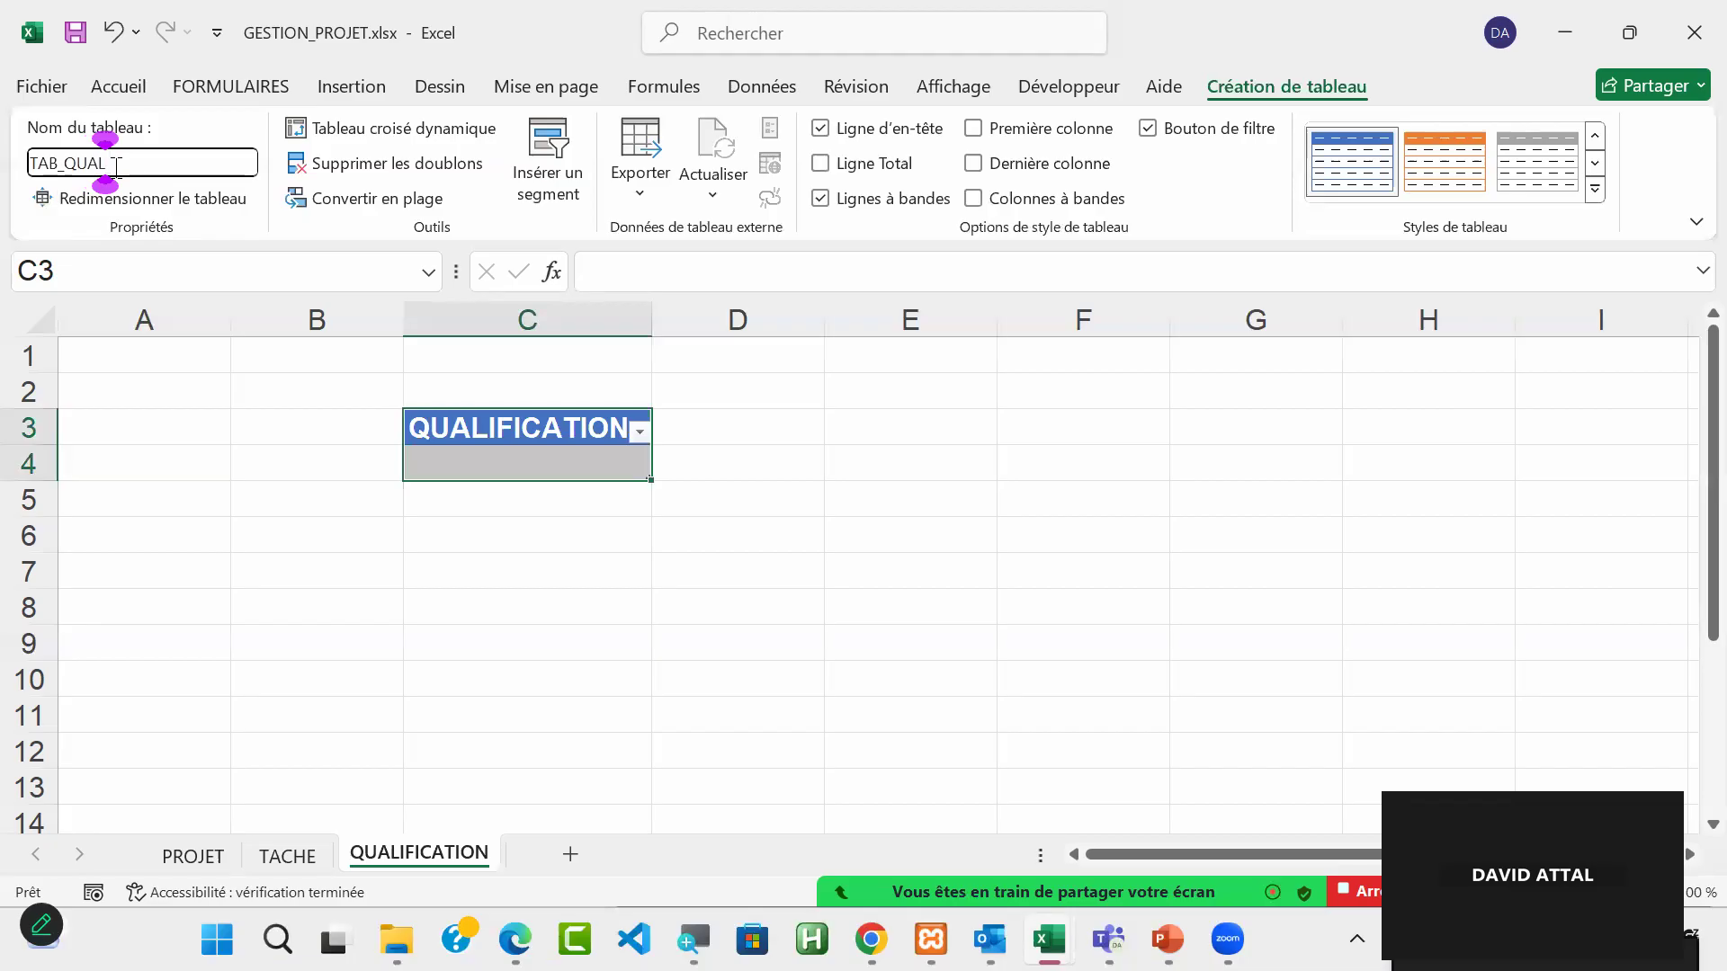
pyautogui.write('IFICATION')
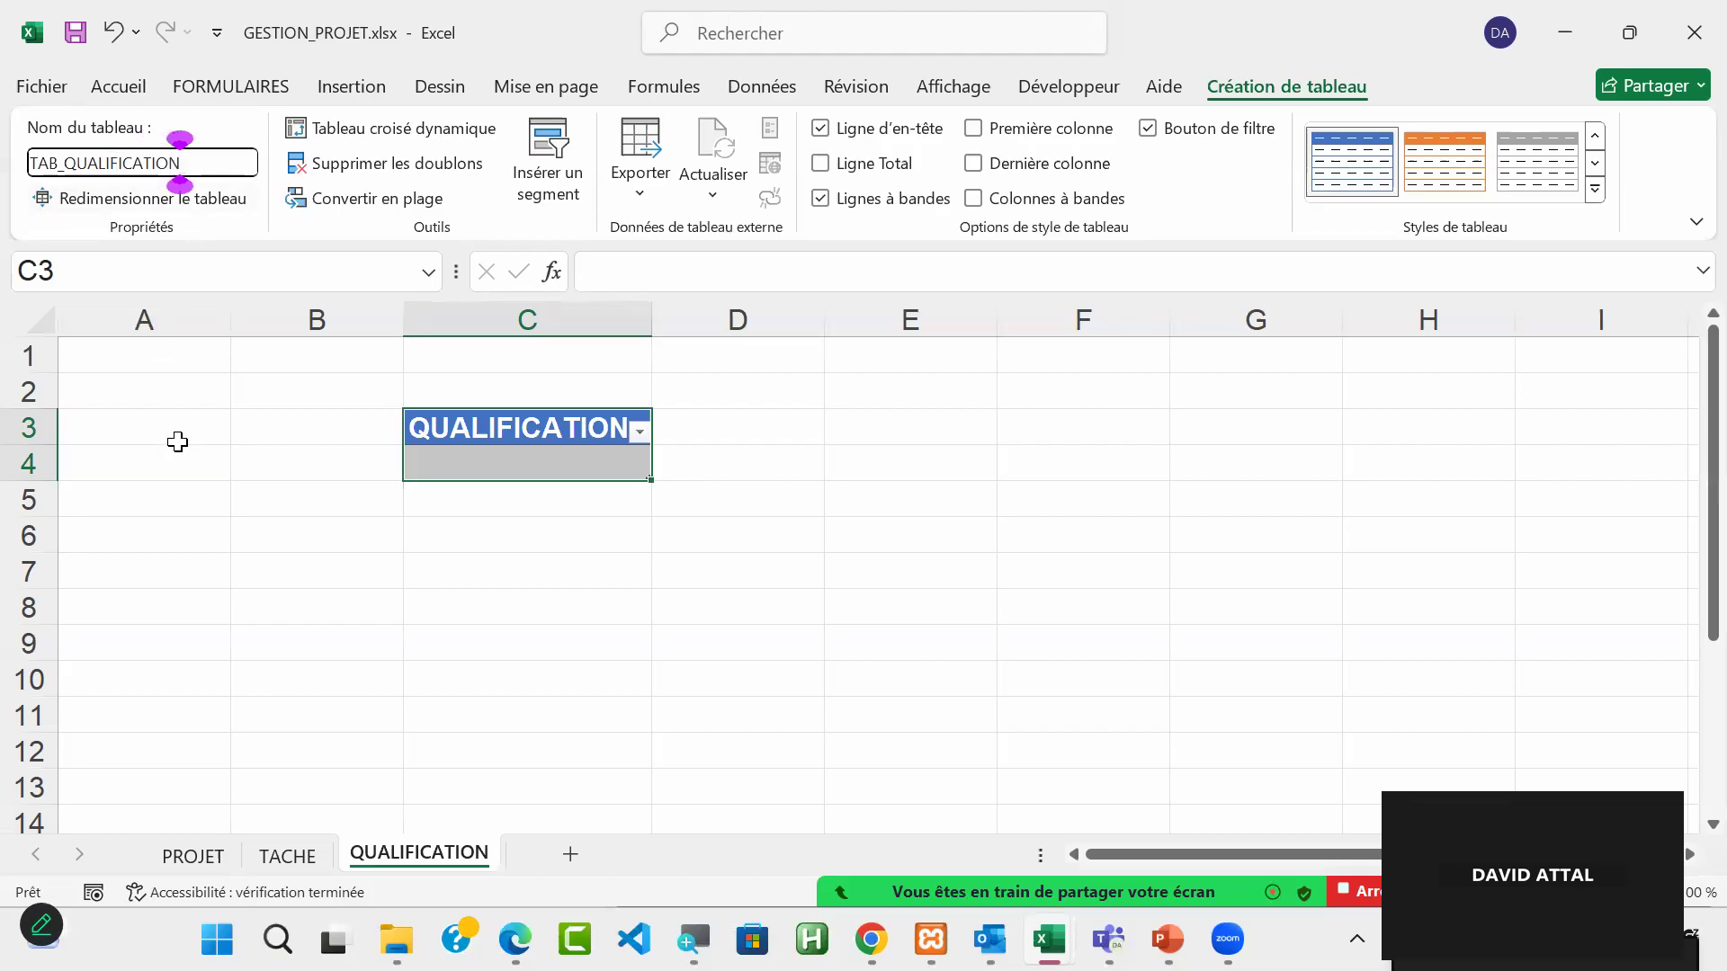
pyautogui.press('Return')
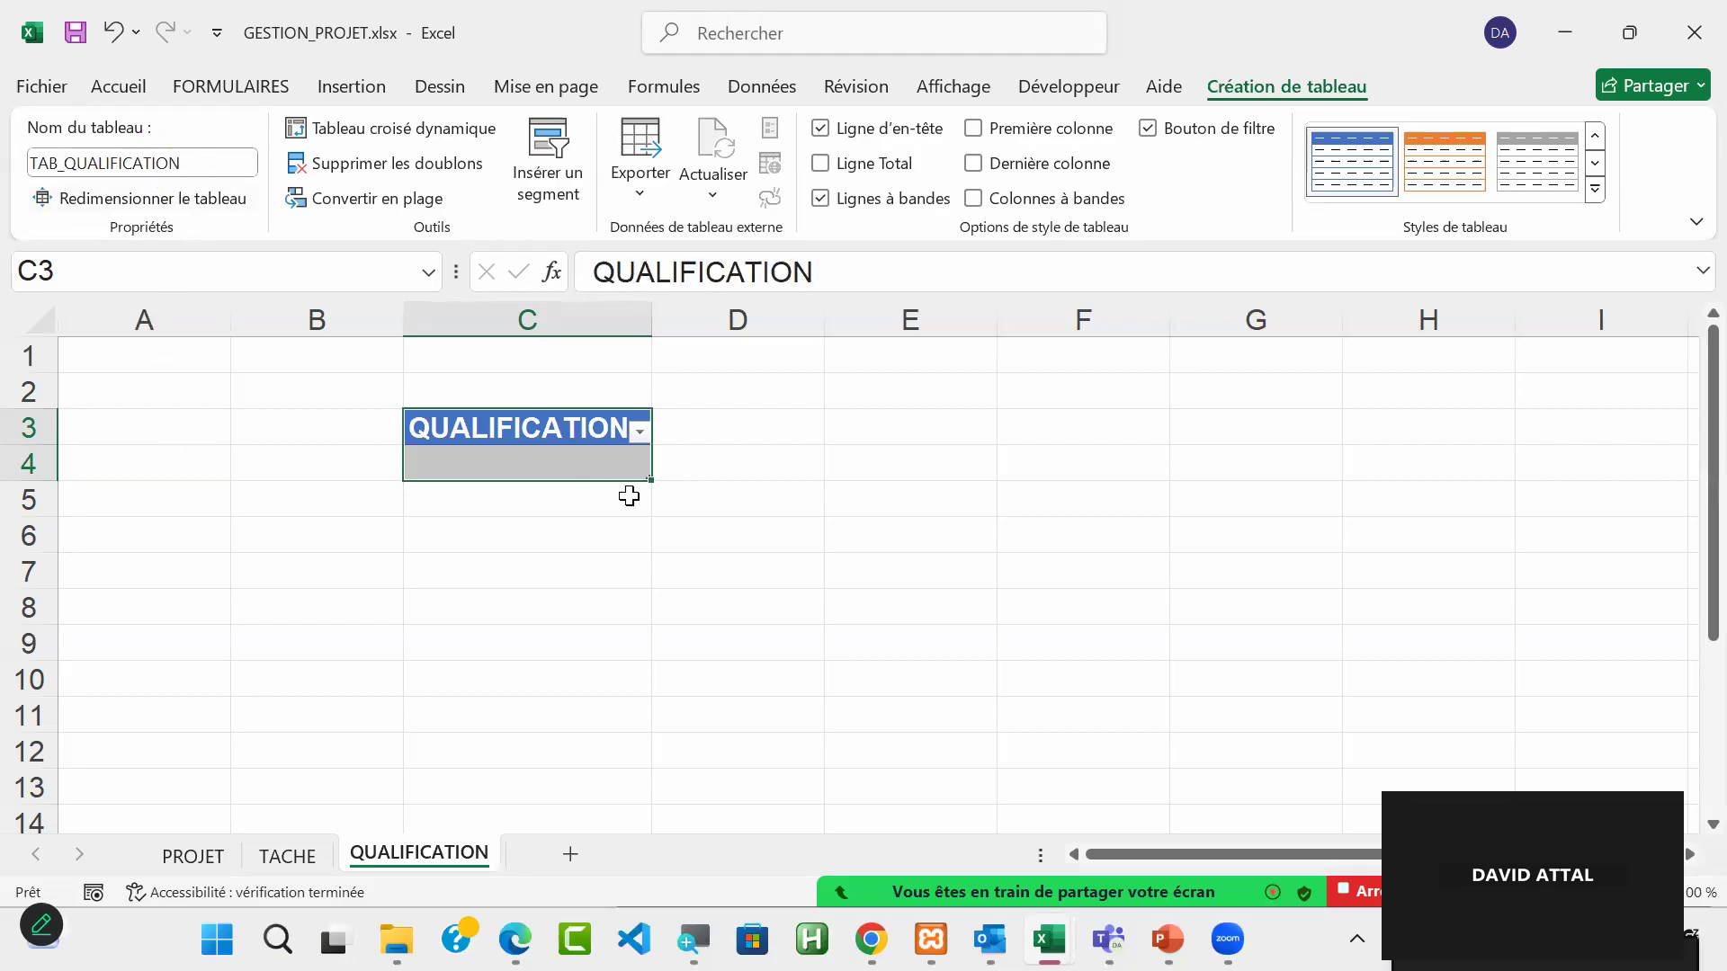
# Step: Define the name REF_QUALIFICATION for cell C4, the first data cell under the QUALIFICATION heading
pyautogui.click(546, 464)
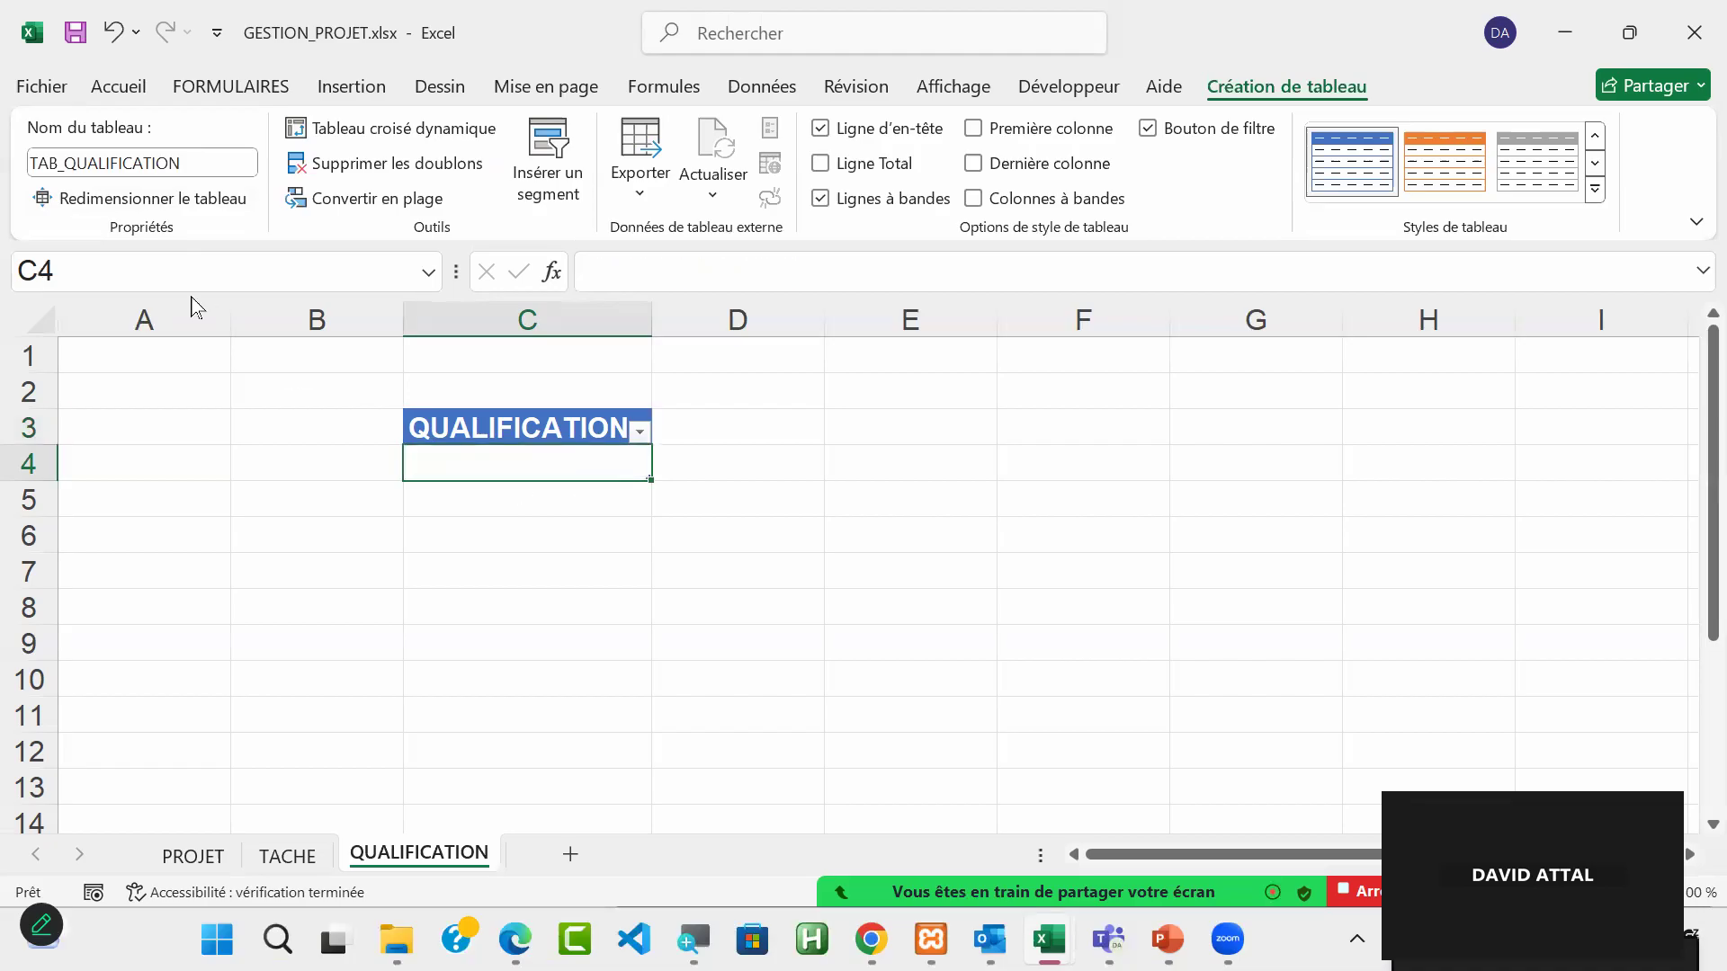
pyautogui.click(97, 284)
pyautogui.write('REF_QUAL')
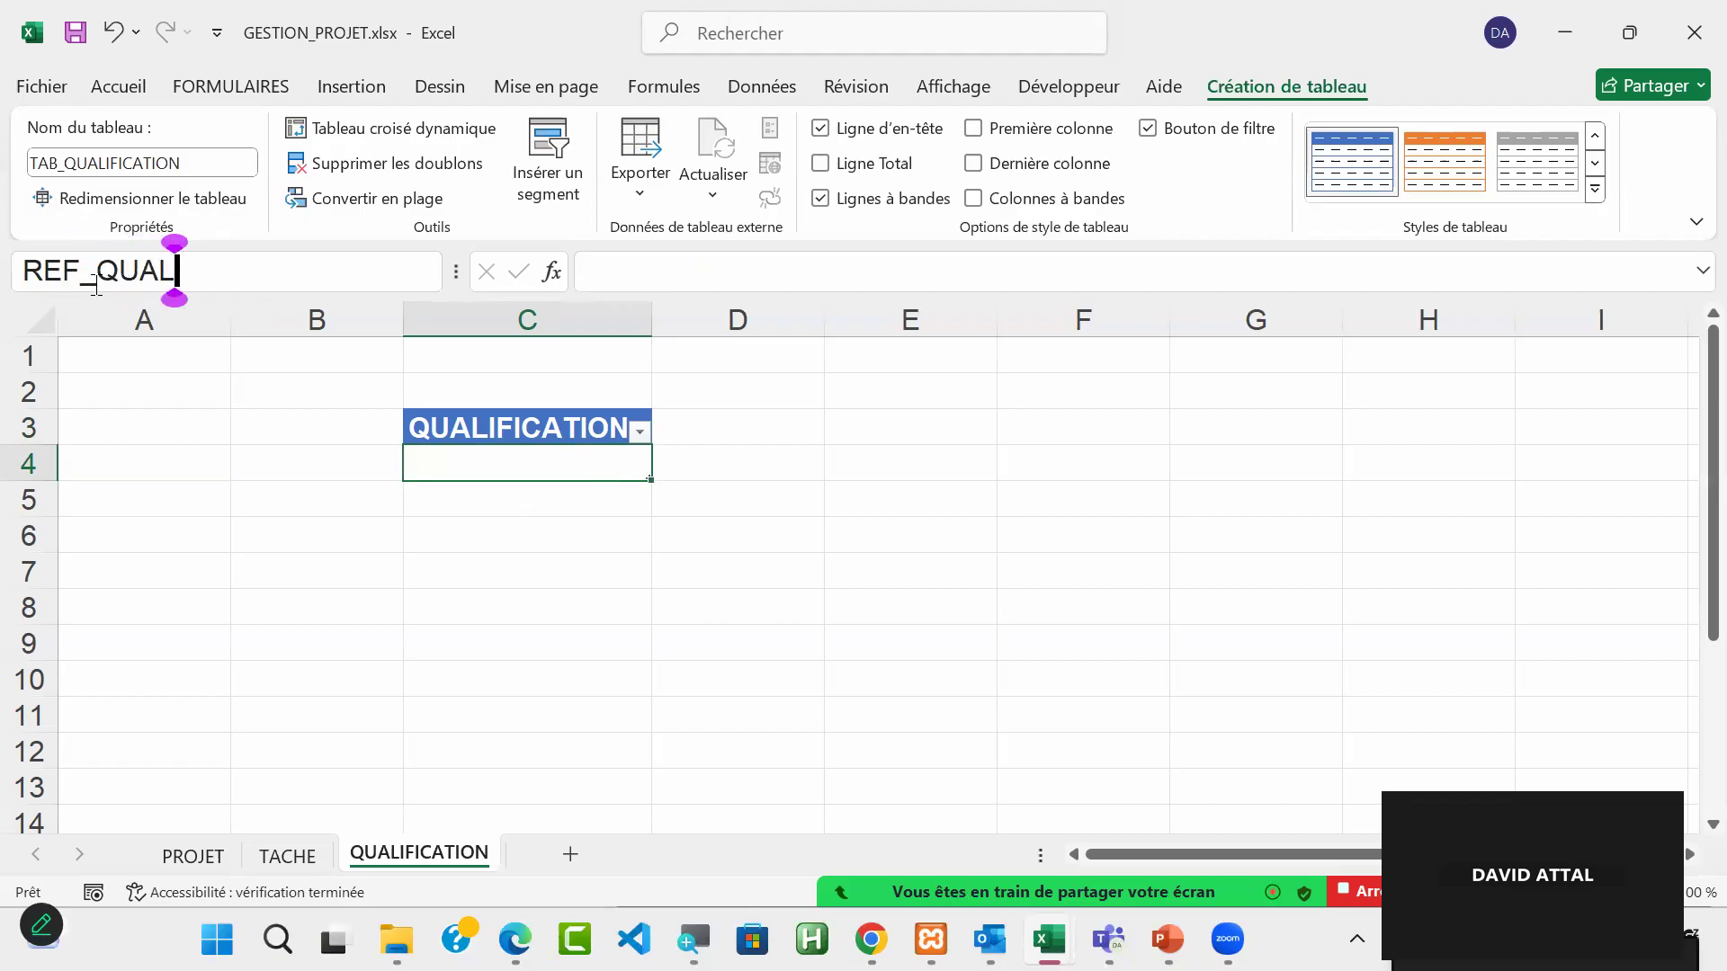
pyautogui.write('IFICATION')
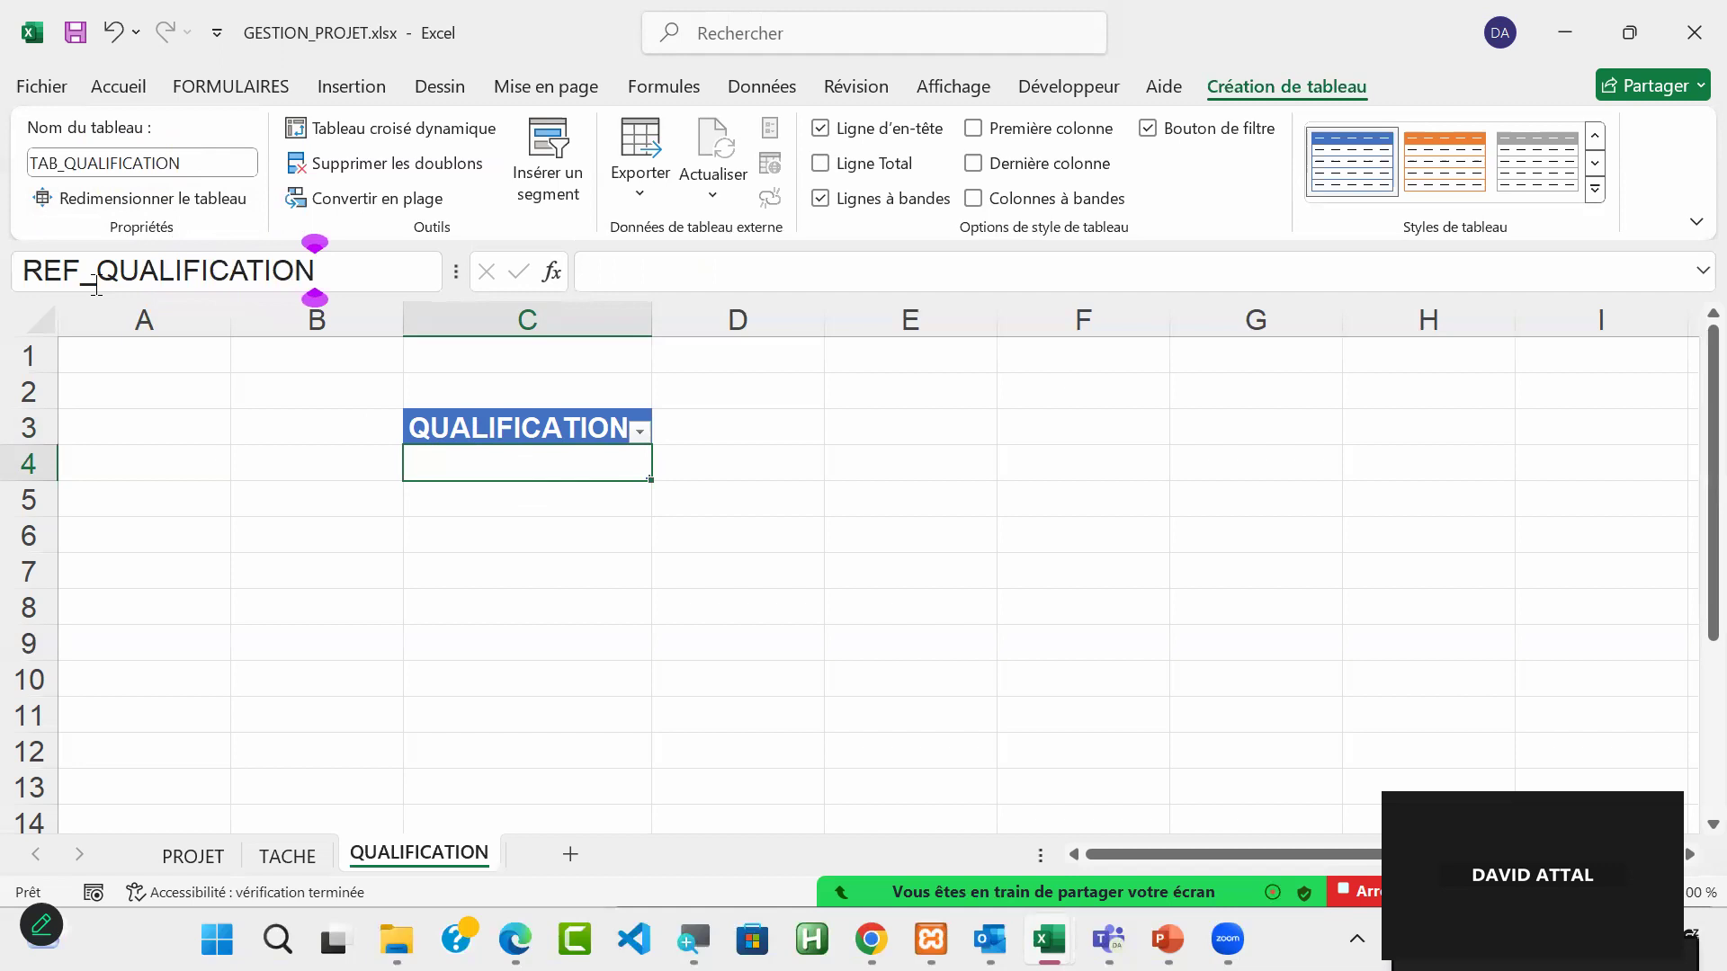
pyautogui.press('Return')
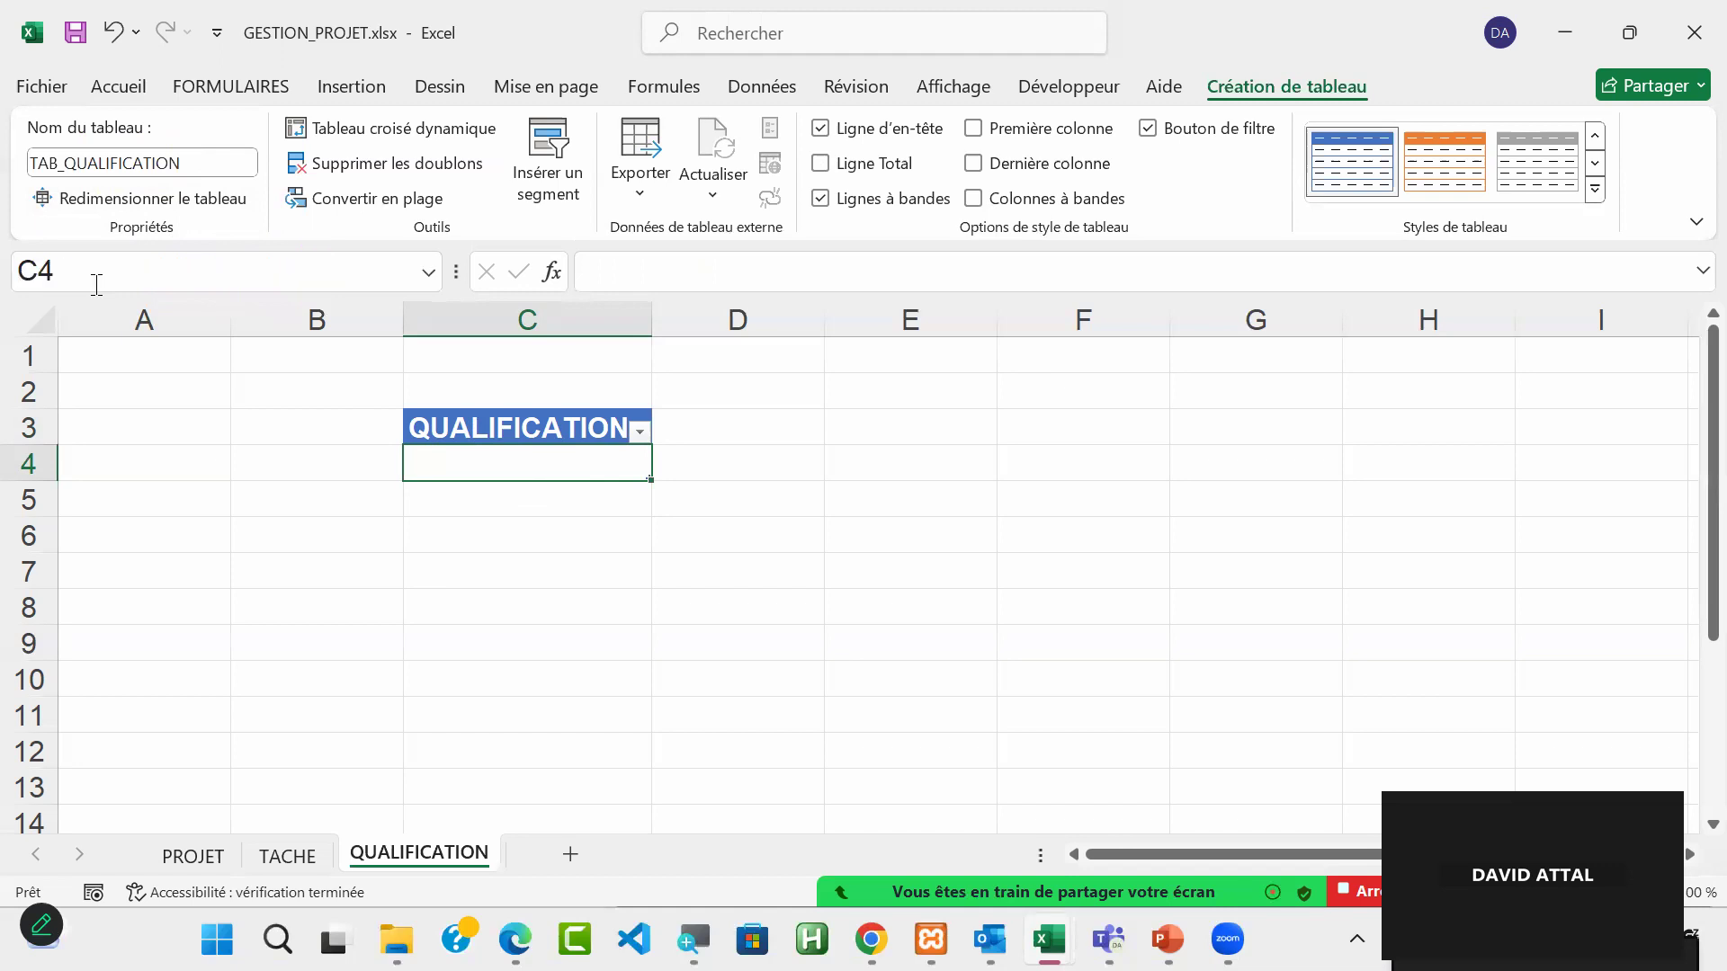
# Step: Check the workbook's defined names from an empty cell and go to REF_QUALIFICATION
pyautogui.click(1301, 681)
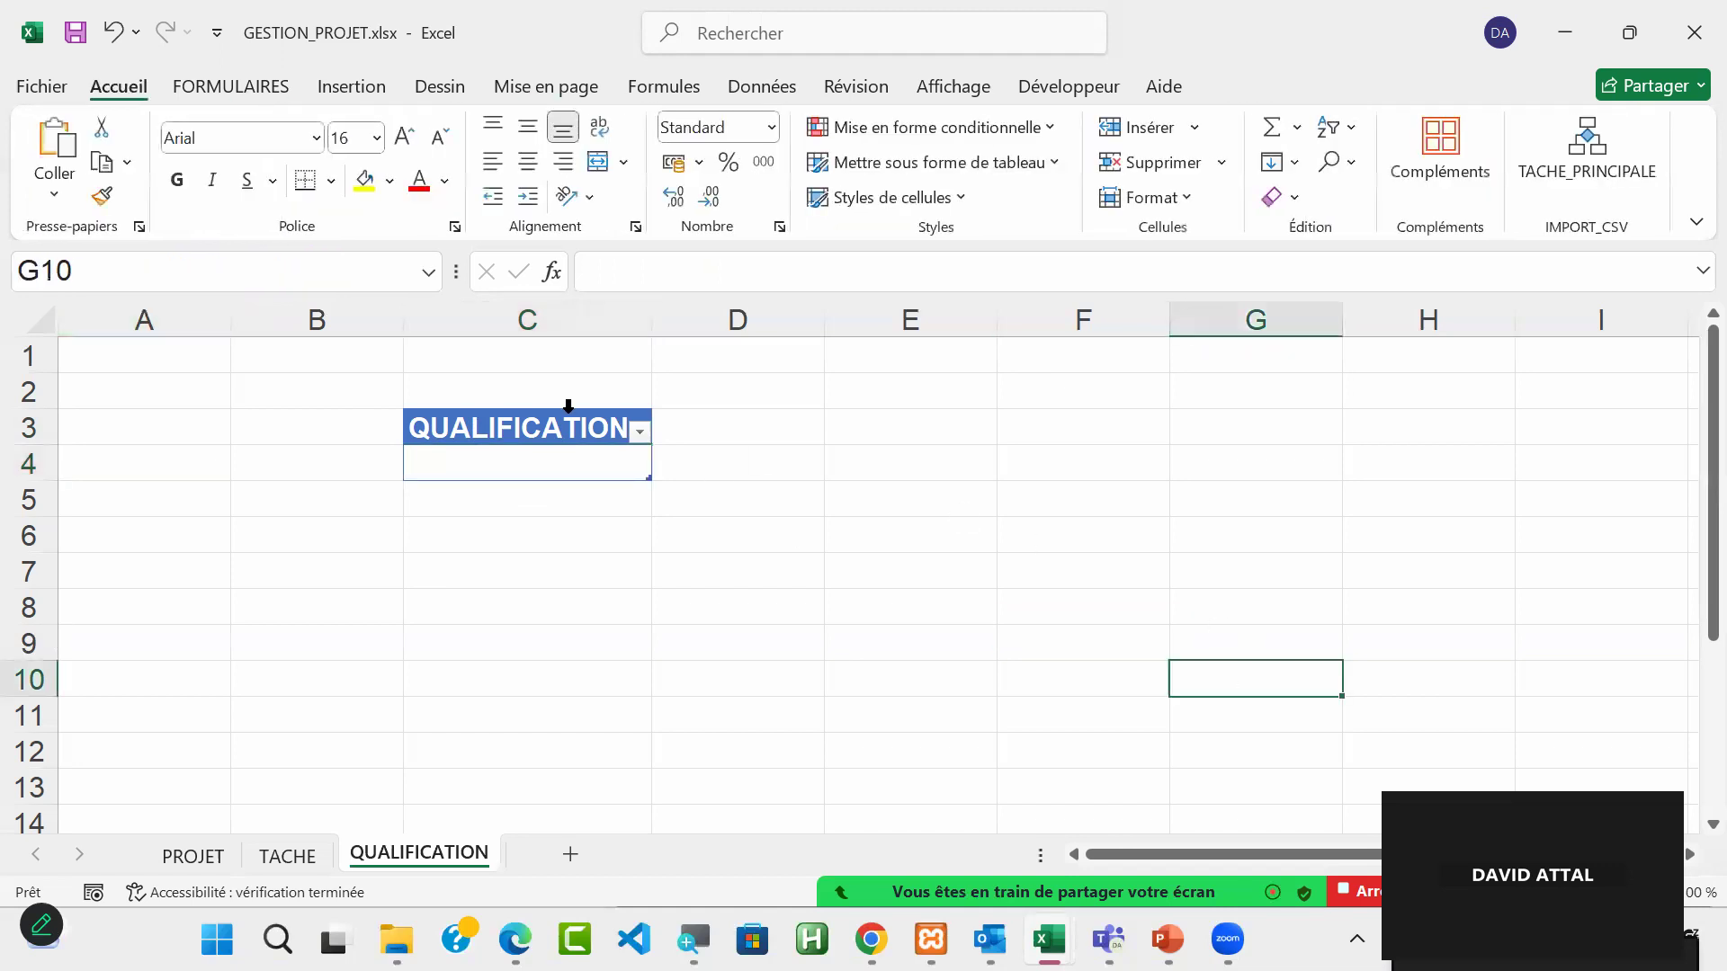
pyautogui.click(427, 276)
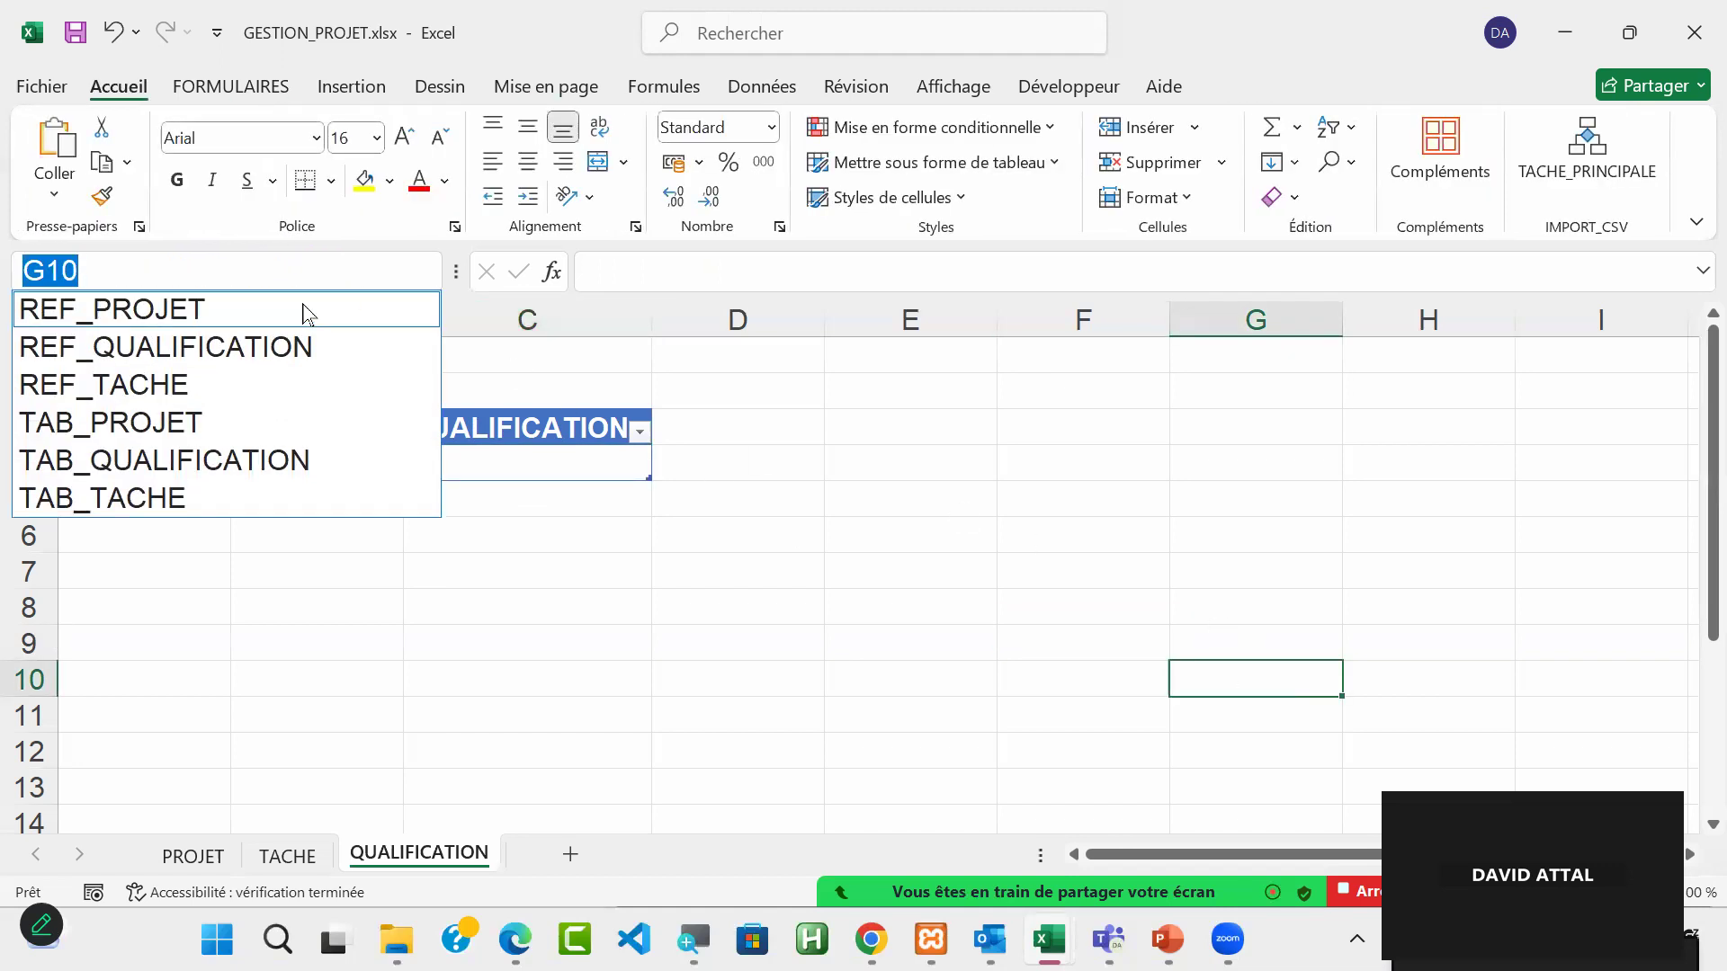
pyautogui.click(283, 349)
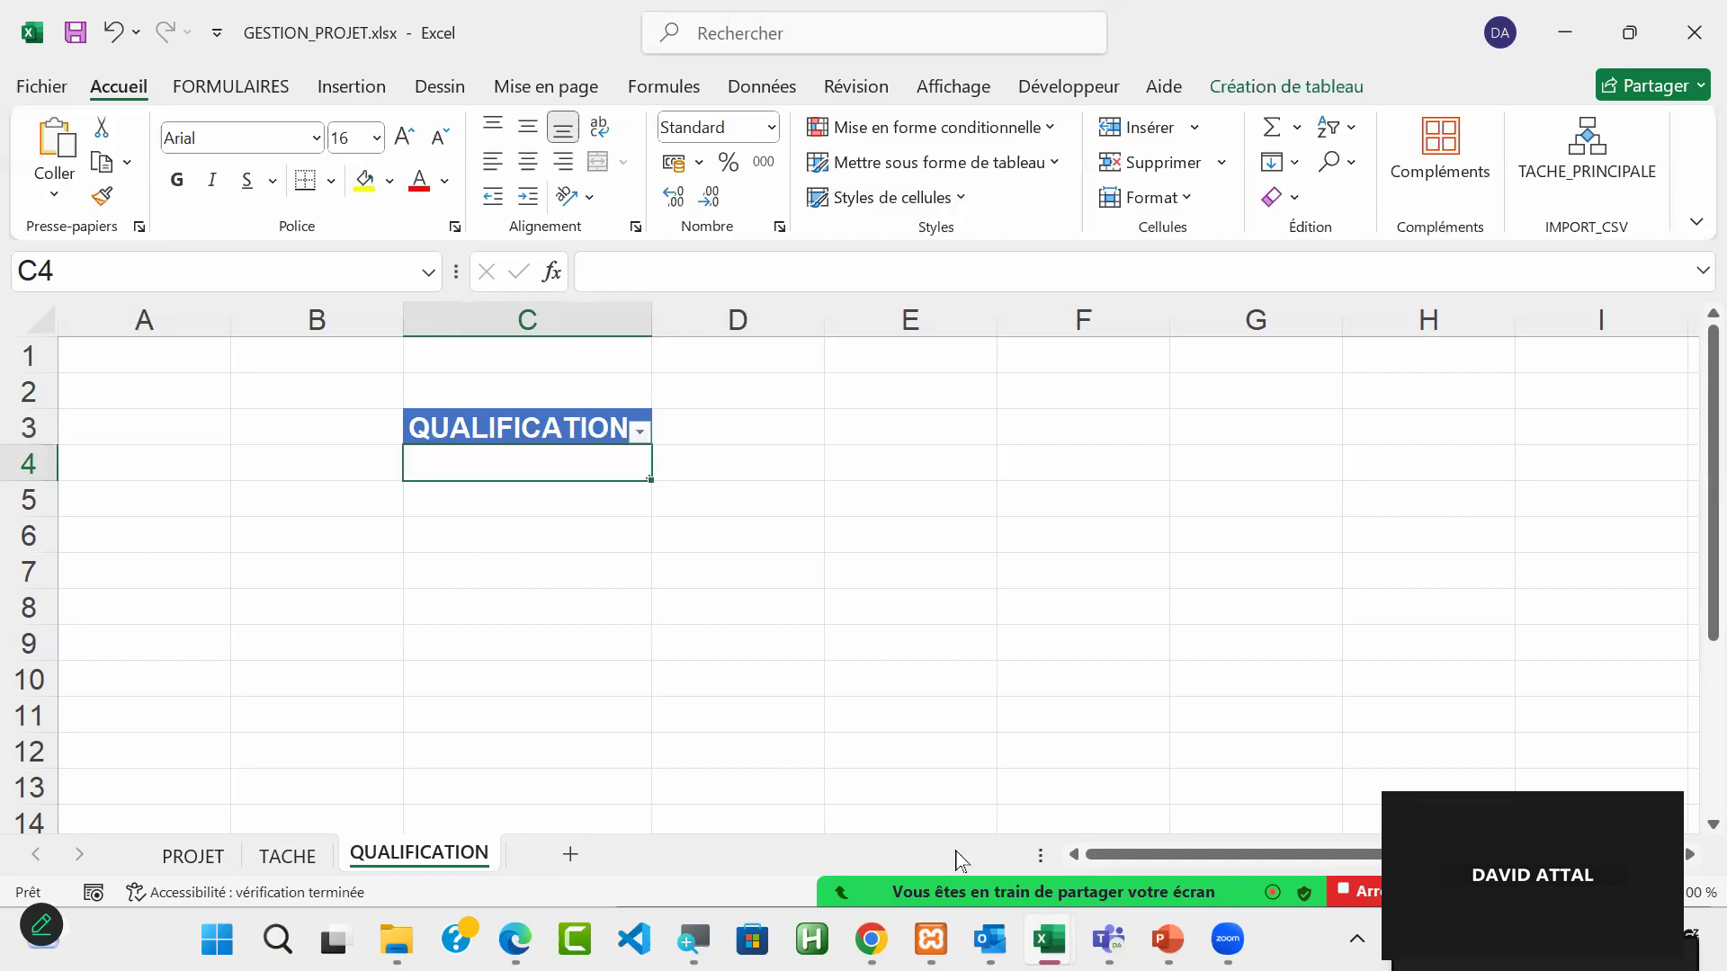
pyautogui.moveTo(1340, 868)
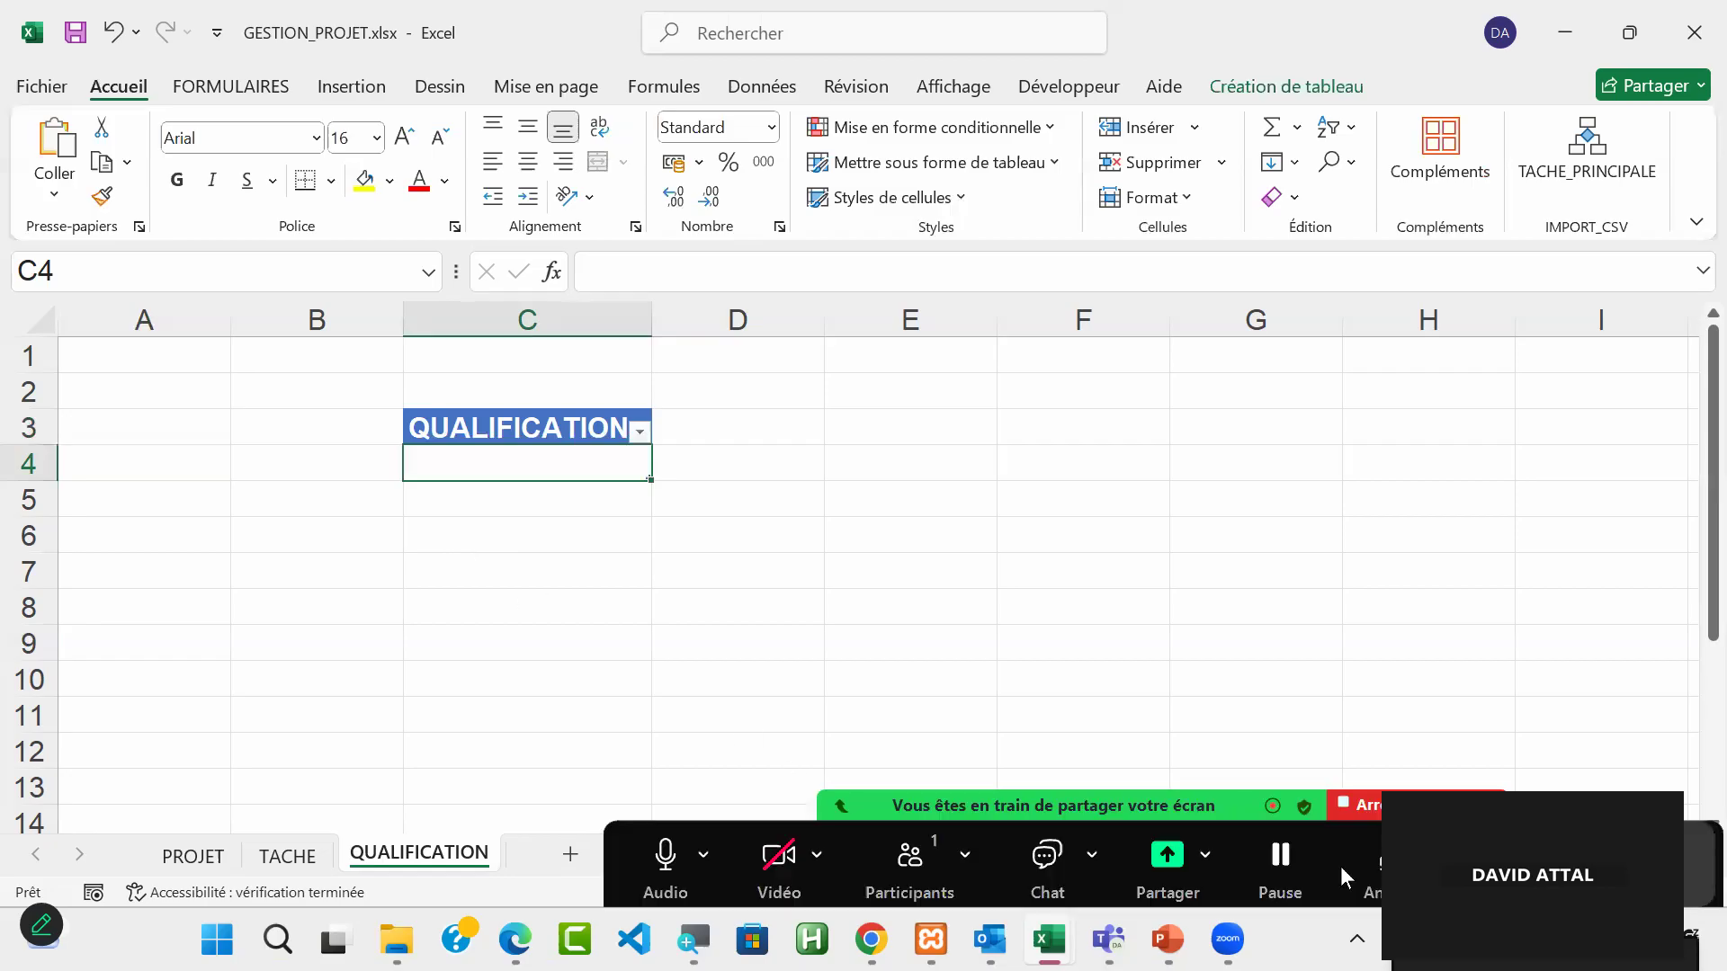
pyautogui.click(1659, 863)
pyautogui.hotkey('alt', 'p')
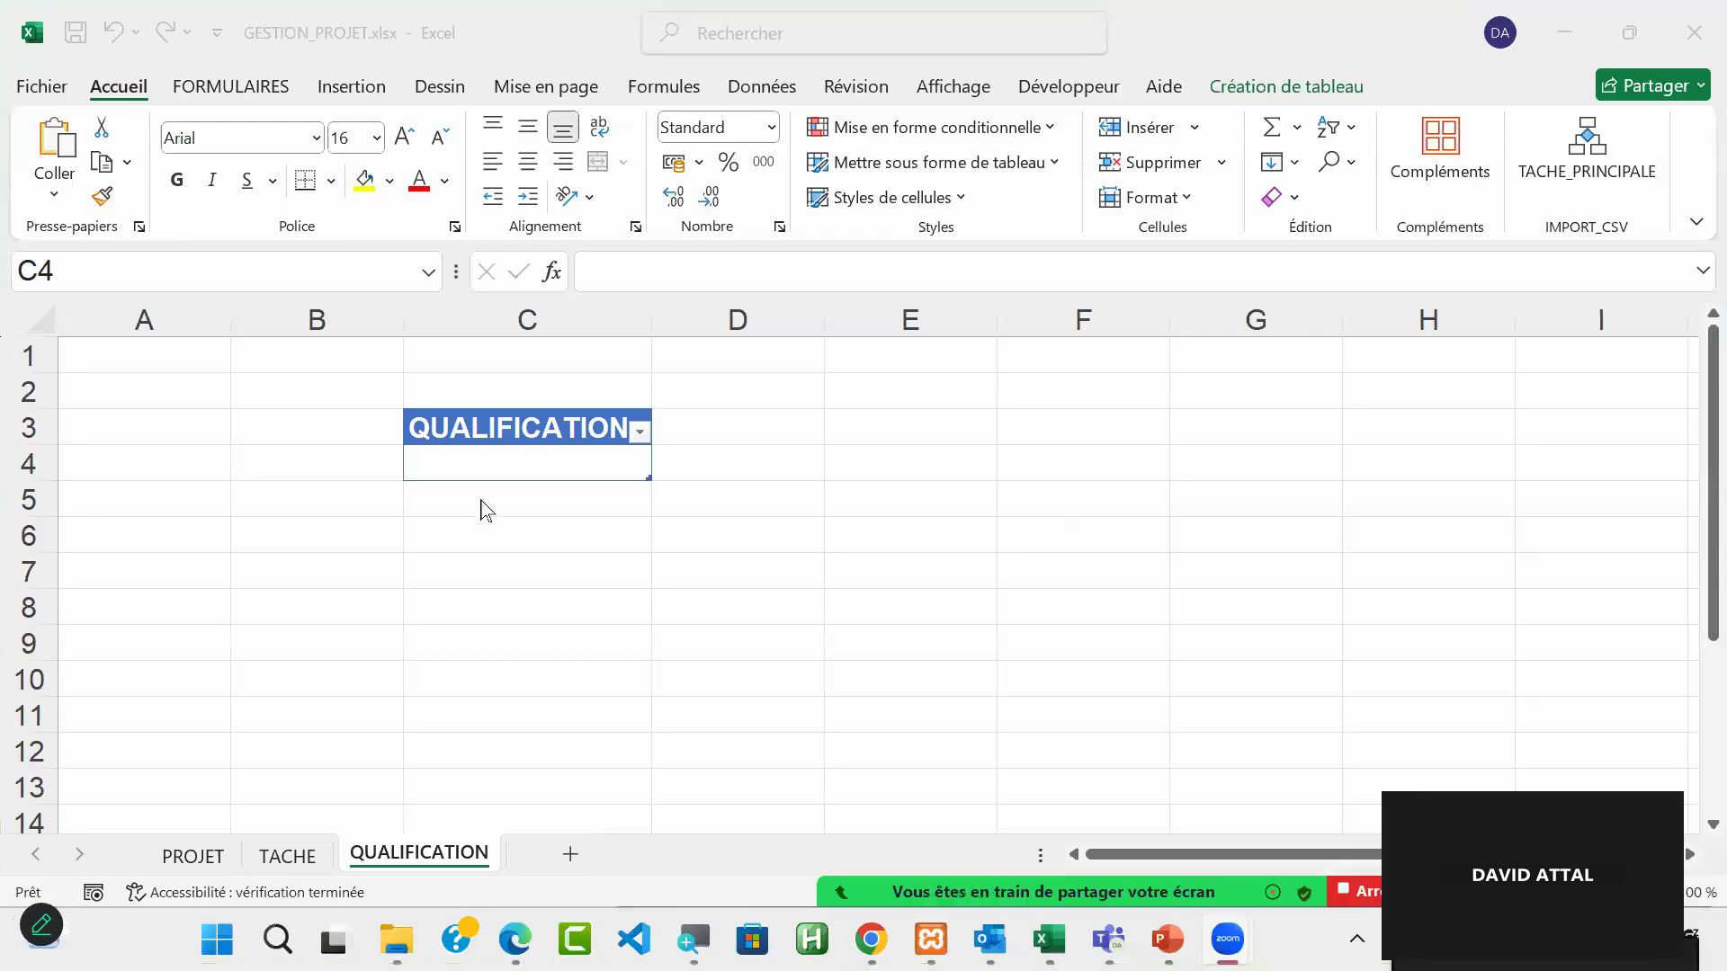
# Step: Add a TJM column to the table on the QUALIFICATION sheet by entering the heading in cell D3
pyautogui.click(548, 457)
pyautogui.click(732, 428)
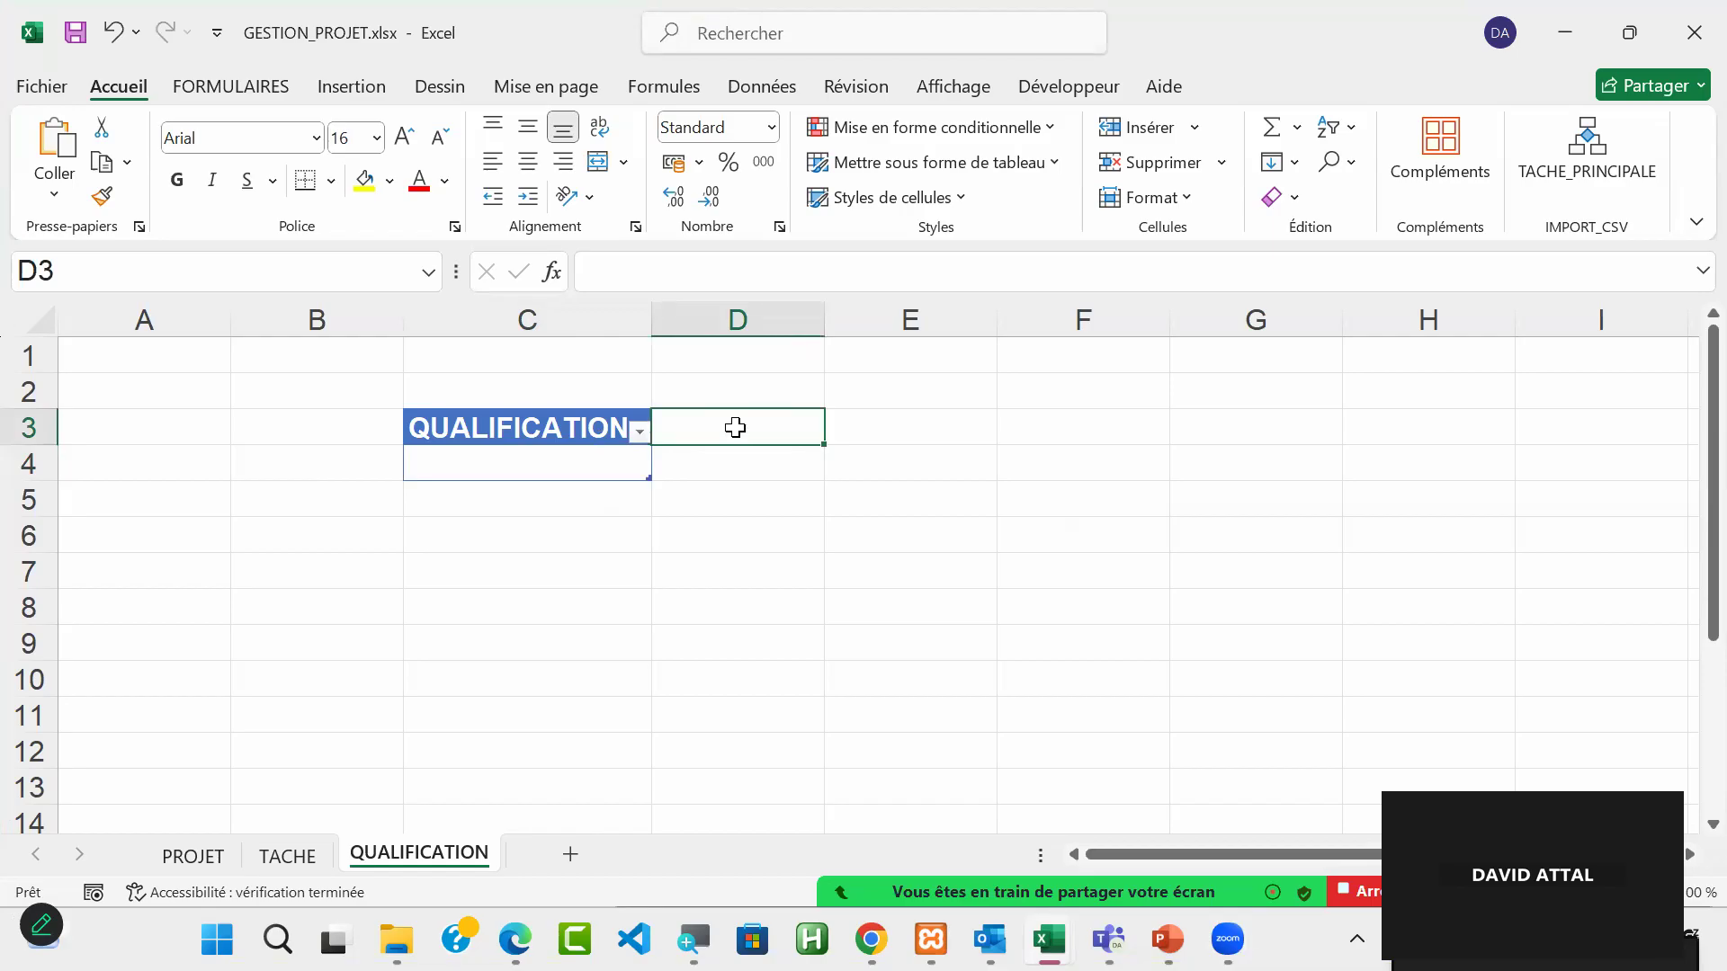
pyautogui.write('TJ')
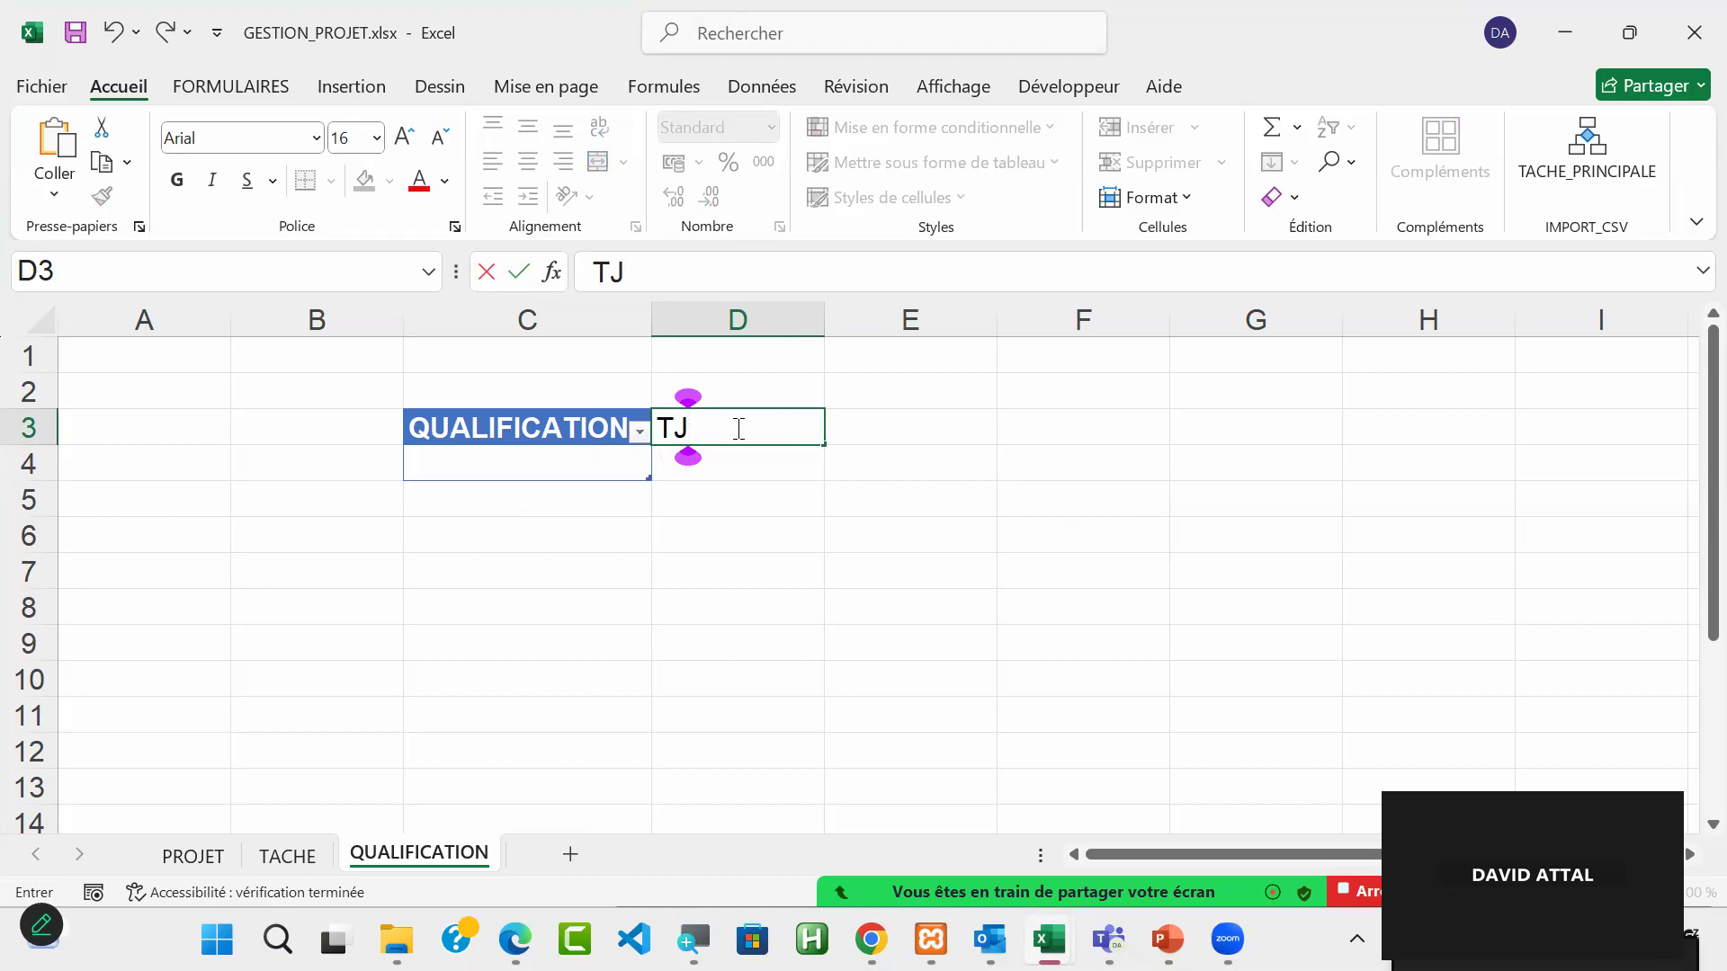
pyautogui.write('M')
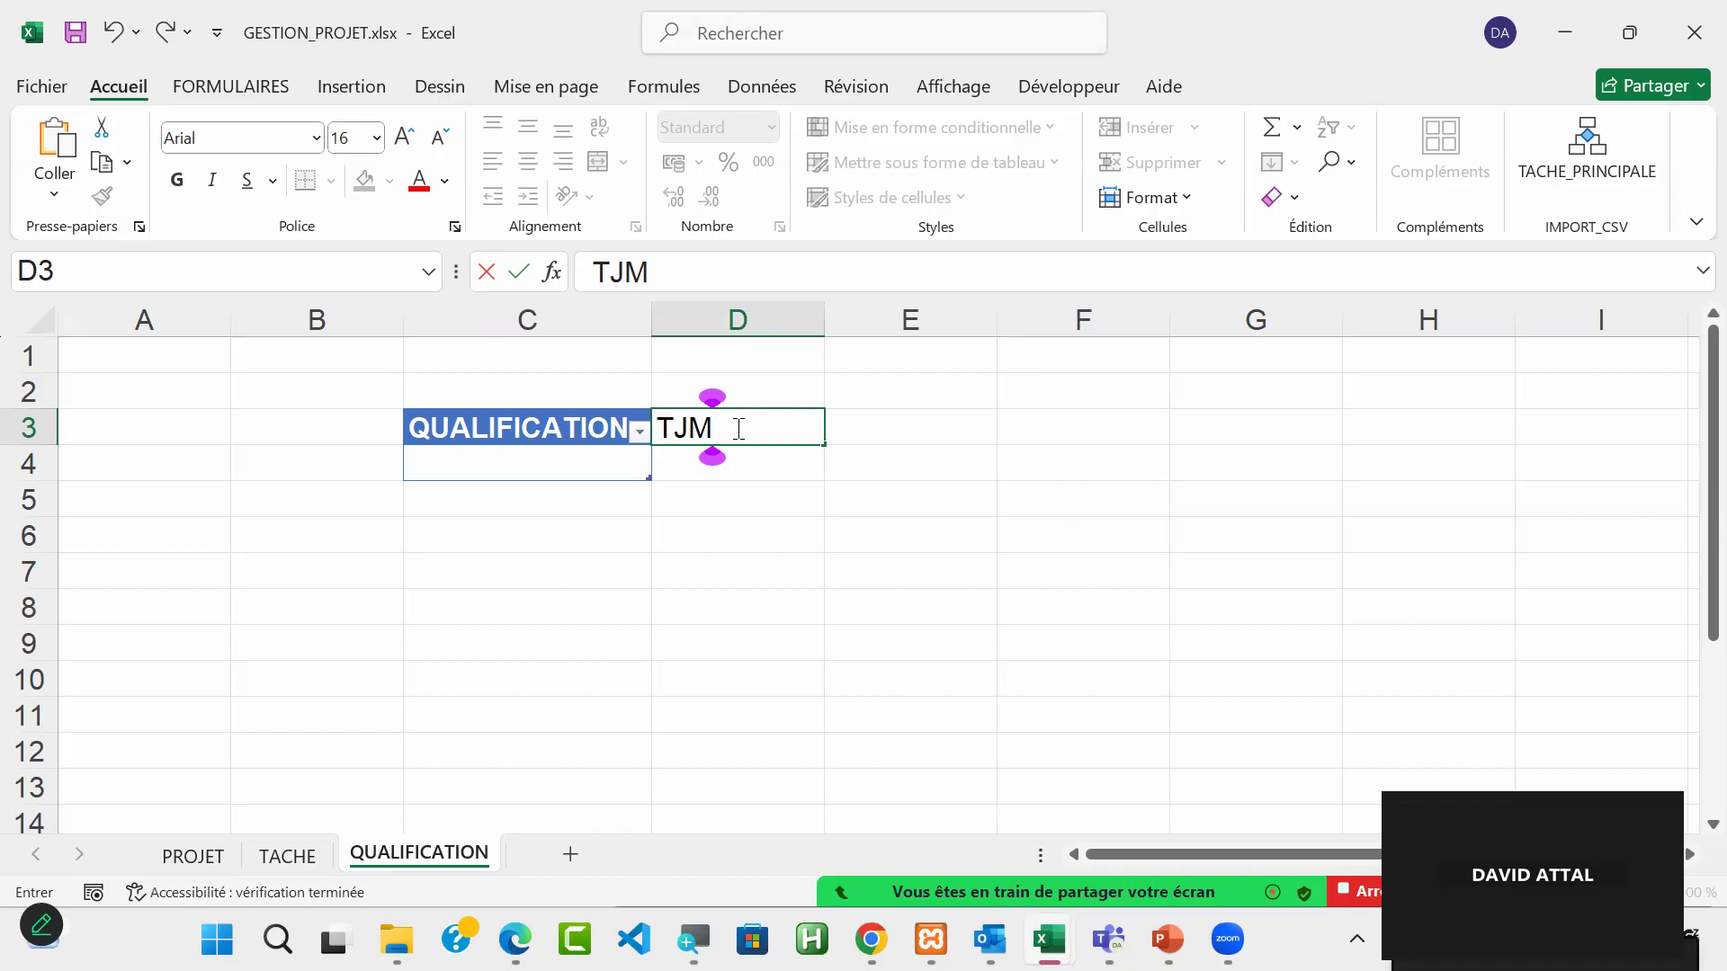
pyautogui.press('Return')
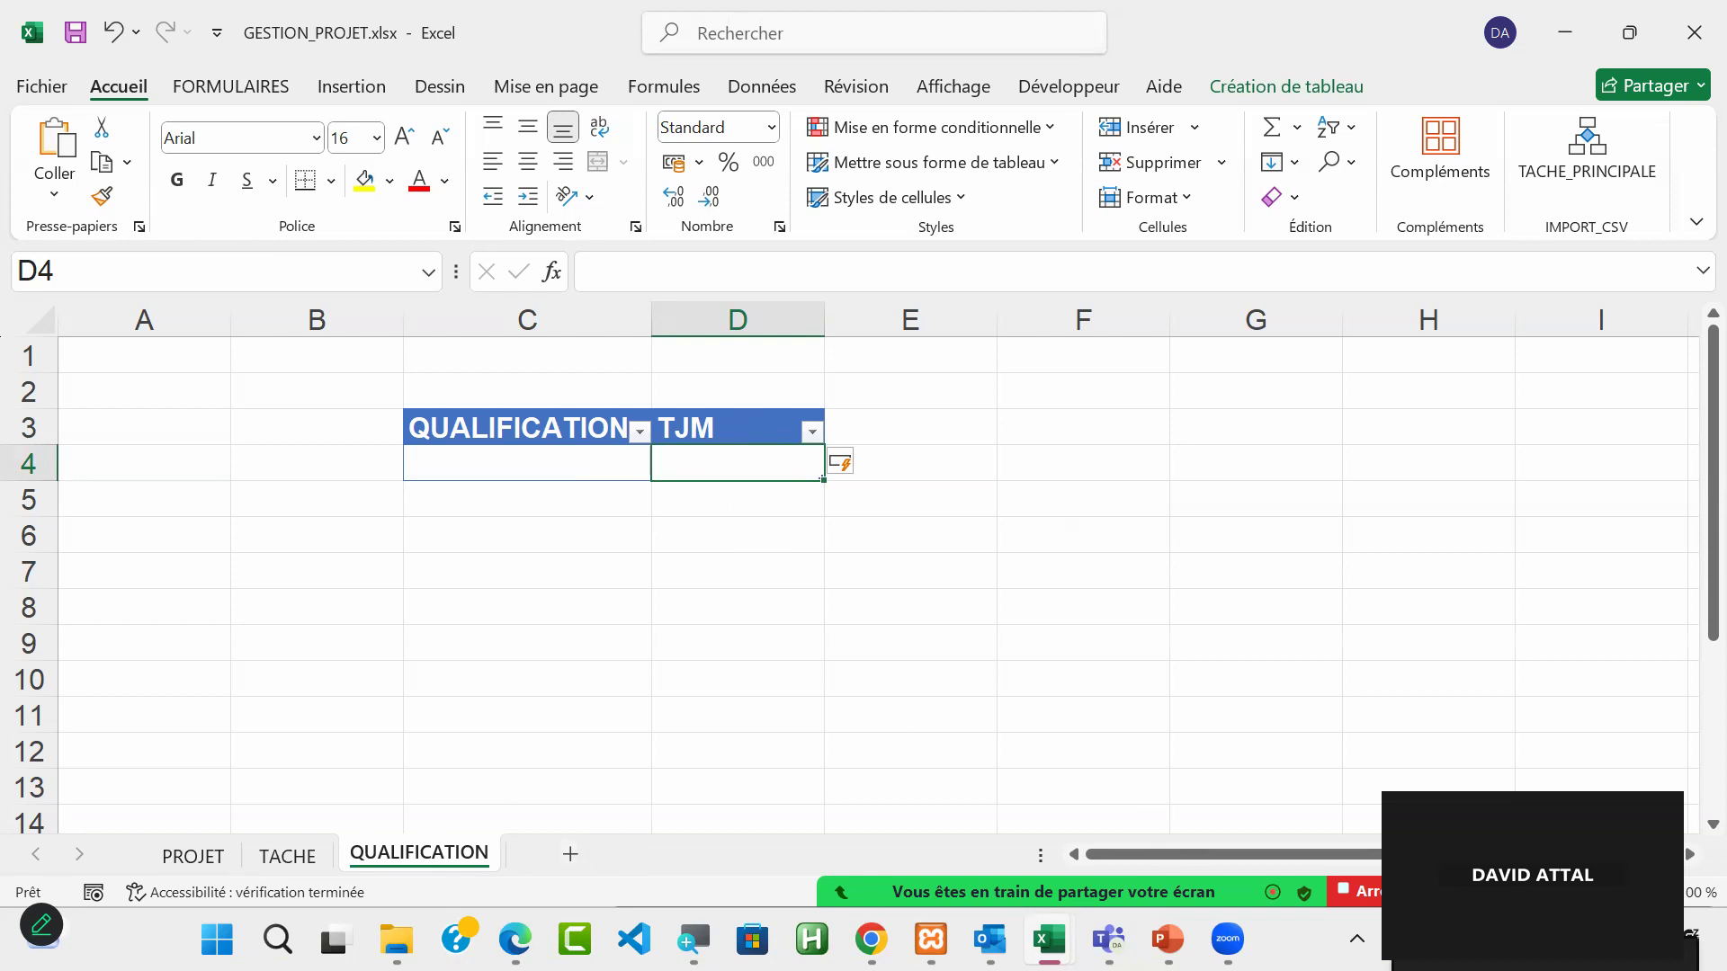
pyautogui.click(1664, 867)
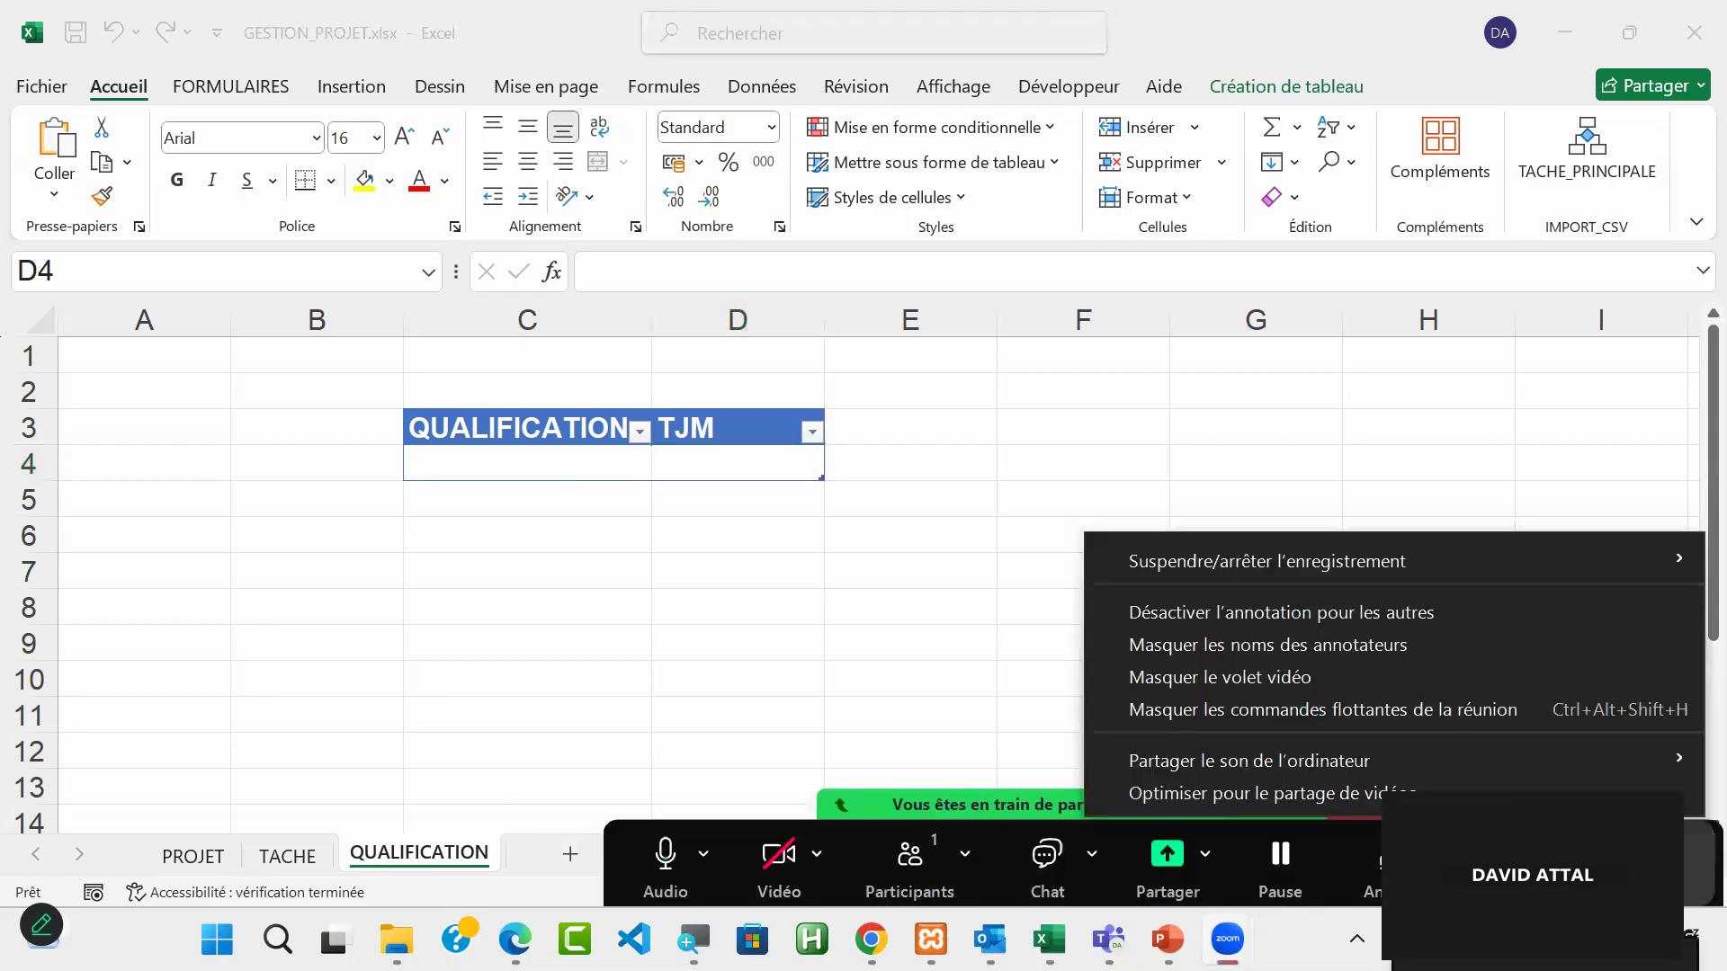
pyautogui.moveTo(1266, 561)
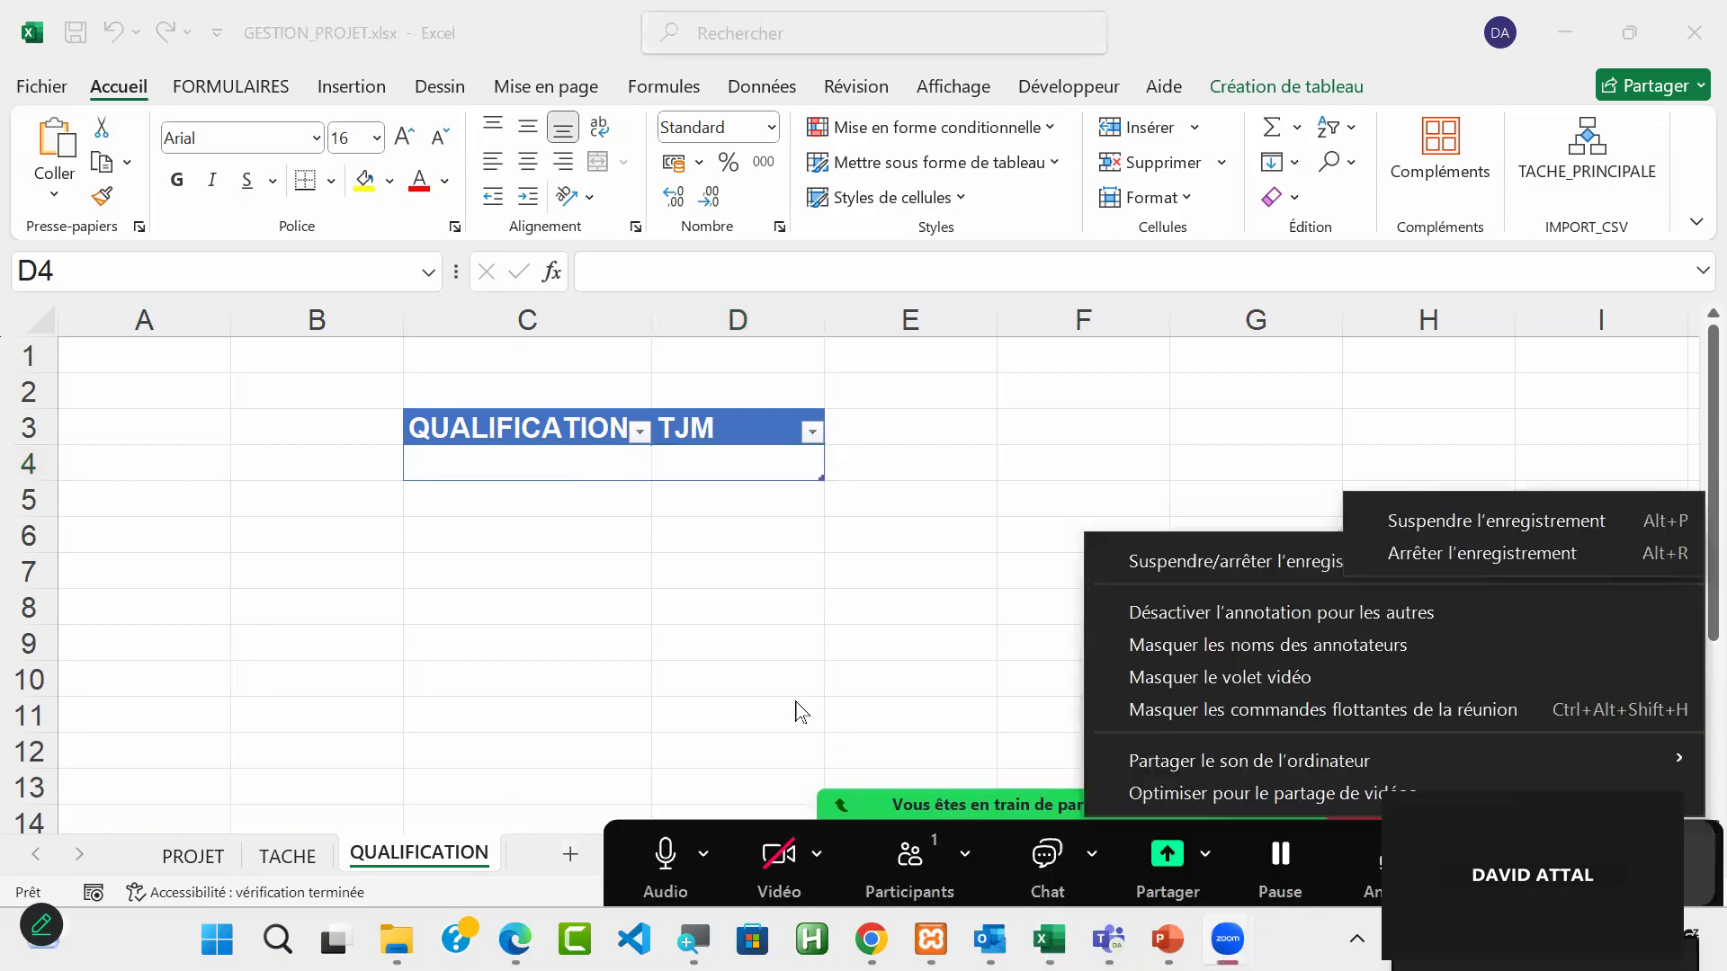
pyautogui.click(729, 506)
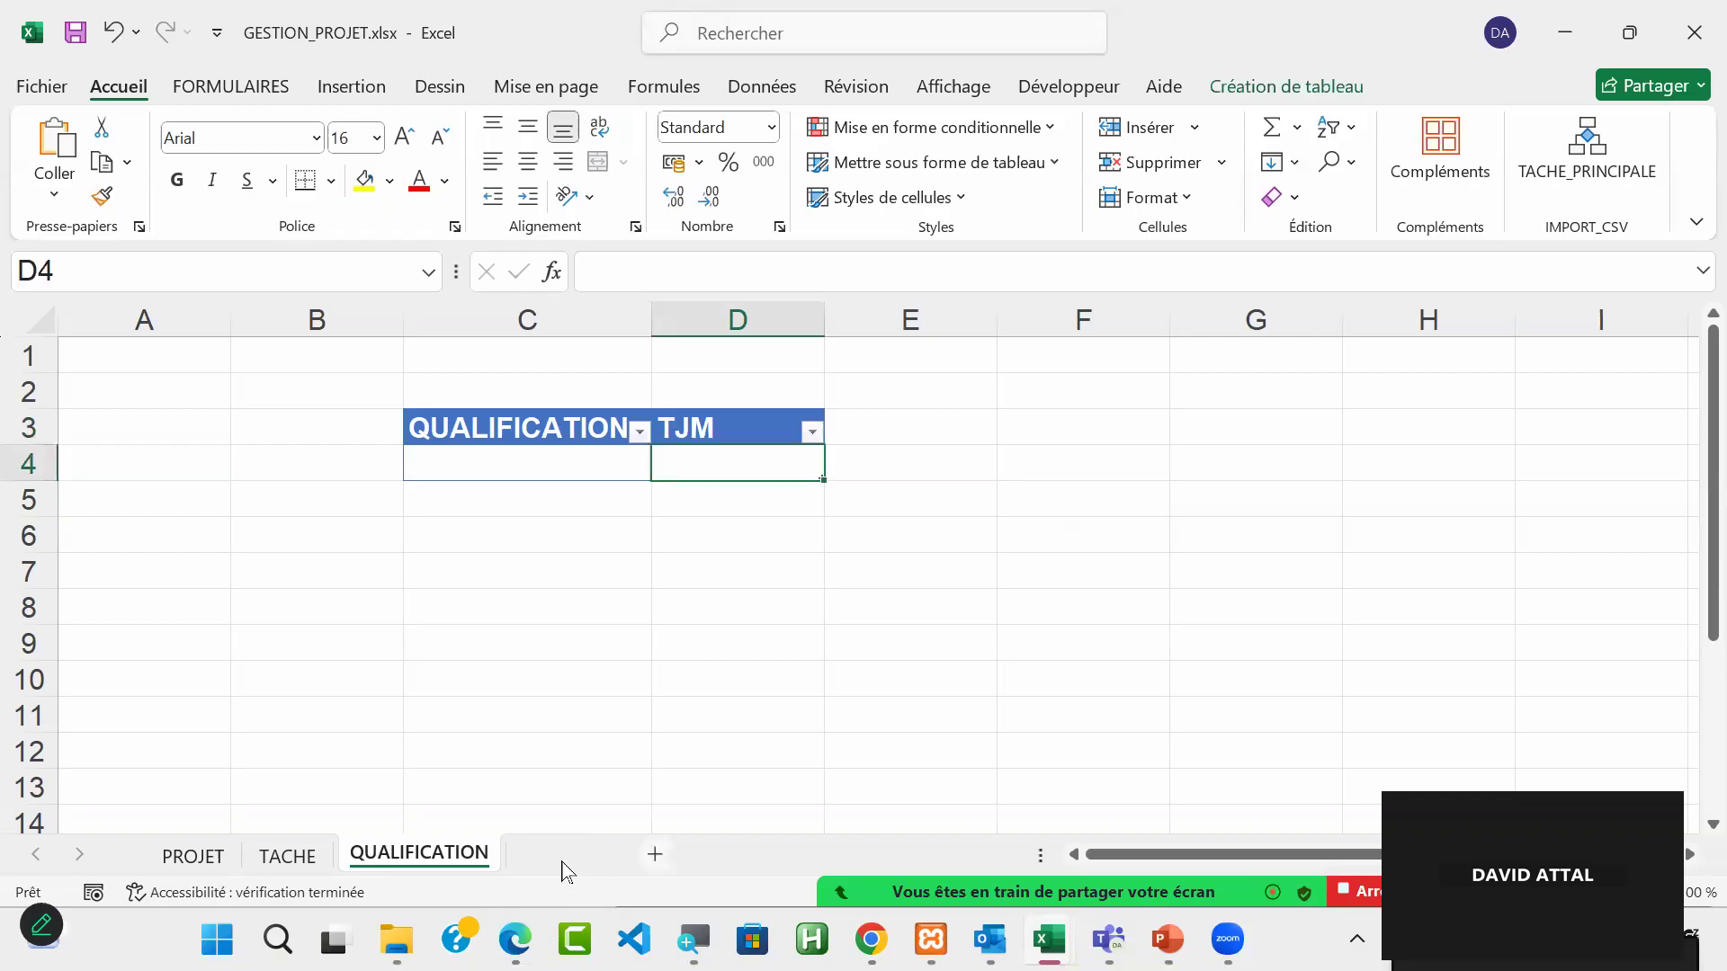
# Step: Add a new worksheet after QUALIFICATION and name it RESSOURCE
pyautogui.click(563, 866)
pyautogui.doubleClick(552, 859)
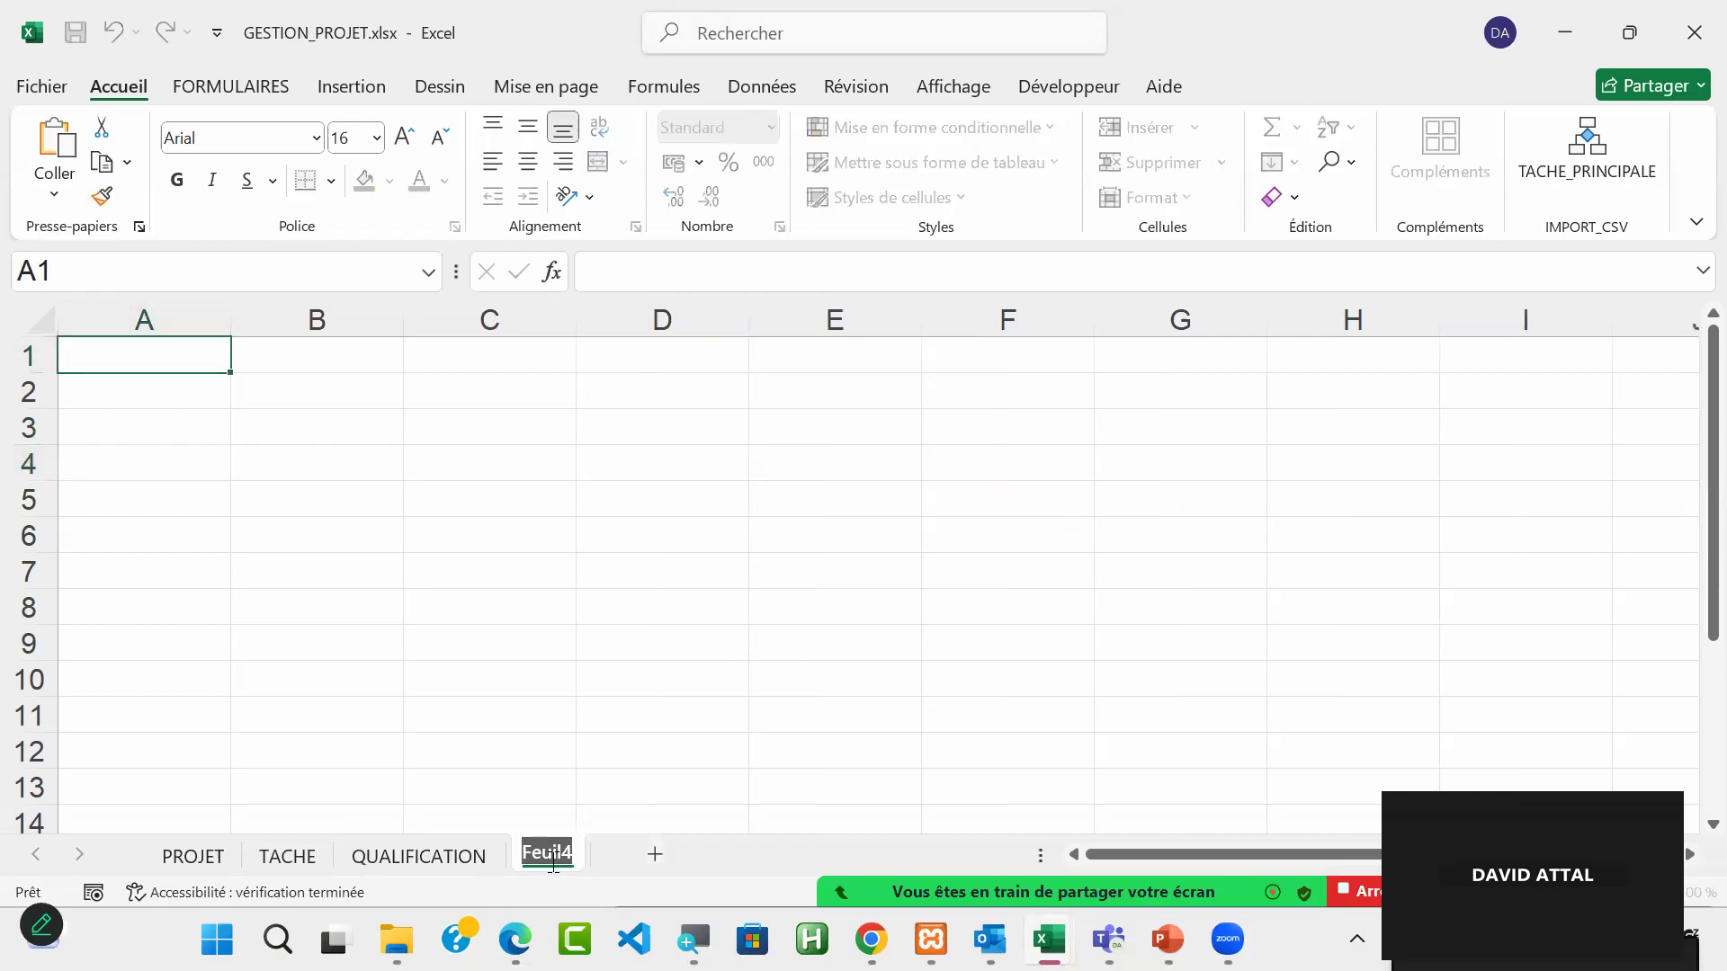
pyautogui.write('RESSOURCE')
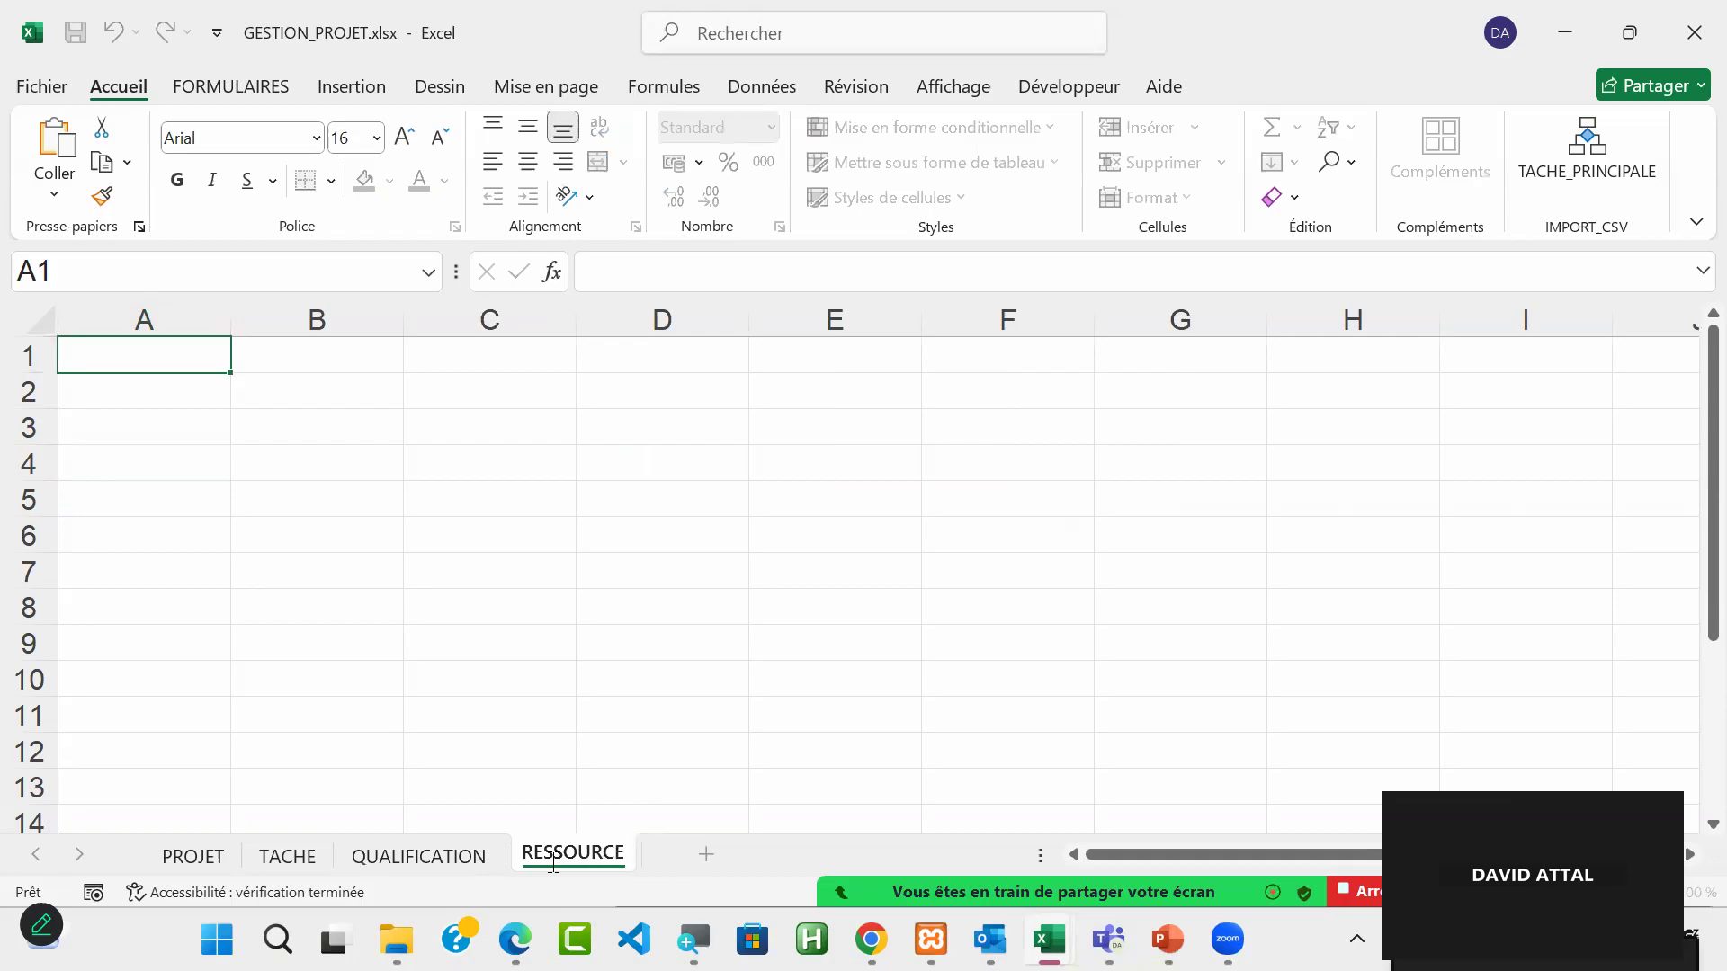
pyautogui.press('Return')
# Step: Enter the heading RESSOURCE in cell C3 of the RESSOURCE sheet
pyautogui.click(510, 429)
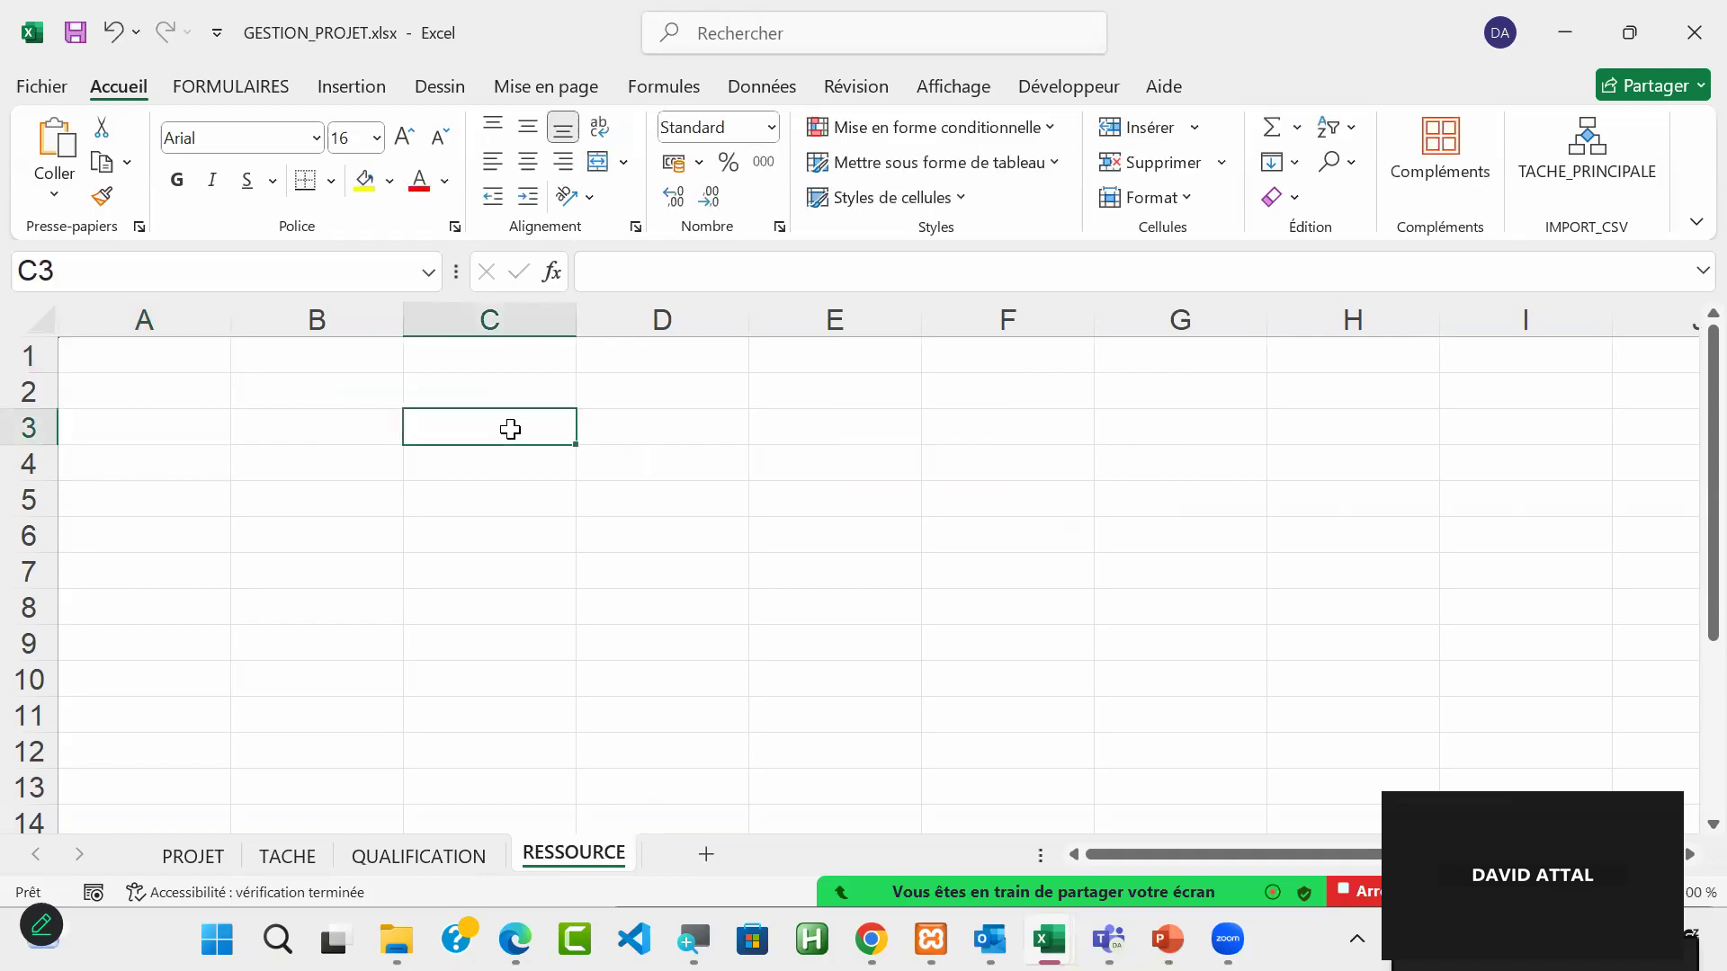
pyautogui.write('RESSOURCE')
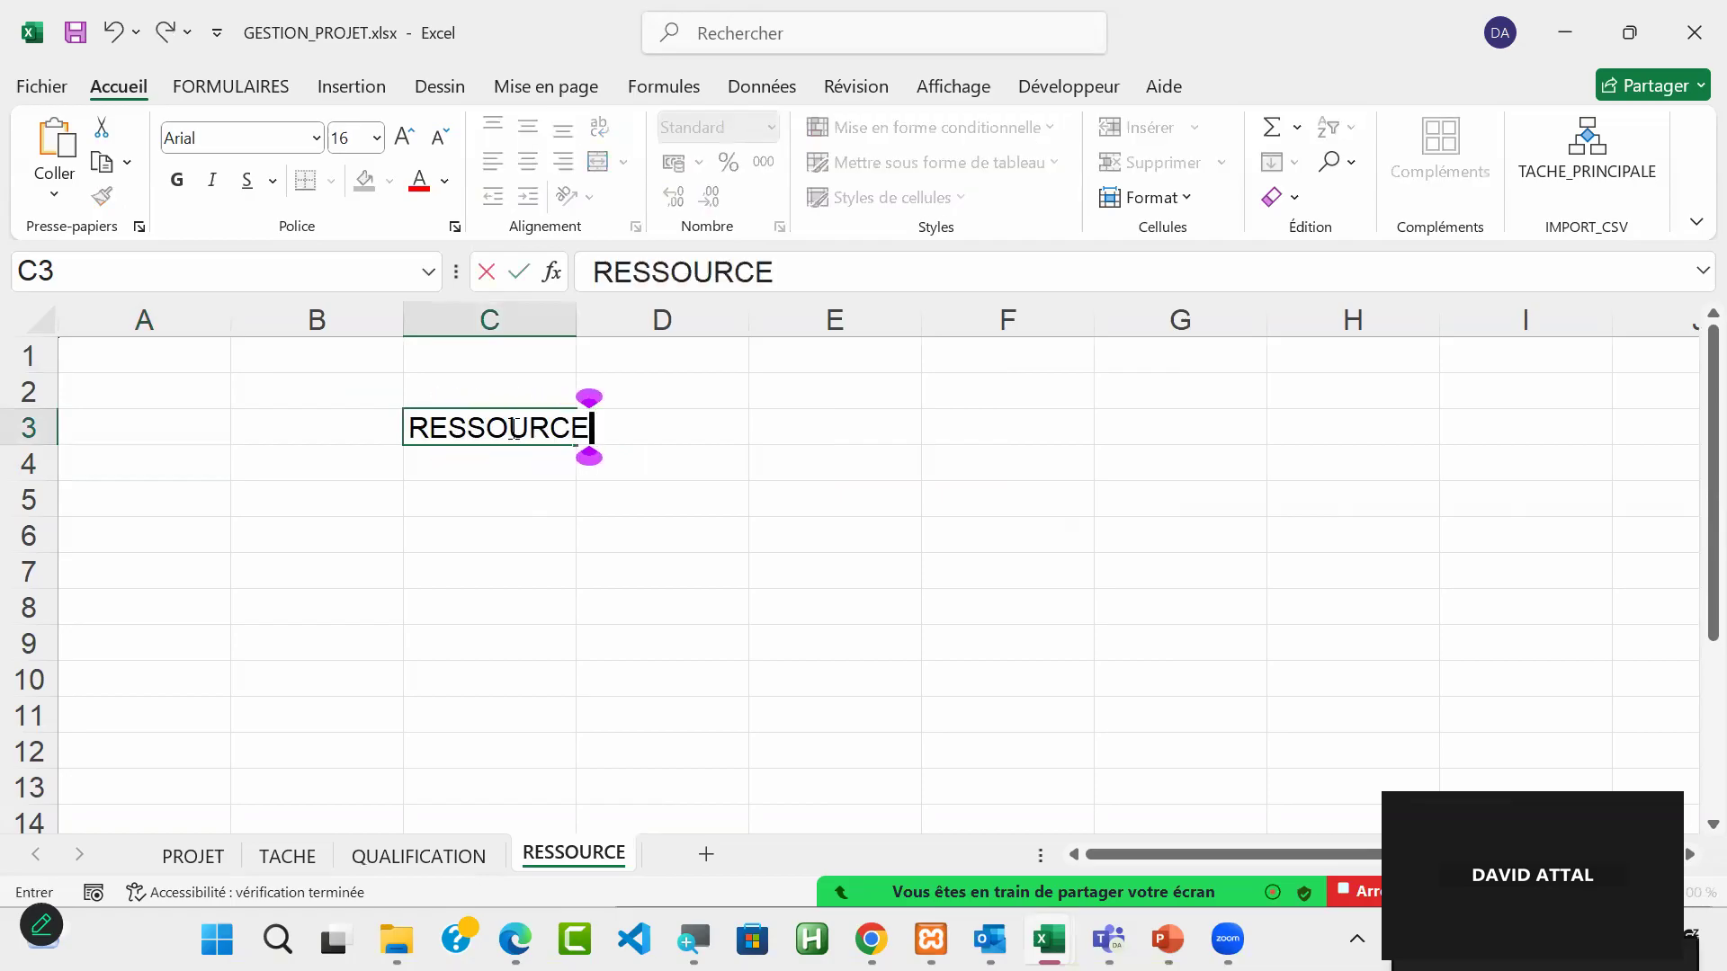
pyautogui.press('Return')
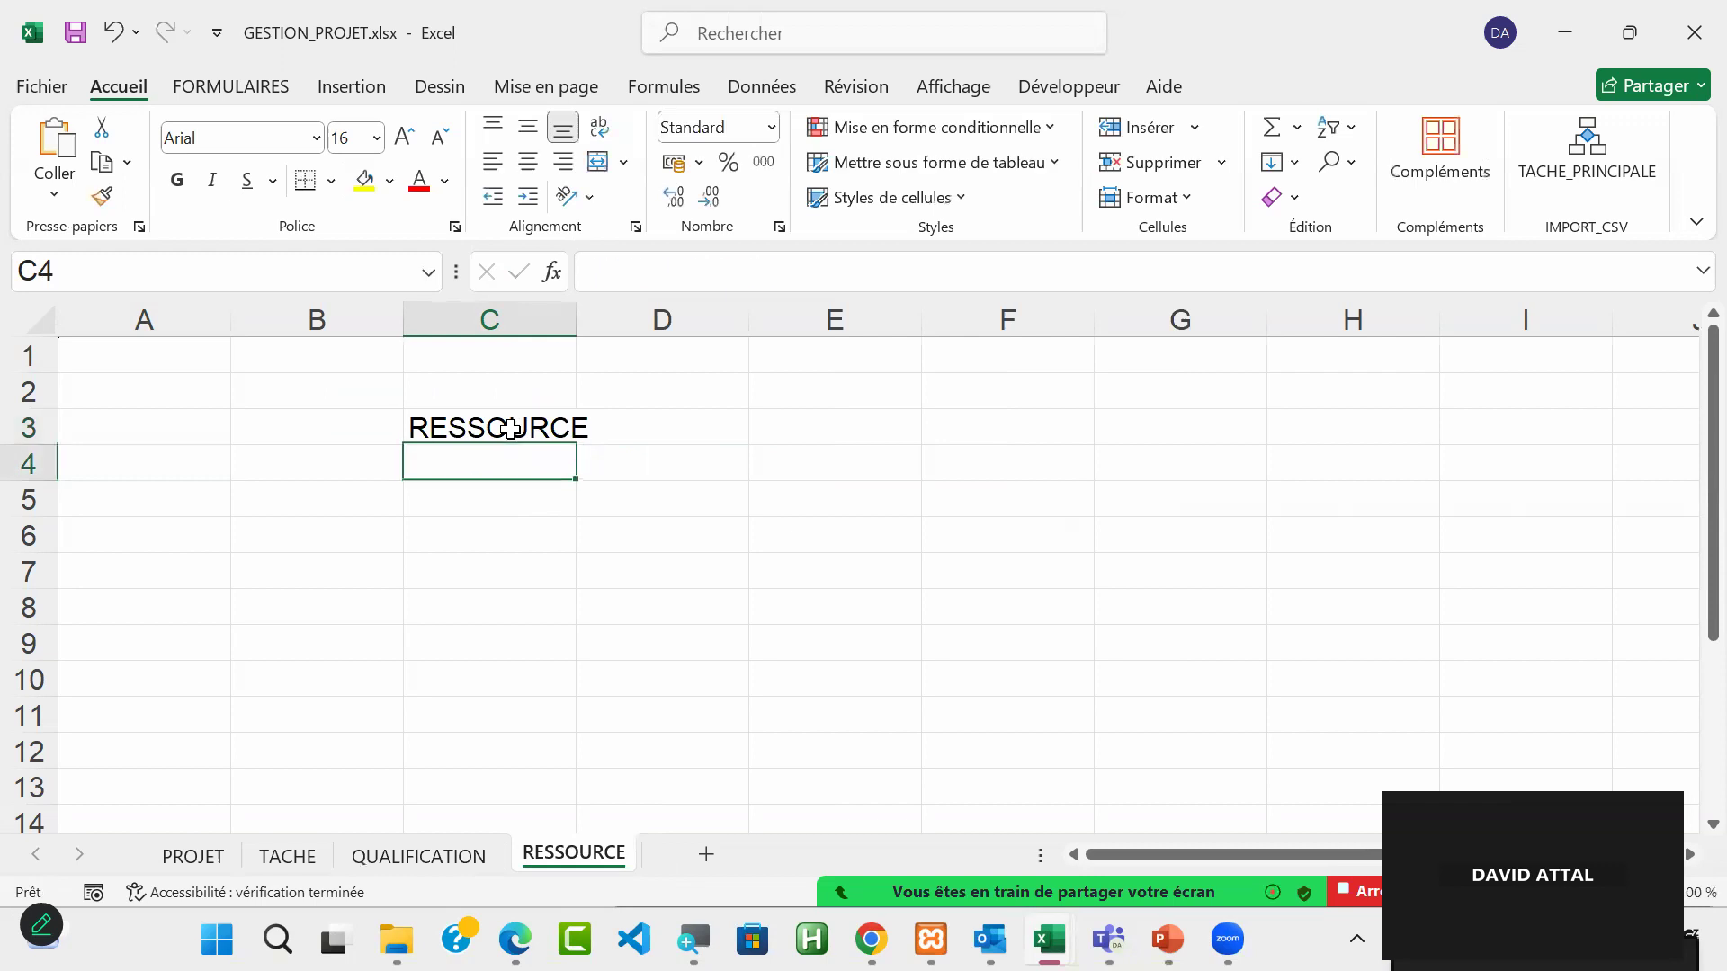
# Step: Format heading cell C3 on the RESSOURCE sheet as a table with headers, using the light style with a blue header row
pyautogui.click(544, 429)
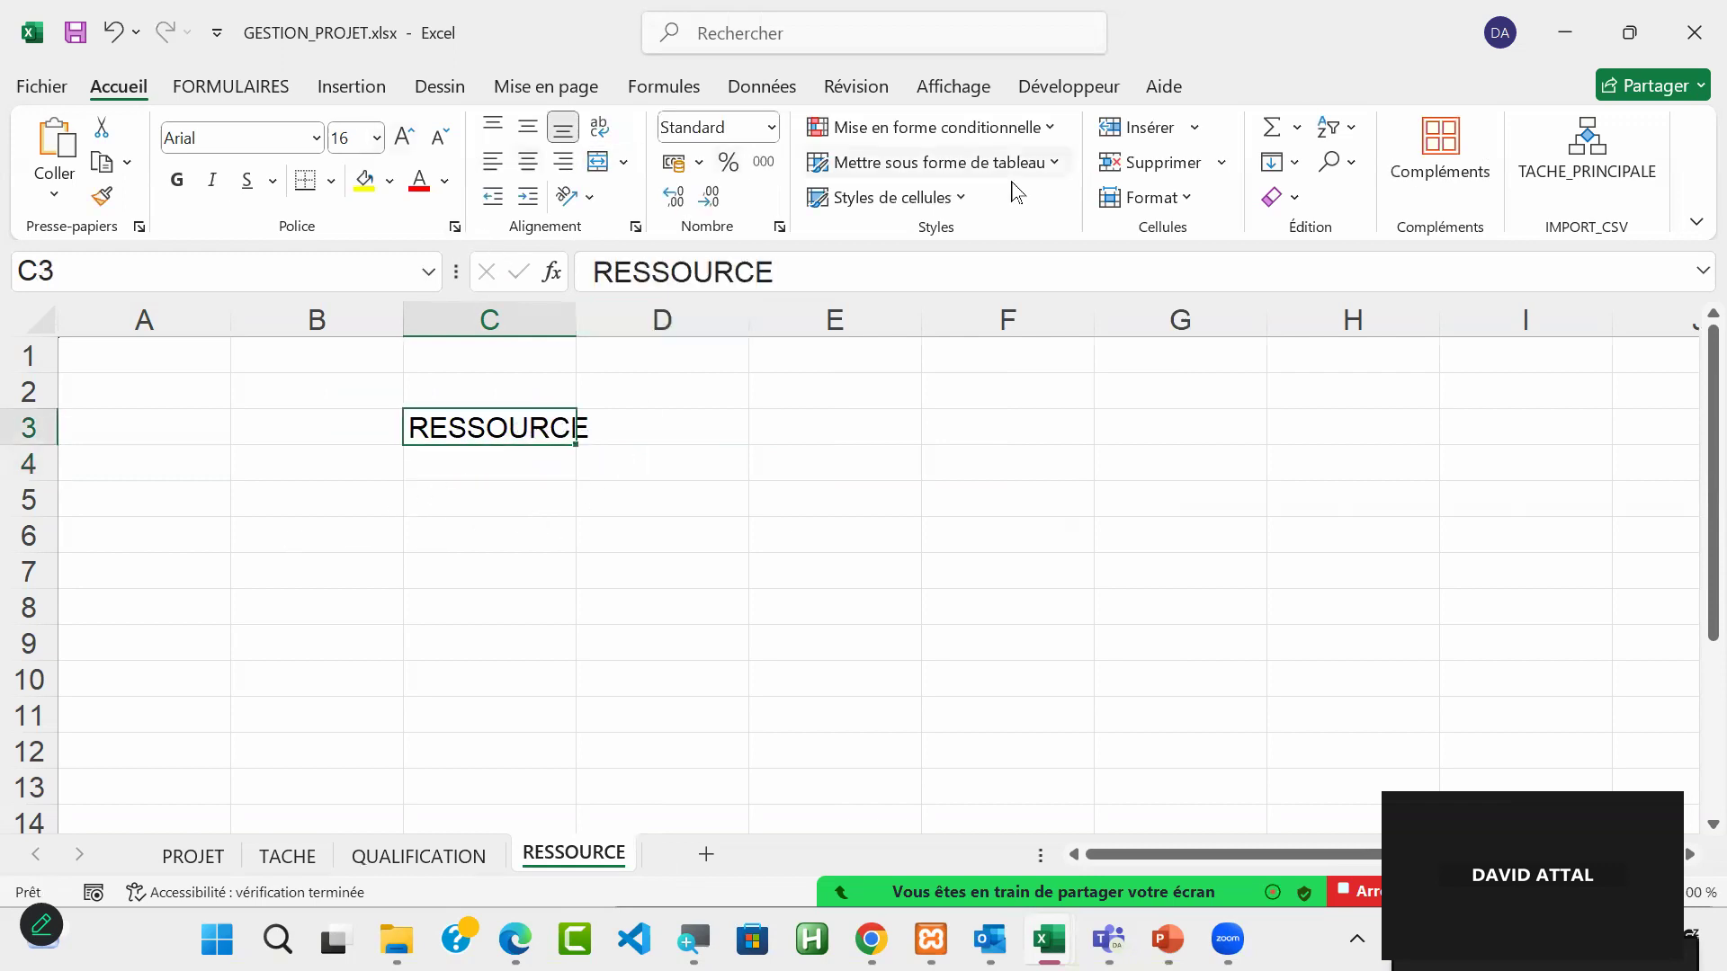
pyautogui.click(964, 166)
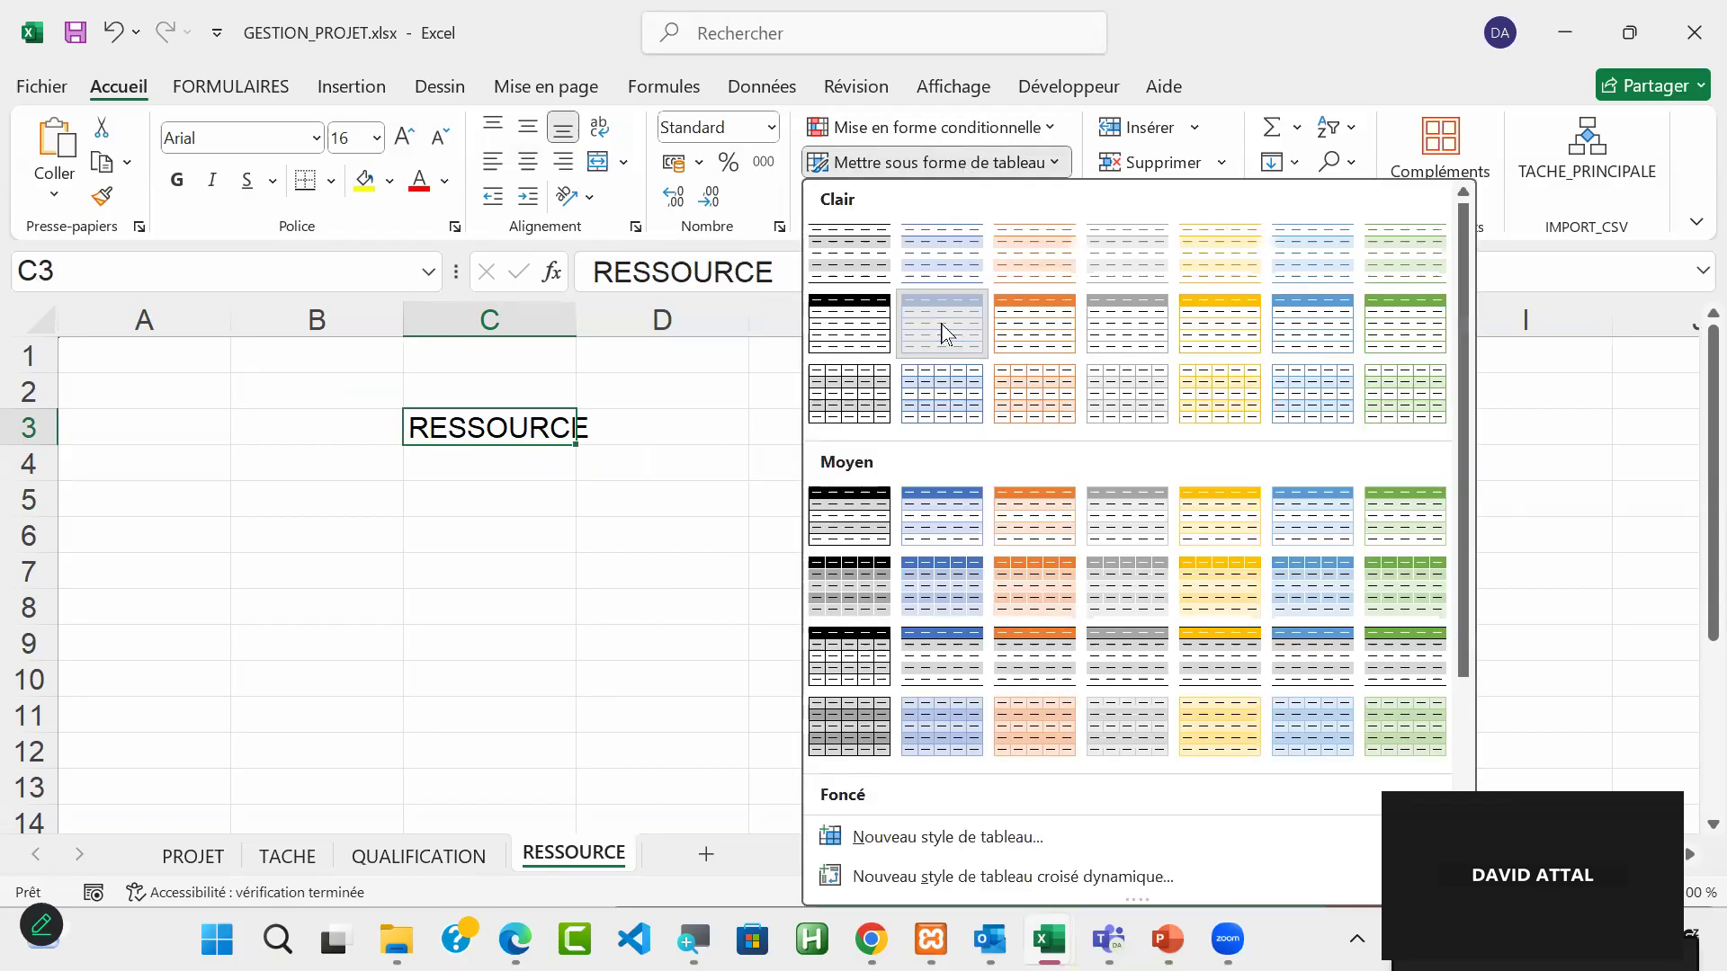
pyautogui.click(942, 334)
pyautogui.click(913, 438)
pyautogui.click(1016, 469)
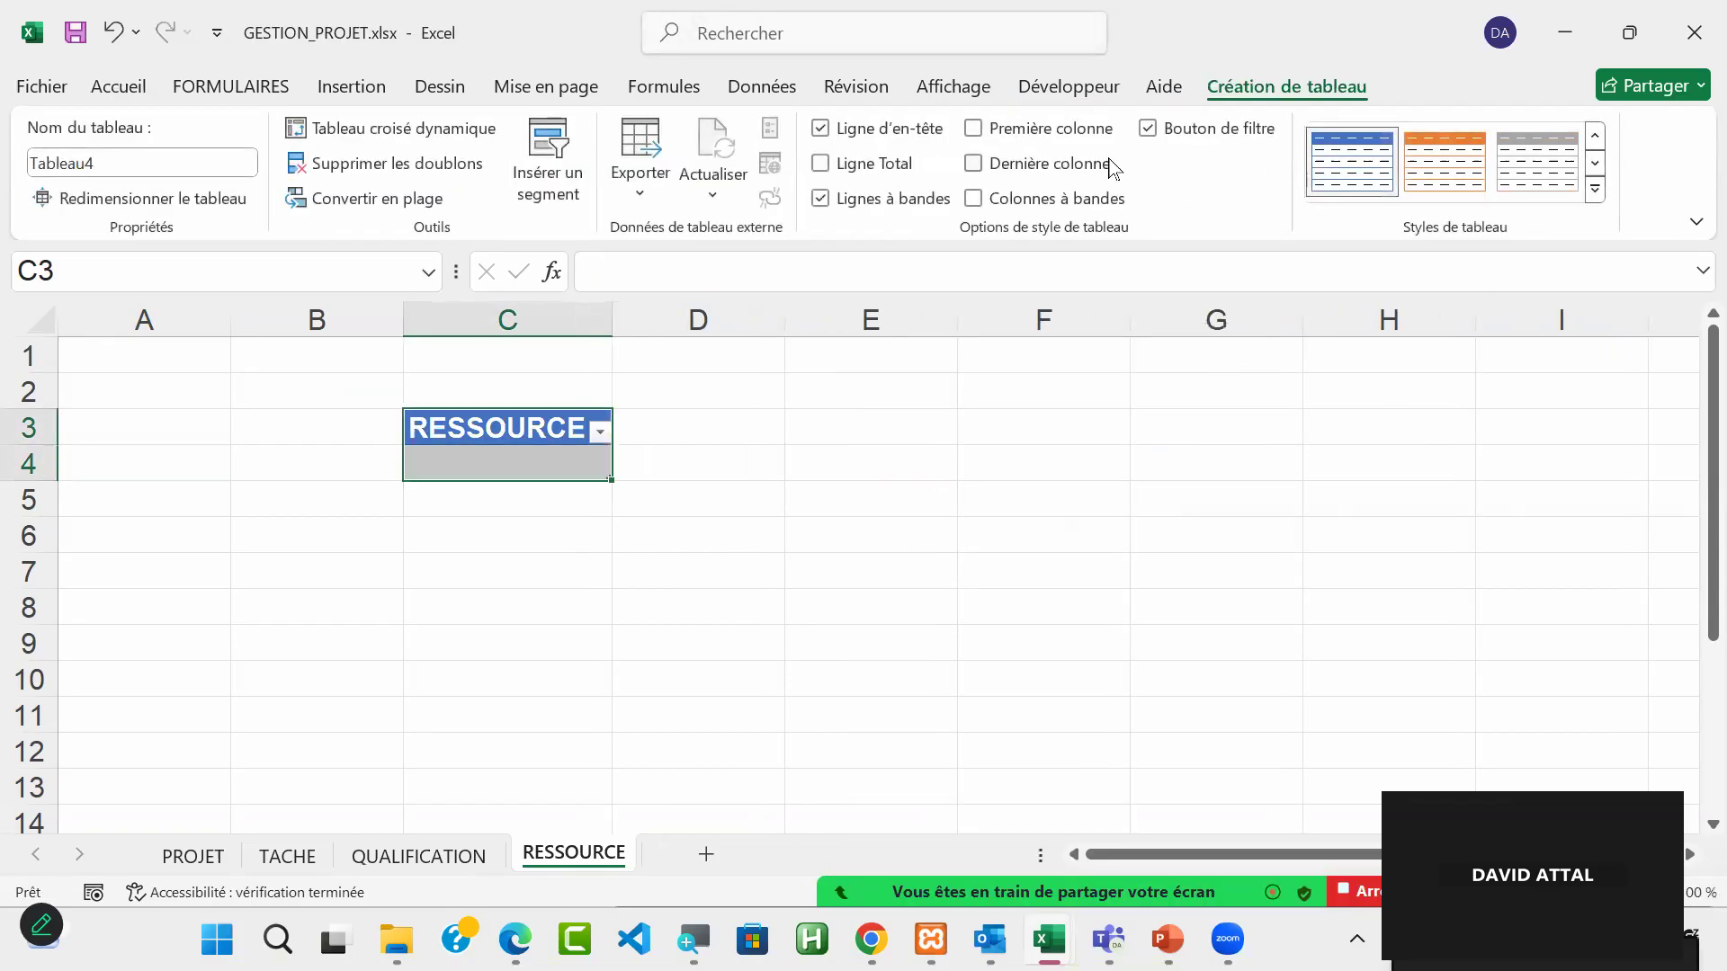
# Step: Name the new table on the RESSOURCE sheet TAB_RESSOURCE
pyautogui.click(105, 172)
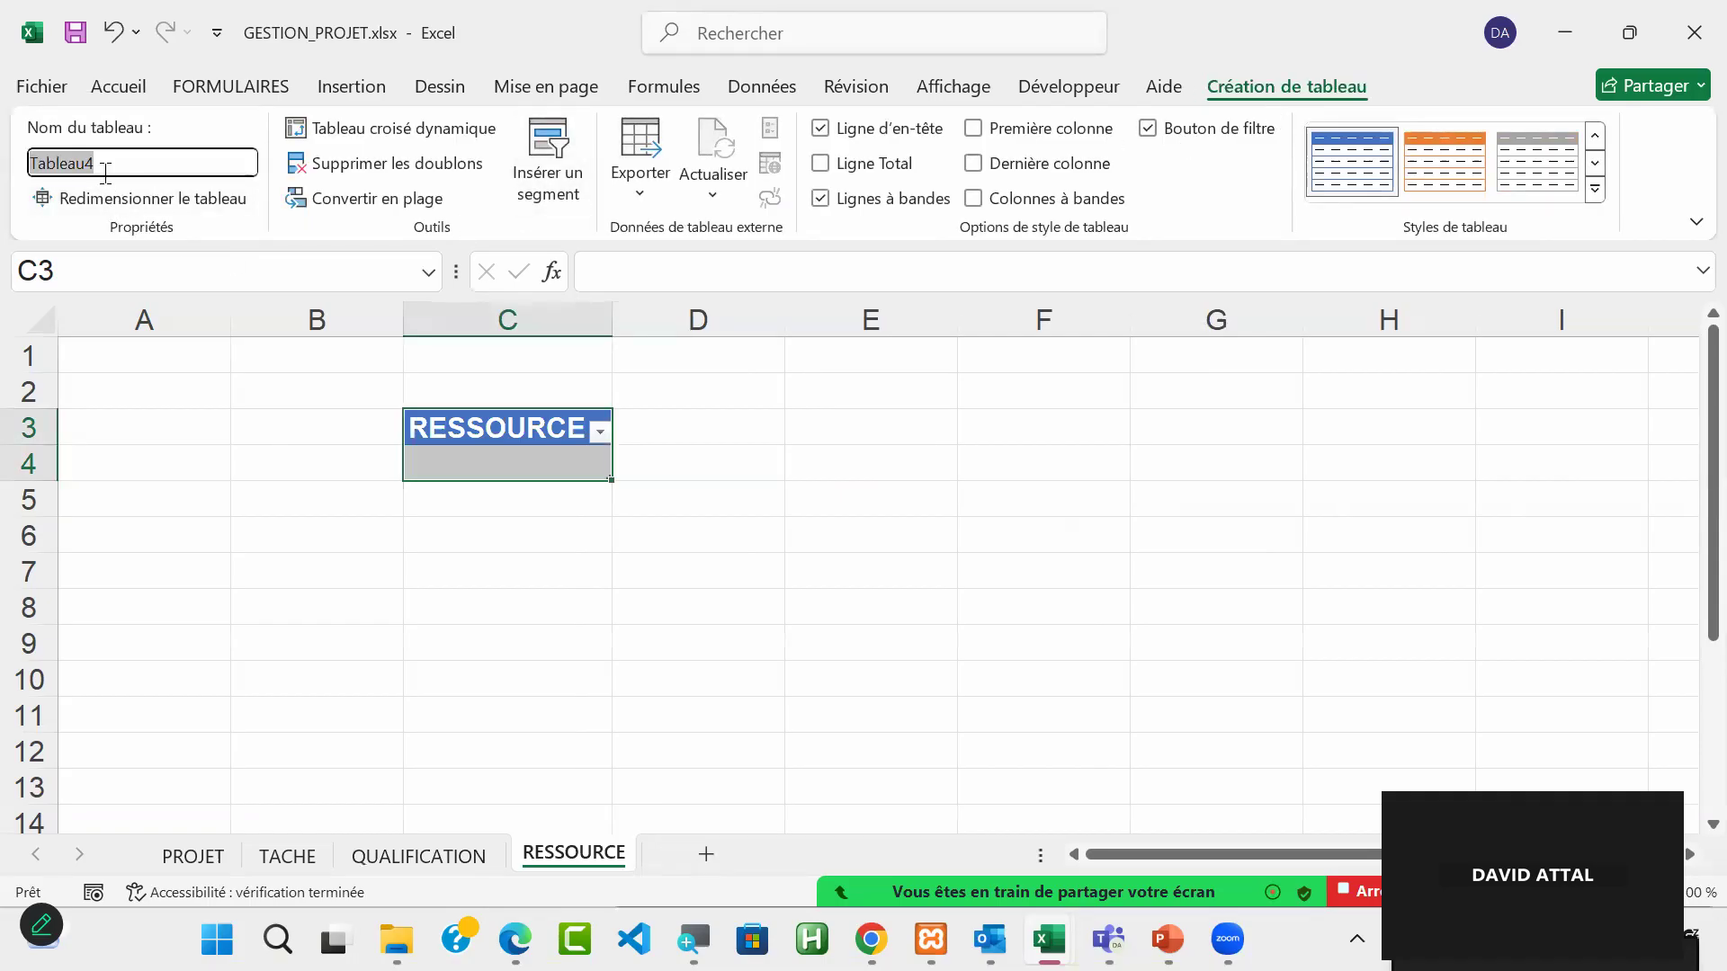
pyautogui.write('TAB')
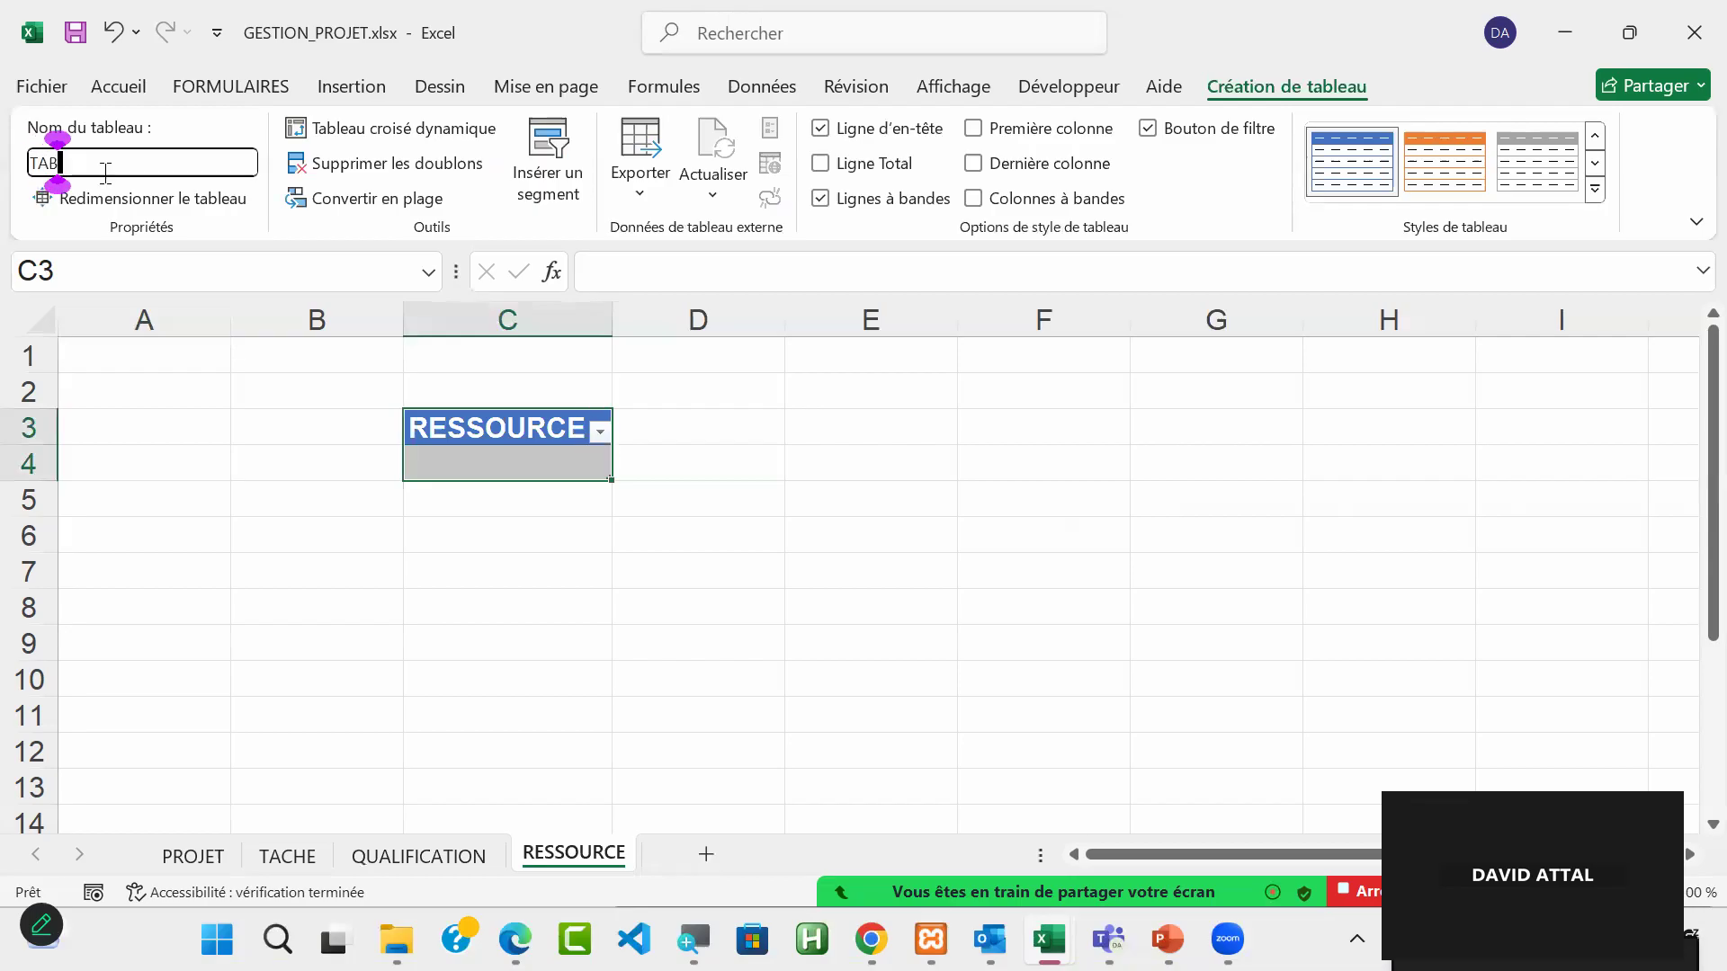
pyautogui.write('_RESSOURCE')
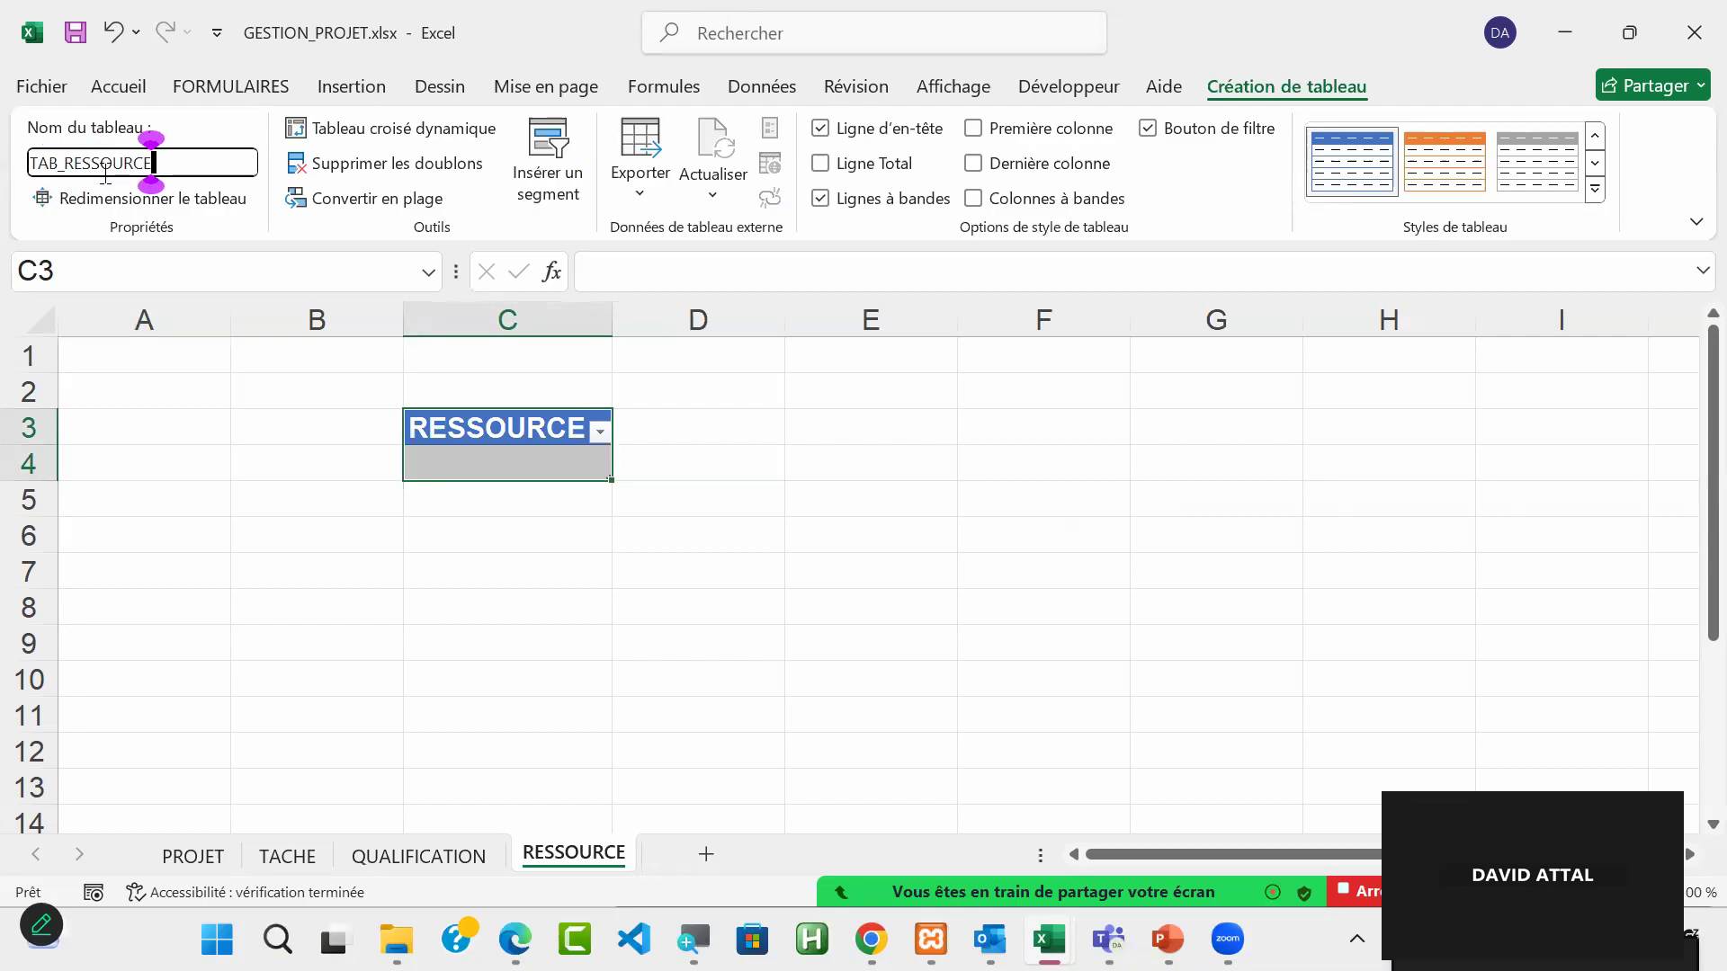
pyautogui.press('Return')
# Step: Define the name REF_RESSOURCE for cell C4, the first data cell under the RESSOURCE heading
pyautogui.click(522, 470)
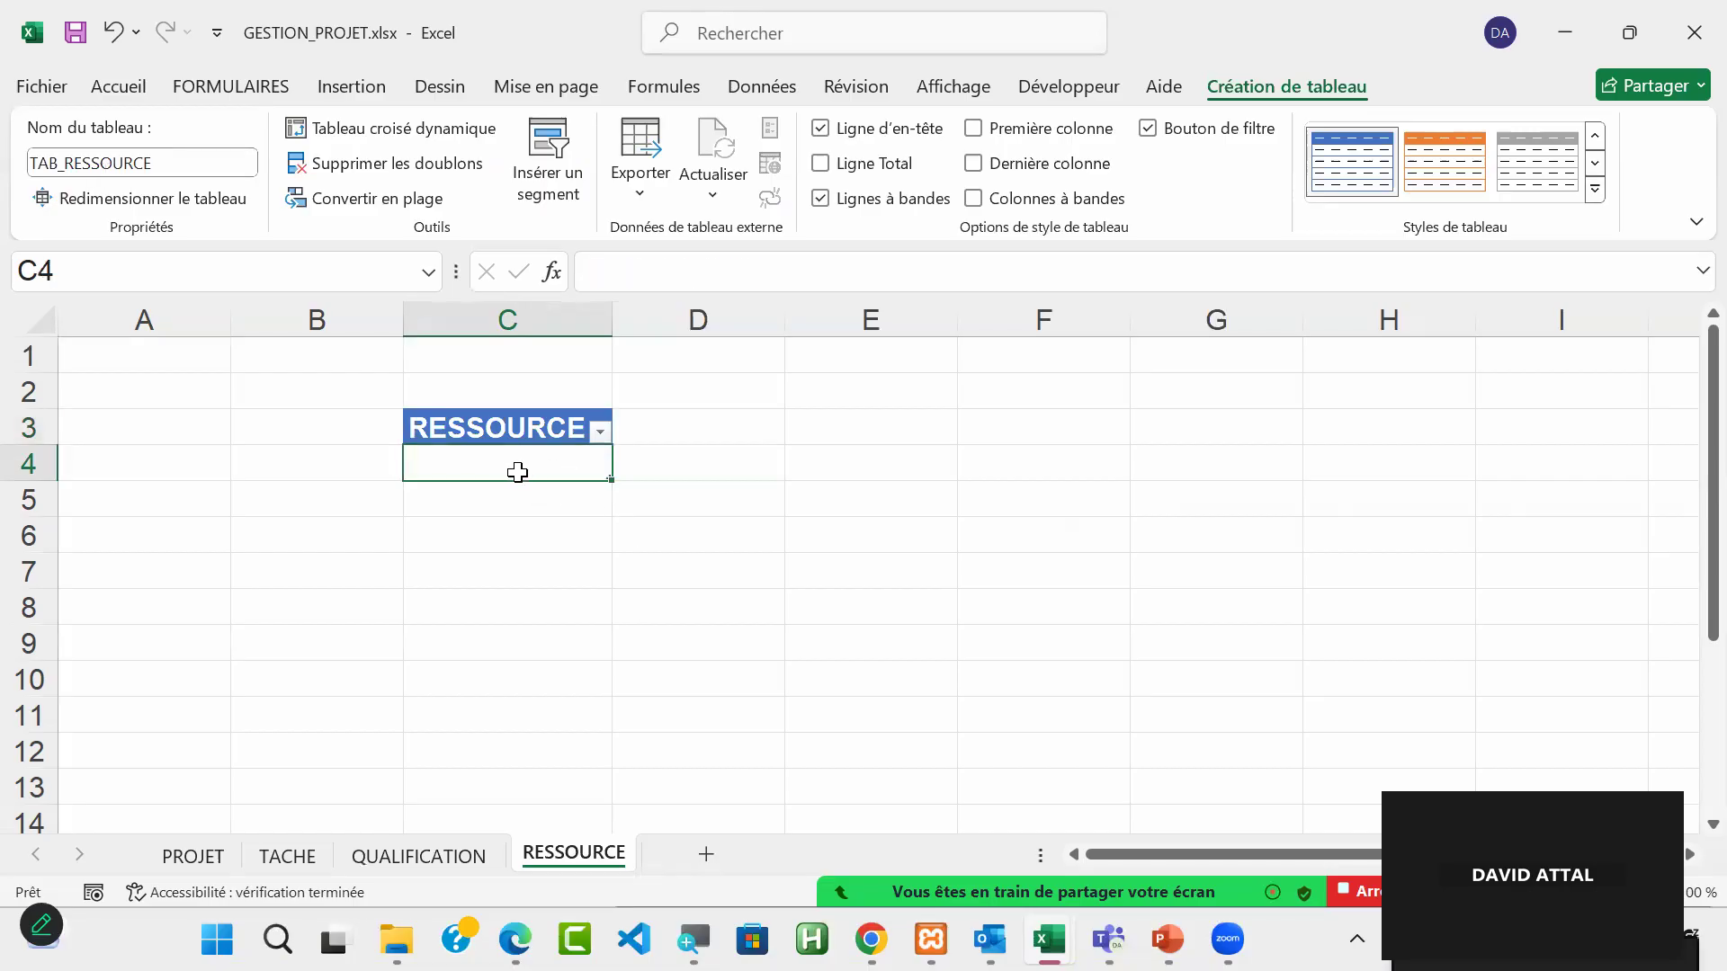
pyautogui.click(97, 277)
pyautogui.write('REF_RE')
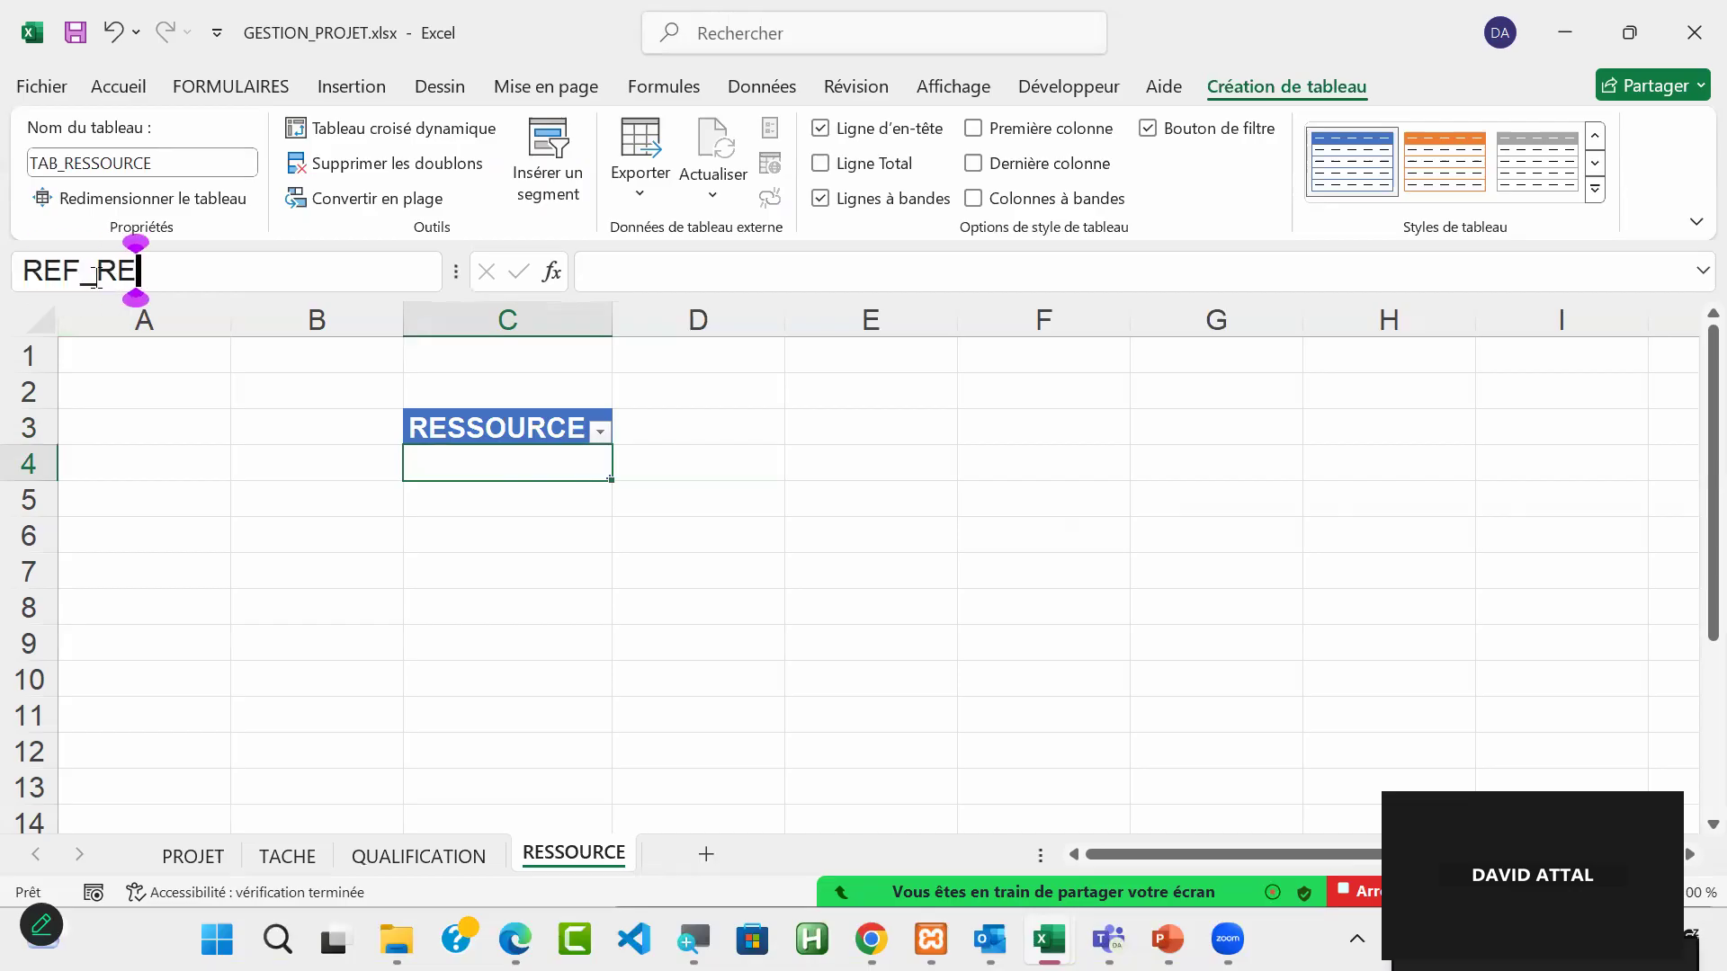
pyautogui.write('SSOURCE')
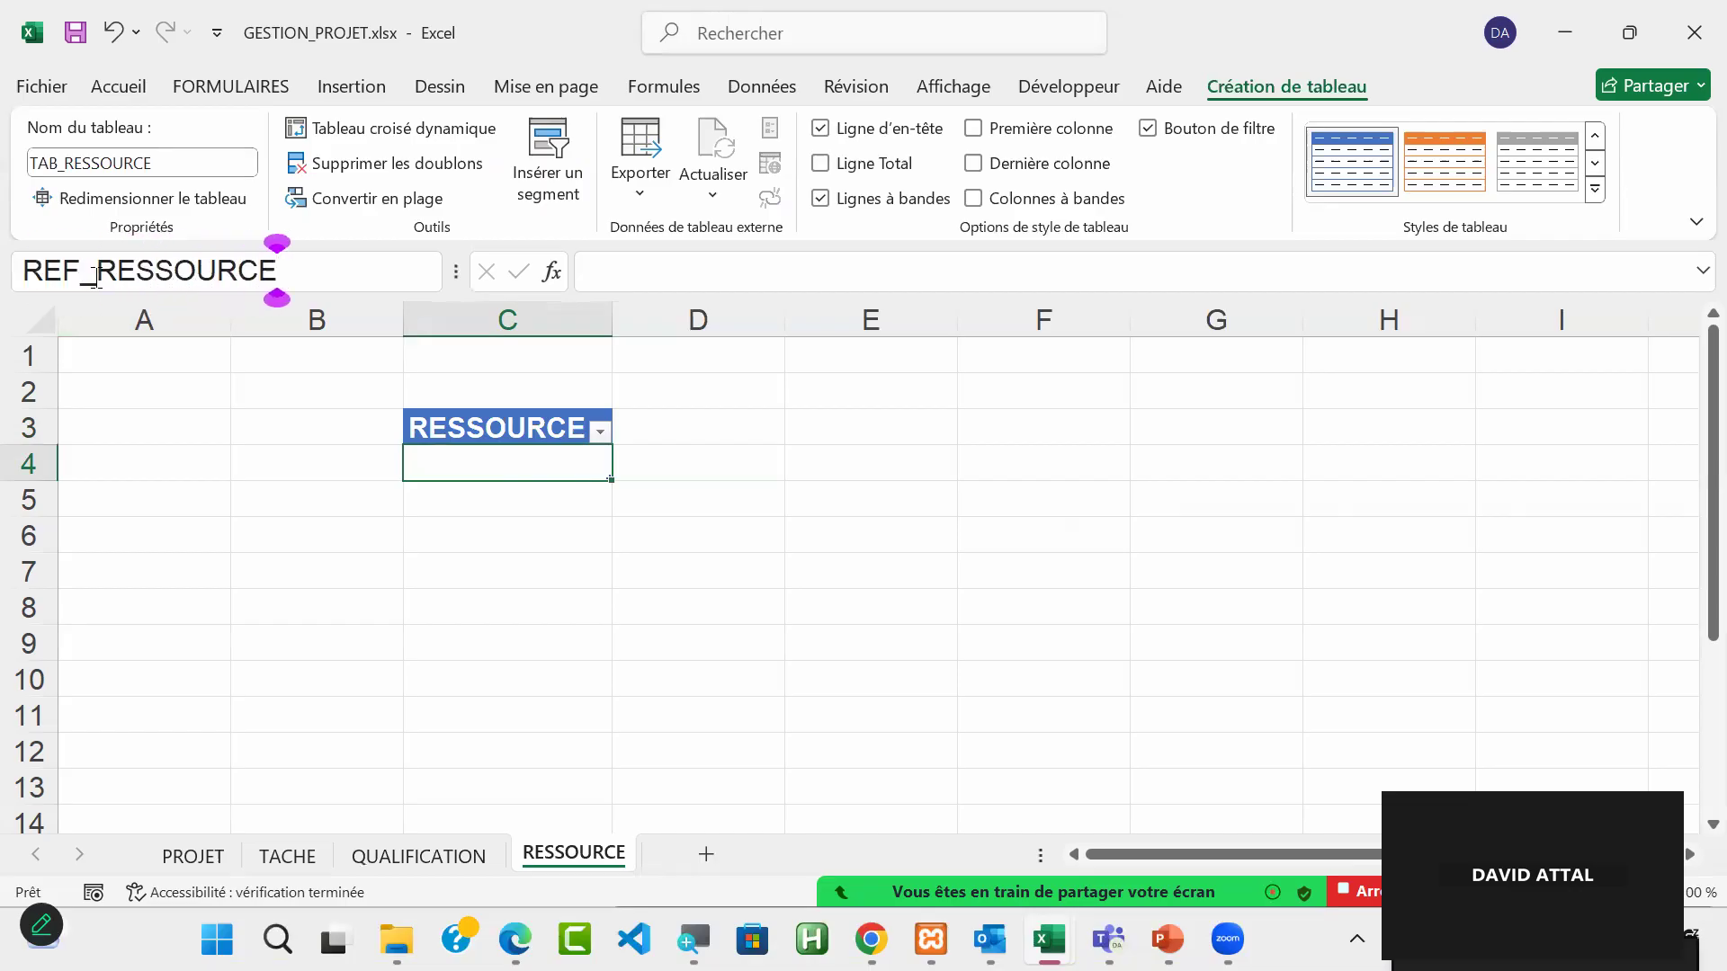
pyautogui.press('Escape')
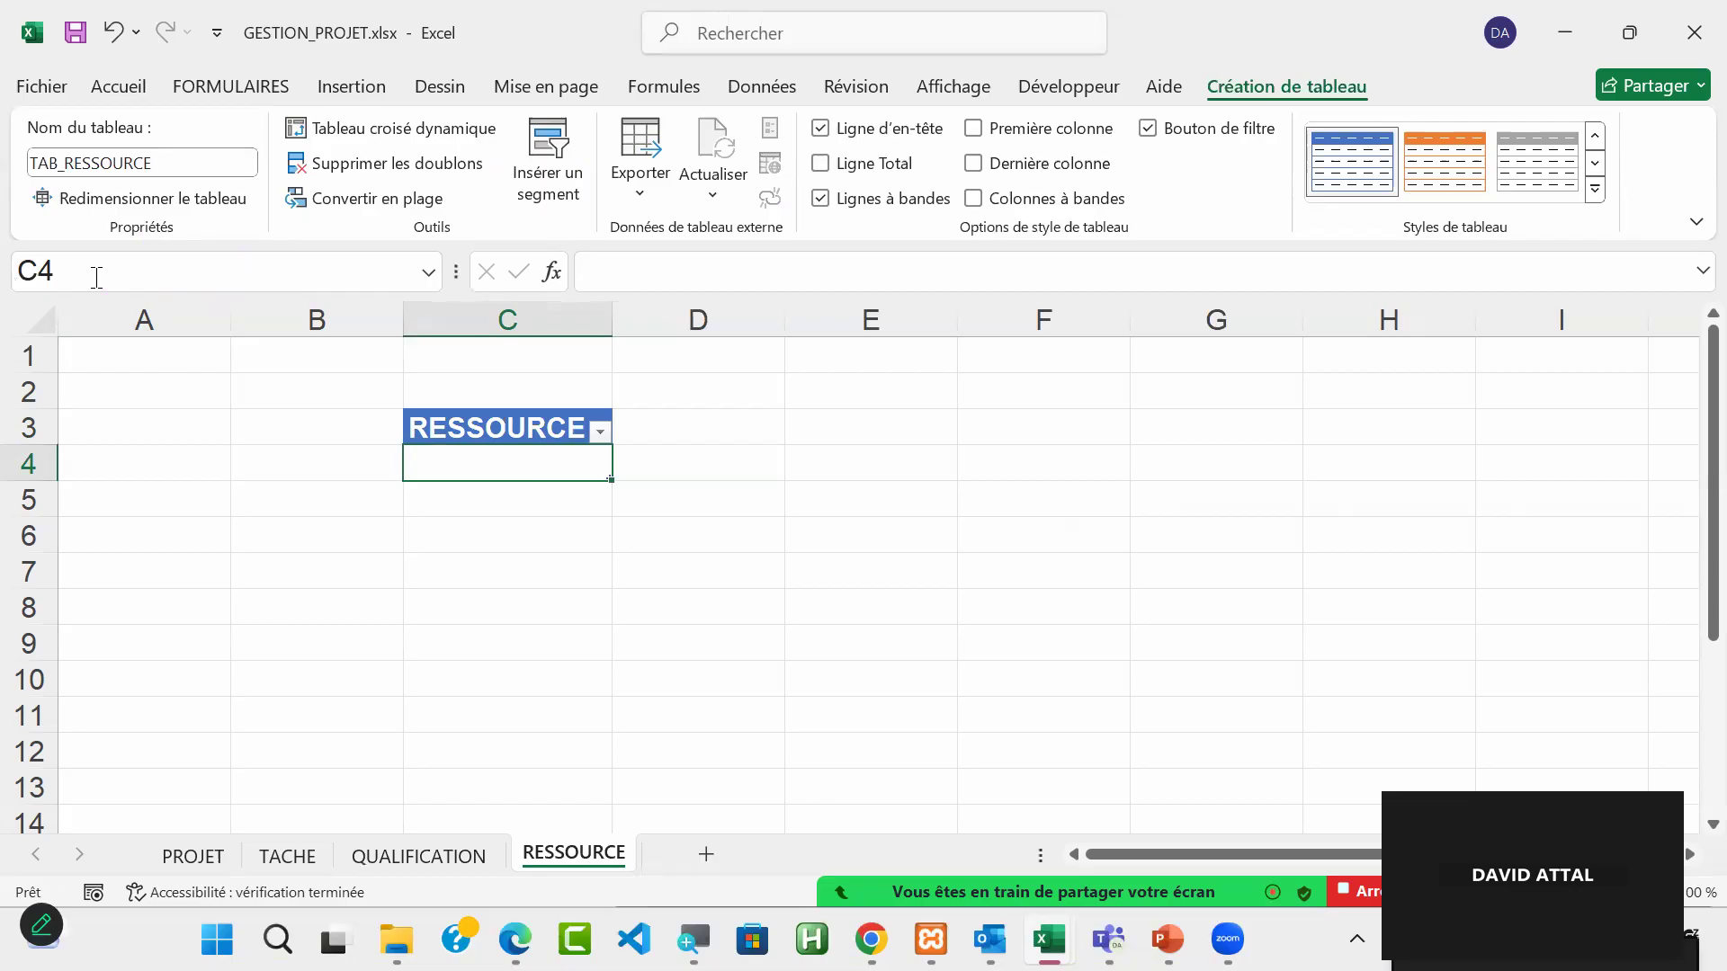
pyautogui.click(537, 554)
pyautogui.click(531, 461)
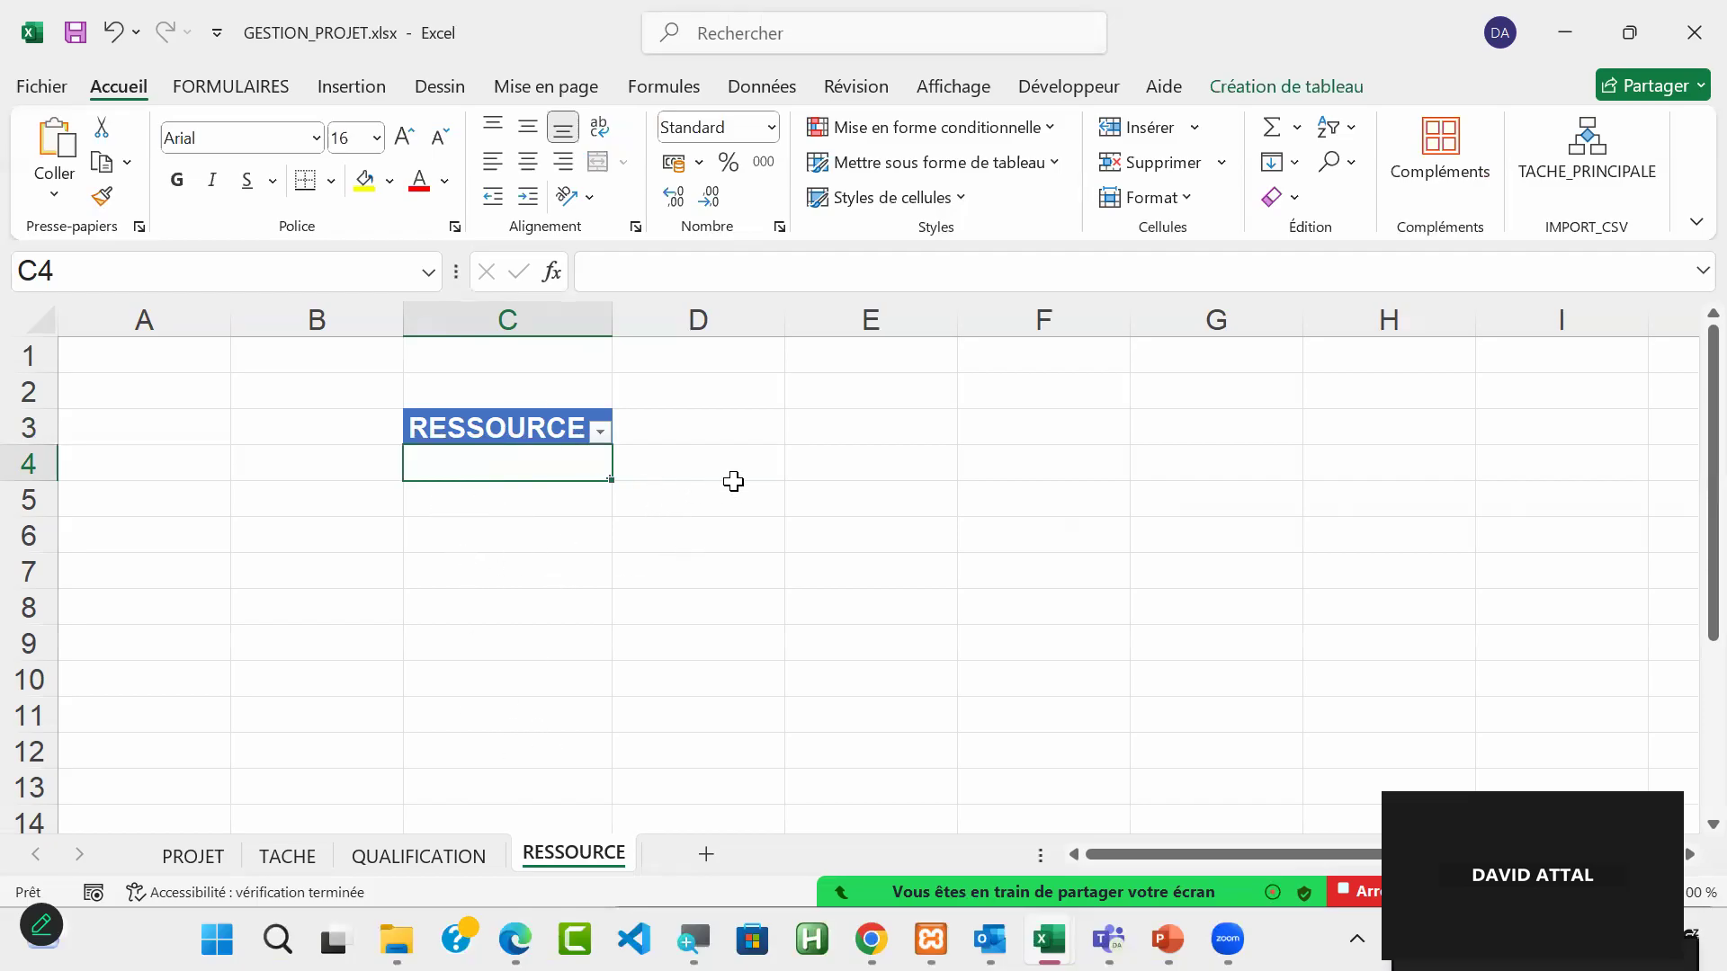
# Step: Add a QUALIFICATION column to the table on the RESSOURCE sheet by entering the heading in cell D3
pyautogui.click(700, 436)
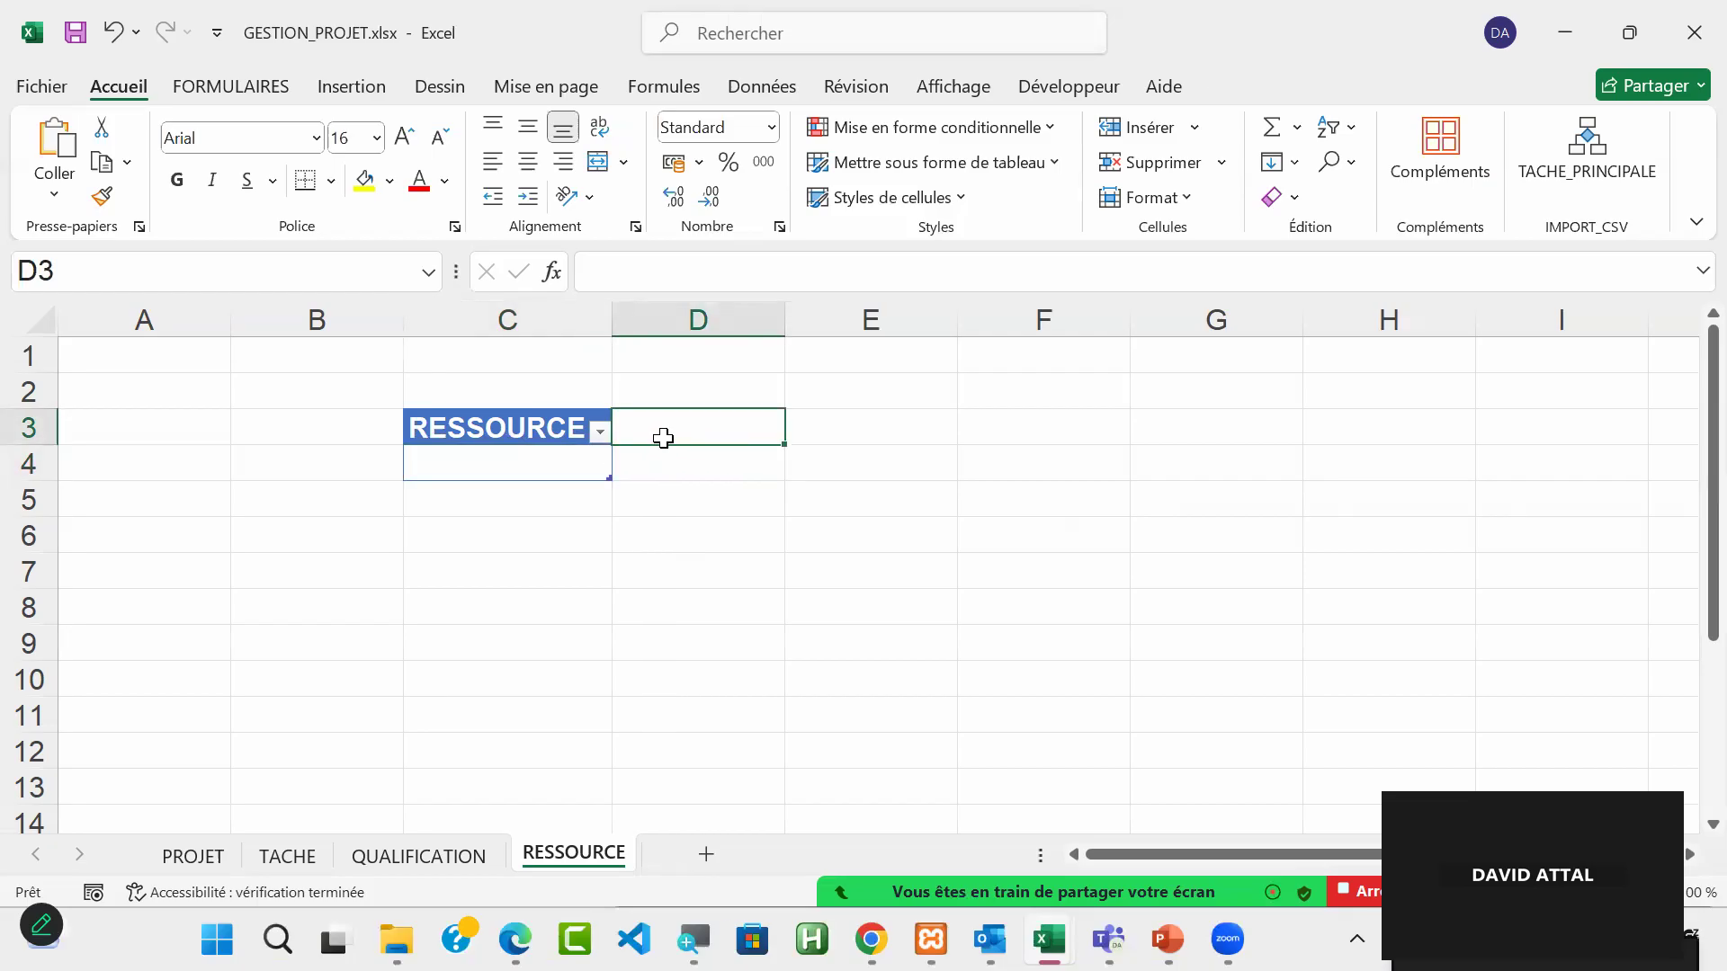
pyautogui.write('QUALIF')
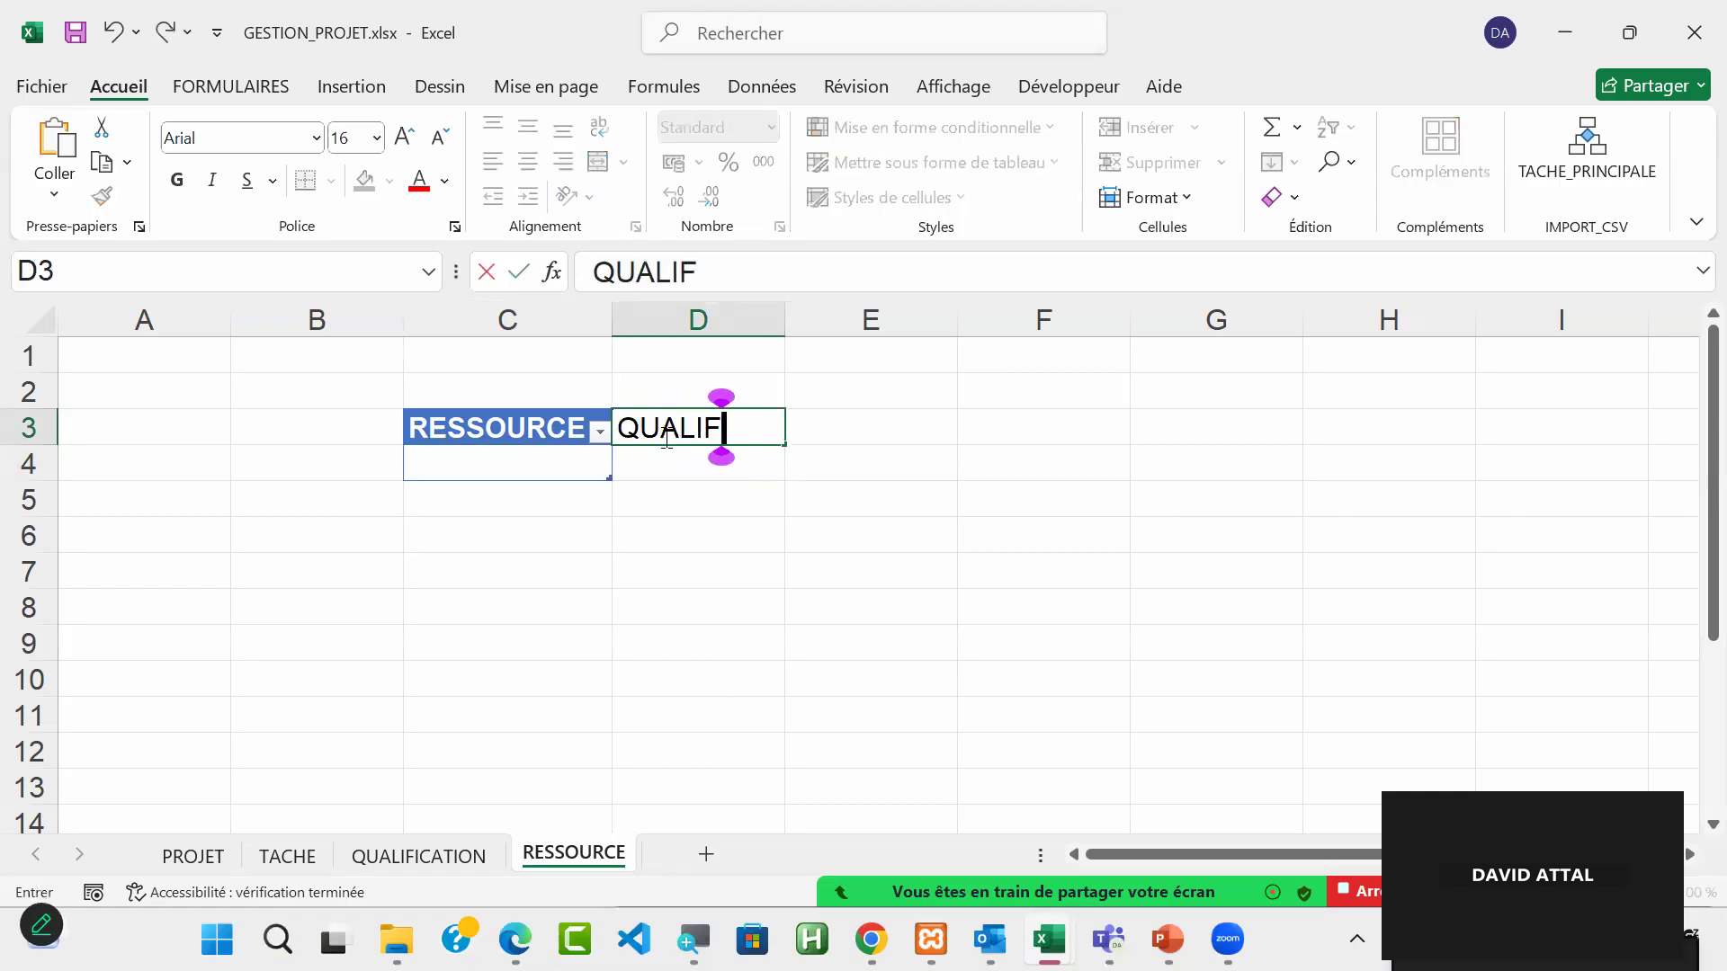
pyautogui.write('ICATION')
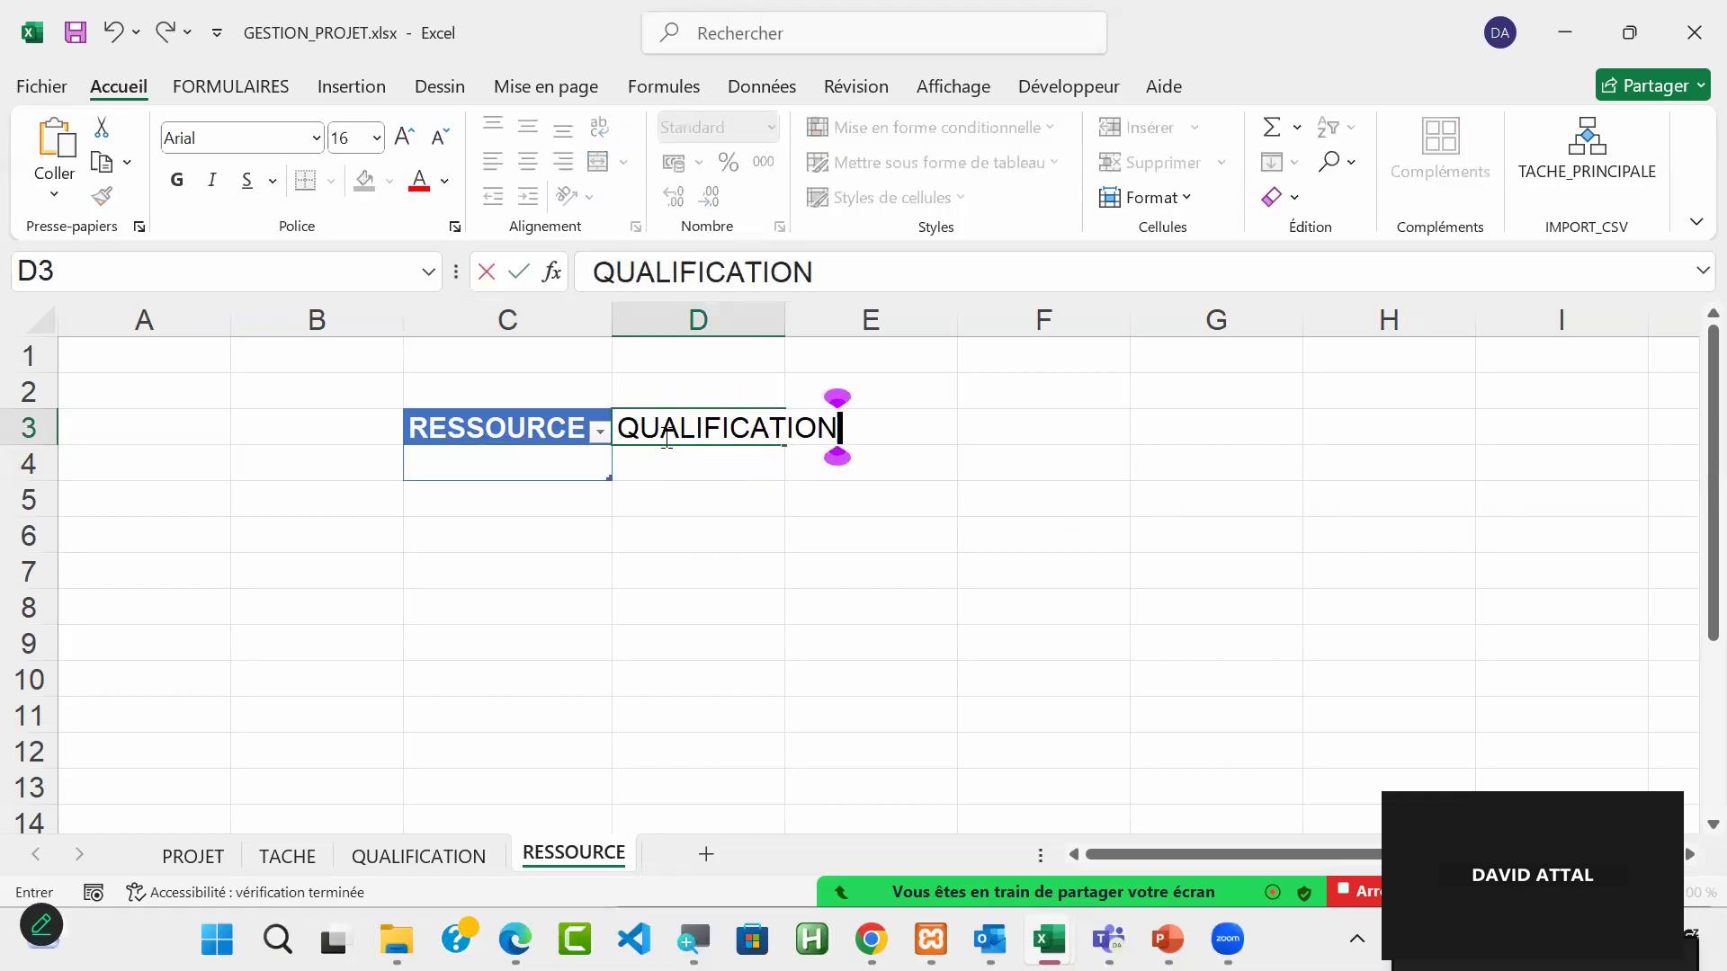
pyautogui.press('Return')
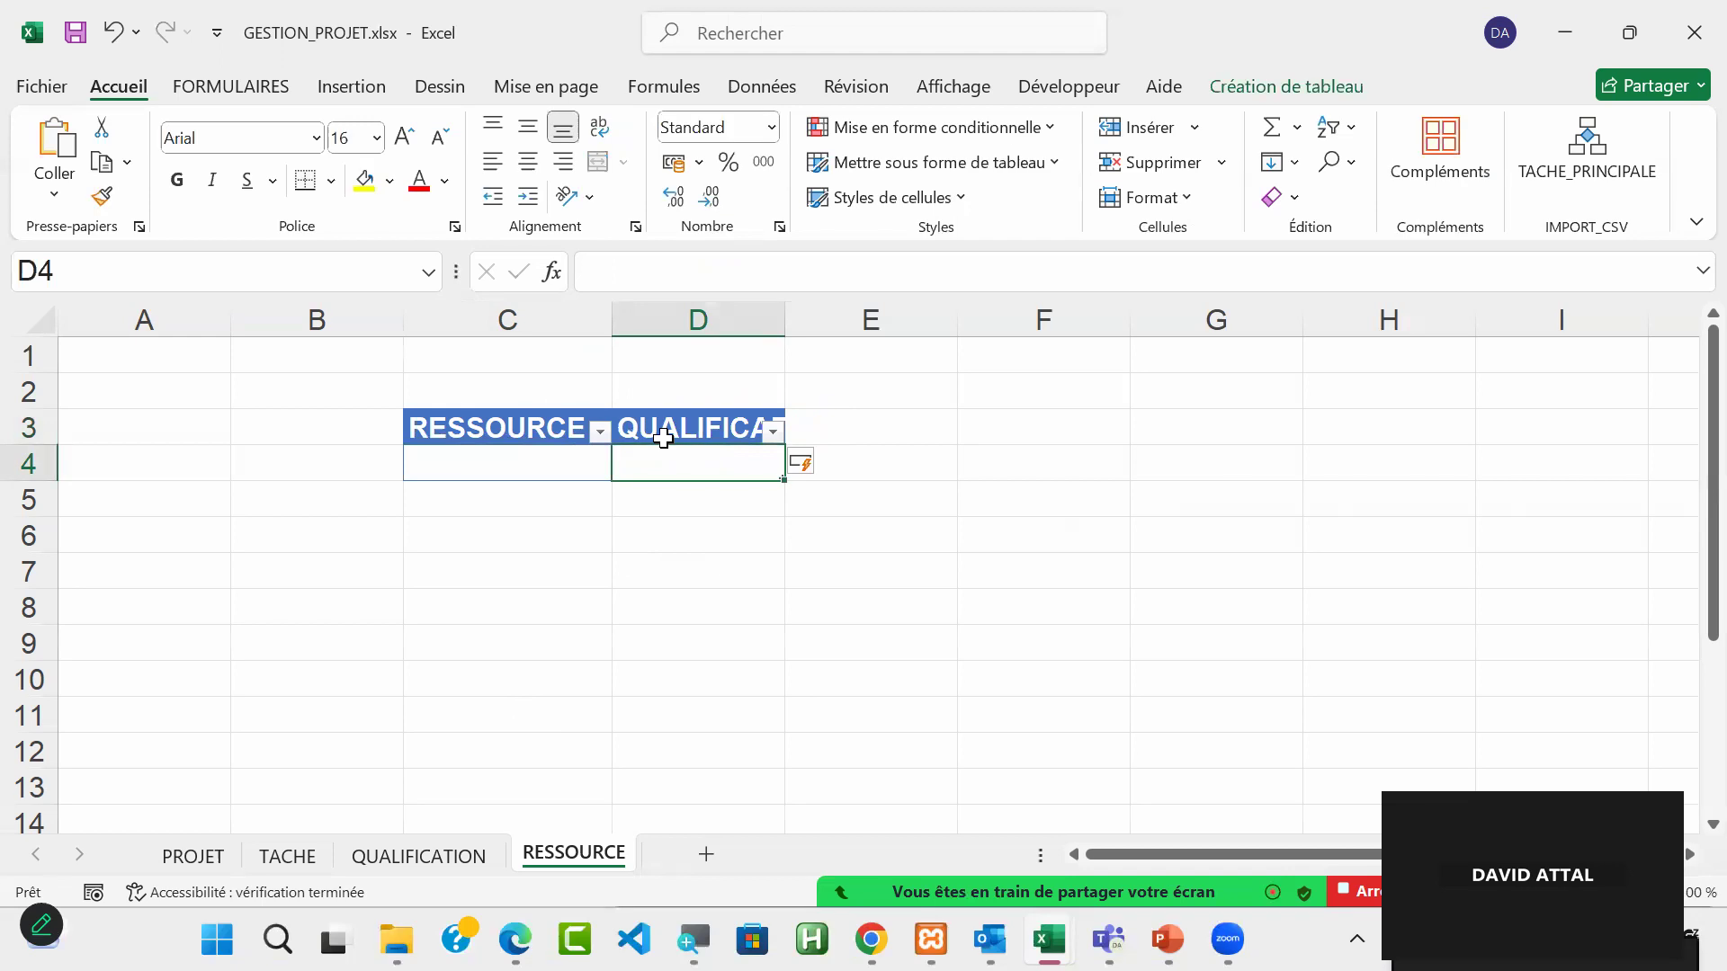
# Step: Review the QUALIFICATION sheet's table columns, and compare them with the RESSOURCE and QUALIFICATION columns on the RESSOURCE sheet
pyautogui.click(420, 859)
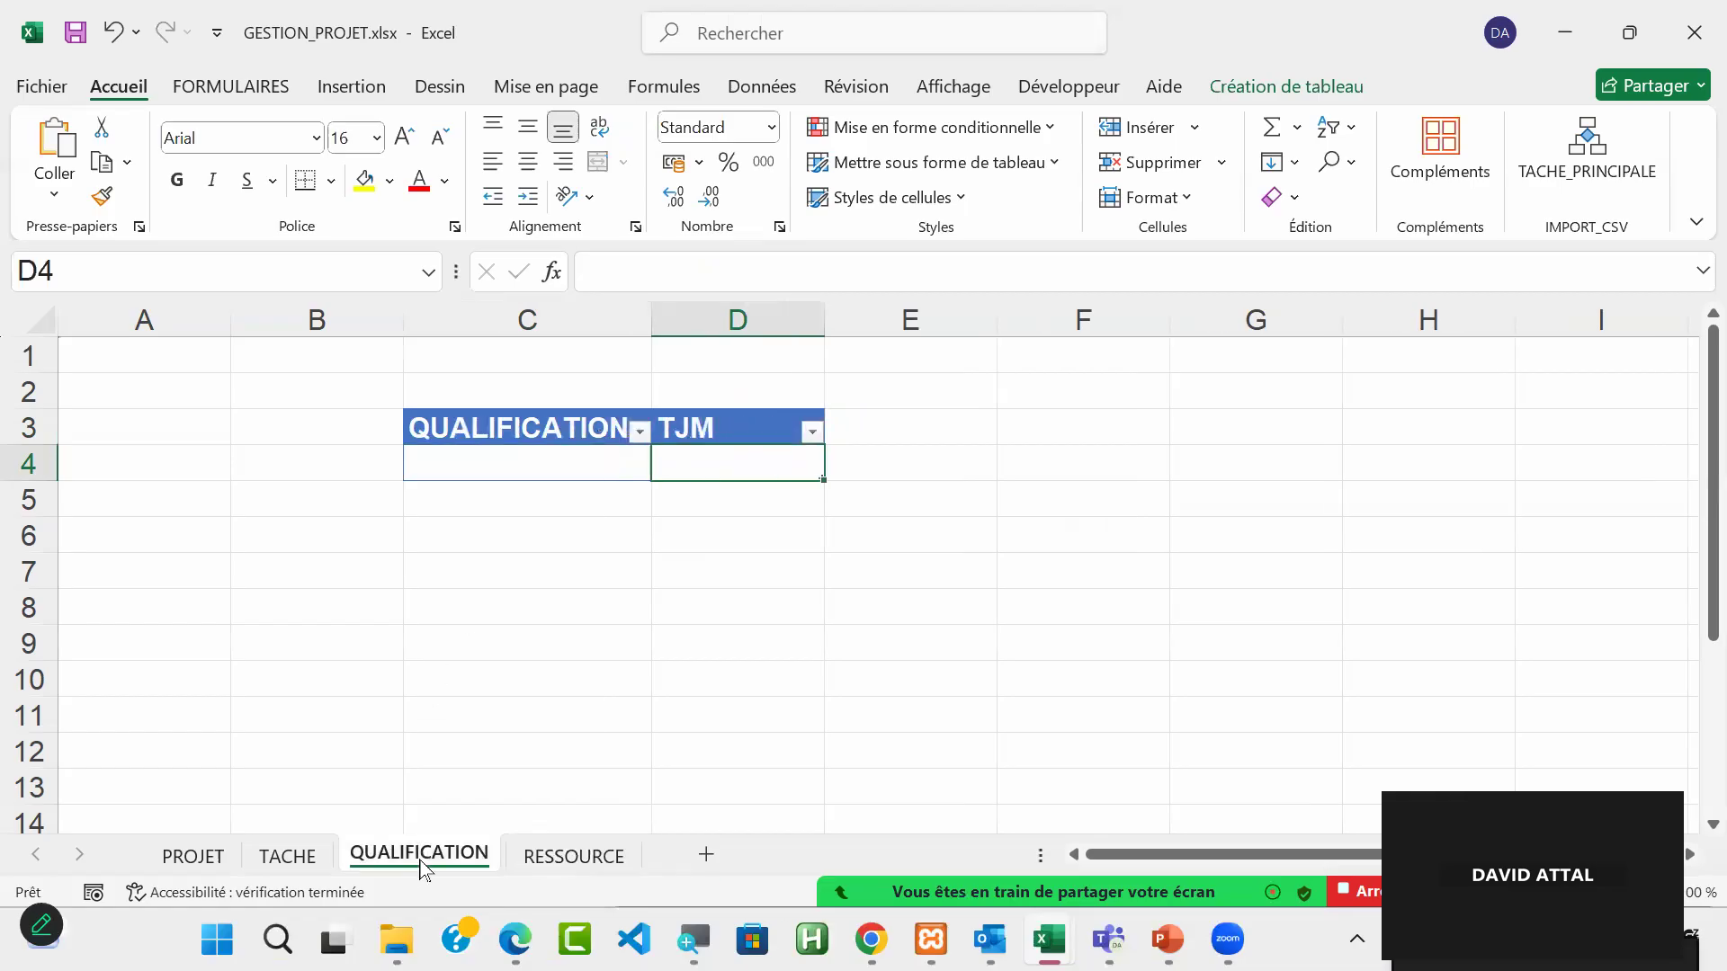
pyautogui.click(568, 456)
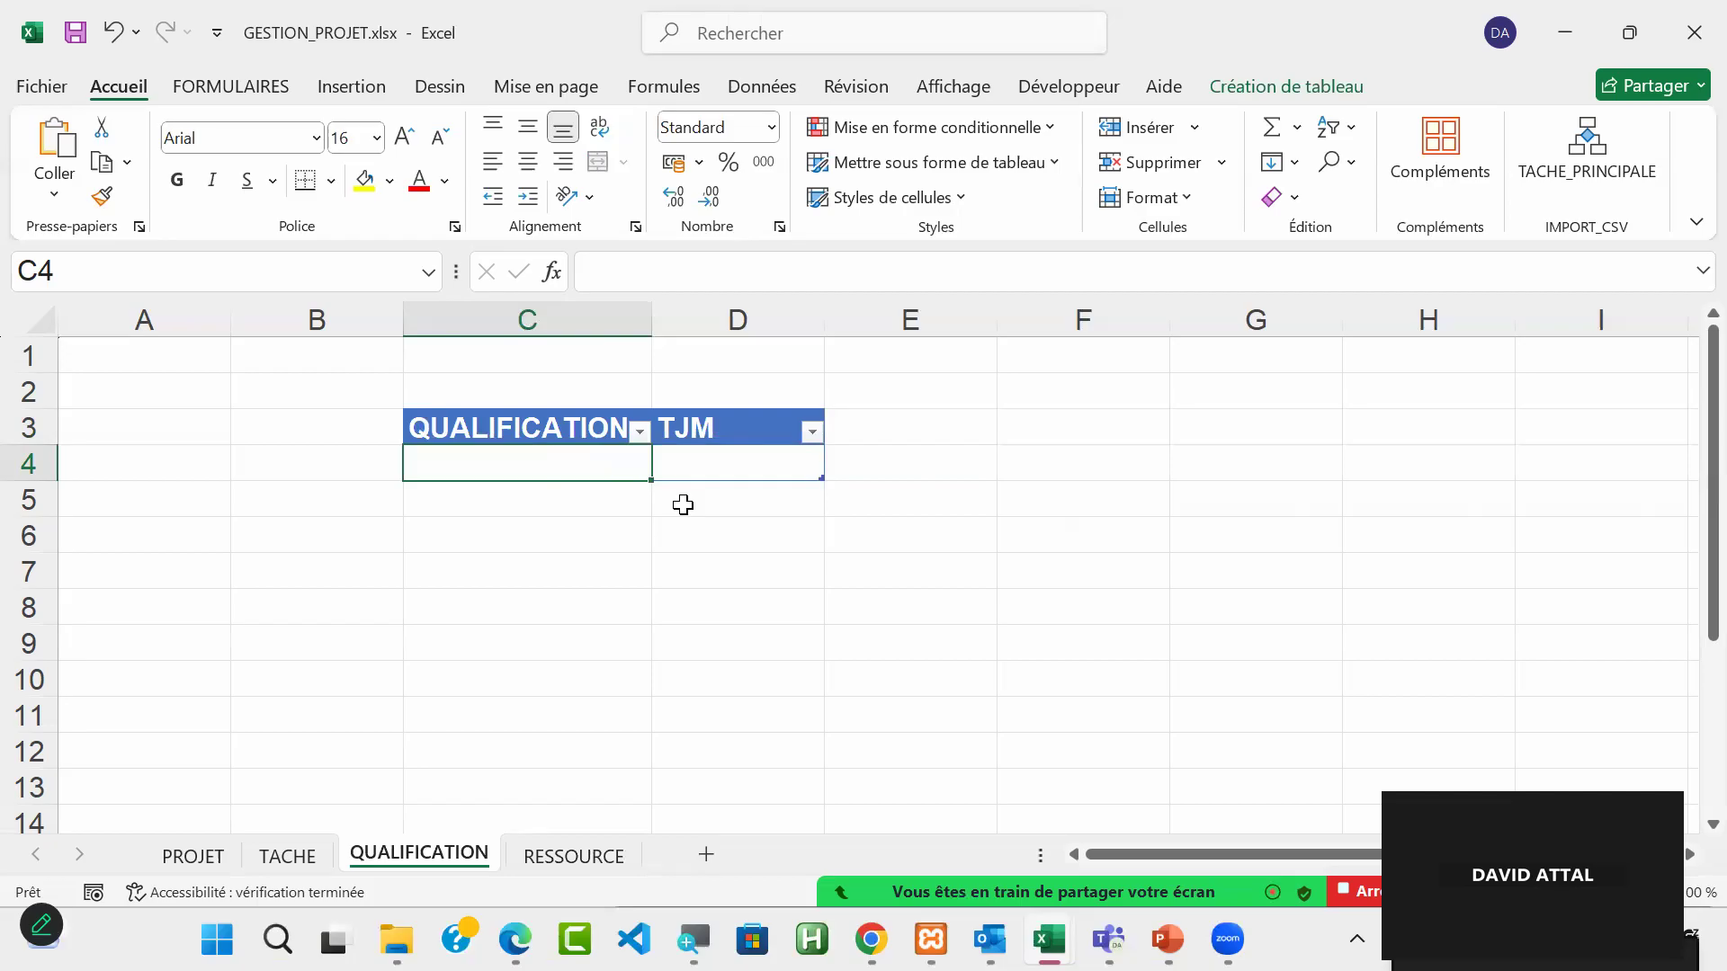
pyautogui.click(716, 466)
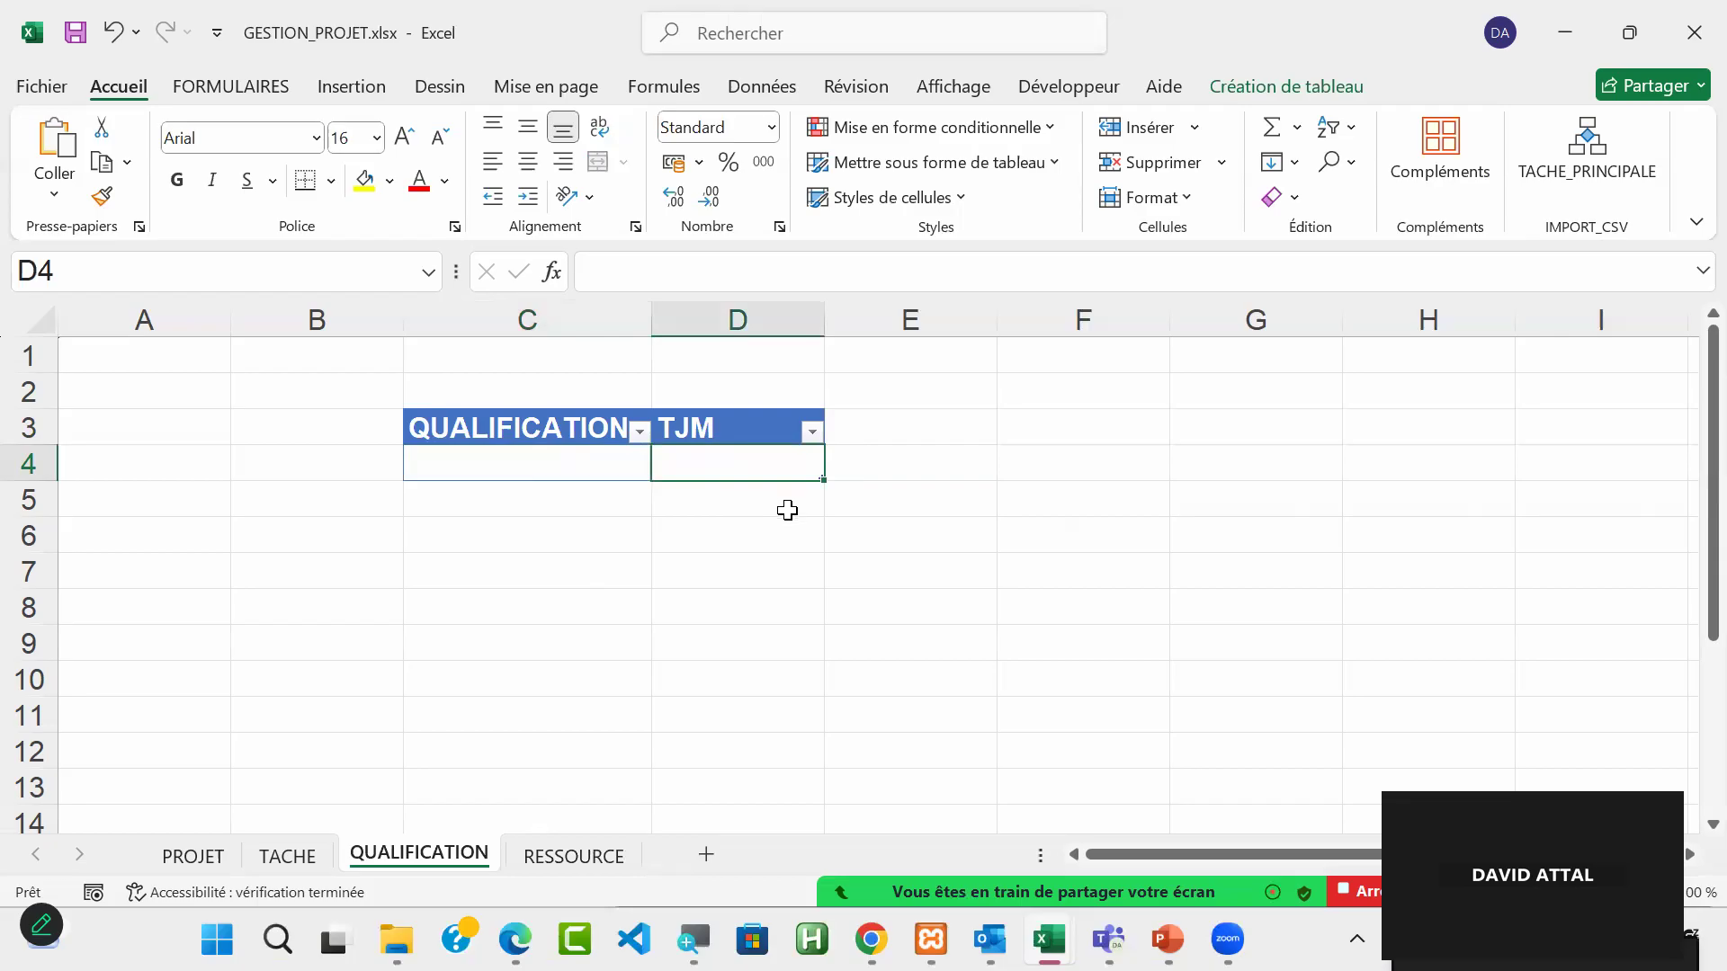
pyautogui.click(573, 862)
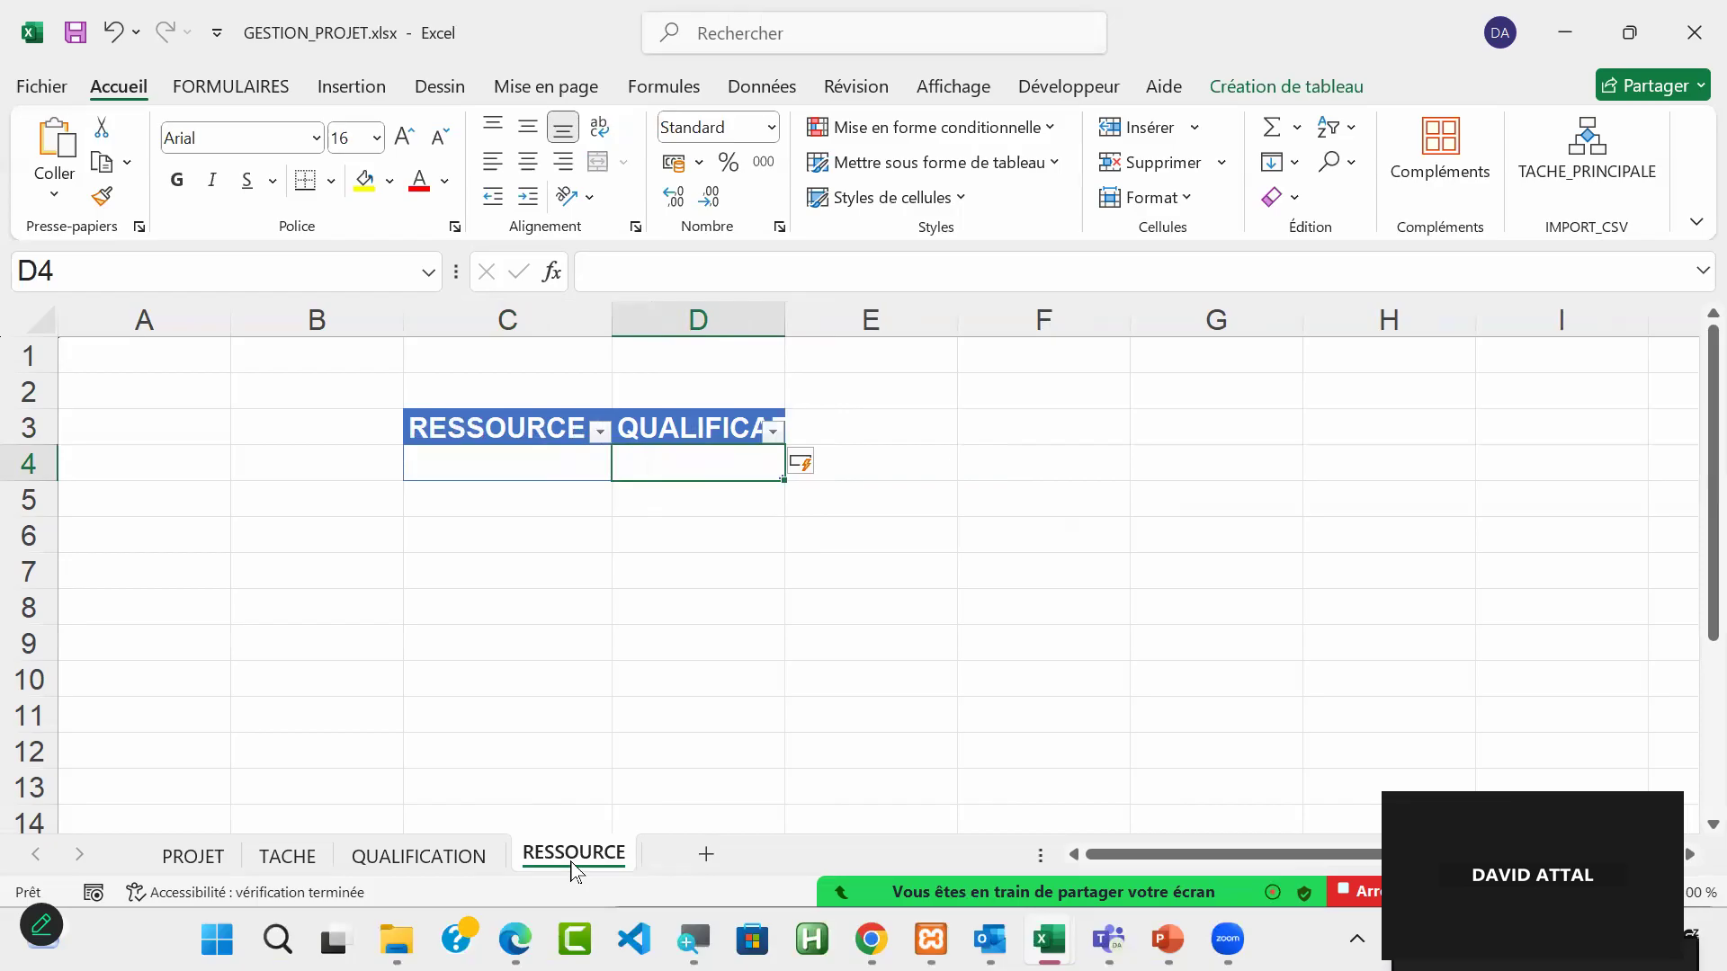
pyautogui.moveTo(520, 449); pyautogui.dragTo(504, 493)
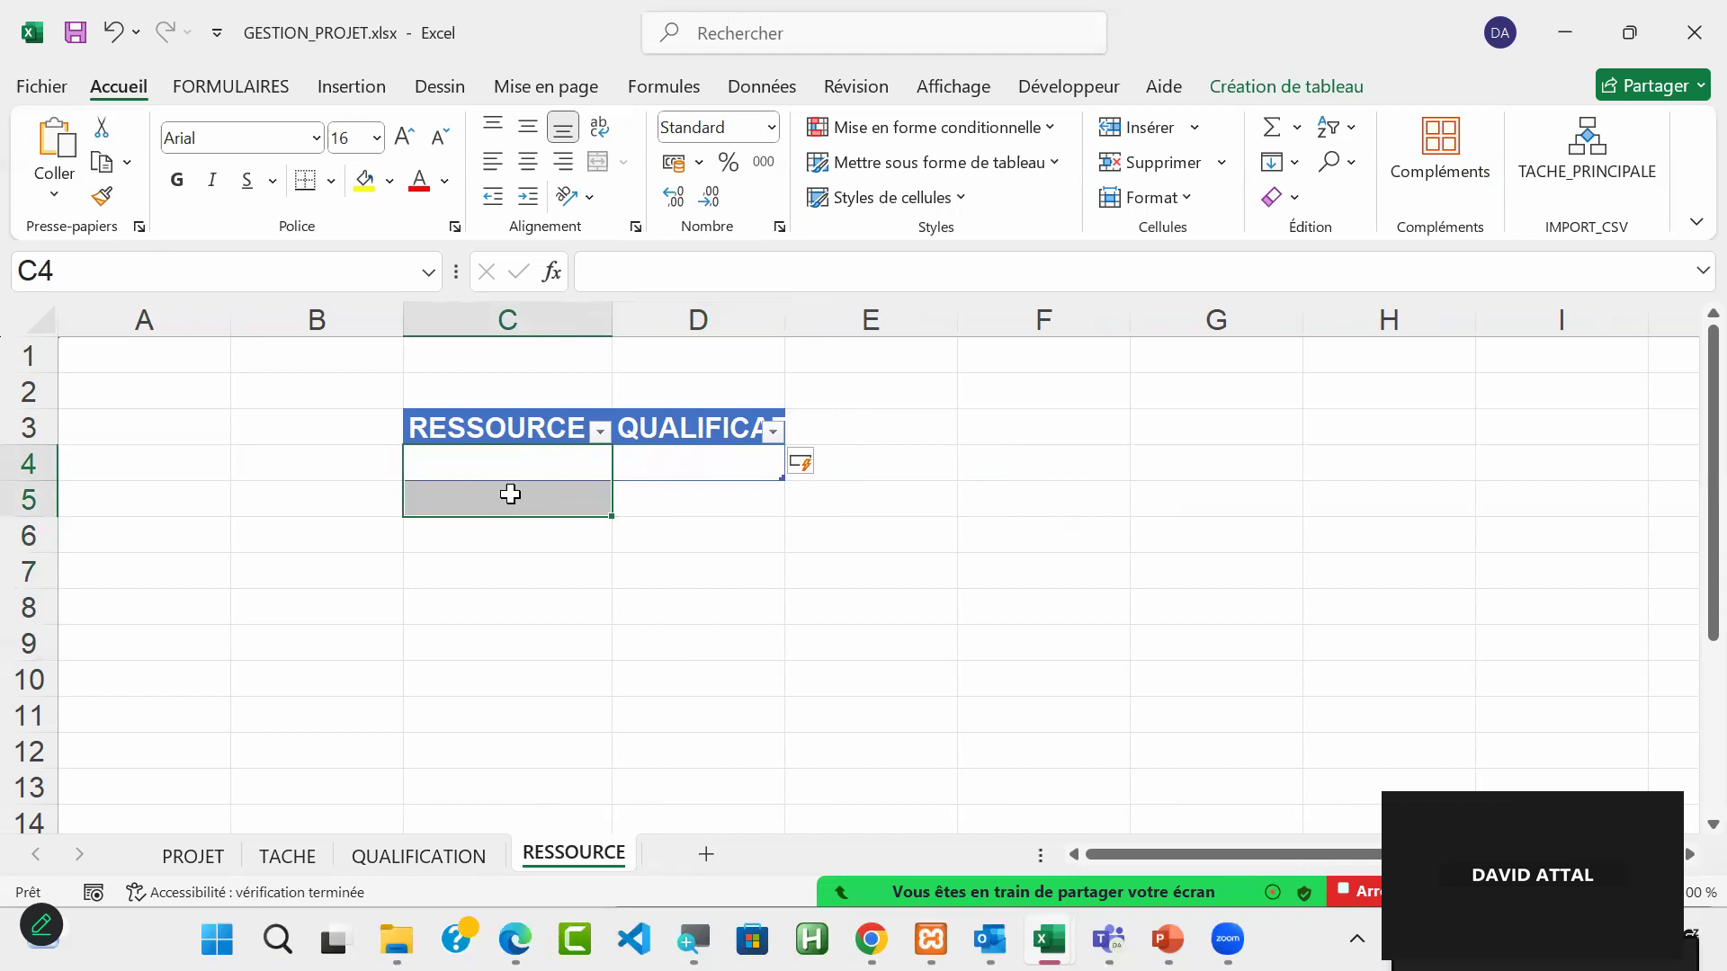
pyautogui.click(718, 462)
pyautogui.moveTo(718, 461); pyautogui.dragTo(713, 531)
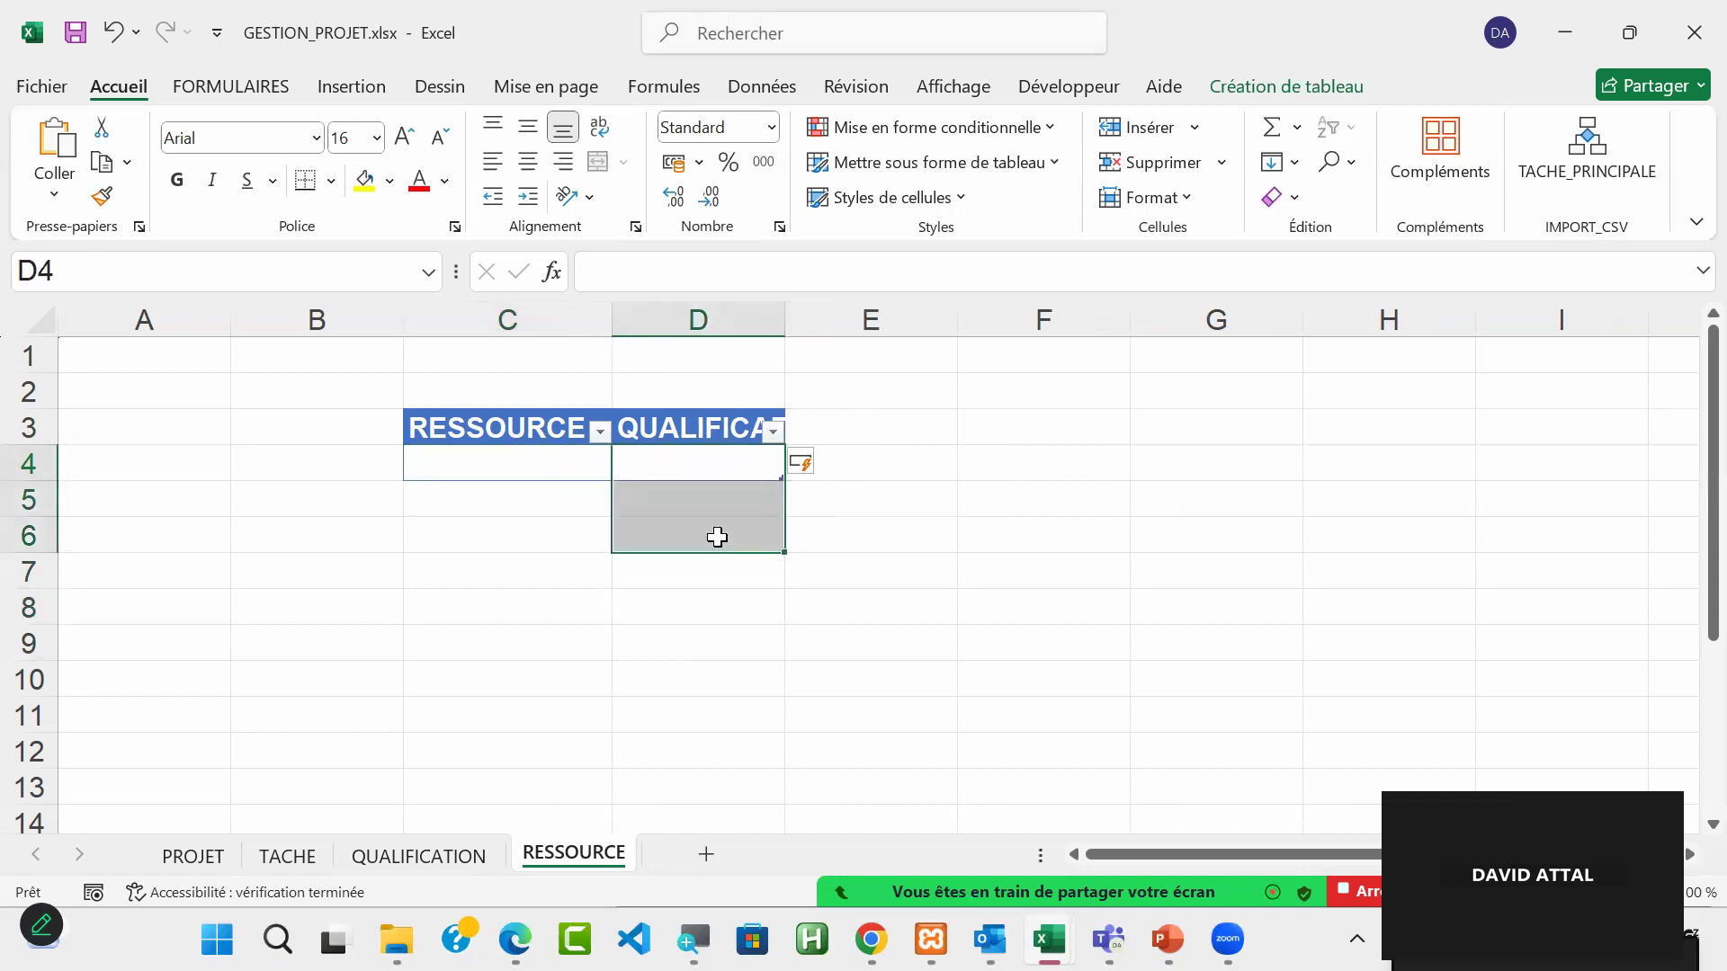
pyautogui.click(690, 468)
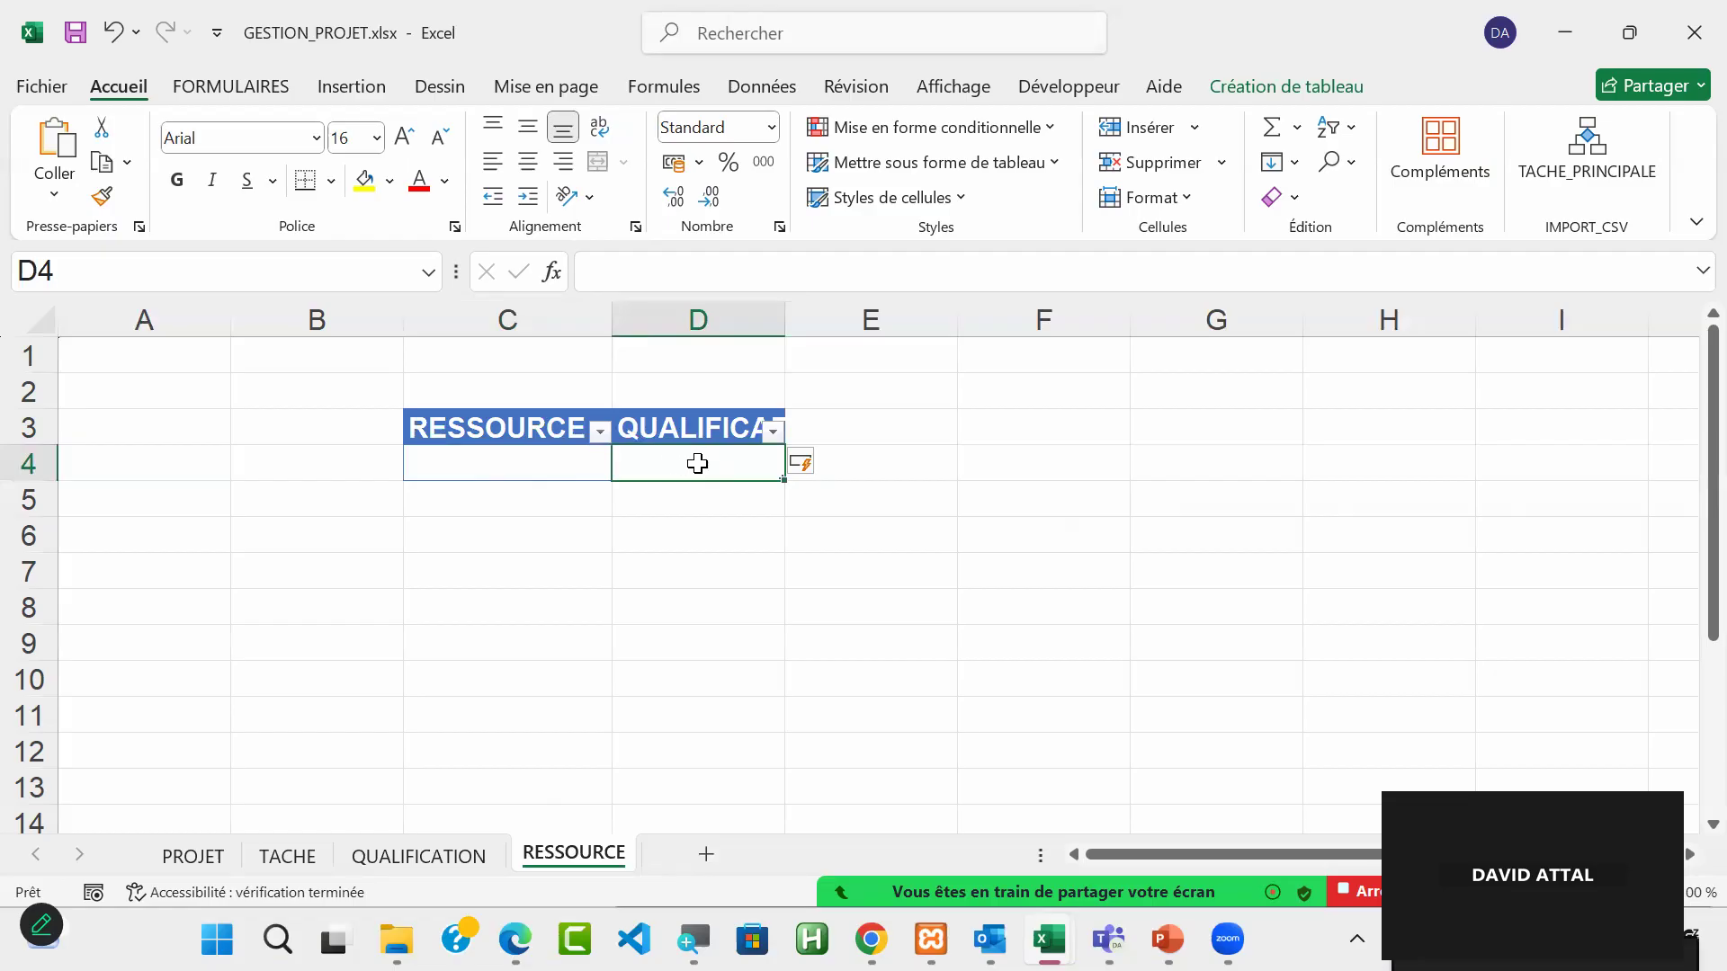
# Step: Add a TJM column to the table on the RESSOURCE sheet by entering the heading in cell E3
pyautogui.click(899, 425)
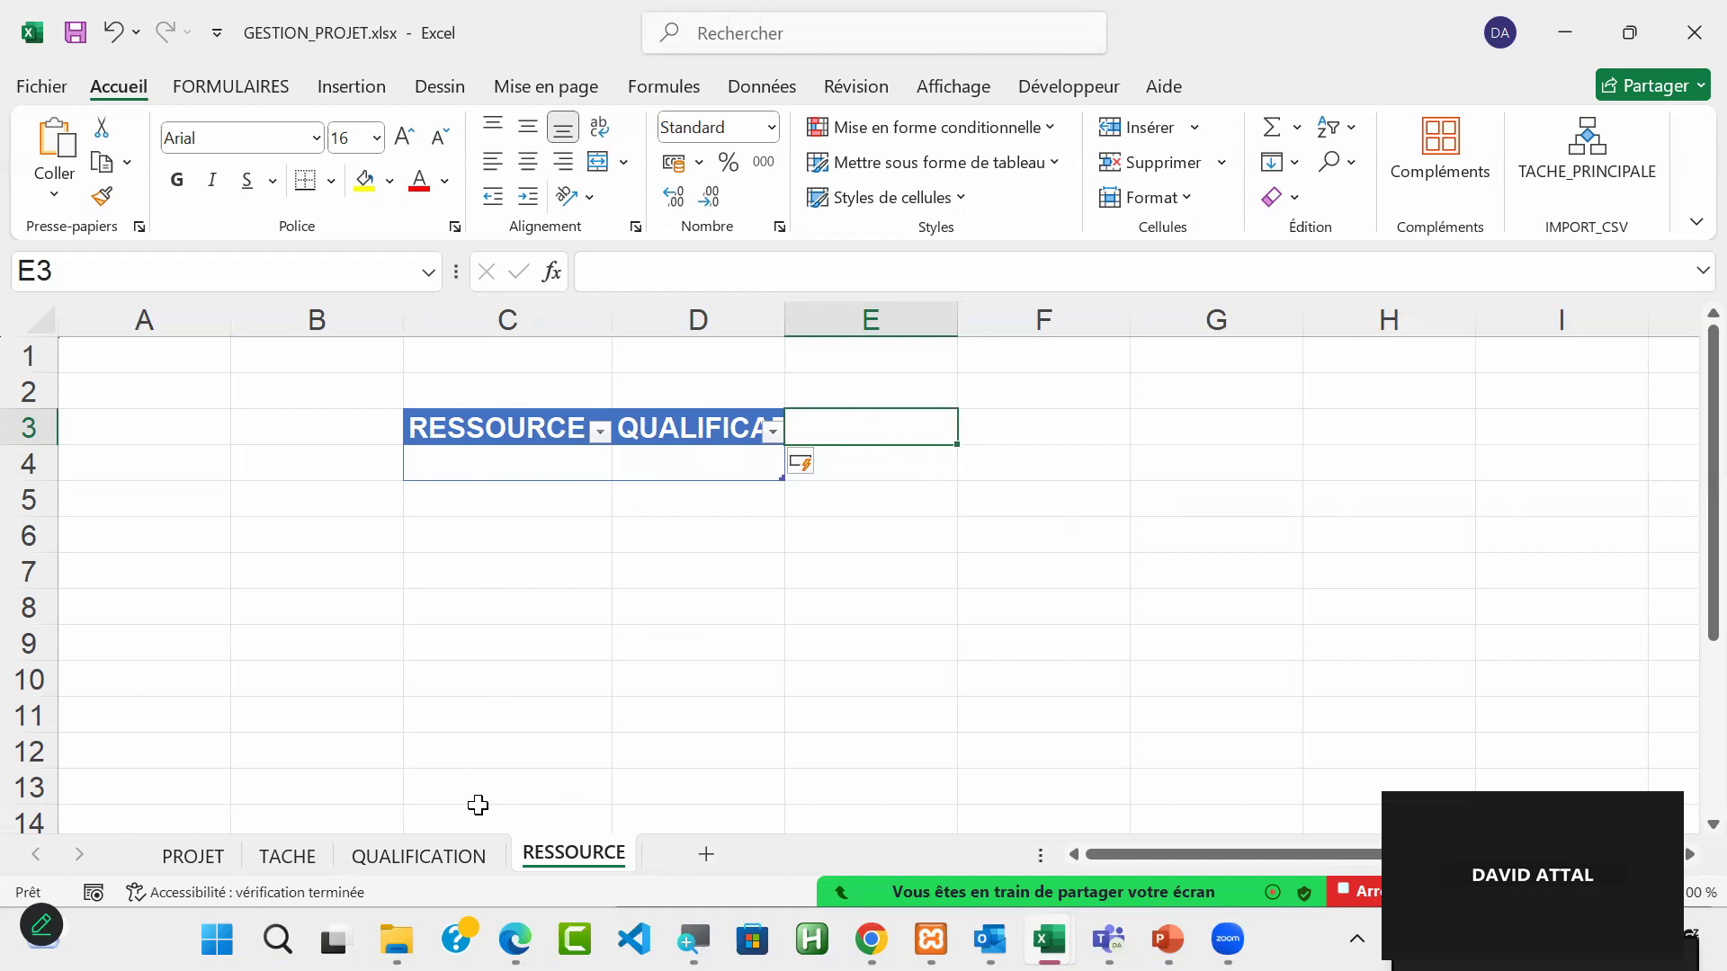
pyautogui.write('TJM')
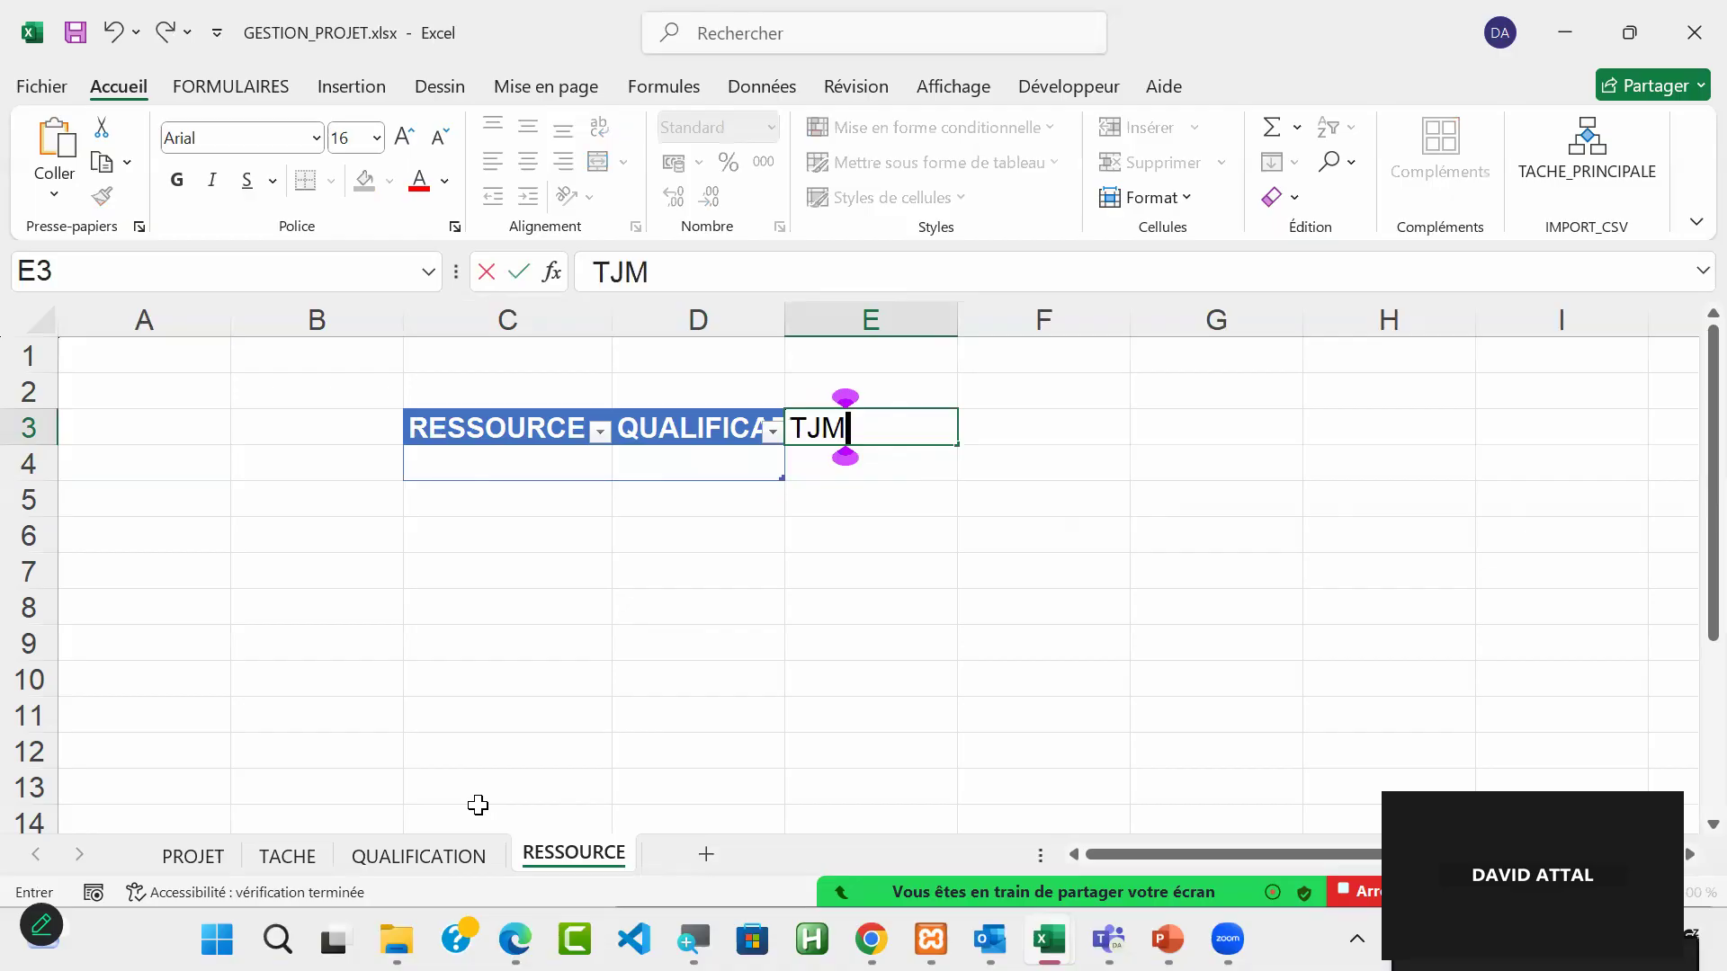
pyautogui.press('Return')
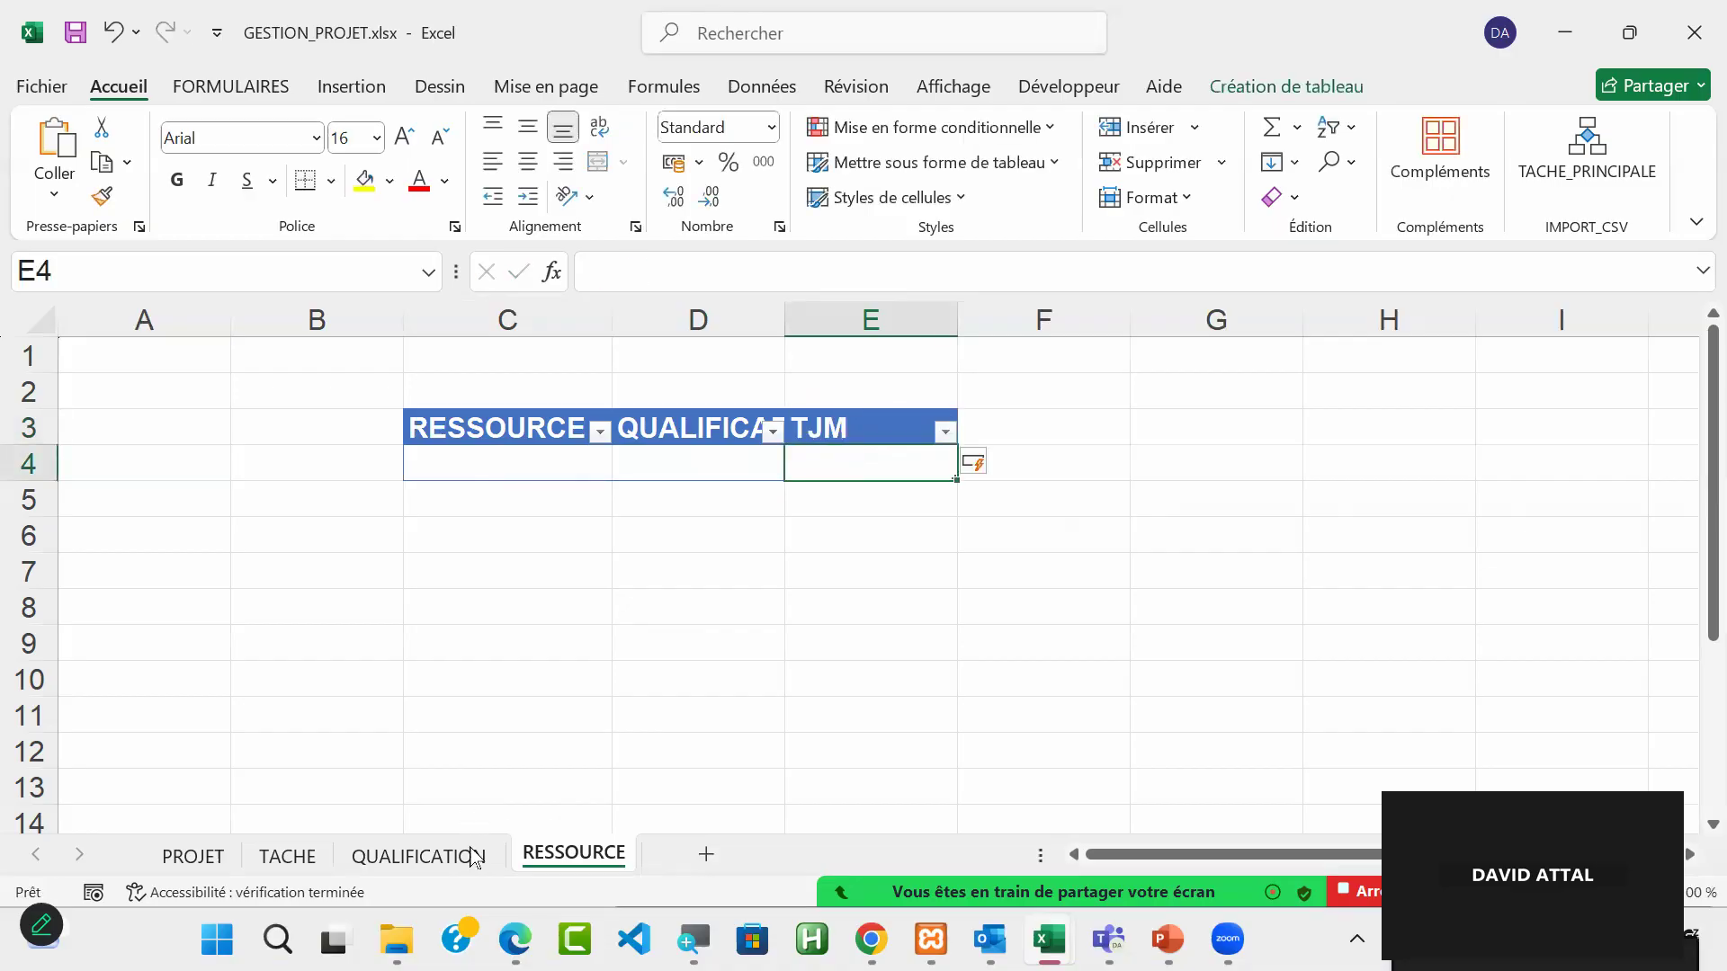
# Step: Examine the QUALIFICATION and TJM data cells on the QUALIFICATION sheet, and compare them with the table on the RESSOURCE sheet
pyautogui.click(428, 864)
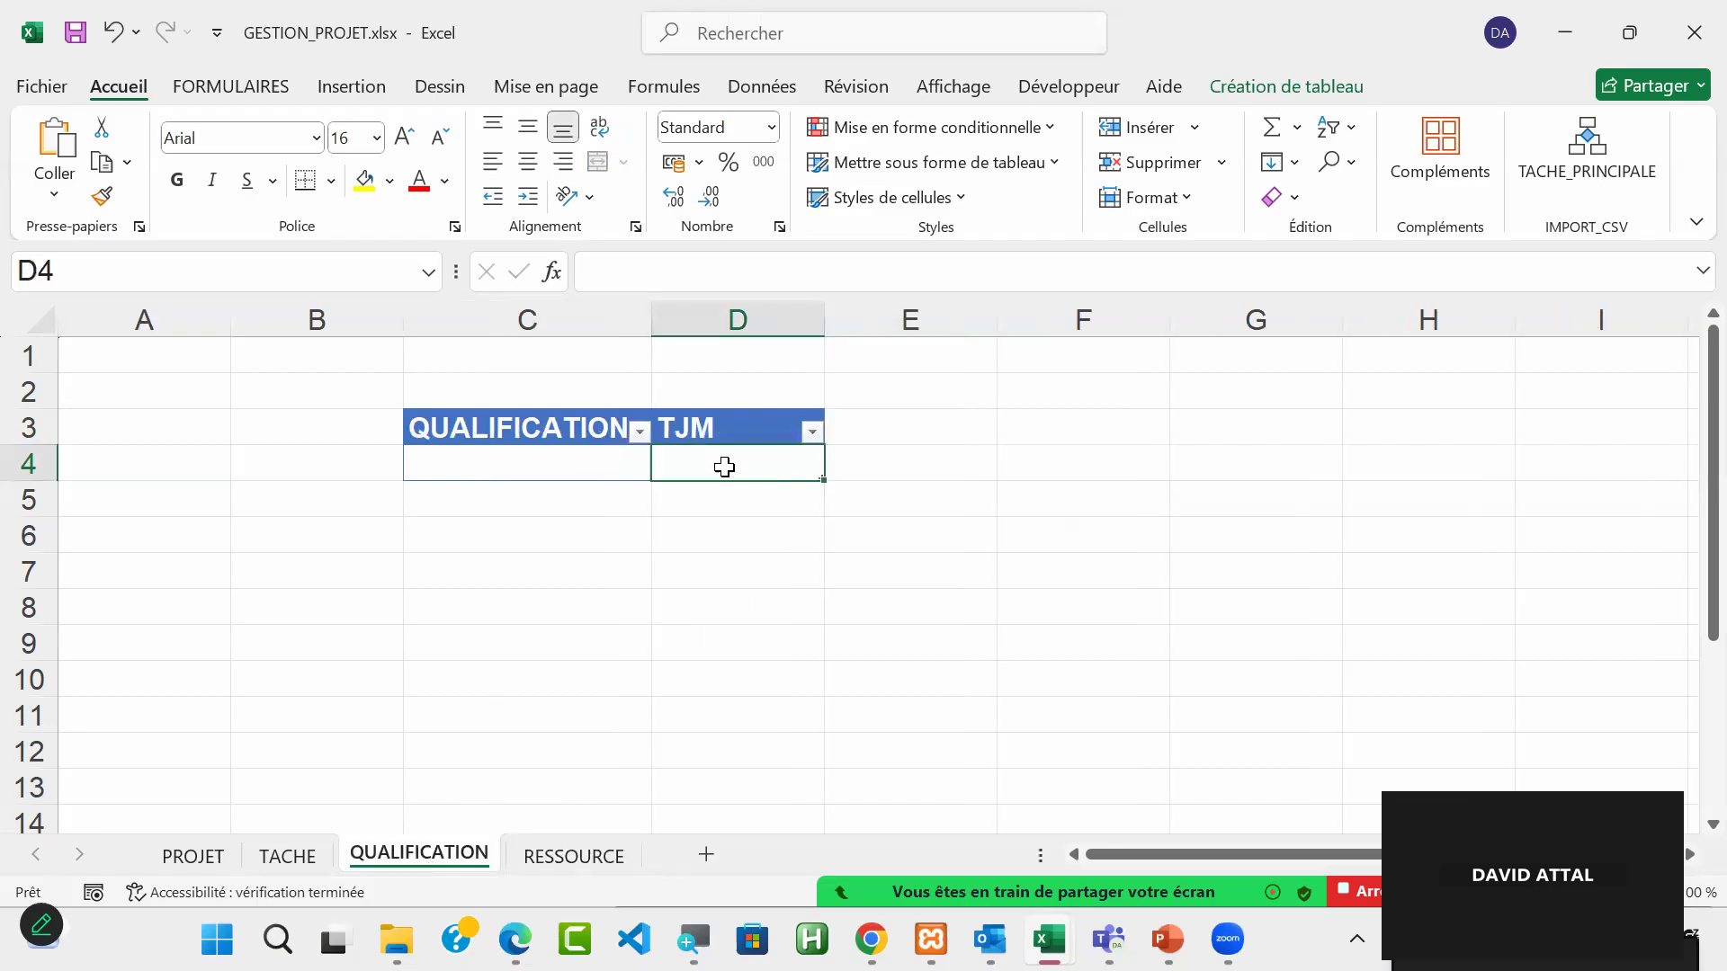
pyautogui.click(537, 459)
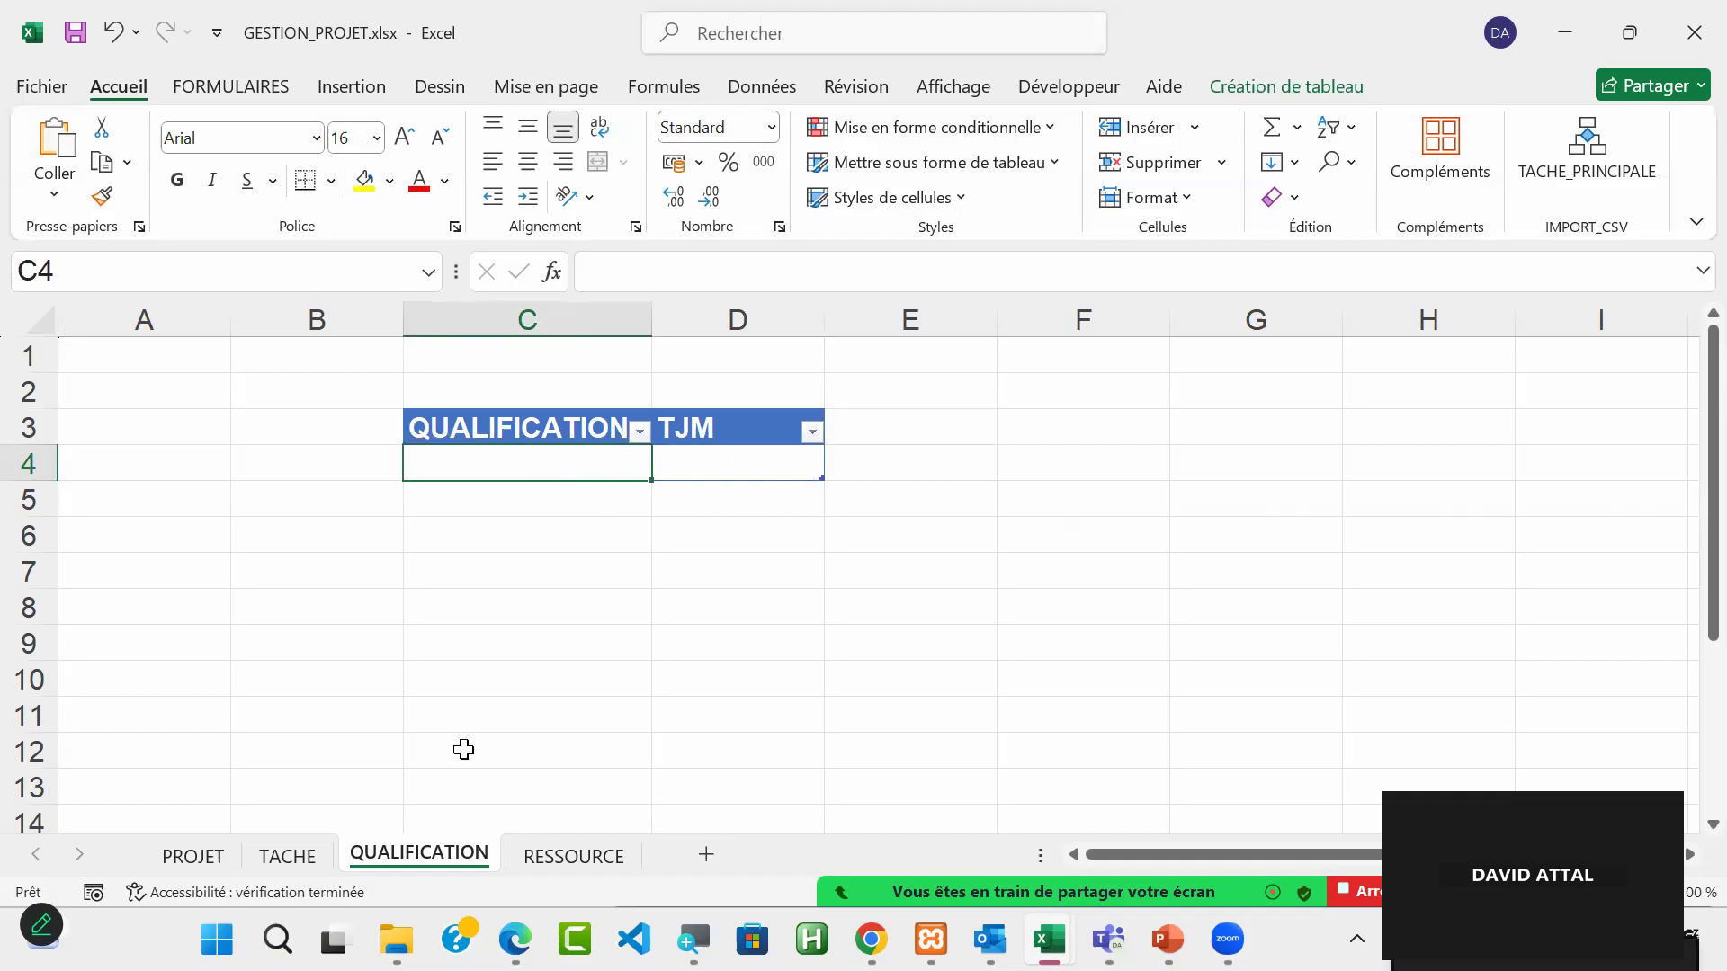
pyautogui.click(724, 459)
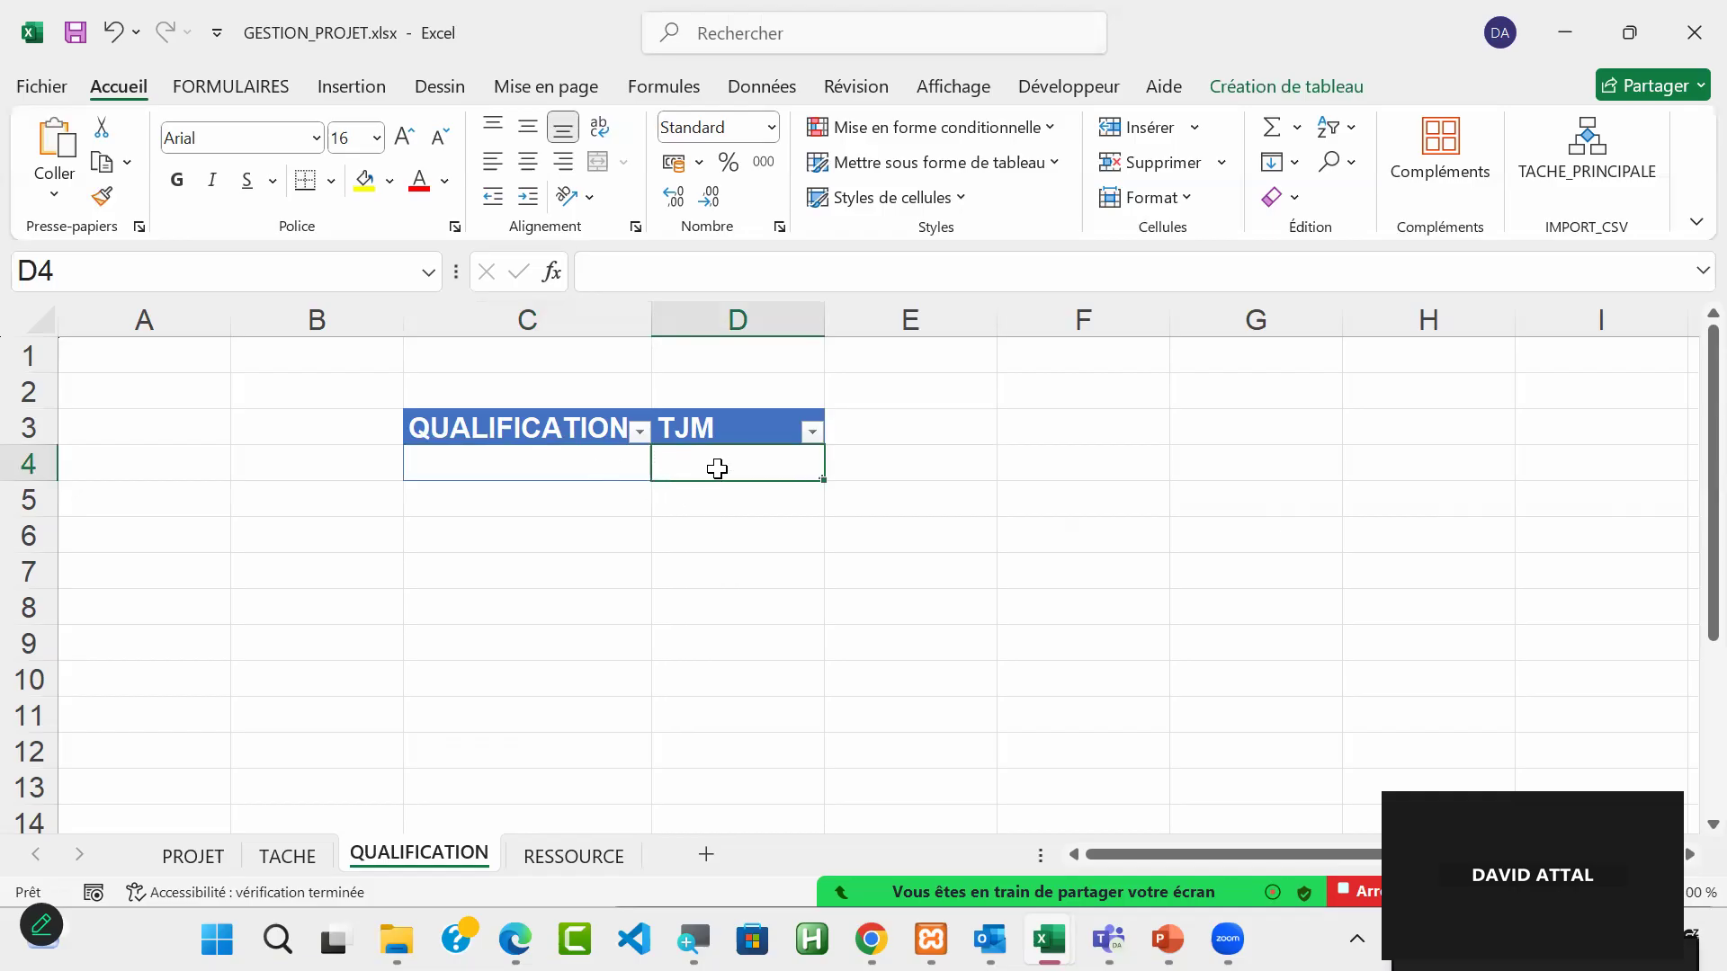
pyautogui.moveTo(718, 524)
pyautogui.mouseDown()
pyautogui.moveTo(737, 513)
pyautogui.moveTo(750, 552)
pyautogui.moveTo(747, 504)
pyautogui.moveTo(737, 533)
pyautogui.mouseUp()
pyautogui.click(580, 877)
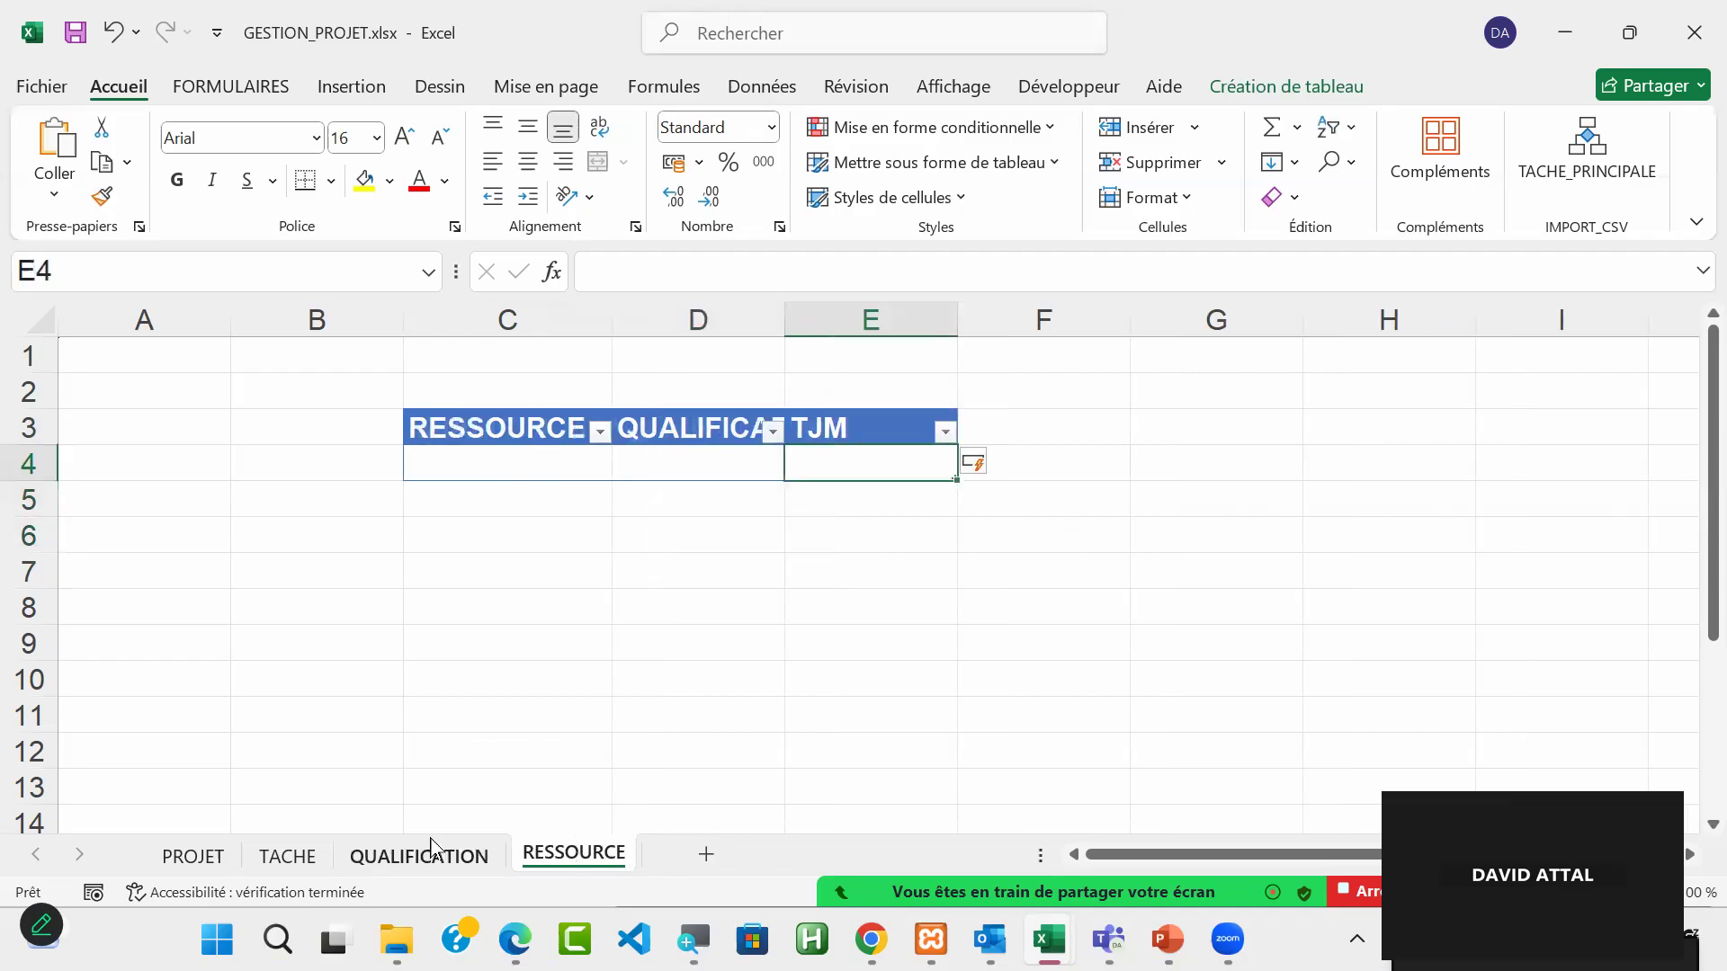
pyautogui.click(417, 862)
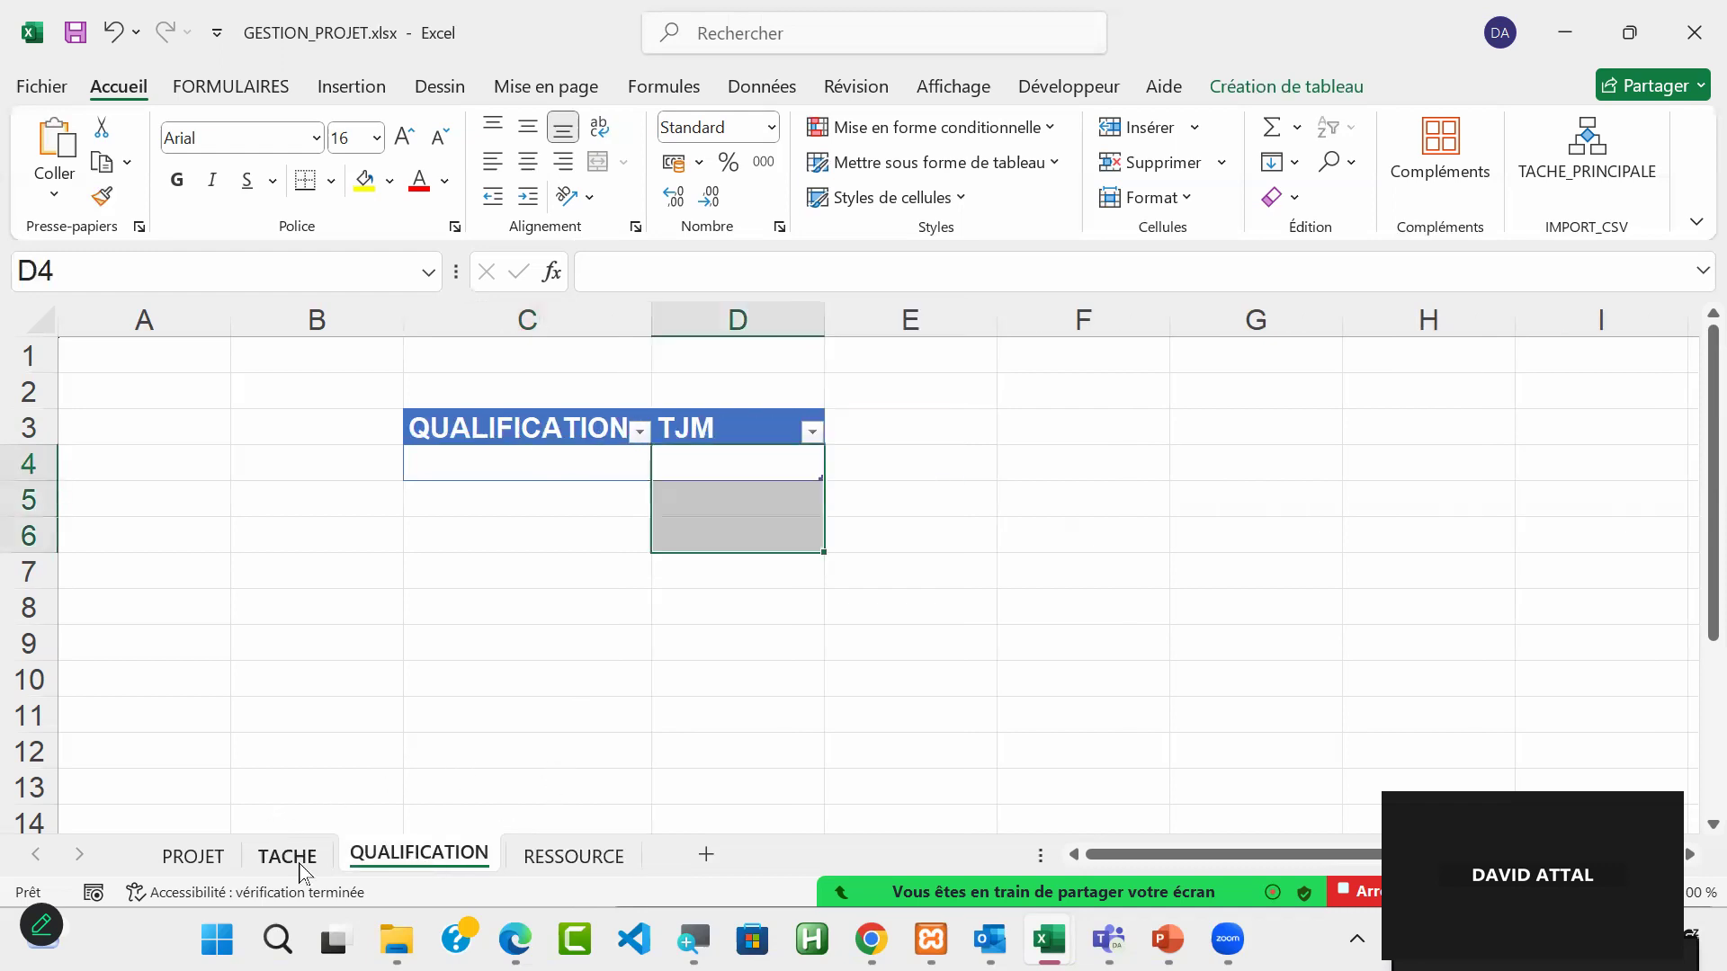
pyautogui.click(529, 468)
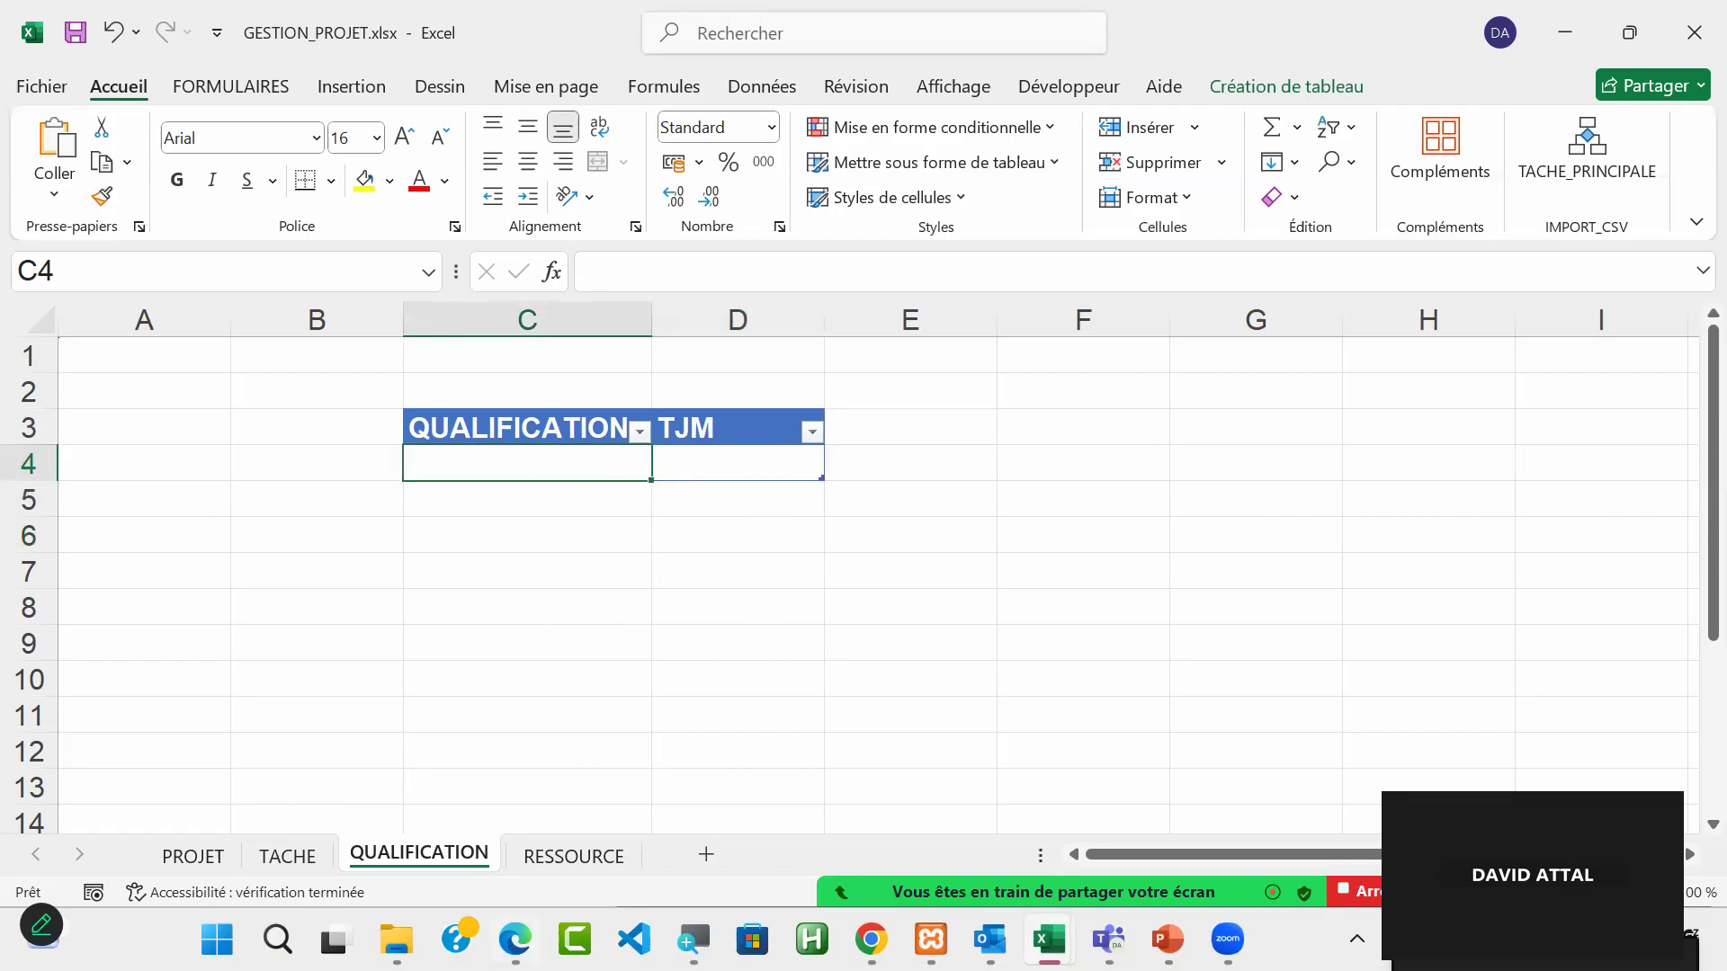
pyautogui.moveTo(516, 939)
pyautogui.click(1655, 868)
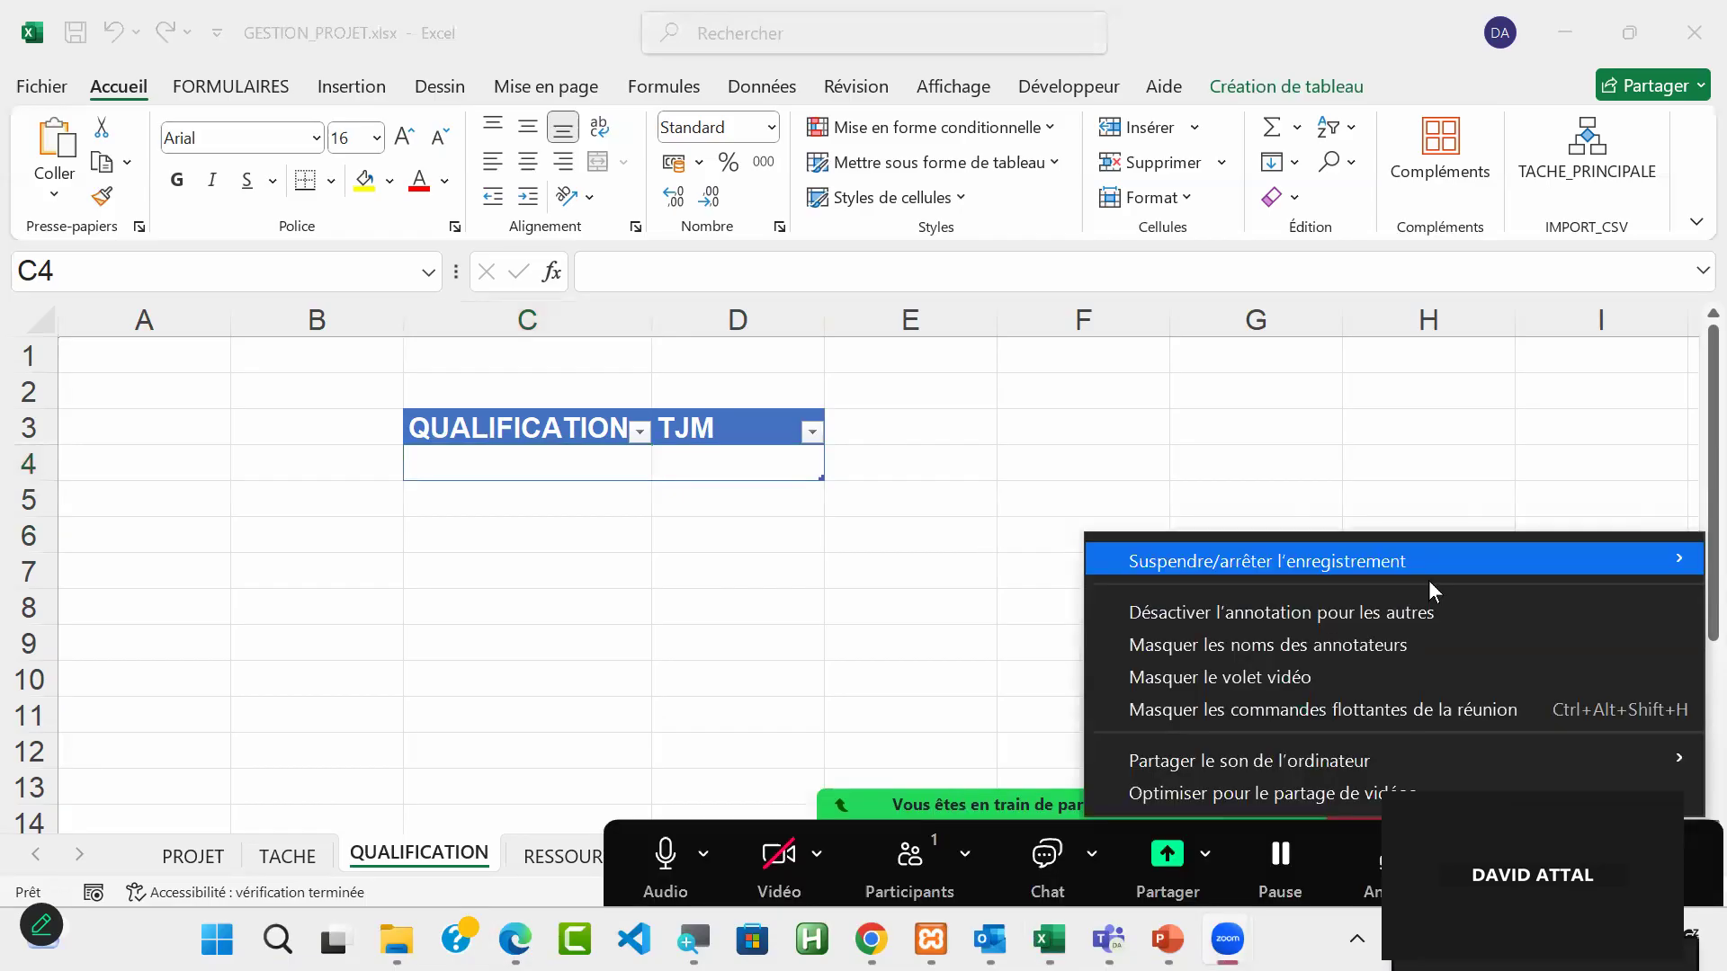
pyautogui.moveTo(1545, 530)
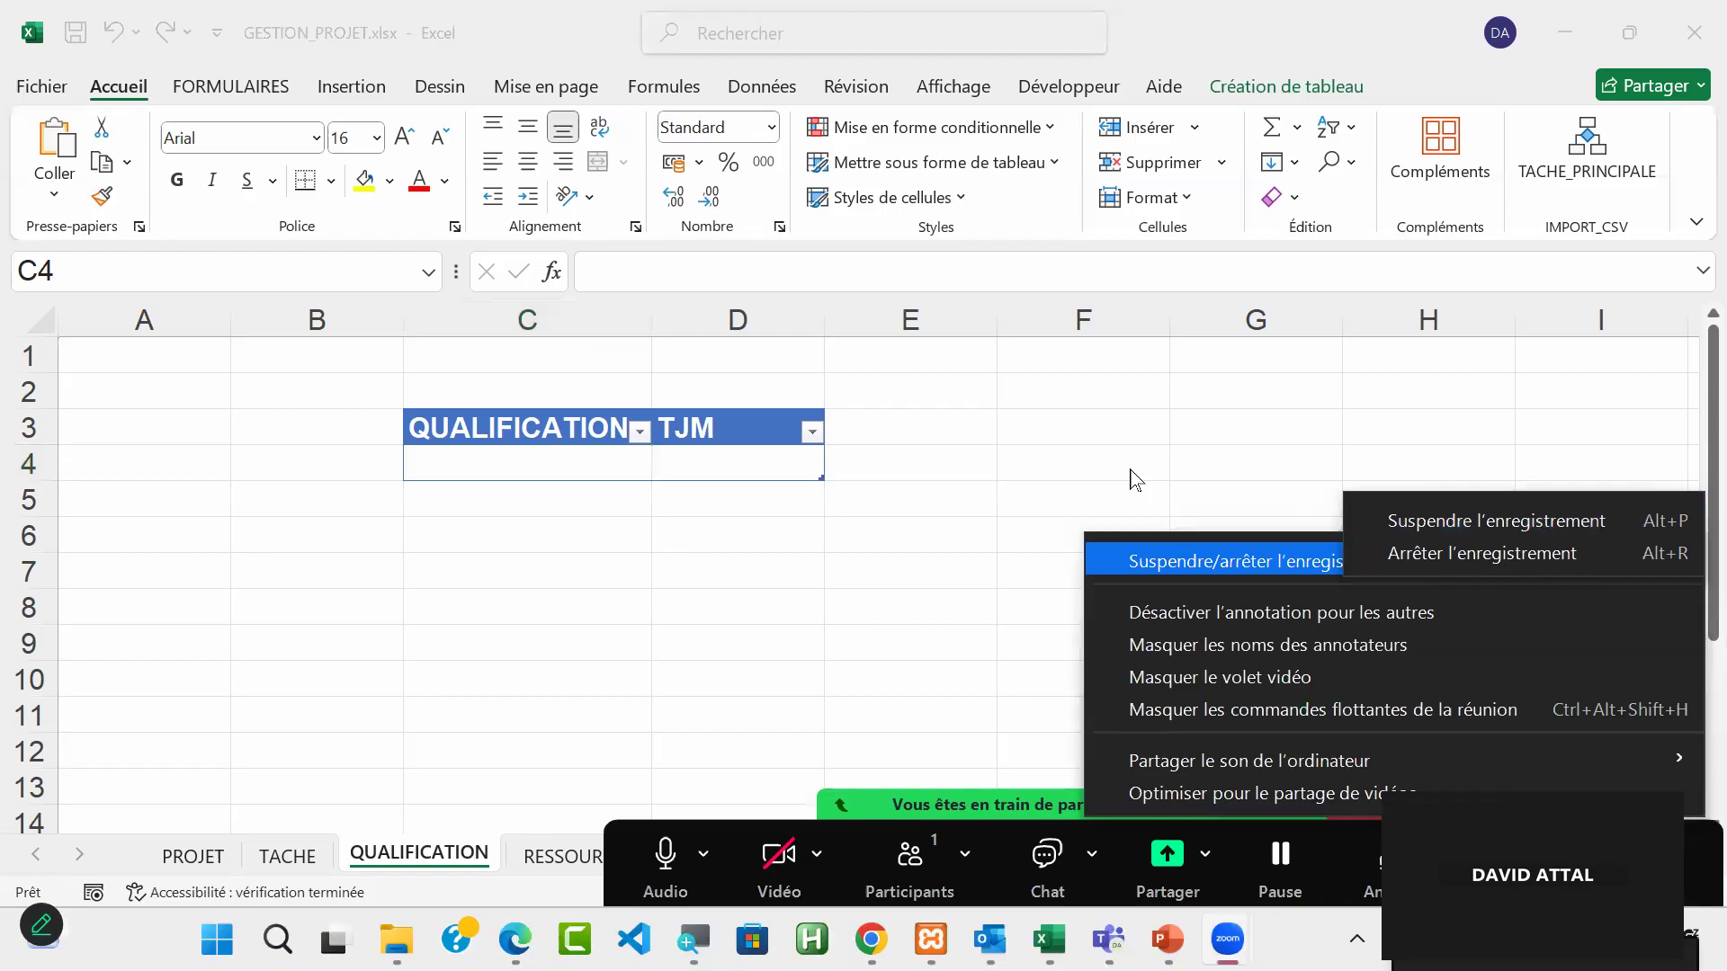
# Step: Fill the first row of the QUALIFICATION sheet's table with the qualification MANAGER and a TJM of 500
pyautogui.click(553, 471)
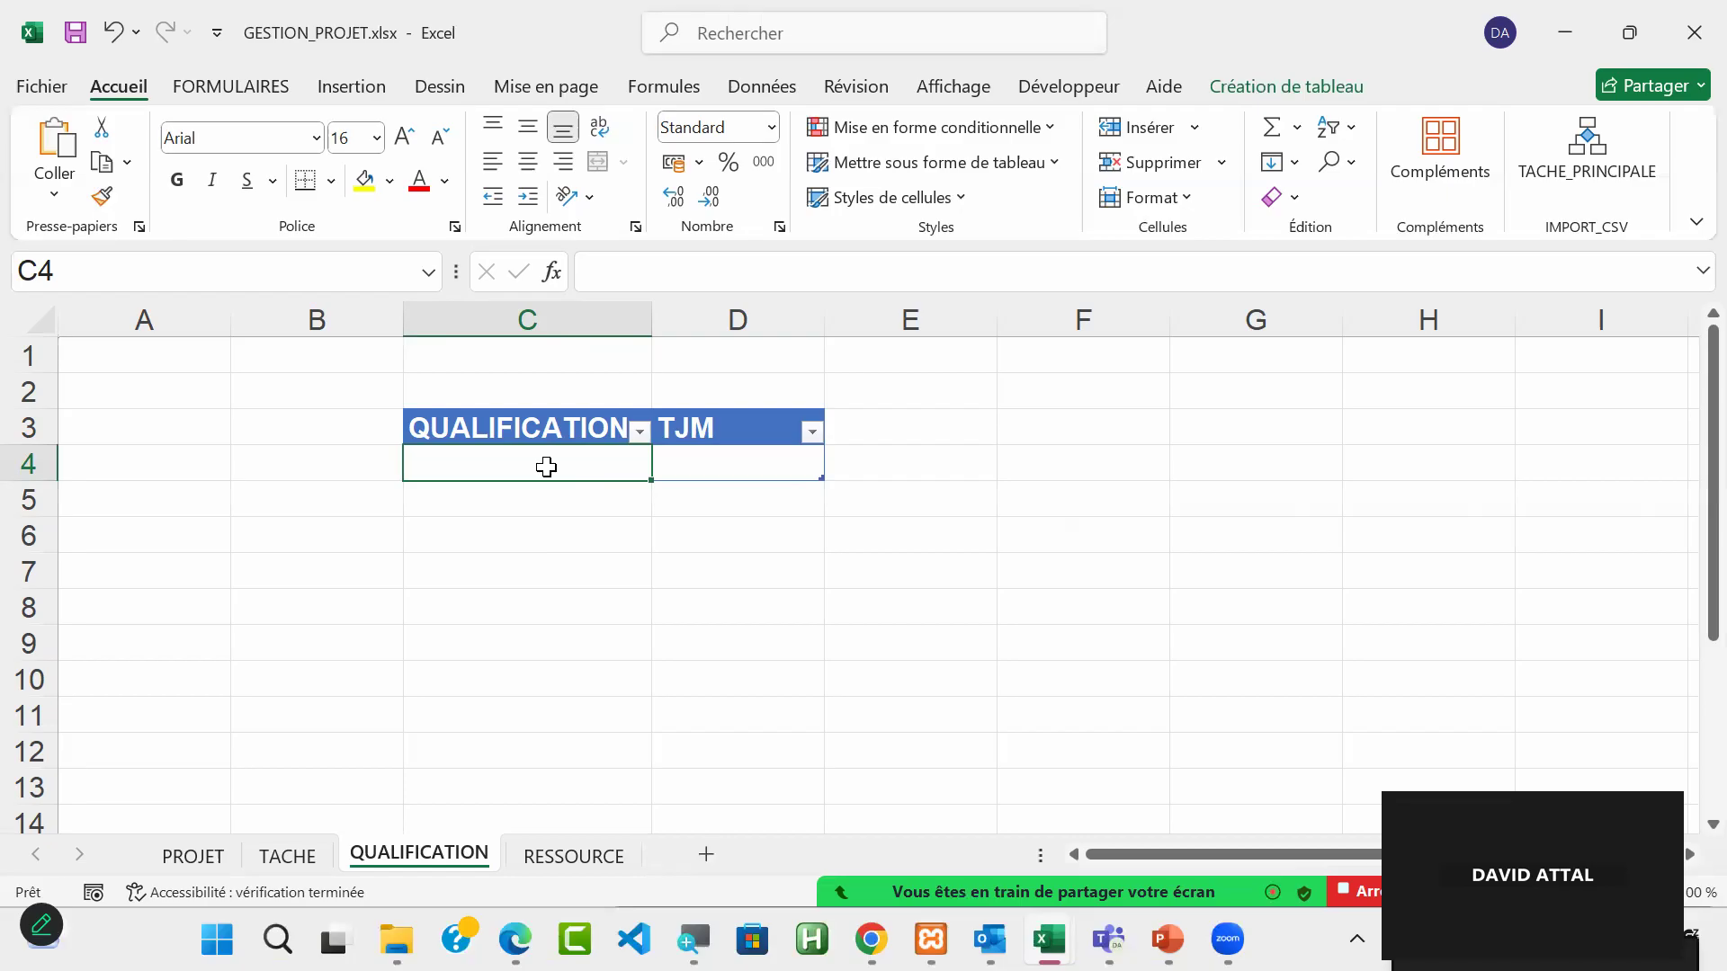
pyautogui.write('MANAGER')
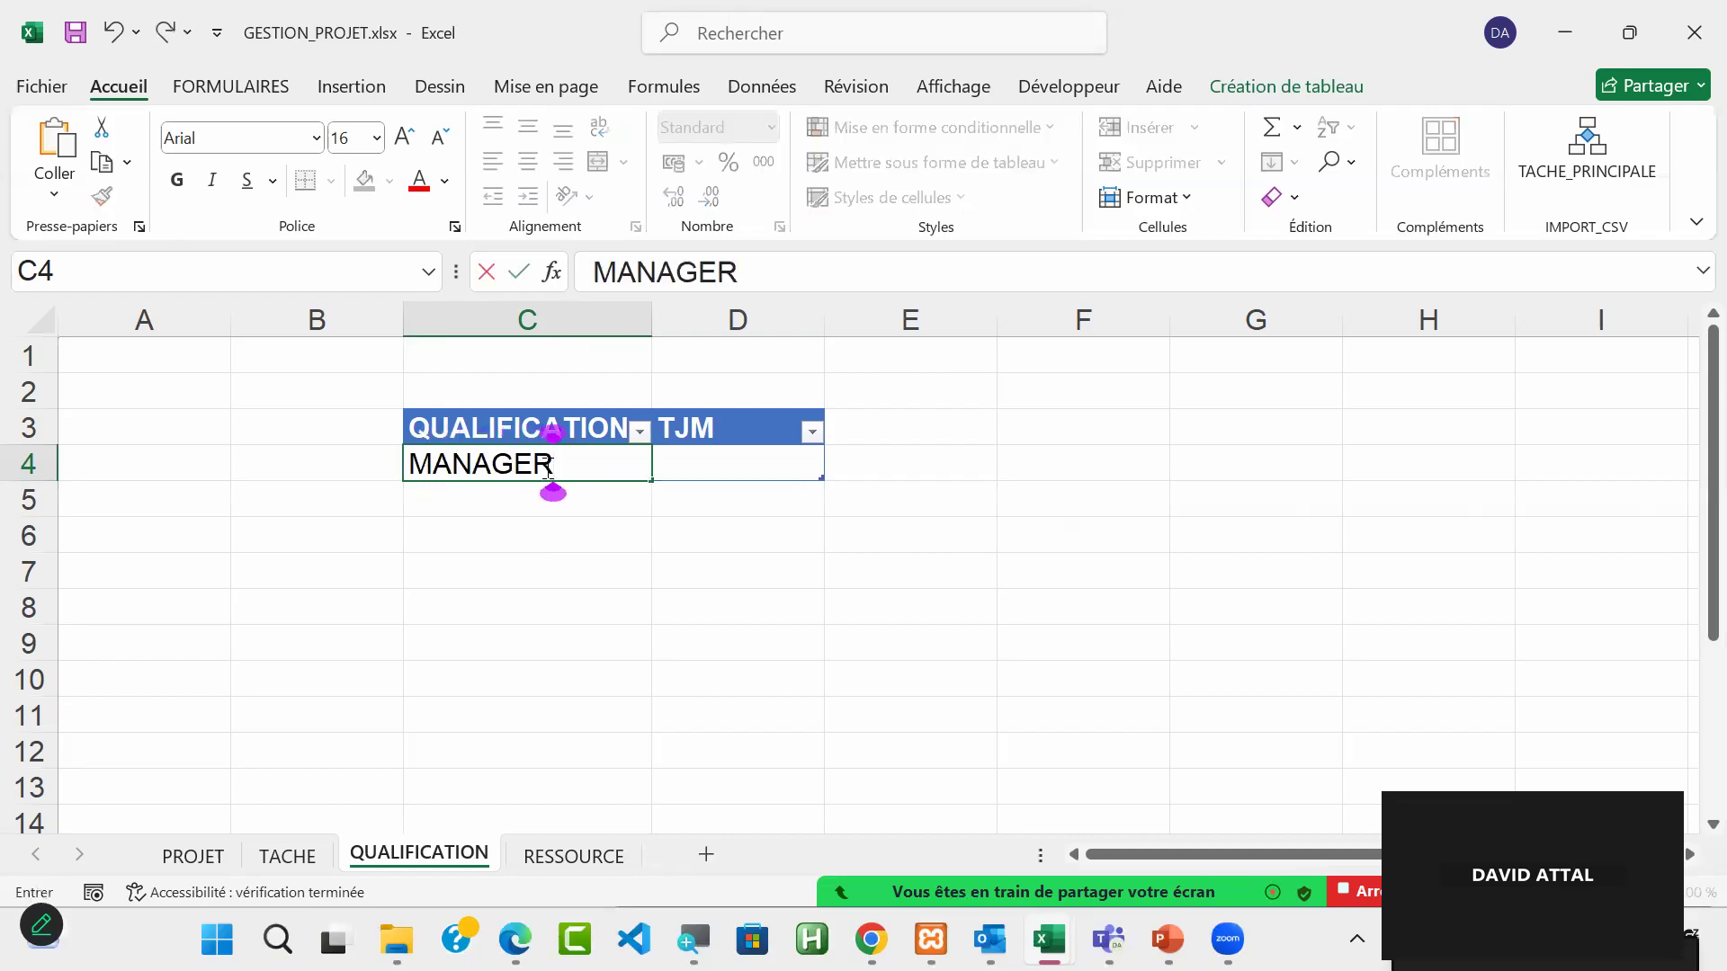
pyautogui.press('Tab')
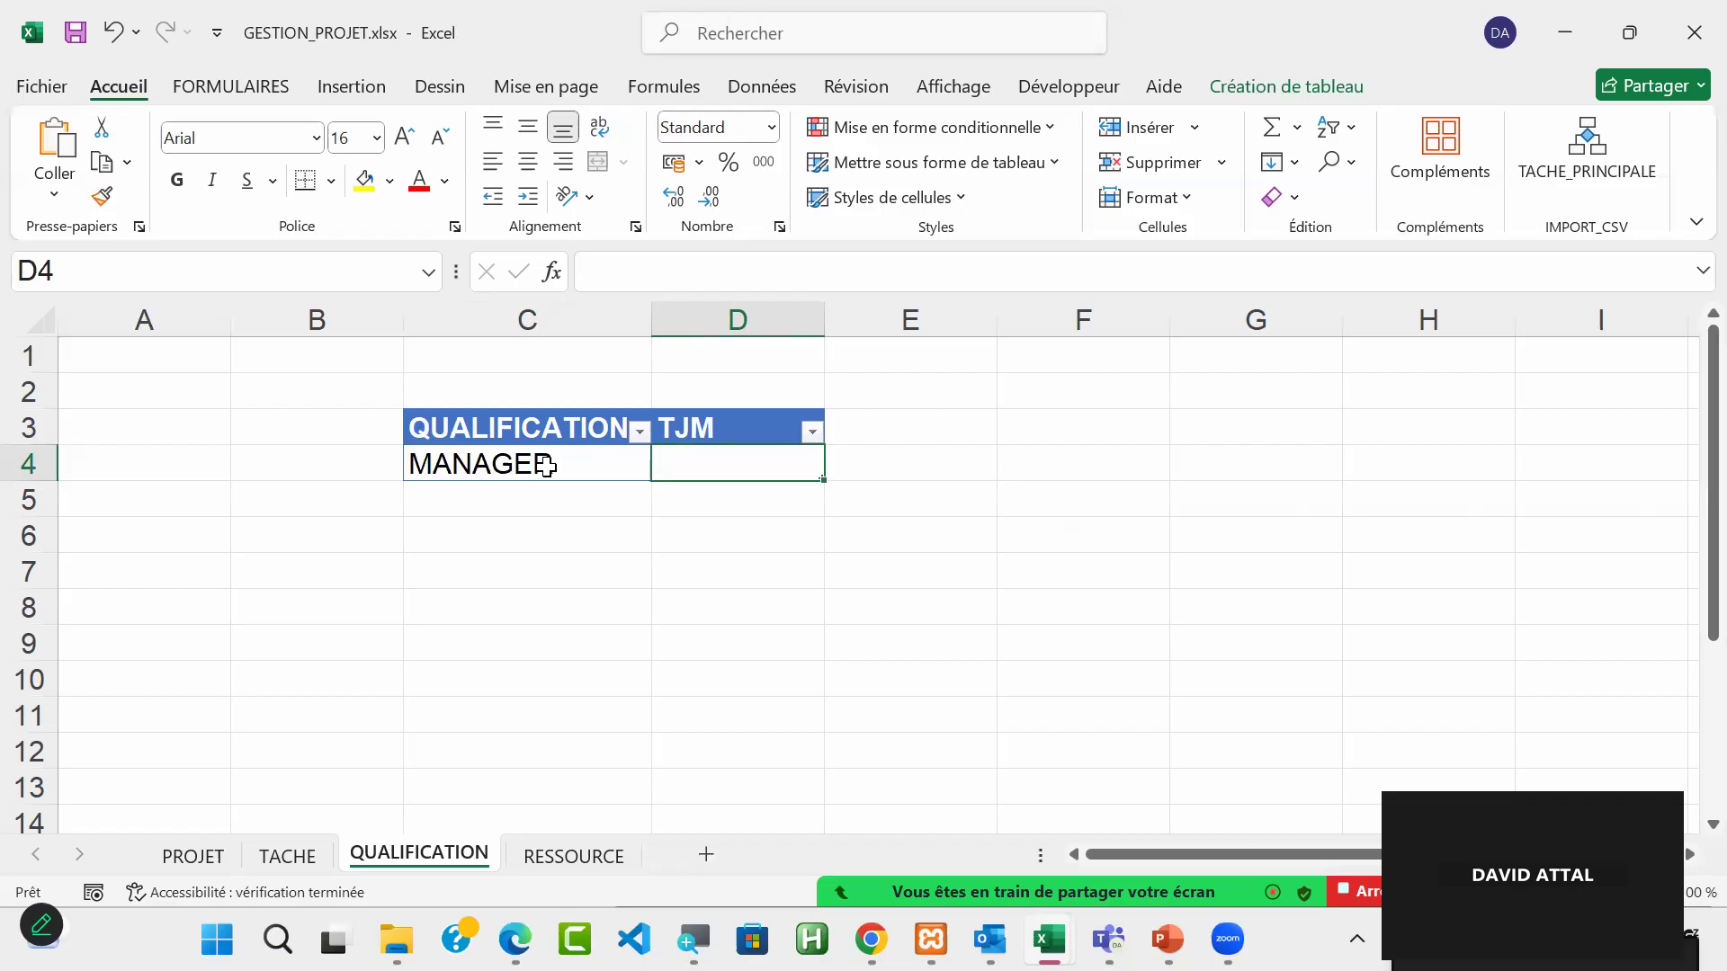
pyautogui.write('500')
pyautogui.press('Tab')
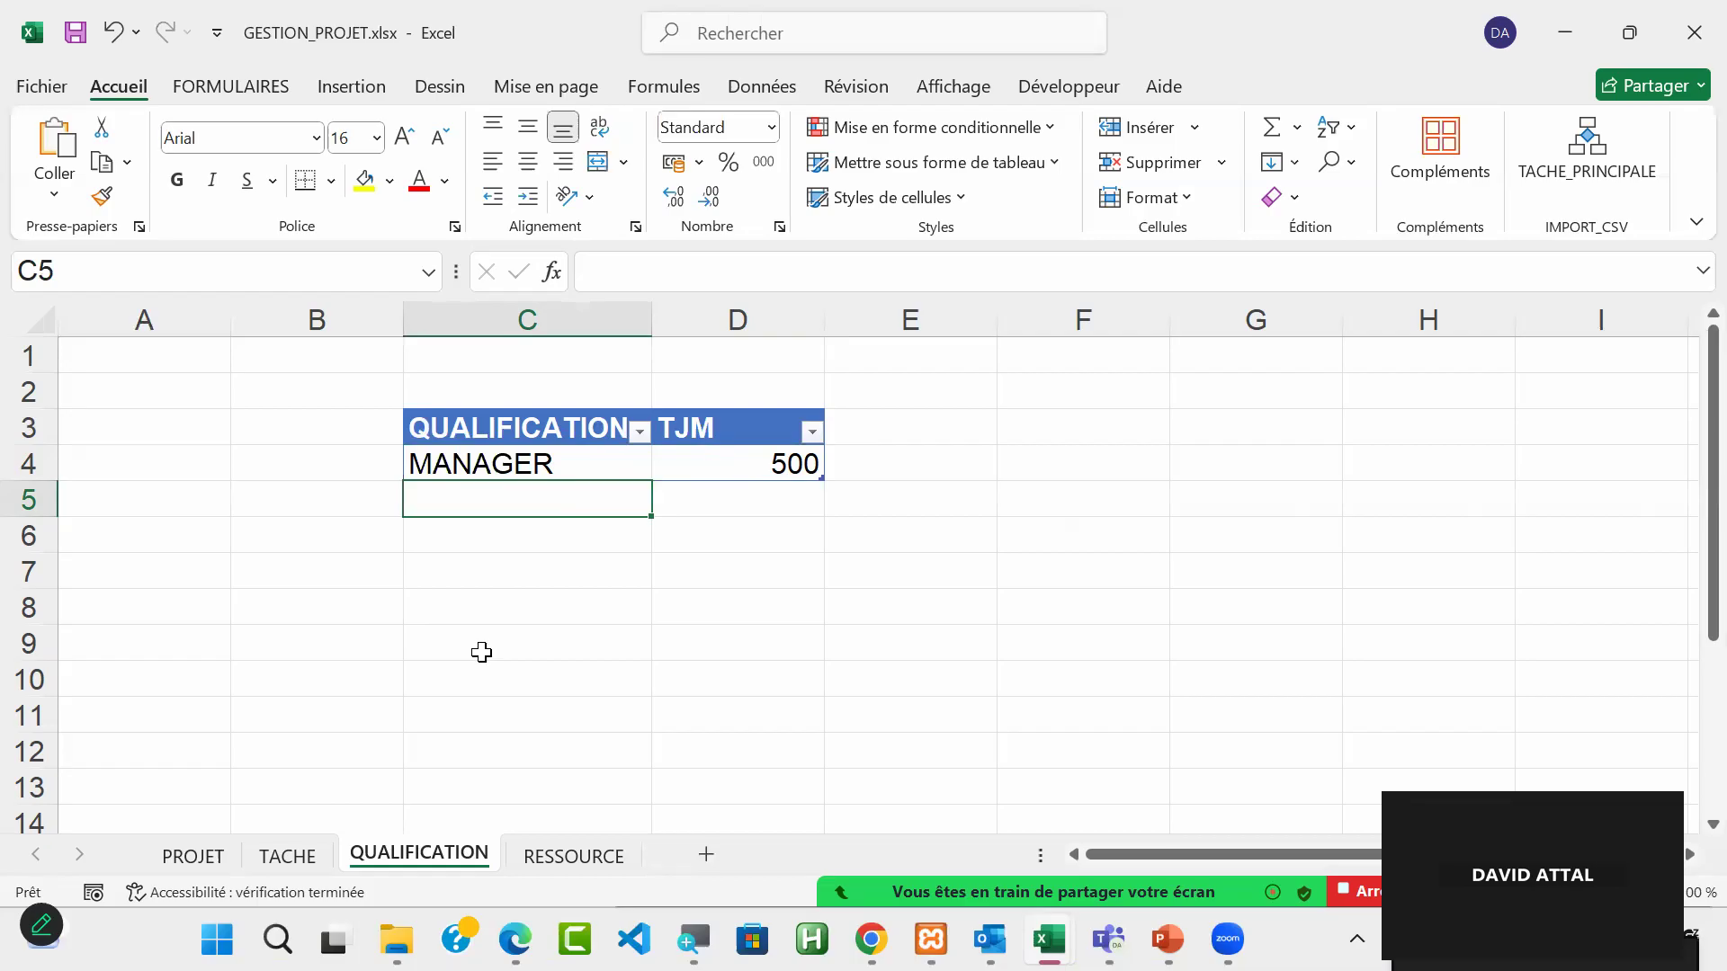
# Step: Add a second table row with the qualification INFORMATICIENNE and a TJM of 600, and widen column C to fit the text
pyautogui.write('IN')
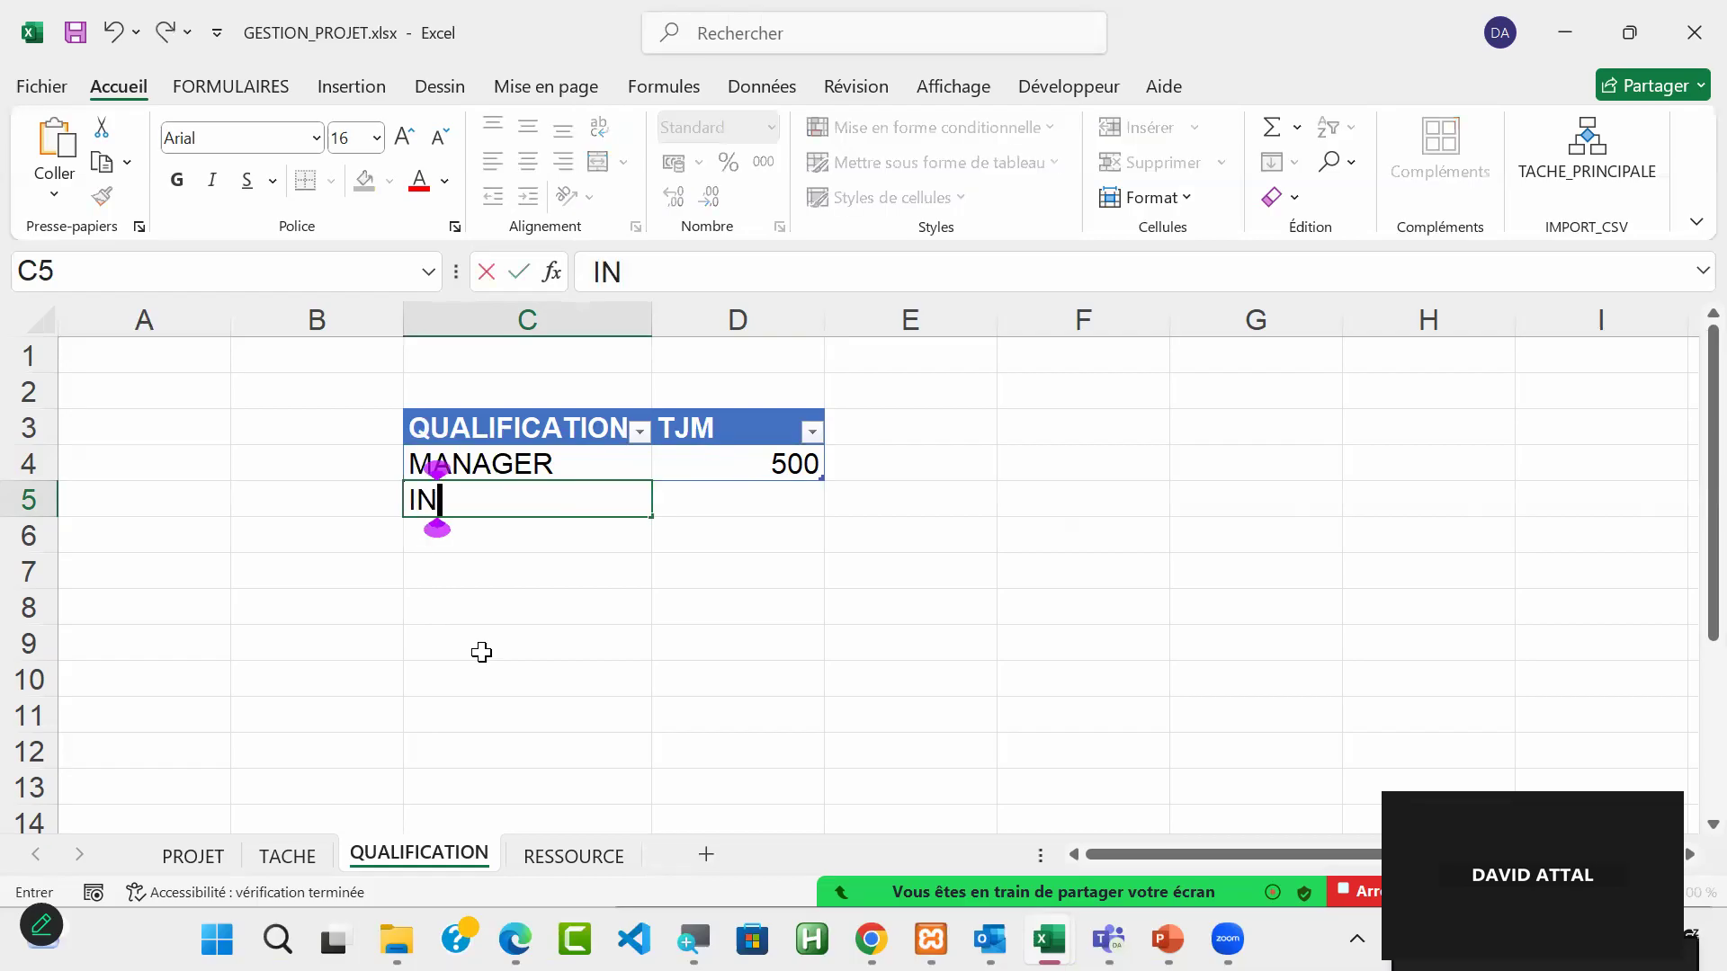
pyautogui.write('FORM')
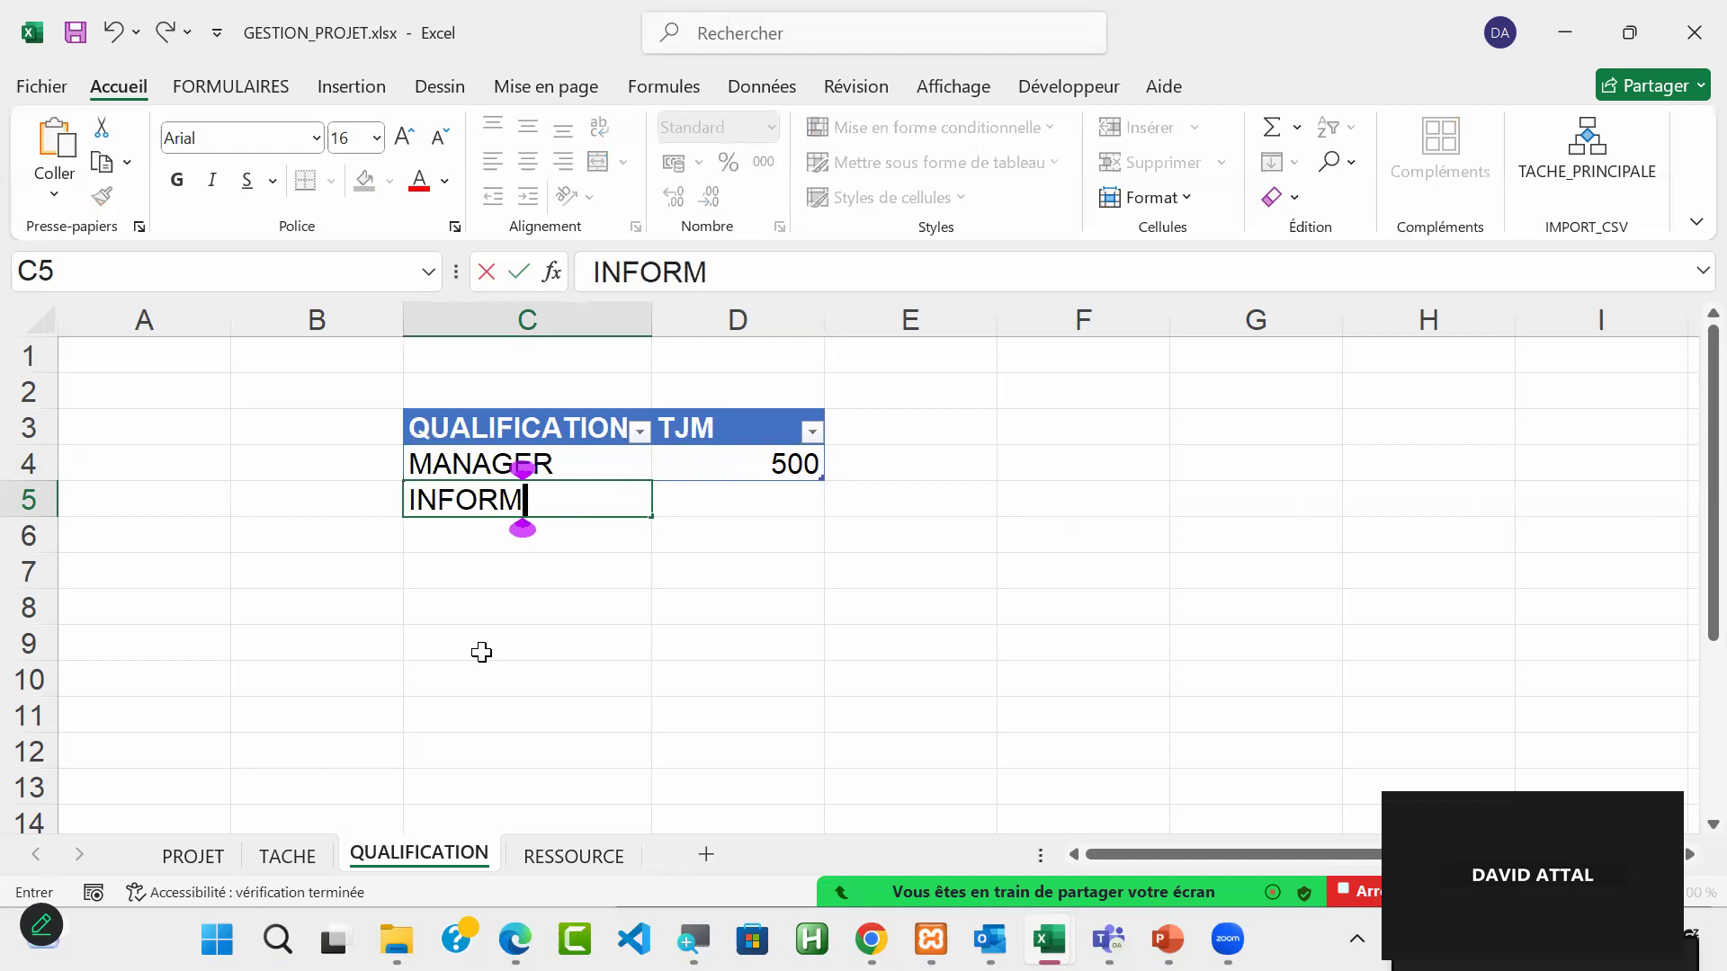
pyautogui.write('ATICIENNE')
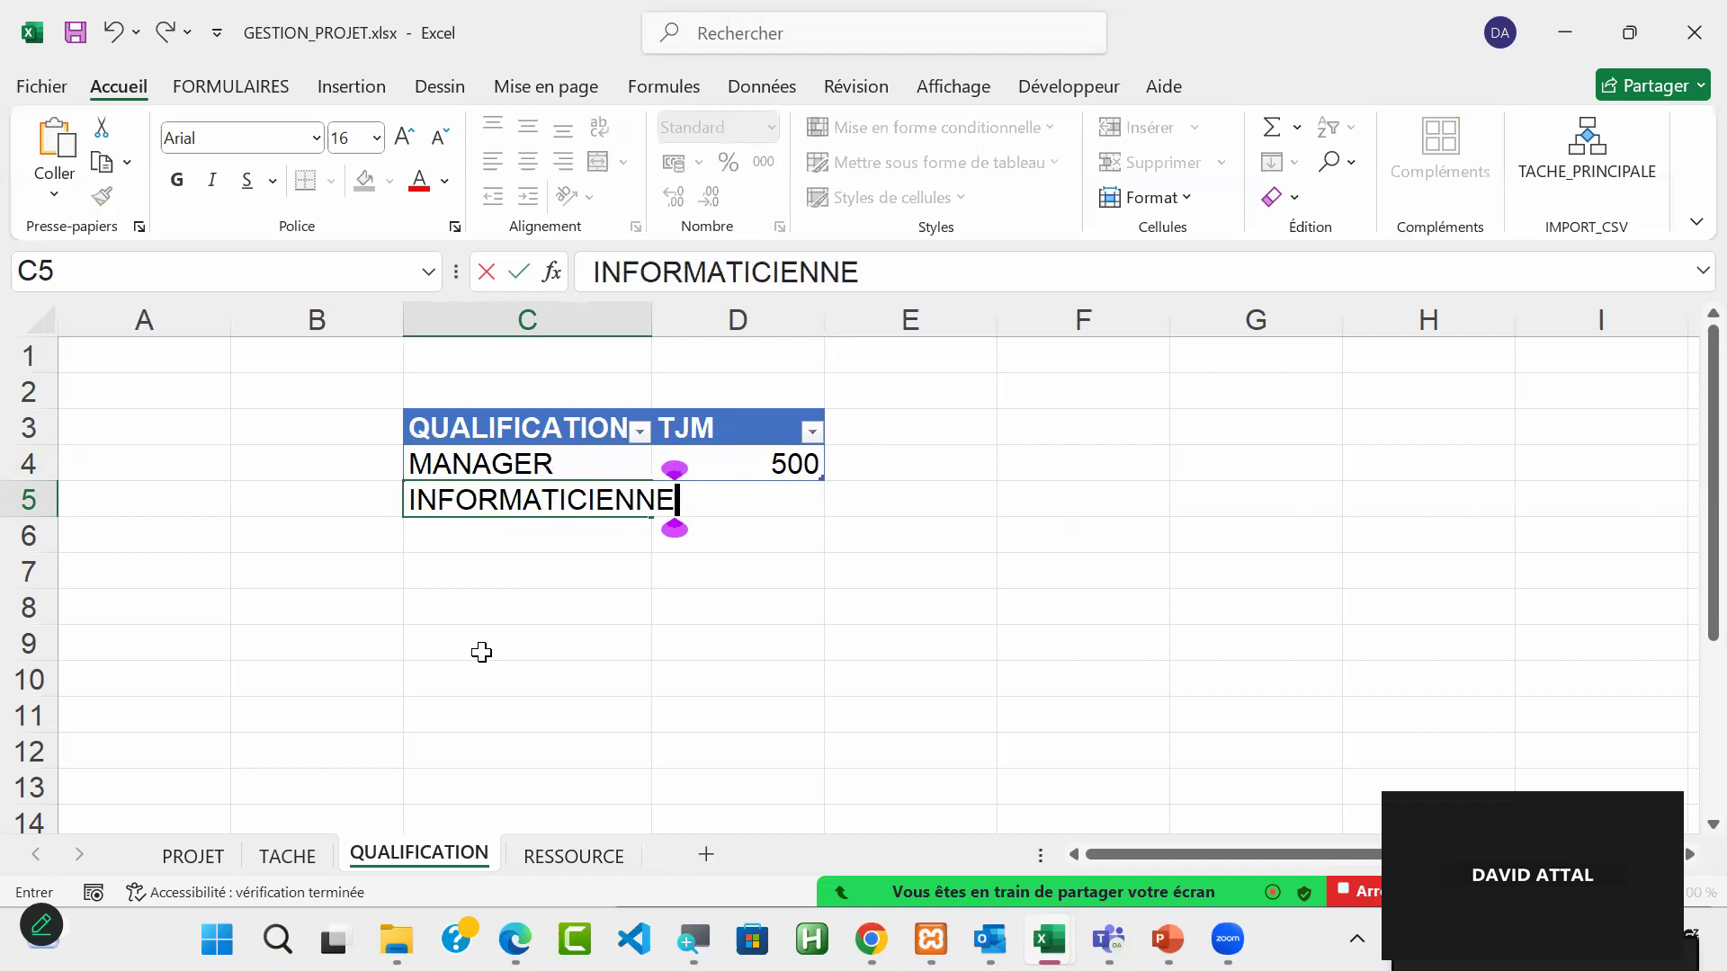
pyautogui.press('Tab')
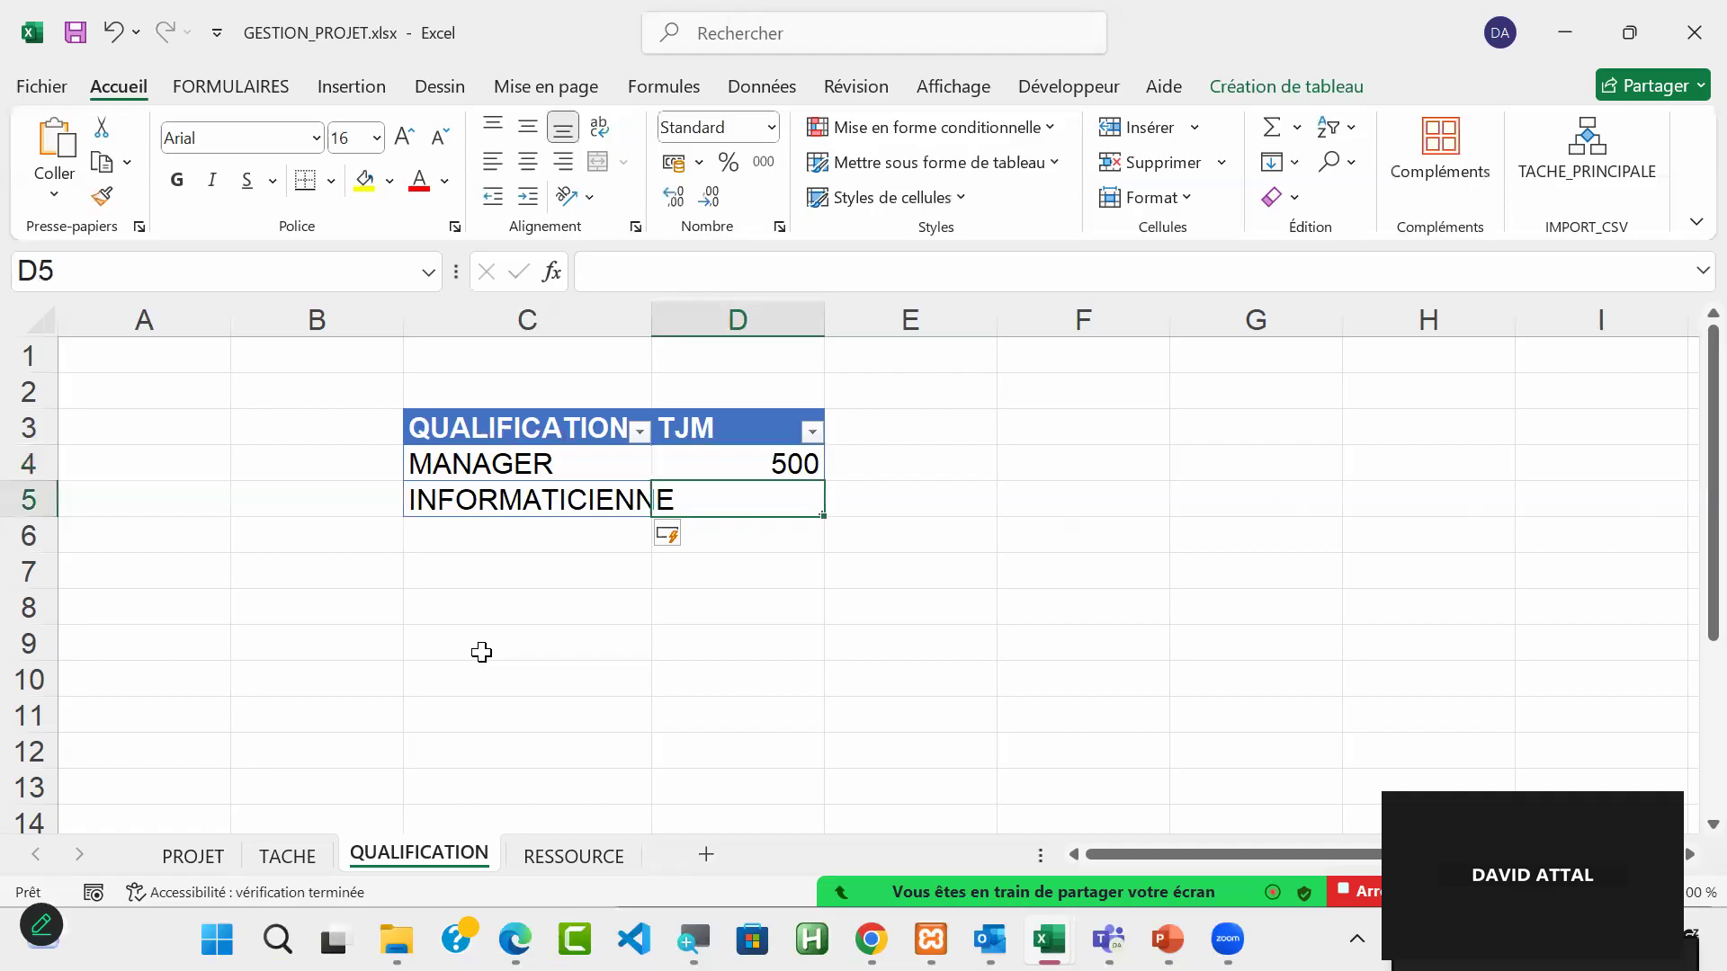
pyautogui.write('600')
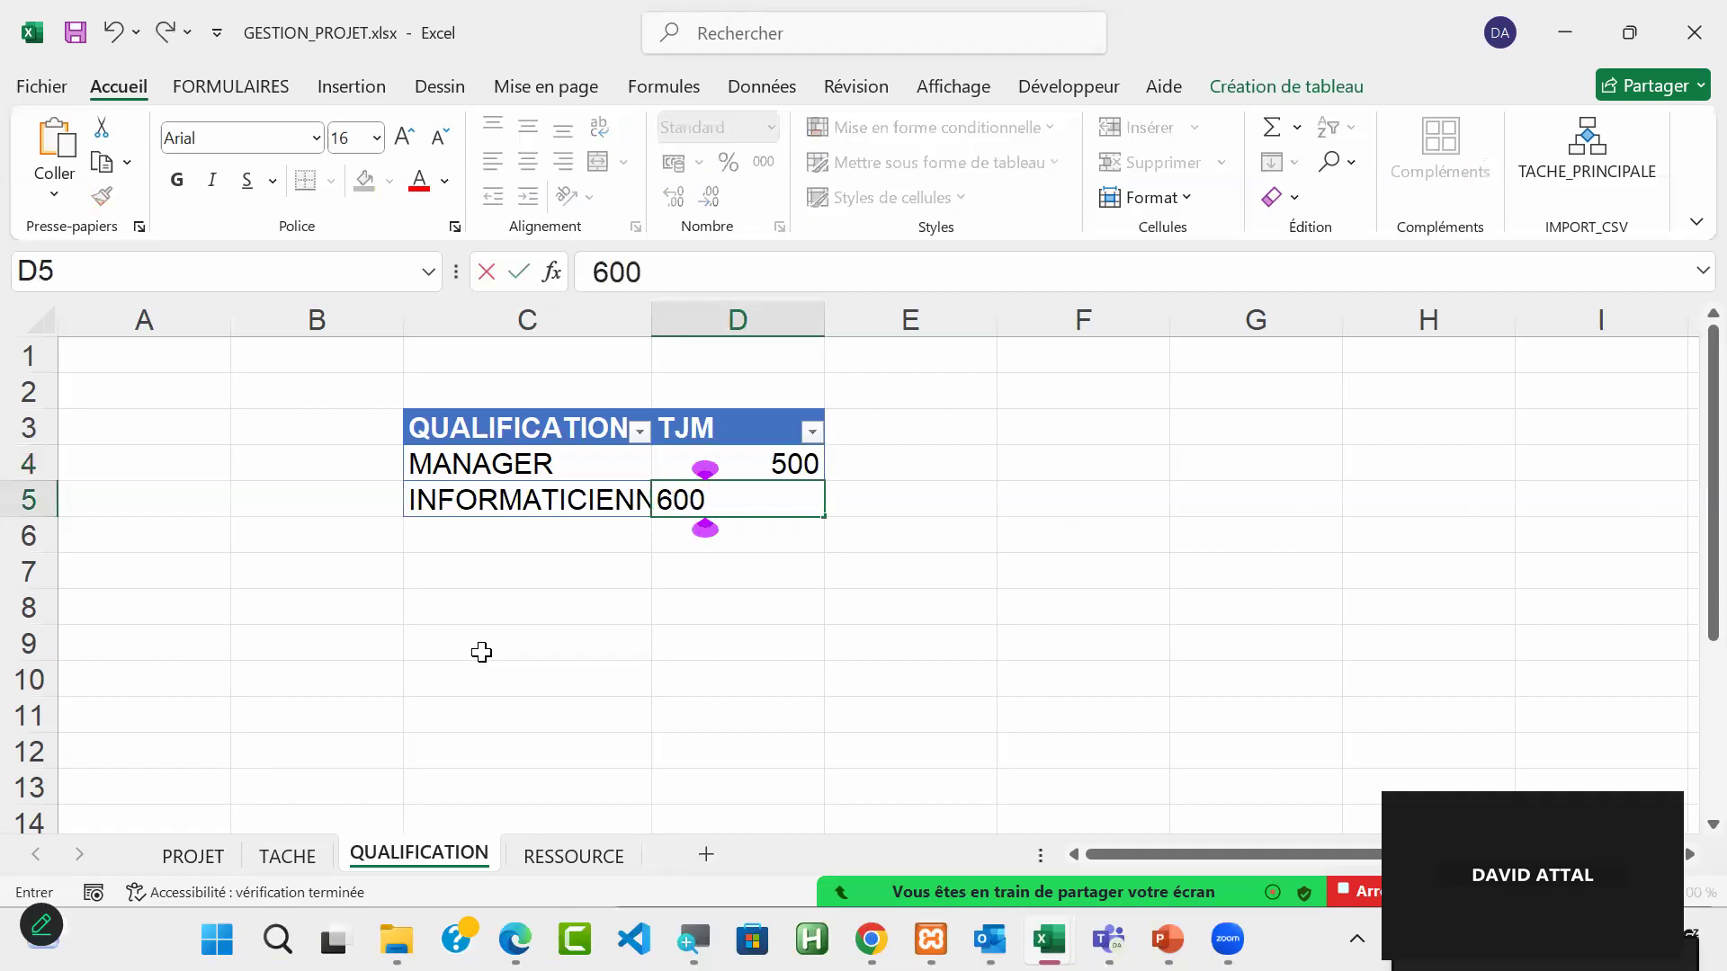
pyautogui.press('Return')
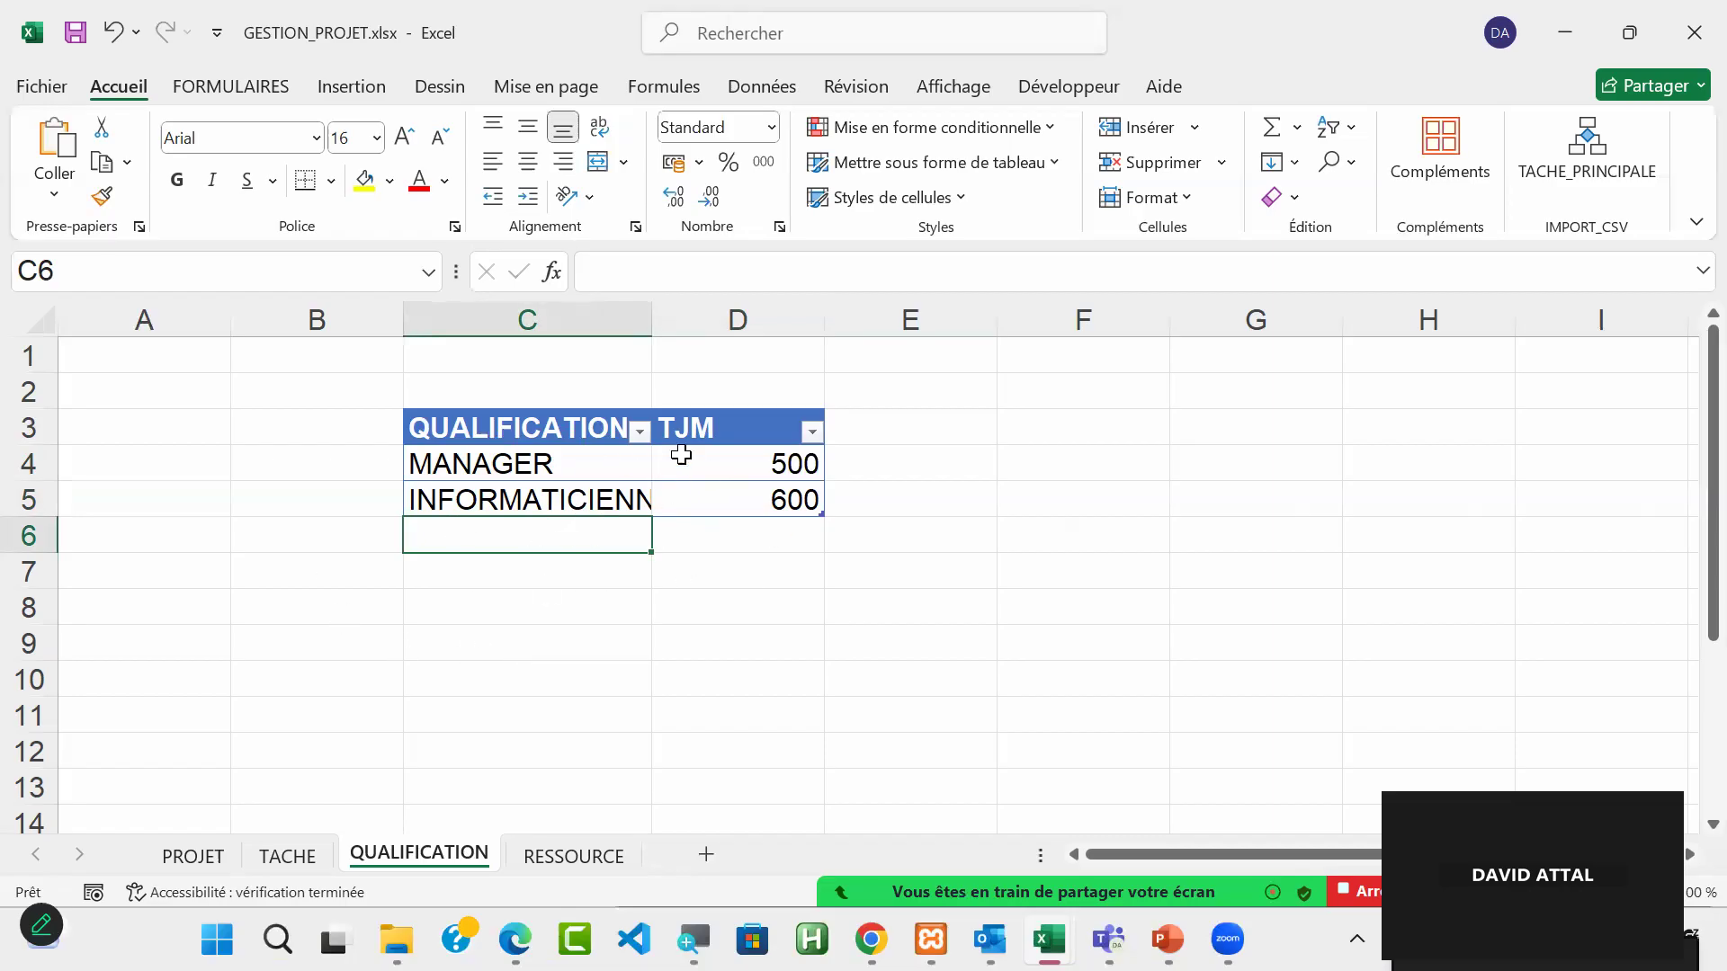
pyautogui.moveTo(650, 310); pyautogui.dragTo(742, 309)
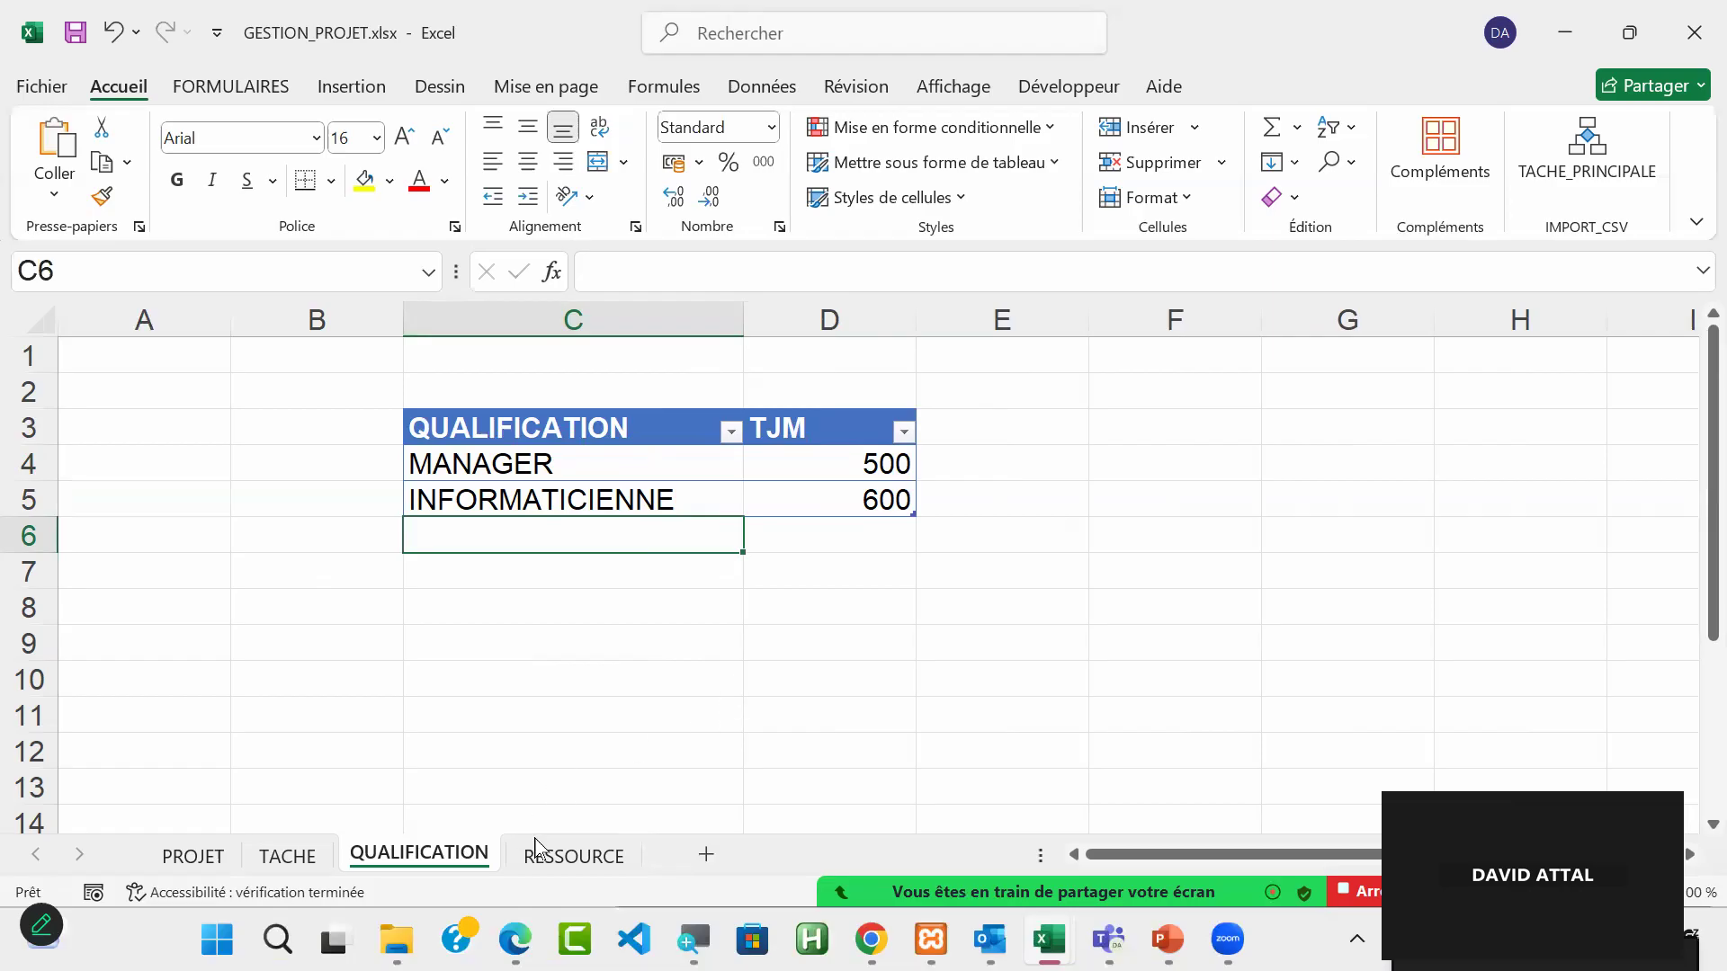
# Step: Examine the empty RESSOURCE and QUALIFICATION cells on the RESSOURCE sheet alongside the qualifications listed on the QUALIFICATION sheet
pyautogui.click(565, 871)
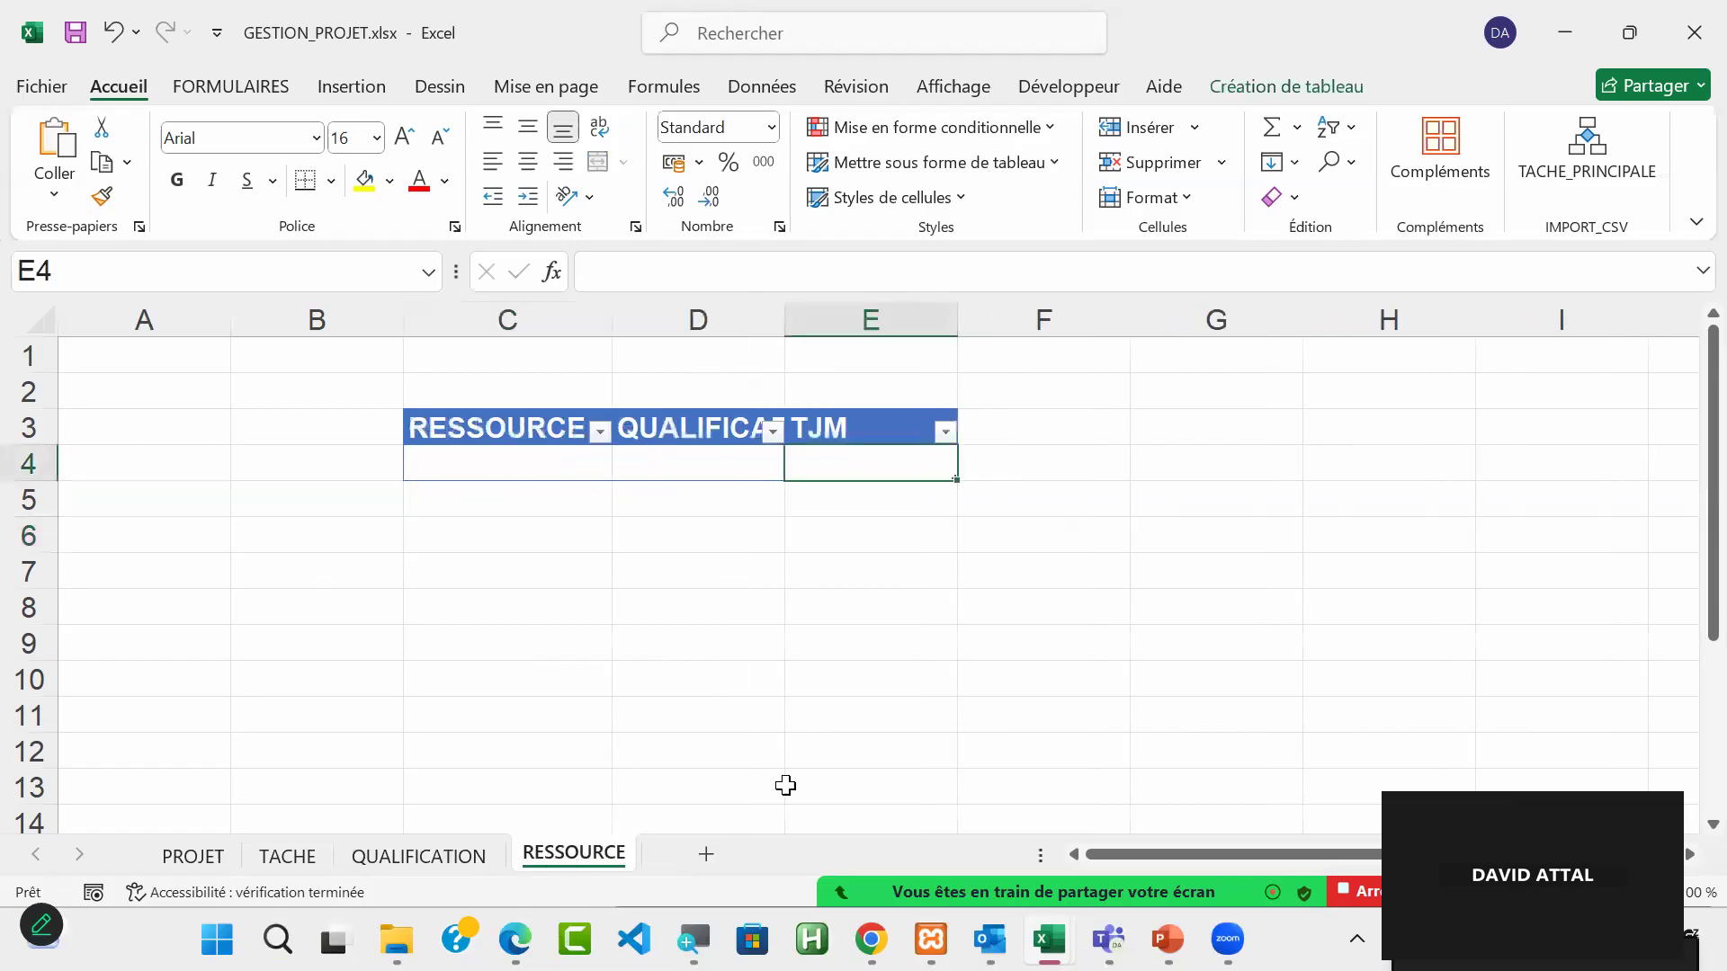
pyautogui.moveTo(515, 463); pyautogui.dragTo(517, 618)
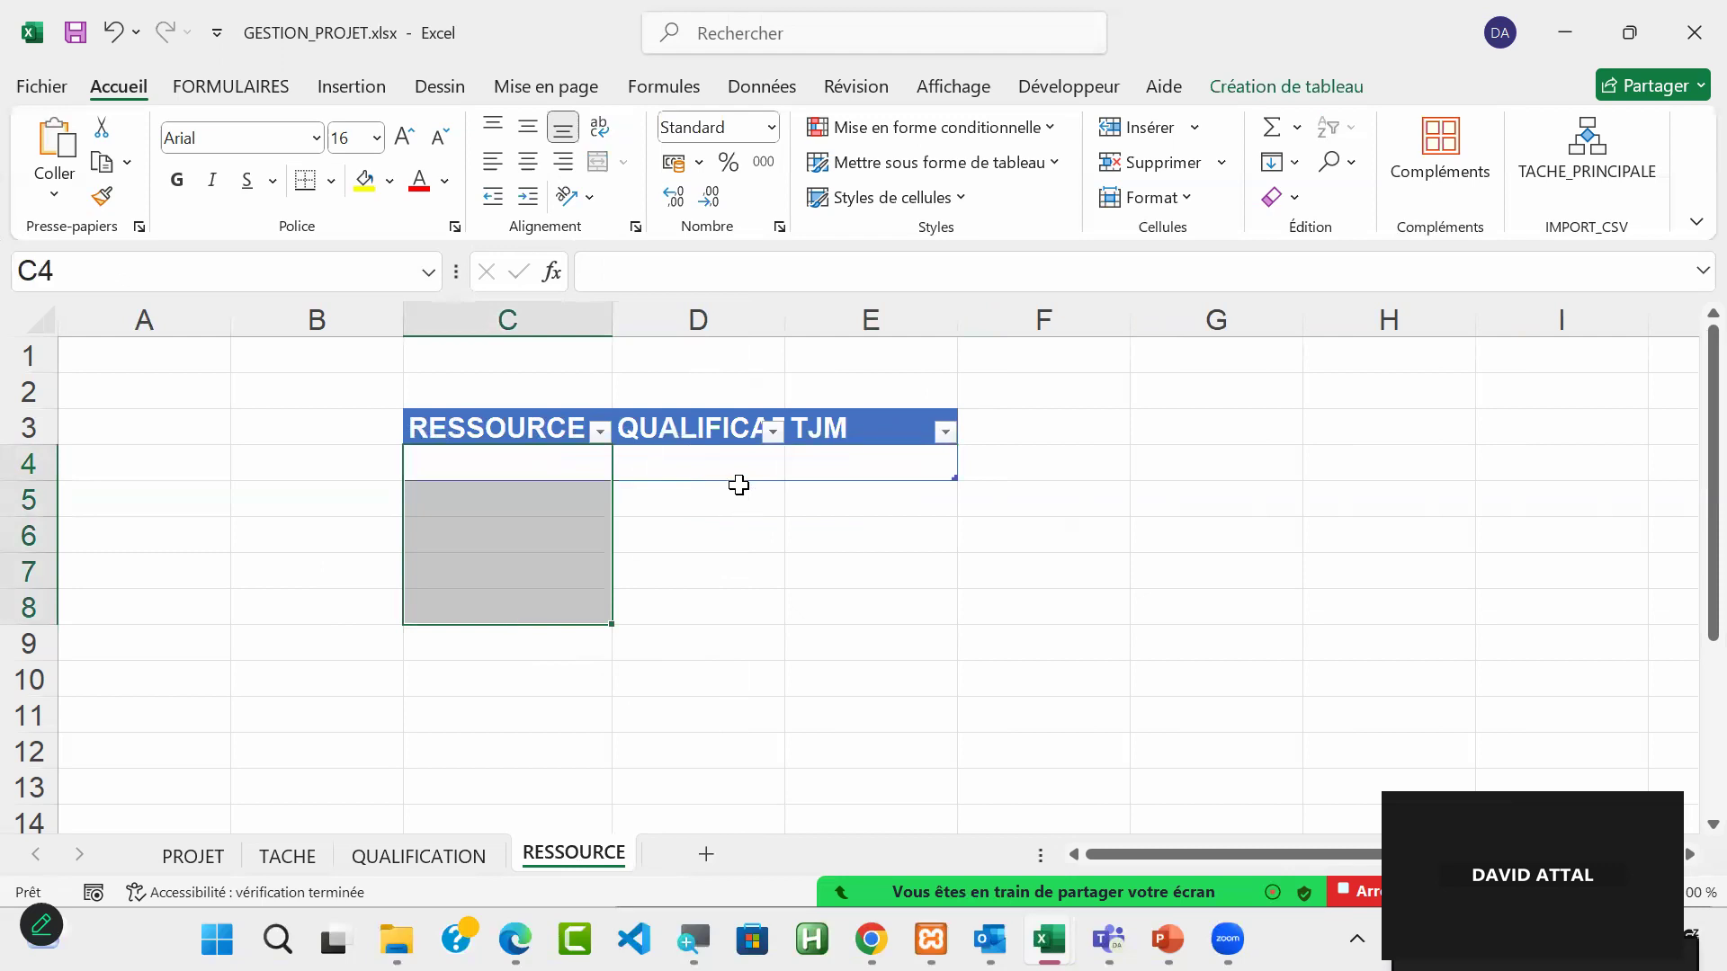
pyautogui.click(727, 460)
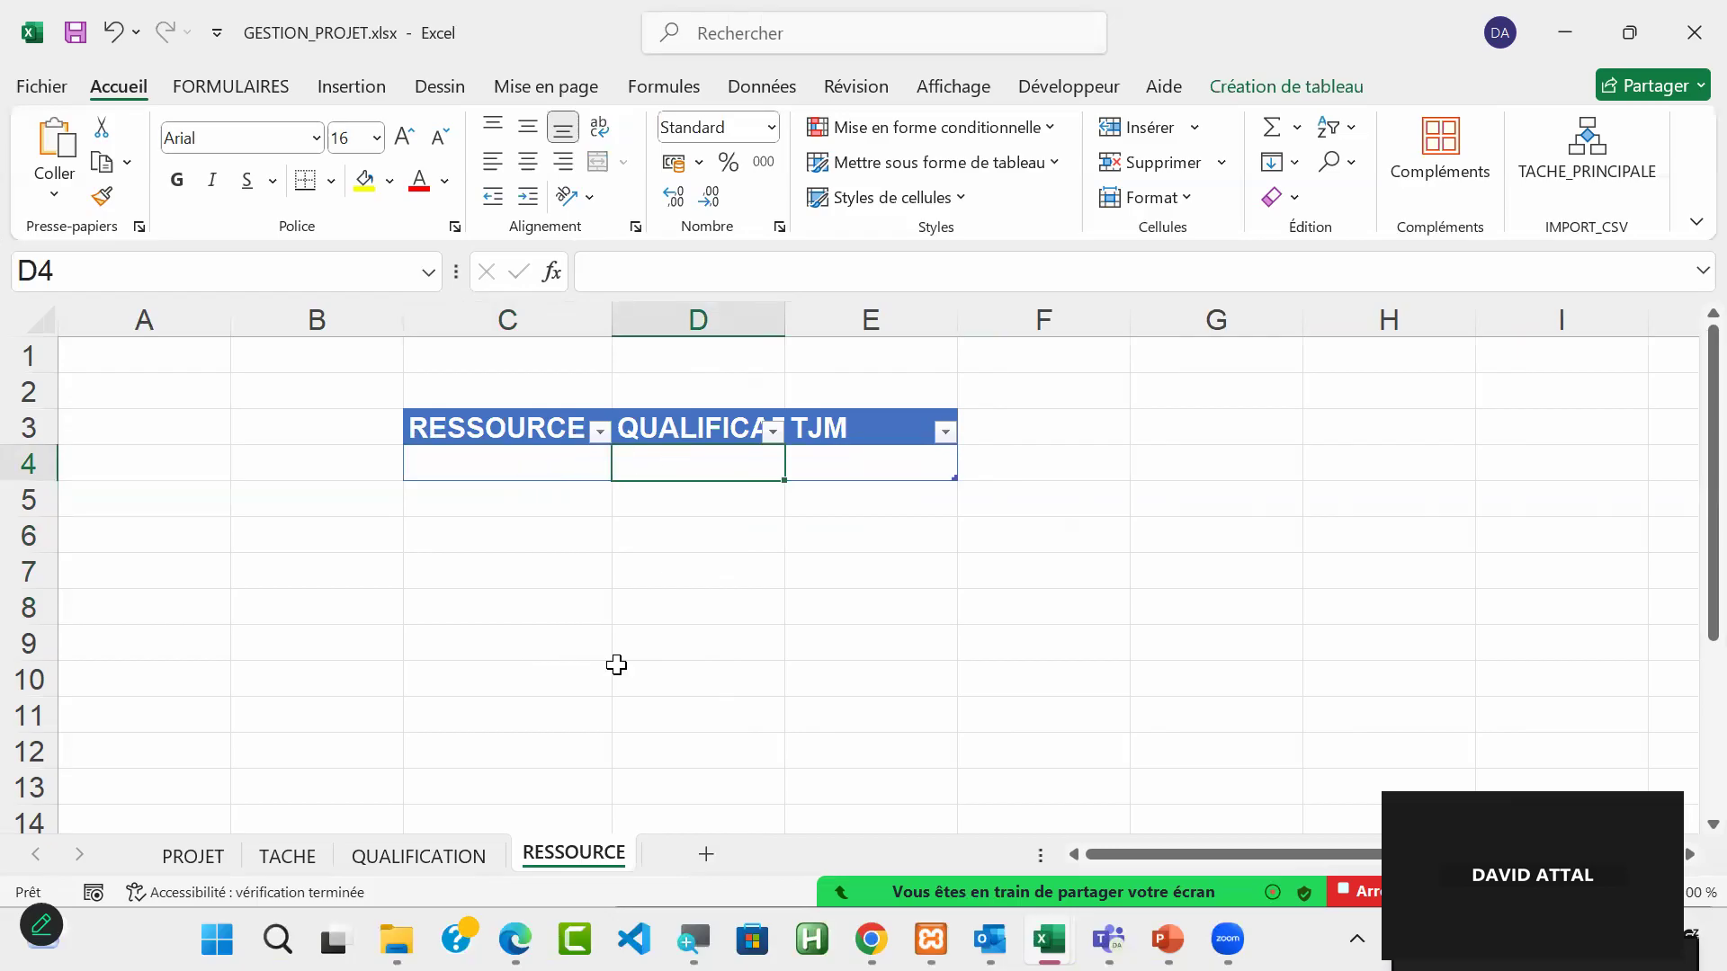
pyautogui.click(441, 861)
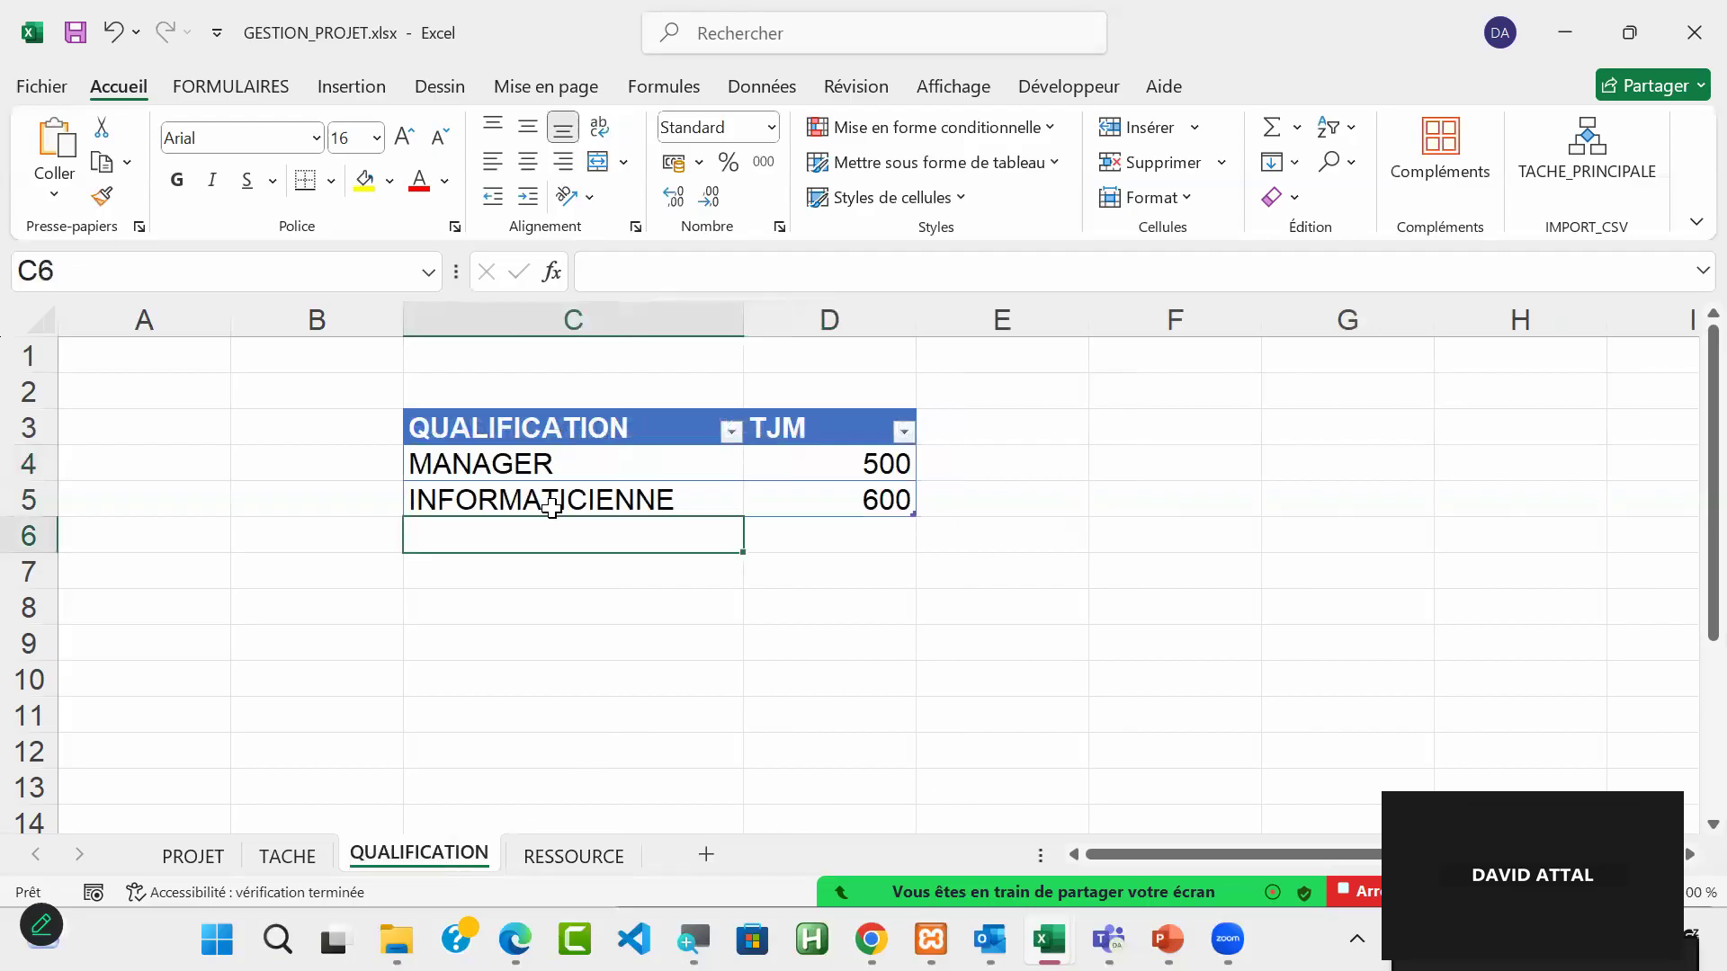
pyautogui.moveTo(570, 455); pyautogui.dragTo(572, 567)
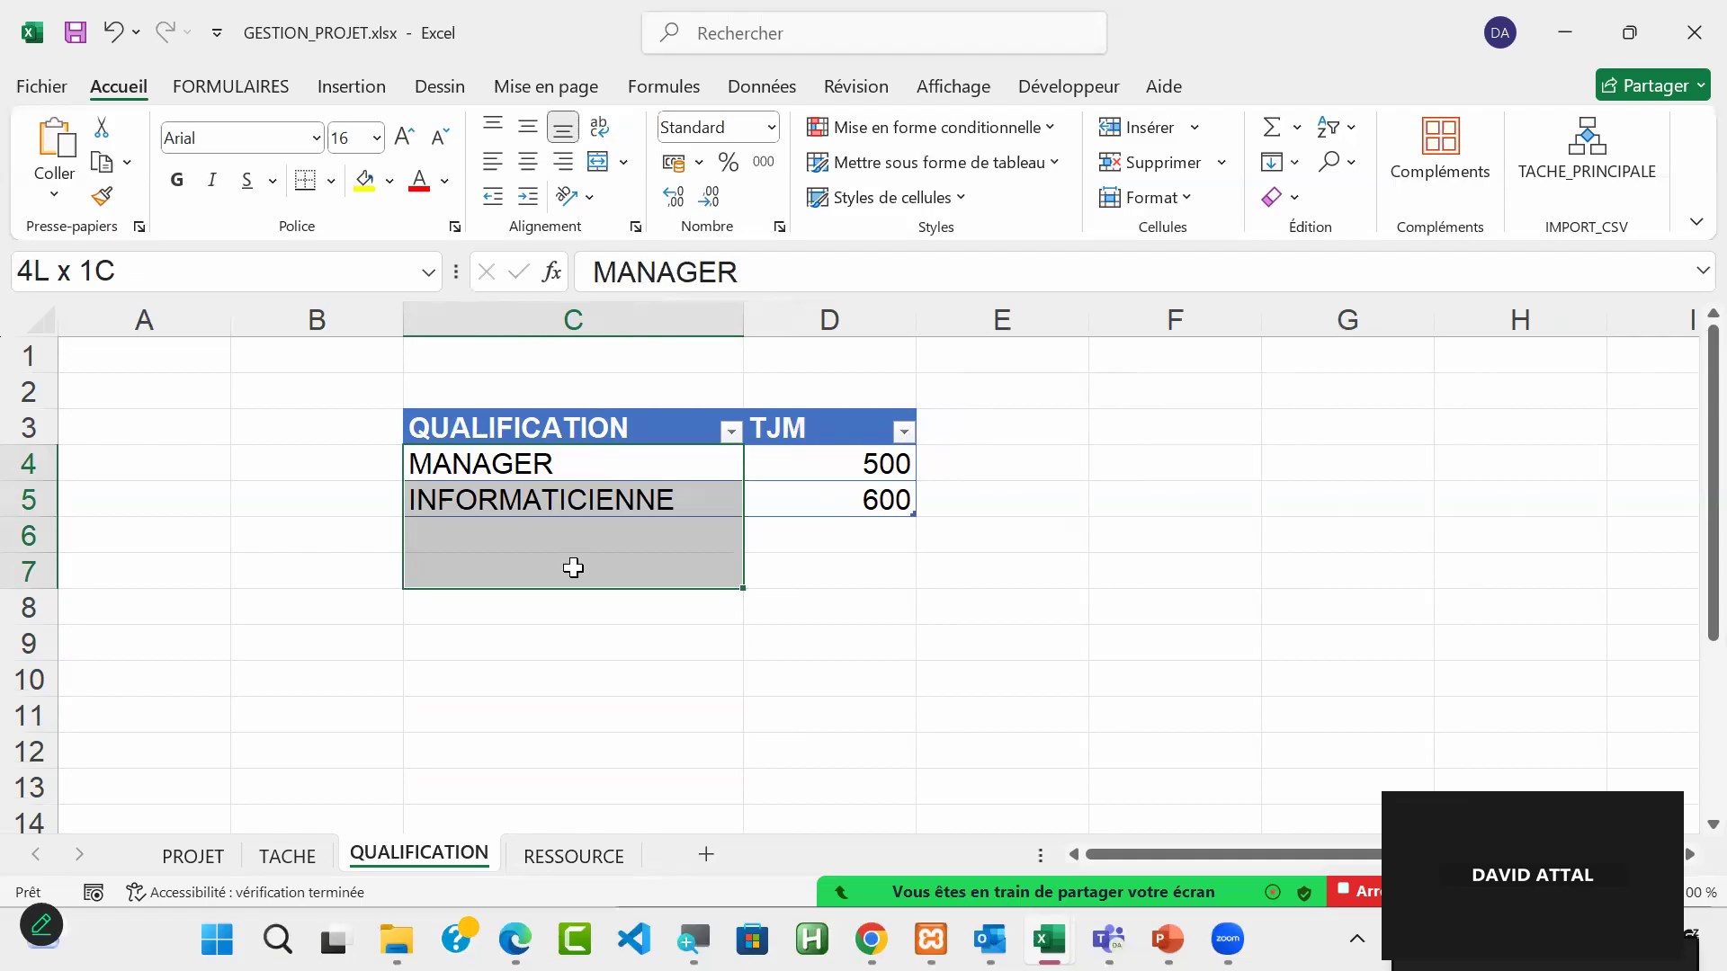
pyautogui.moveTo(572, 568); pyautogui.dragTo(570, 566)
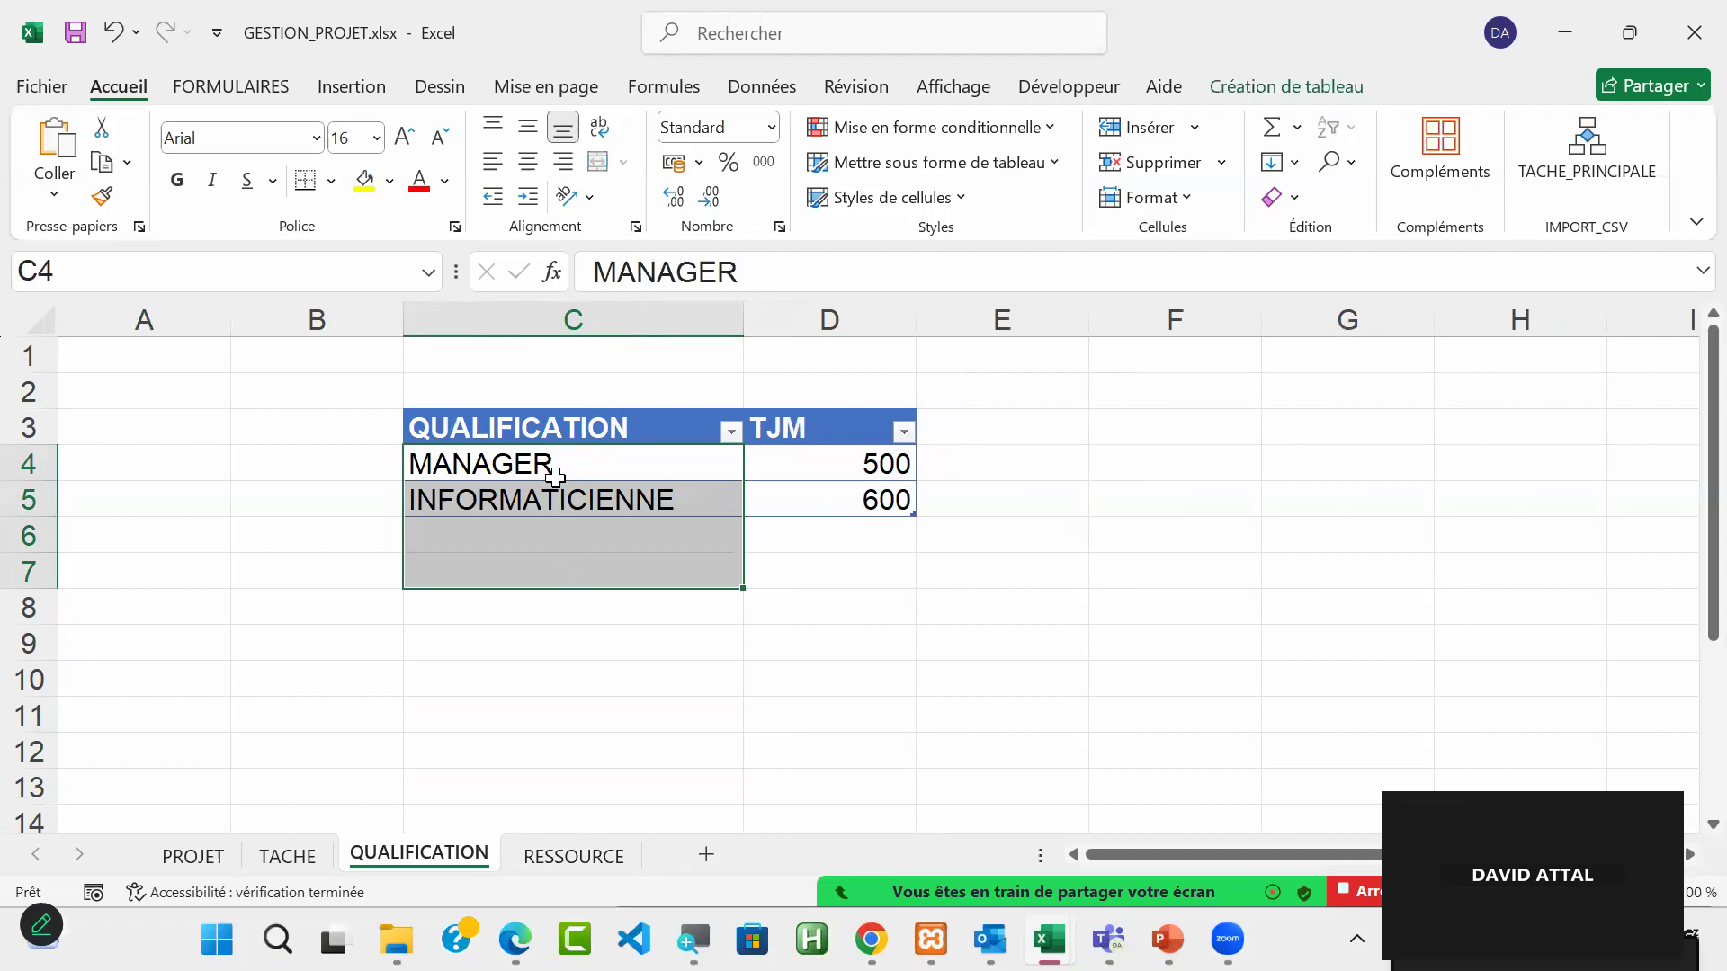
# Step: Start a data validation rule on the first QUALIFICATION cell, D4, of the RESSOURCE sheet, allowing only values from a Liste
pyautogui.click(572, 863)
pyautogui.moveTo(698, 461)
pyautogui.mouseDown()
pyautogui.moveTo(693, 624)
pyautogui.moveTo(686, 483)
pyautogui.mouseUp()
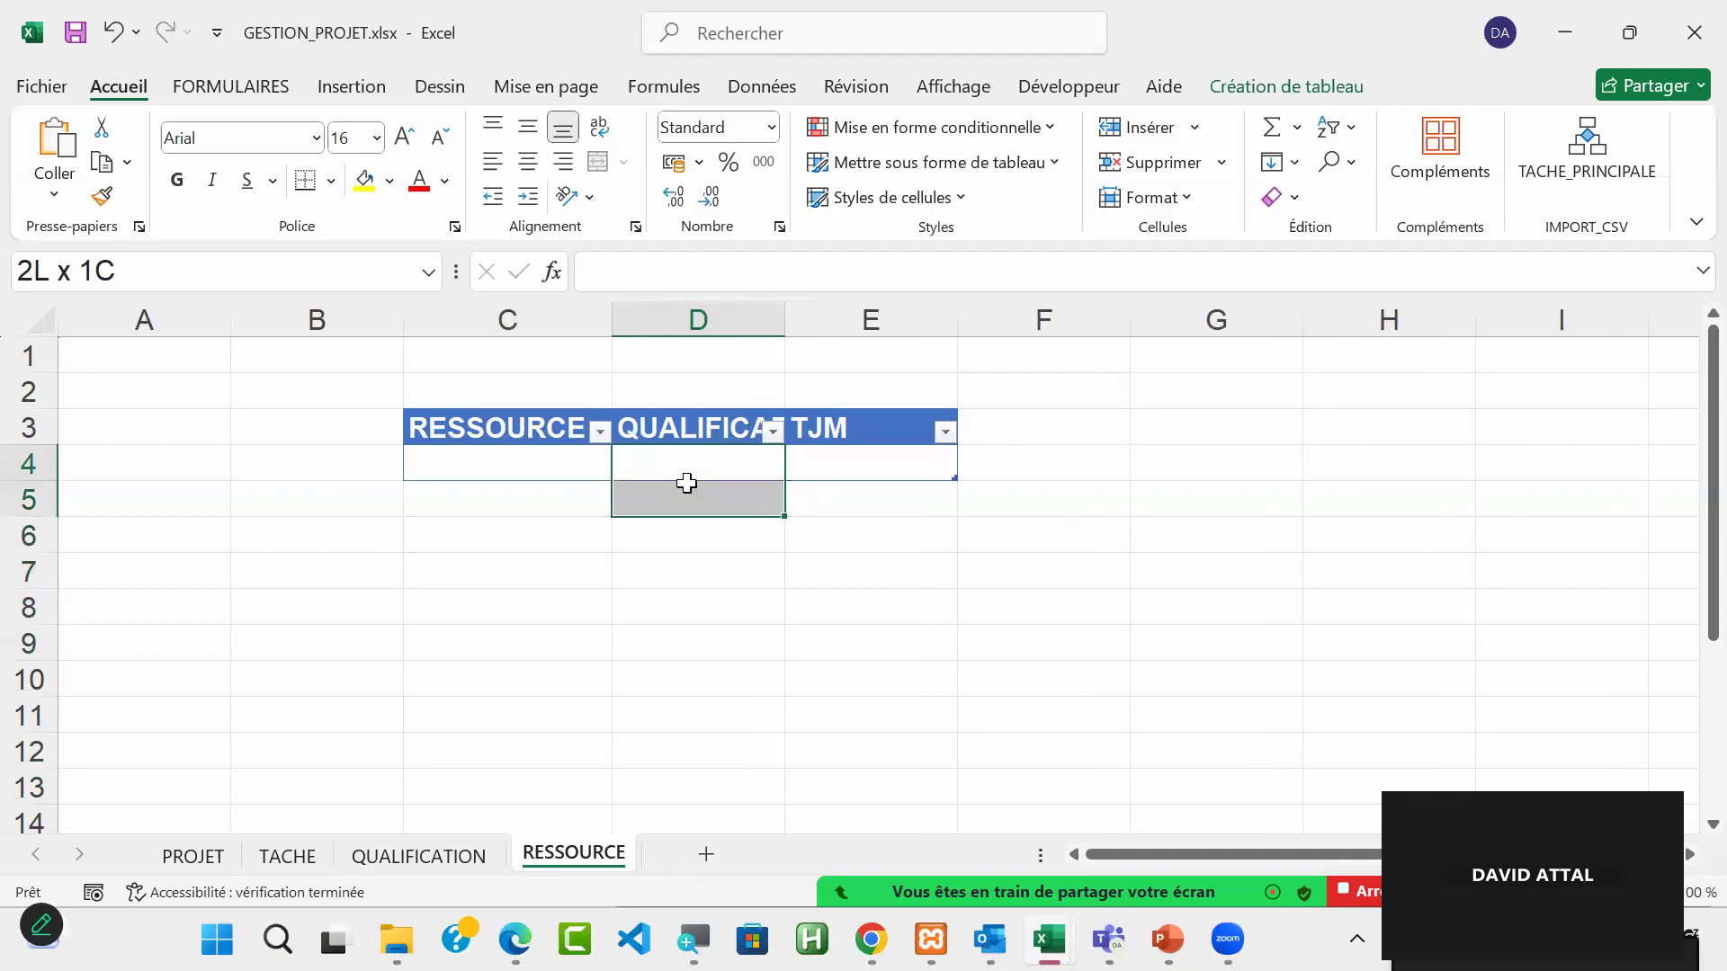
pyautogui.moveTo(686, 483); pyautogui.dragTo(698, 459)
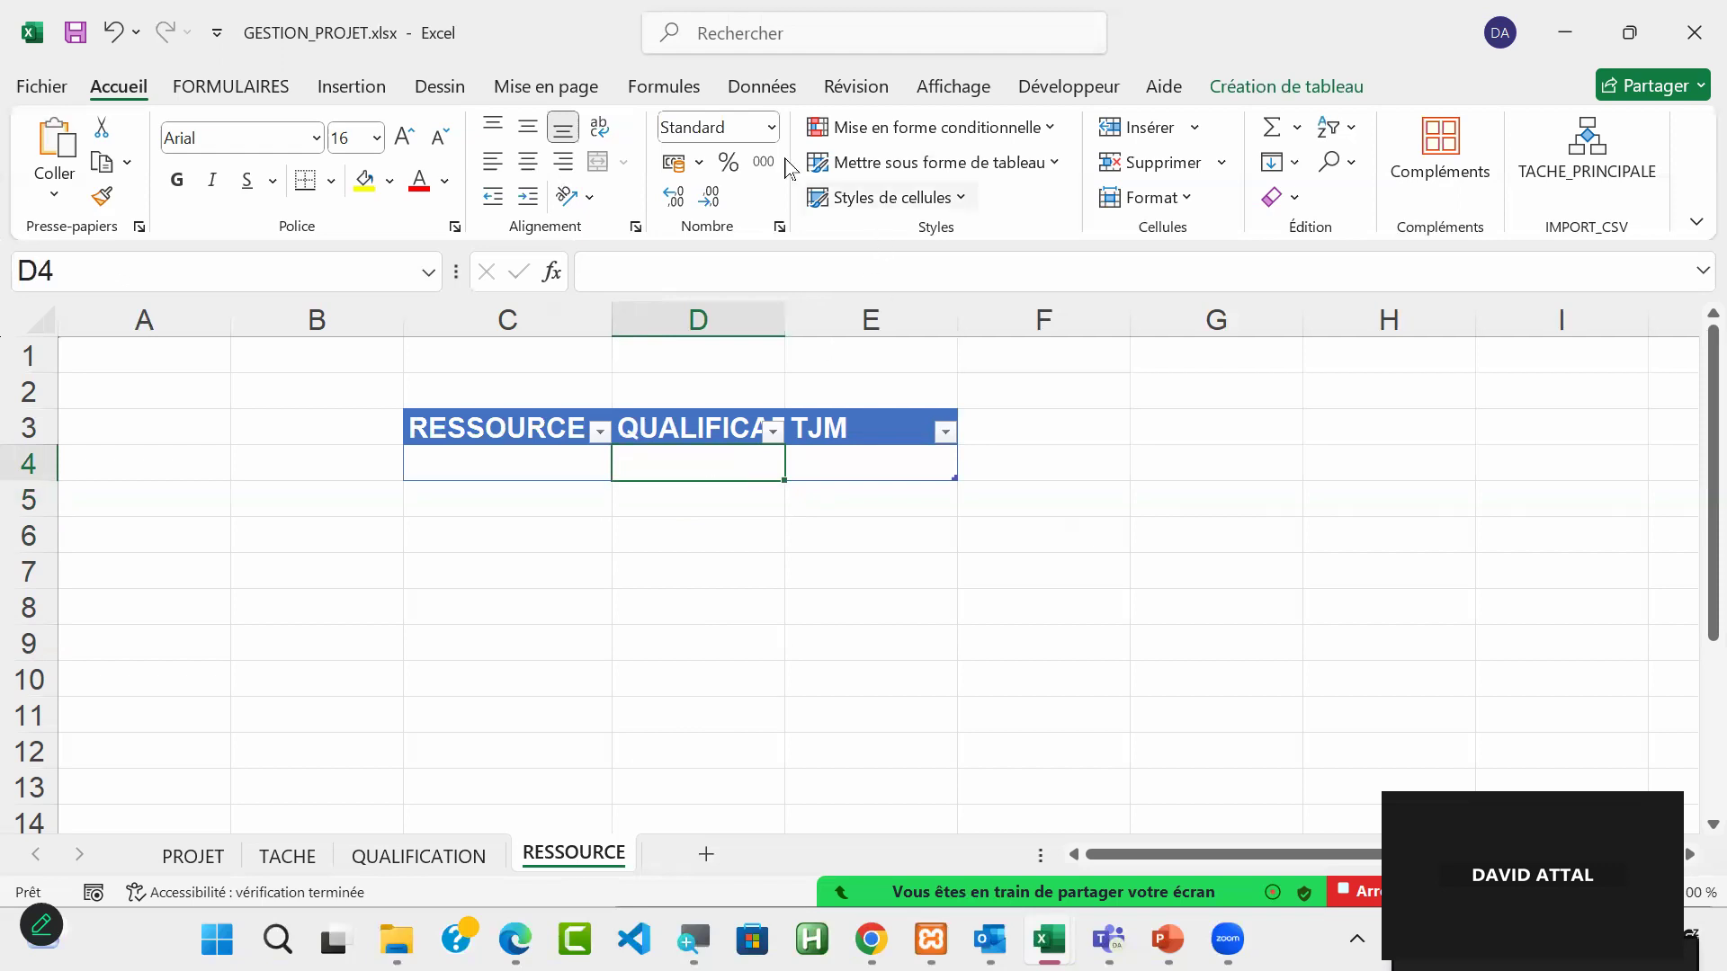
pyautogui.click(756, 97)
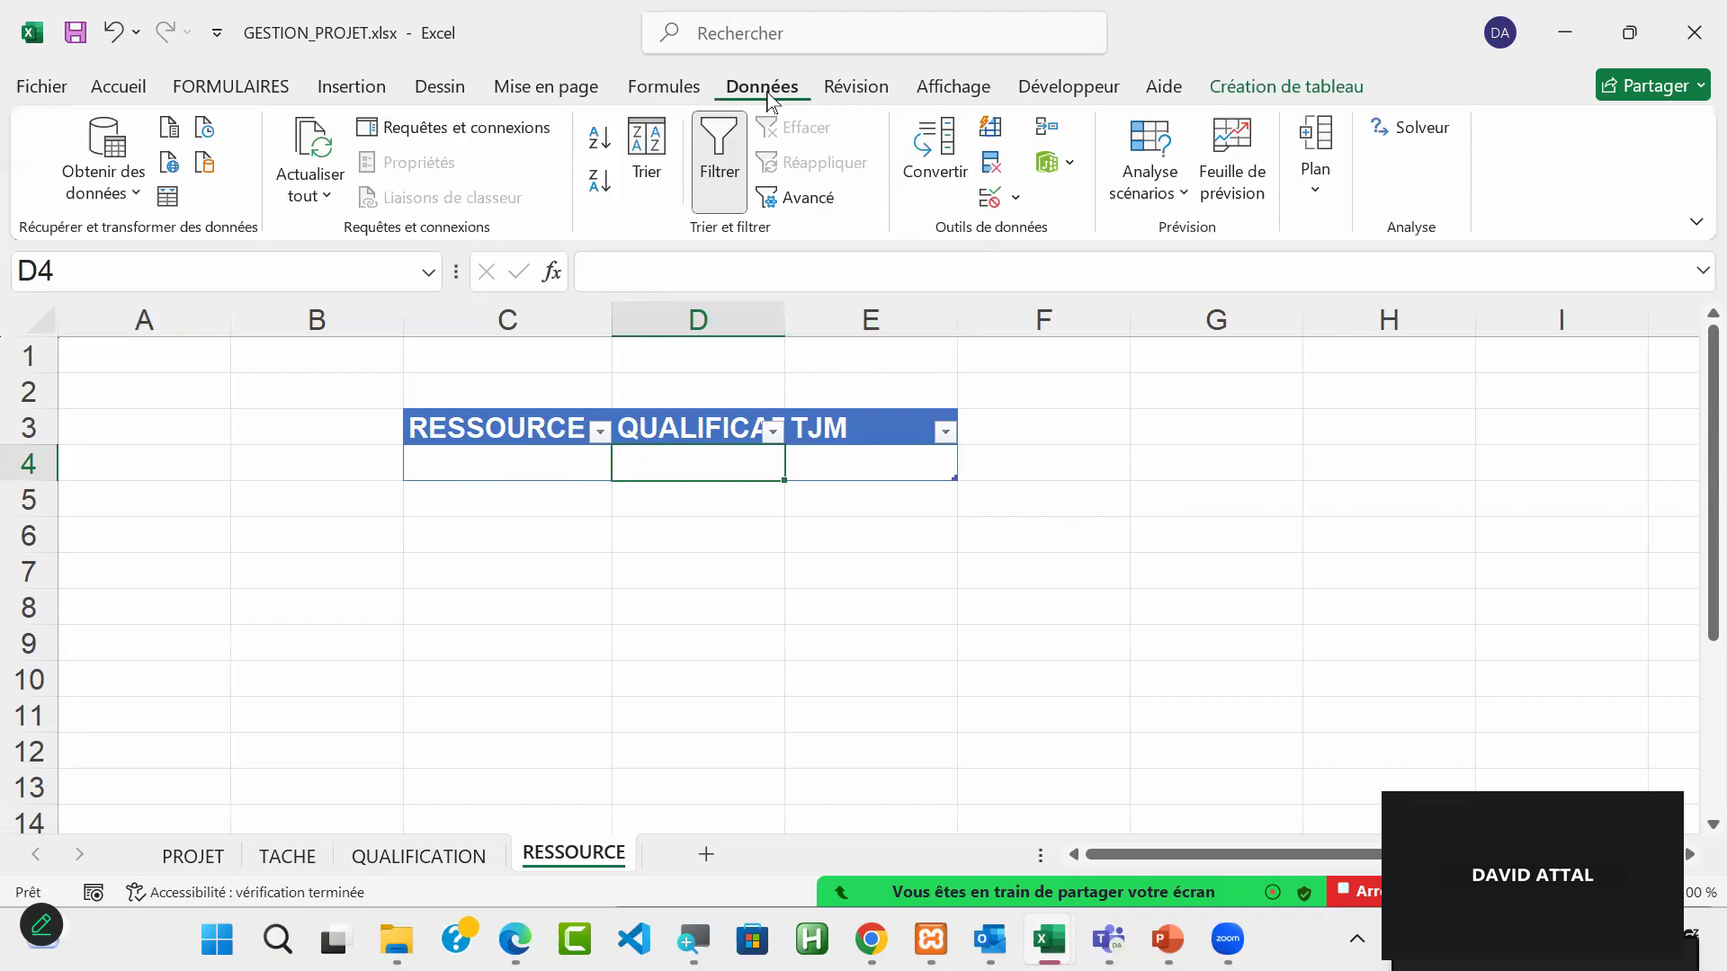
pyautogui.click(995, 200)
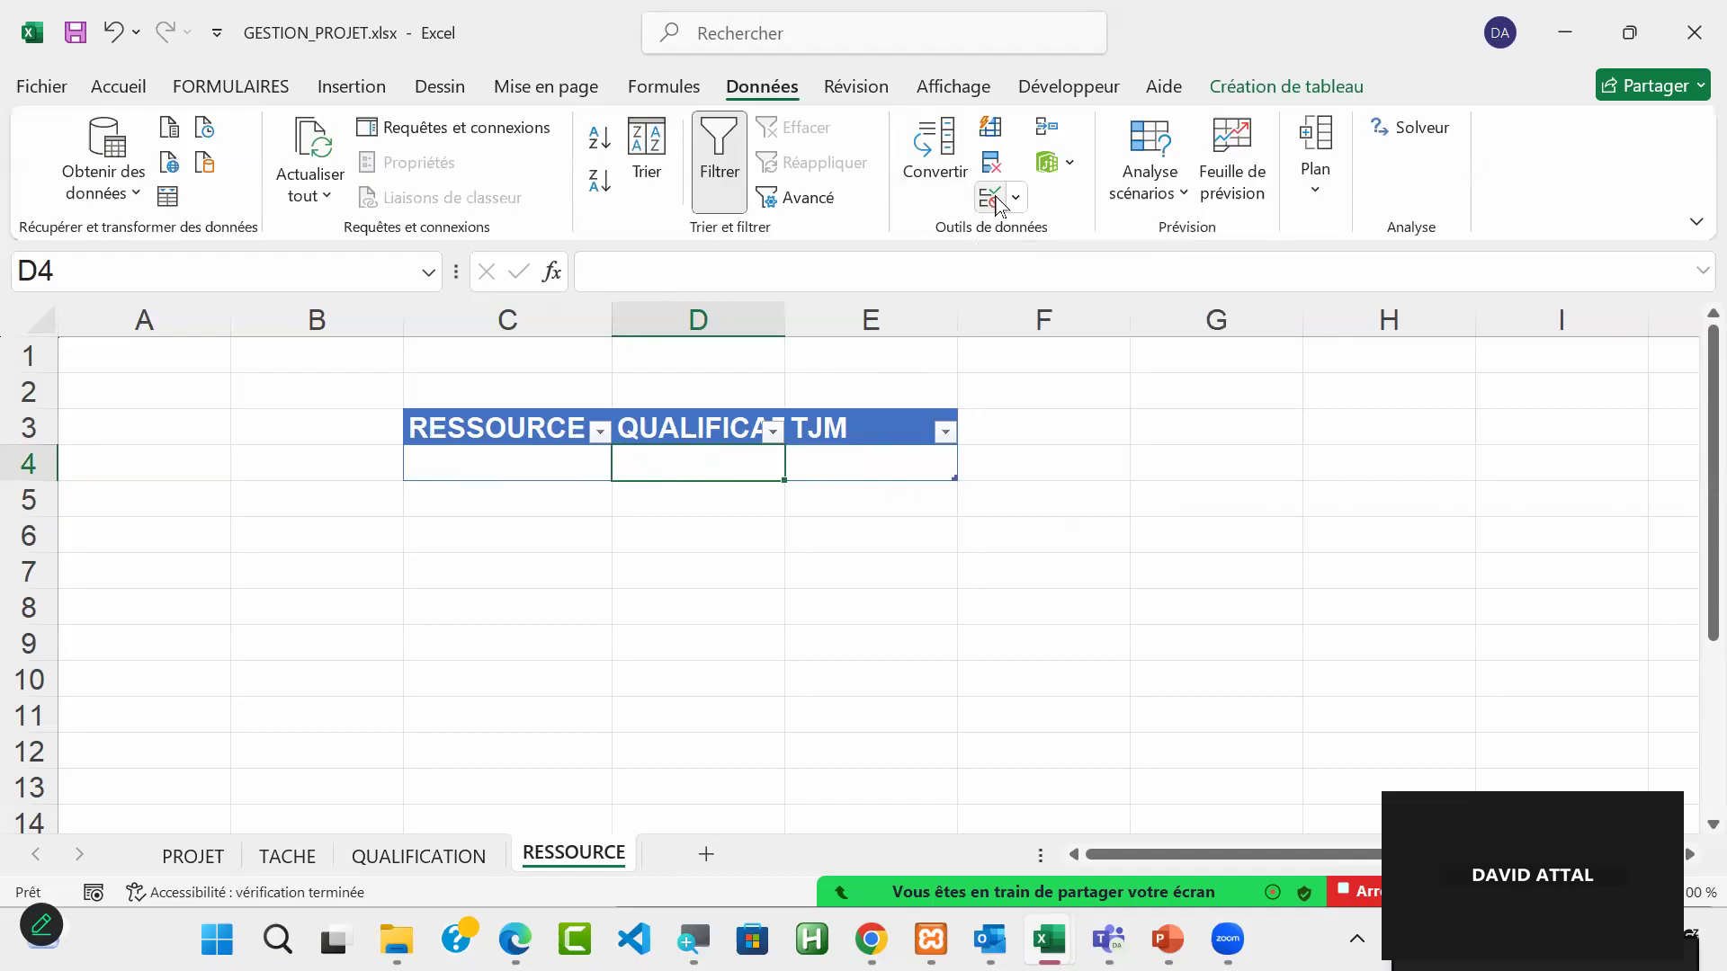
pyautogui.moveTo(1080, 163); pyautogui.dragTo(1012, 213)
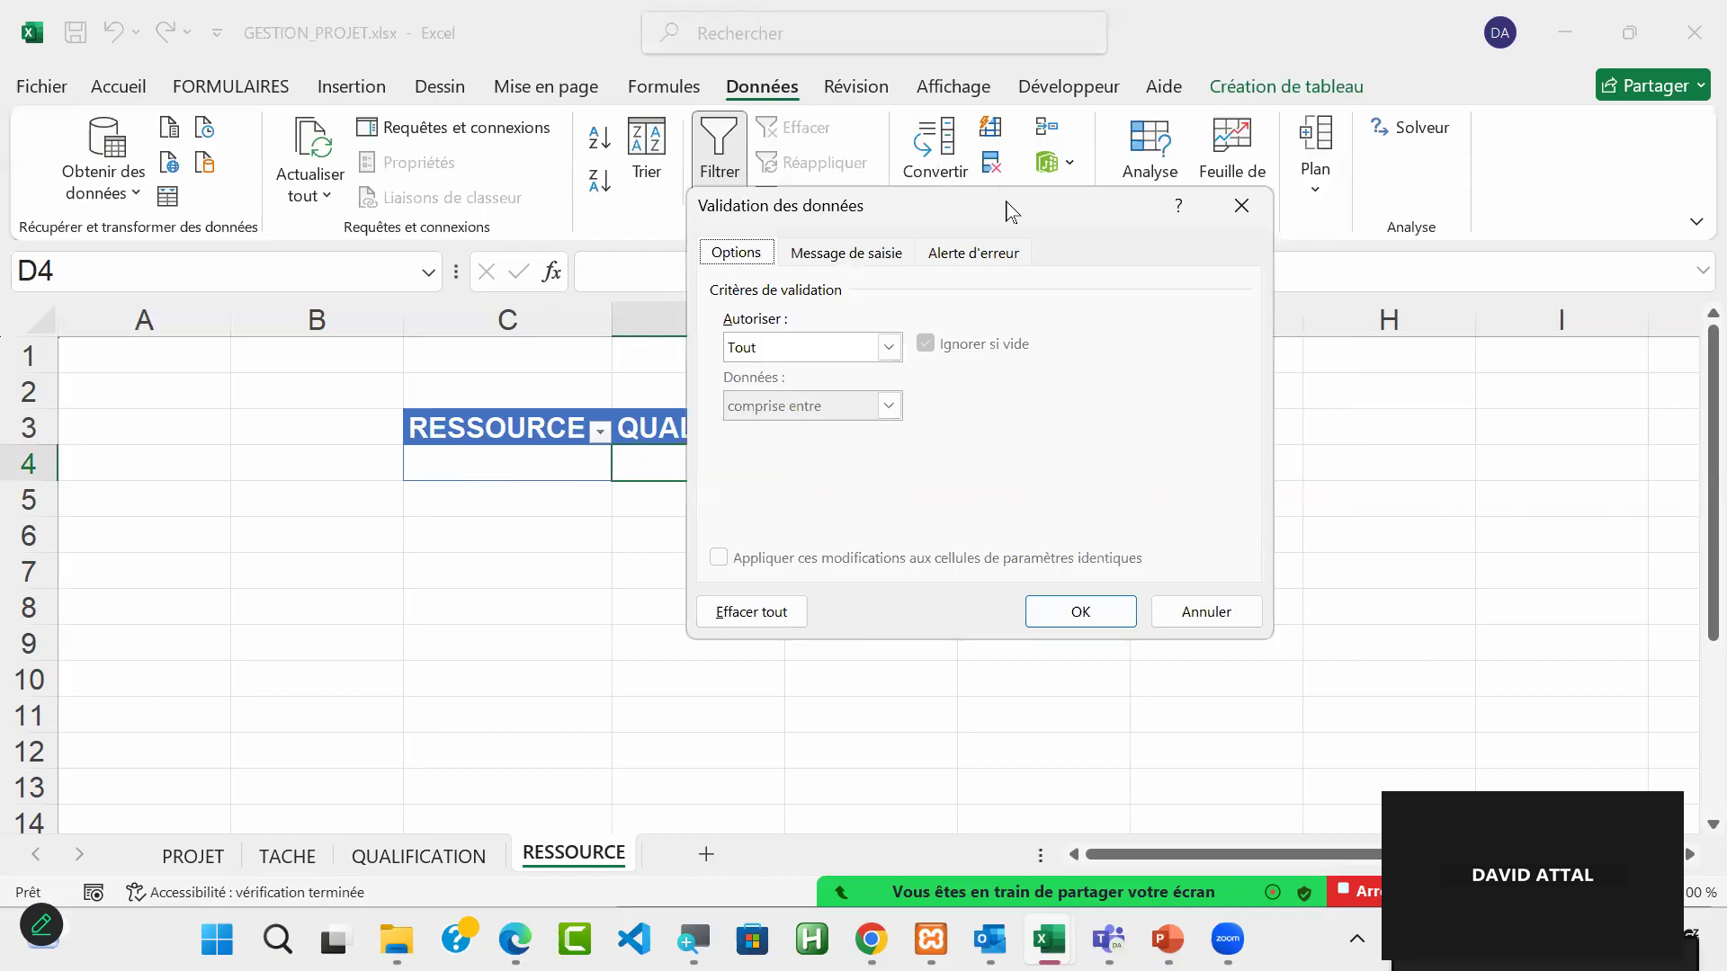
pyautogui.click(888, 348)
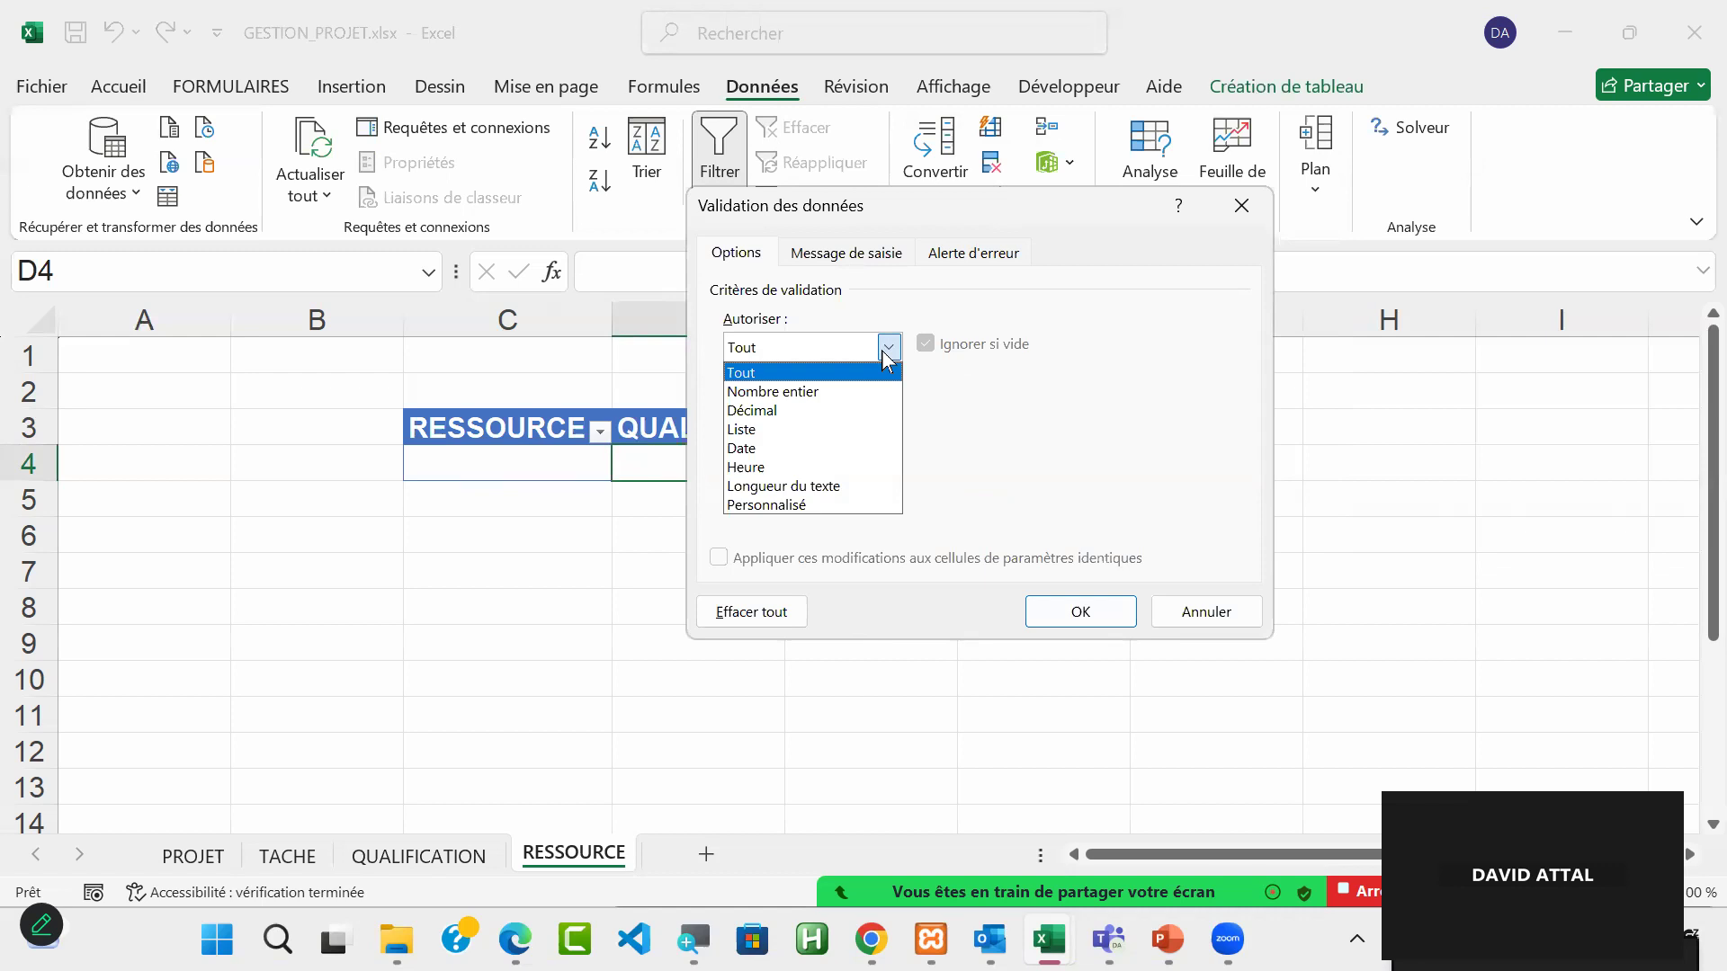
pyautogui.click(817, 429)
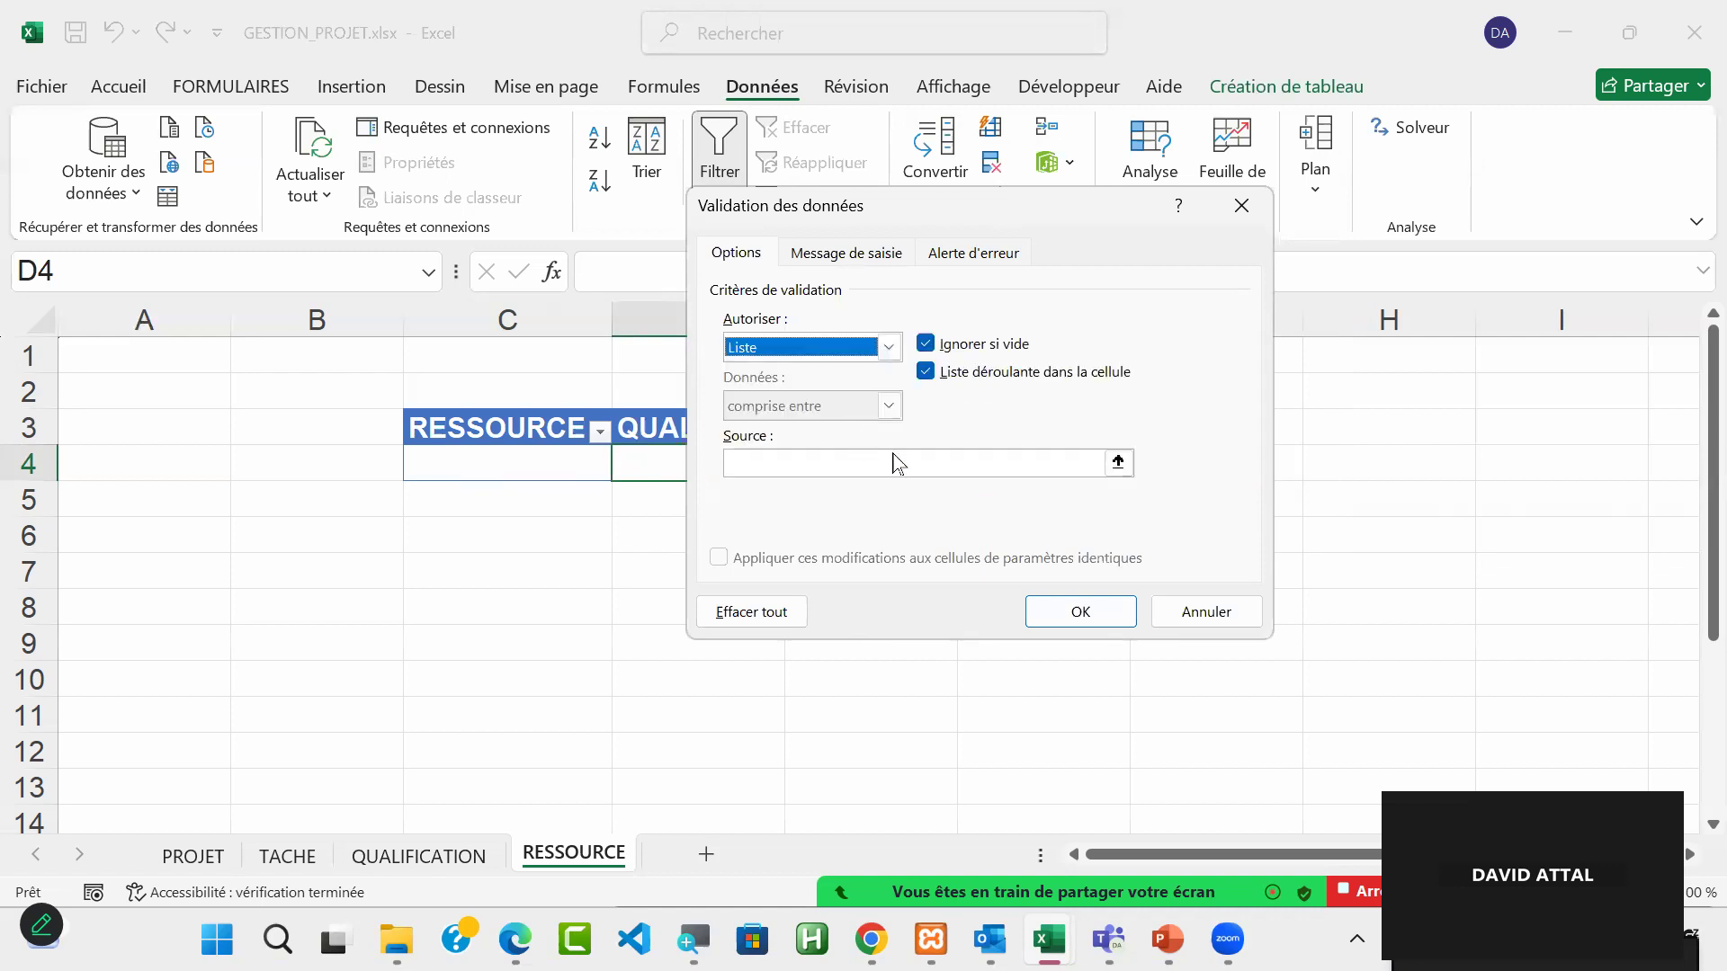
# Step: Set the list source to the named range =REF_QUALIFICATION, apply the validation, and check the choices offered in D4
pyautogui.click(772, 467)
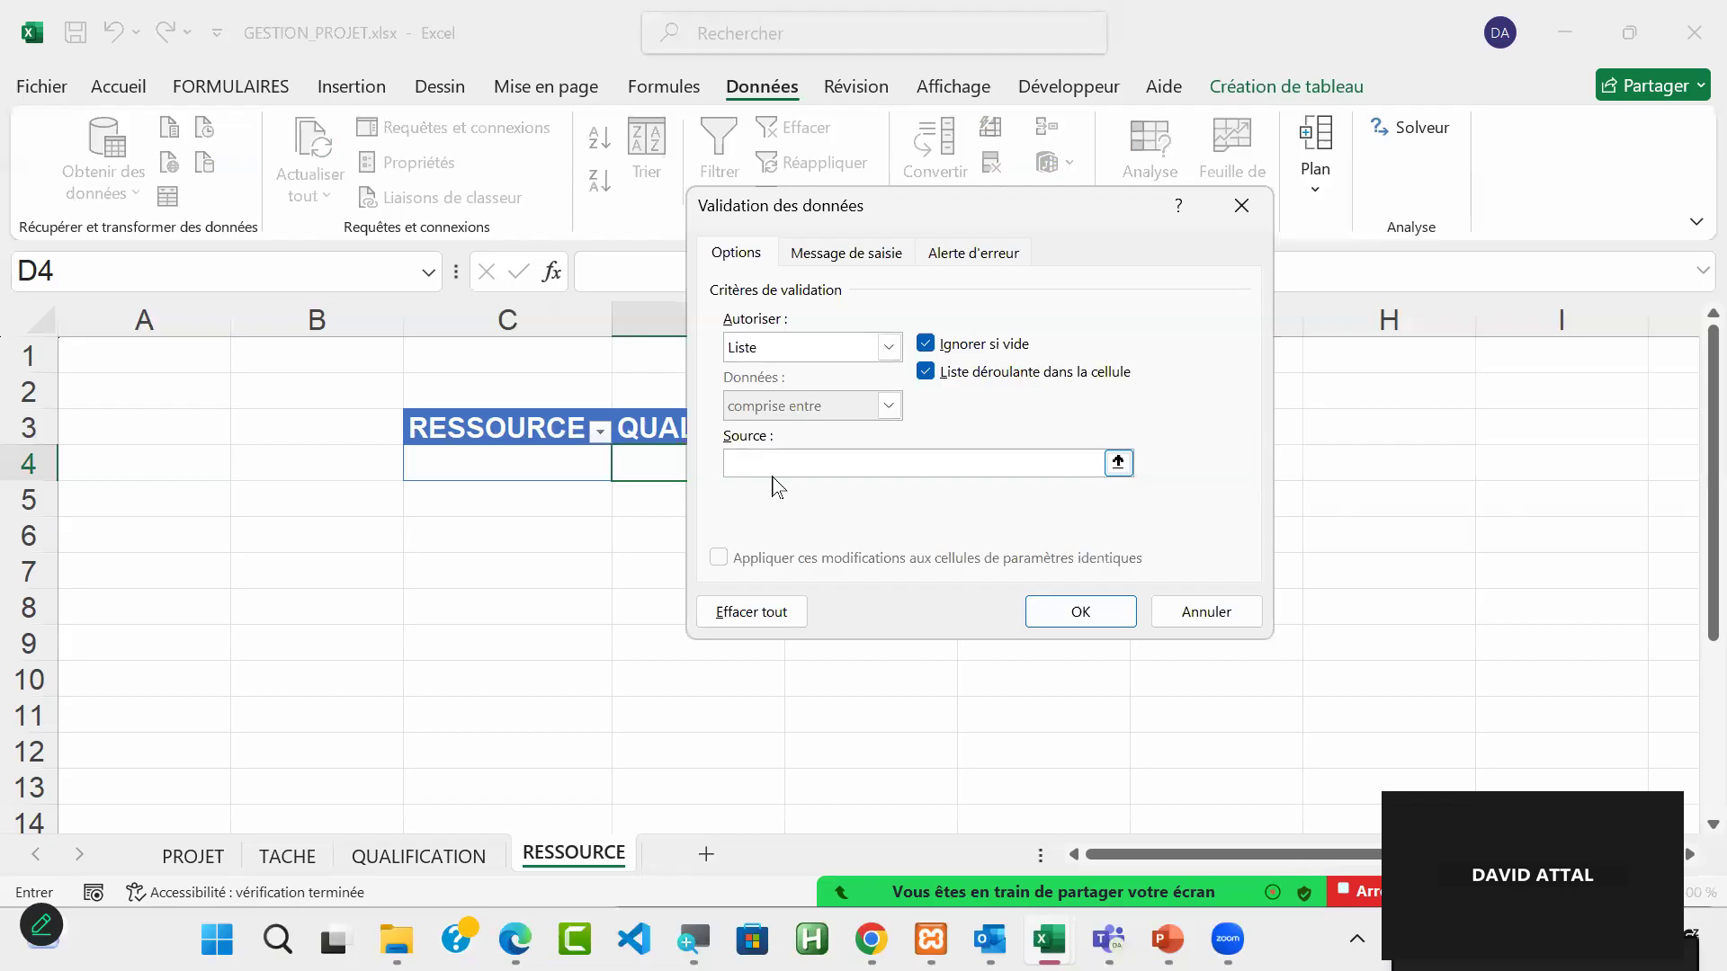
pyautogui.press('F3')
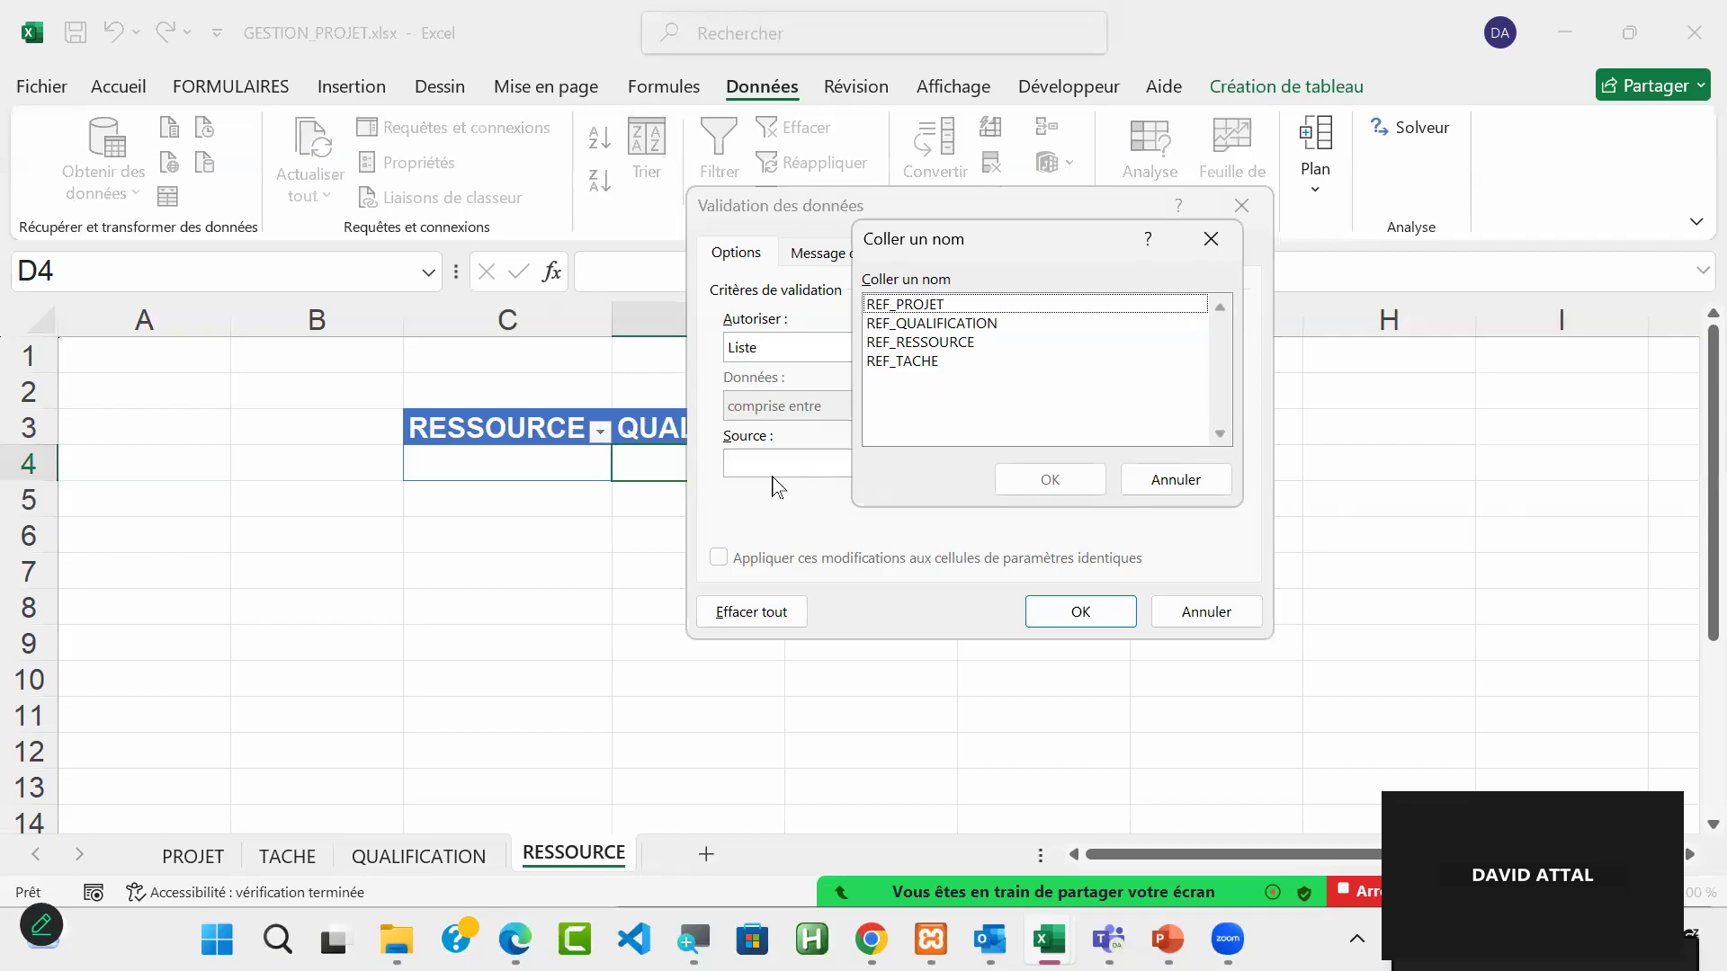
pyautogui.click(949, 326)
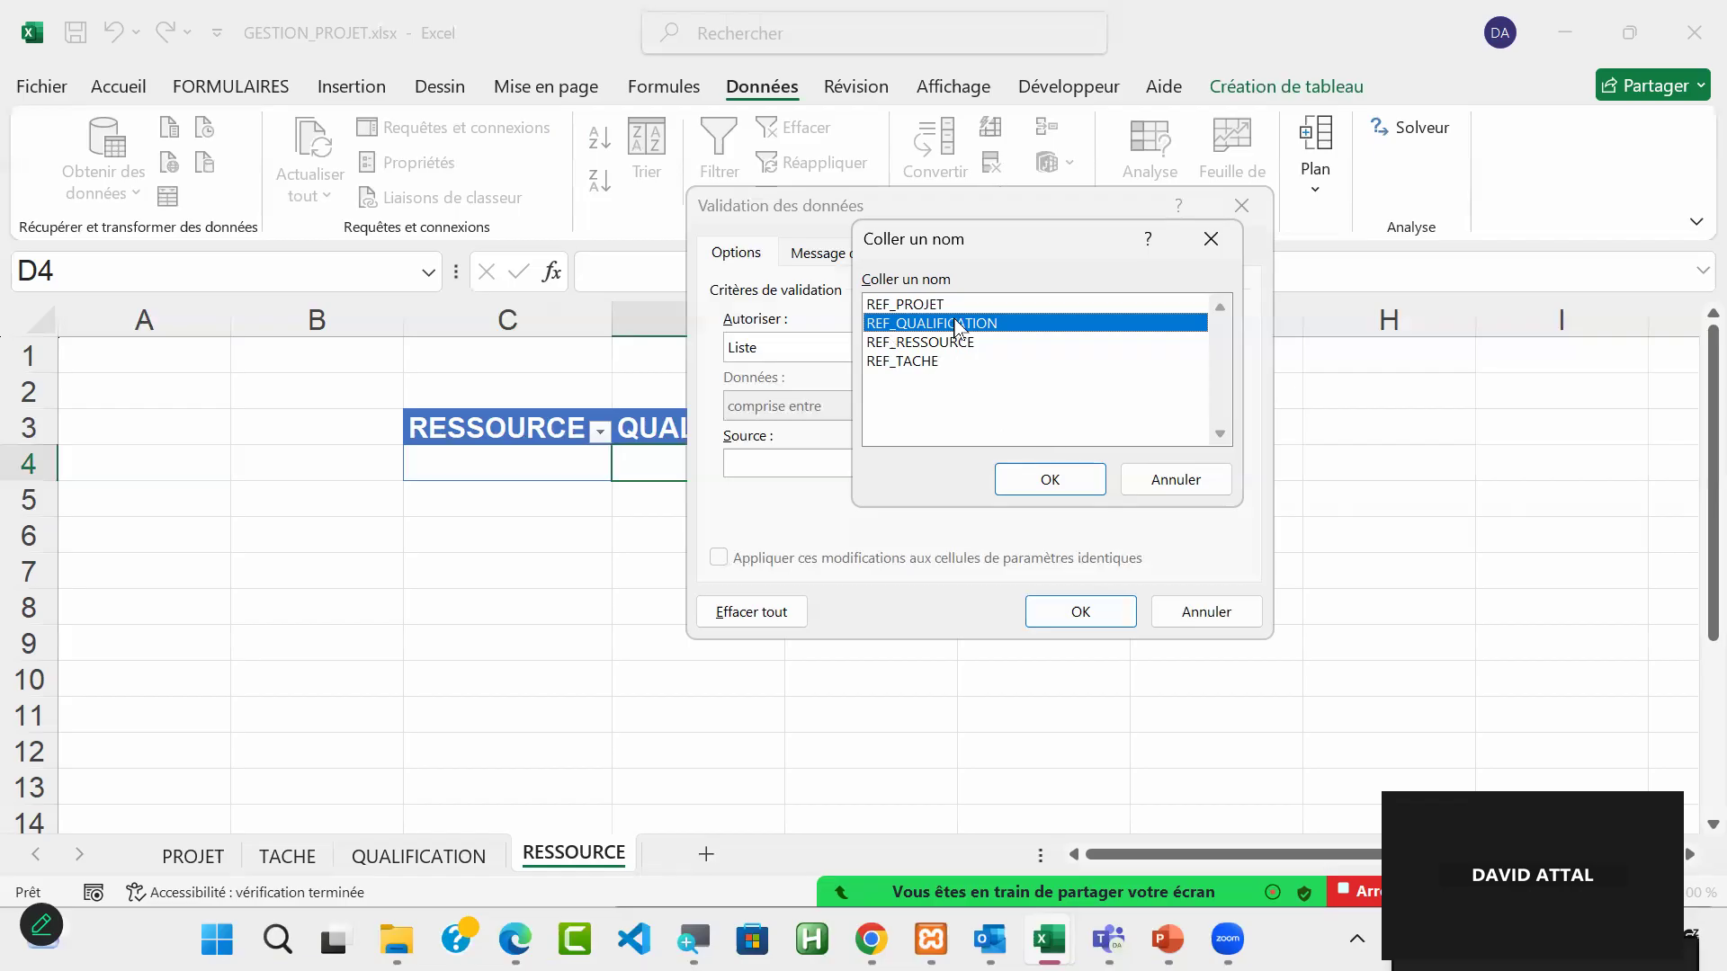
pyautogui.click(1054, 478)
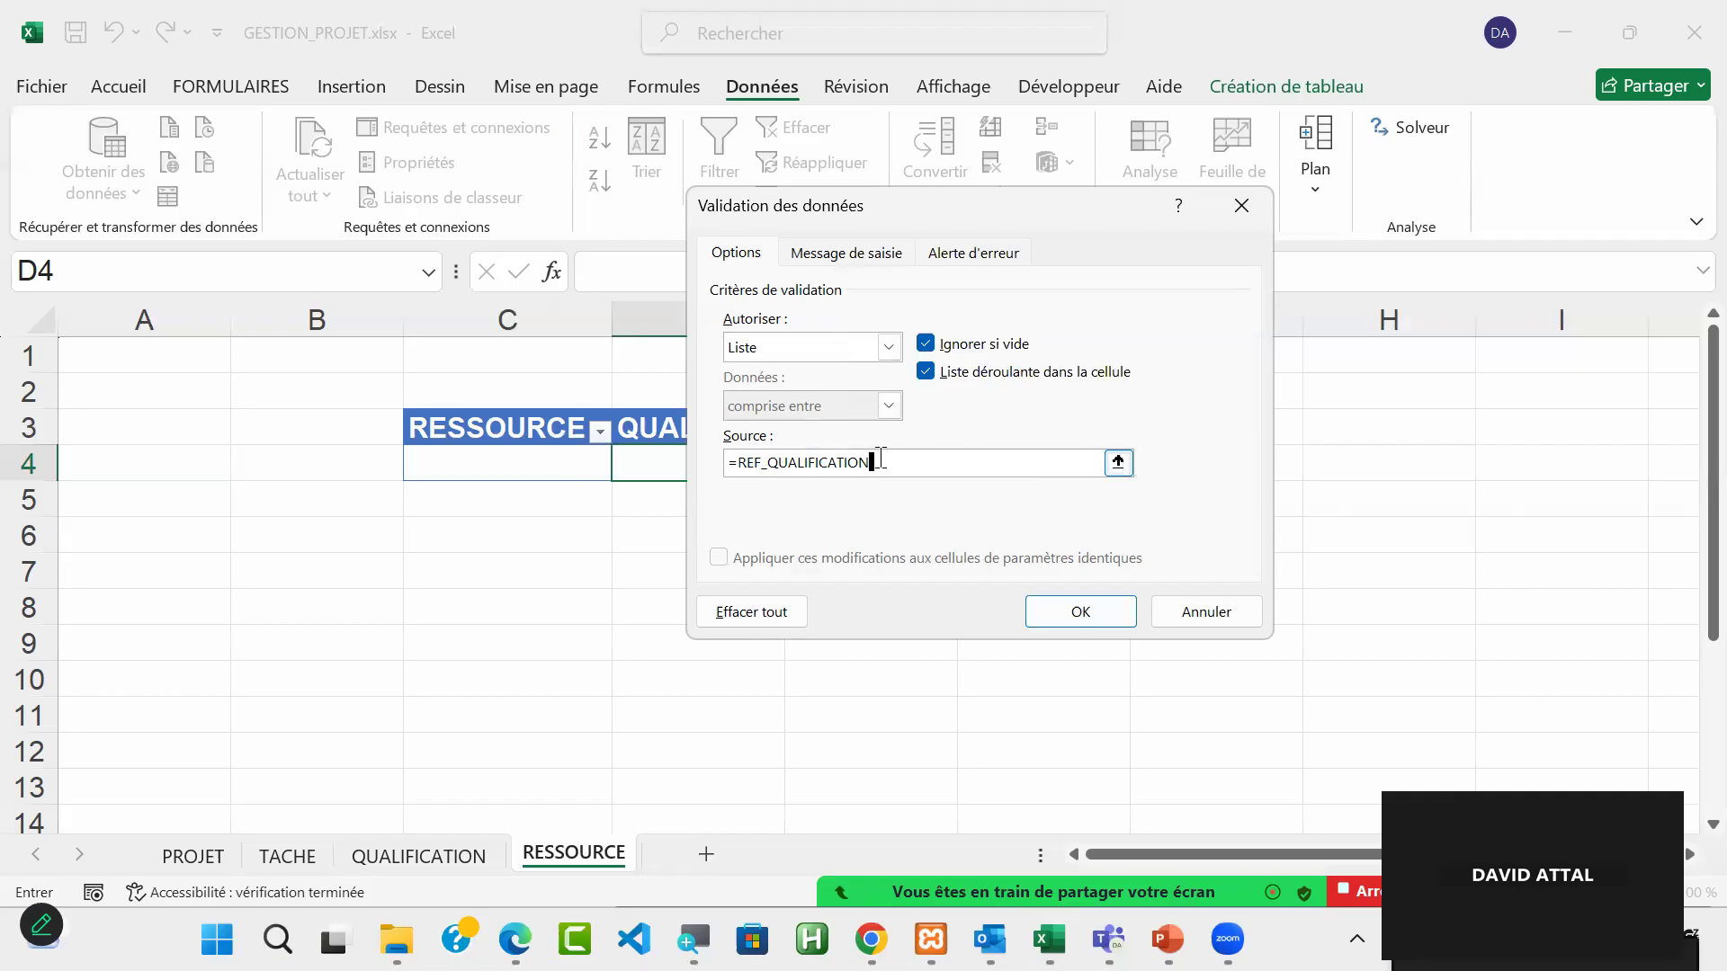
pyautogui.moveTo(859, 462); pyautogui.dragTo(686, 464)
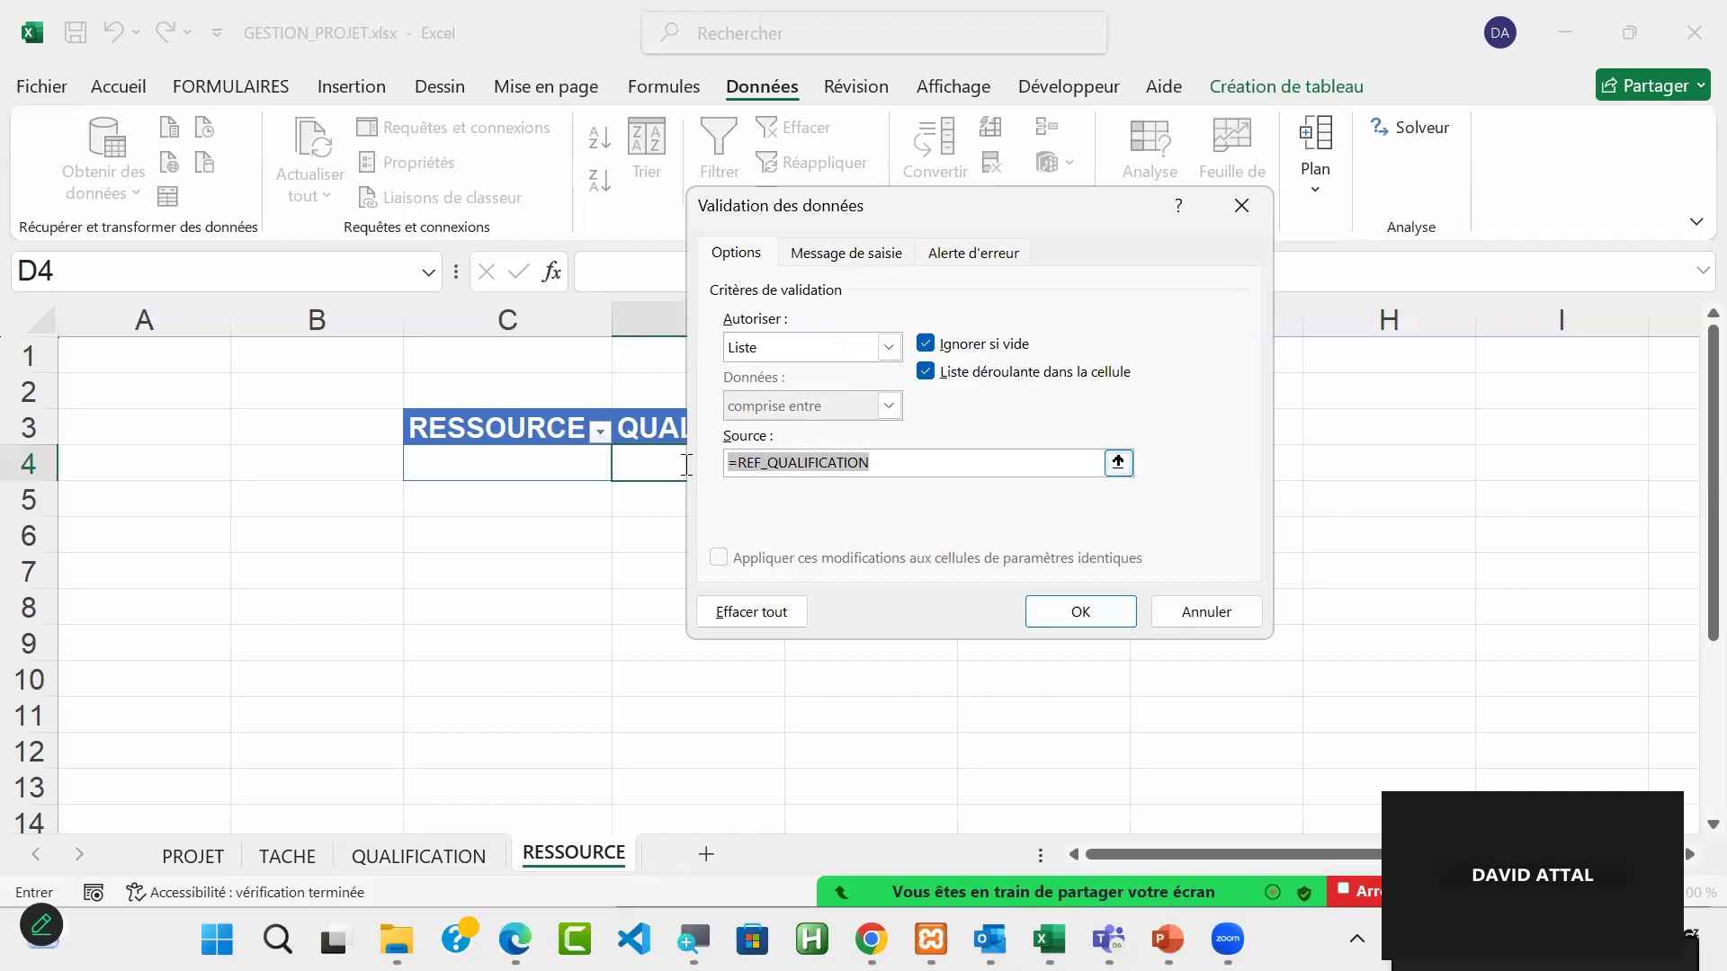
pyautogui.moveTo(686, 464); pyautogui.dragTo(907, 491)
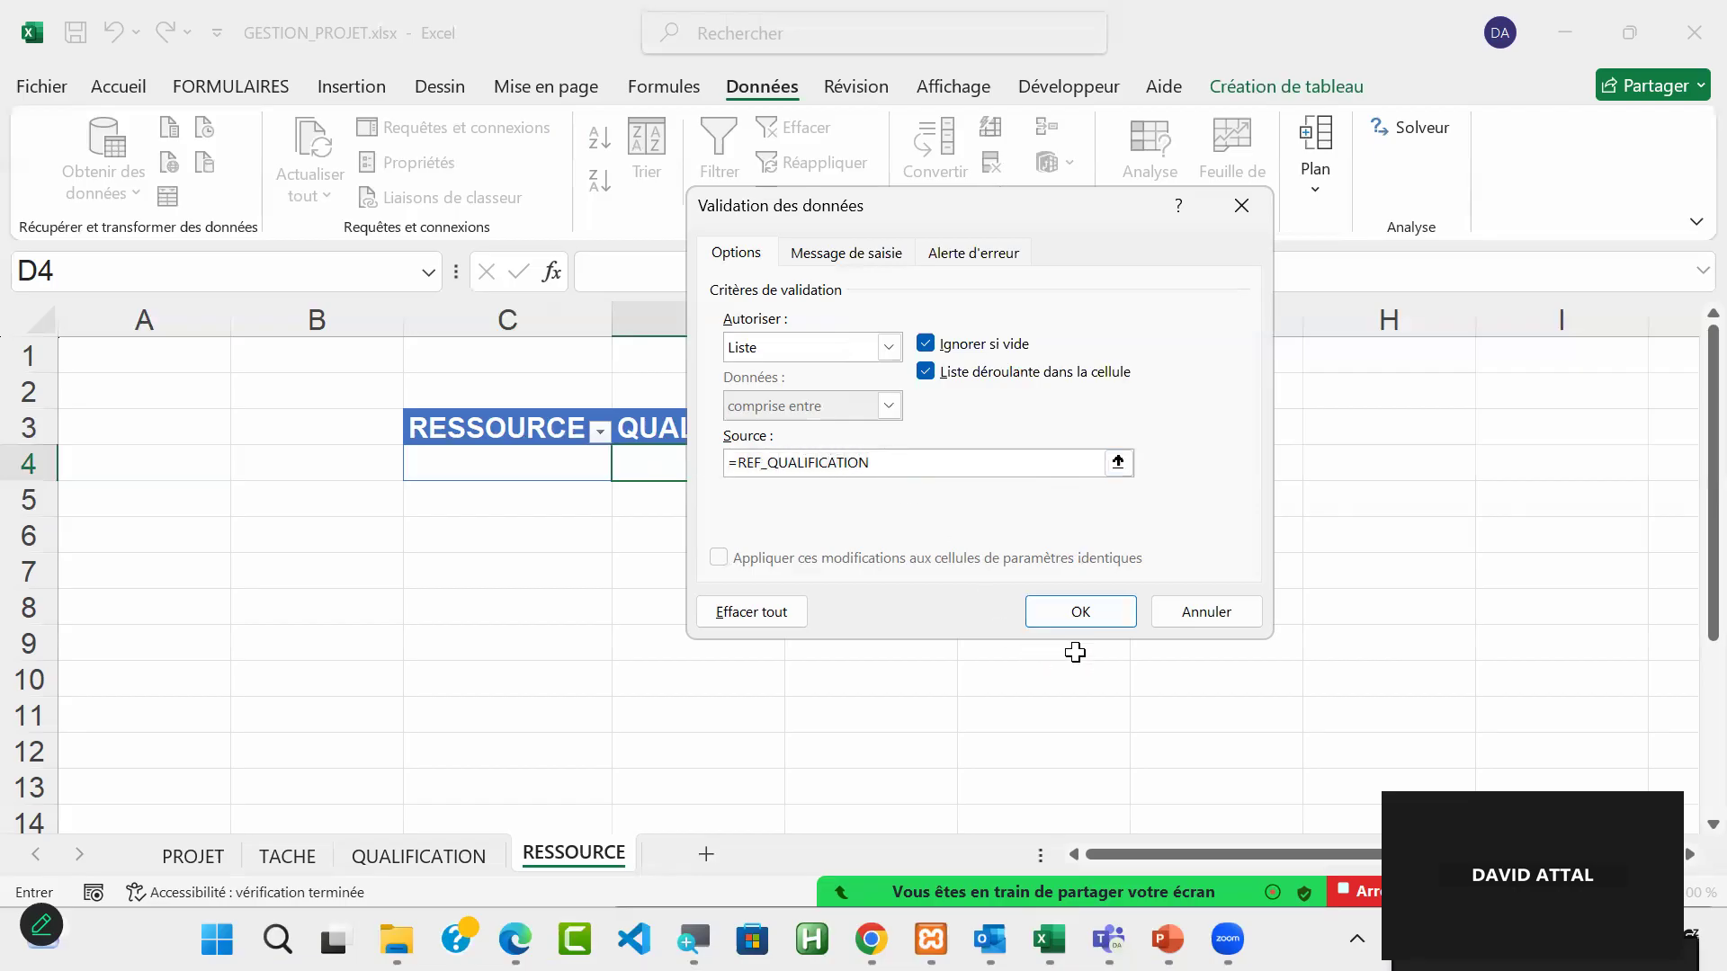
pyautogui.click(1066, 609)
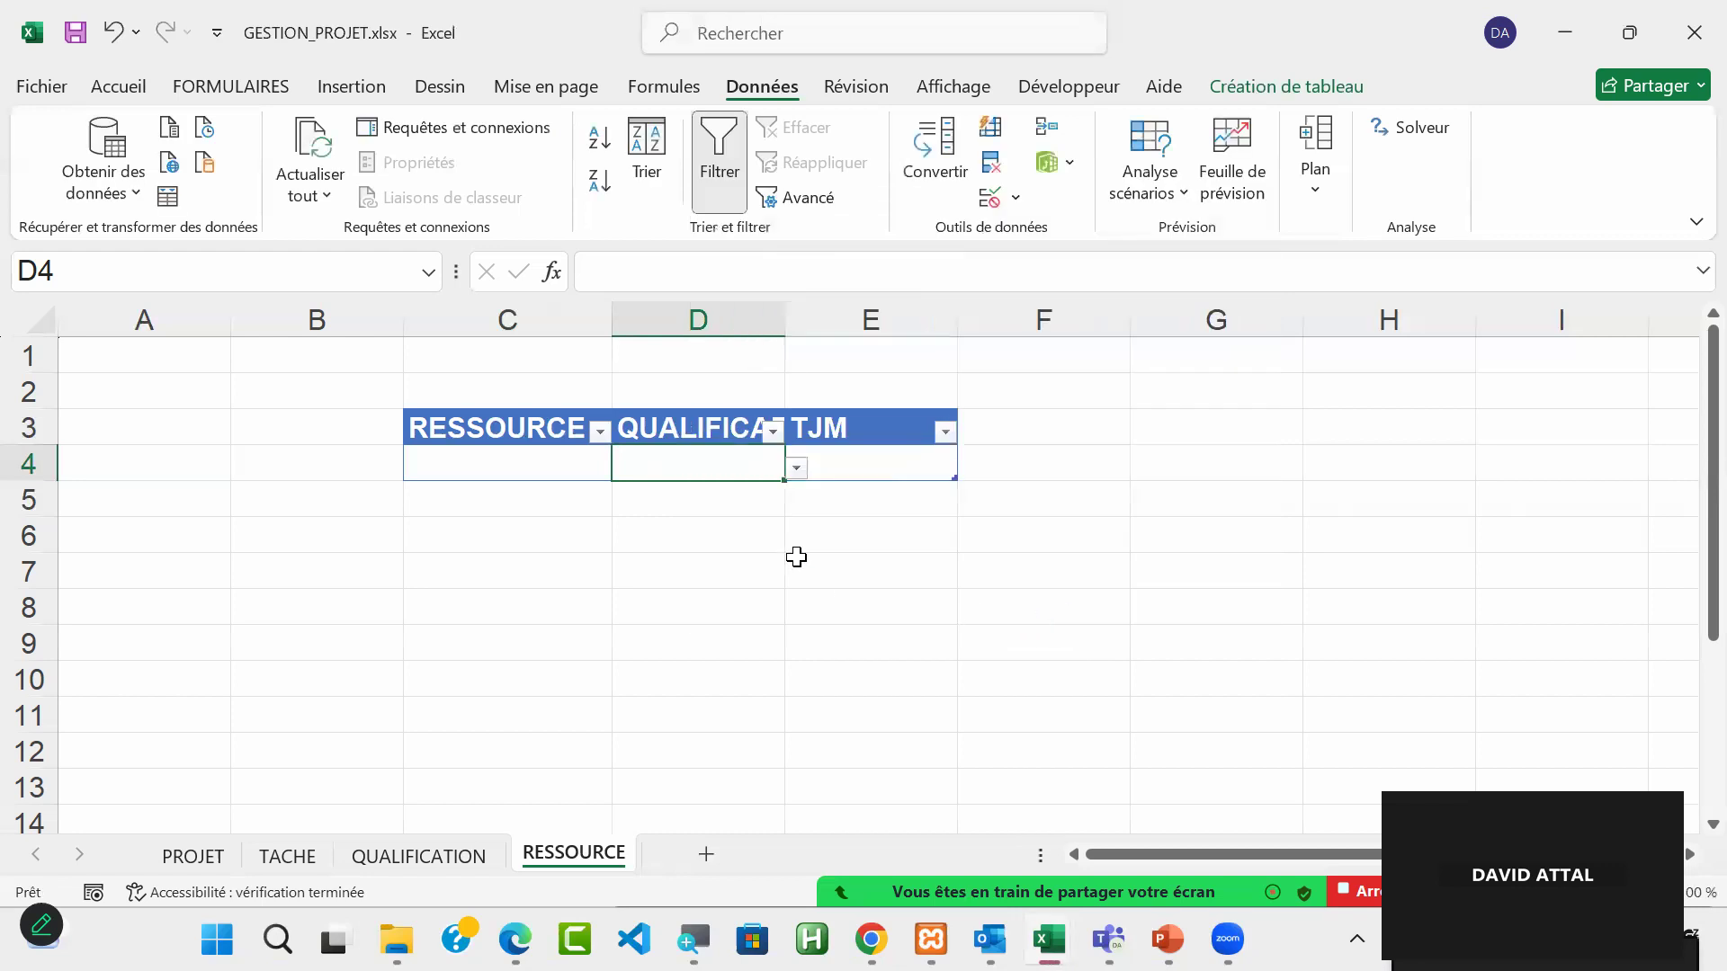
pyautogui.click(798, 469)
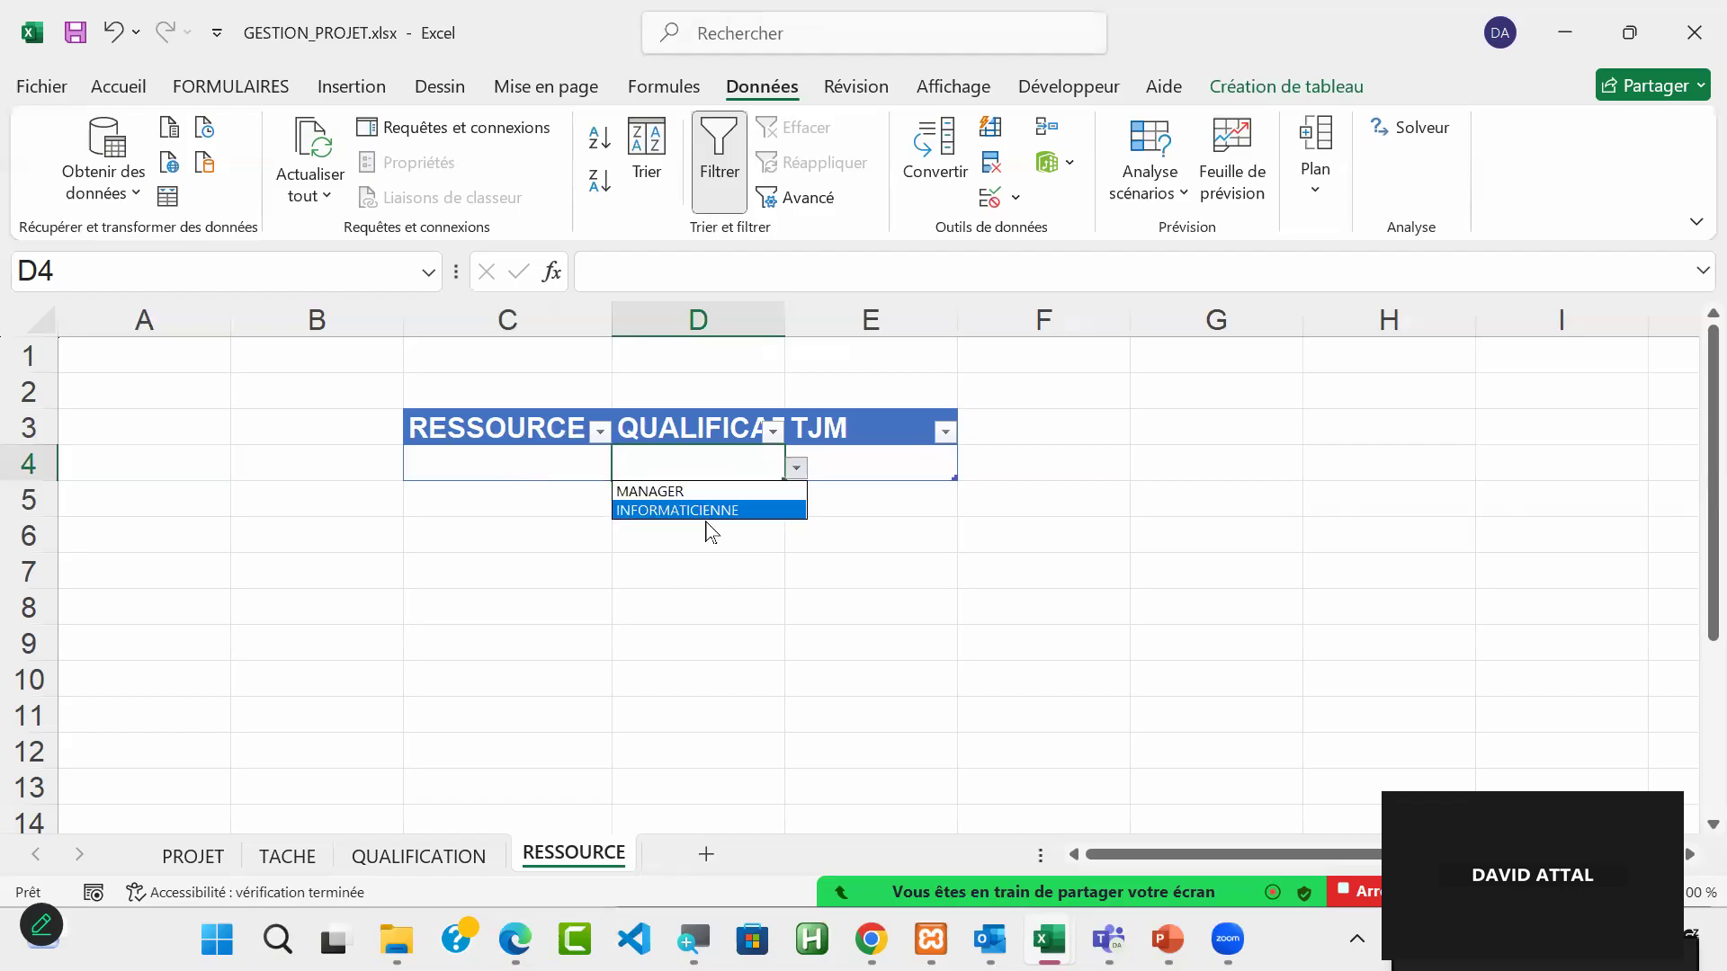
pyautogui.click(500, 465)
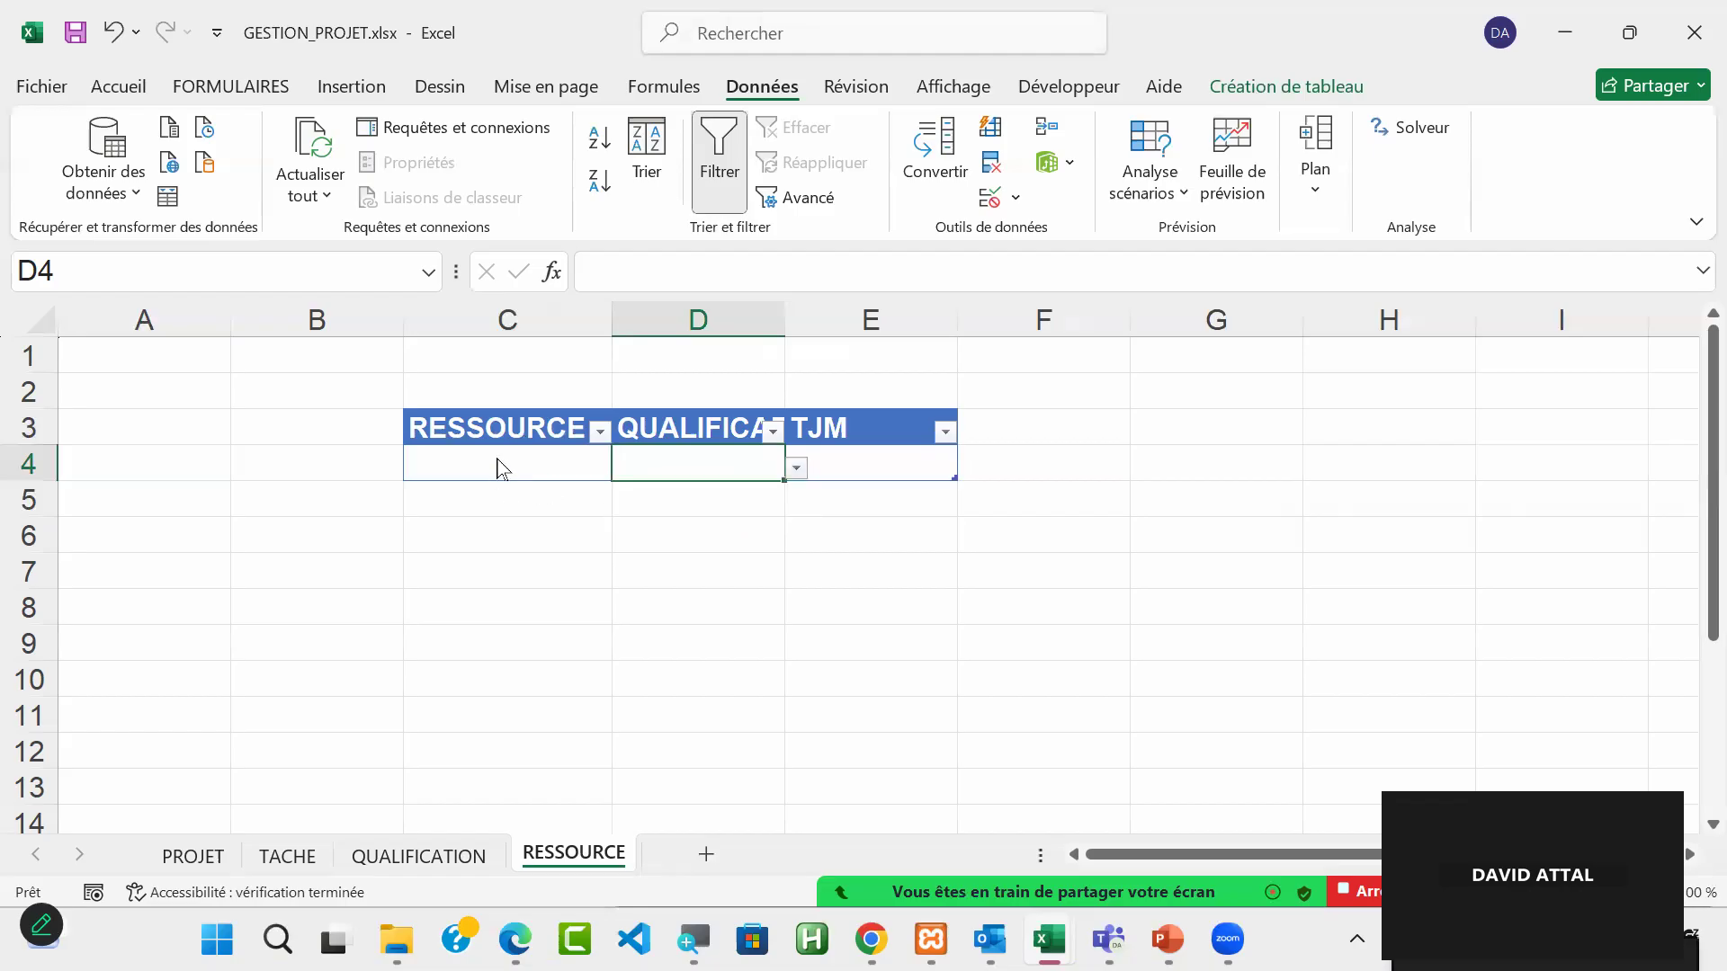
# Step: Widen column C of the RESSOURCE sheet, and fill row 4 with the resource's first name and the qualification MANAGER
pyautogui.click(501, 459)
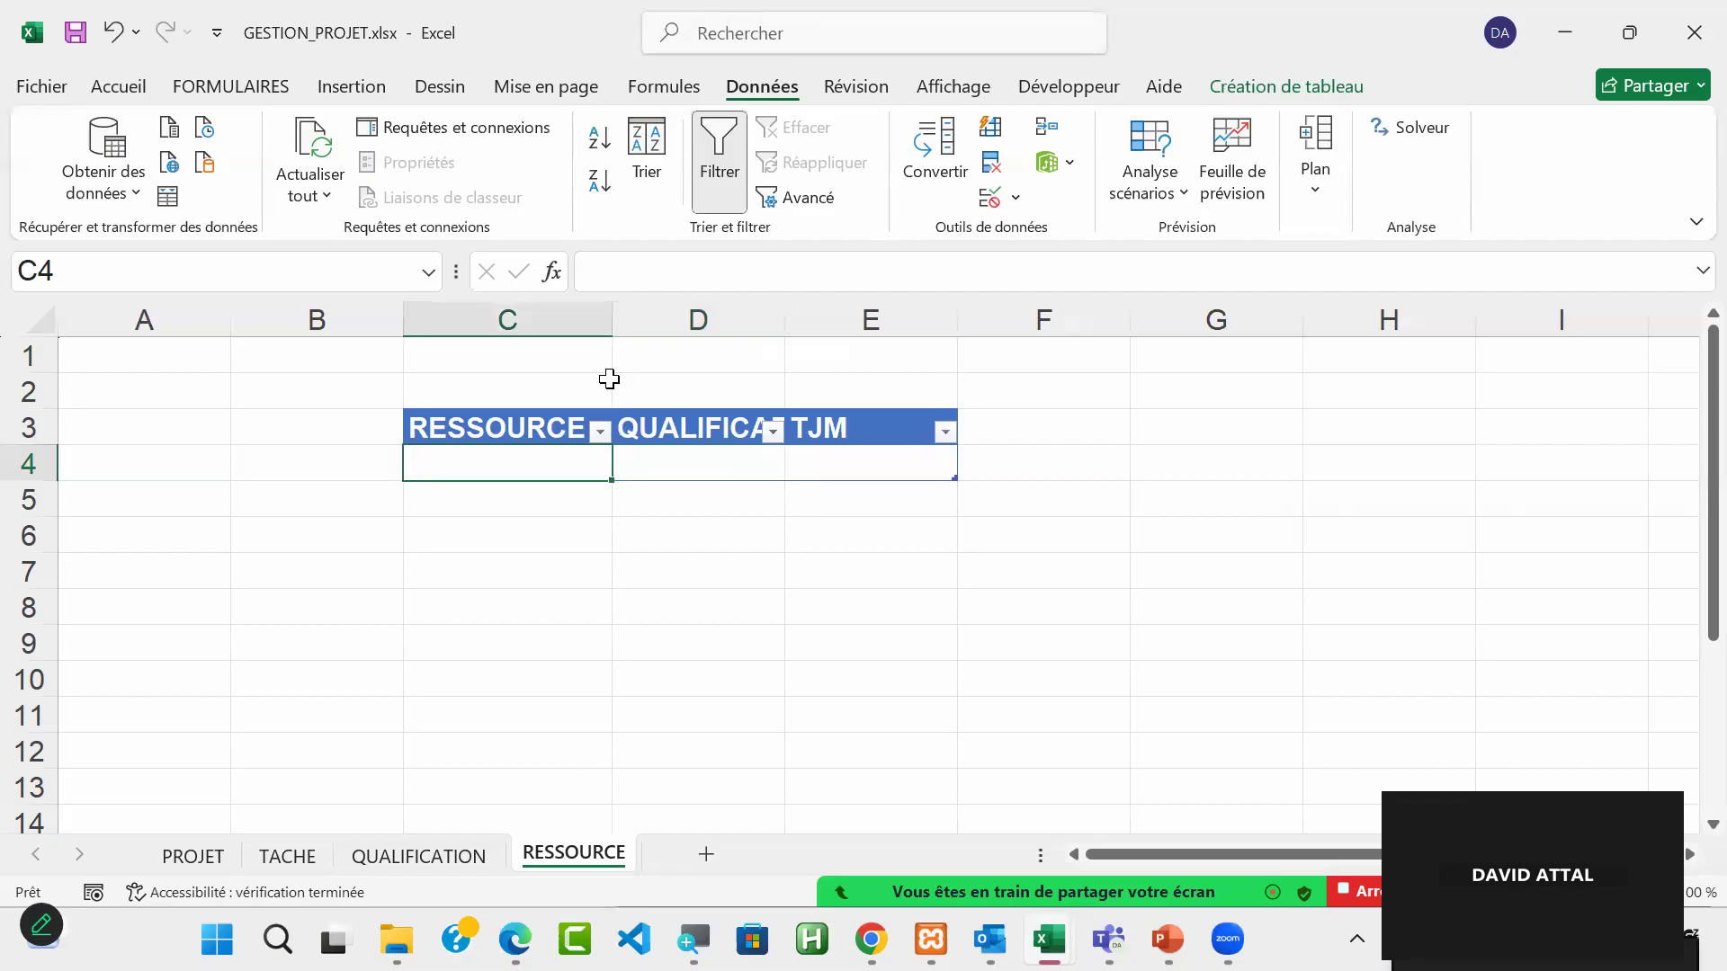
pyautogui.moveTo(607, 323); pyautogui.dragTo(697, 323)
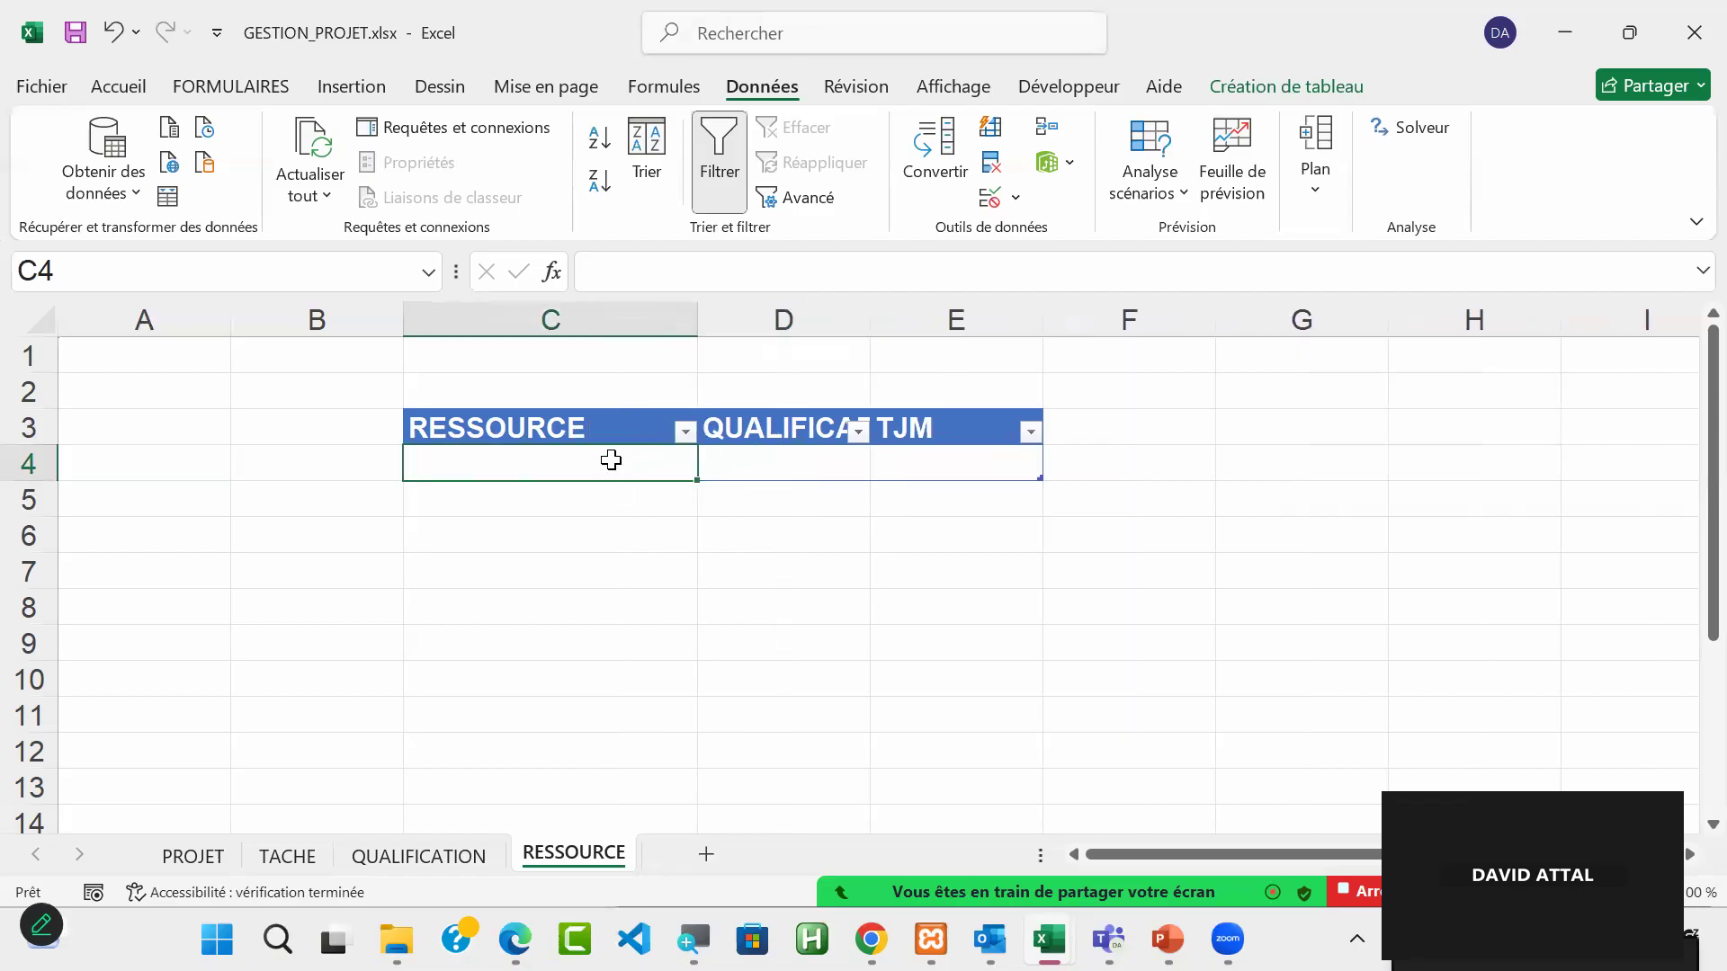
pyautogui.write('JOHN')
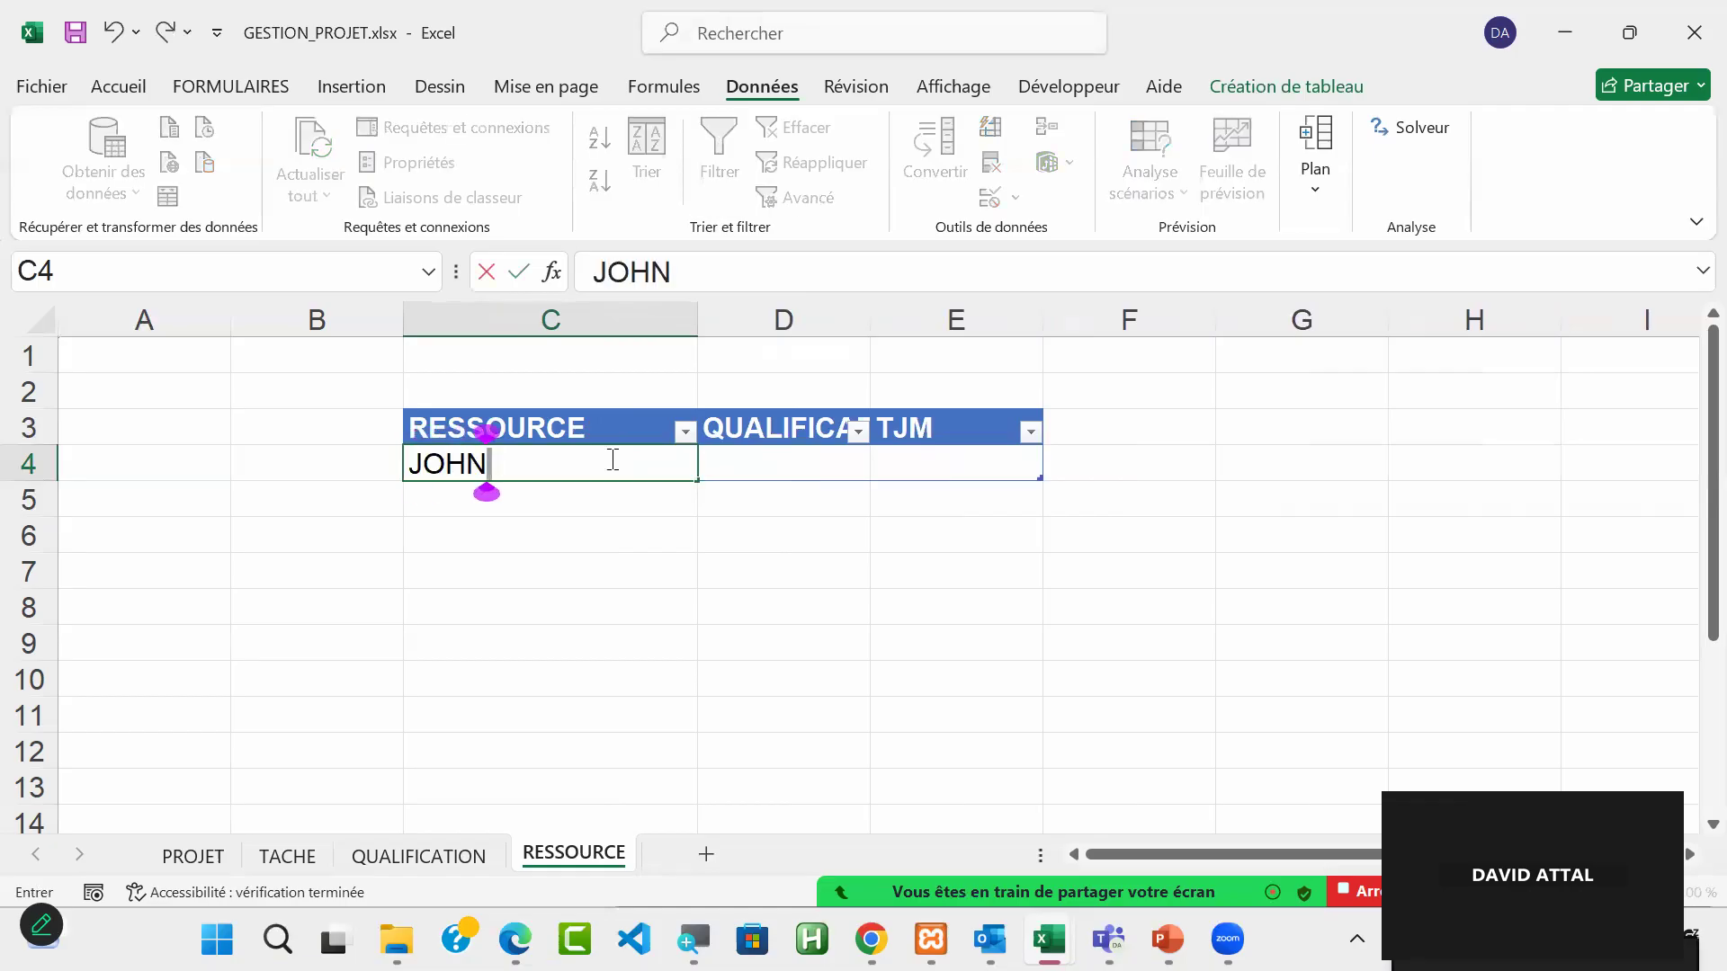
pyautogui.press('Tab')
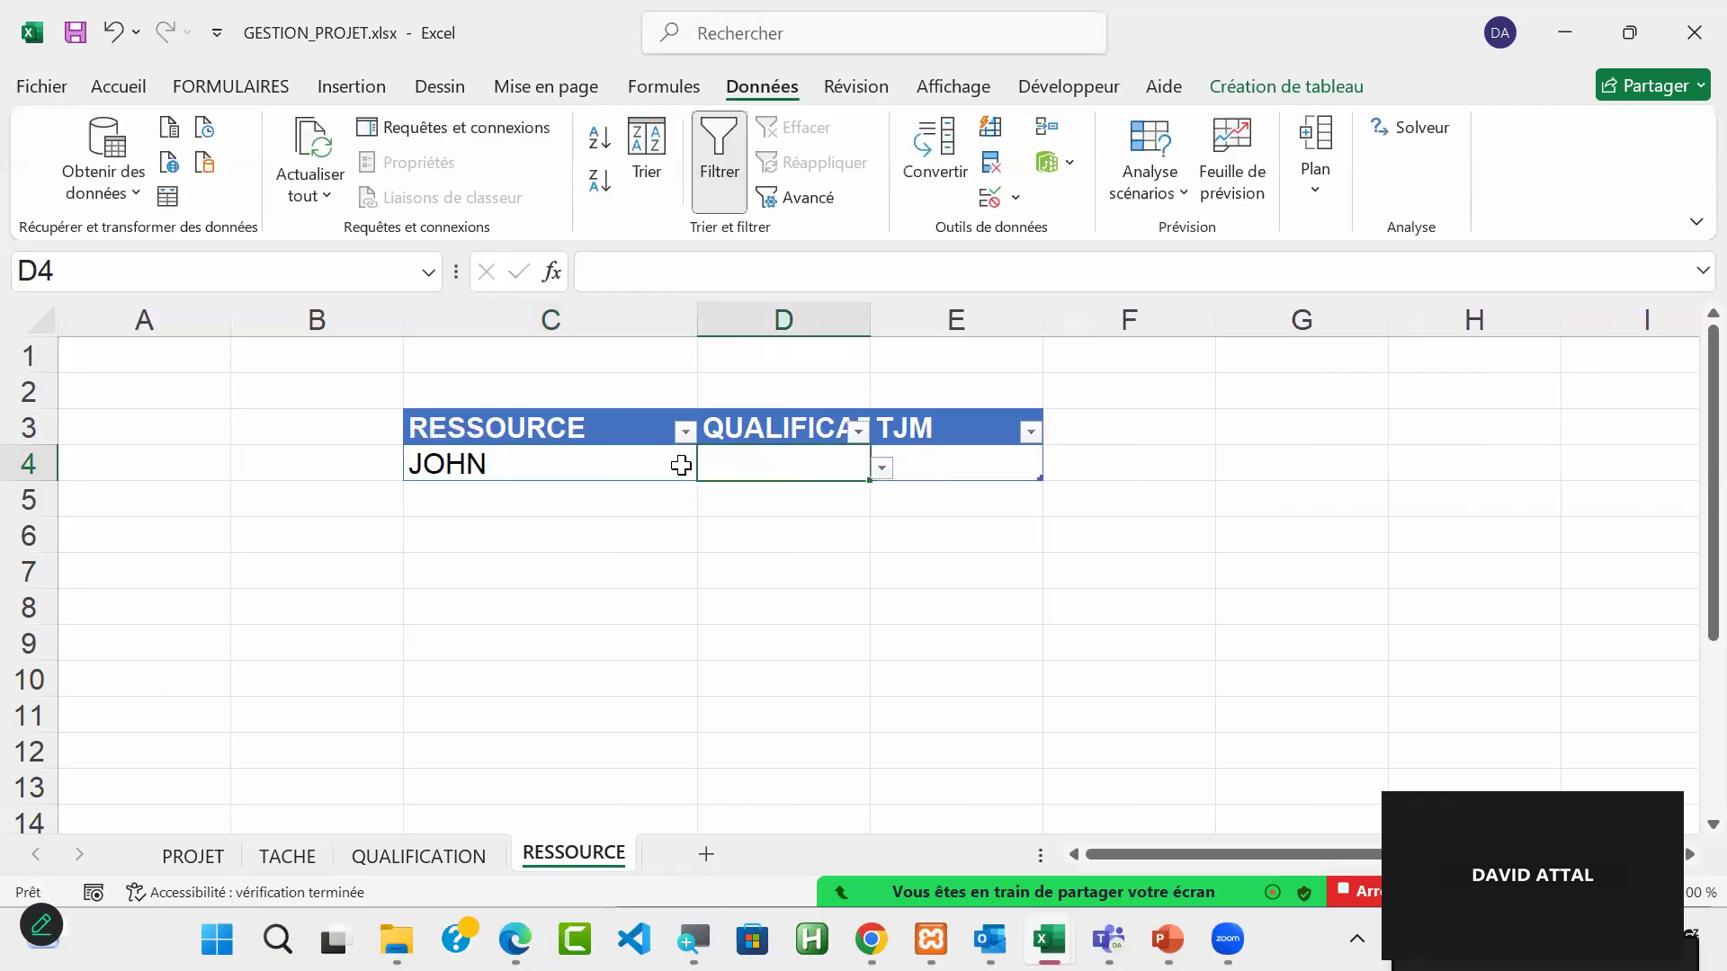
pyautogui.click(880, 469)
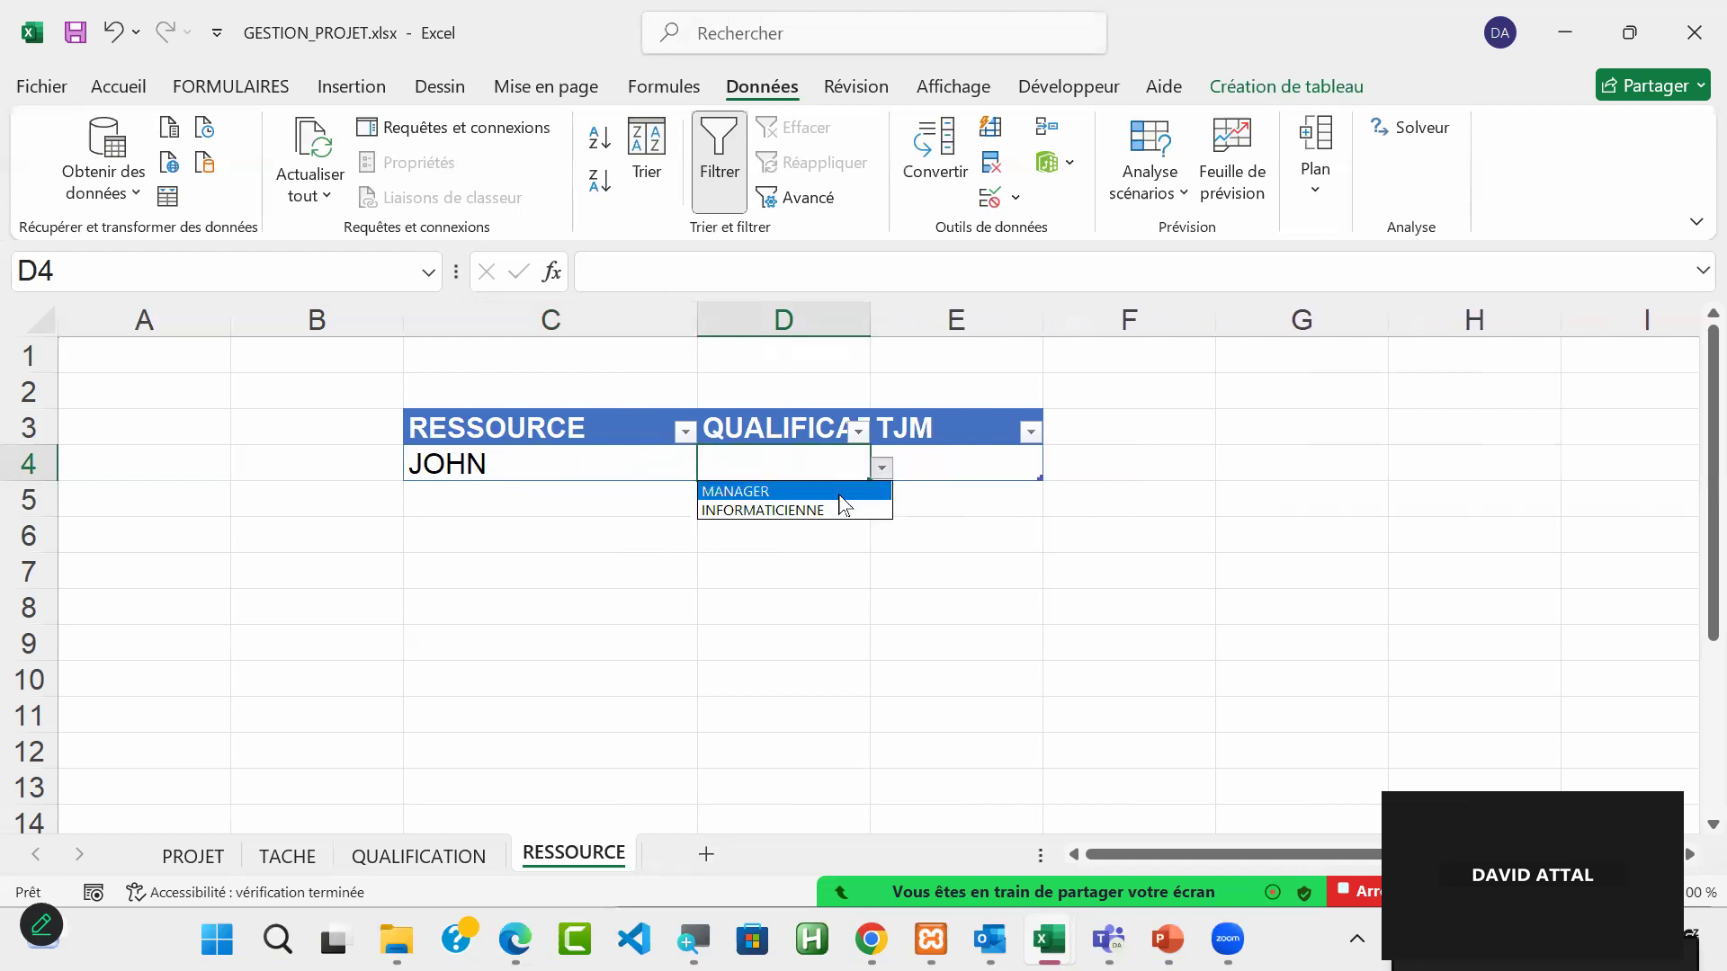
pyautogui.click(840, 493)
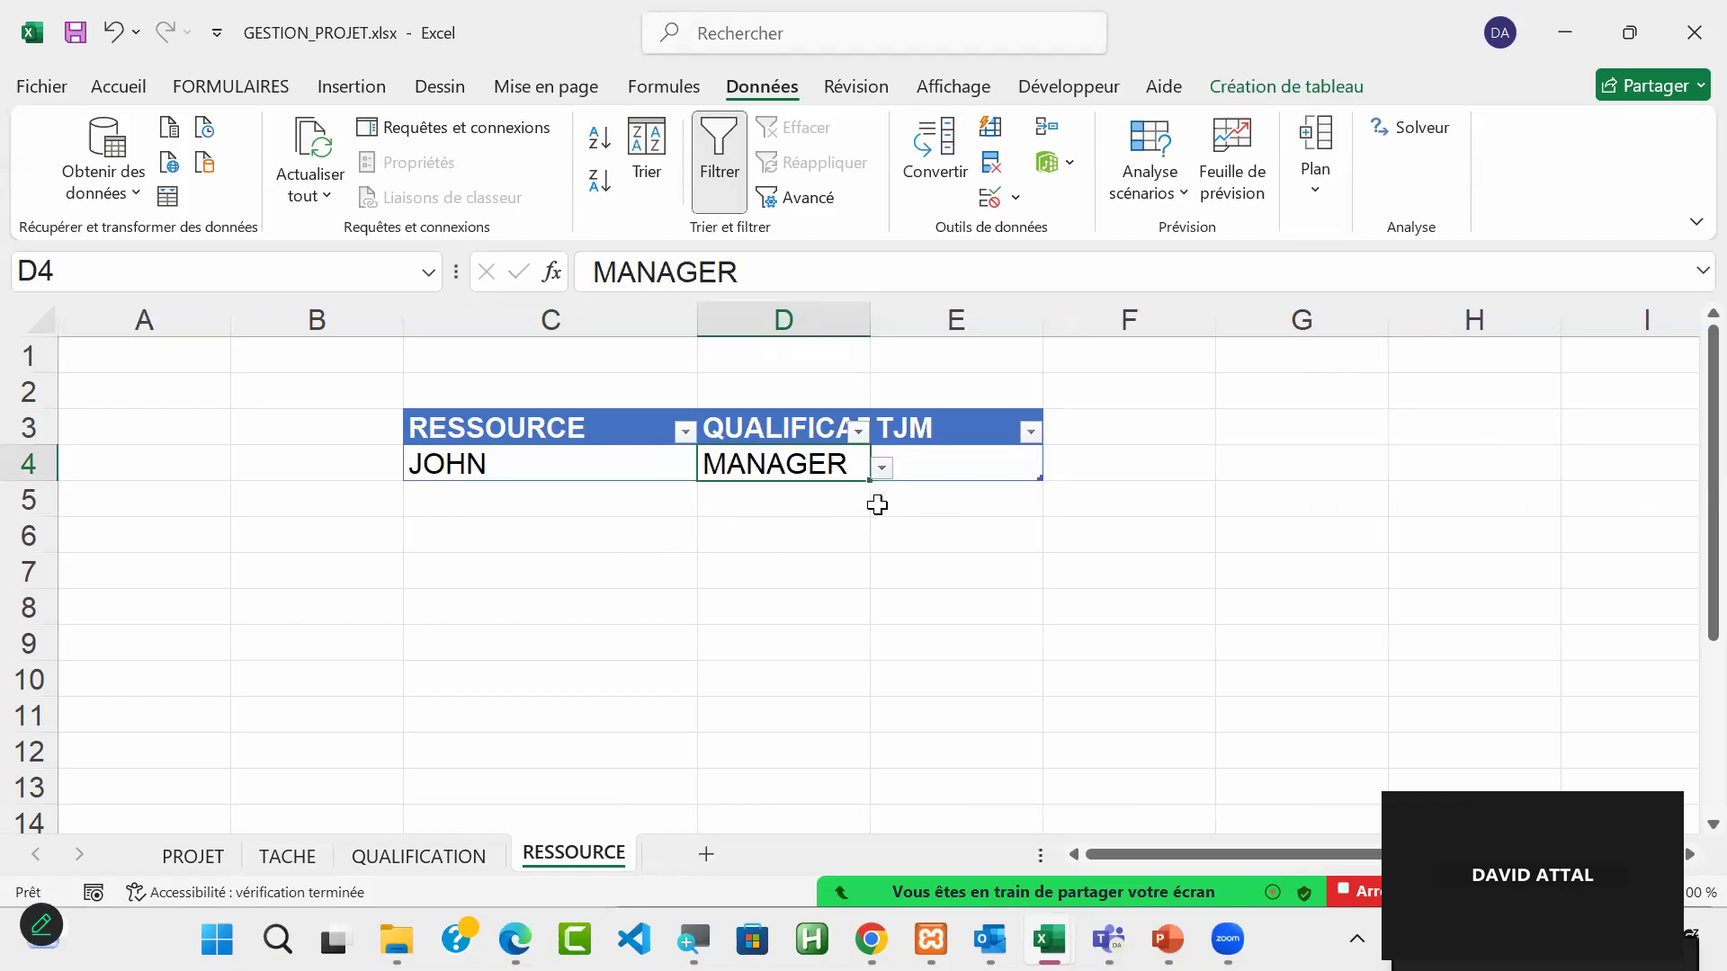
# Step: Review the TJM column on the QUALIFICATION sheet, and widen column E on the RESSOURCE sheet to make room for a formula
pyautogui.click(973, 469)
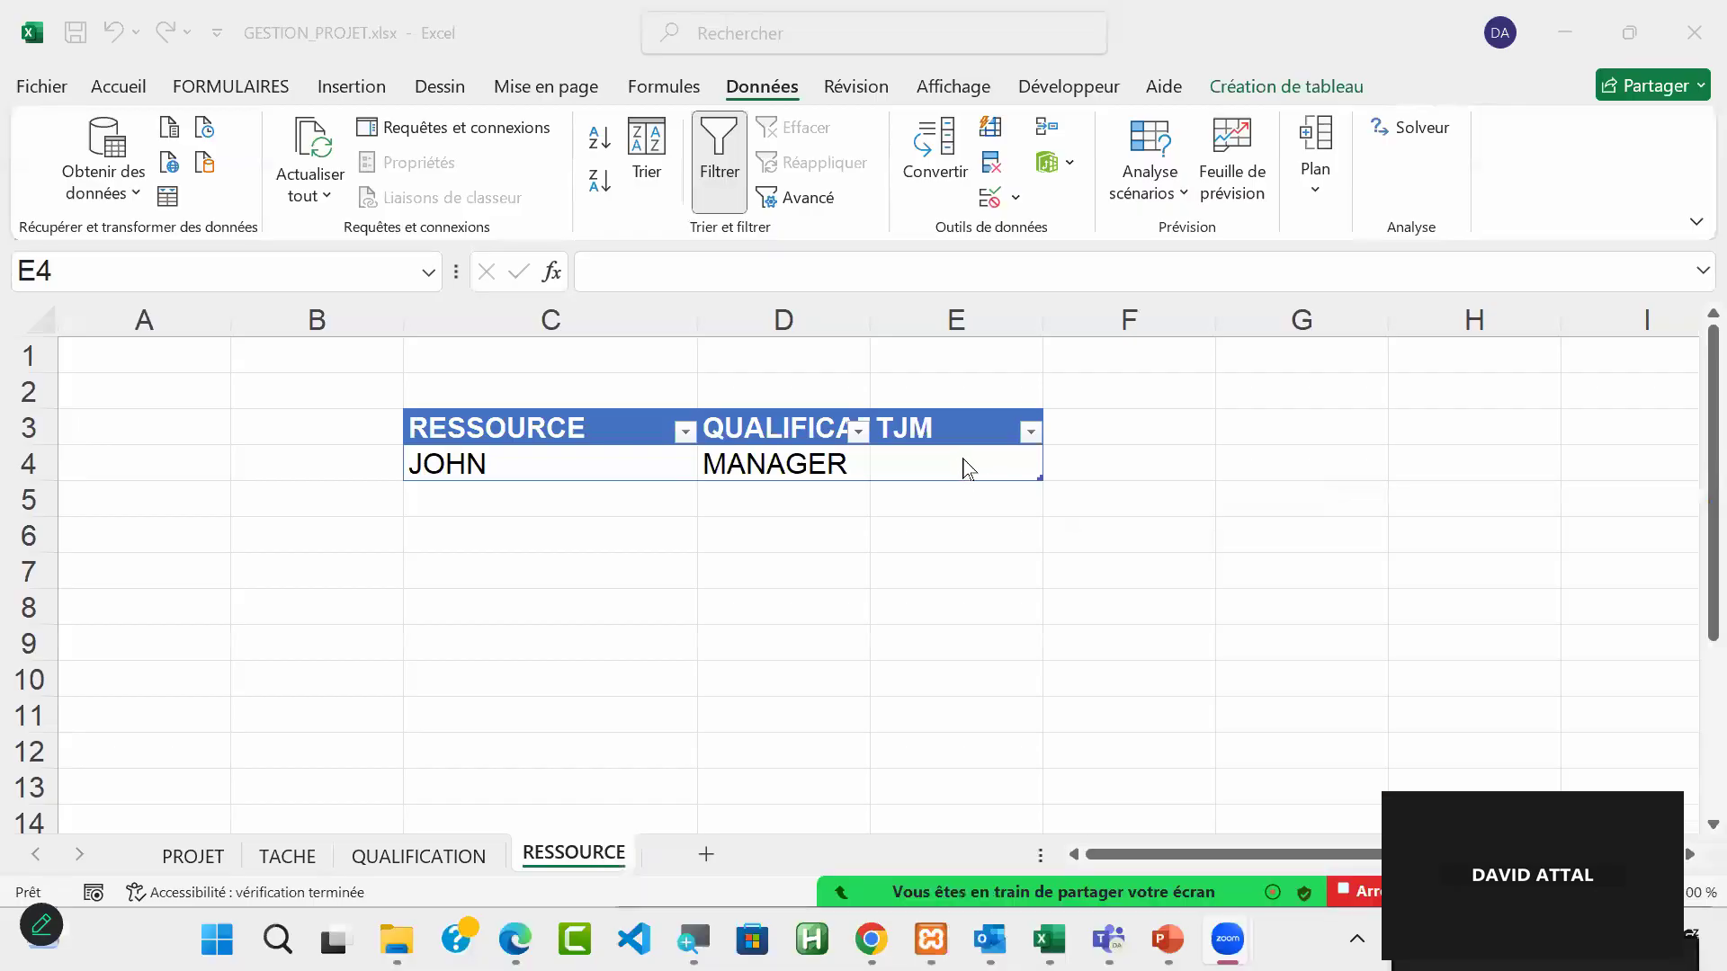
pyautogui.click(964, 466)
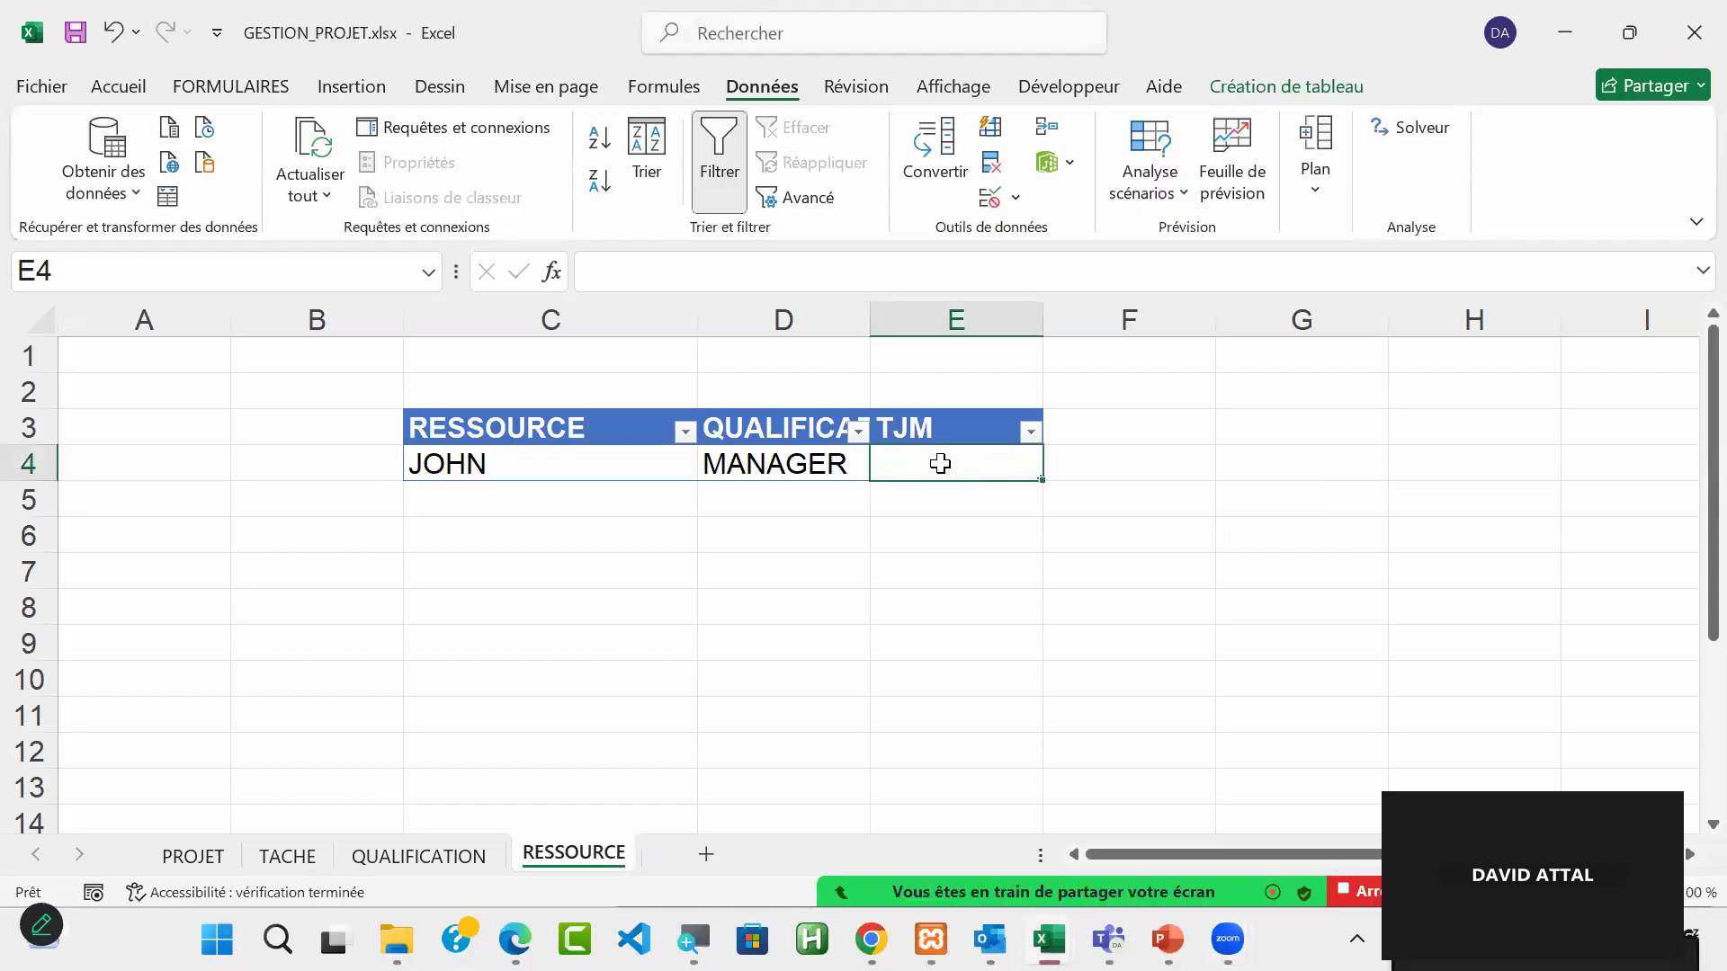
pyautogui.click(438, 863)
pyautogui.moveTo(852, 434); pyautogui.dragTo(848, 520)
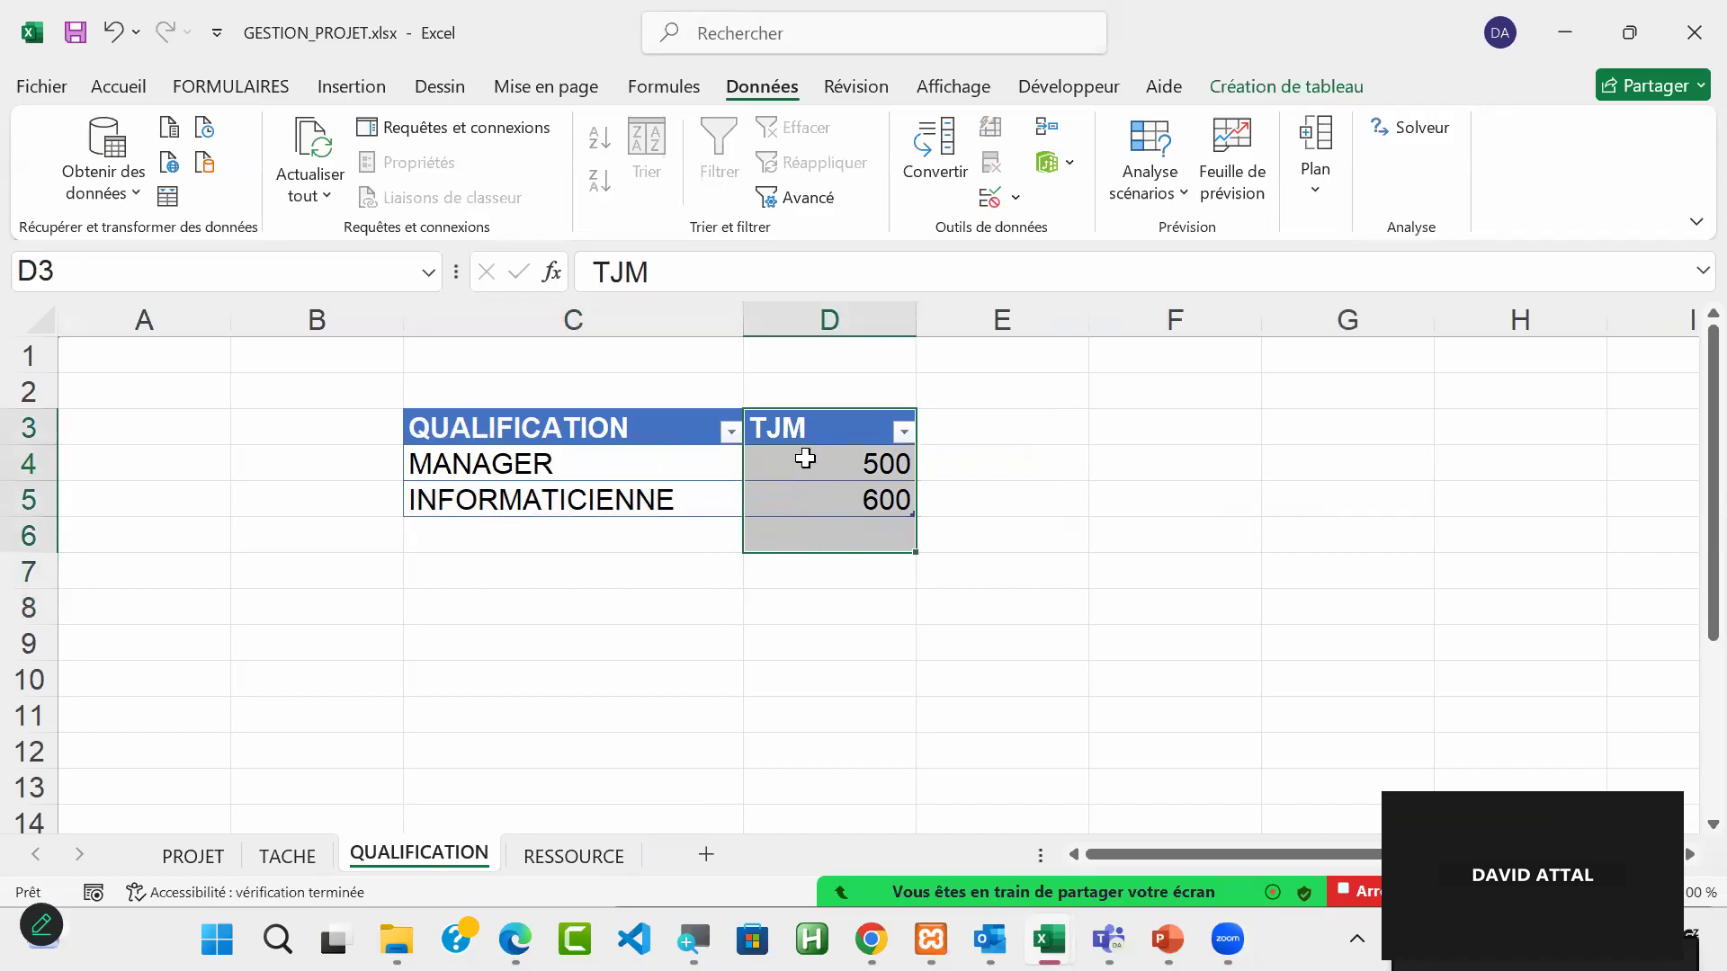
pyautogui.click(574, 856)
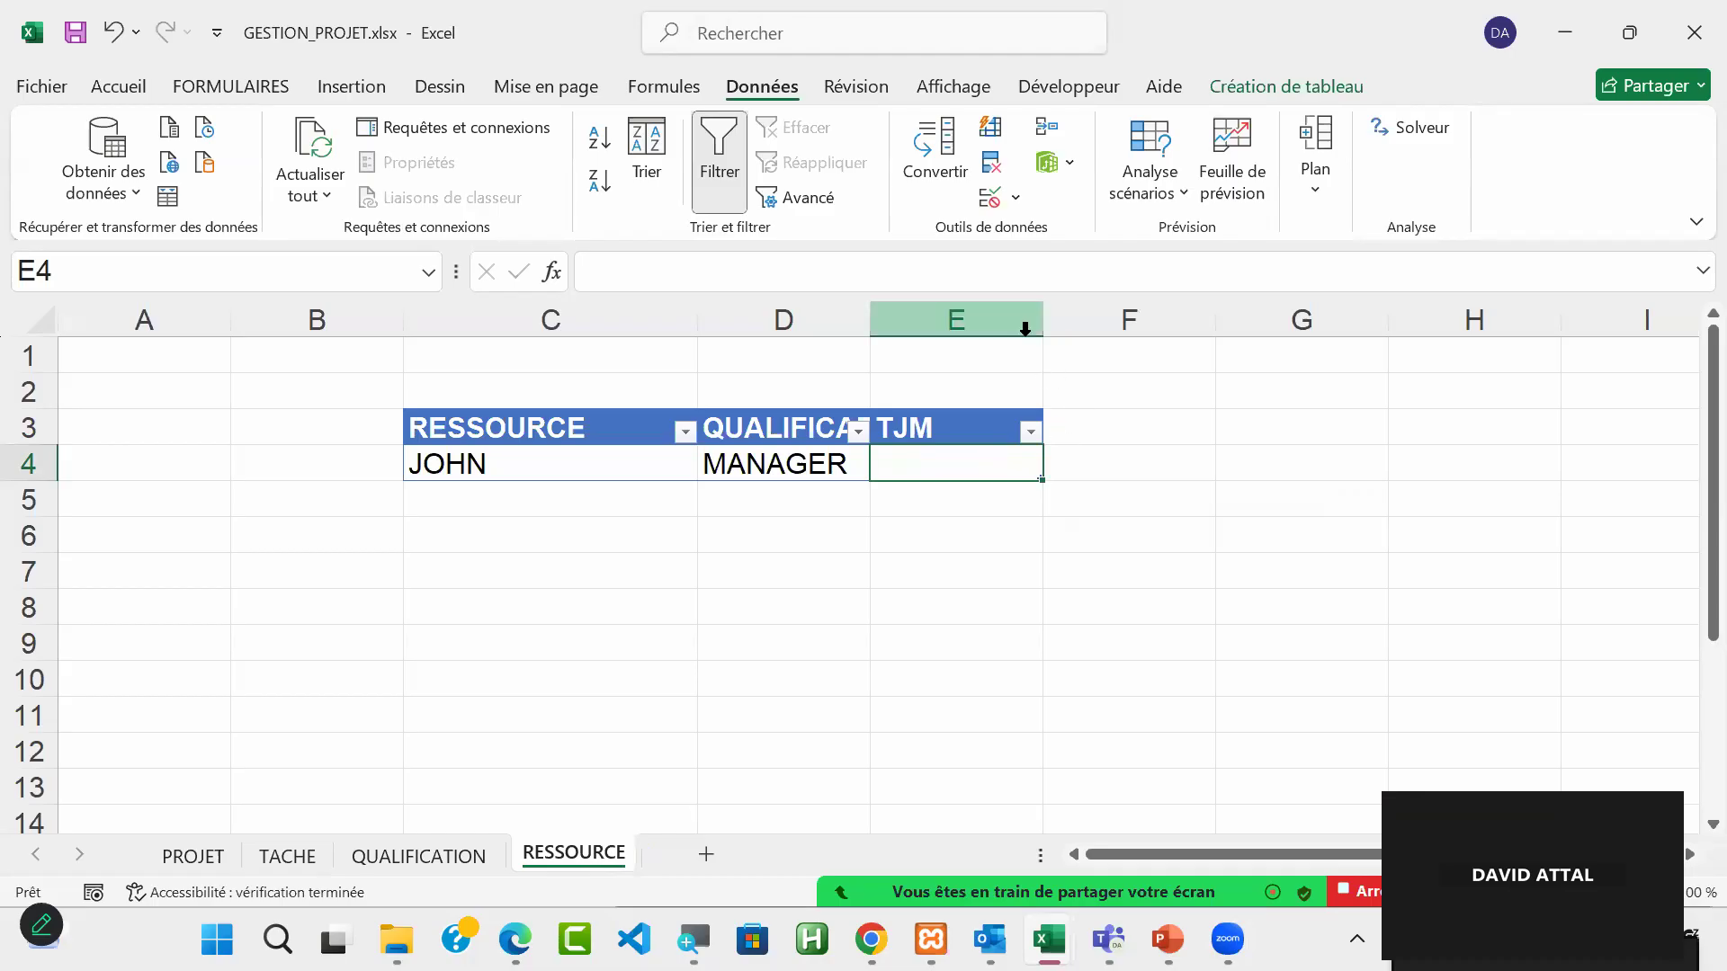
pyautogui.moveTo(1044, 321); pyautogui.dragTo(1450, 304)
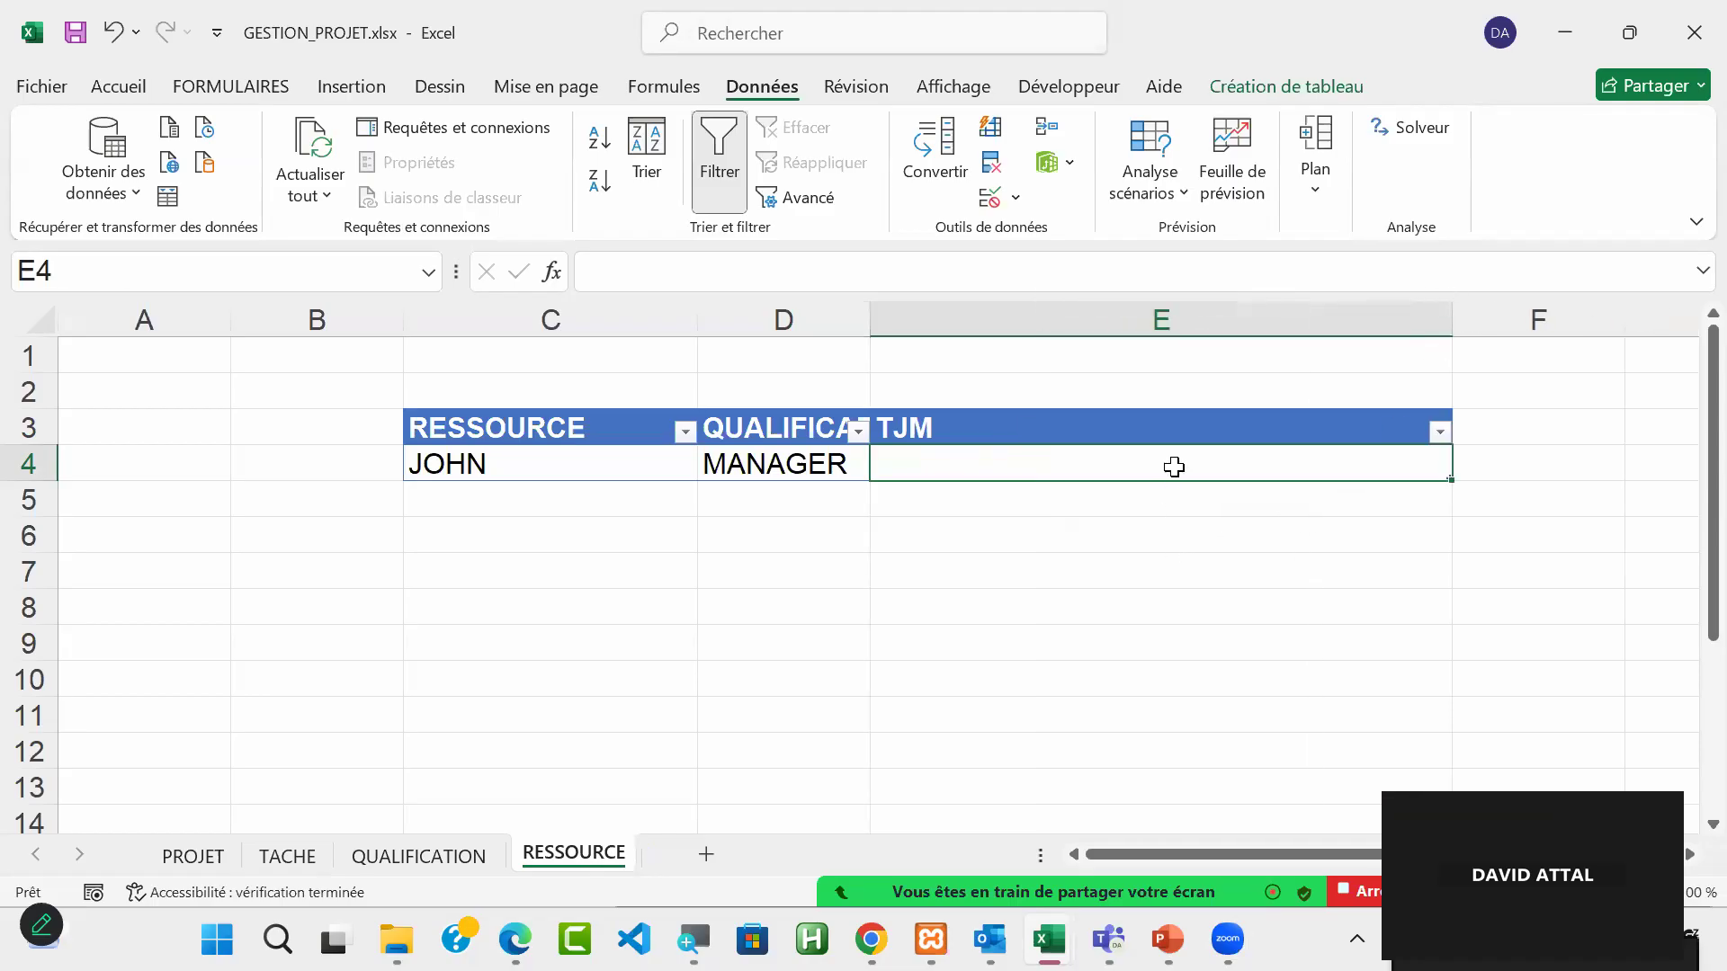
pyautogui.write('=')
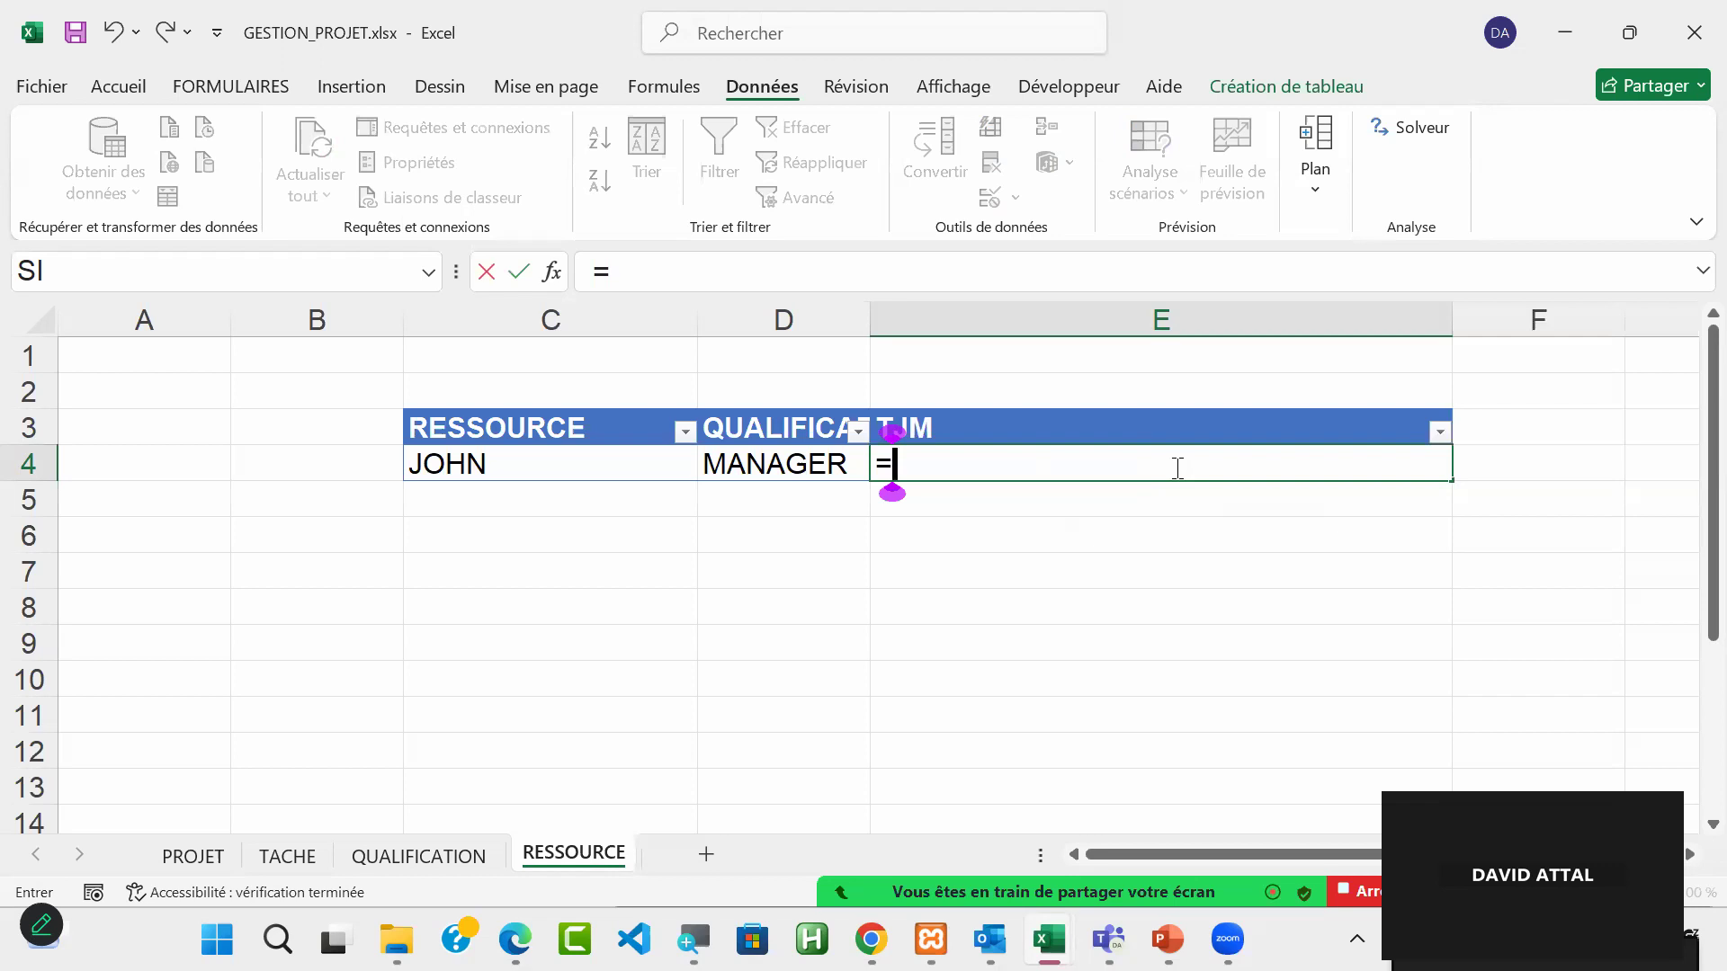
pyautogui.press('Escape')
# Step: Recheck the QUALIFICATION table, and start a RECHERCHEV formula in E4 of the RESSOURCE sheet with the row's QUALIFICATION as the lookup value
pyautogui.click(435, 863)
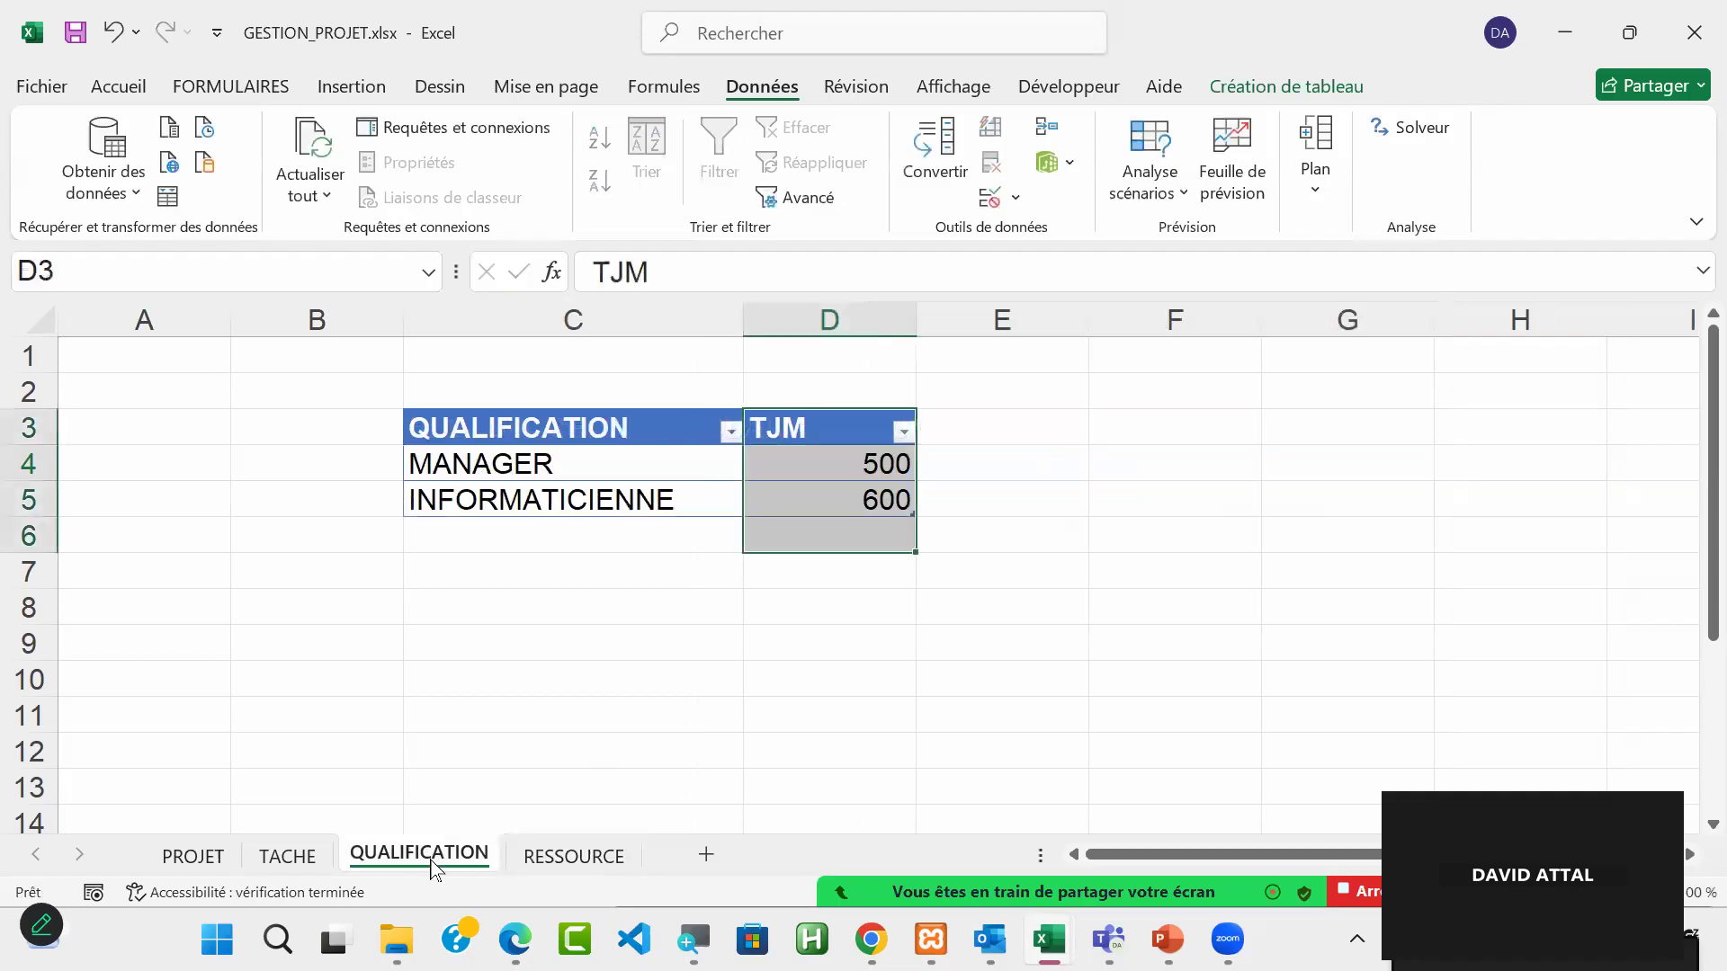
pyautogui.click(1242, 572)
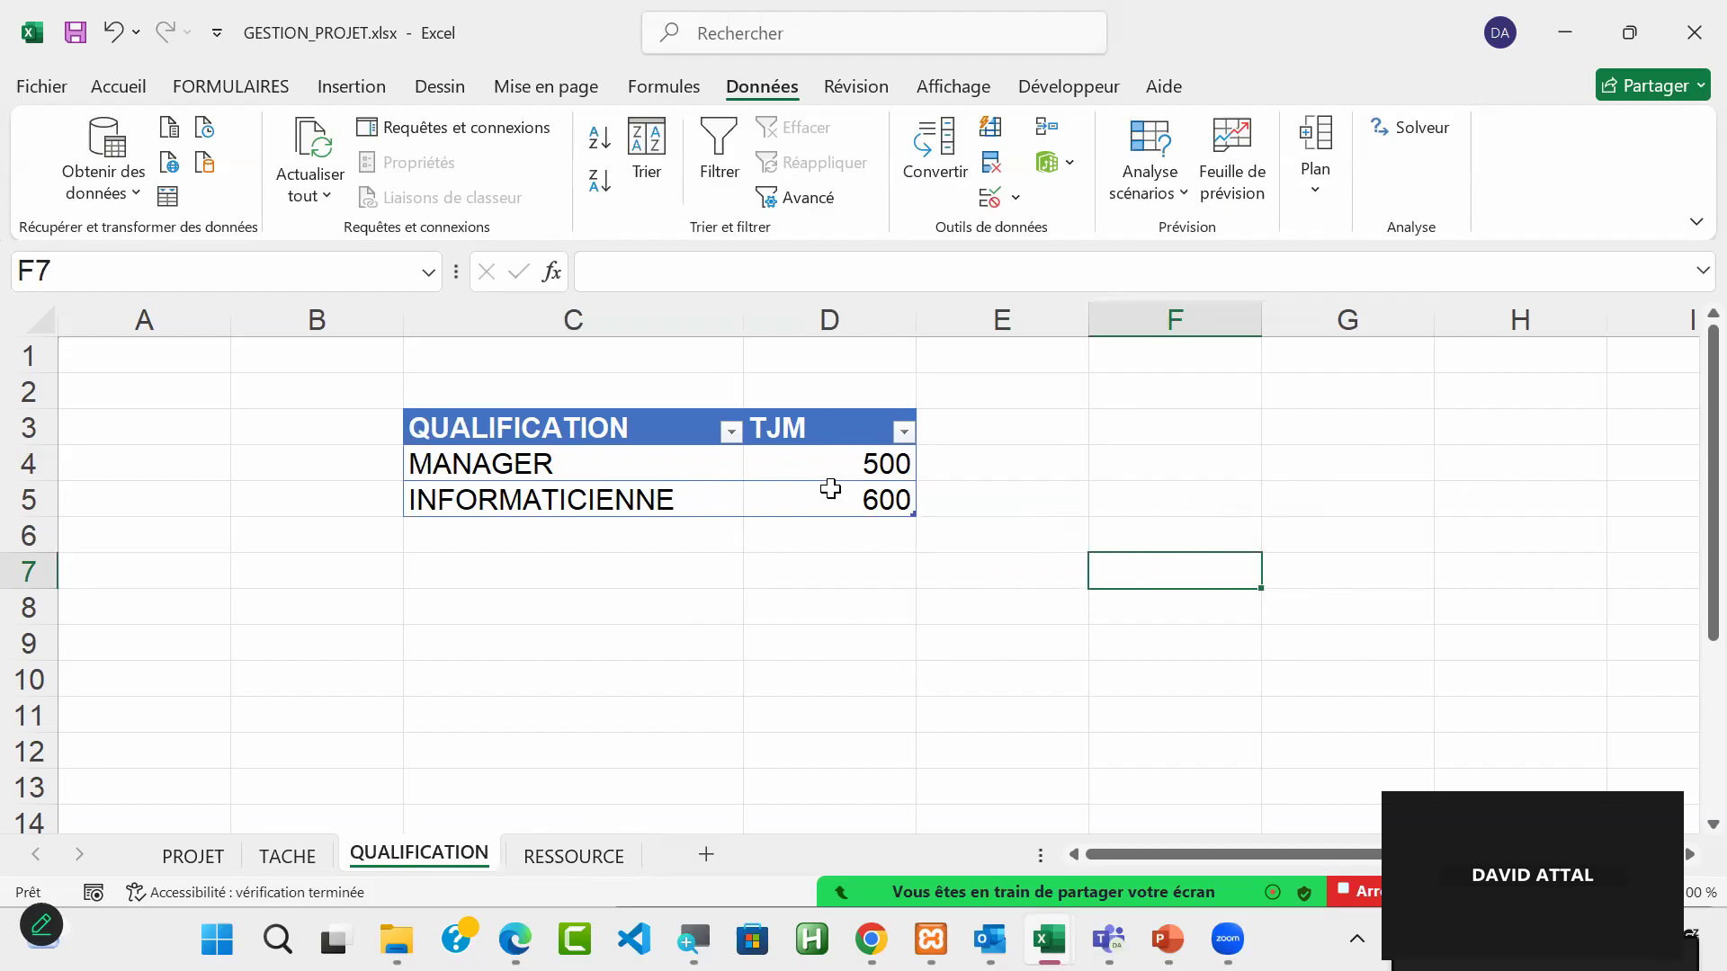
pyautogui.click(573, 856)
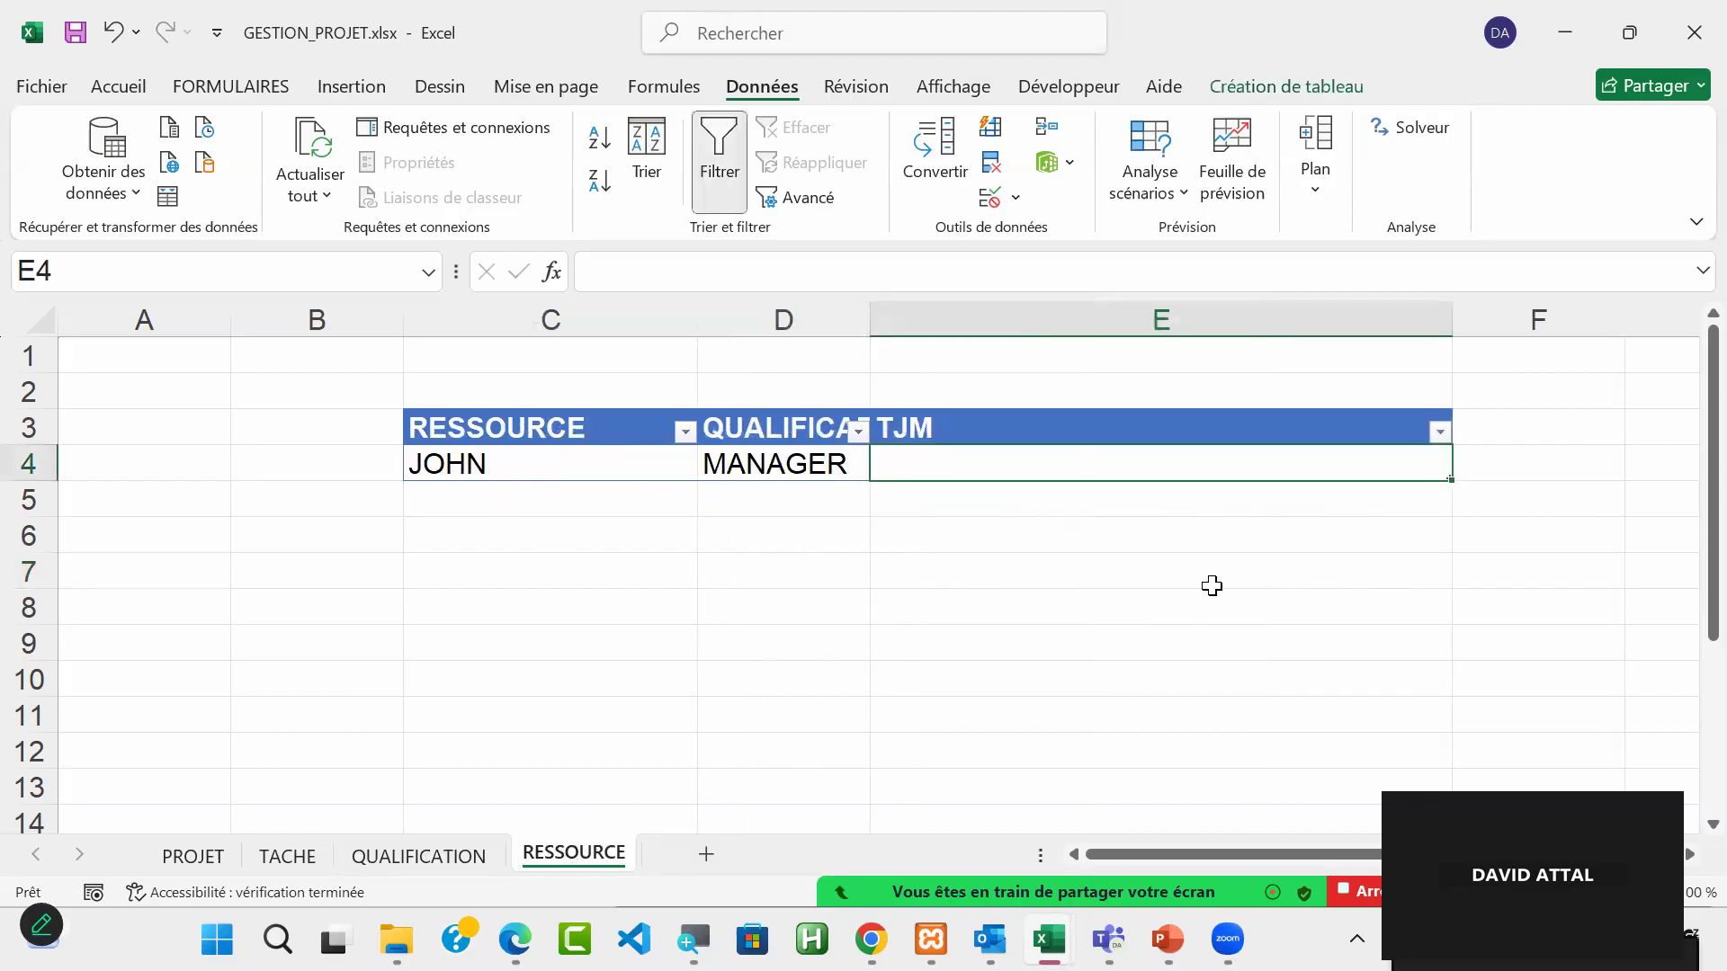
pyautogui.write('=rech')
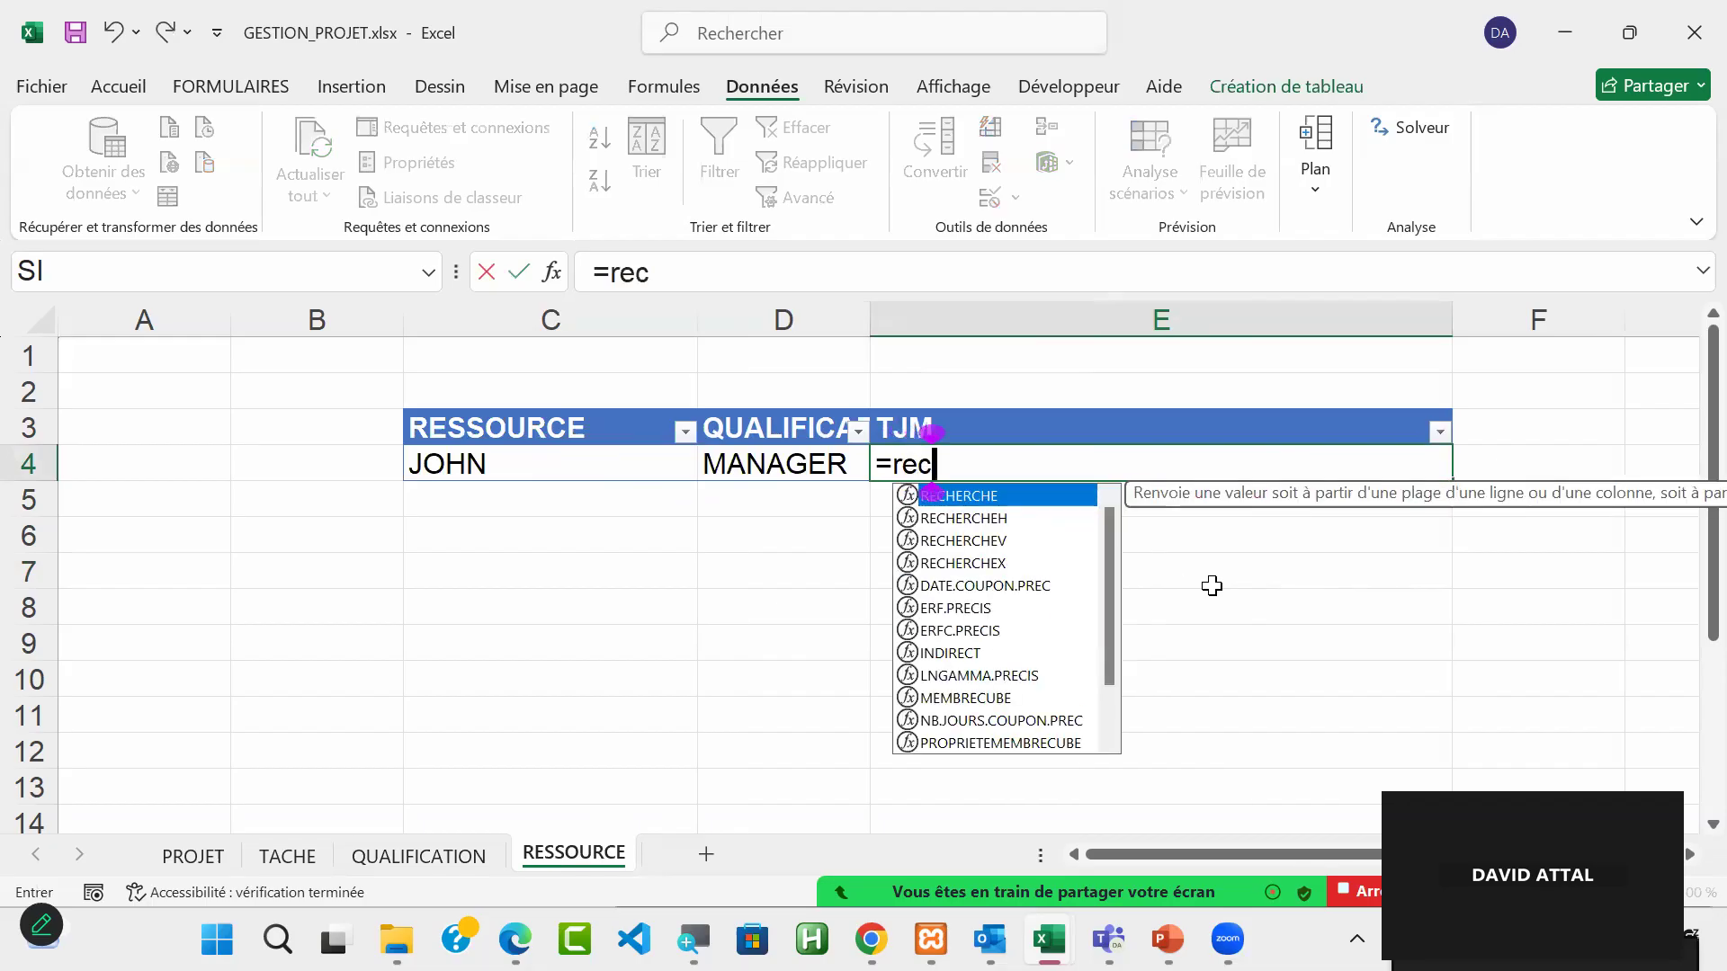
pyautogui.doubleClick(989, 542)
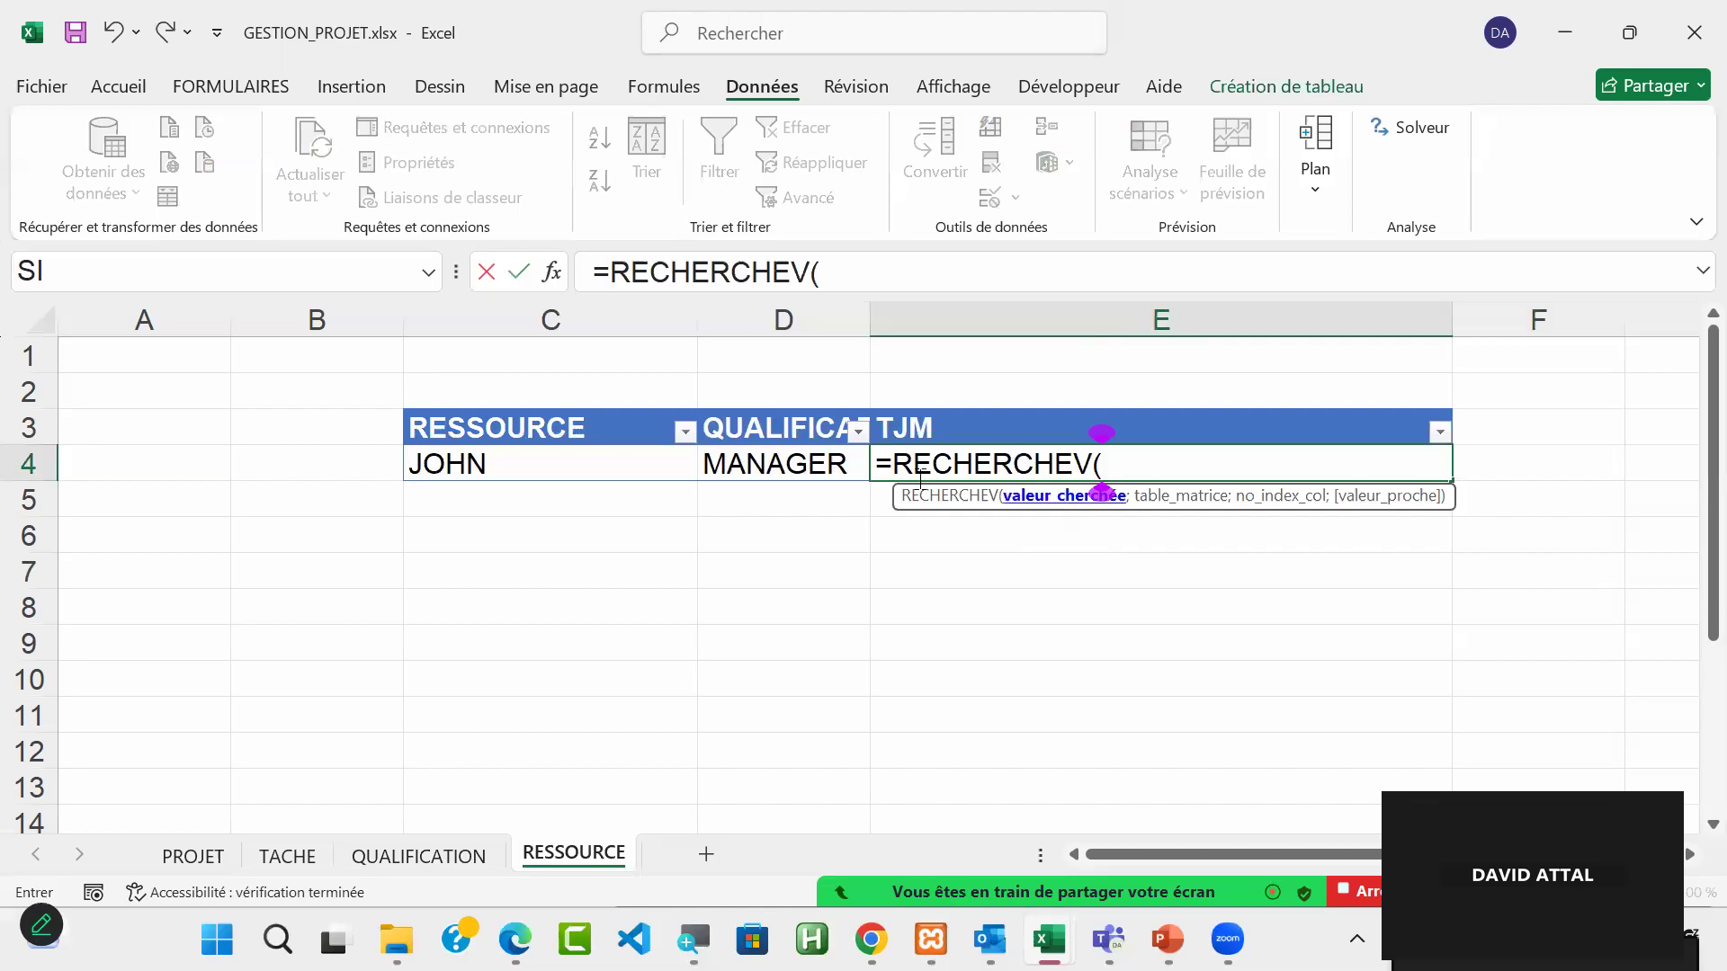
pyautogui.click(792, 462)
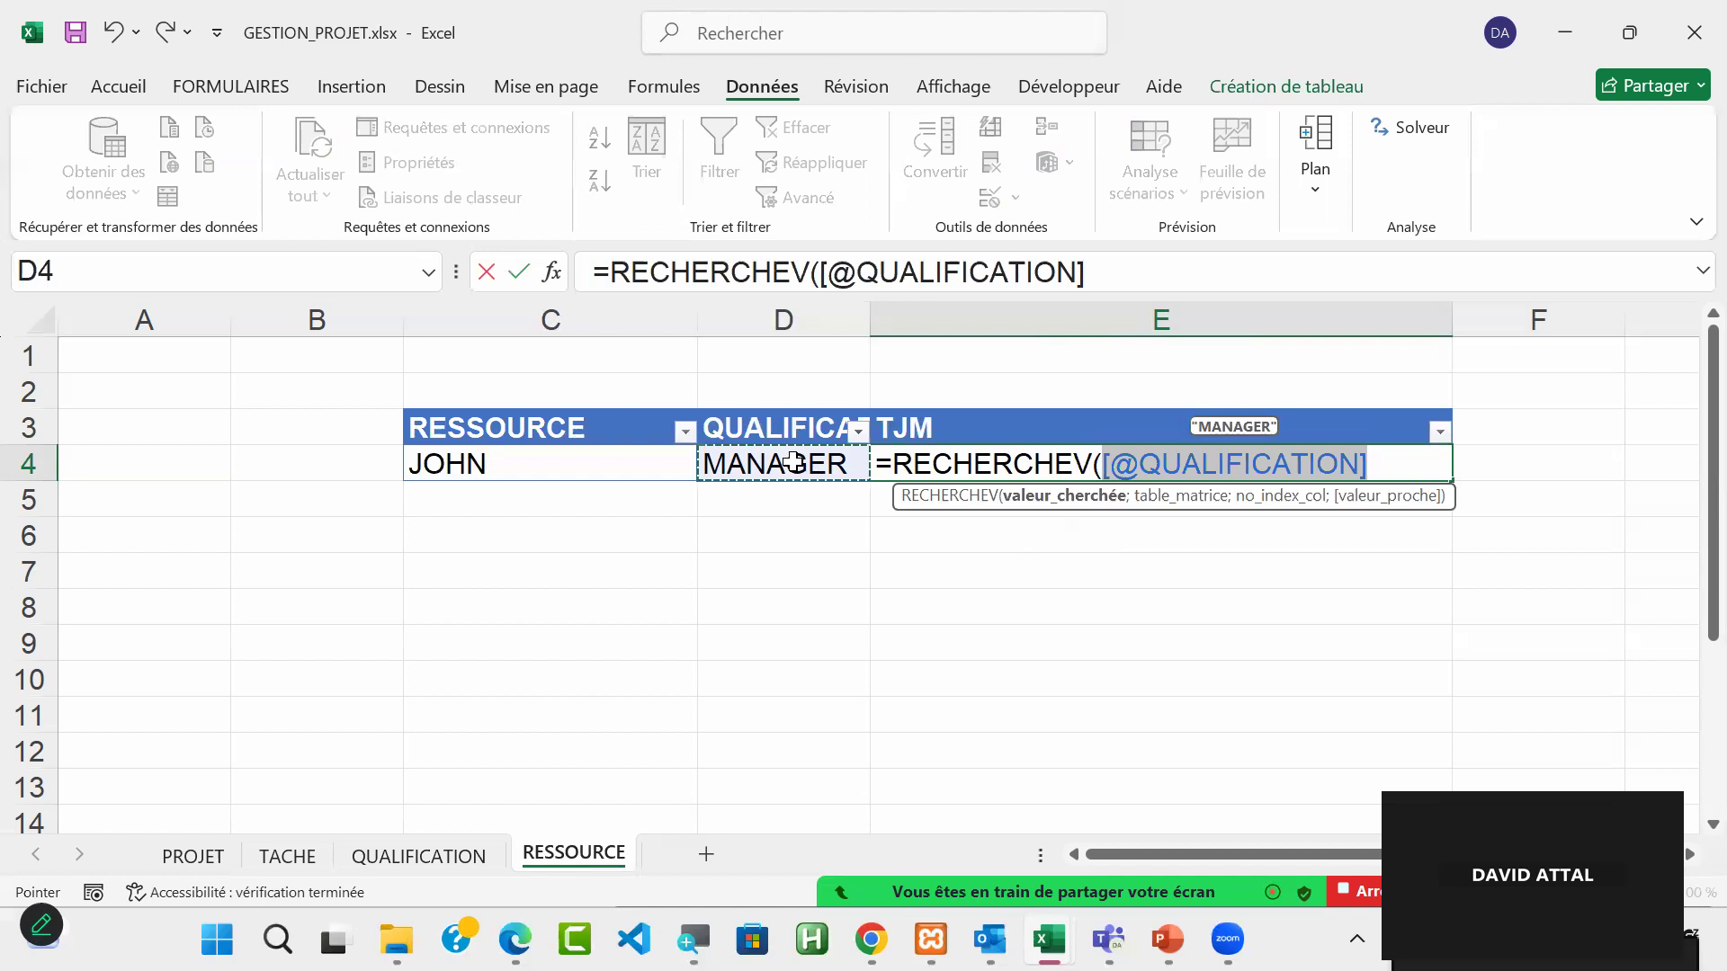
pyautogui.write(';')
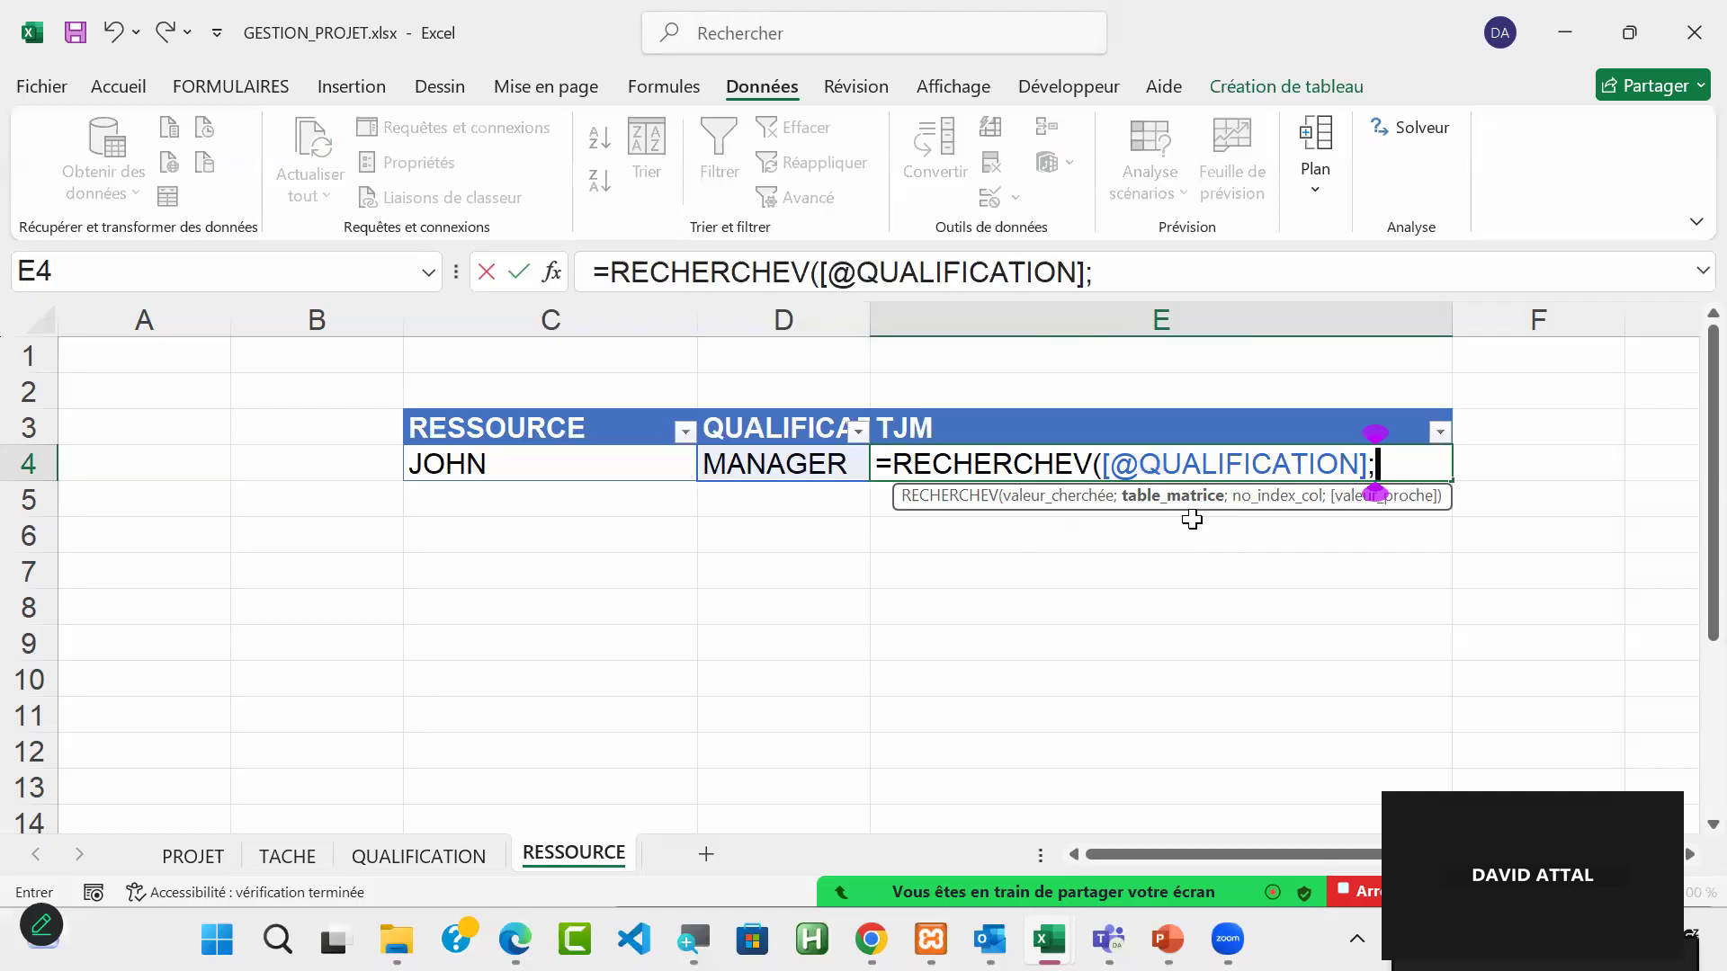
# Step: Complete the TJM lookup formula with TAB_QUALIFICATION as the table, column index 2 and FAUX for an exact match
pyautogui.write('ta')
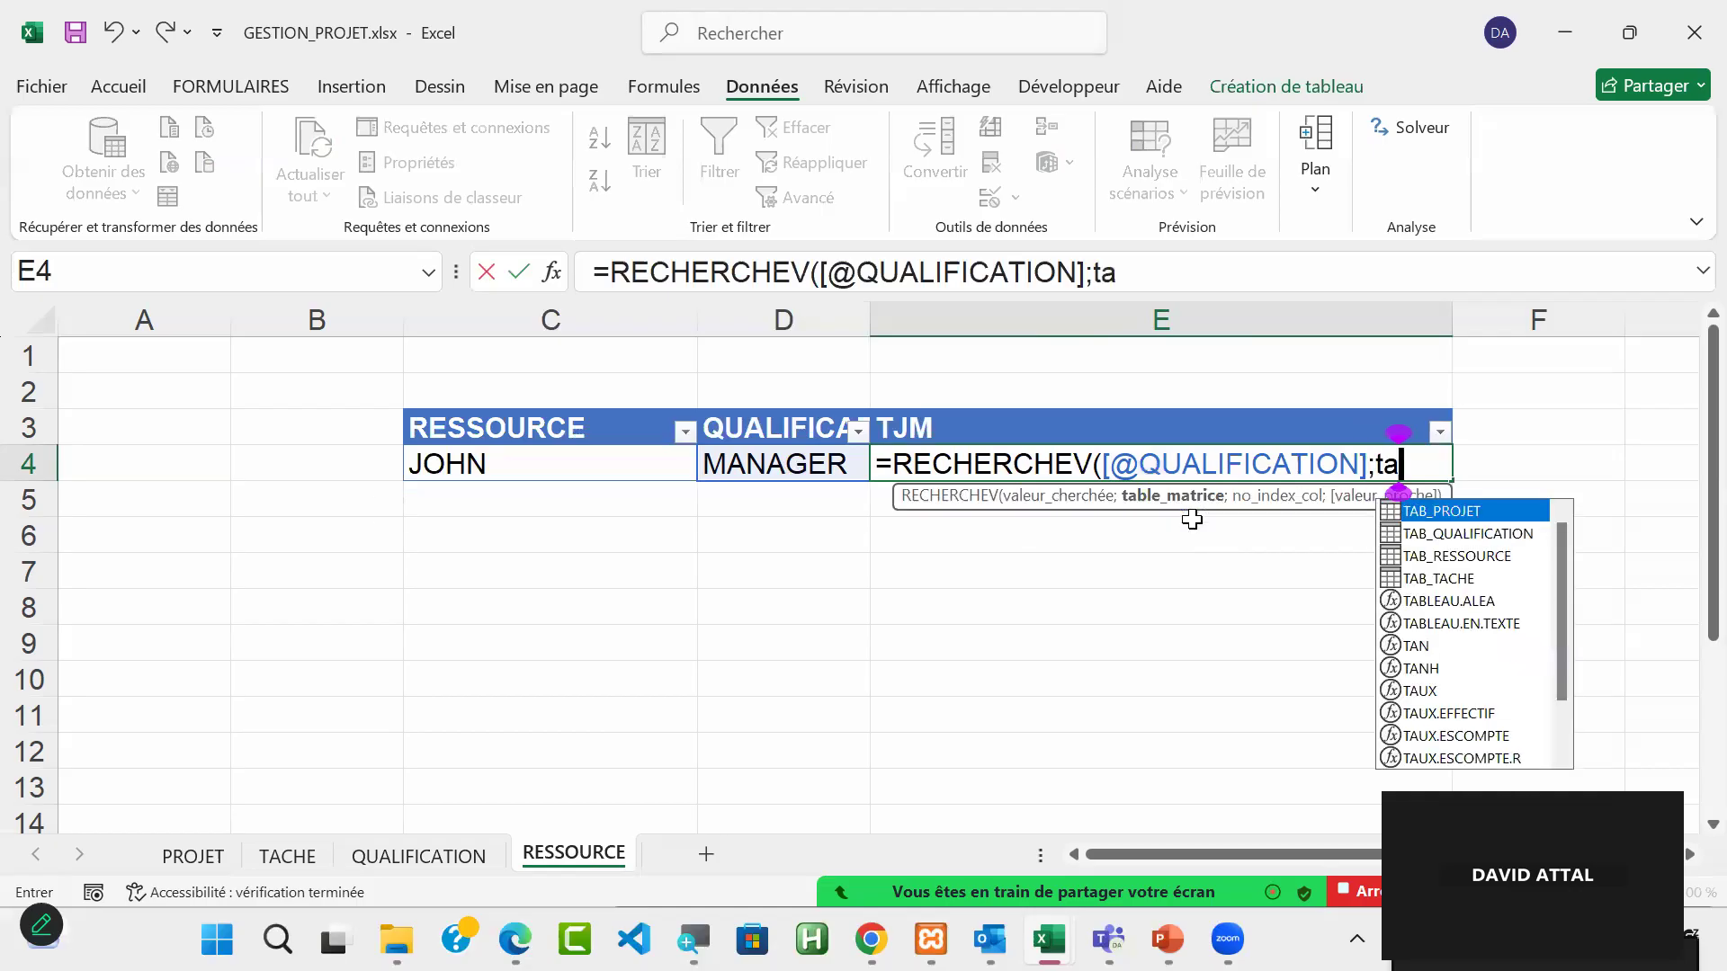
pyautogui.write('b')
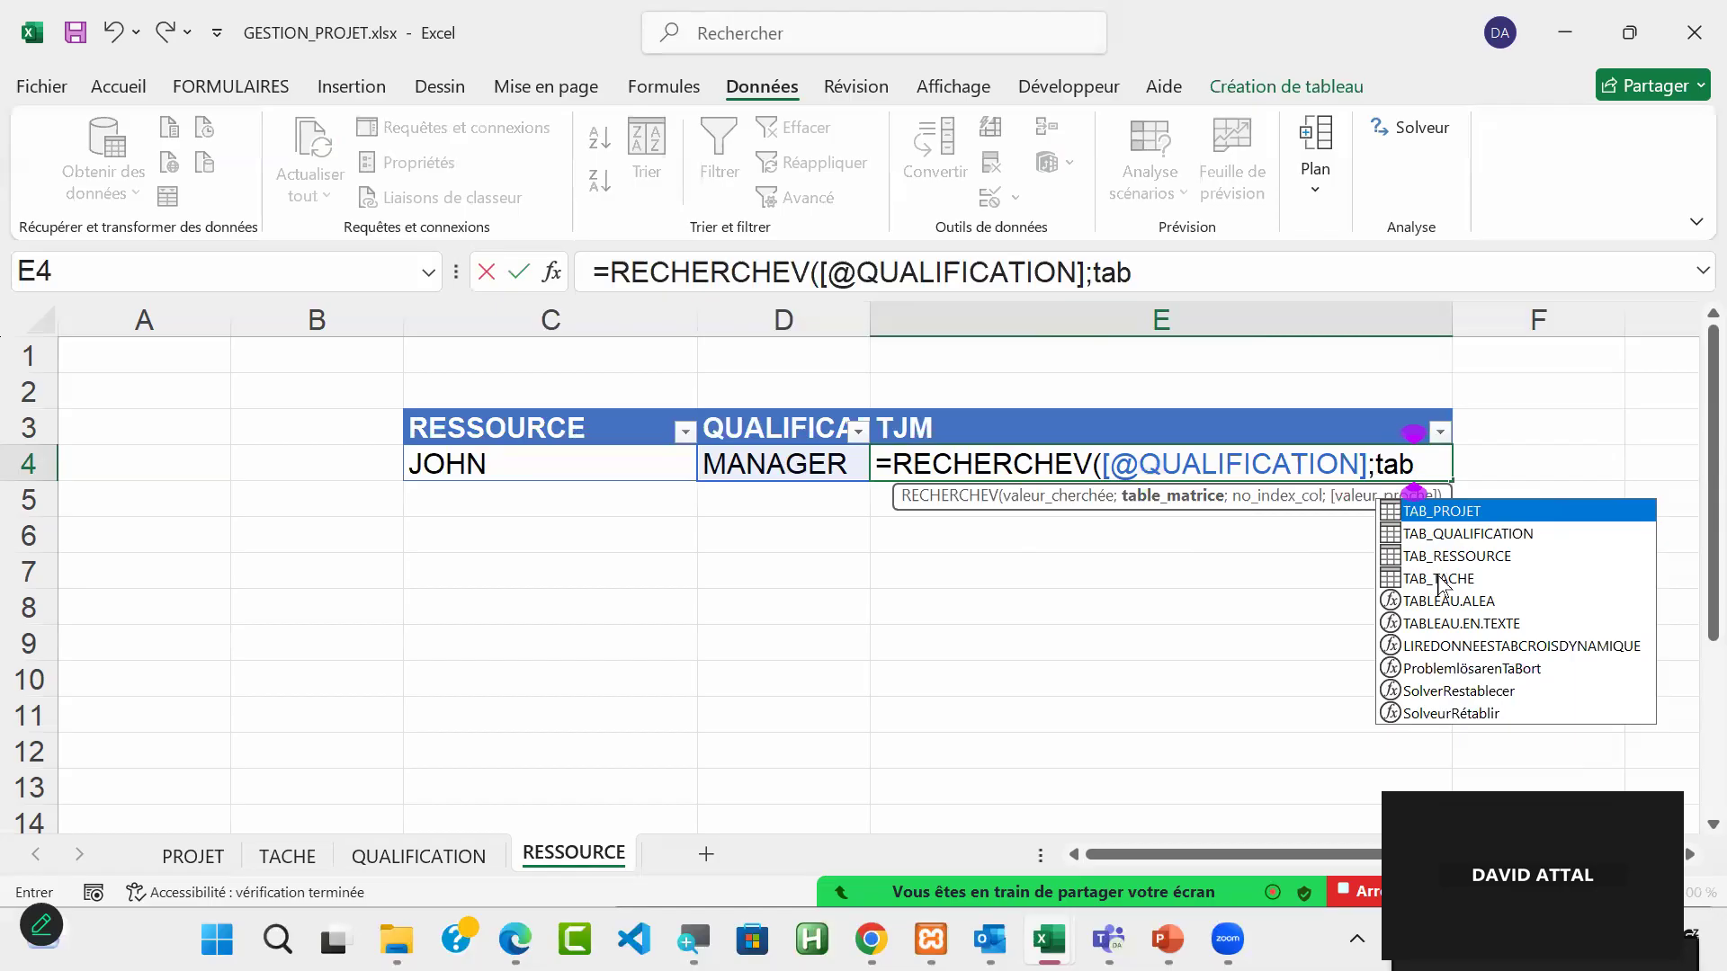
pyautogui.doubleClick(1435, 537)
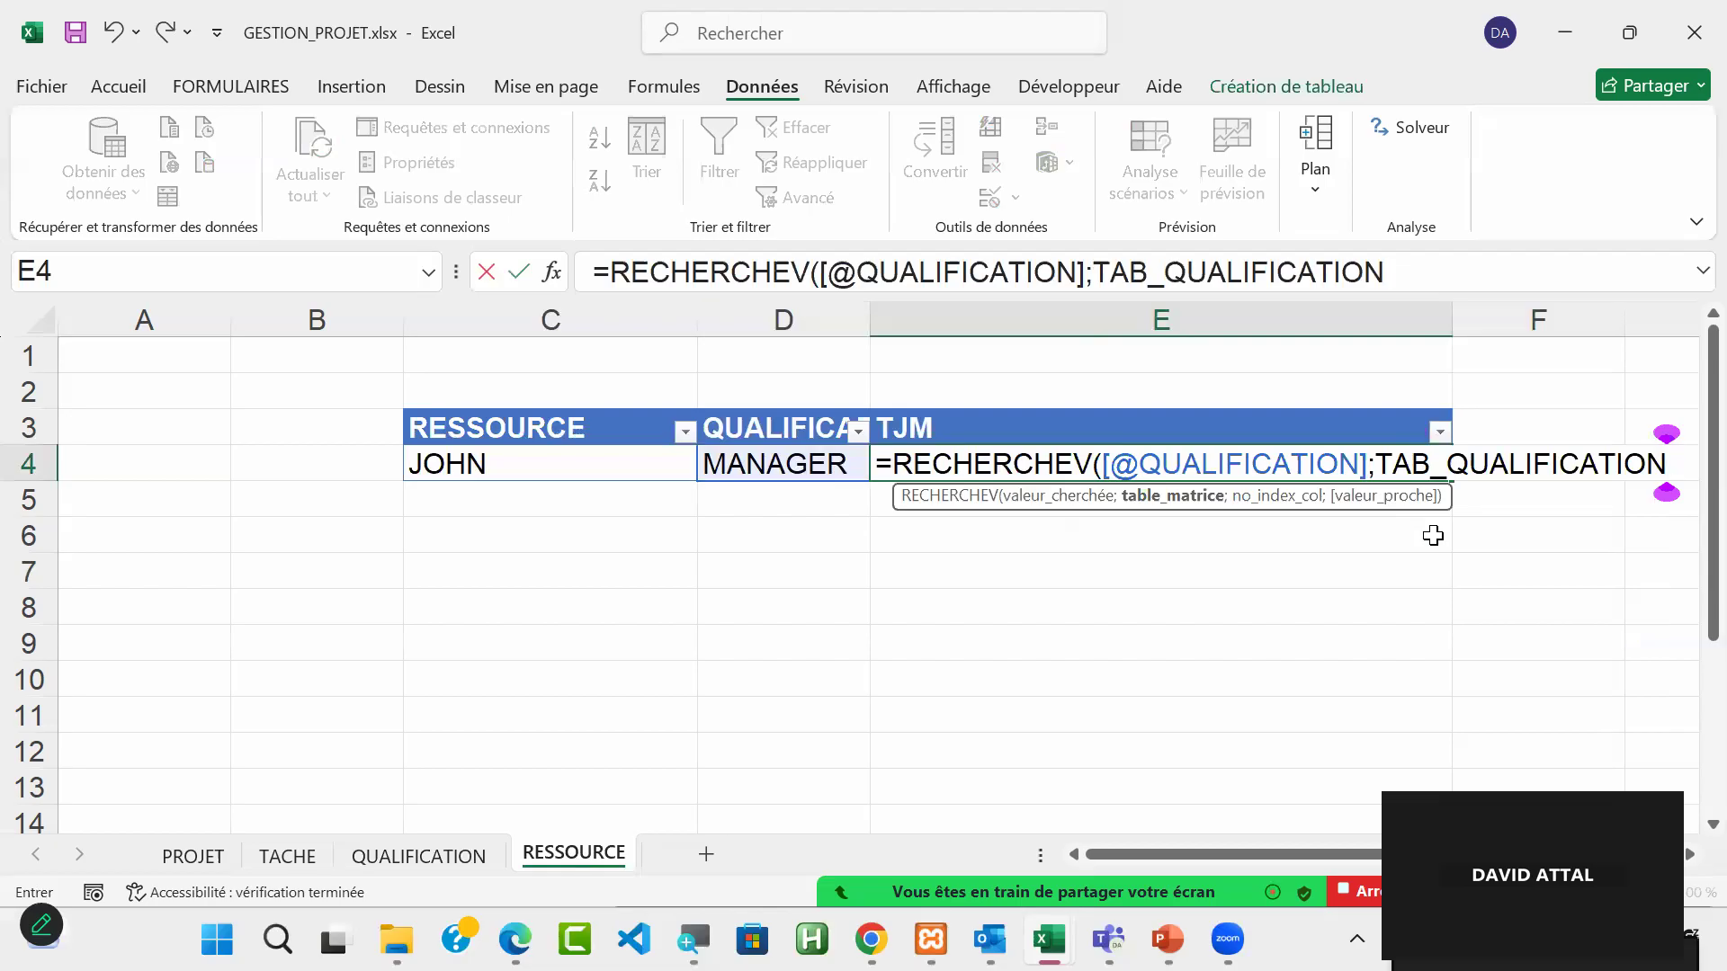
pyautogui.write(';')
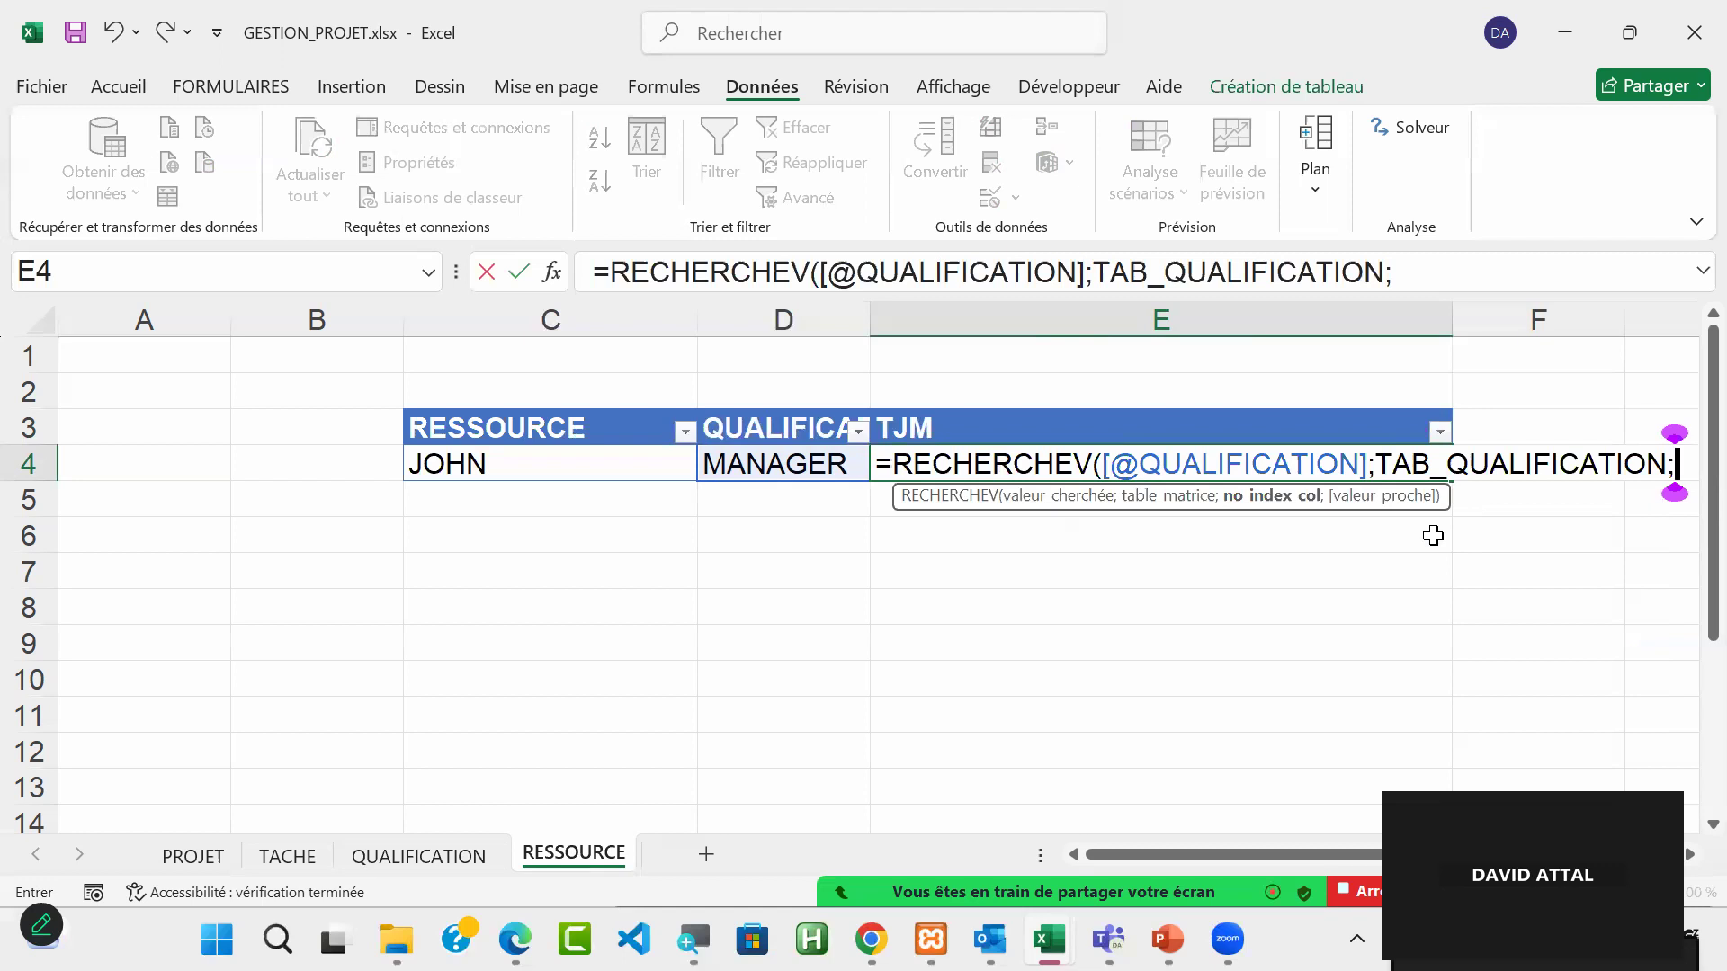
pyautogui.write('2')
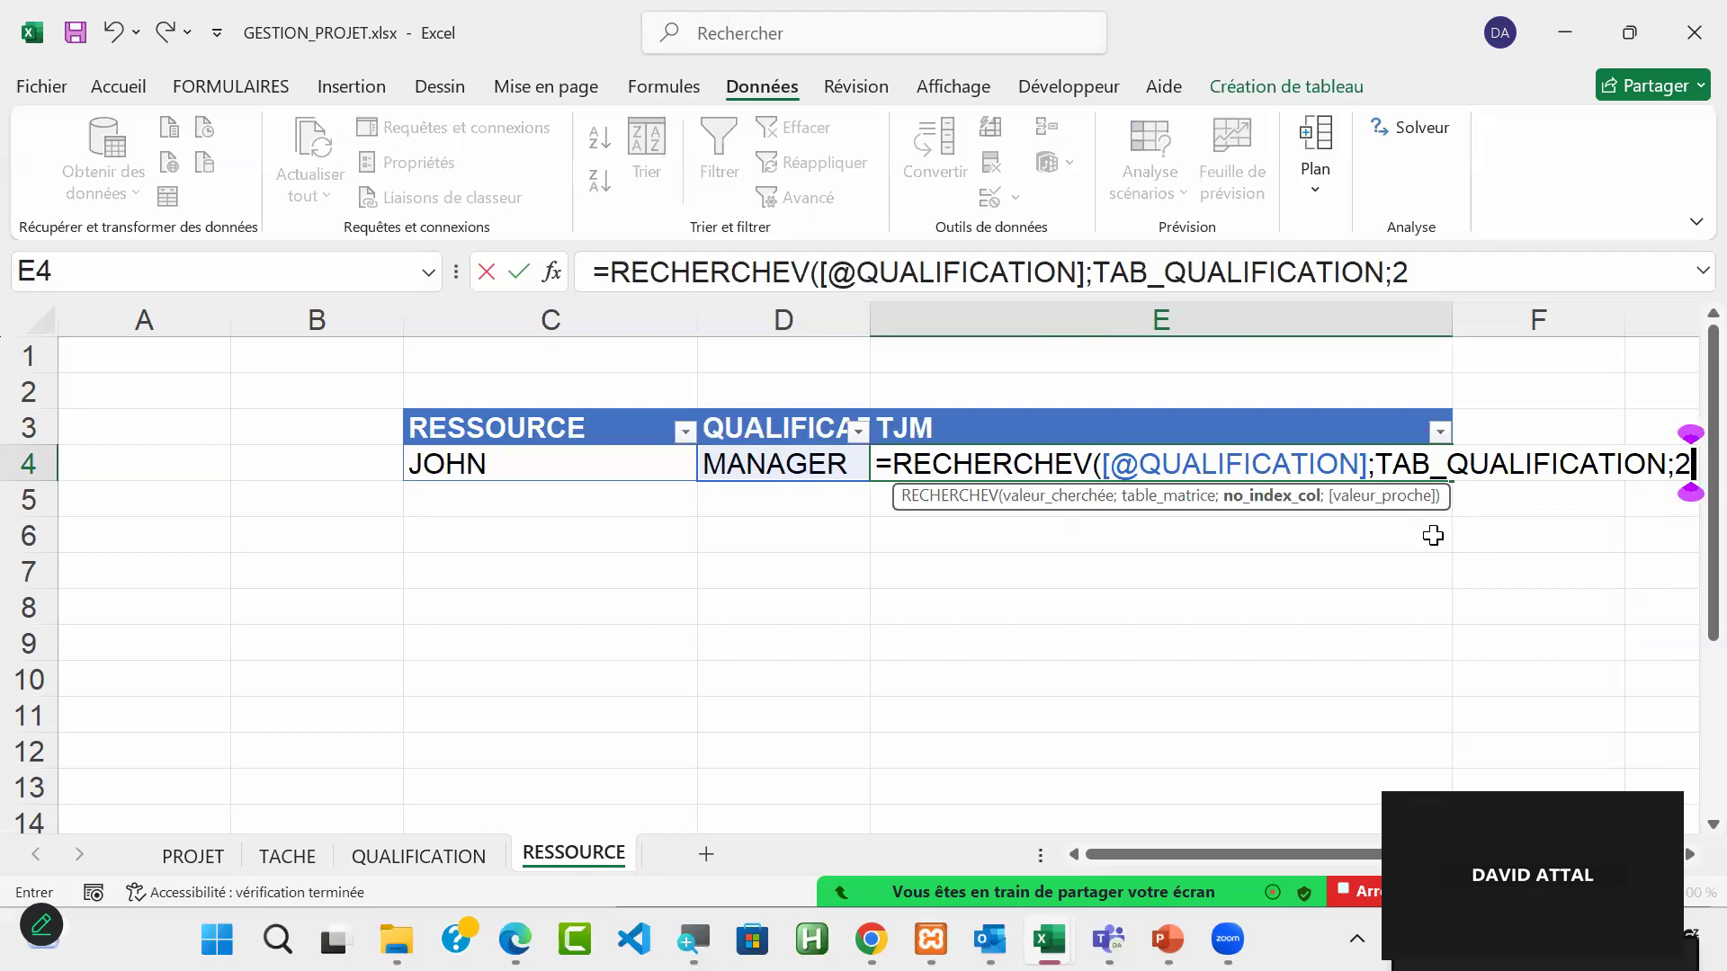
pyautogui.write(';')
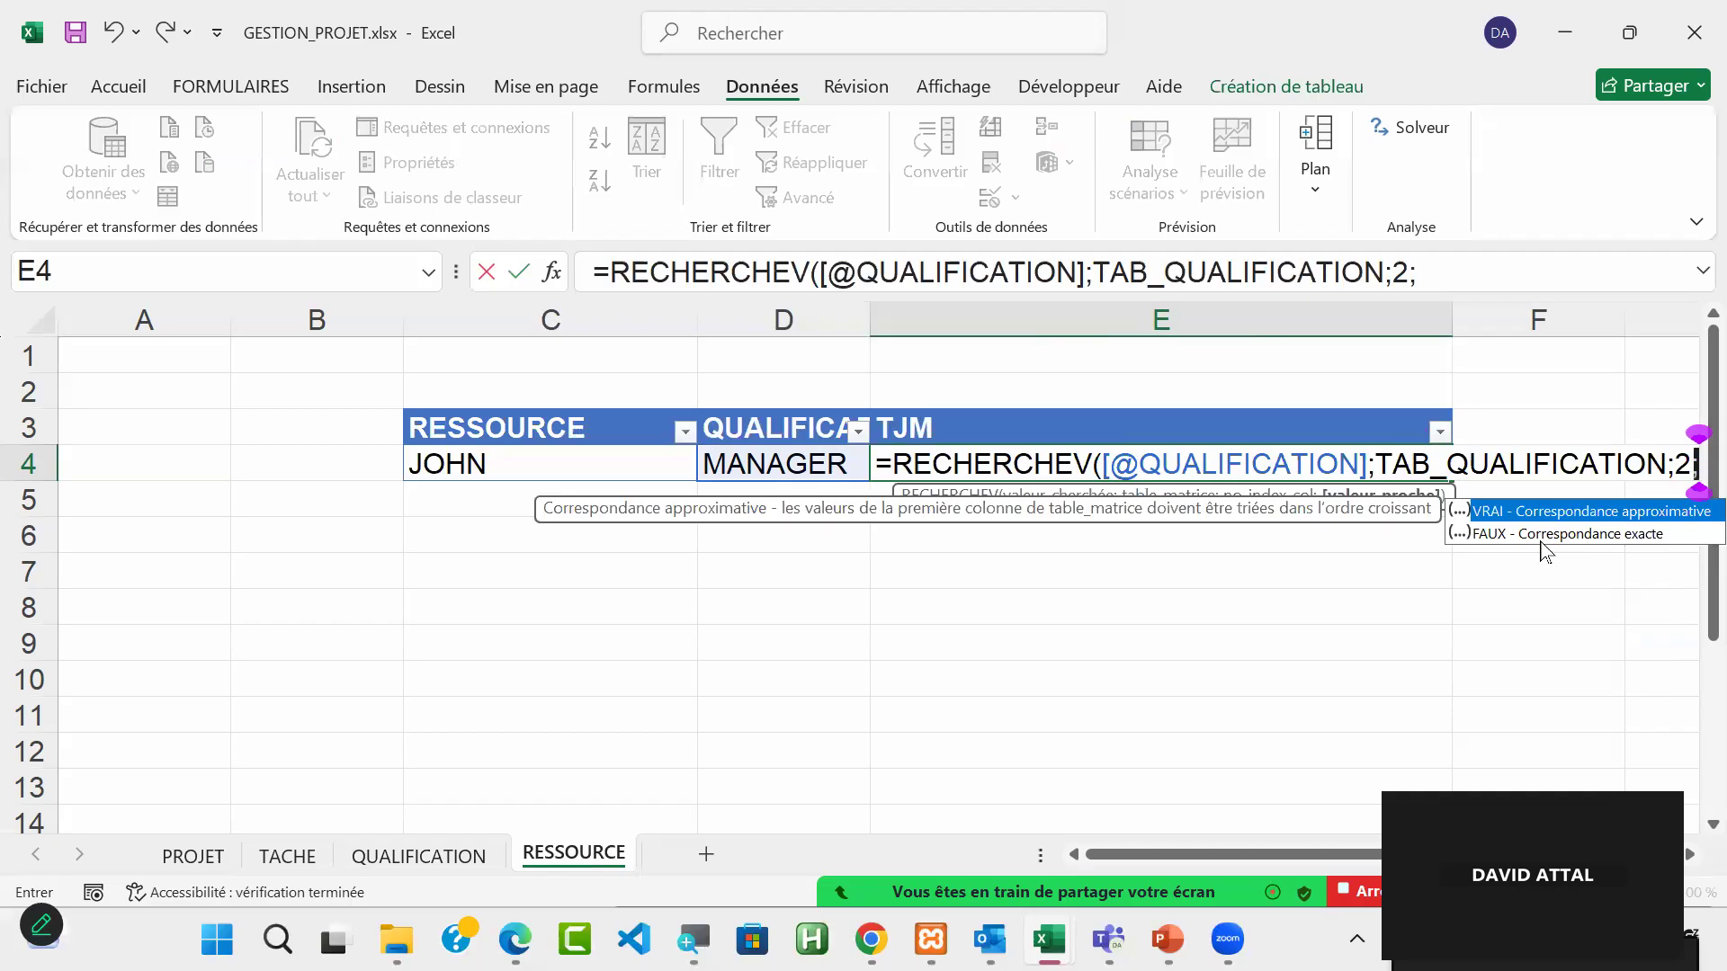
pyautogui.doubleClick(1616, 535)
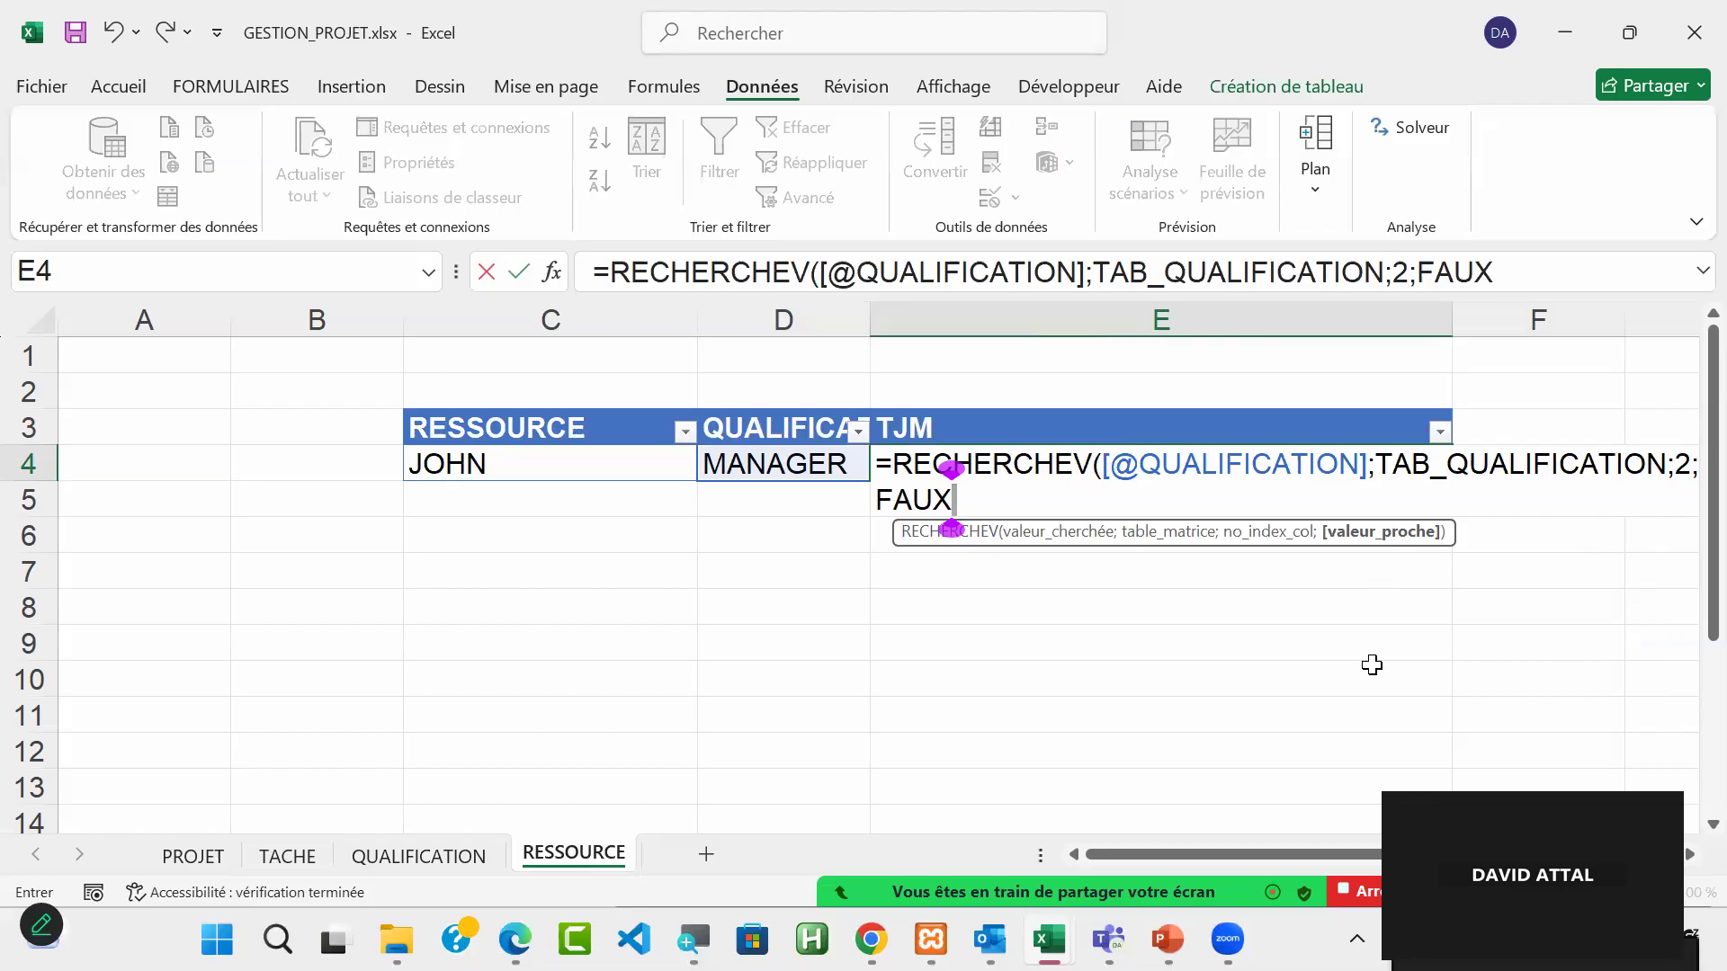
pyautogui.write(')')
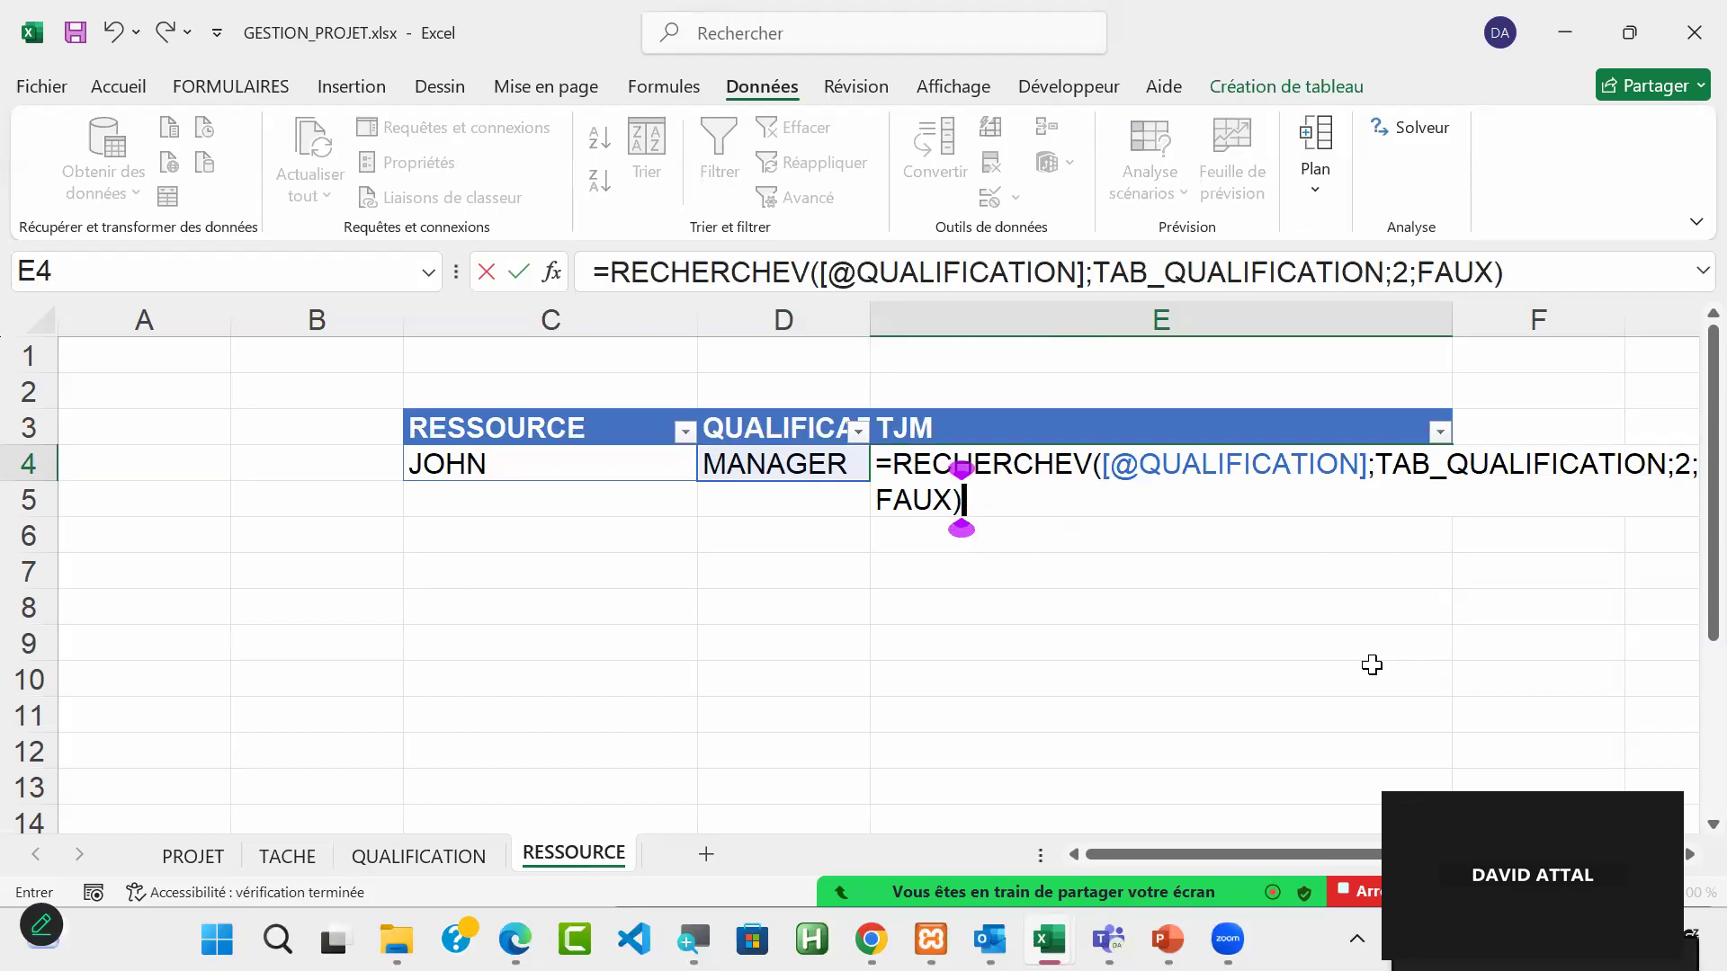
pyautogui.press('Return')
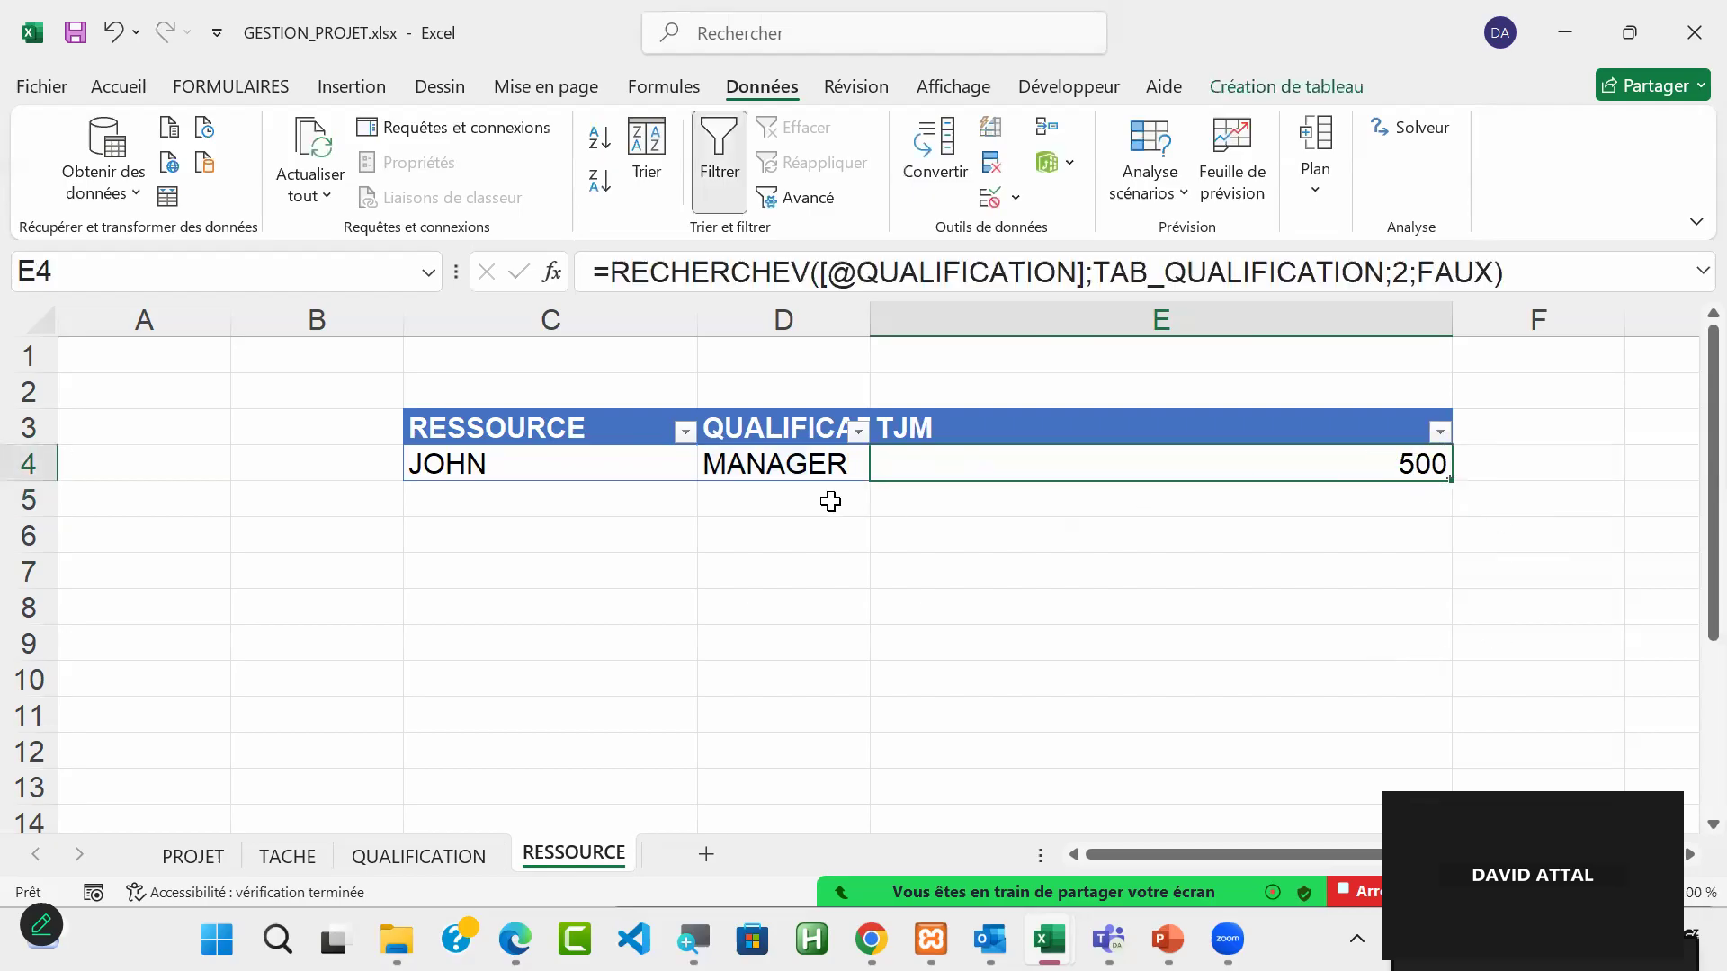
# Step: Choose the second qualification from the drop-down list in D4 to test the TJM lookup
pyautogui.click(841, 462)
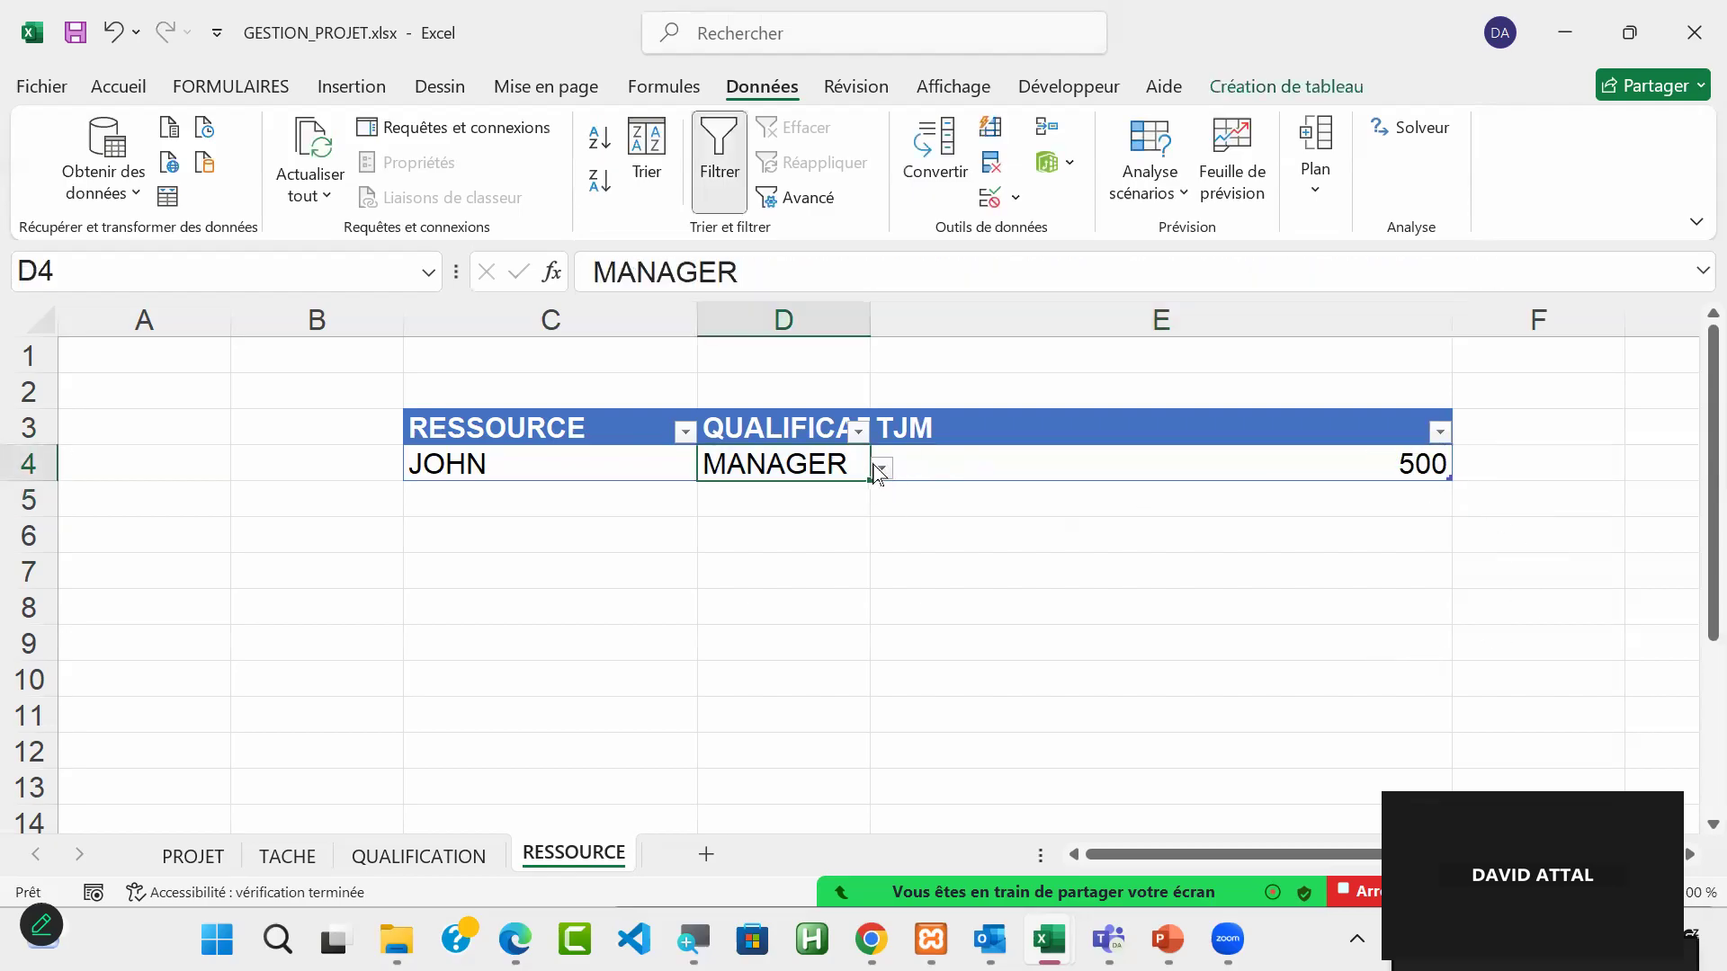
pyautogui.click(881, 468)
pyautogui.click(836, 510)
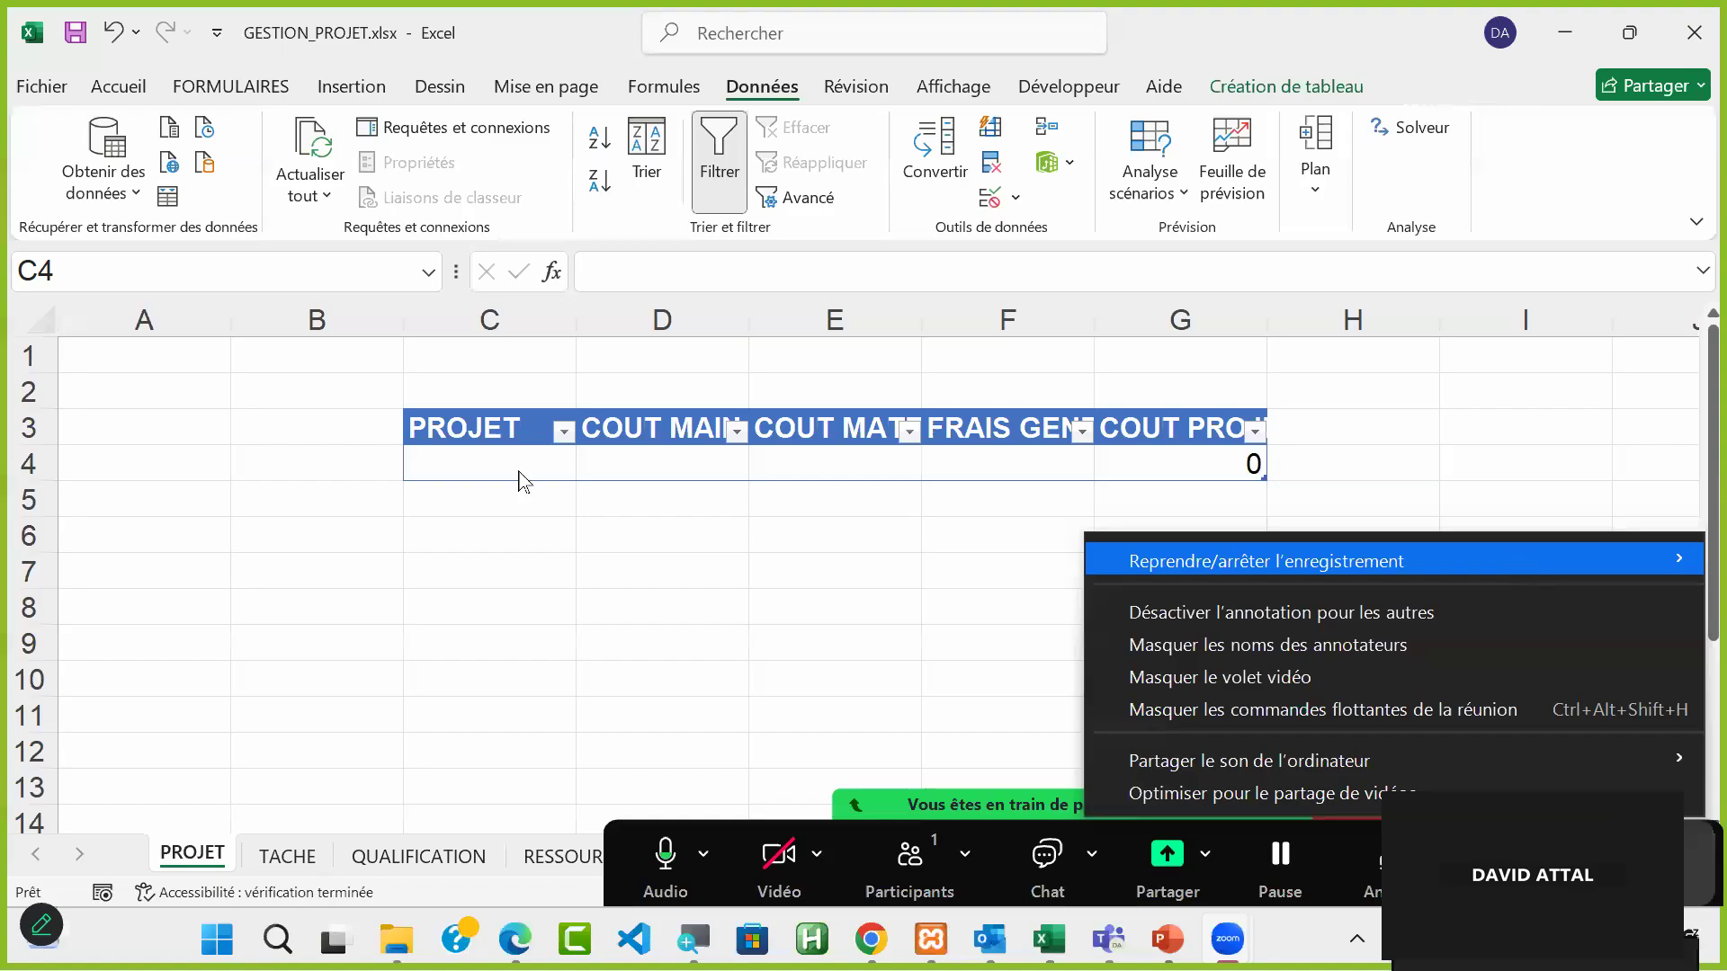
# Step: Enter the project name REUSSITE in C4 of the PROJET sheet, and select the cost cells D4:F4
pyautogui.click(520, 470)
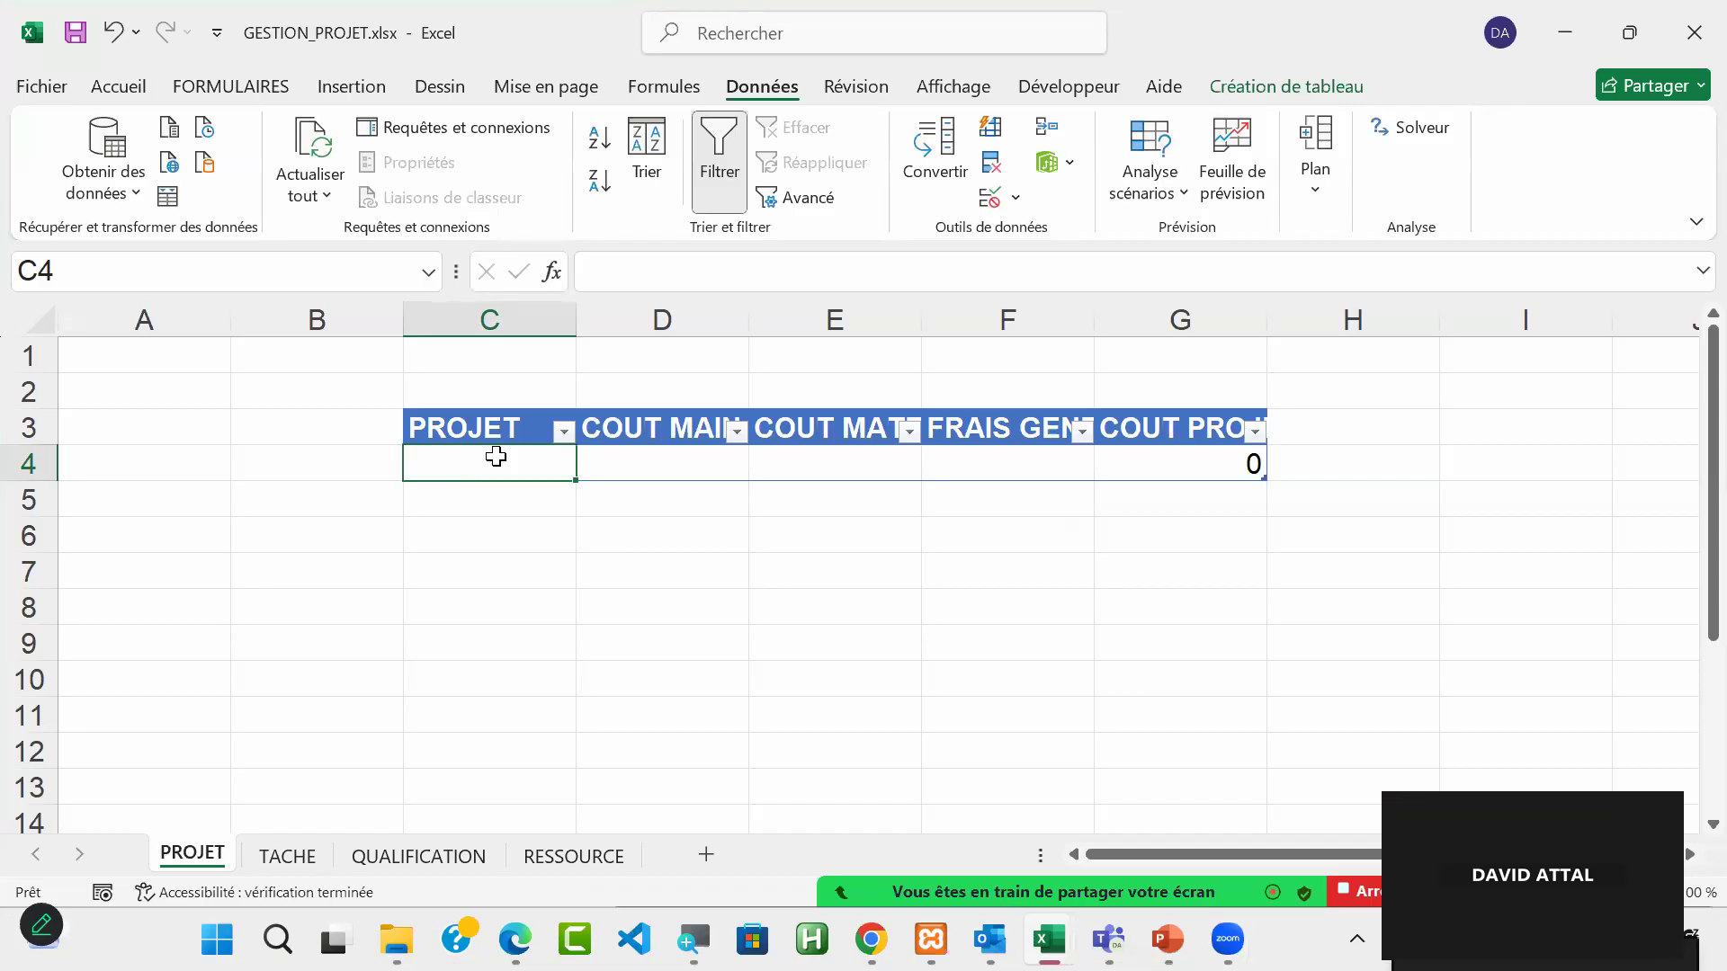
pyautogui.write('REUSSIT')
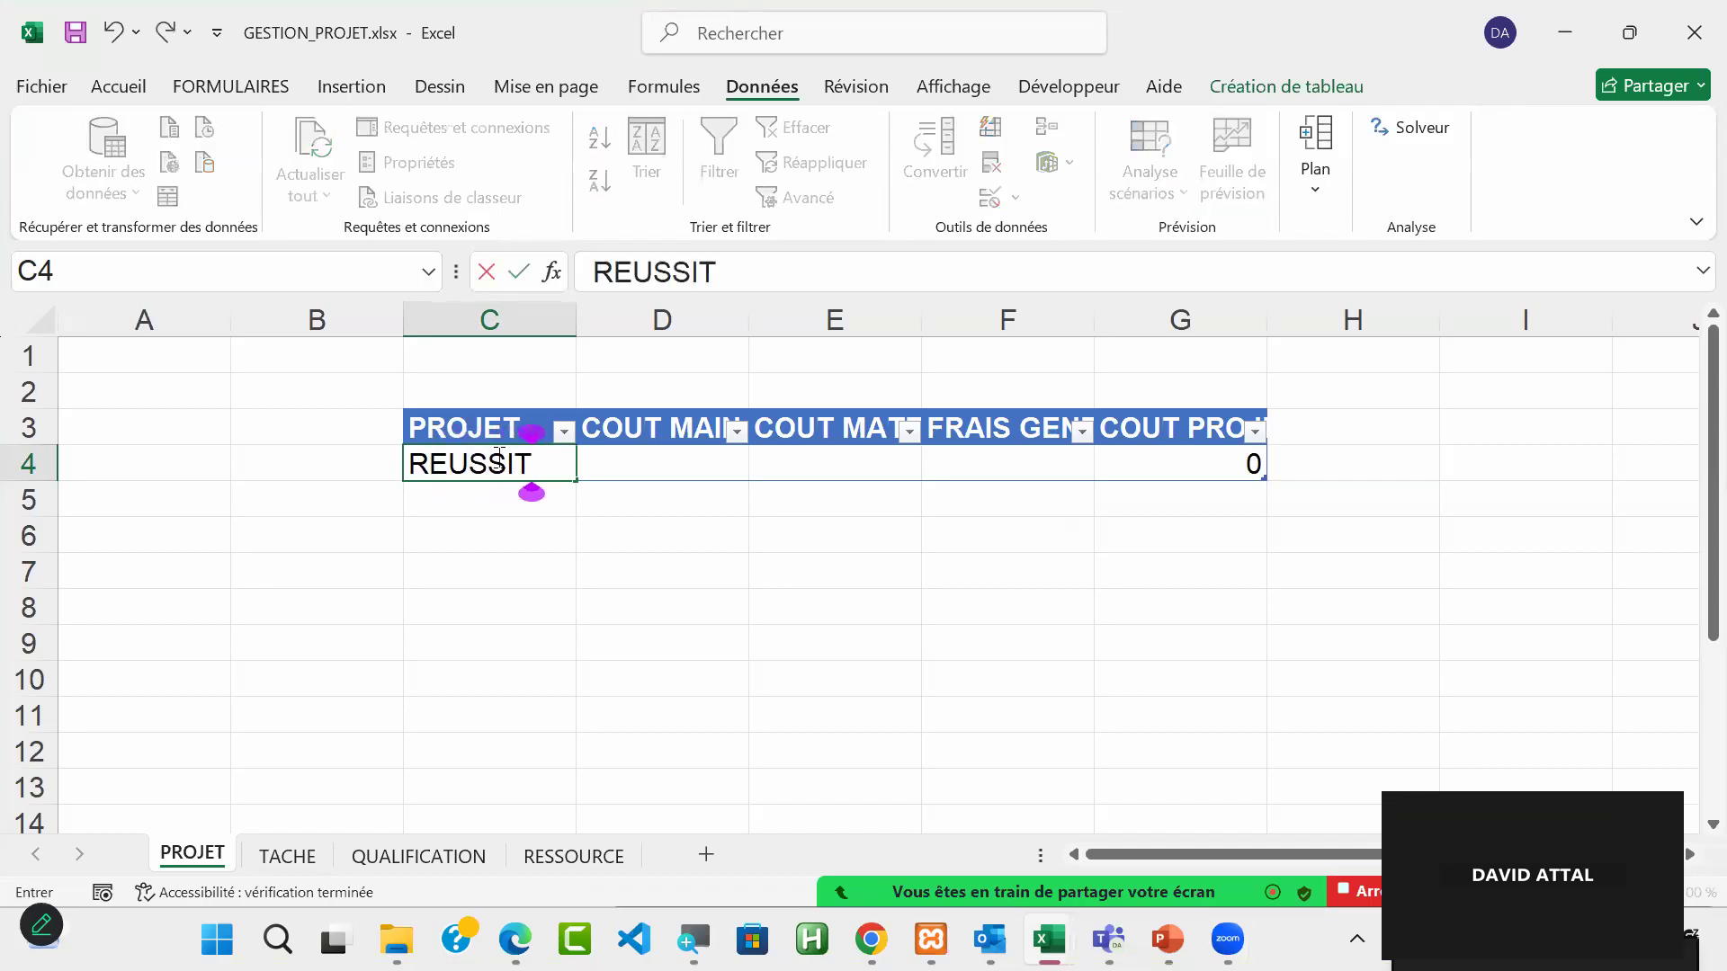
pyautogui.write('E')
pyautogui.press('Return')
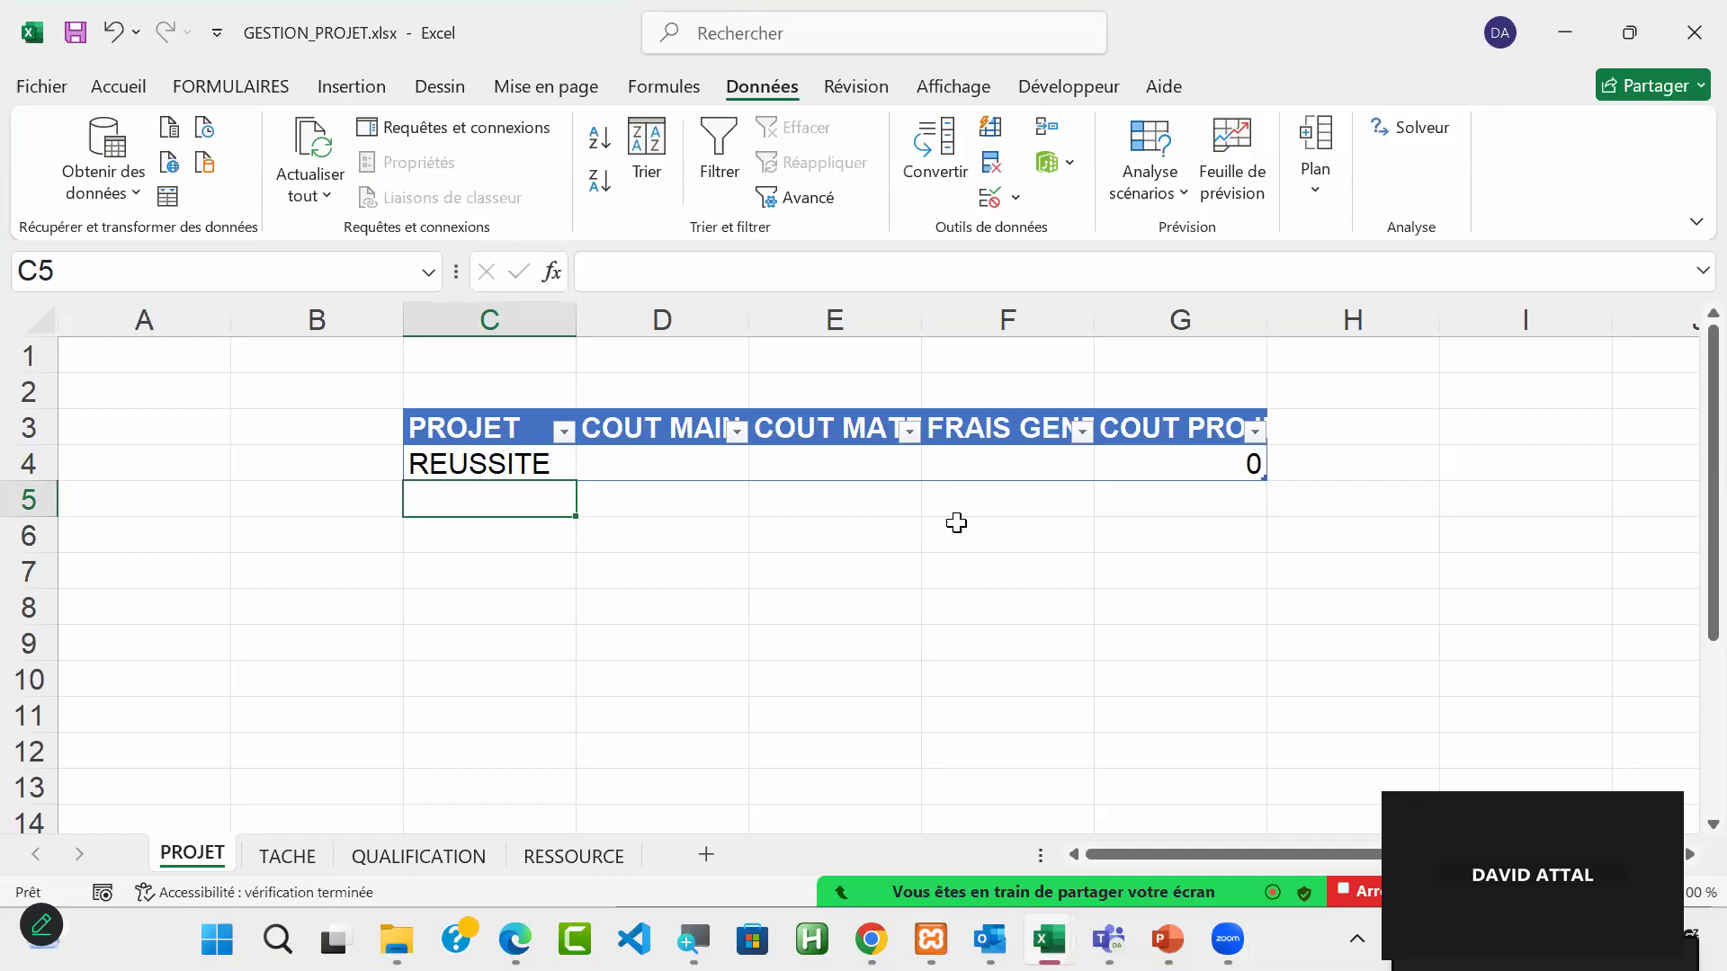
pyautogui.click(489, 463)
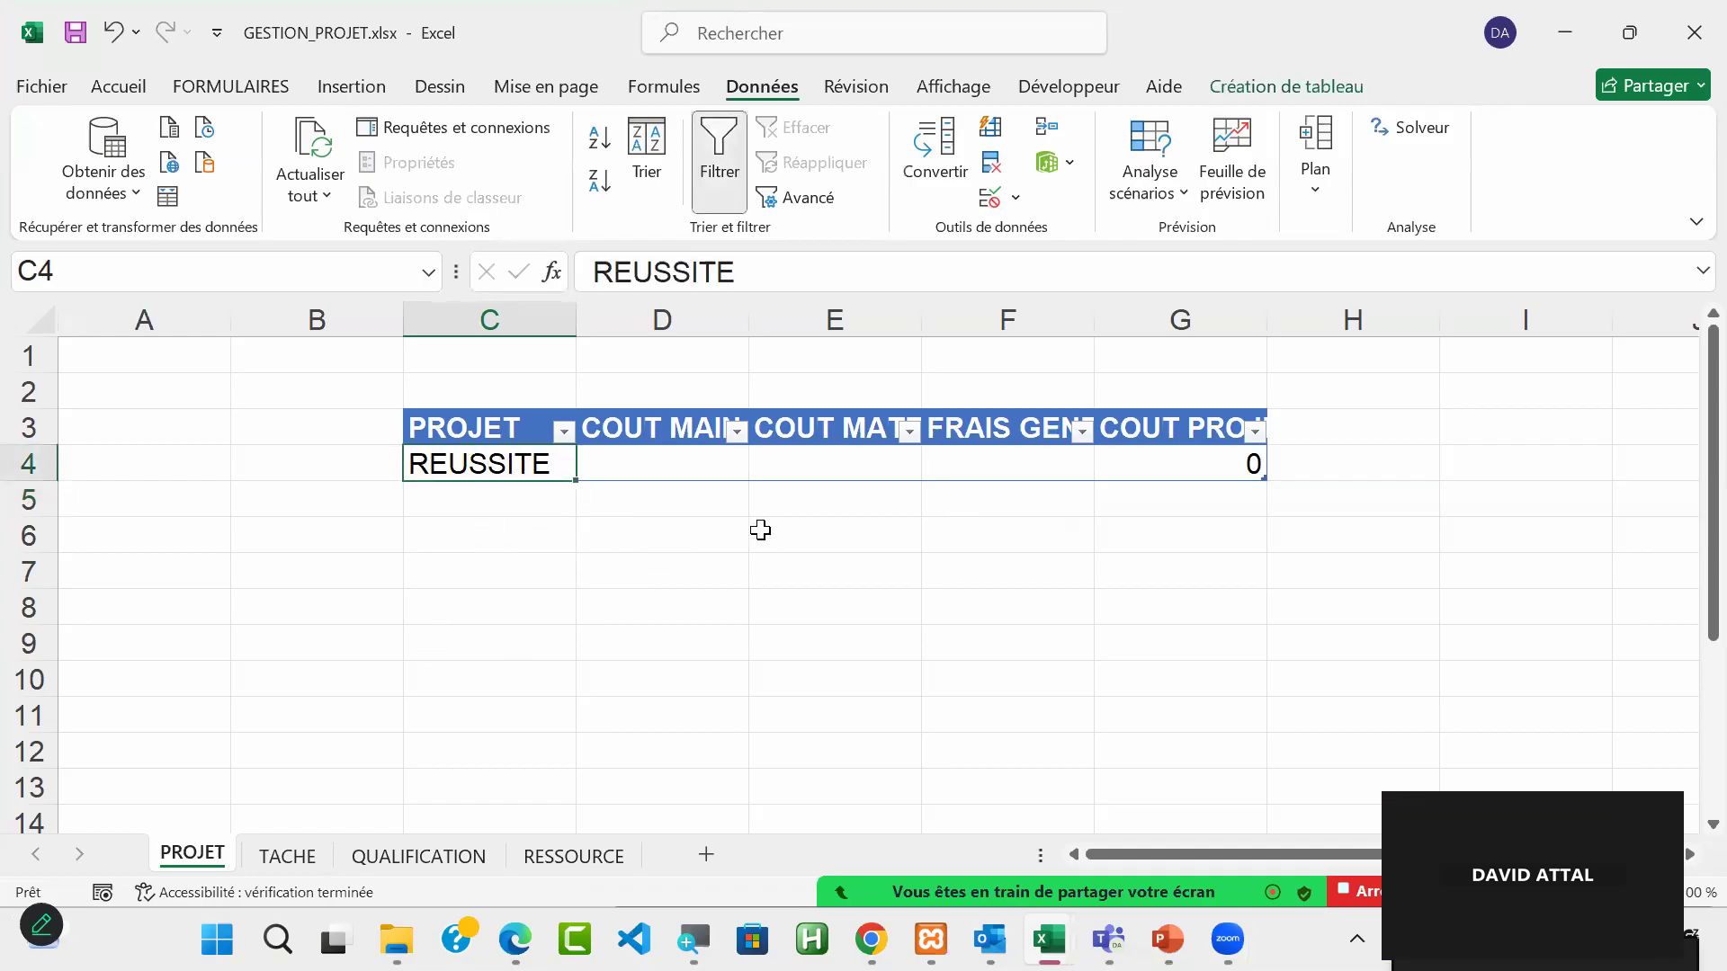
pyautogui.moveTo(670, 462); pyautogui.dragTo(1000, 472)
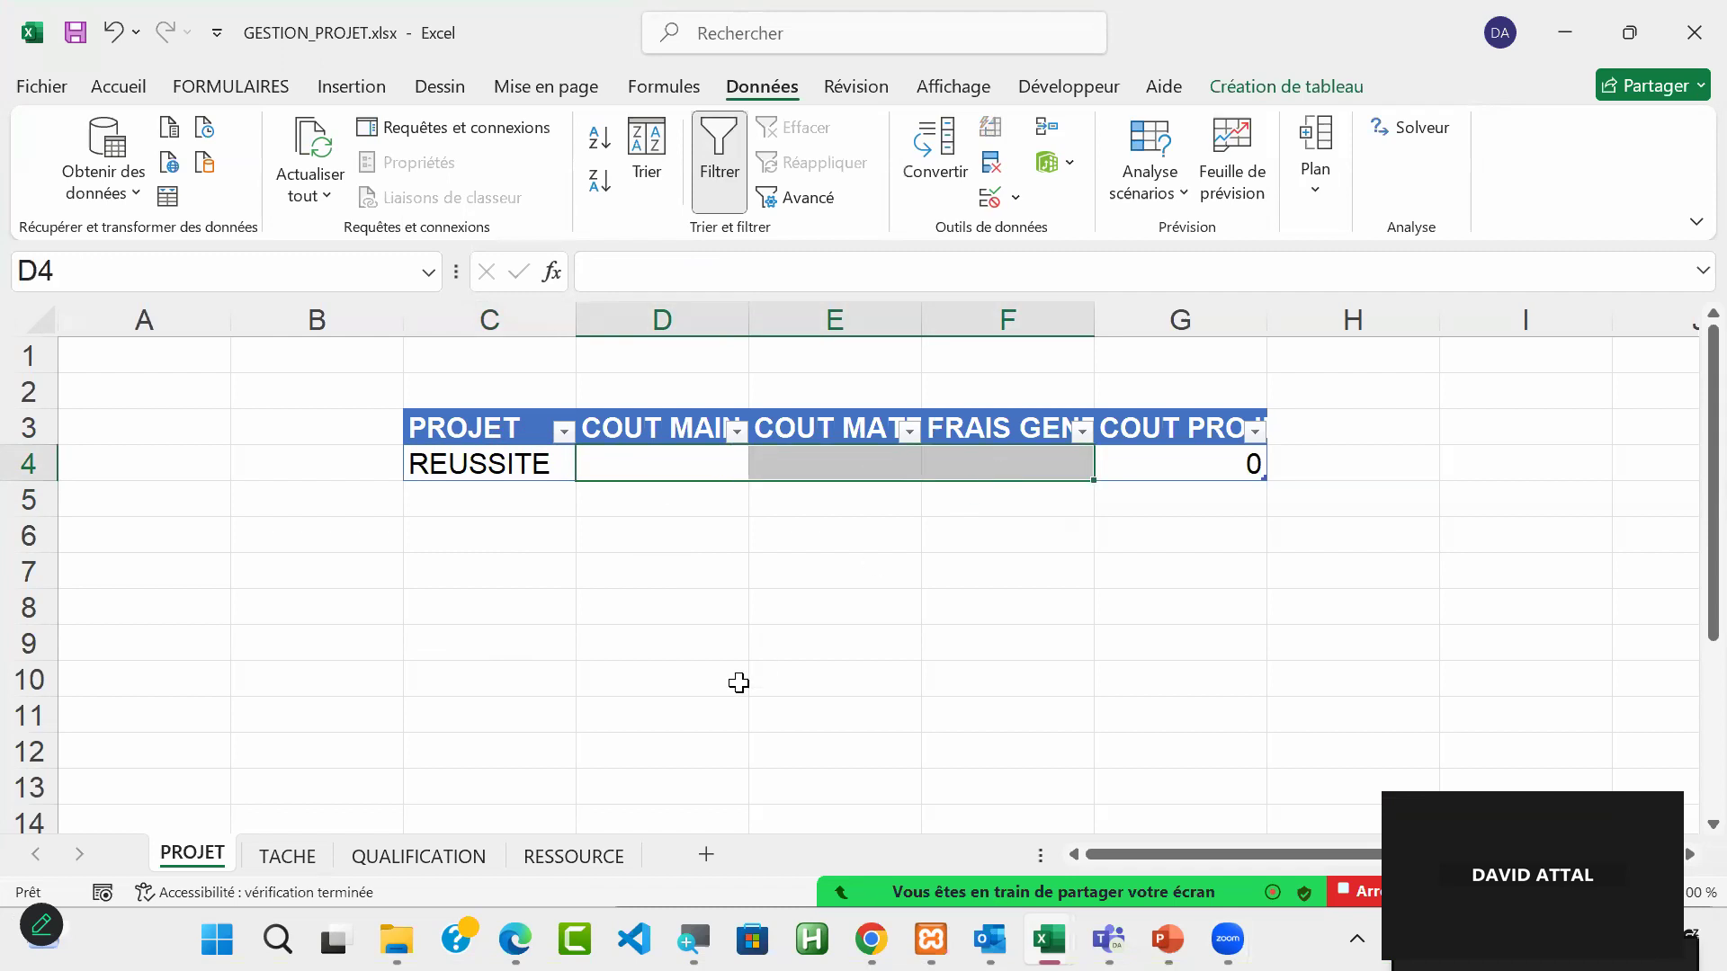
# Step: Widen column C of the TACHE sheet, and enter ETUDE as the first task in C4
pyautogui.click(286, 856)
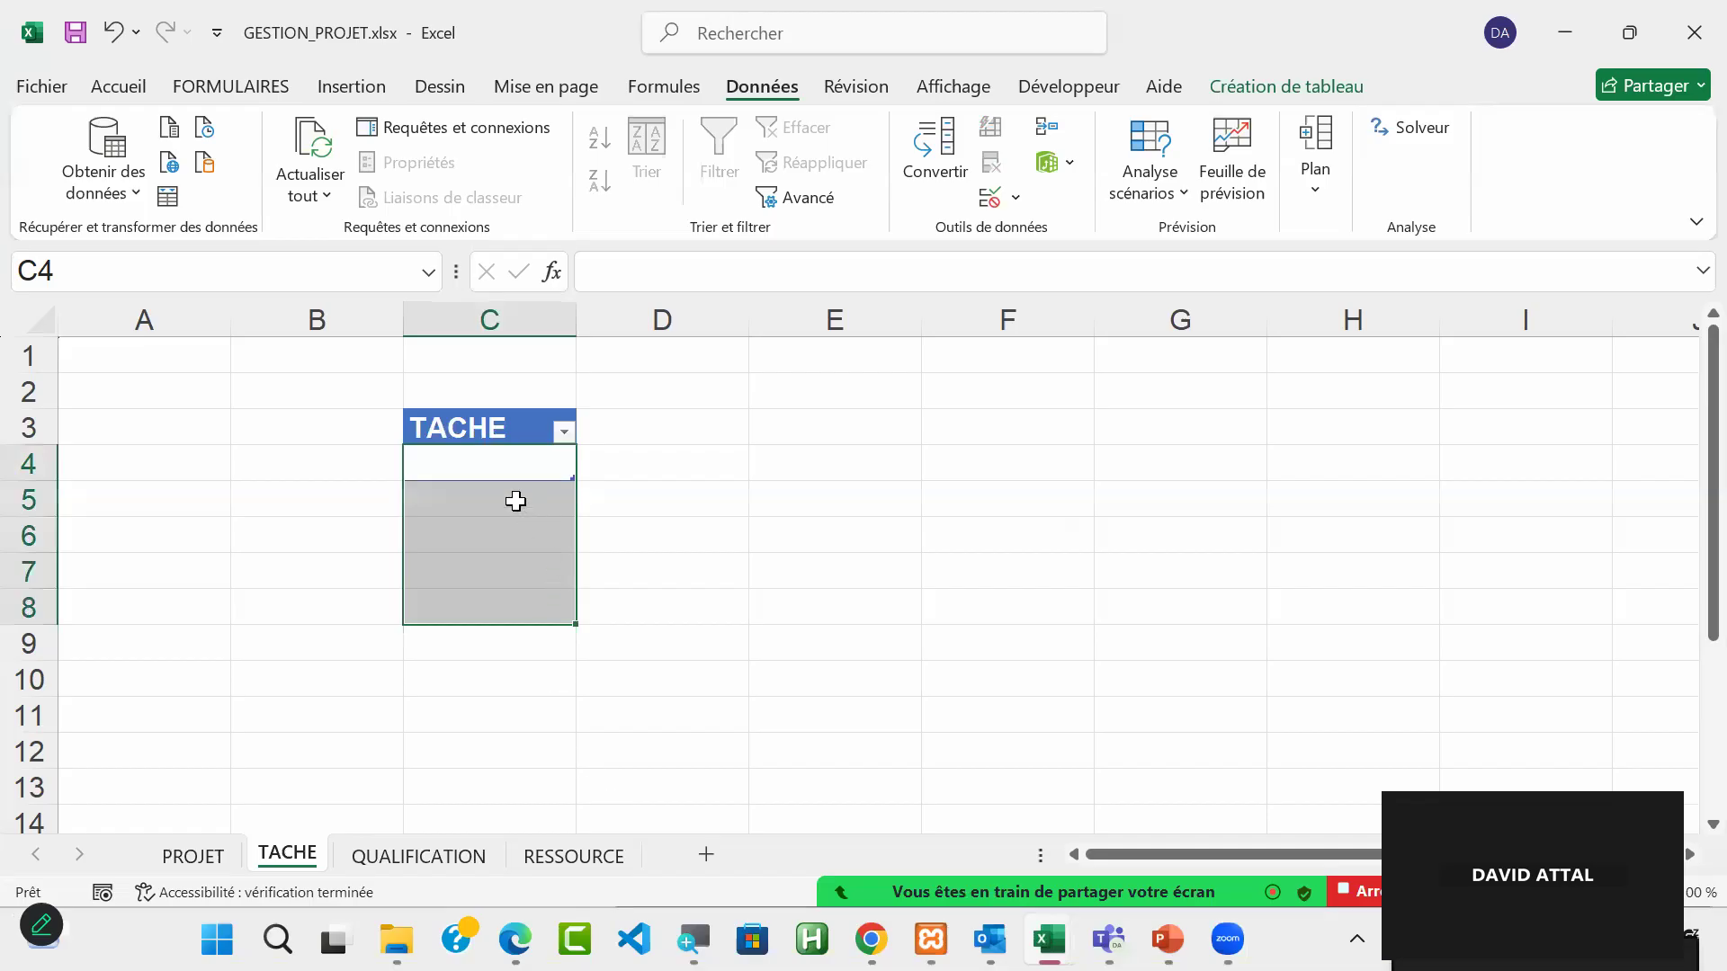
pyautogui.click(503, 474)
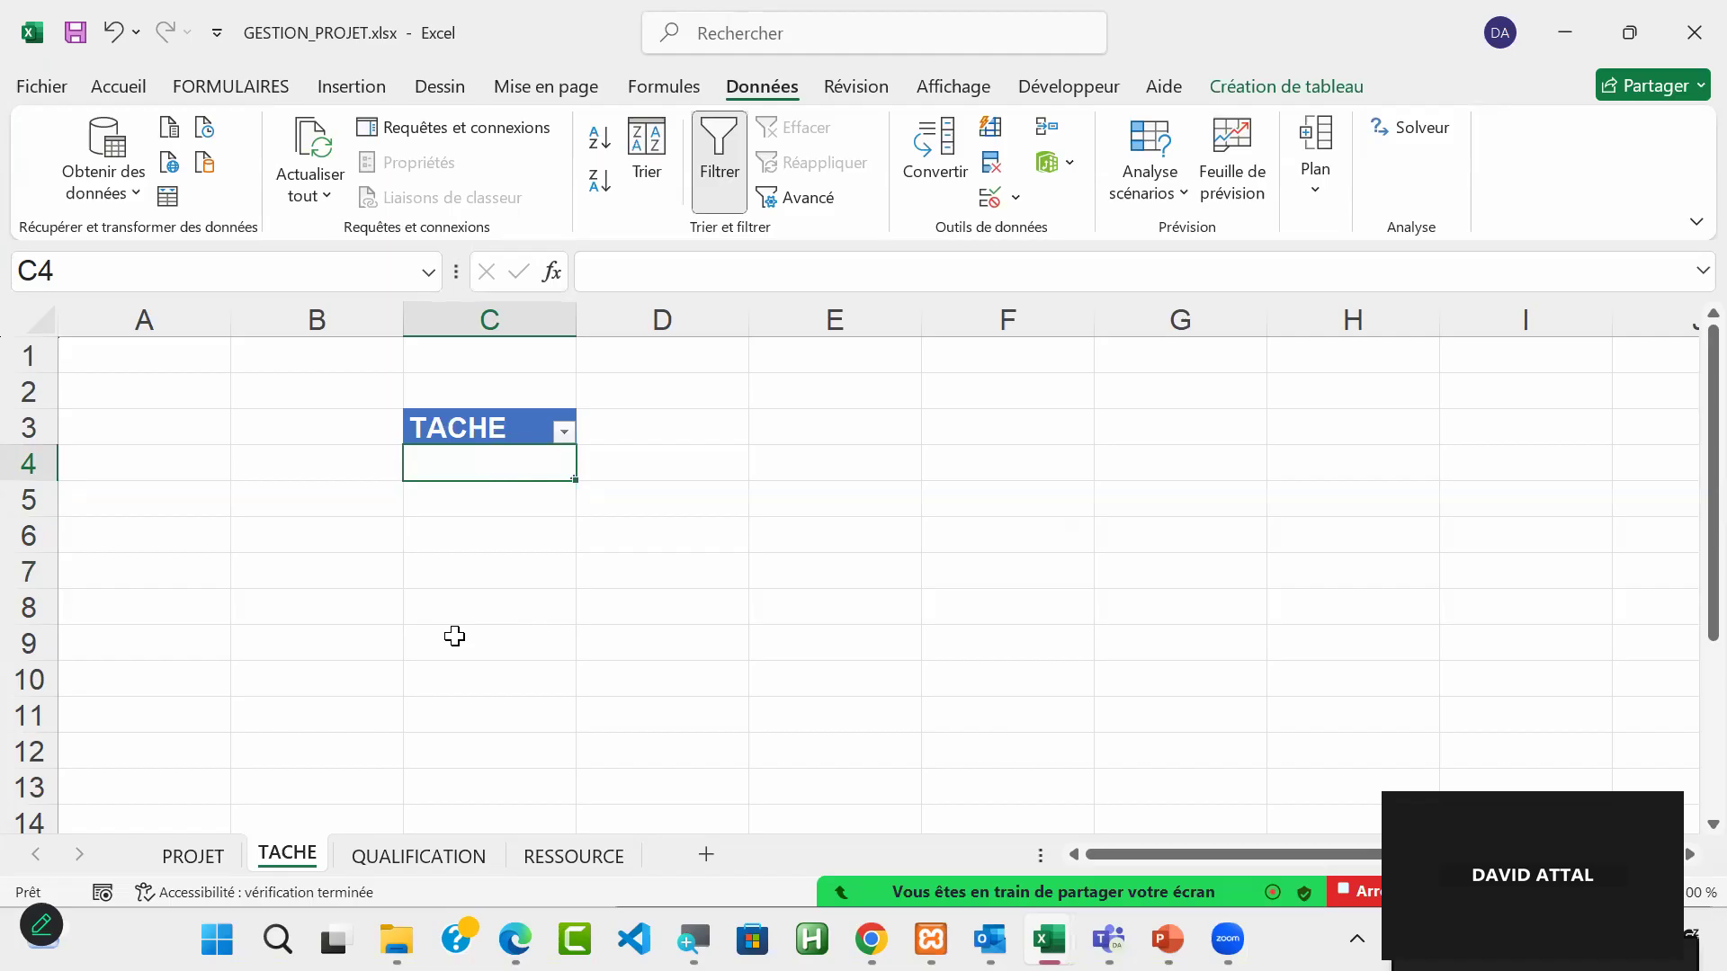
pyautogui.moveTo(576, 317); pyautogui.dragTo(793, 319)
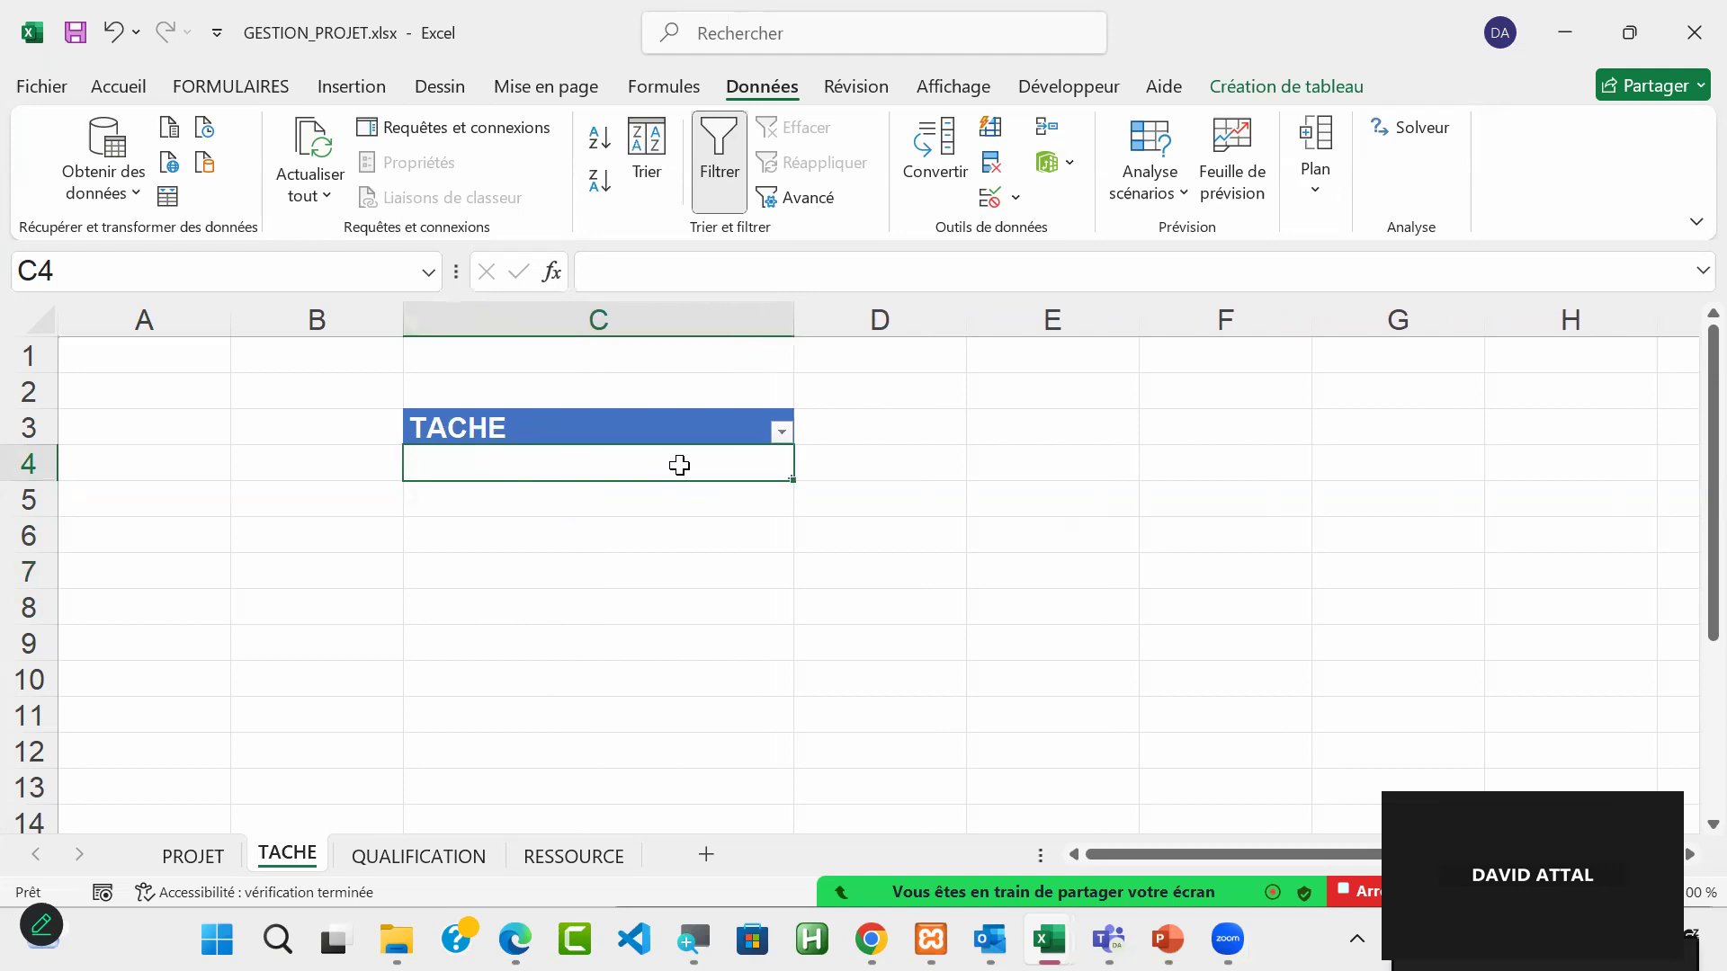
pyautogui.write('ETUDE')
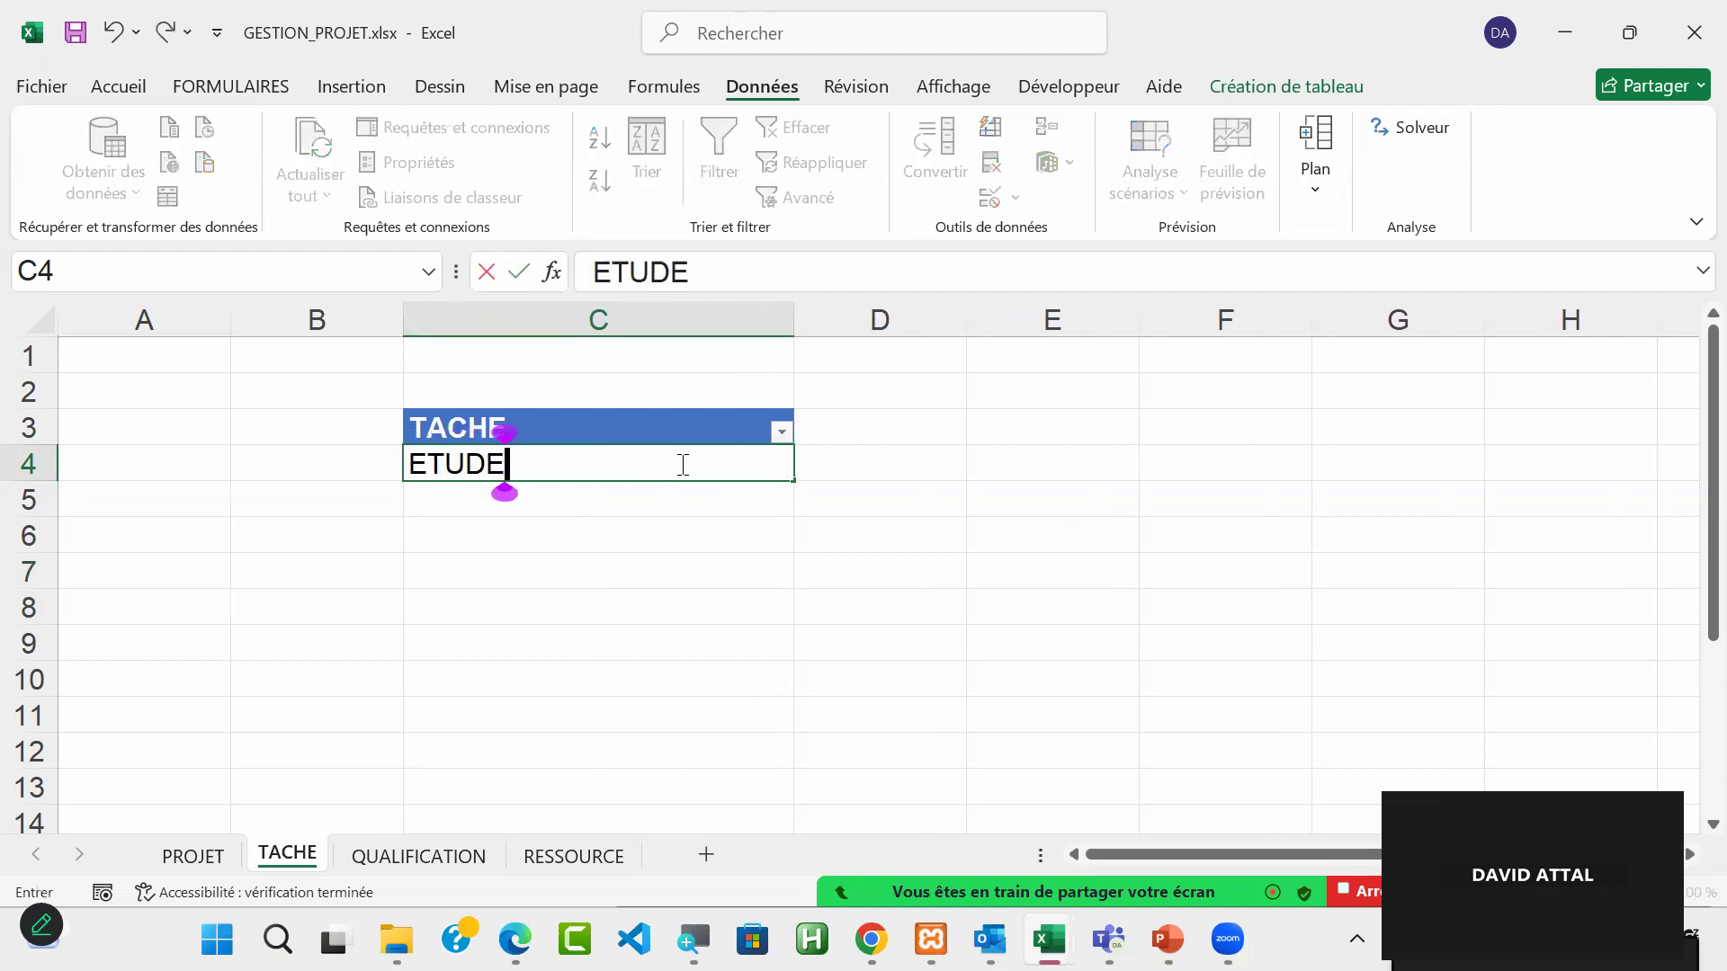
pyautogui.press('Return')
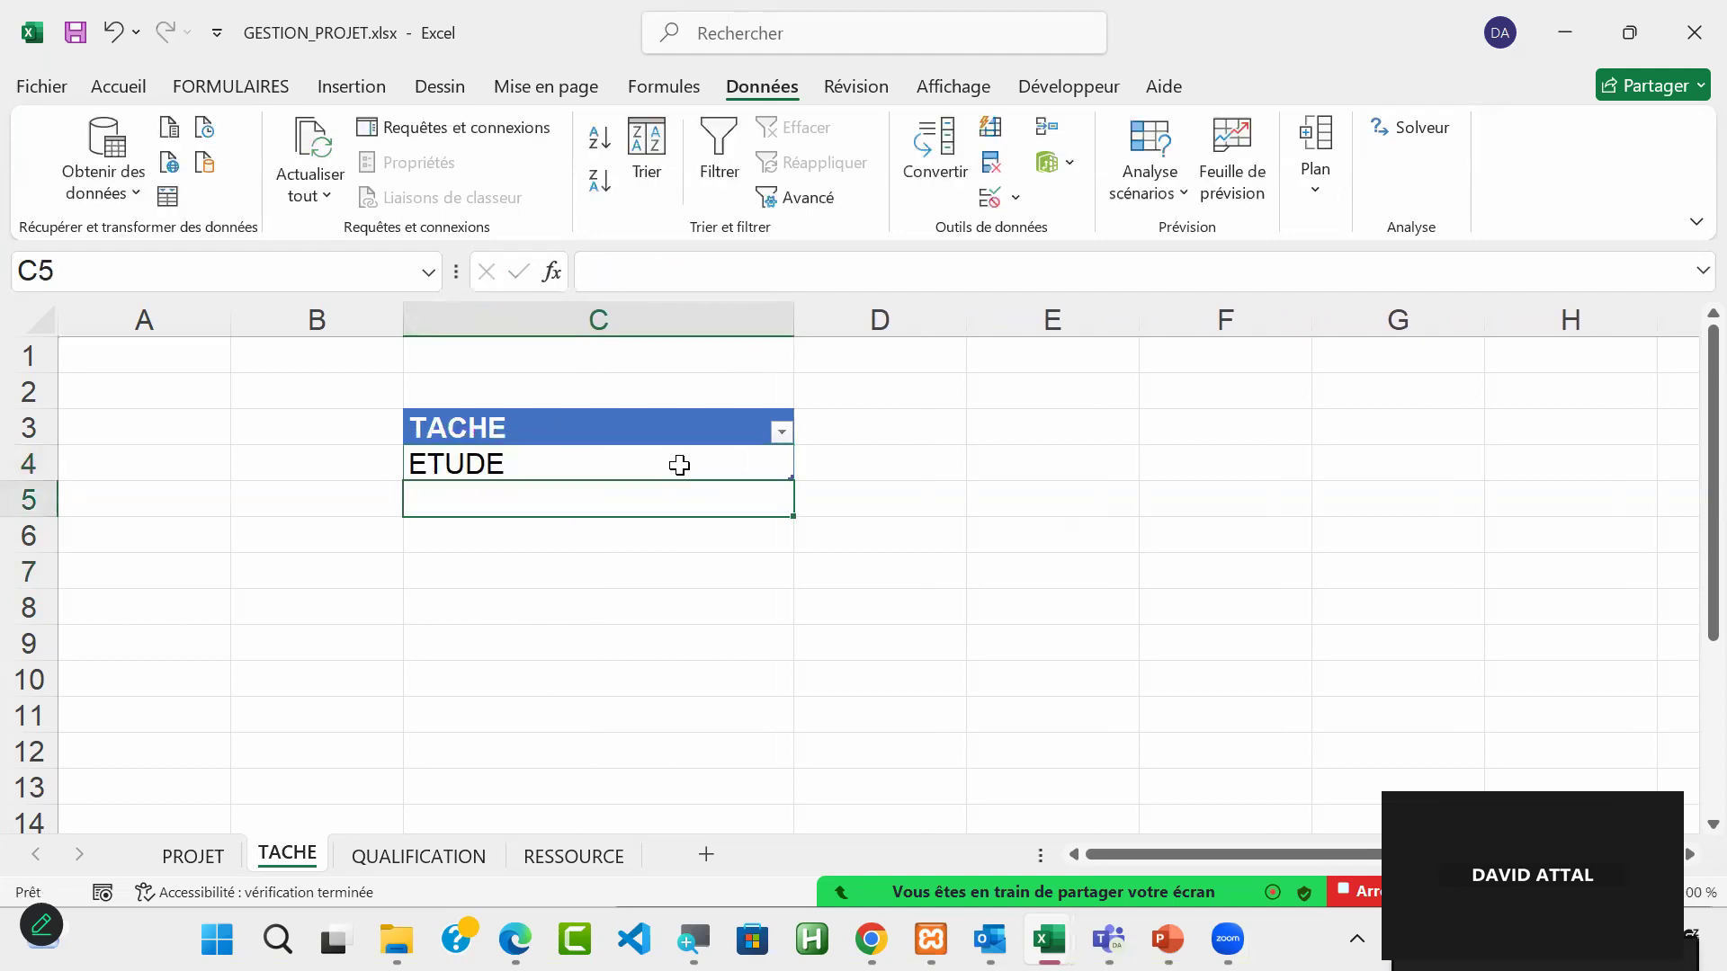
# Step: Enter CONCEPTION and REALISATION as the second and third tasks in C5 and C6 of the TACHE table
pyautogui.write('CON')
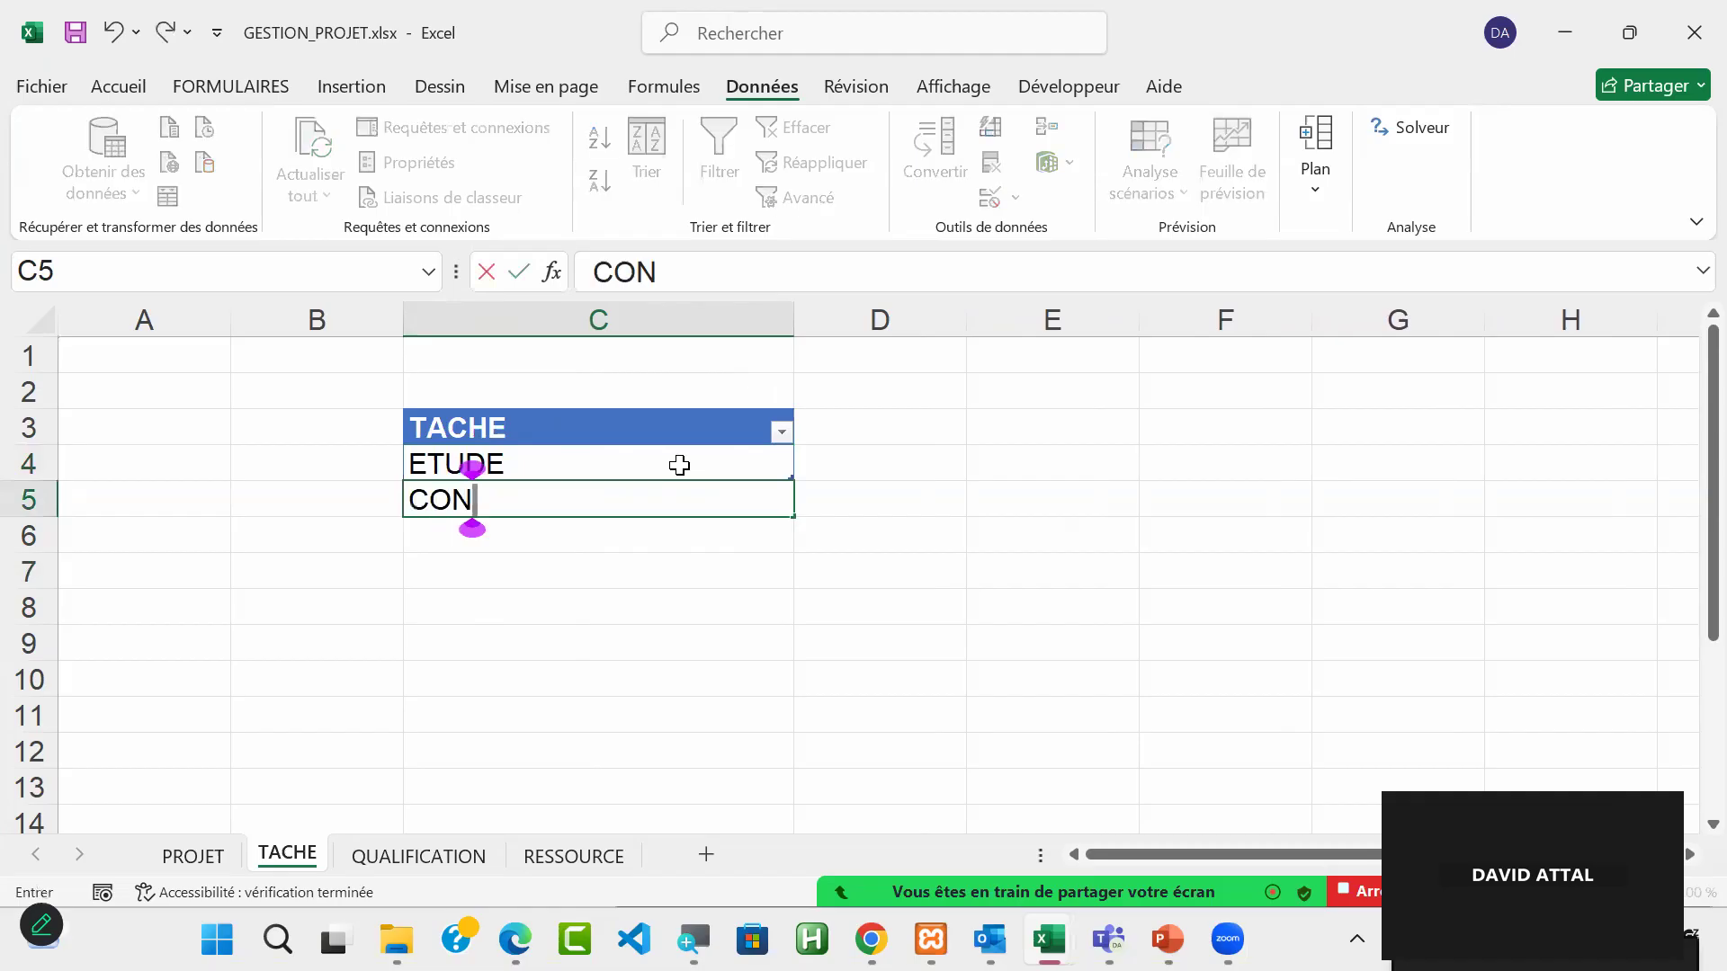
pyautogui.write('CE')
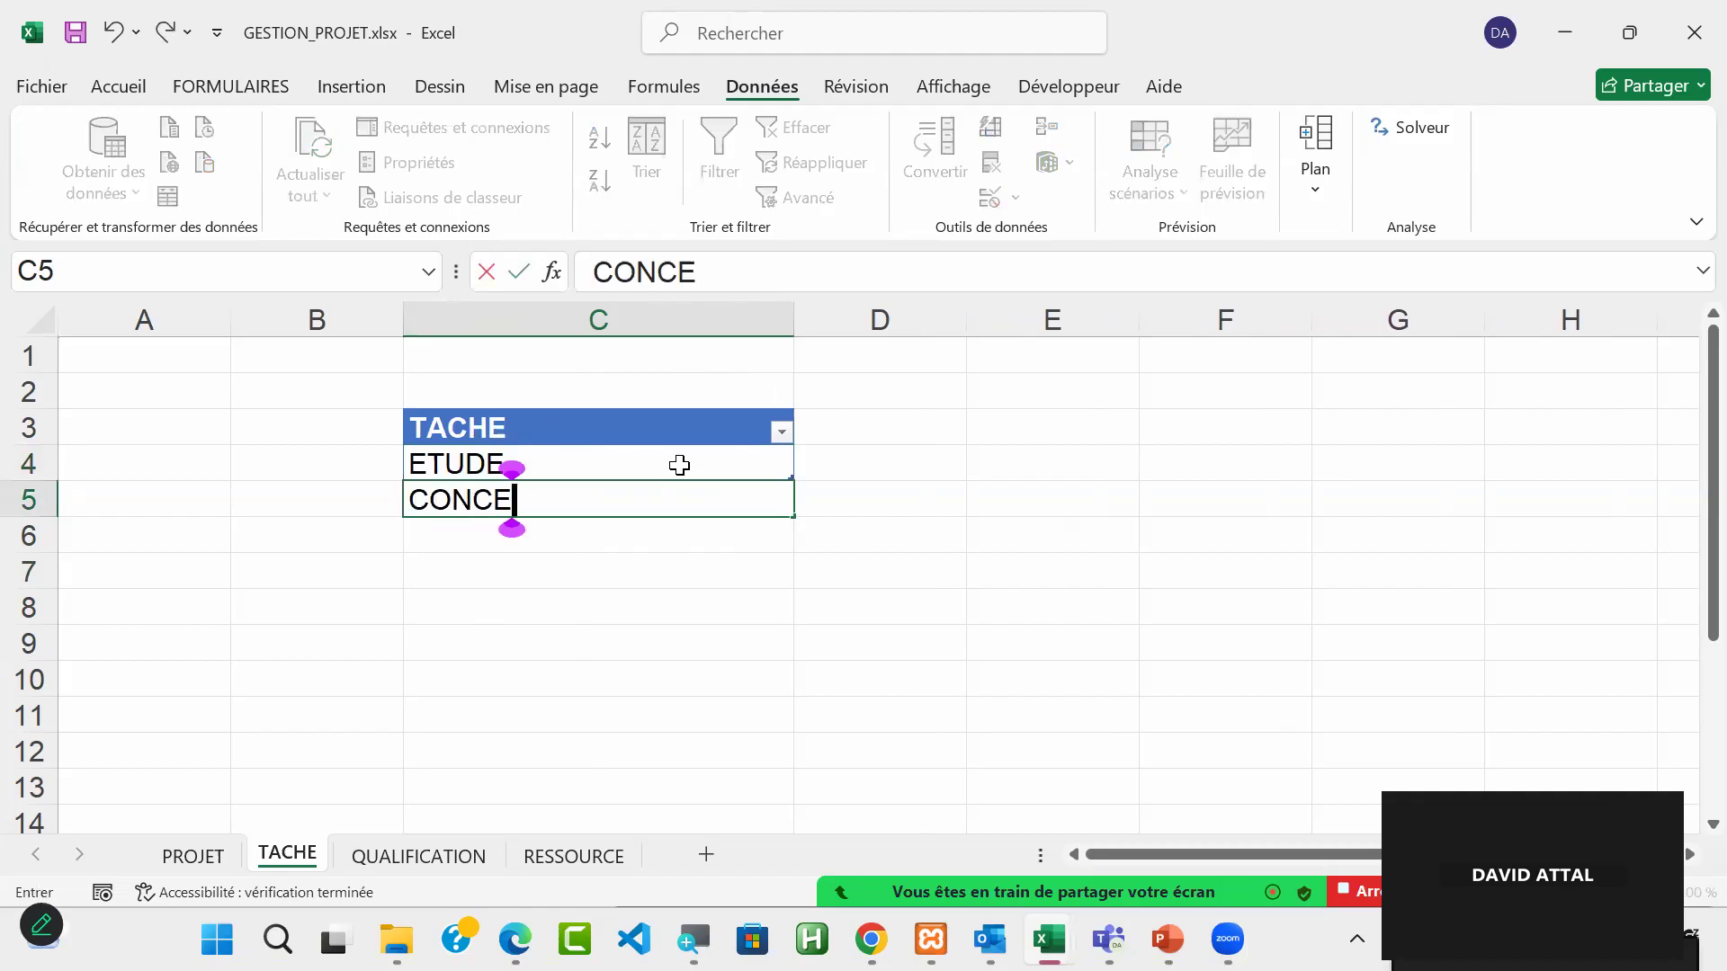
pyautogui.write('PTION')
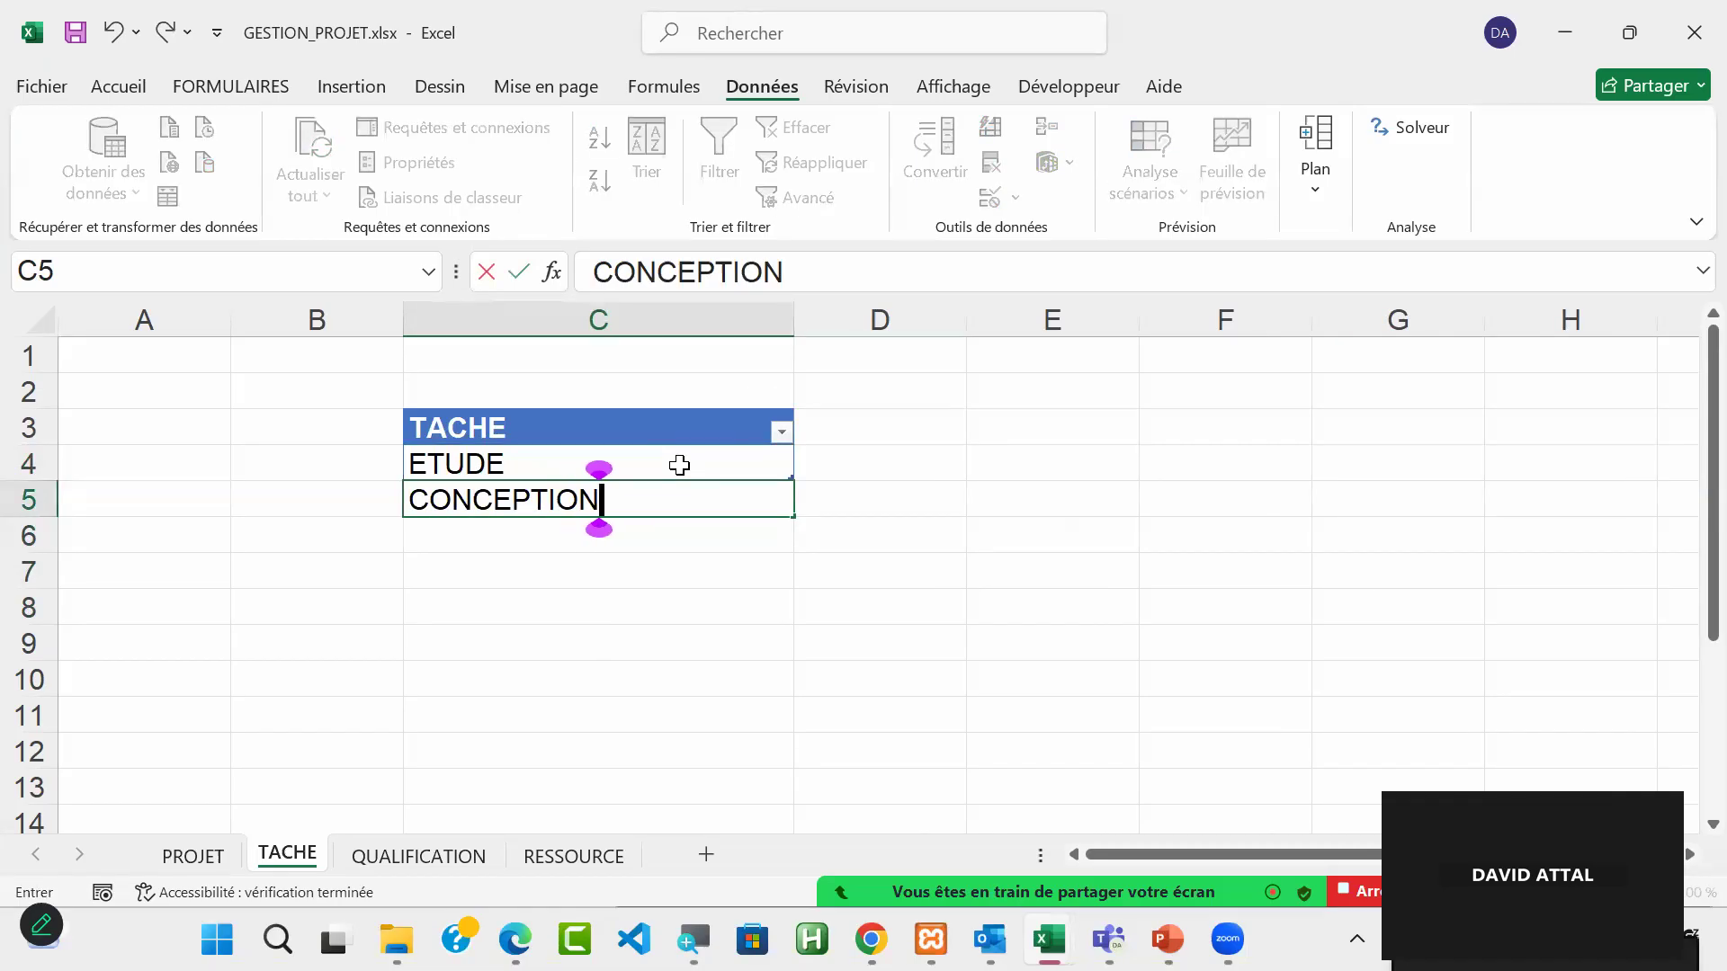
pyautogui.press('Return')
pyautogui.write('RE')
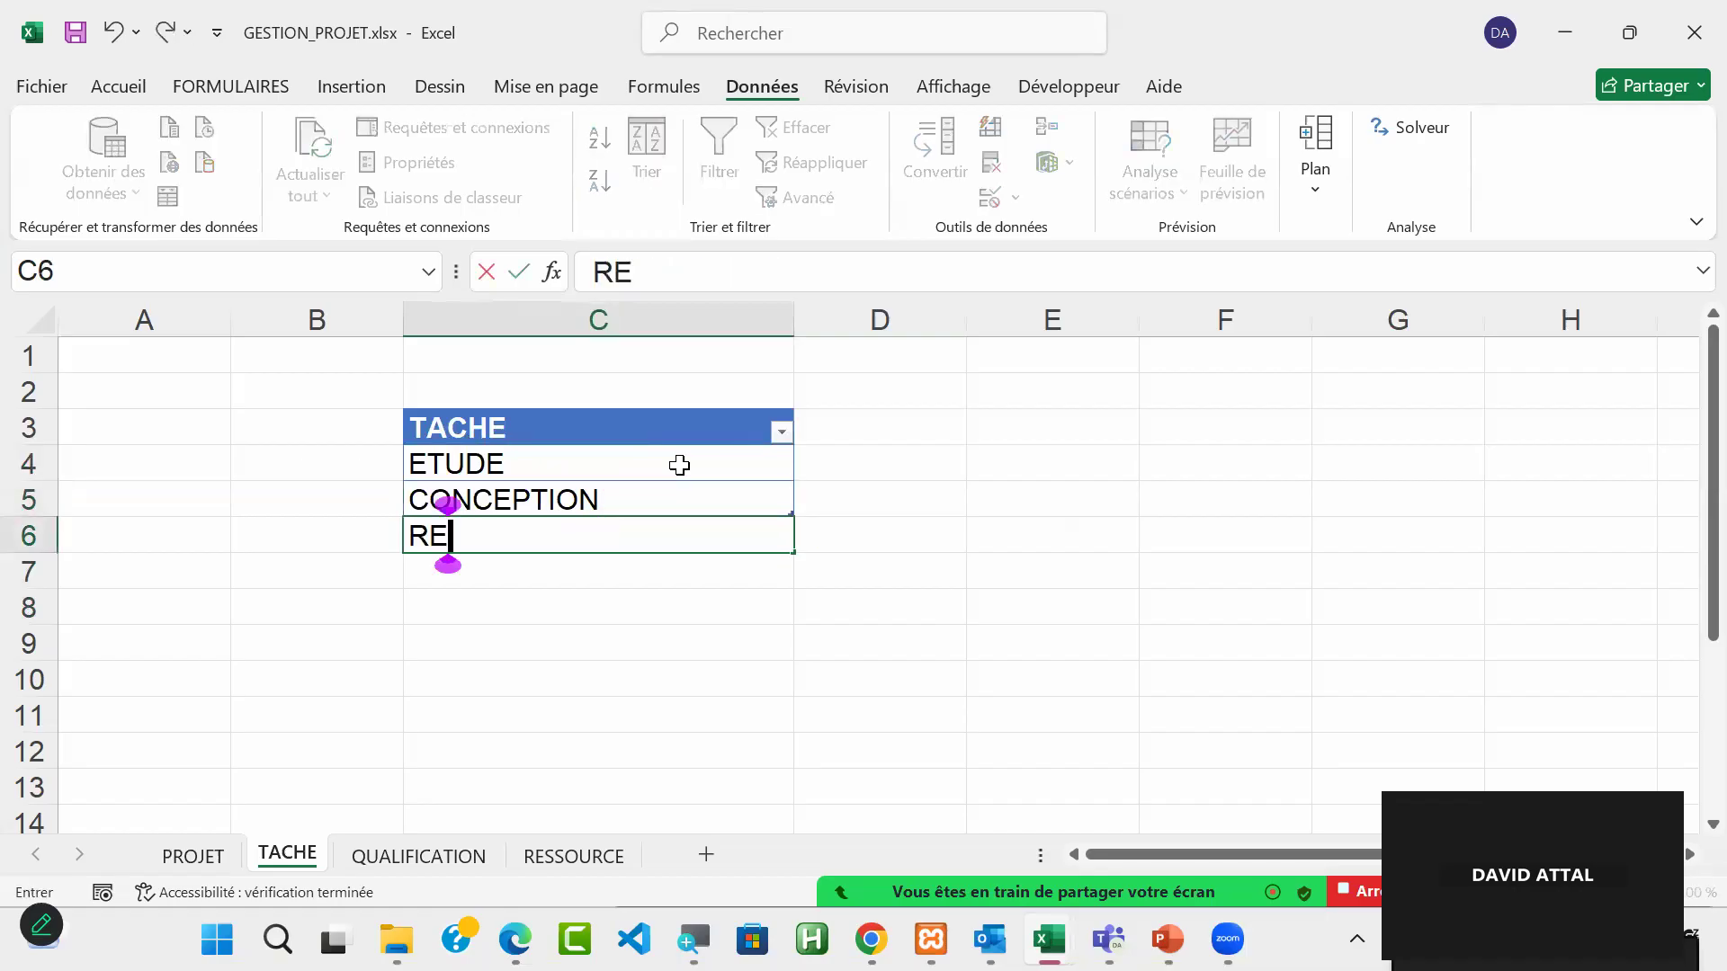
pyautogui.write('ALISATION')
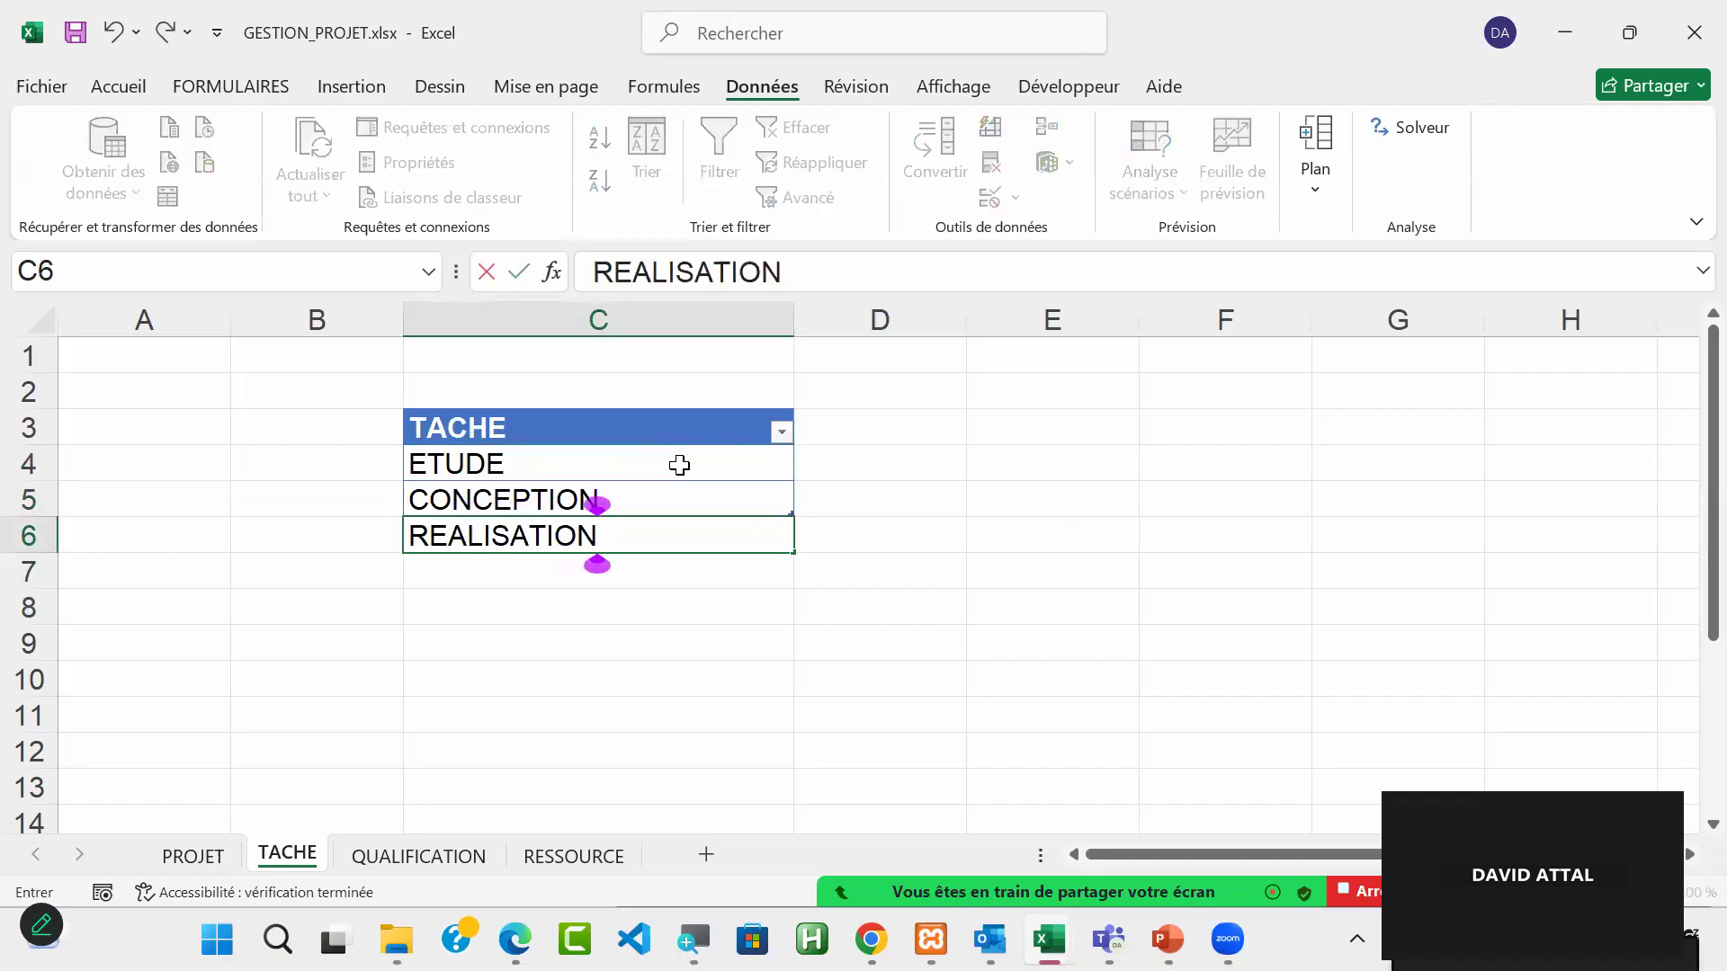
pyautogui.press('Return')
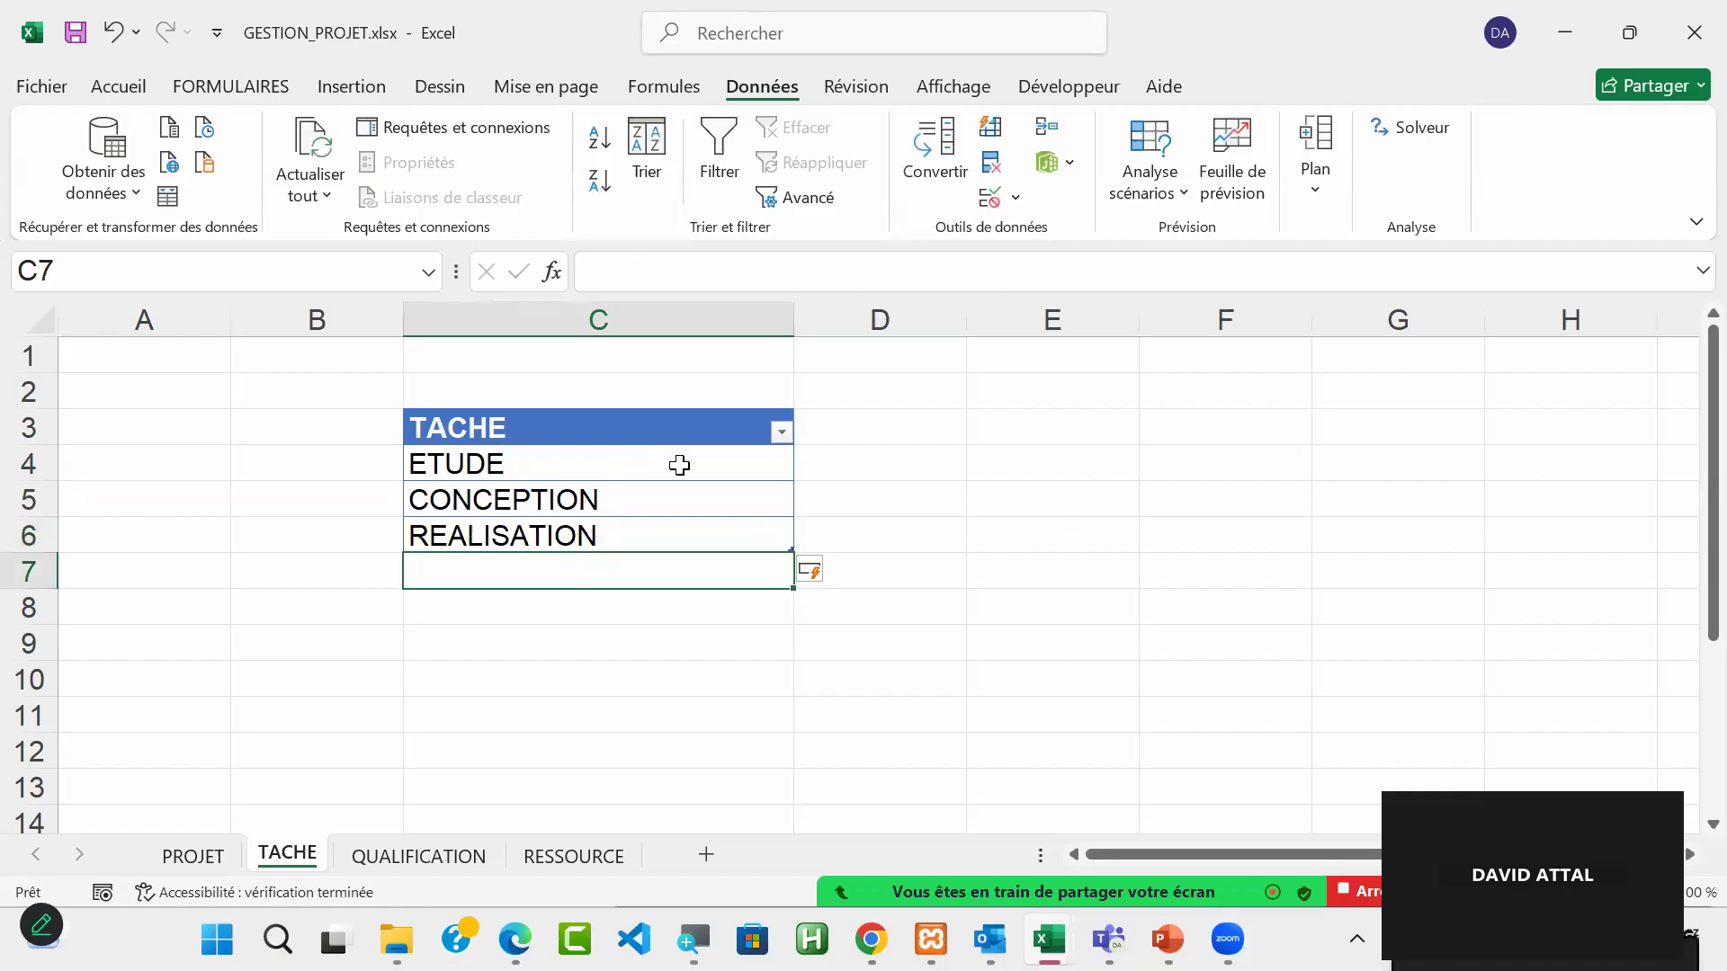
# Step: Enter LIVRAISON and RECEPTION as the fourth and fifth tasks in C7 and C8 of the TACHE table
pyautogui.write('LIVRAIS')
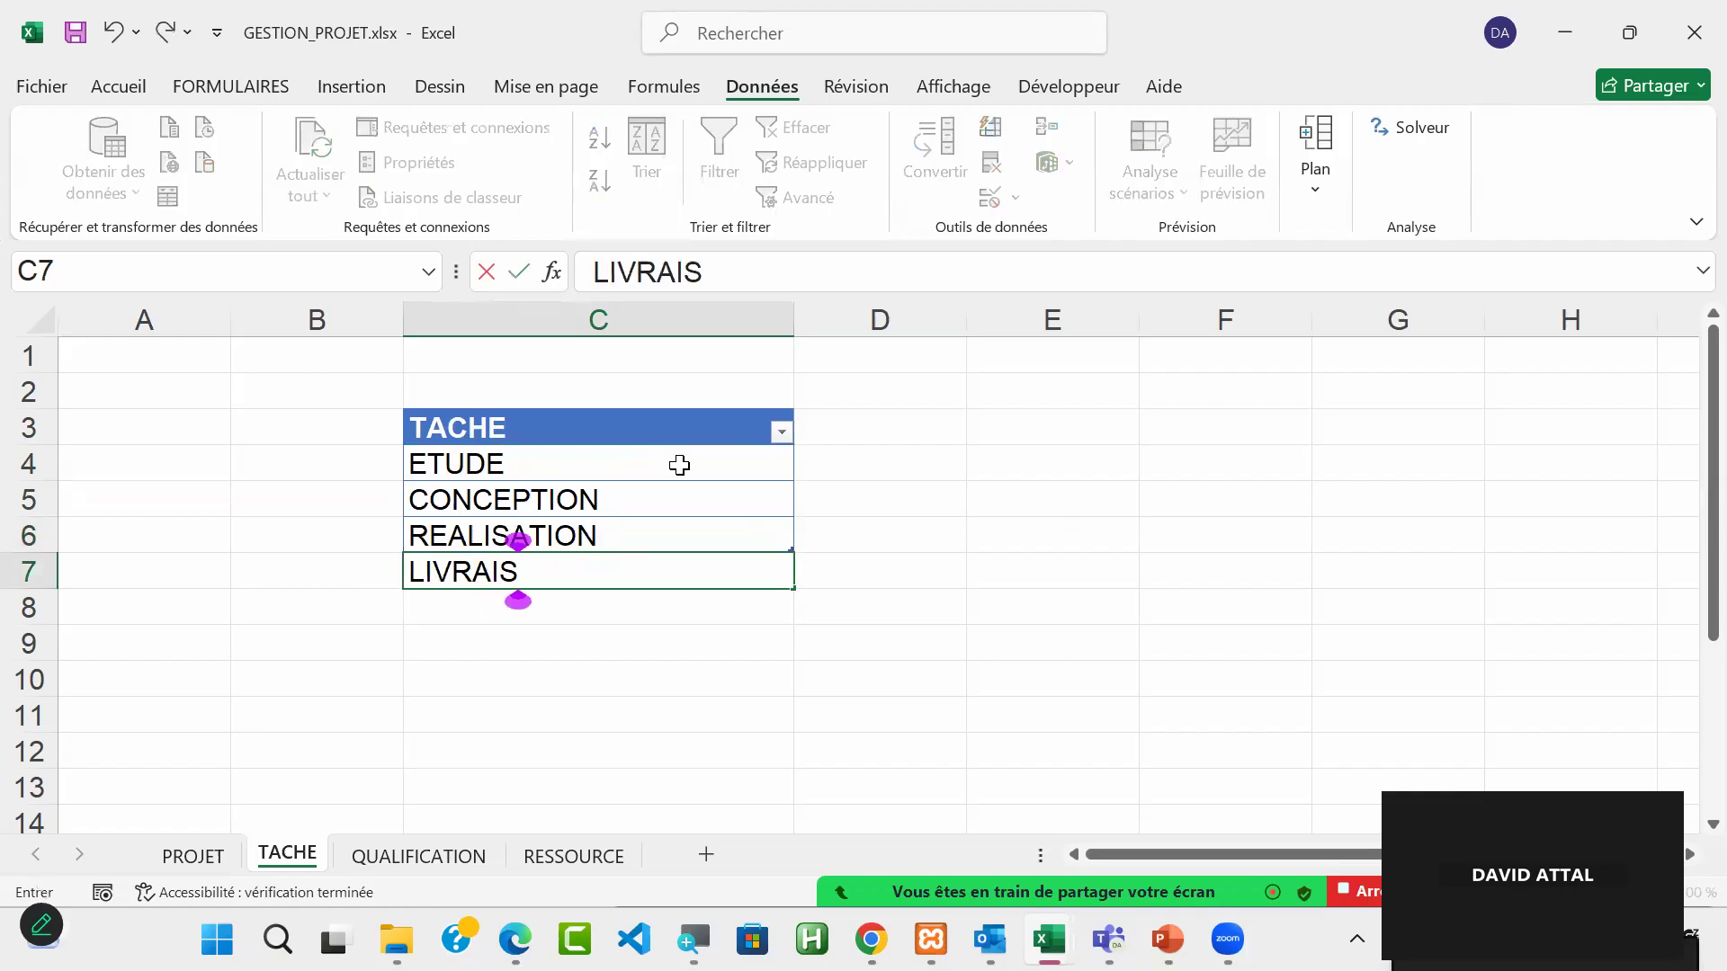
pyautogui.write('ON')
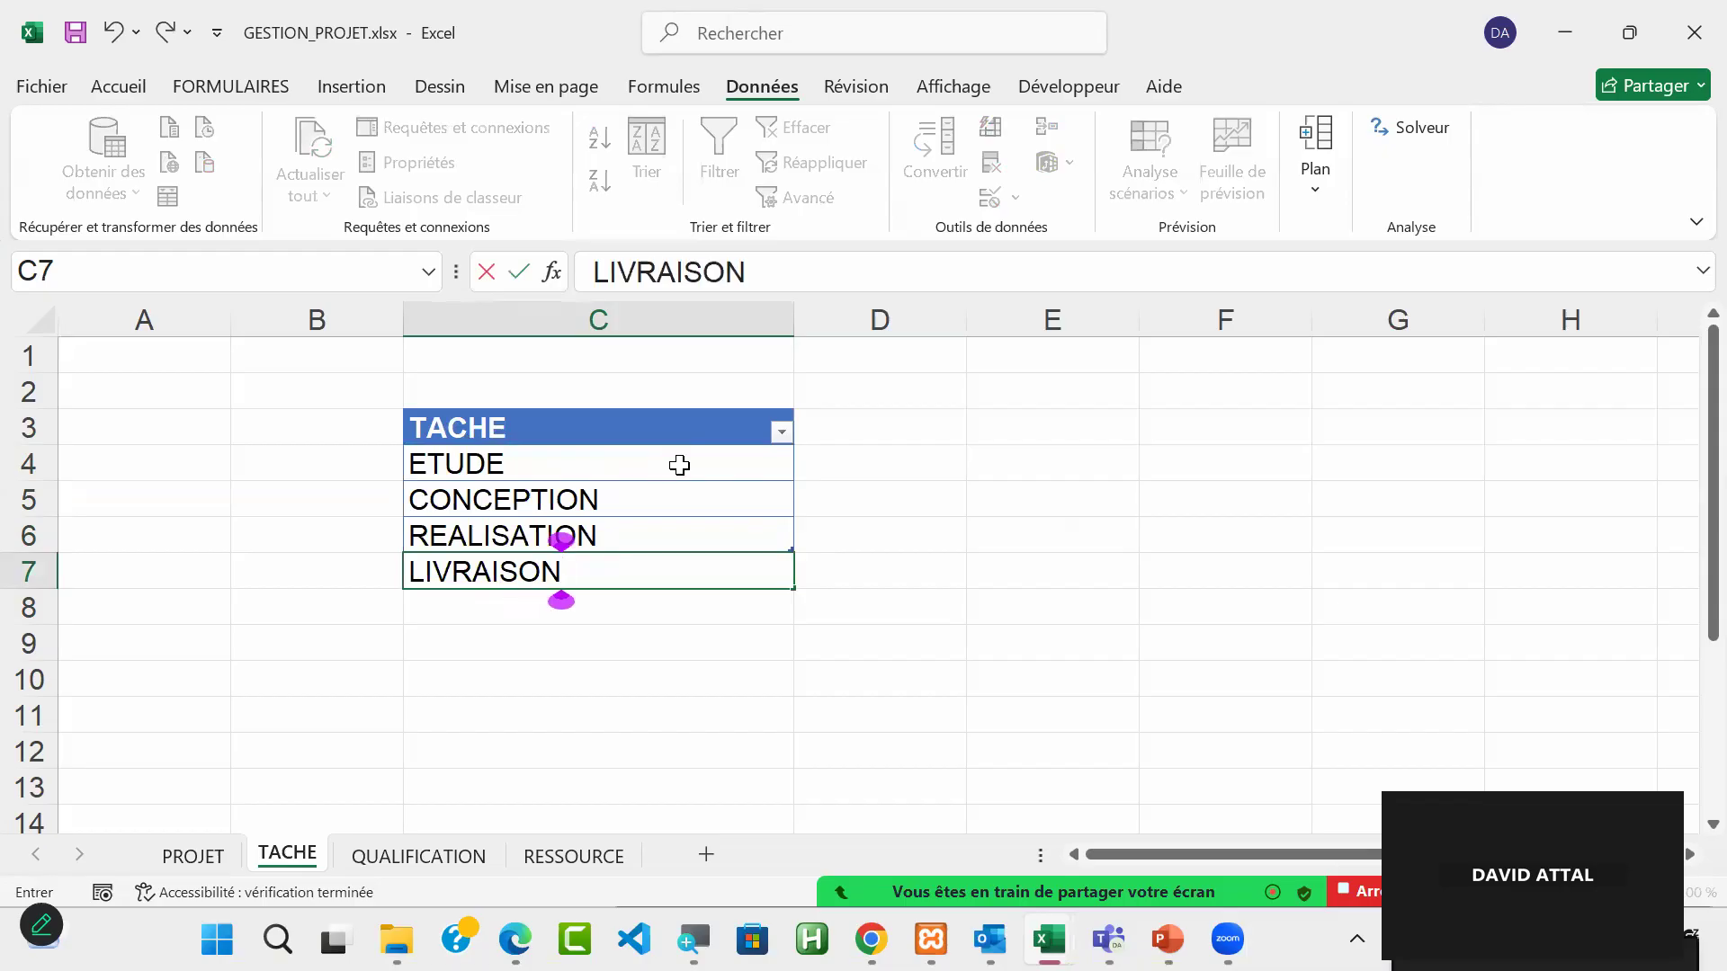
pyautogui.press('Return')
pyautogui.write('REC')
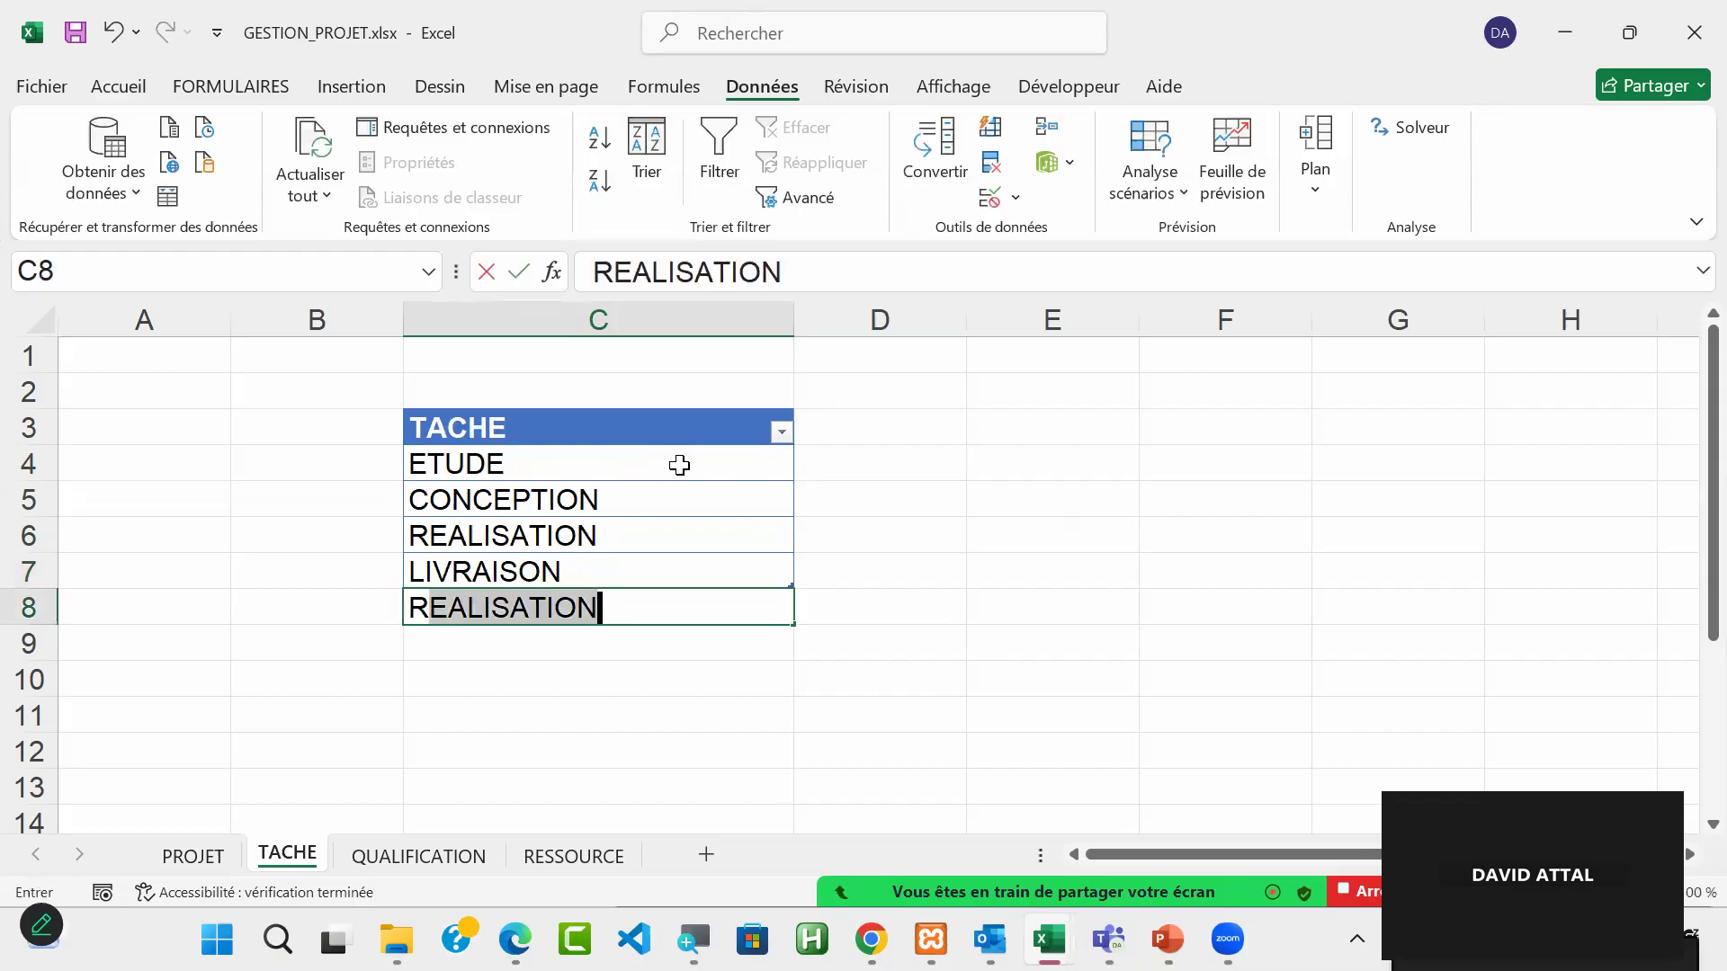
pyautogui.write('EPTION')
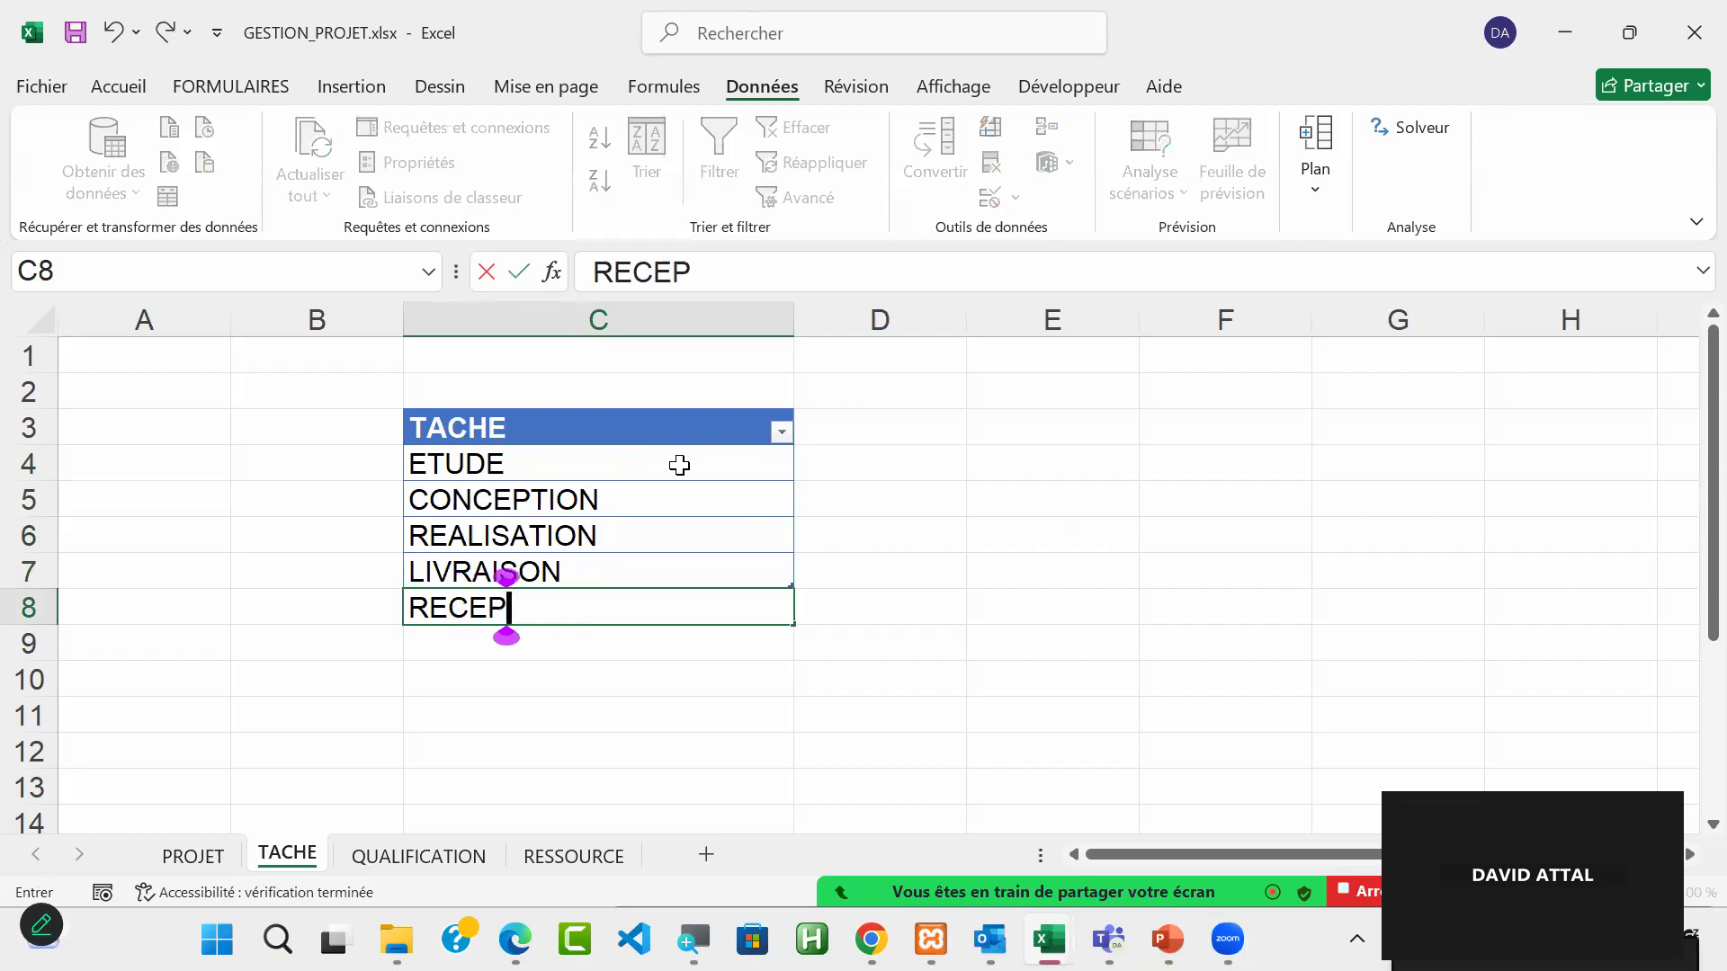
pyautogui.press('Return')
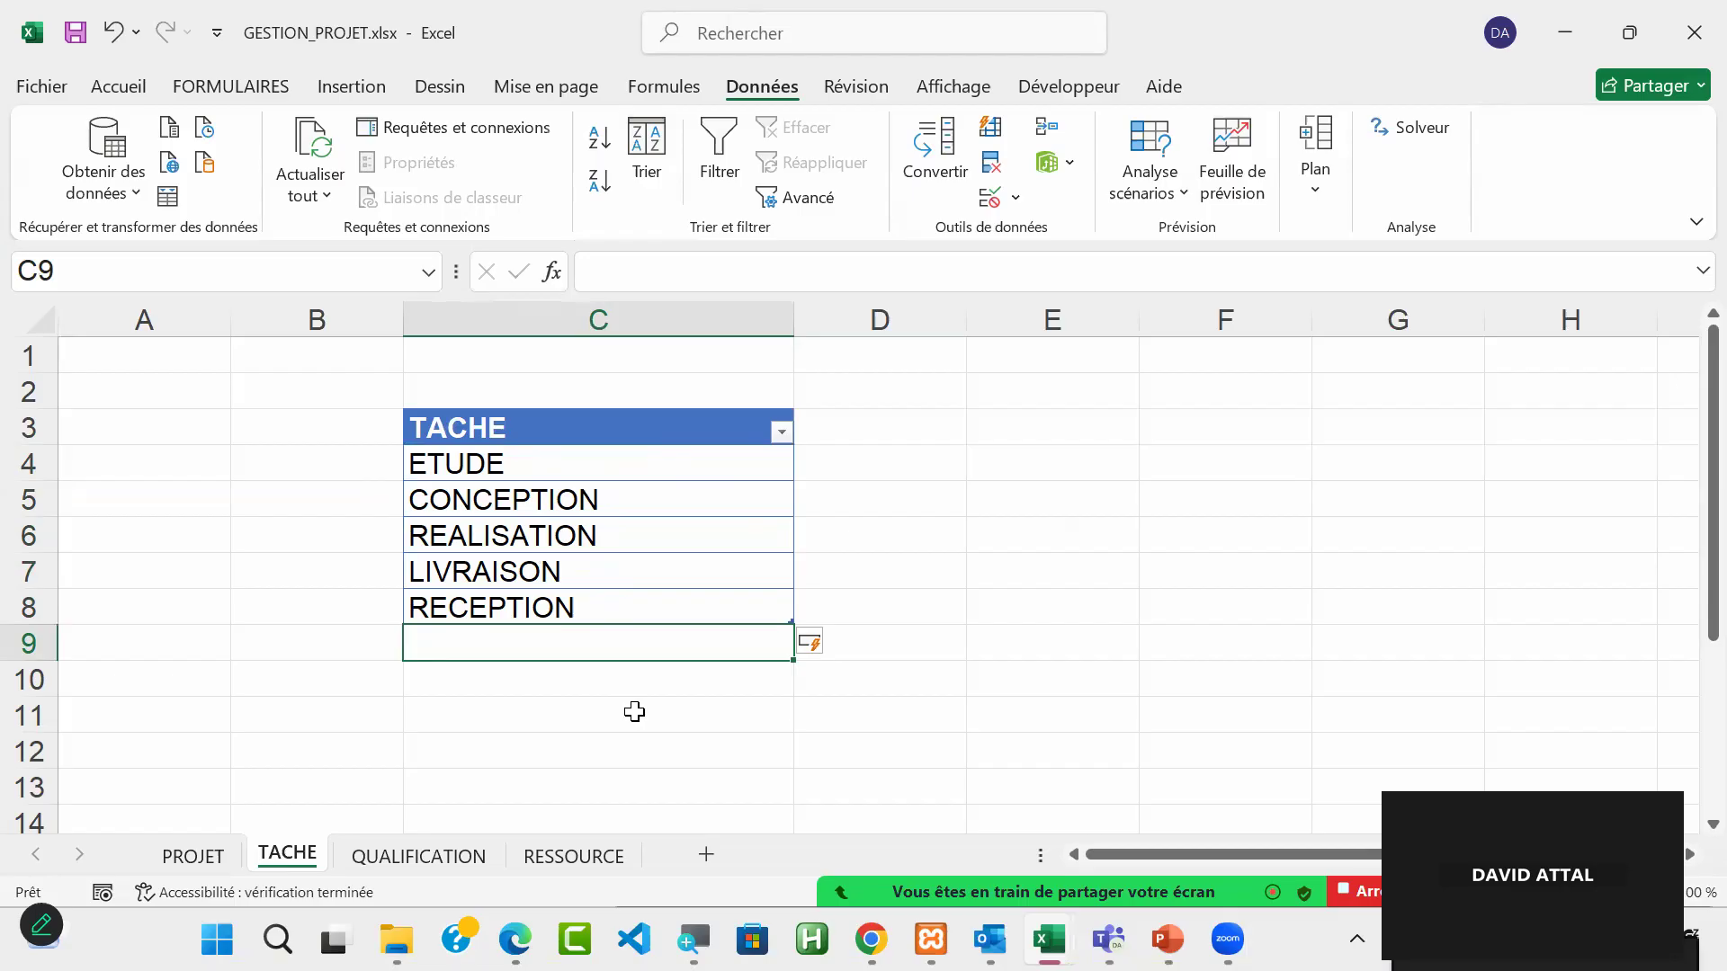
# Step: Select the named range REF_TACHE to check which task cells it covers
pyautogui.click(1370, 679)
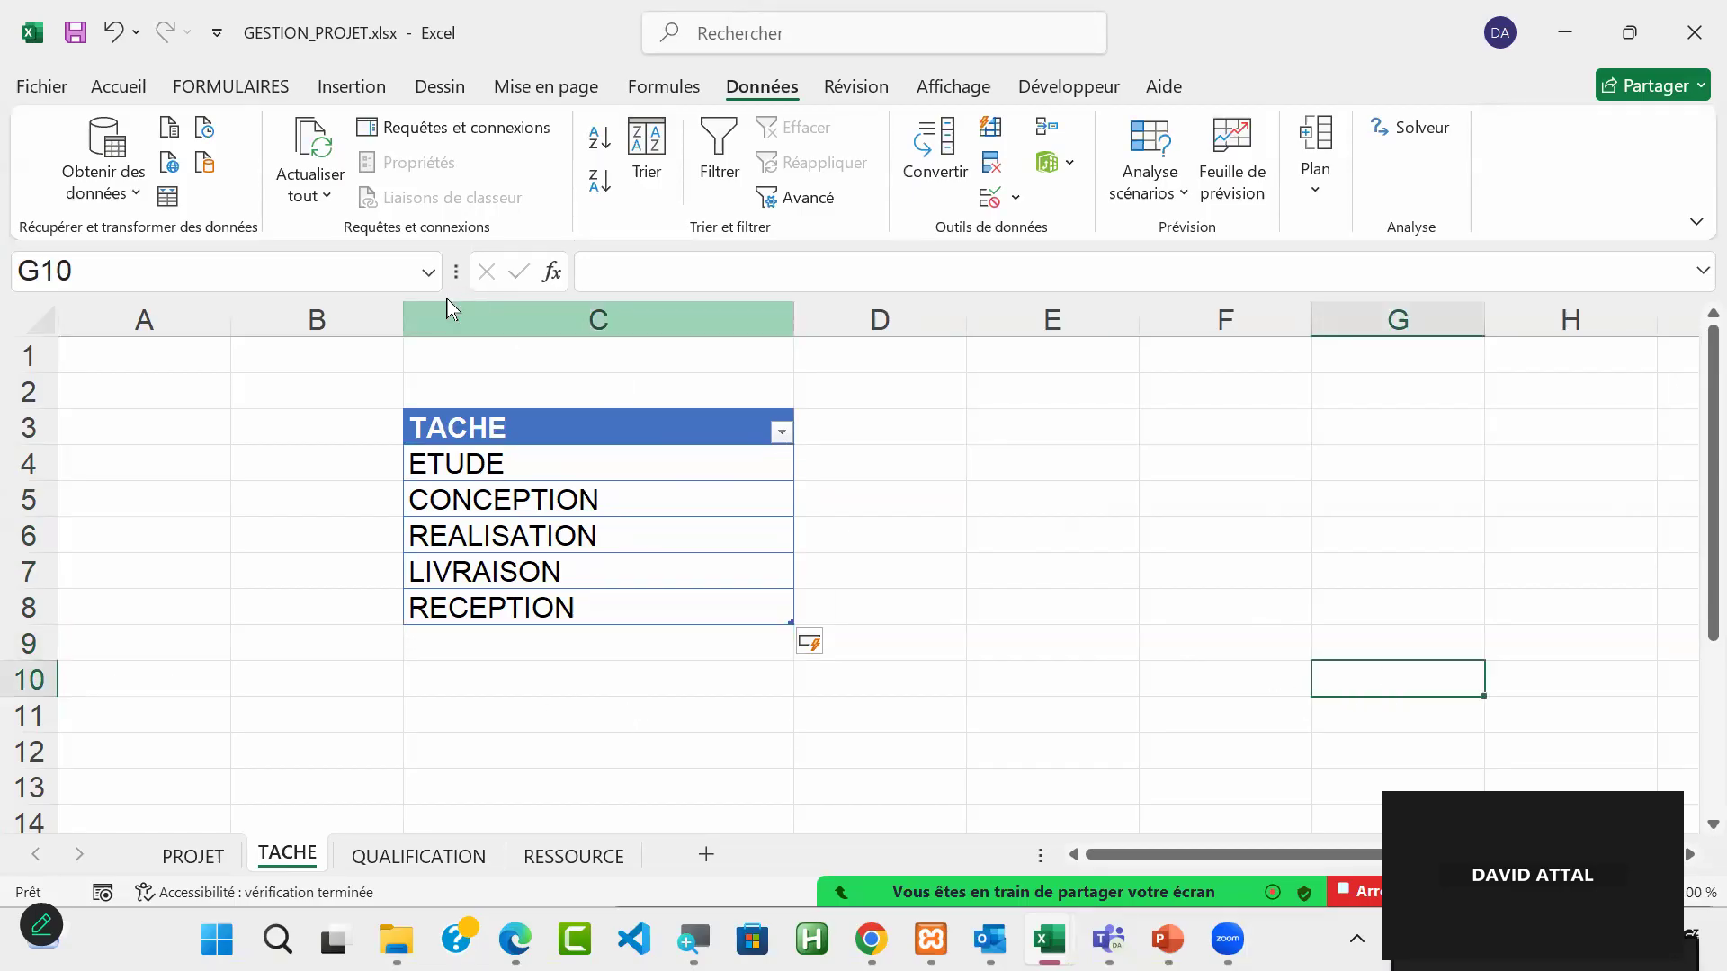
pyautogui.click(430, 274)
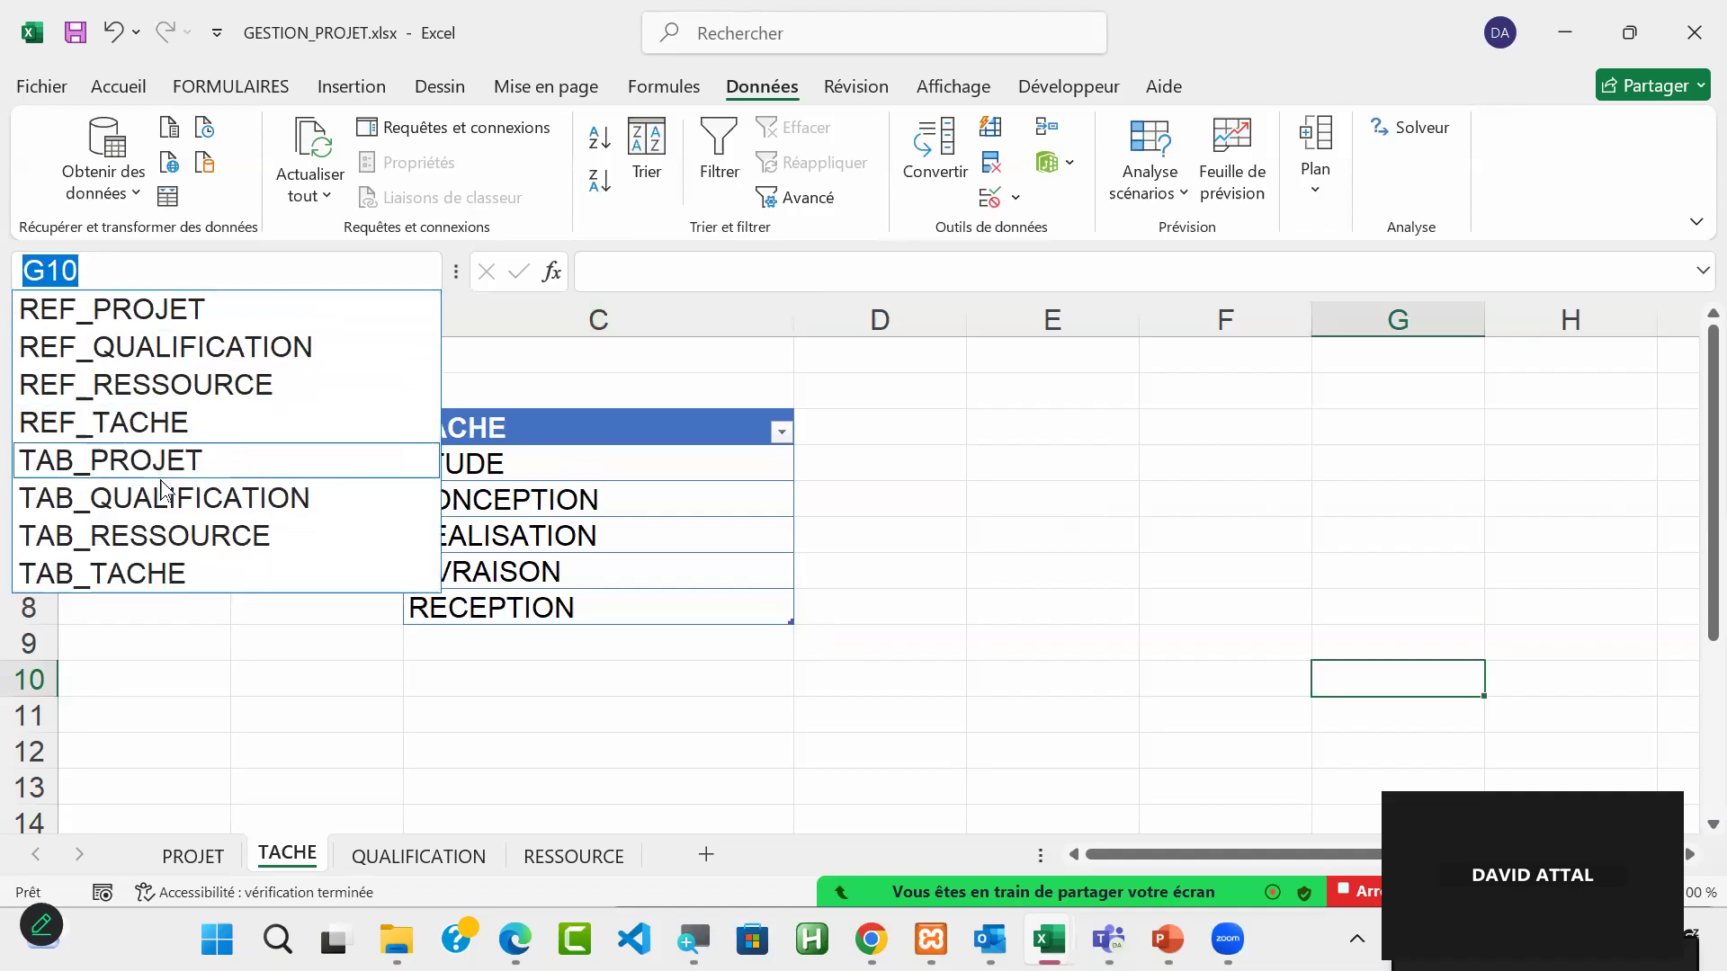
pyautogui.click(224, 423)
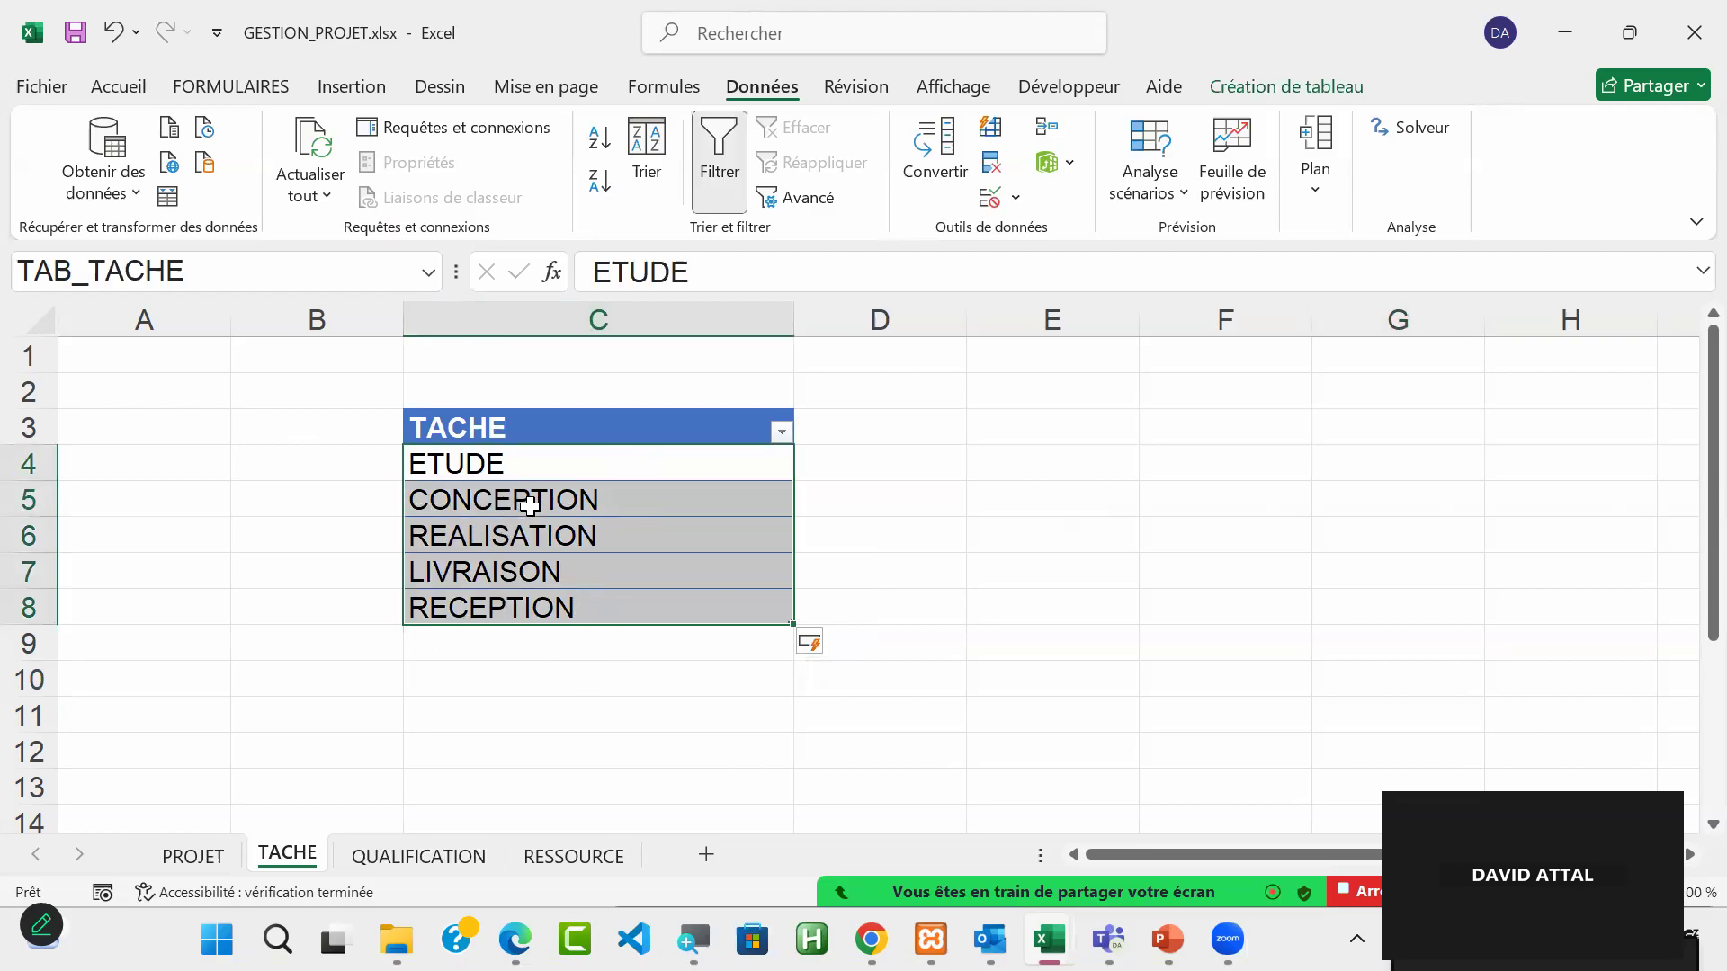
# Step: Review the tables on the QUALIFICATION, RESSOURCE and TACHE sheets, including the resource name in C4
pyautogui.click(420, 857)
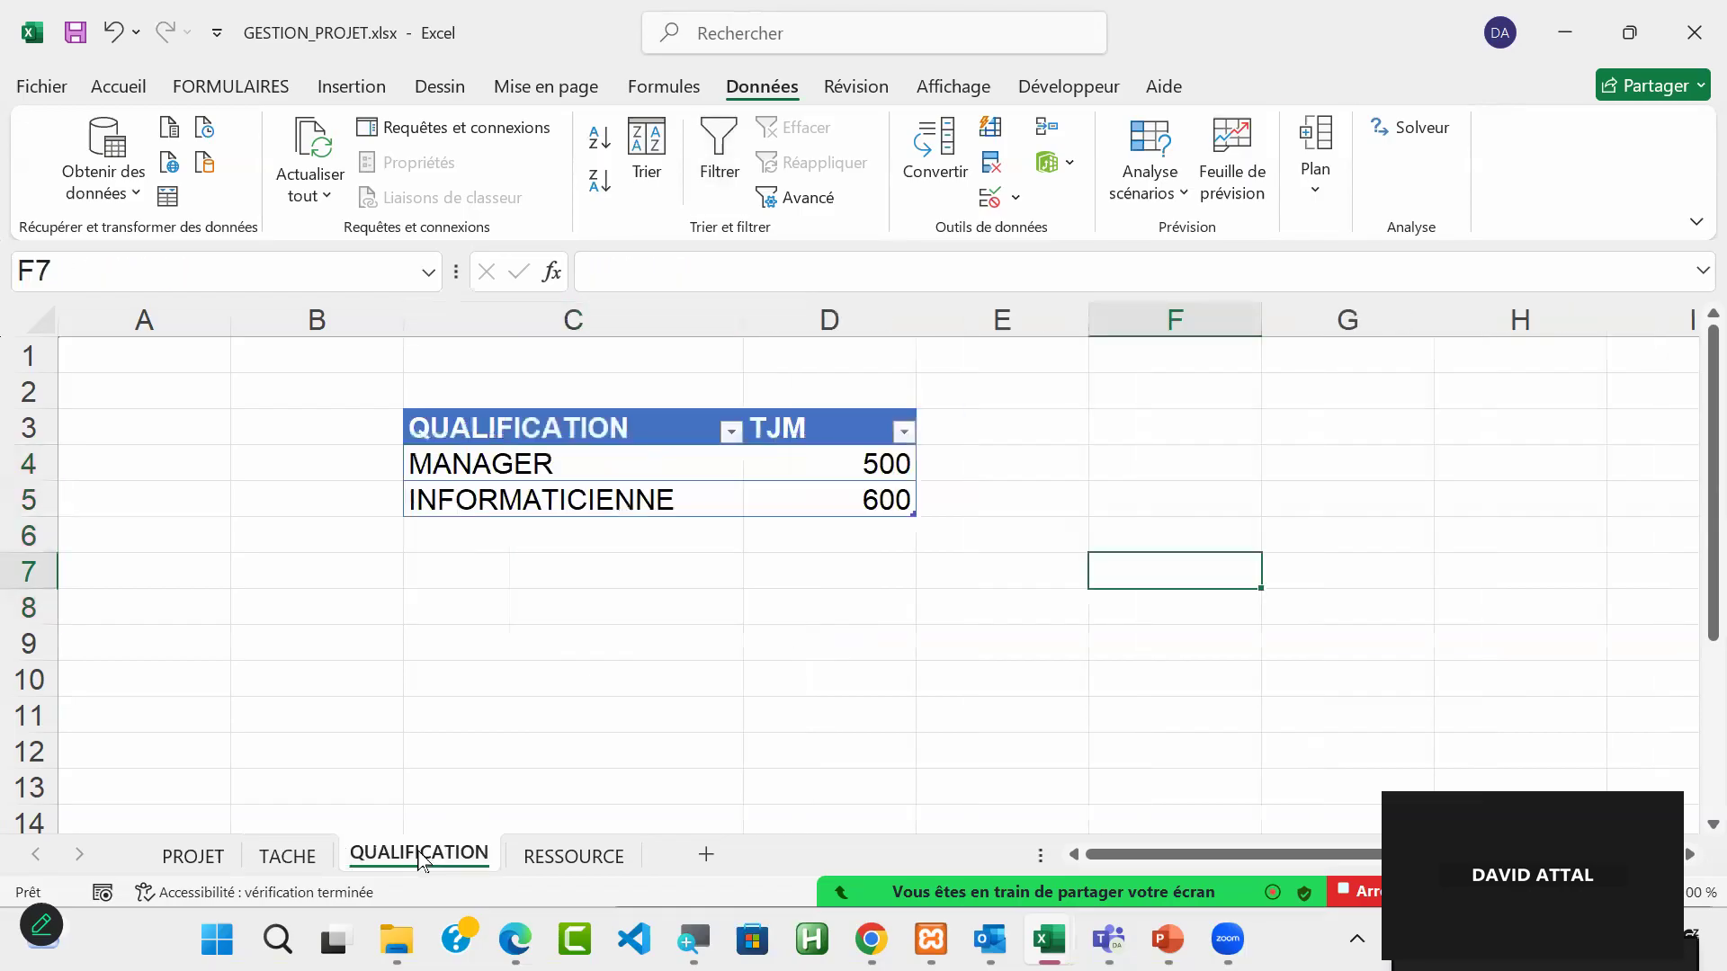
pyautogui.click(576, 869)
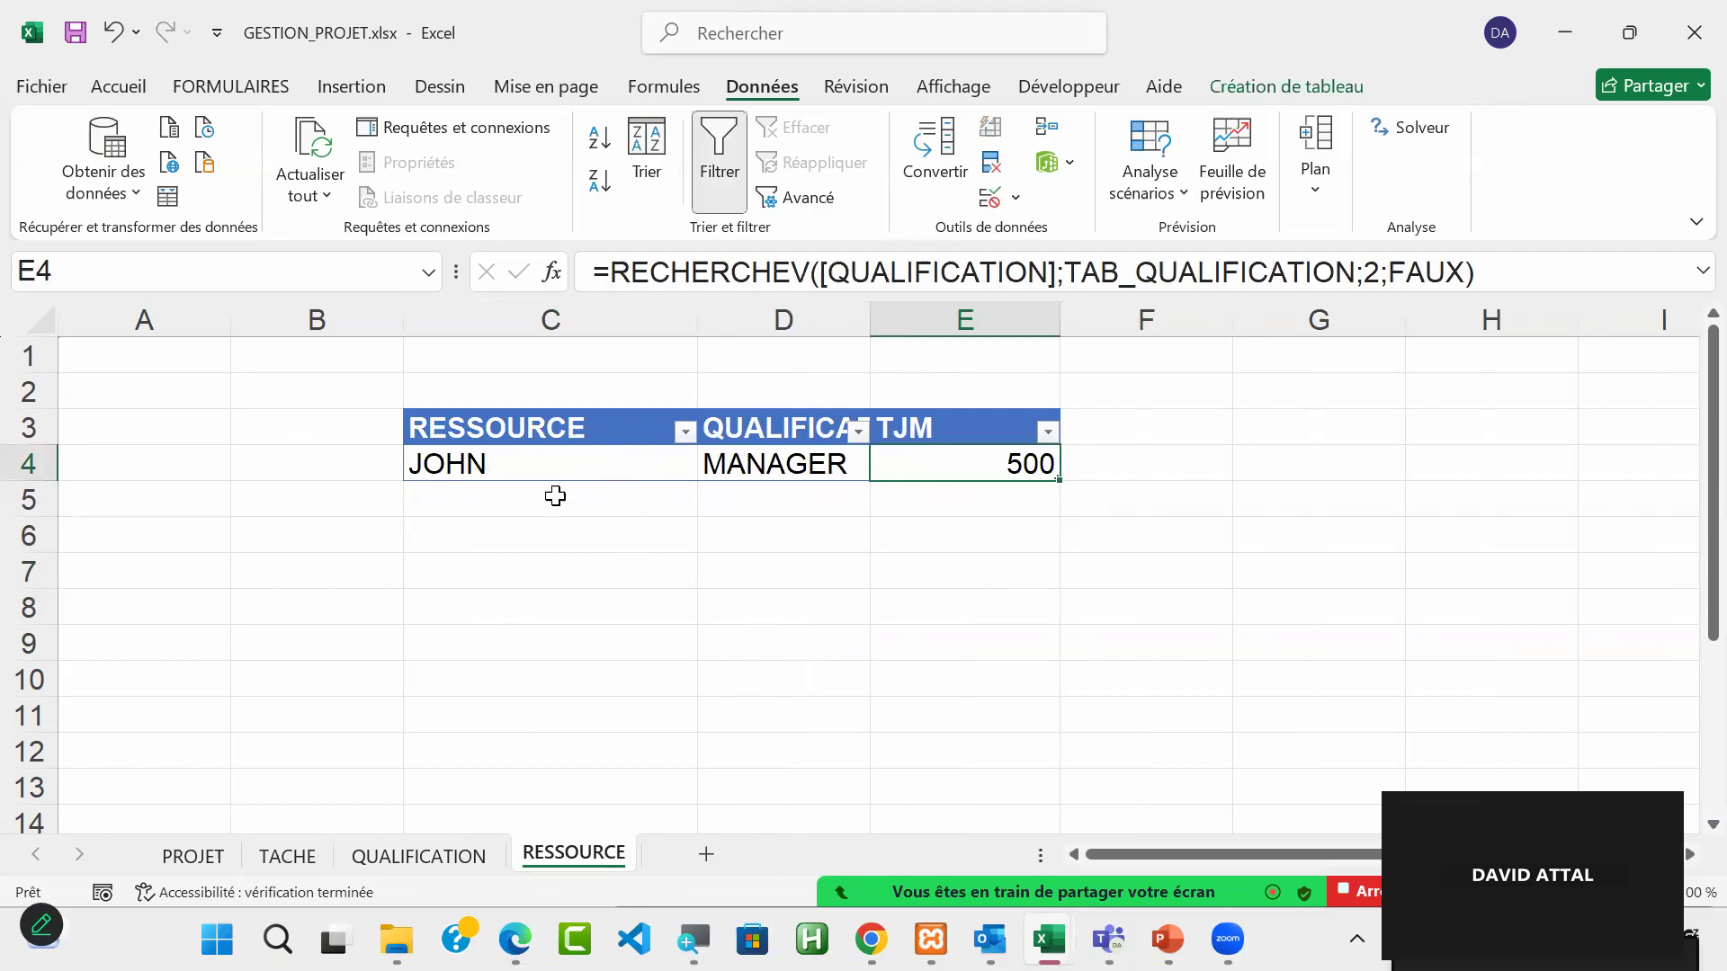
pyautogui.click(495, 466)
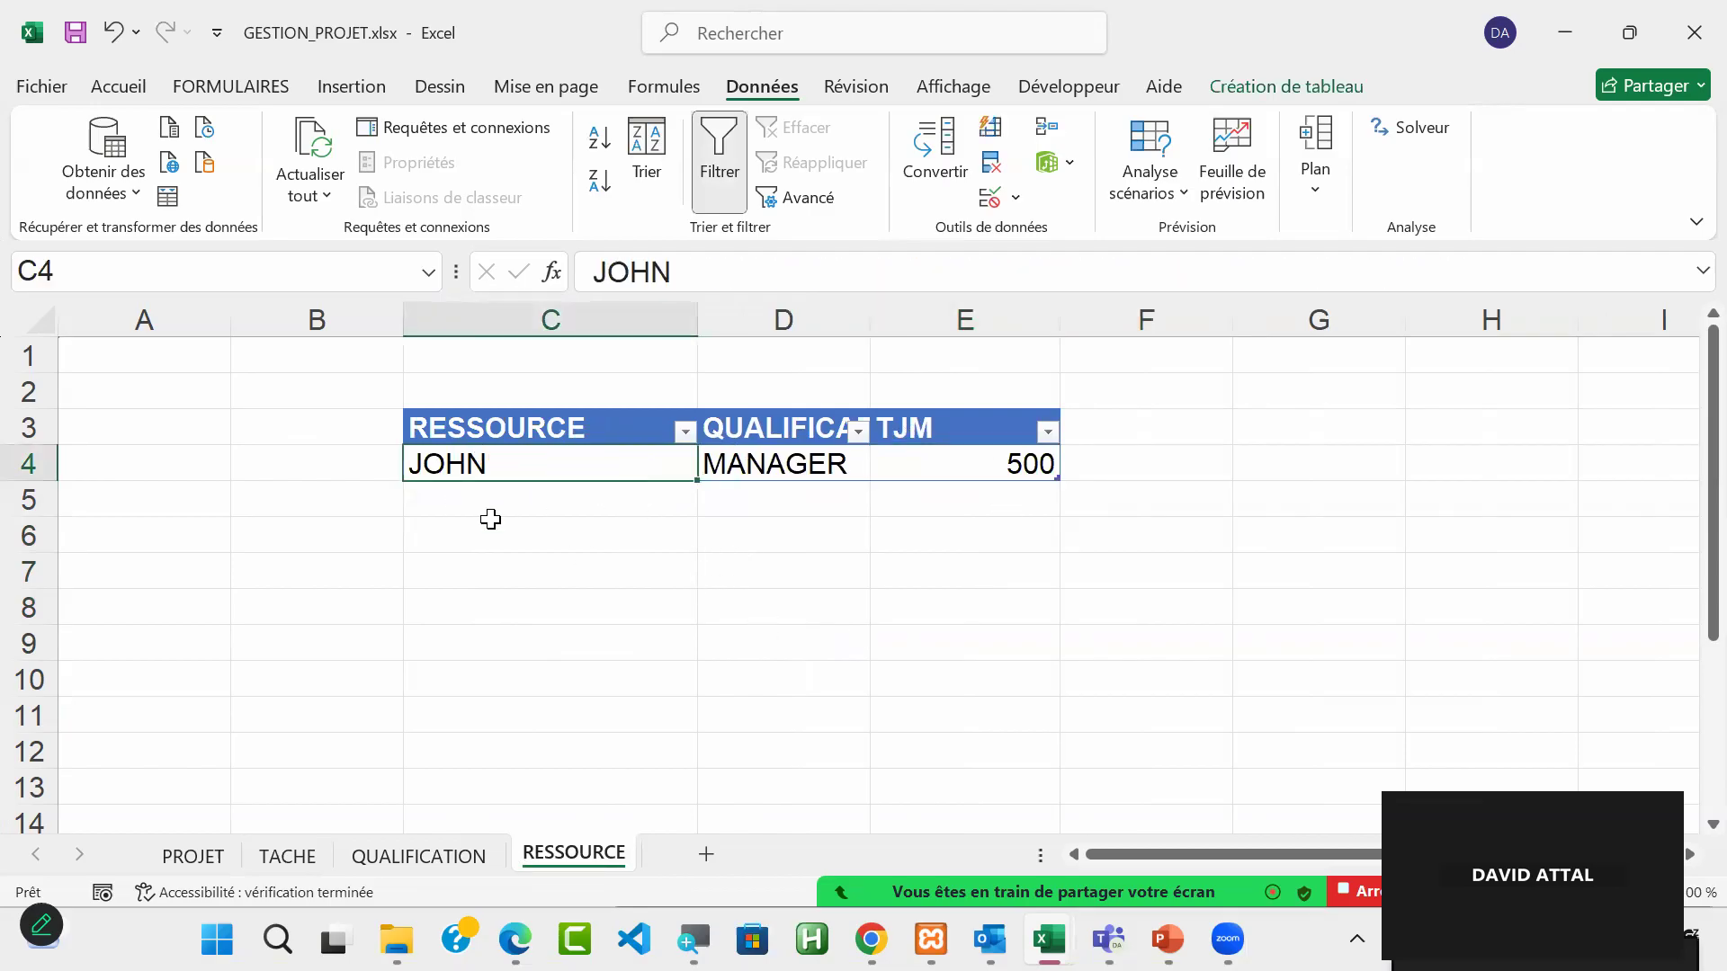
pyautogui.click(288, 859)
pyautogui.click(419, 859)
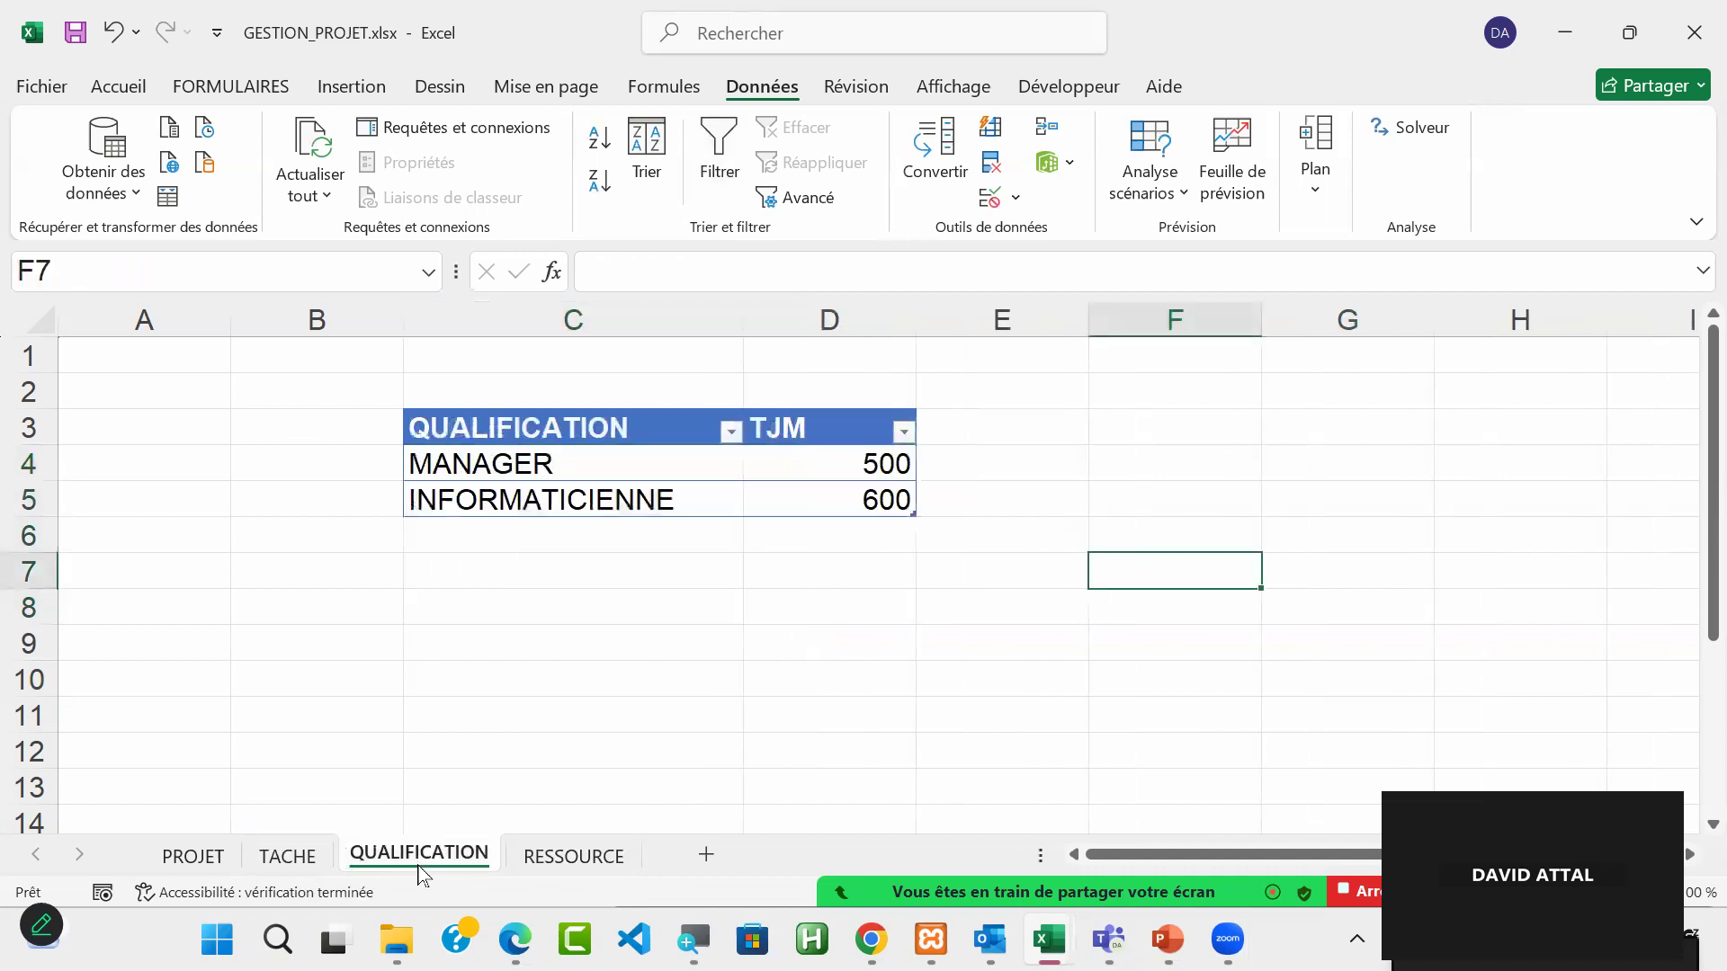
pyautogui.click(288, 858)
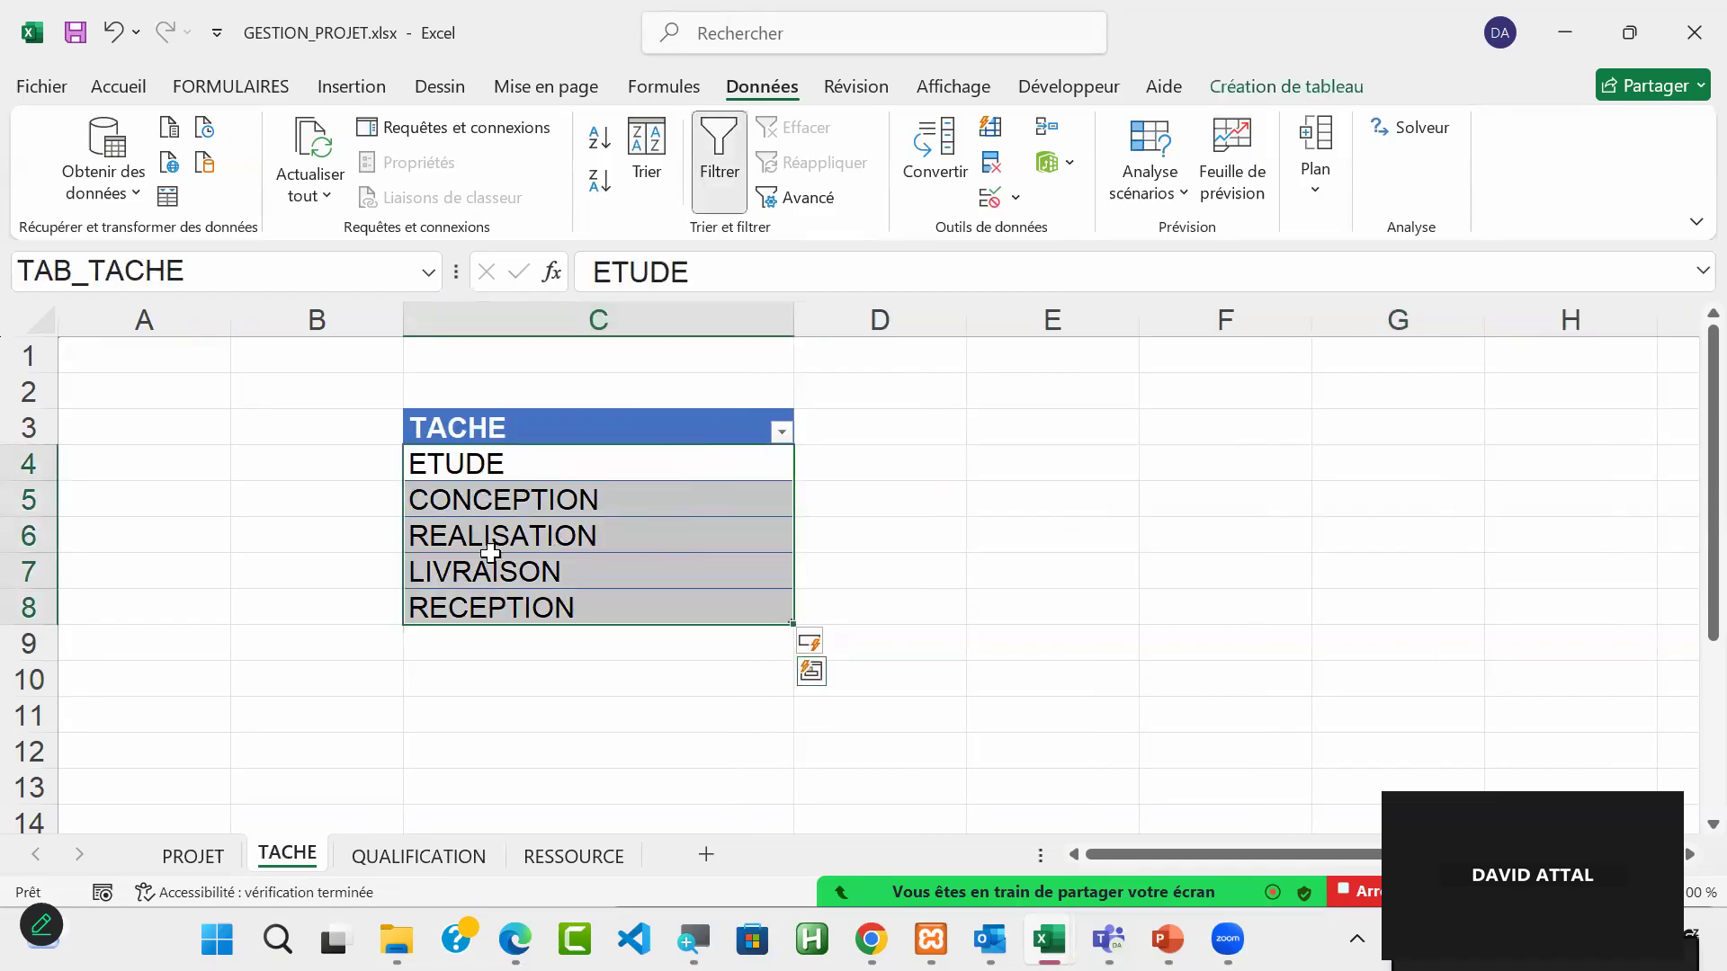
pyautogui.click(421, 857)
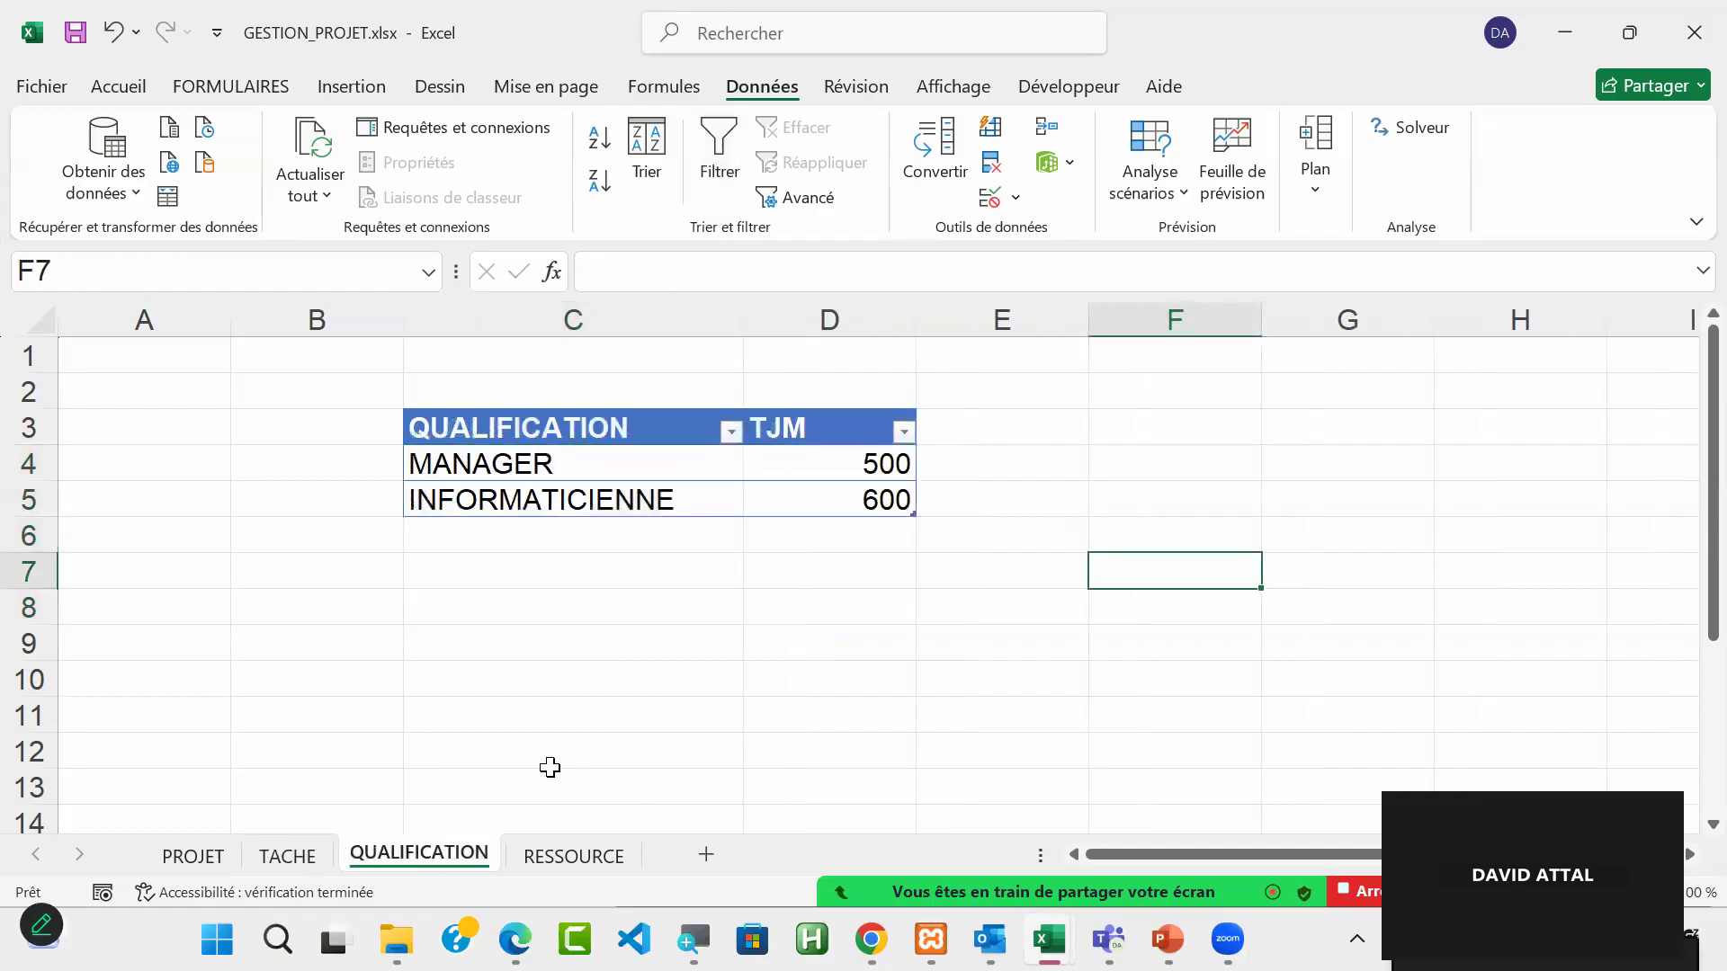
pyautogui.click(299, 860)
# Step: Go through the tasks from ETUDE to RECEPTION in C4:C8 of the TACHE sheet one by one
pyautogui.click(549, 469)
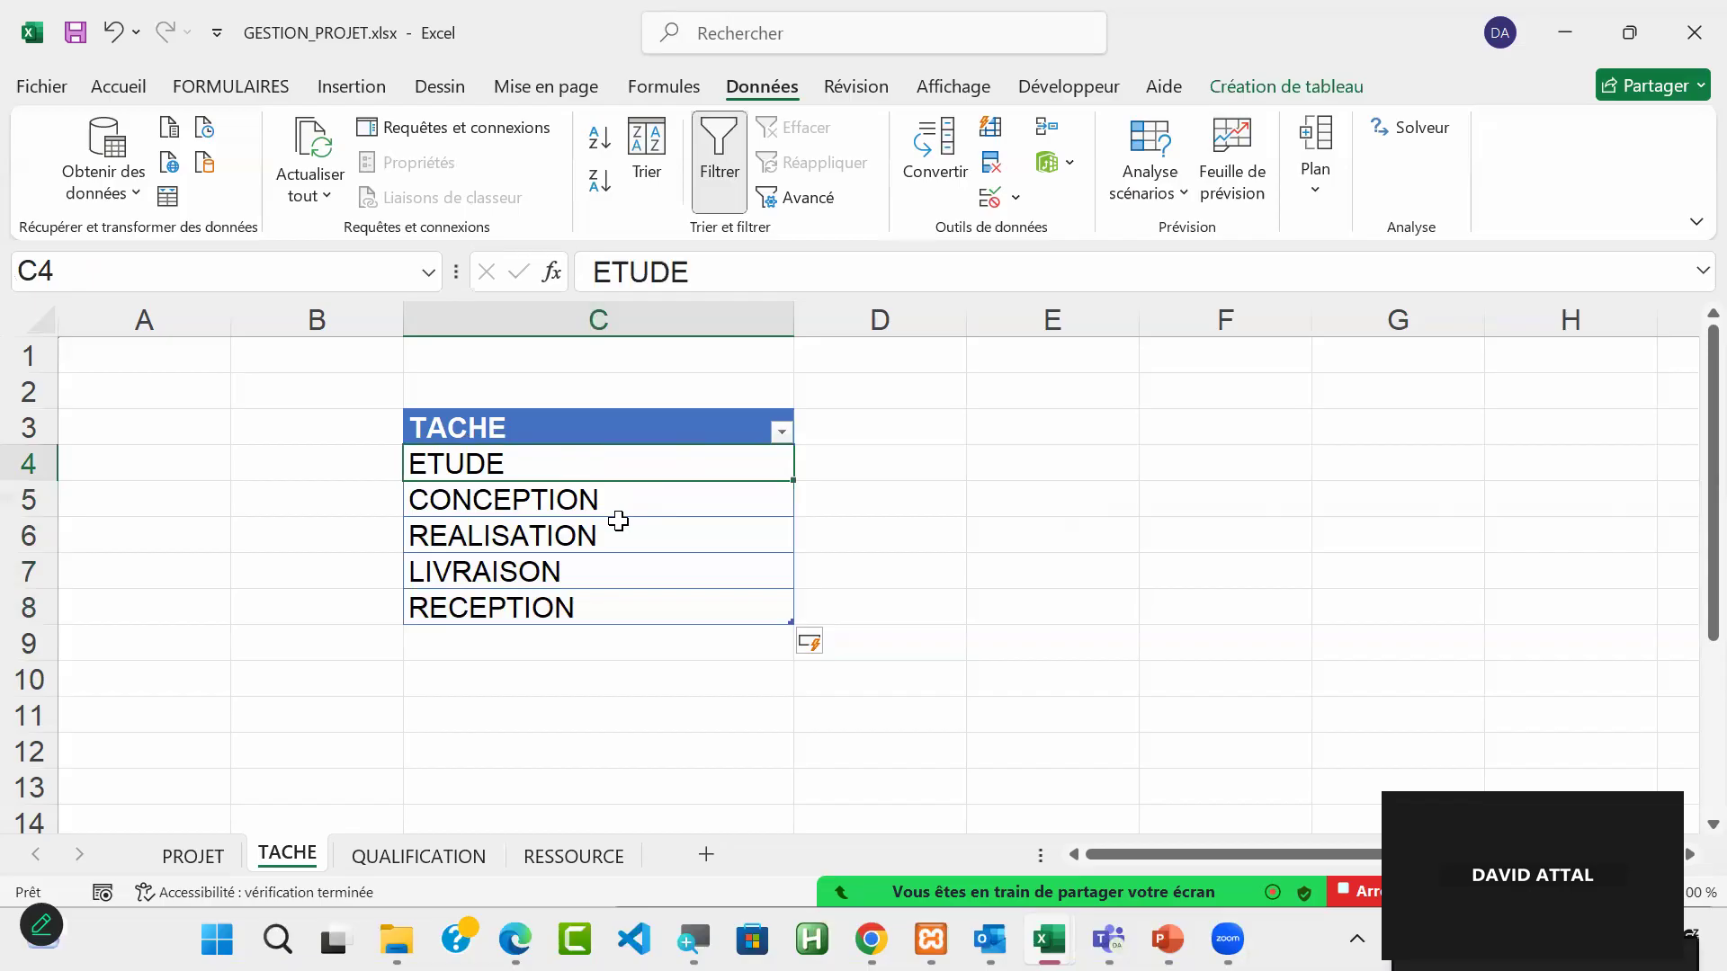
pyautogui.click(586, 506)
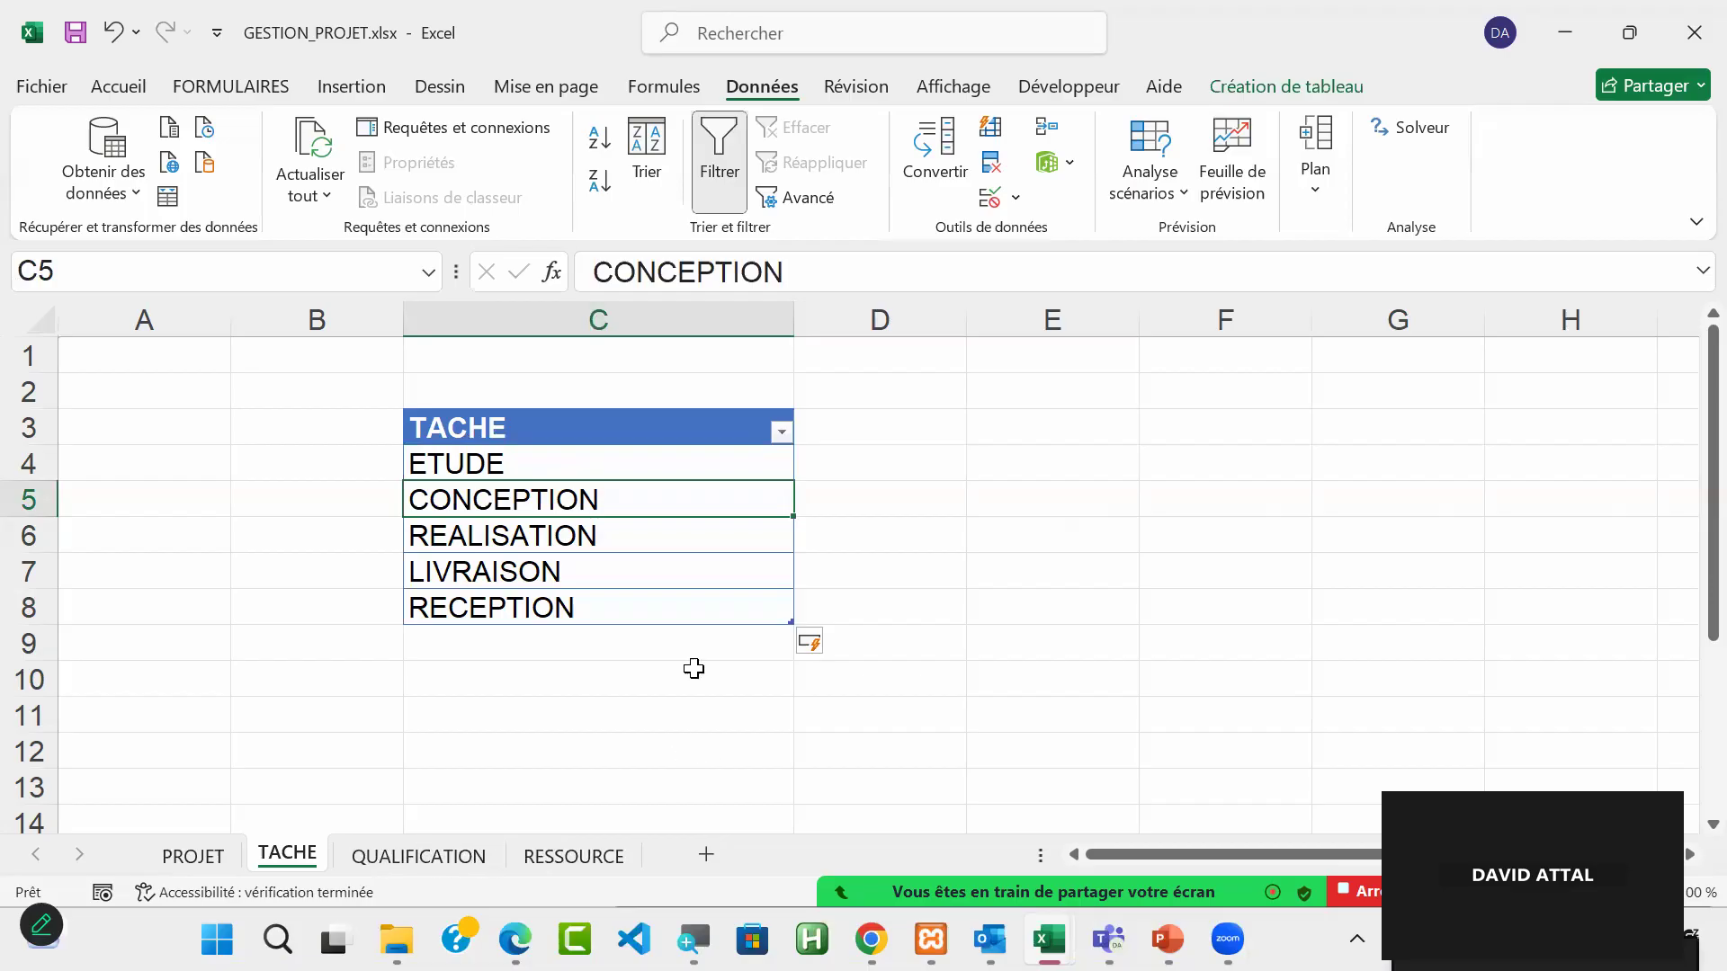
pyautogui.click(540, 466)
pyautogui.moveTo(540, 466); pyautogui.dragTo(585, 503)
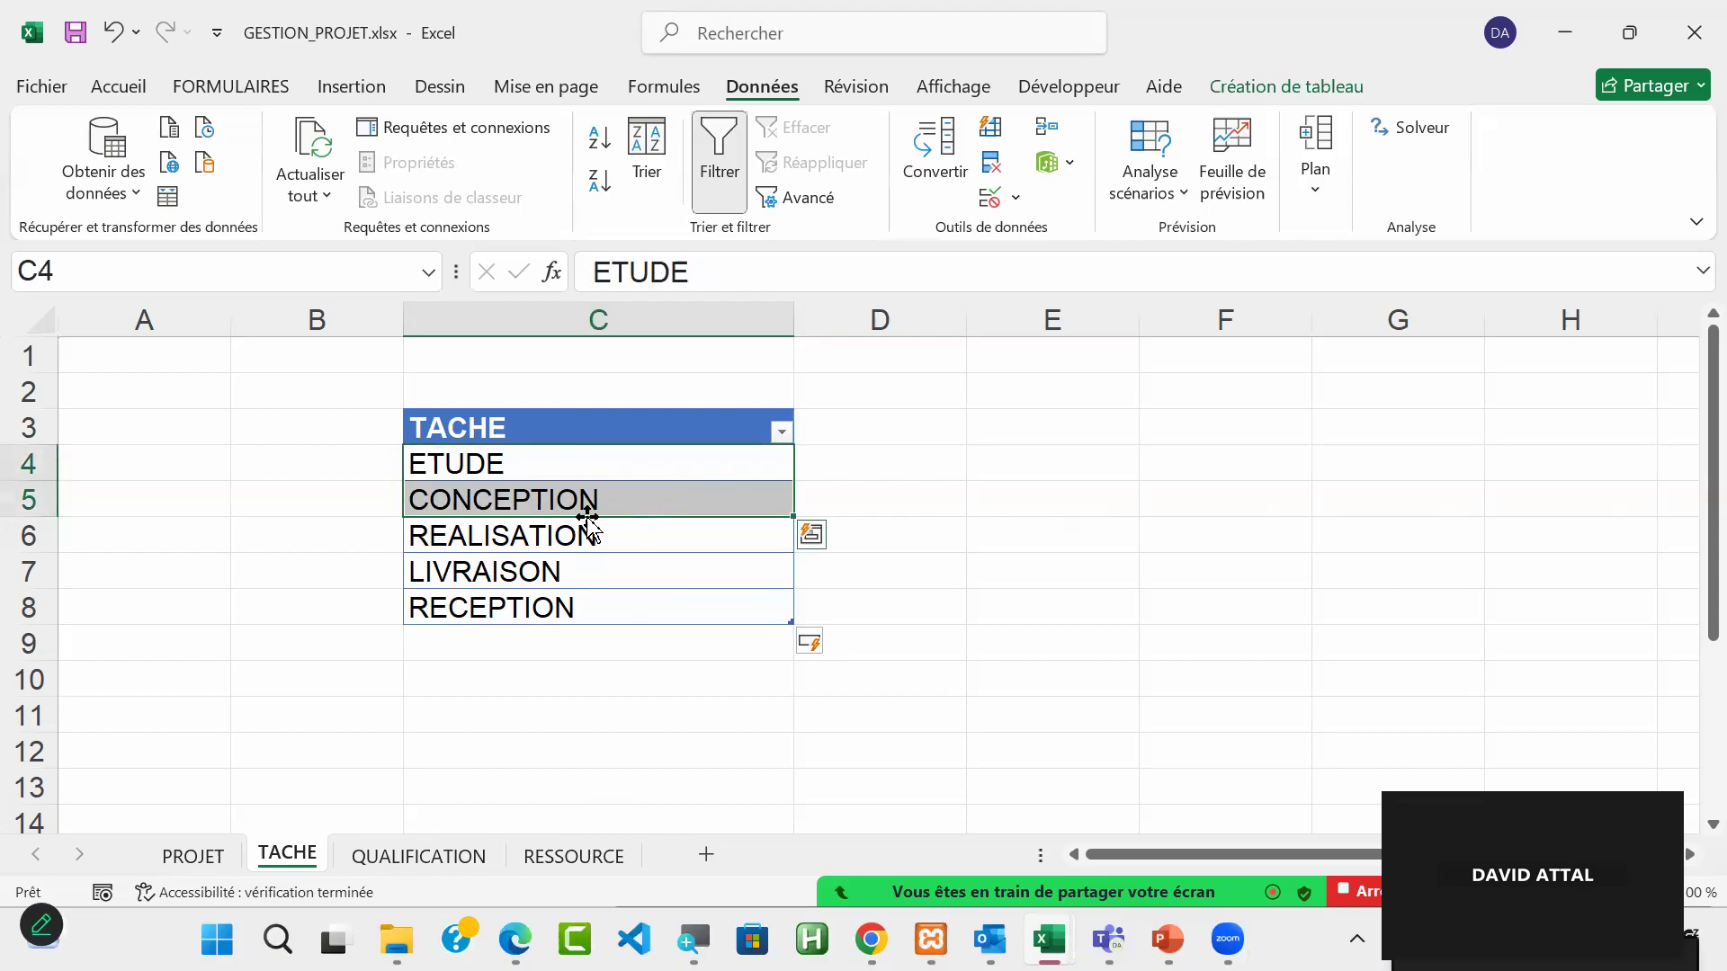
pyautogui.click(617, 544)
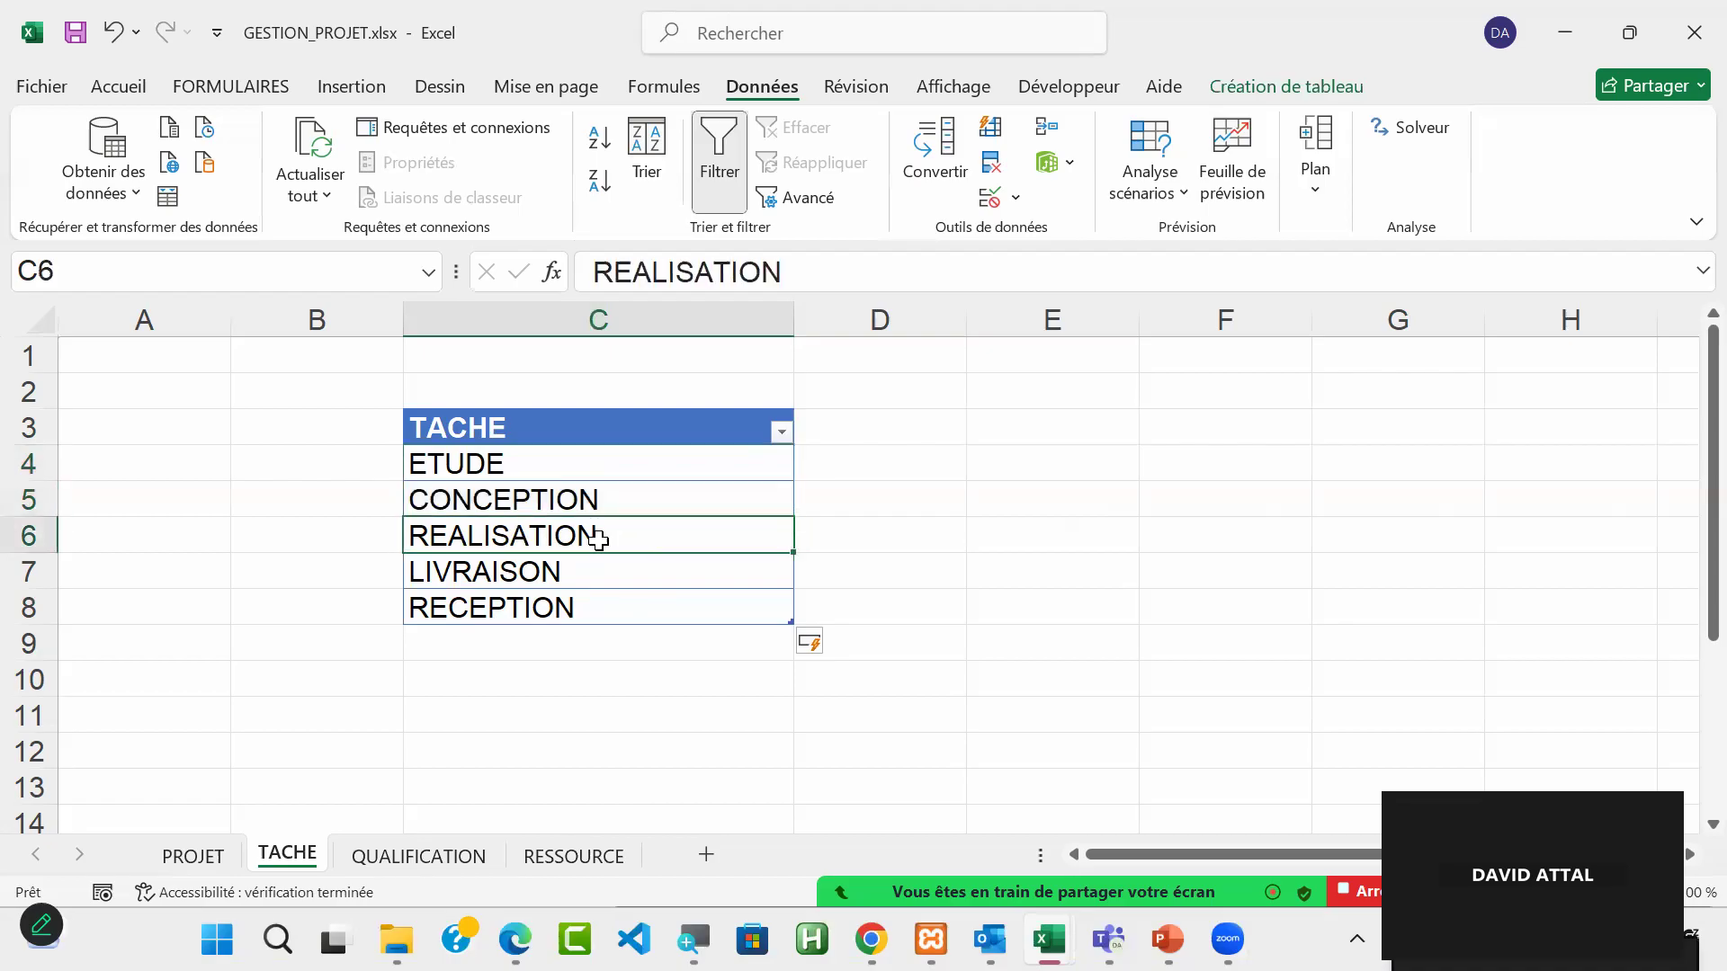
pyautogui.click(585, 582)
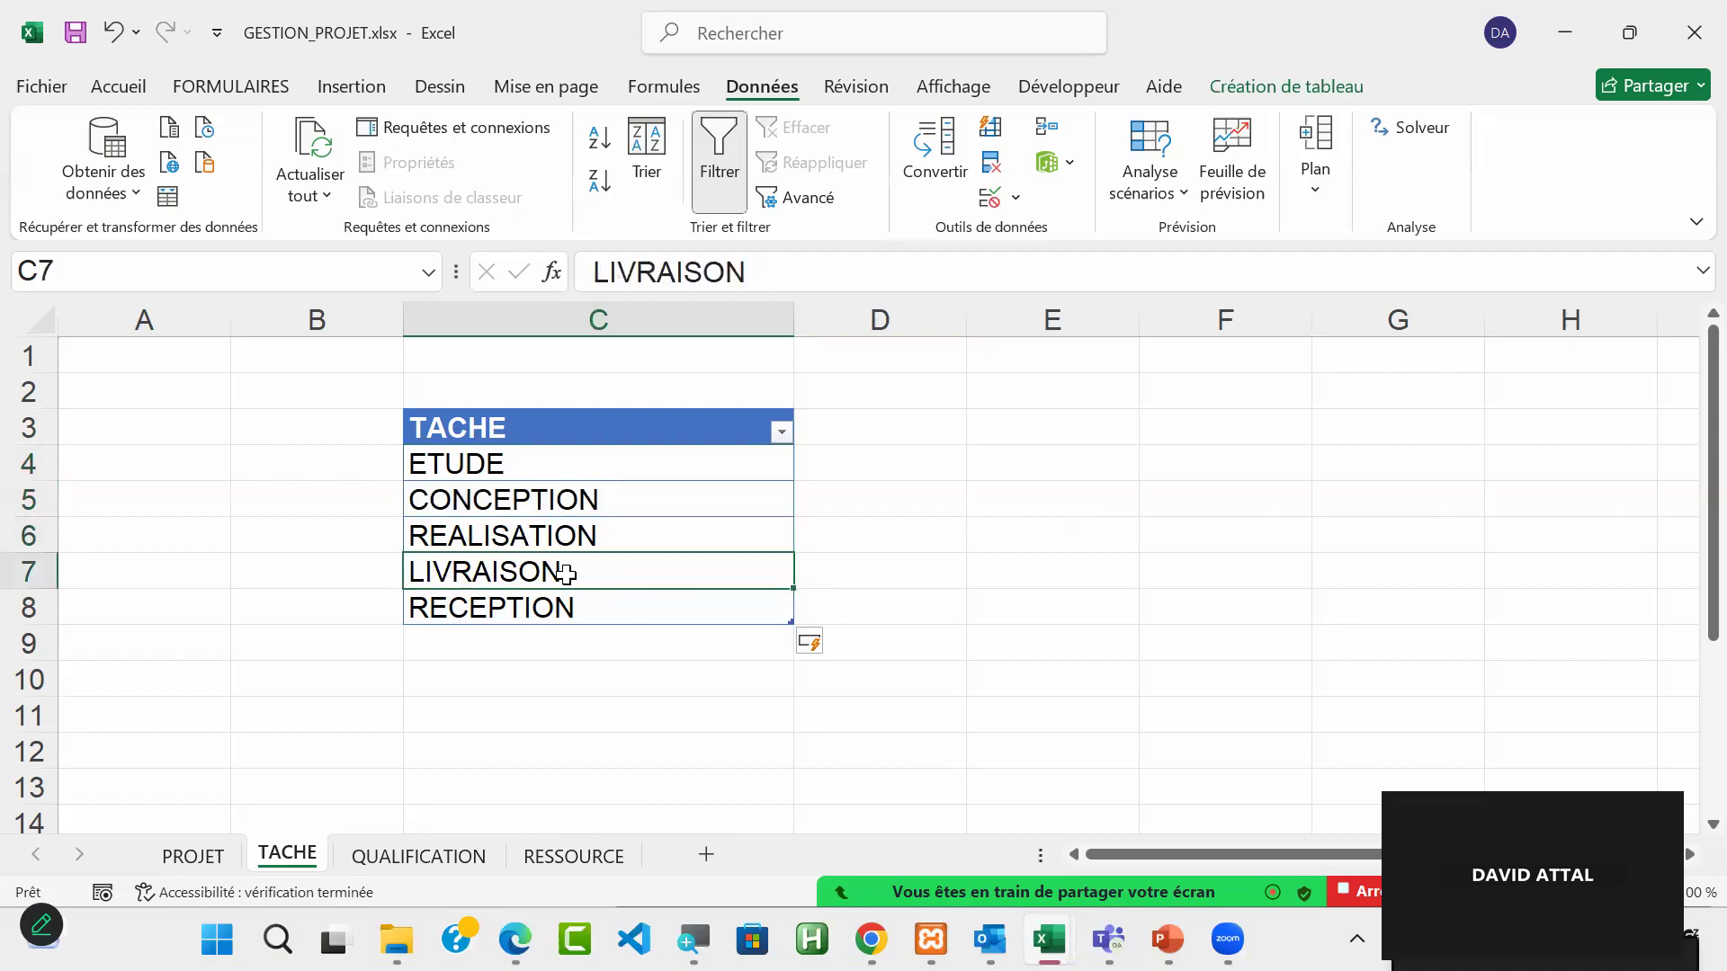
pyautogui.click(561, 618)
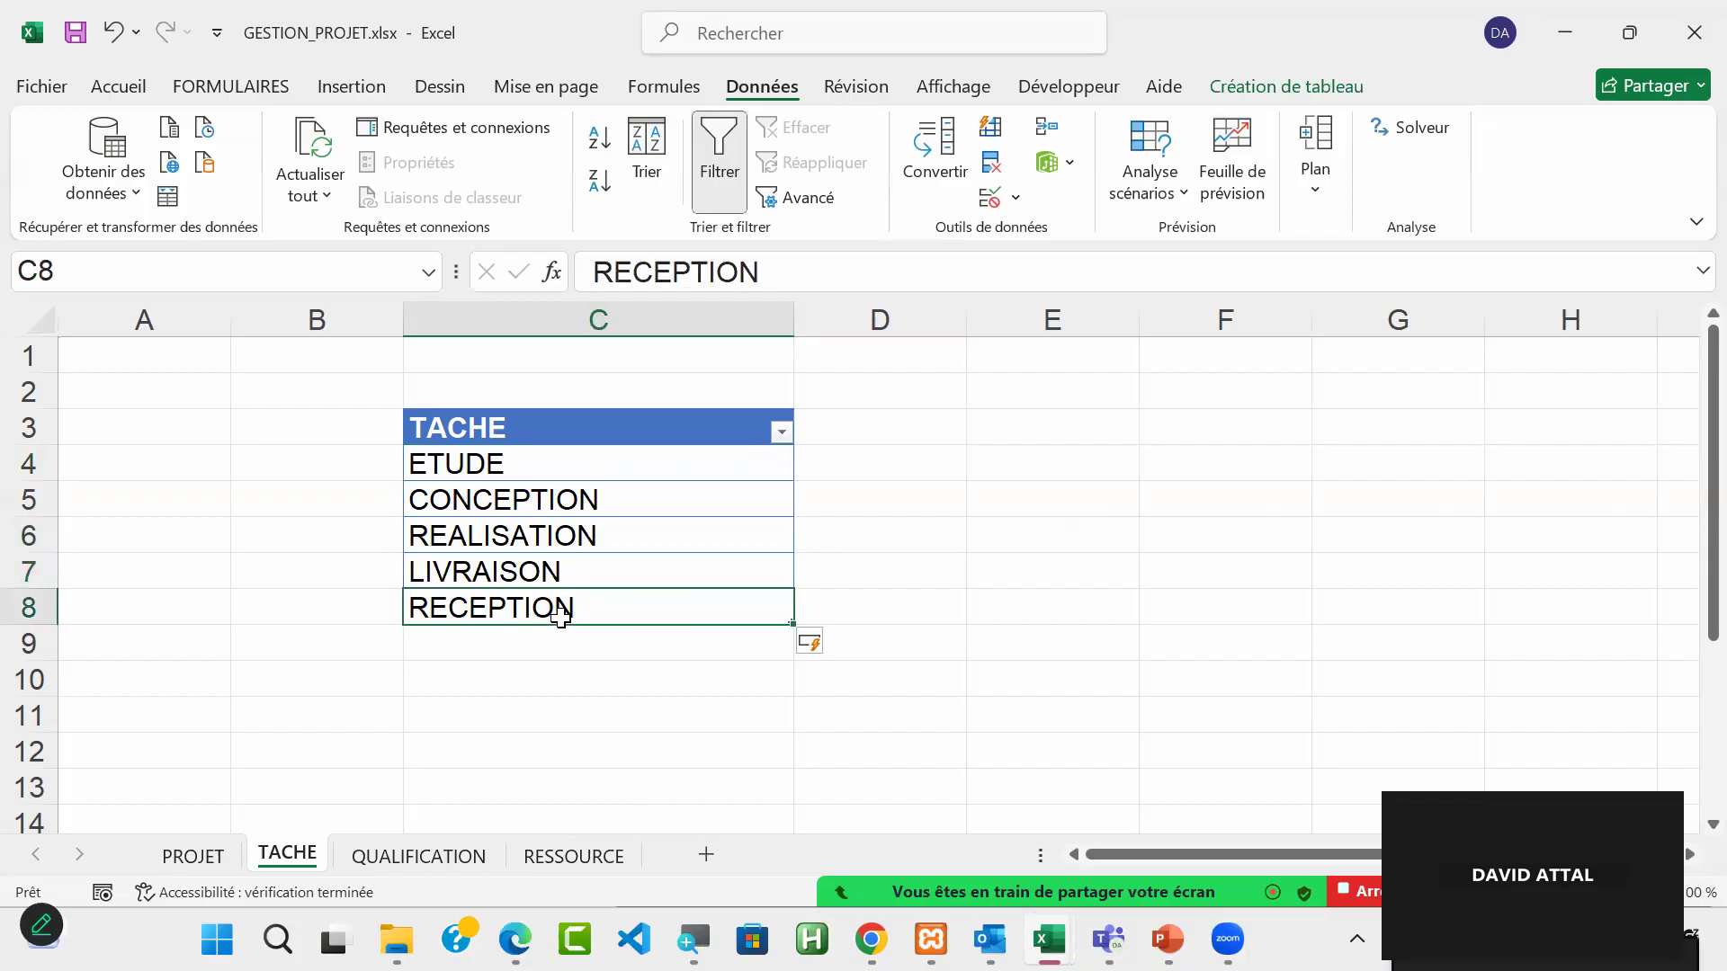
# Step: Add a third entry to the QUALIFICATION table in row 6: CHEF DE PROJET with a TJM of 800
pyautogui.click(410, 869)
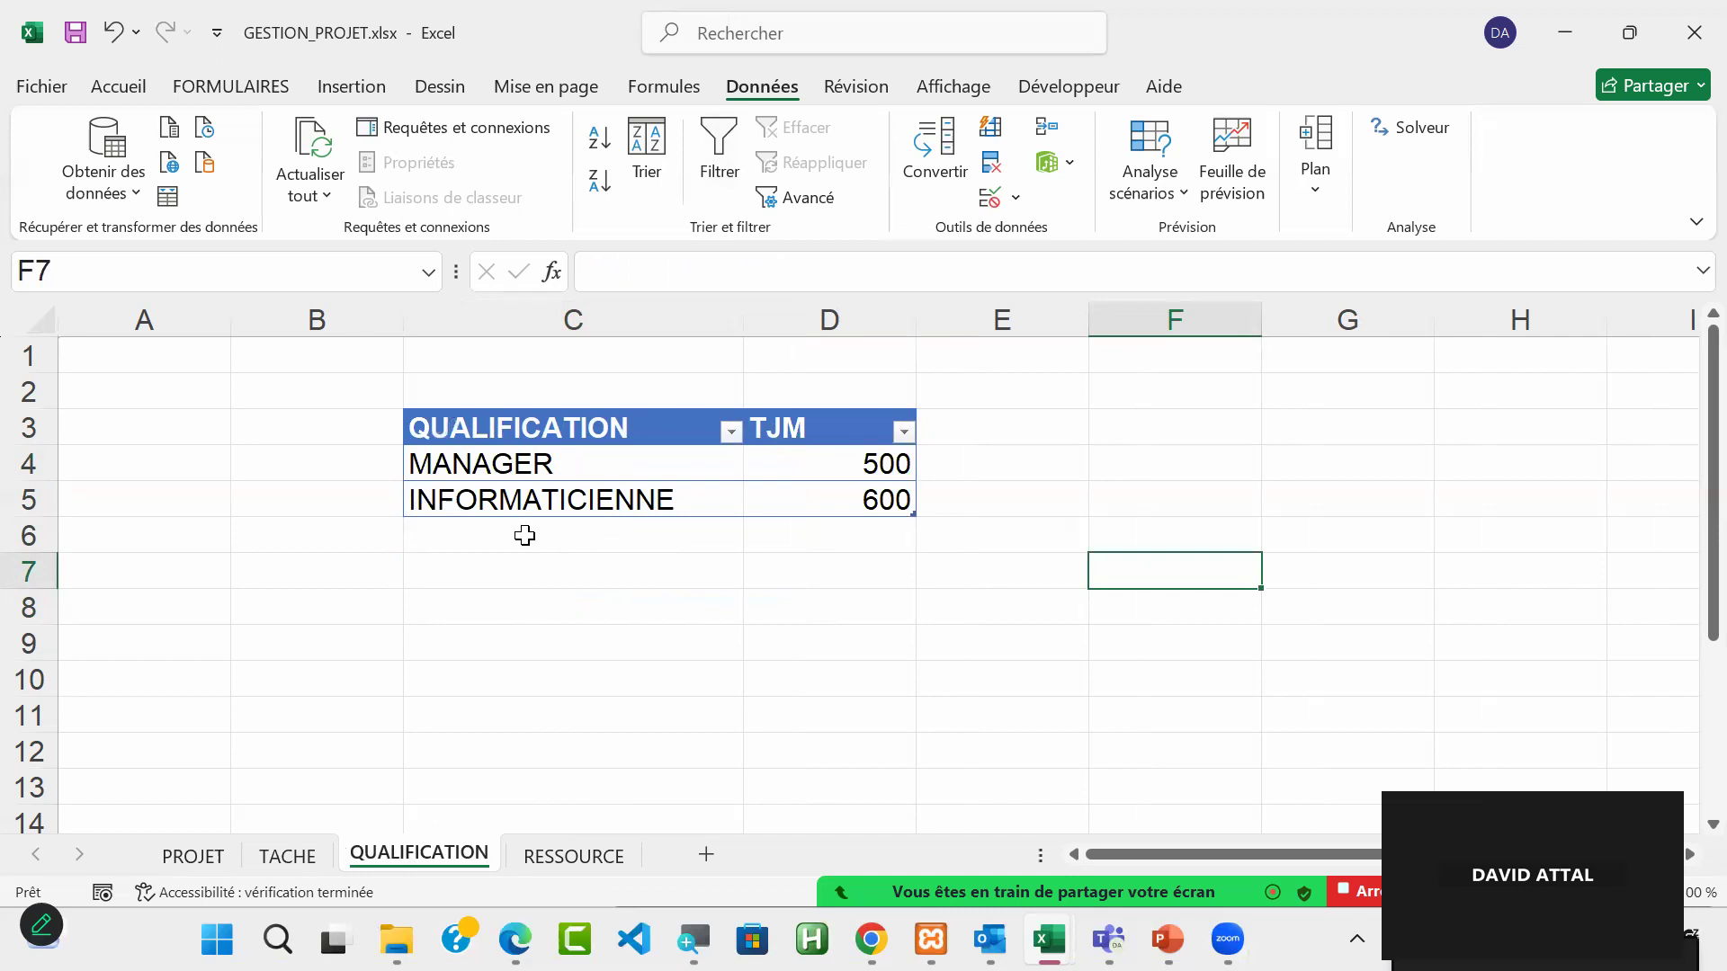
pyautogui.click(617, 504)
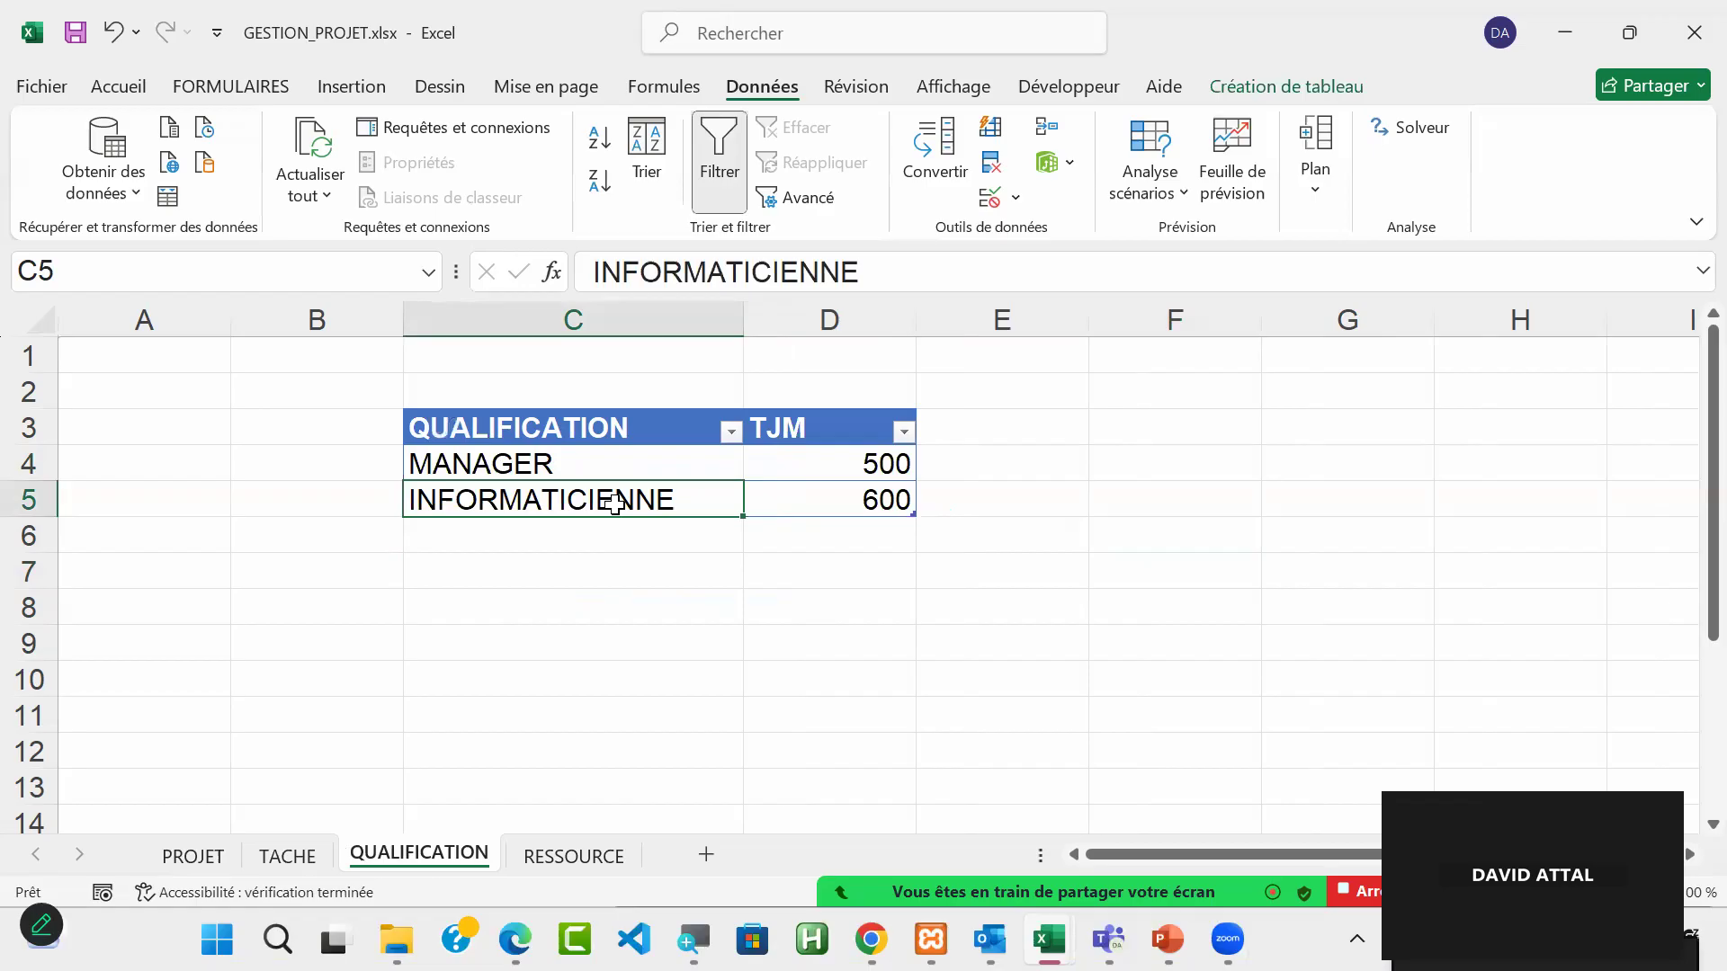
pyautogui.click(949, 270)
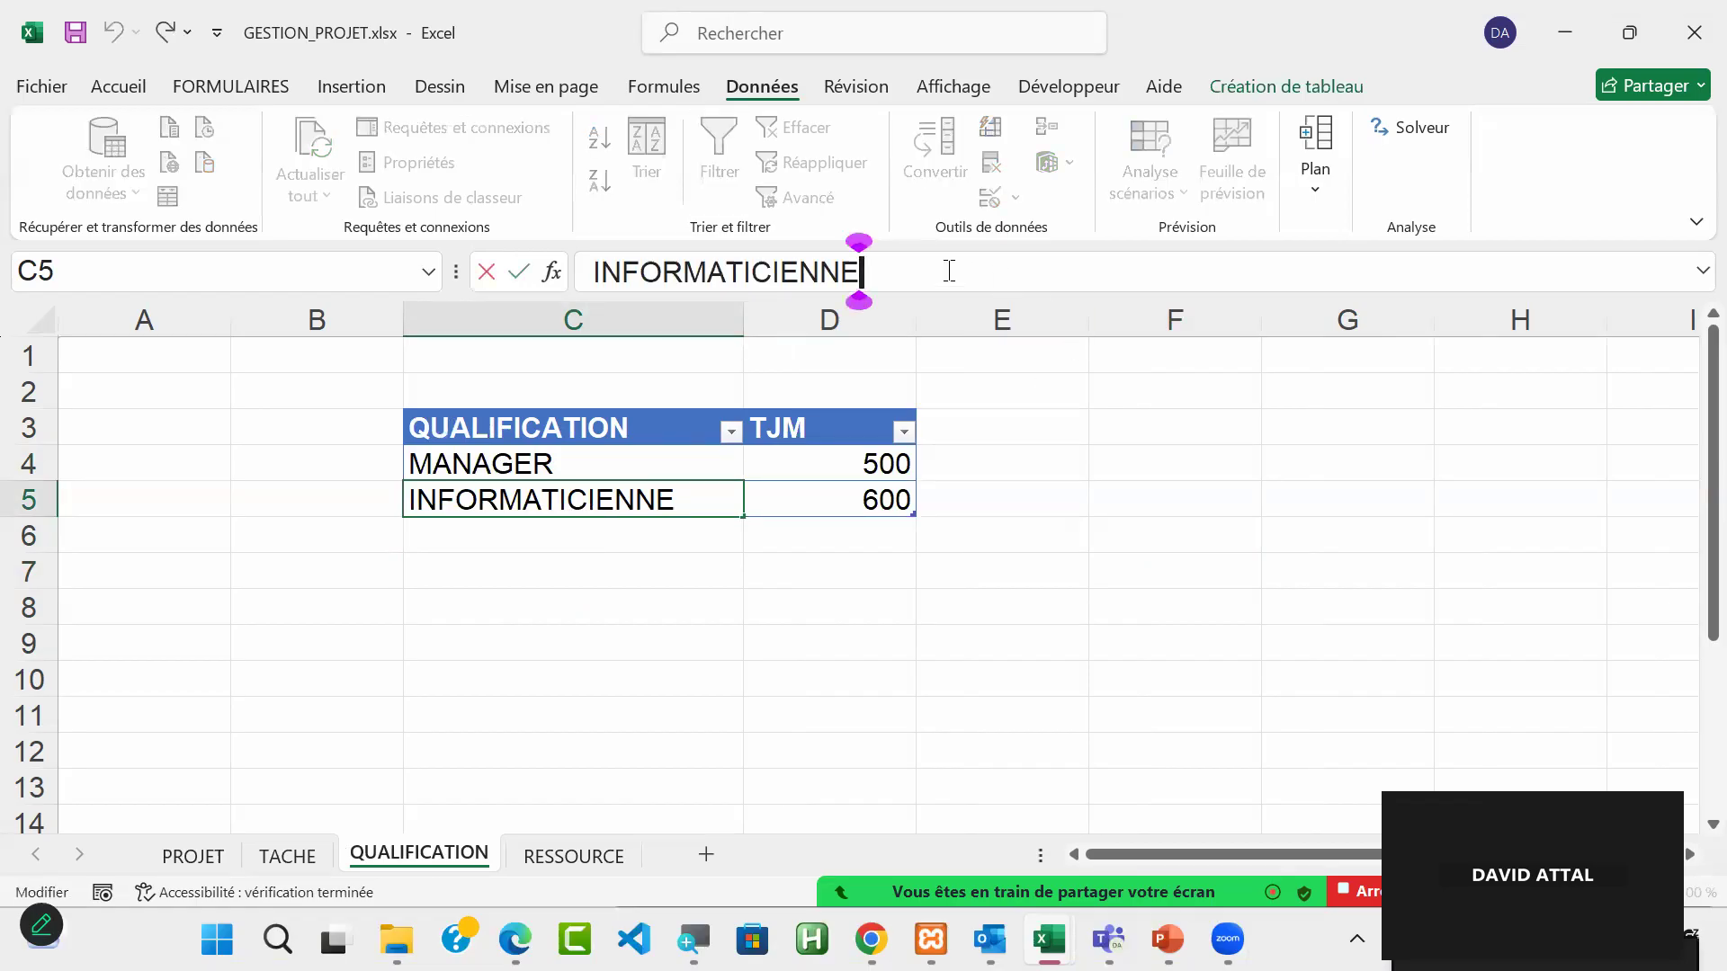
pyautogui.press('Tab')
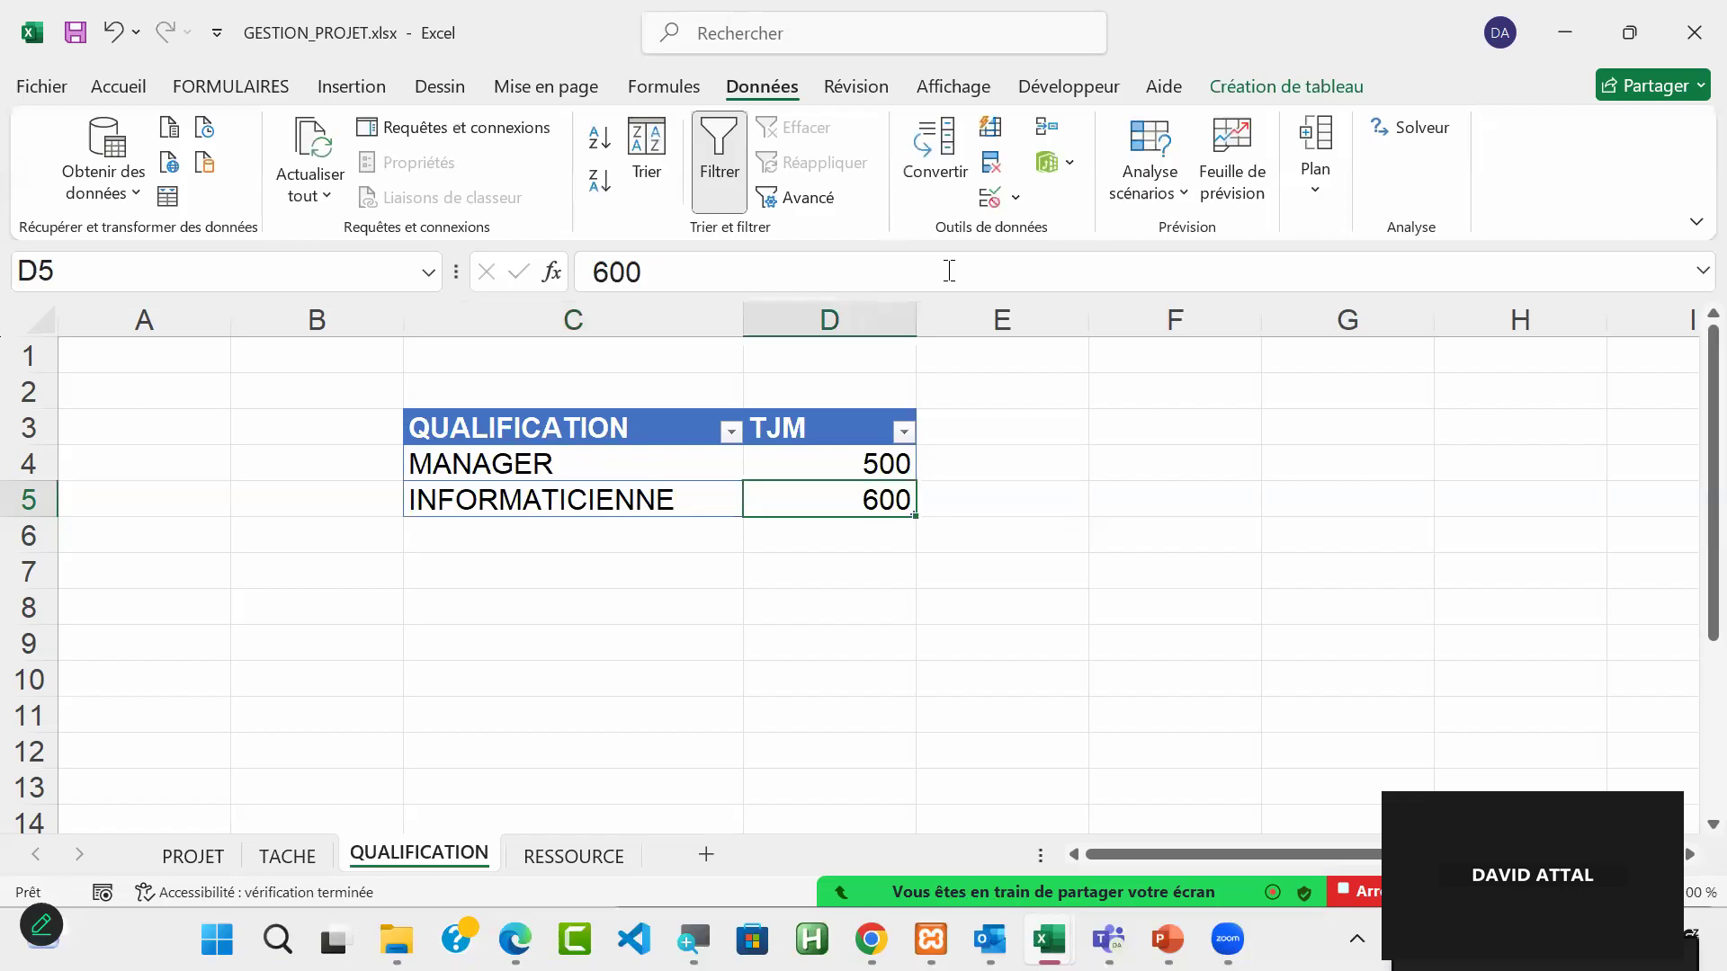
pyautogui.press('Tab')
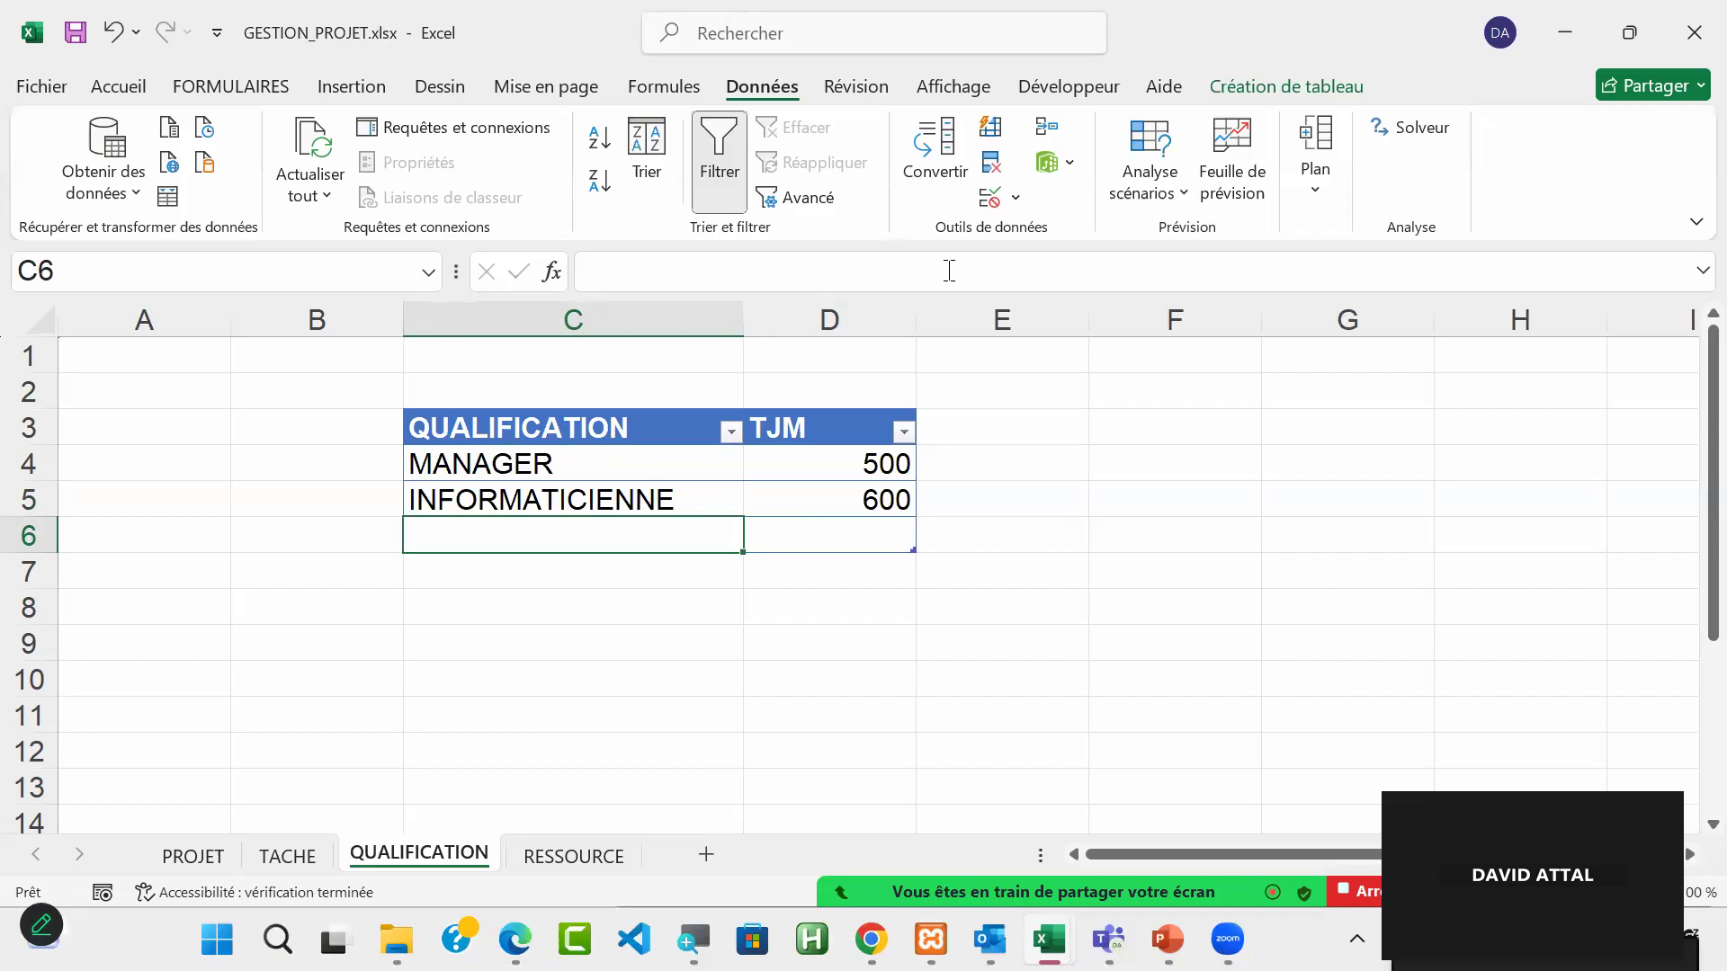
pyautogui.write('CH')
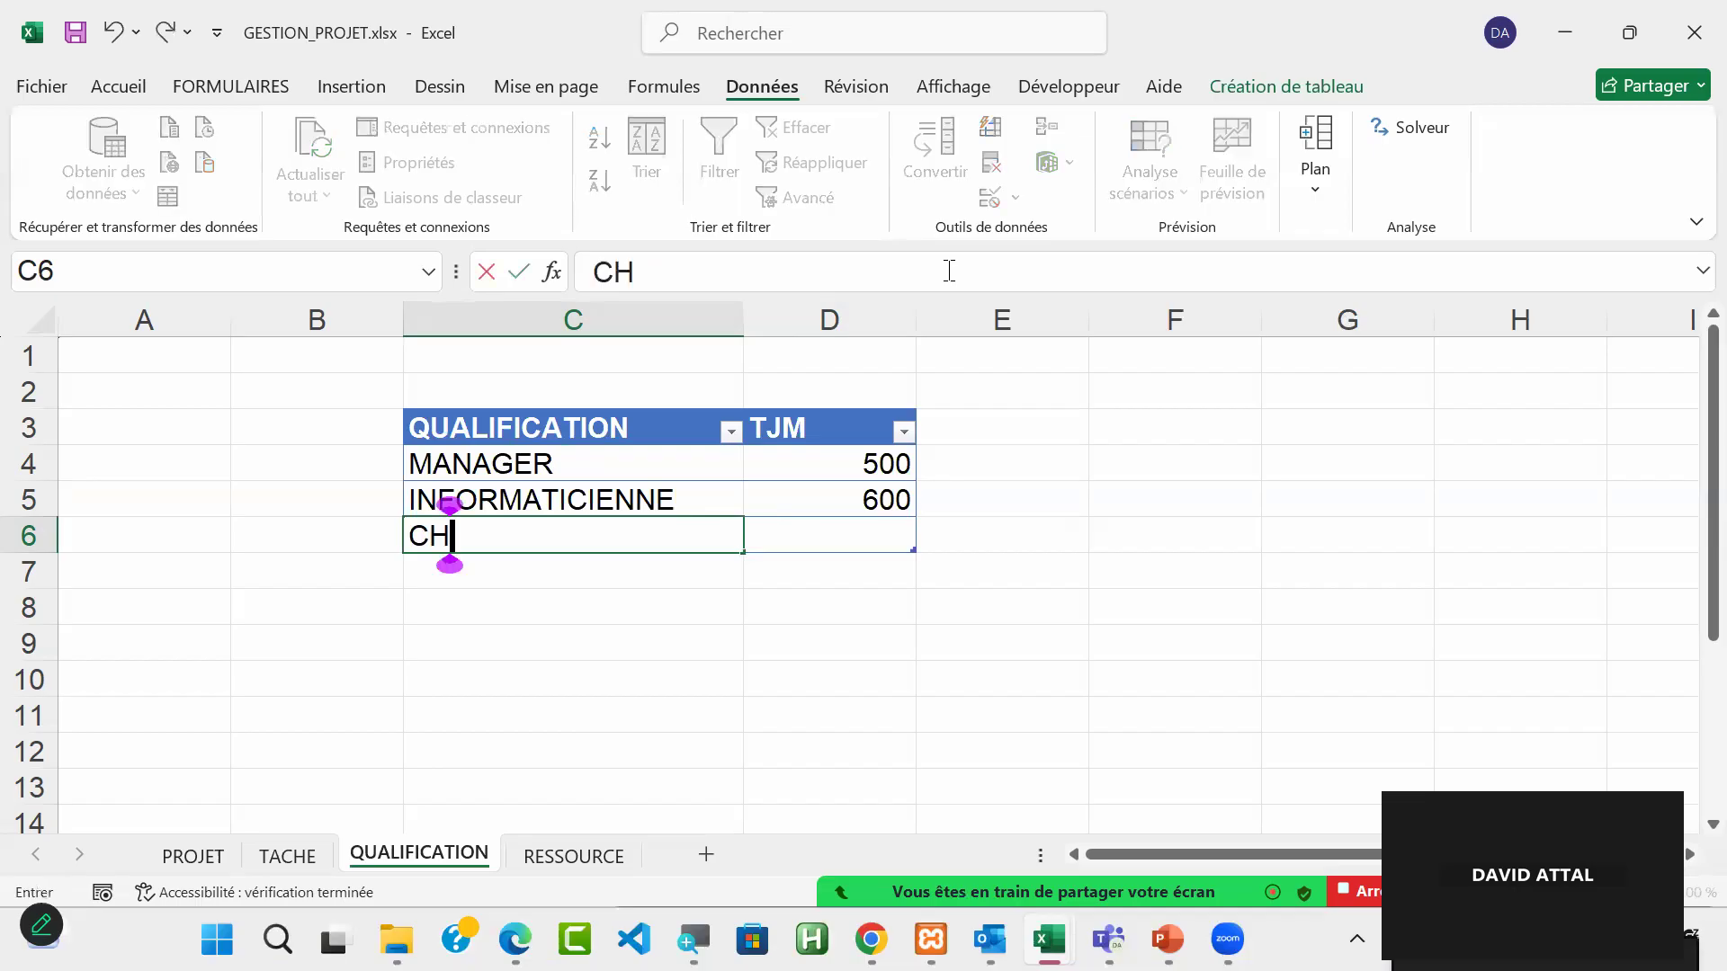
pyautogui.write('EF DE PROJET')
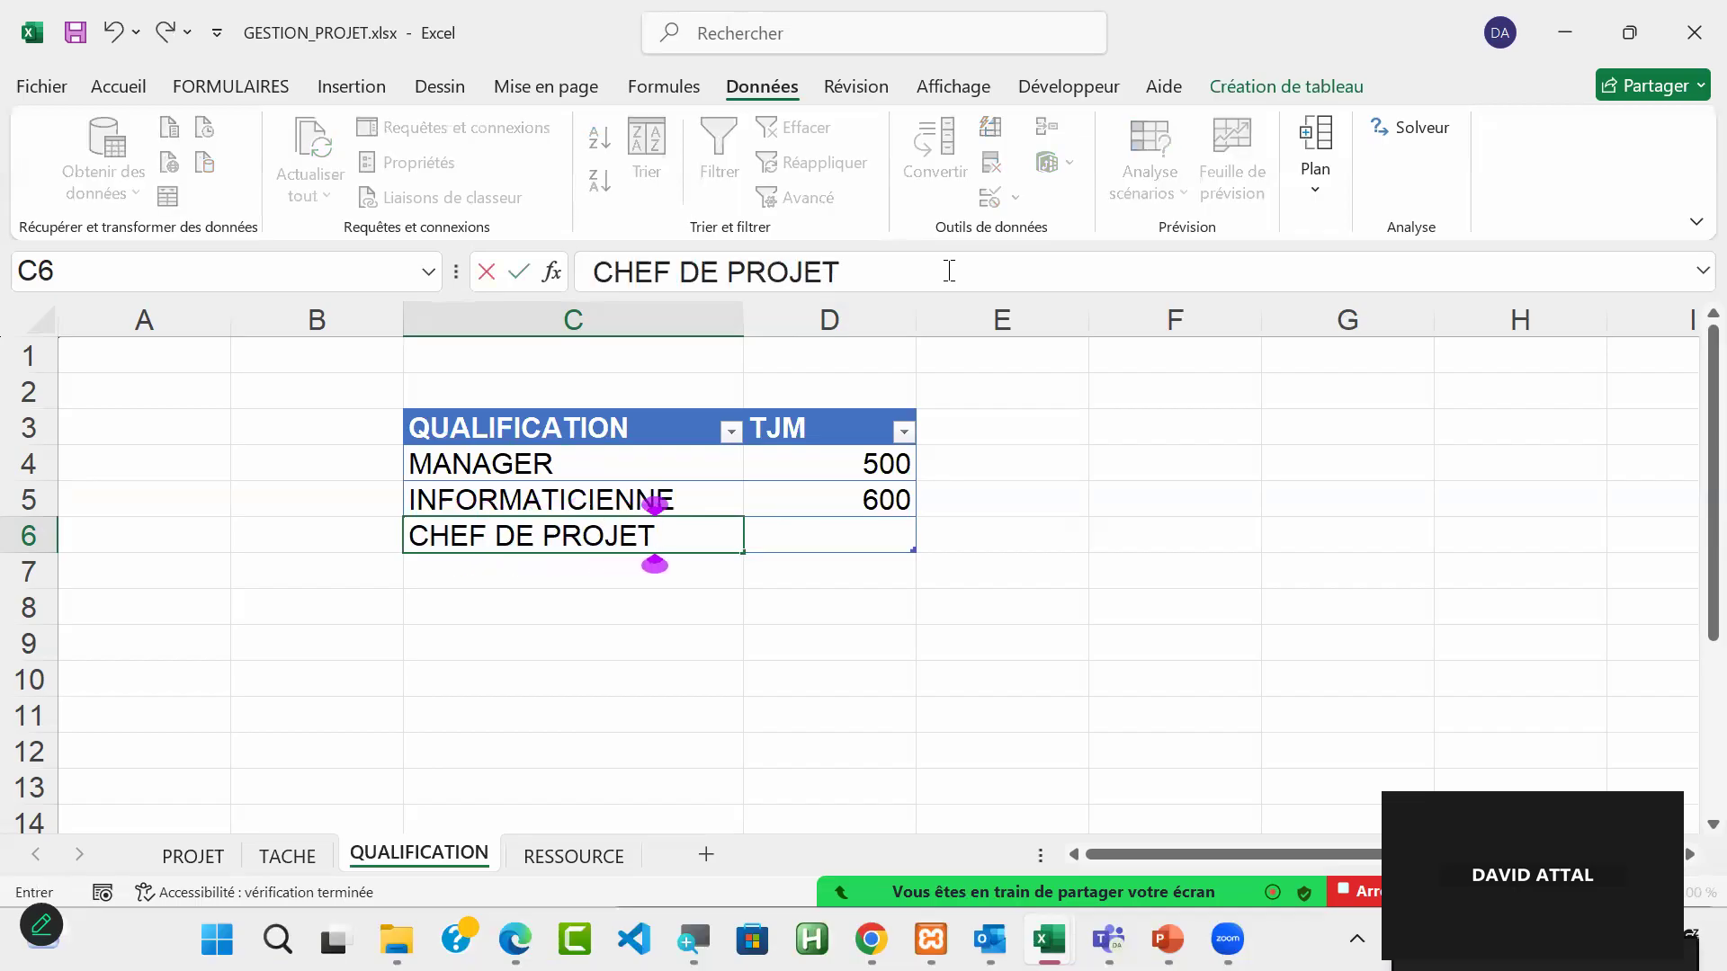
pyautogui.press('Tab')
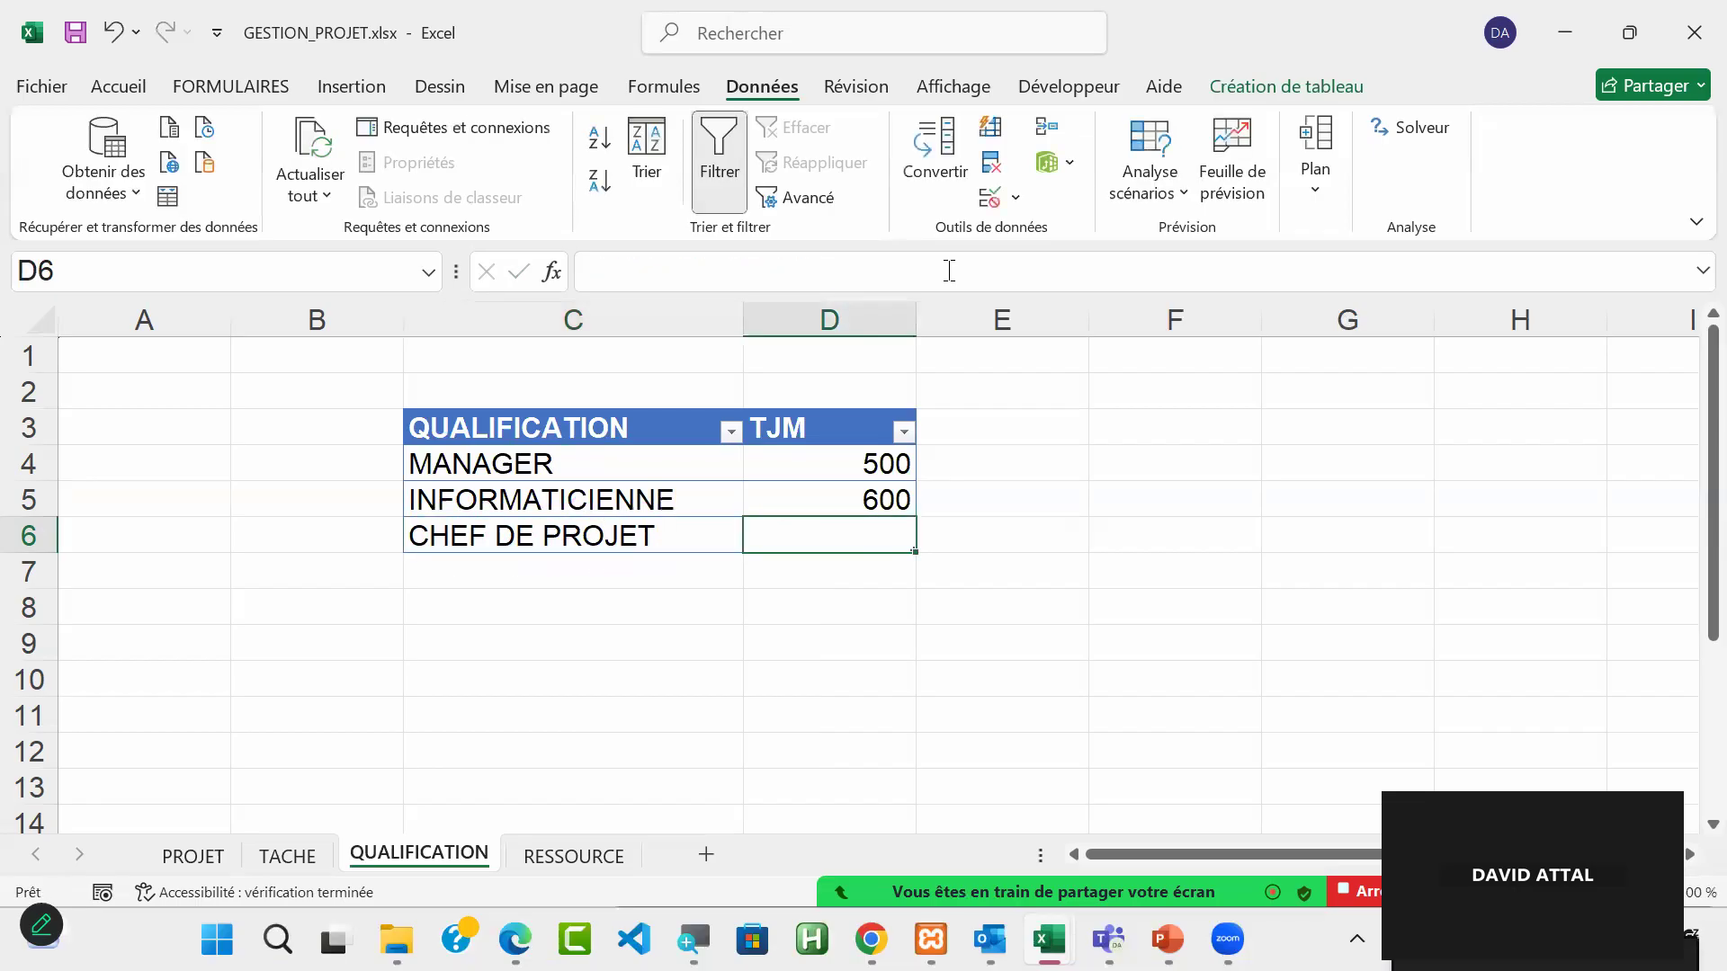
pyautogui.write('800')
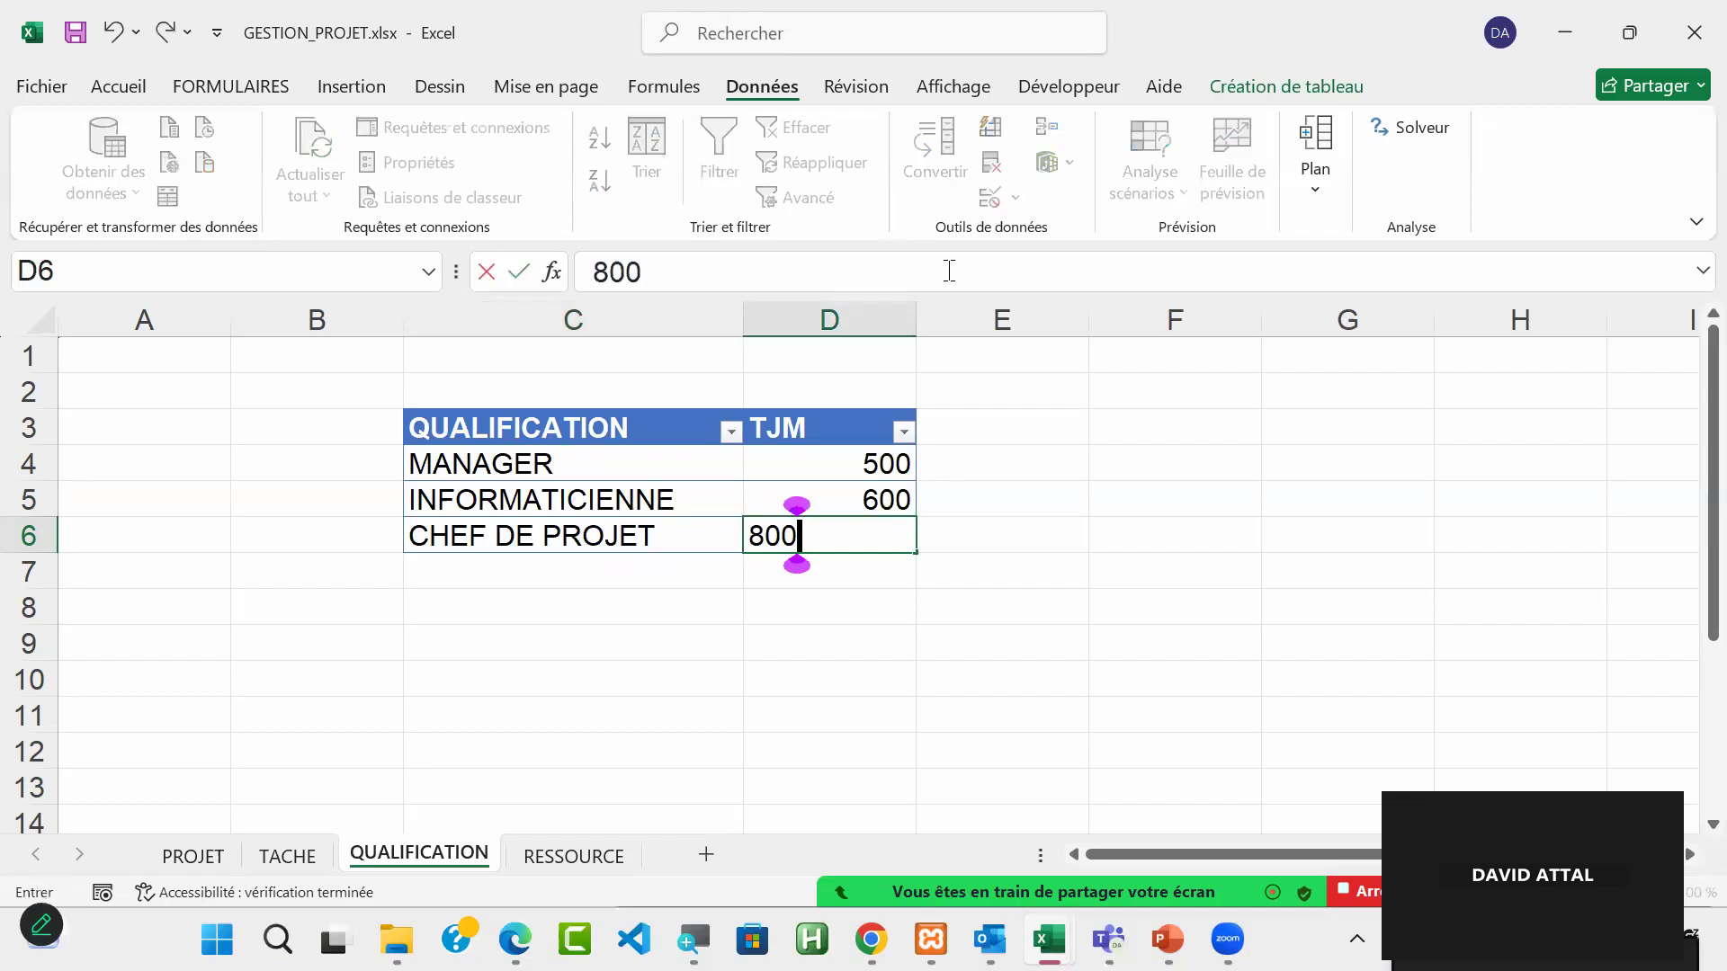
pyautogui.press('Return')
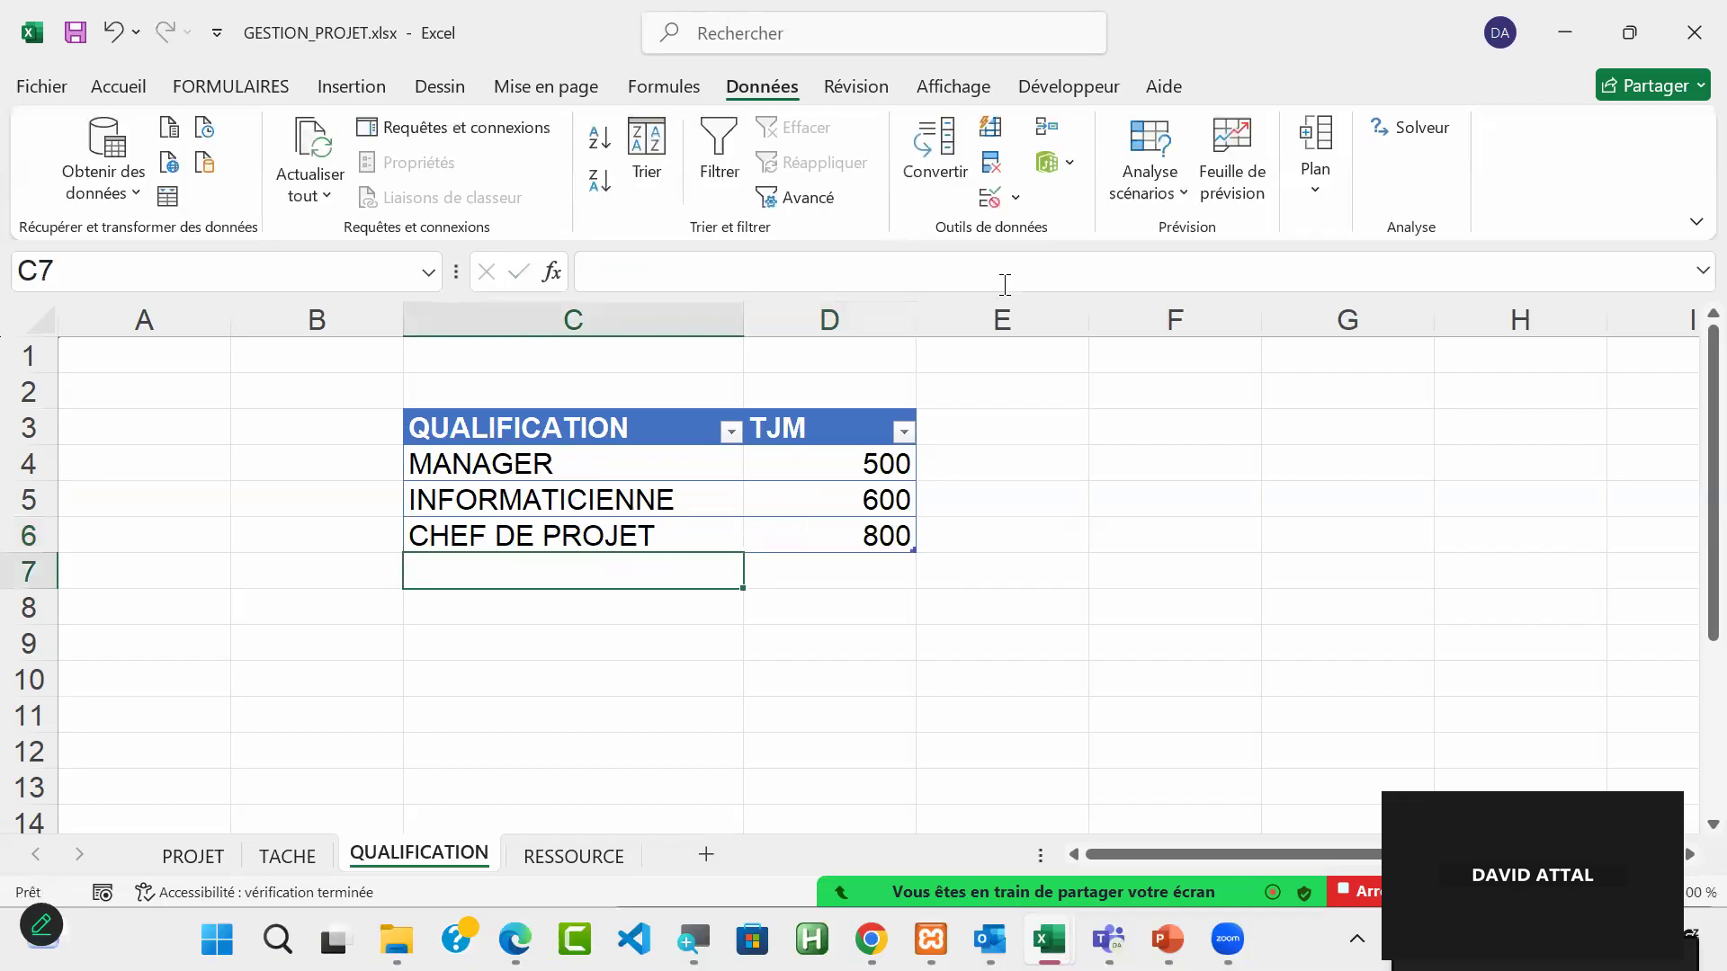
pyautogui.click(1038, 634)
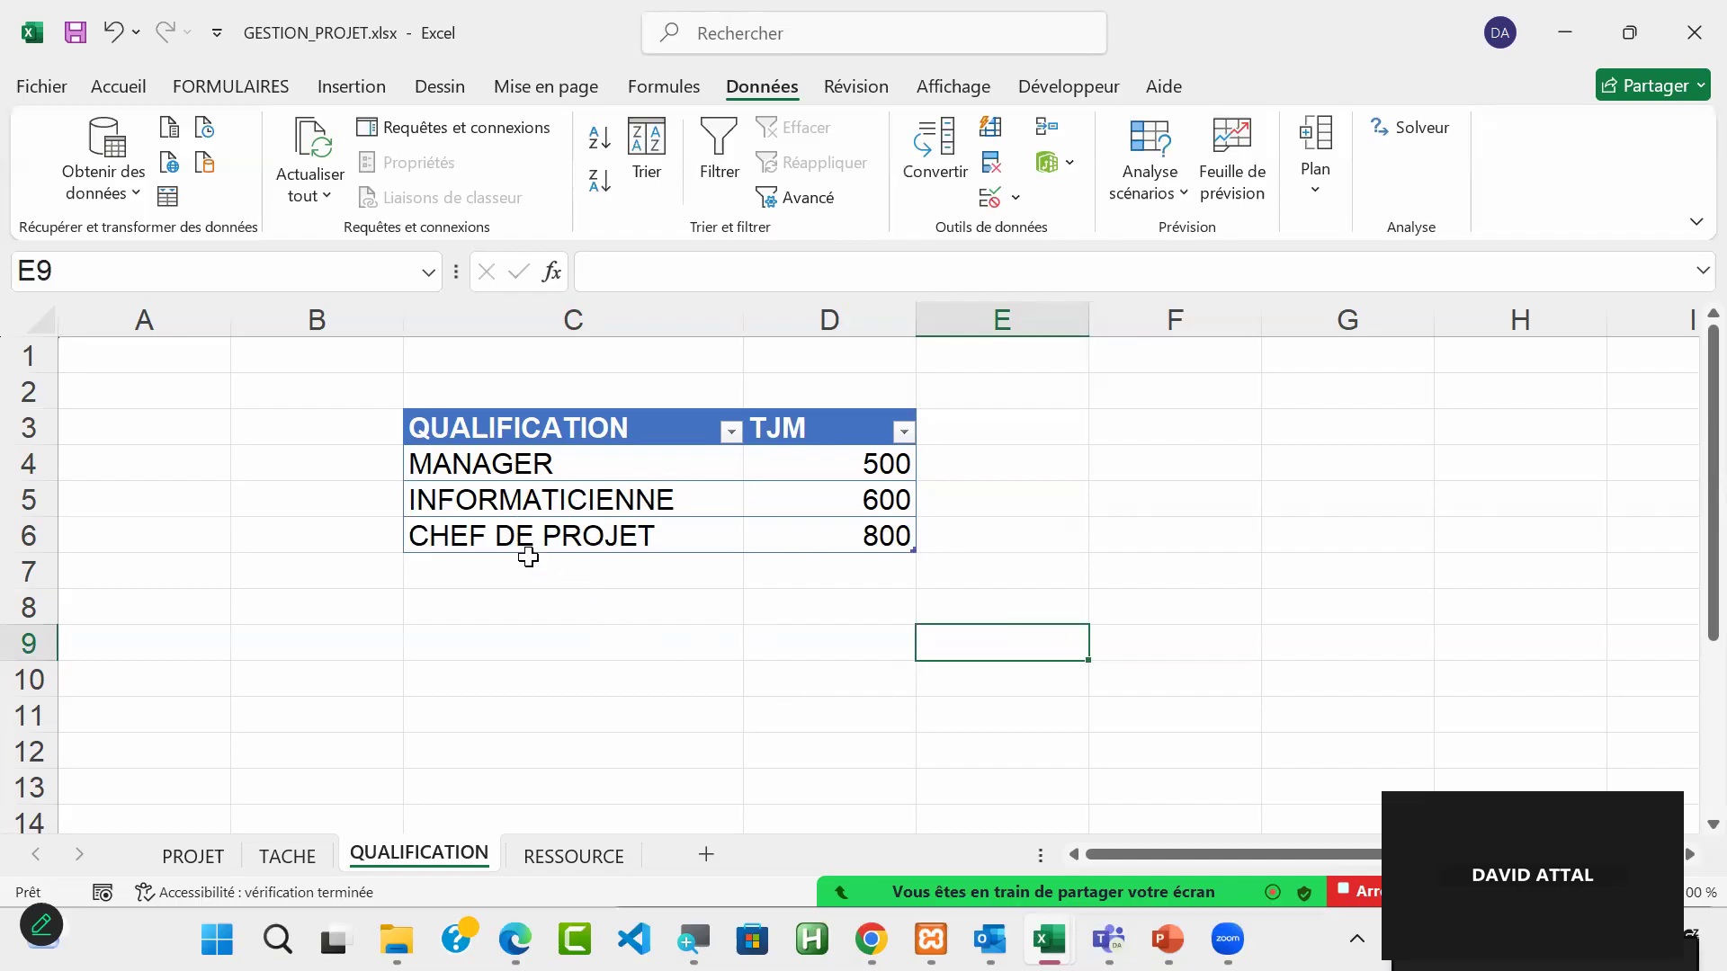
# Step: Add a new empty row below the first resource in the RESSOURCE table and widen its TJM column
pyautogui.click(536, 859)
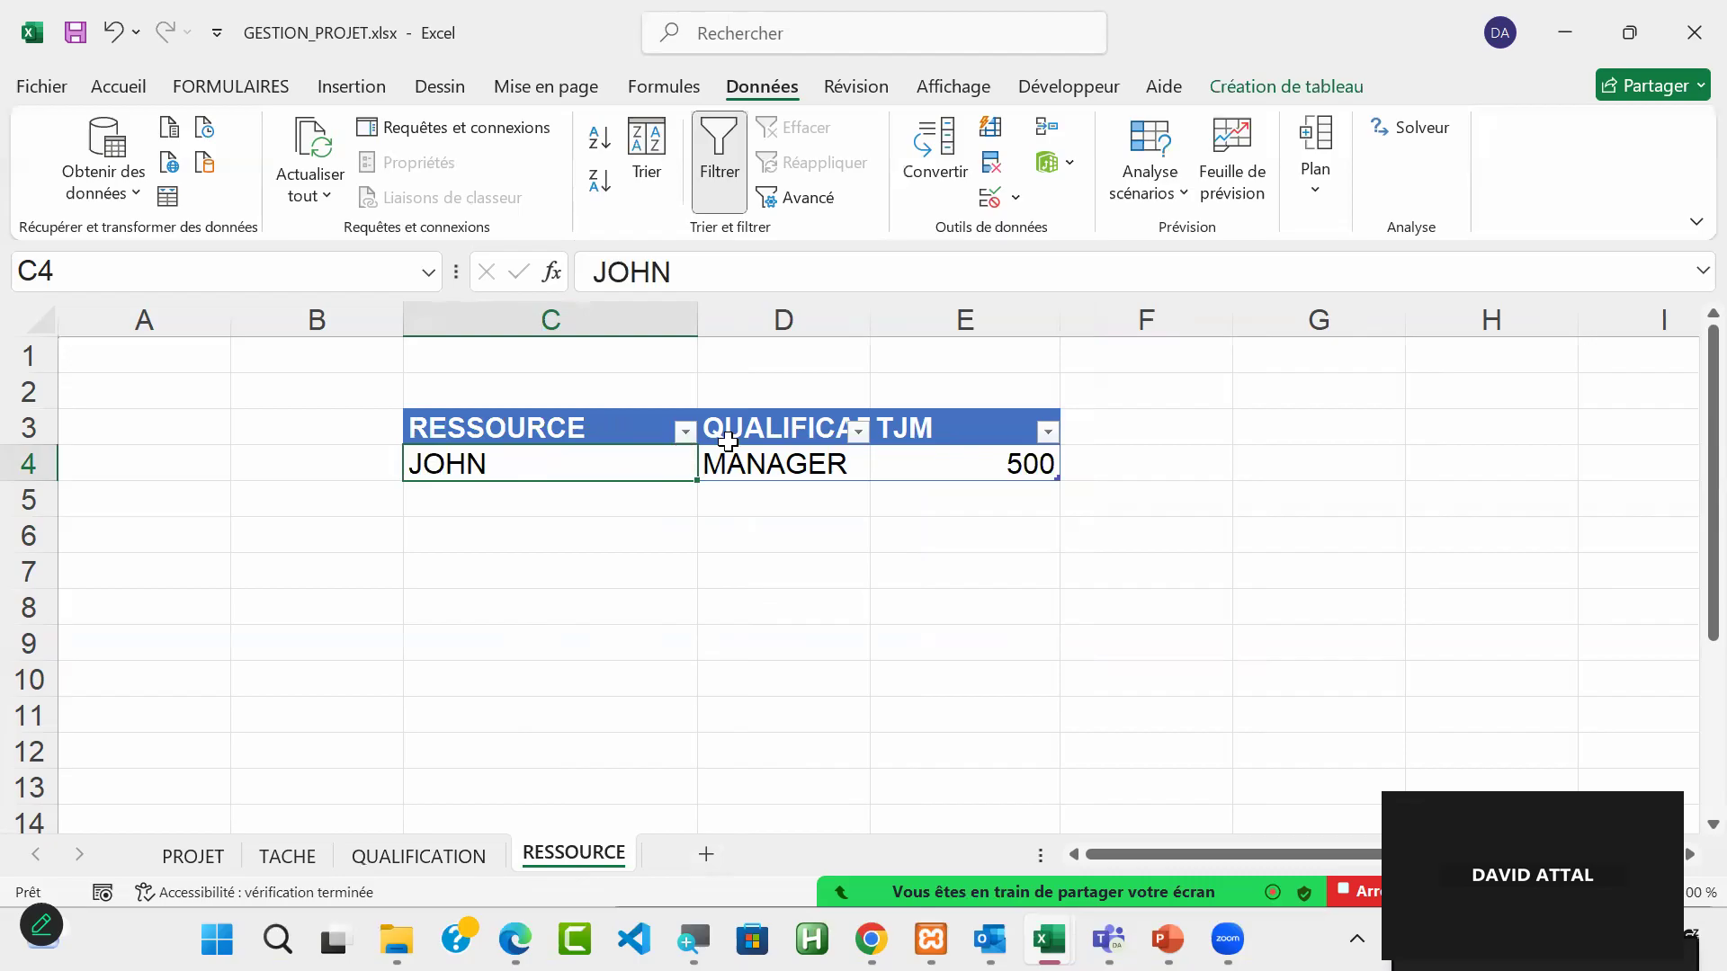
pyautogui.click(996, 466)
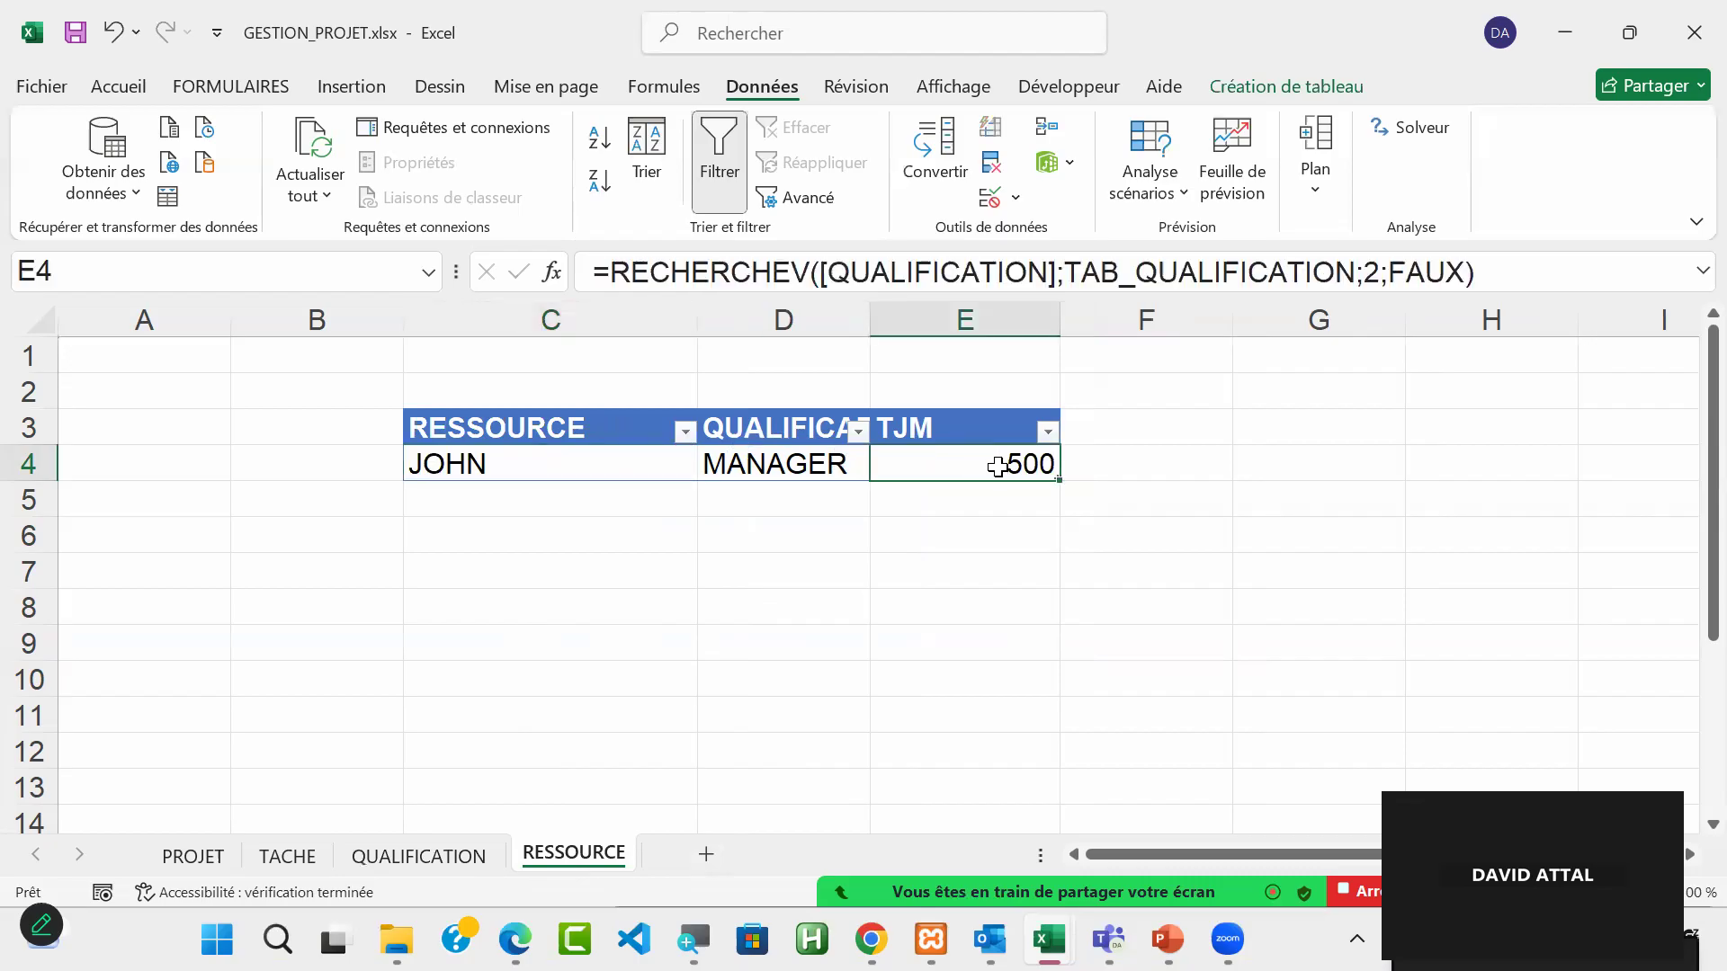
pyautogui.press('Tab')
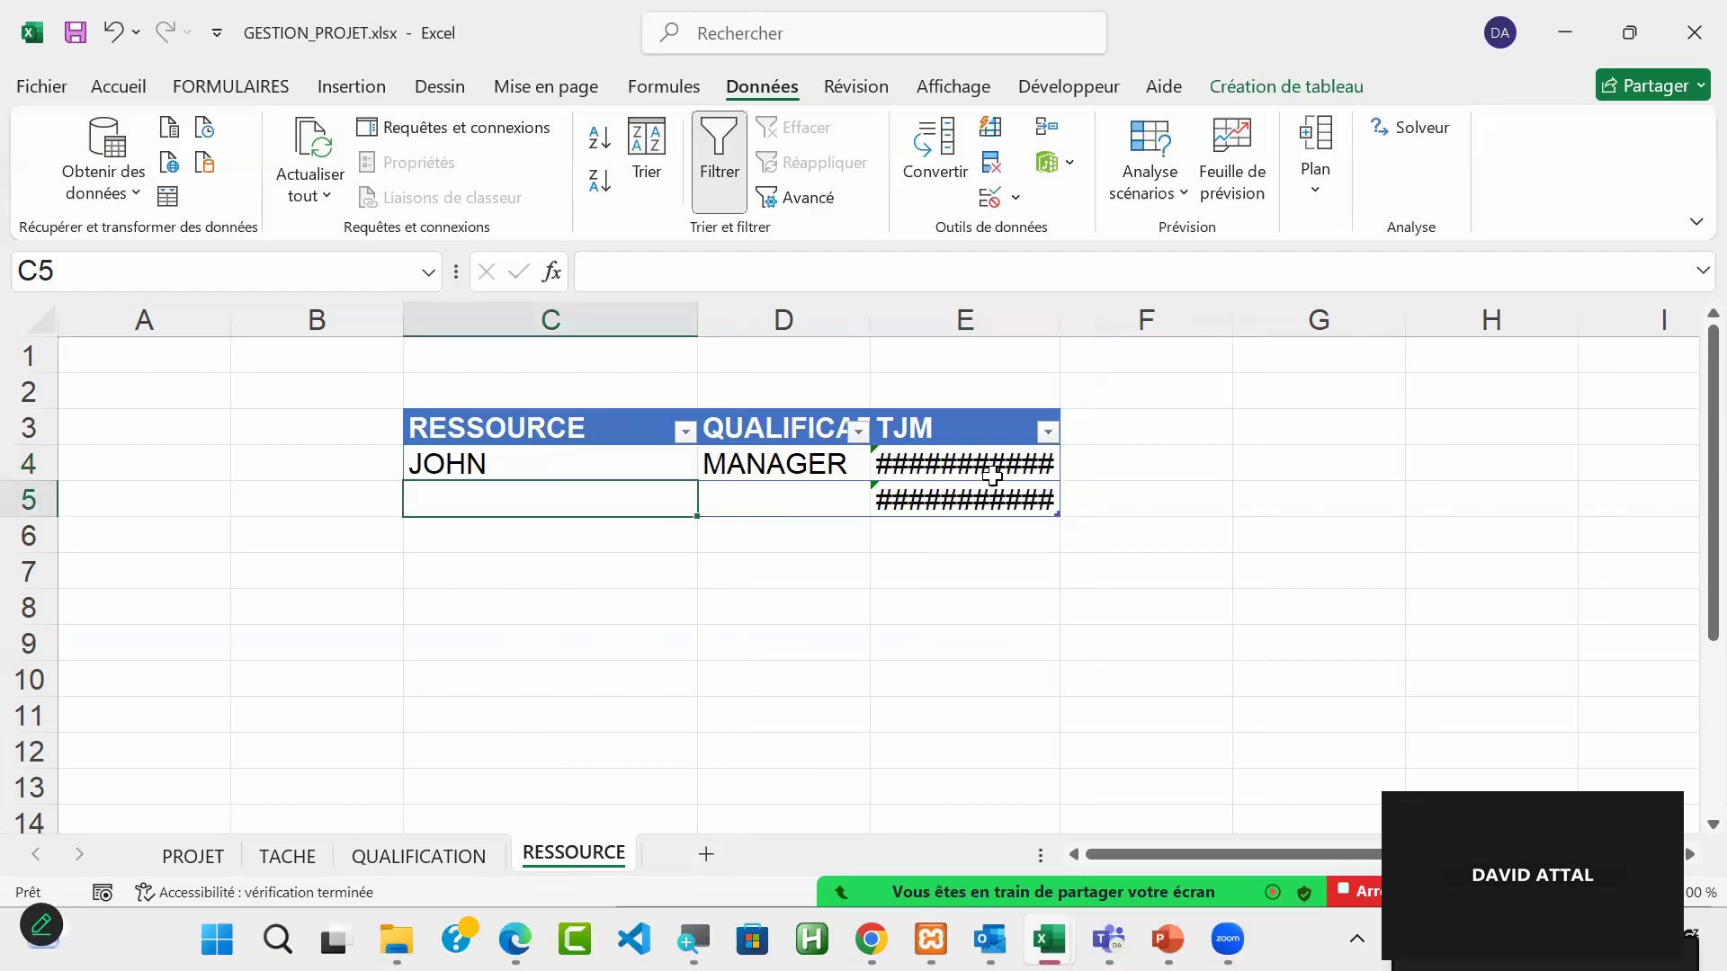
pyautogui.moveTo(1063, 313); pyautogui.dragTo(1322, 314)
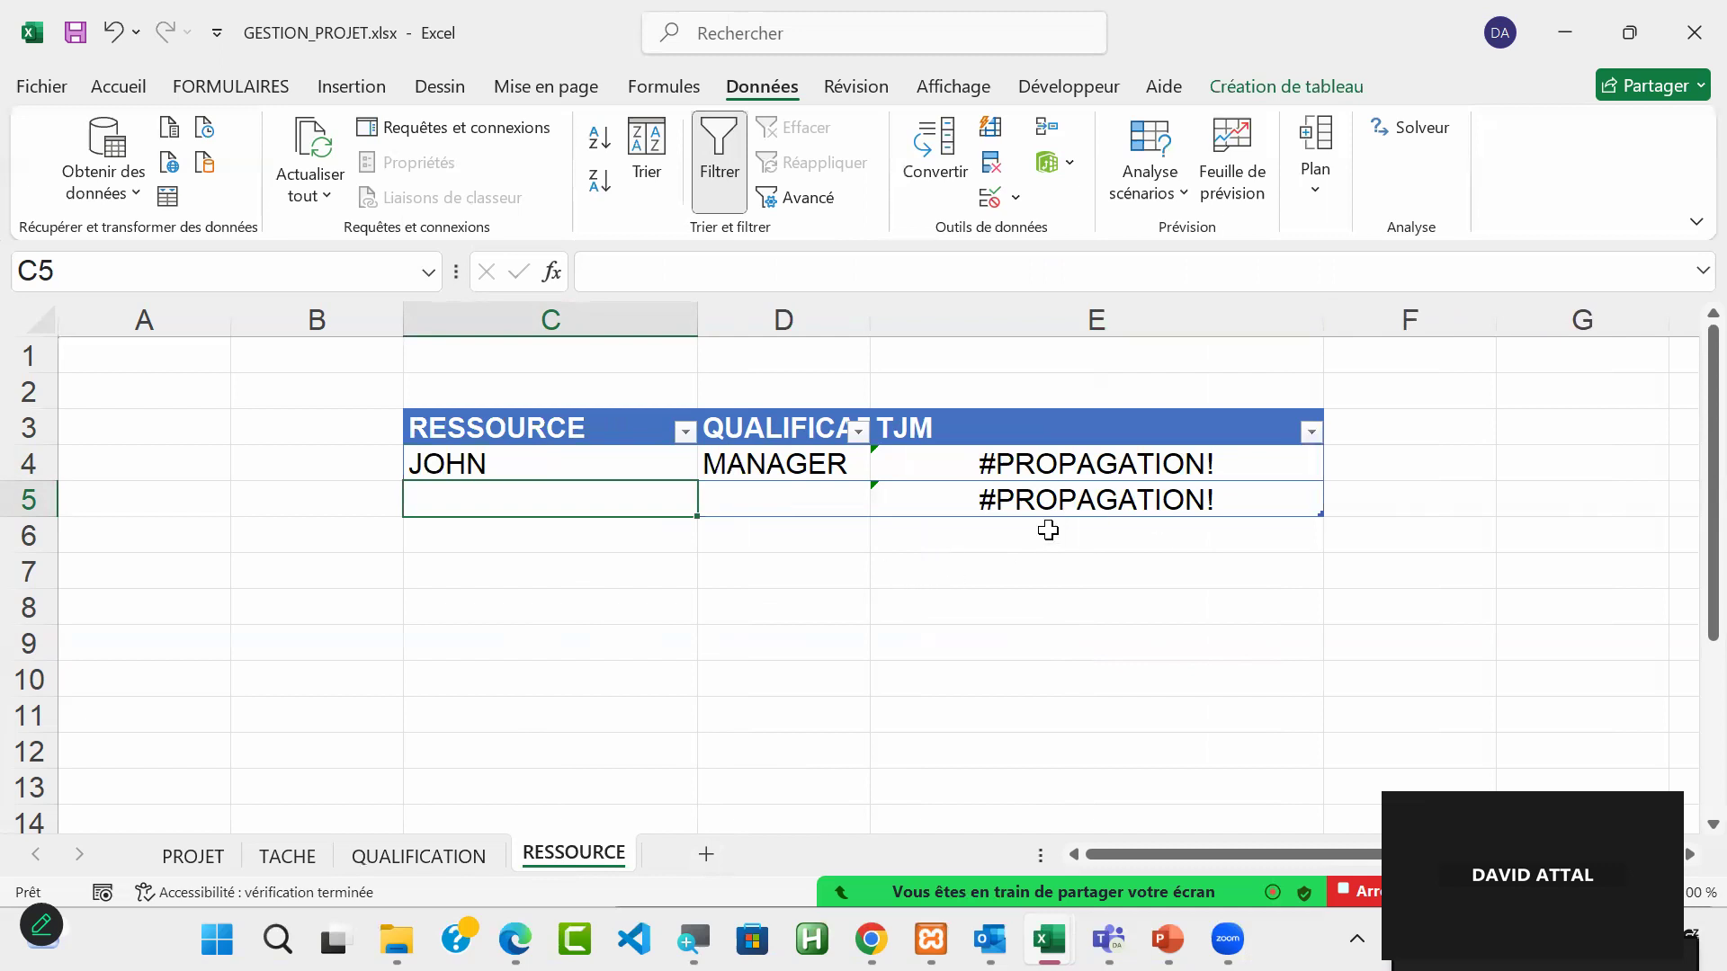
pyautogui.click(1064, 460)
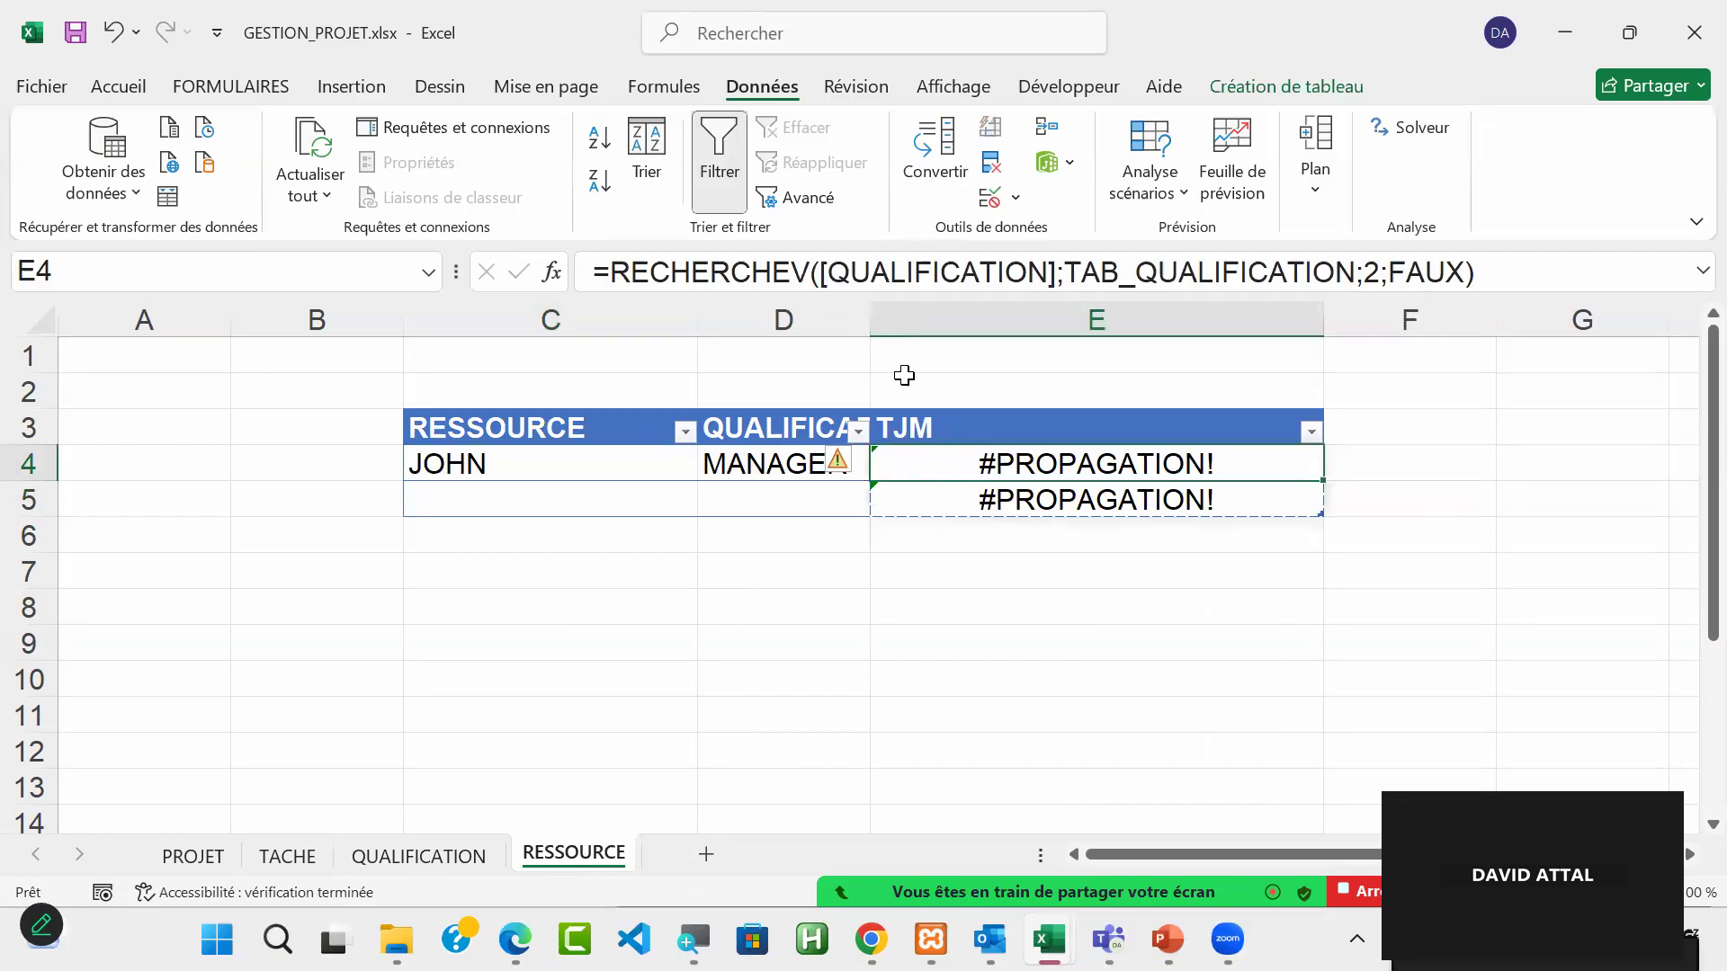
pyautogui.click(830, 272)
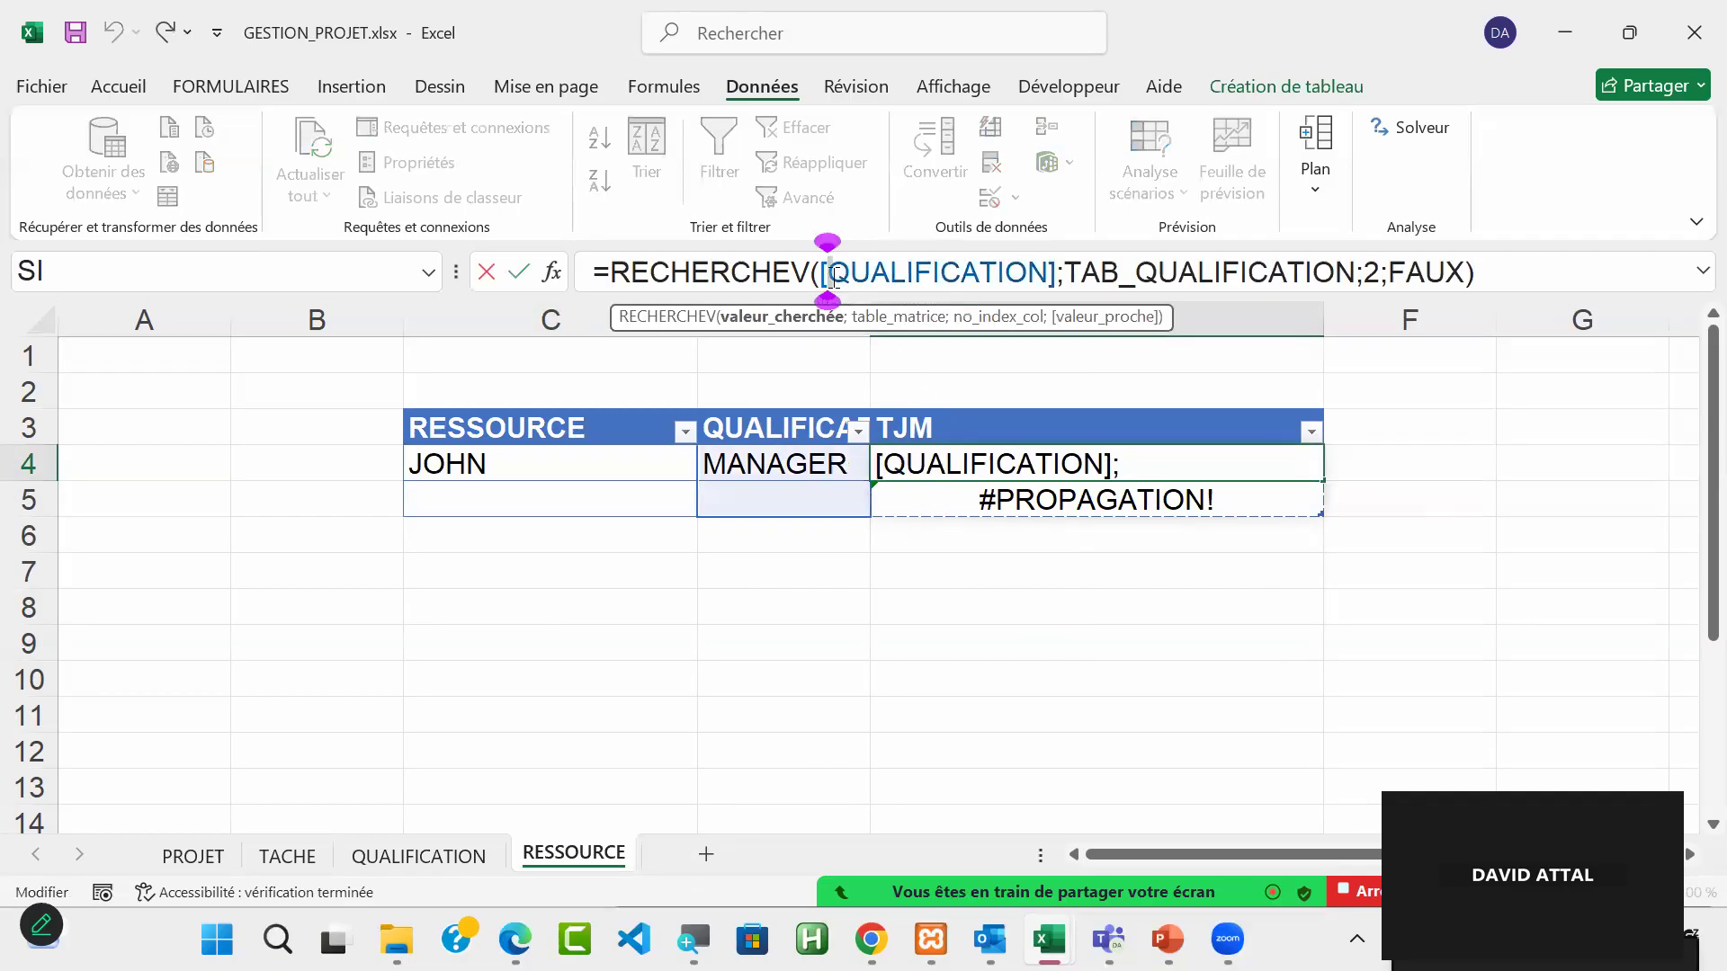
pyautogui.write('@')
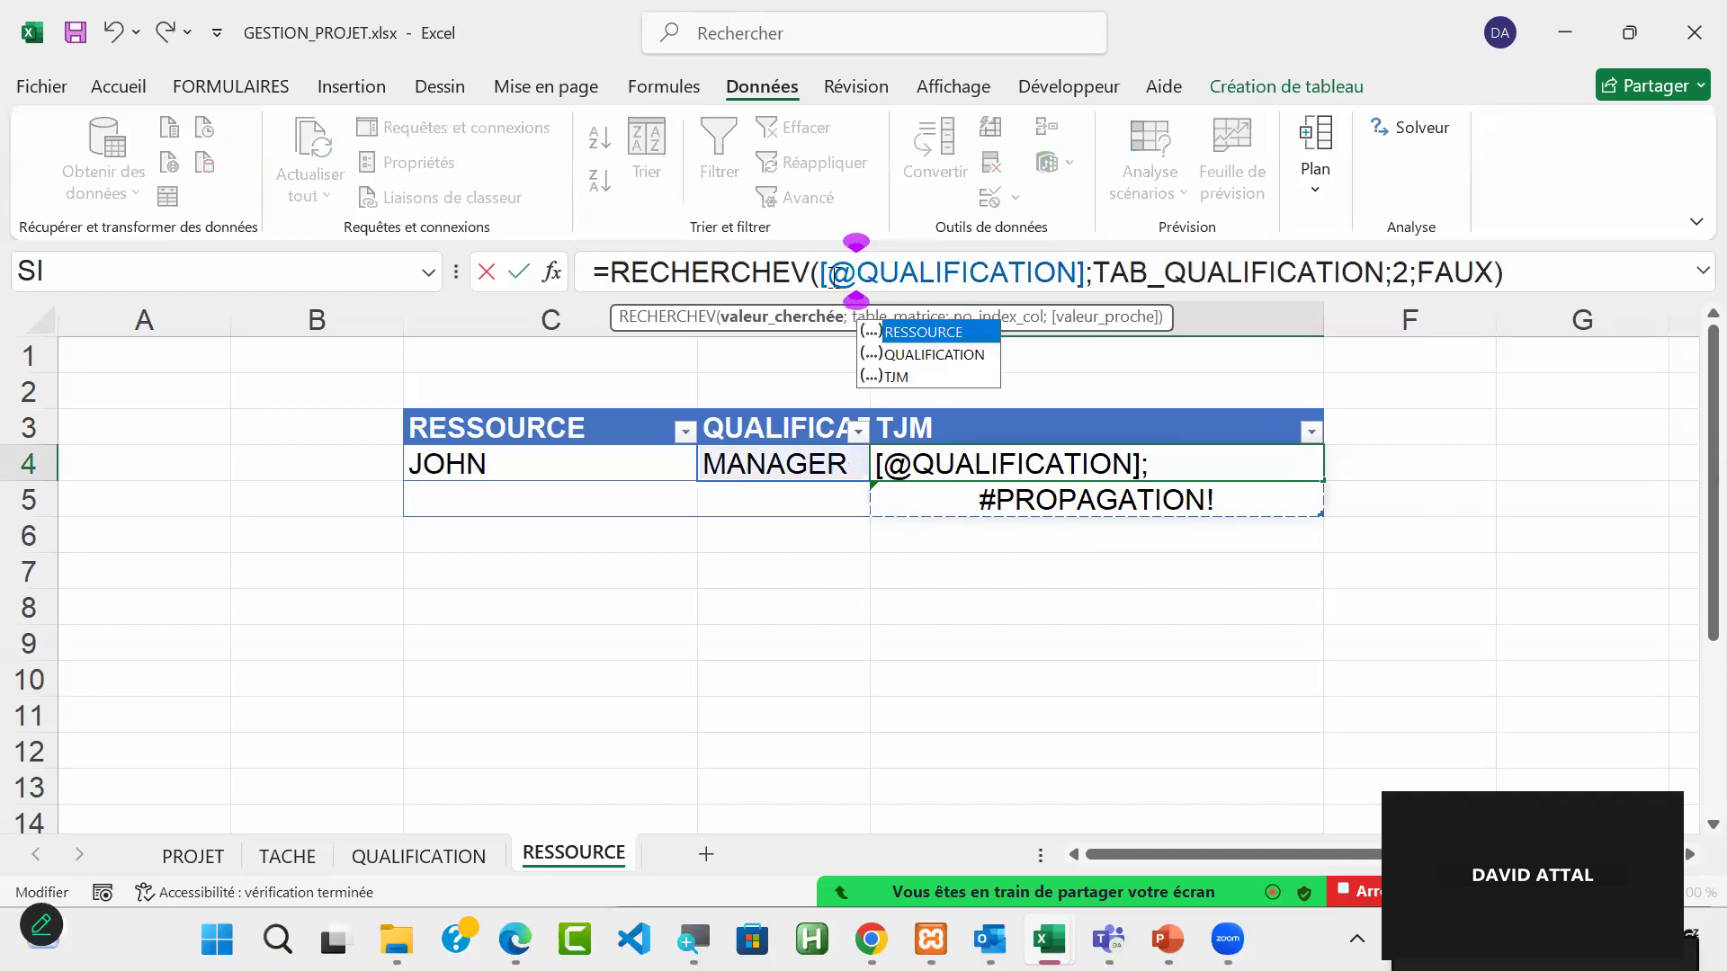
pyautogui.press('Return')
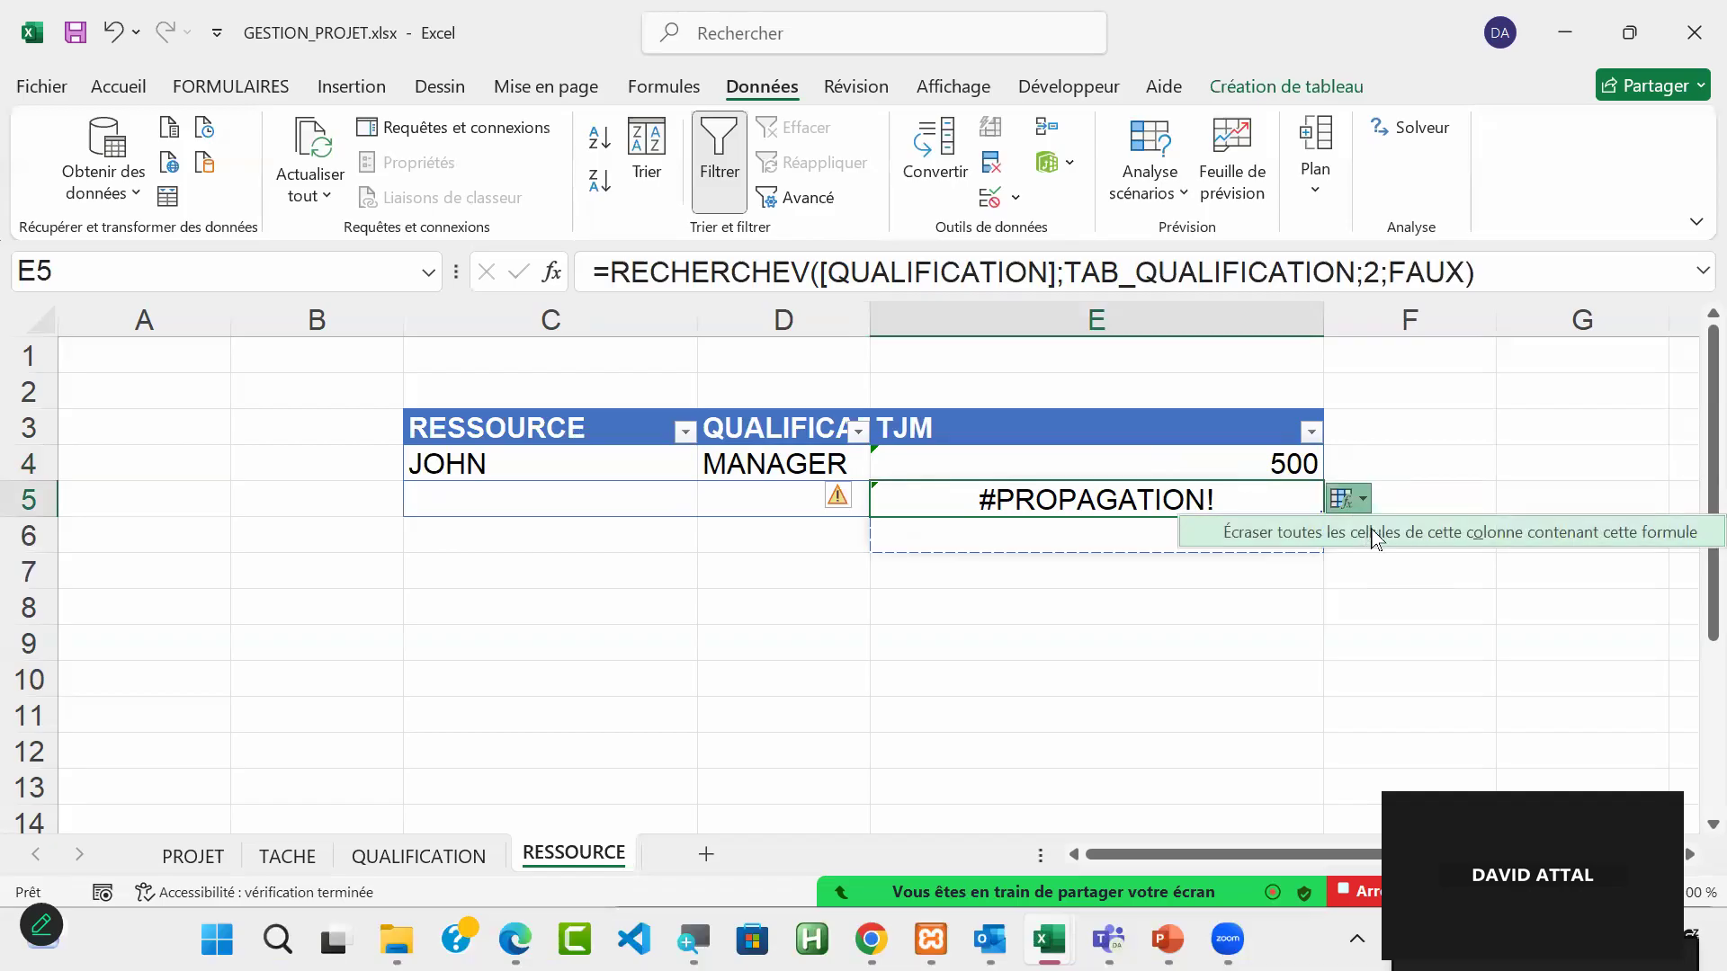
pyautogui.click(1346, 502)
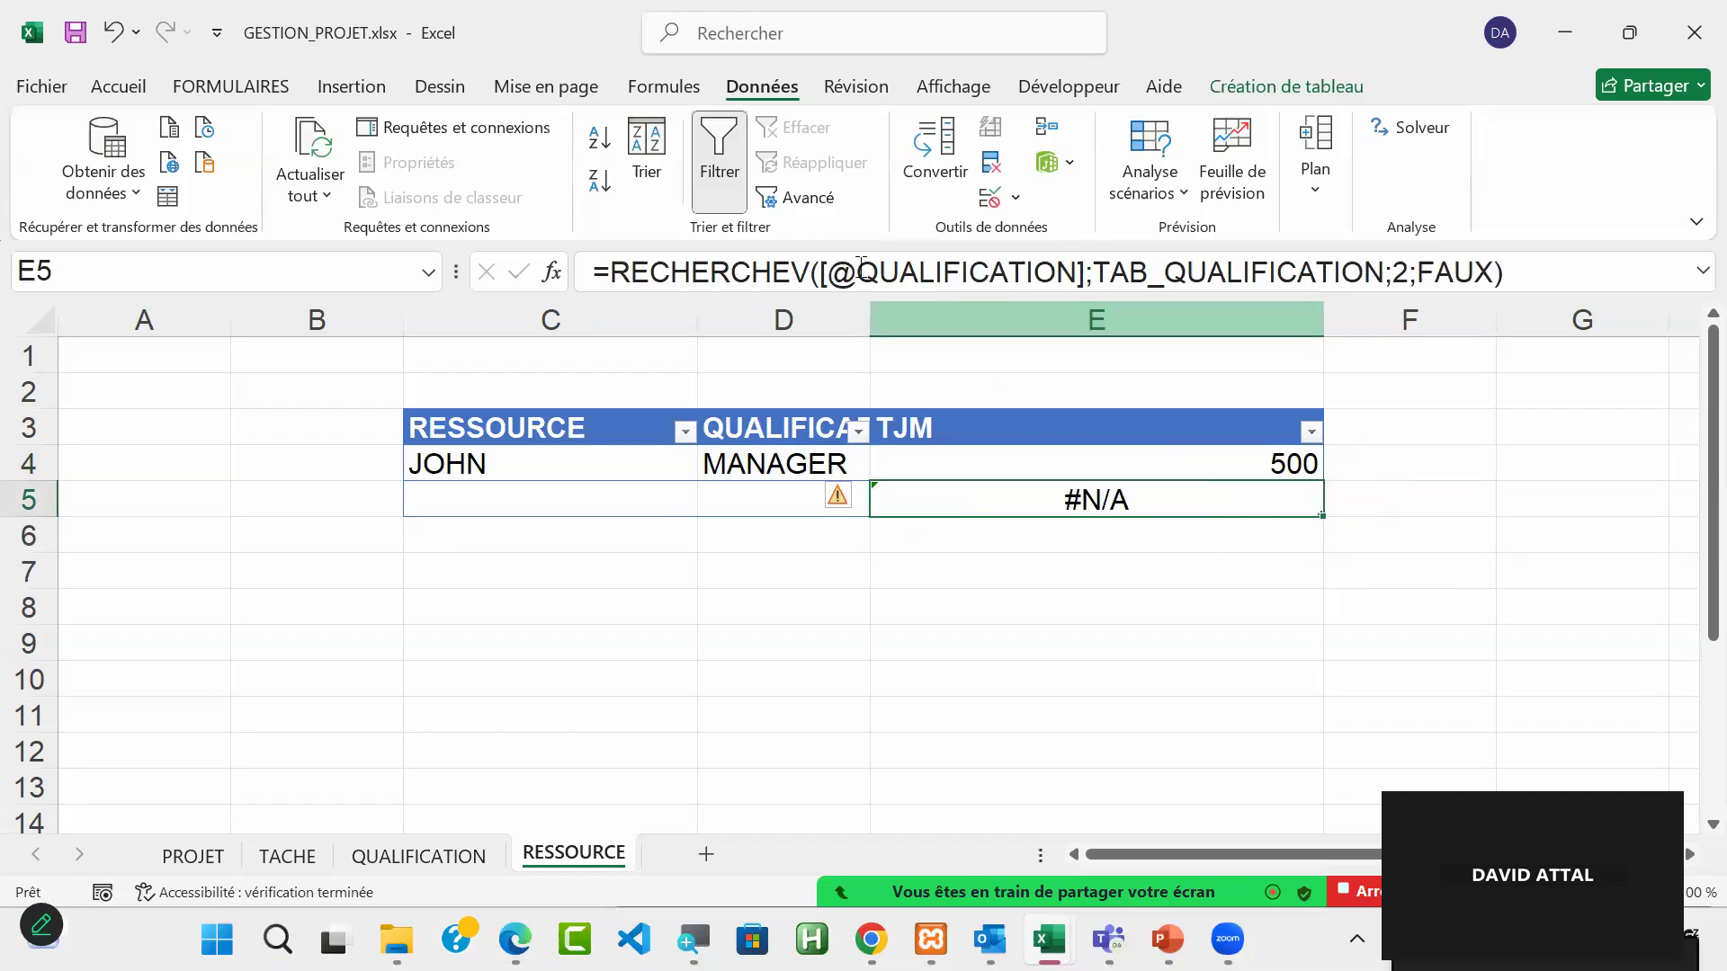
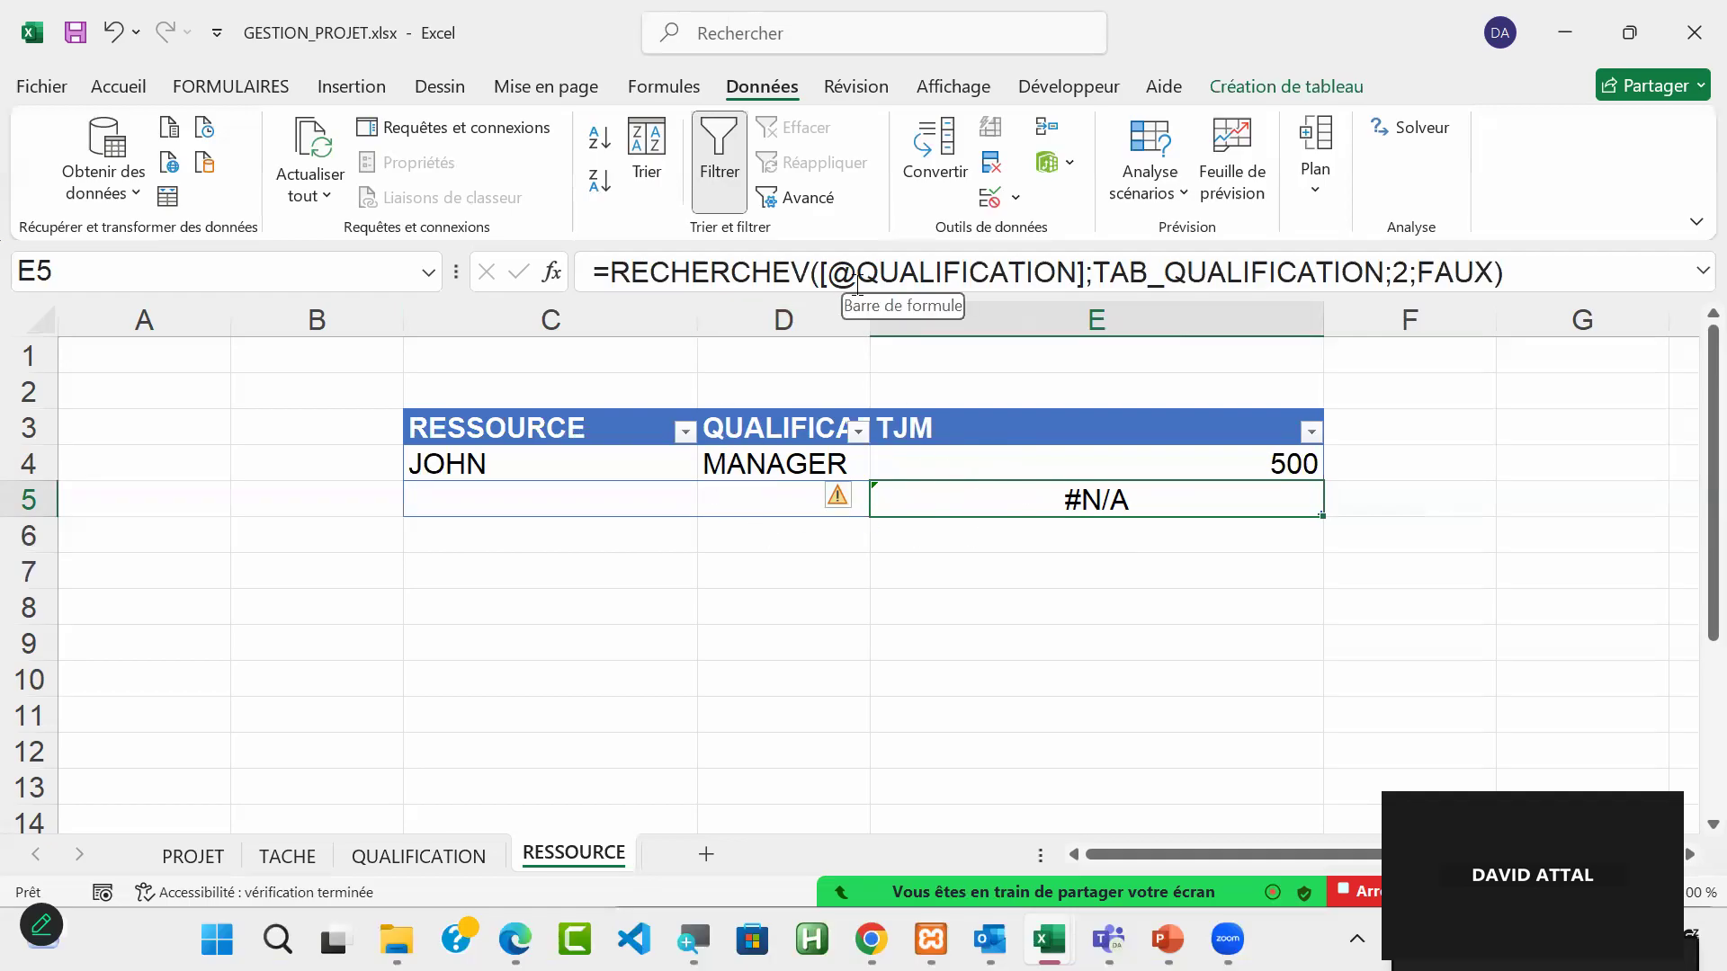
# Step: Remove and re-enter the @ before QUALIFICATION in the lookup formula of E5
pyautogui.doubleClick(1059, 497)
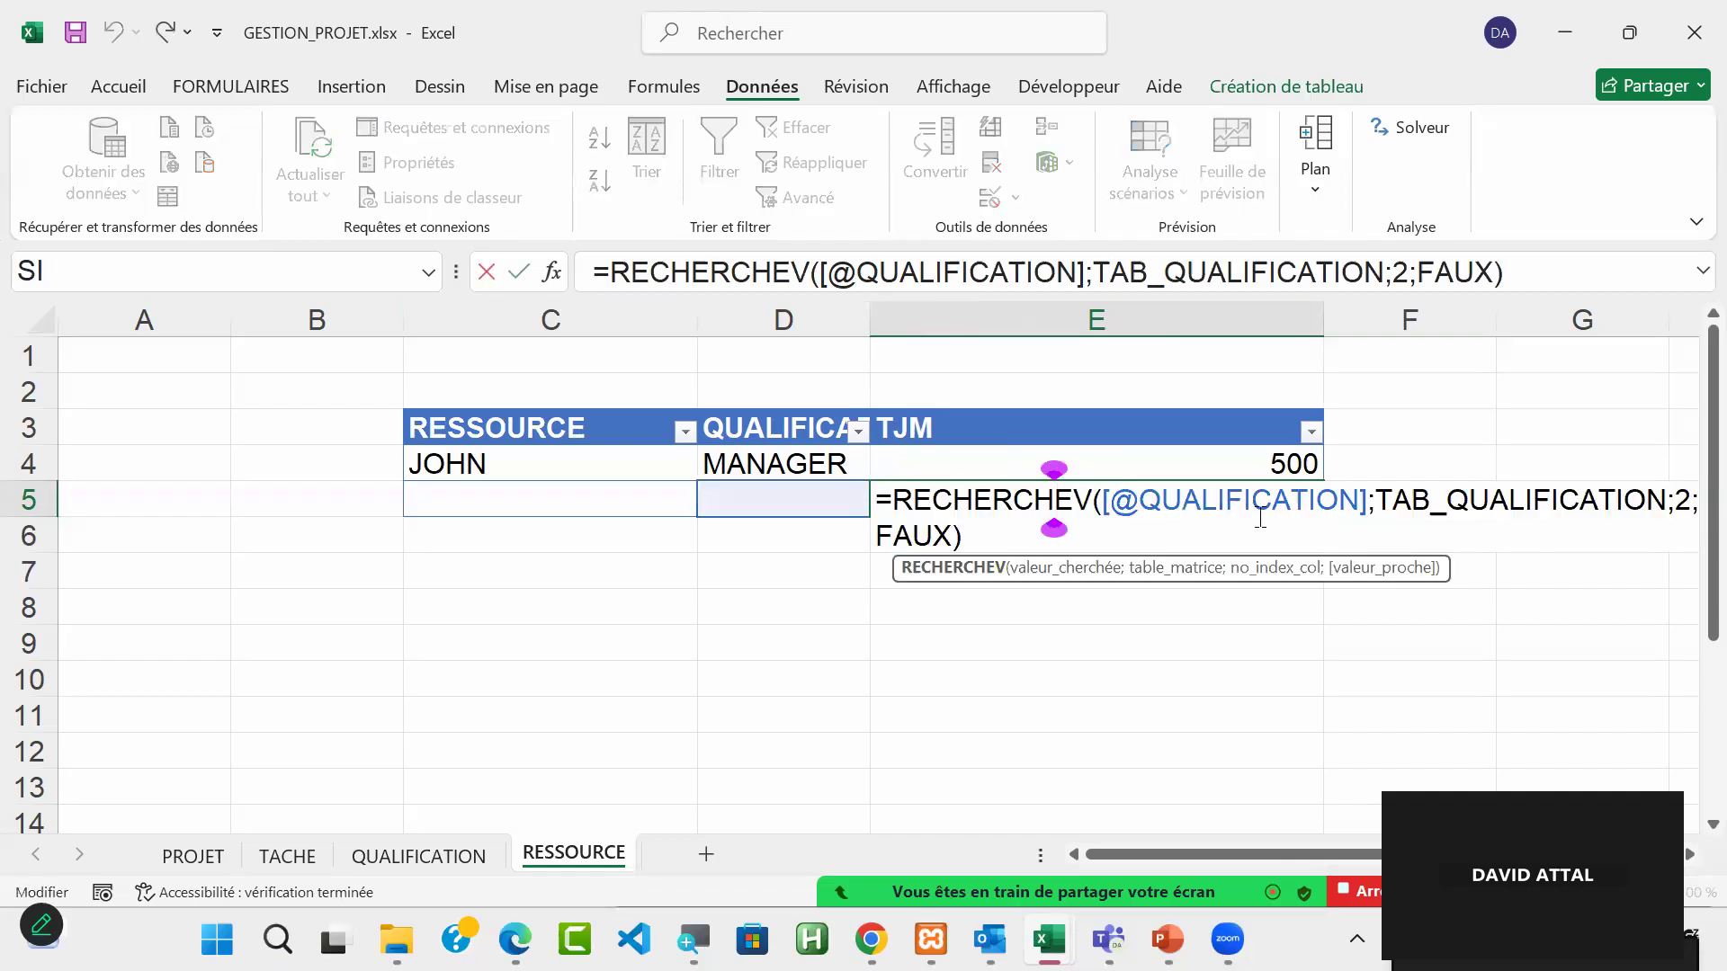
pyautogui.click(1139, 507)
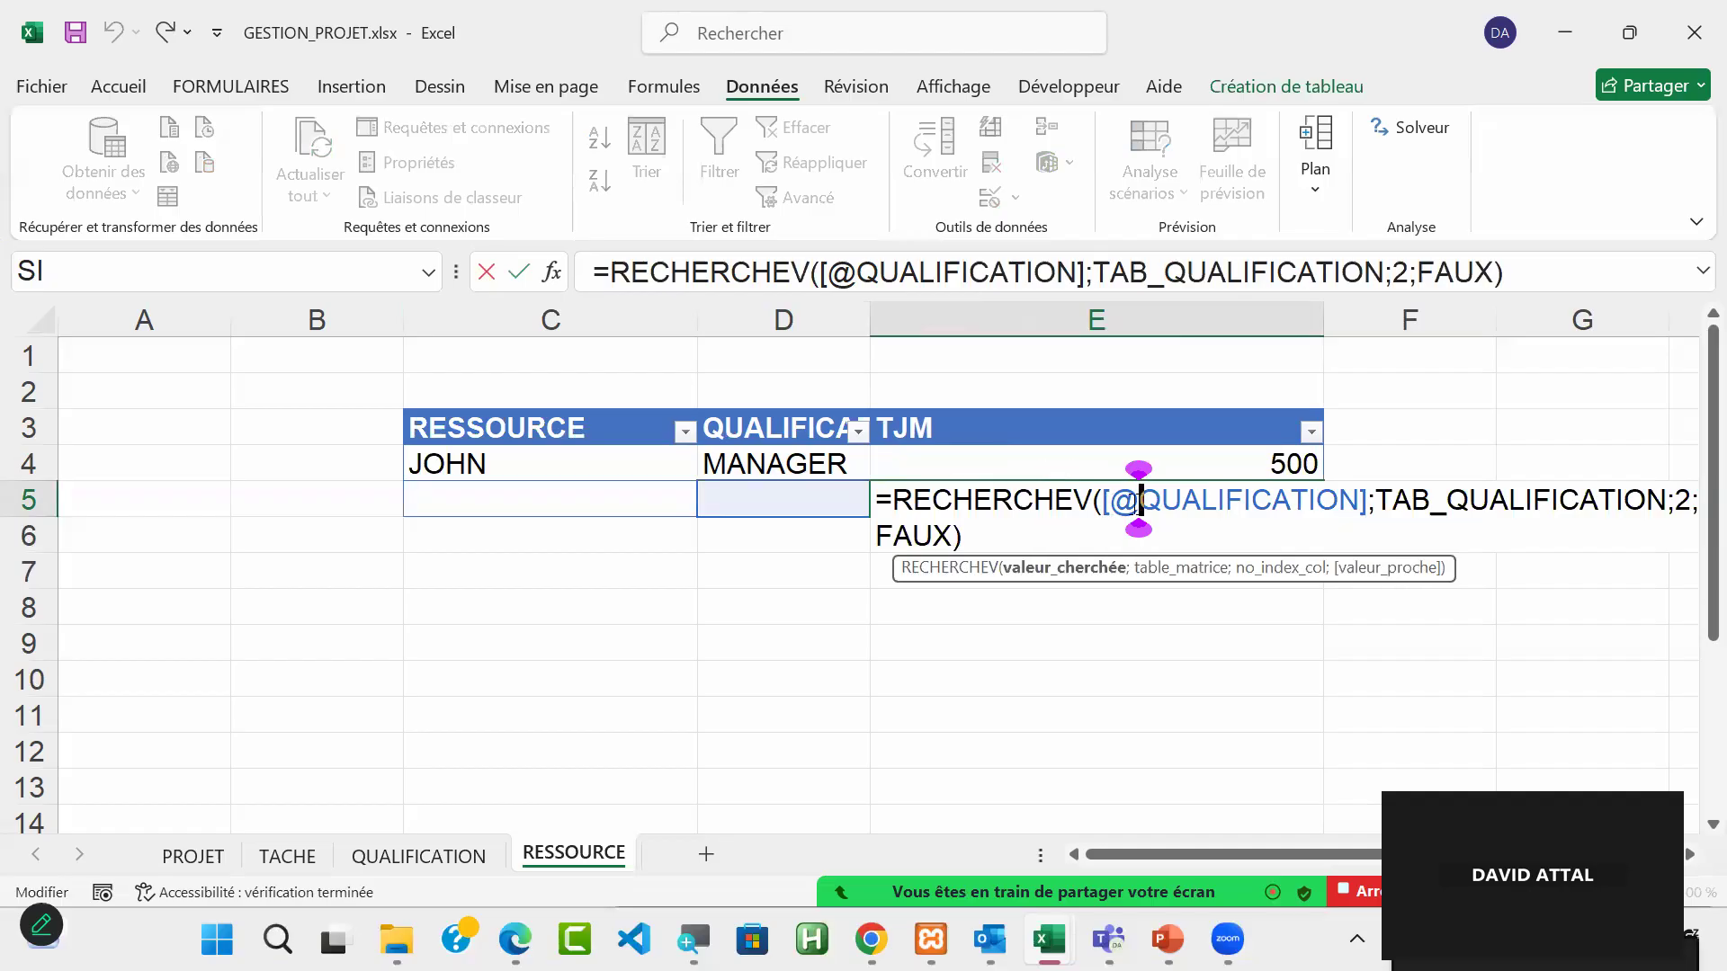
pyautogui.press('BackSpace')
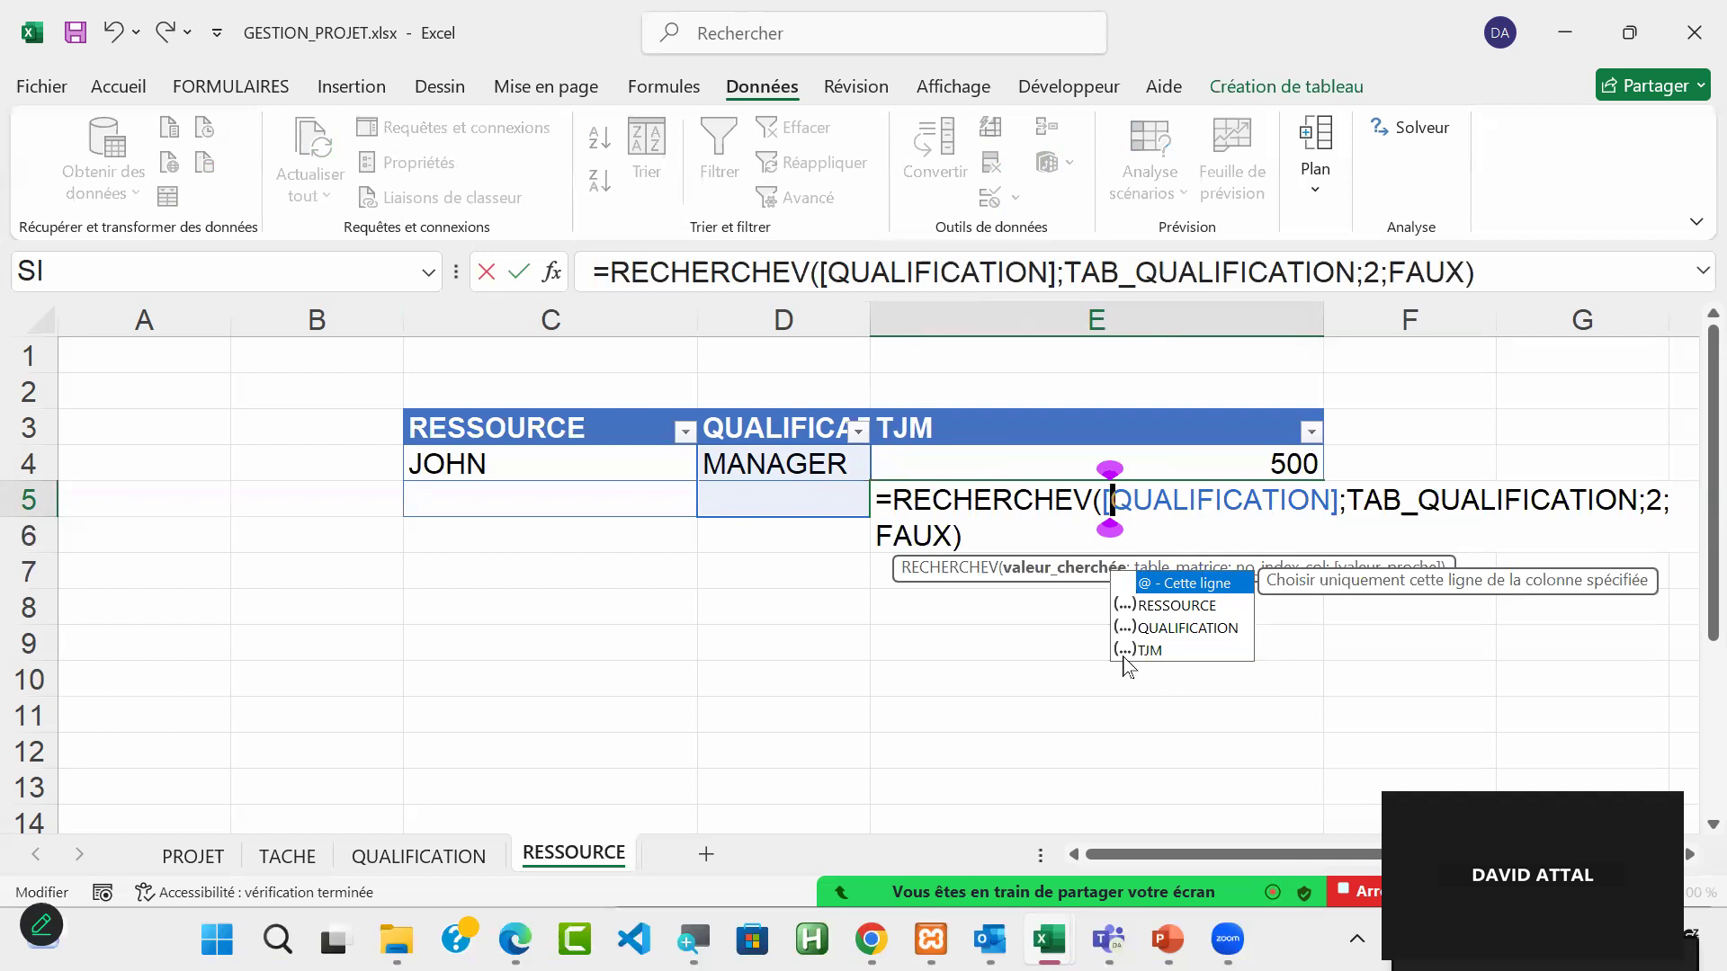
pyautogui.write('@')
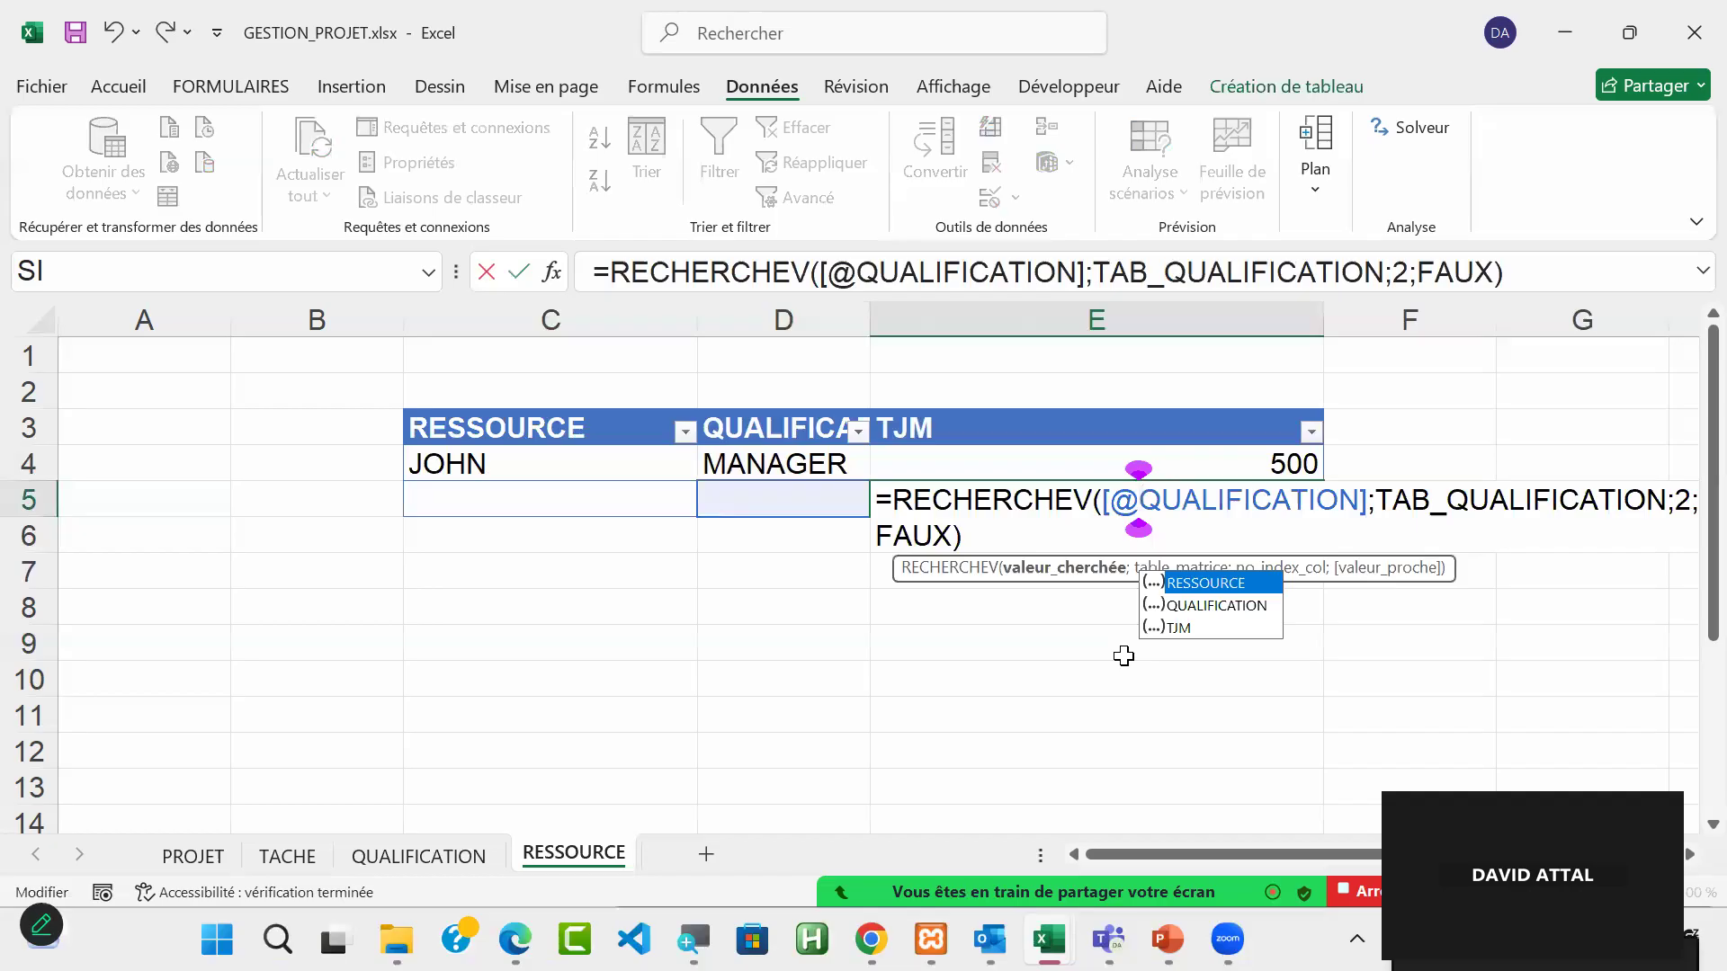
pyautogui.press('Escape')
pyautogui.hotkey('ctrl', 'Return')
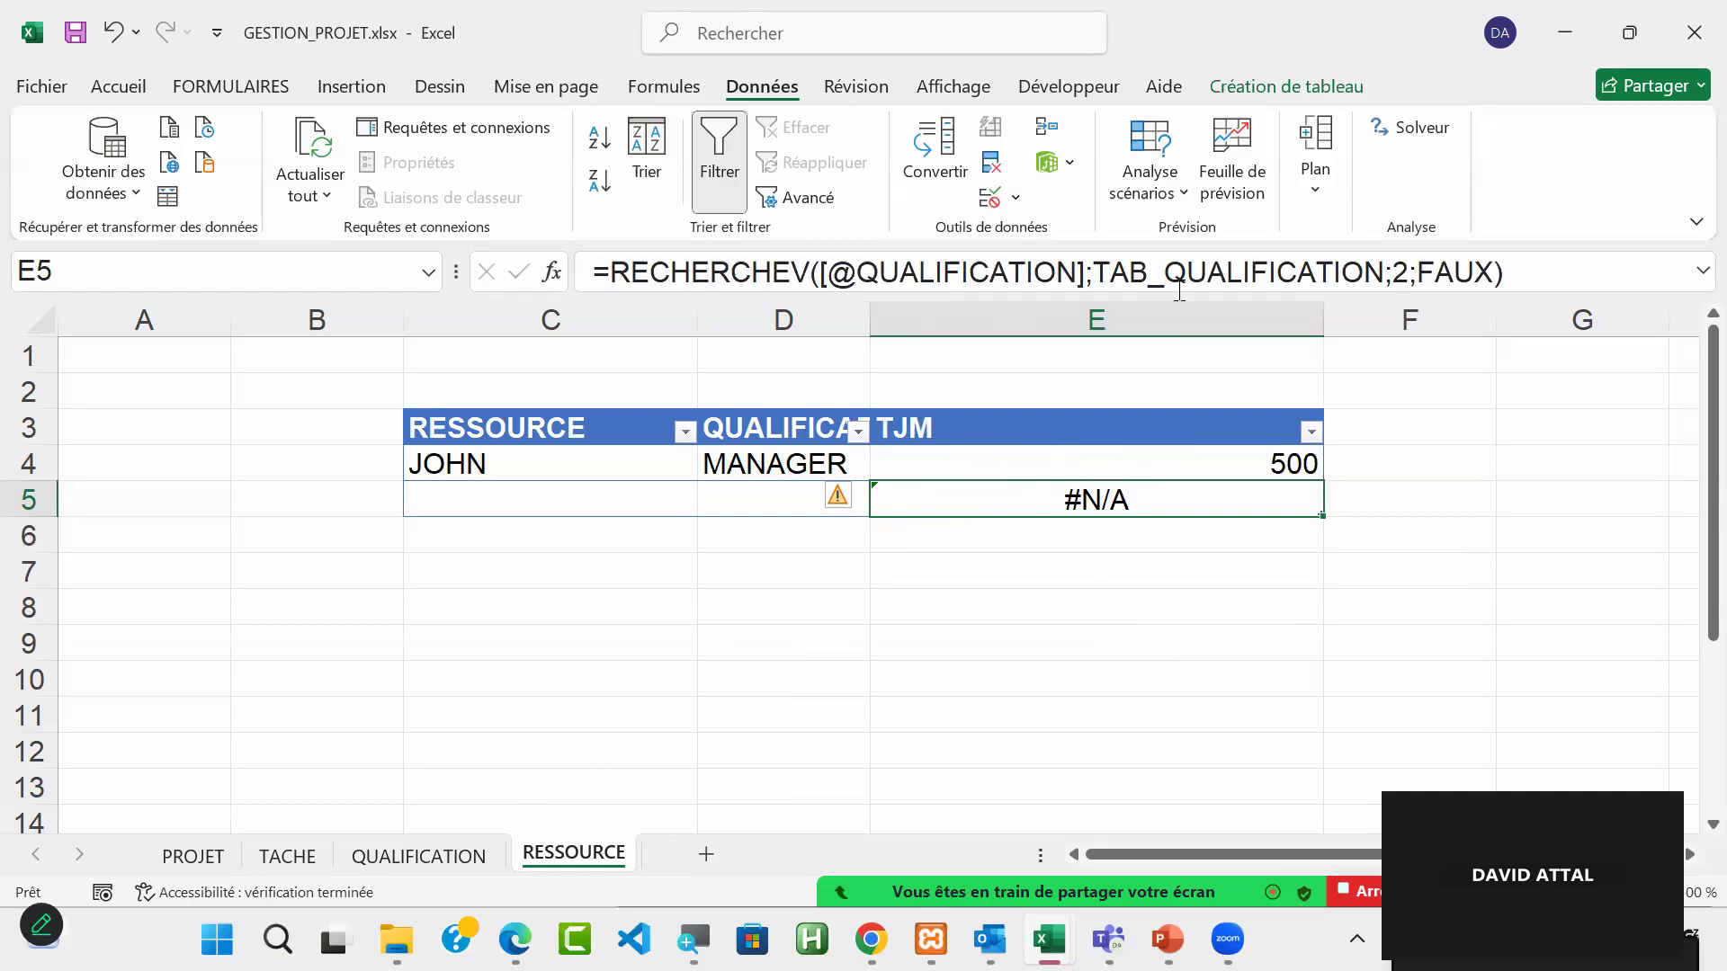
pyautogui.moveTo(1093, 271); pyautogui.dragTo(1383, 272)
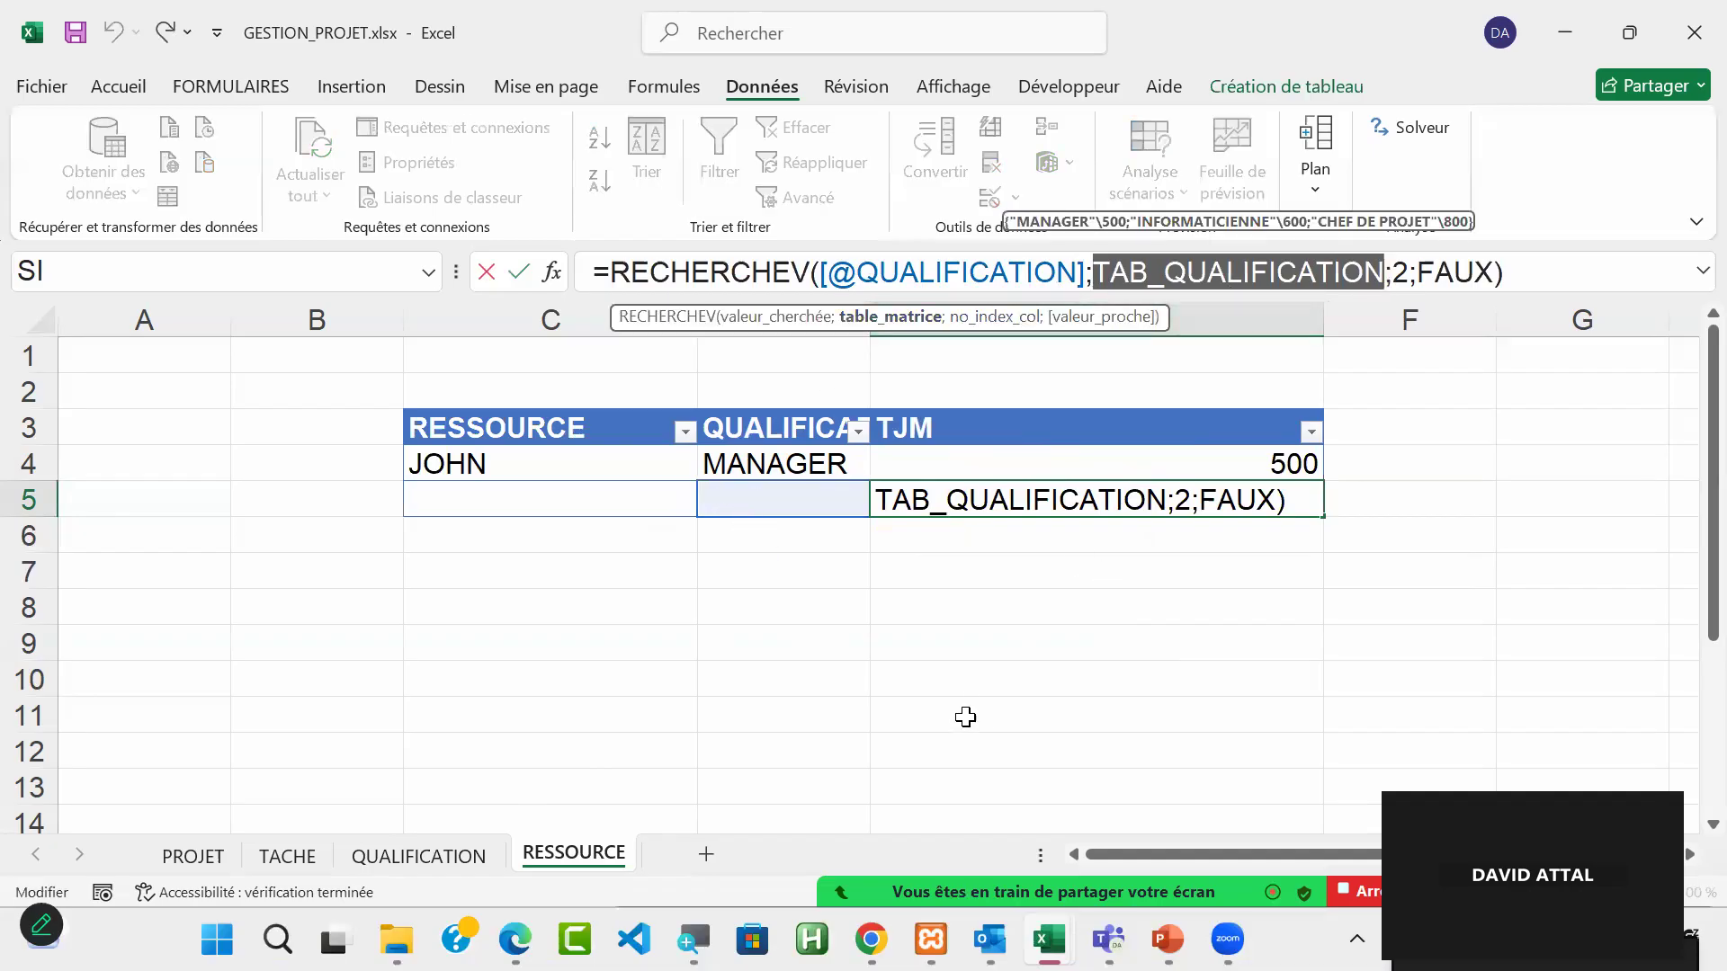
pyautogui.press('Escape')
pyautogui.click(1012, 462)
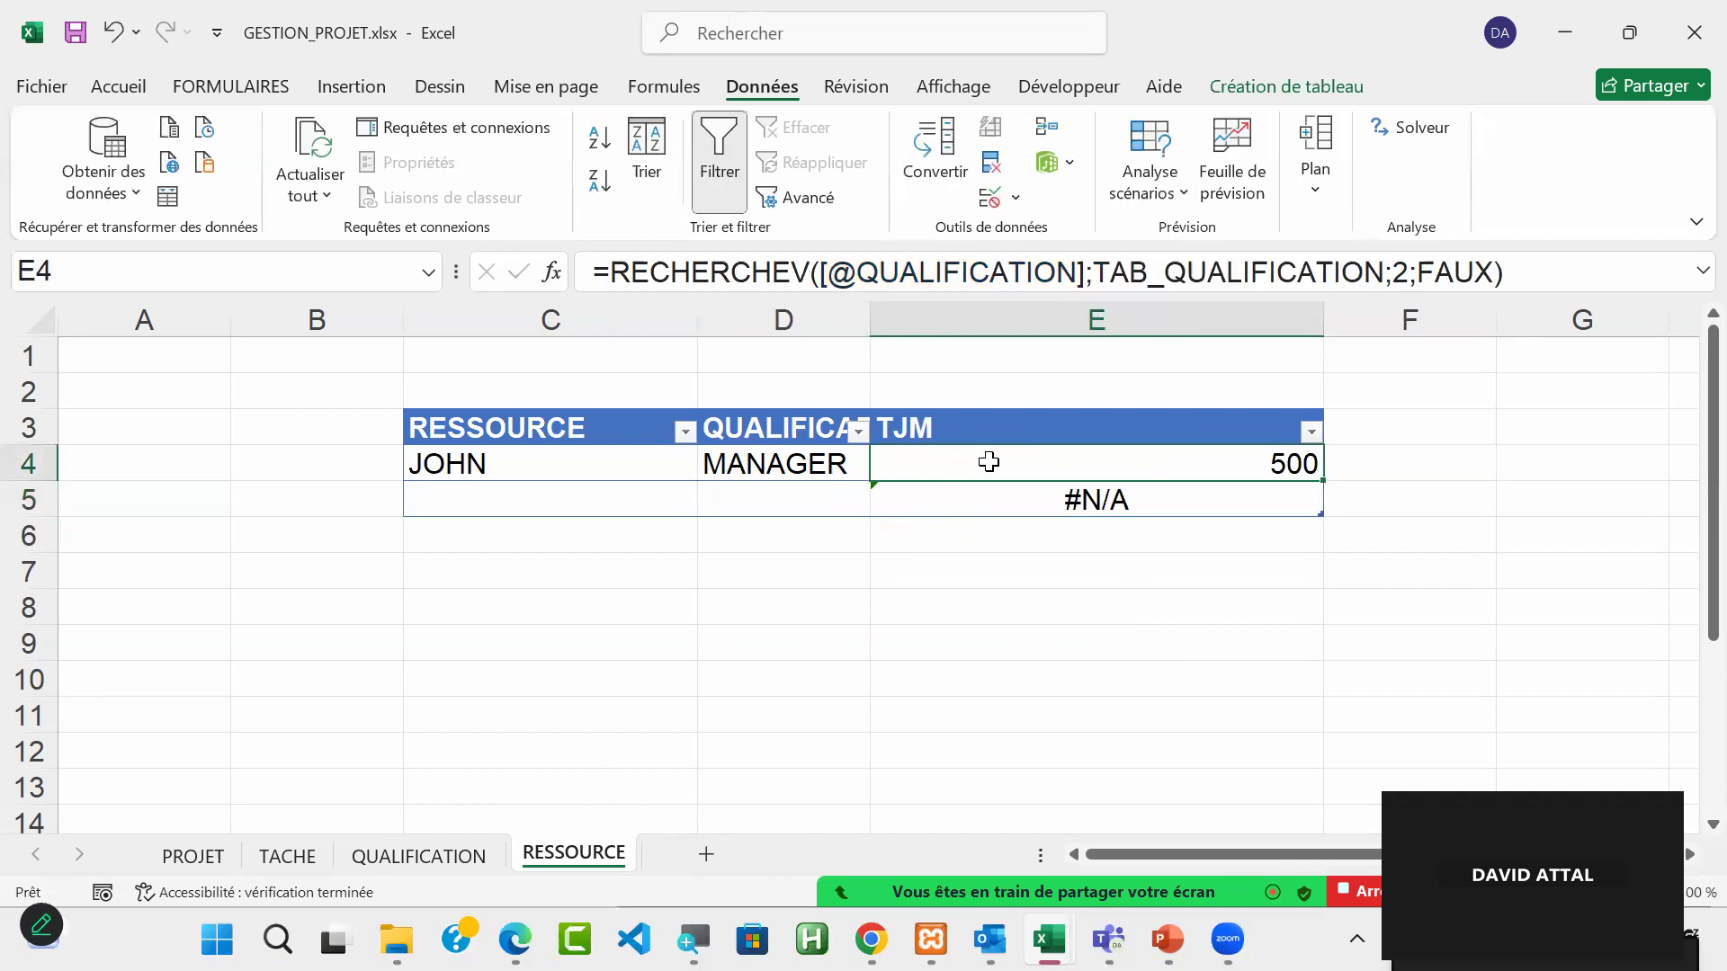
pyautogui.click(774, 454)
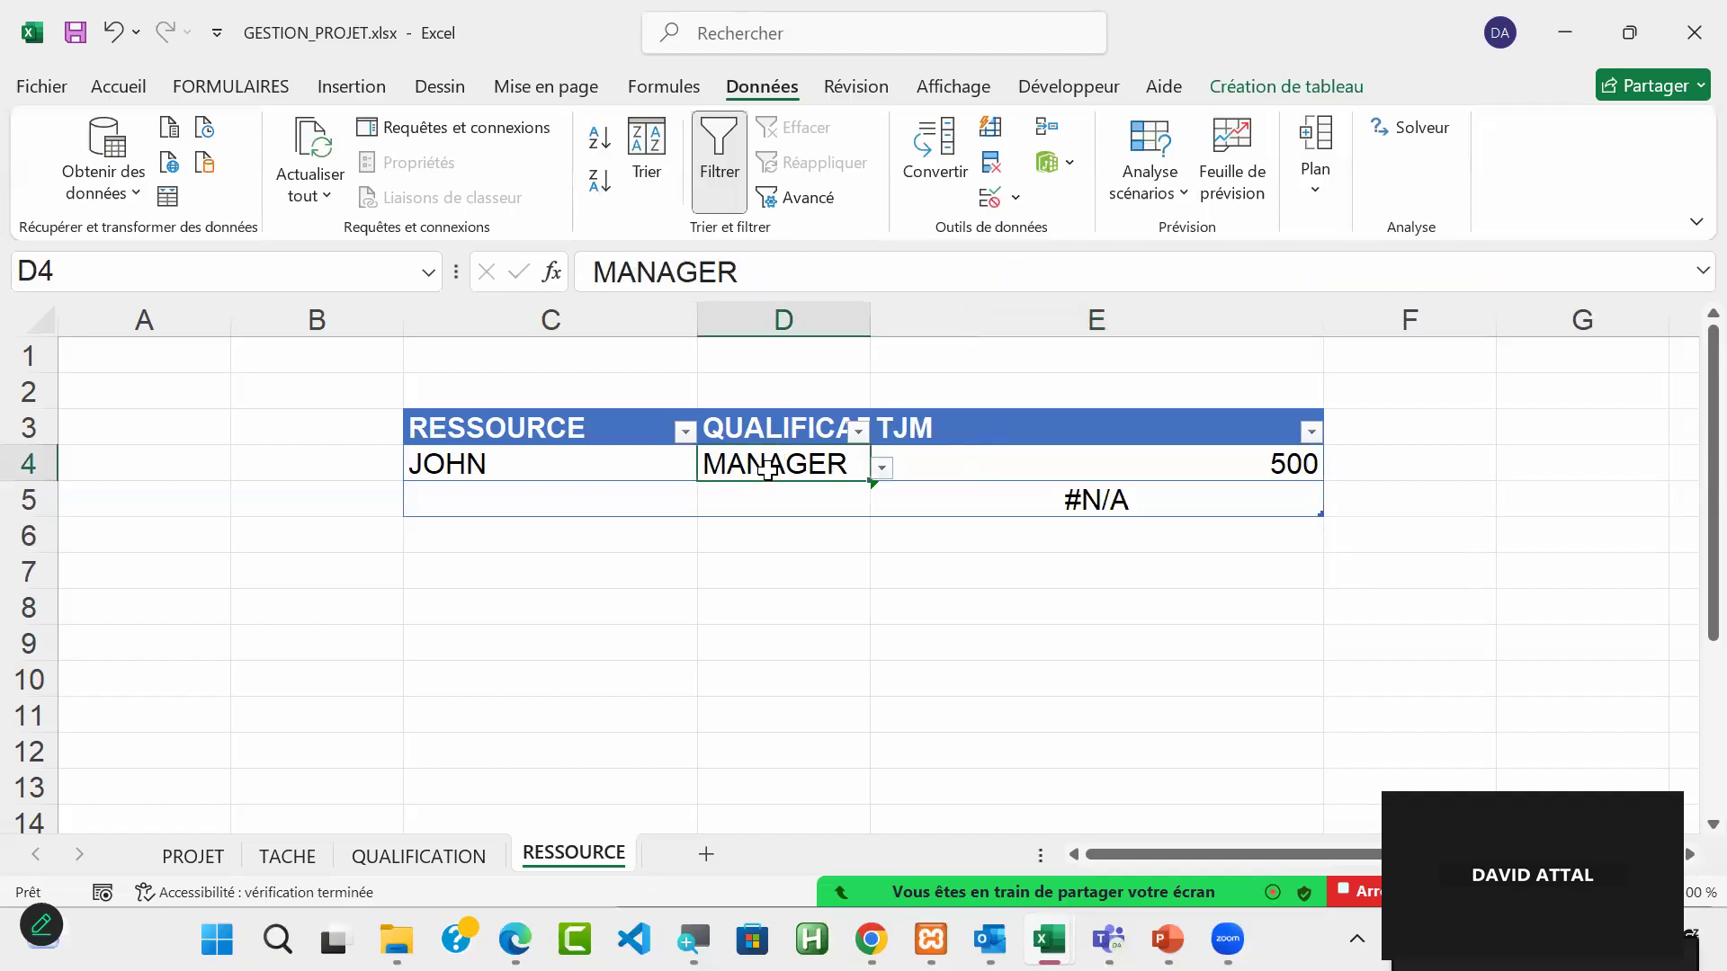
pyautogui.click(437, 856)
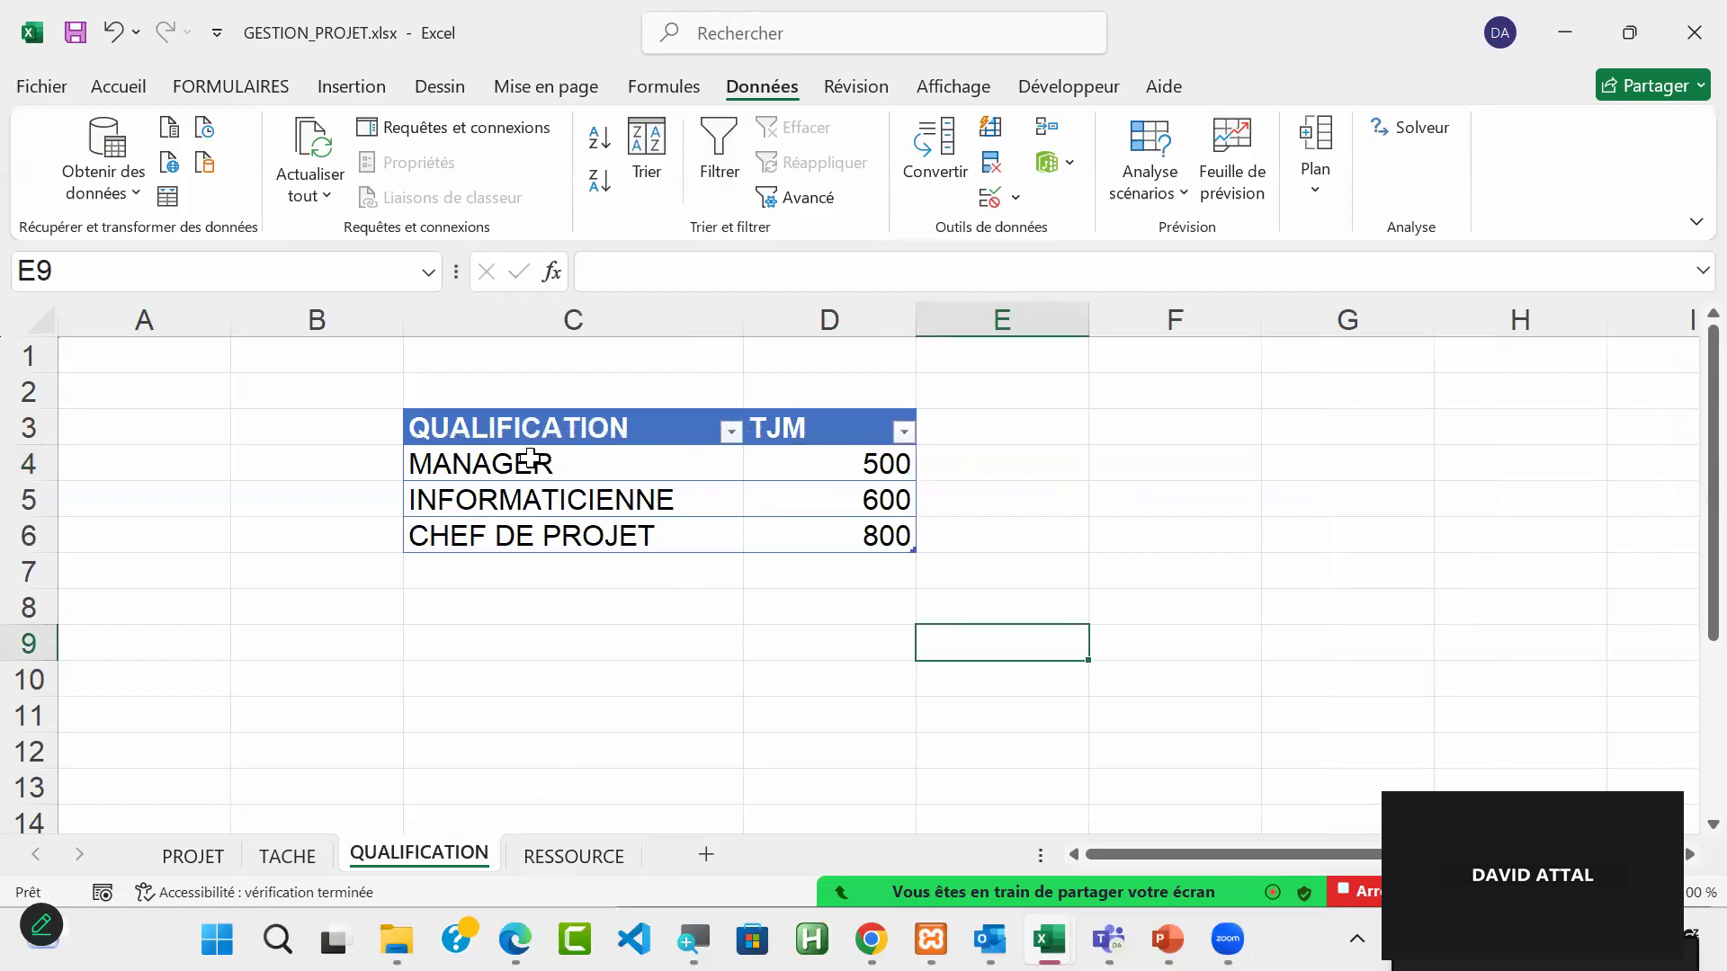
pyautogui.moveTo(492, 443); pyautogui.dragTo(832, 623)
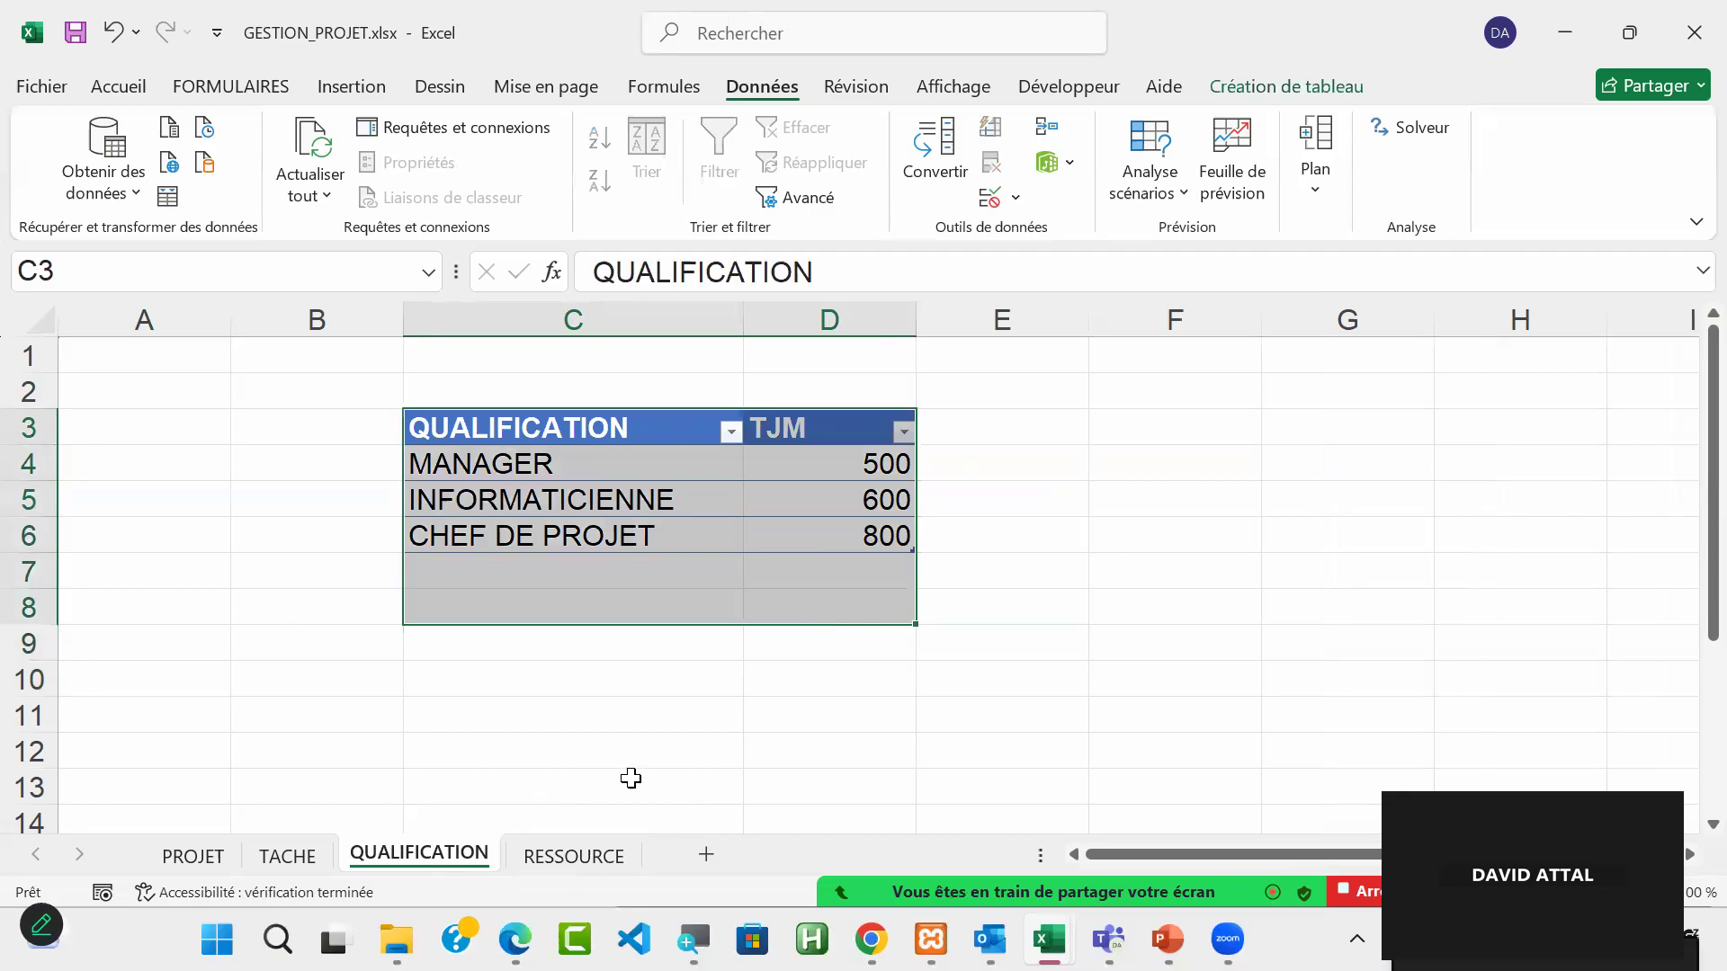
pyautogui.click(520, 477)
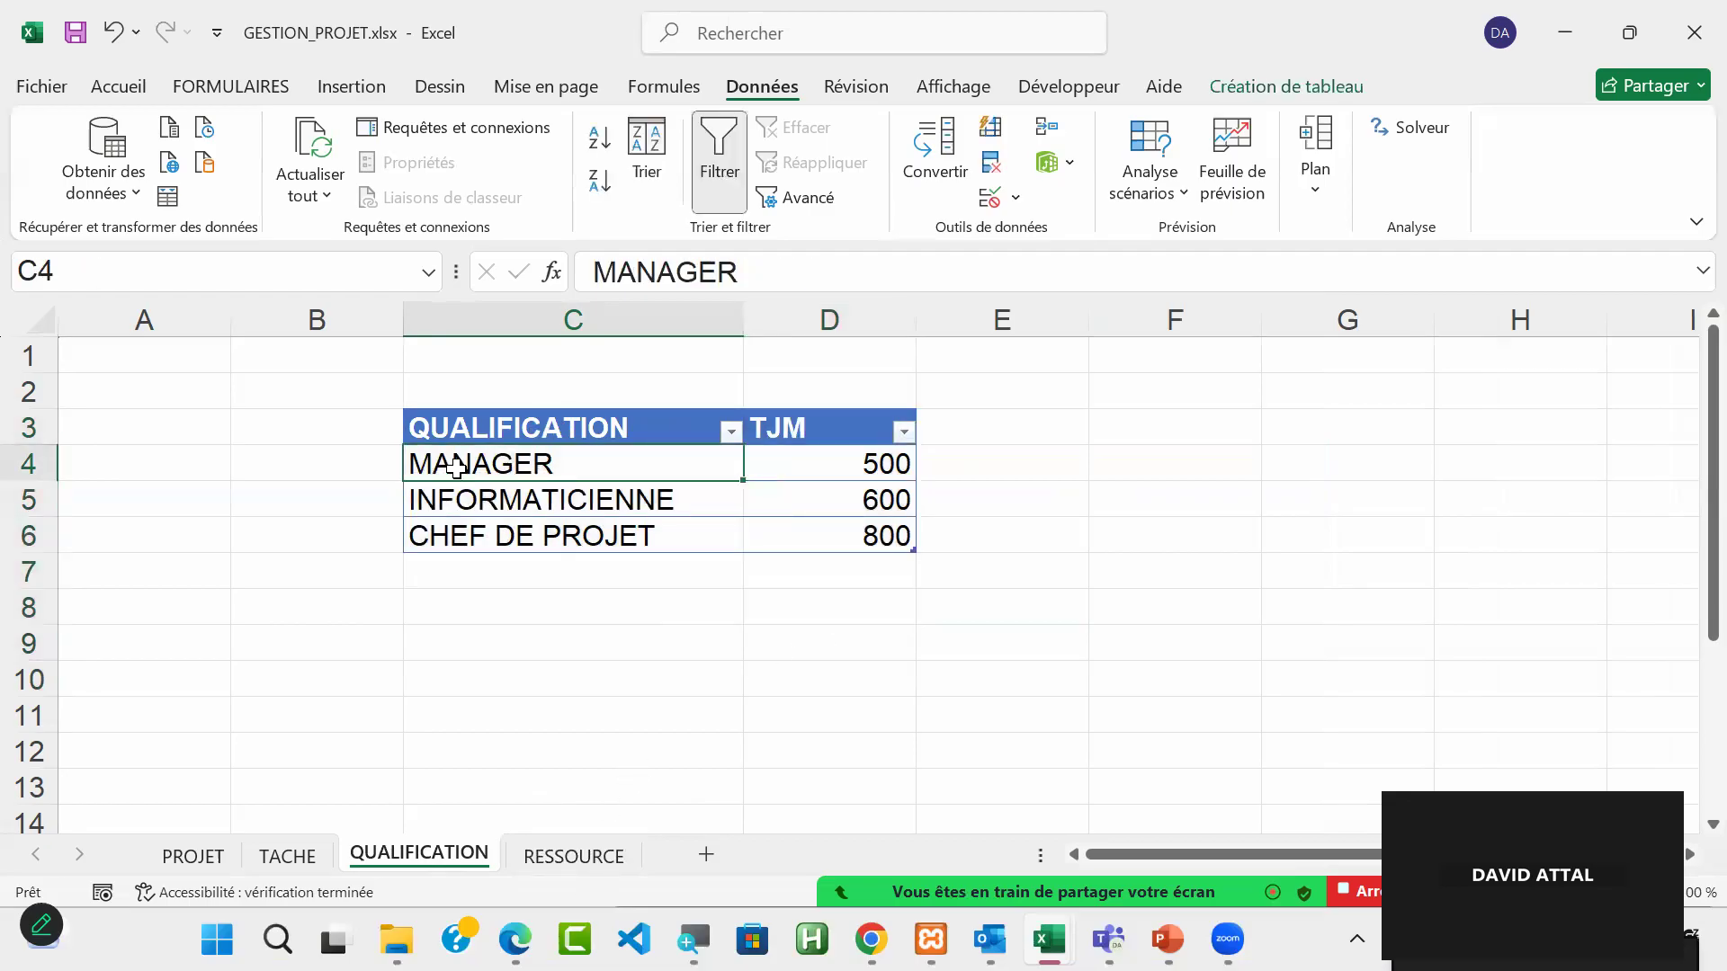
pyautogui.click(571, 854)
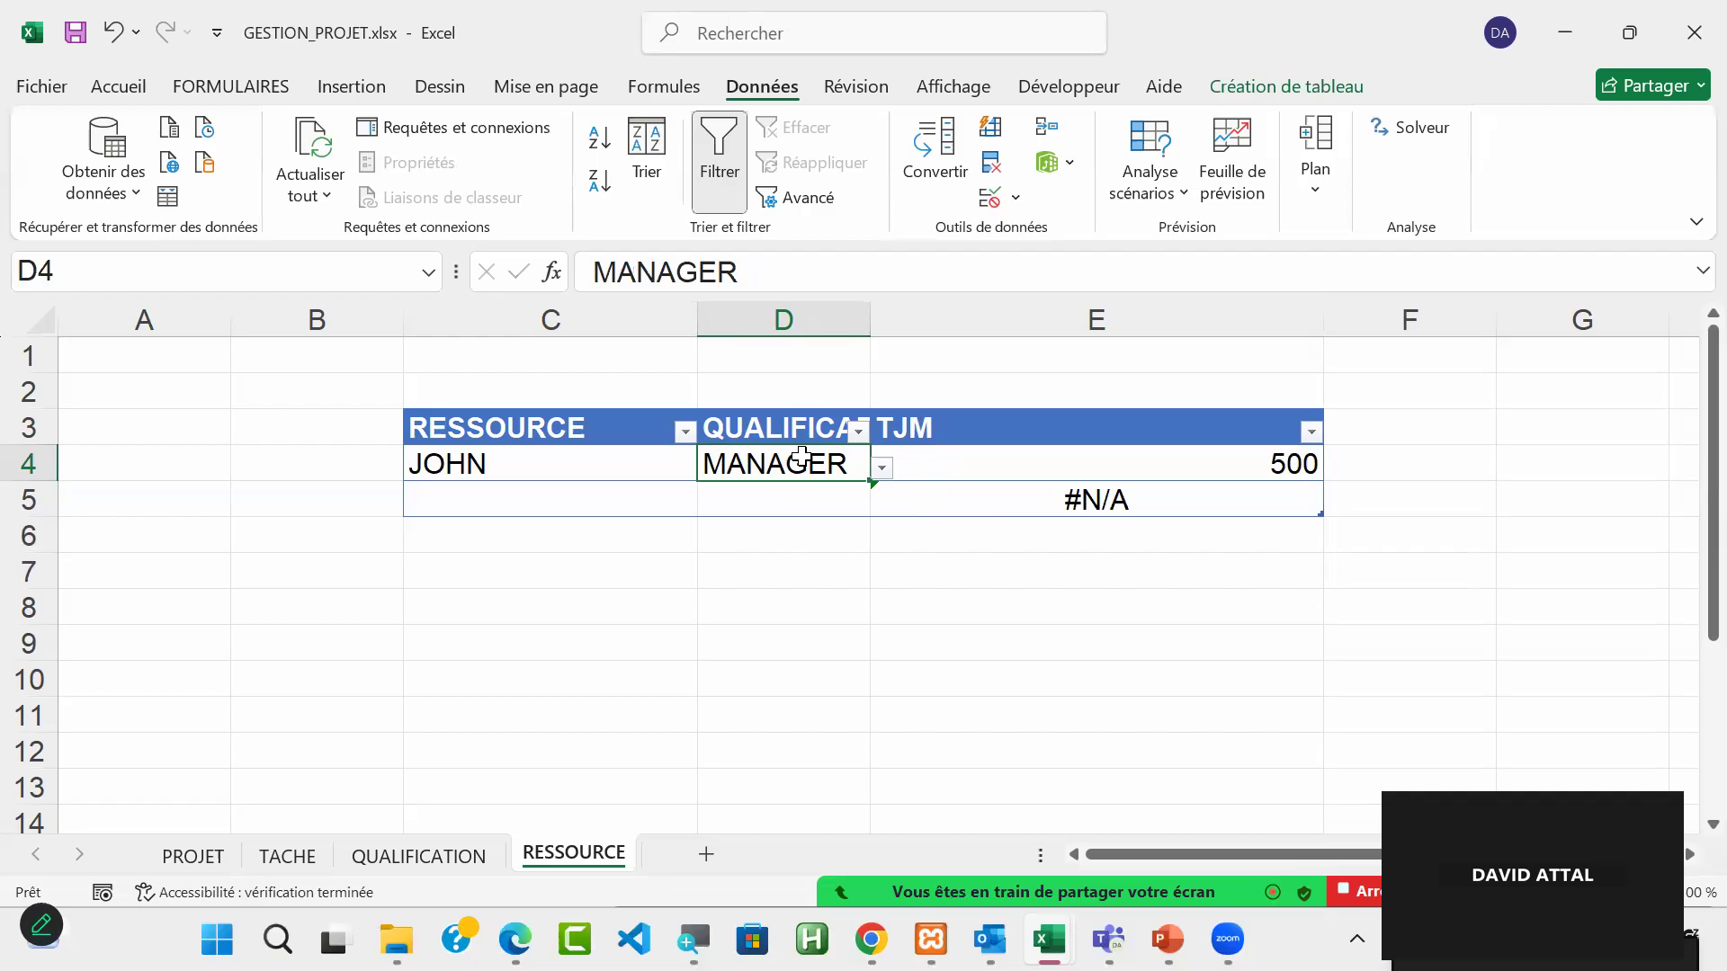
pyautogui.click(1137, 467)
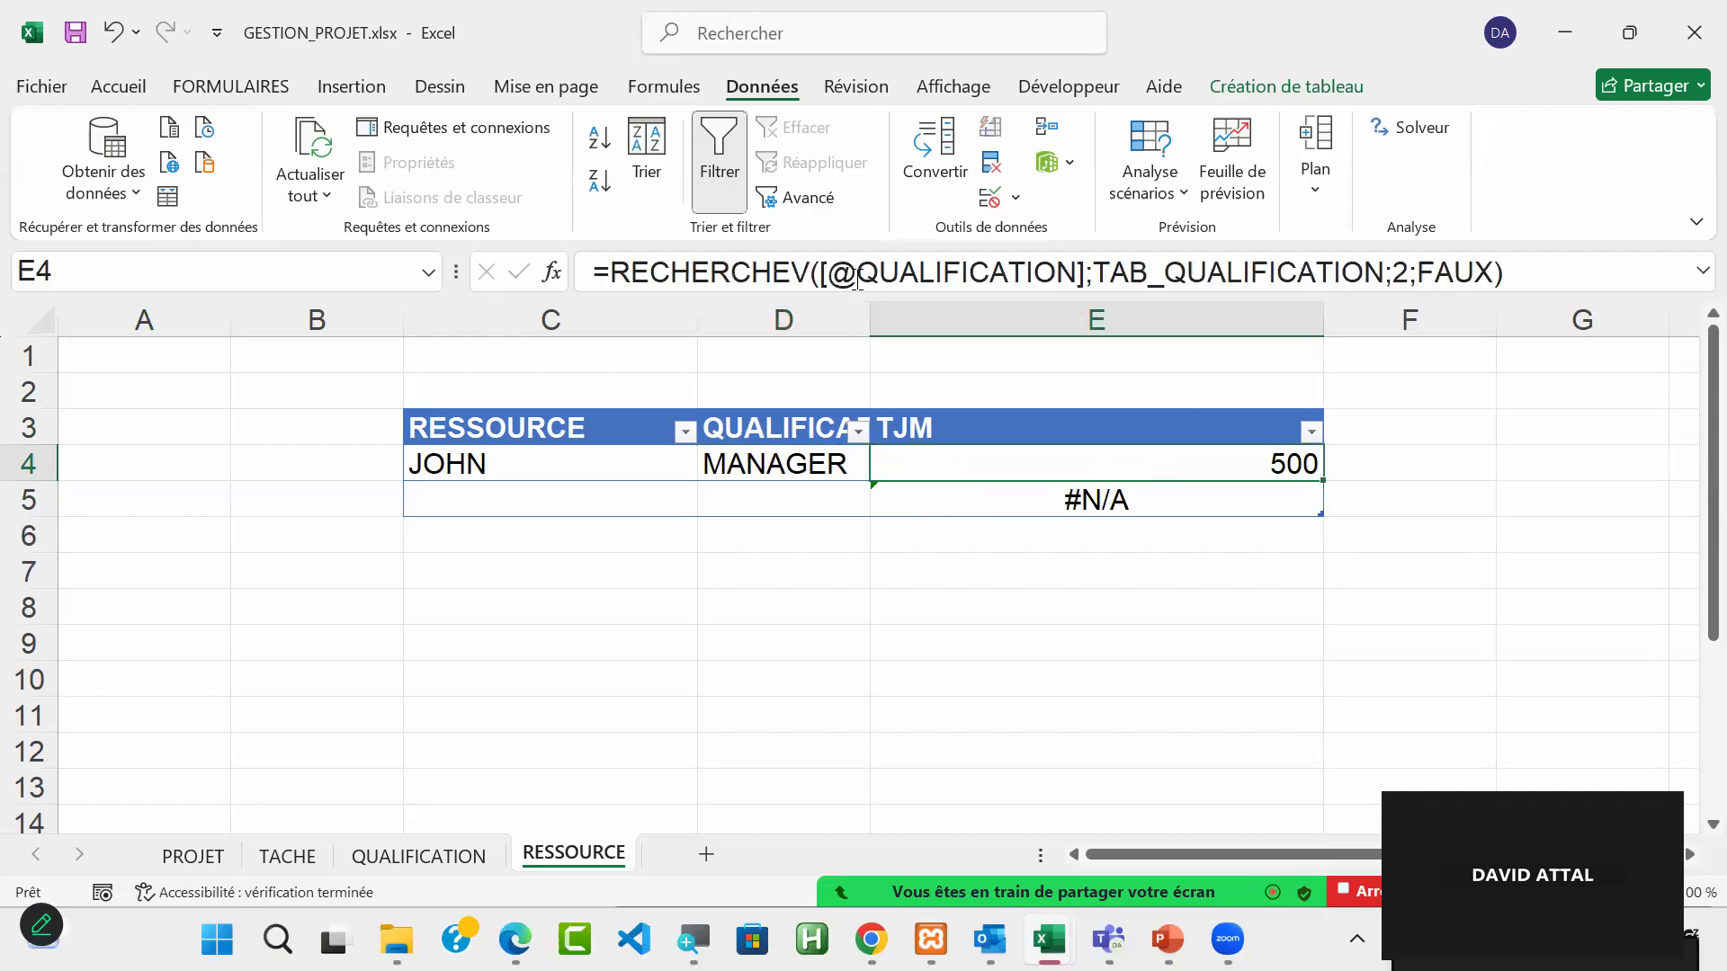
pyautogui.moveTo(829, 272); pyautogui.dragTo(1079, 272)
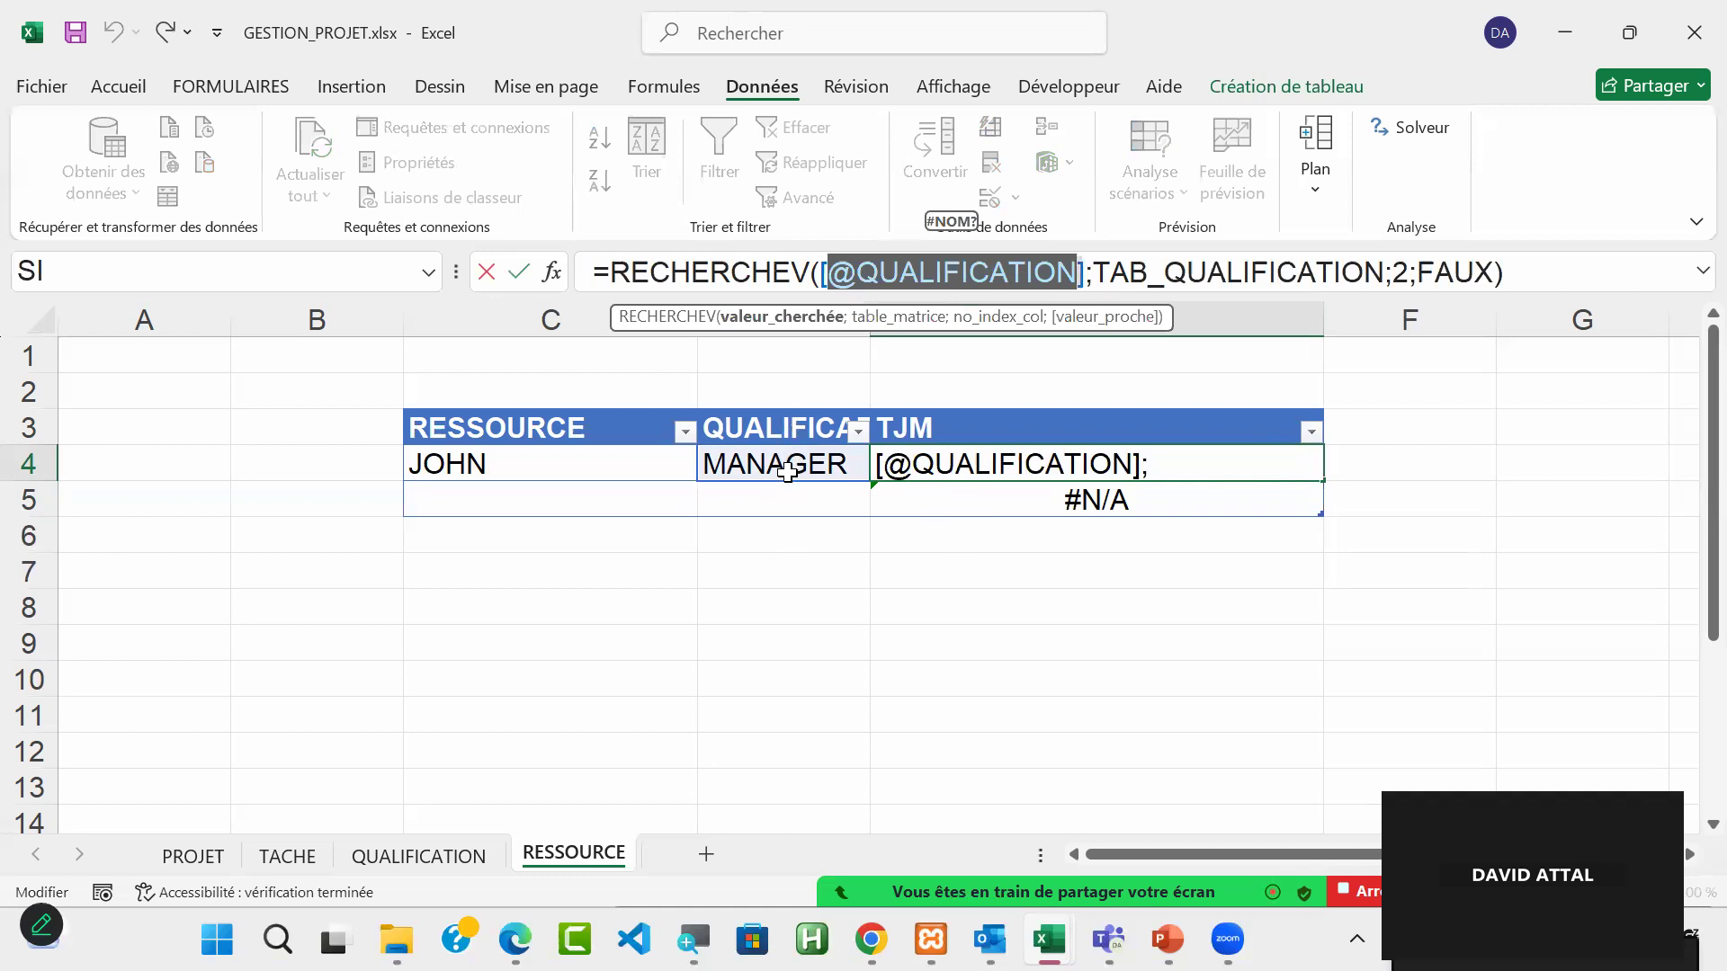
pyautogui.press('Escape')
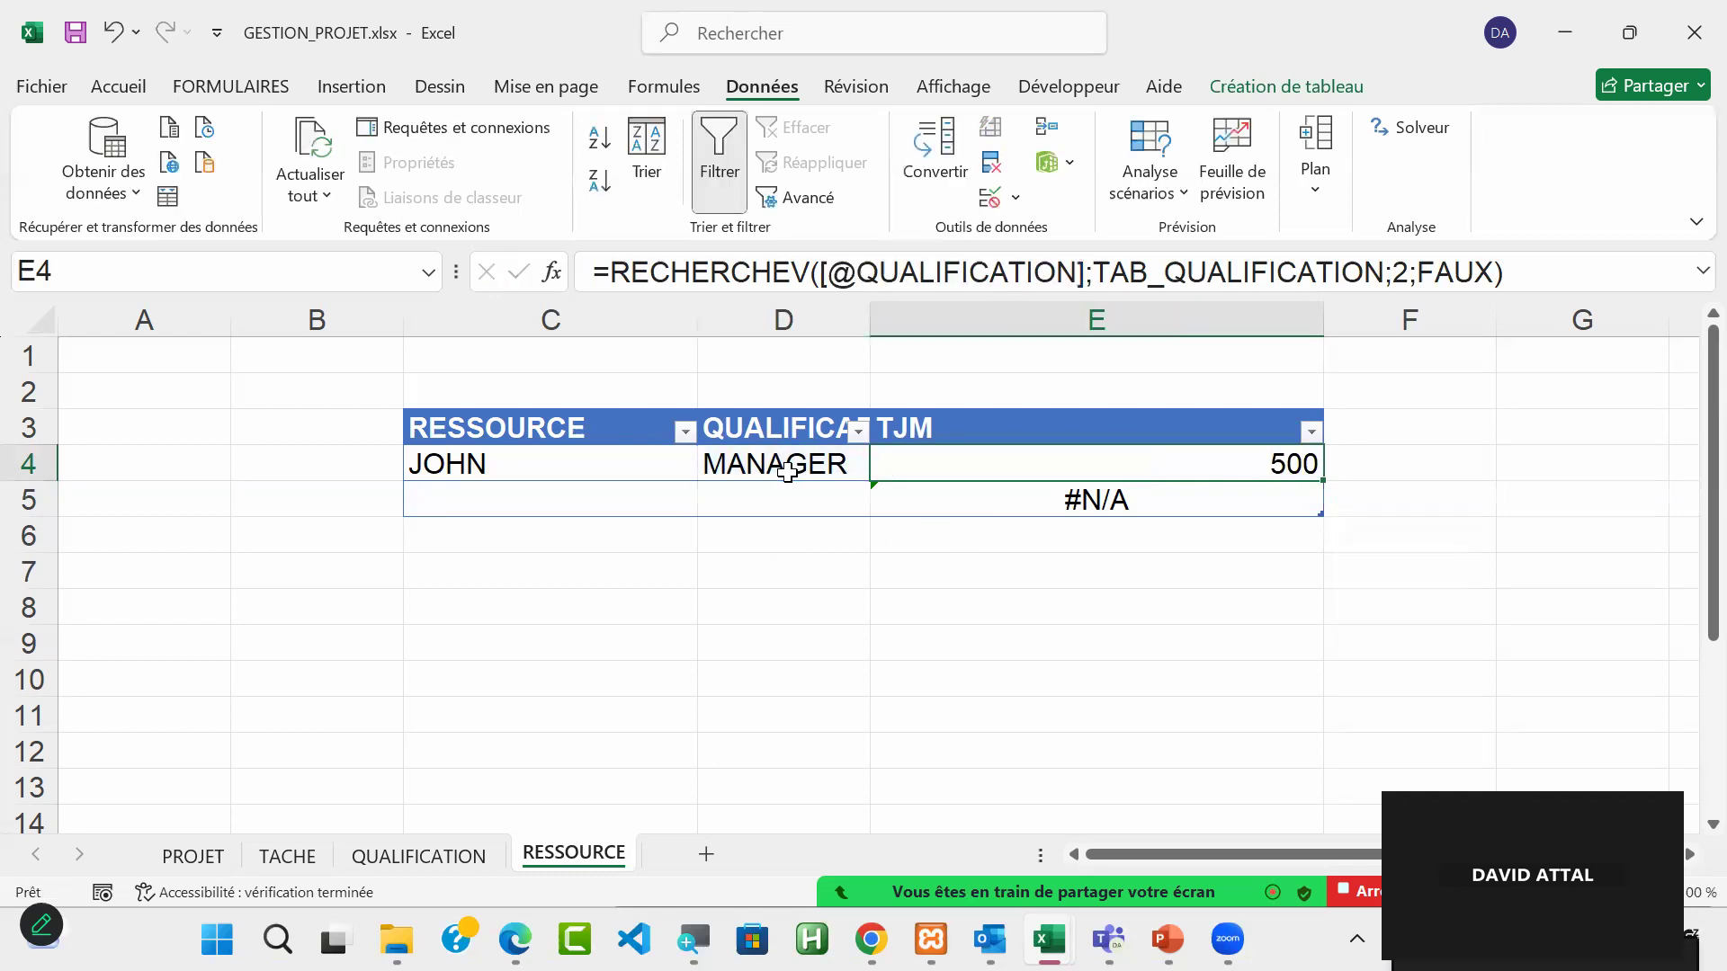
# Step: Fill in row 5 of the RESSOURCE table with the second resource's first name and the qualification CHEF DE PROJET, and check its TJM
pyautogui.click(596, 498)
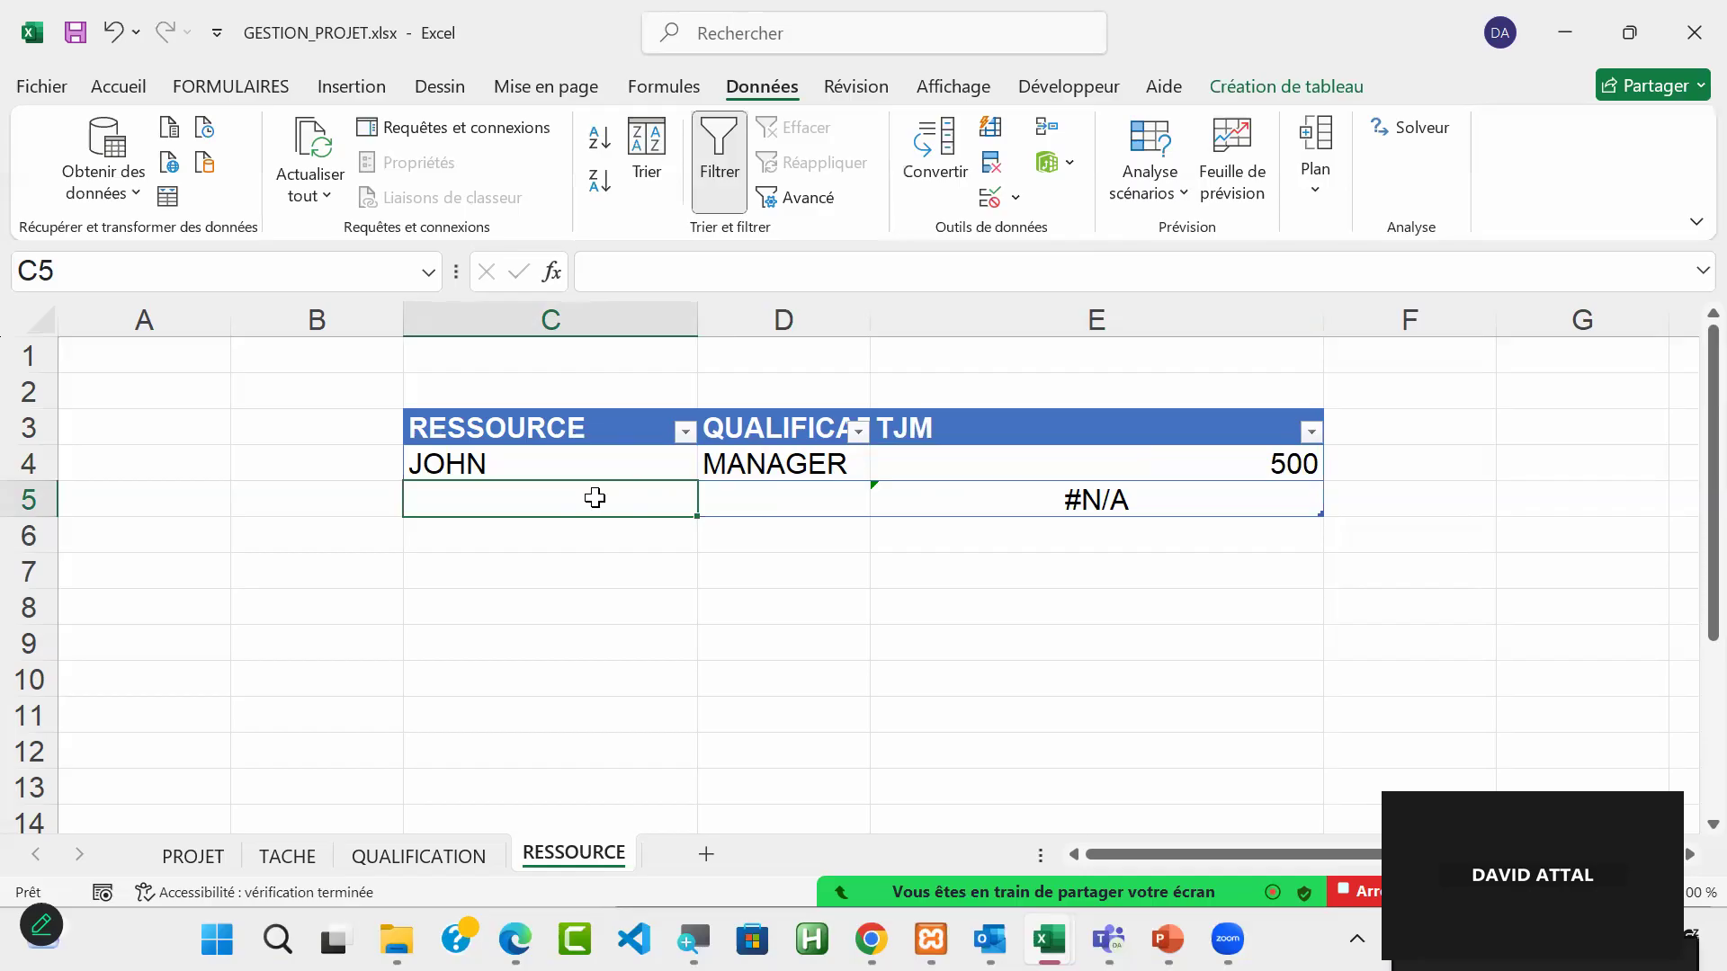
pyautogui.write('SA')
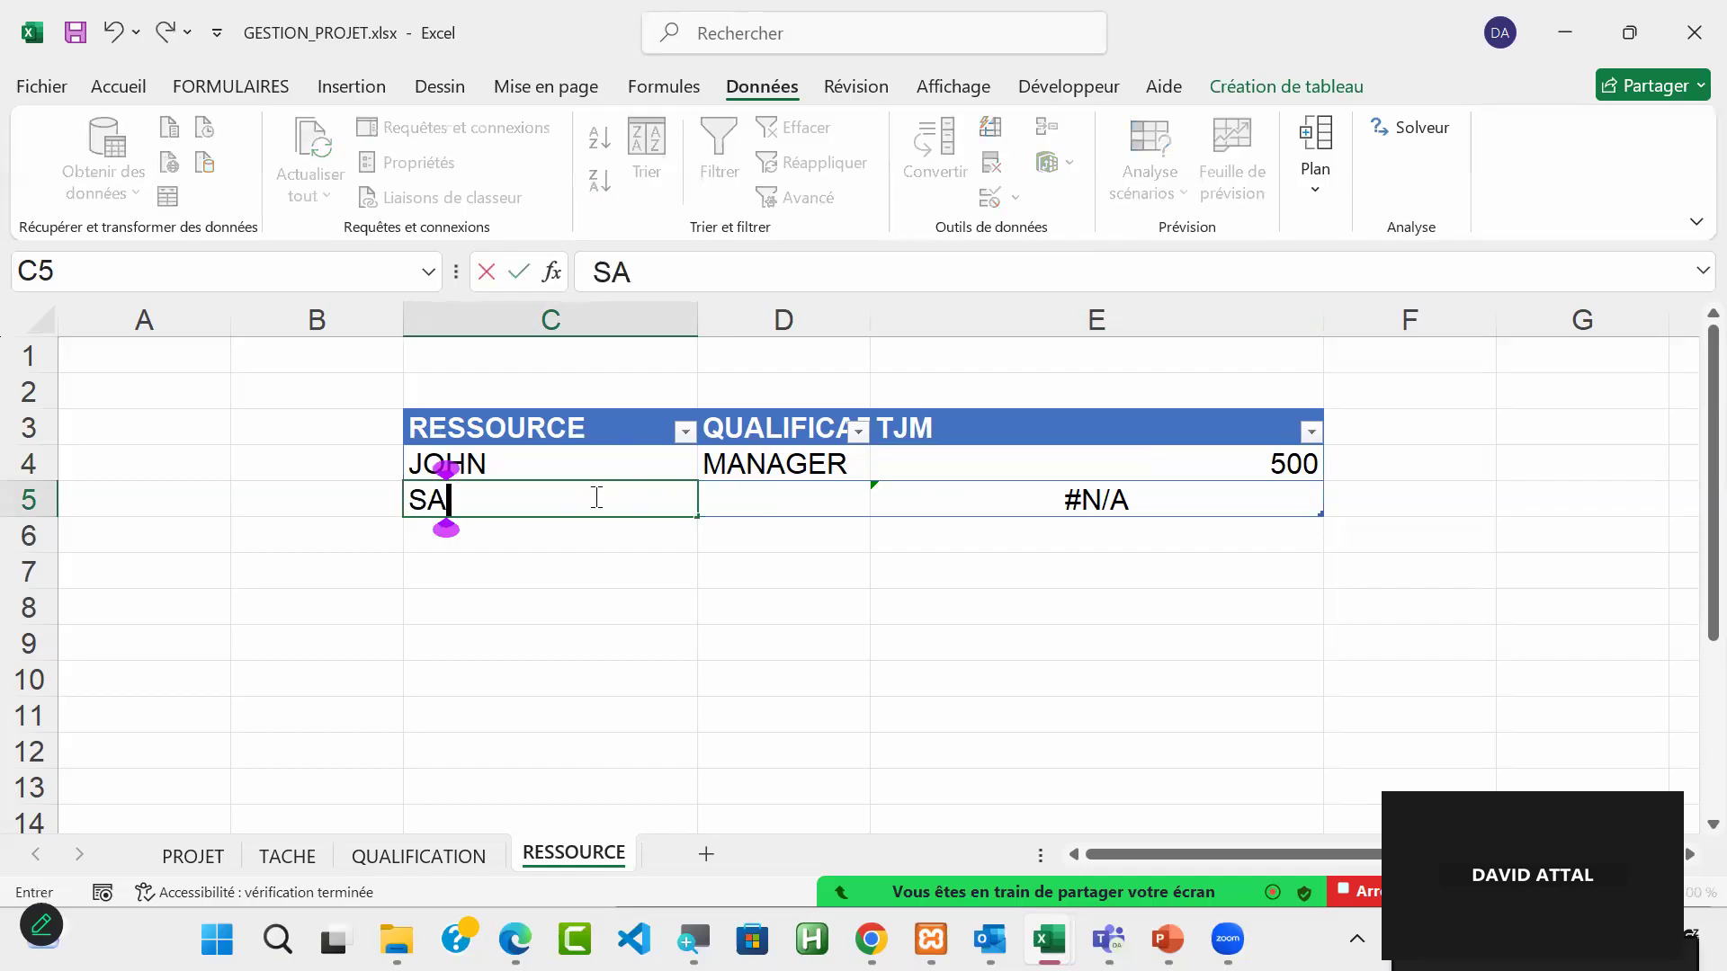
pyautogui.write('RAH')
pyautogui.press('Tab')
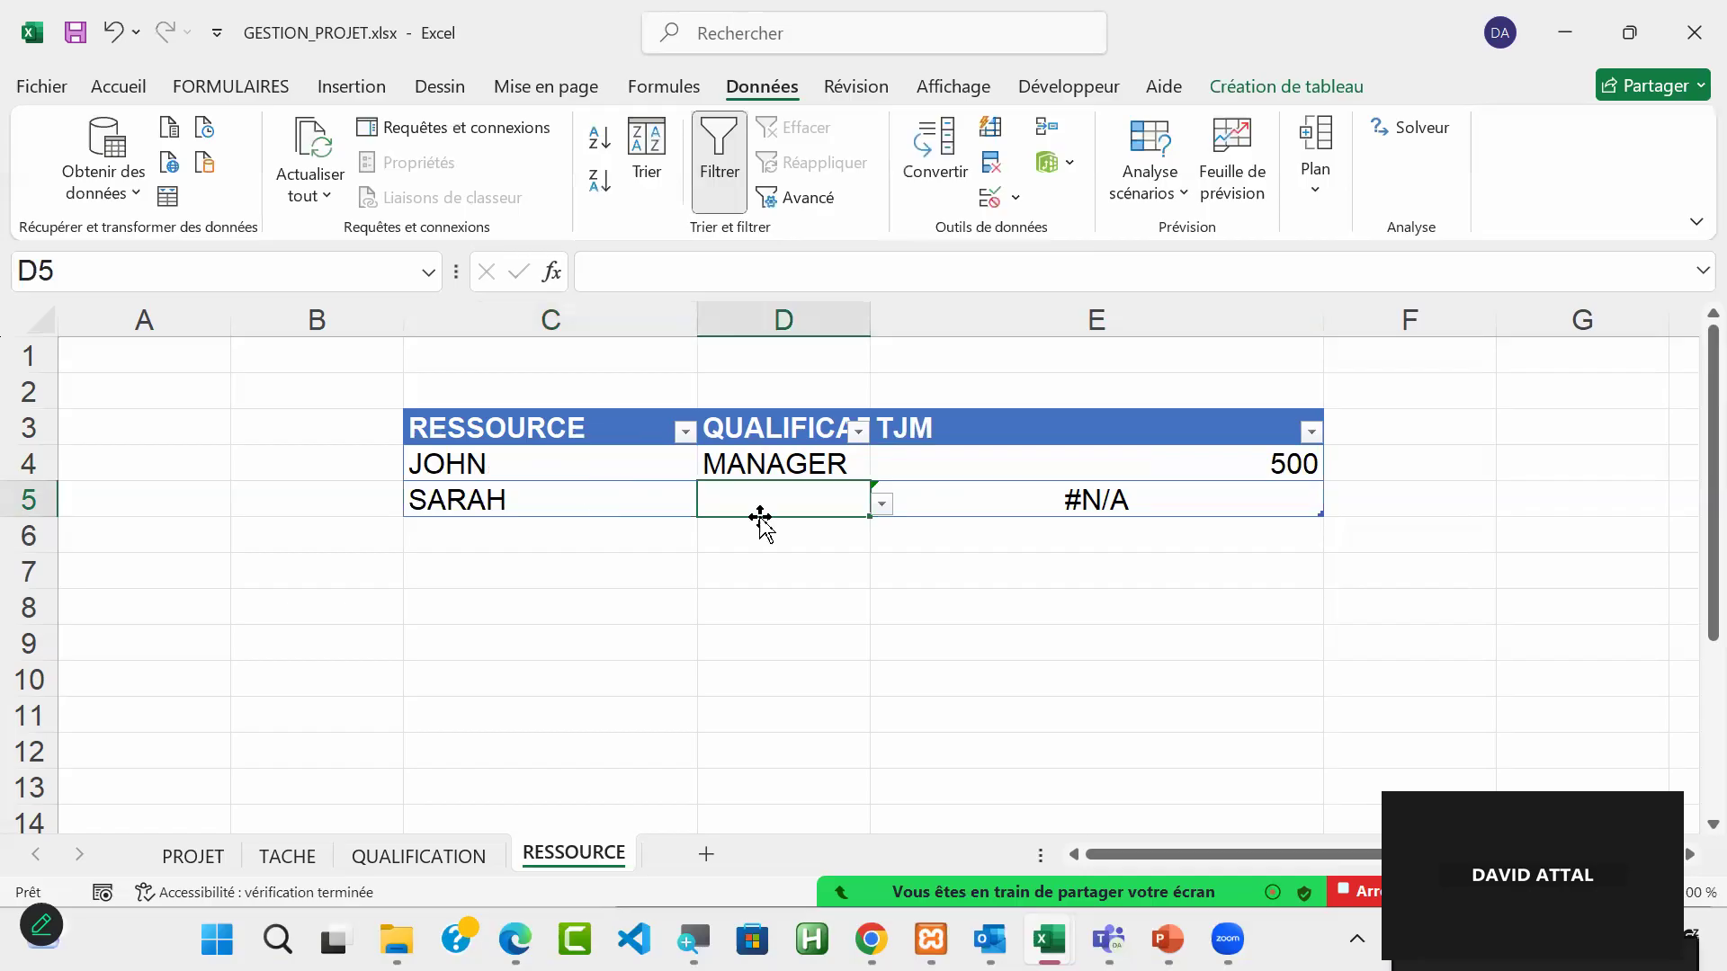
pyautogui.click(881, 505)
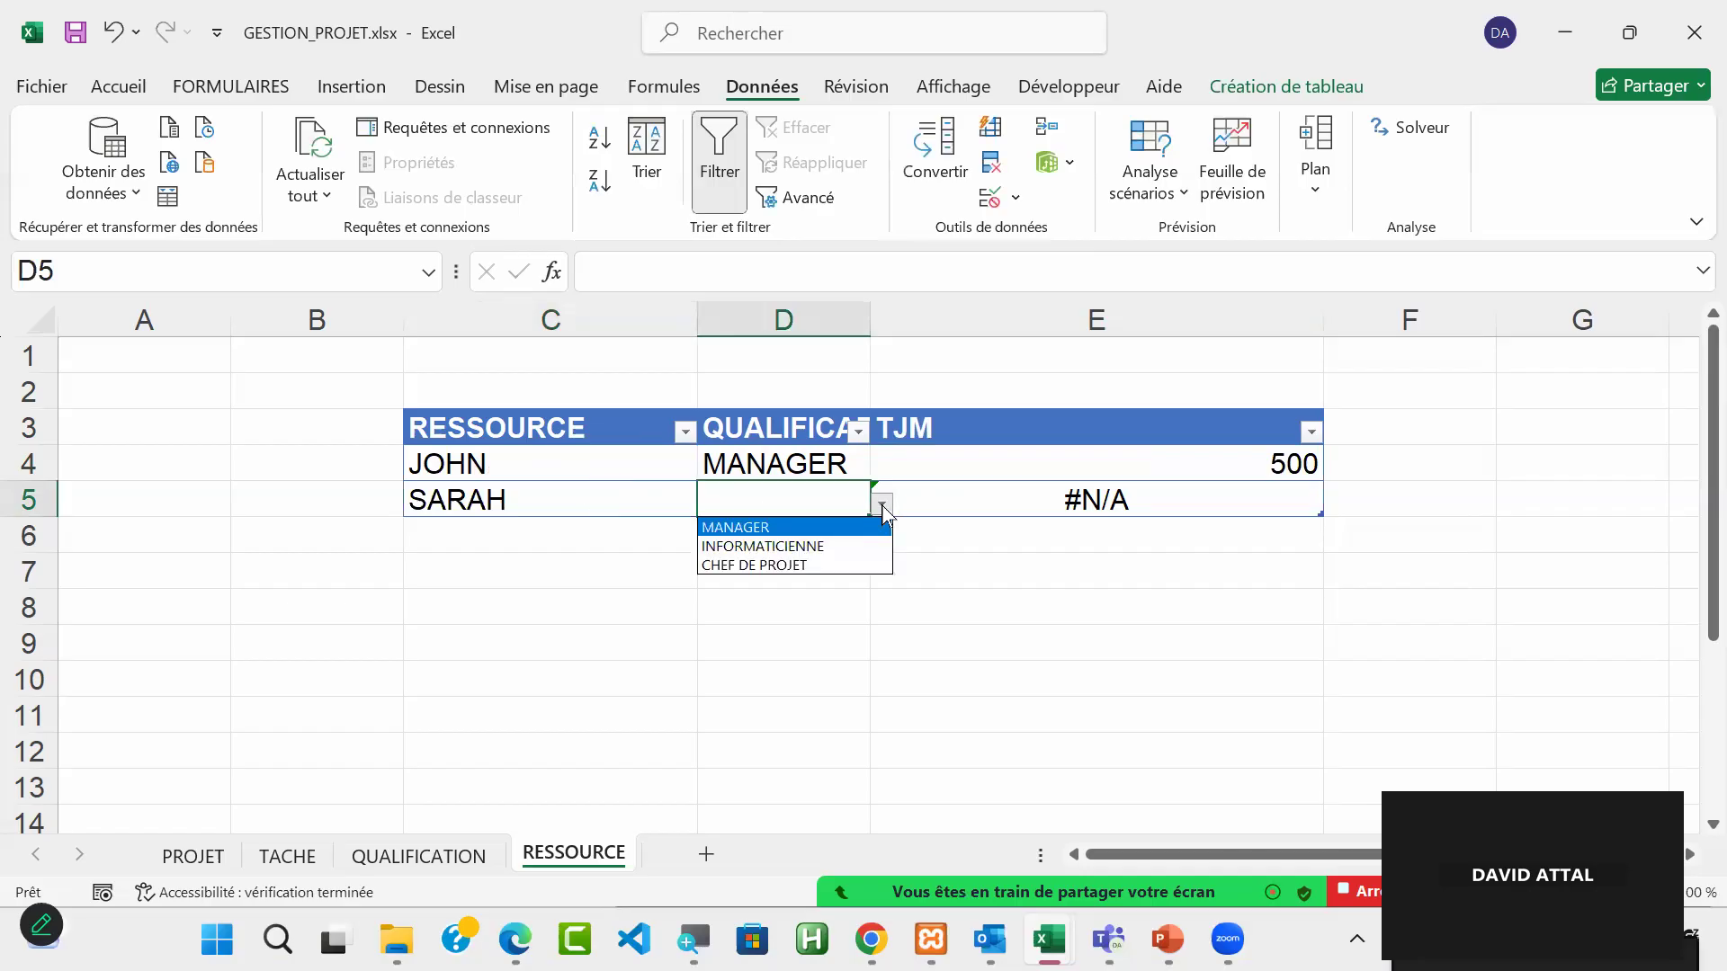
pyautogui.click(801, 565)
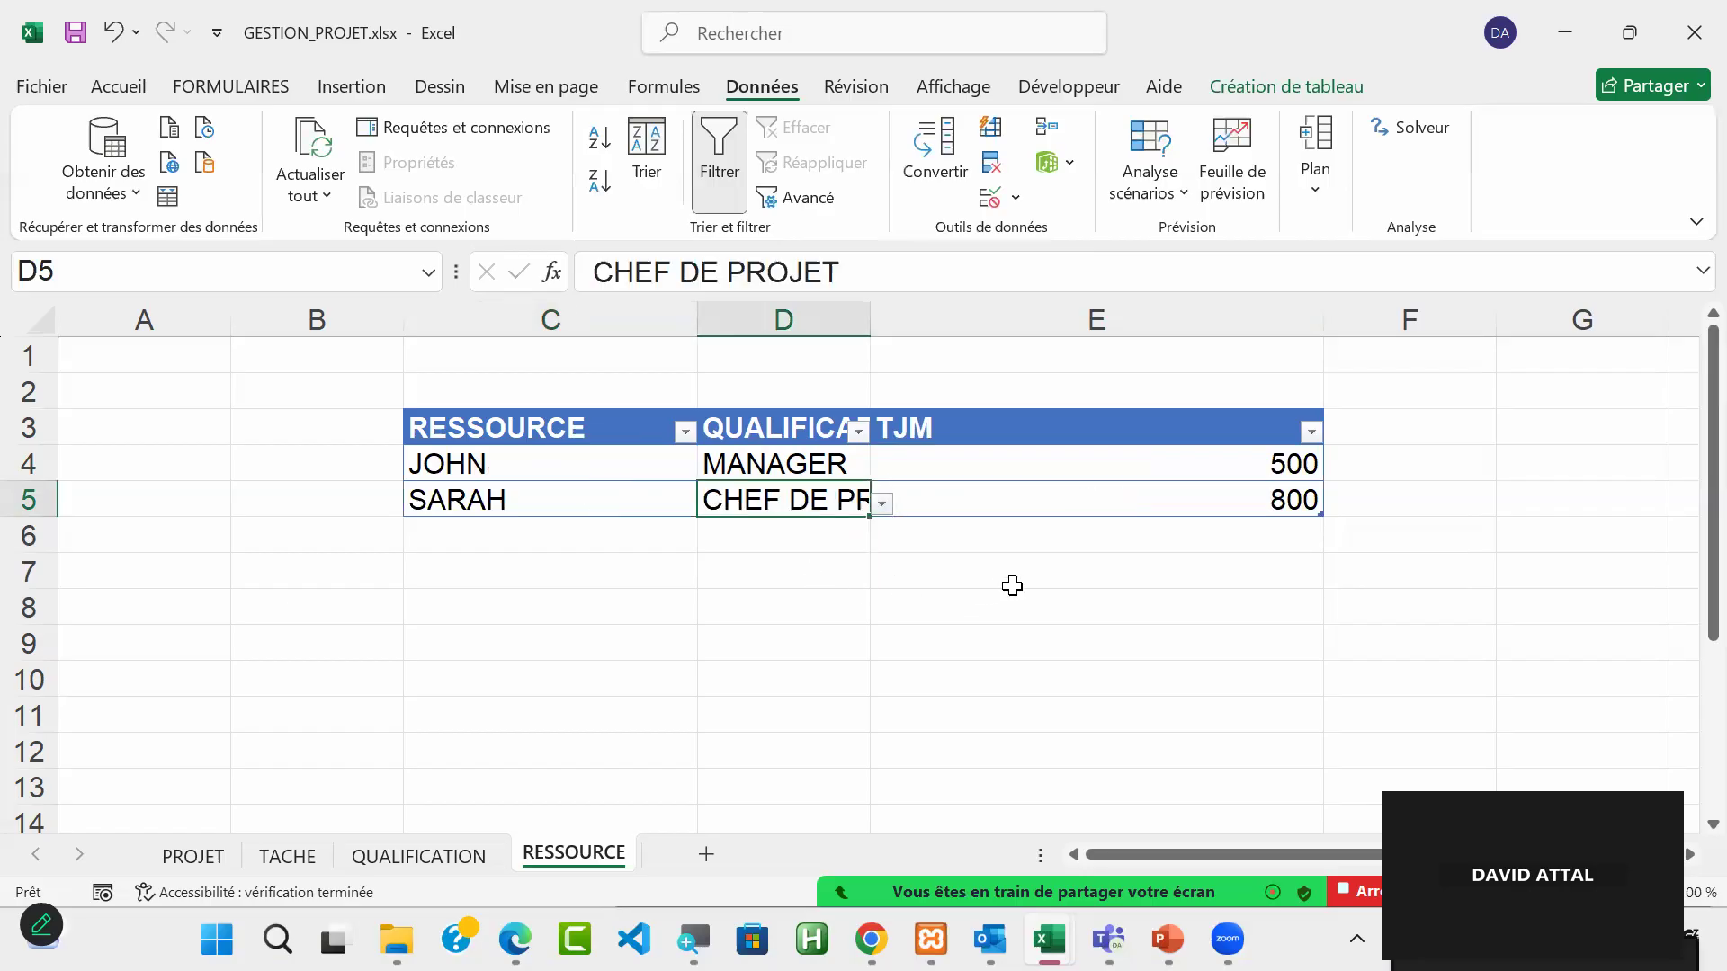
pyautogui.click(1147, 504)
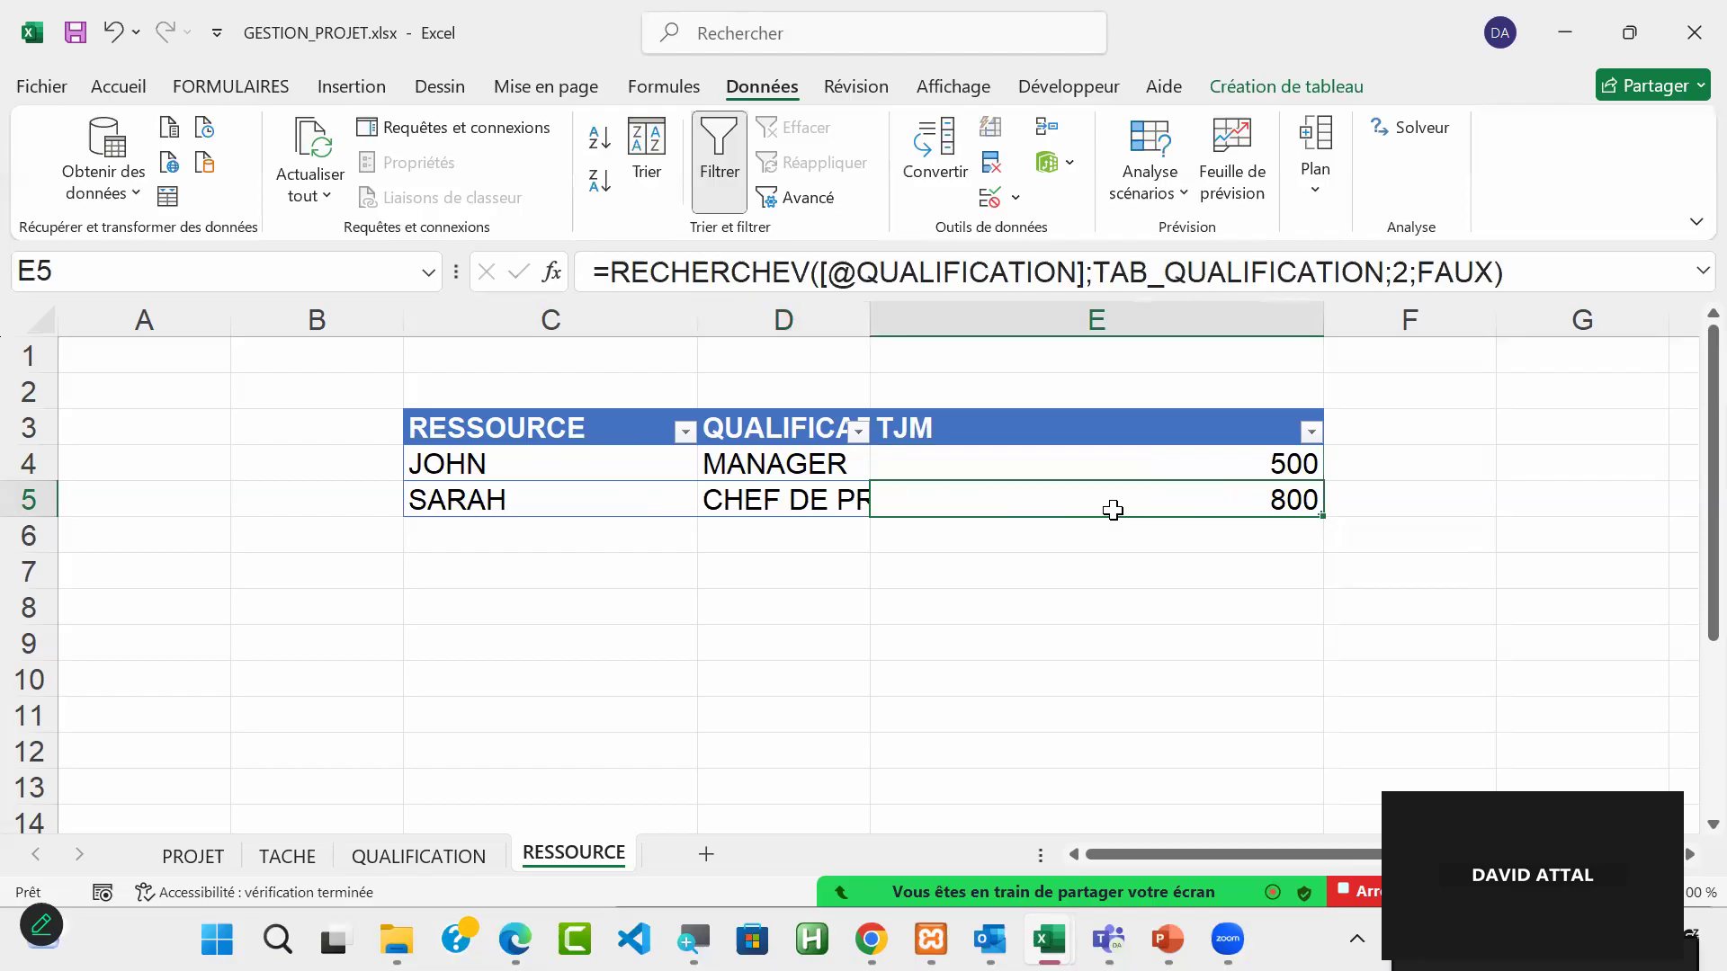
# Step: Add a new row 6 to the RESSOURCE table and enter the third resource's first name in C6
pyautogui.press('Tab')
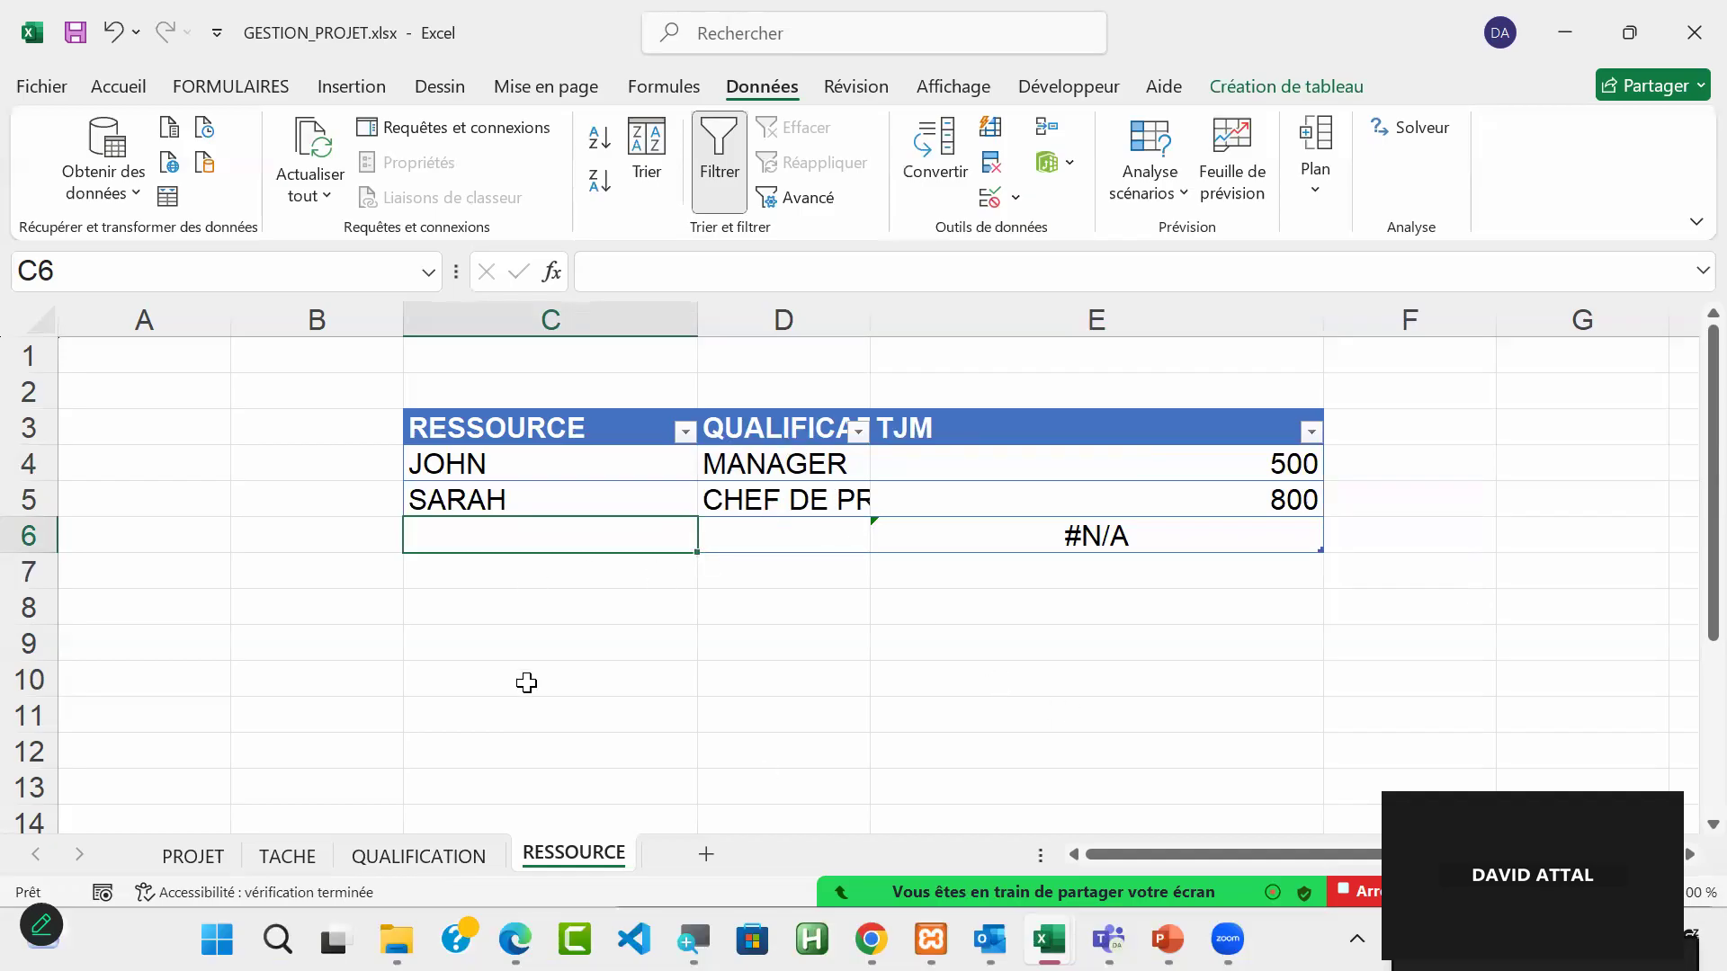
pyautogui.write('DEV')
pyautogui.press('BackSpace')
pyautogui.press('BackSpace')
pyautogui.press('BackSpace')
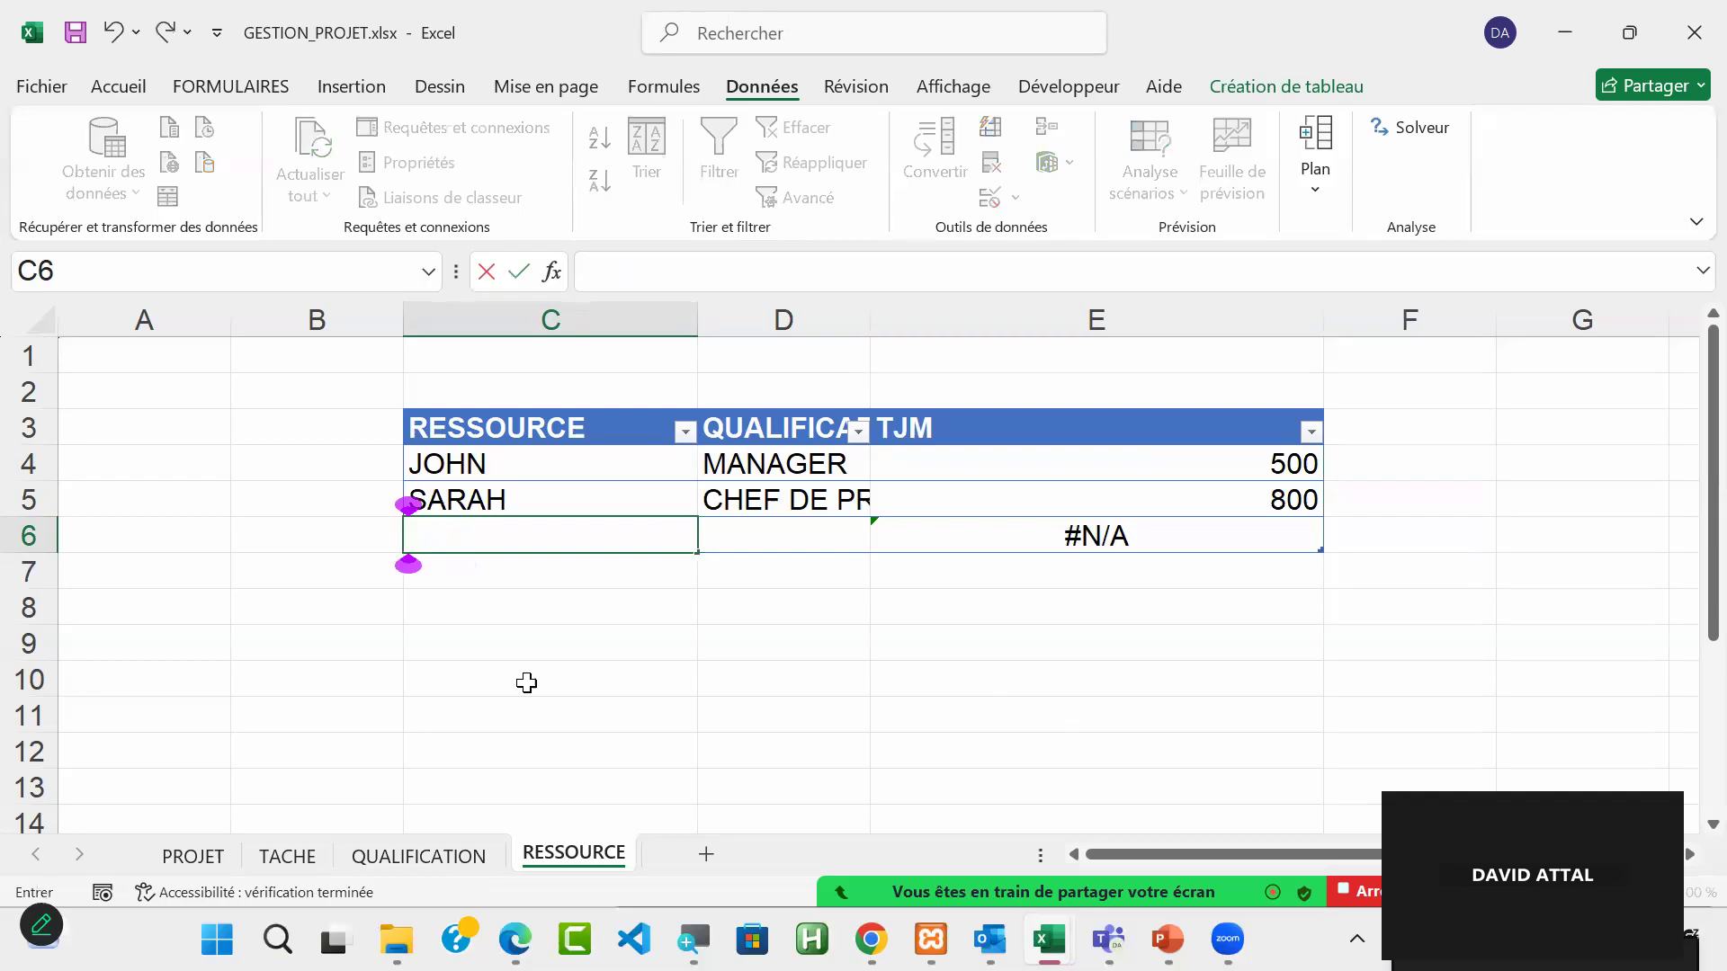
pyautogui.write('M')
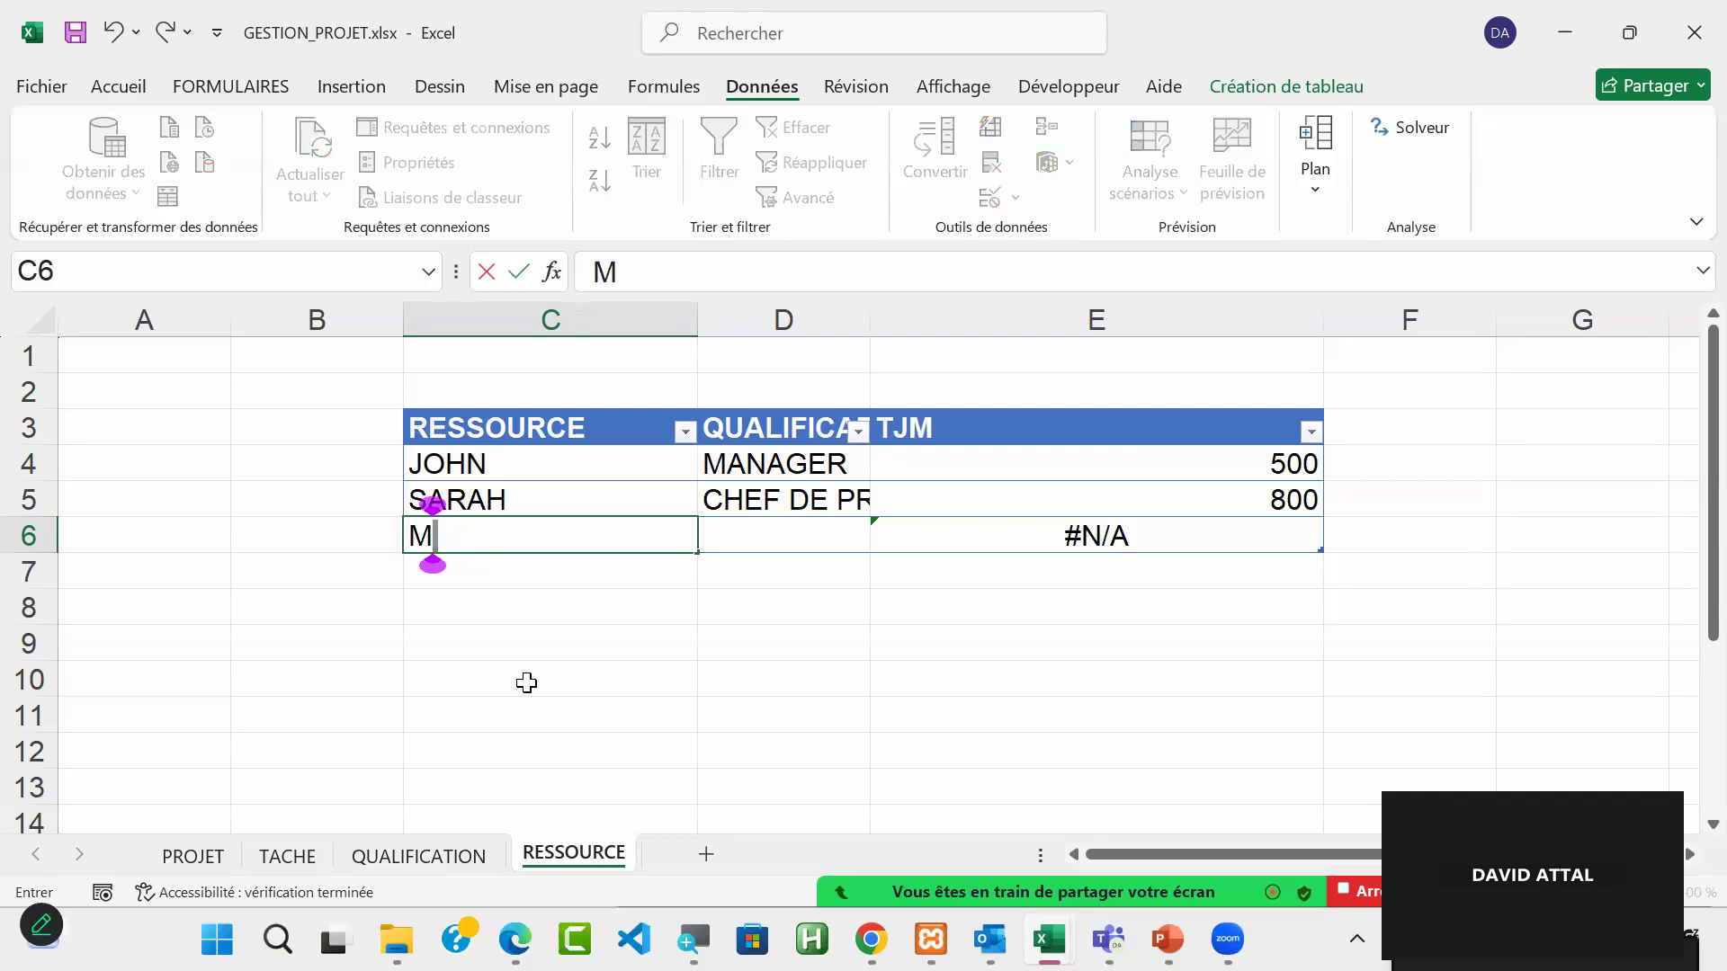
pyautogui.write('ARIE')
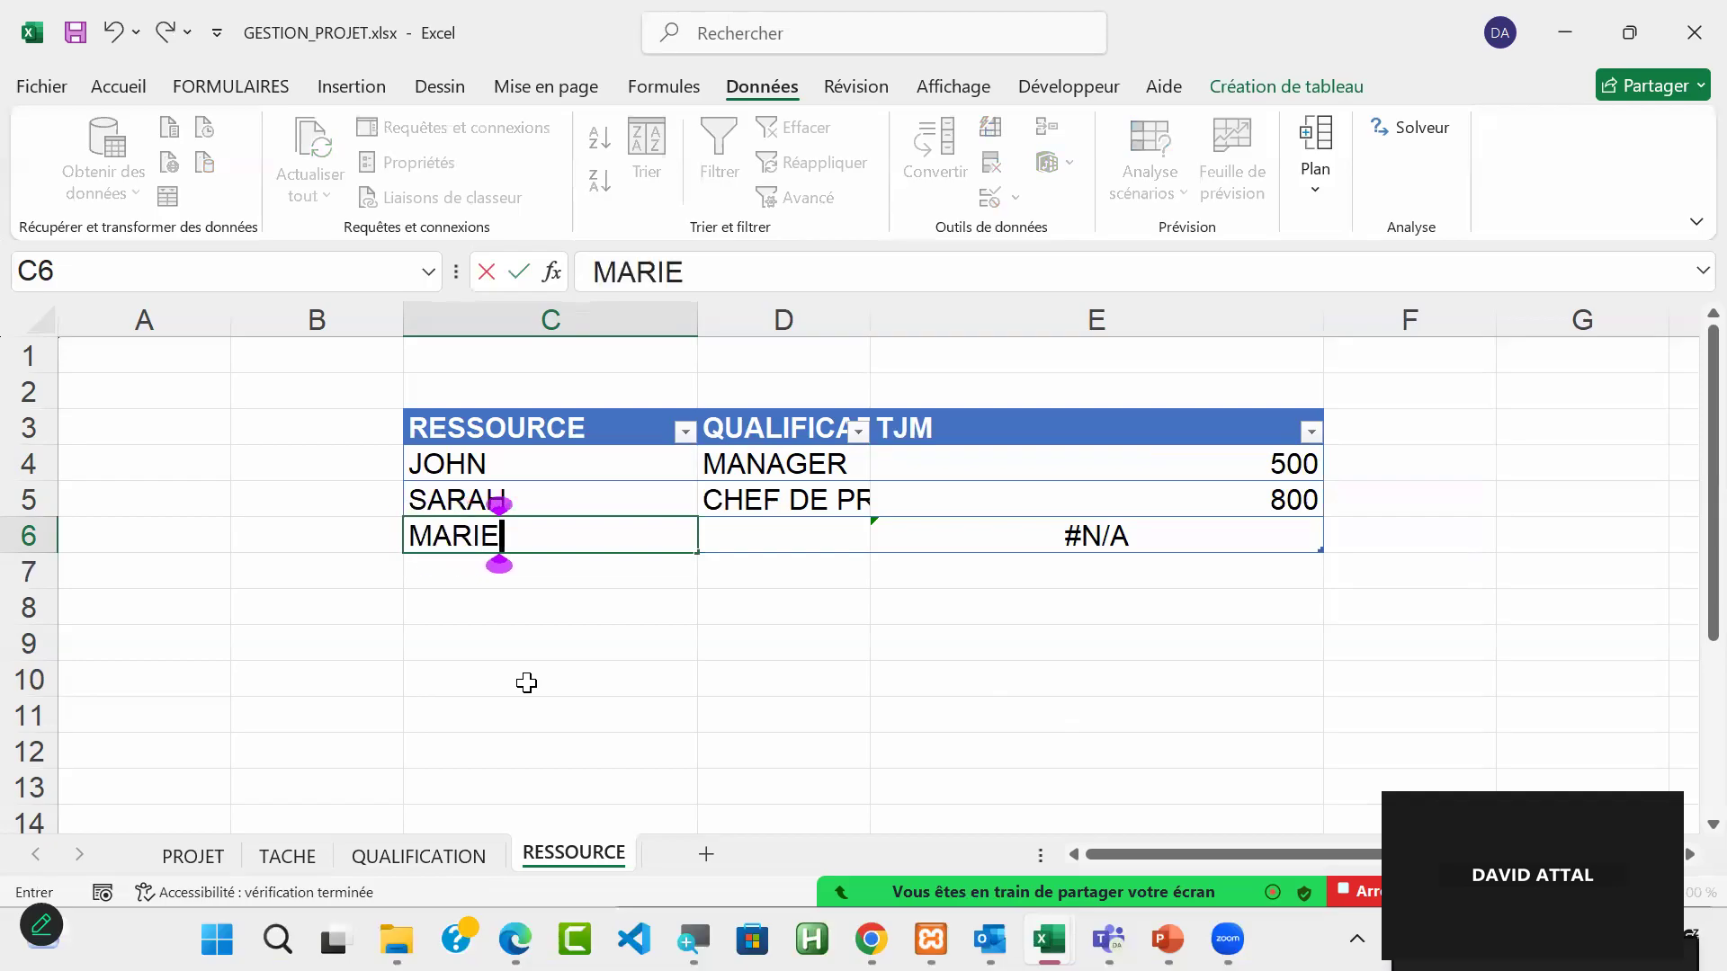
pyautogui.write('-FRAN')
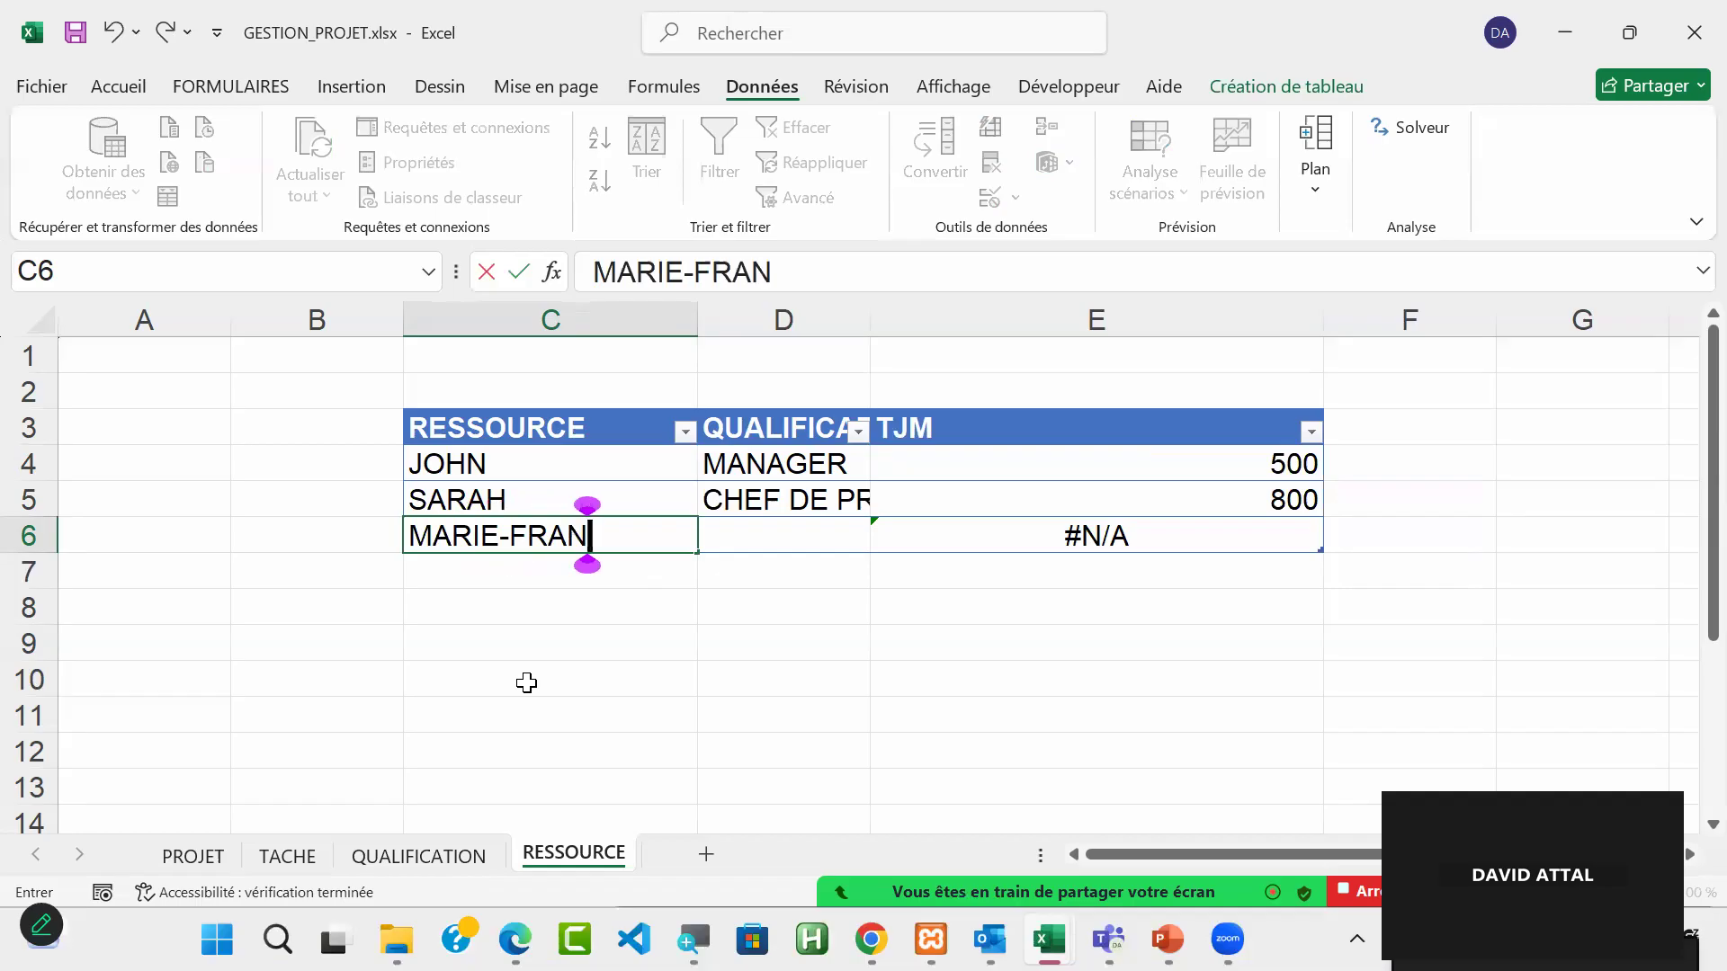
pyautogui.write('CE')
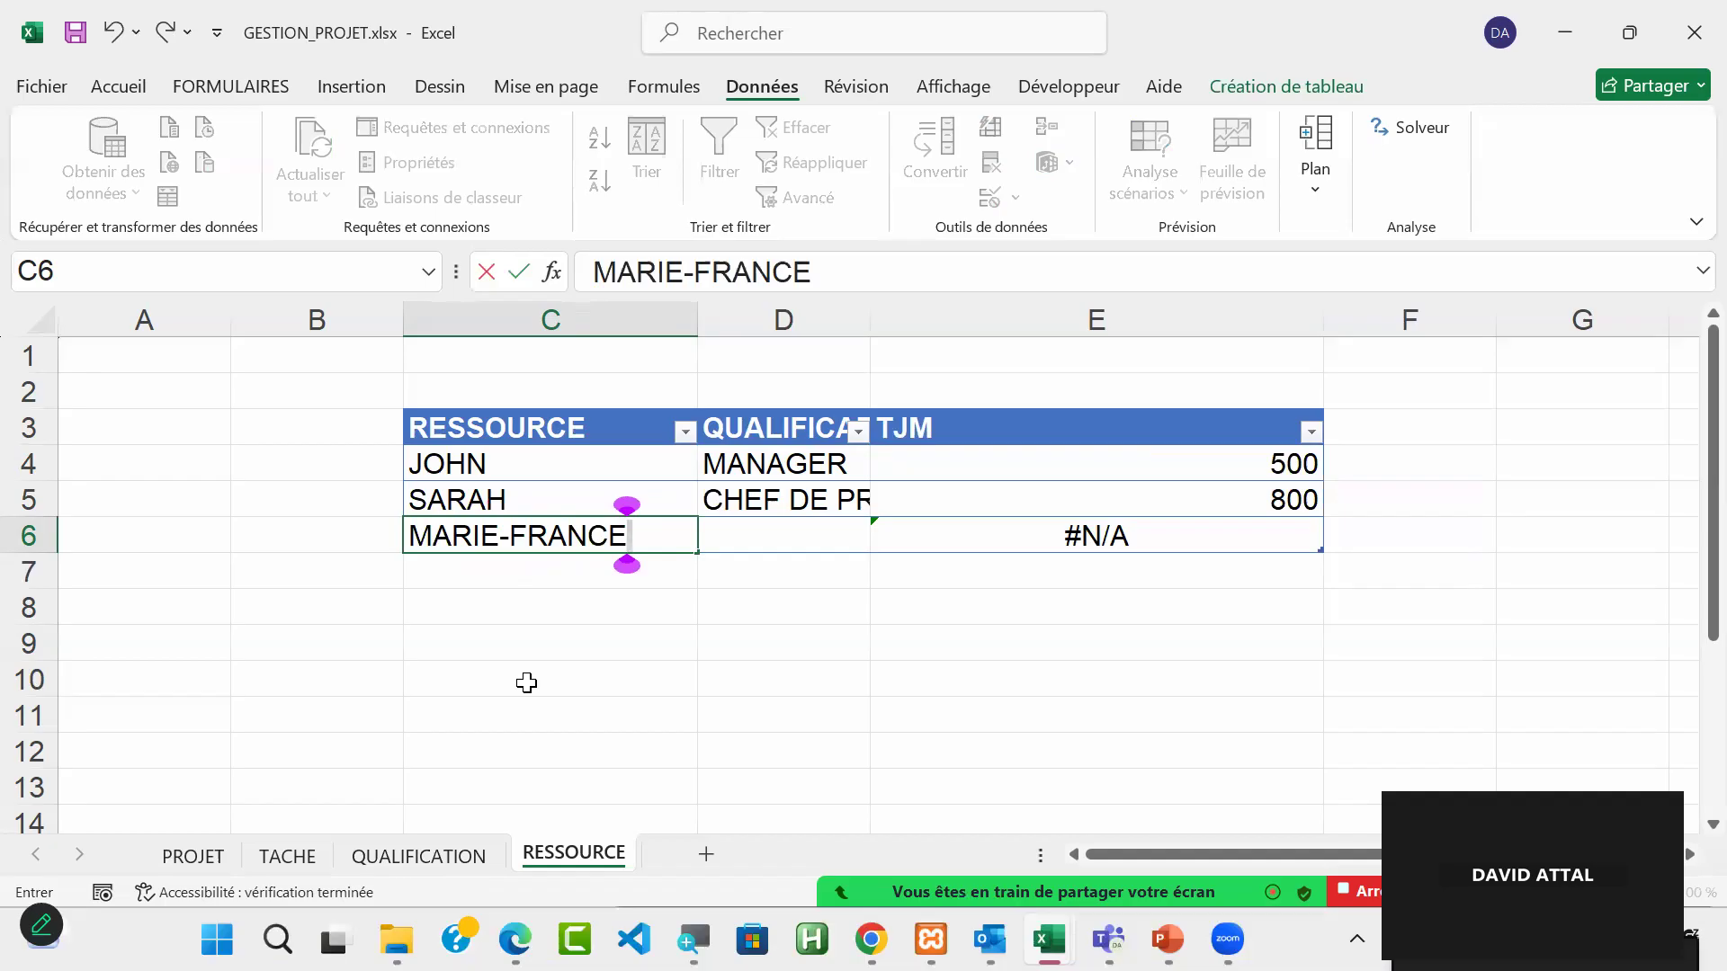
pyautogui.press('Tab')
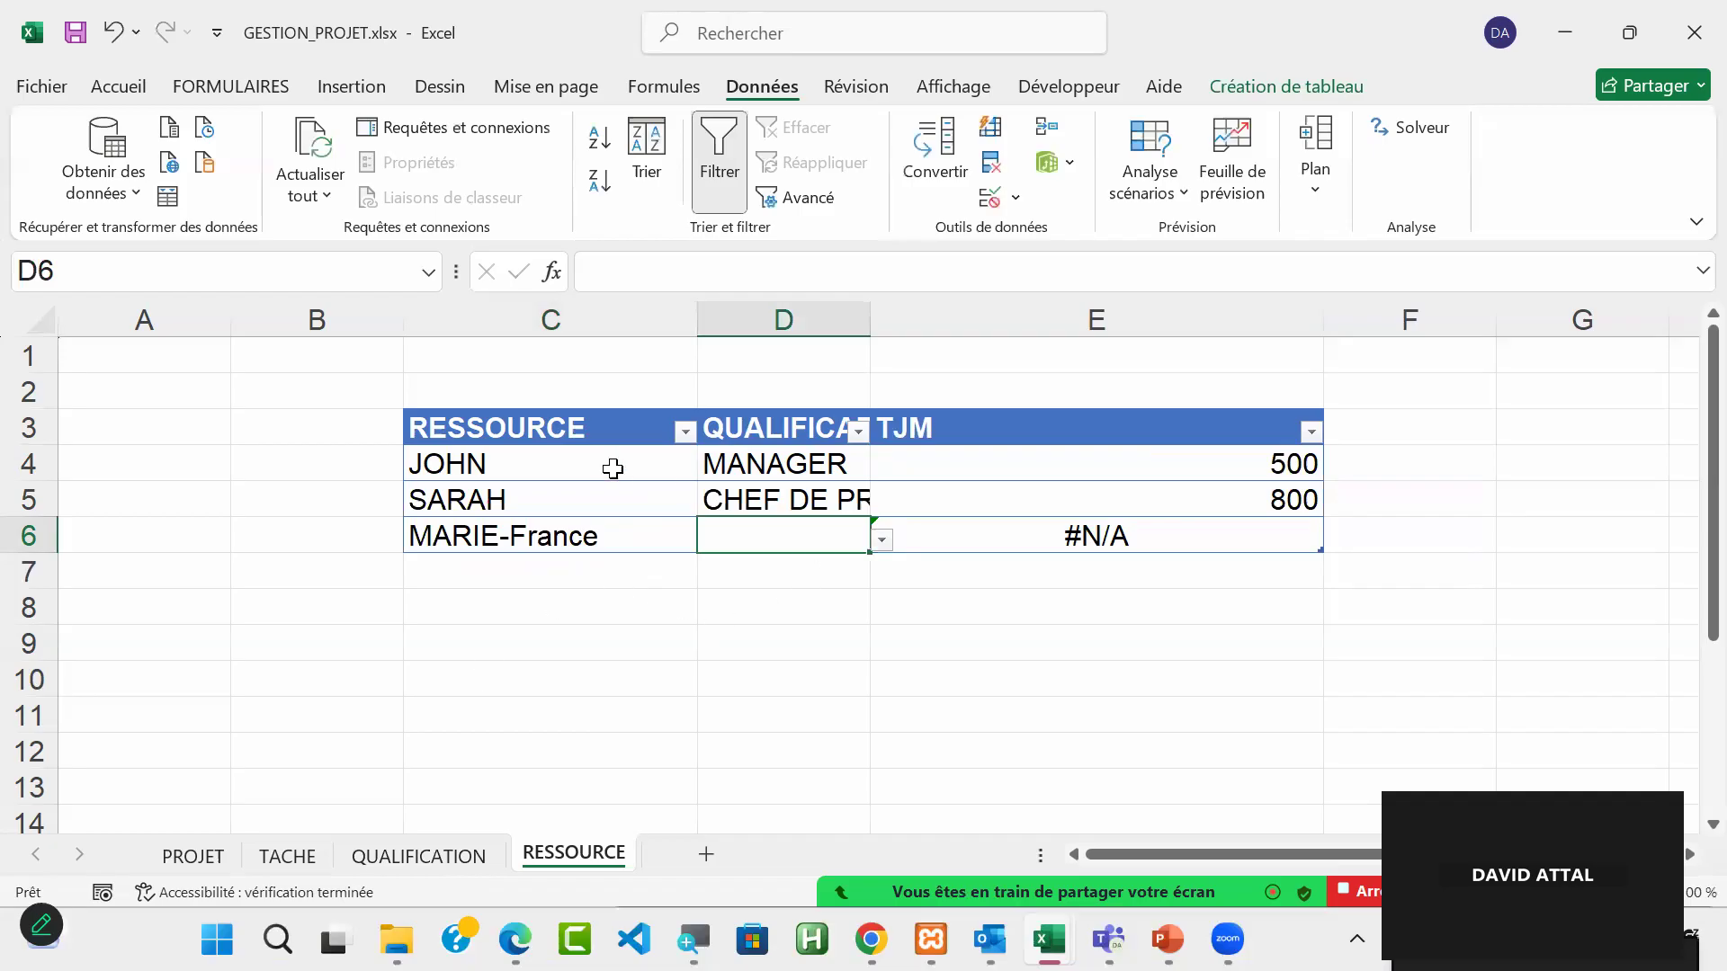
pyautogui.click(537, 457)
pyautogui.moveTo(537, 457); pyautogui.dragTo(561, 538)
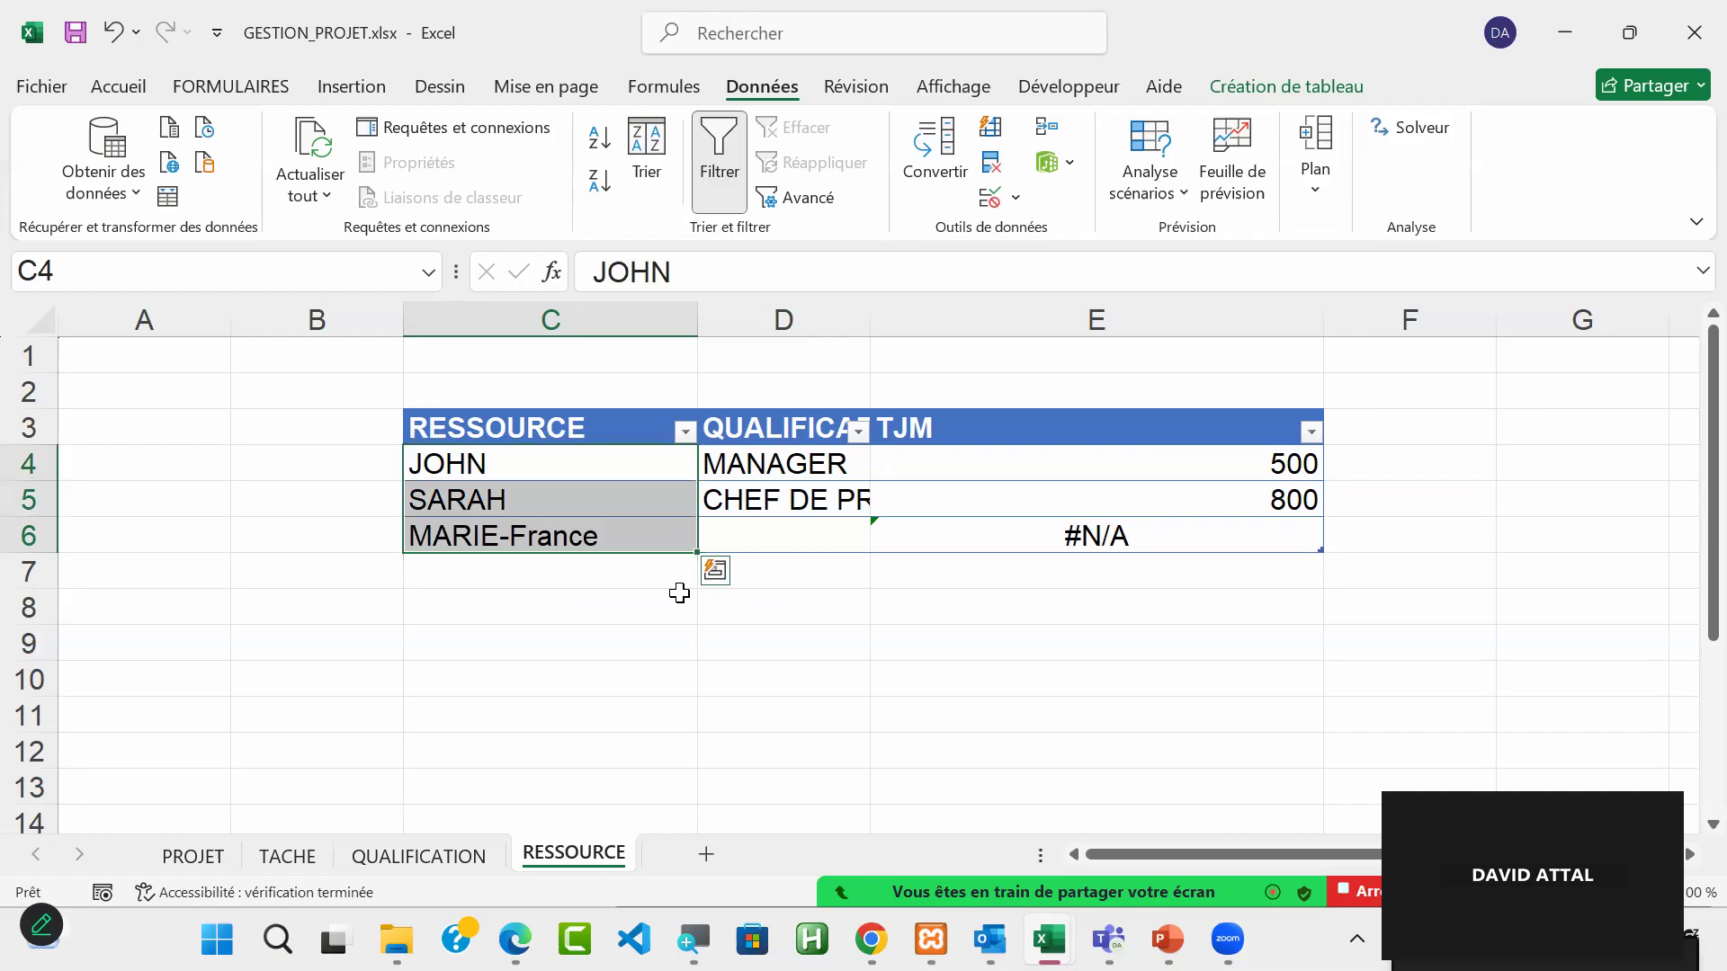
# Step: Set the first resource's qualification to CHEF DE PROJET and the second's to MANAGER, and check the TJM lookup in E4
pyautogui.click(803, 468)
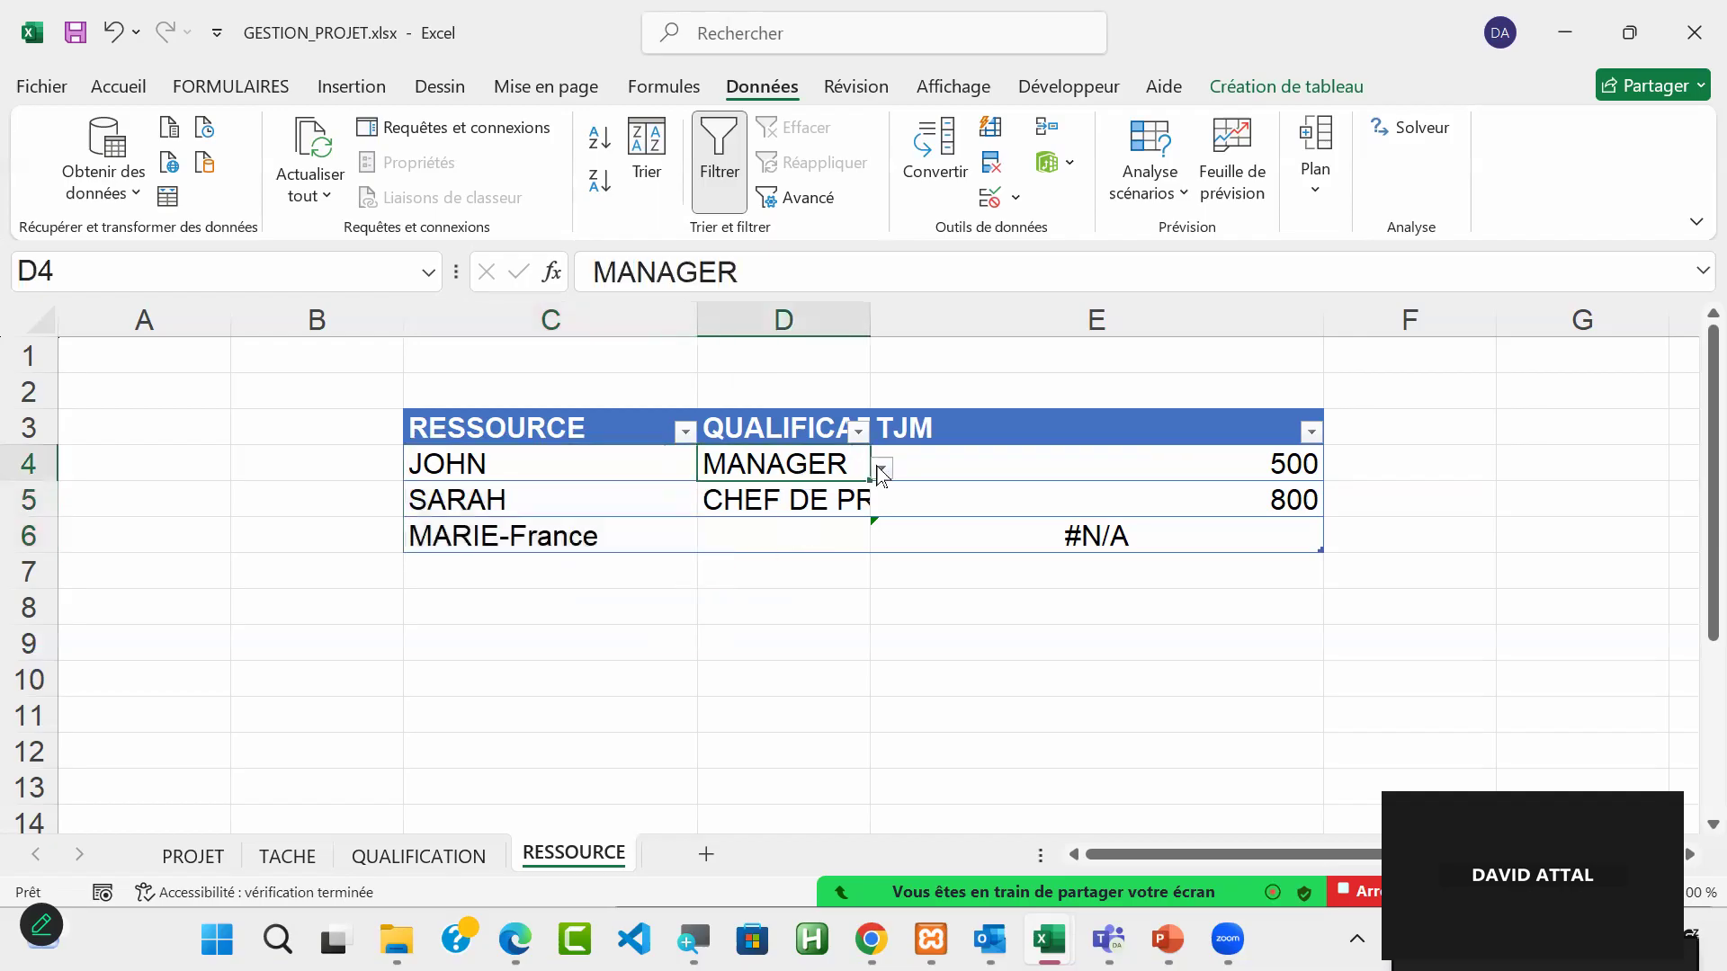
pyautogui.click(881, 467)
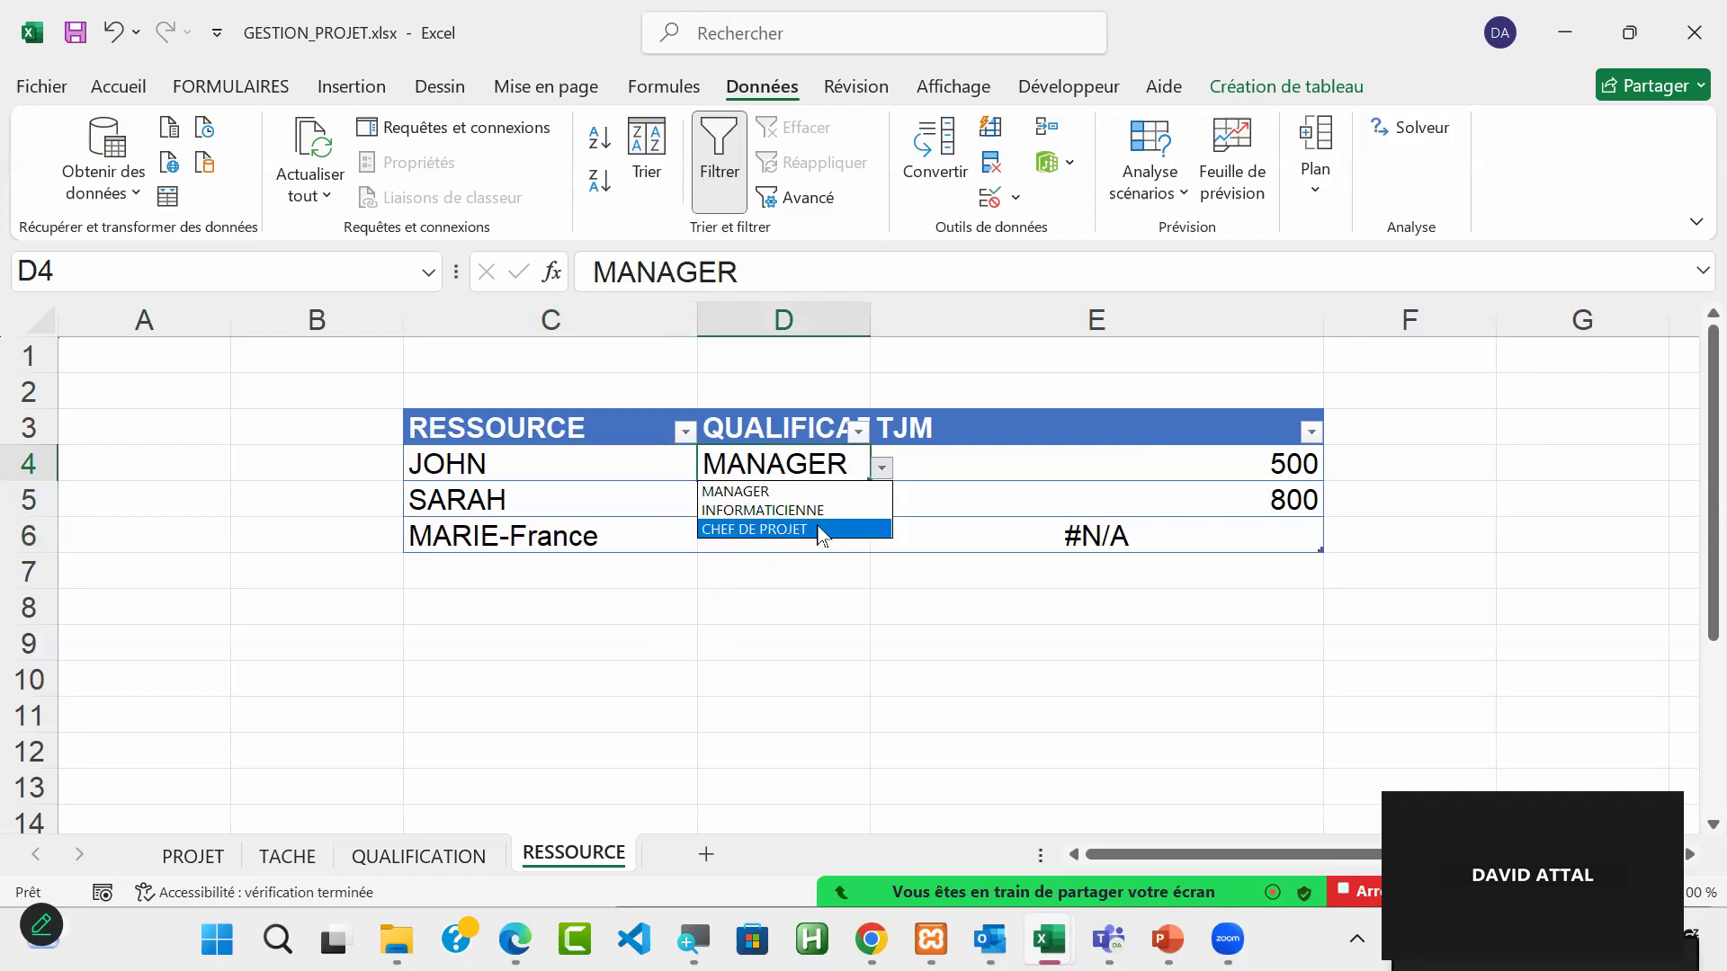
pyautogui.click(821, 529)
pyautogui.click(841, 501)
pyautogui.click(882, 503)
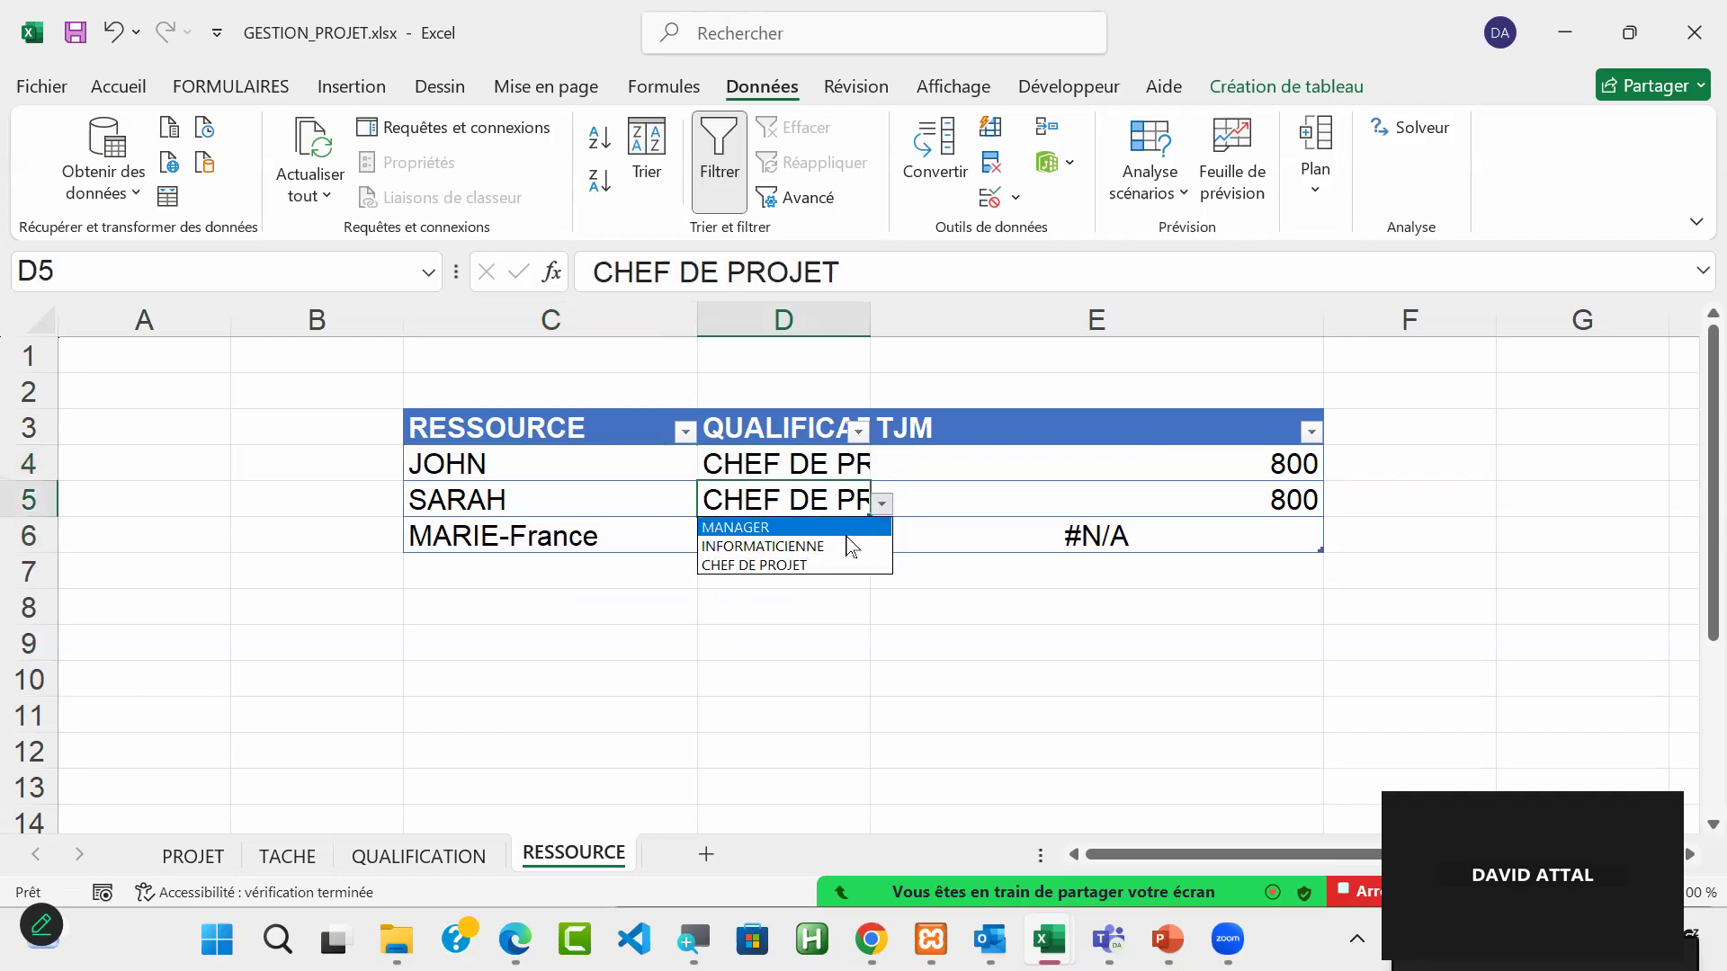
pyautogui.click(837, 527)
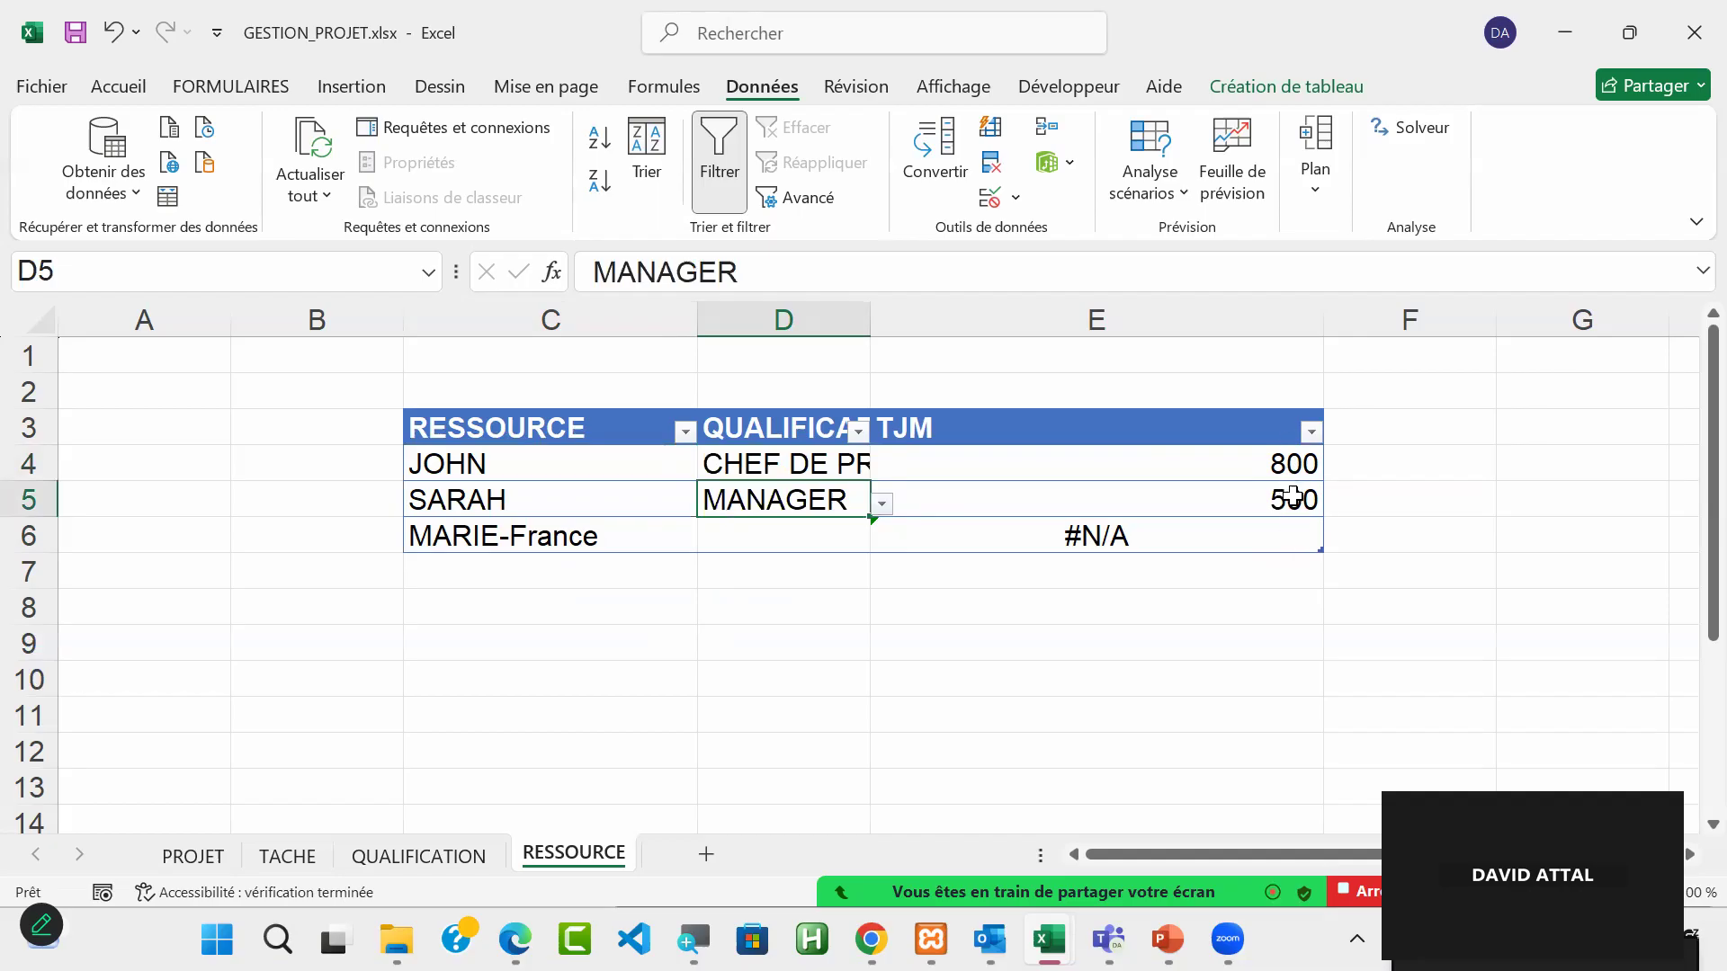
pyautogui.click(1257, 470)
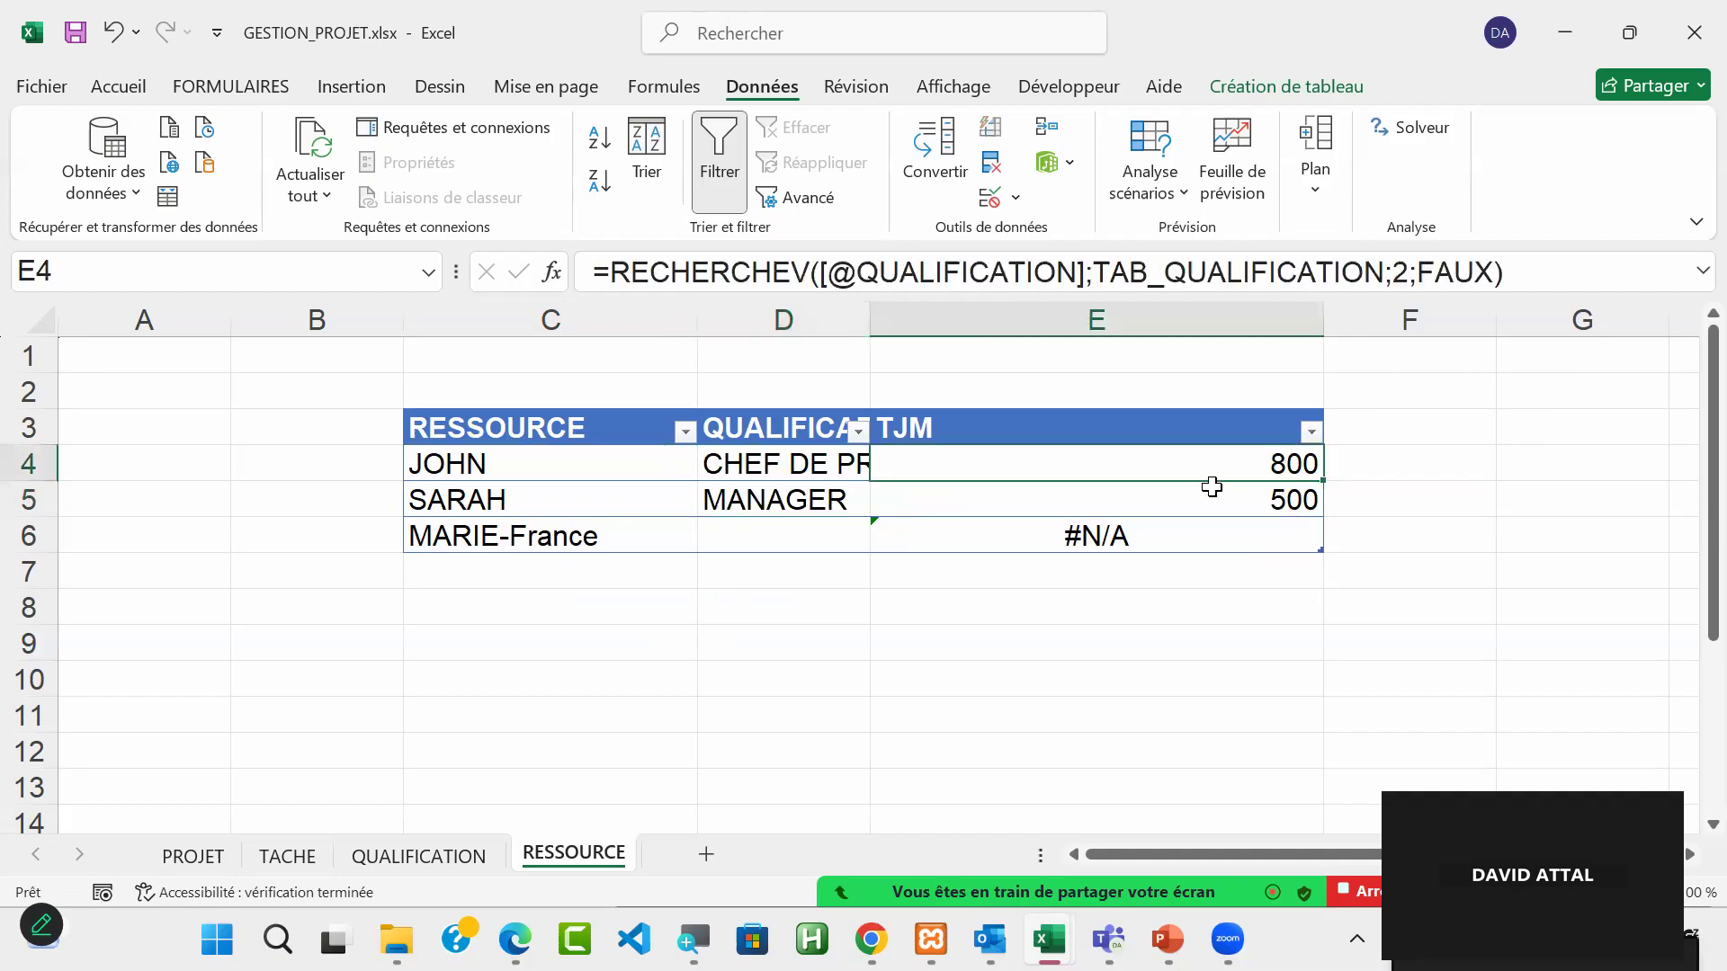
pyautogui.click(743, 468)
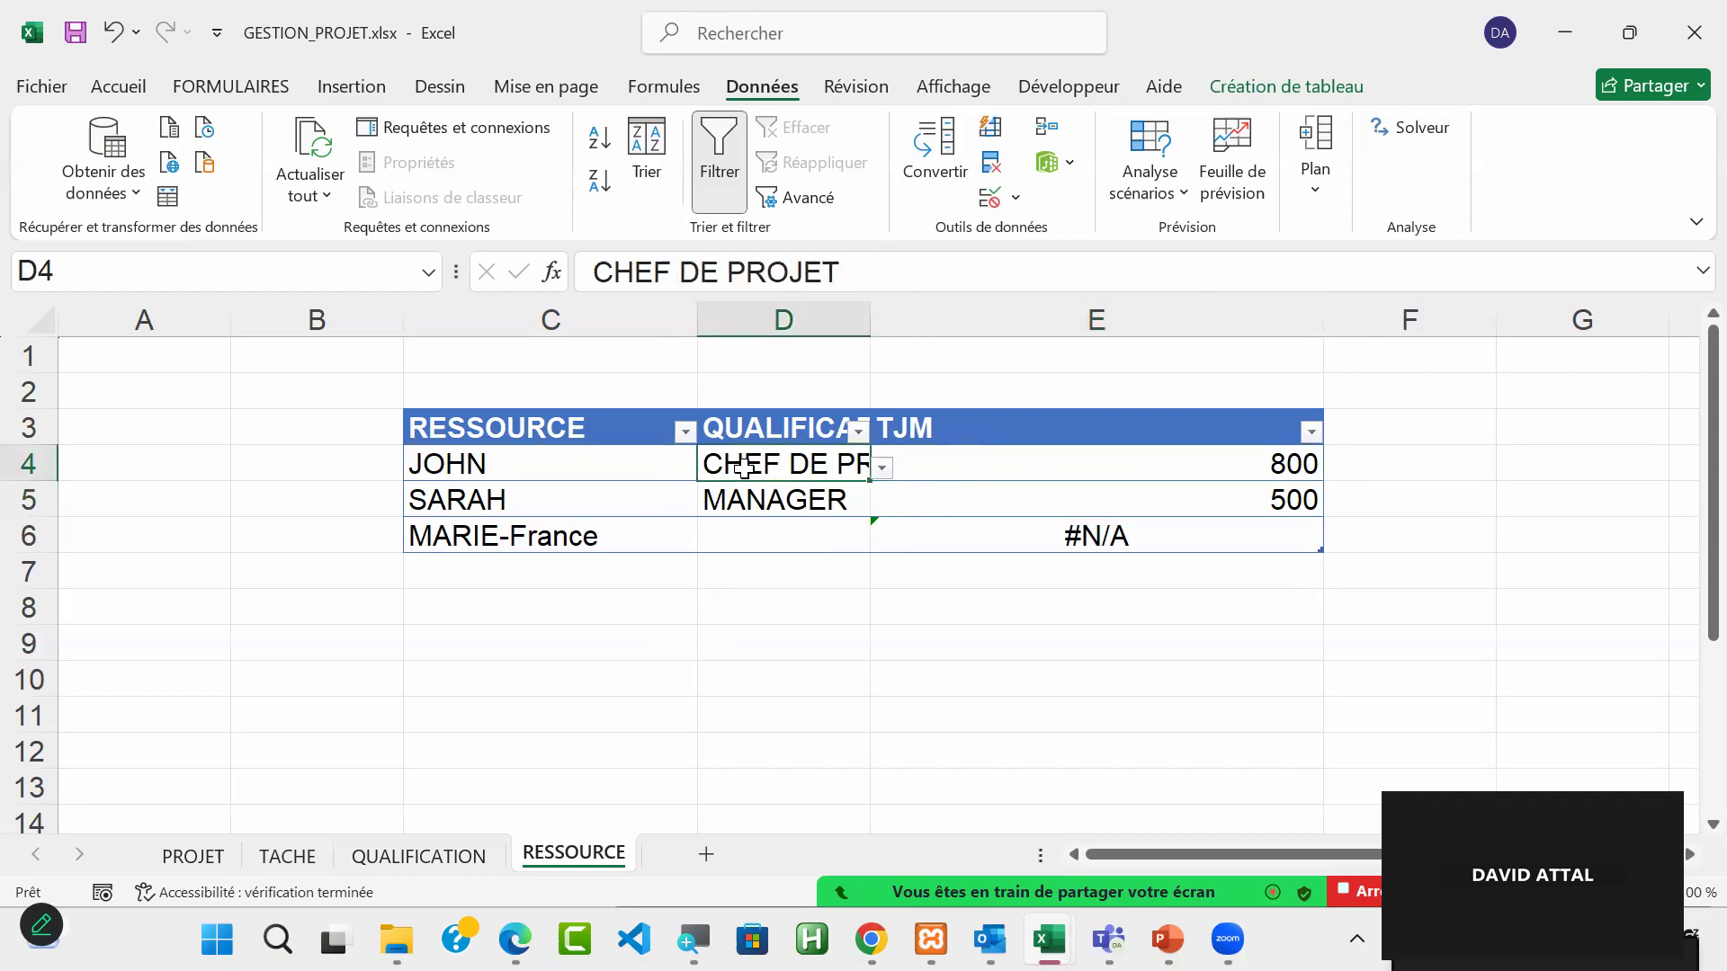
# Step: Review the TJM lookup formula in E4 and the qualification choices offered for the first resource in D4
pyautogui.click(1110, 461)
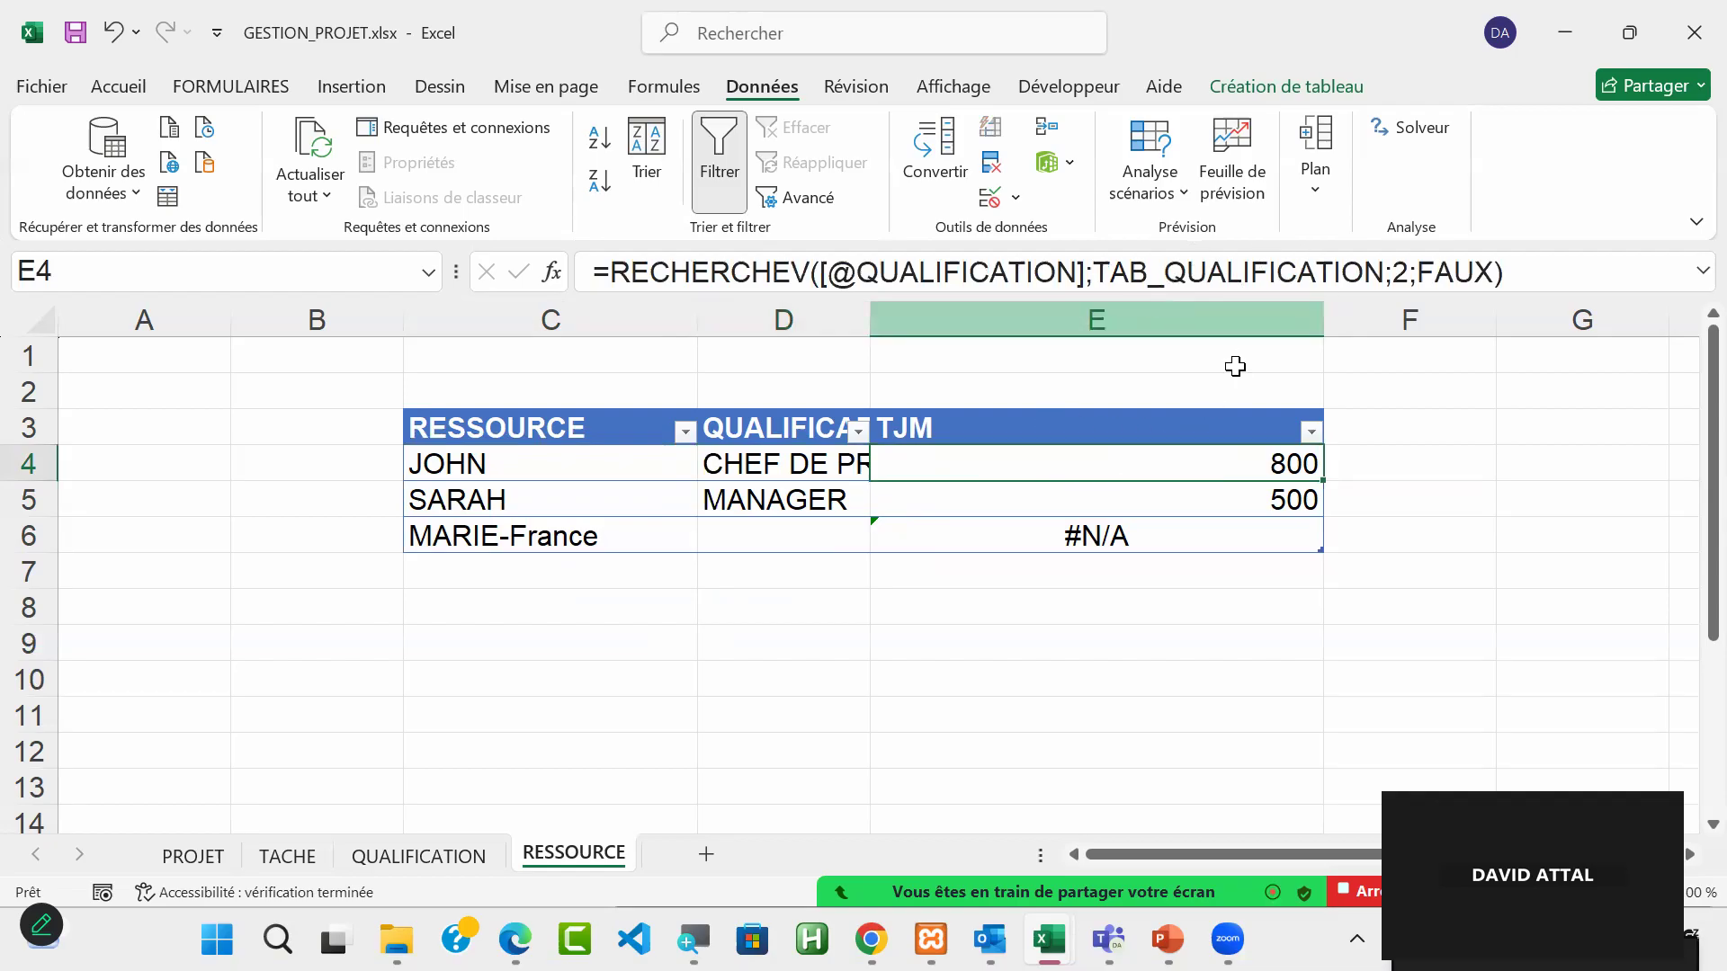
pyautogui.click(761, 464)
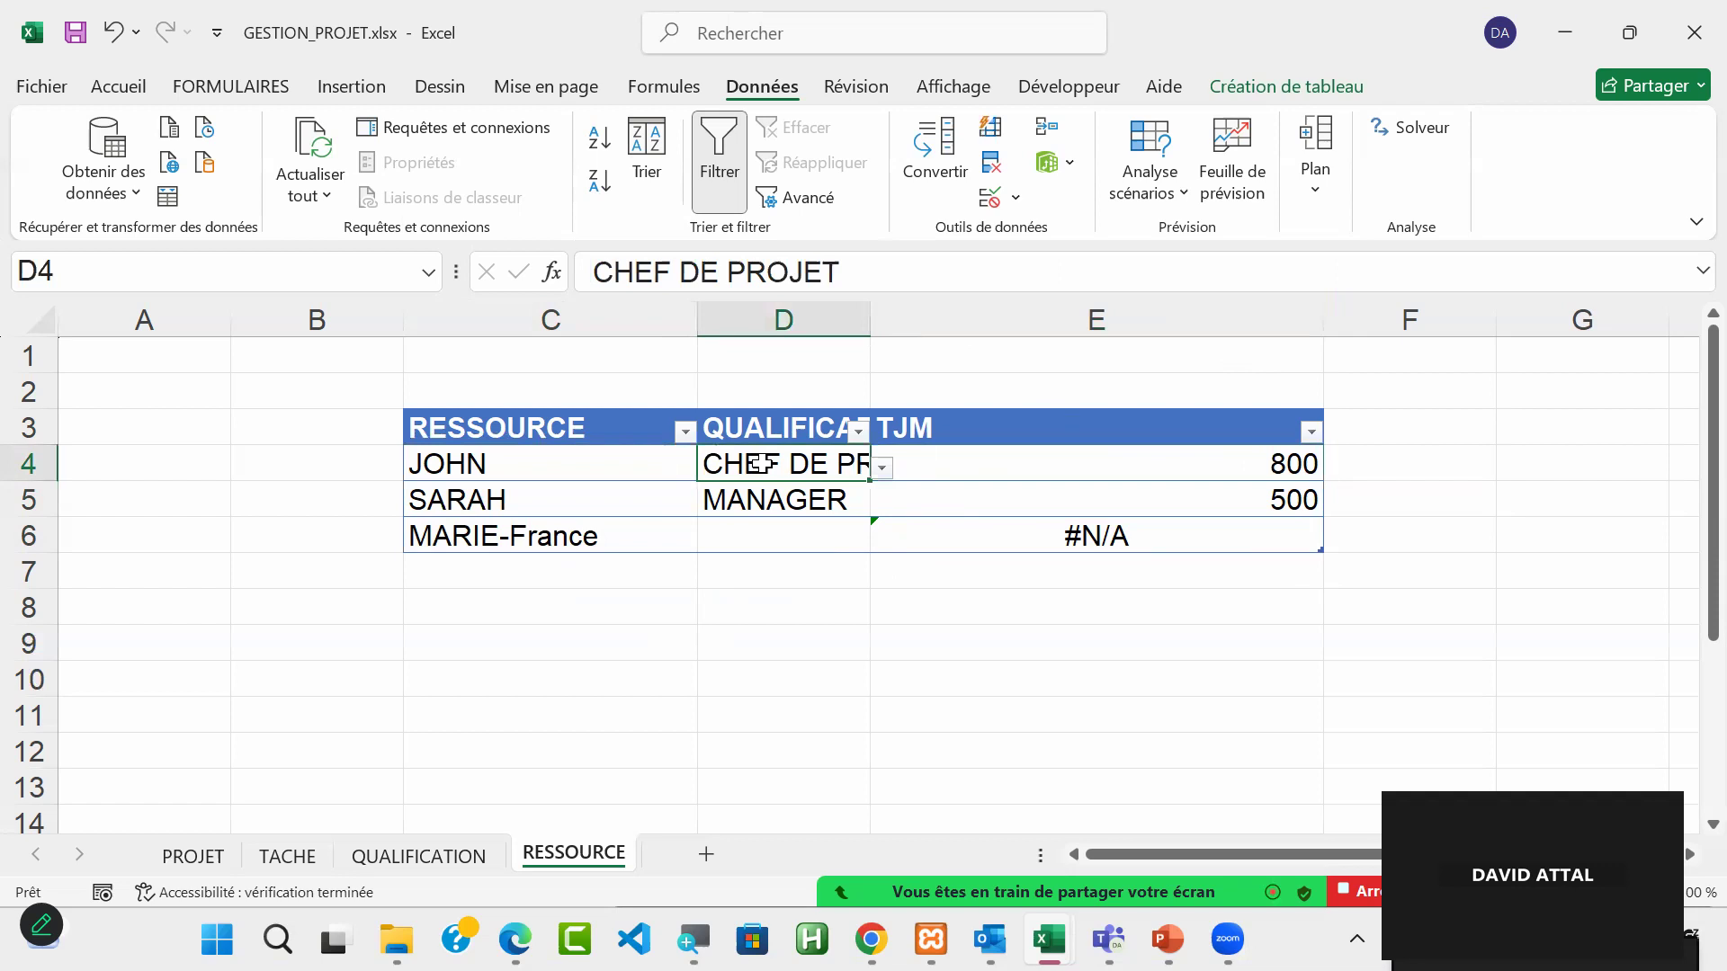
pyautogui.click(883, 468)
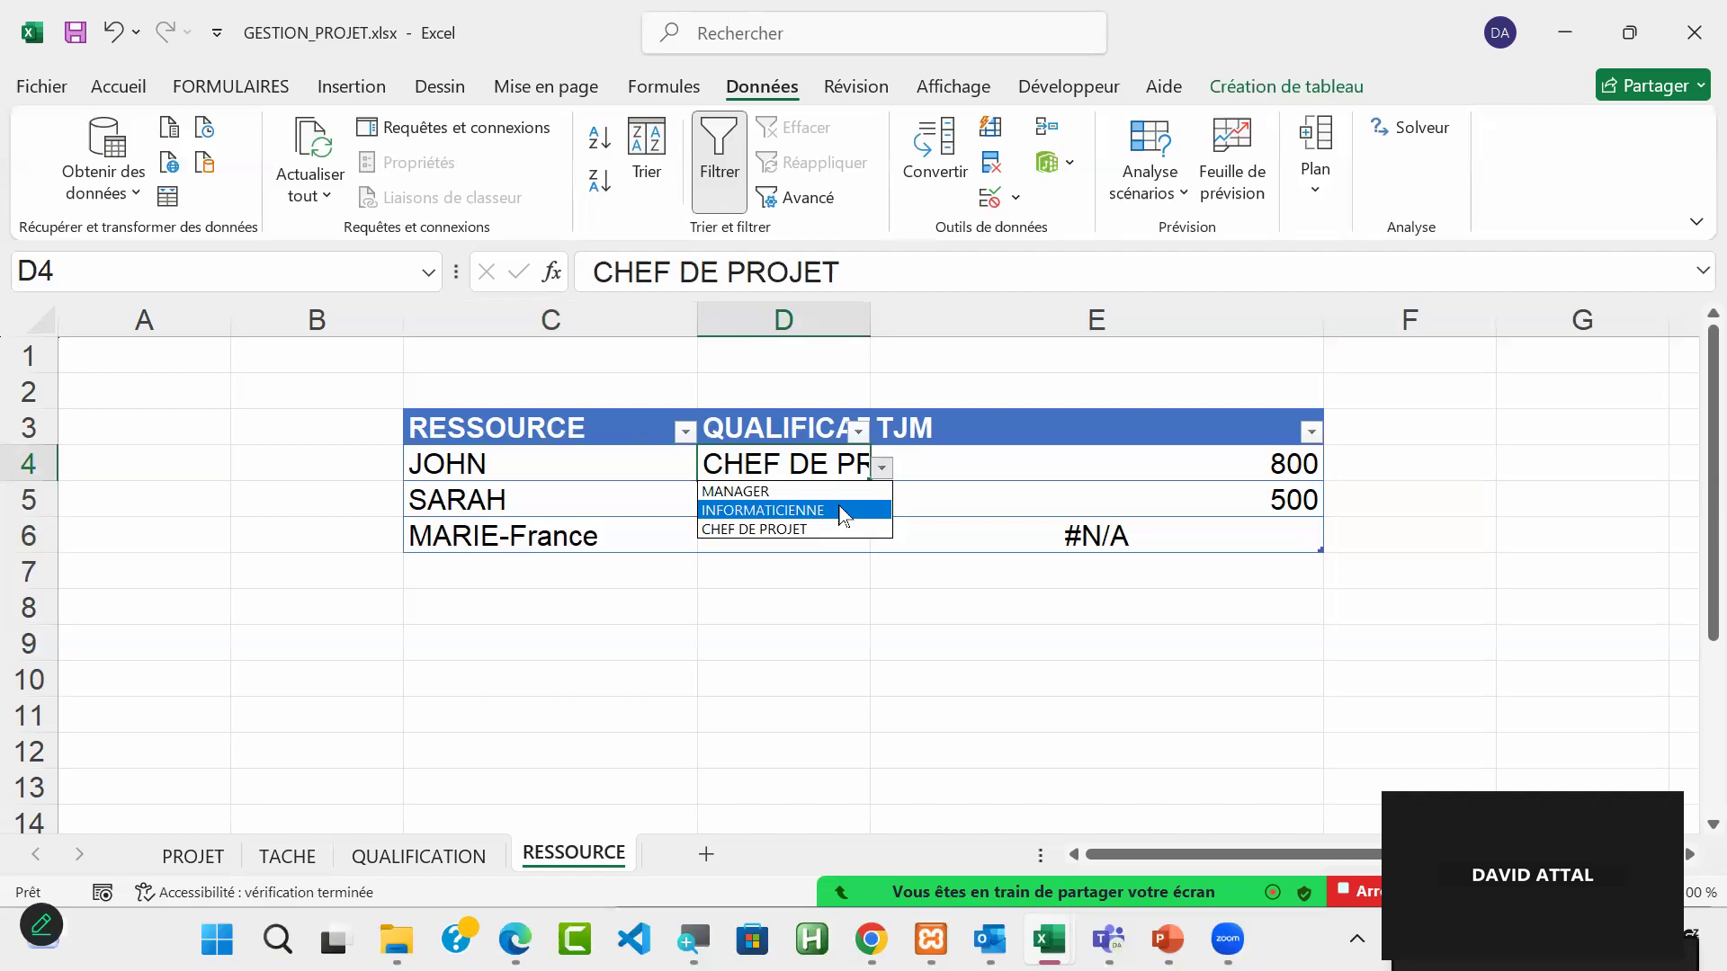
pyautogui.press('Escape')
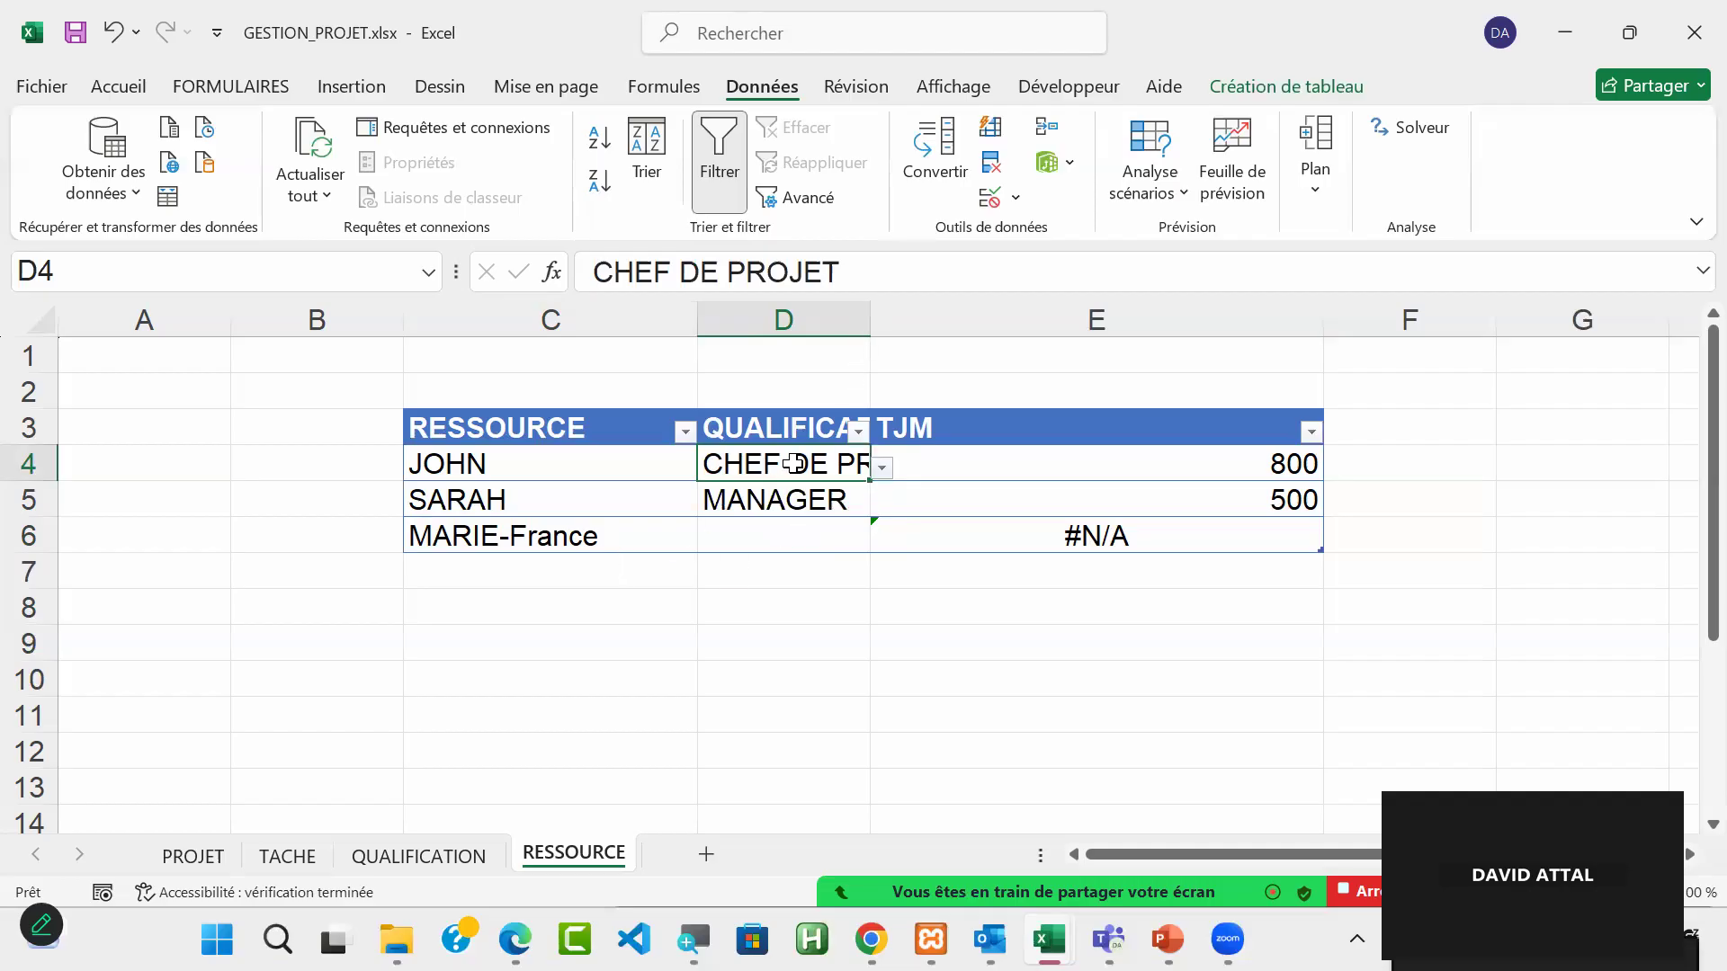
# Step: Set the third resource's qualification in D6 to INFORMATICIENNE
pyautogui.click(816, 531)
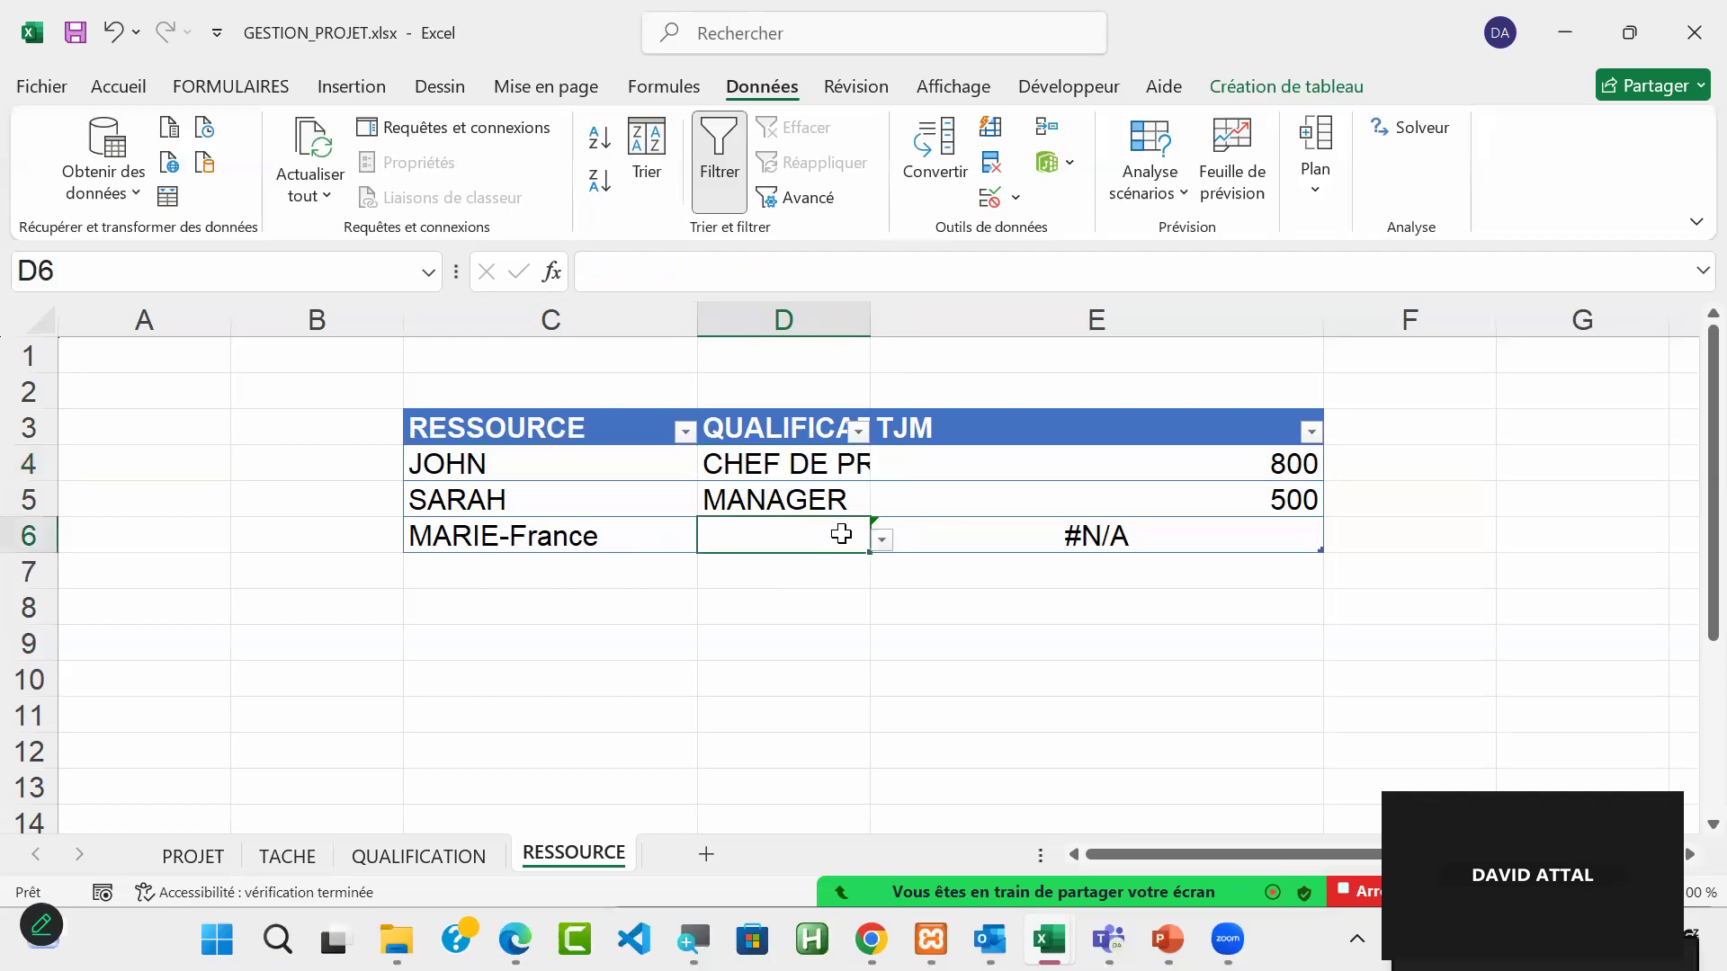
pyautogui.click(881, 540)
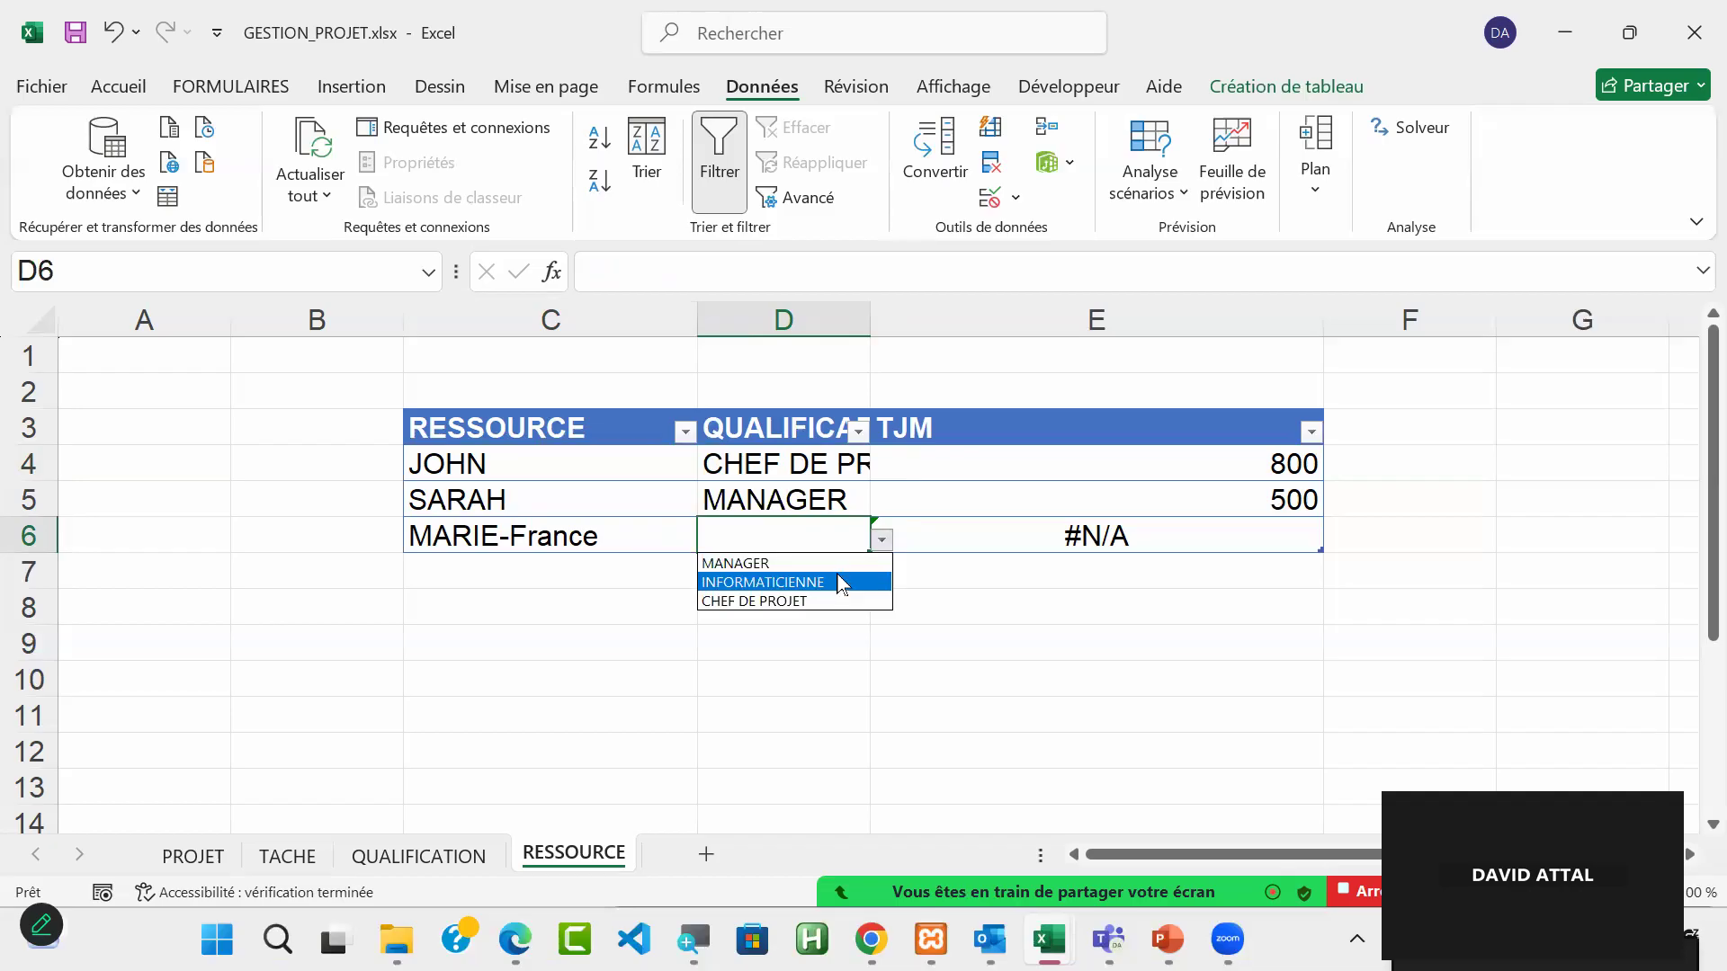
pyautogui.click(836, 583)
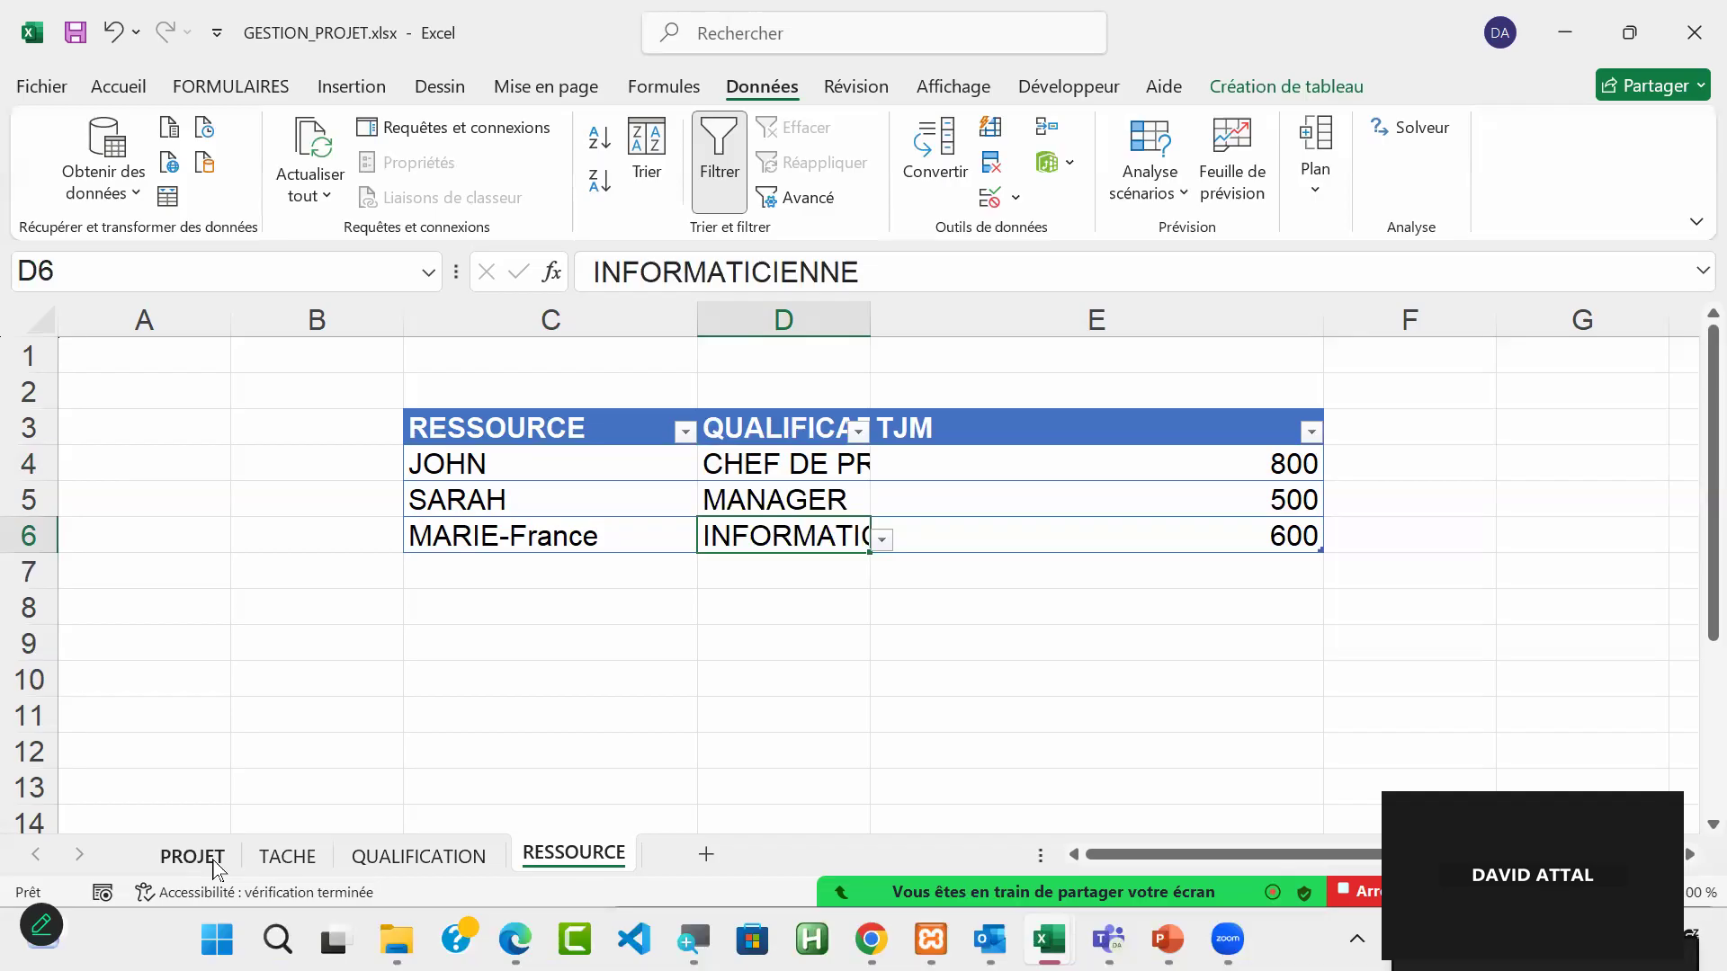
# Step: Add a new sheet after RESSOURCE and name it AFFACTATION TACHE
pyautogui.click(707, 856)
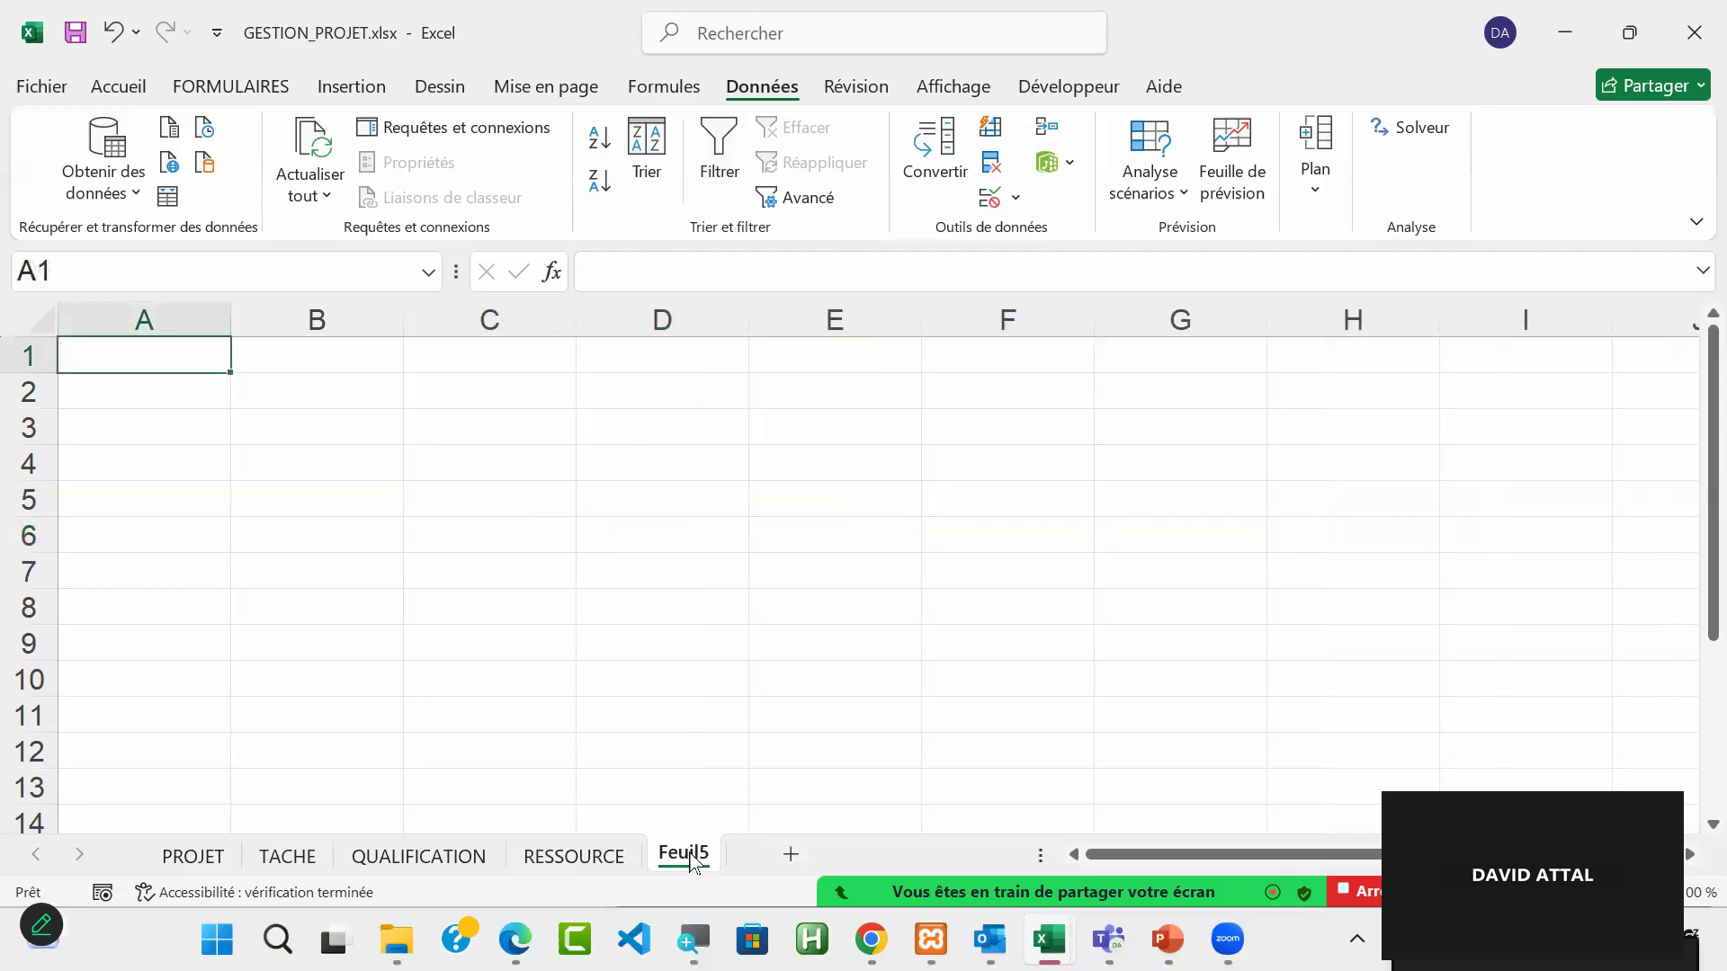
pyautogui.doubleClick(694, 854)
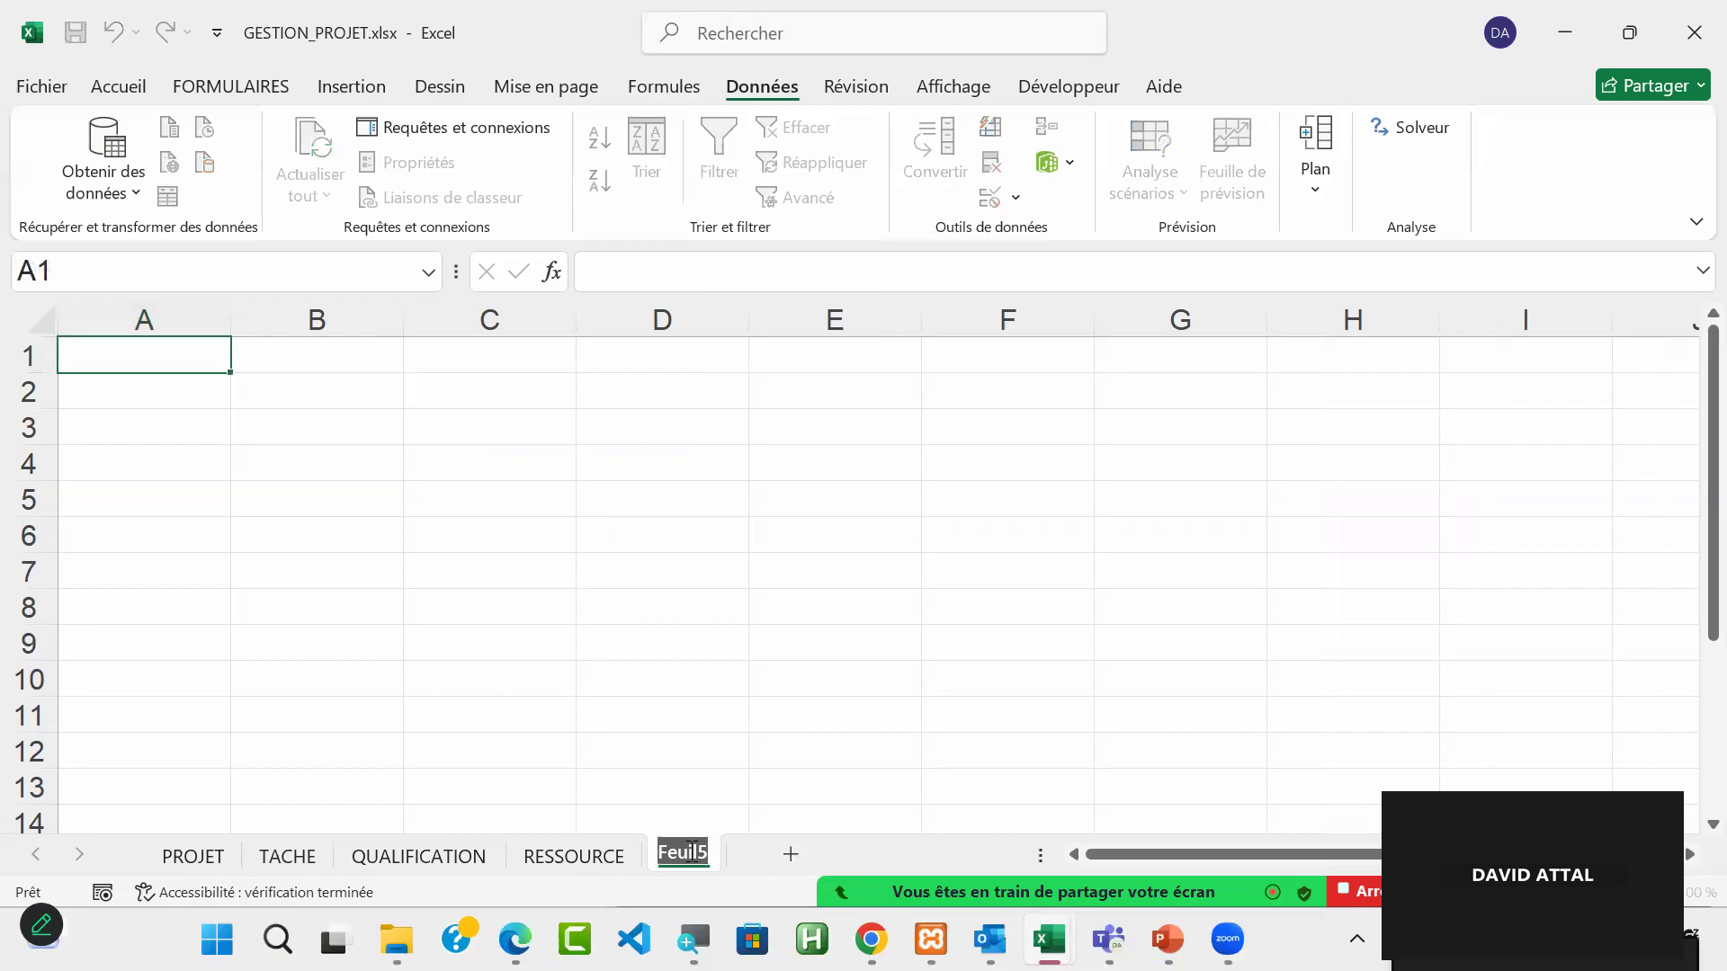
pyautogui.write('AFFACT')
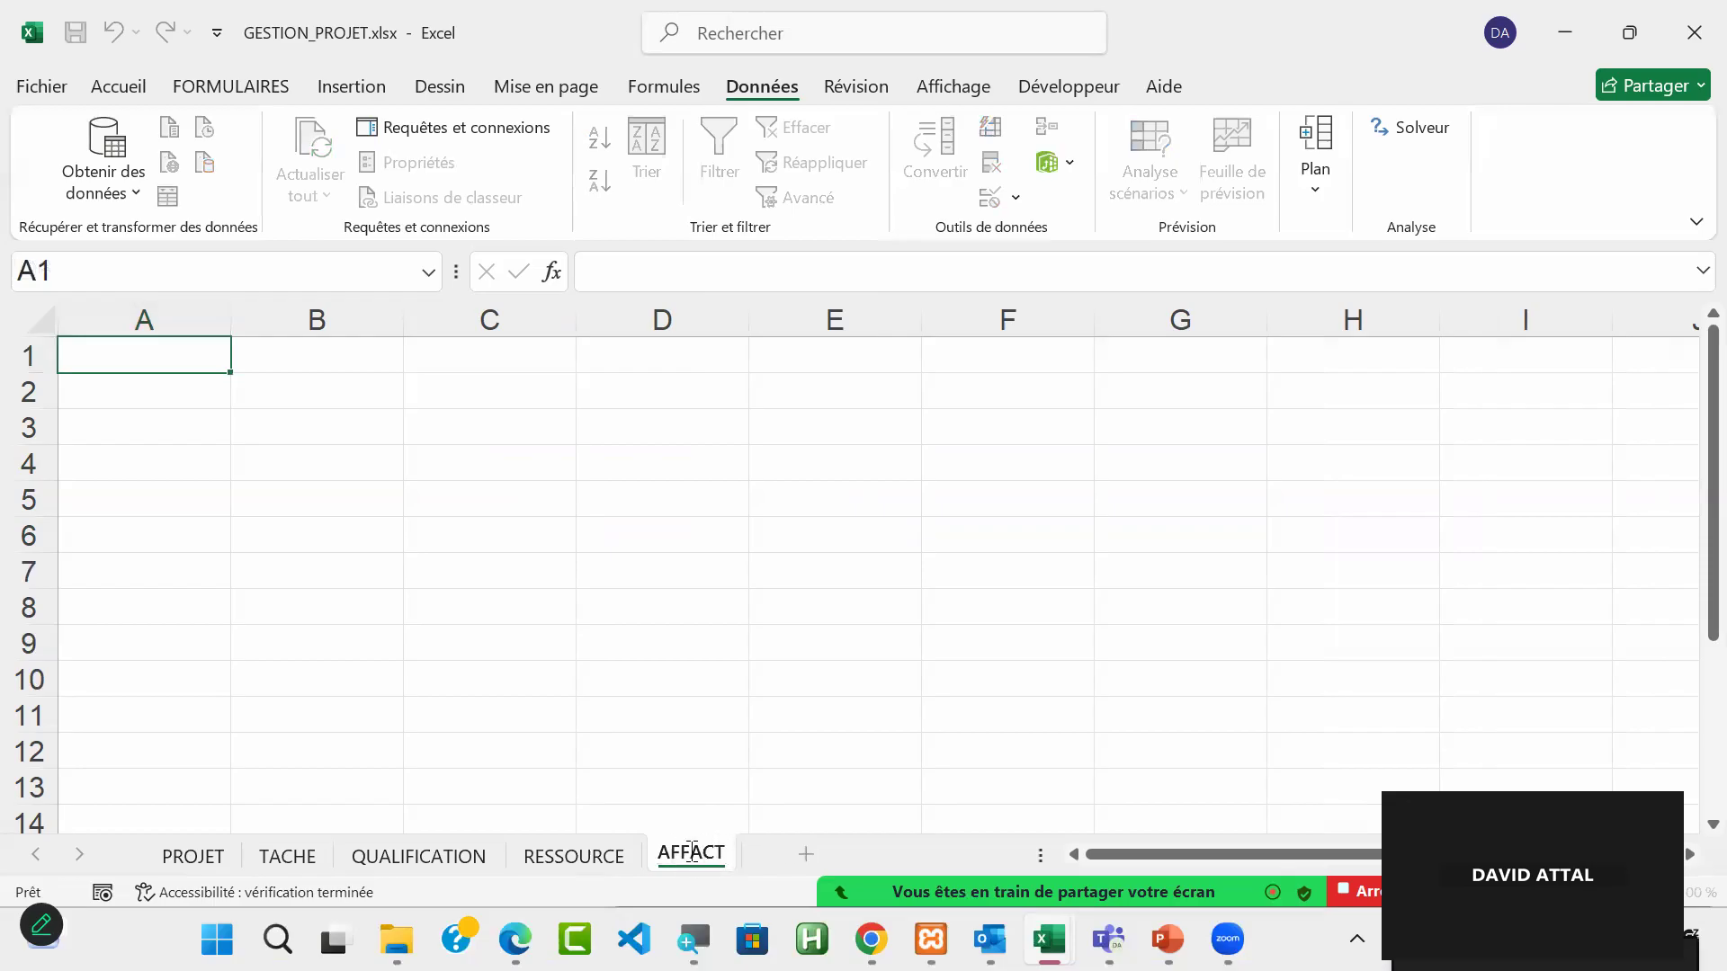
pyautogui.write('ATION TACHE')
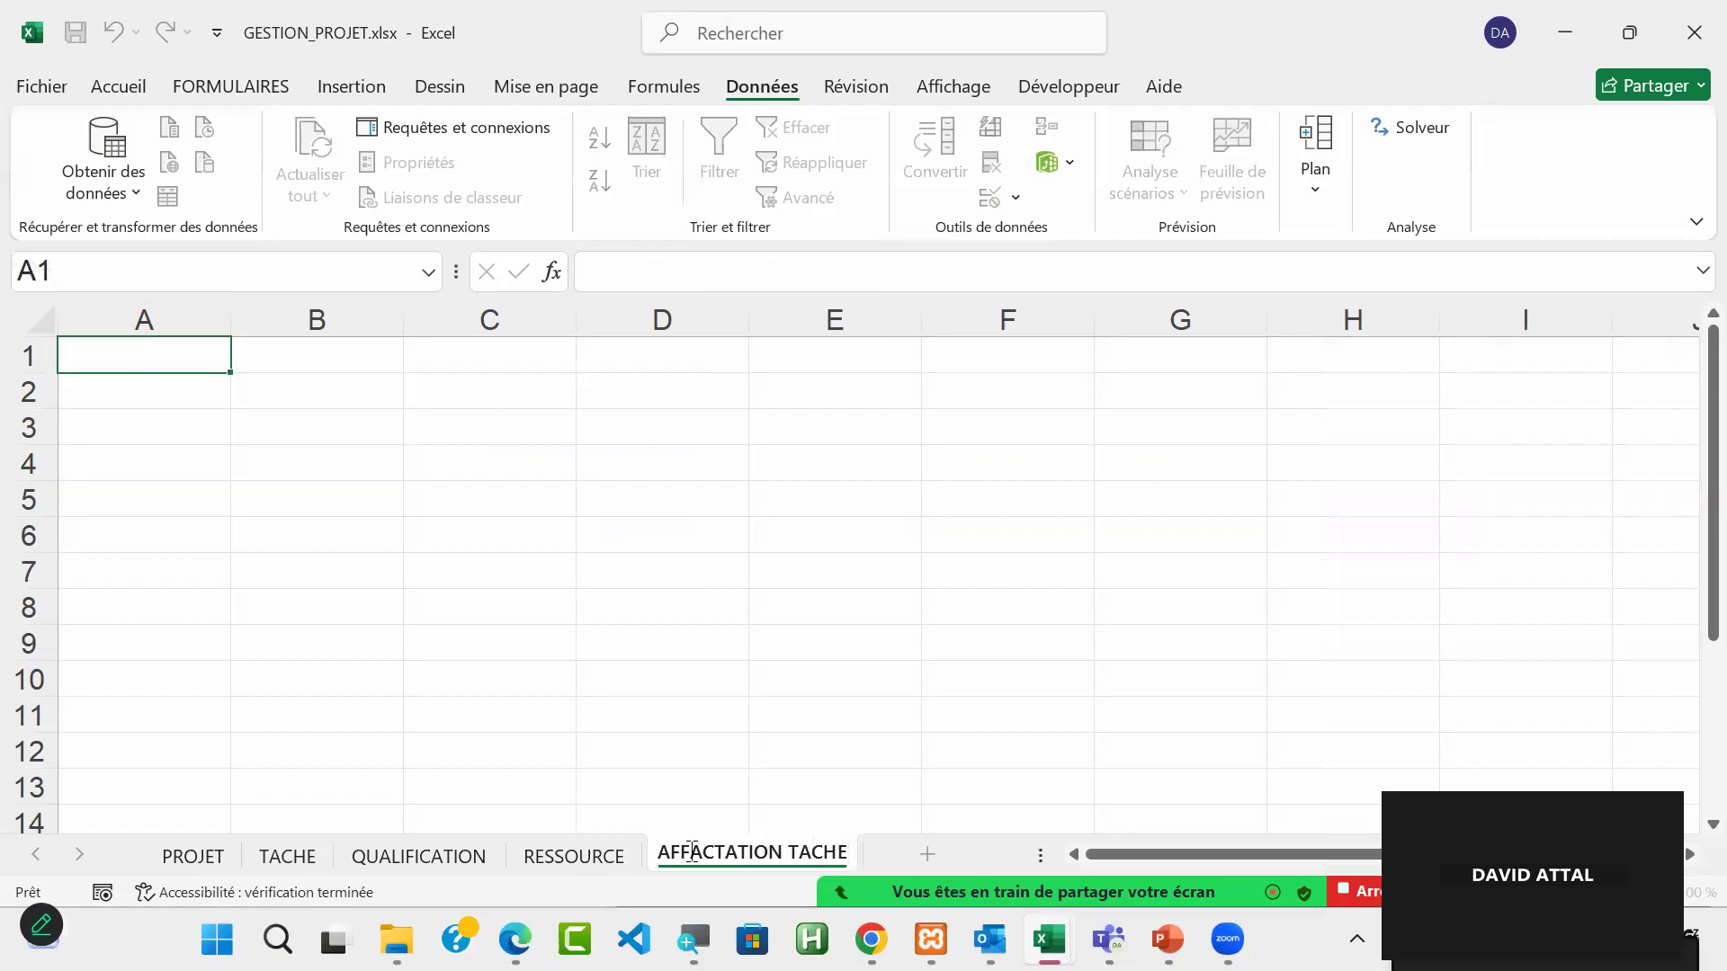
pyautogui.press('Return')
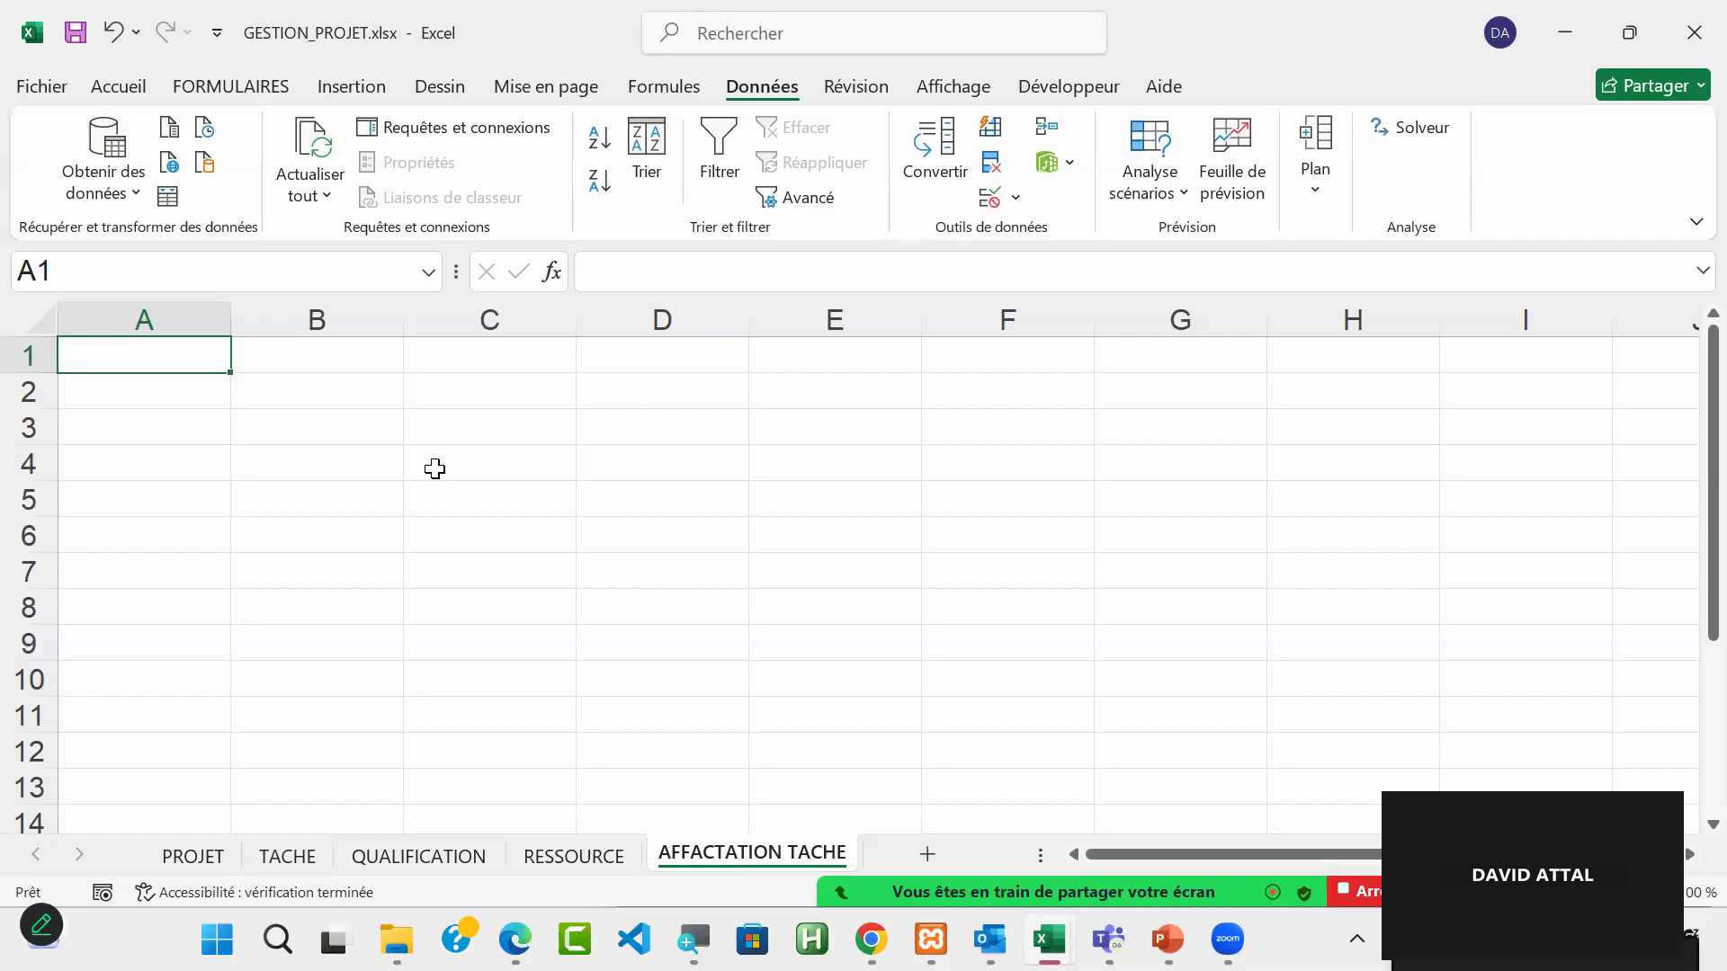
# Step: Enter the headers PROJET in C3 and TACHE in D3 of the AFFACTATION TACHE sheet
pyautogui.click(477, 428)
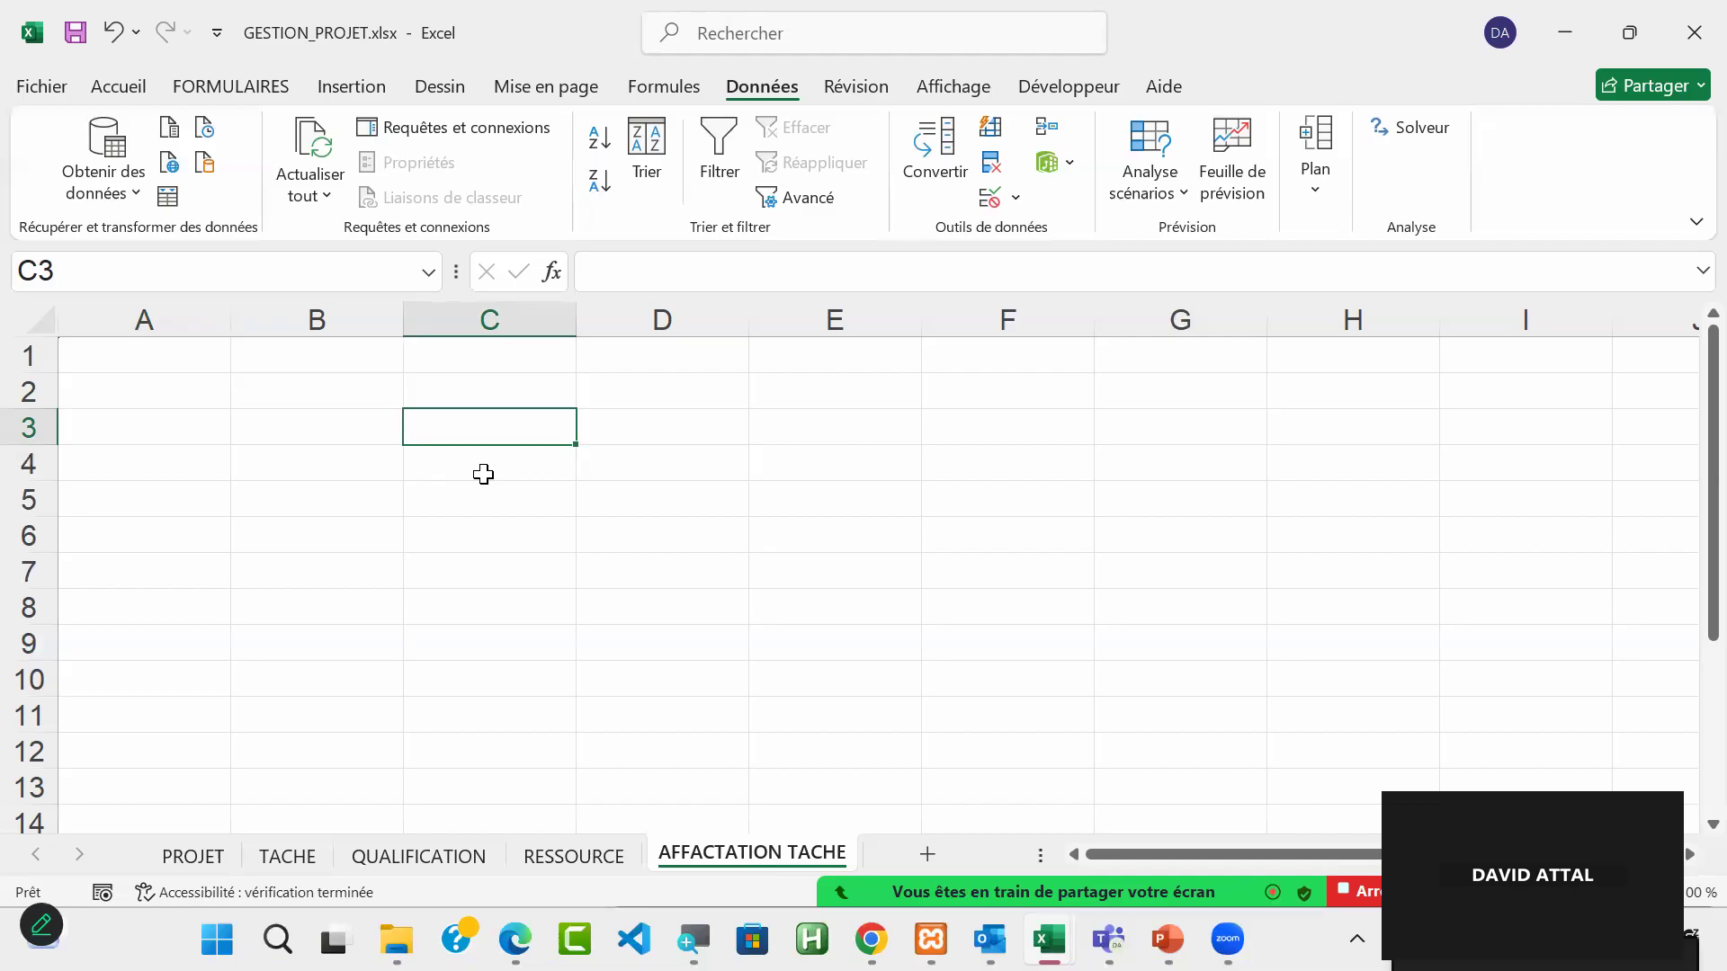
pyautogui.write('PRJET')
pyautogui.press('BackSpace')
pyautogui.press('BackSpace')
pyautogui.press('BackSpace')
pyautogui.write('O')
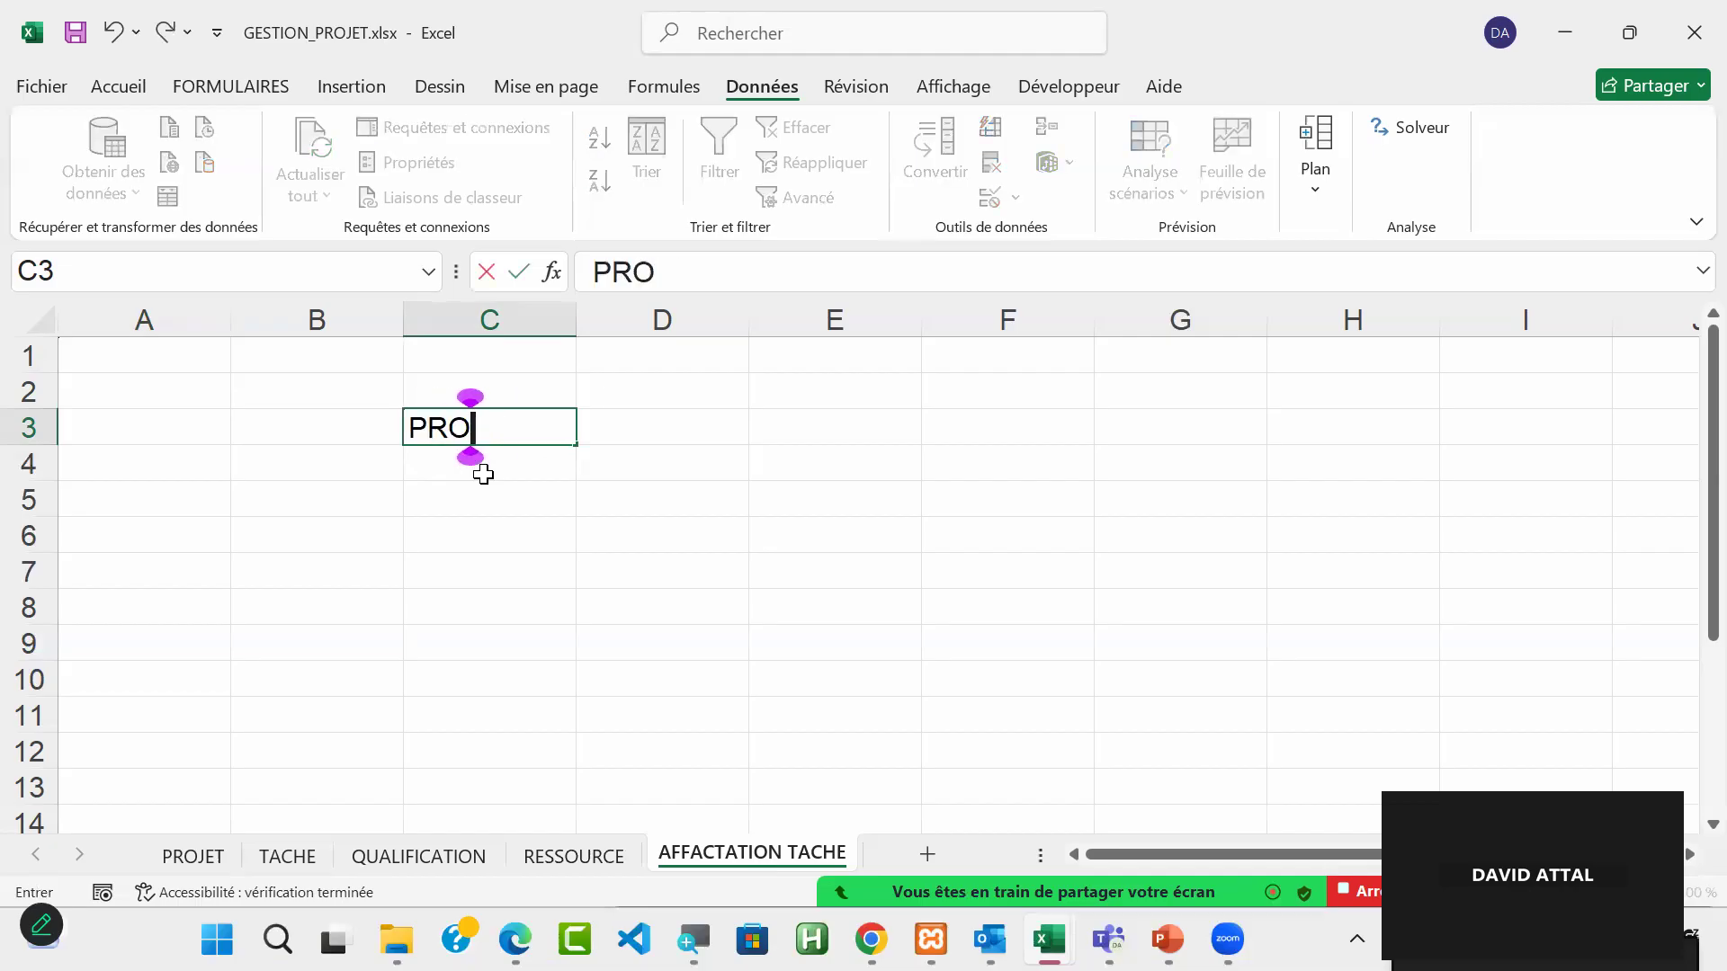
pyautogui.write('JET')
pyautogui.press('Tab')
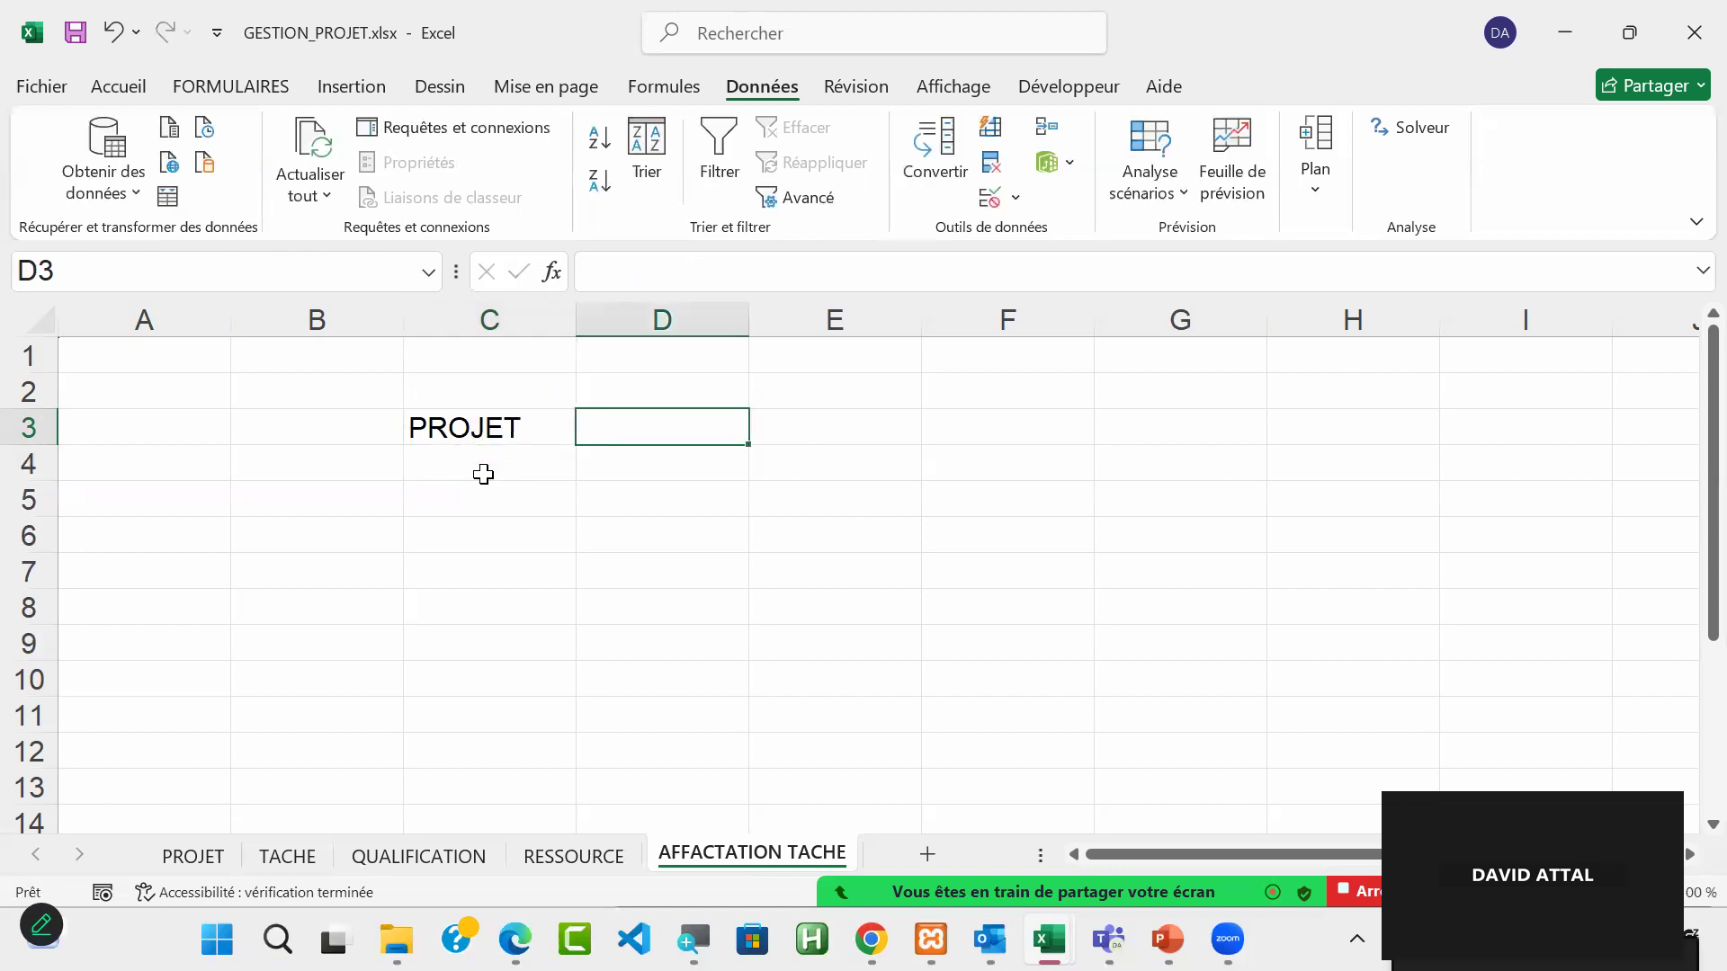
pyautogui.write('TACHE')
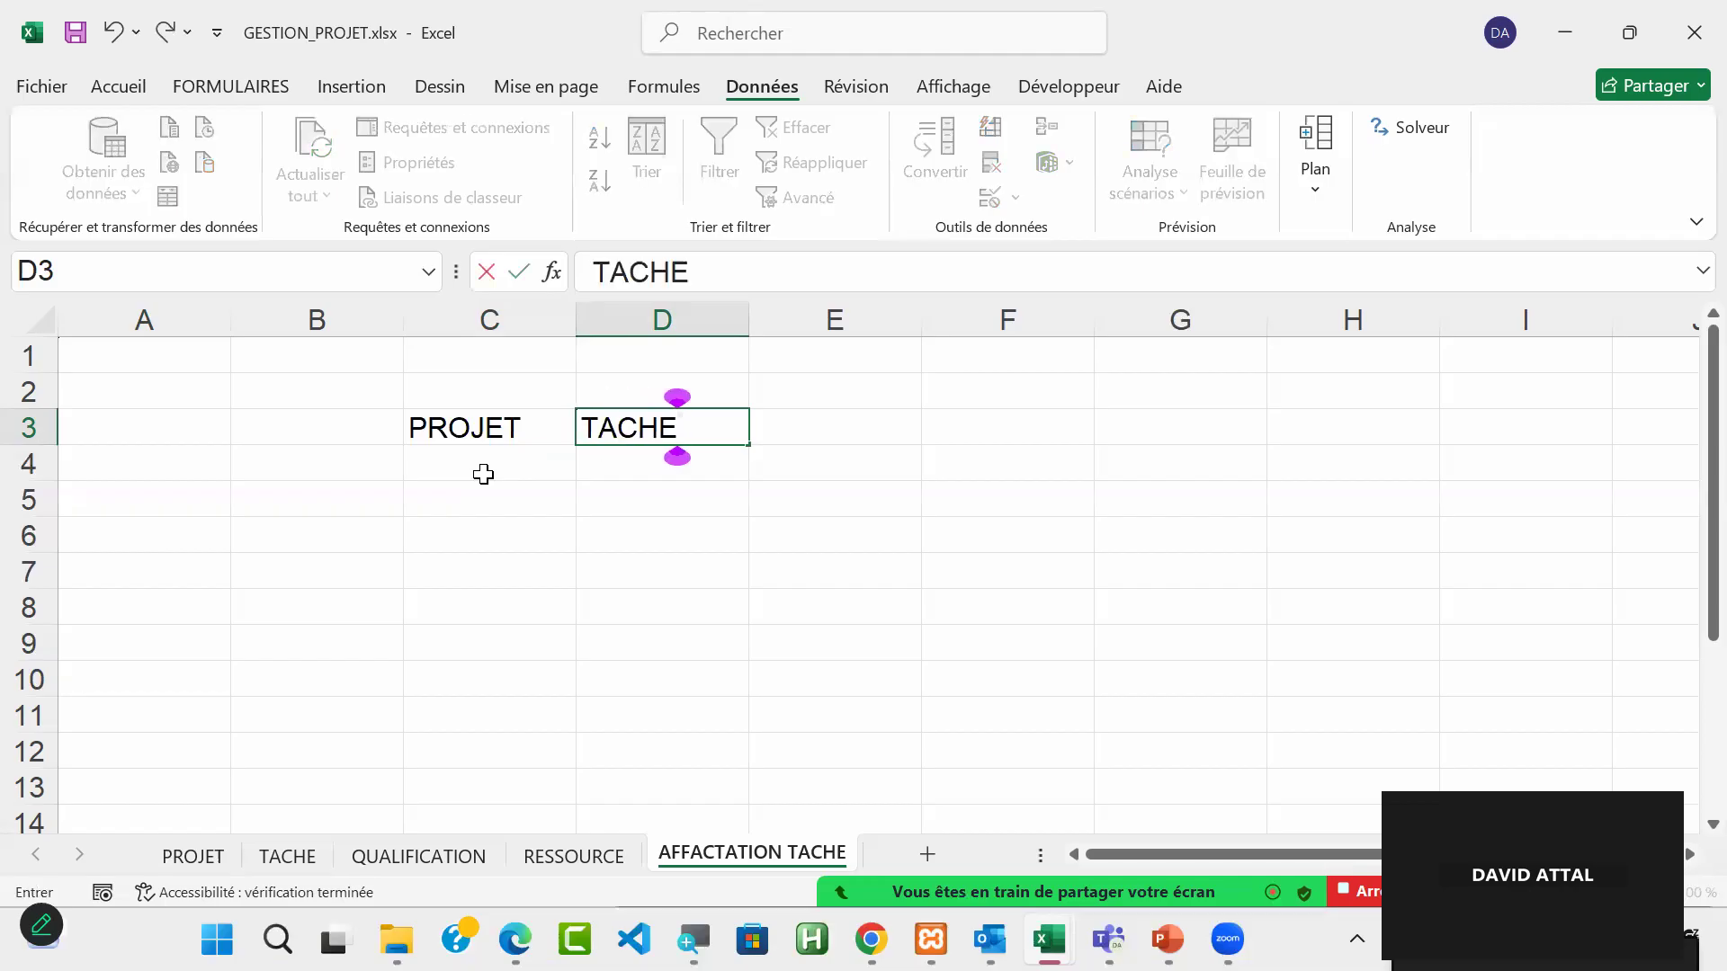
pyautogui.press('Tab')
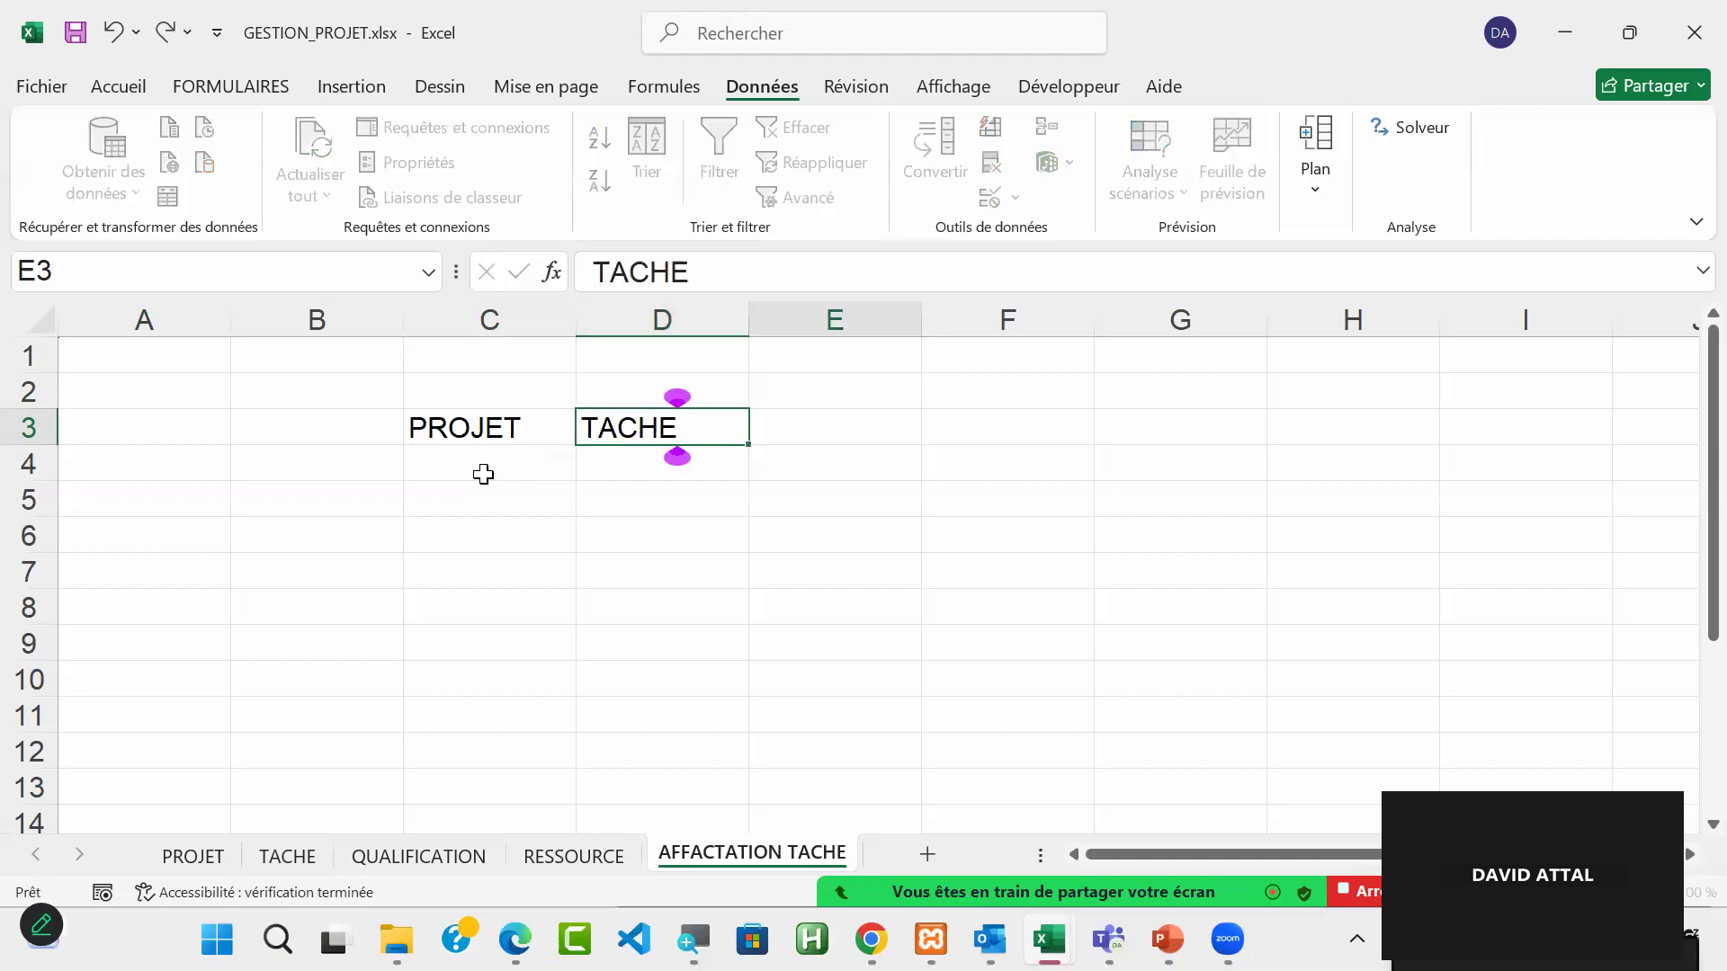
# Step: Continue the header row with RESSOURCE in E3 and QUALIFICATION in F3
pyautogui.write('RESSOURCE')
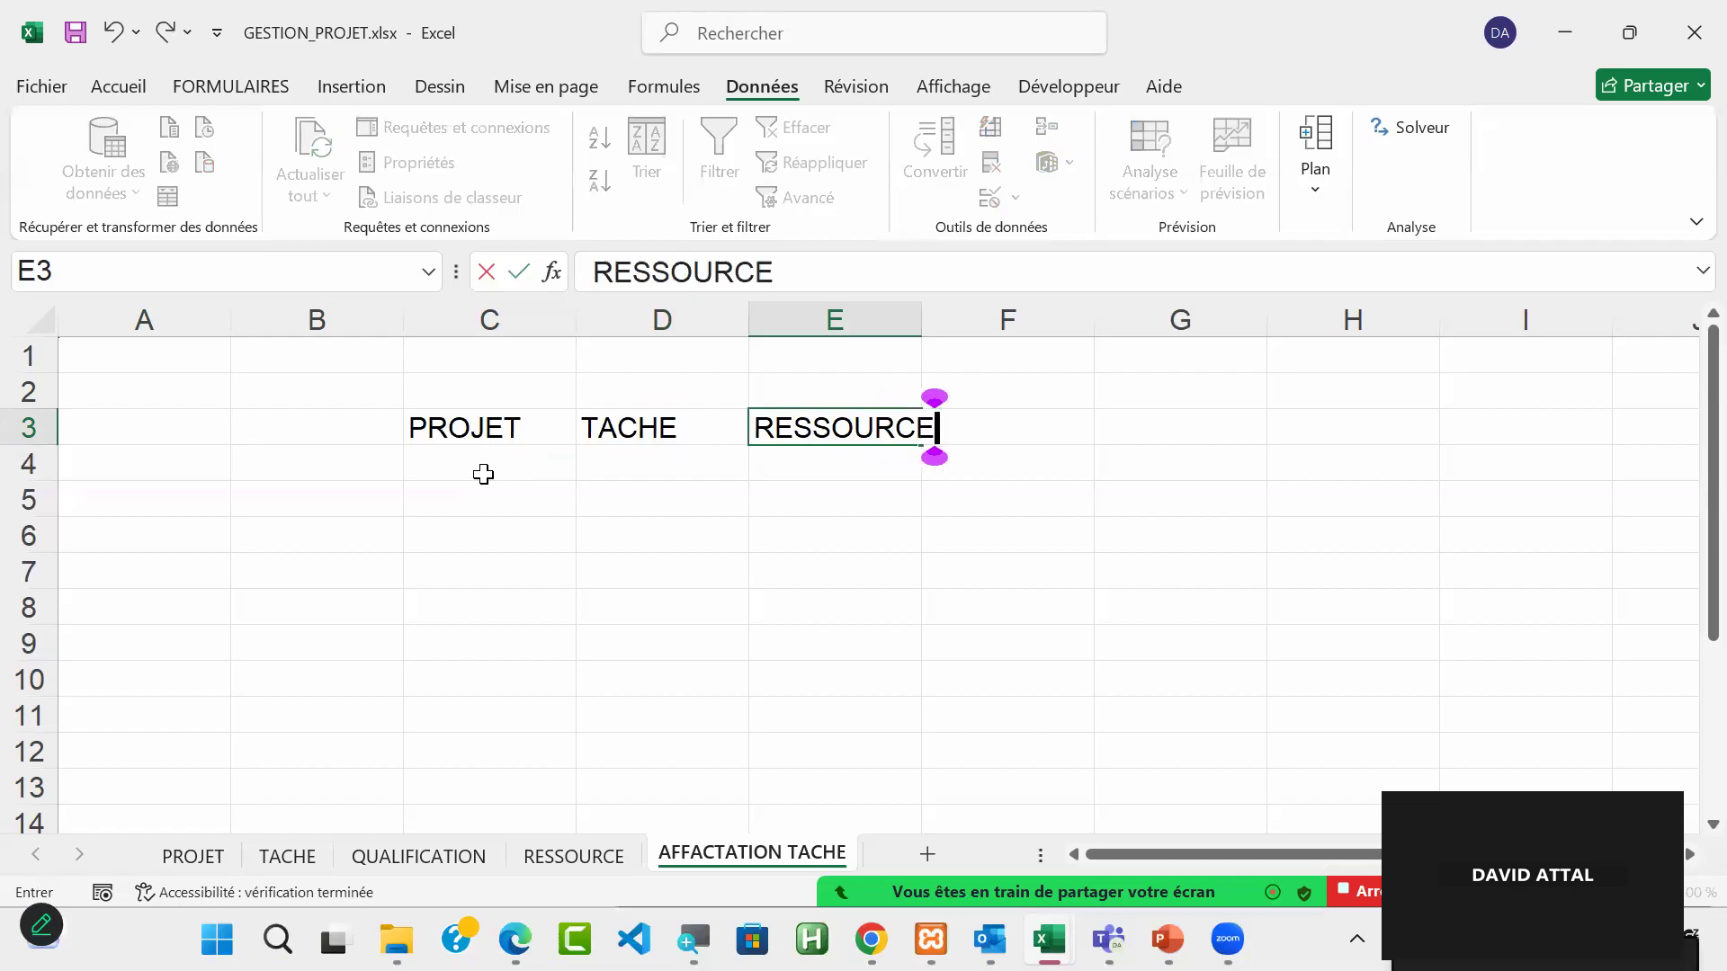
pyautogui.press('Tab')
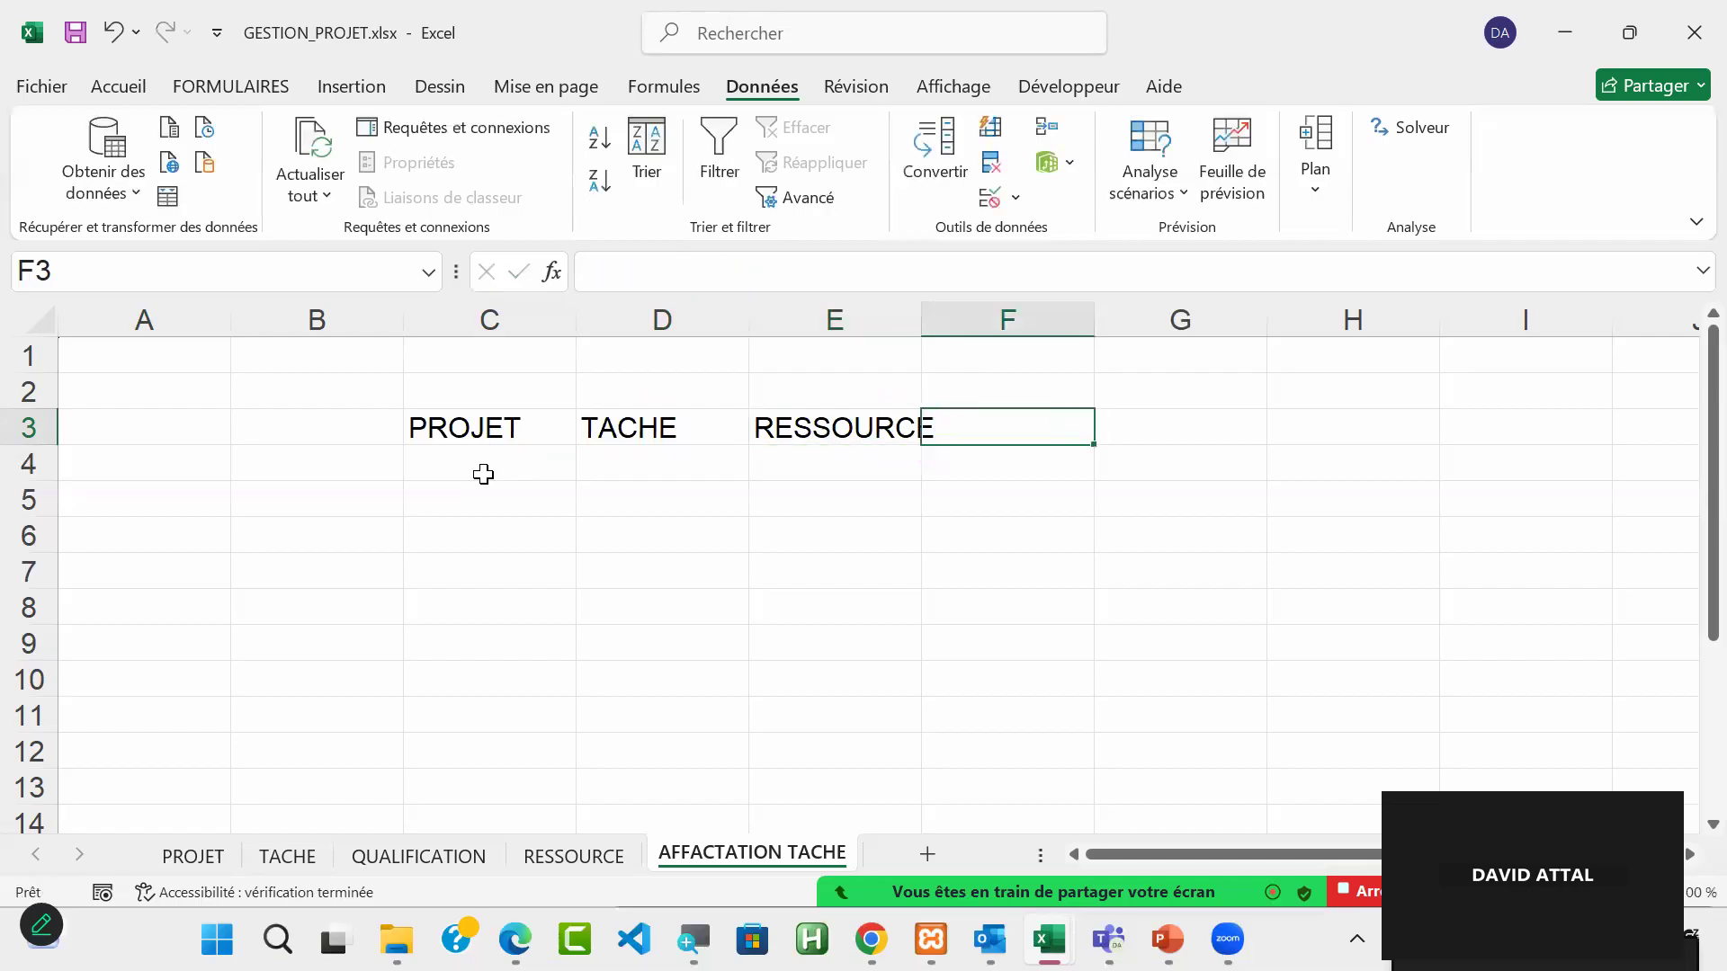
pyautogui.write('QUAL')
pyautogui.write('I')
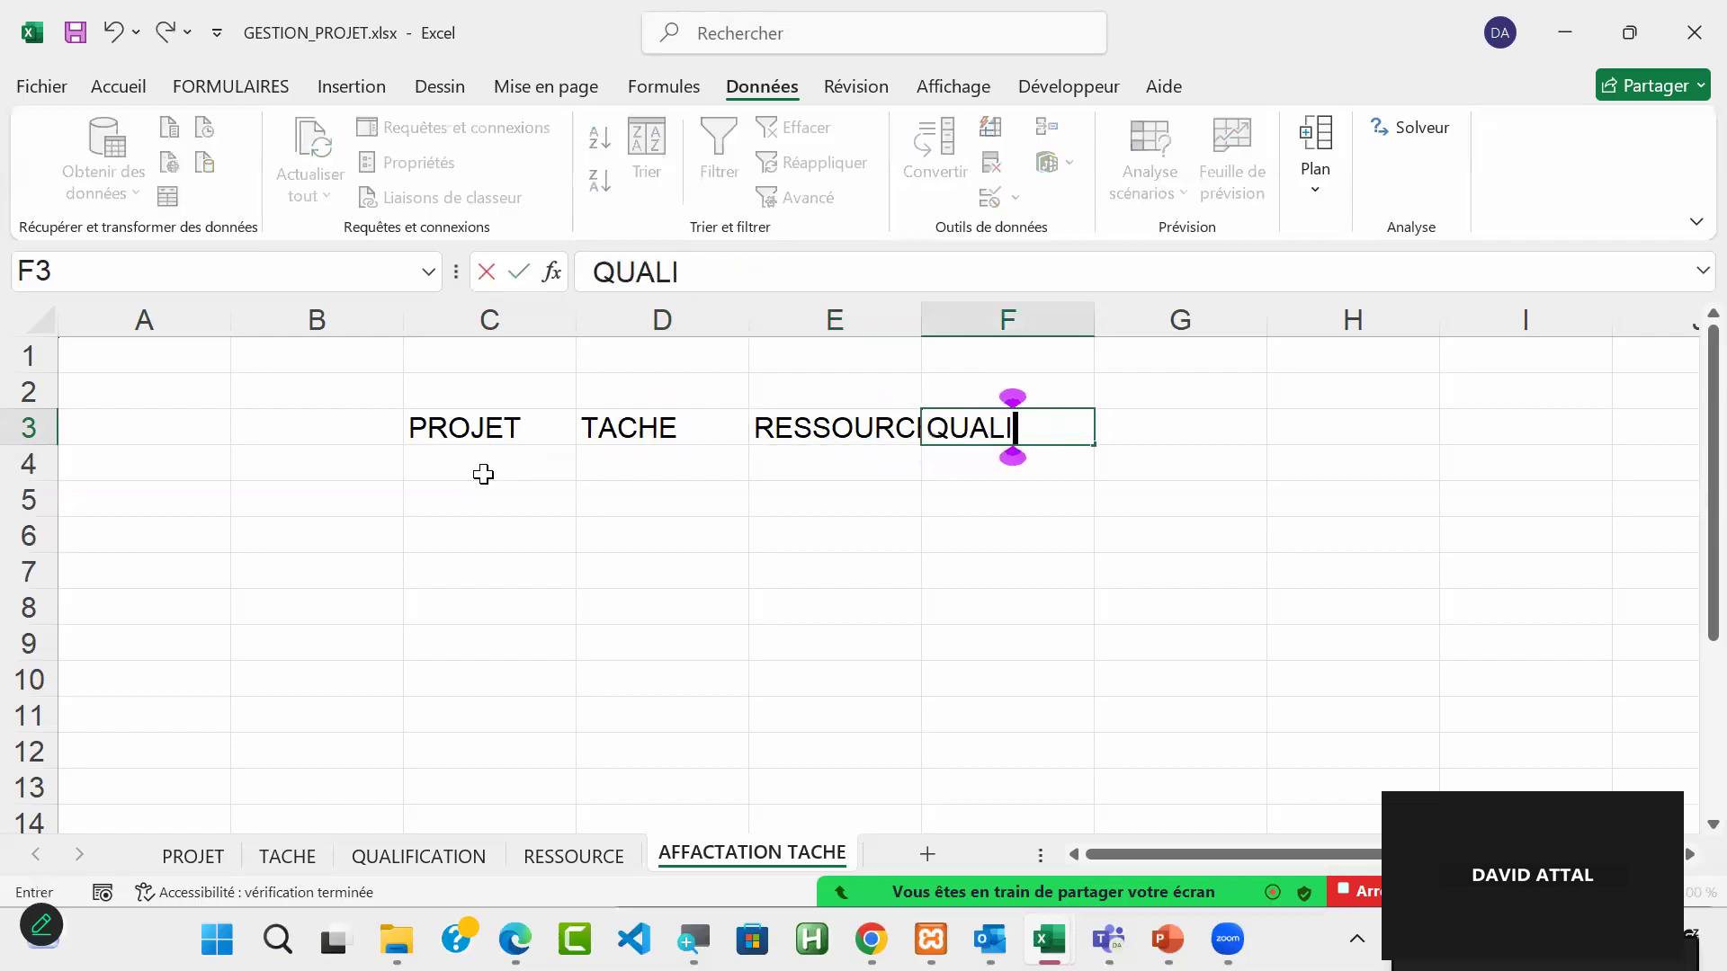
pyautogui.write('F')
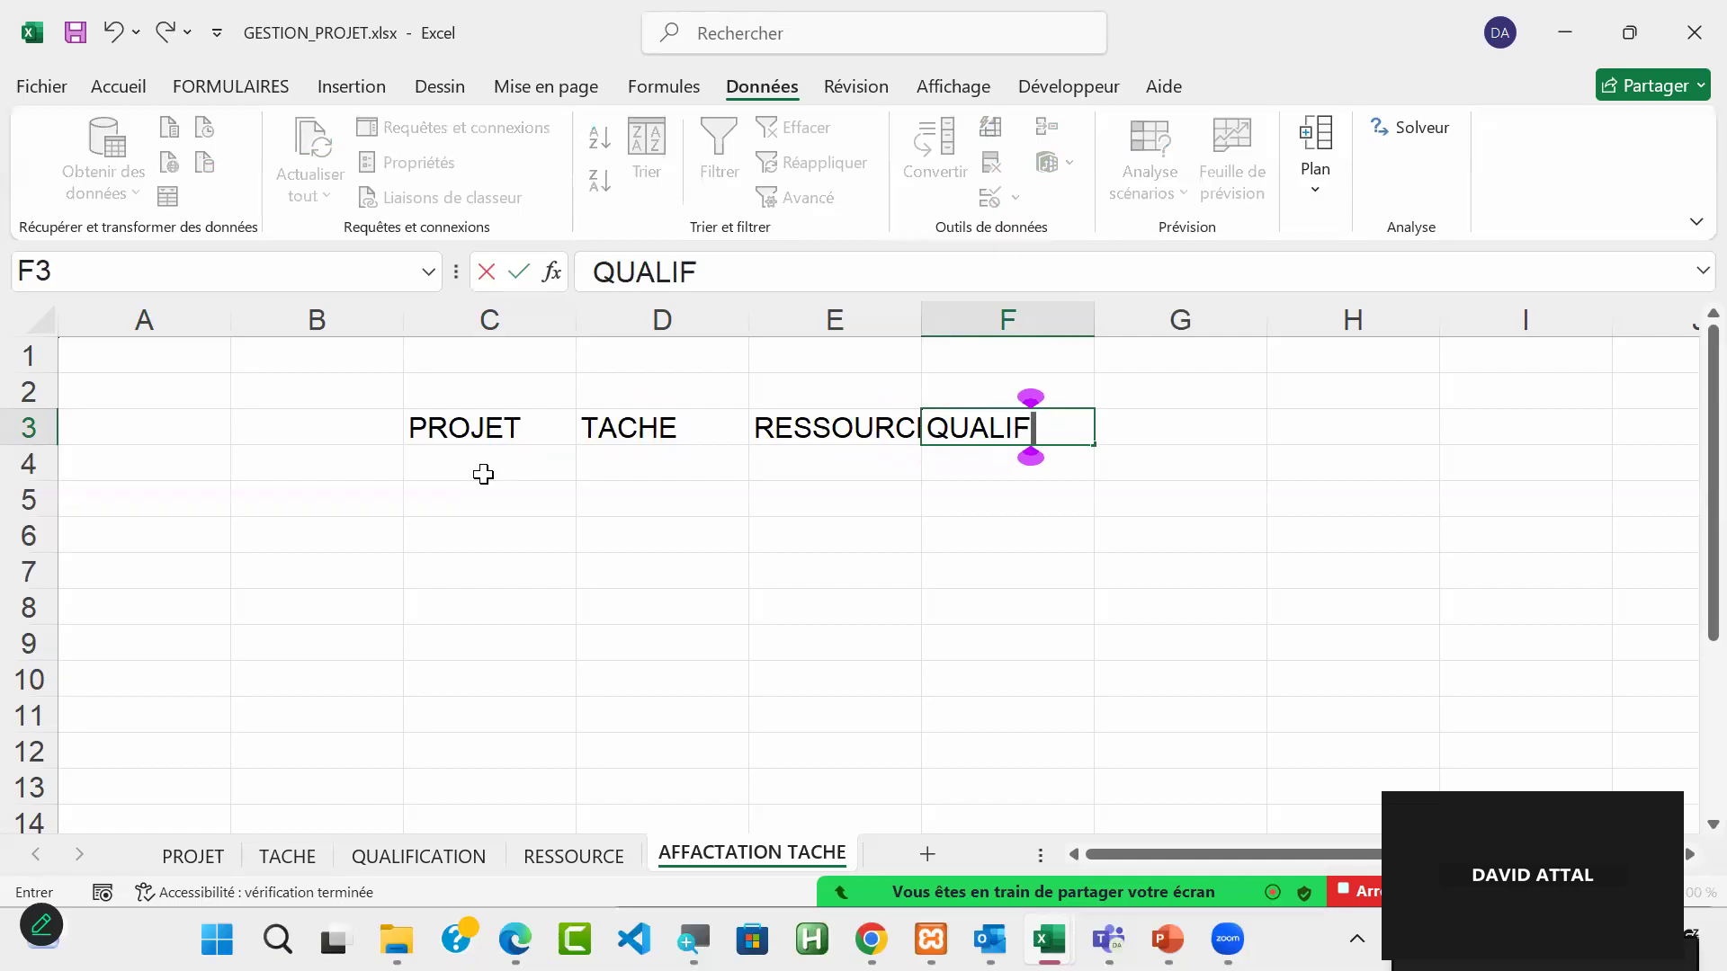
pyautogui.write('ICATION')
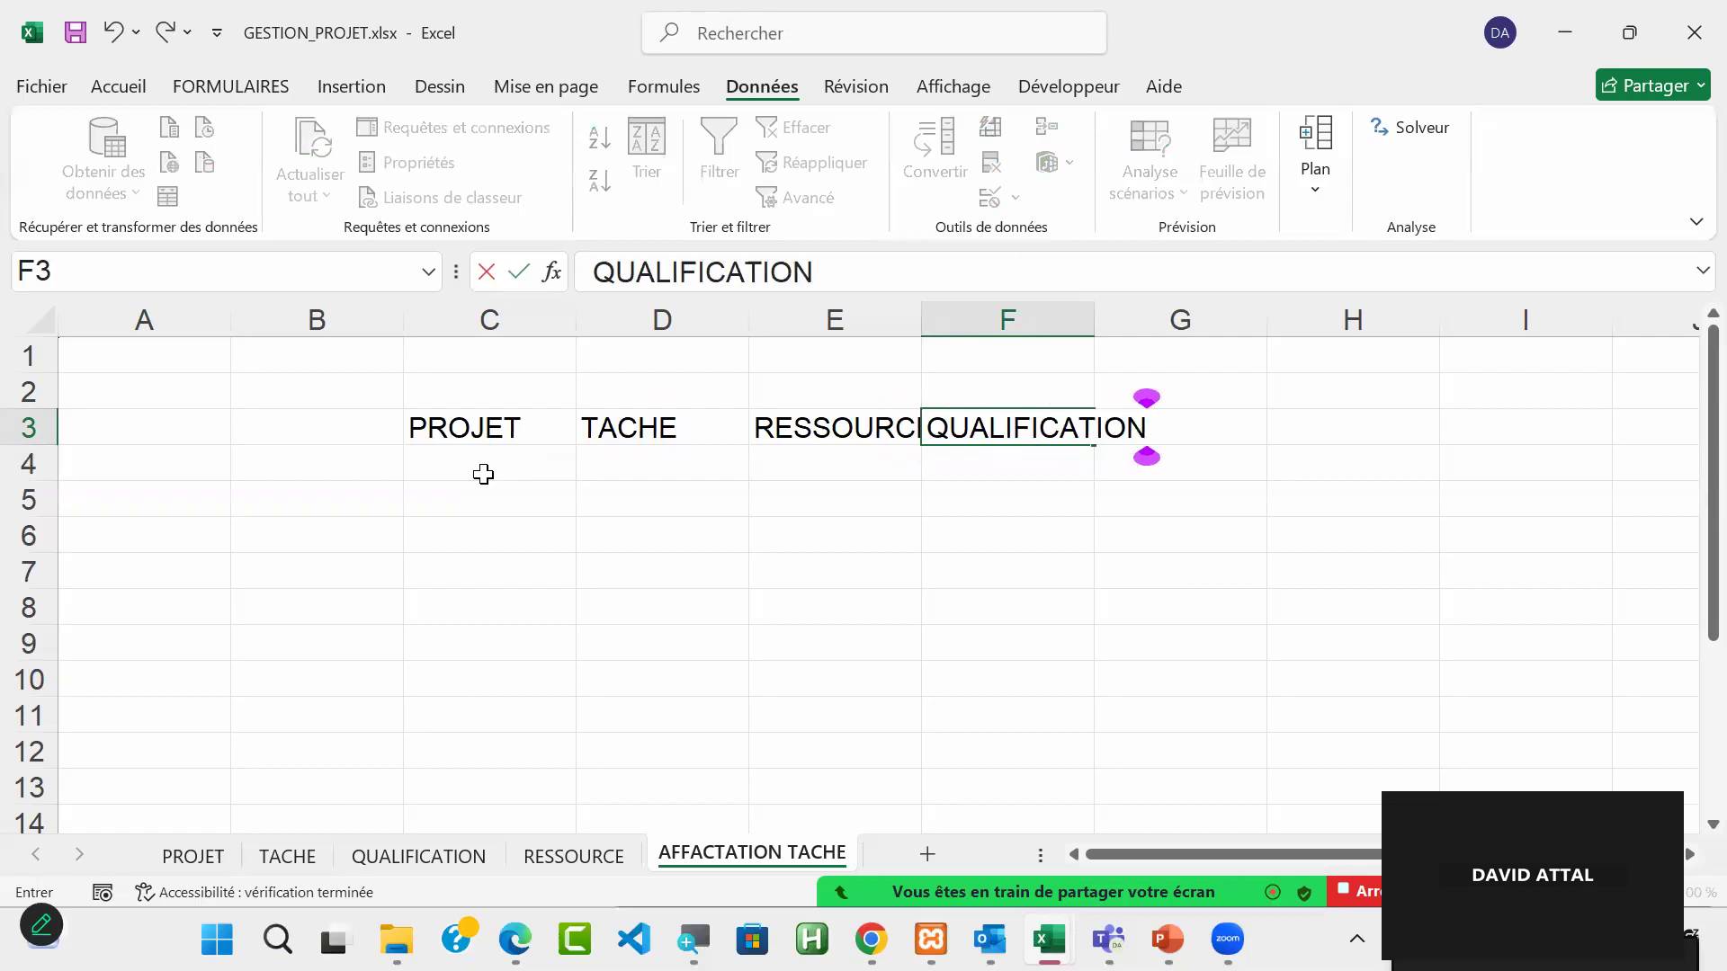
pyautogui.press('Tab')
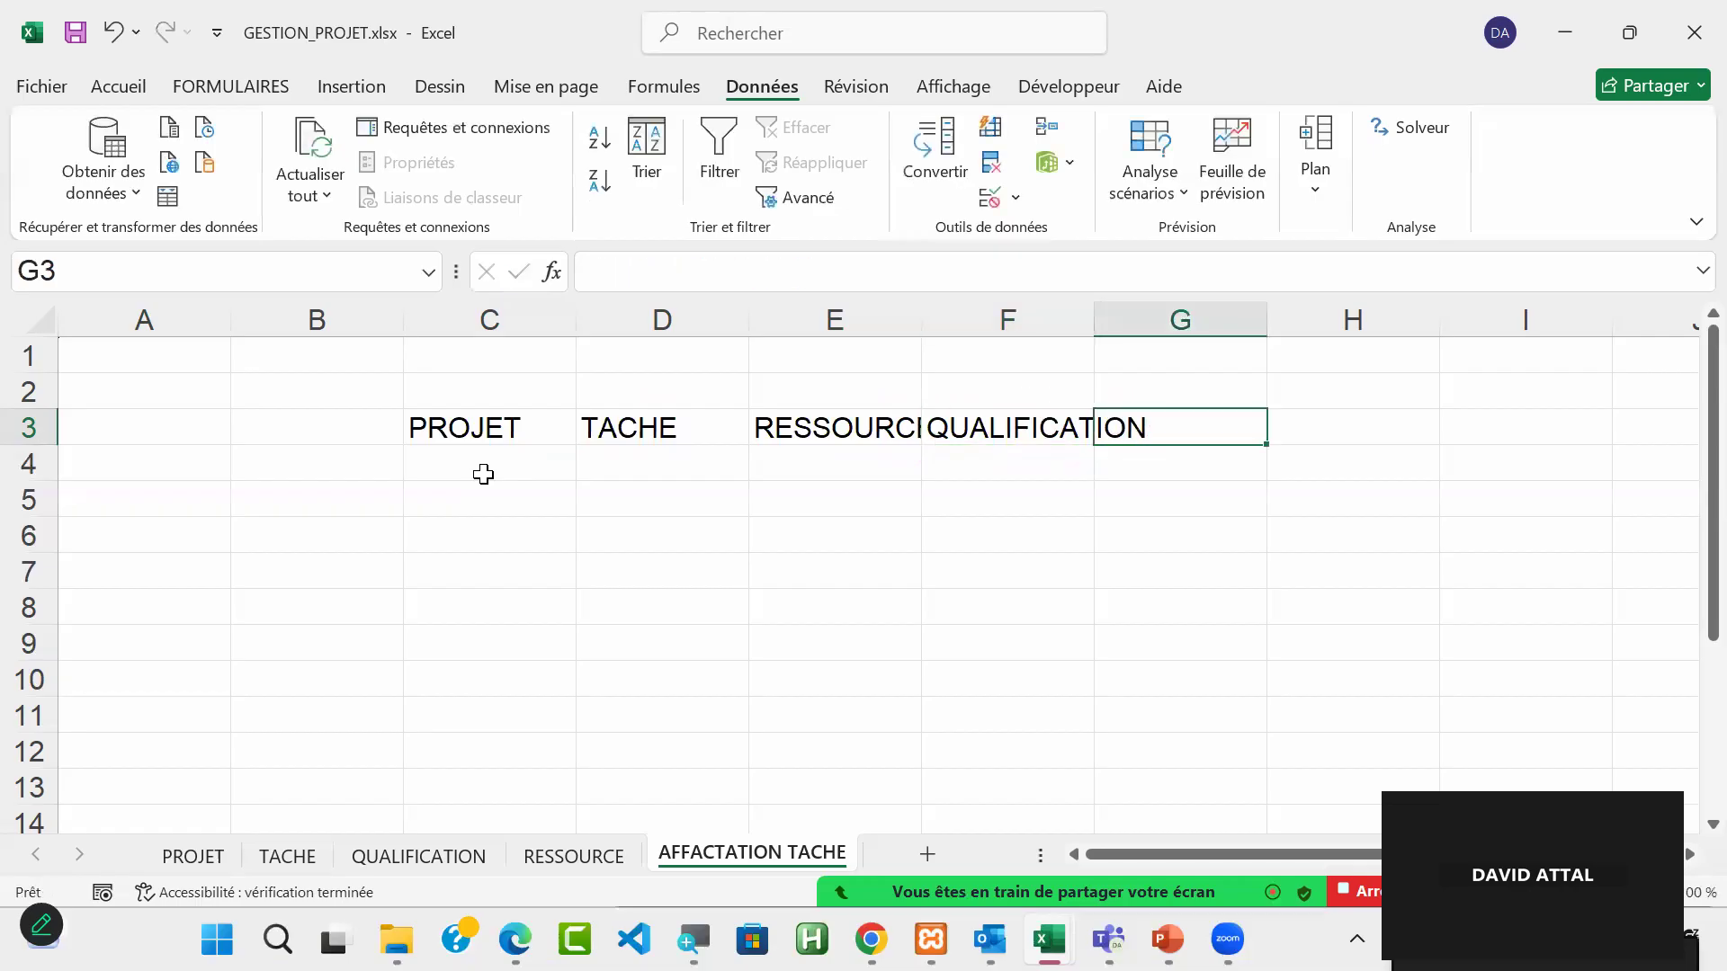
# Step: Review the headers in C3:F3 of the AFFACTATION TACHE sheet and compare them with the table on the PROJET sheet
pyautogui.click(852, 436)
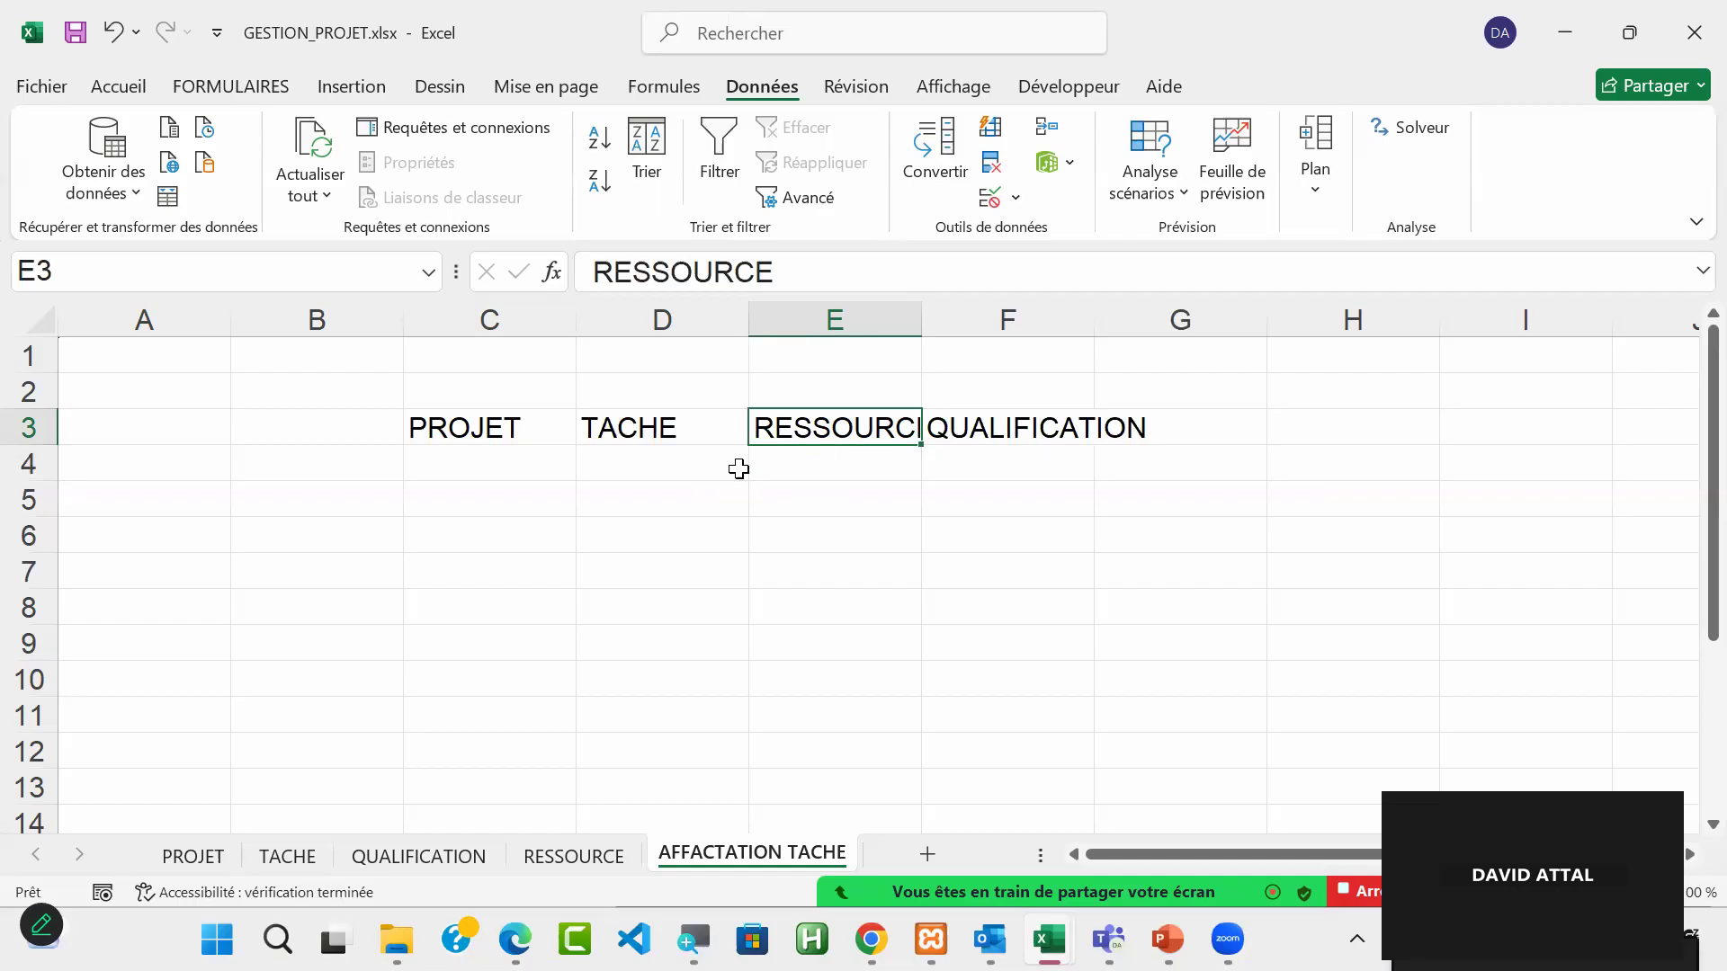
pyautogui.click(969, 509)
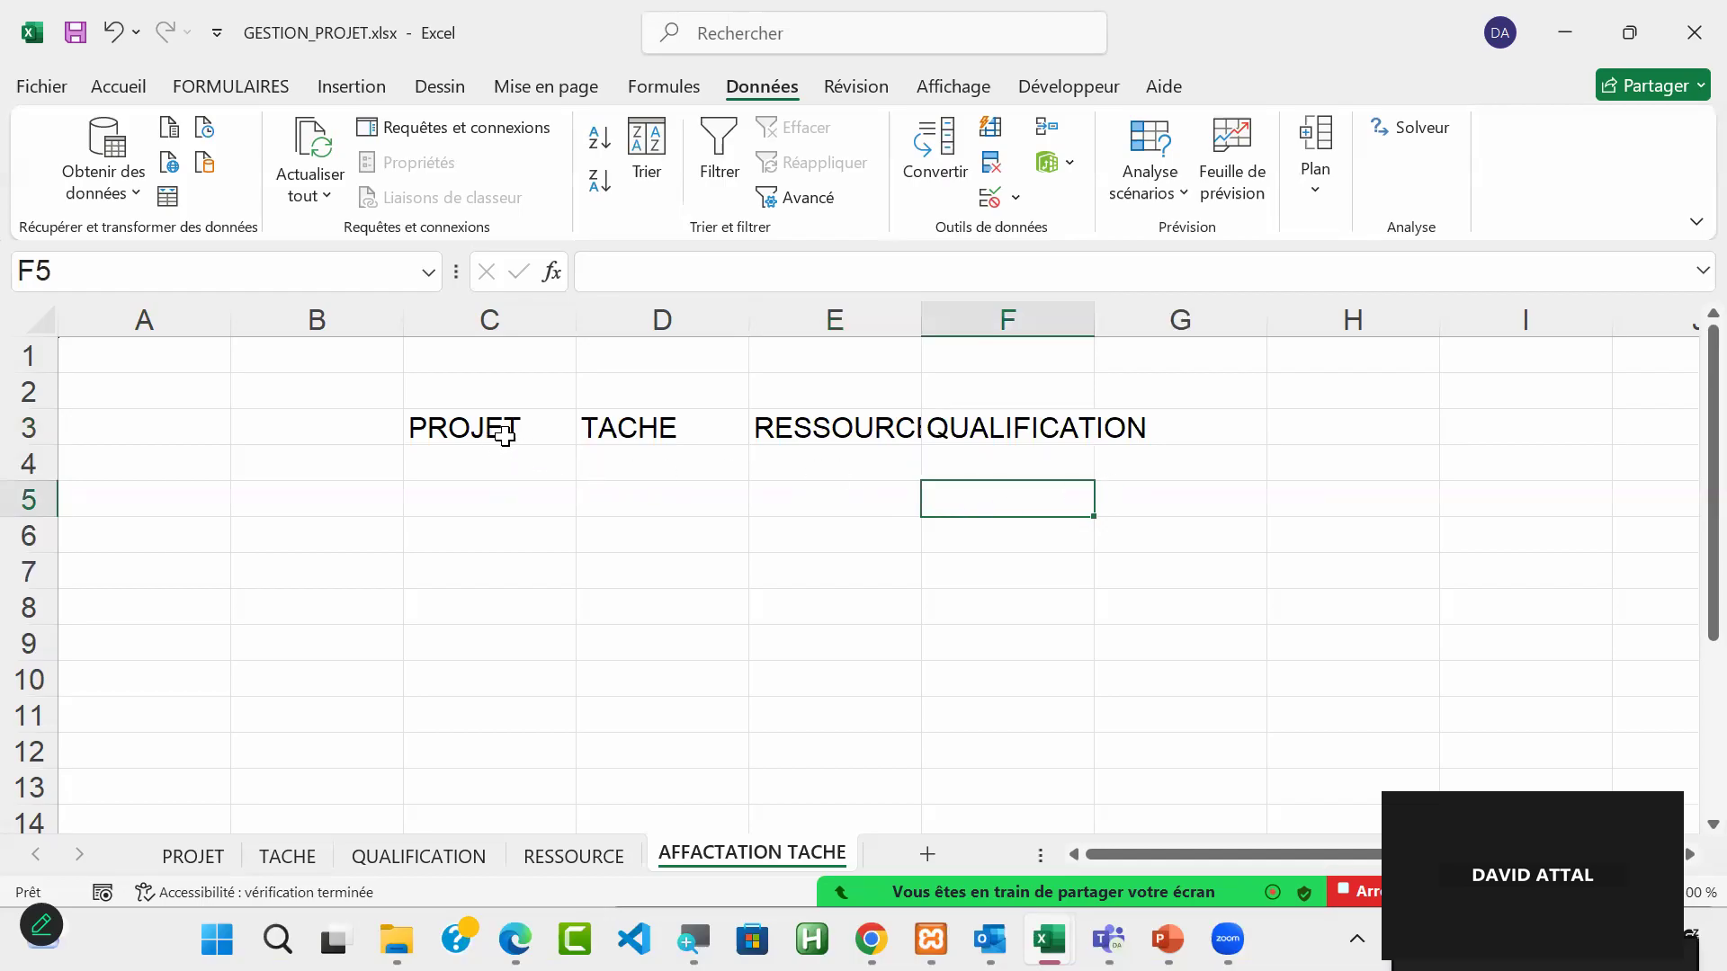
pyautogui.moveTo(504, 434); pyautogui.dragTo(1080, 439)
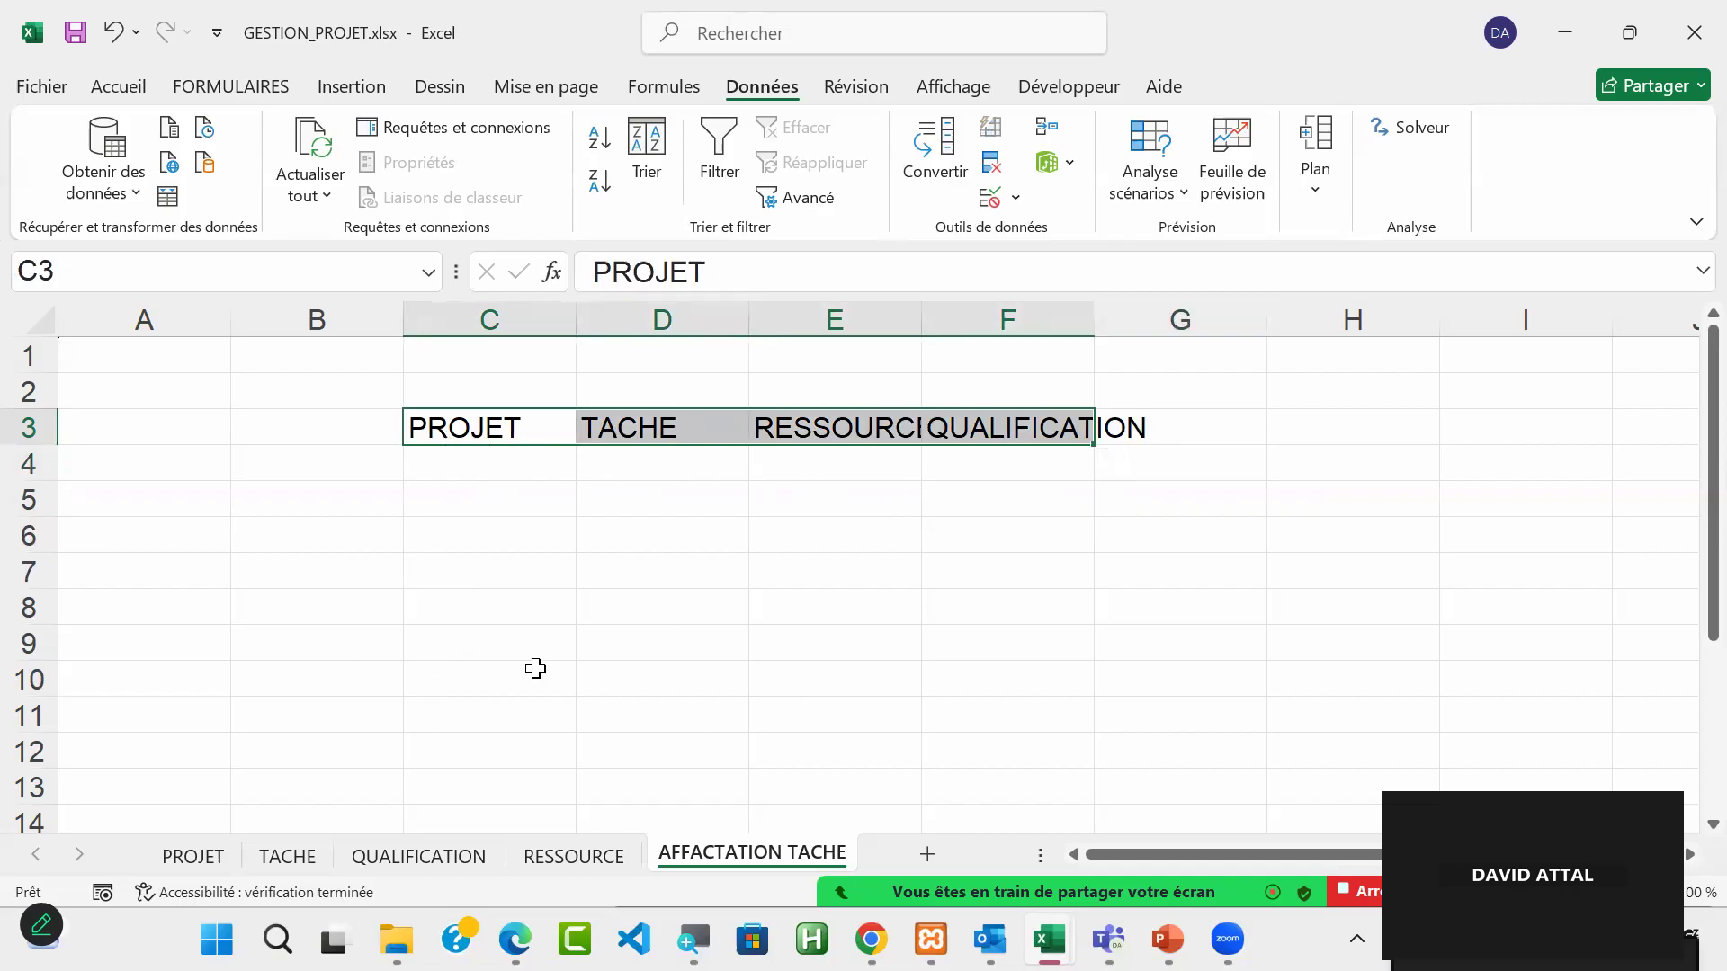
pyautogui.click(501, 427)
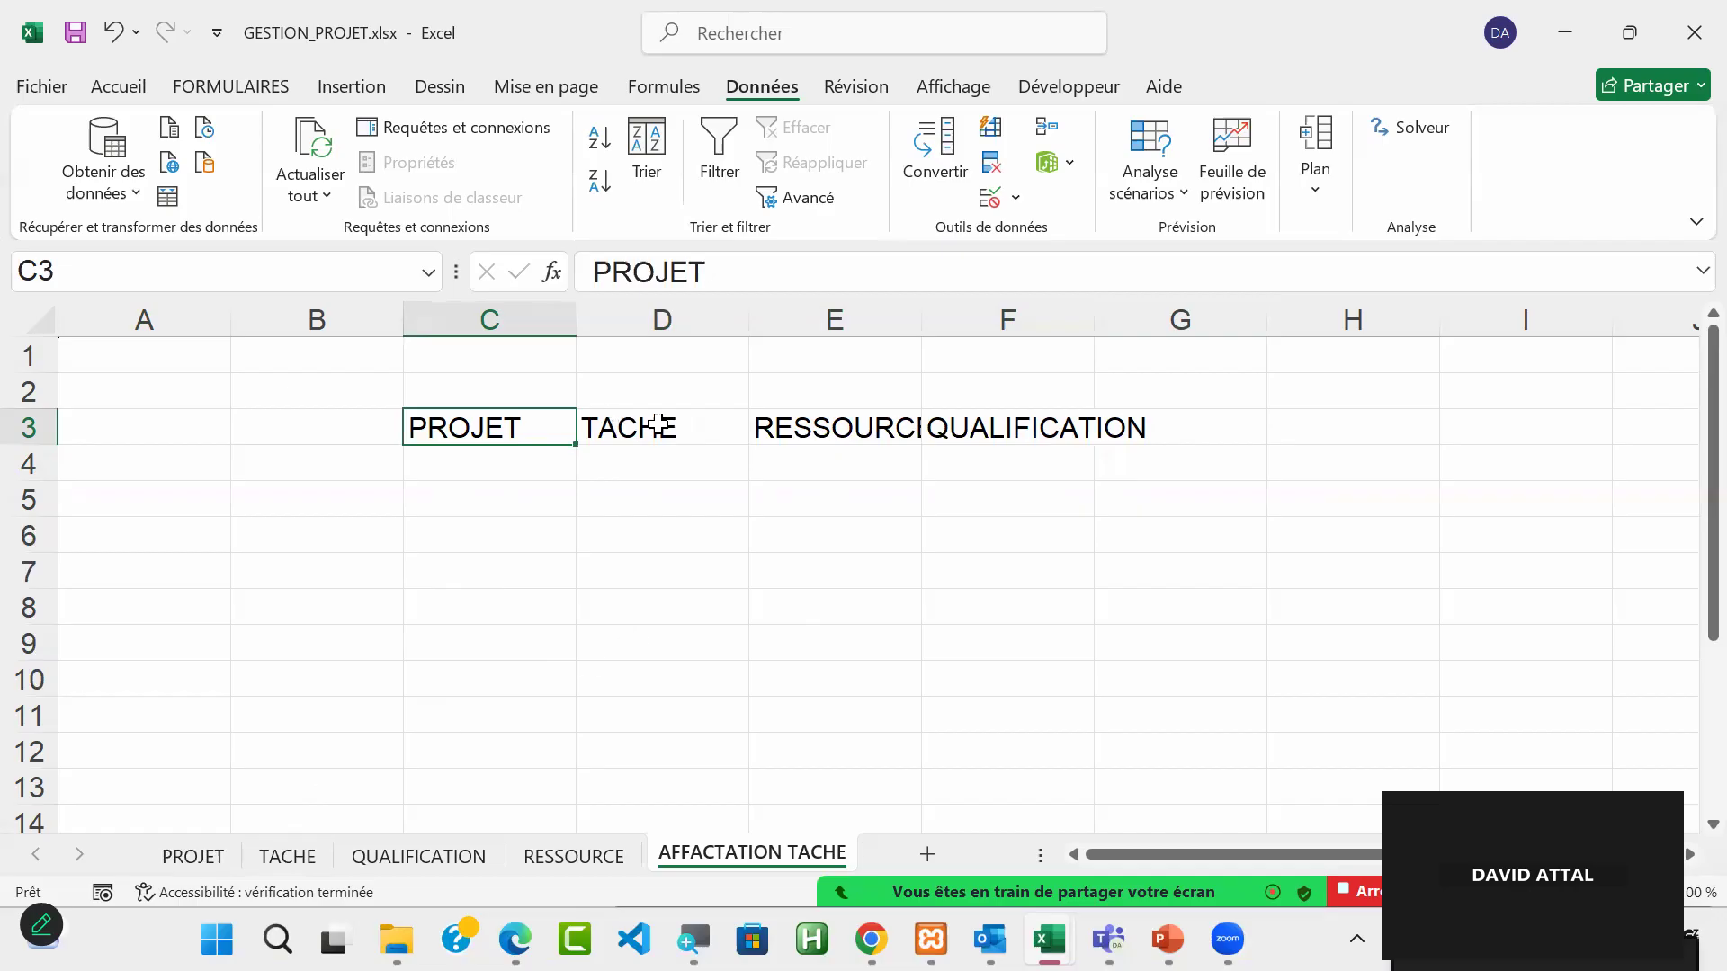
pyautogui.click(343, 428)
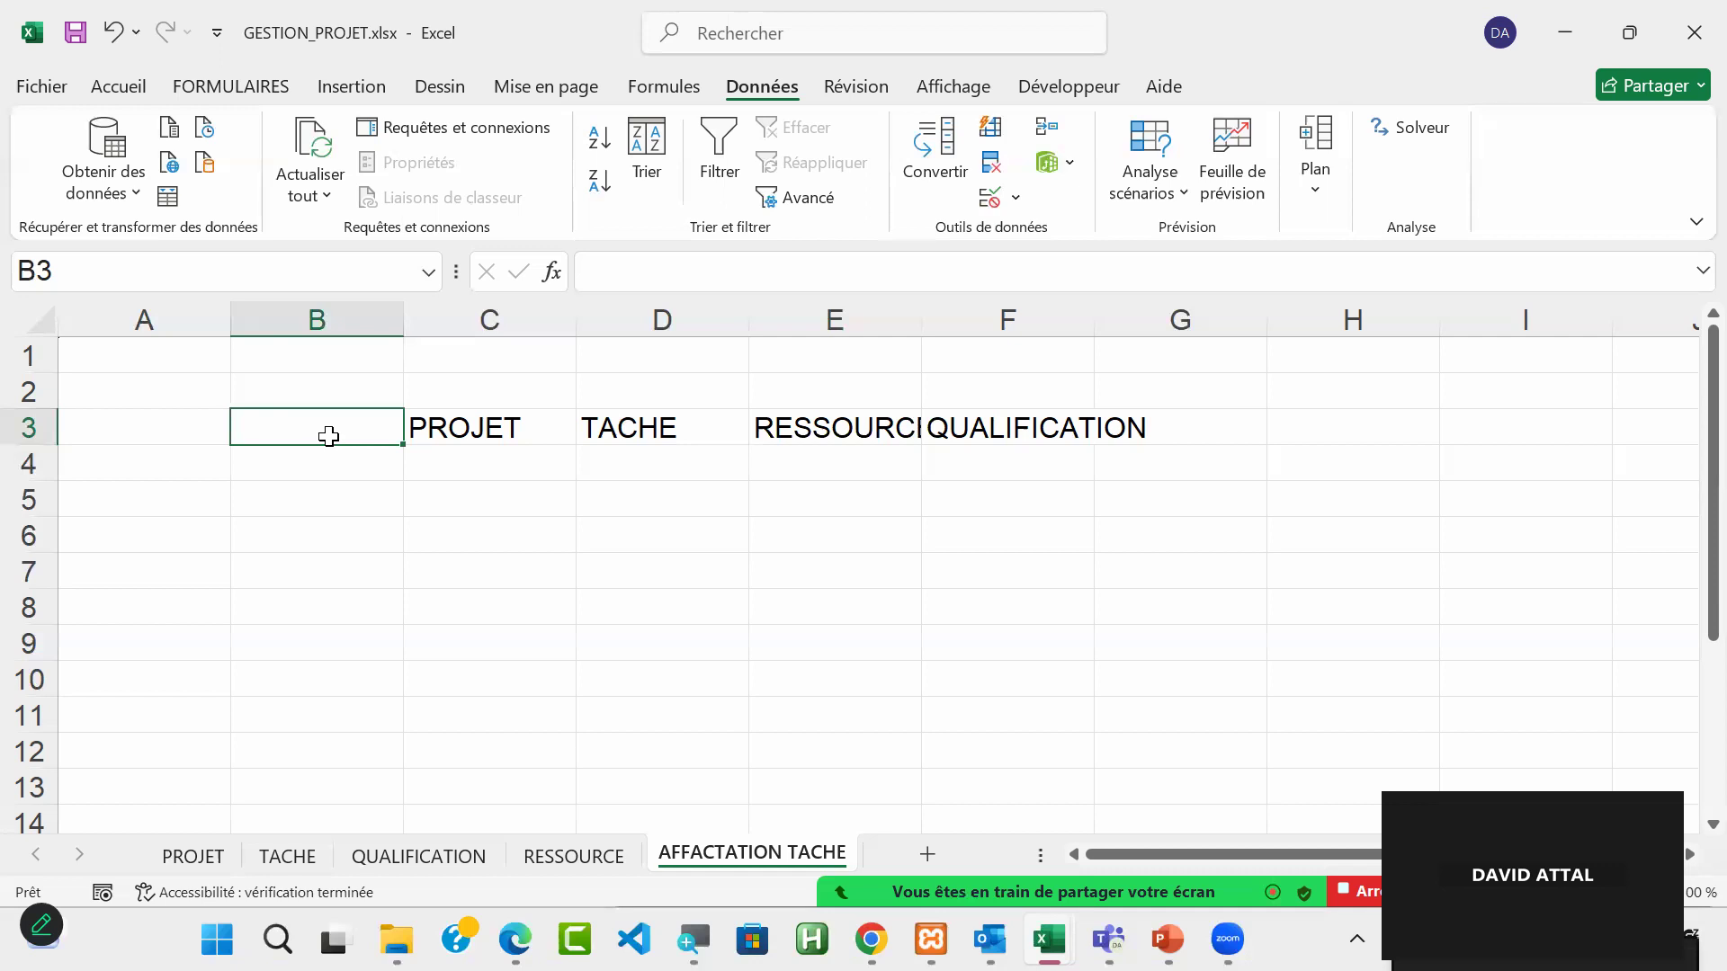
pyautogui.moveTo(488, 423); pyautogui.dragTo(835, 433)
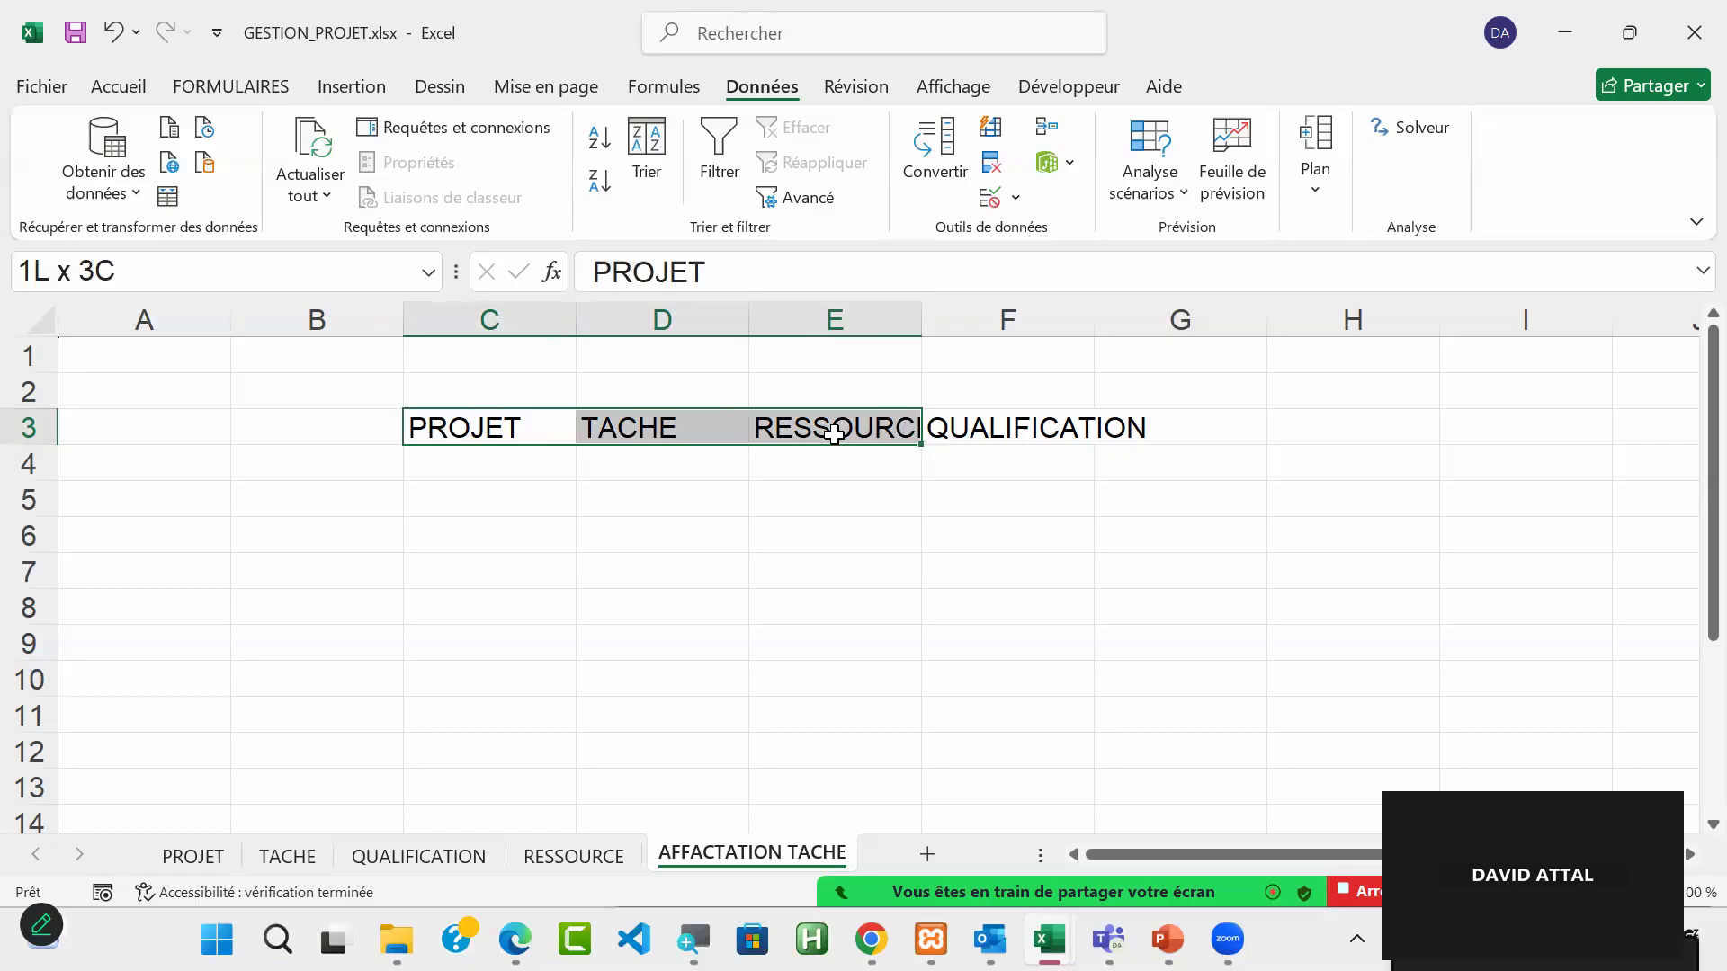
pyautogui.click(615, 487)
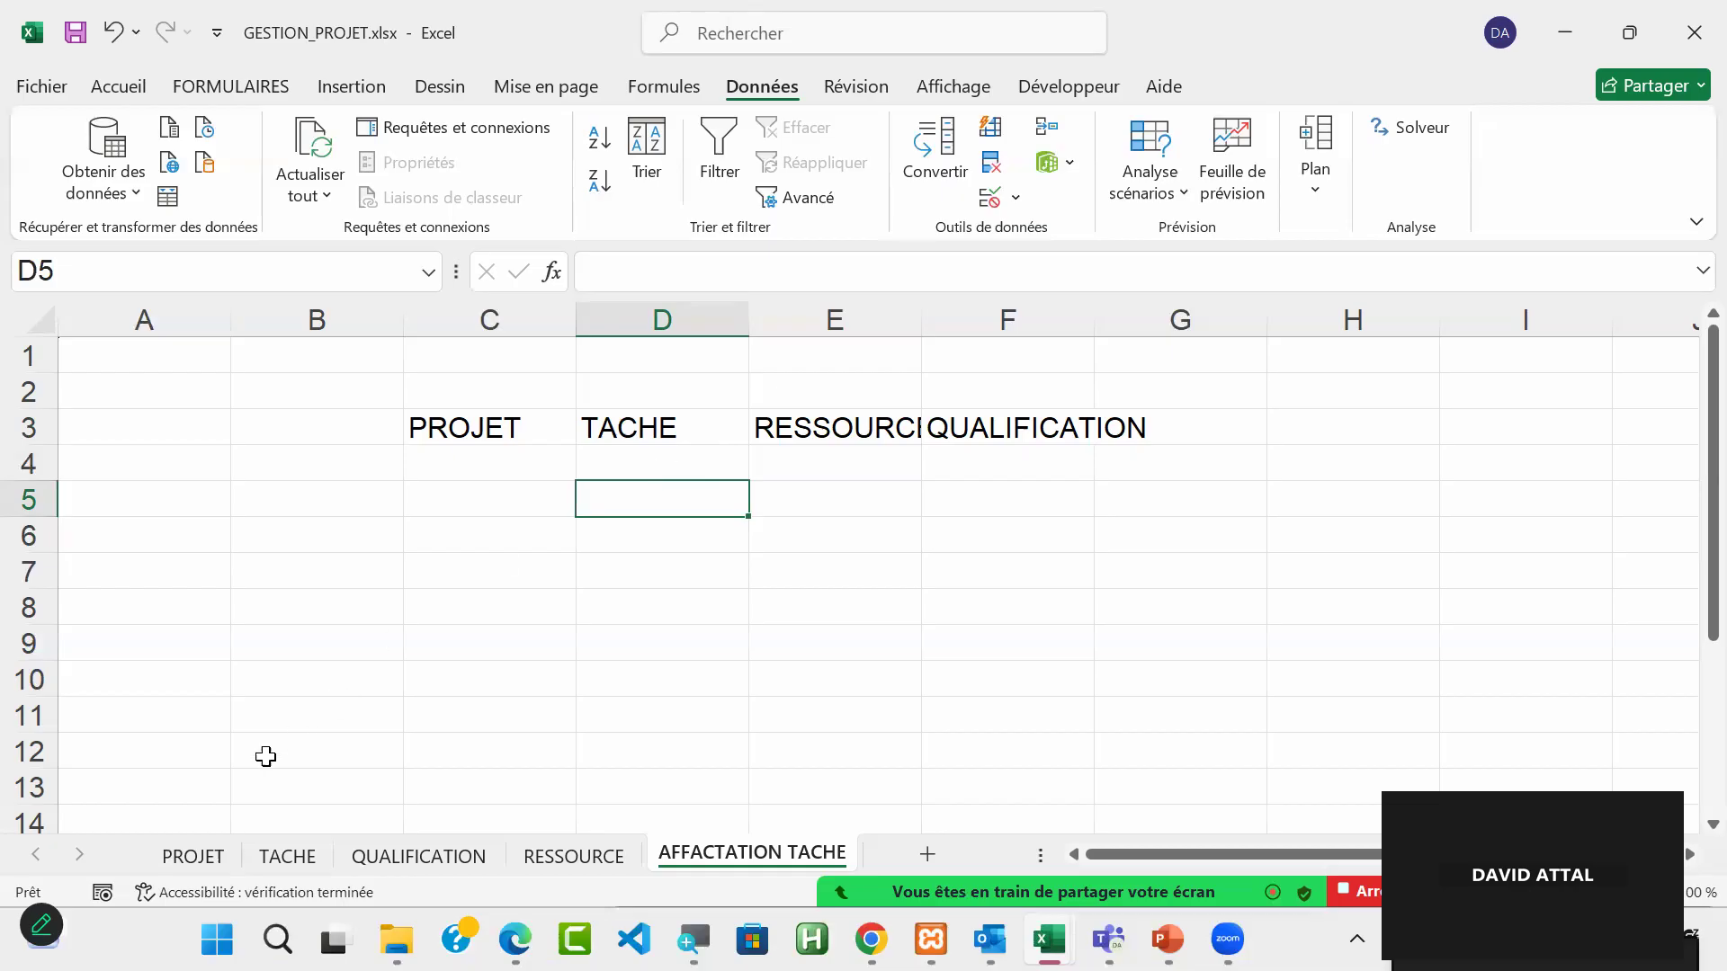
pyautogui.click(191, 865)
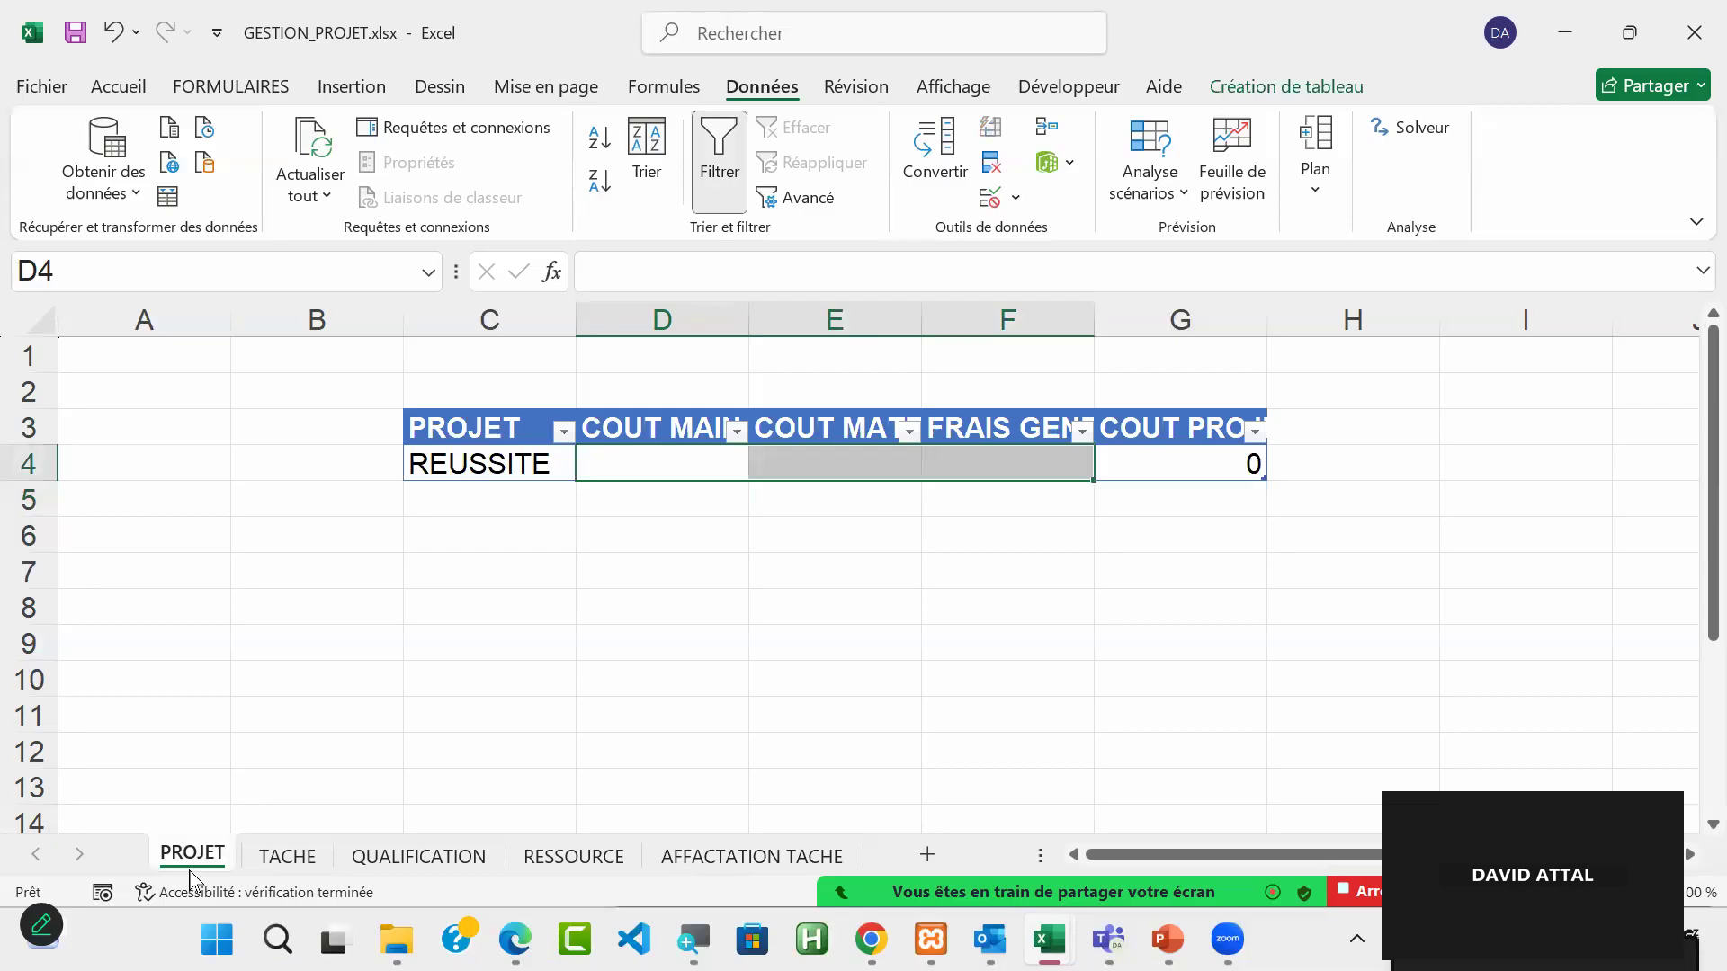
pyautogui.click(691, 856)
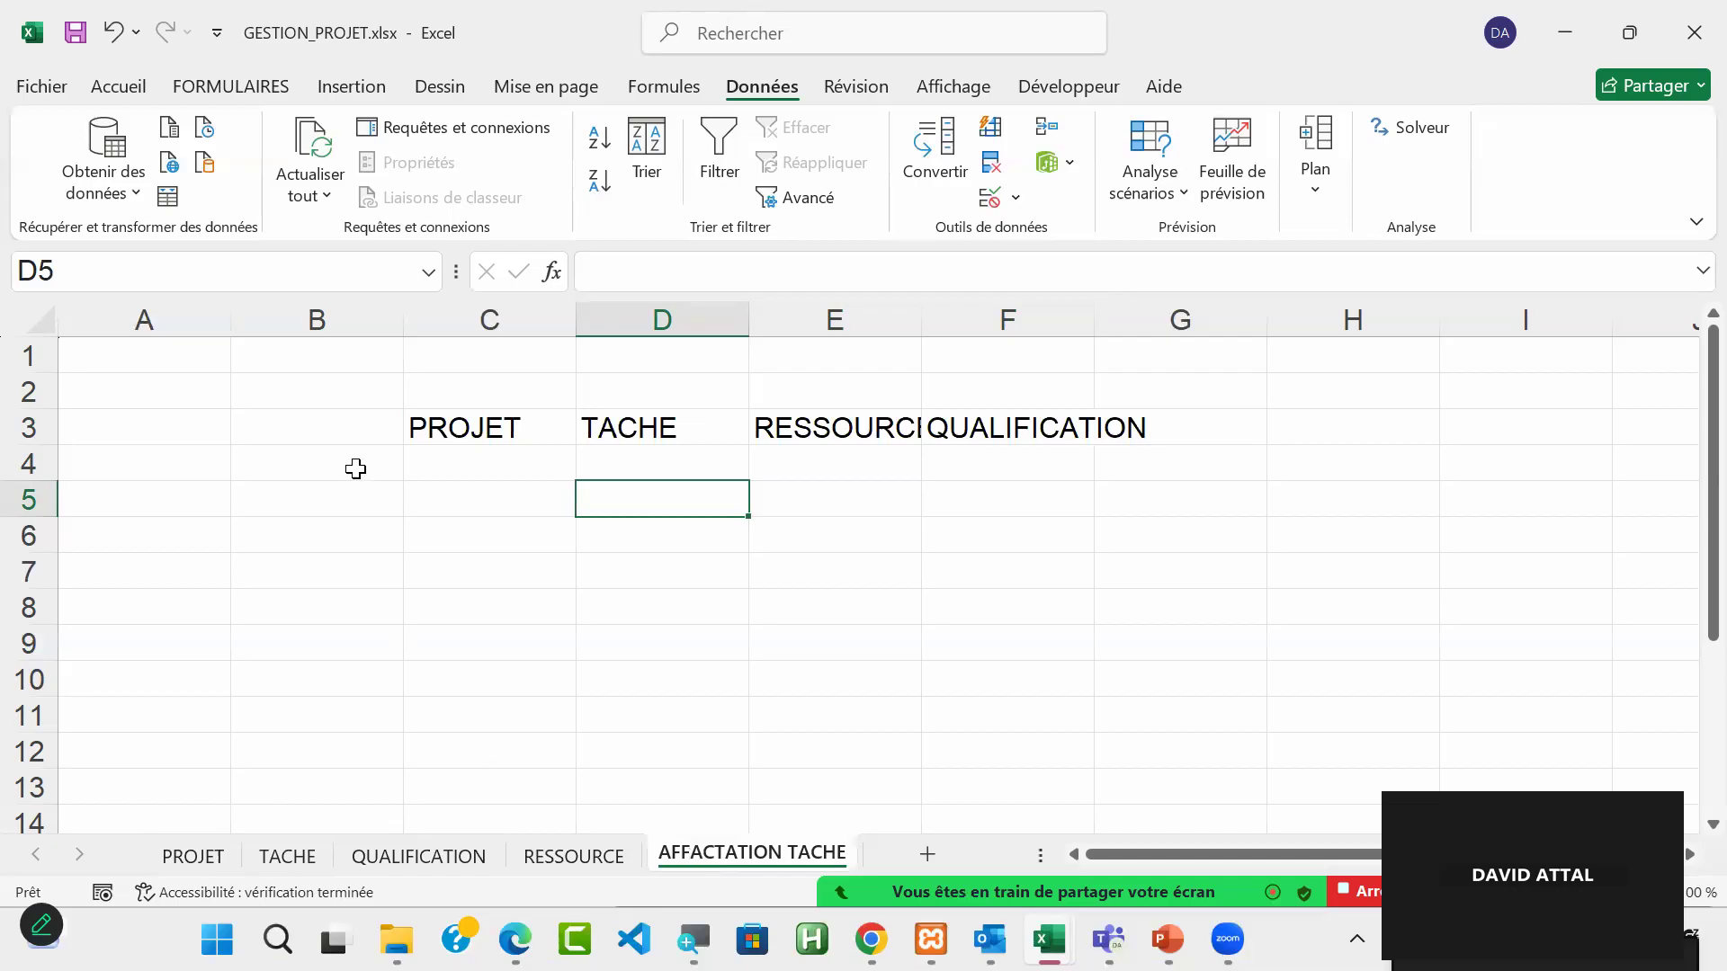
# Step: Enter the header AFFECTATION in B3 and widen column B to fit it
pyautogui.click(341, 426)
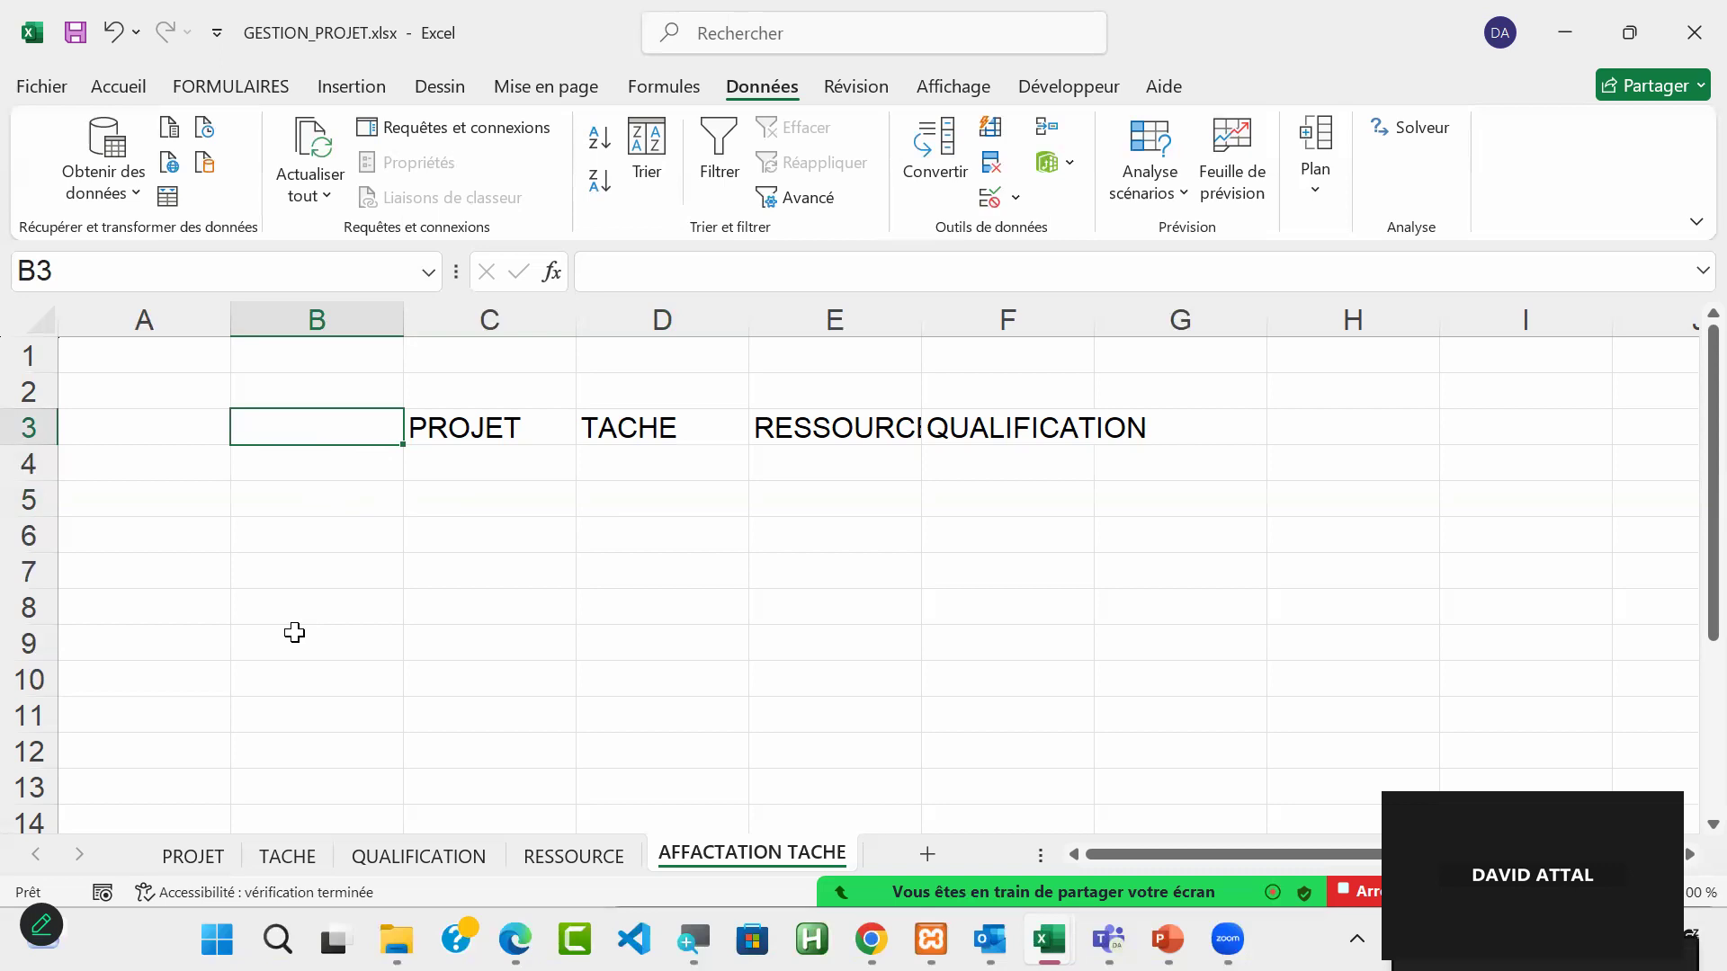
pyautogui.write('A')
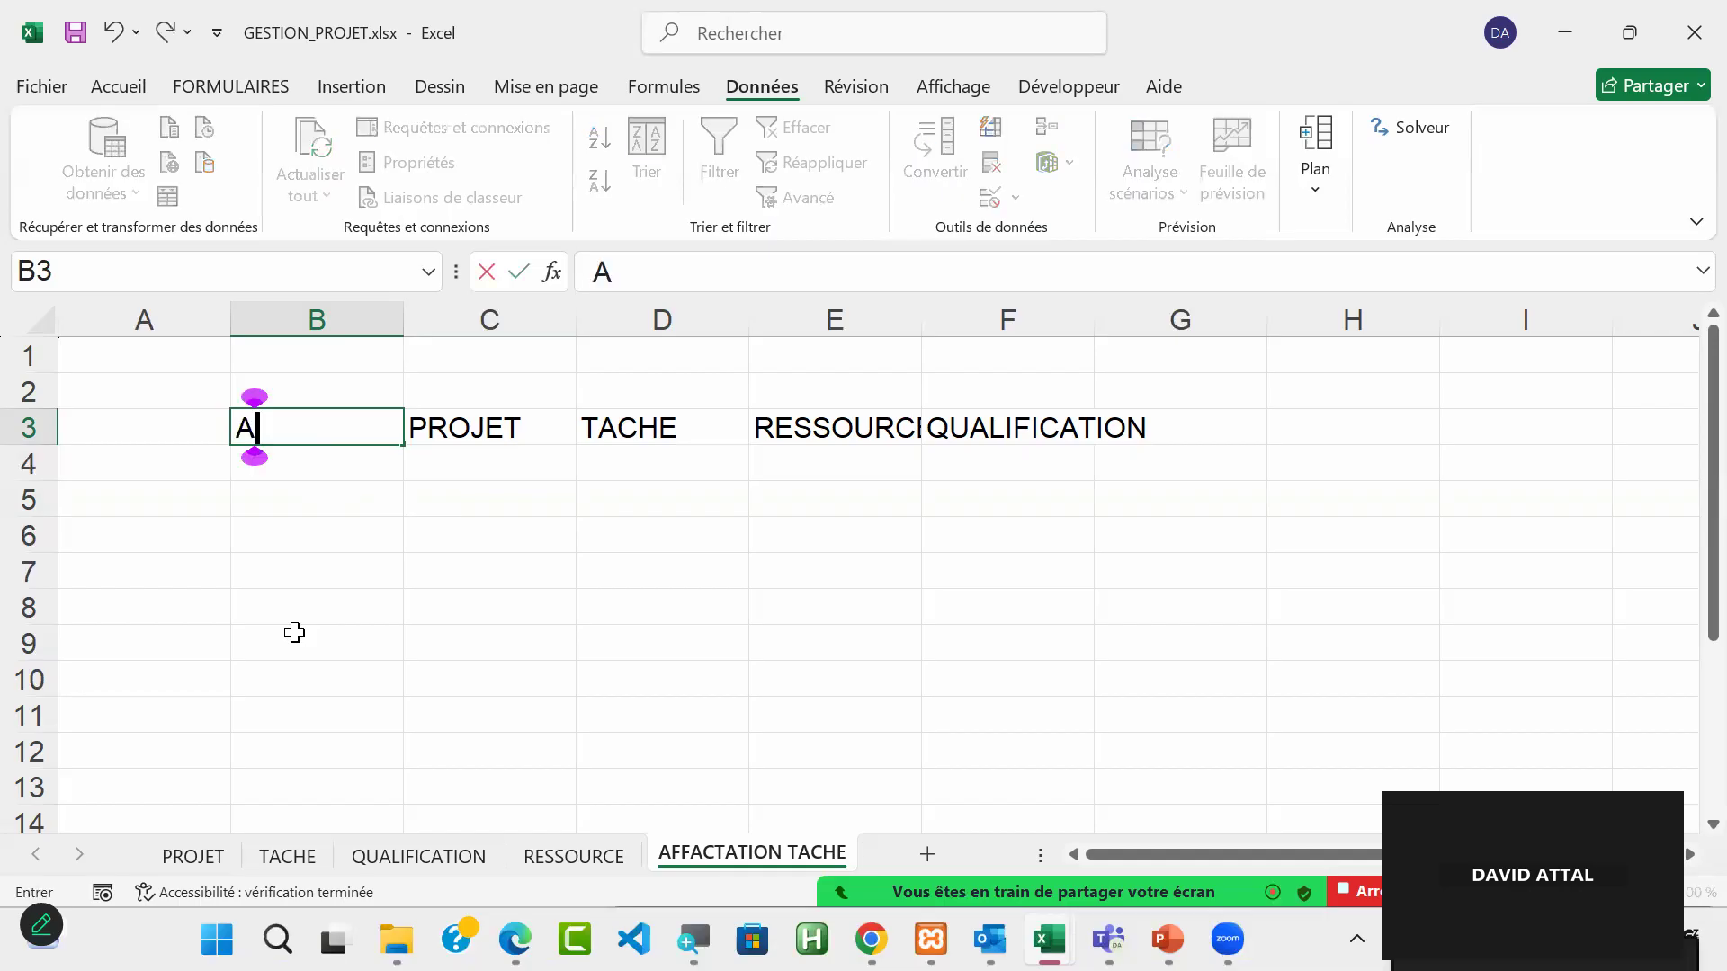
pyautogui.write('FFECTAT')
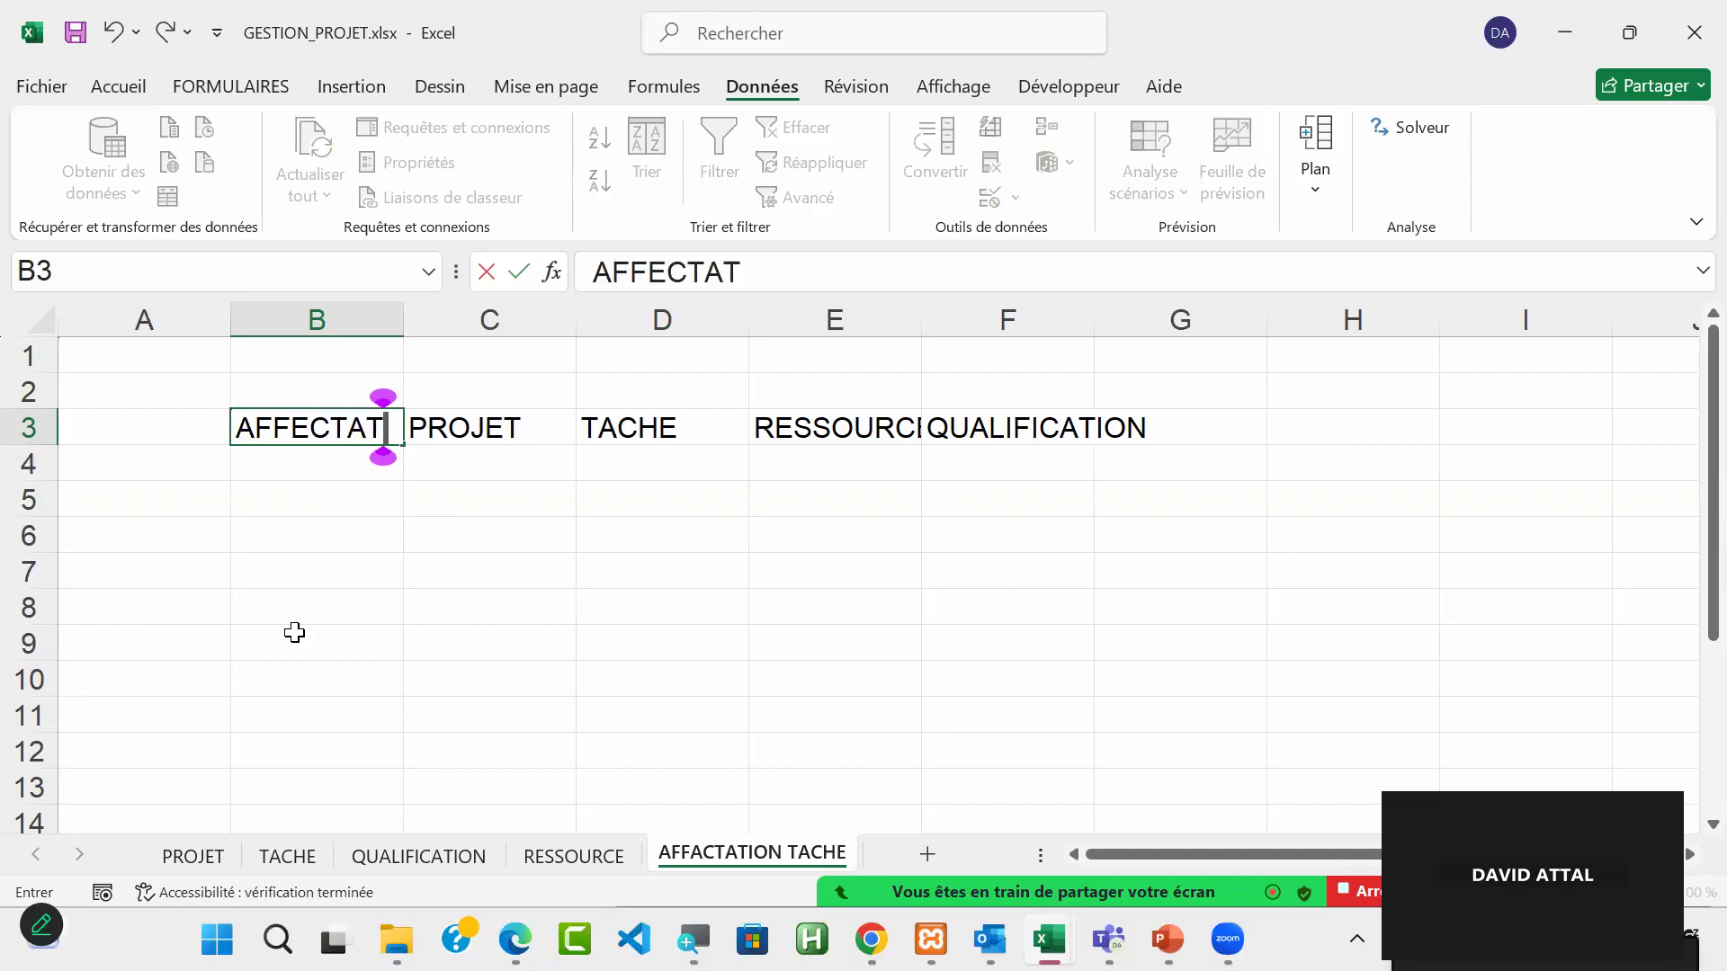
pyautogui.write('ION')
pyautogui.press('Return')
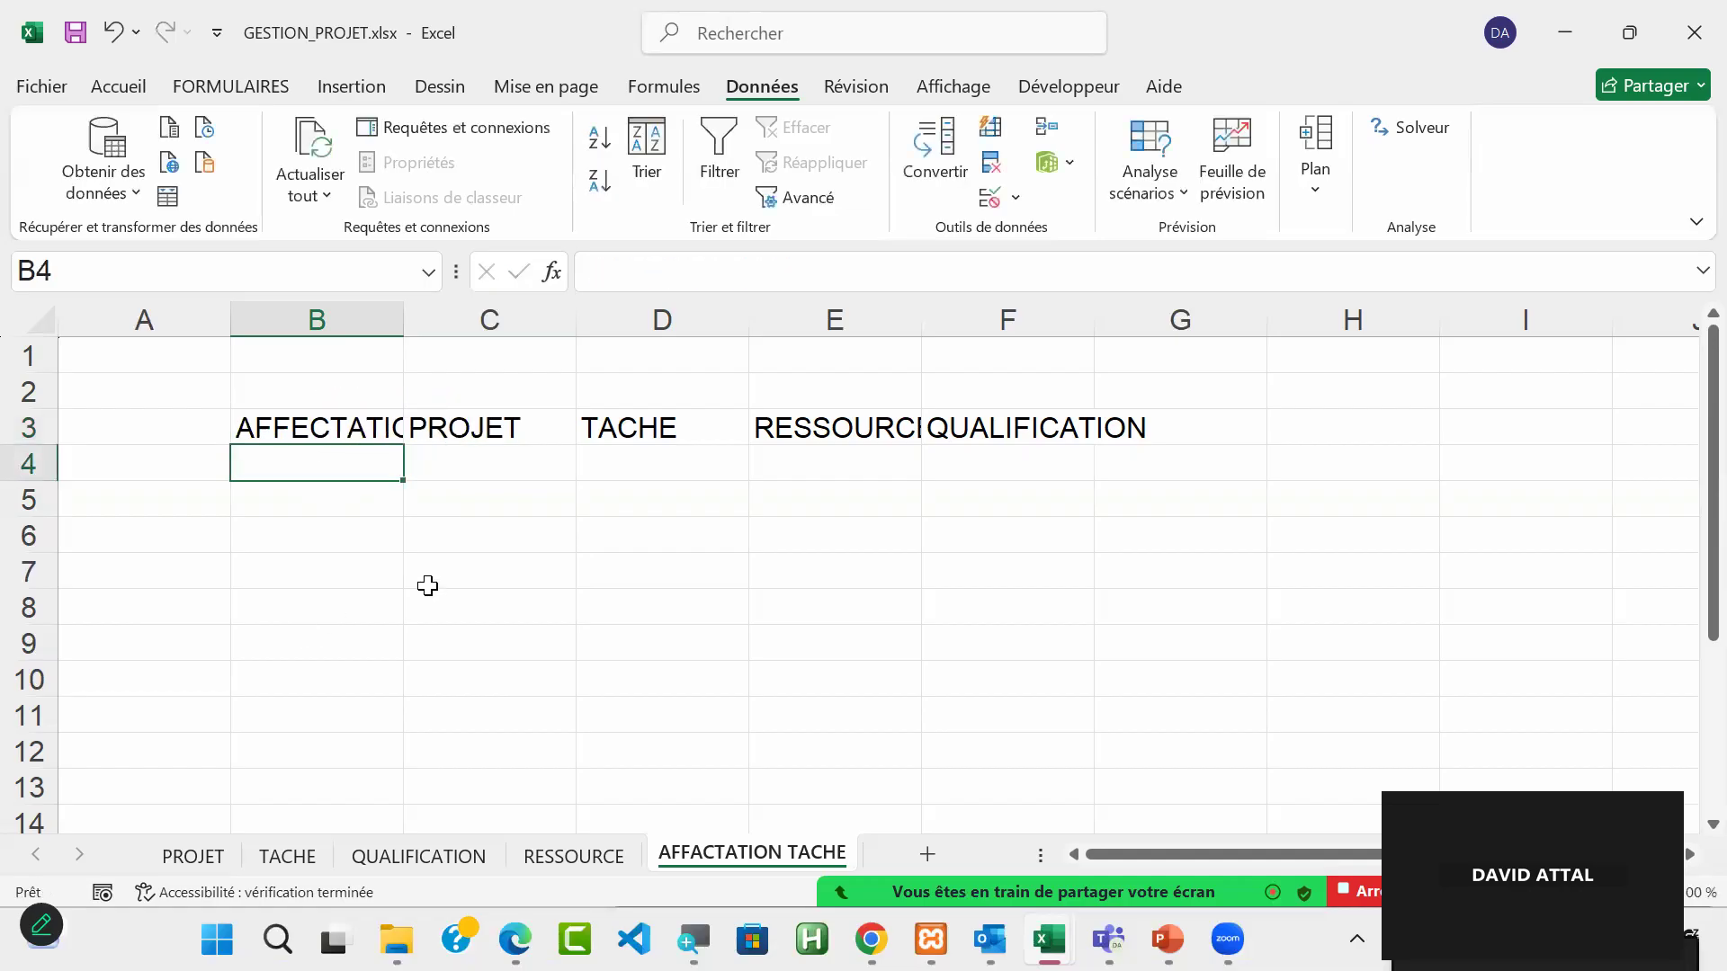
pyautogui.moveTo(404, 306); pyautogui.dragTo(497, 307)
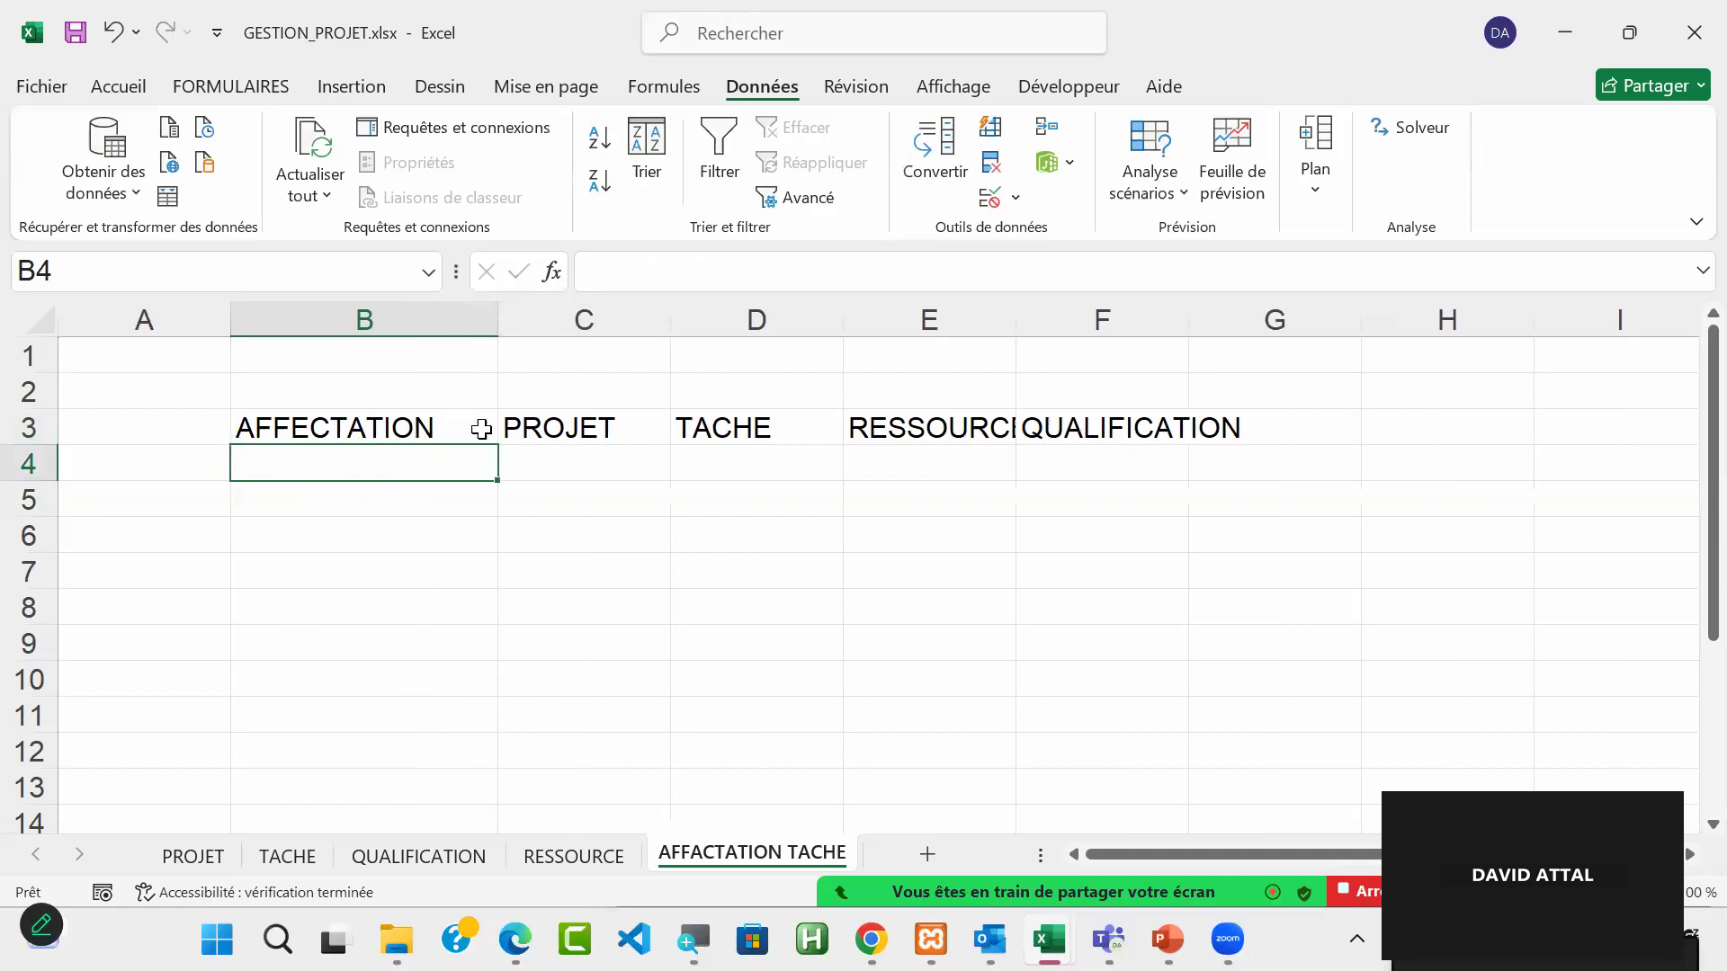
# Step: Format the header range B3:F3 as a blue-styled table, specifying that the table has headers
pyautogui.click(439, 430)
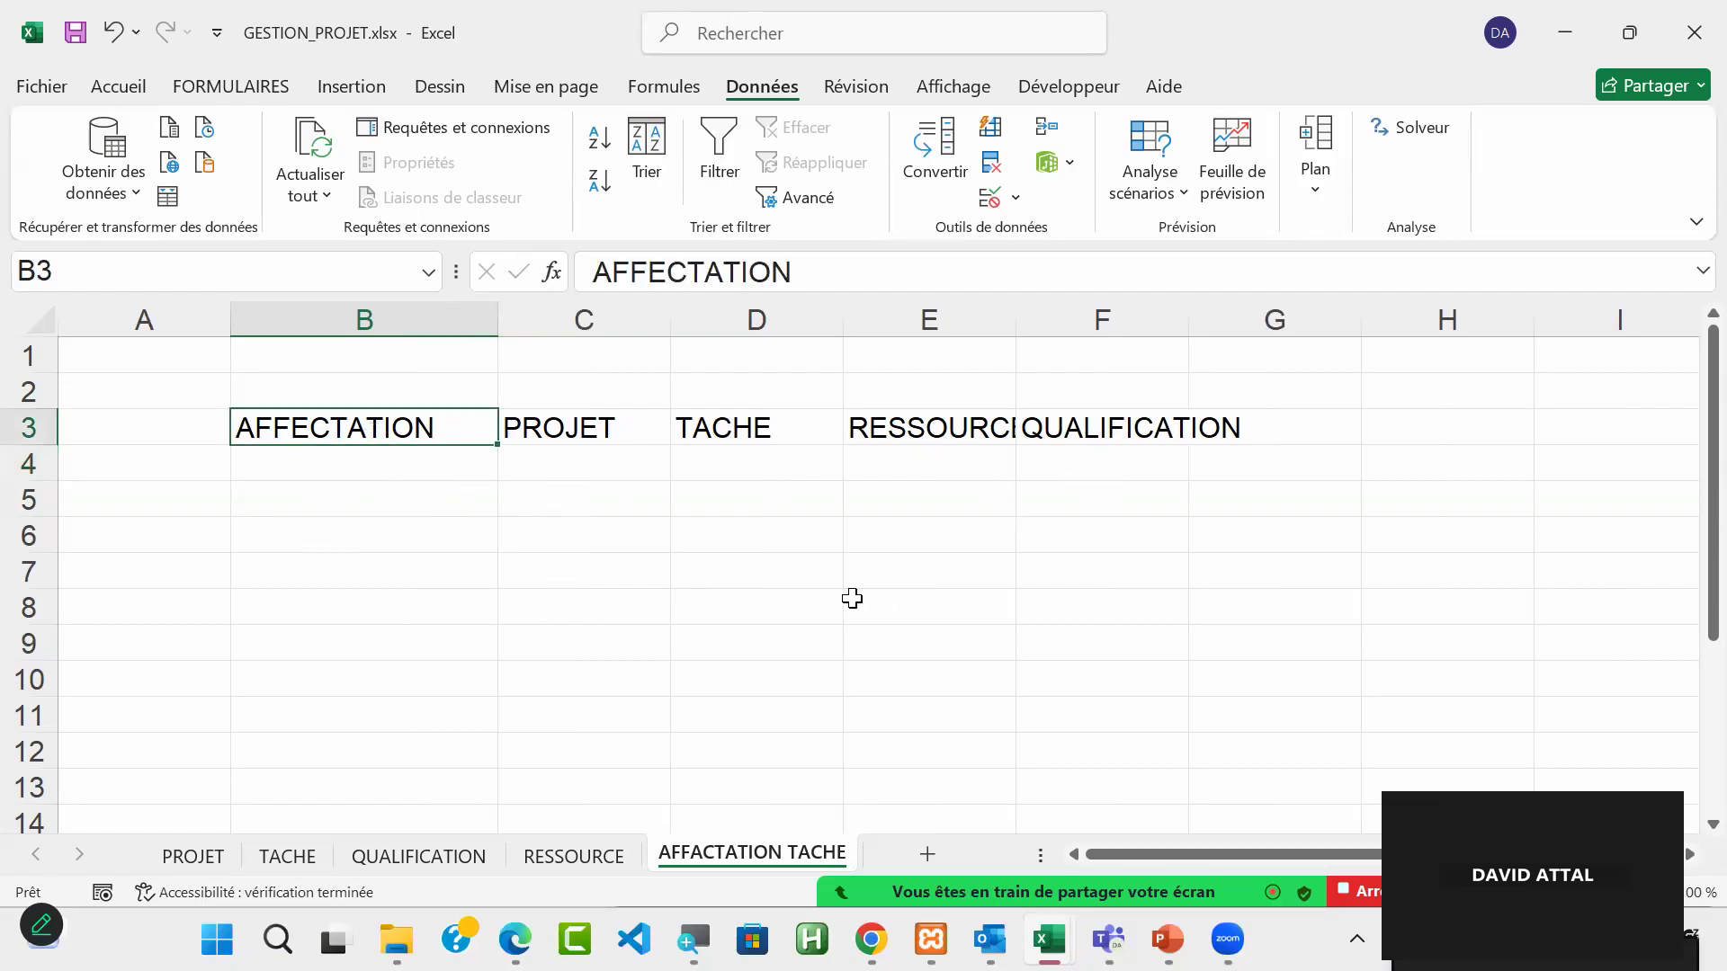
pyautogui.moveTo(363, 419); pyautogui.dragTo(1087, 415)
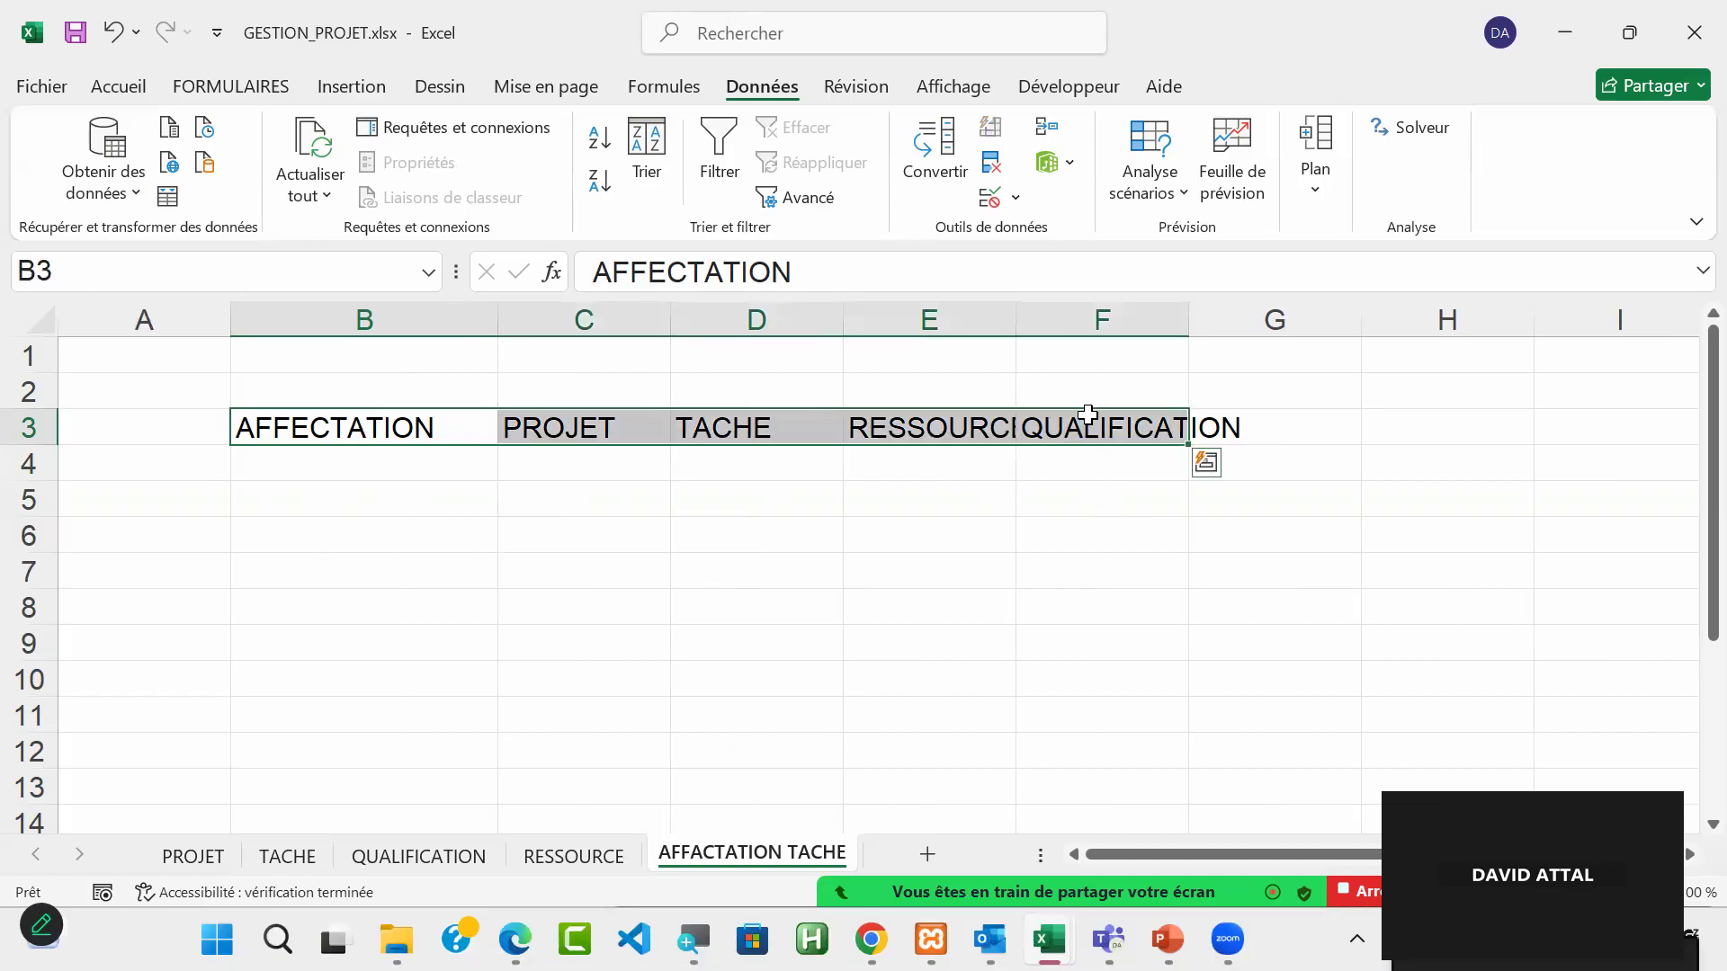
pyautogui.click(140, 93)
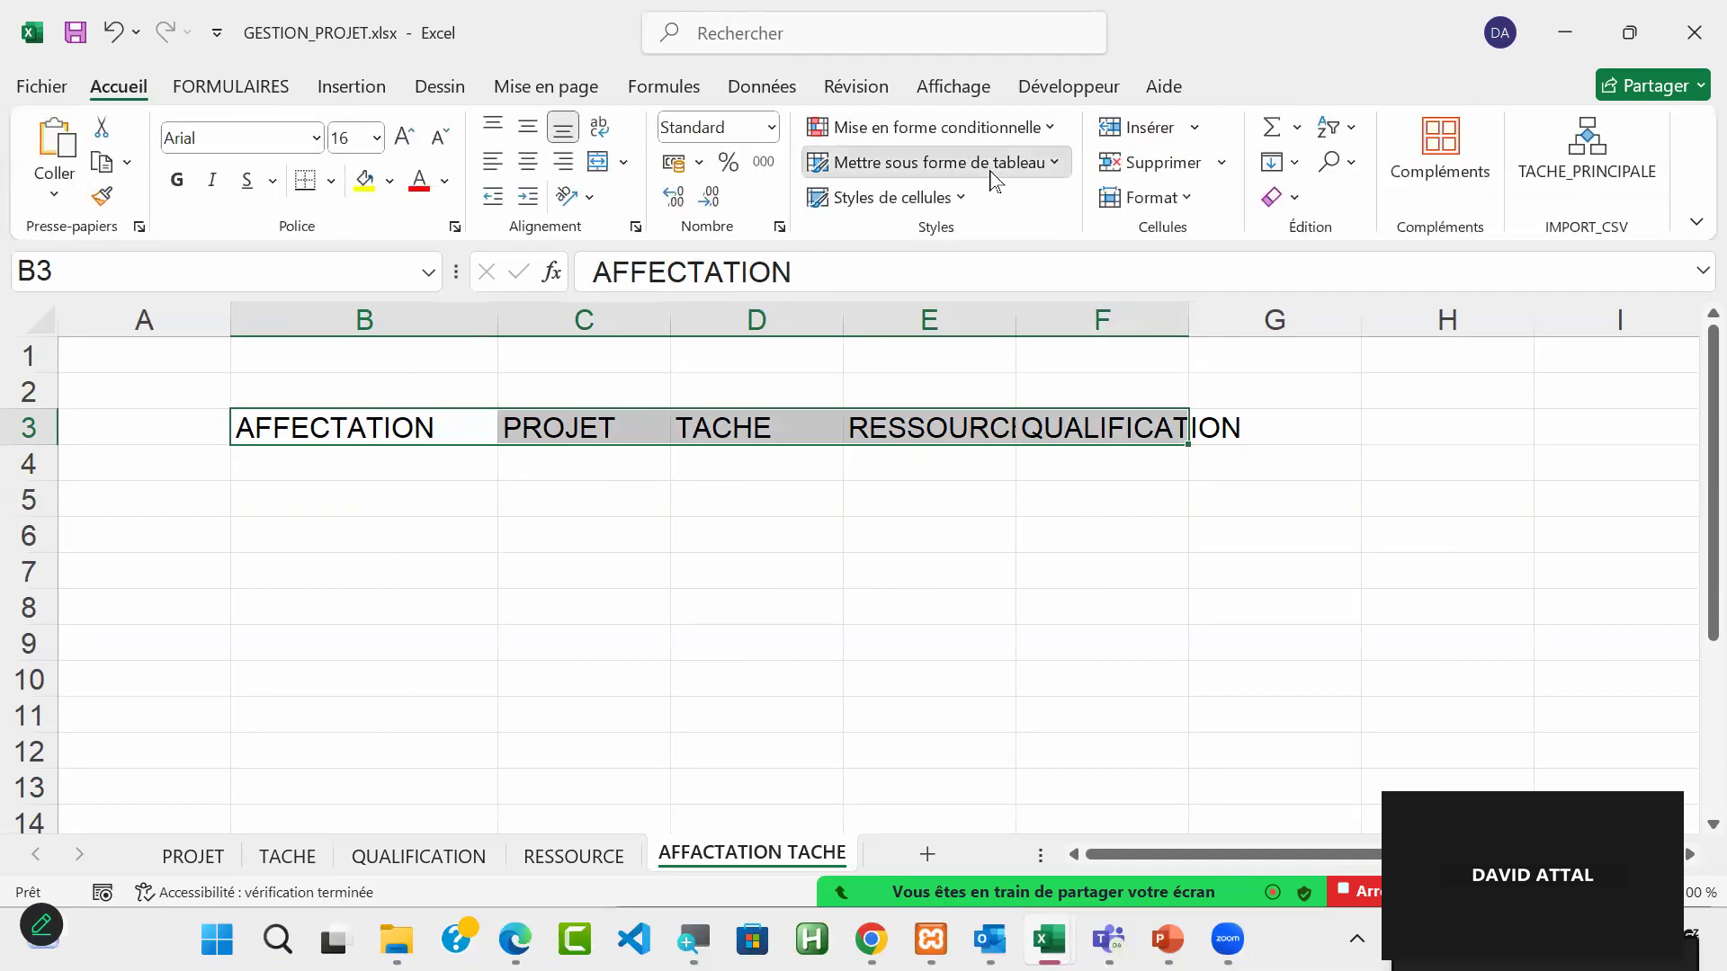
pyautogui.click(989, 165)
pyautogui.click(935, 317)
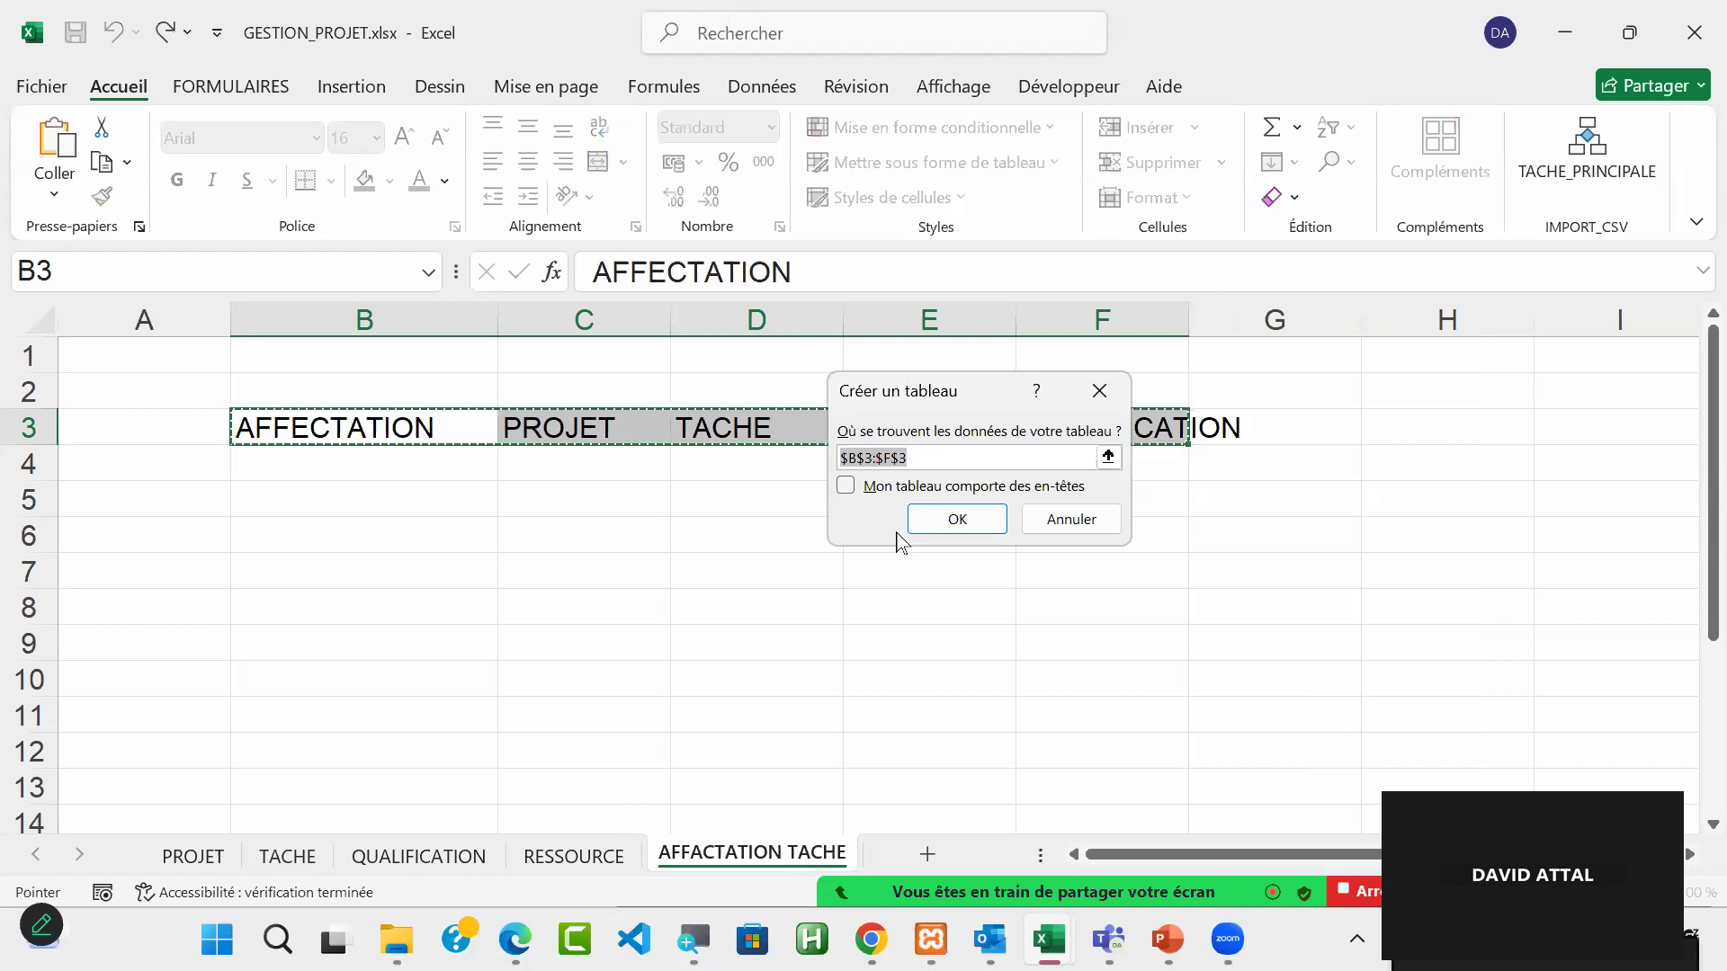
pyautogui.click(849, 492)
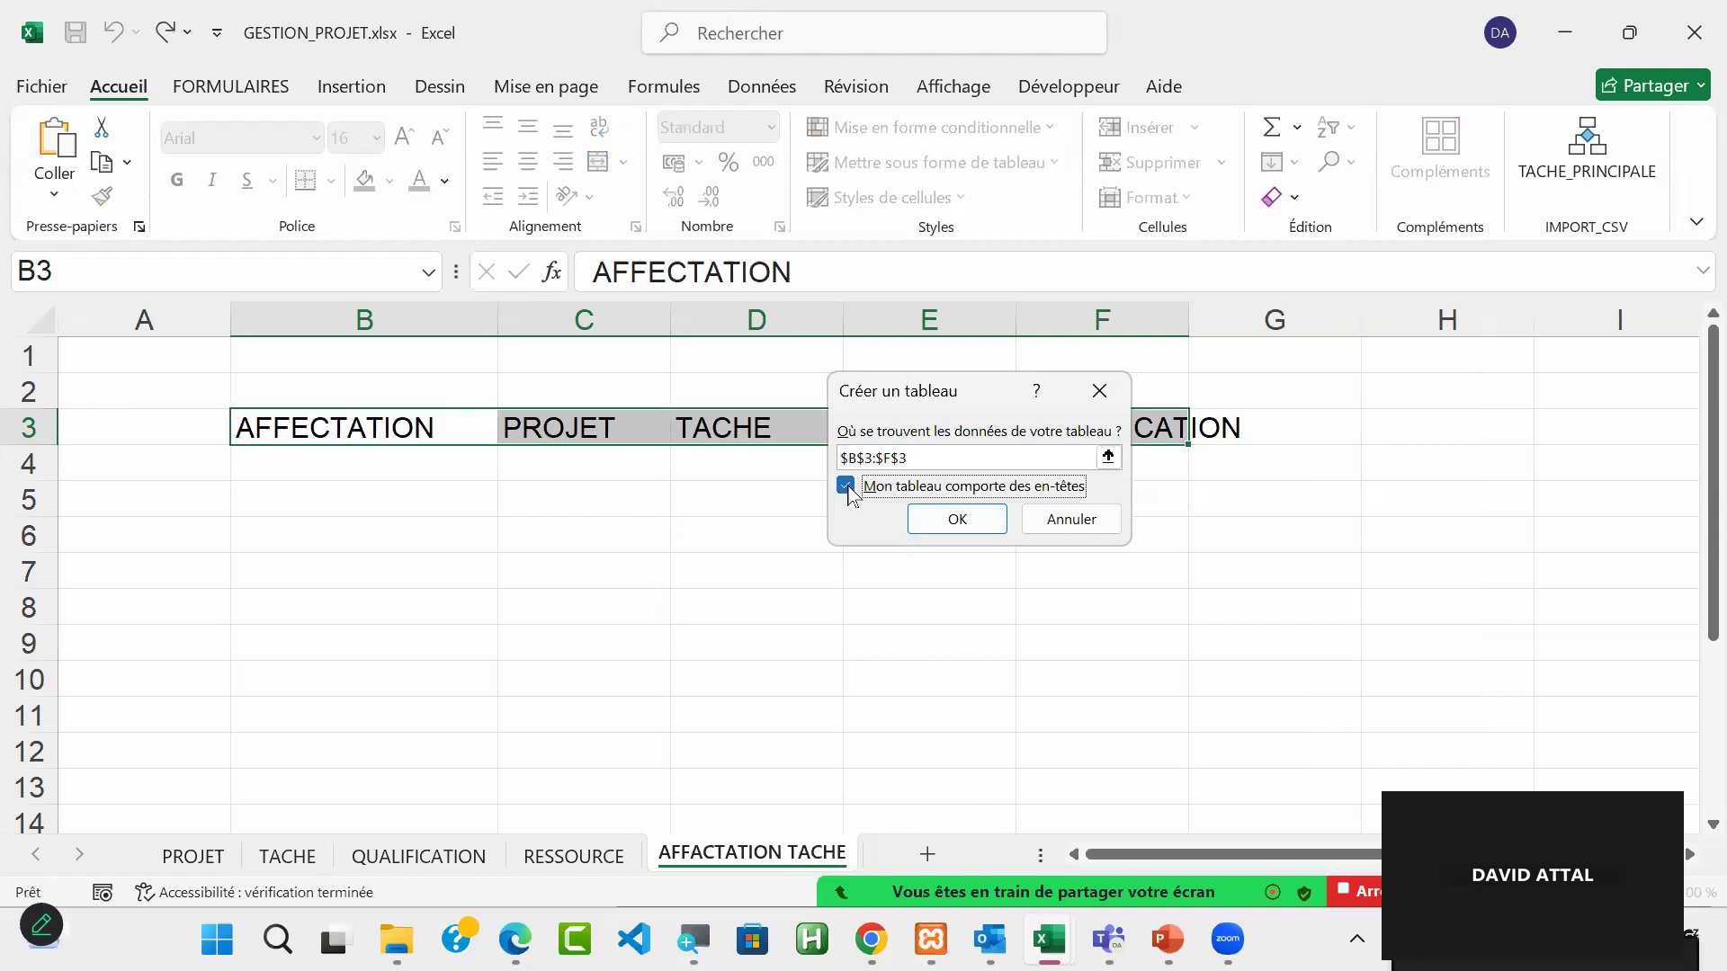
pyautogui.click(957, 519)
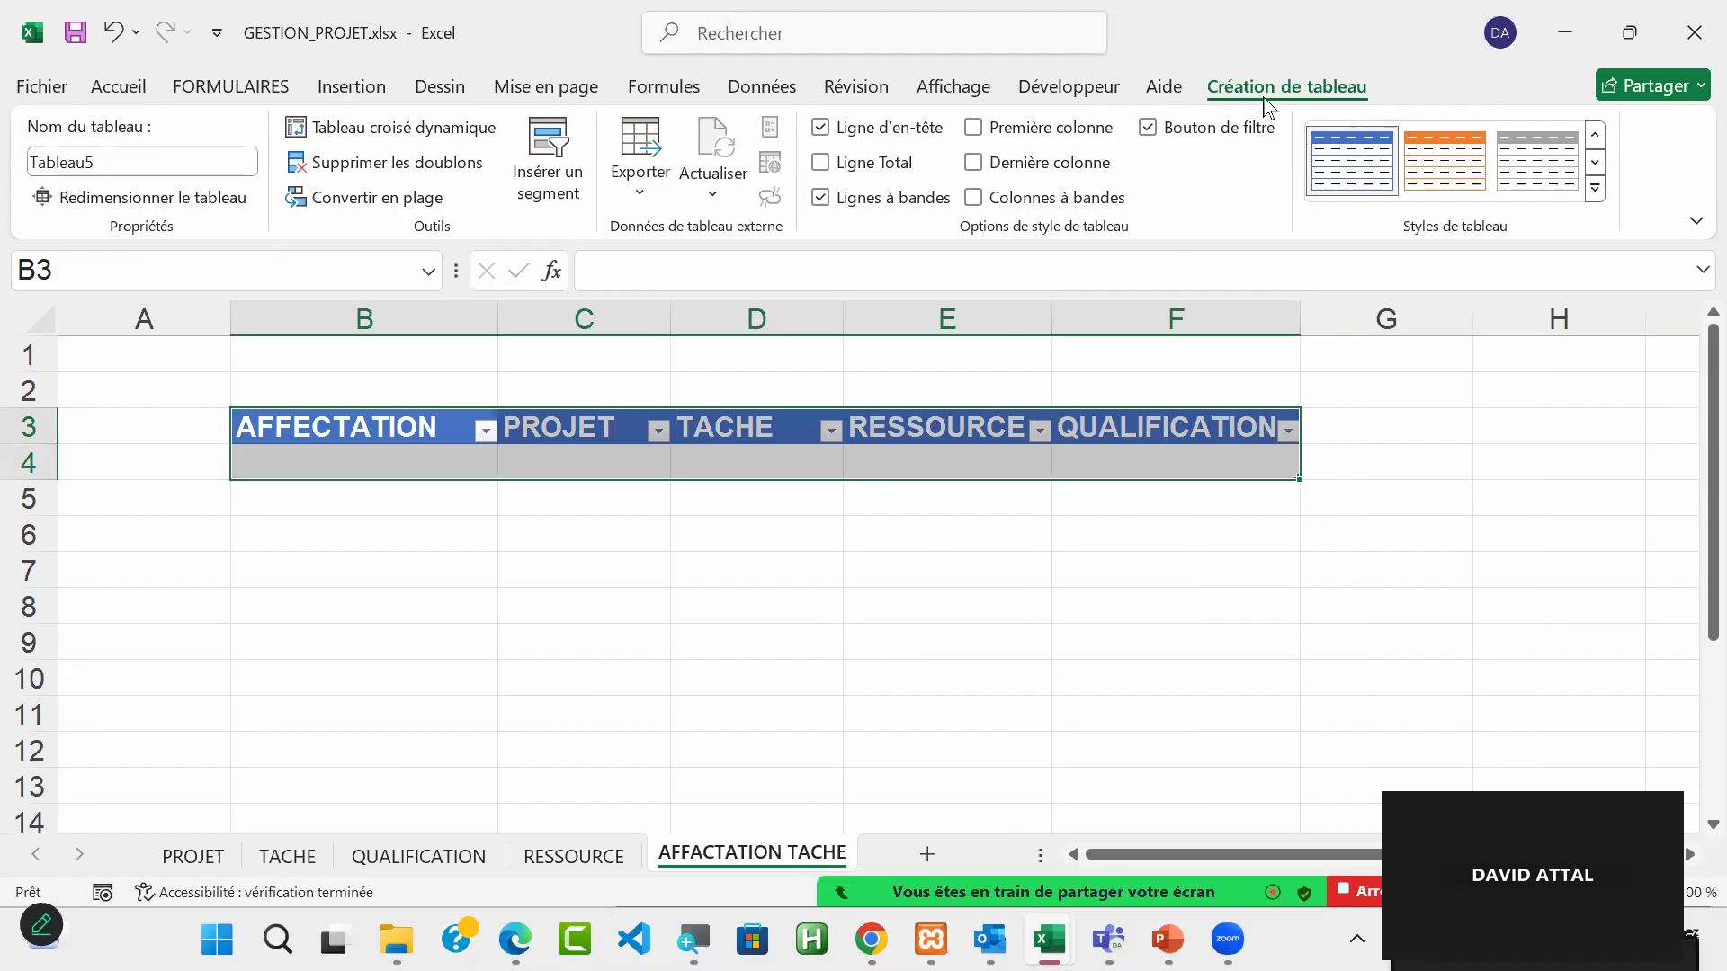
# Step: Rename the new table TAB_AFFECTATION
pyautogui.click(134, 162)
pyautogui.write('TA')
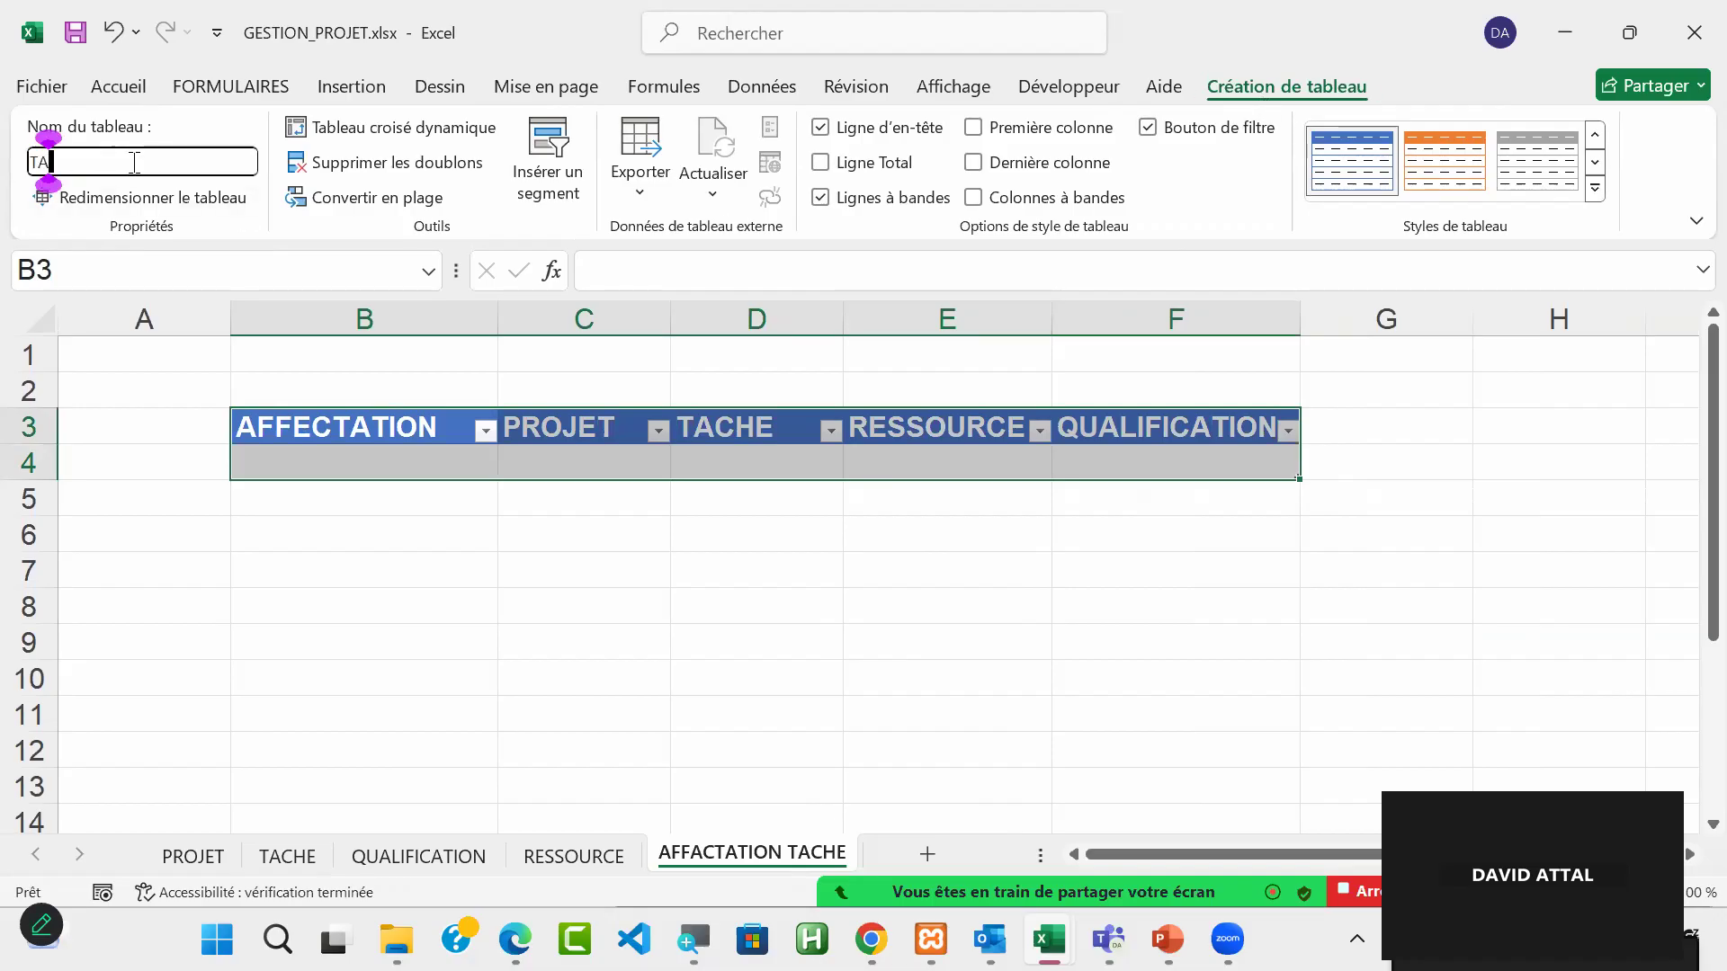
pyautogui.write('B_AFFEC')
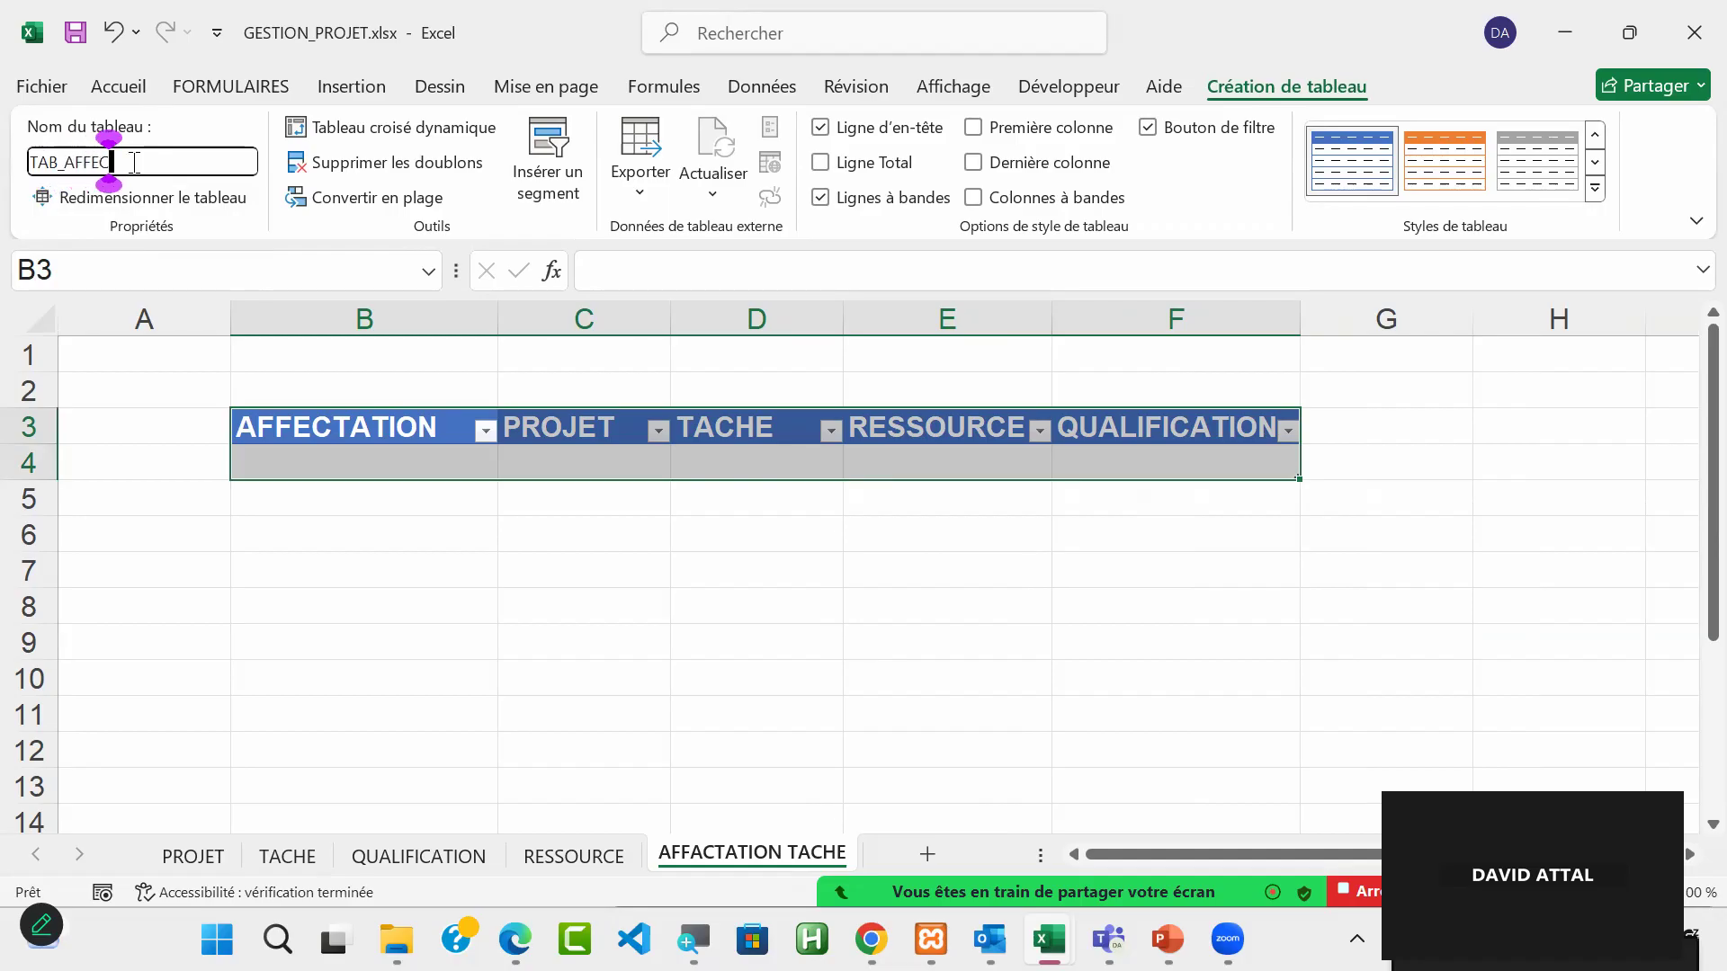
pyautogui.write('TATION')
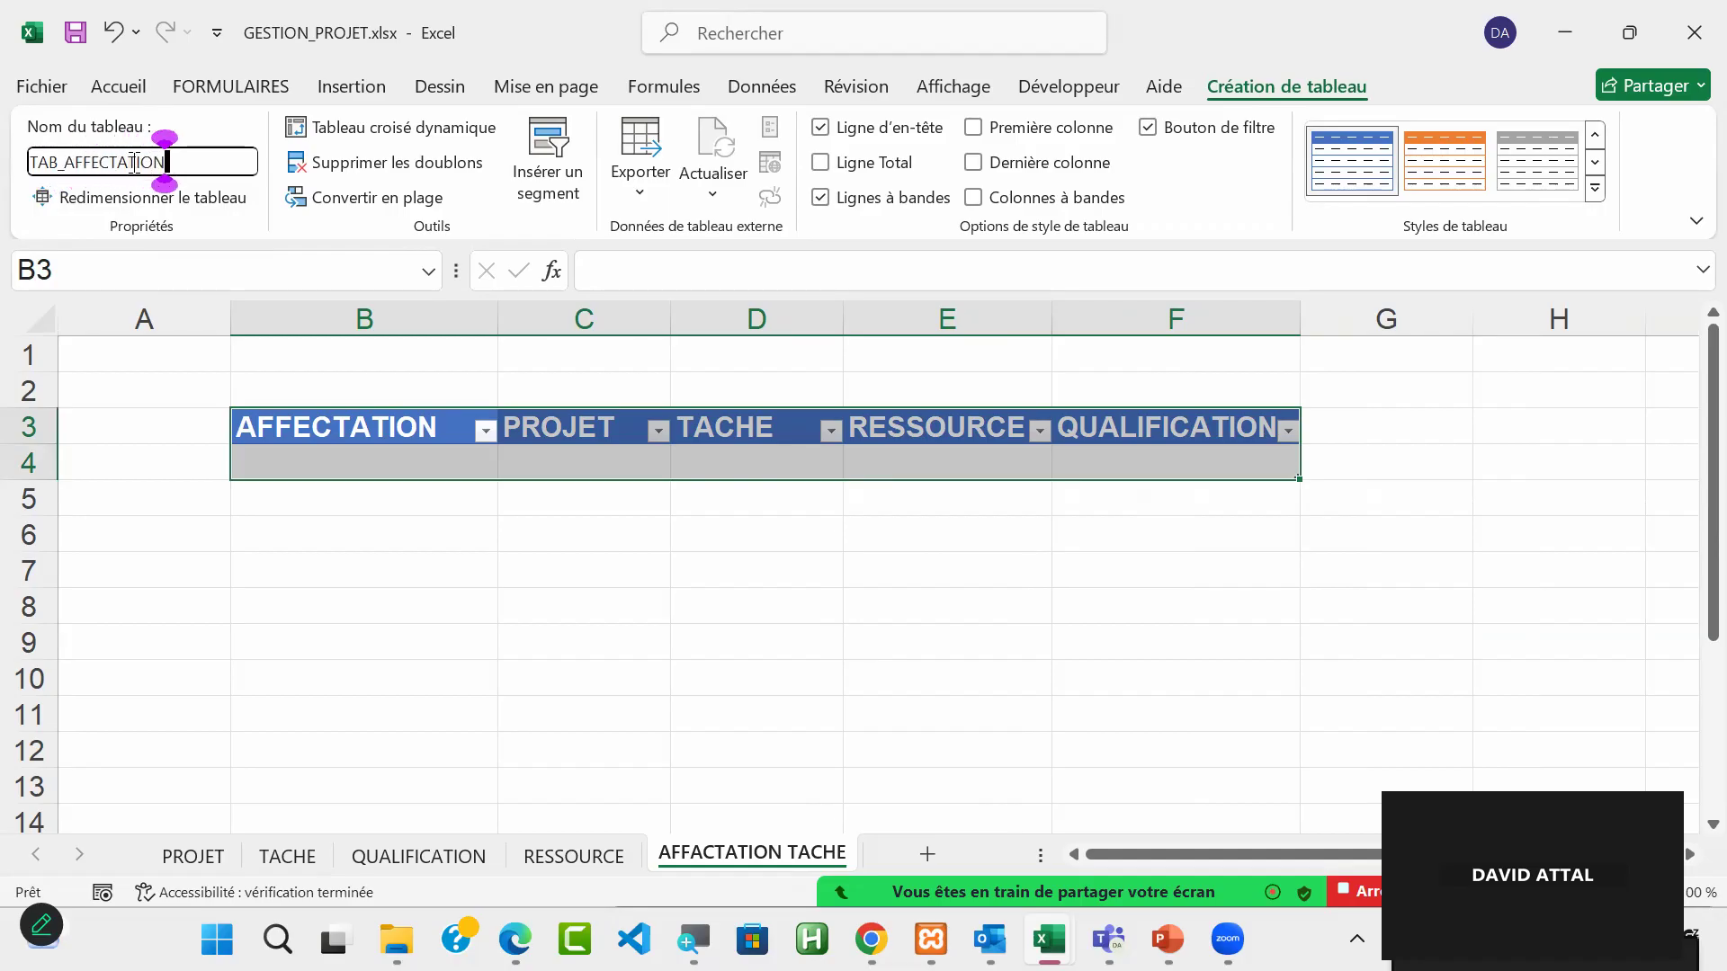
pyautogui.press('Return')
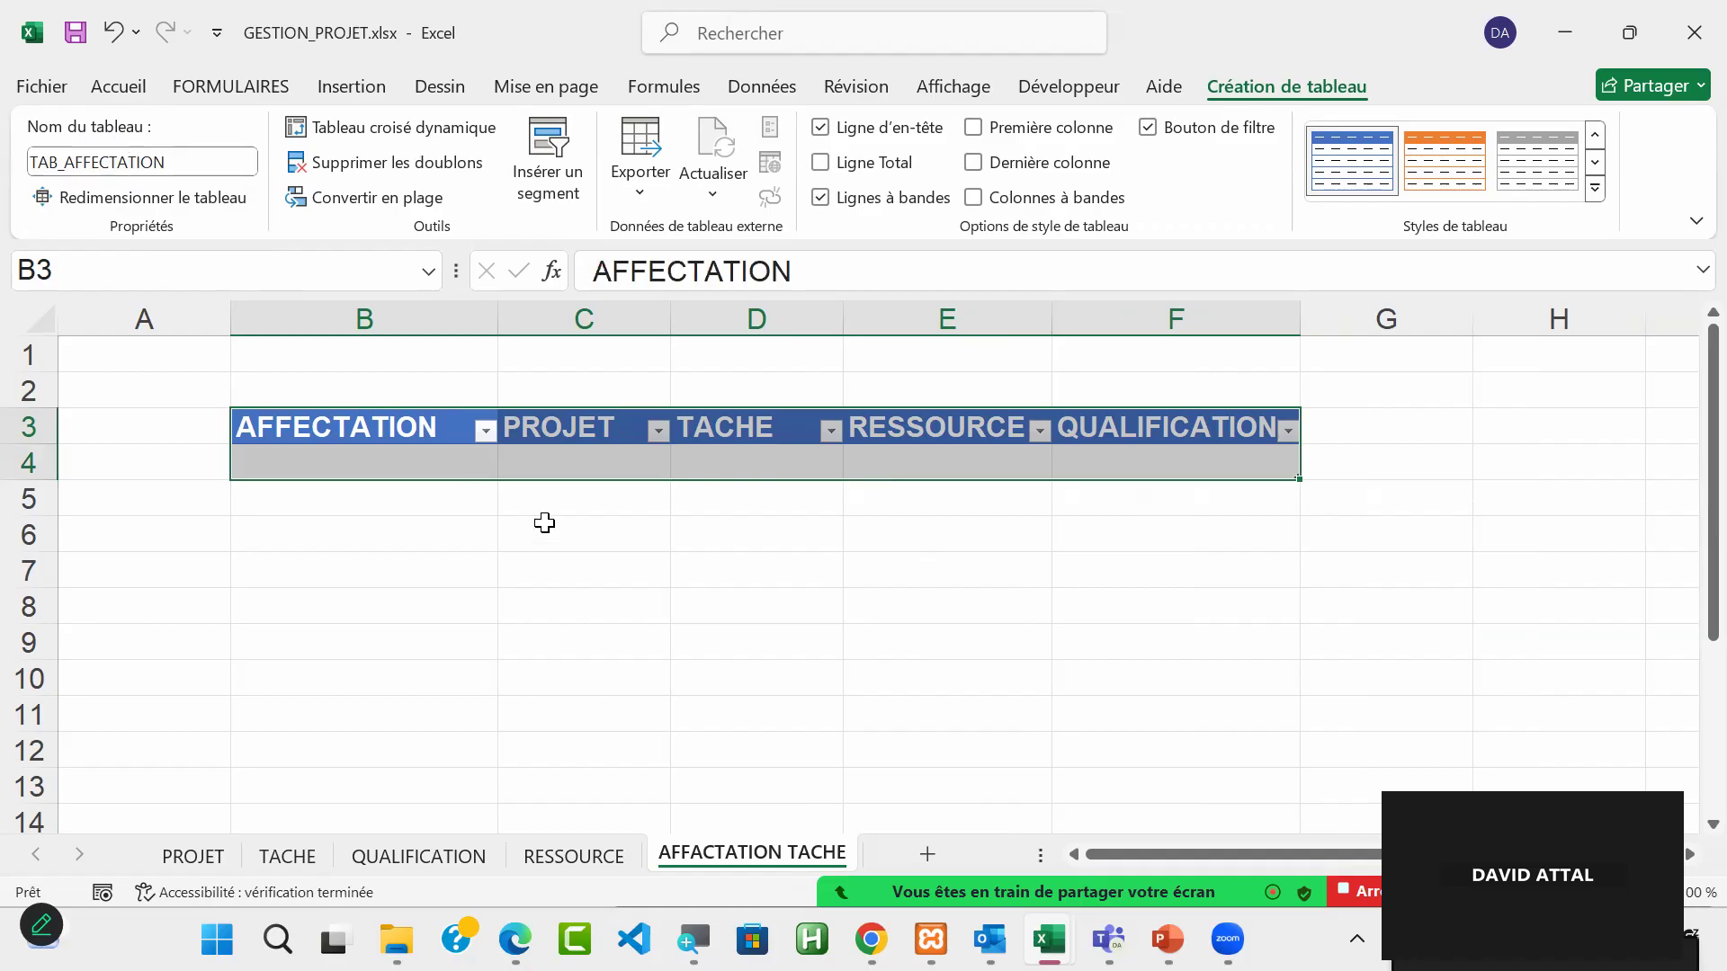
# Step: Define the name REF_AFFECTATION for cell B4, the data cell of the AFFECTATION column
pyautogui.click(406, 468)
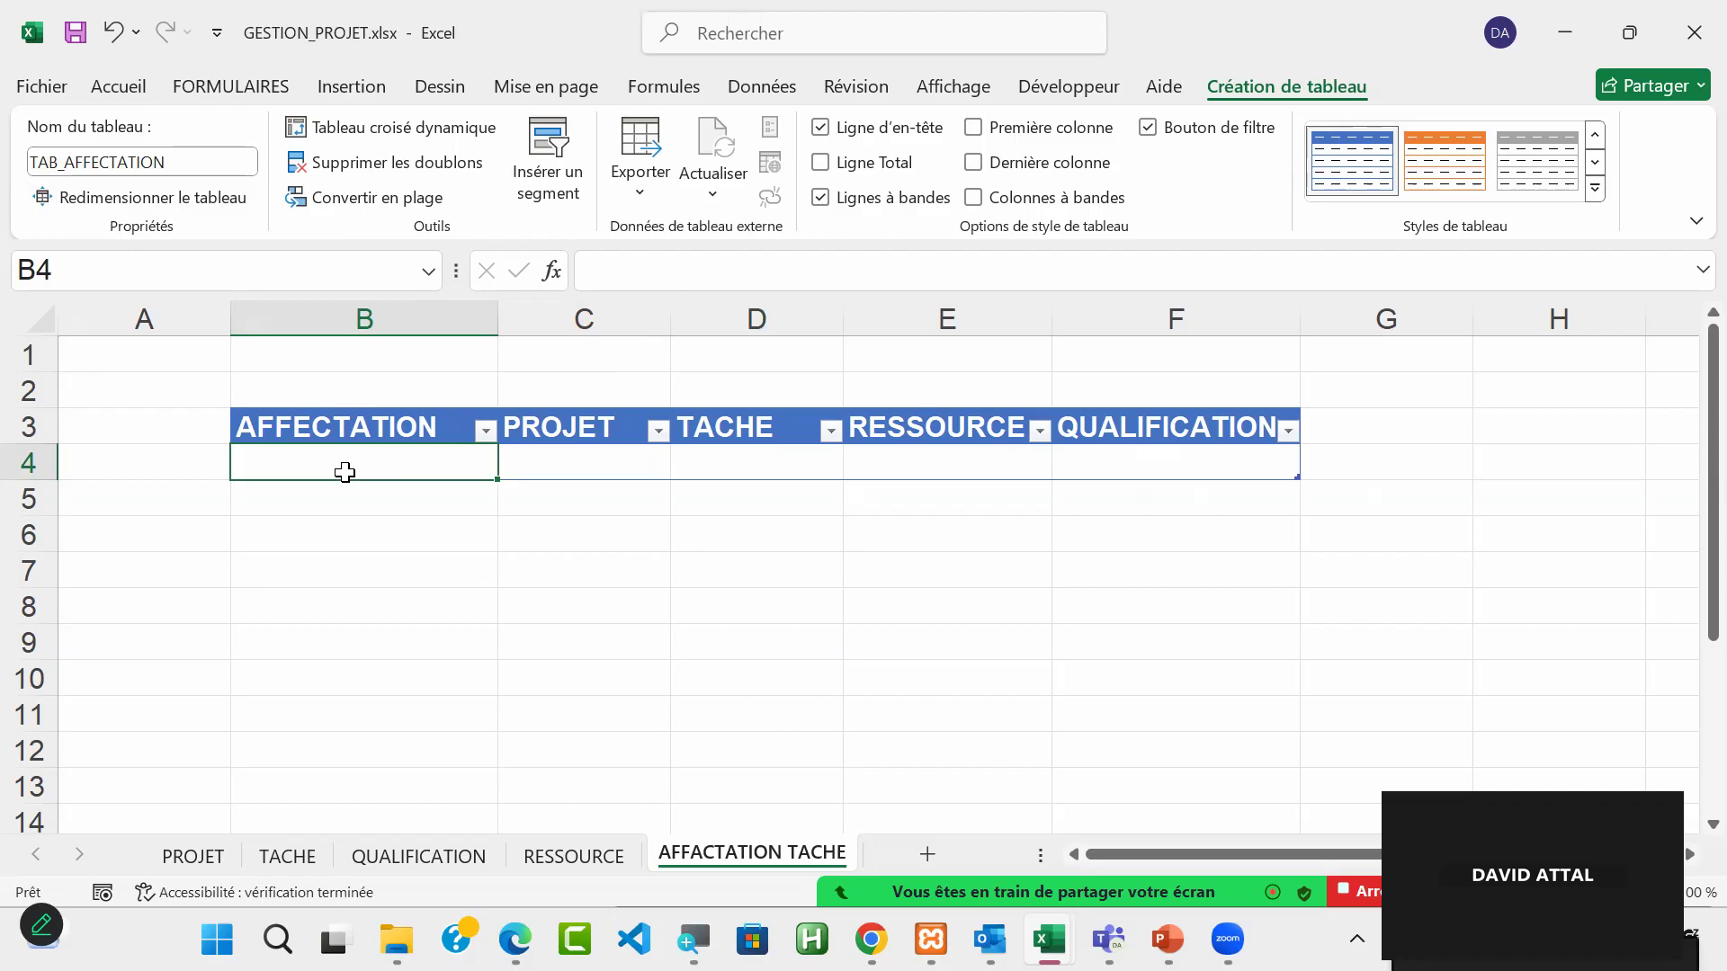
pyautogui.click(104, 263)
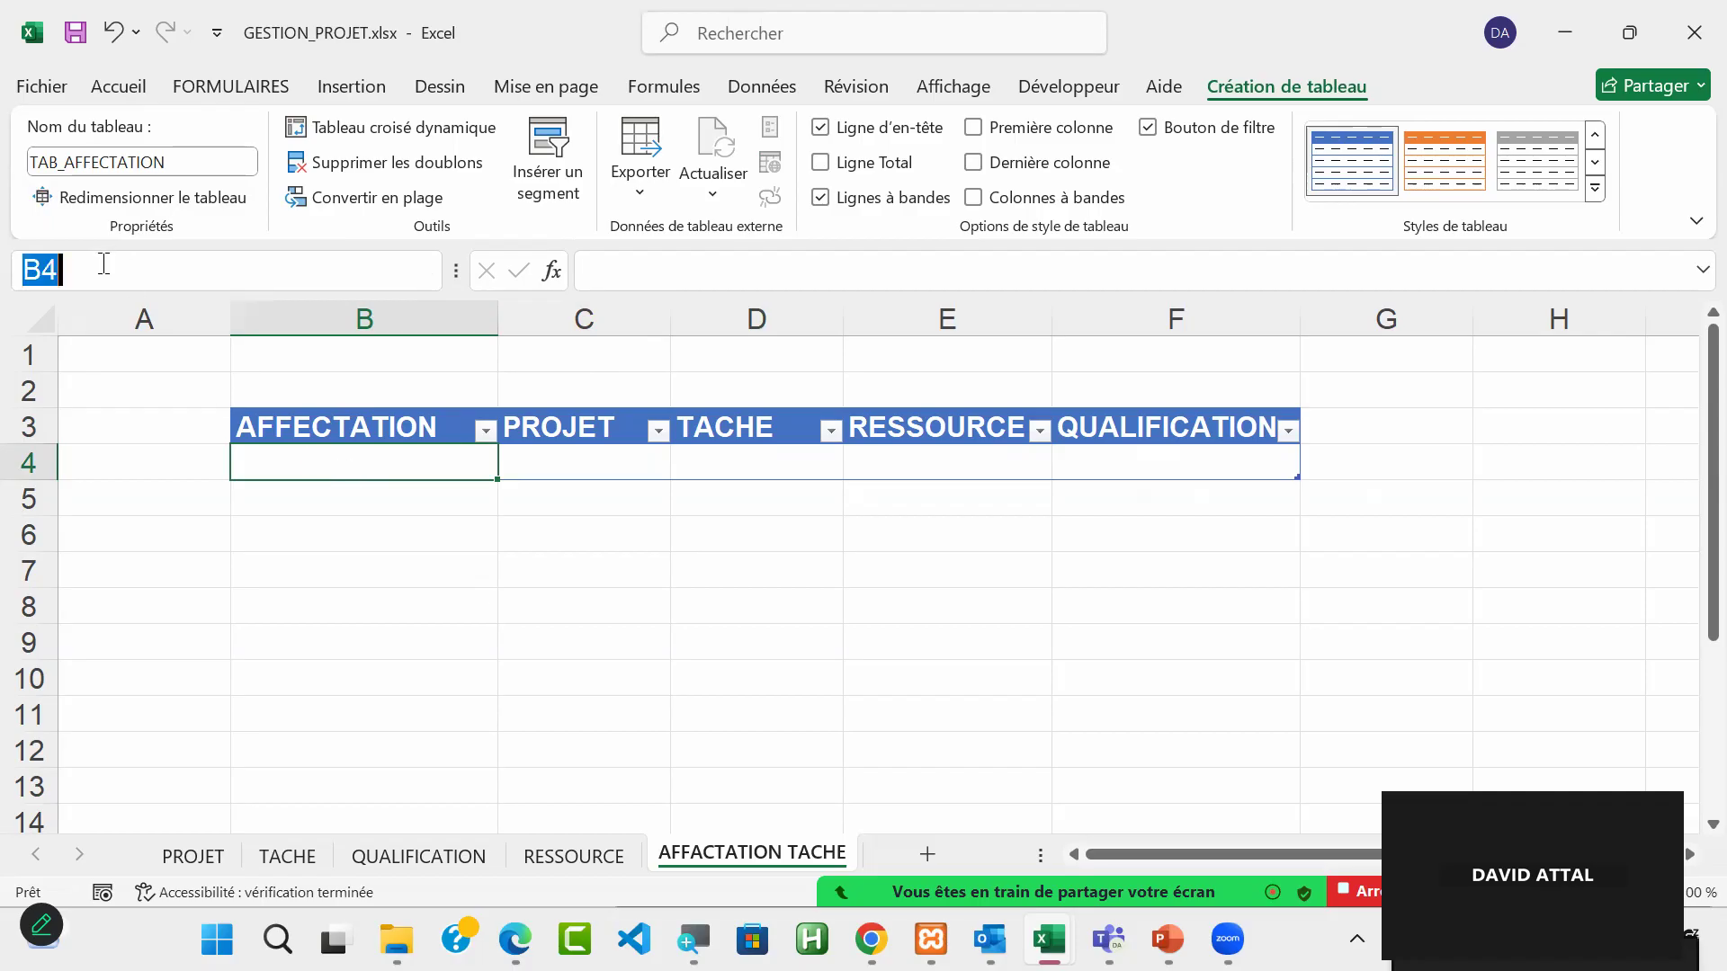
pyautogui.press('BackSpace')
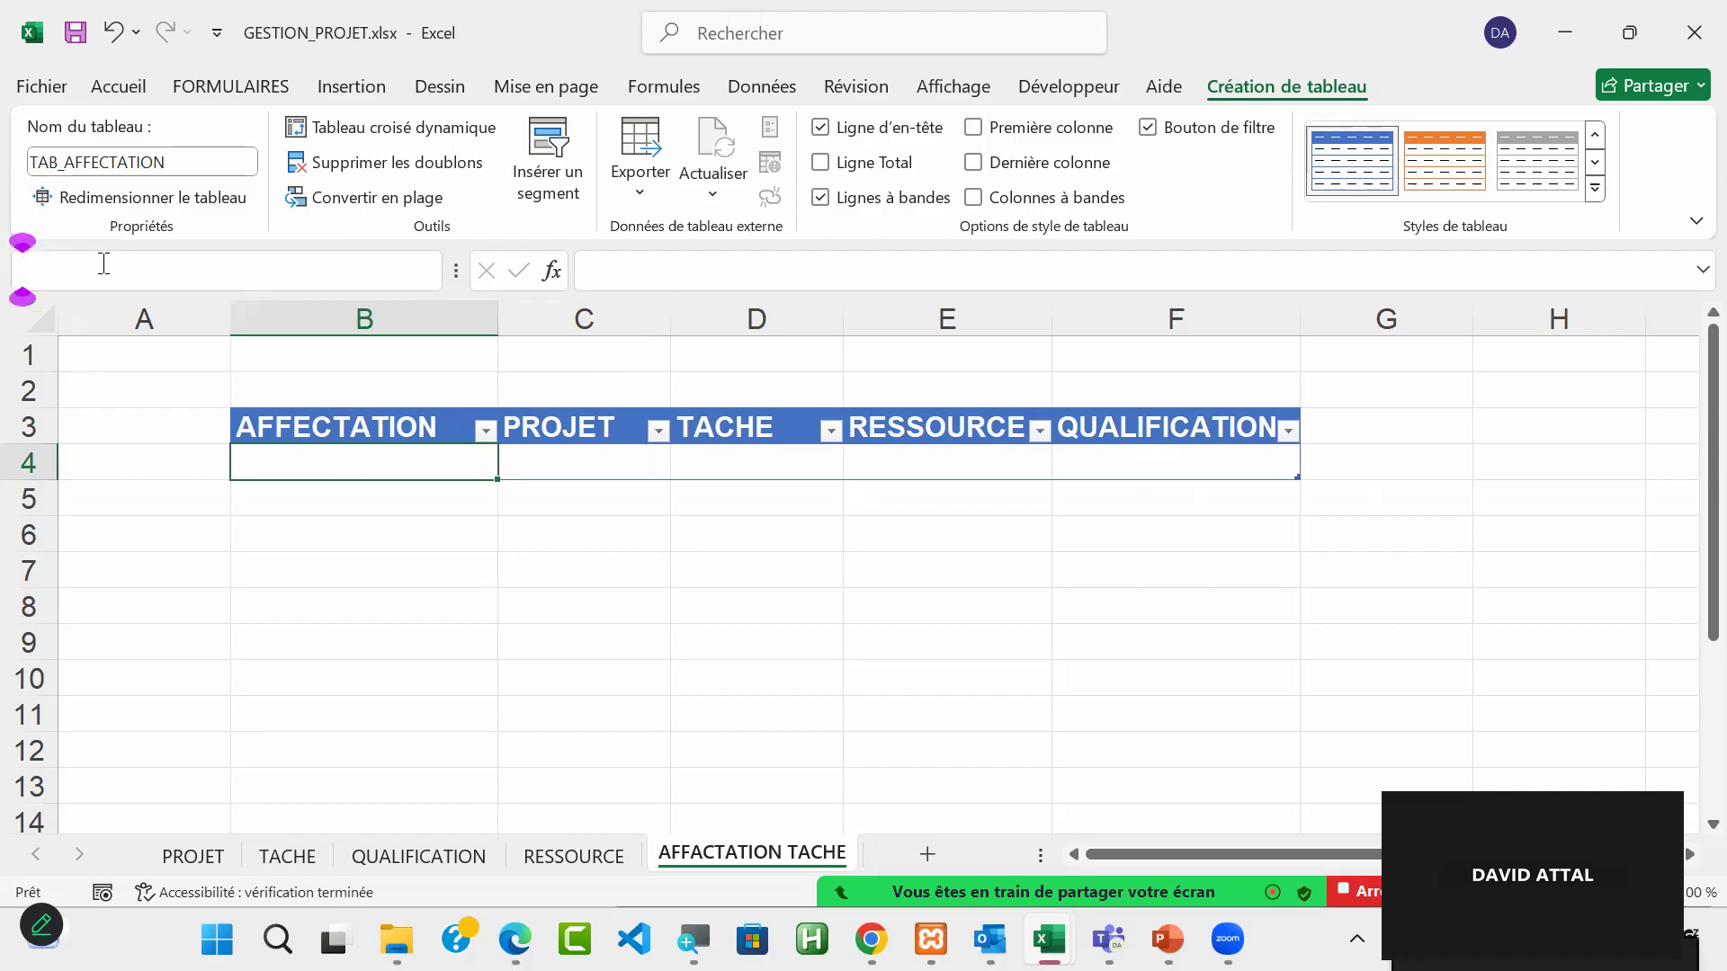
pyautogui.write('REF_A')
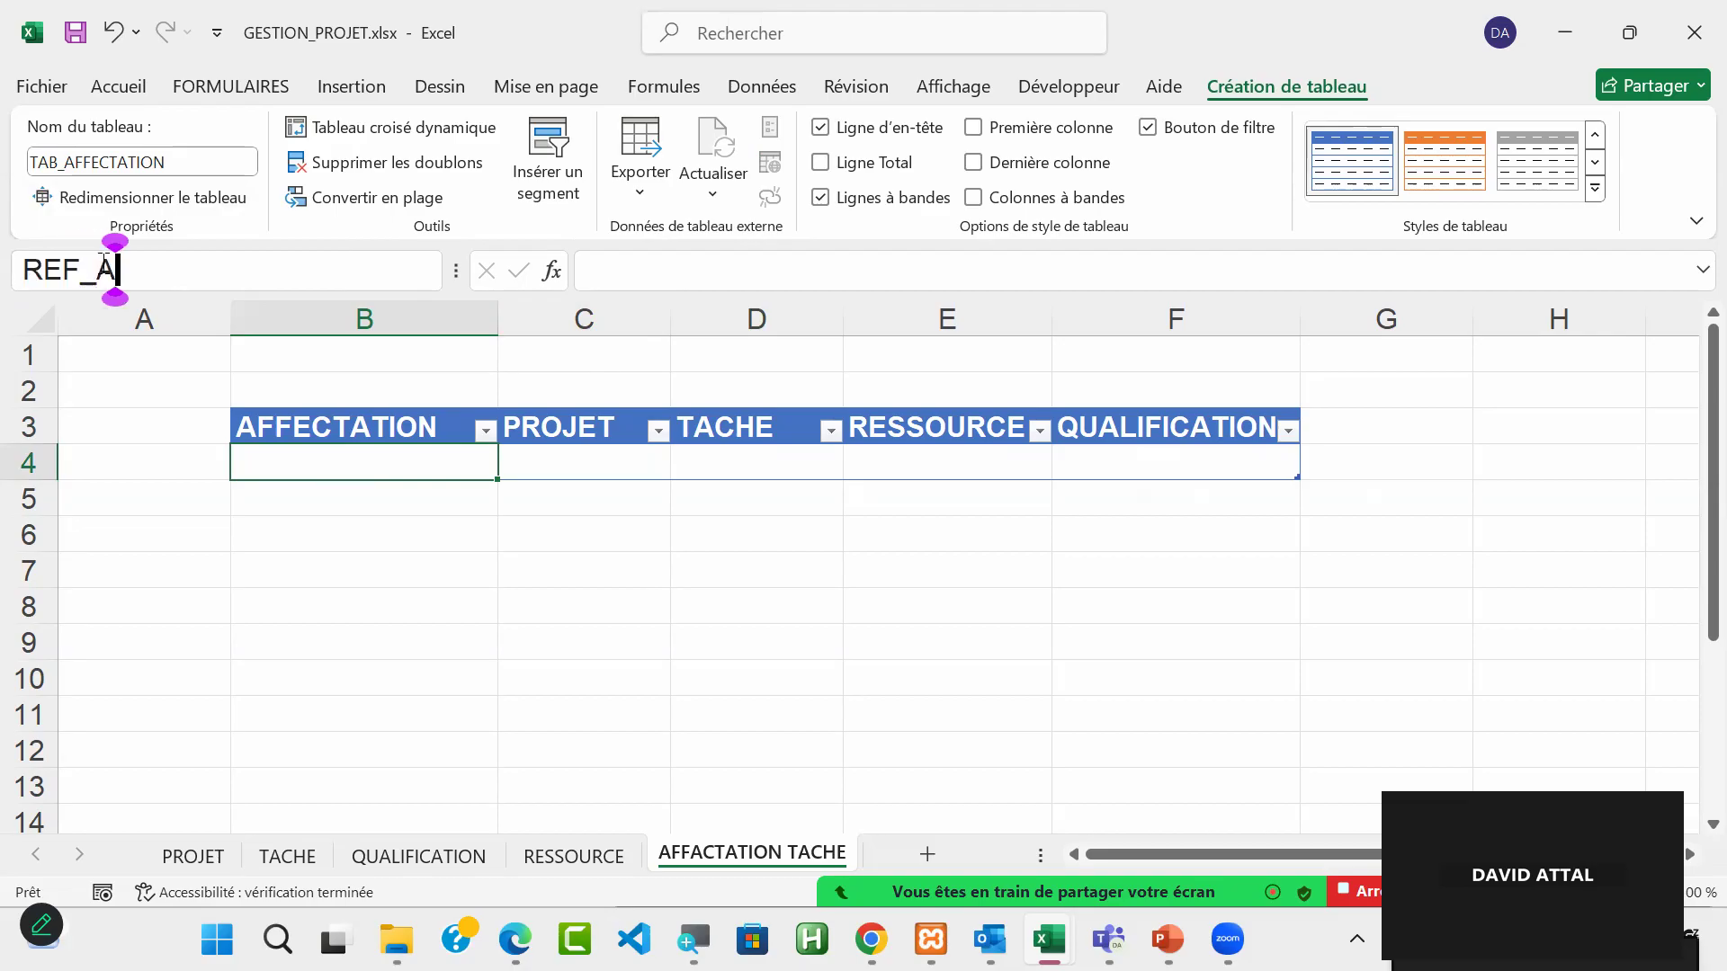
pyautogui.write('FFACTA')
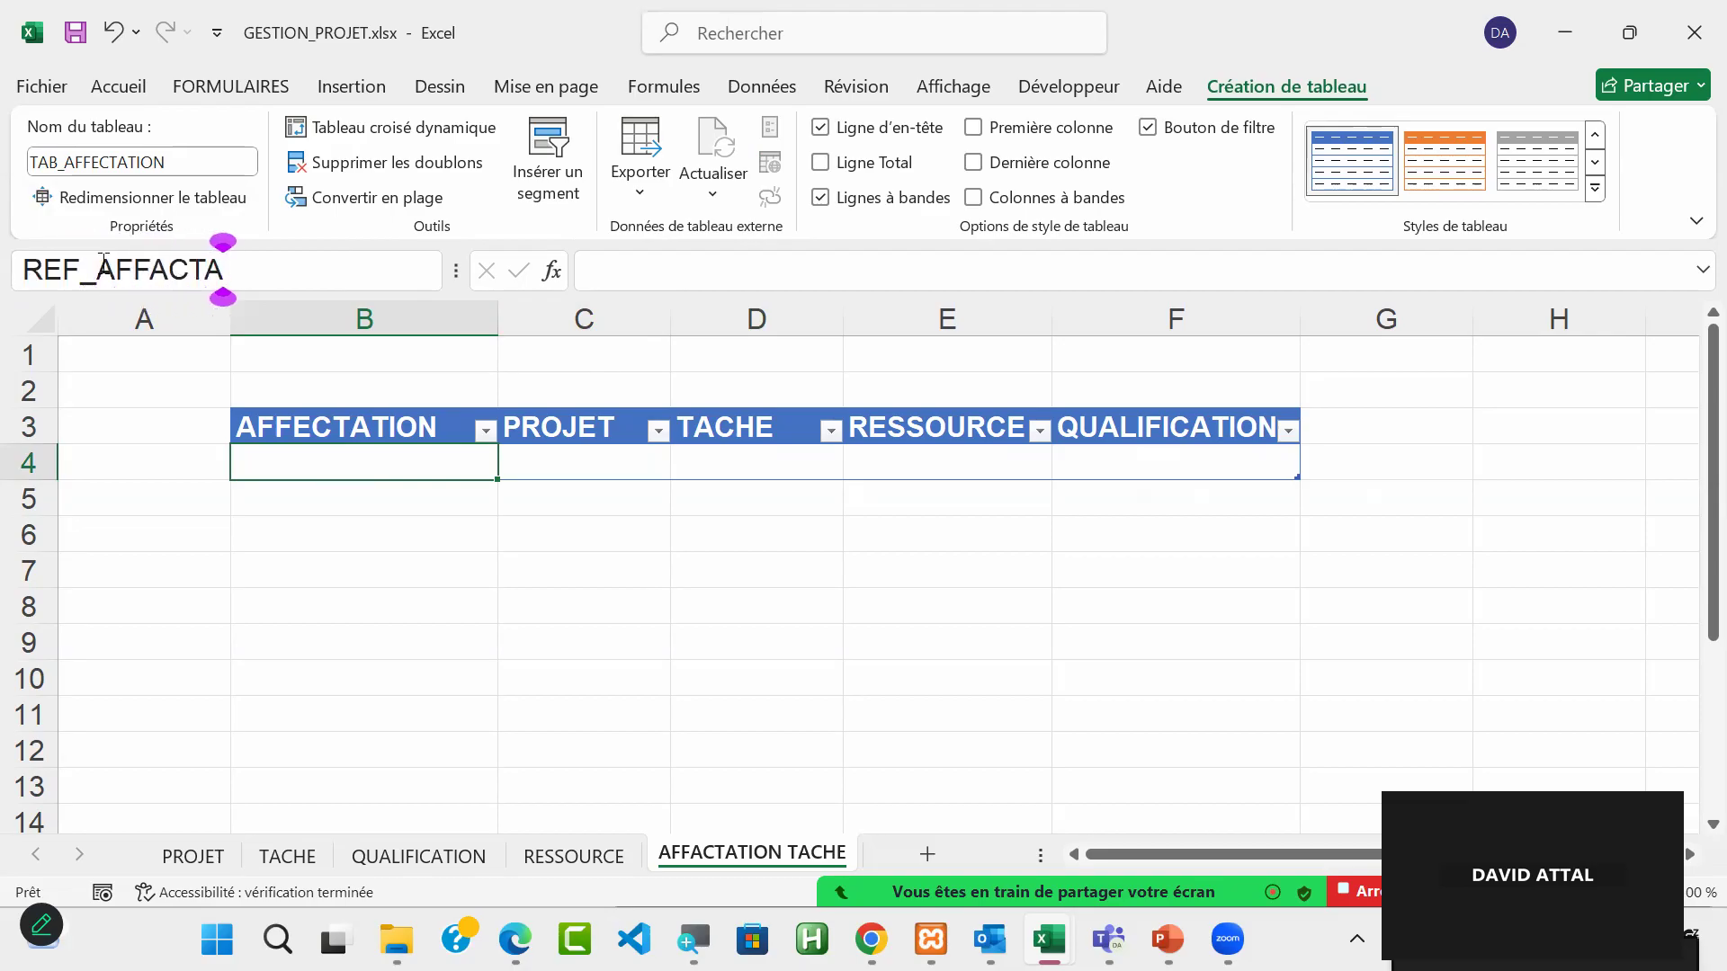
pyautogui.press('BackSpace')
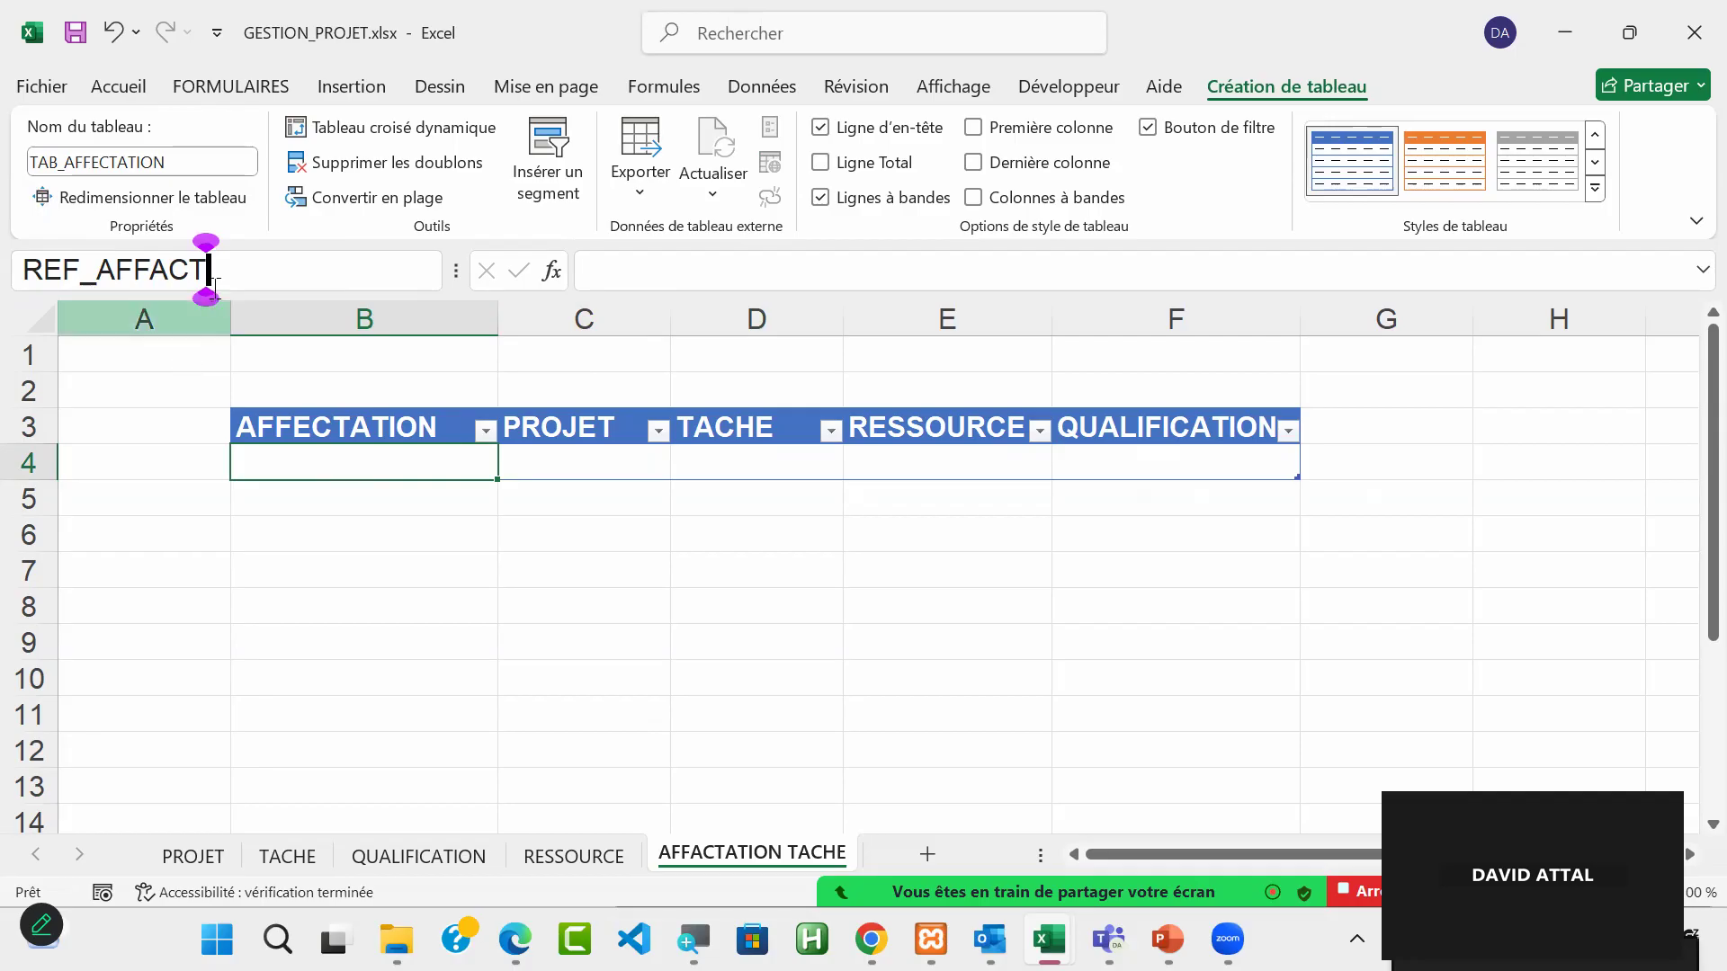
pyautogui.click(167, 283)
pyautogui.press('BackSpace')
pyautogui.write('E')
pyautogui.click(219, 274)
pyautogui.write('ATION')
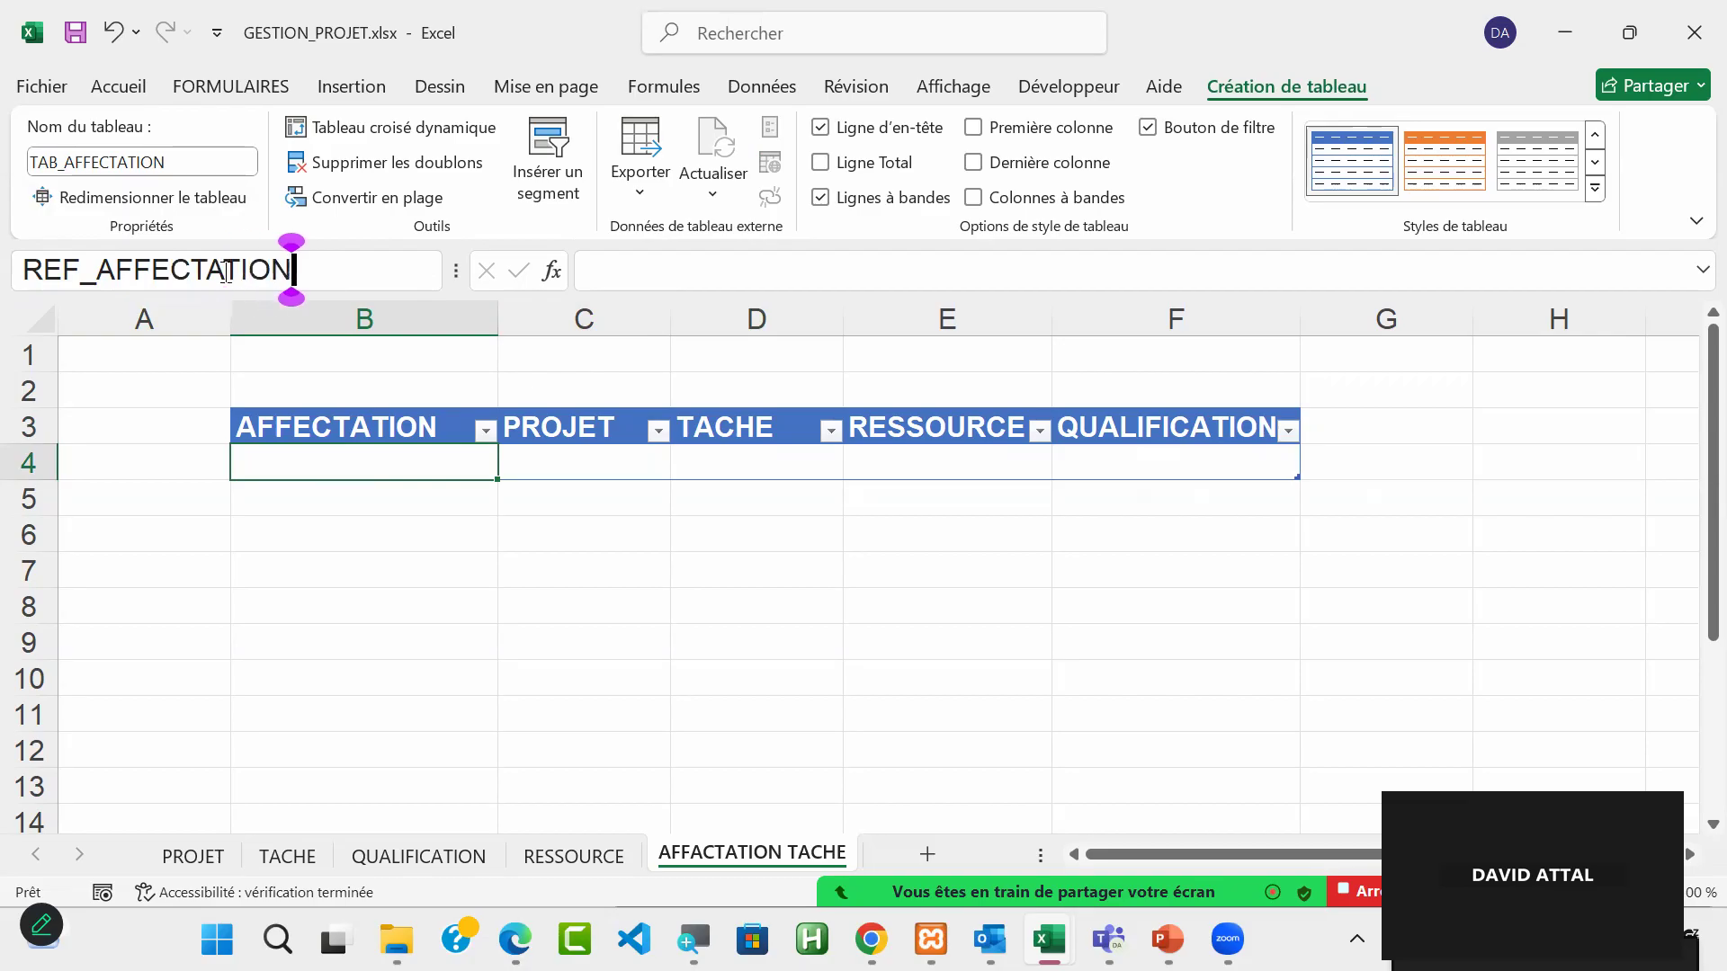
pyautogui.press('Return')
# Step: Check the defined name by jumping from another cell to REF_AFFECTATION
pyautogui.click(1409, 713)
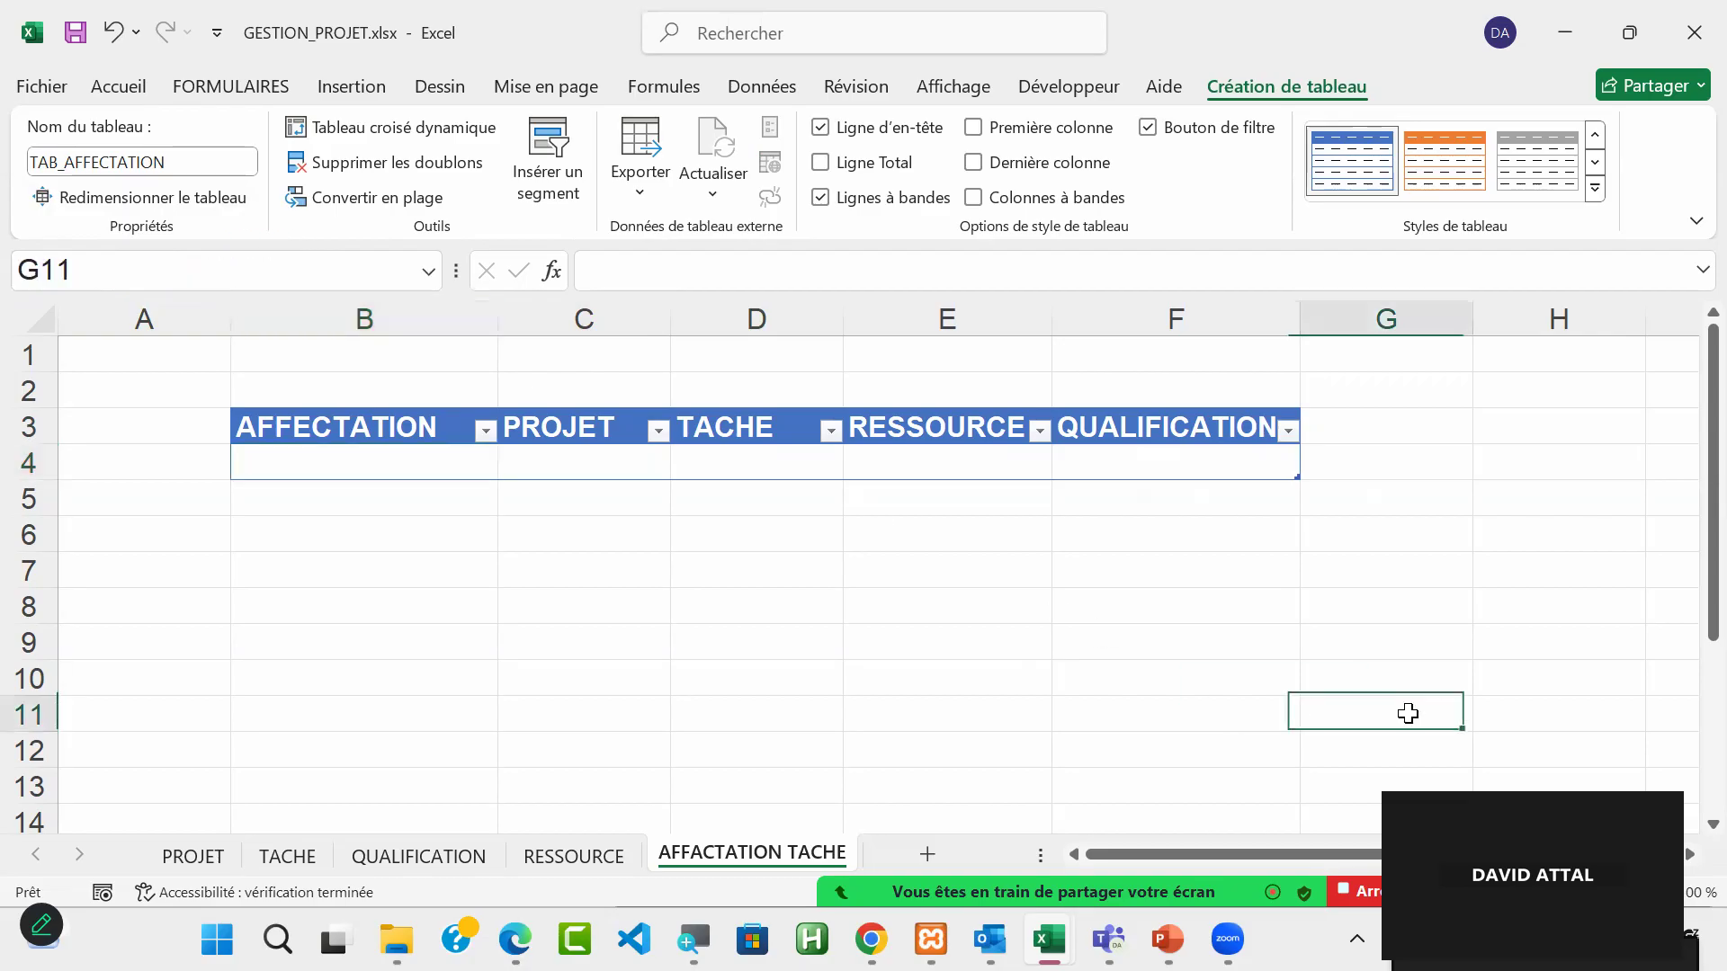
pyautogui.click(433, 285)
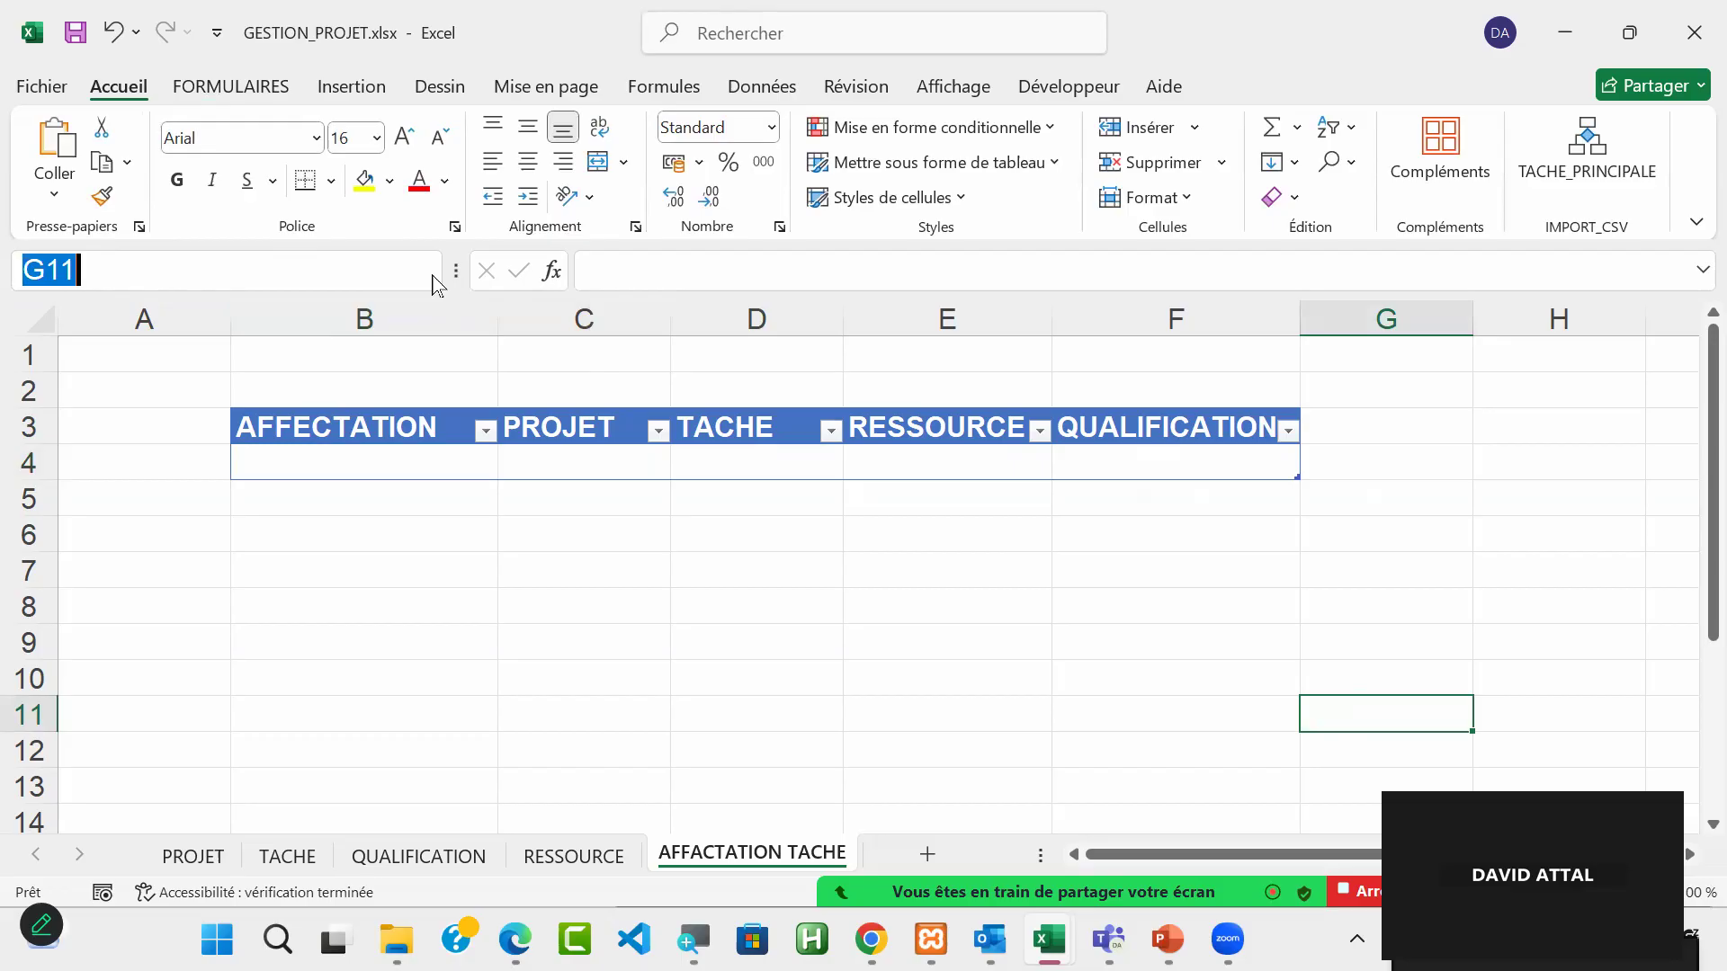
pyautogui.click(433, 276)
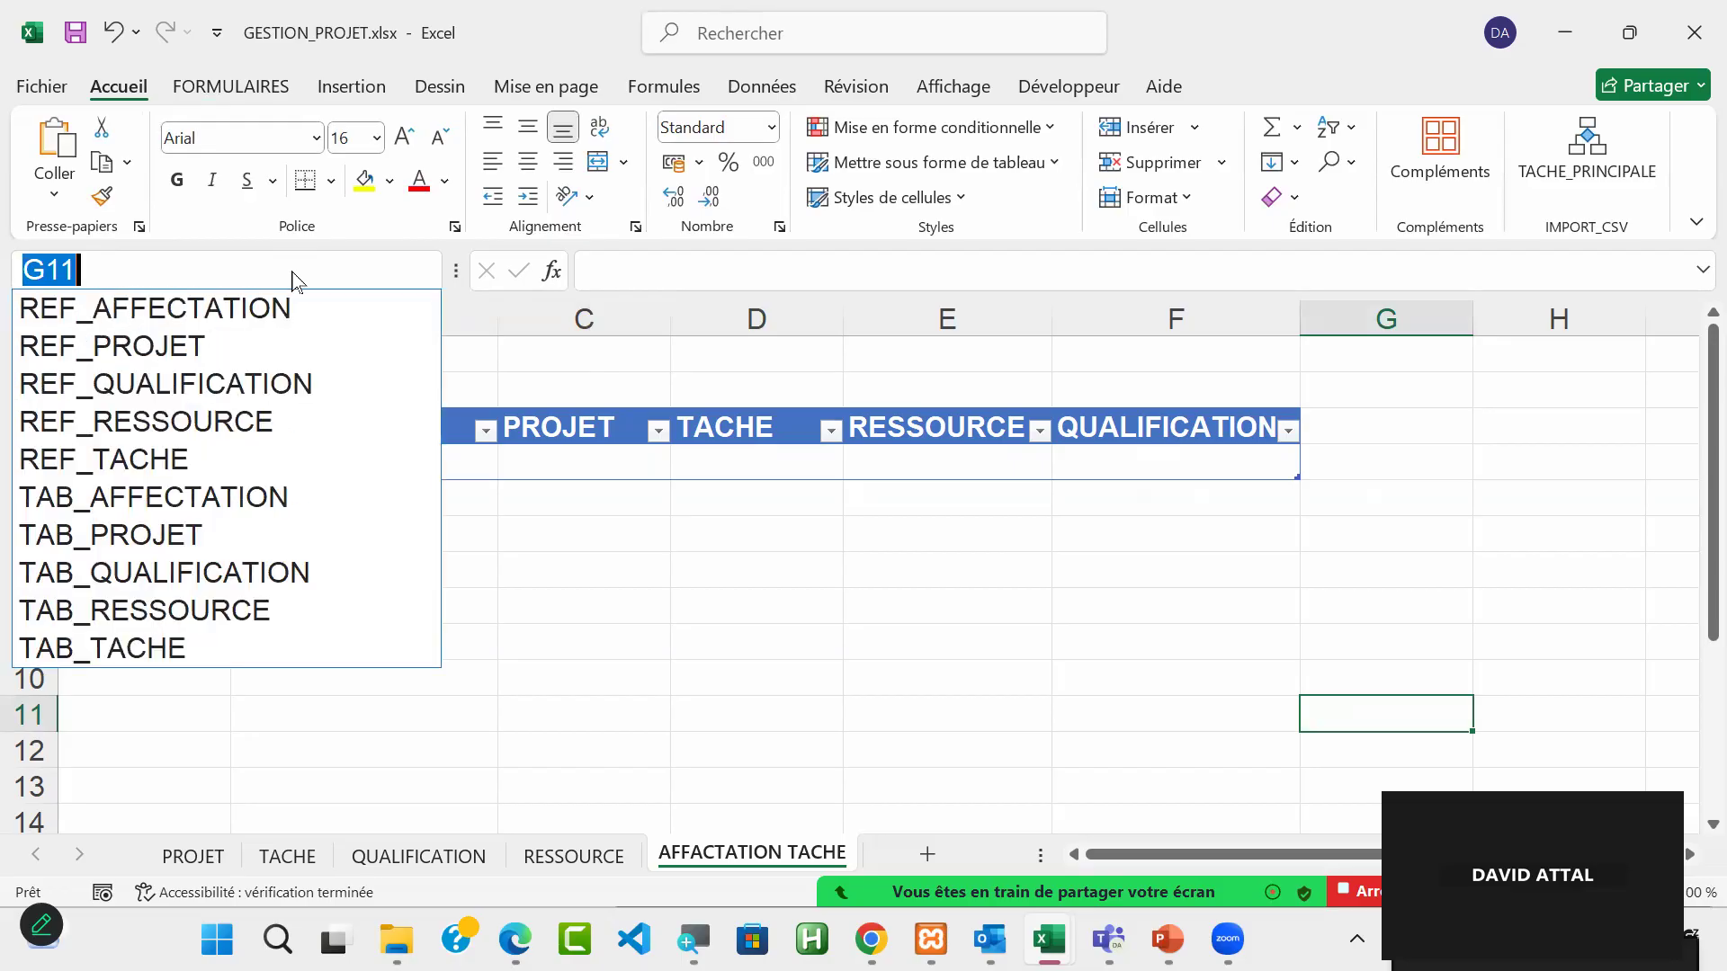
pyautogui.click(264, 311)
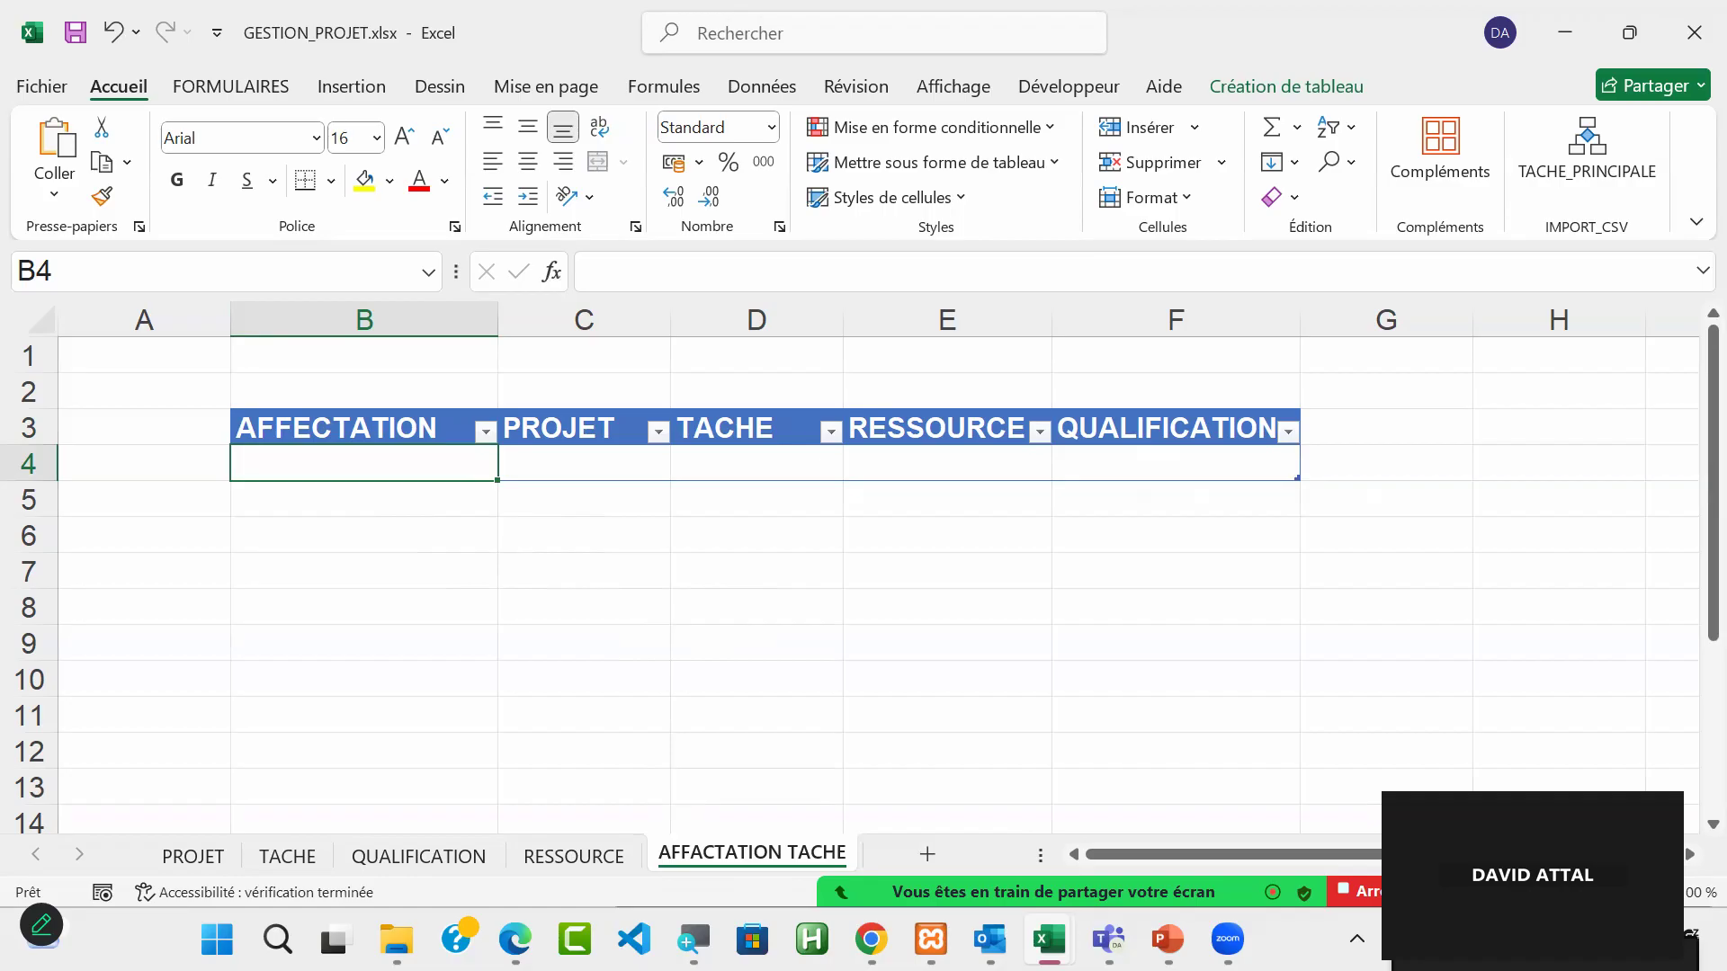
pyautogui.click(1659, 868)
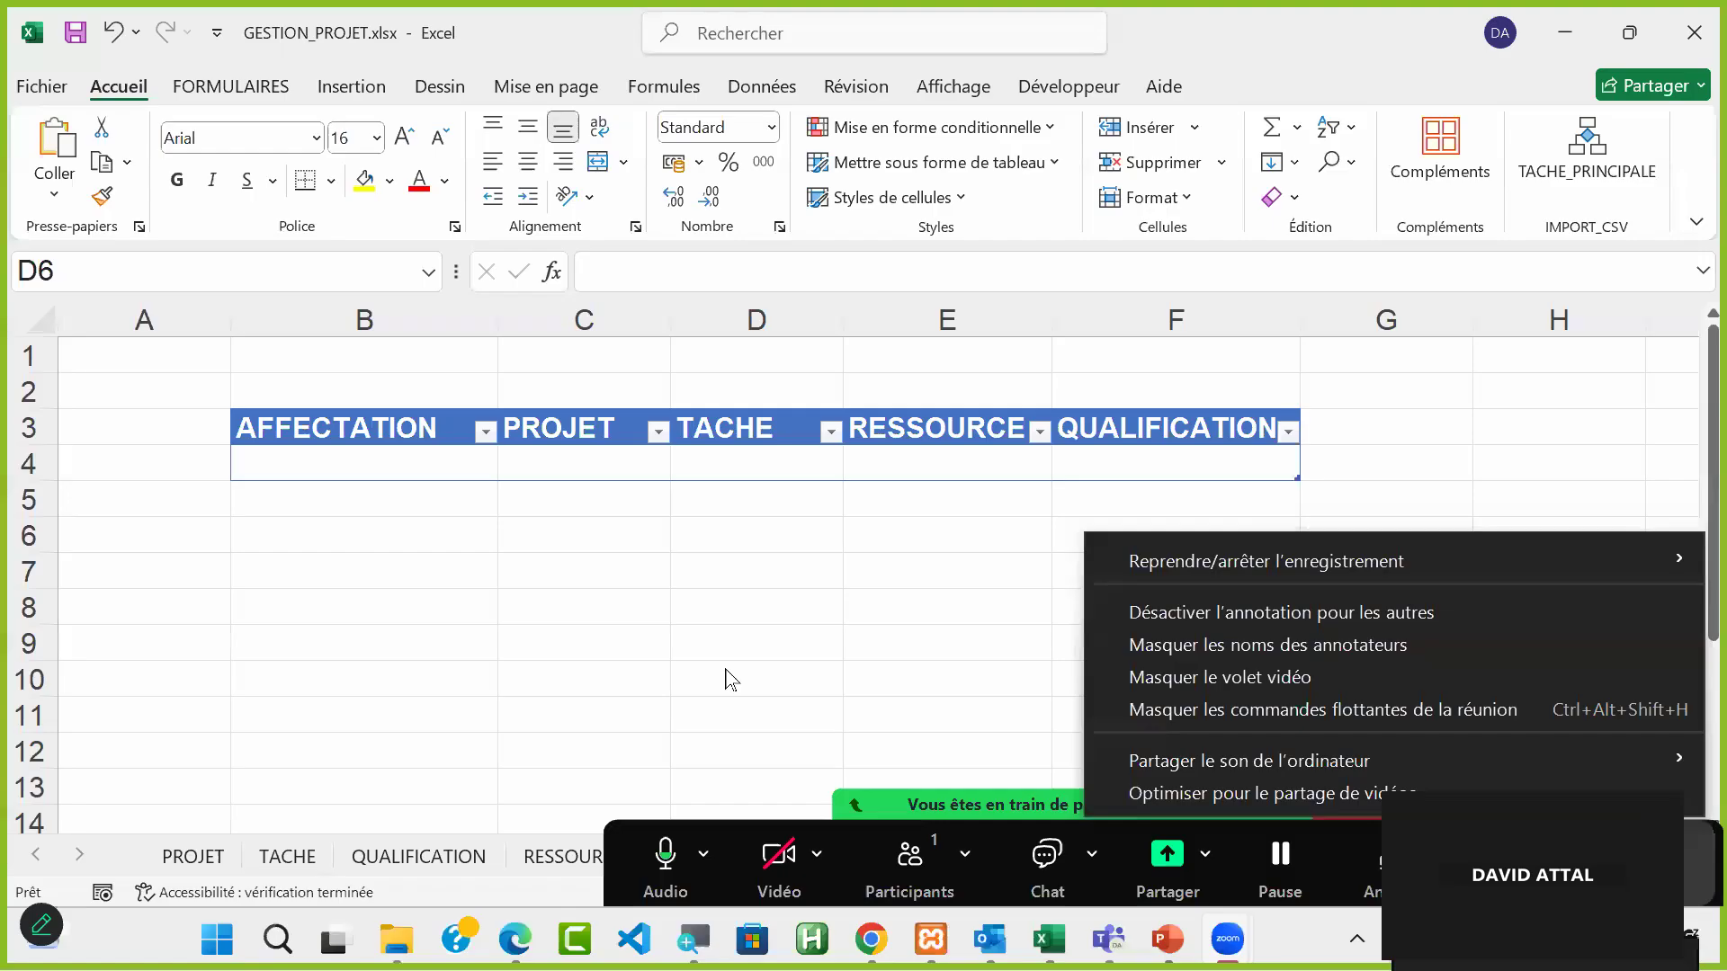
pyautogui.click(726, 680)
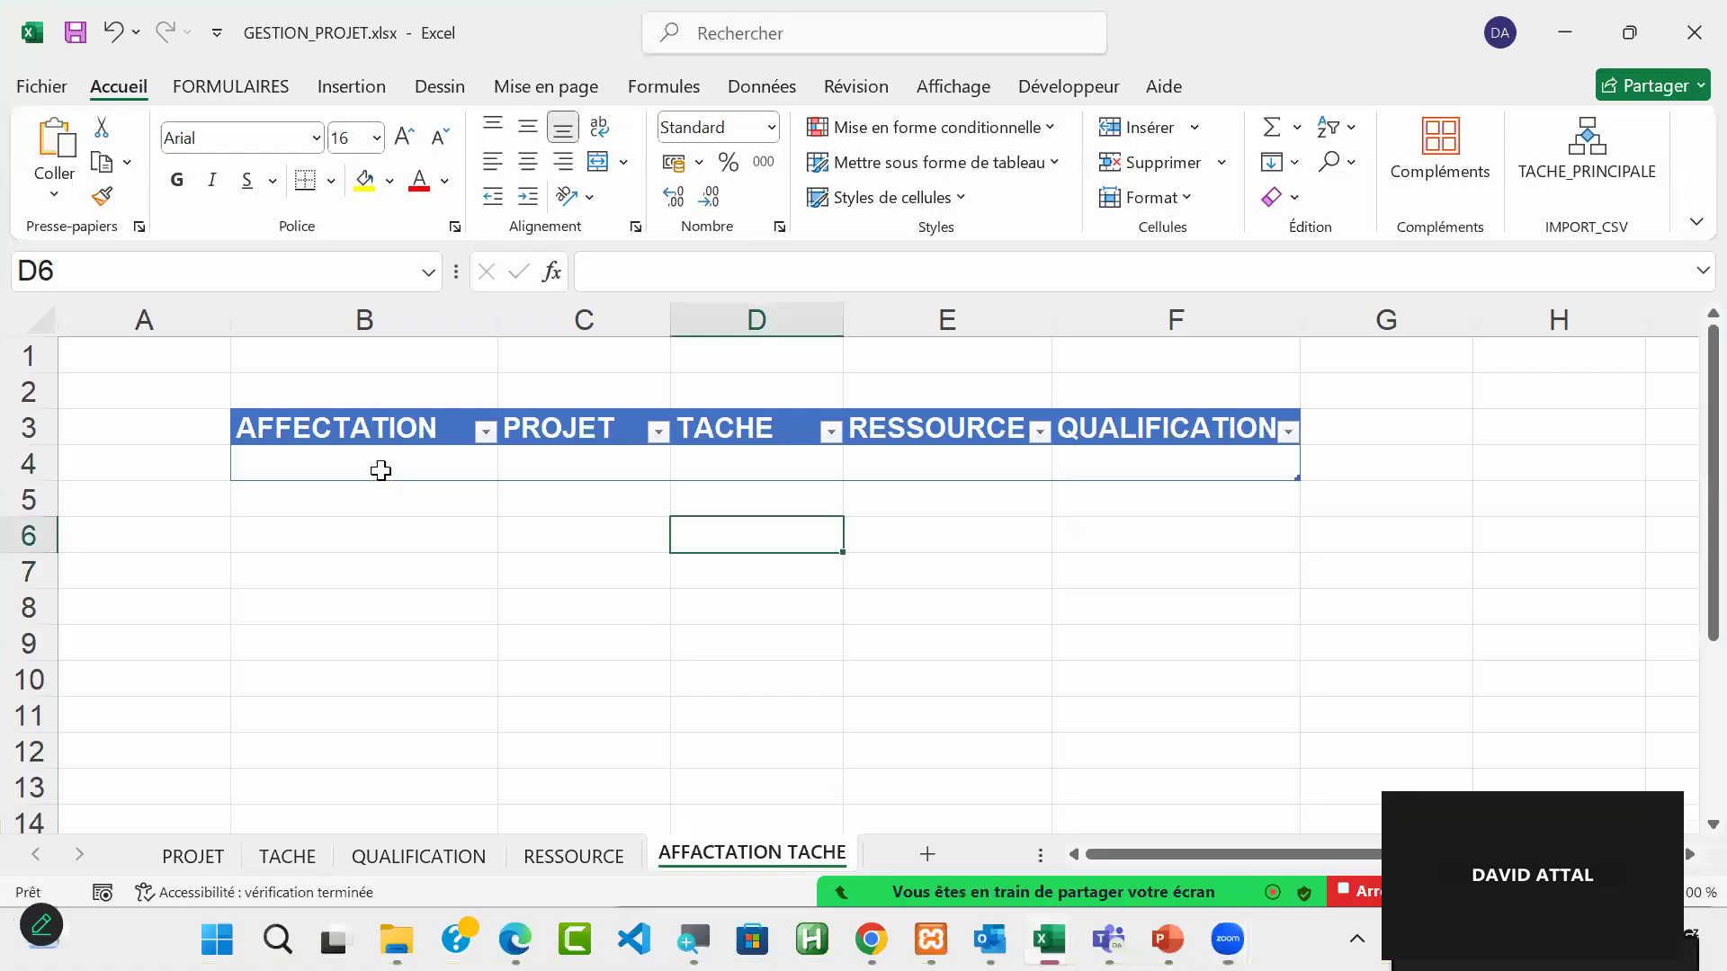
pyautogui.click(360, 461)
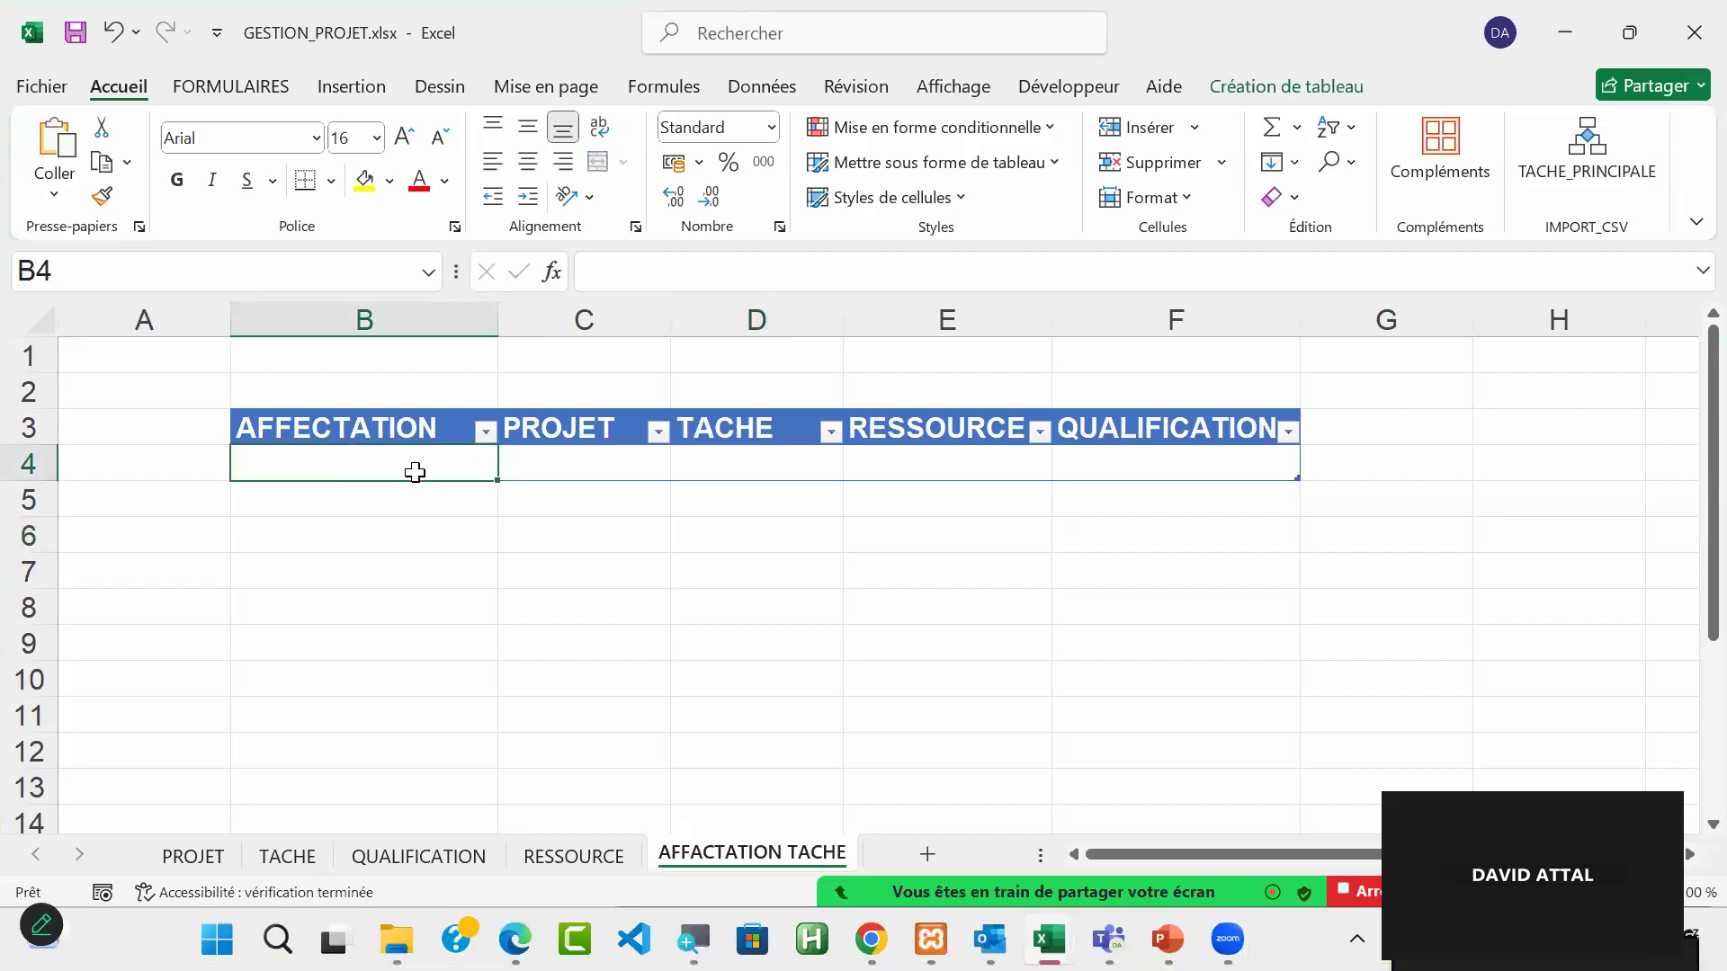
# Step: Add a list validation sourced from =REF_PROJET to the PROJET cell C4 and choose REUSSITE from its dropdown
pyautogui.moveTo(576, 470)
pyautogui.mouseDown()
pyautogui.moveTo(900, 461)
pyautogui.moveTo(432, 467)
pyautogui.moveTo(565, 465)
pyautogui.mouseUp()
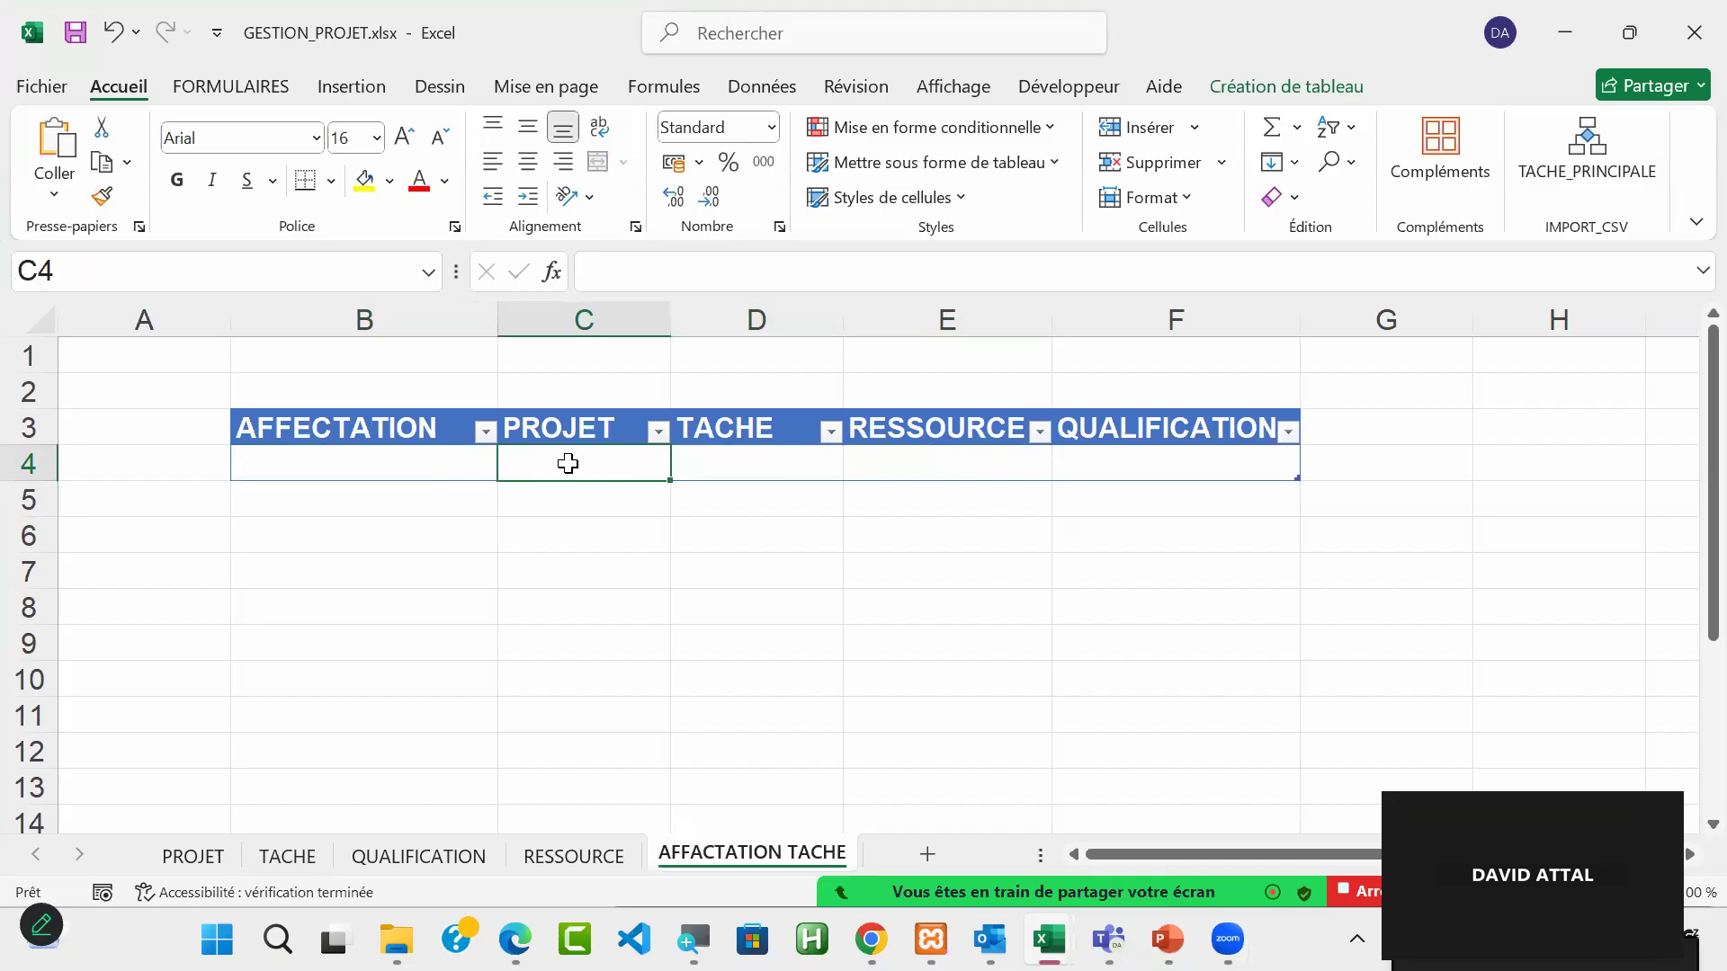
pyautogui.click(763, 86)
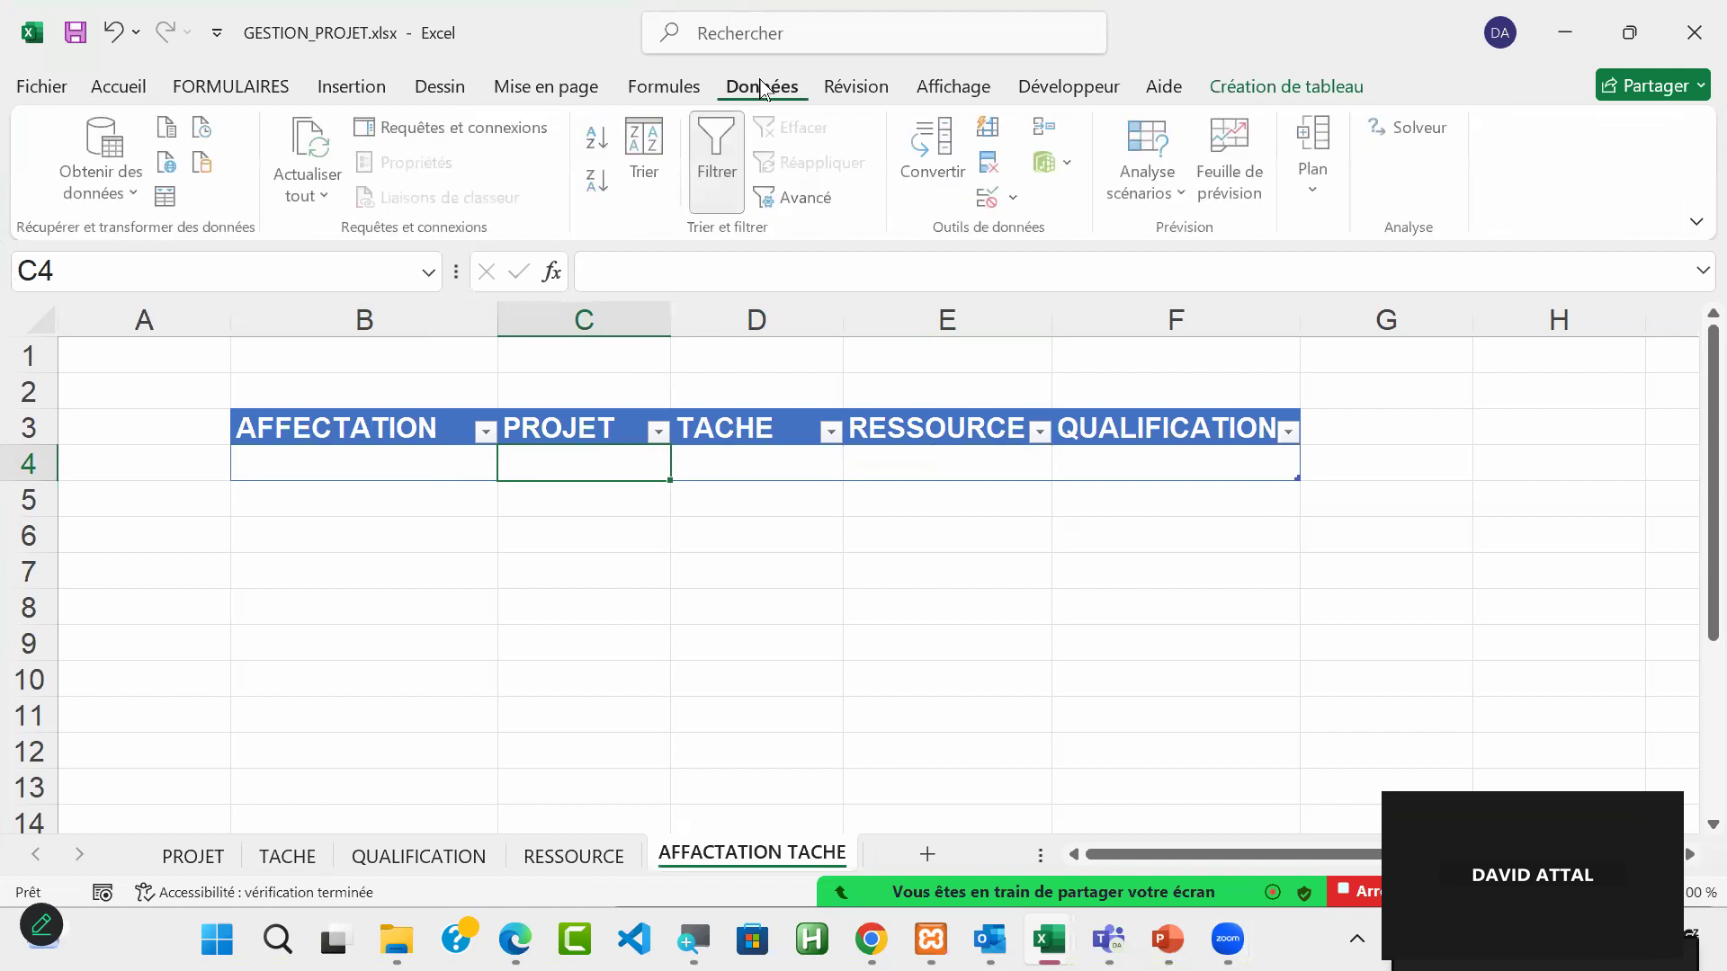
pyautogui.click(1006, 203)
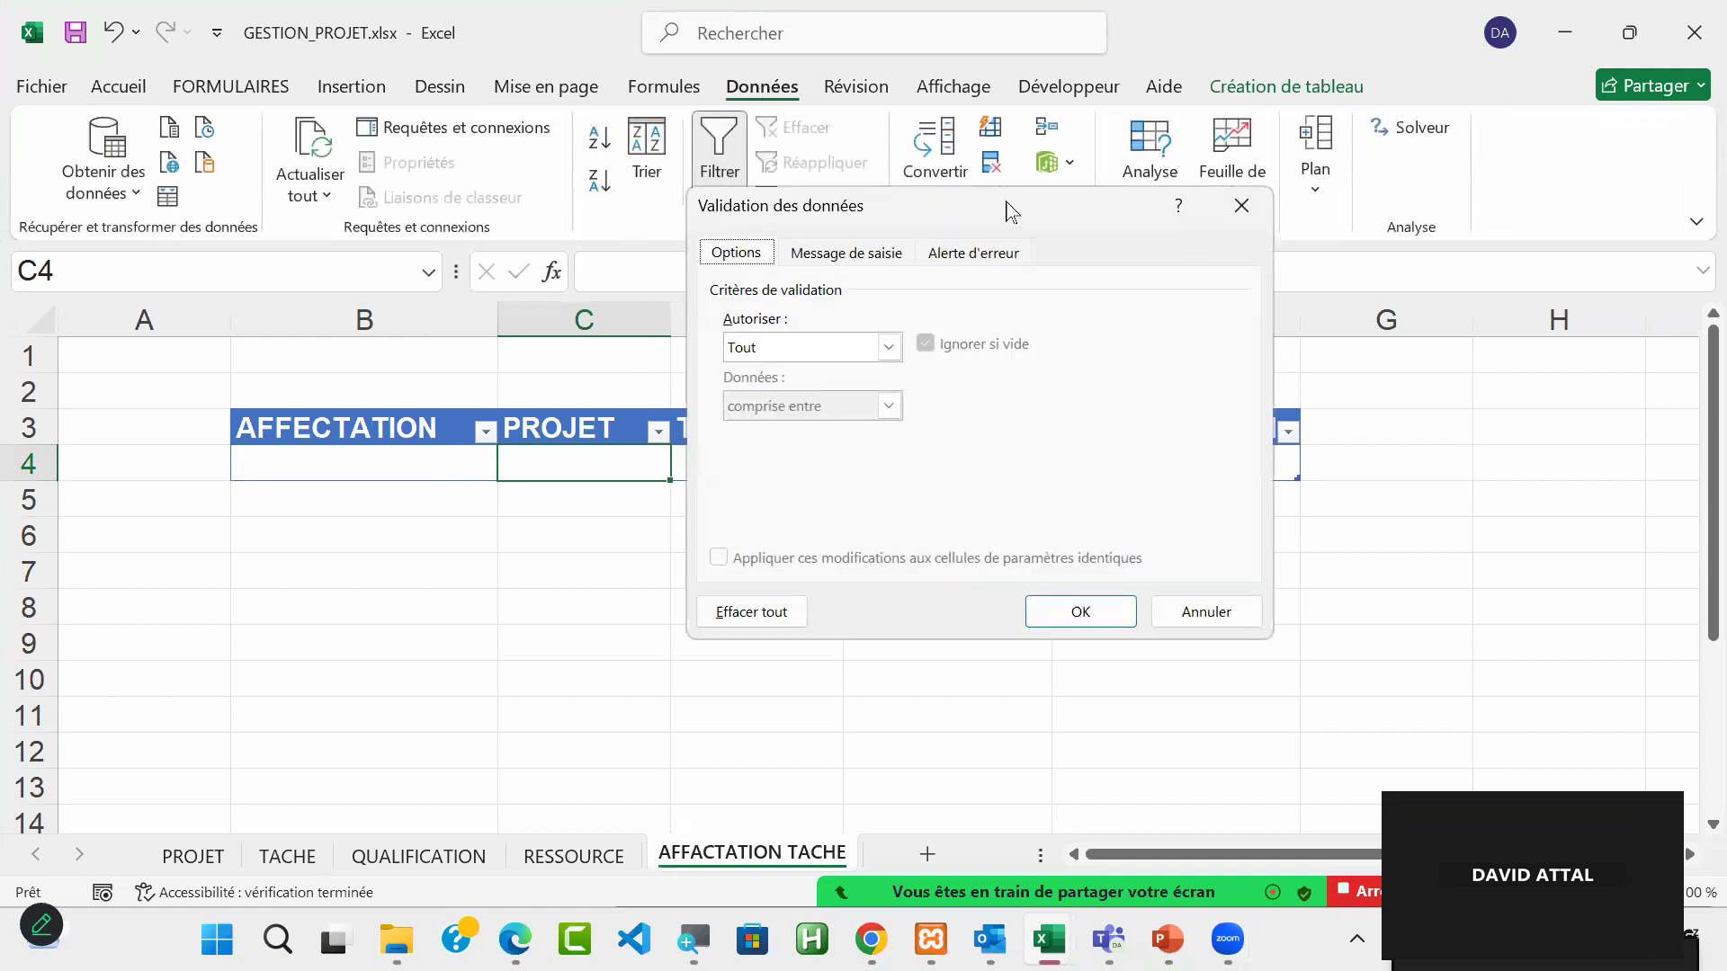
pyautogui.click(887, 349)
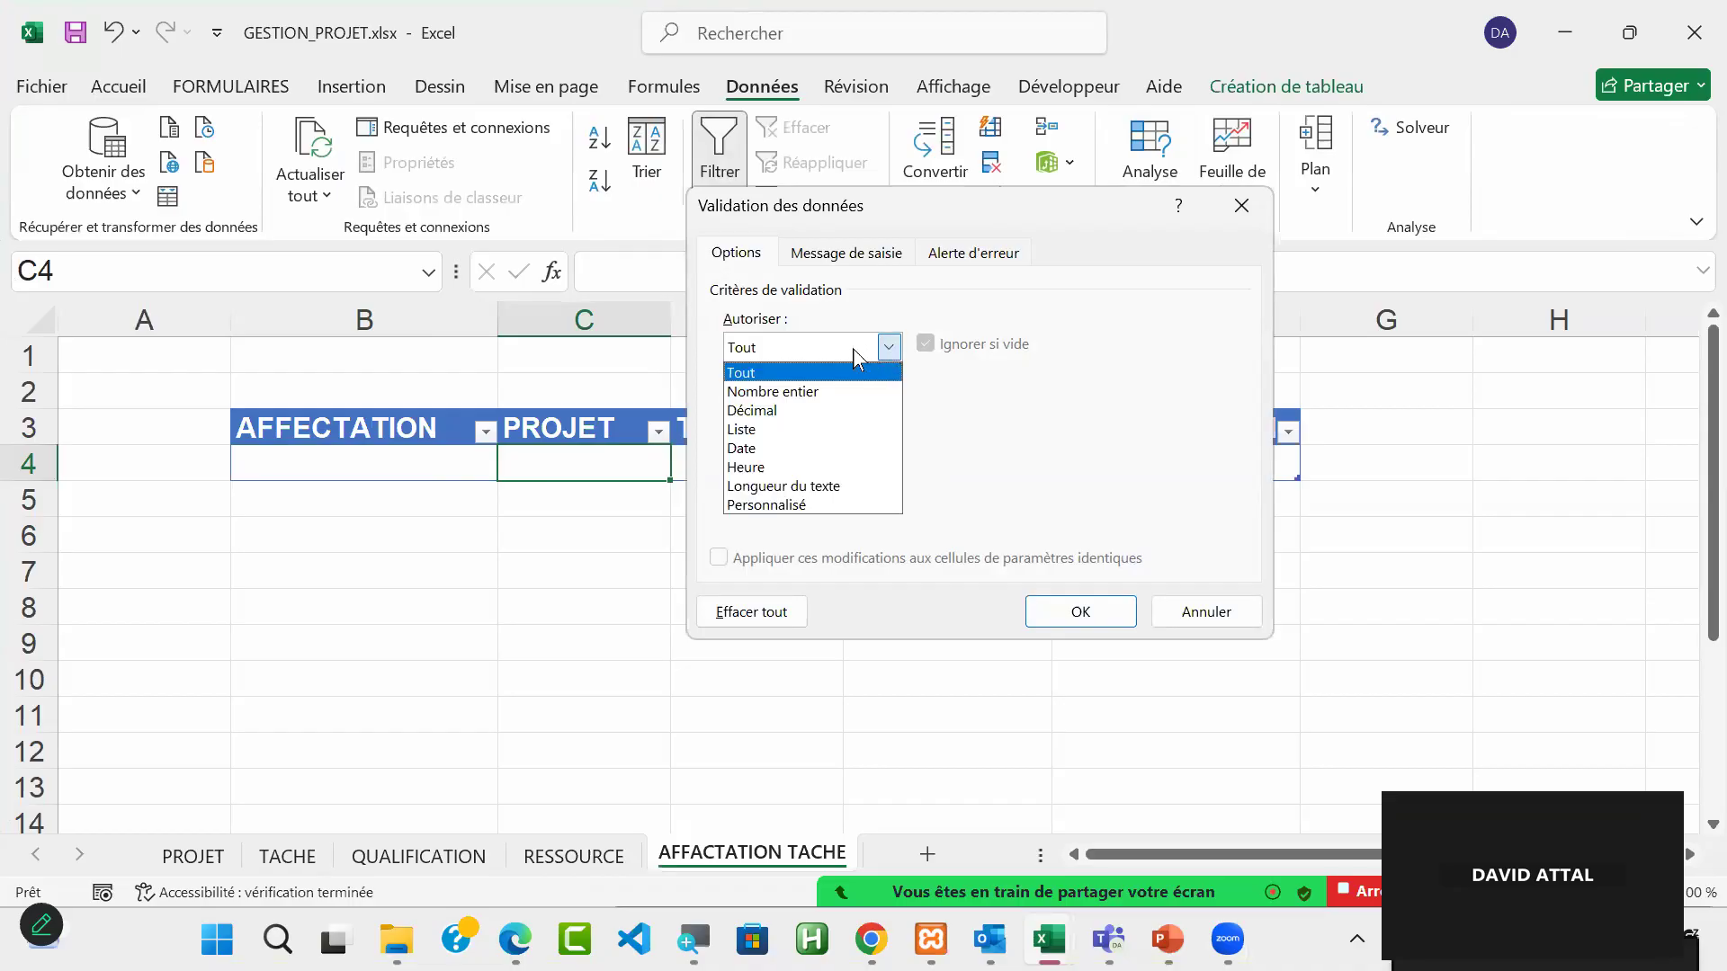
pyautogui.click(806, 430)
pyautogui.click(780, 464)
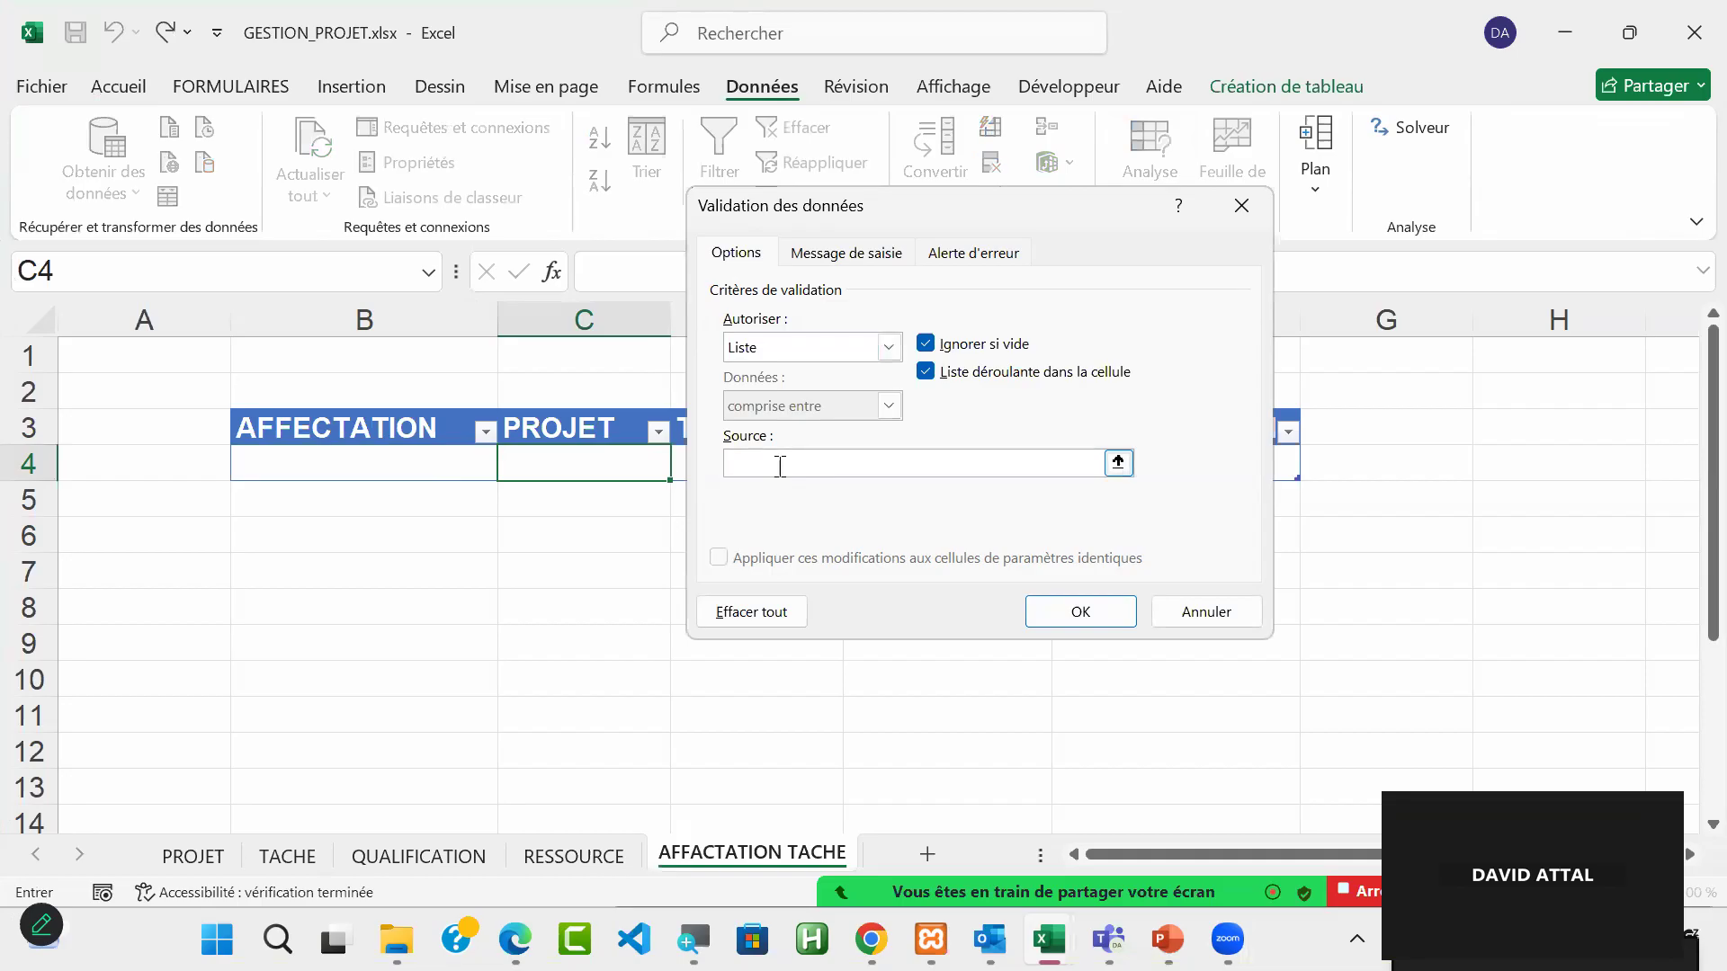
pyautogui.press('F3')
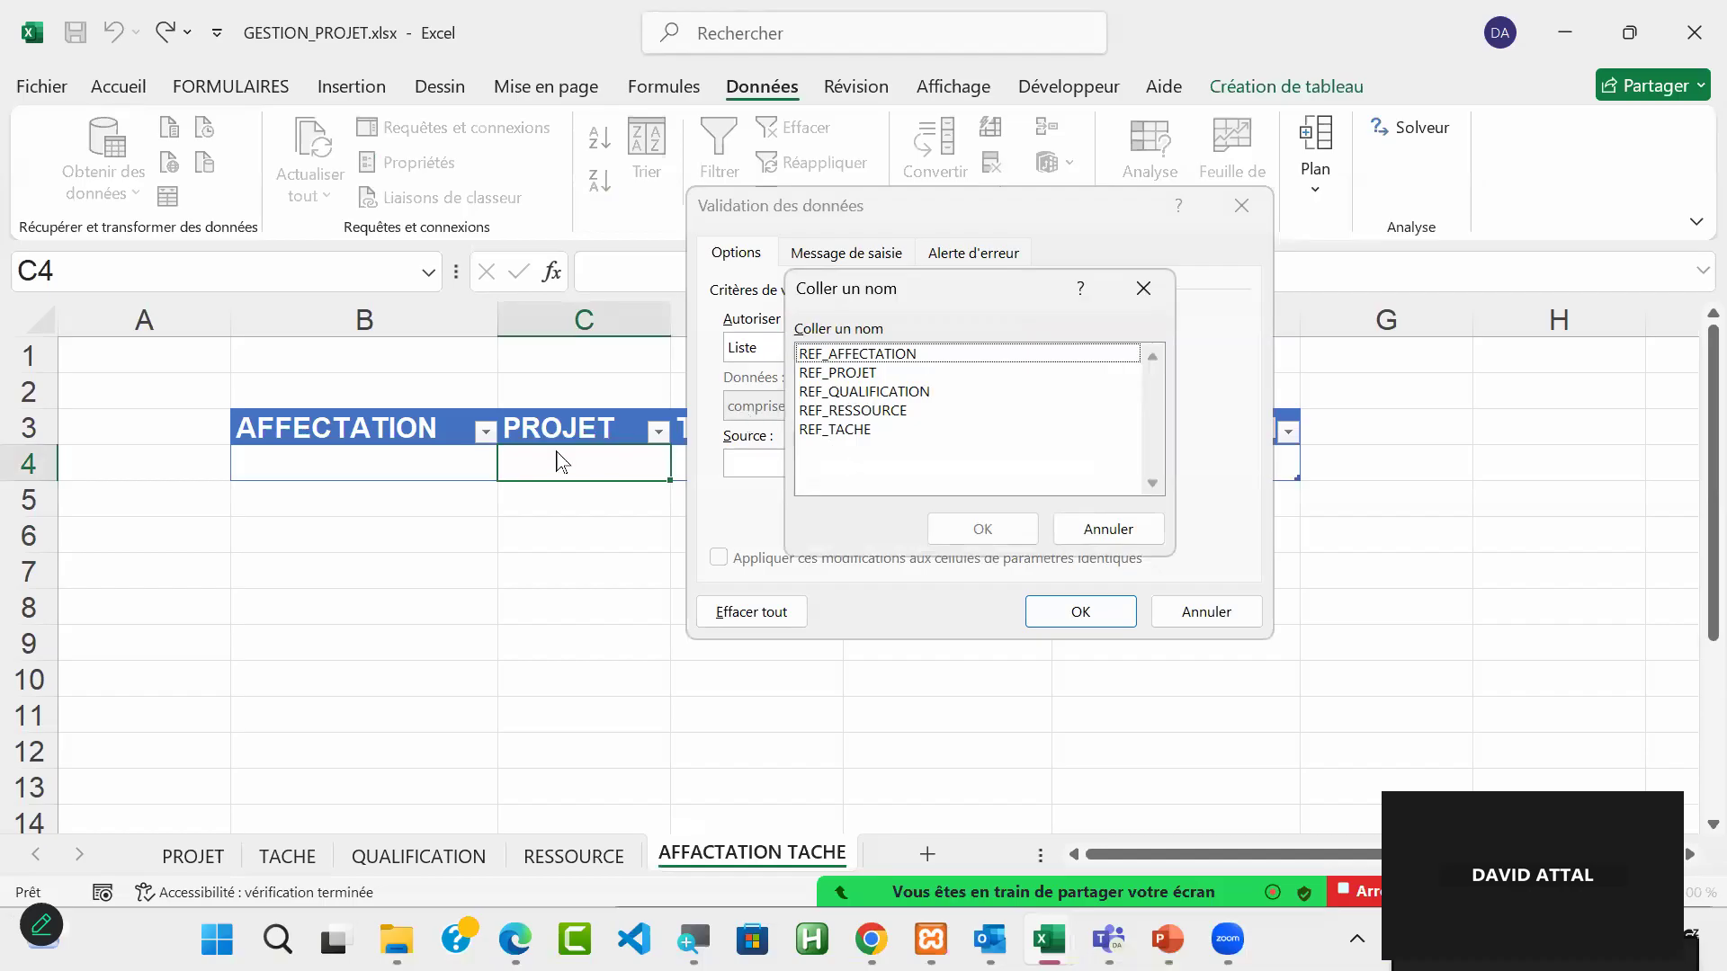
pyautogui.click(856, 374)
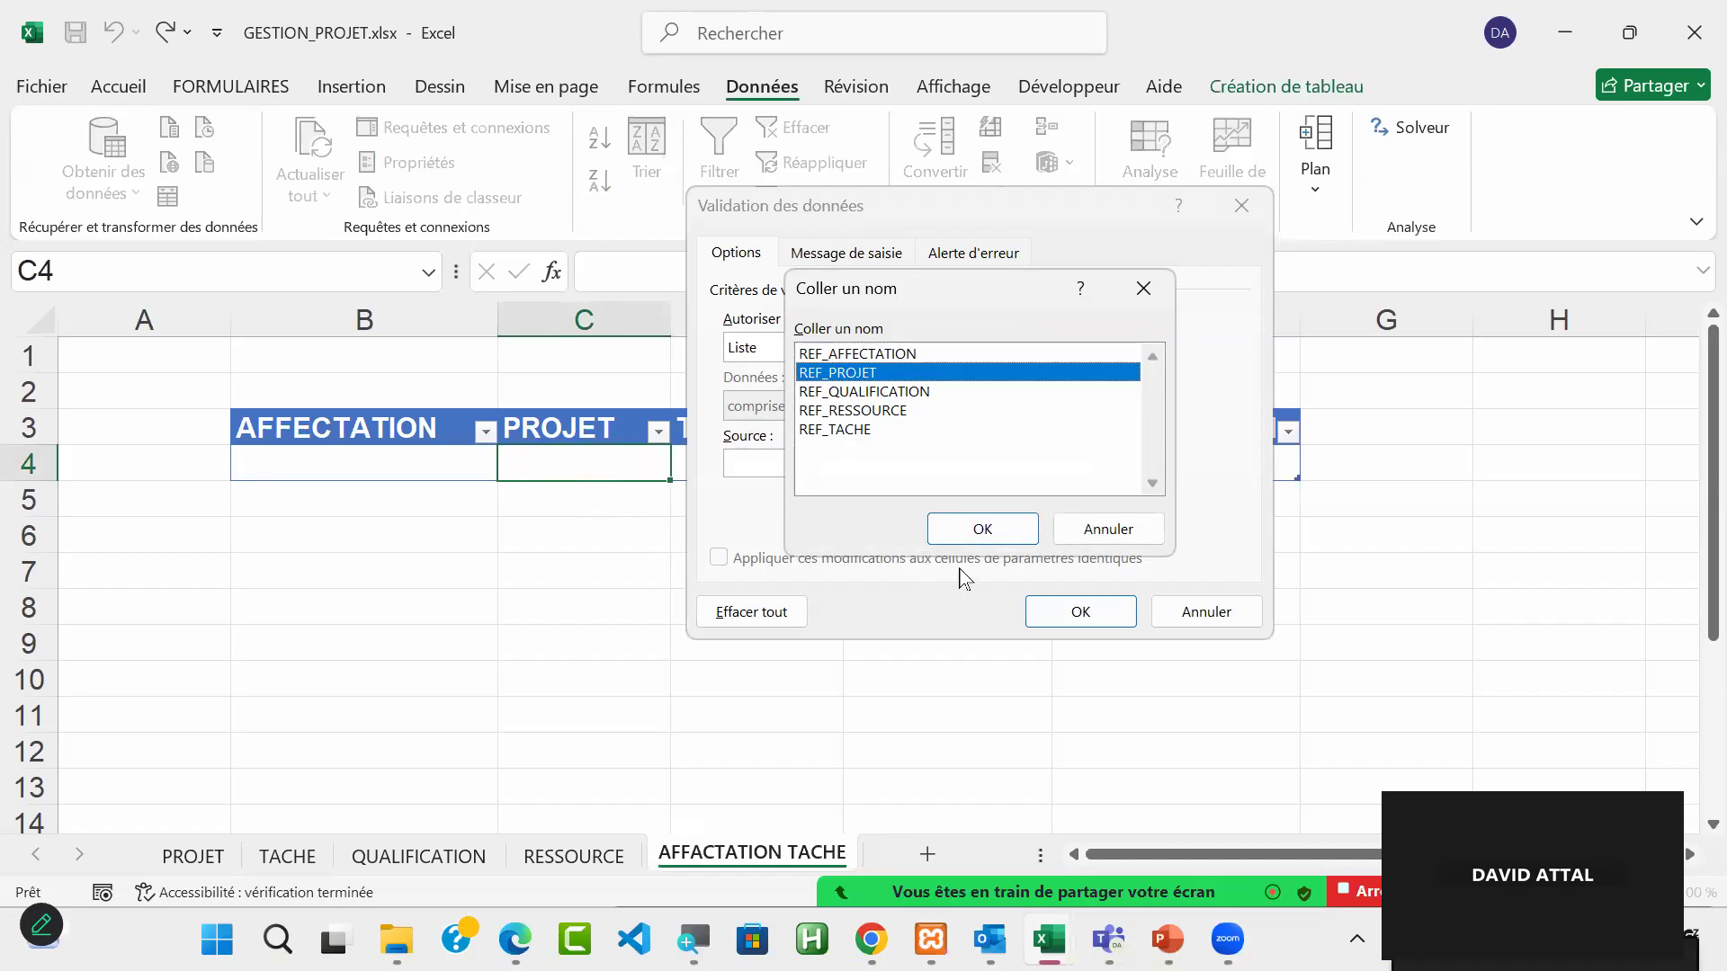
pyautogui.click(980, 530)
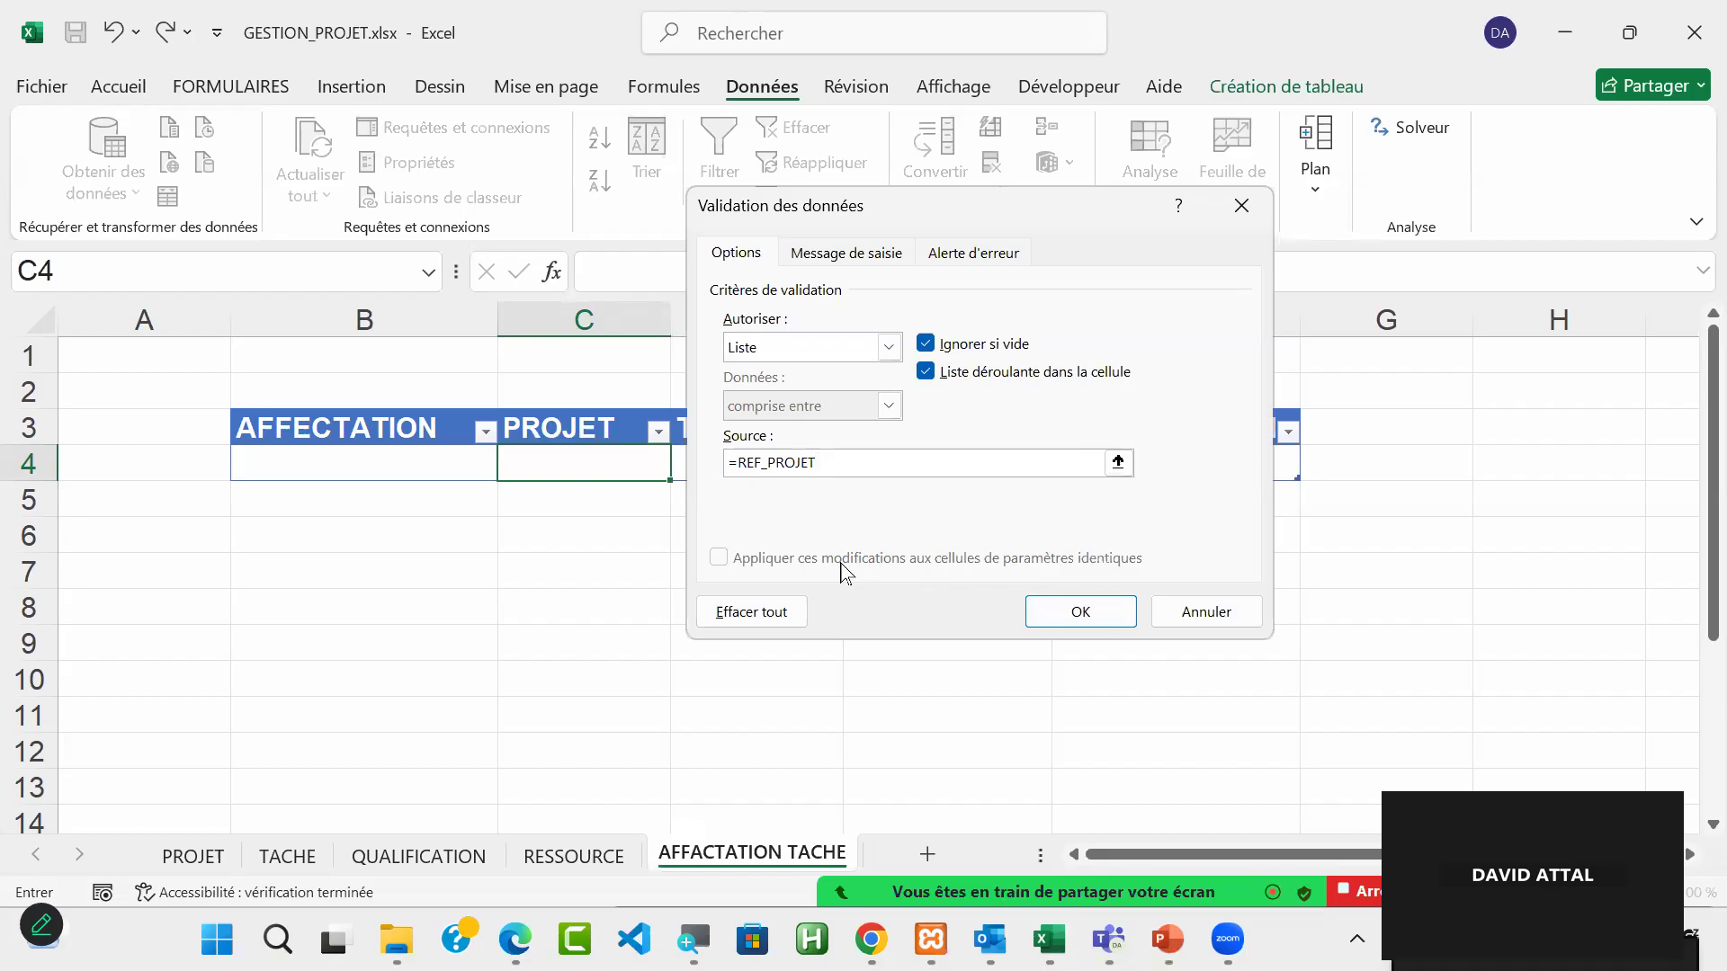
pyautogui.click(1078, 615)
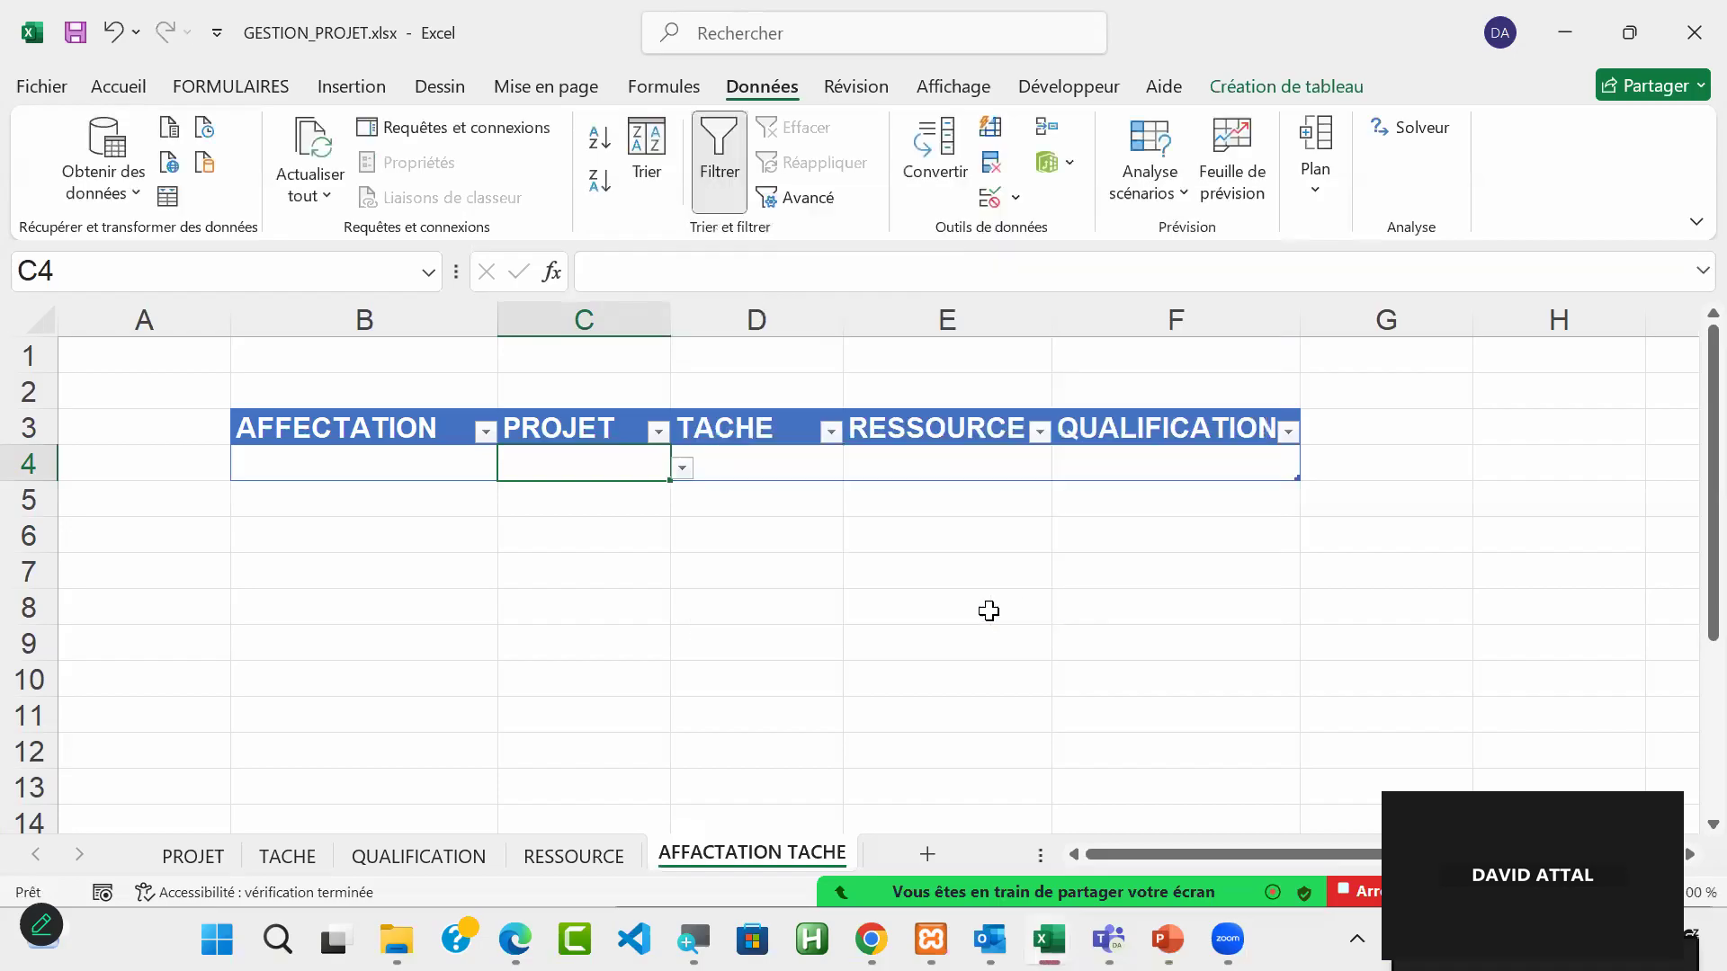
pyautogui.click(682, 469)
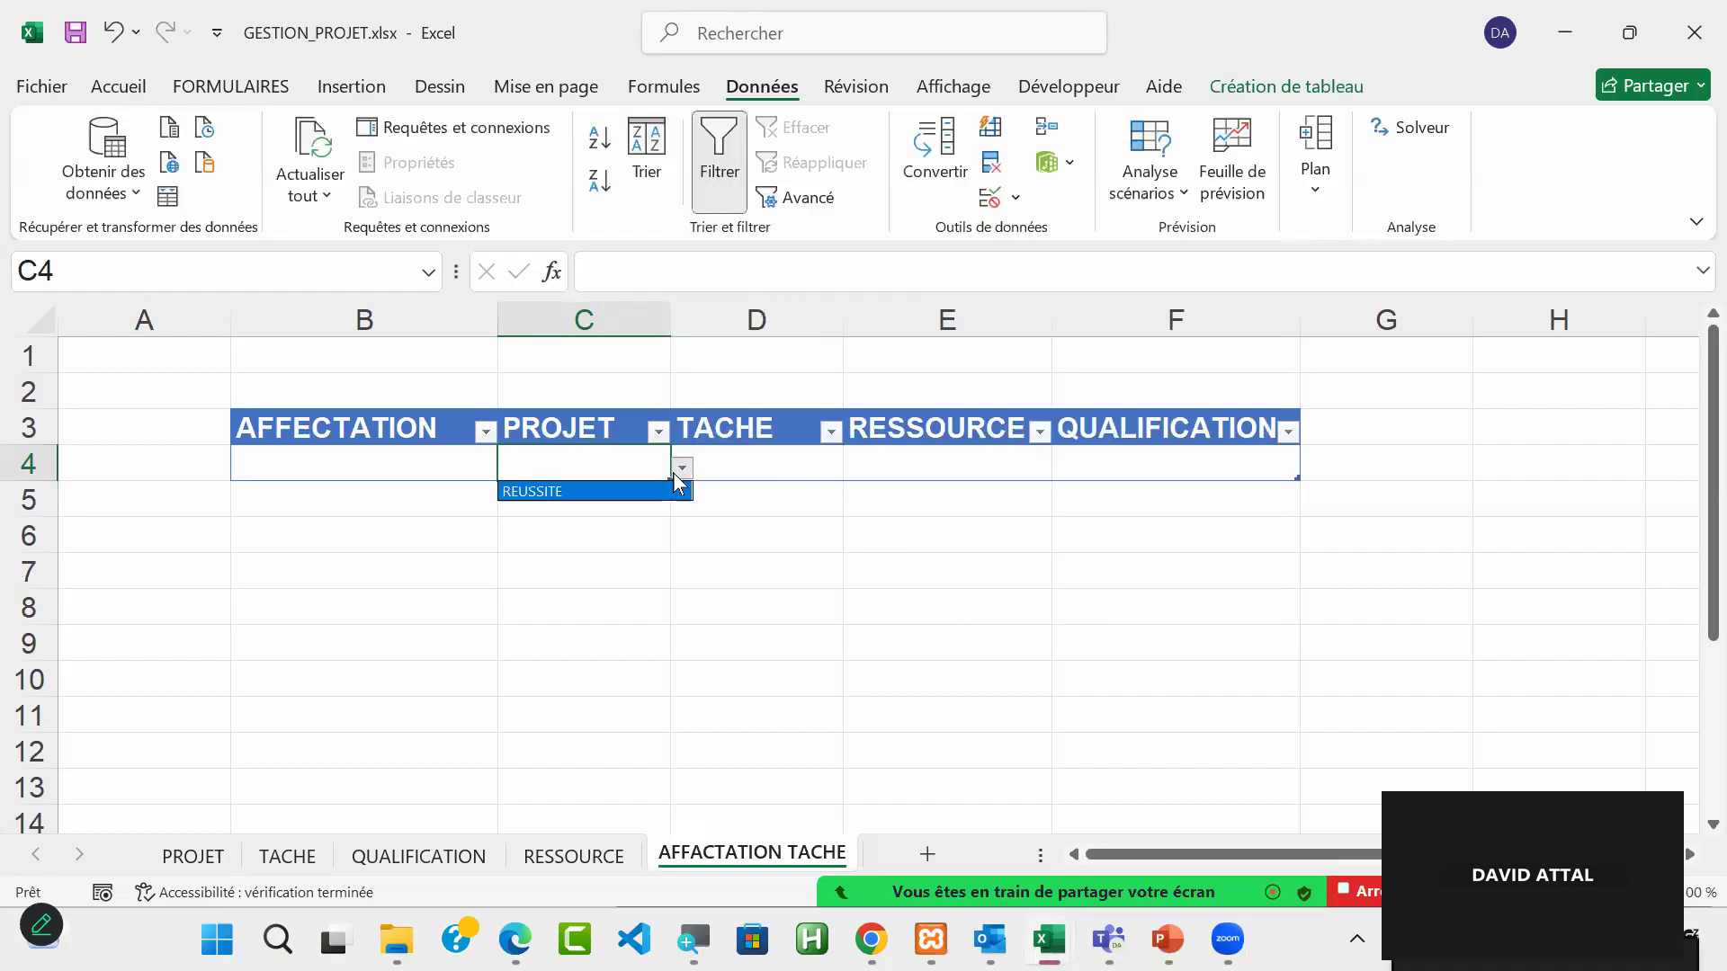
pyautogui.click(663, 490)
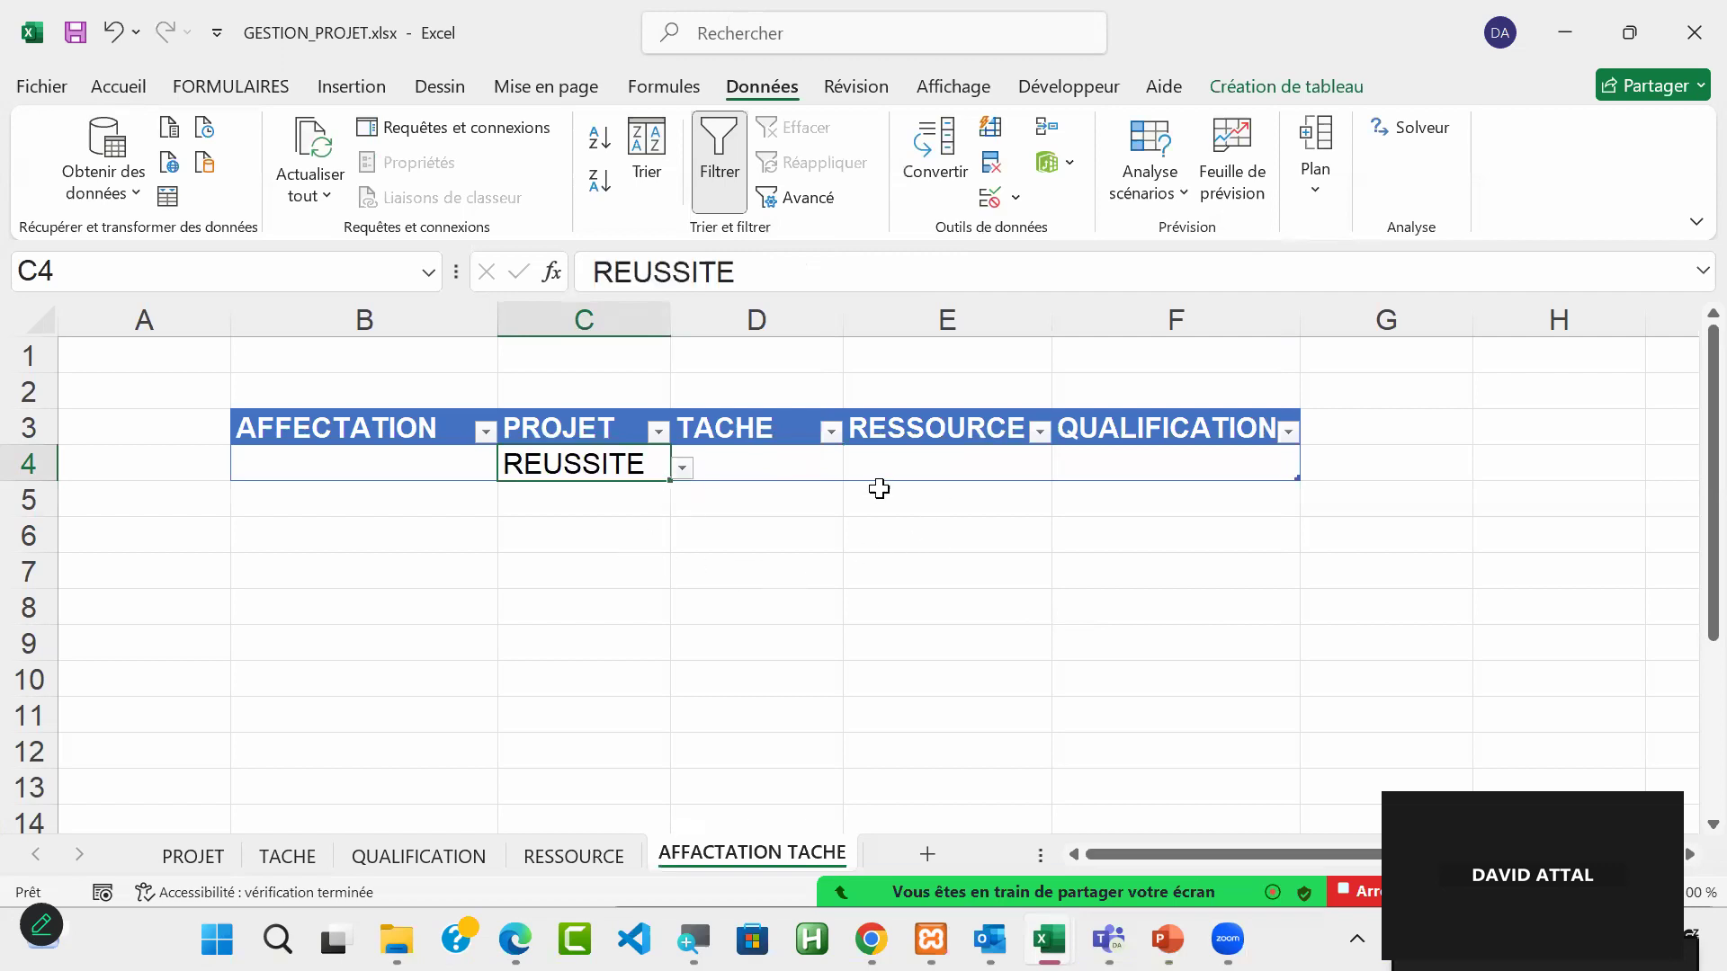
# Step: Add a list validation sourced from =REF_TACHE to the TACHE cell D4 and choose ETUDE from its dropdown
pyautogui.click(765, 467)
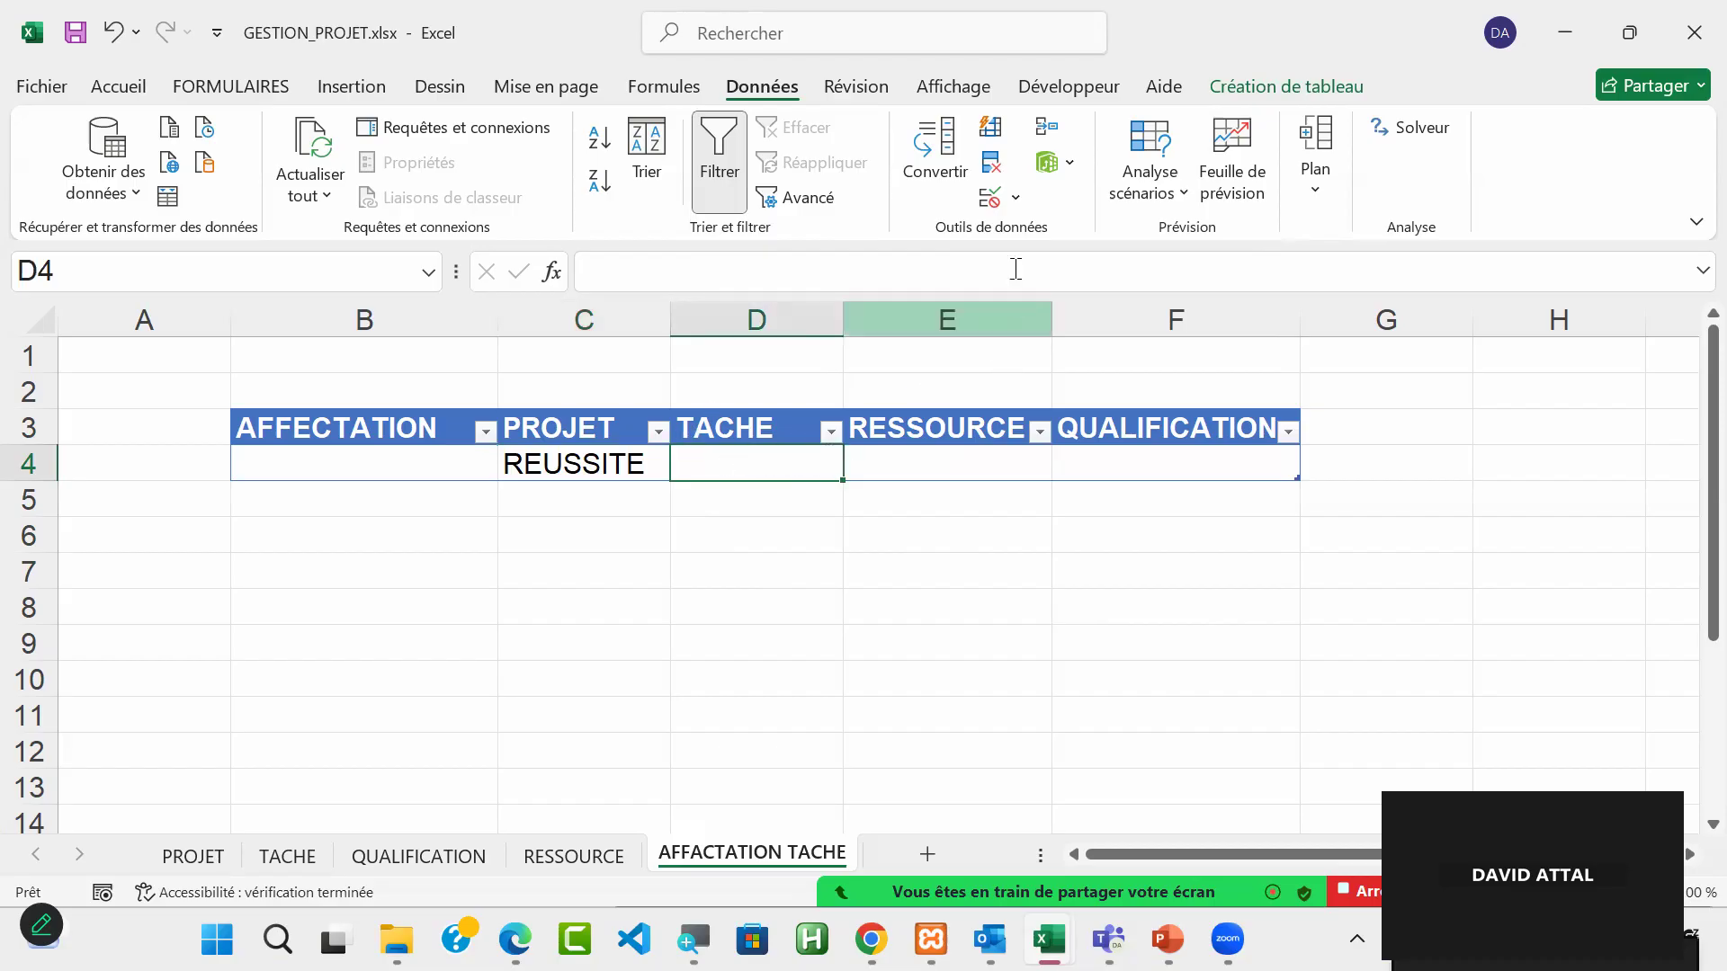
pyautogui.click(993, 205)
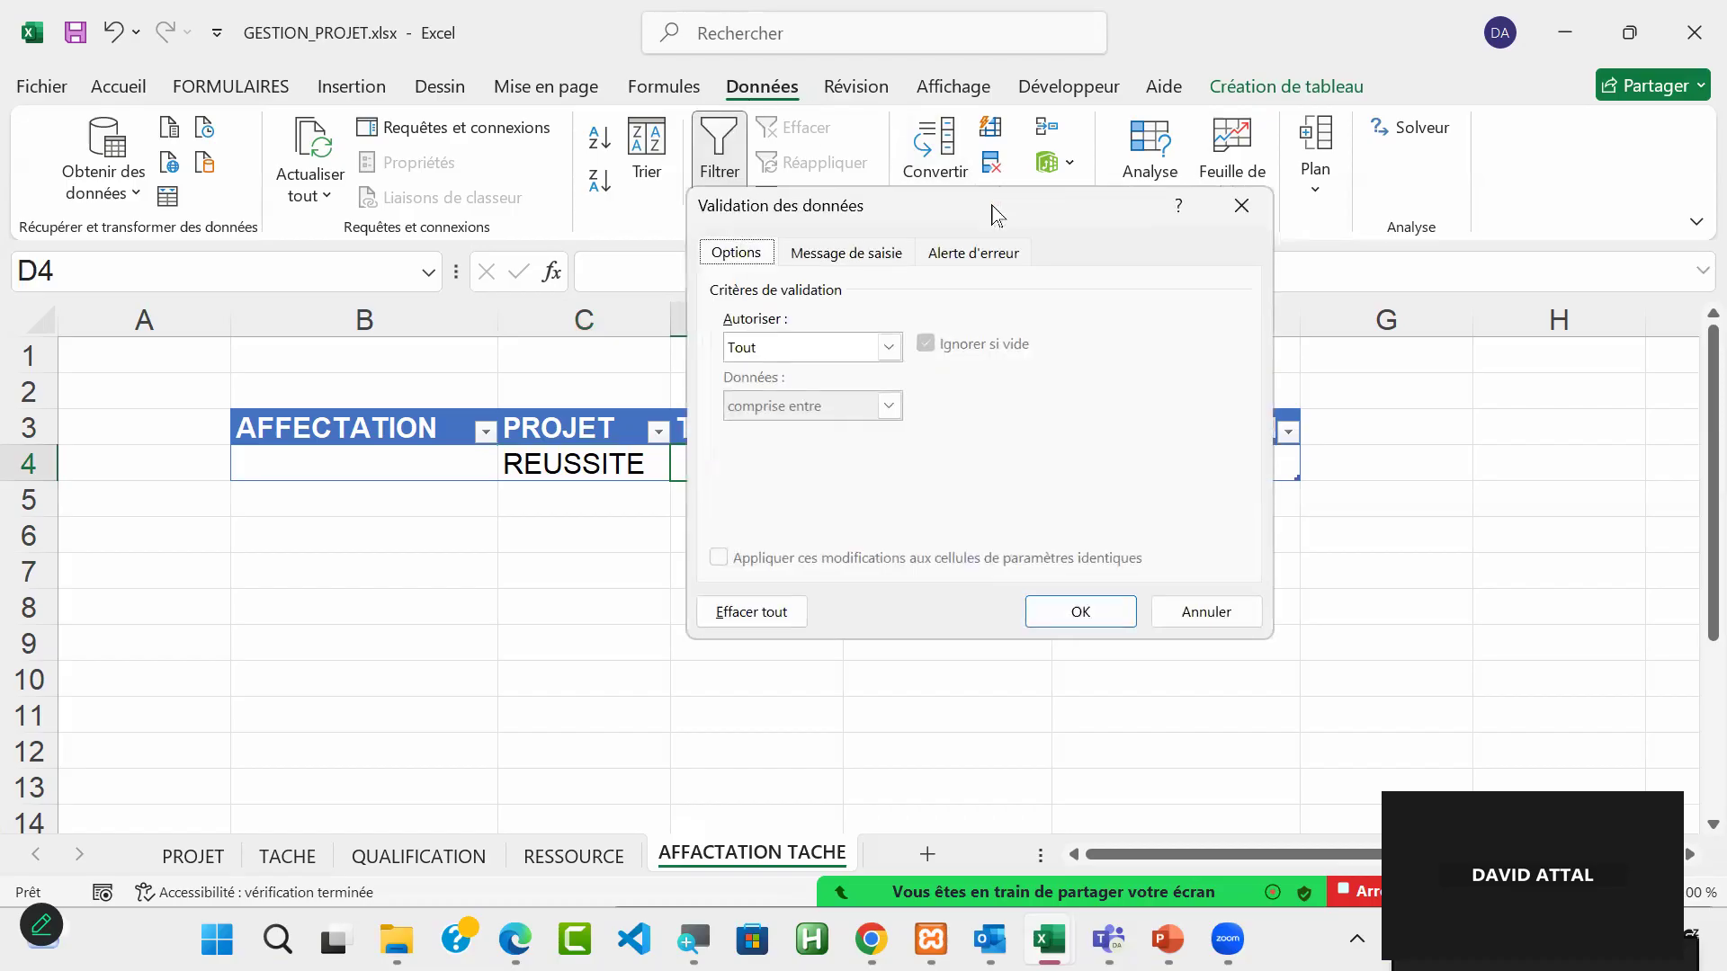
pyautogui.click(891, 347)
pyautogui.click(840, 429)
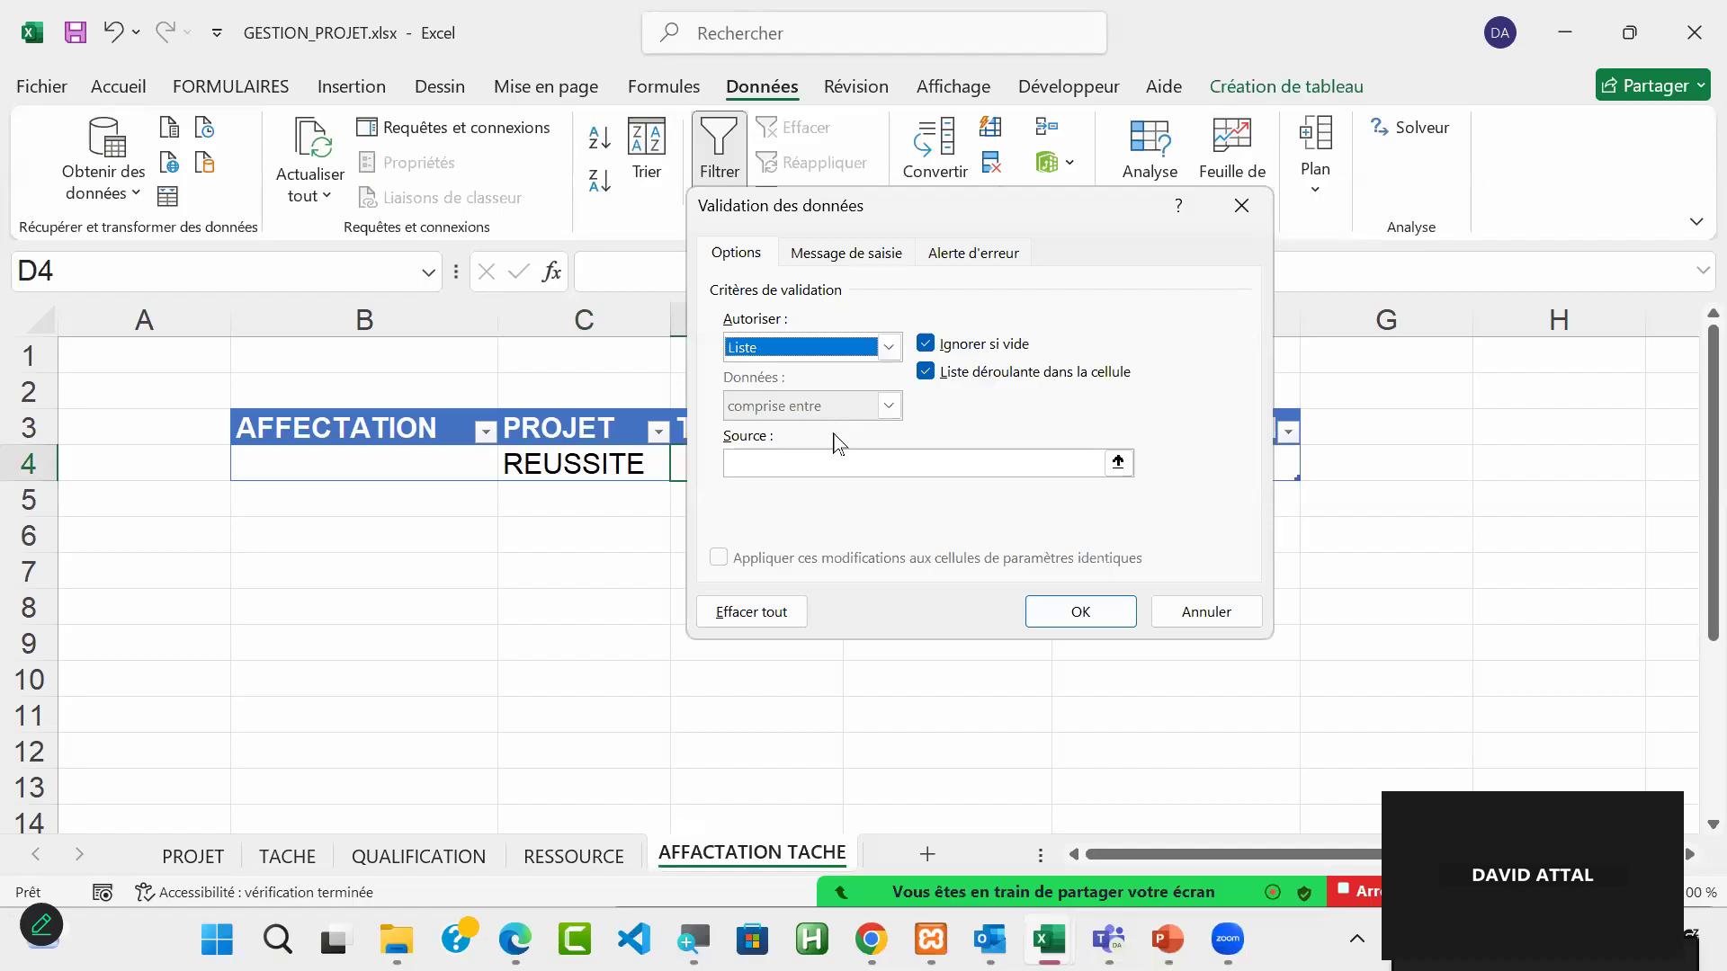
pyautogui.click(805, 473)
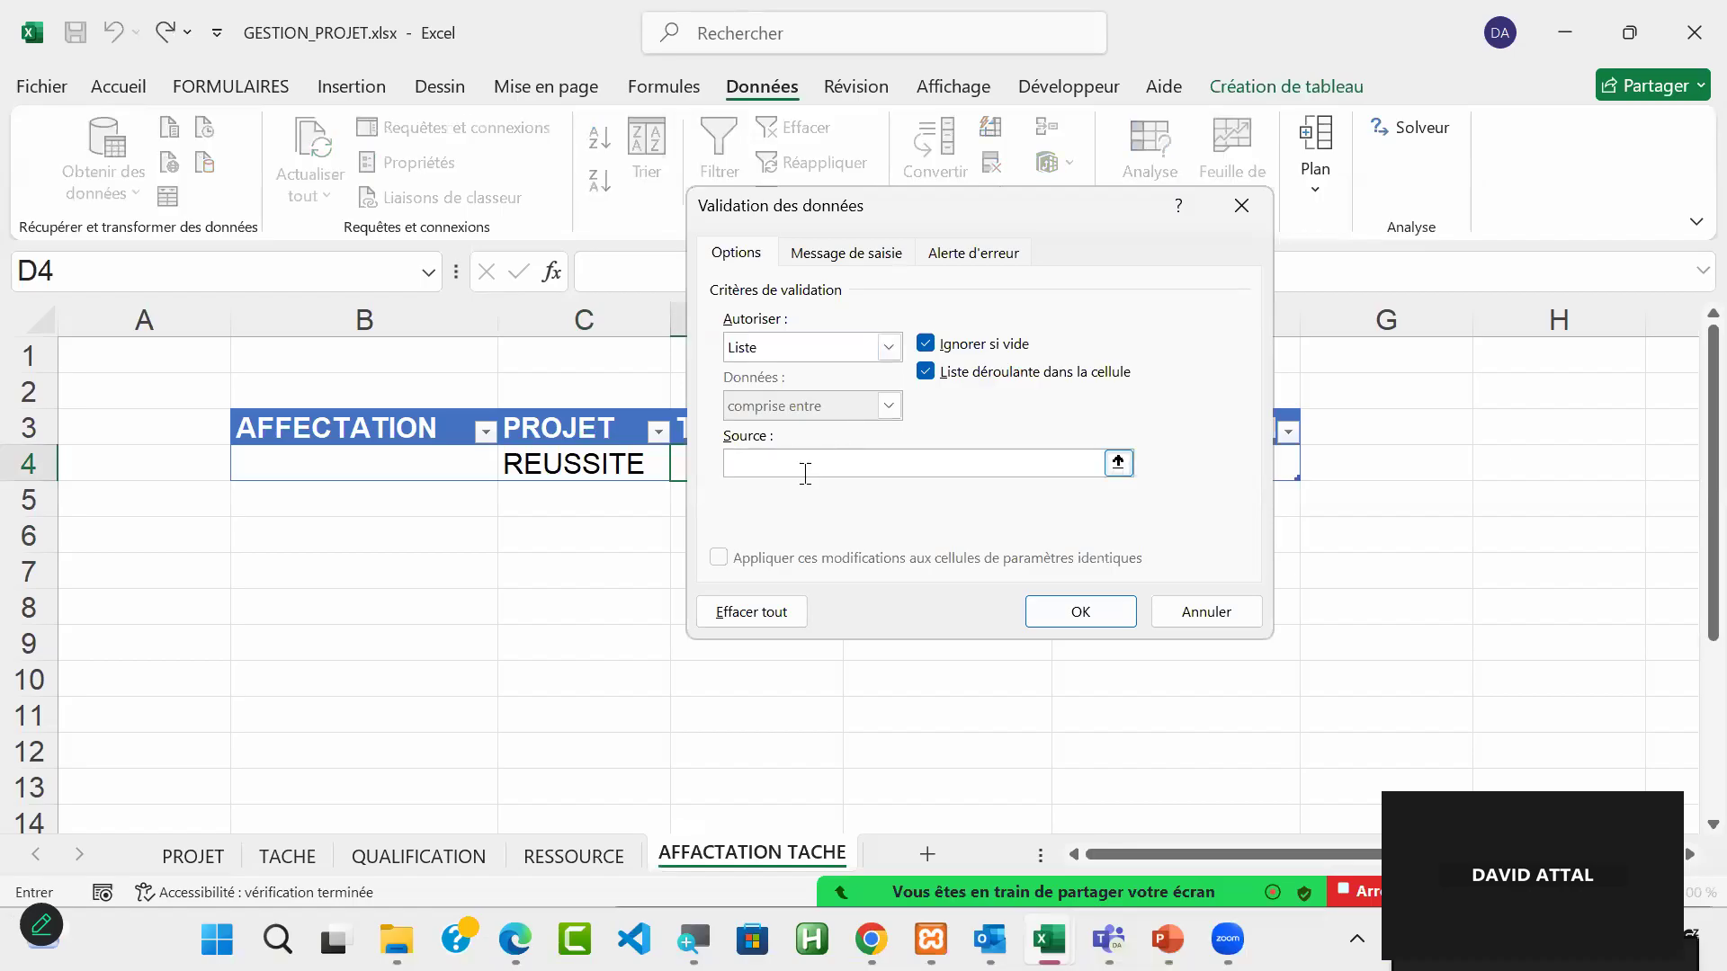
pyautogui.press('F3')
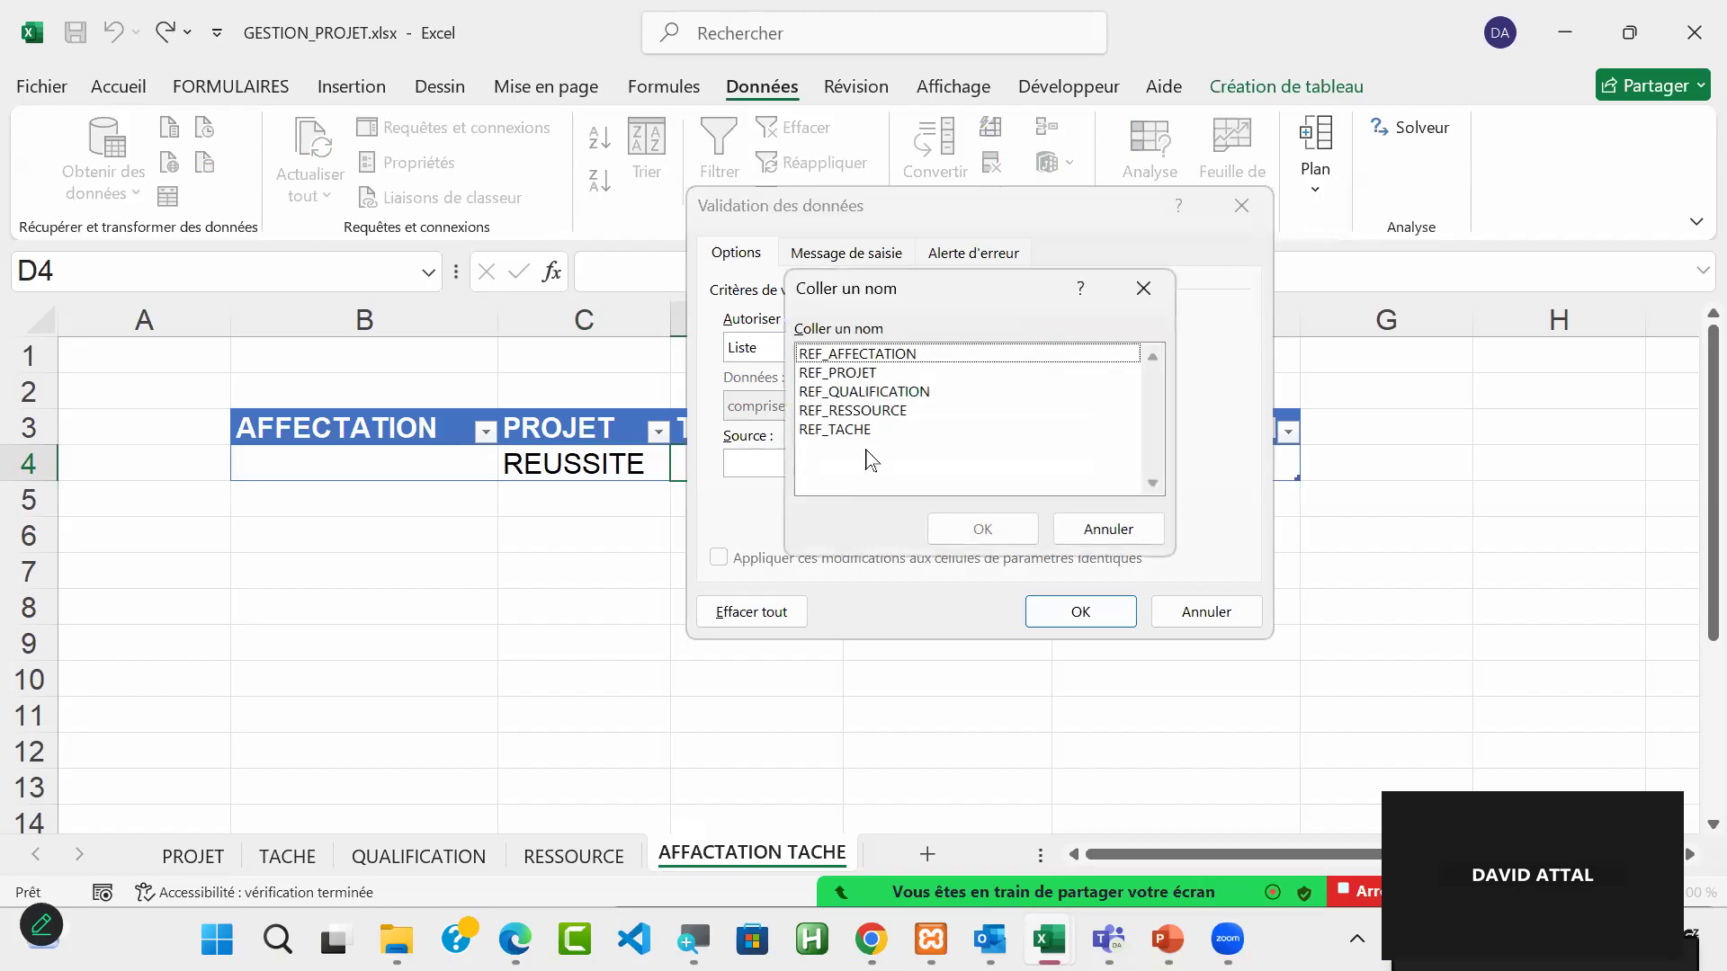
pyautogui.click(864, 430)
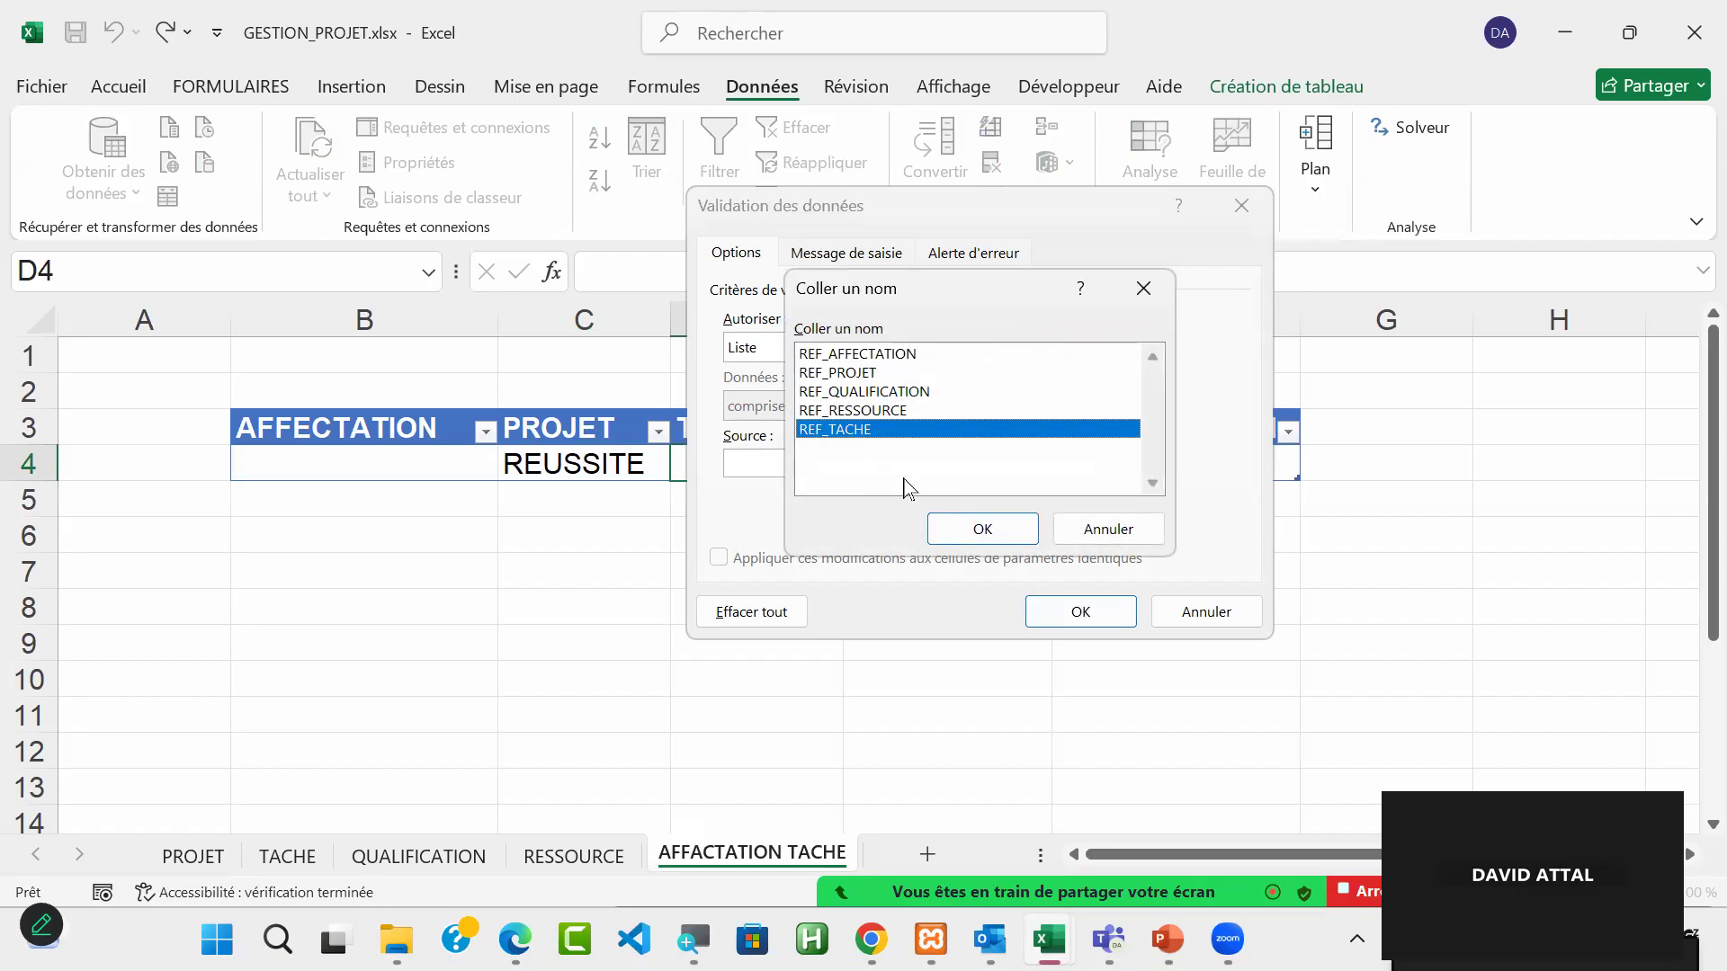
pyautogui.click(984, 529)
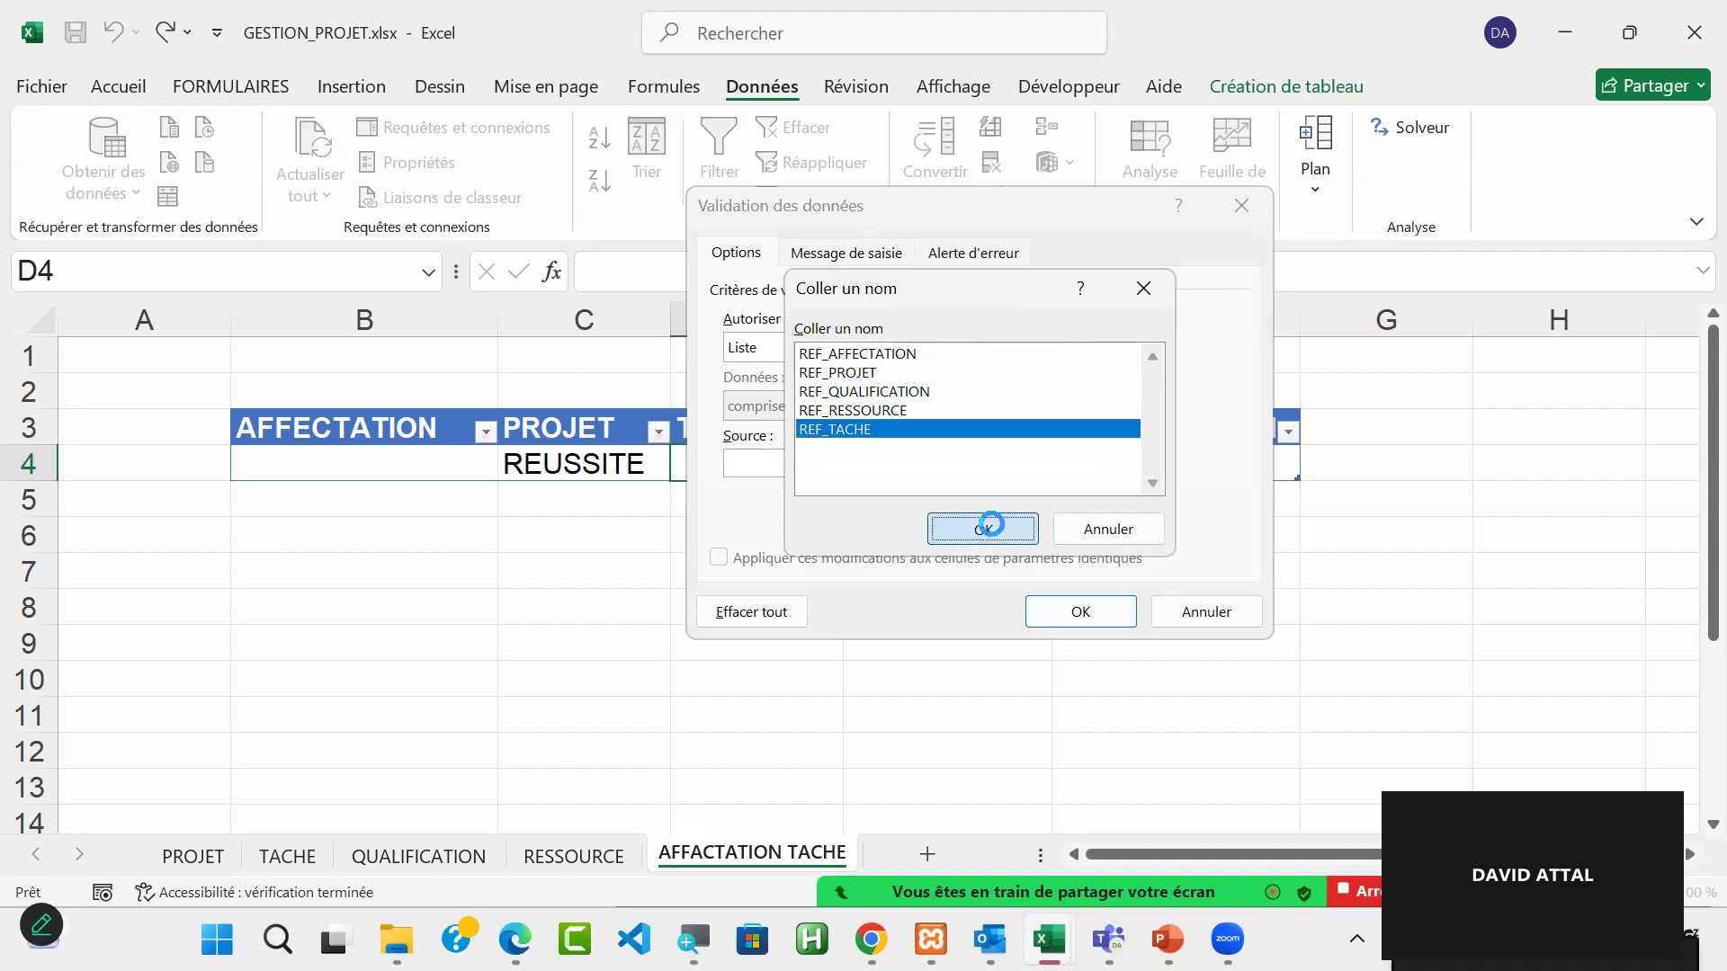
pyautogui.click(1088, 611)
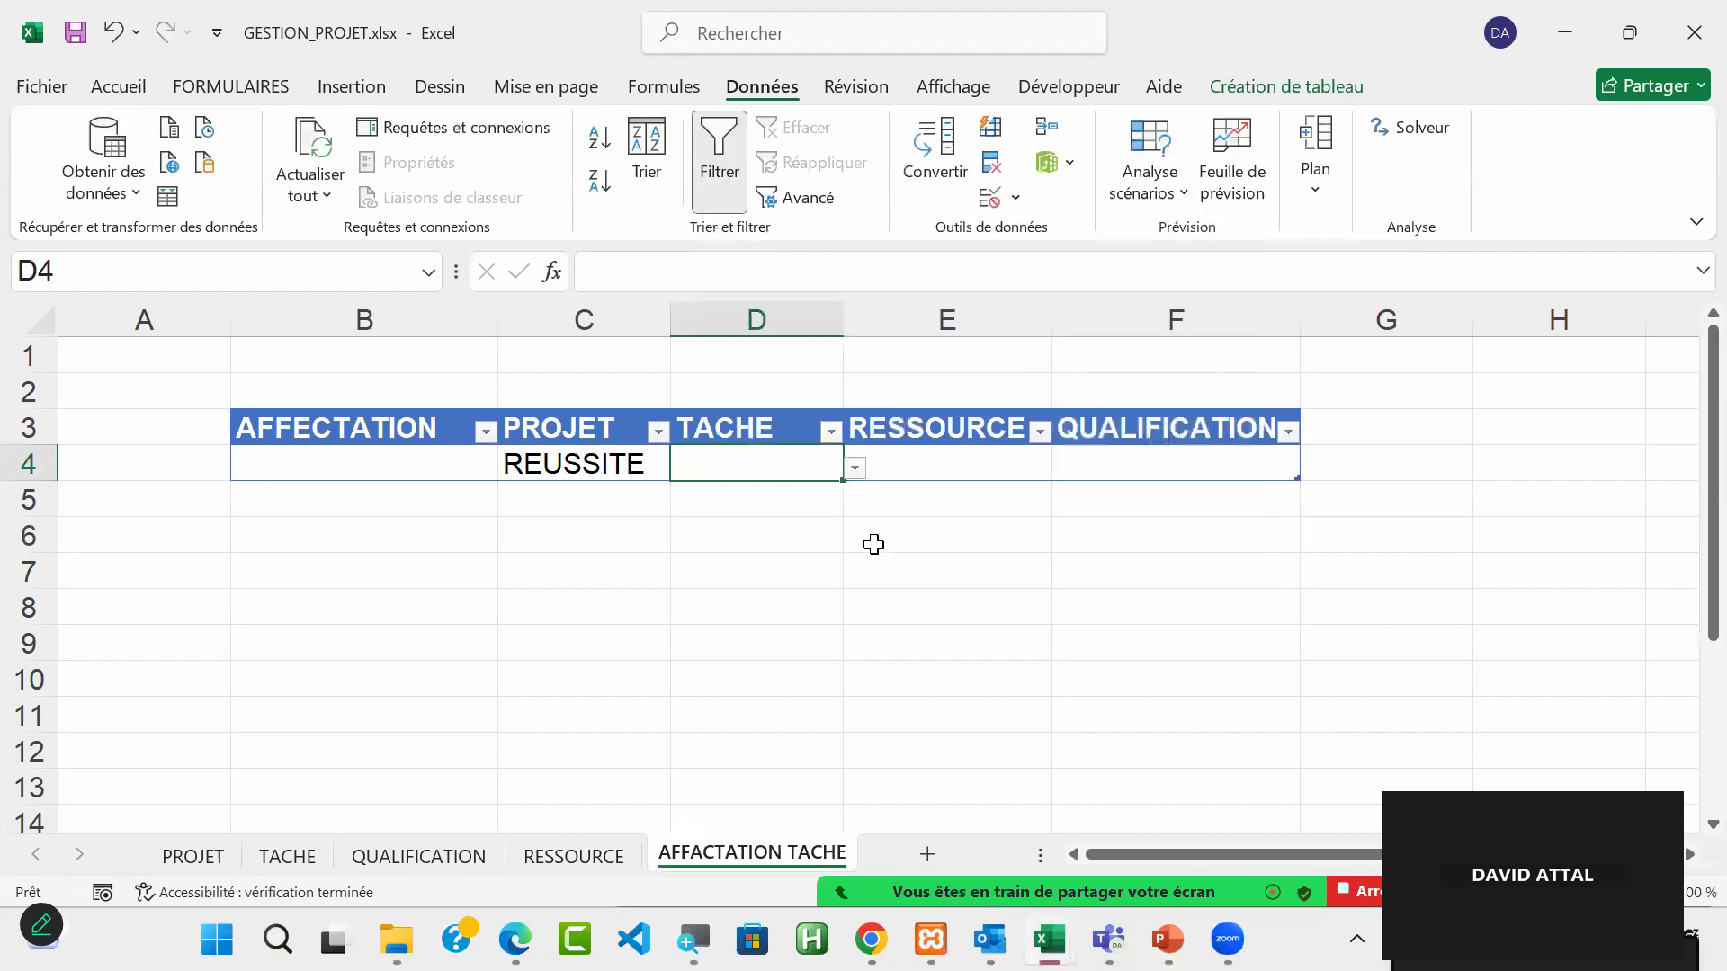
pyautogui.click(855, 470)
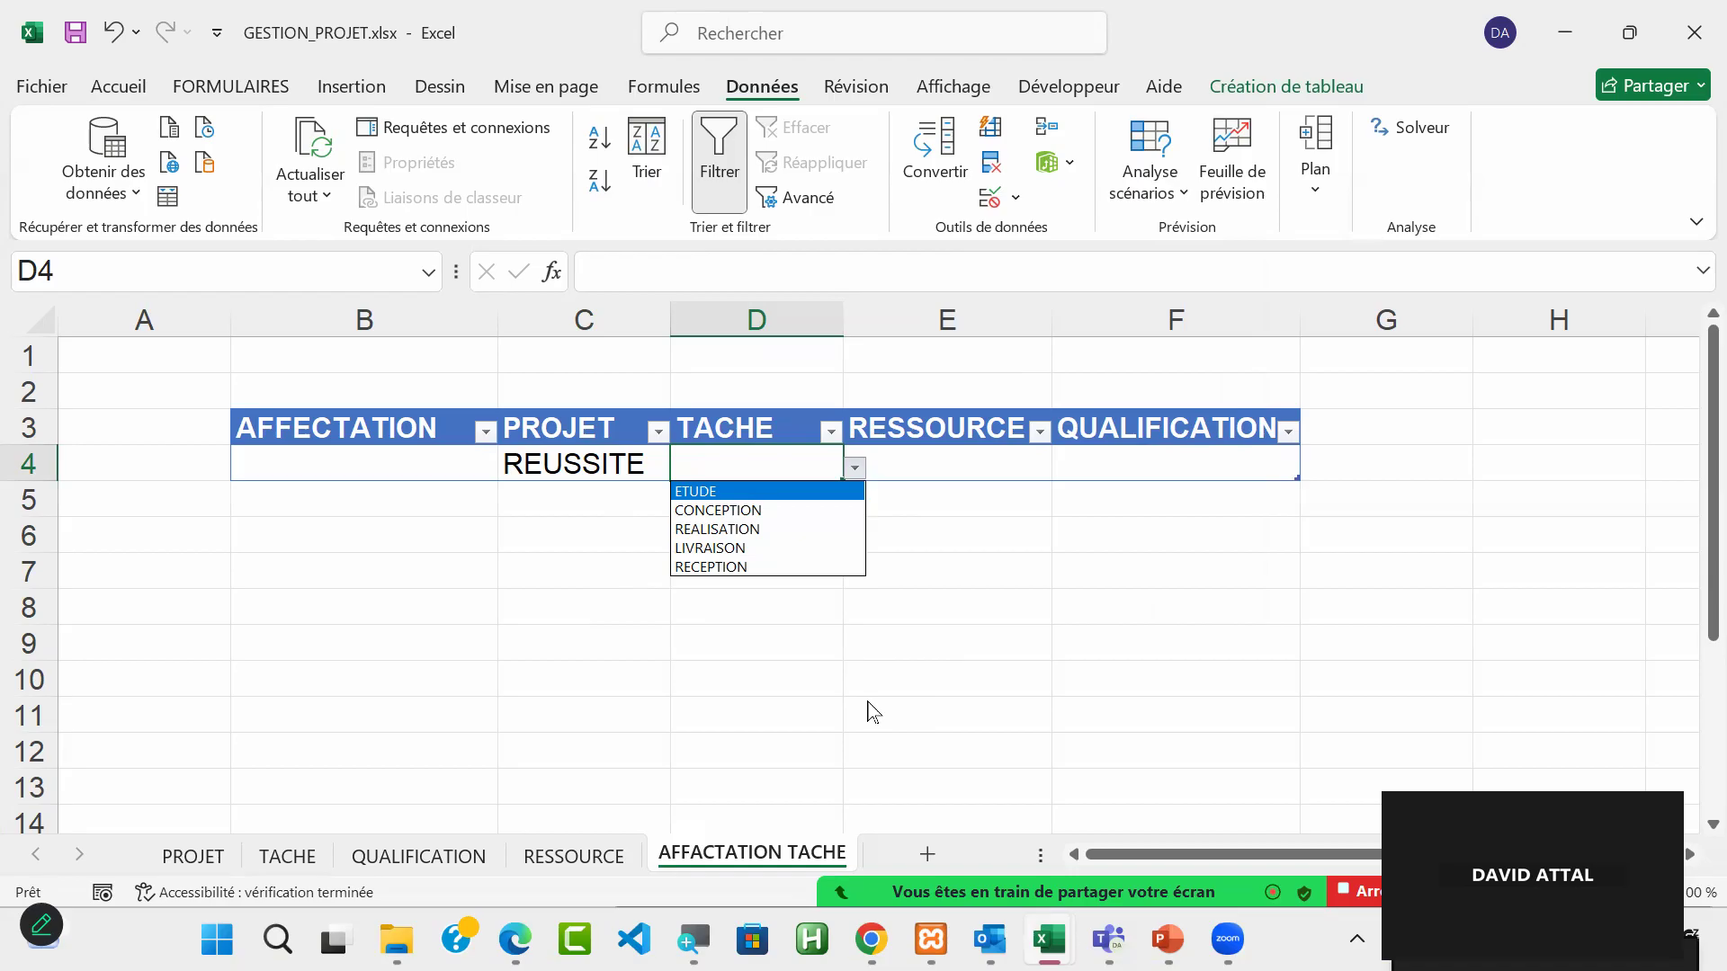
pyautogui.click(769, 496)
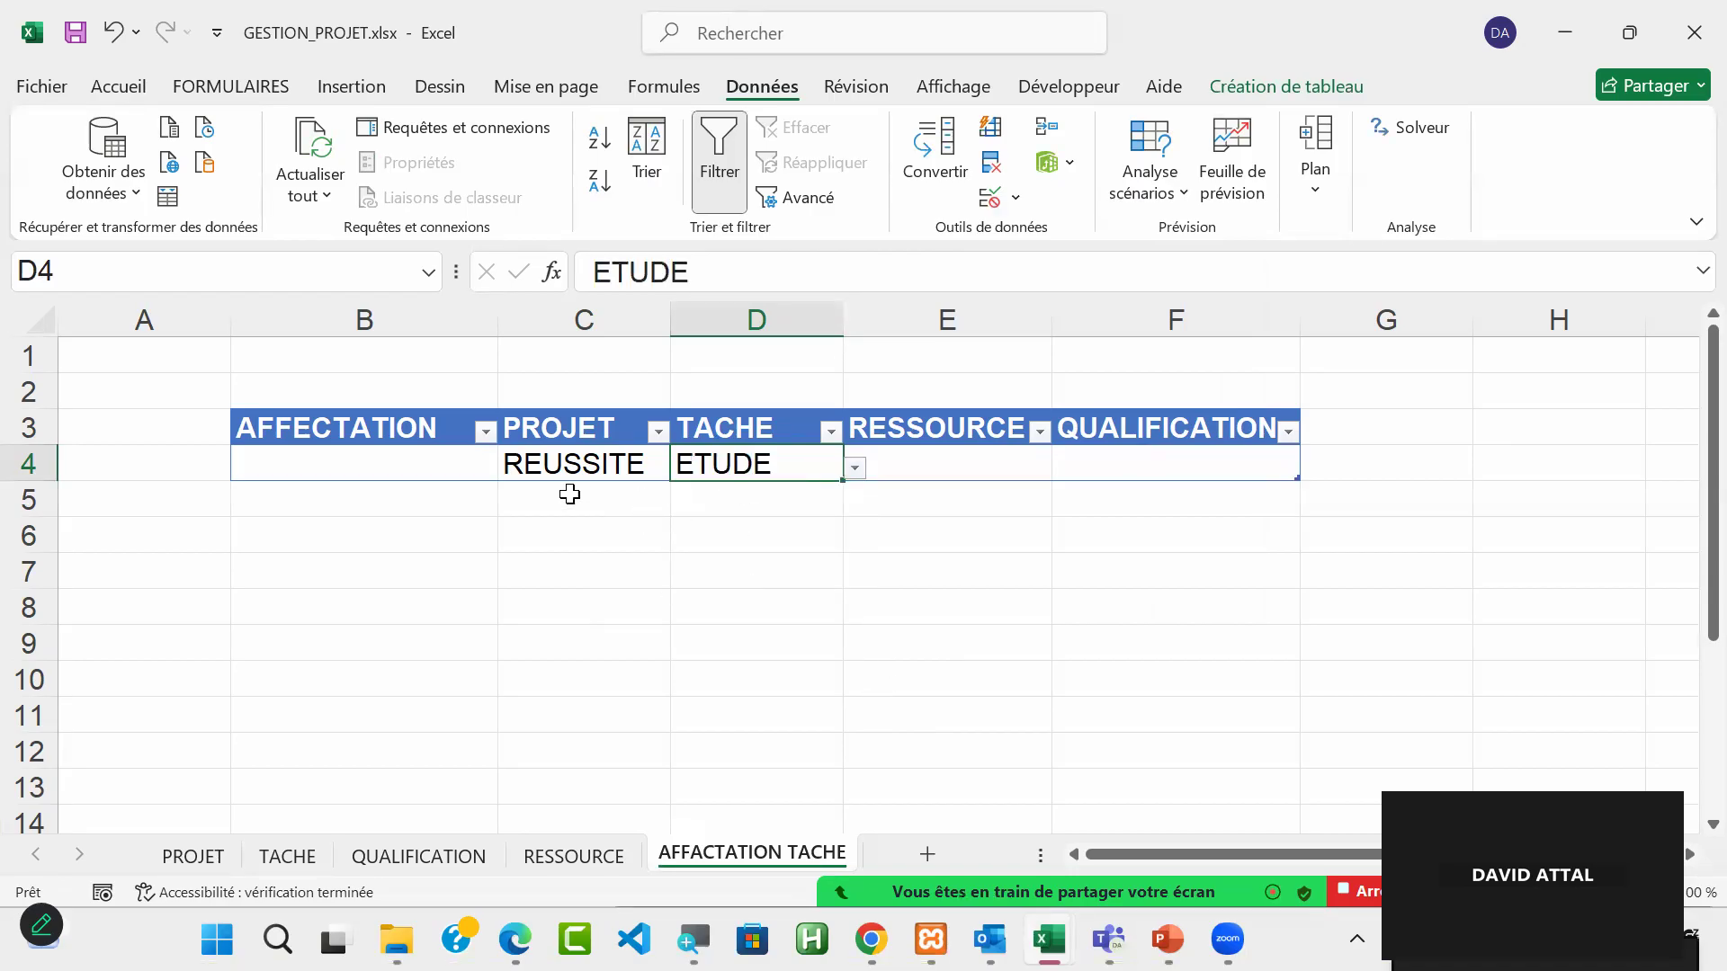
# Step: Add a list validation sourced from =REF_RESSOURCE to the RESSOURCE cell E4
pyautogui.click(968, 462)
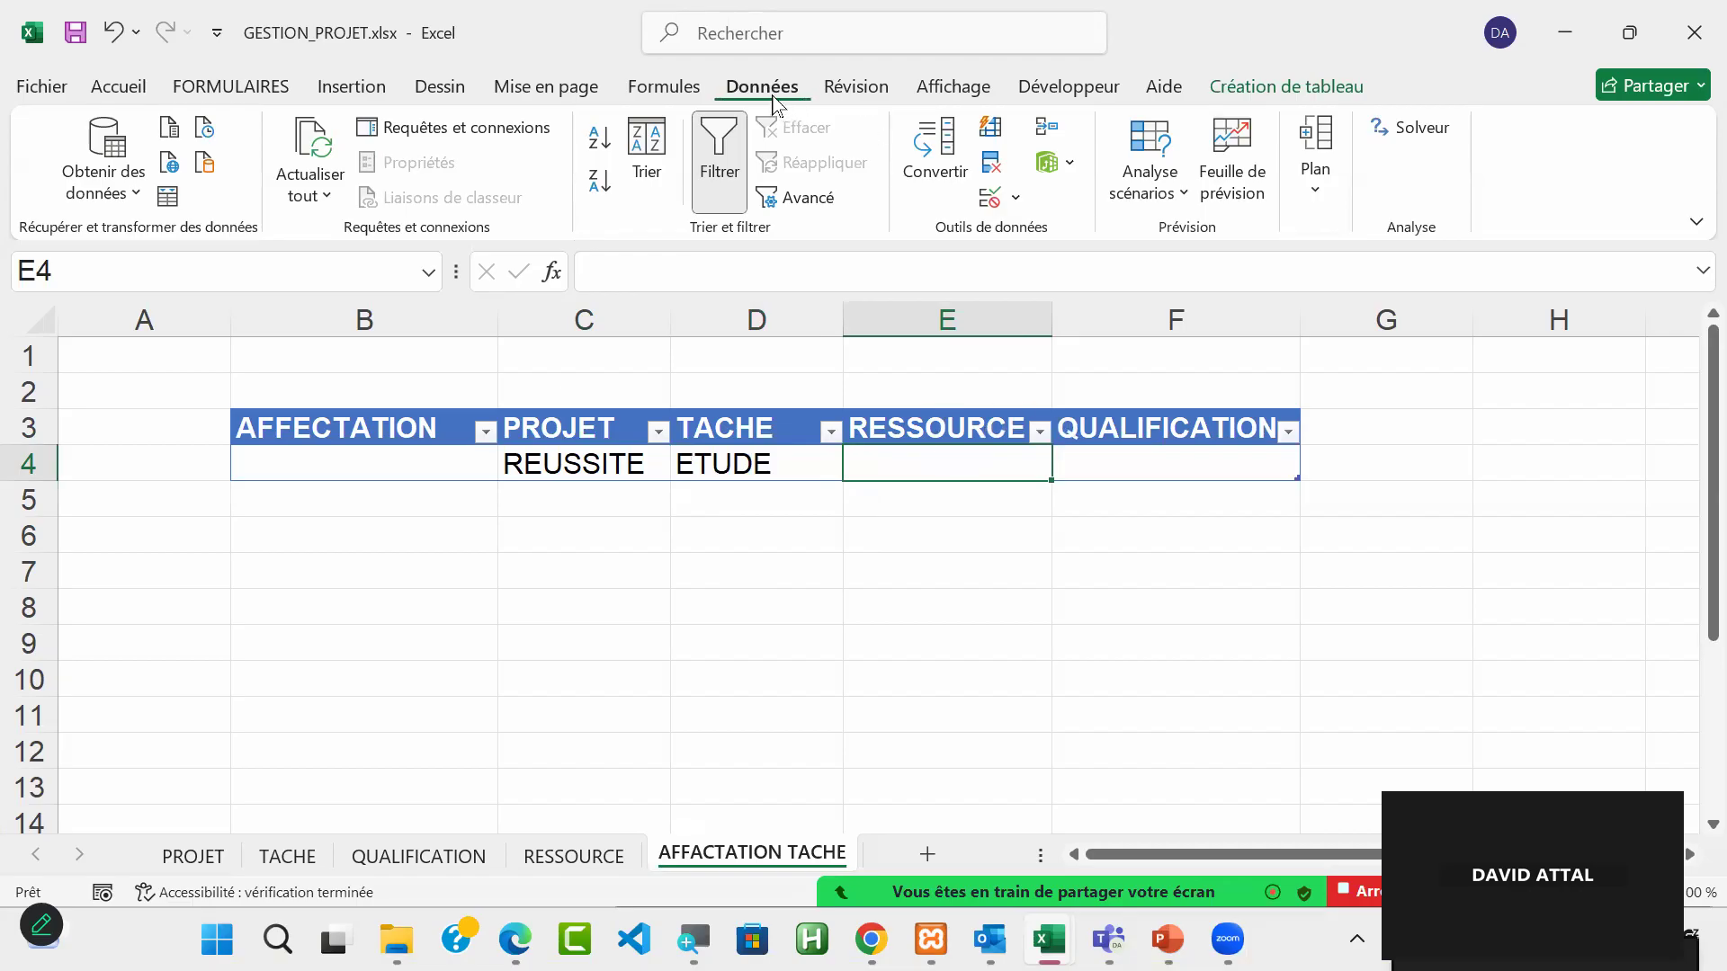
pyautogui.click(991, 196)
pyautogui.click(885, 345)
pyautogui.click(811, 423)
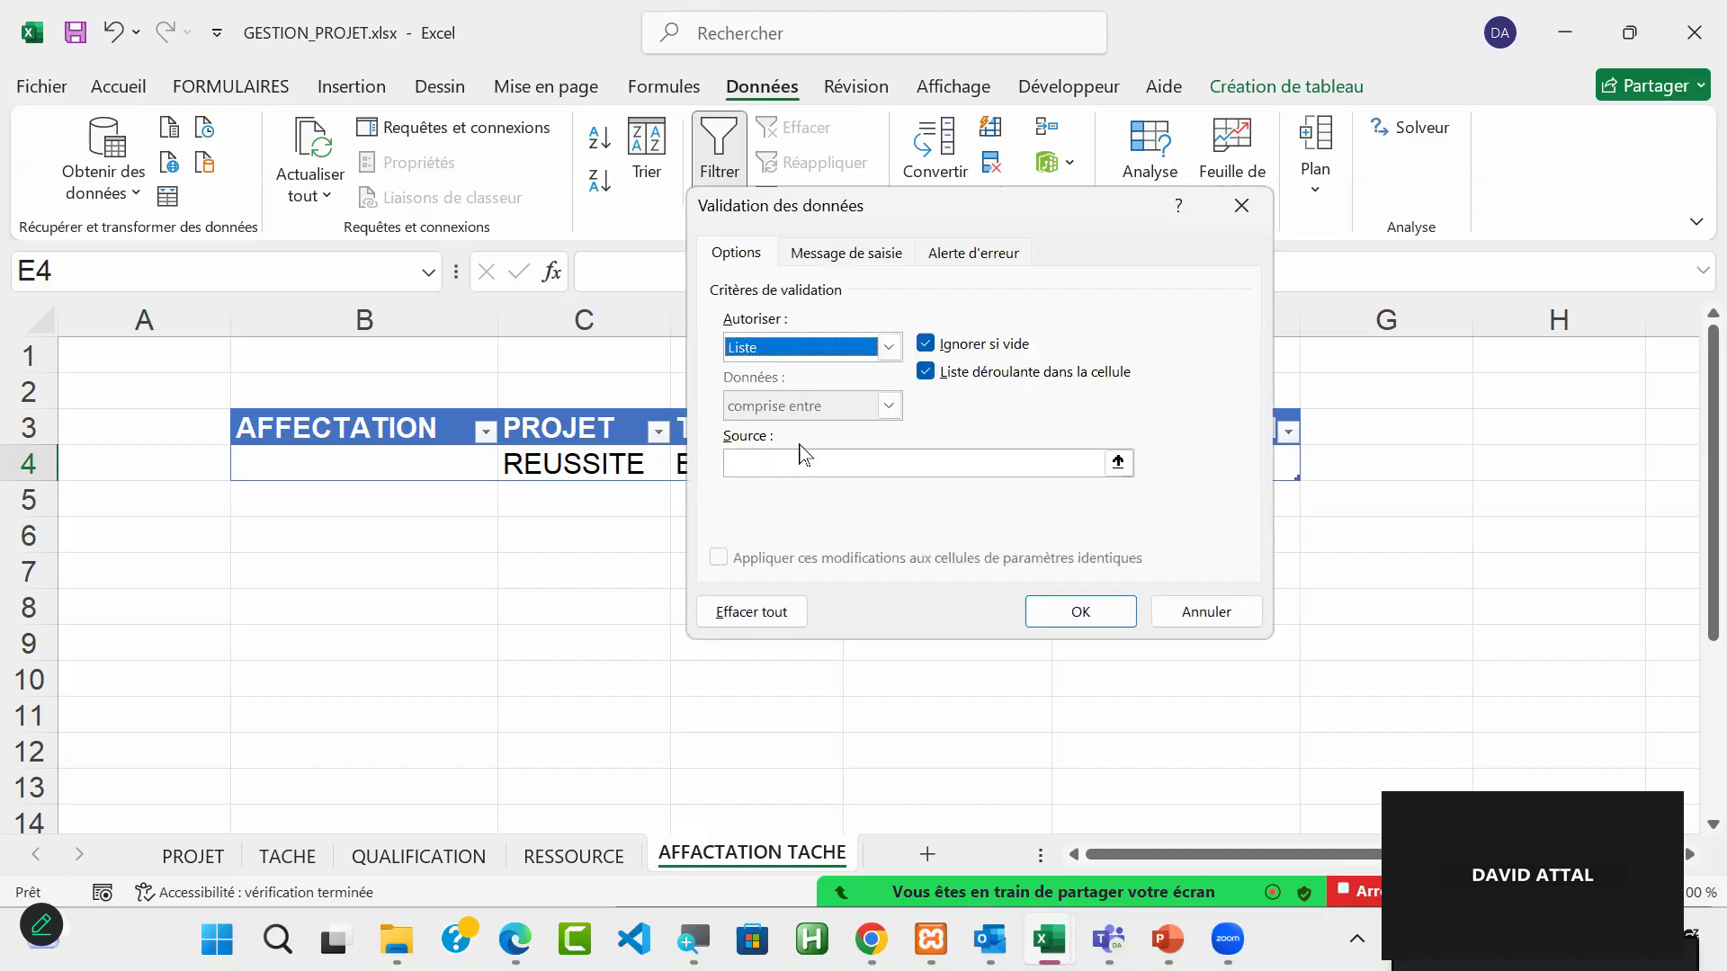
pyautogui.click(783, 456)
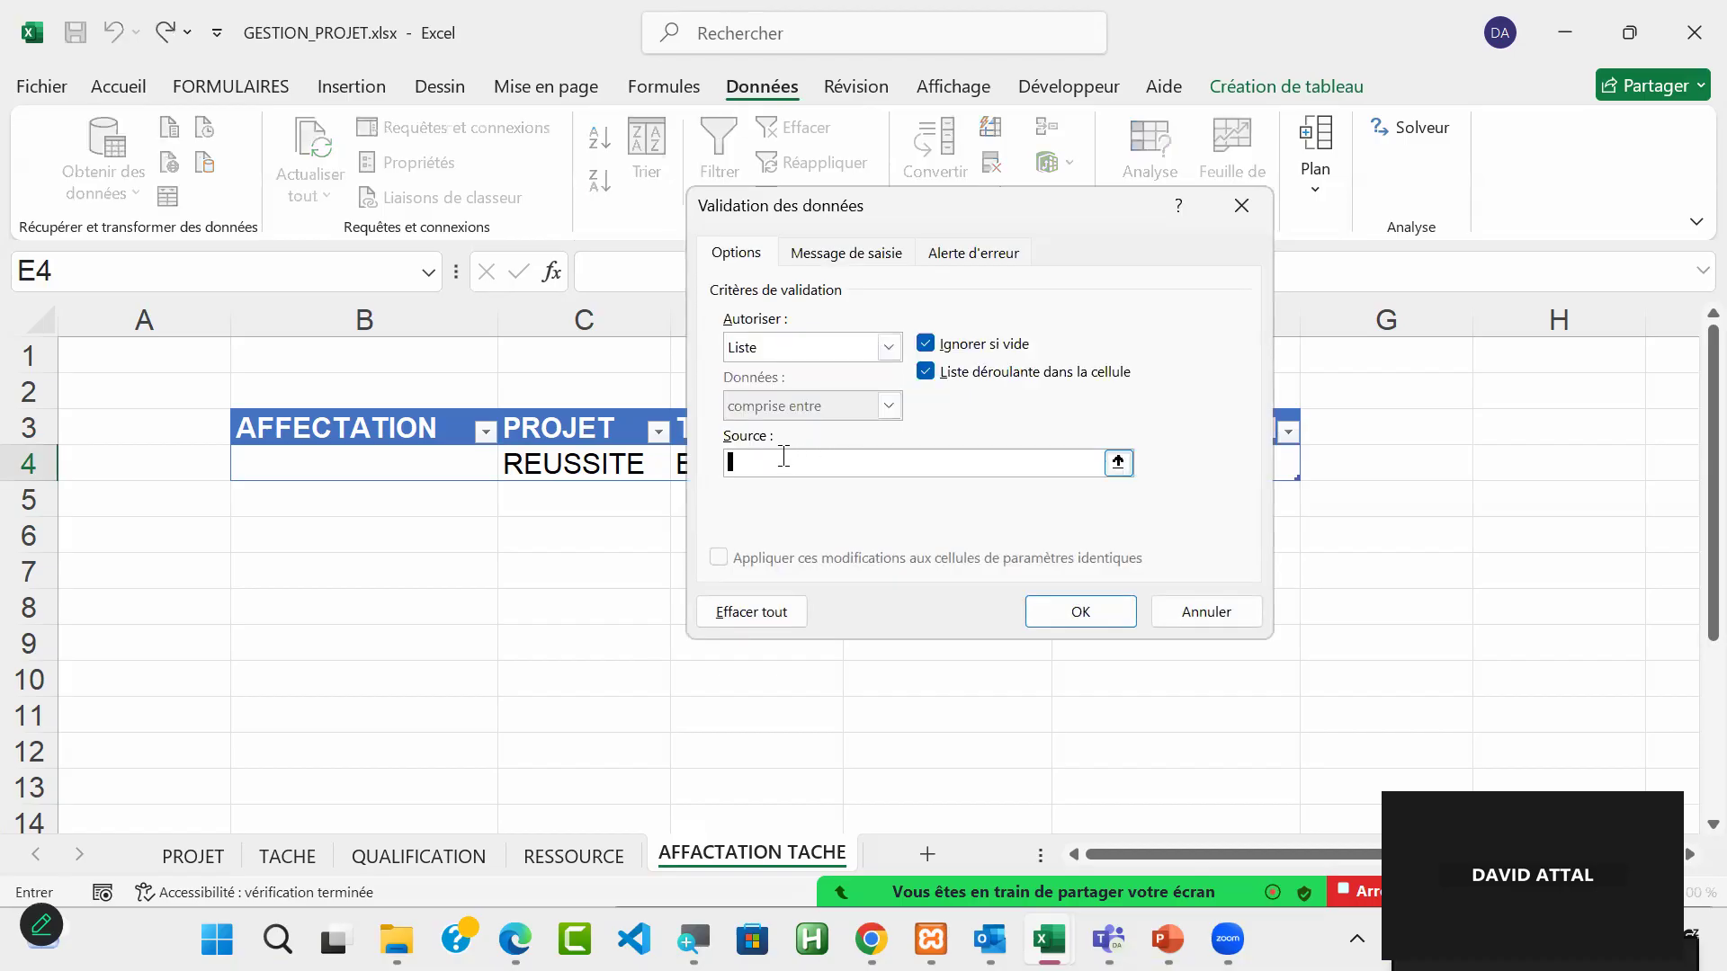
pyautogui.press('F3')
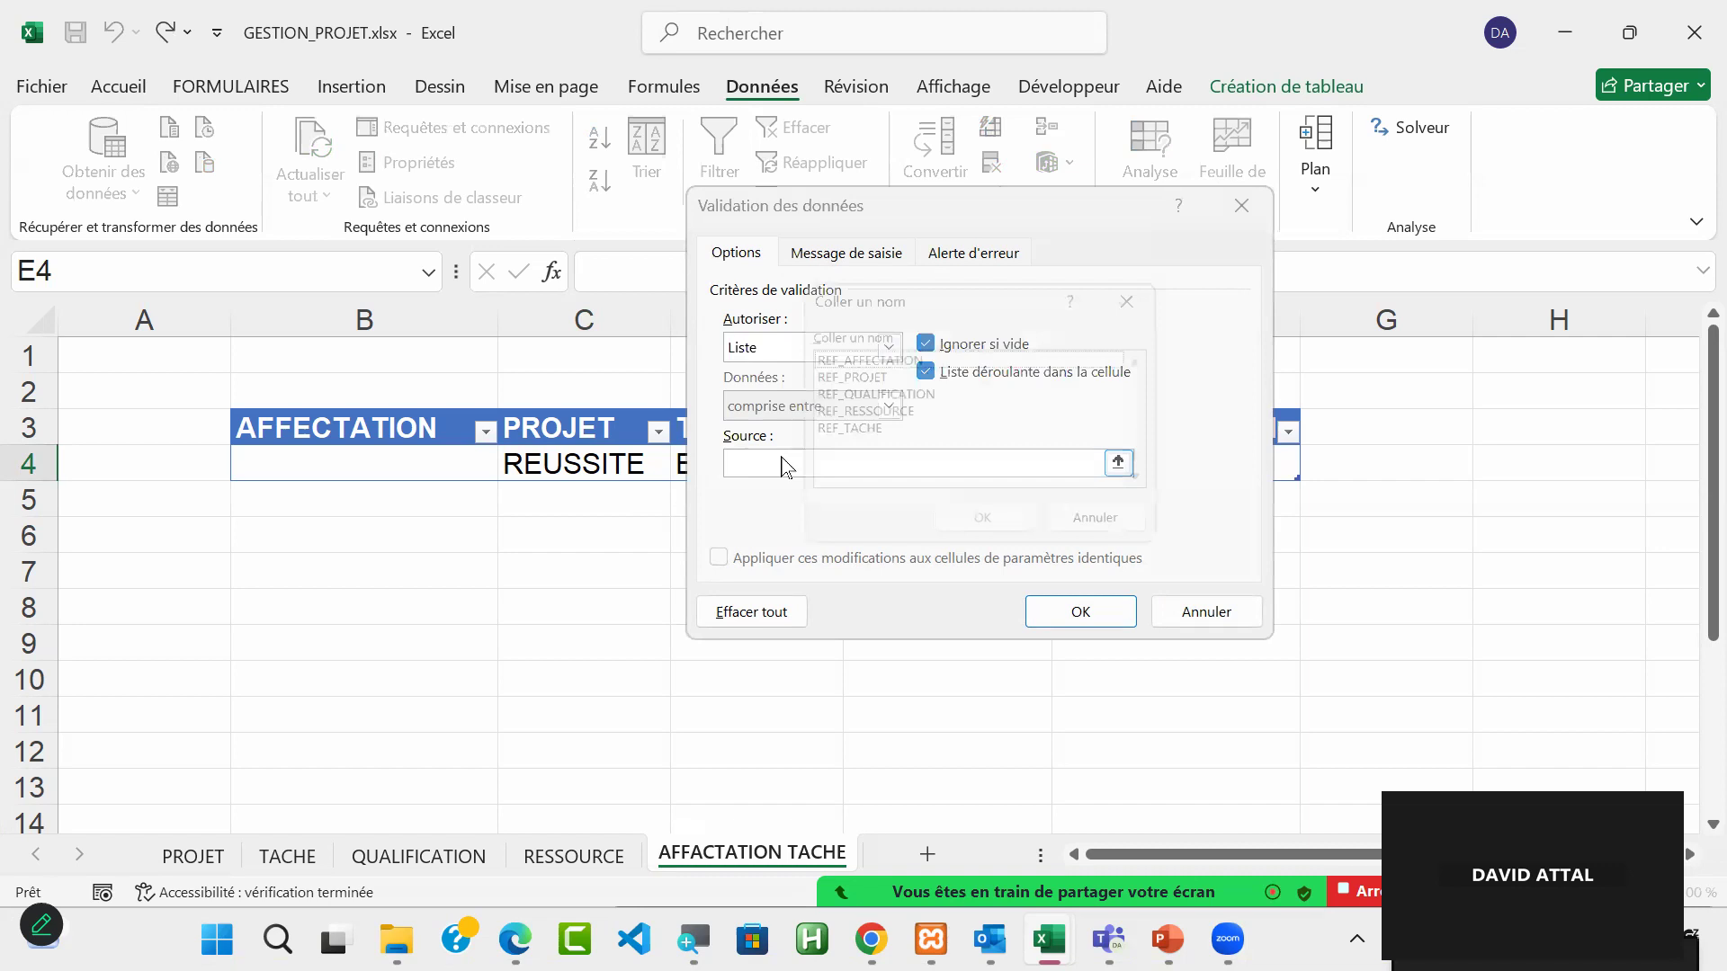
pyautogui.click(895, 416)
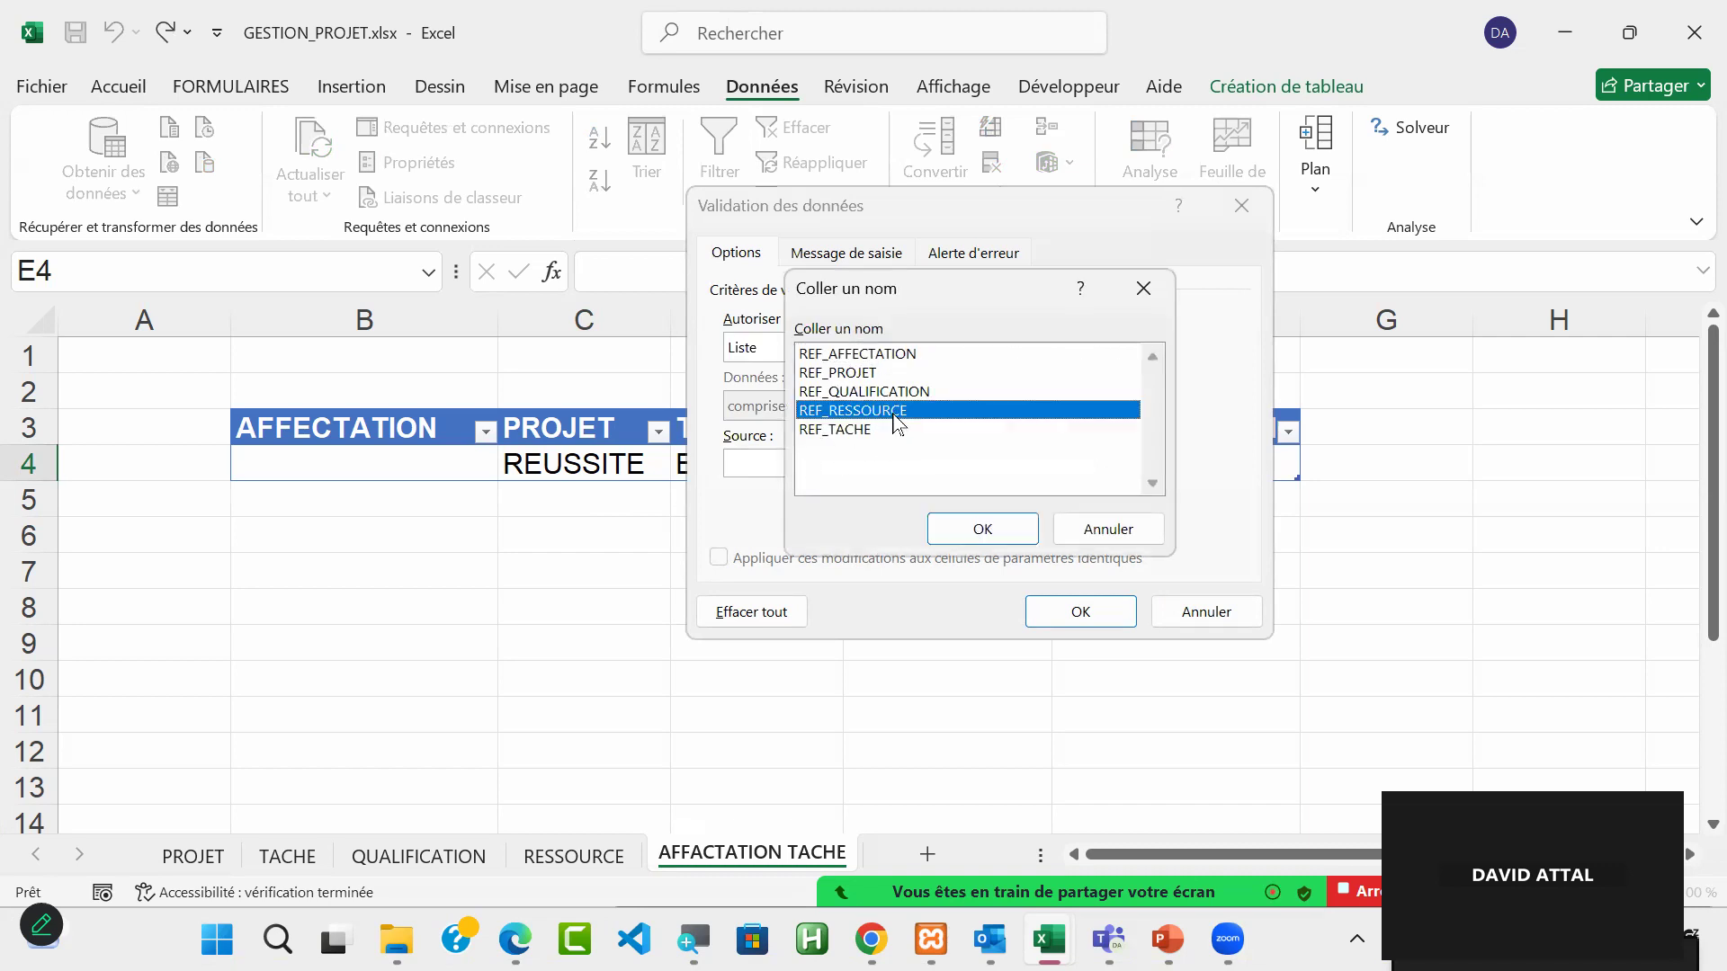
pyautogui.click(983, 529)
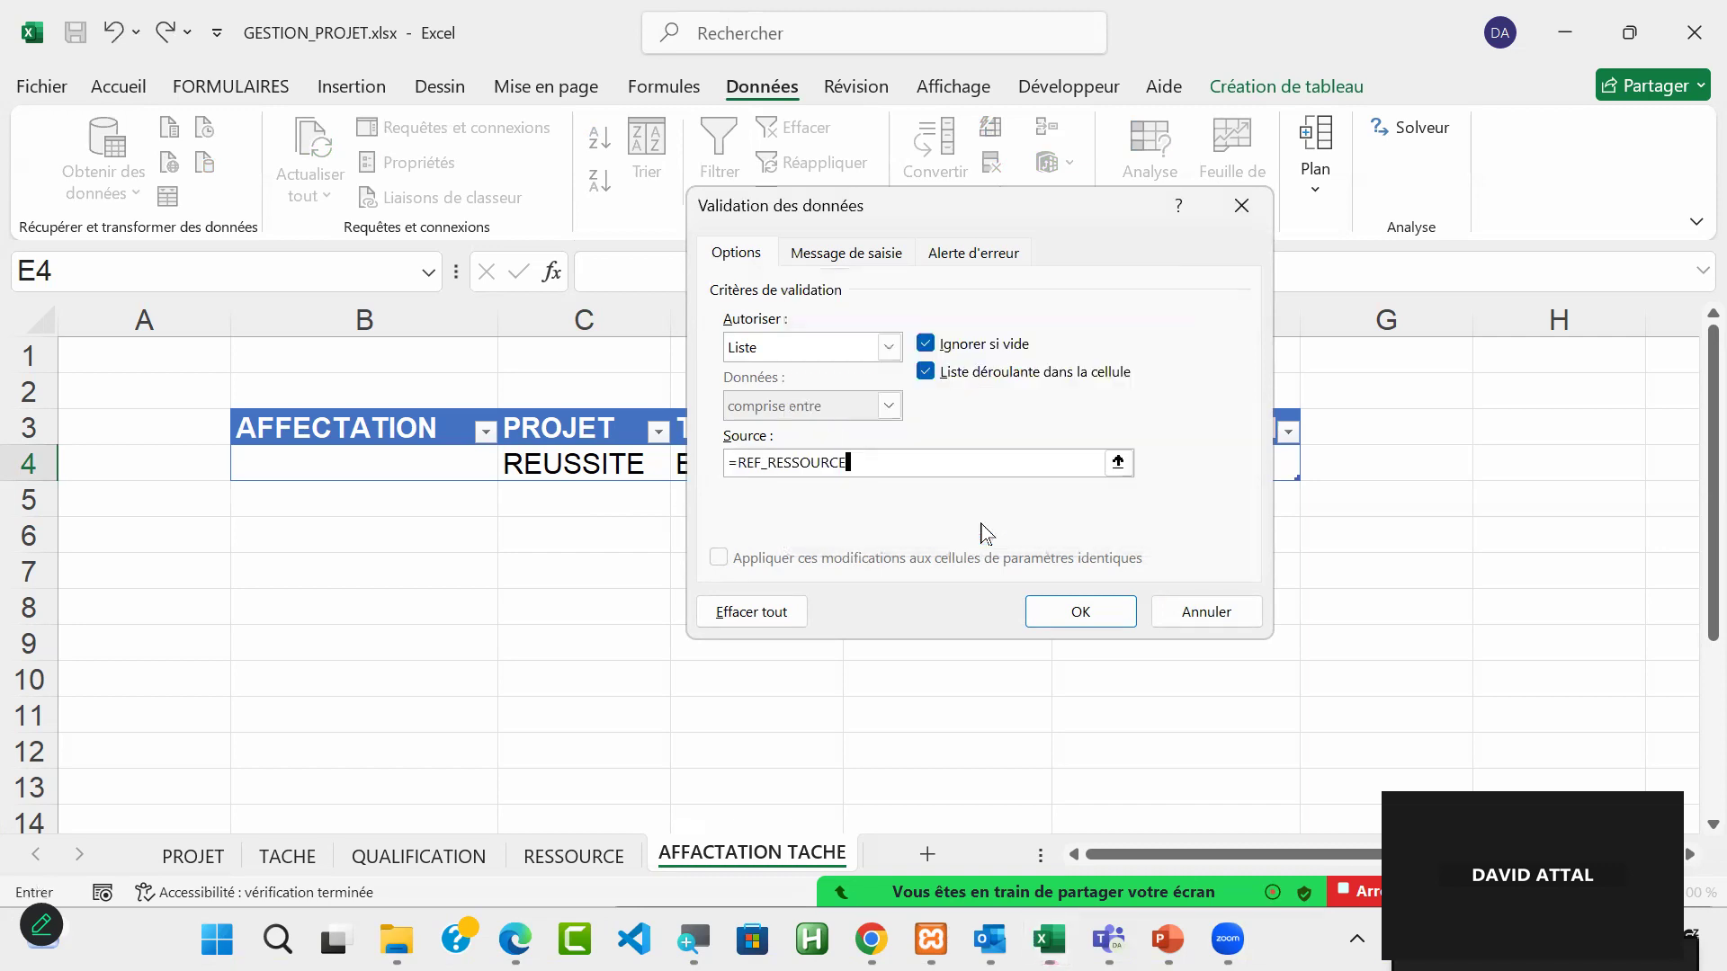
pyautogui.click(1078, 616)
# Step: Try the dropdown in E4, compare it with the RESSOURCE sheet, and select the second resource in the list
pyautogui.click(1063, 468)
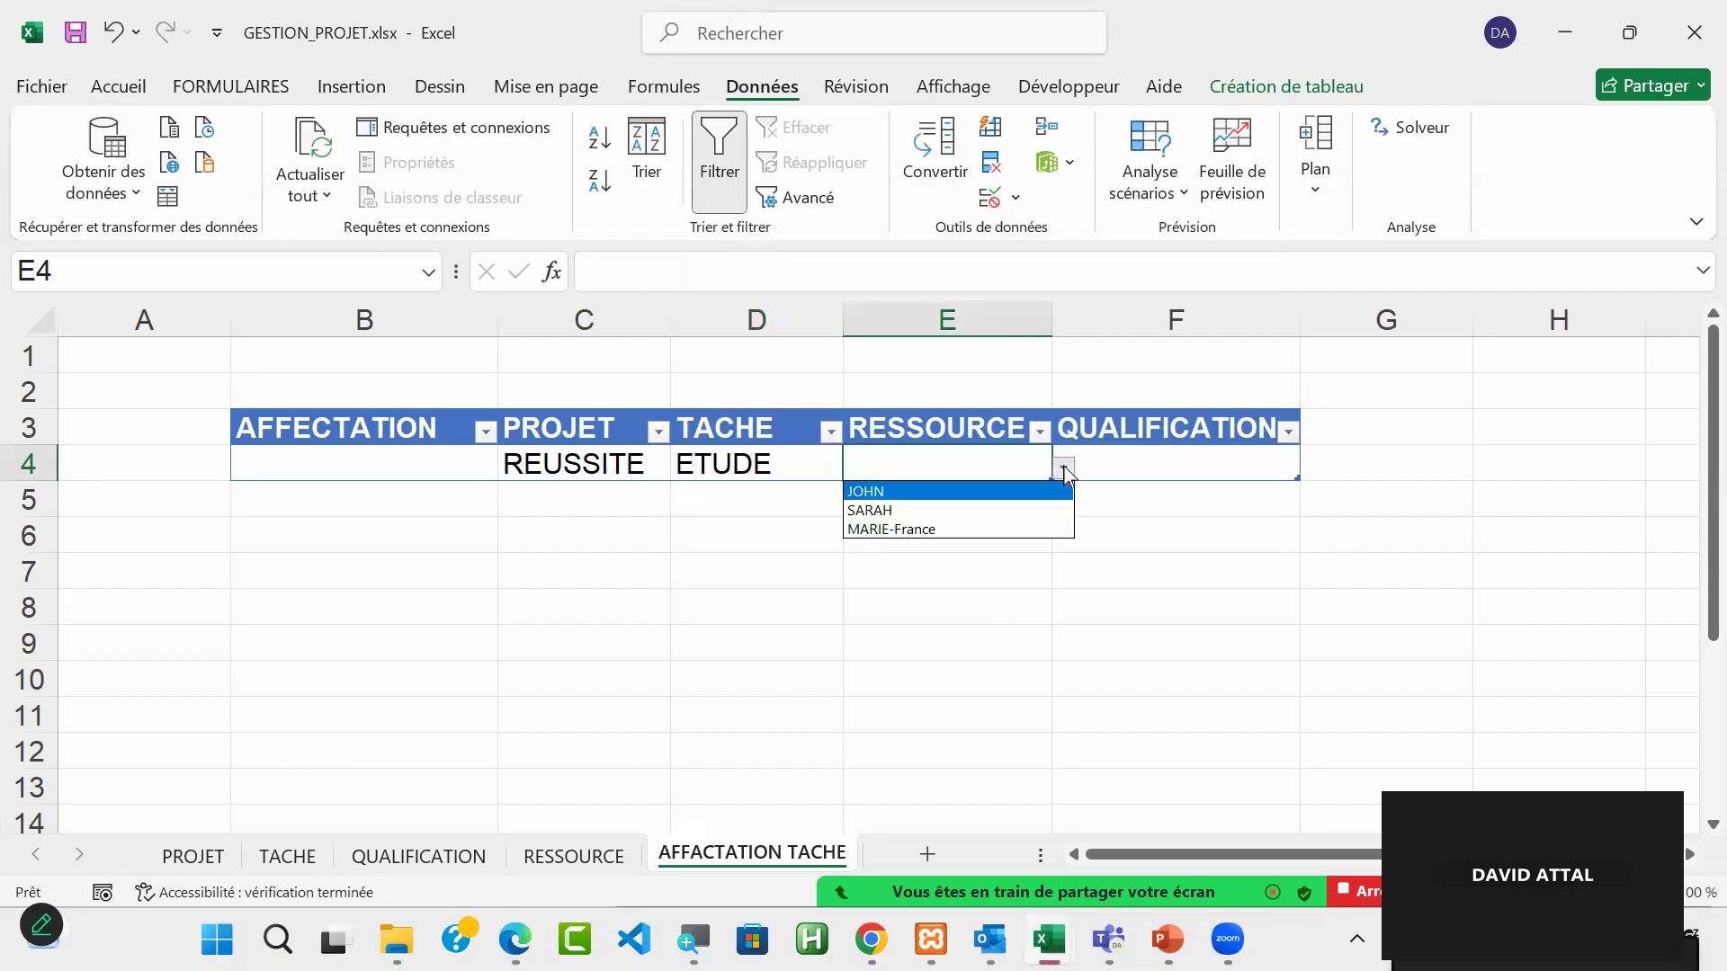
pyautogui.click(965, 493)
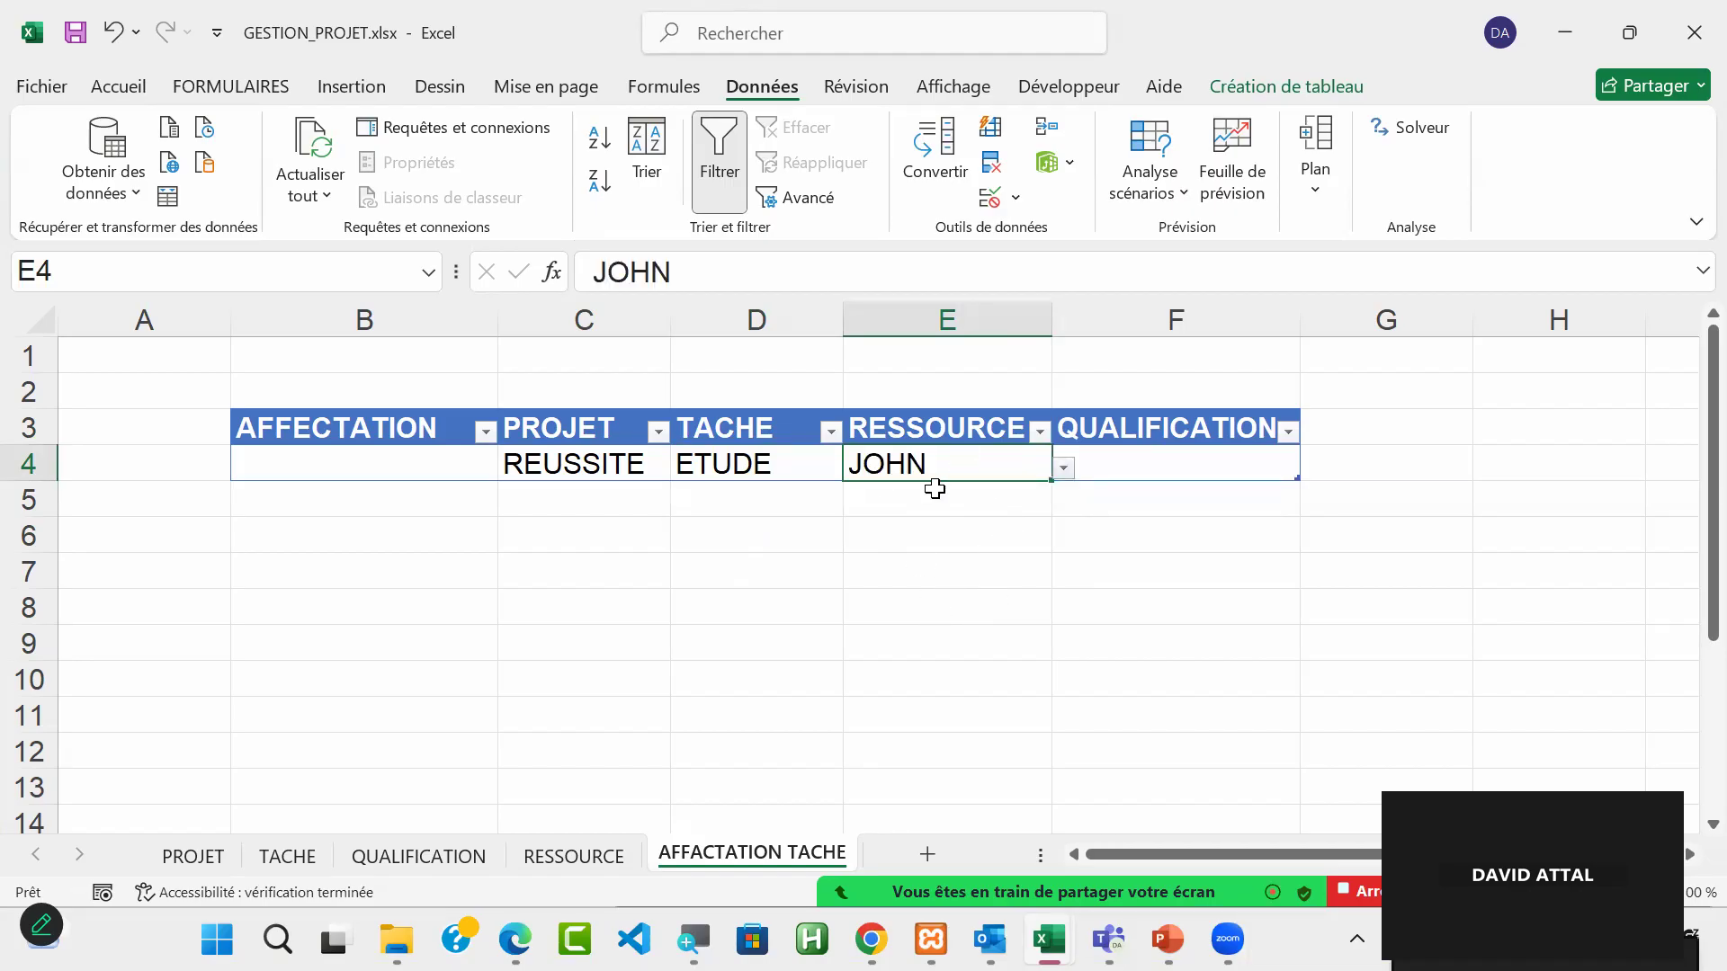
pyautogui.click(575, 856)
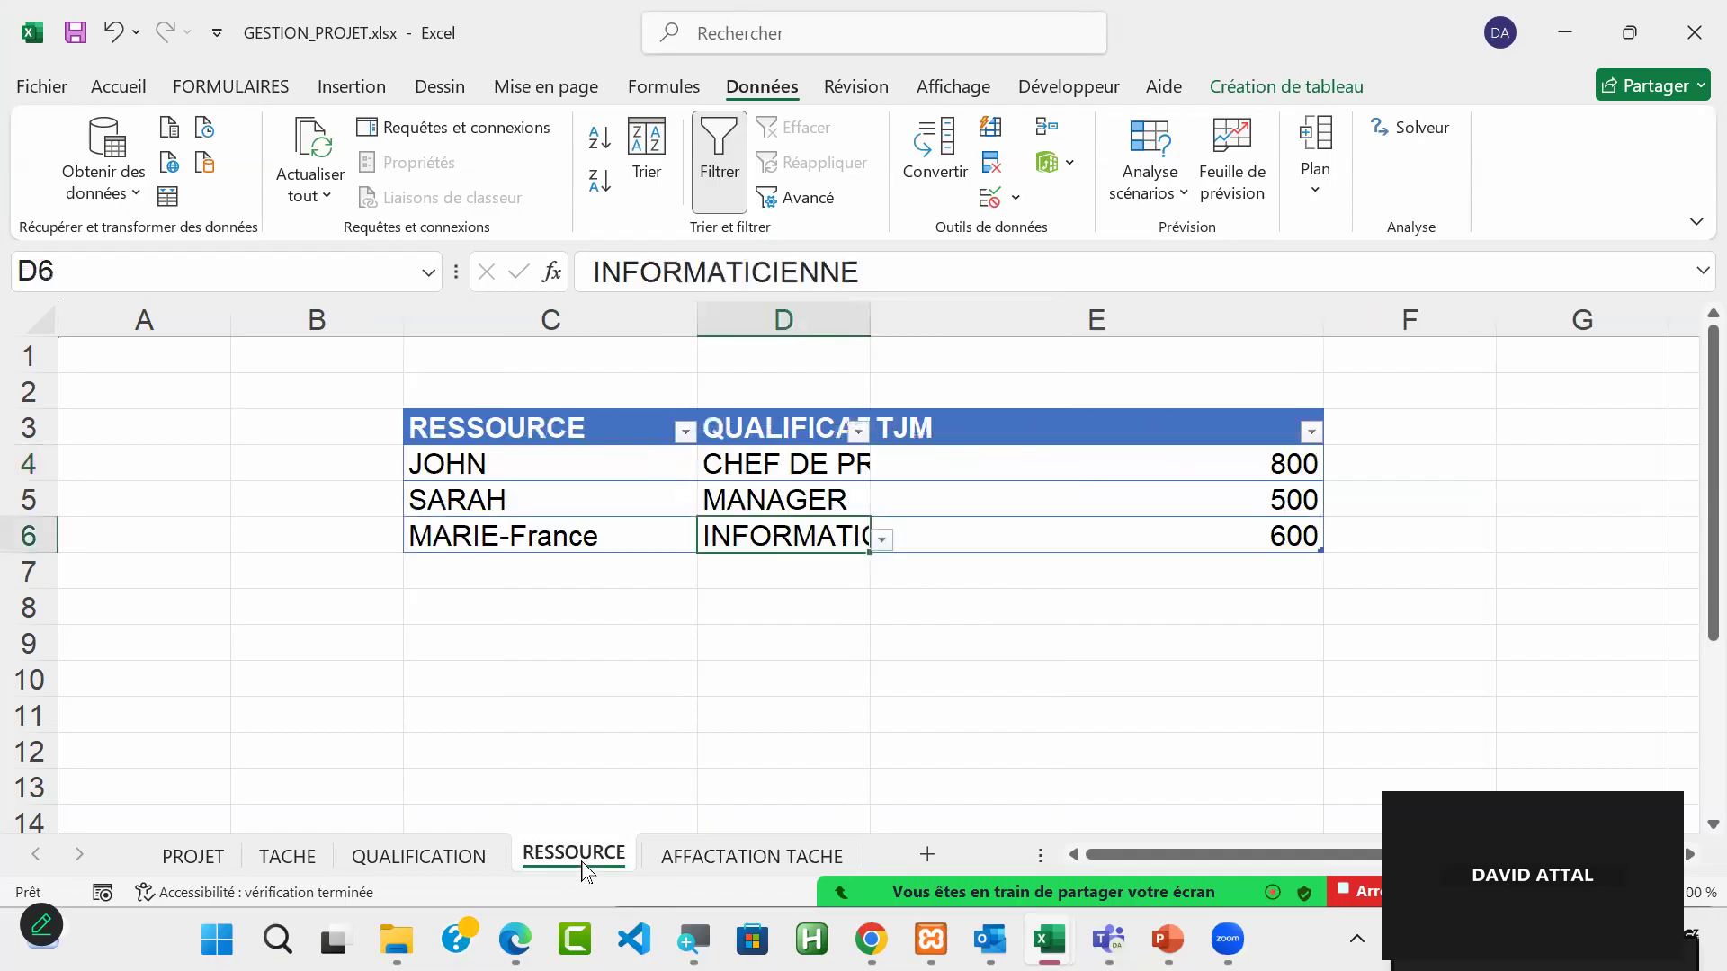
pyautogui.click(717, 859)
pyautogui.click(1064, 469)
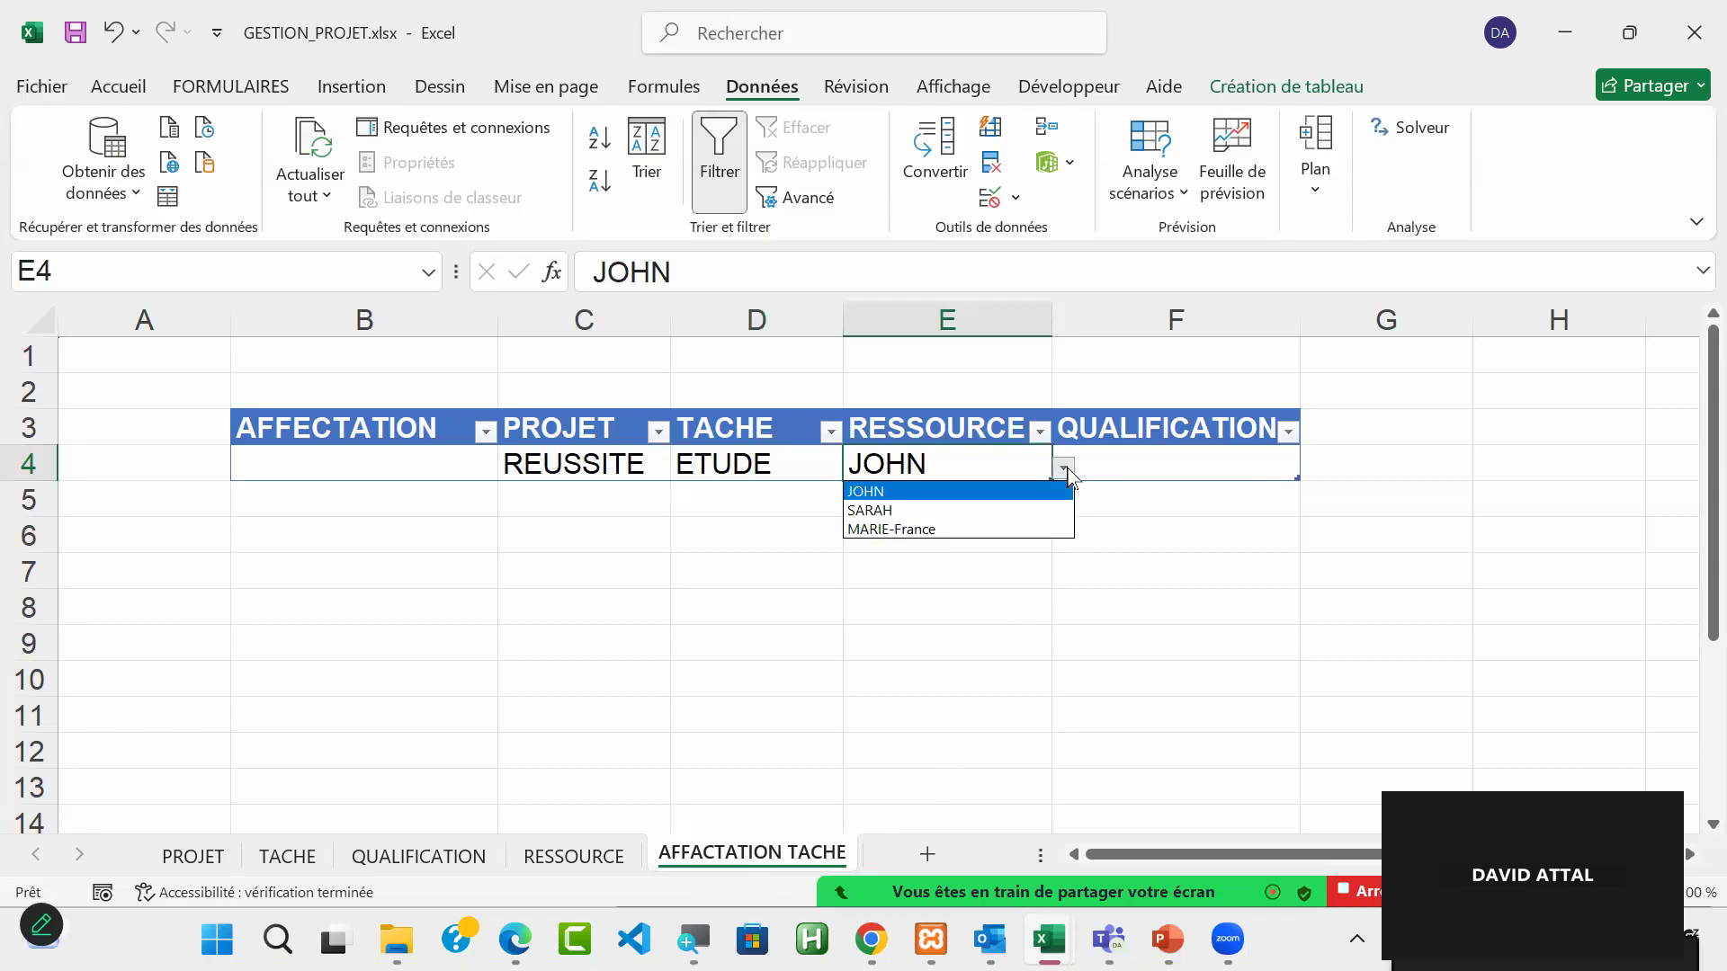
pyautogui.click(1030, 509)
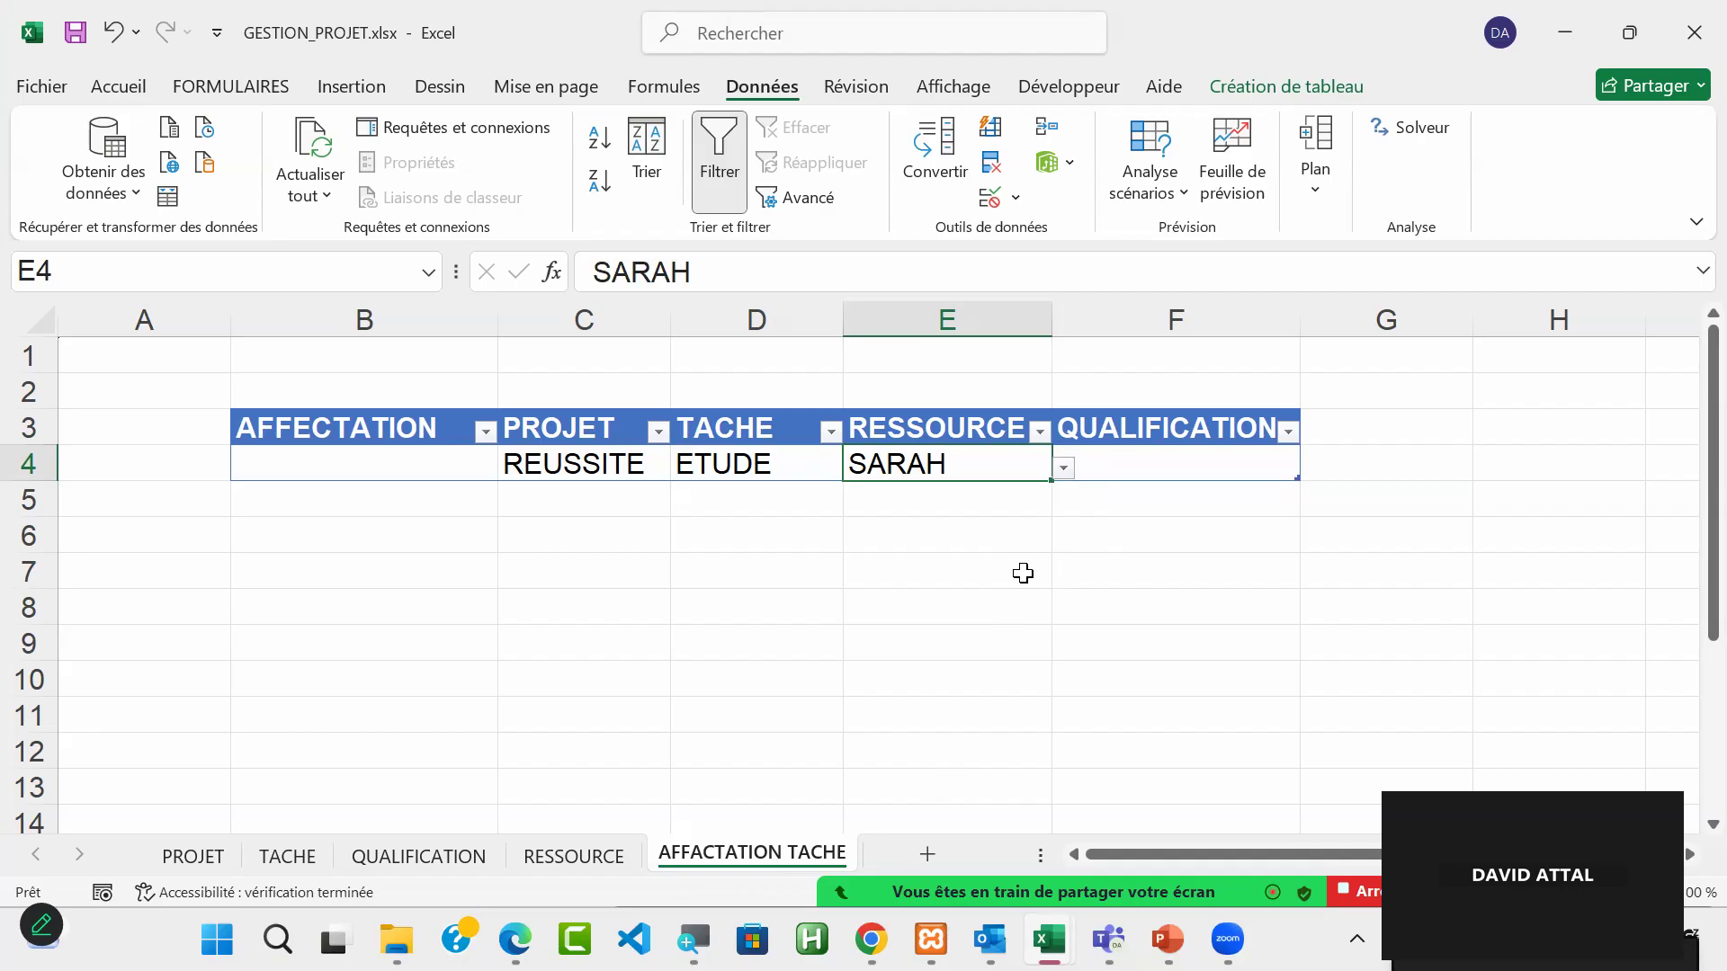
# Step: Widen the AFFECTATION column B to about three times its width, keeping cell B4 selected
pyautogui.moveTo(576, 470); pyautogui.dragTo(949, 465)
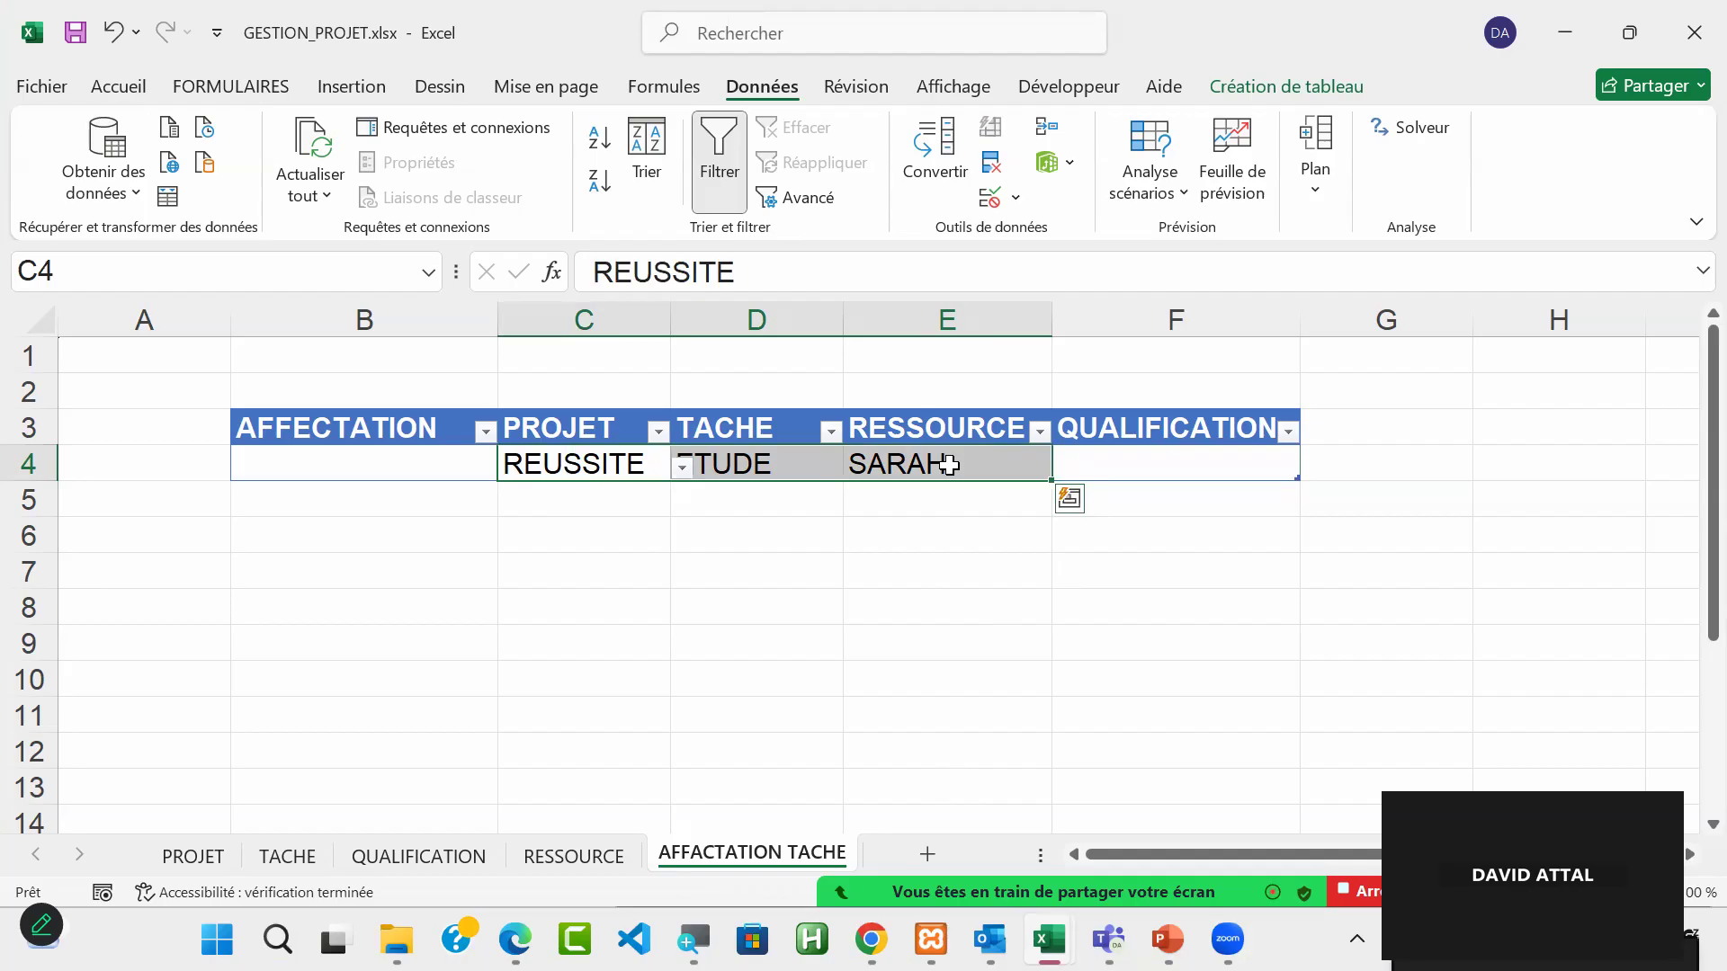
pyautogui.click(412, 452)
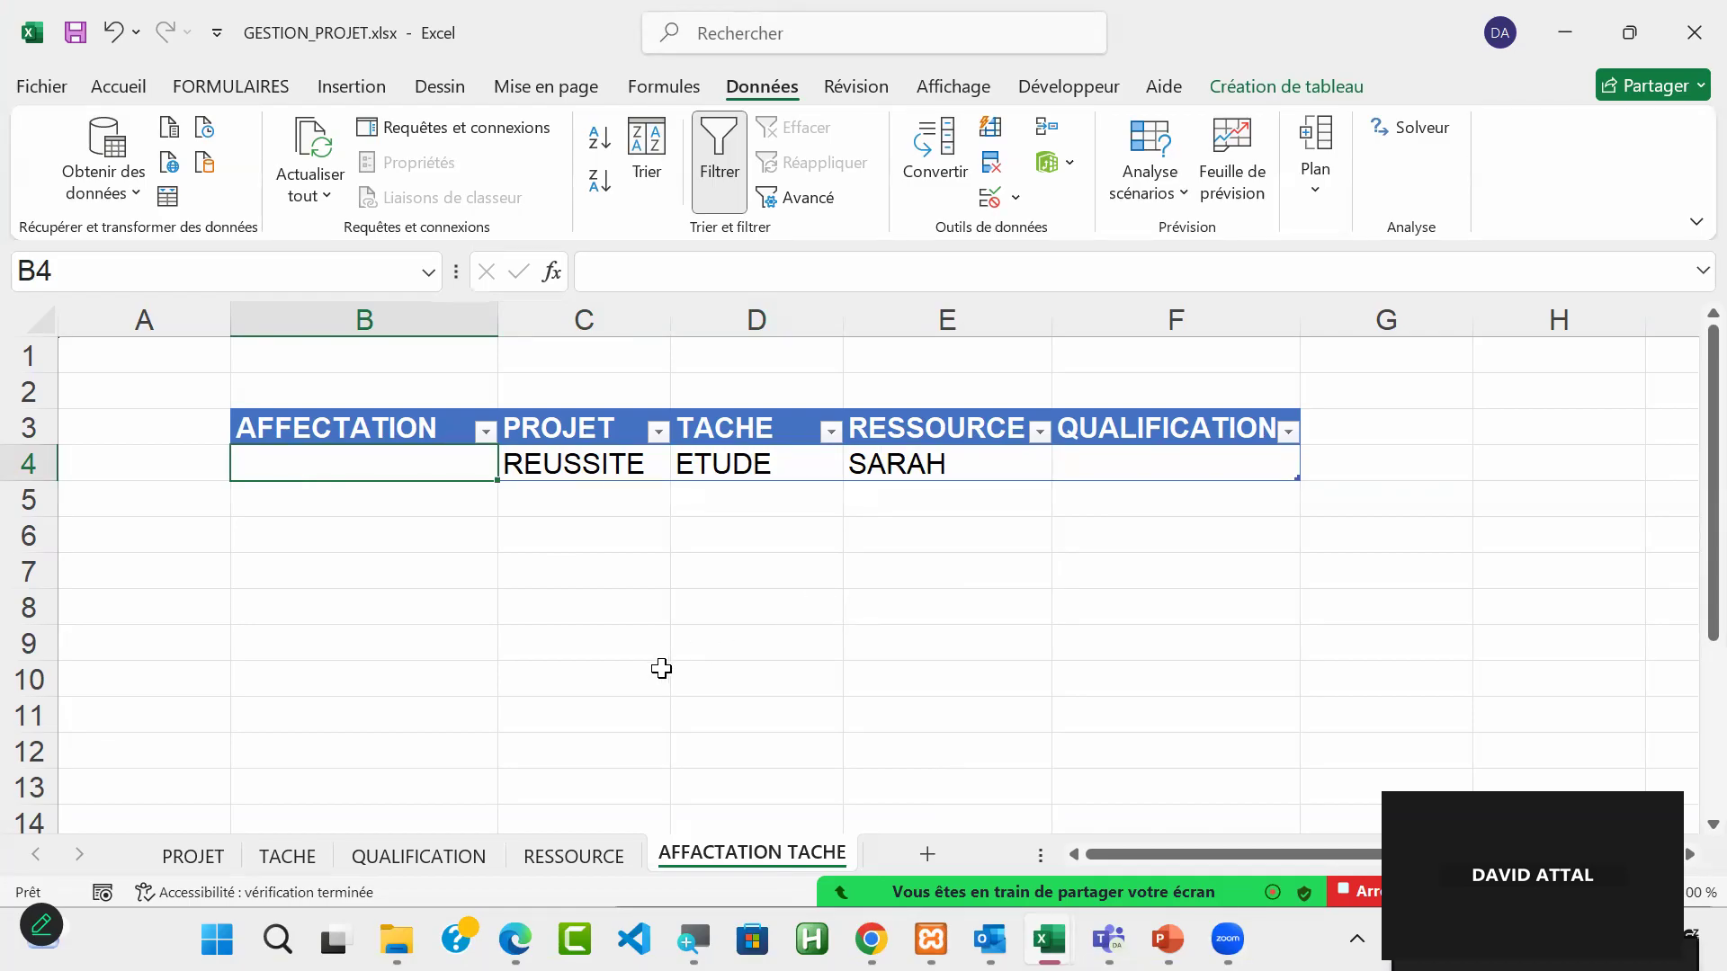
pyautogui.moveTo(501, 320); pyautogui.dragTo(1009, 306)
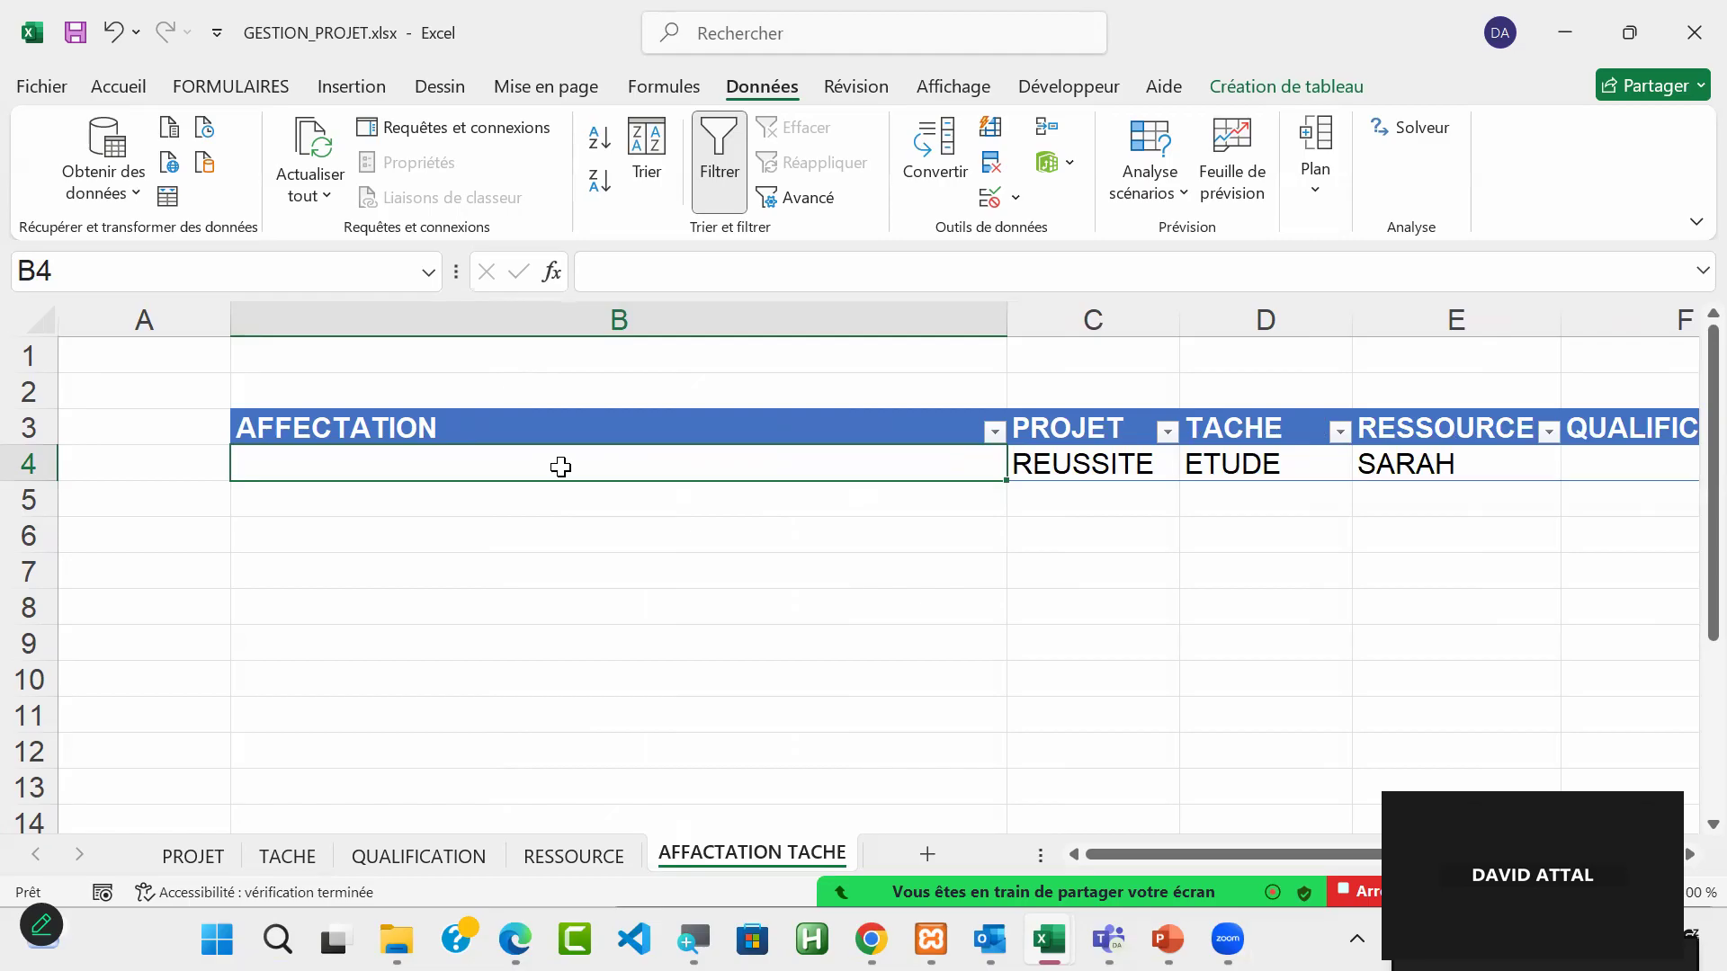
pyautogui.write('=')
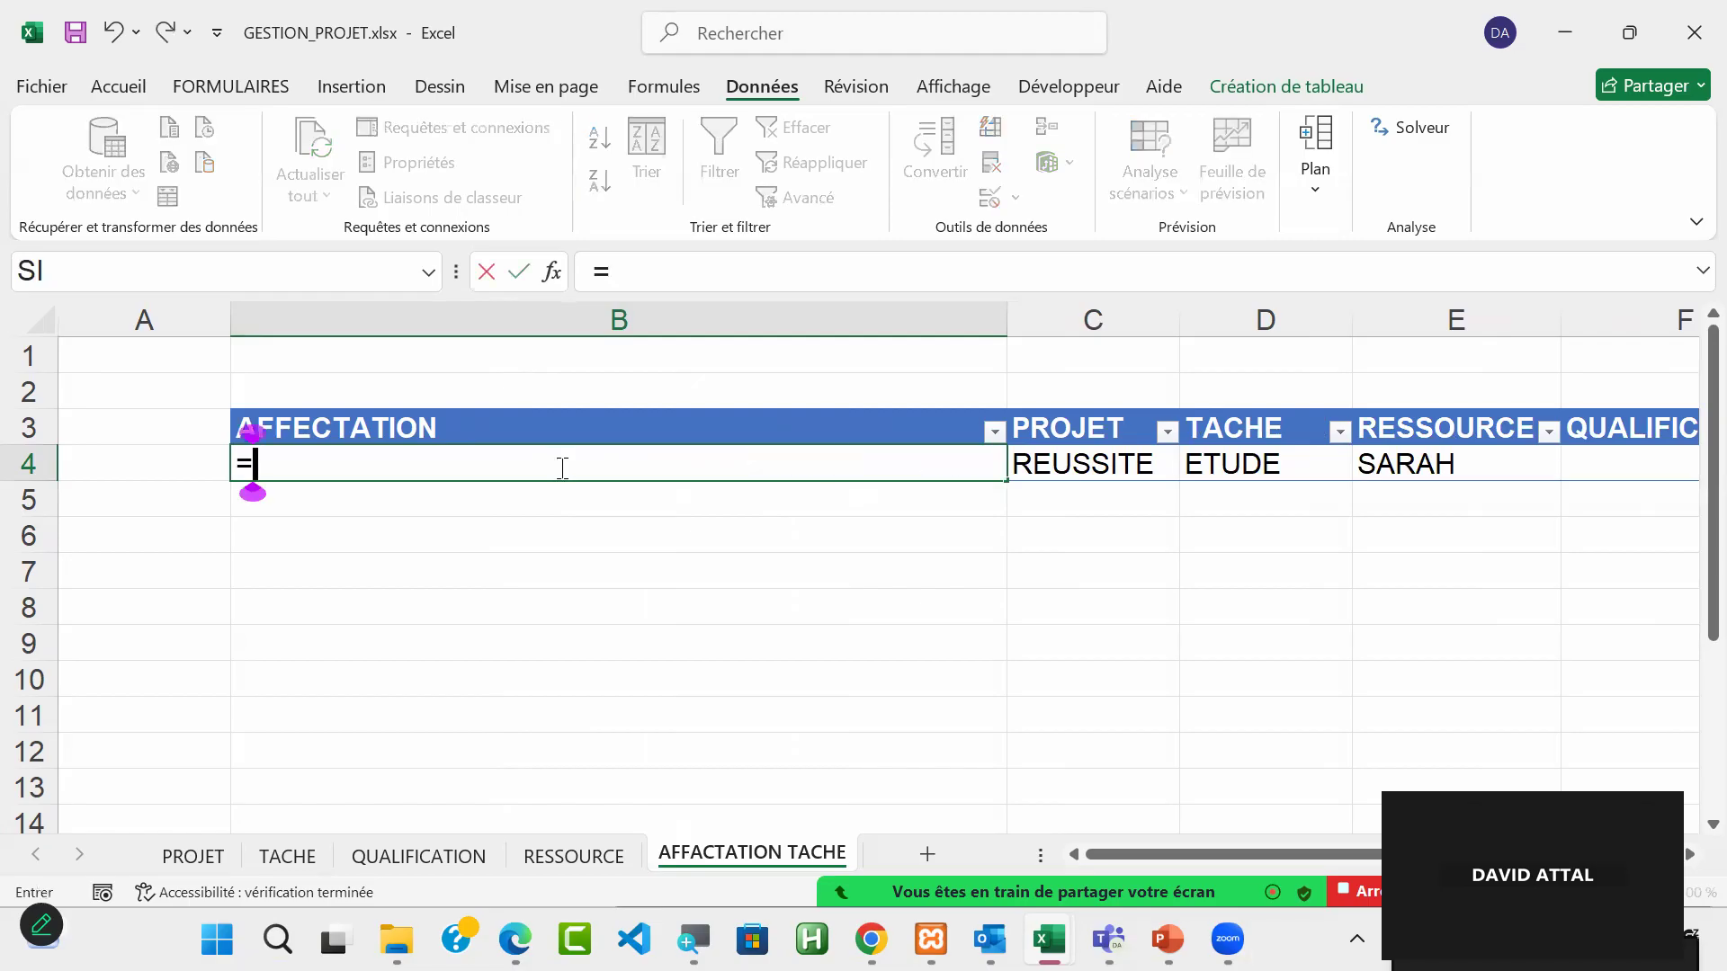
pyautogui.write('conc')
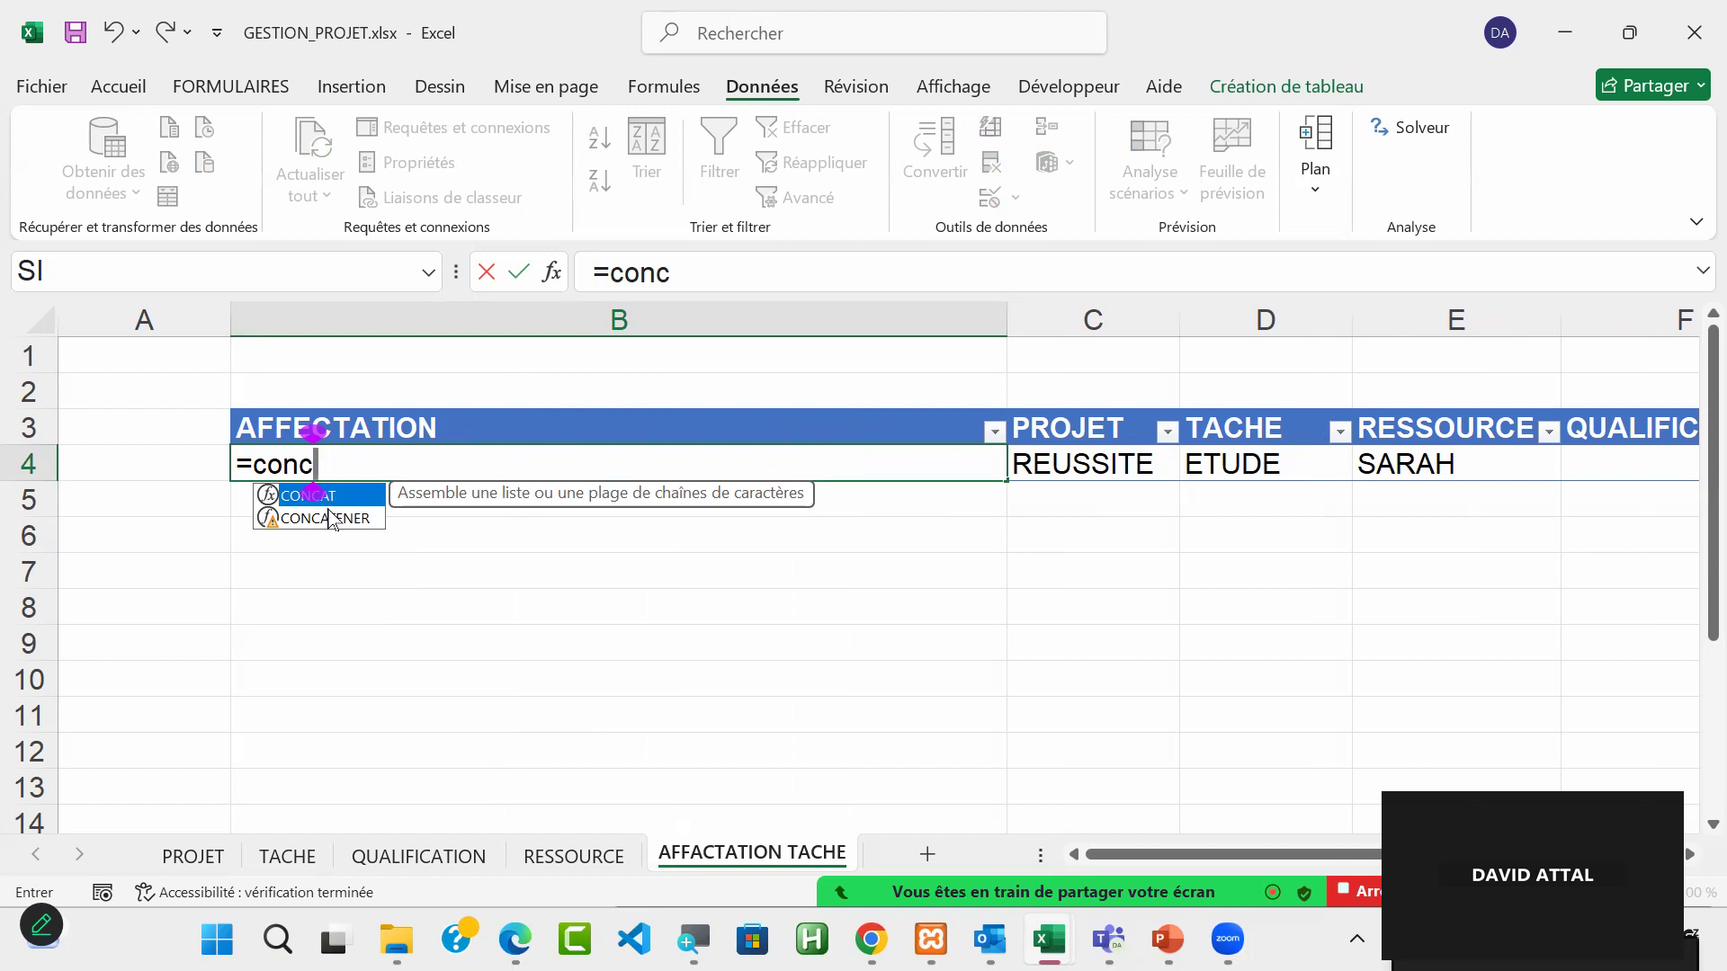
pyautogui.click(358, 522)
pyautogui.doubleClick(356, 520)
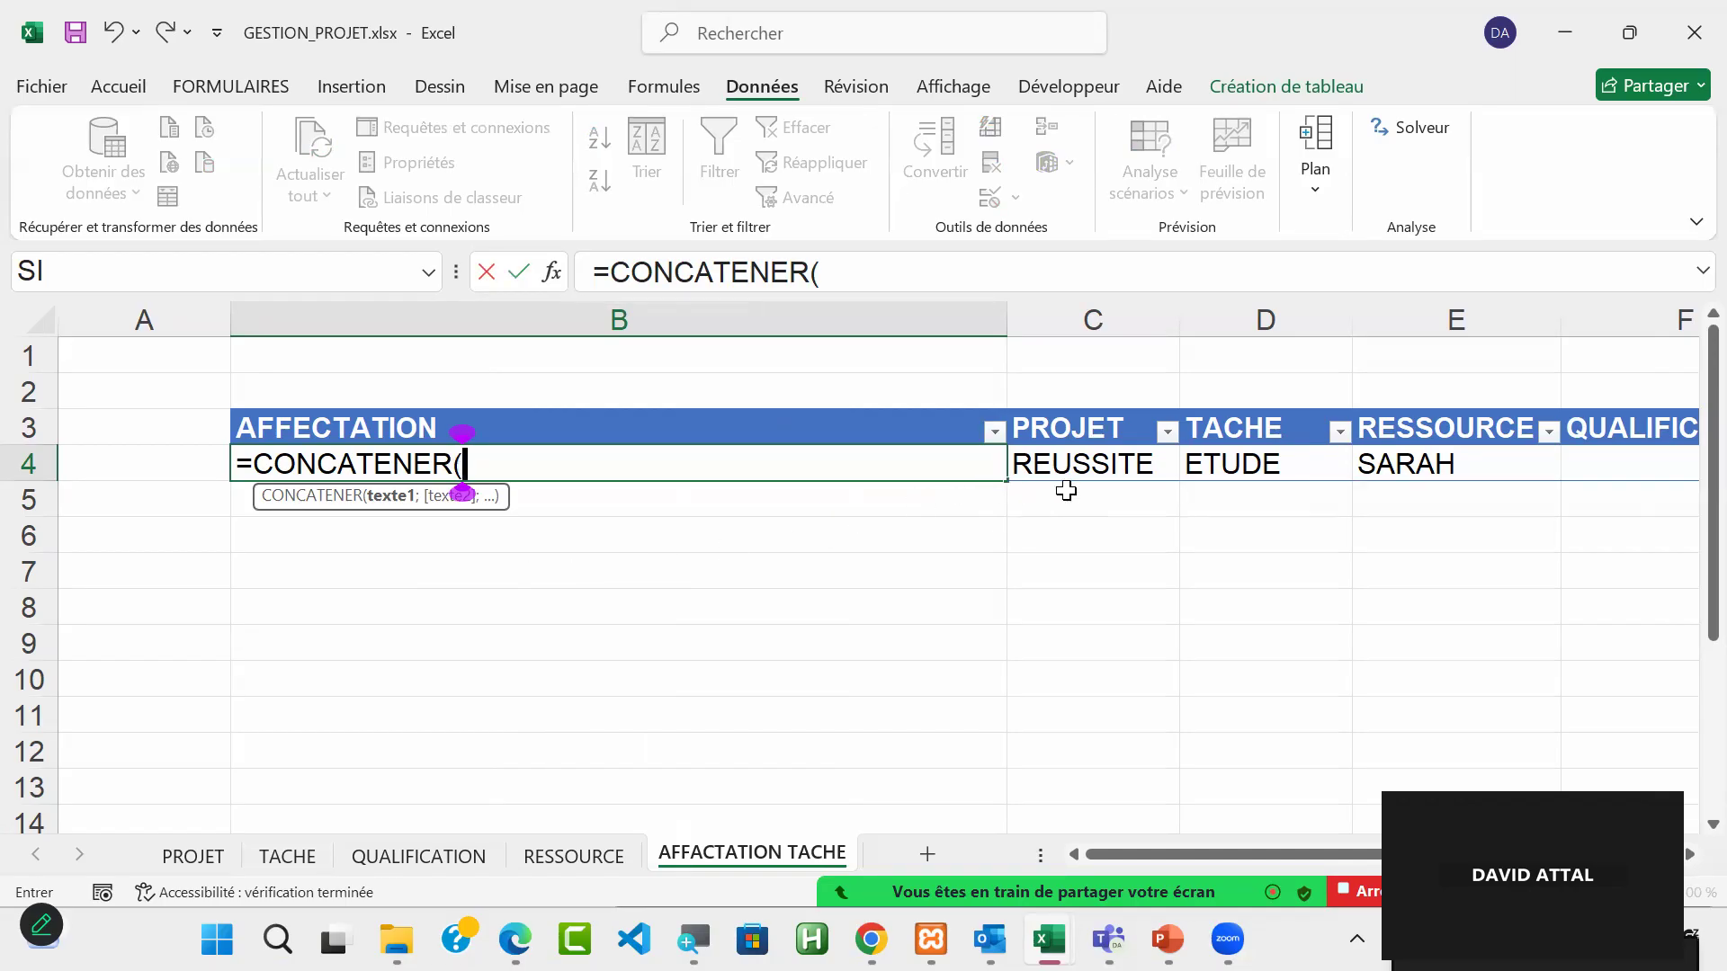
pyautogui.click(1107, 463)
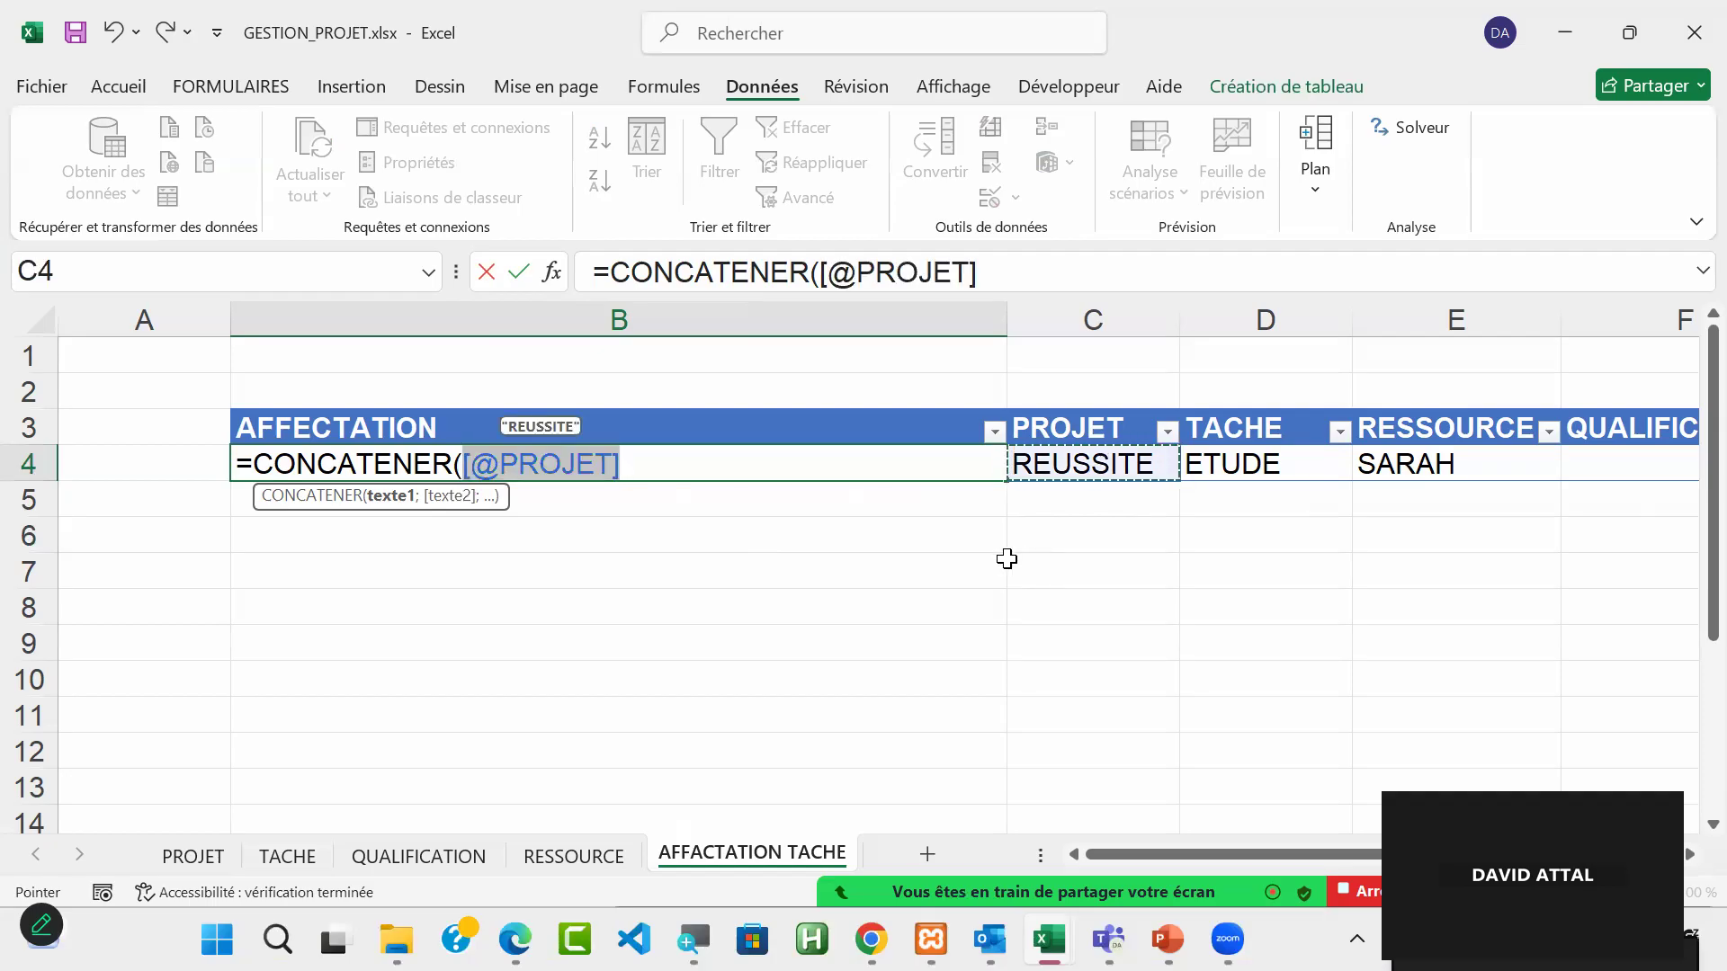
pyautogui.write(';')
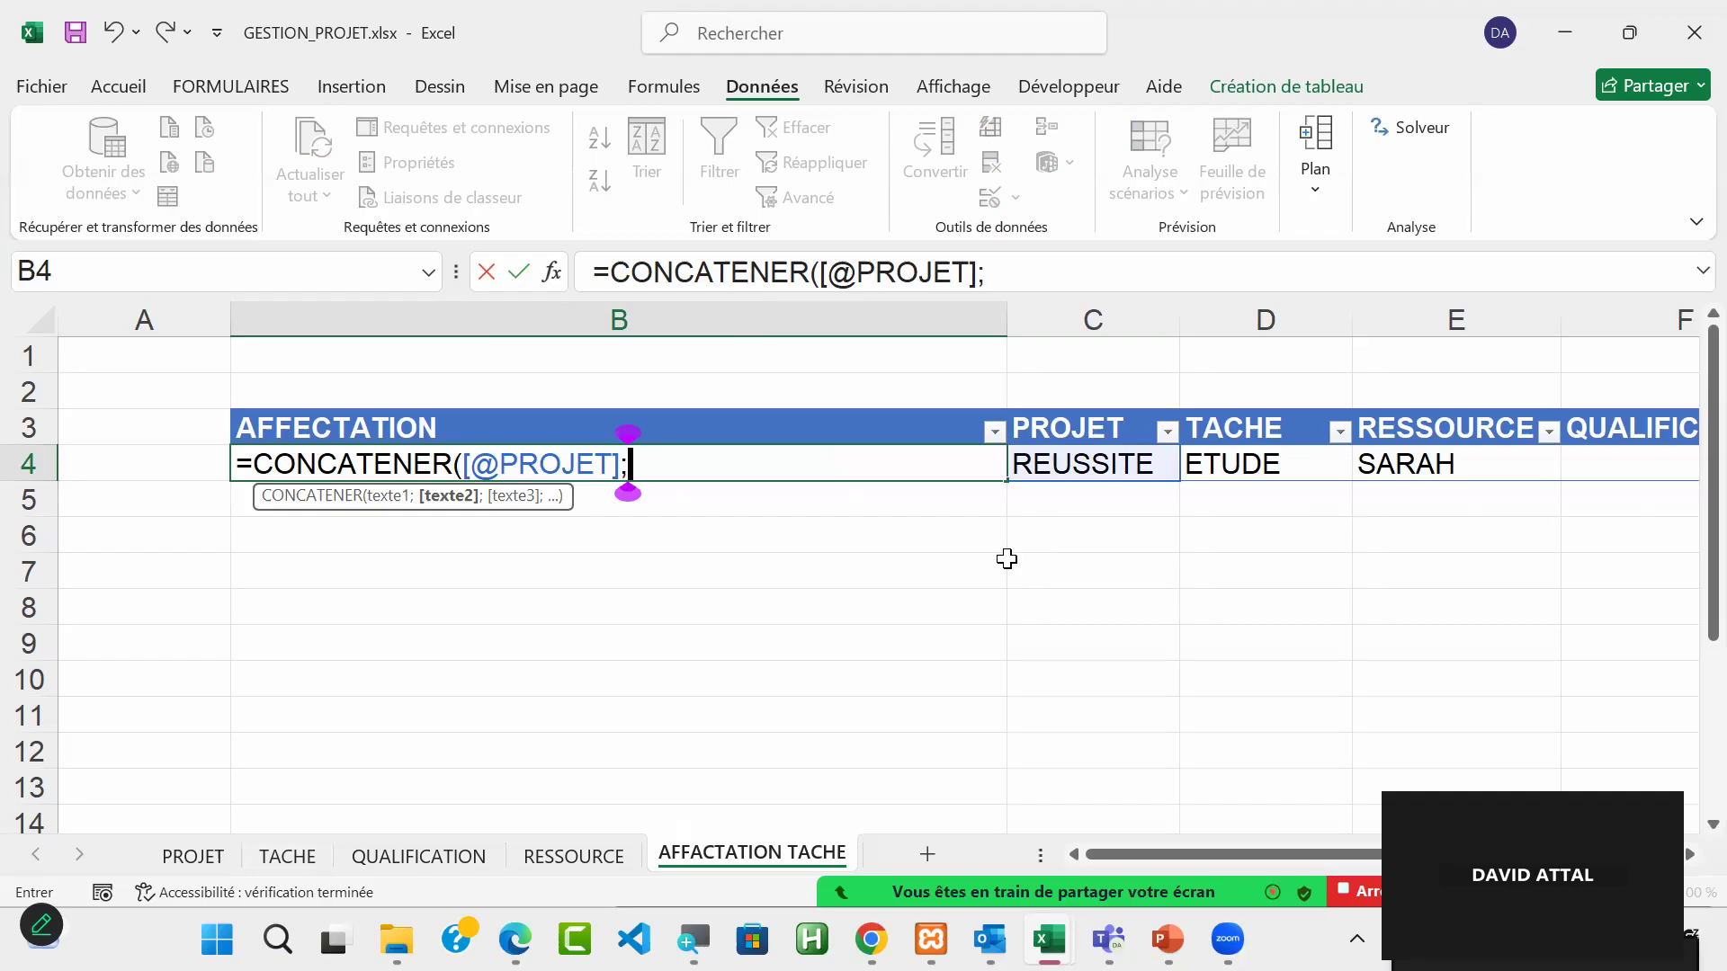
pyautogui.click(1004, 560)
pyautogui.click(669, 465)
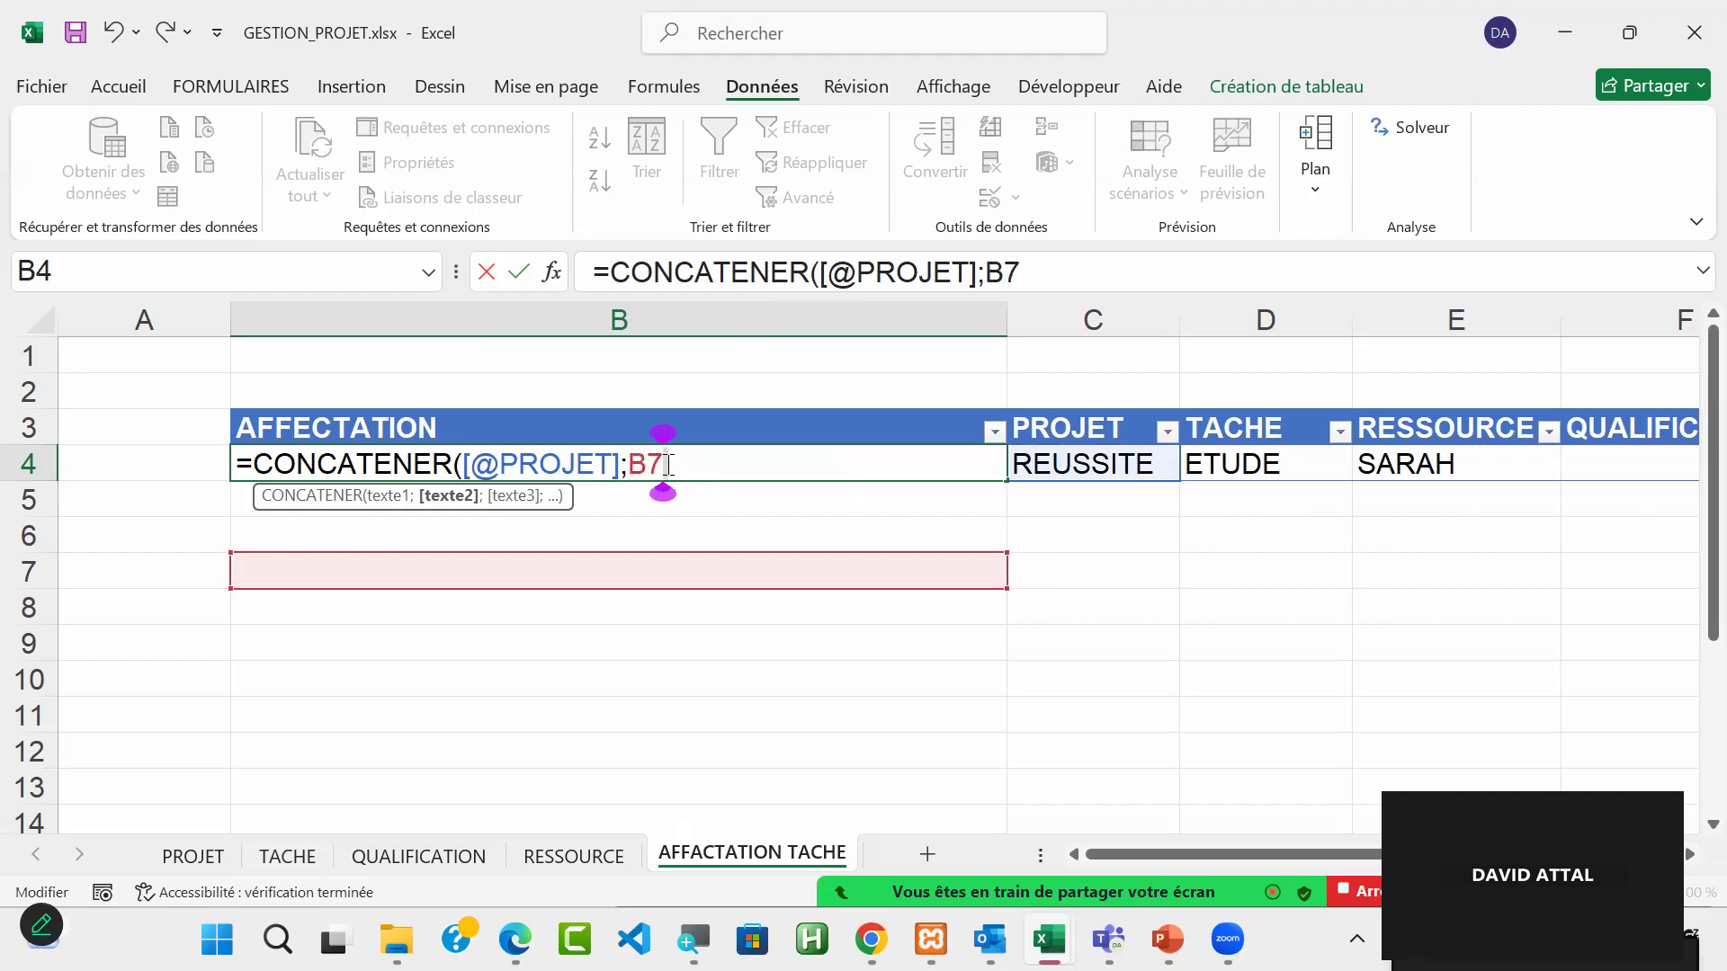
pyautogui.press('BackSpace')
pyautogui.press('BackSpace')
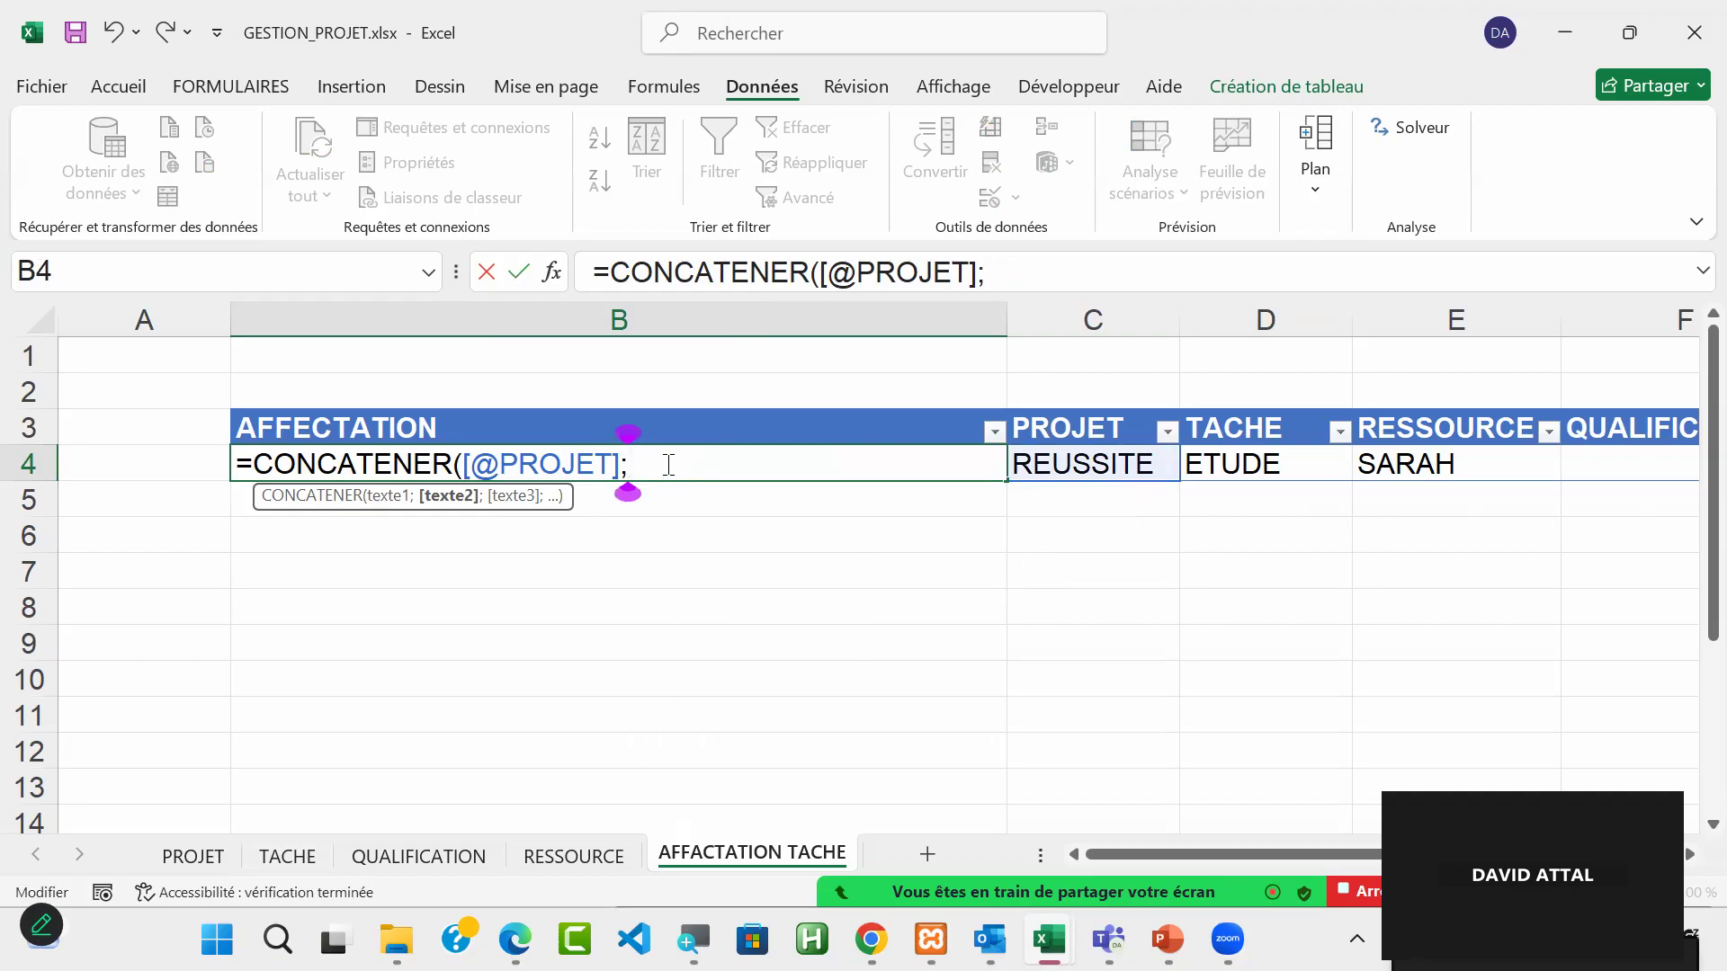
pyautogui.write('" "')
pyautogui.write(';')
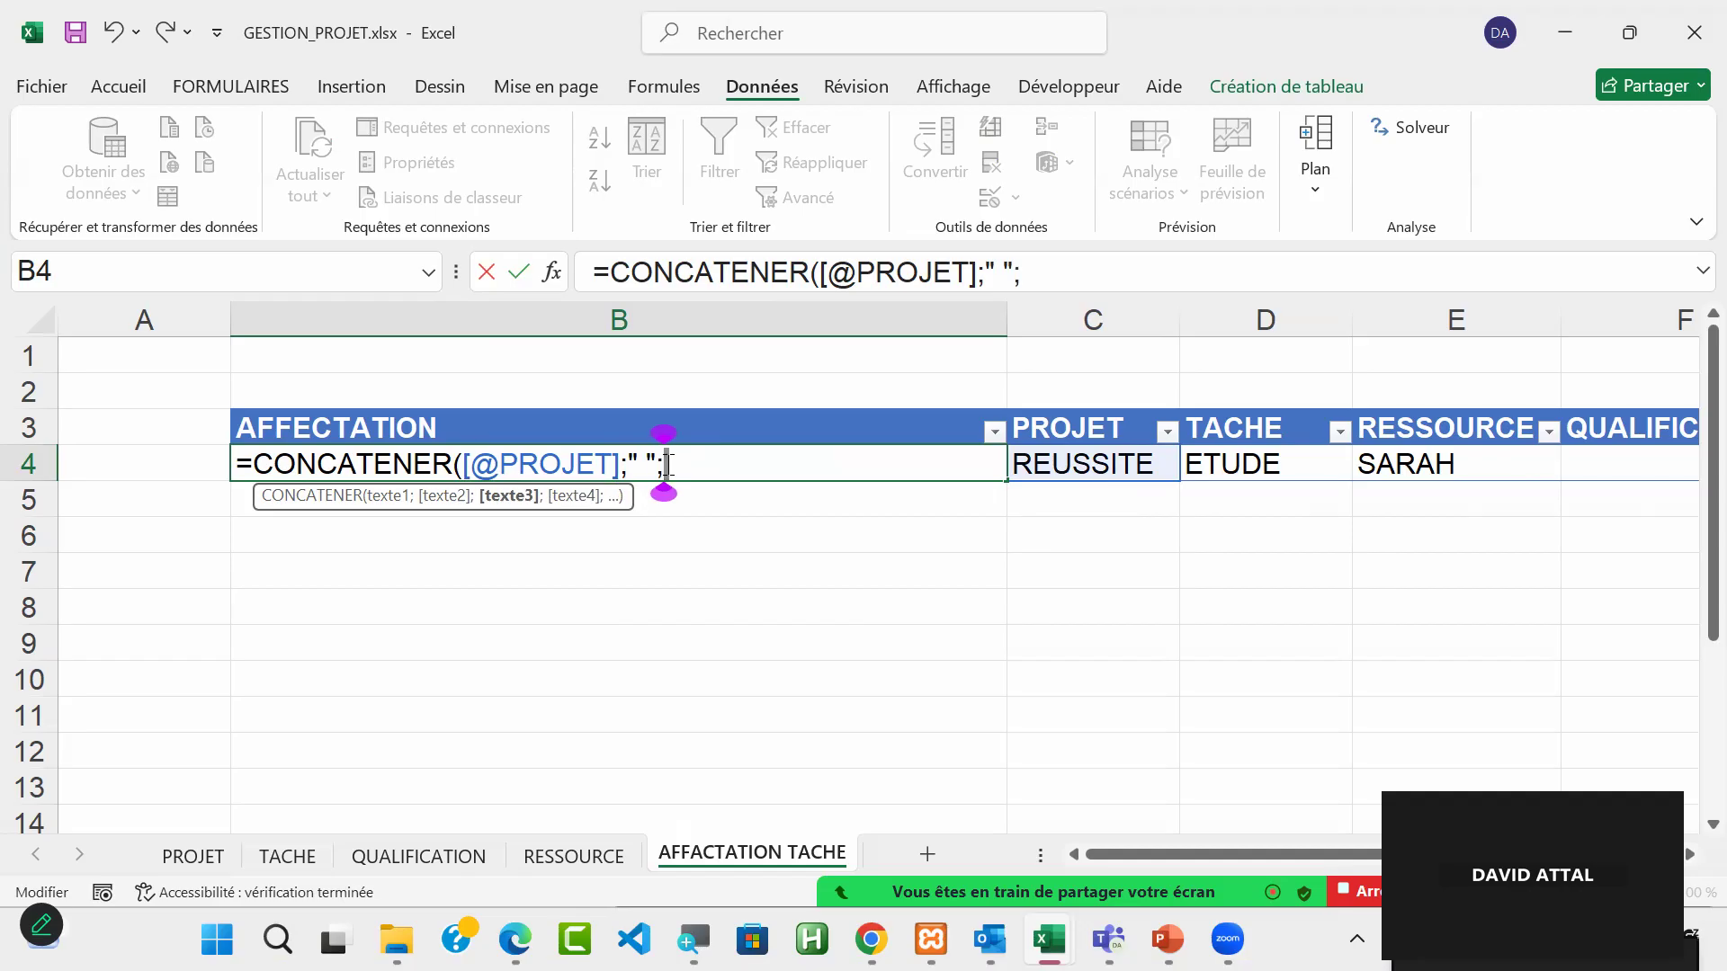
pyautogui.click(1267, 476)
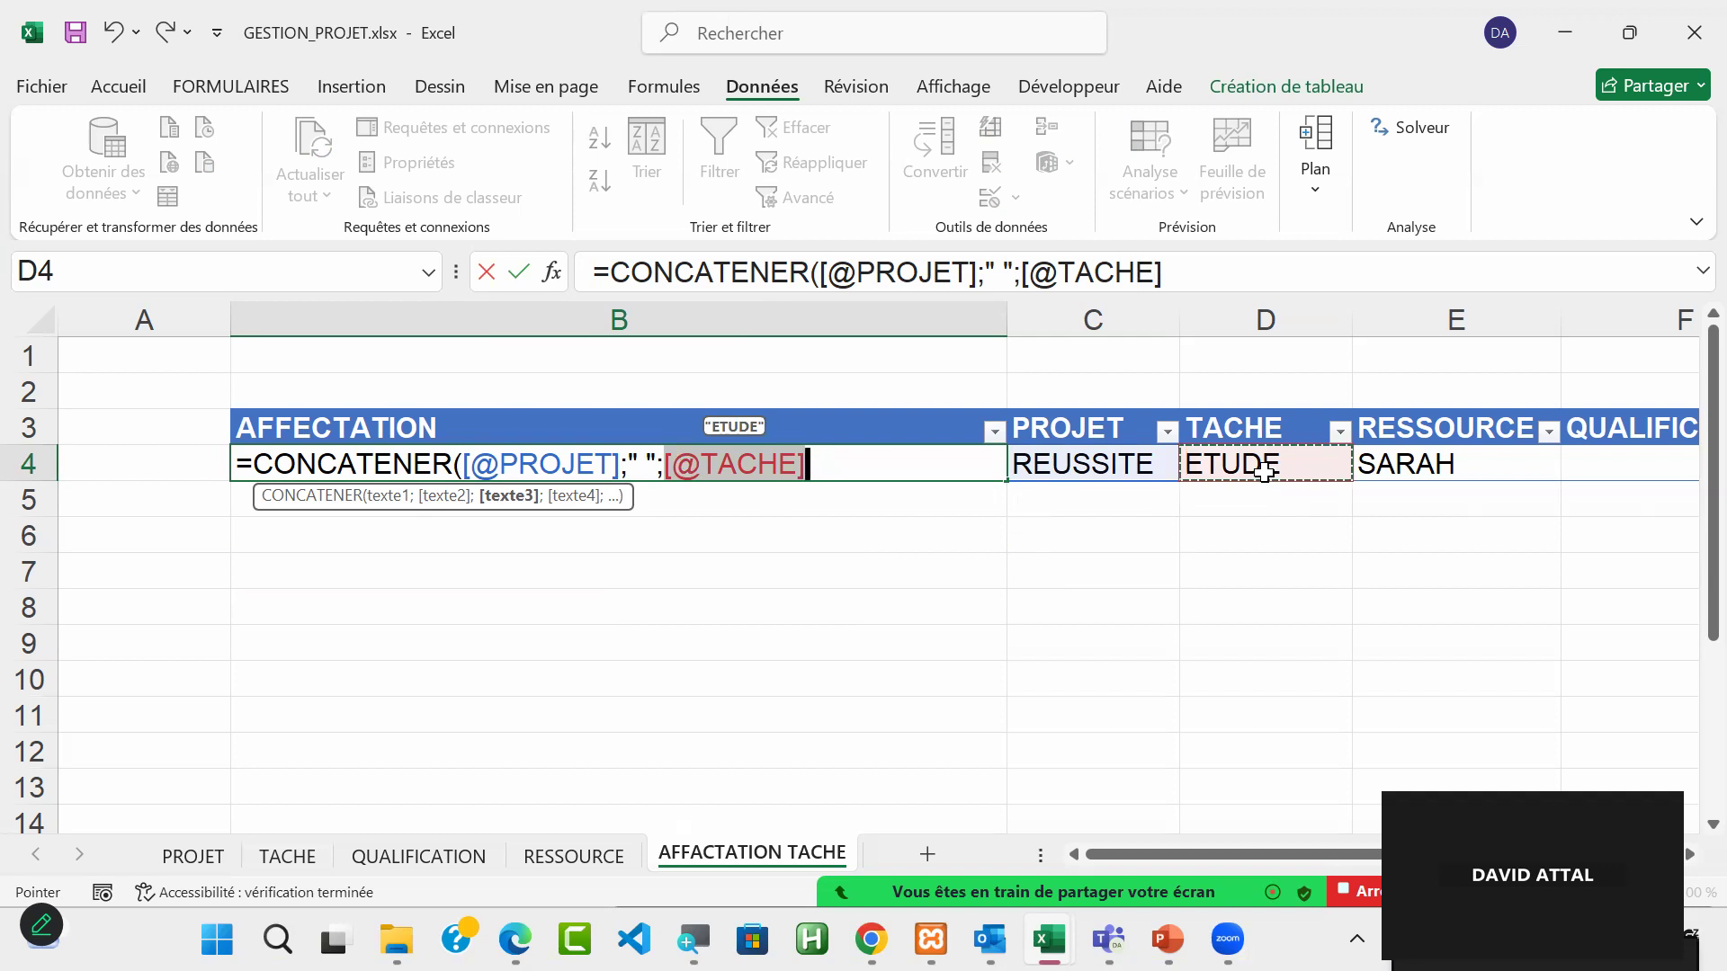
pyautogui.write(';')
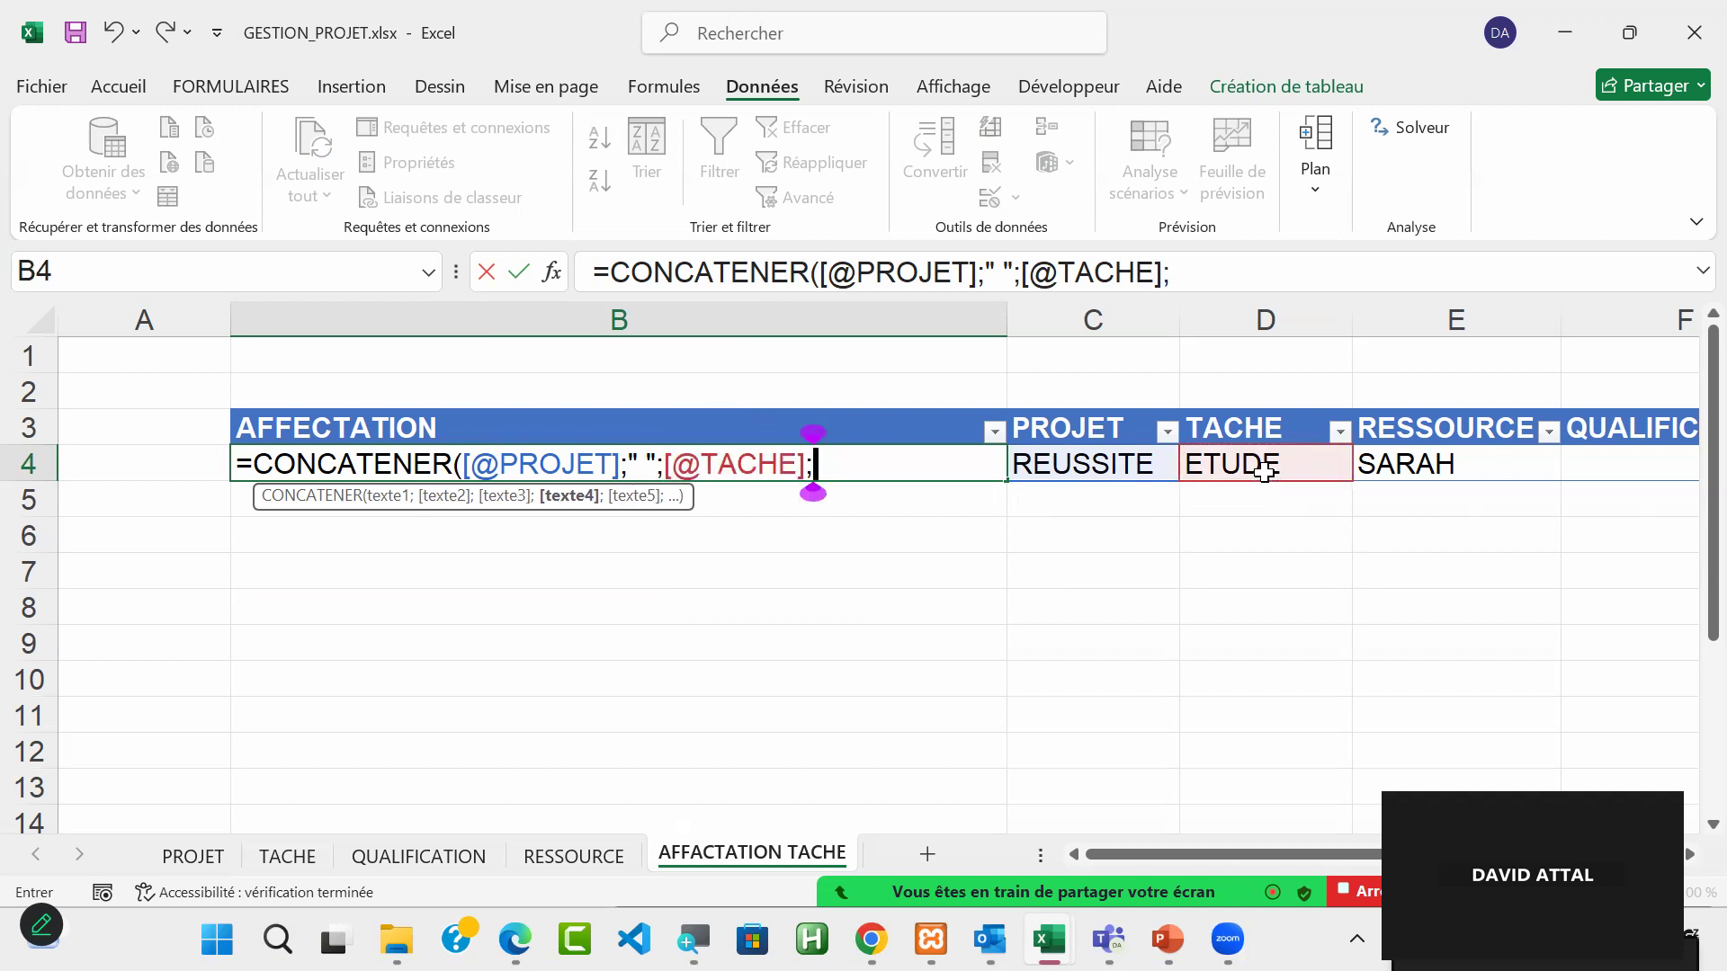
pyautogui.write('" "')
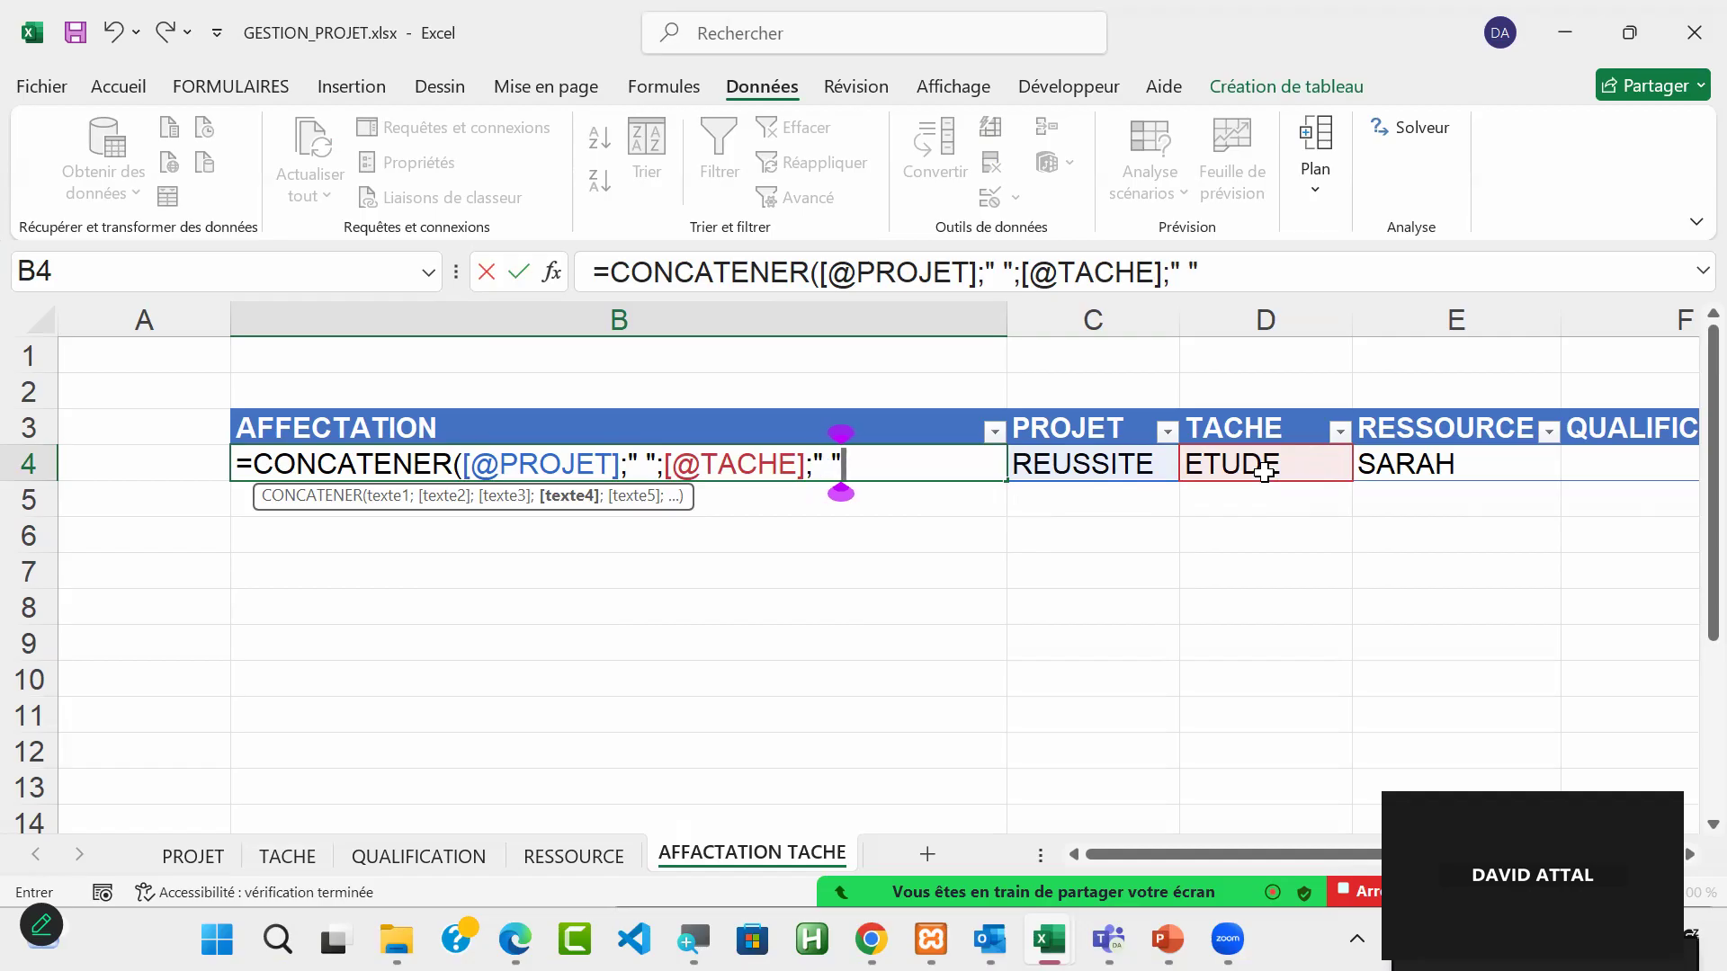
pyautogui.write(';')
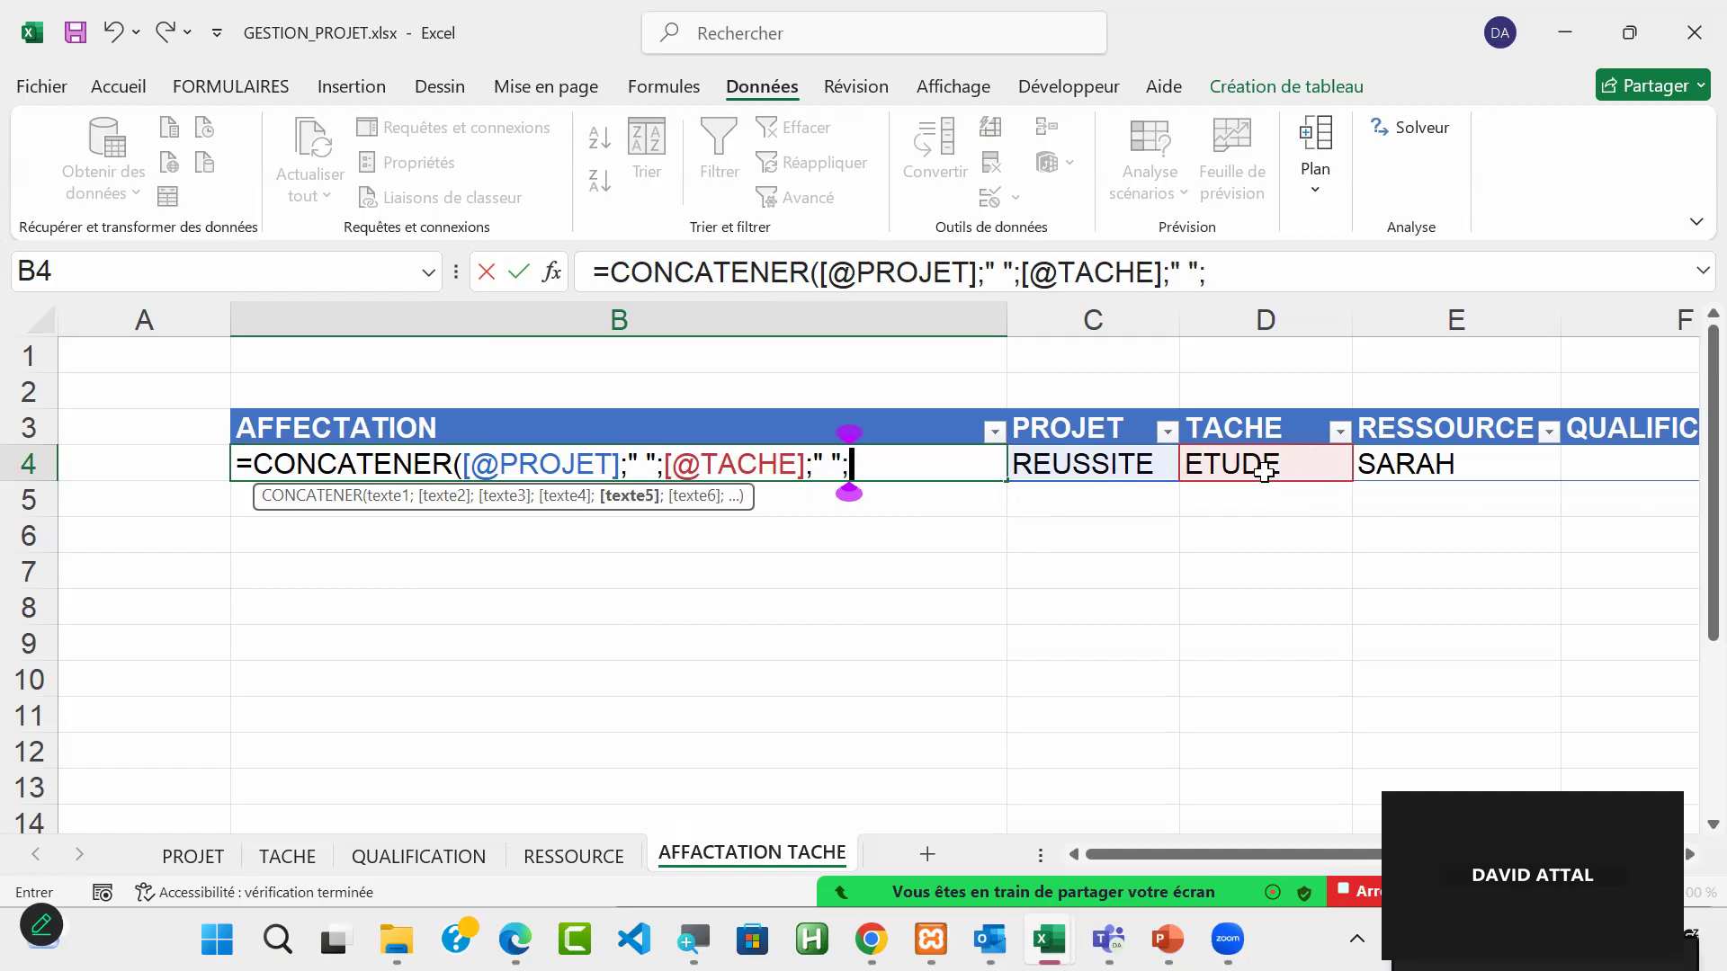
pyautogui.click(1464, 466)
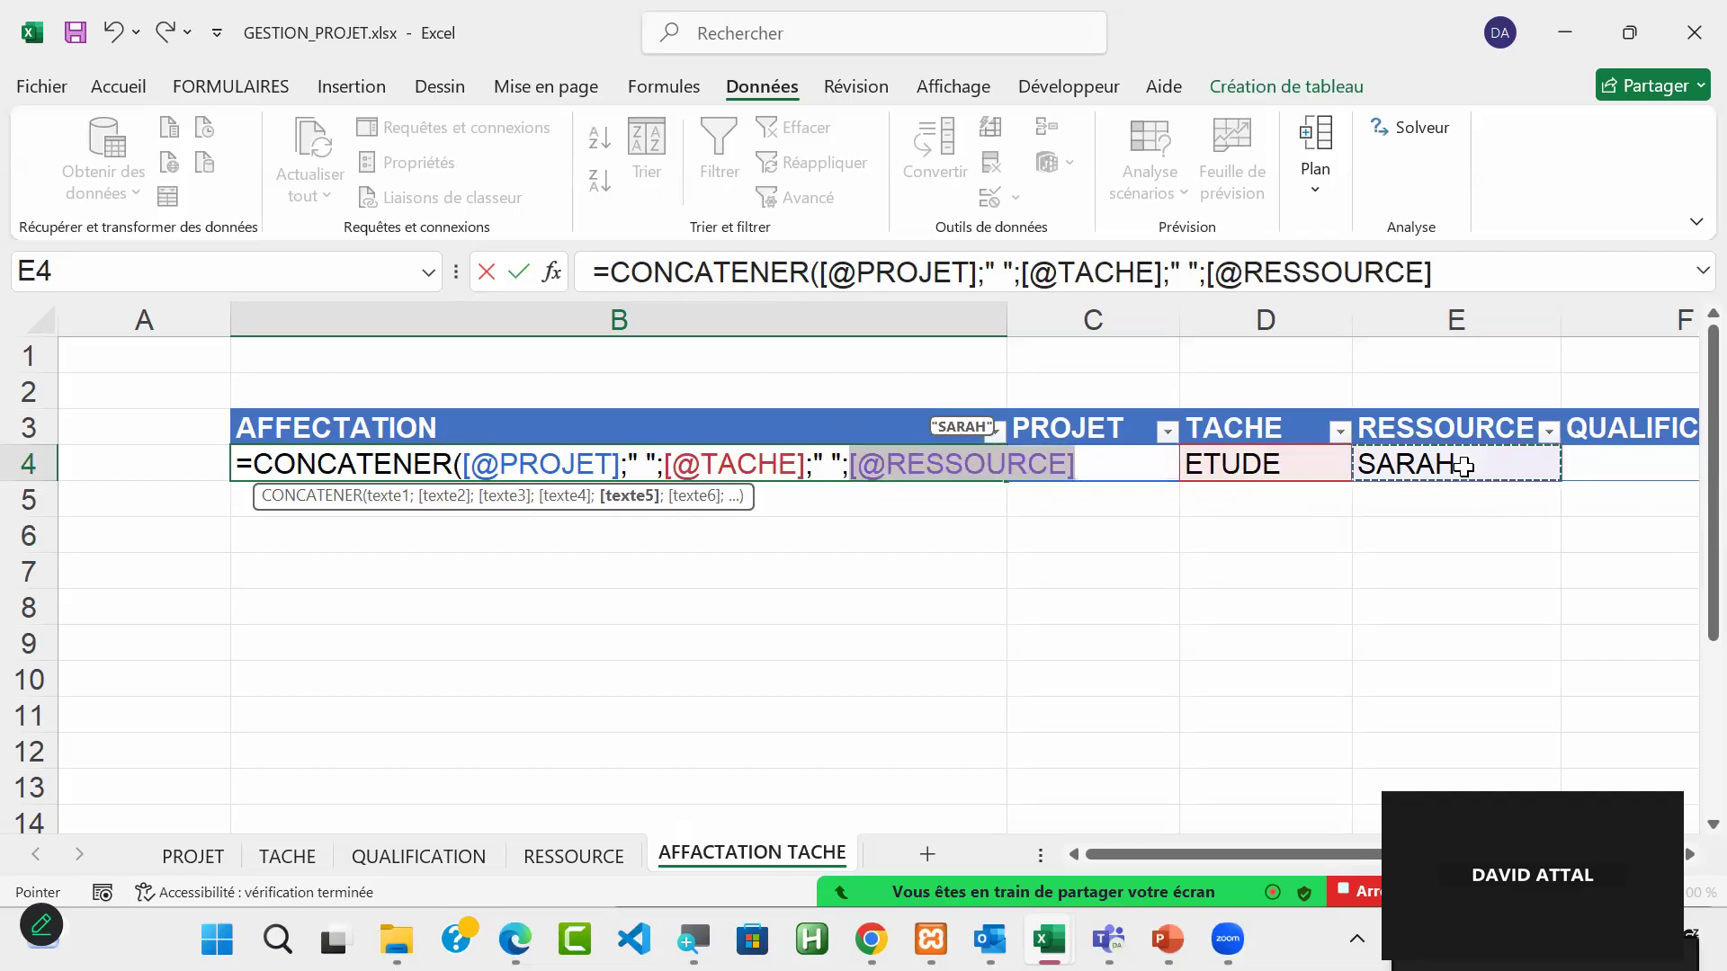
pyautogui.write(')')
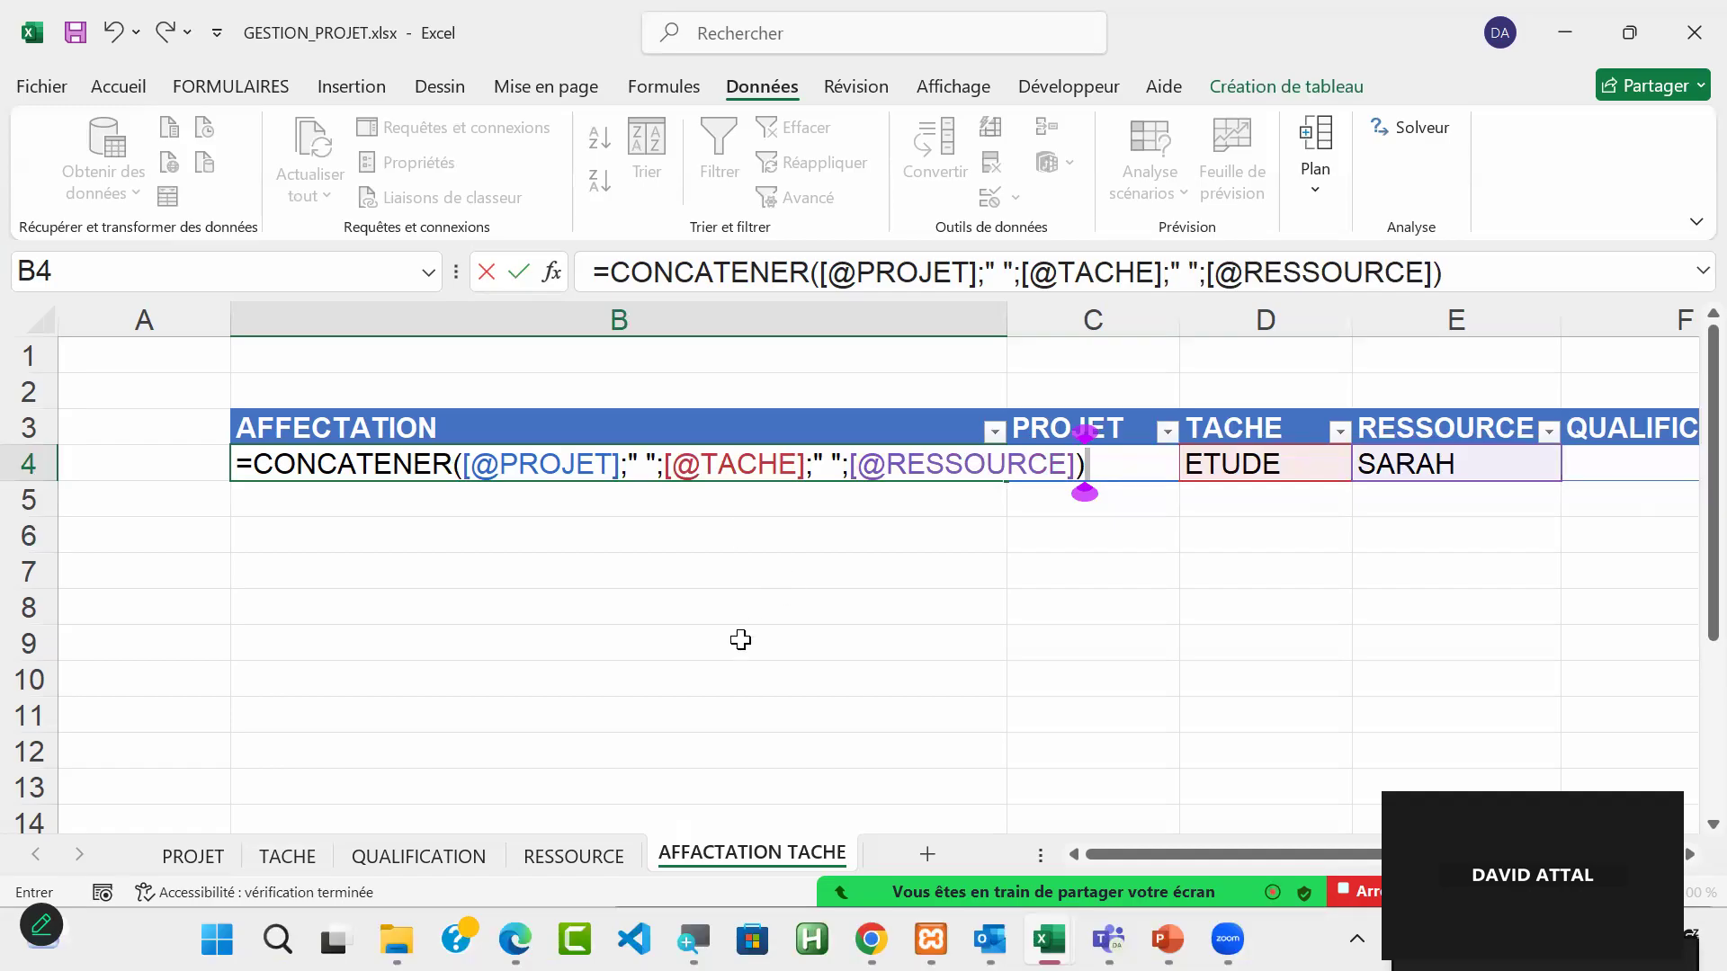
pyautogui.press('Return')
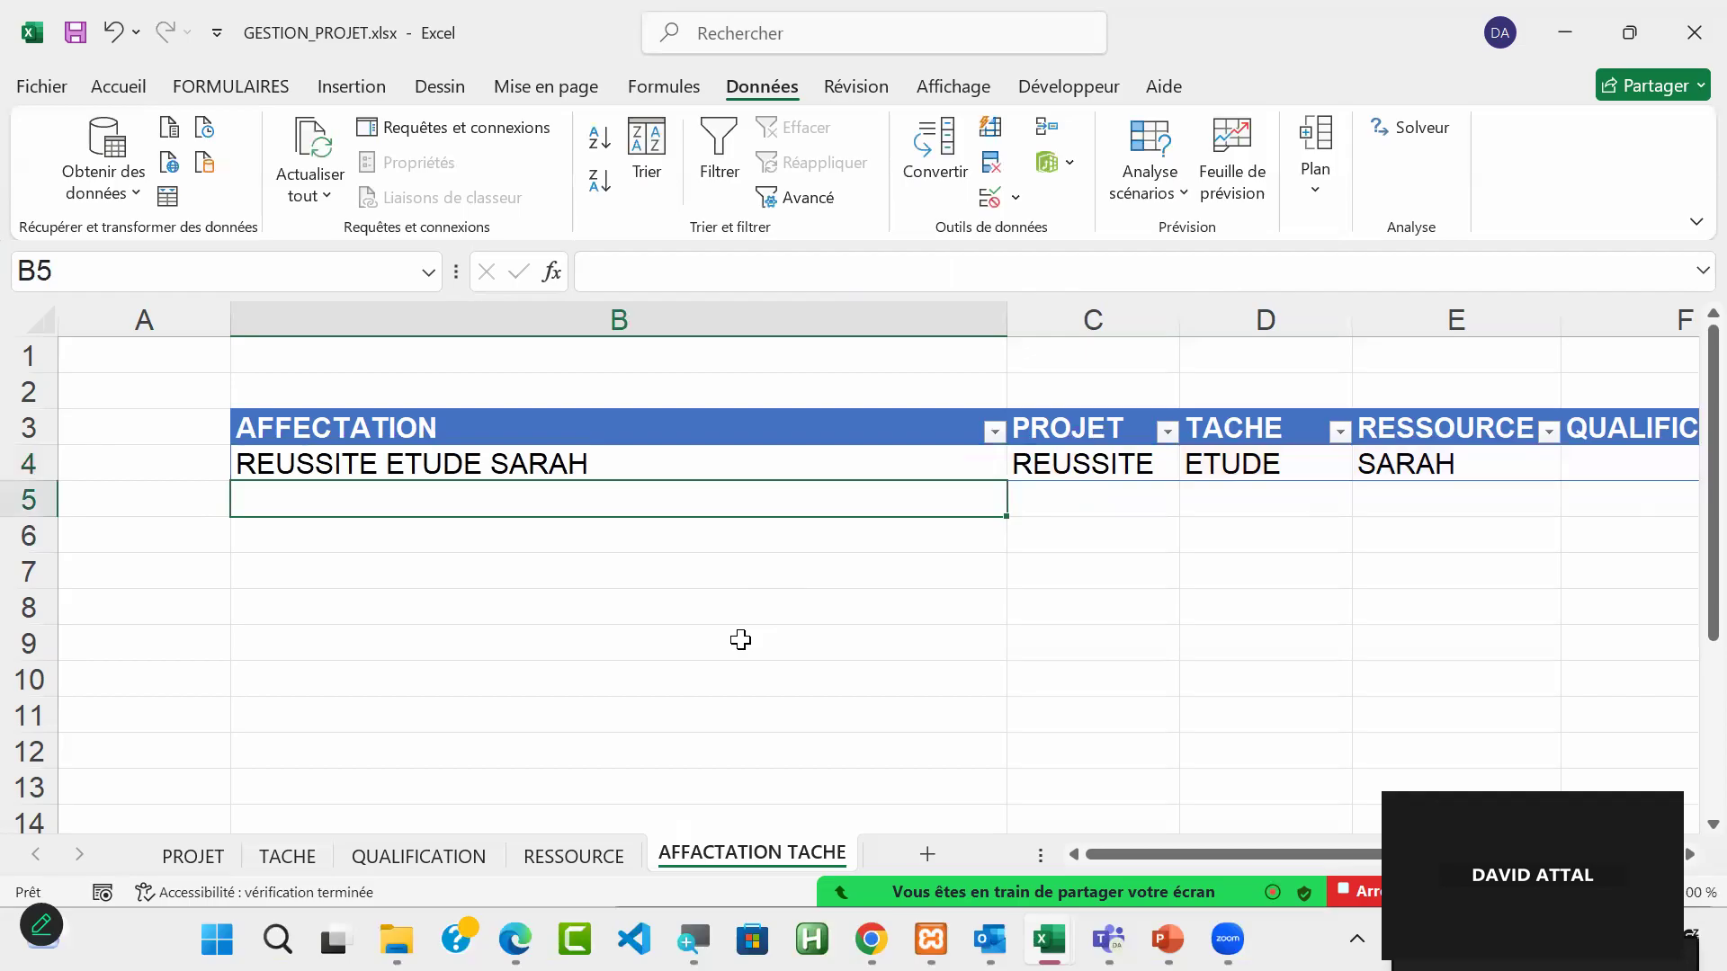
# Step: Check the formula in B4 and narrow the AFFECTATION column B to about half its width
pyautogui.click(518, 467)
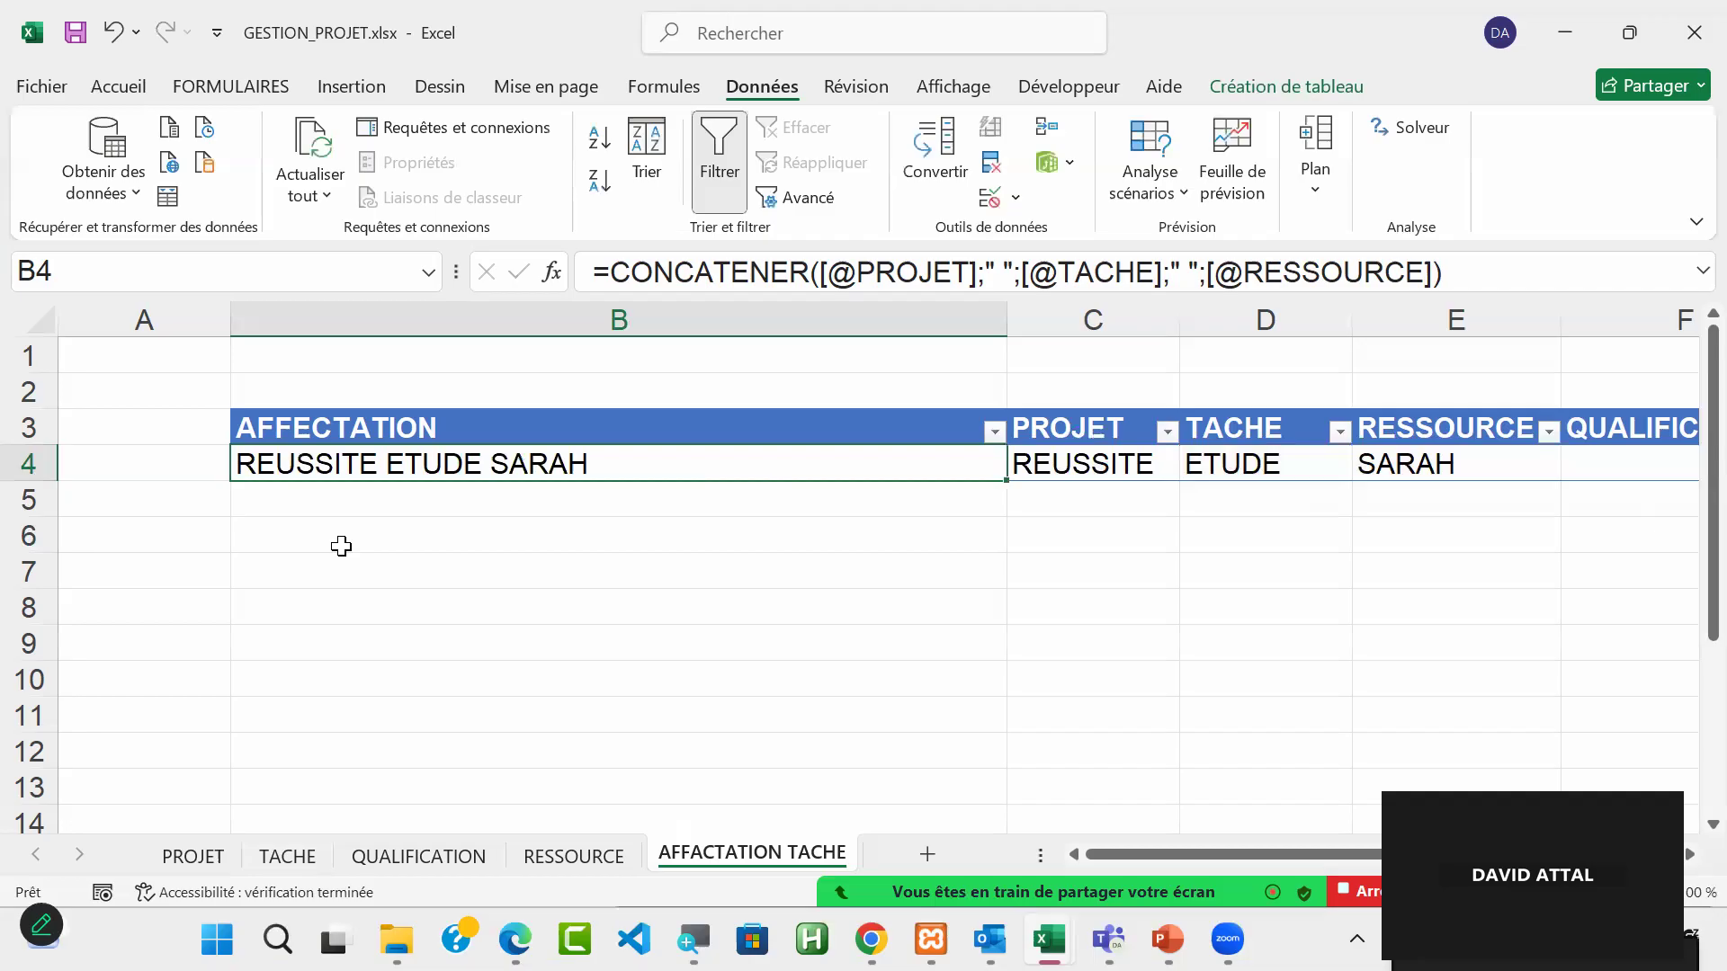
pyautogui.moveTo(573, 467); pyautogui.dragTo(596, 641)
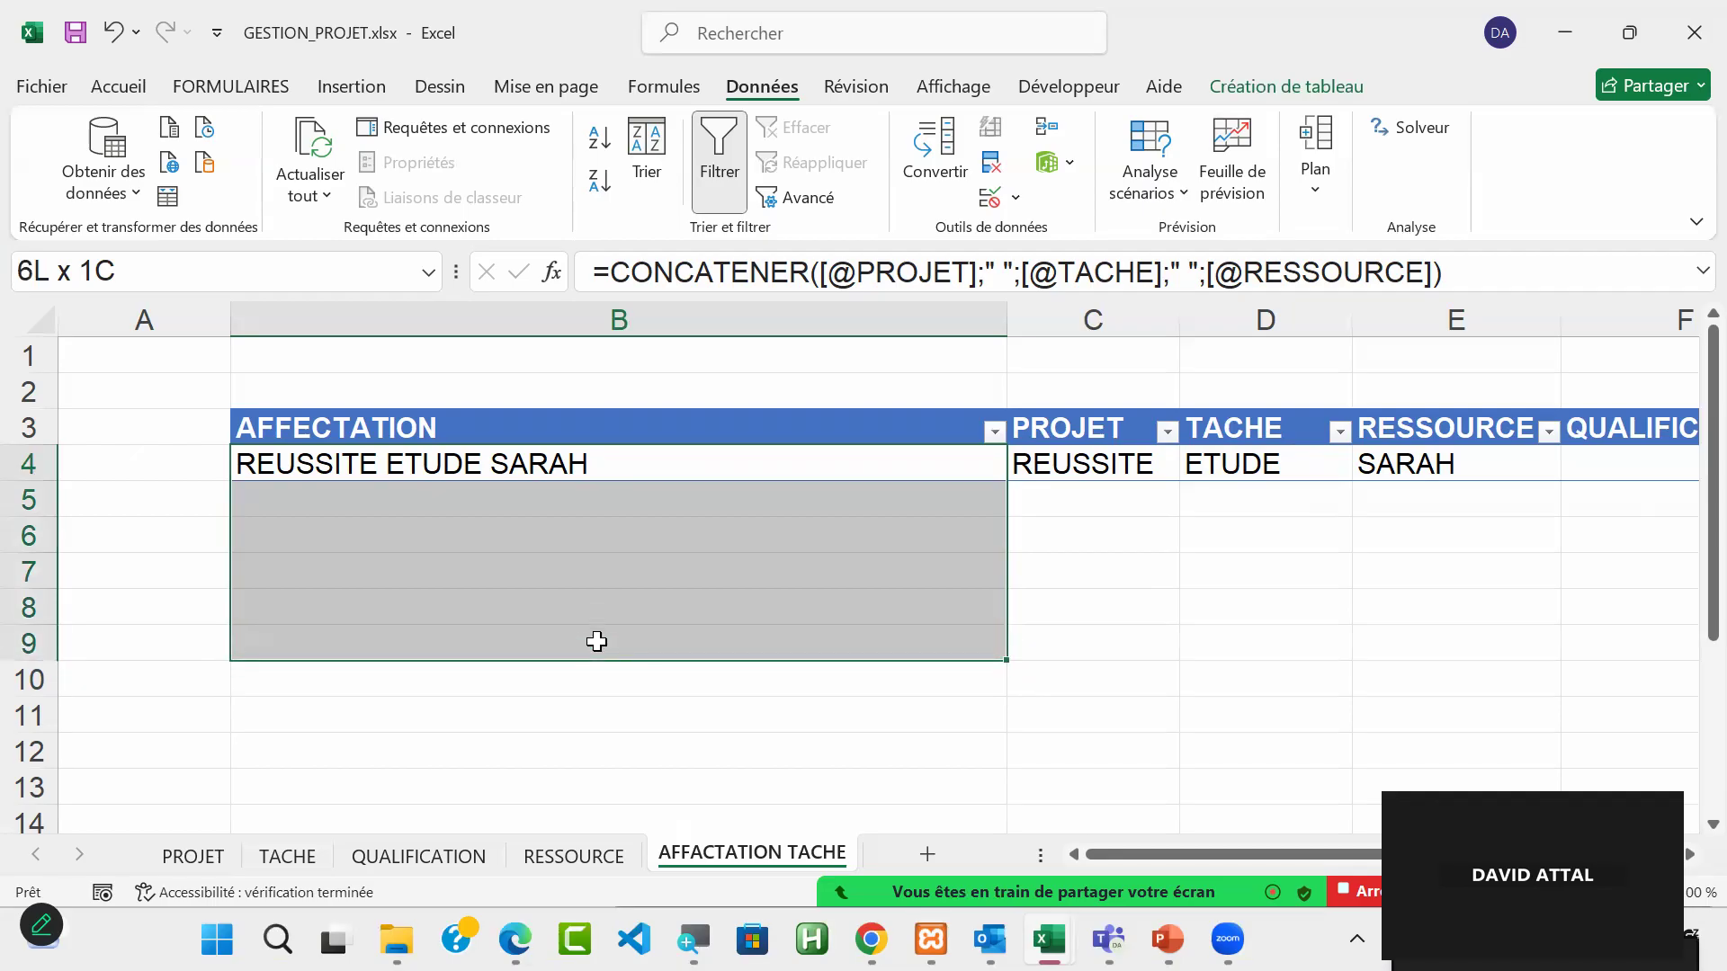
pyautogui.moveTo(597, 641); pyautogui.dragTo(644, 458)
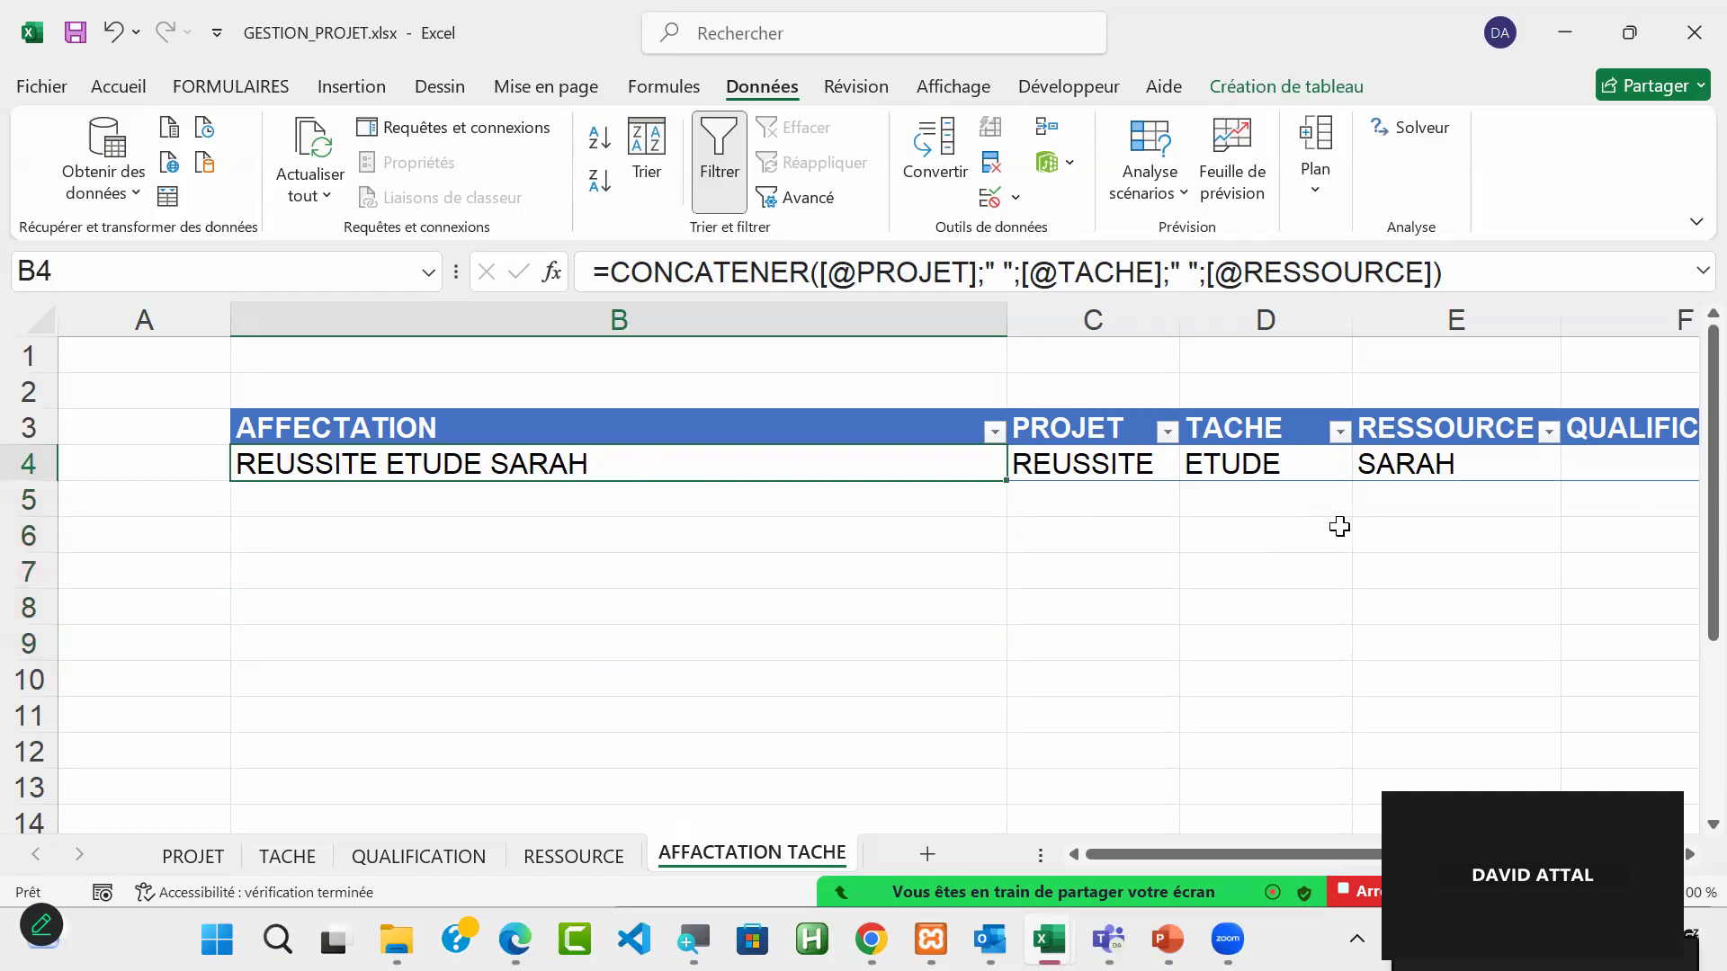
pyautogui.moveTo(1013, 315); pyautogui.dragTo(635, 369)
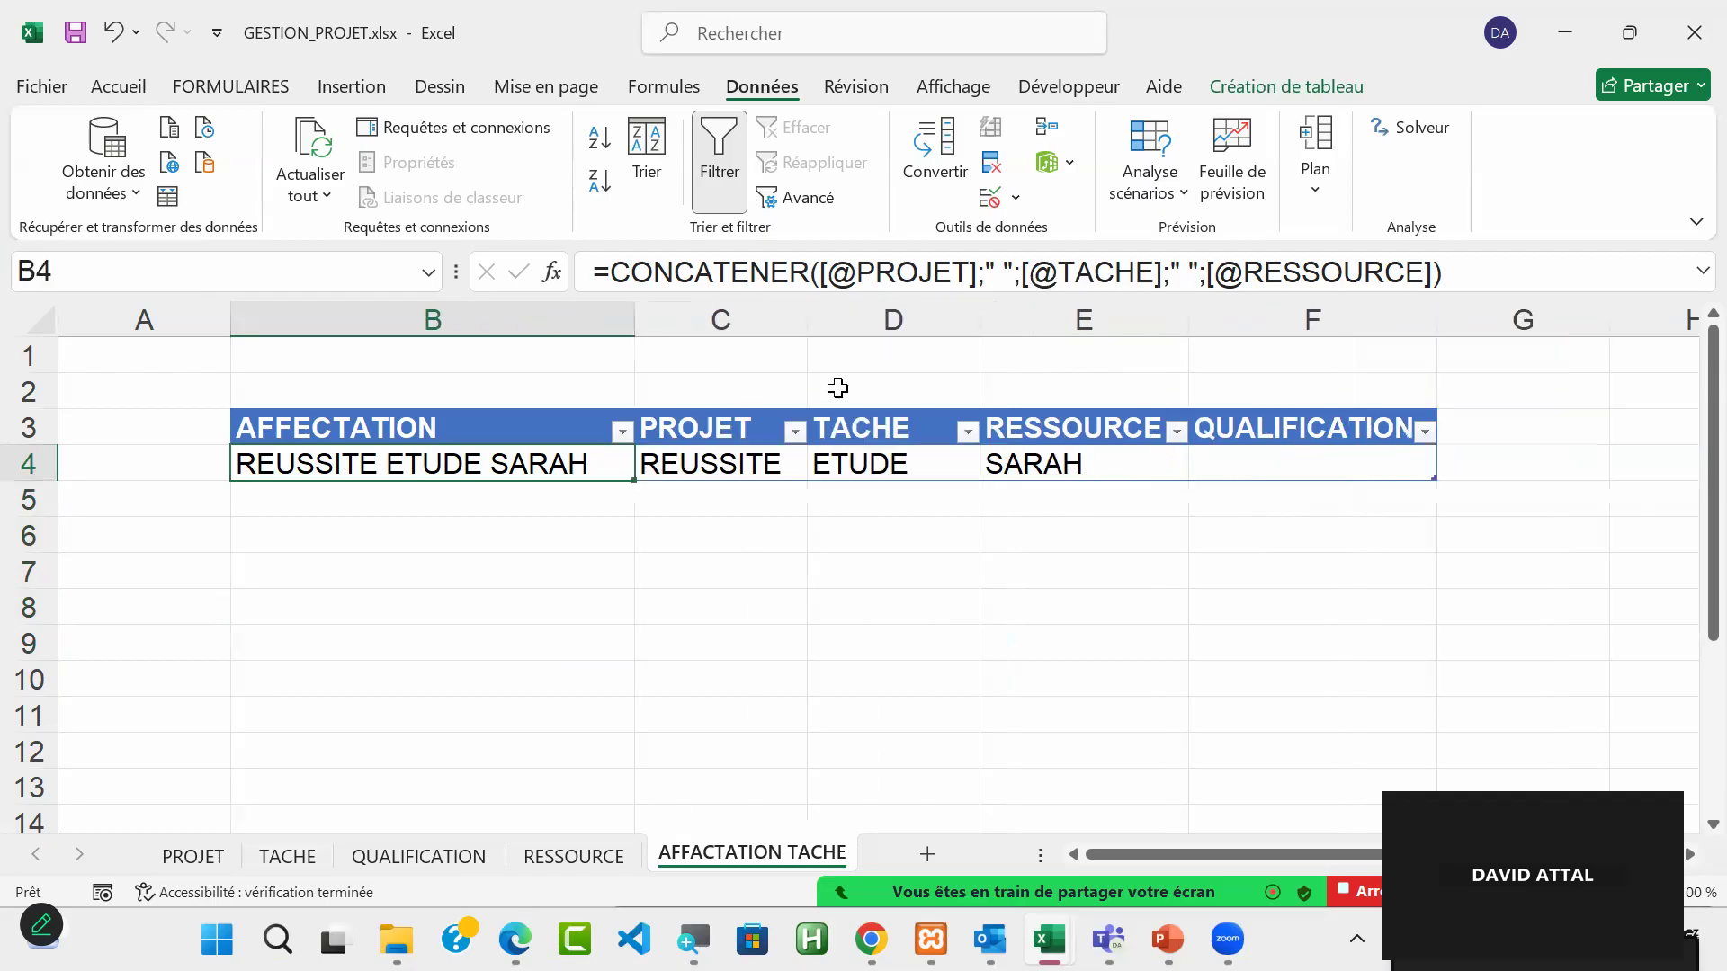
# Step: Review the RESSOURCE dropdown in E4, keep the second resource chosen, and select QUALIFICATION cell F4
pyautogui.click(1276, 474)
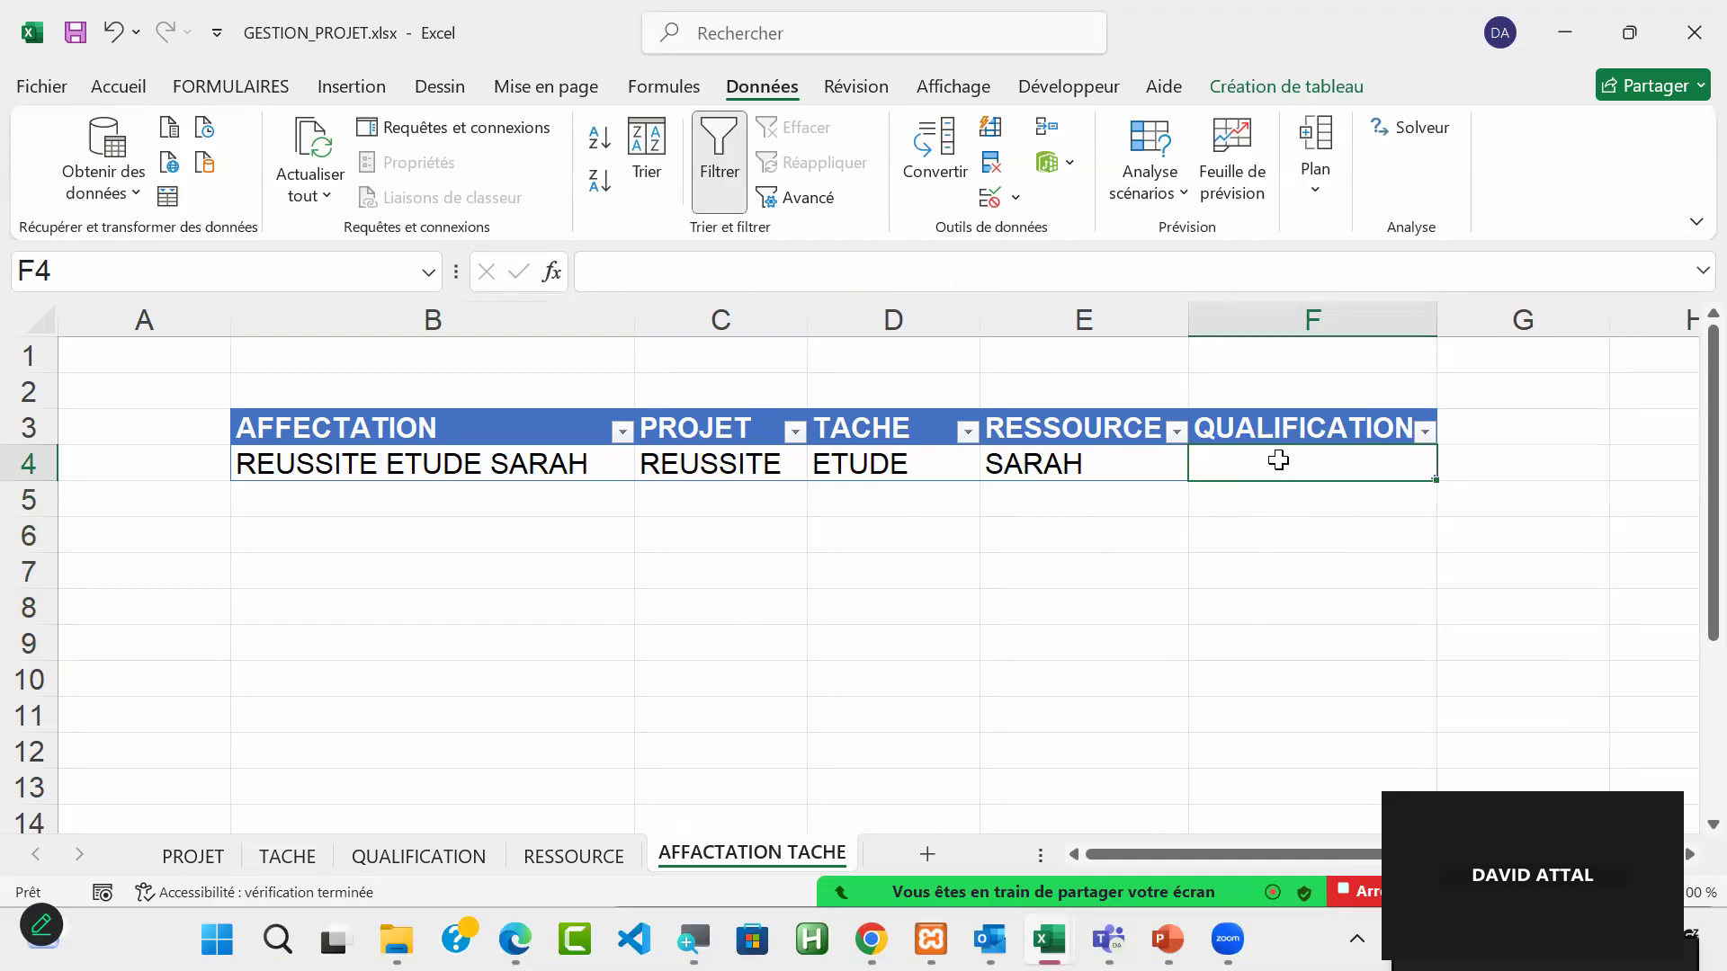
pyautogui.moveTo(1280, 465); pyautogui.dragTo(1222, 472)
pyautogui.click(1073, 465)
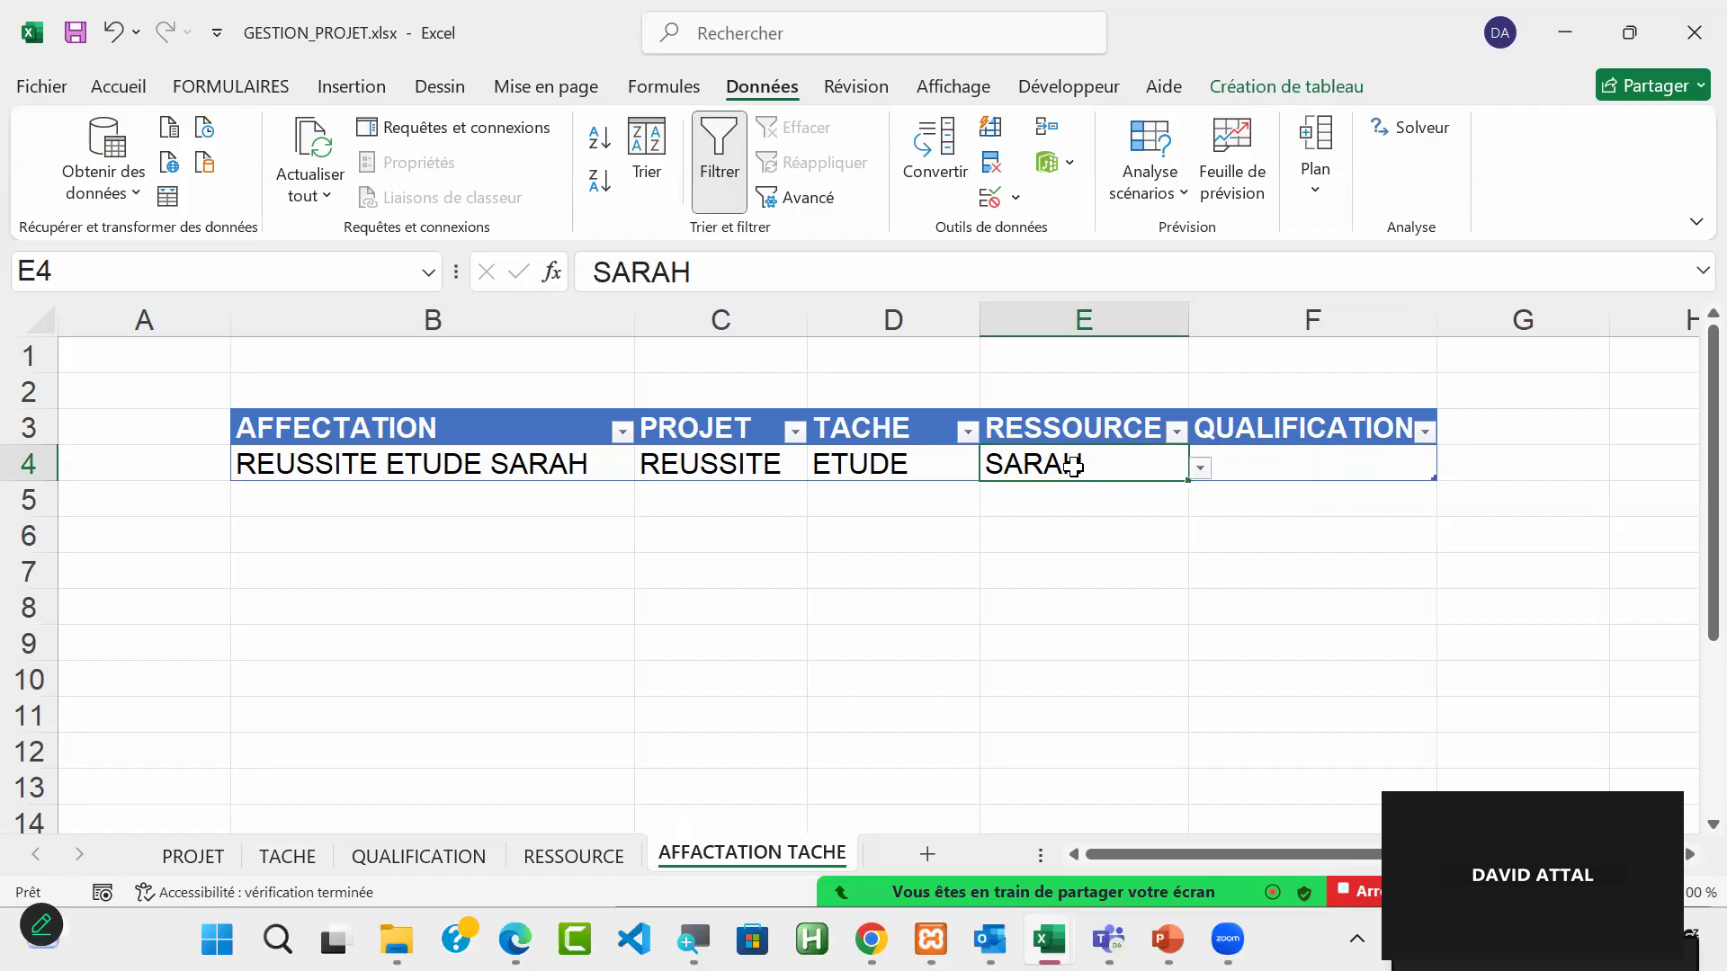
pyautogui.click(1200, 469)
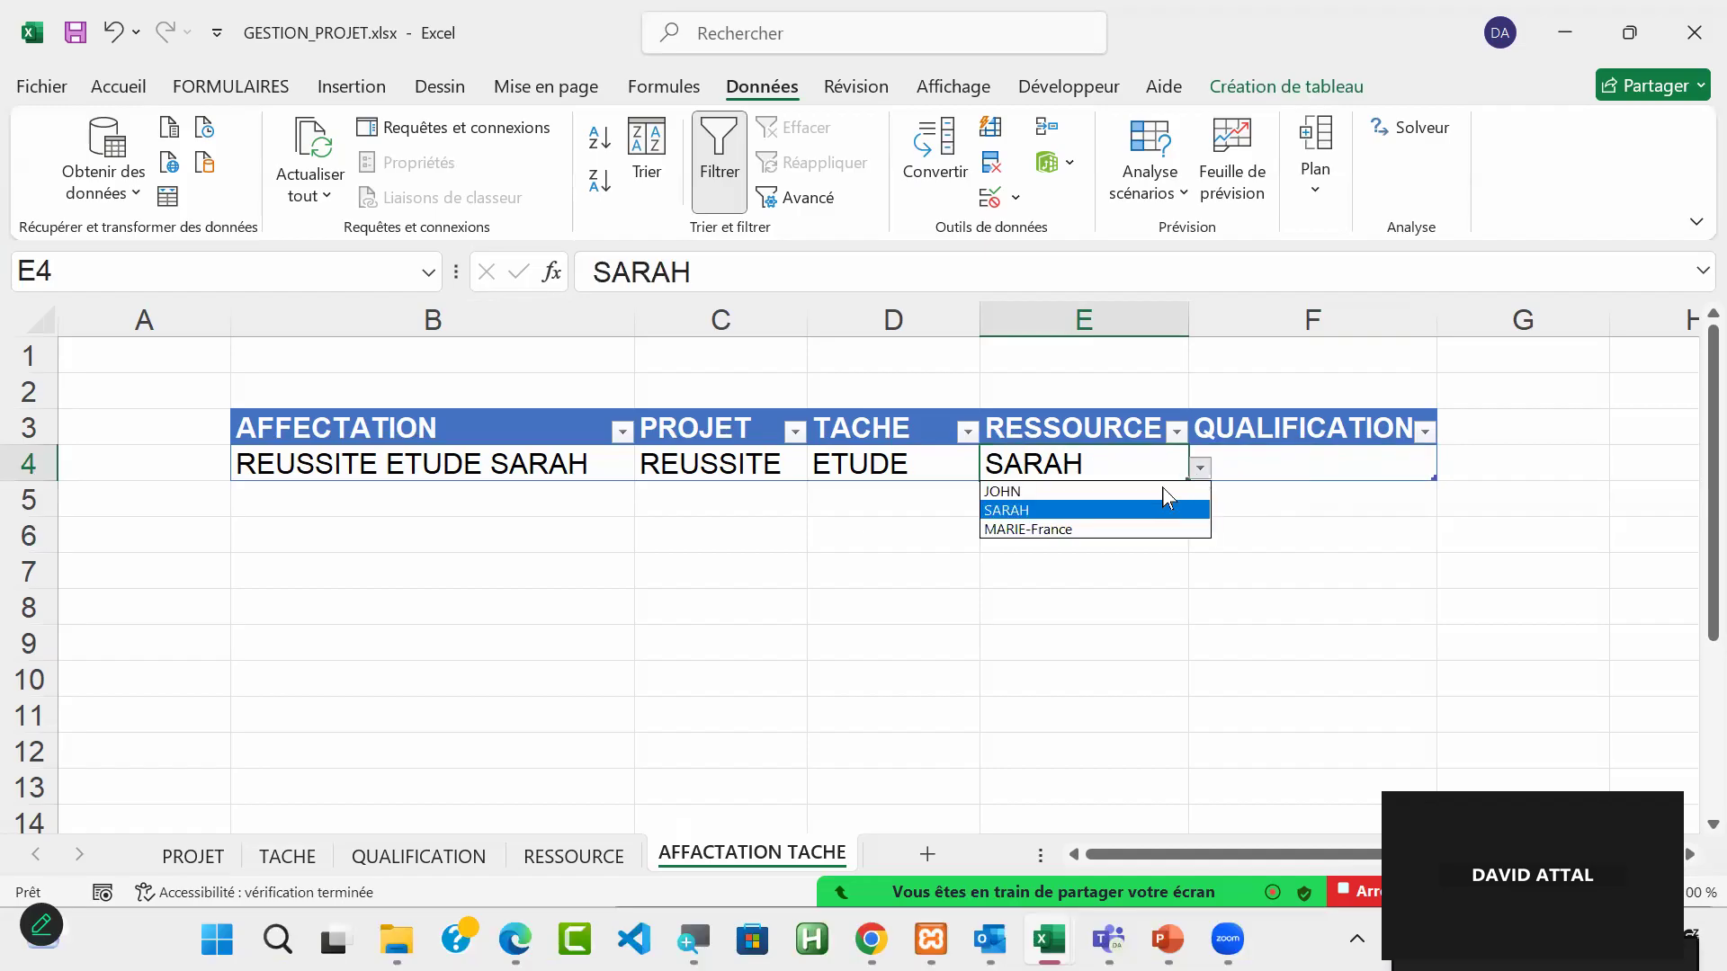
pyautogui.click(1084, 515)
pyautogui.click(1316, 466)
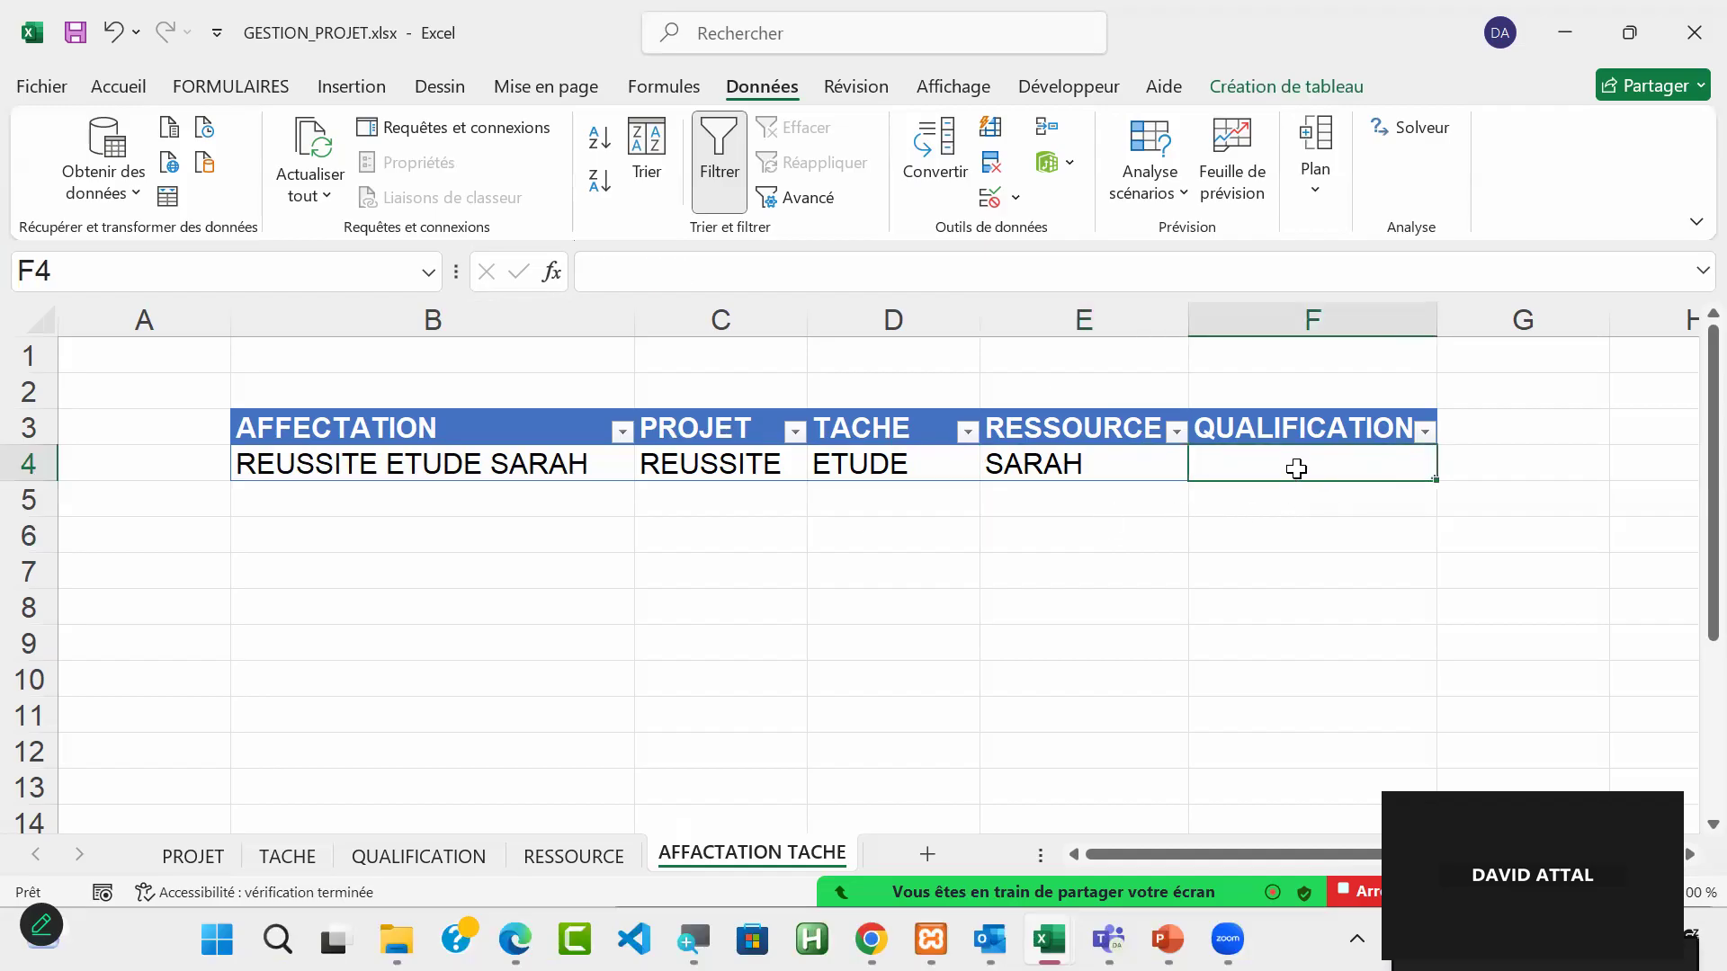
# Step: Inspect the list validation of E4 and the range its source =REF_RESSOURCE covers on the RESSOURCE sheet
pyautogui.click(1104, 472)
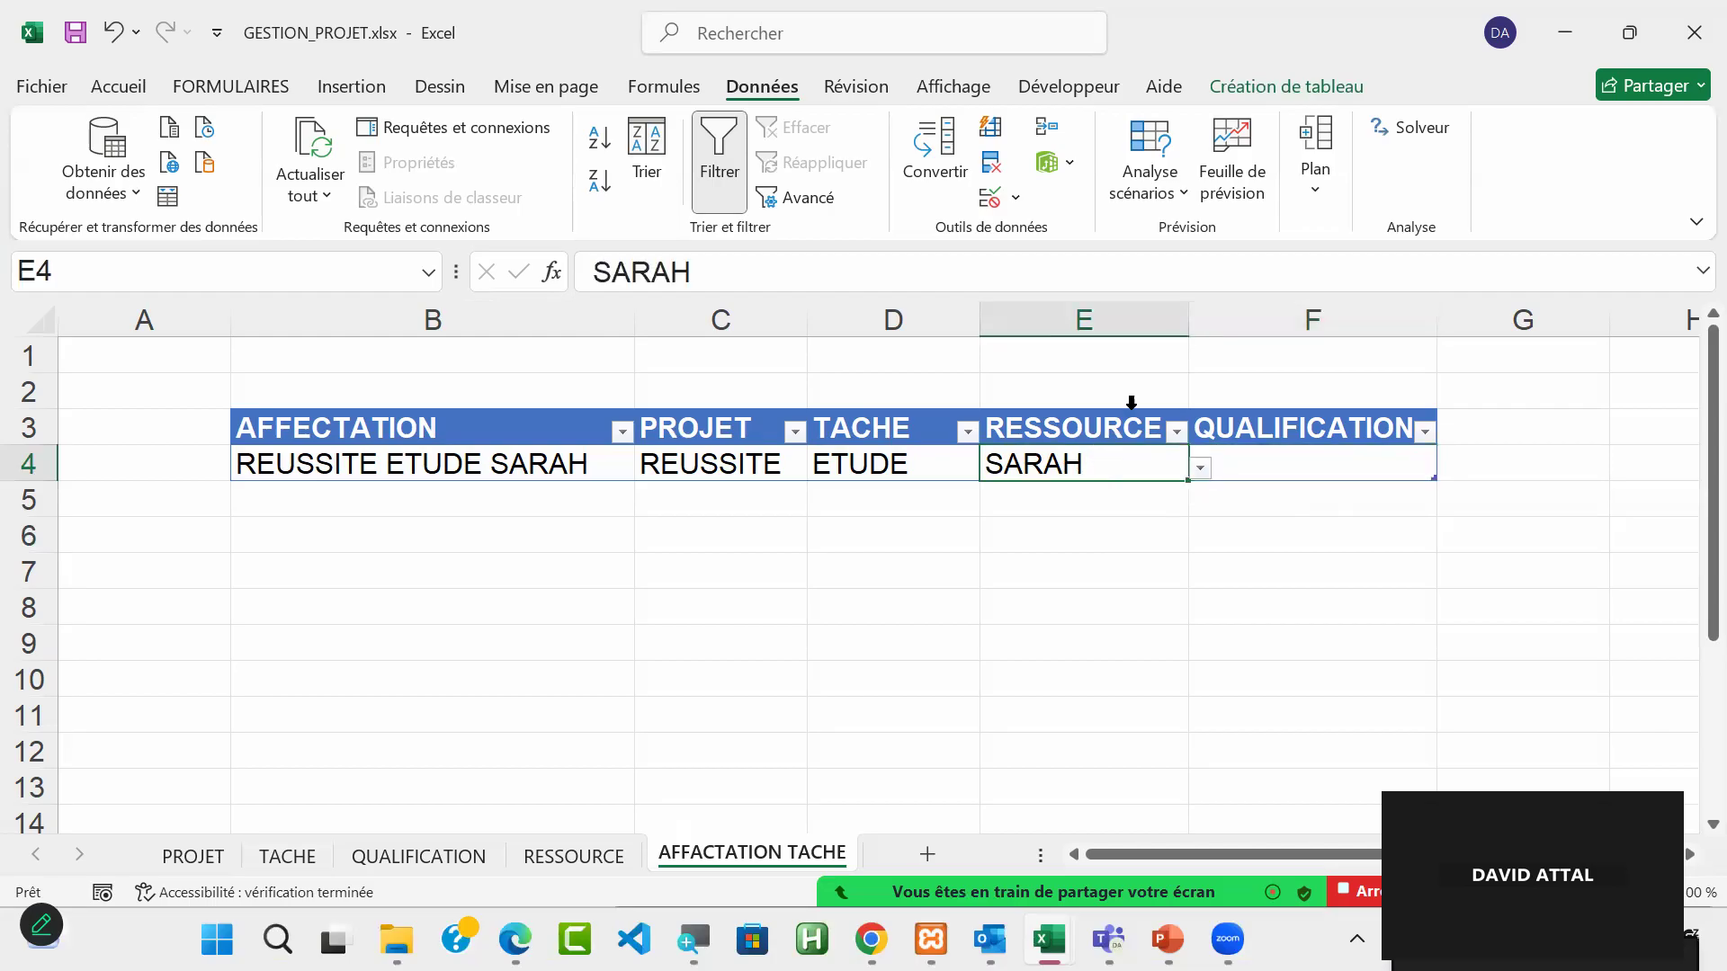
pyautogui.click(991, 199)
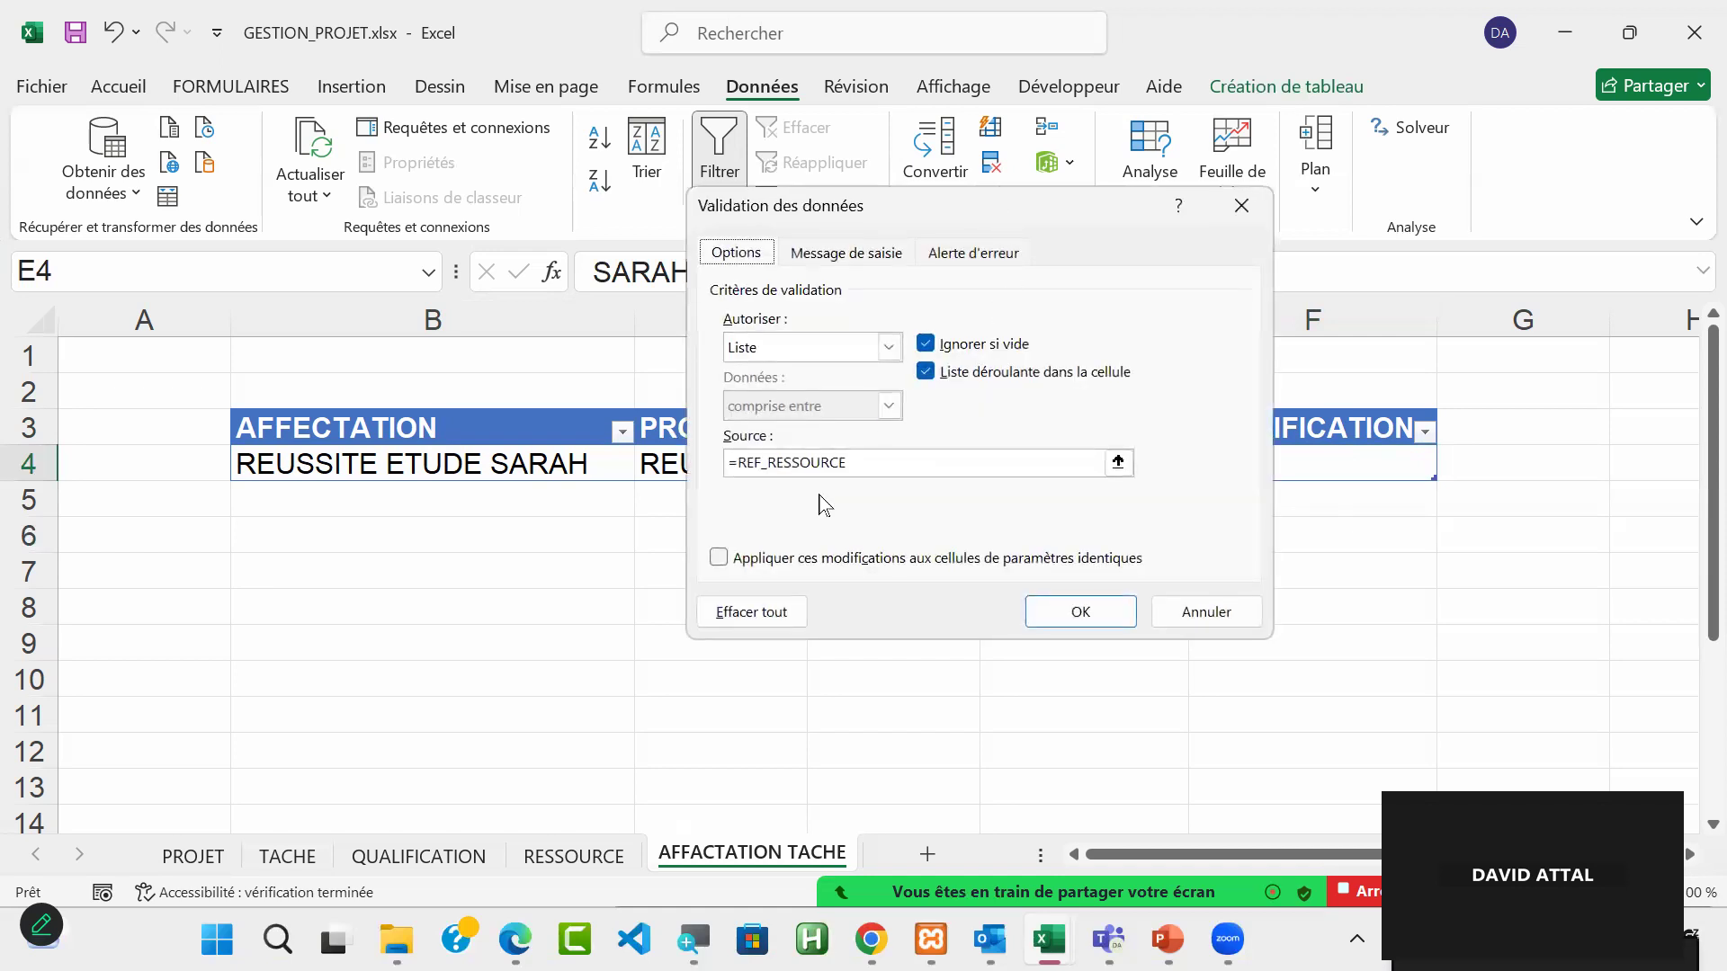
pyautogui.click(871, 471)
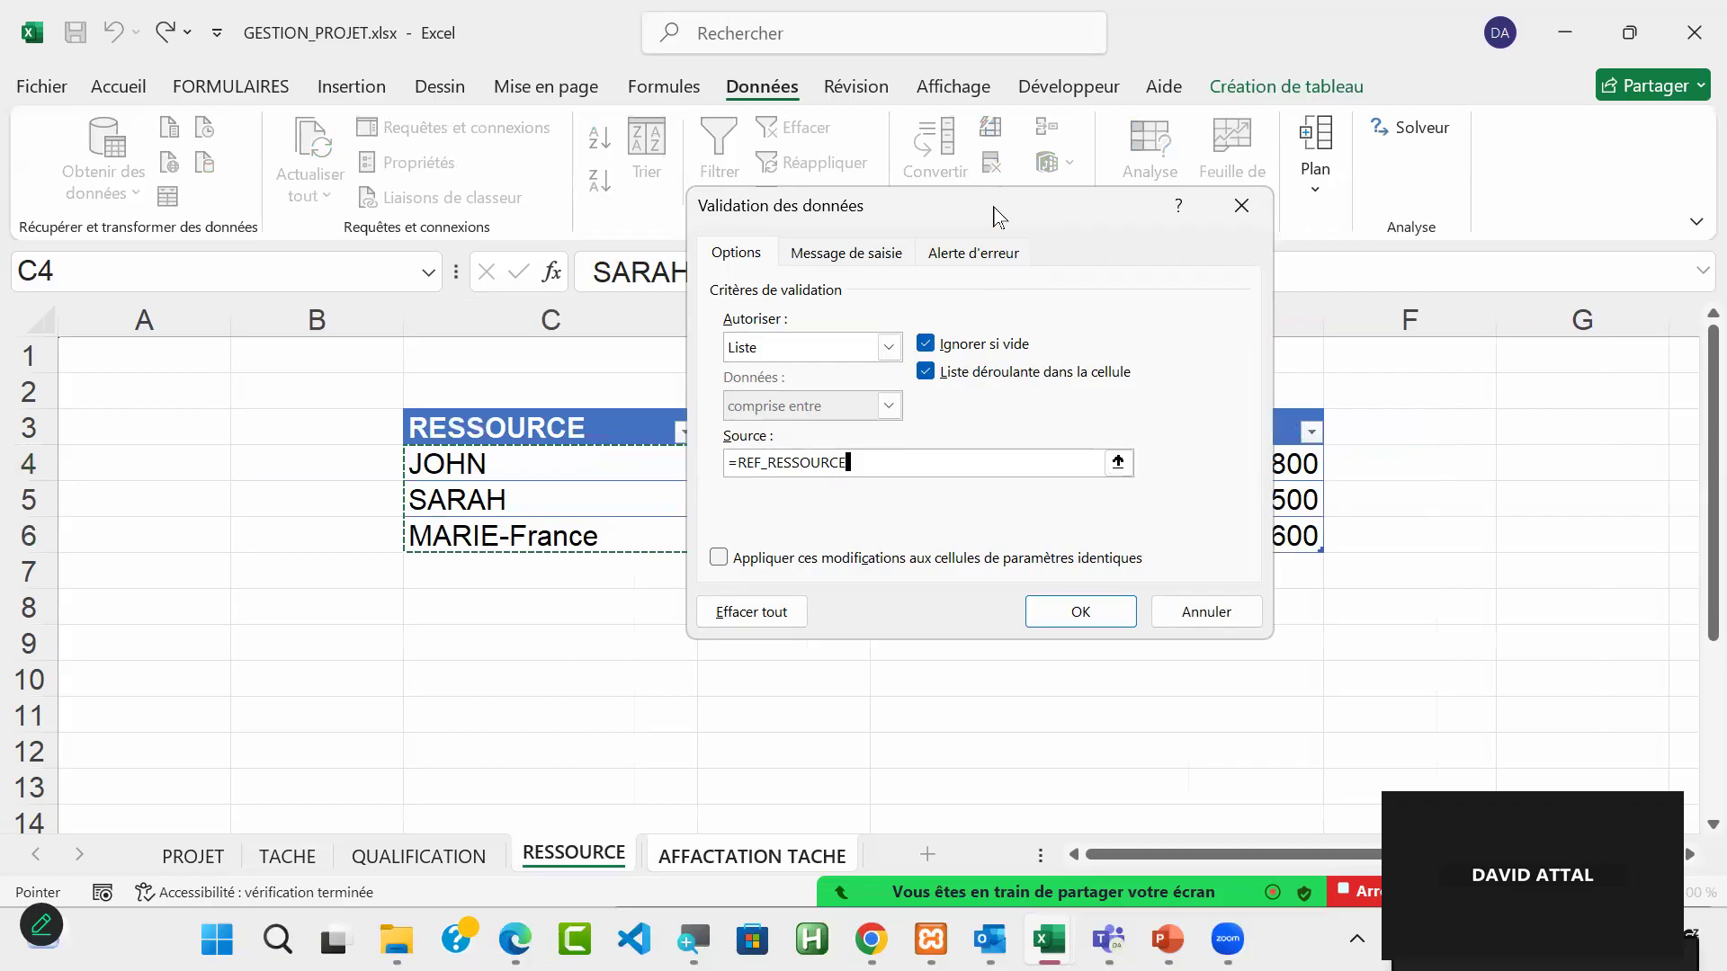
pyautogui.moveTo(989, 211); pyautogui.dragTo(922, 645)
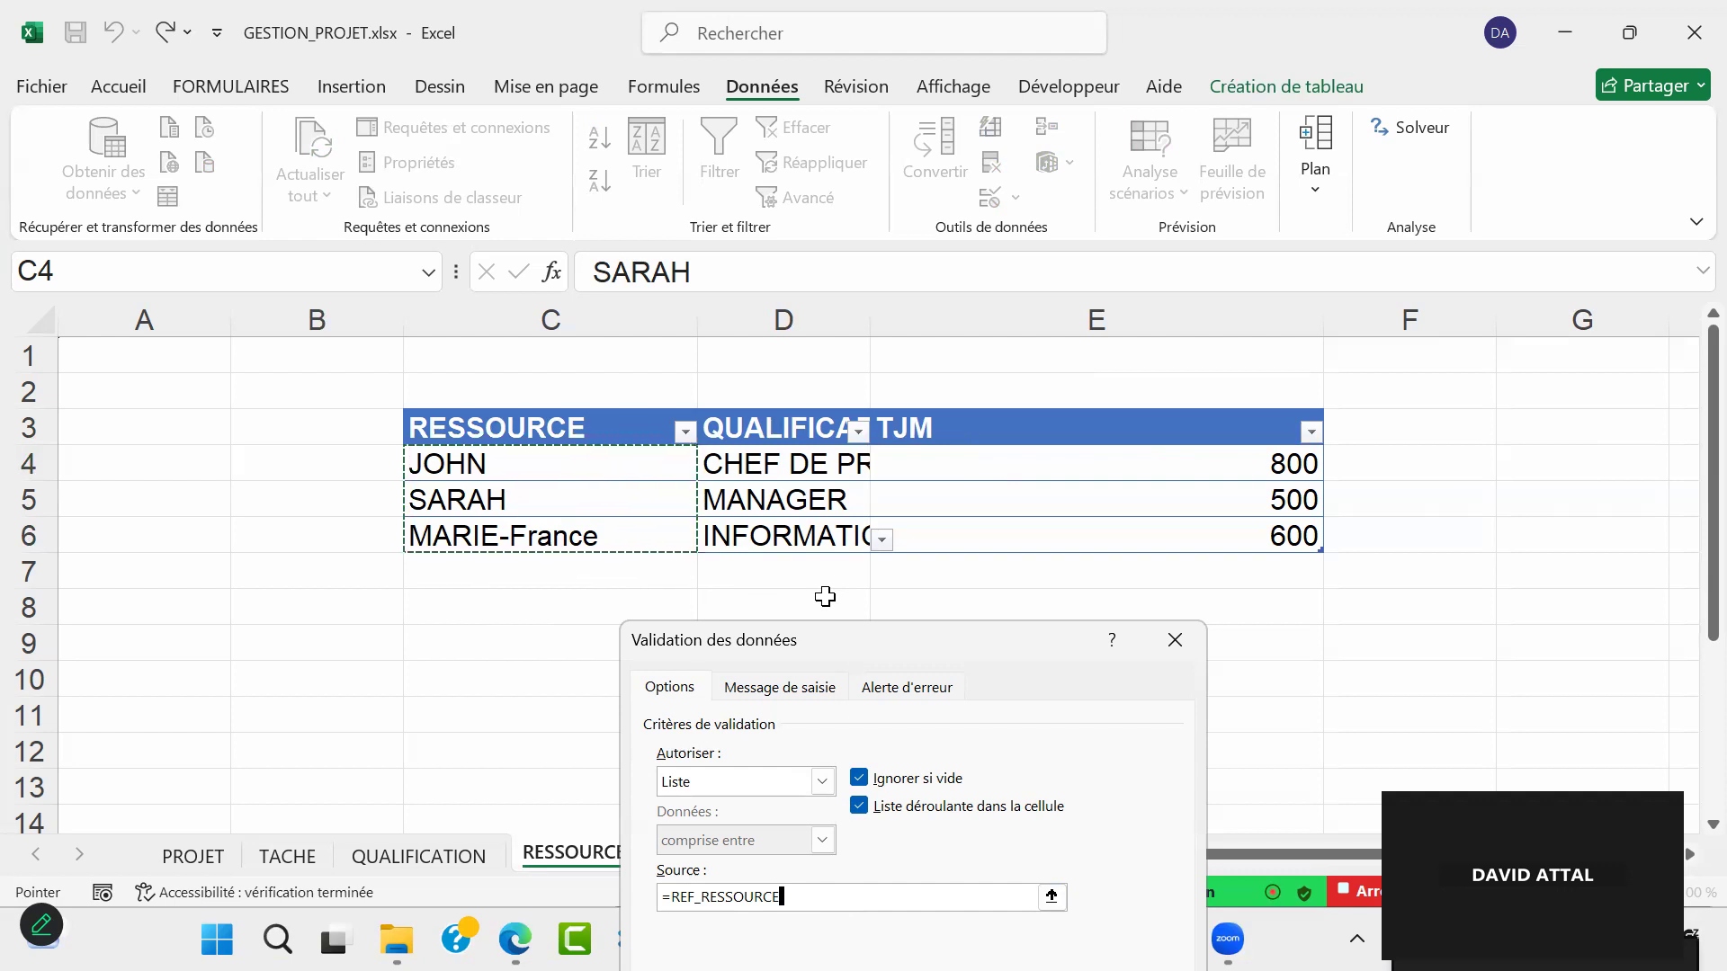
pyautogui.press('Return')
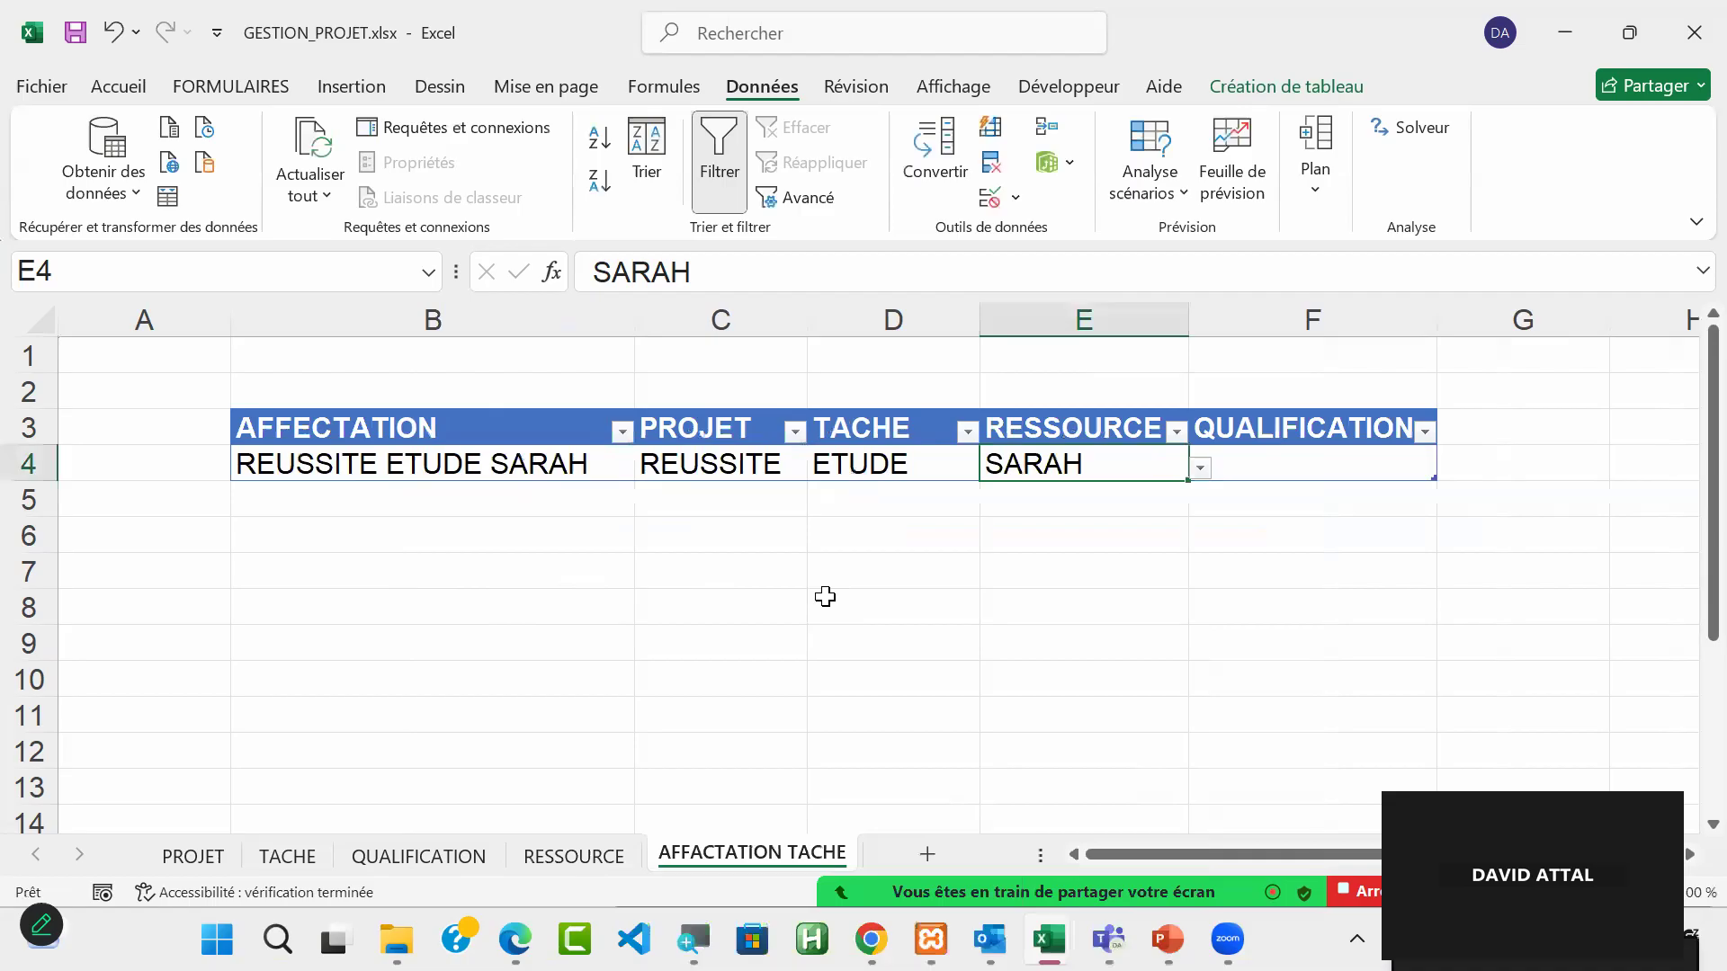
# Step: Copy QUALIFICATION cell D4 of the RESSOURCE sheet into F4 of the AFFACTATION TACHE sheet and open its dropdown list
pyautogui.click(1320, 459)
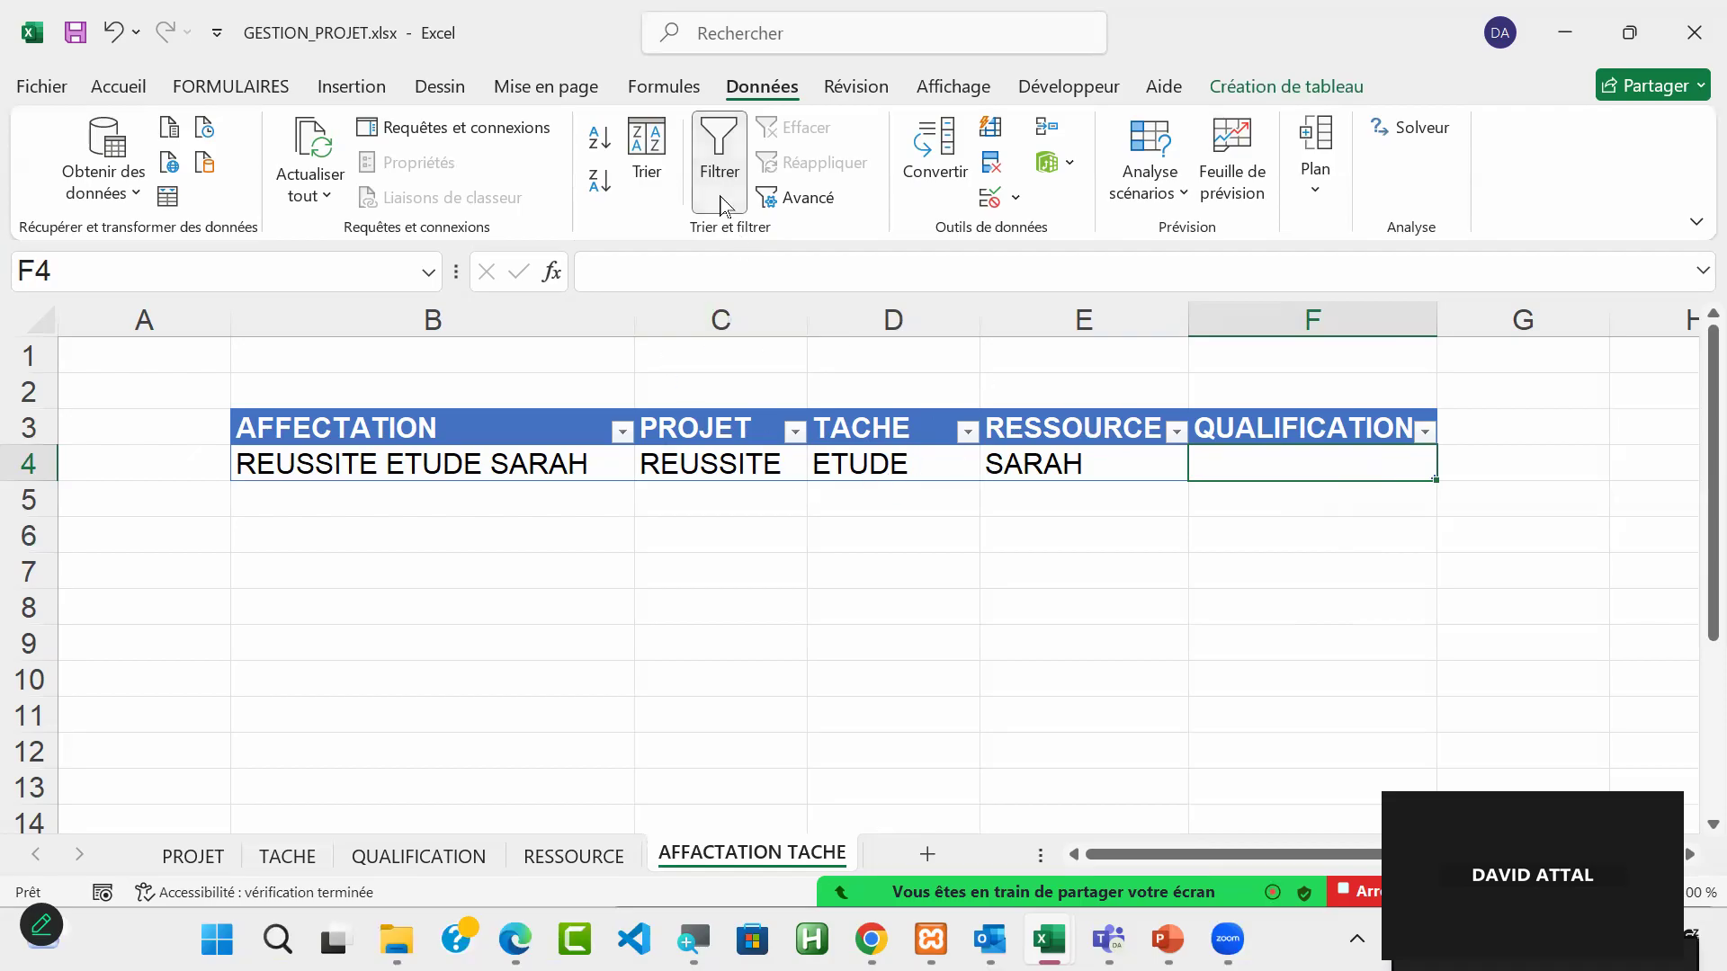
pyautogui.click(569, 859)
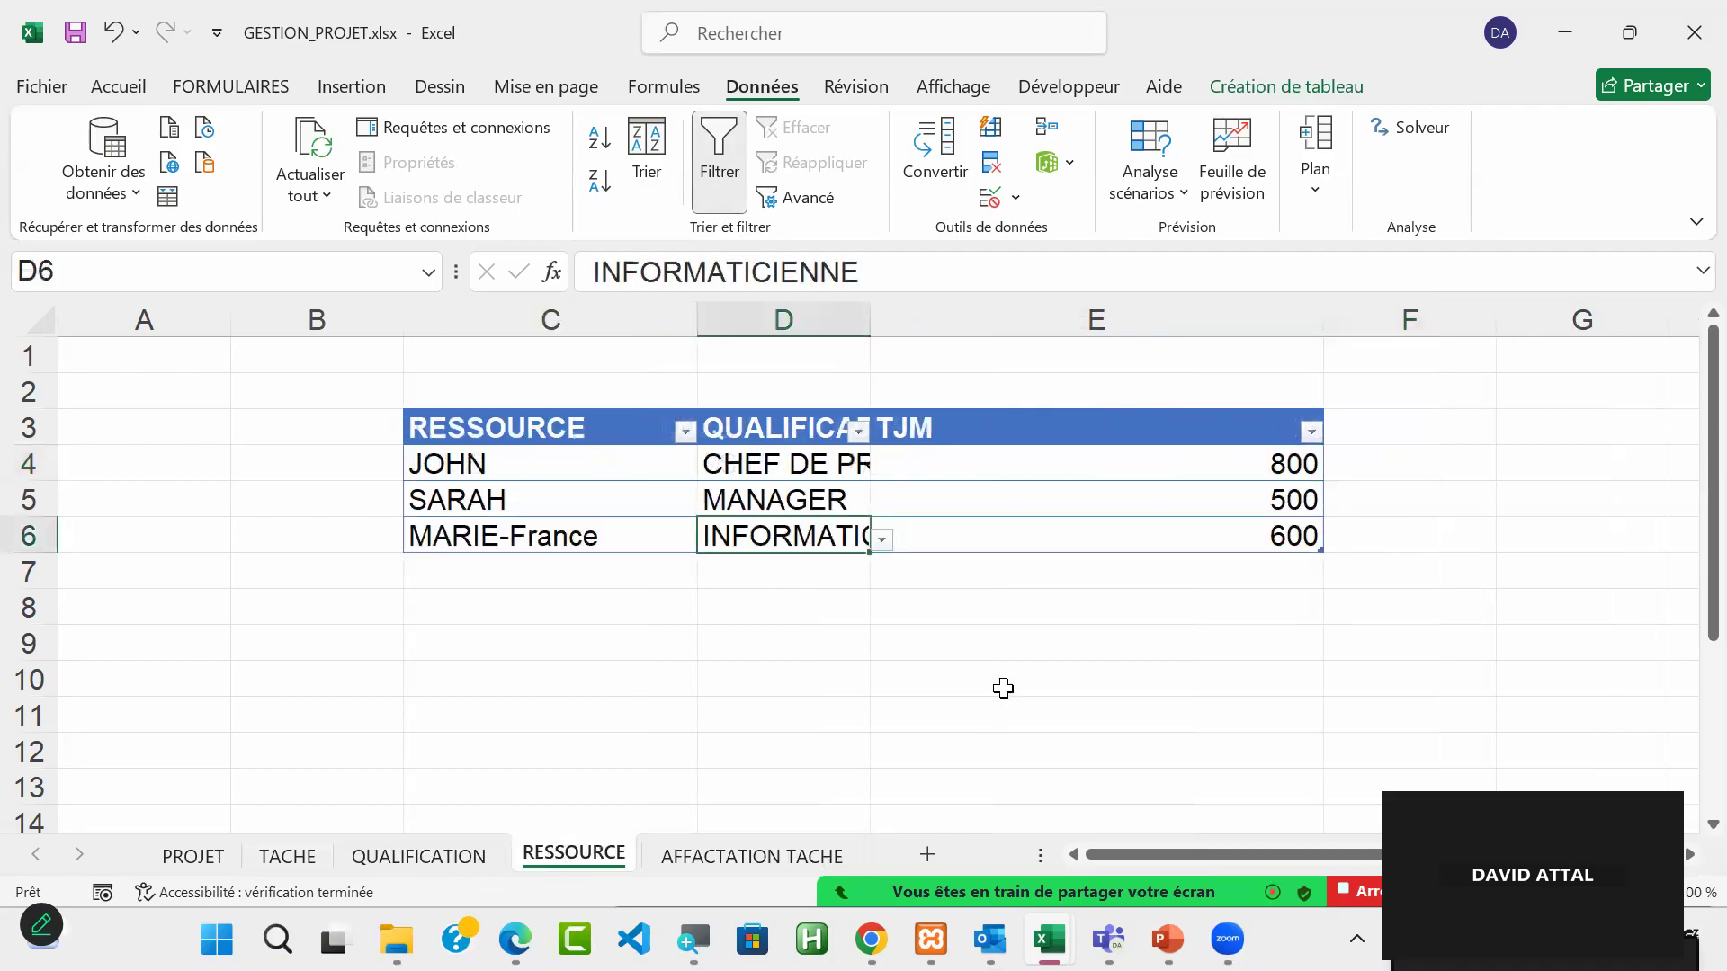
pyautogui.click(790, 470)
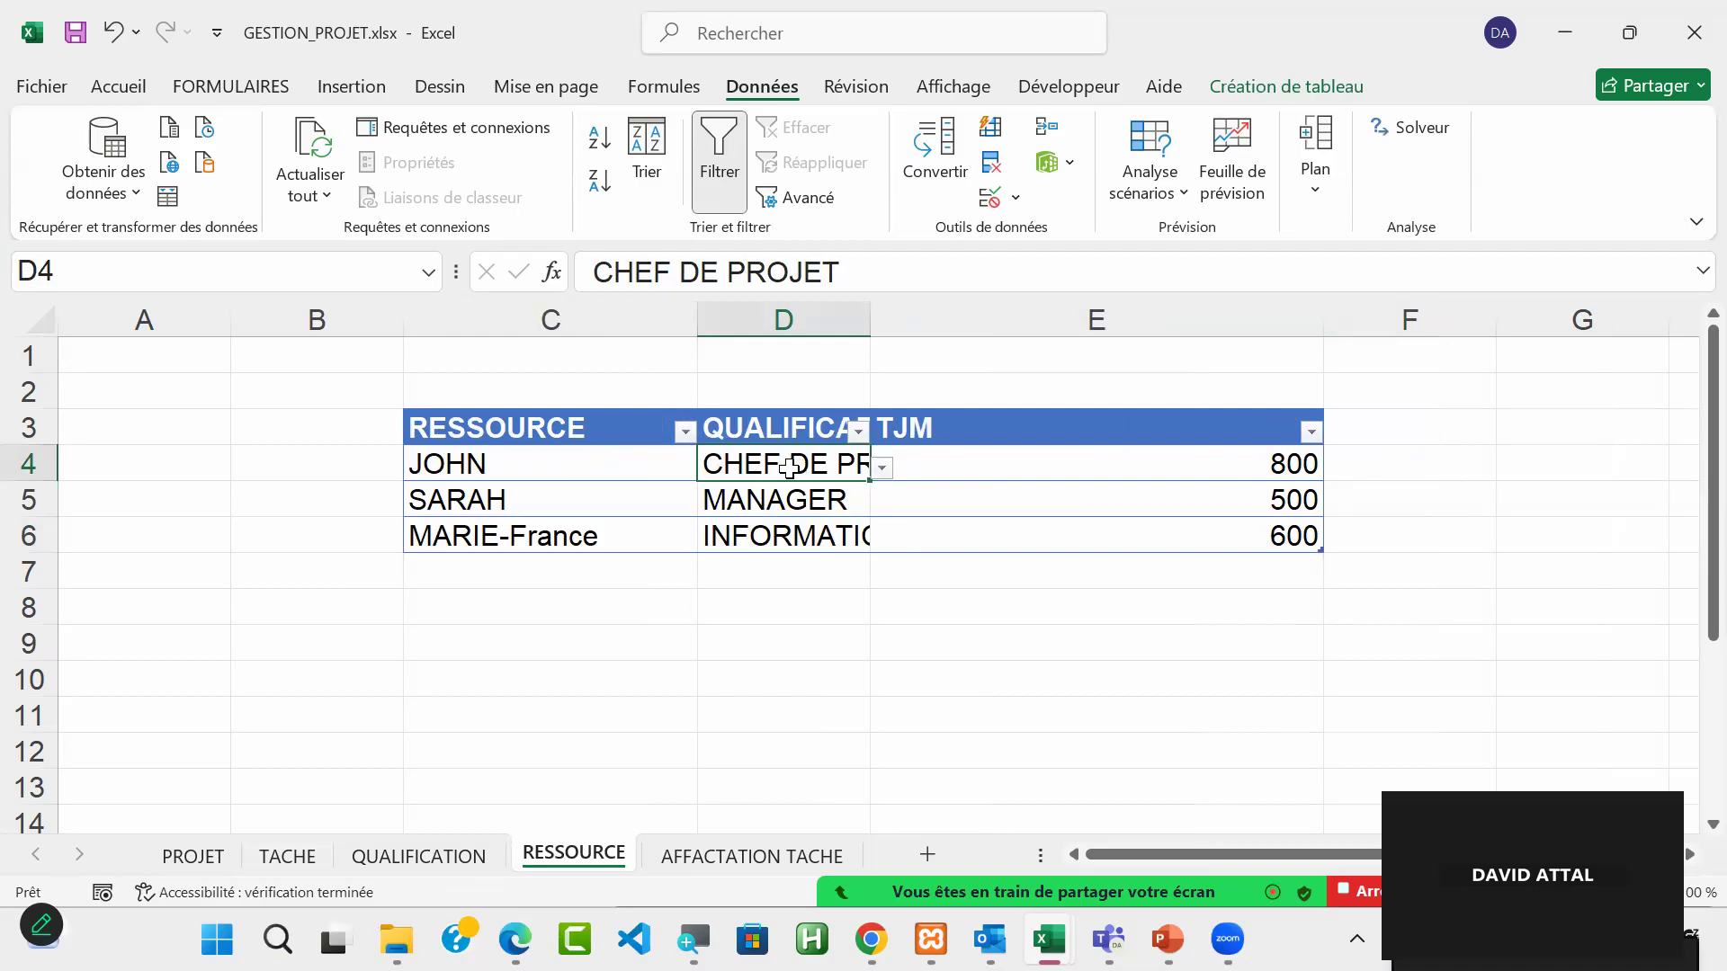
pyautogui.hotkey('ctrl', 'c')
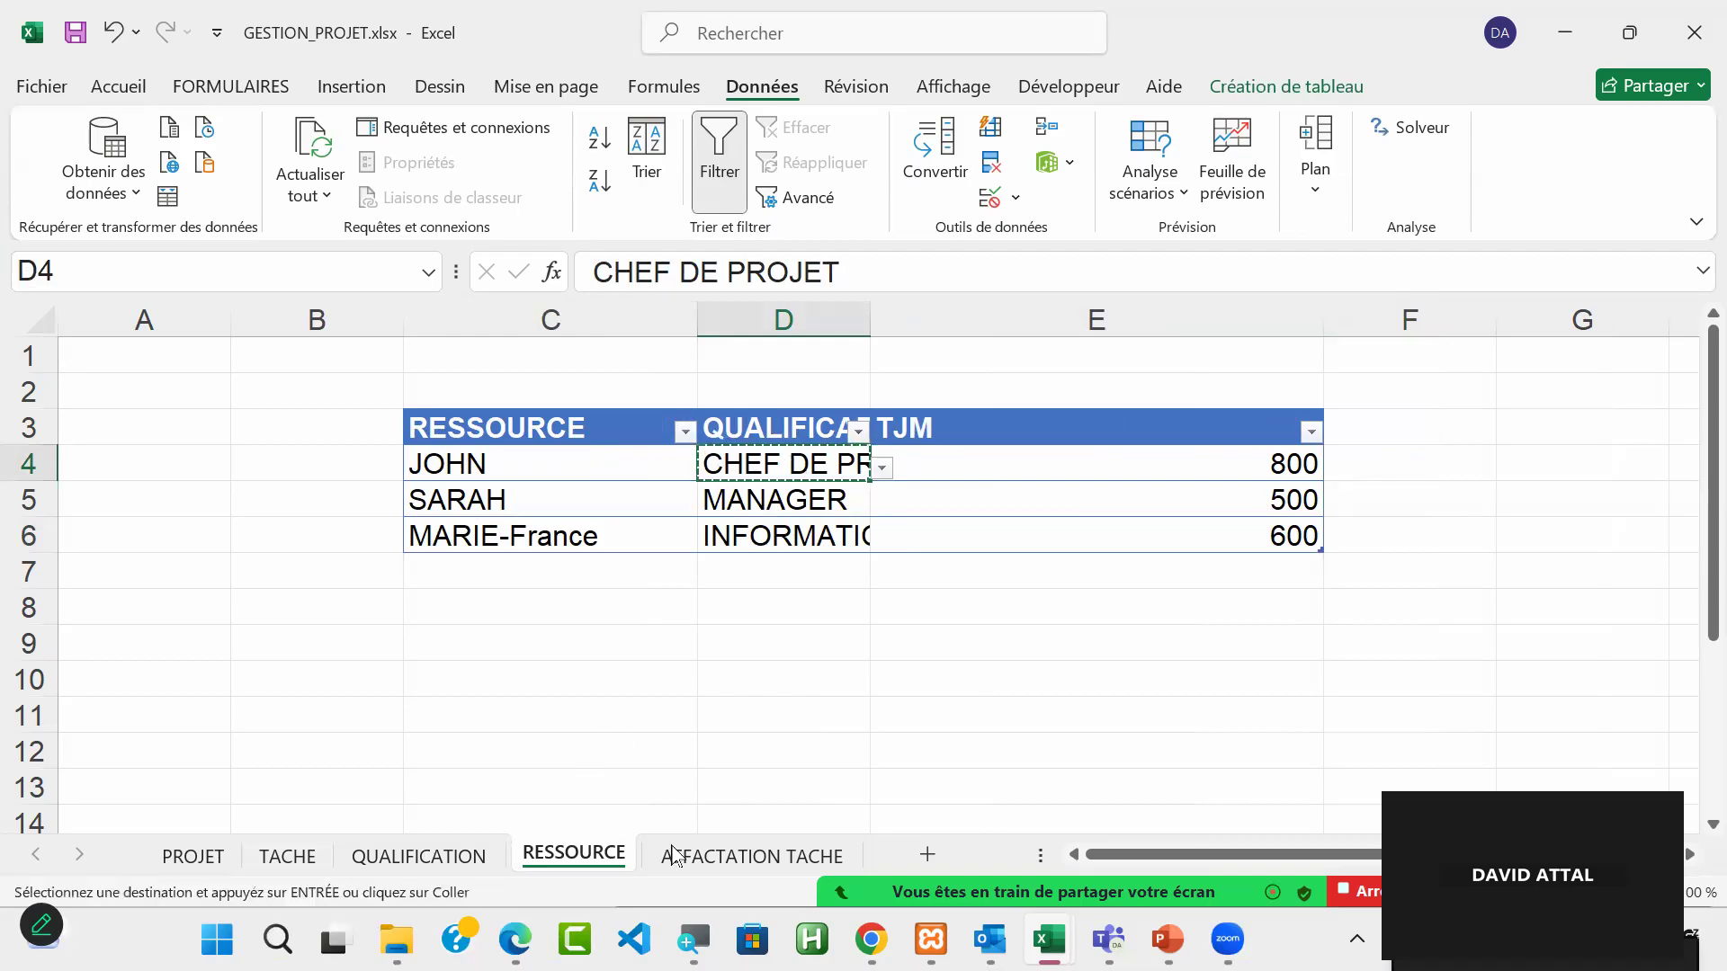
pyautogui.click(745, 859)
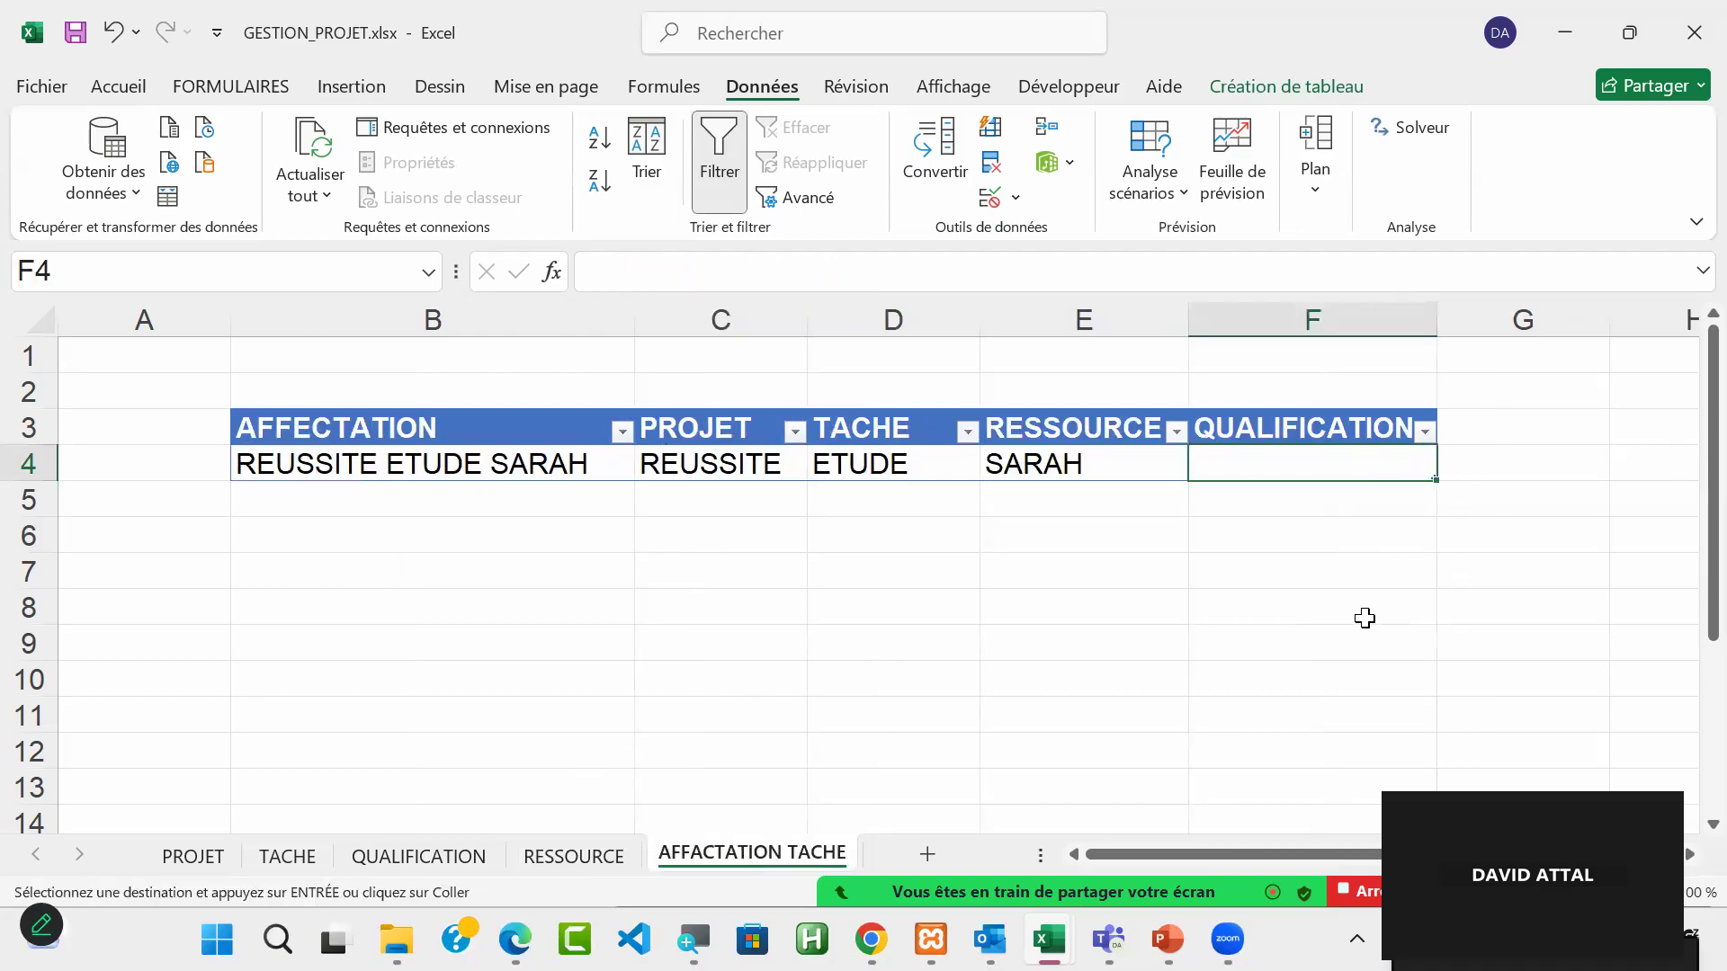
pyautogui.hotkey('ctrl', 'v')
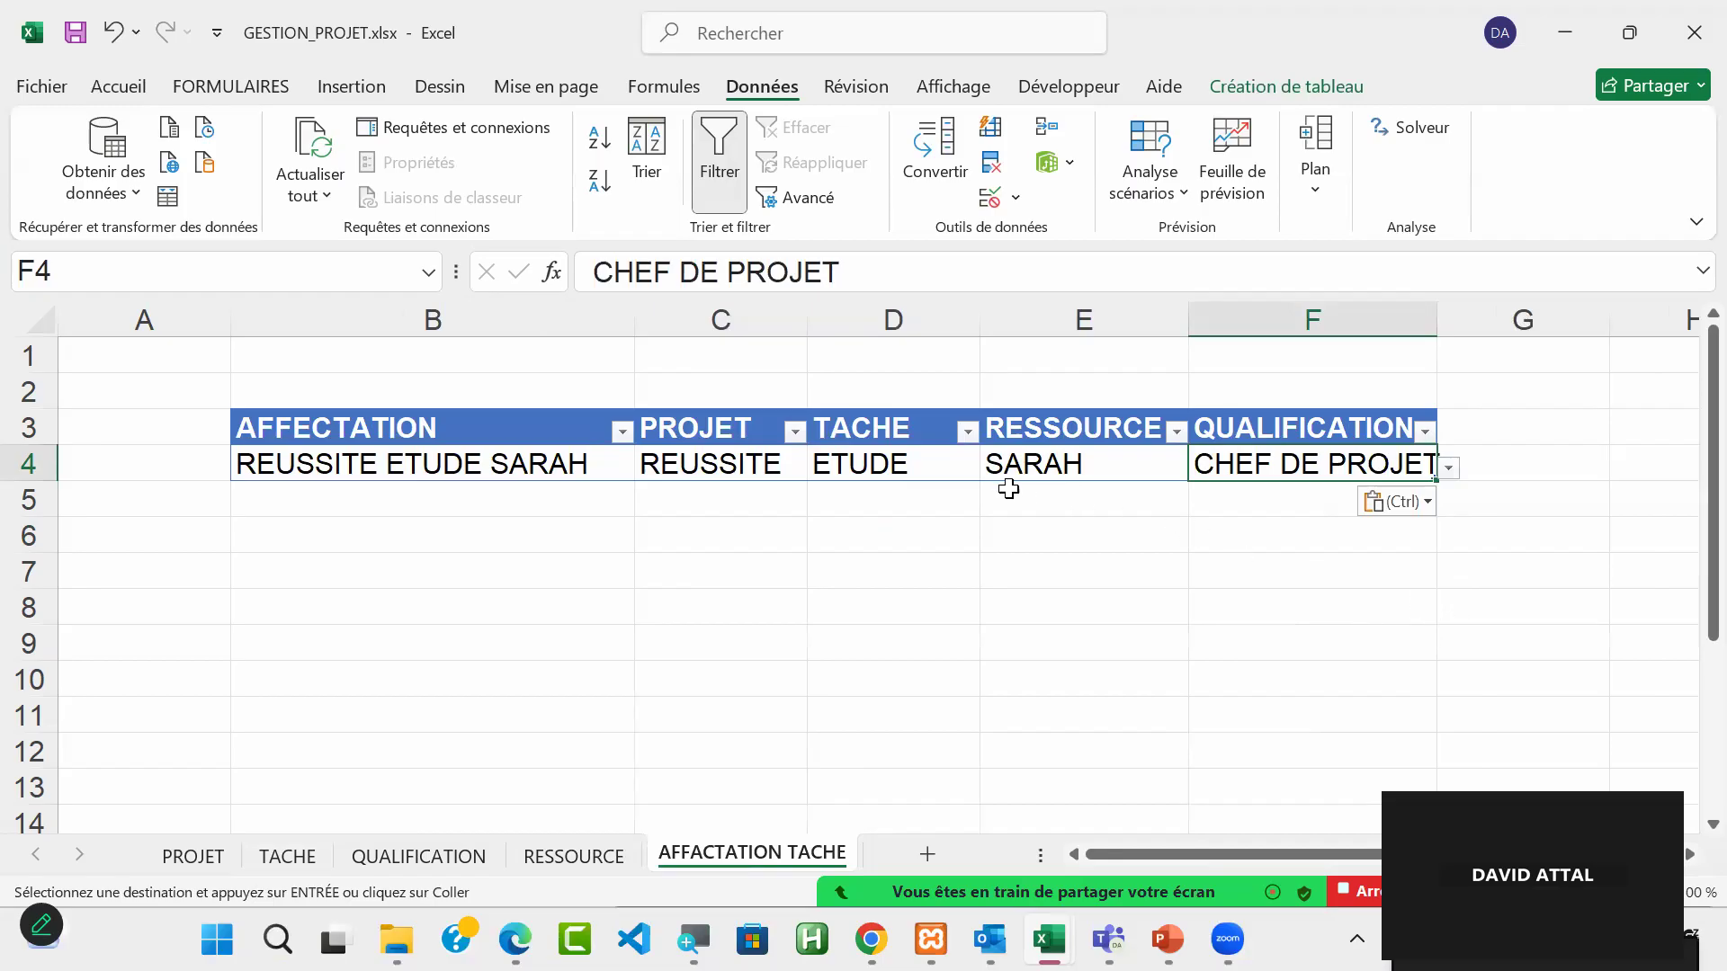
pyautogui.click(1448, 468)
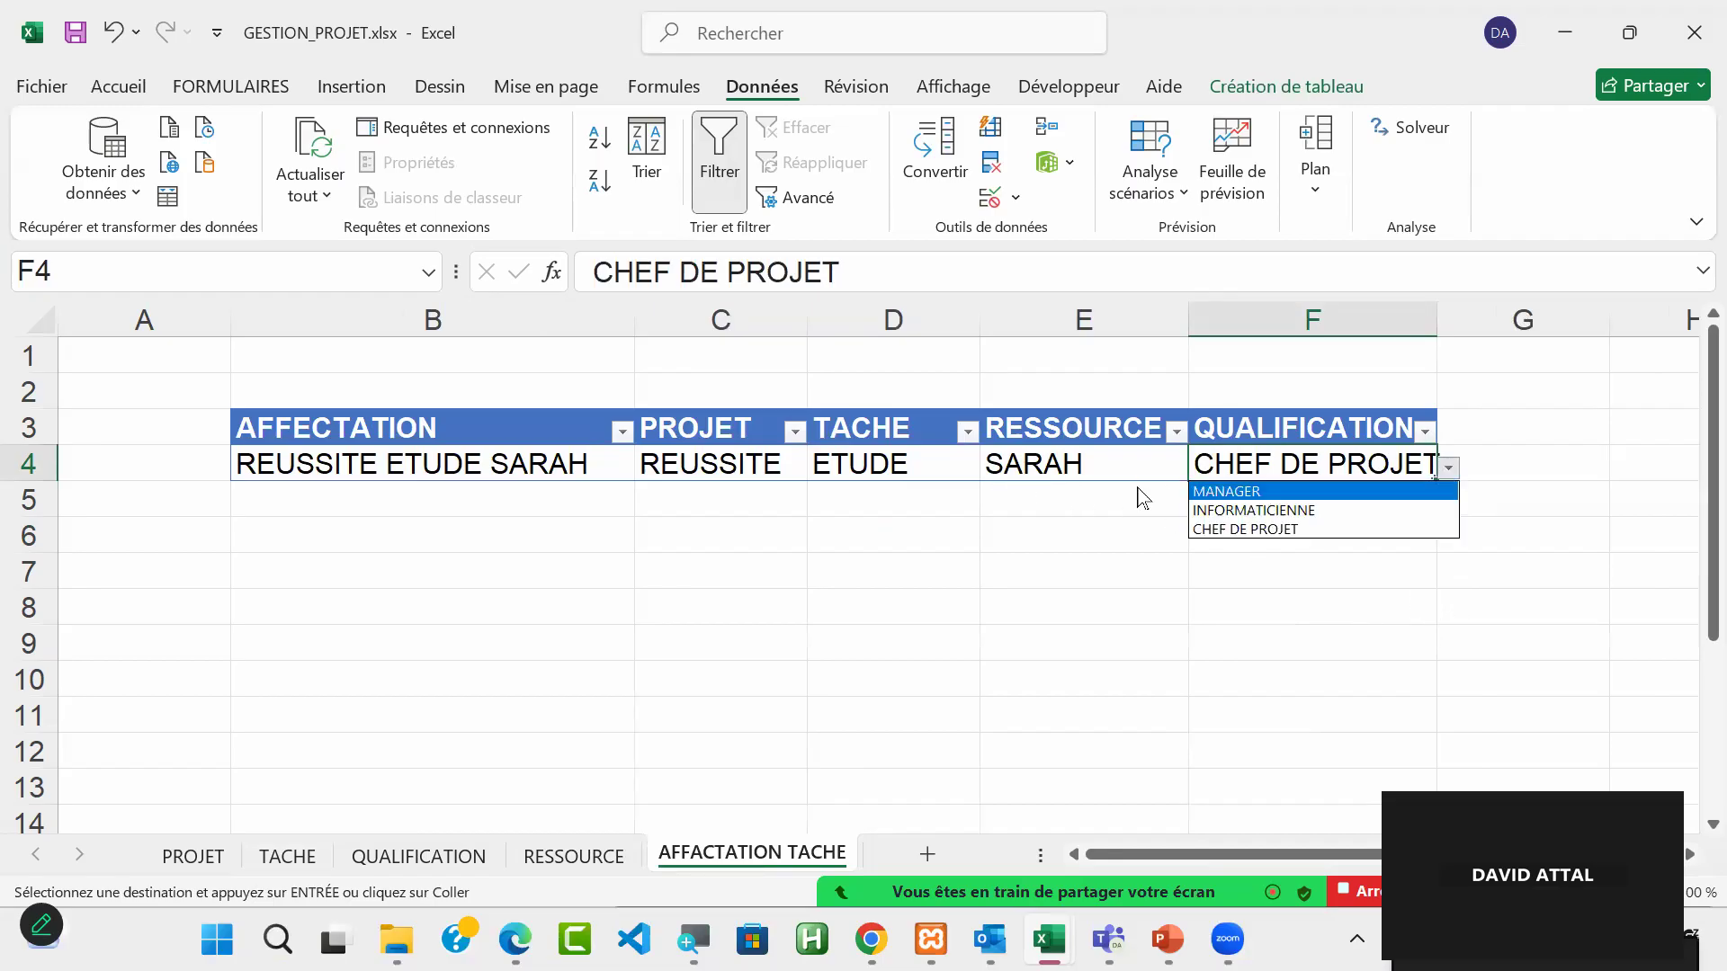
# Step: Choose the third resource from the RESSOURCE dropdown in E4
pyautogui.click(1089, 474)
pyautogui.click(1088, 474)
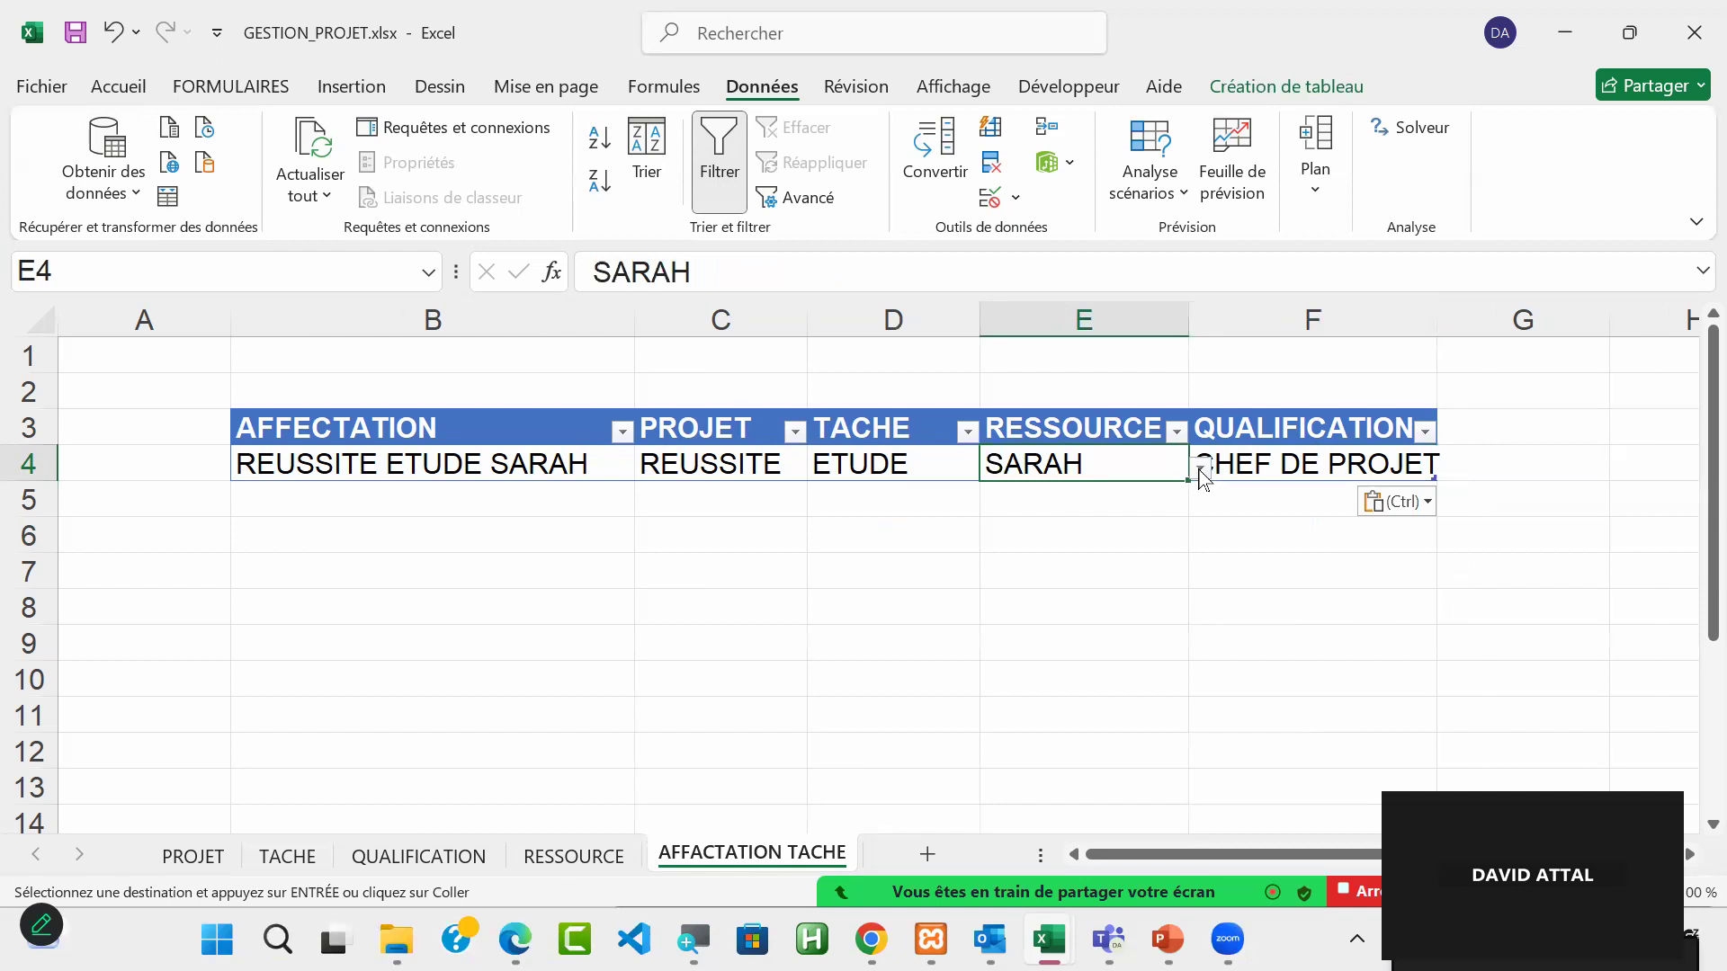
pyautogui.click(1200, 468)
pyautogui.click(1140, 528)
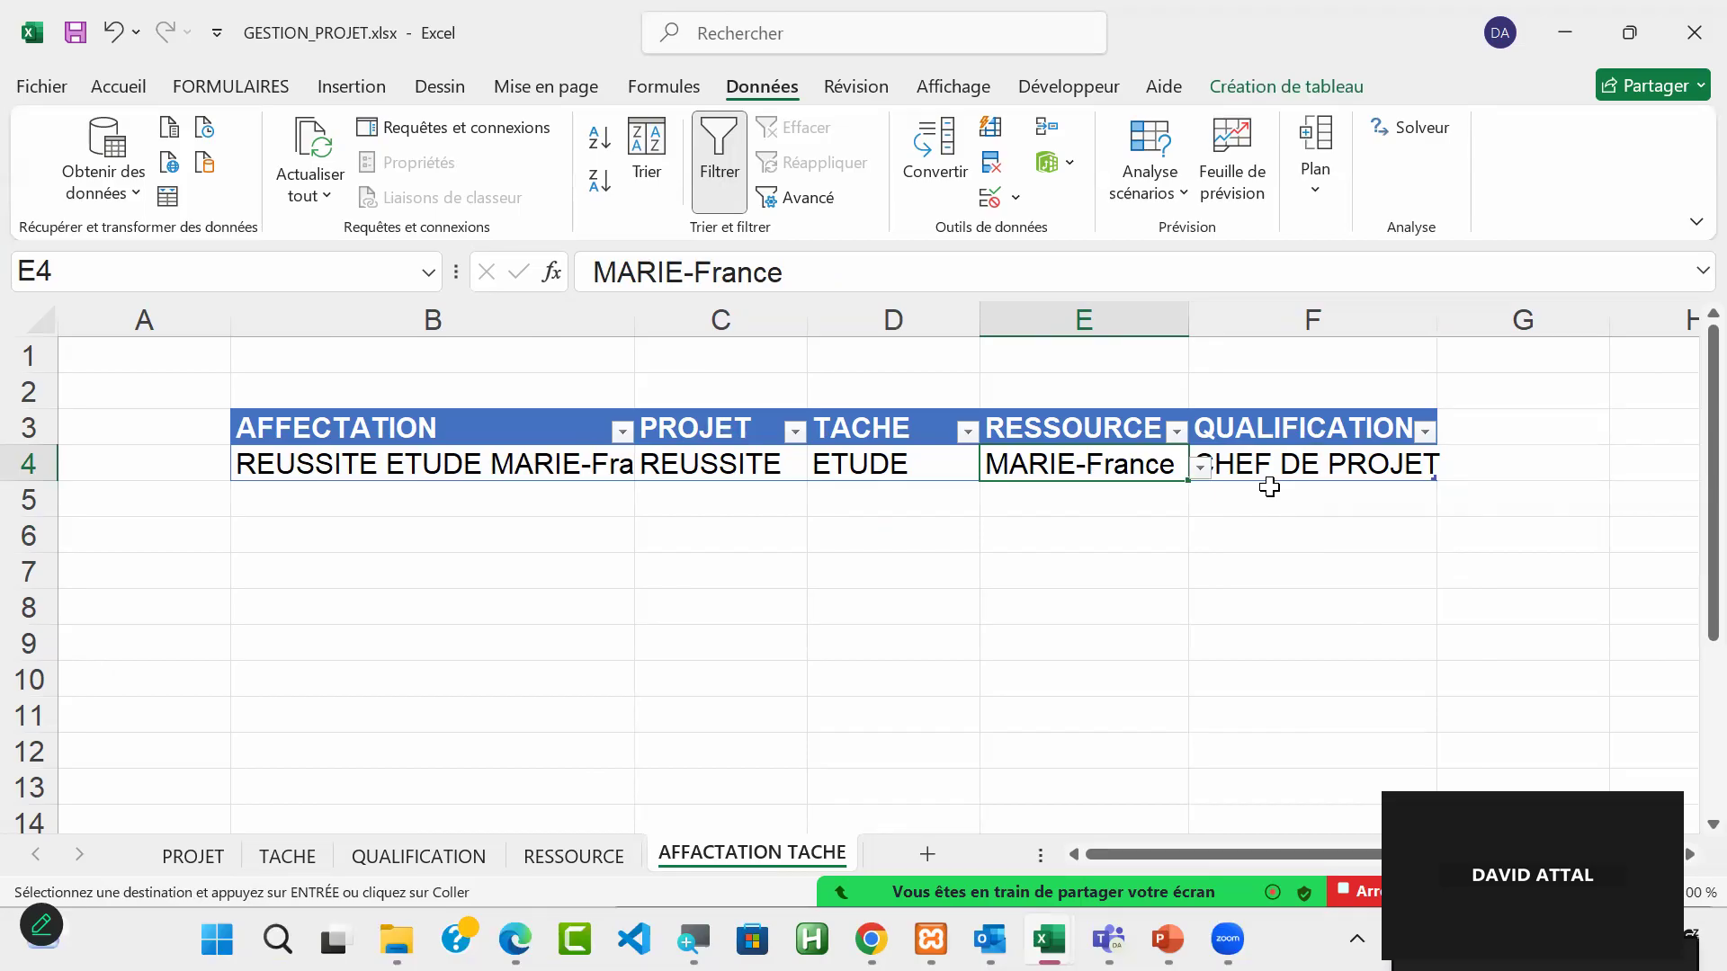
# Step: Compare the resources' qualifications on the RESSOURCE sheet with the choices offered in F4's QUALIFICATION dropdown
pyautogui.click(573, 855)
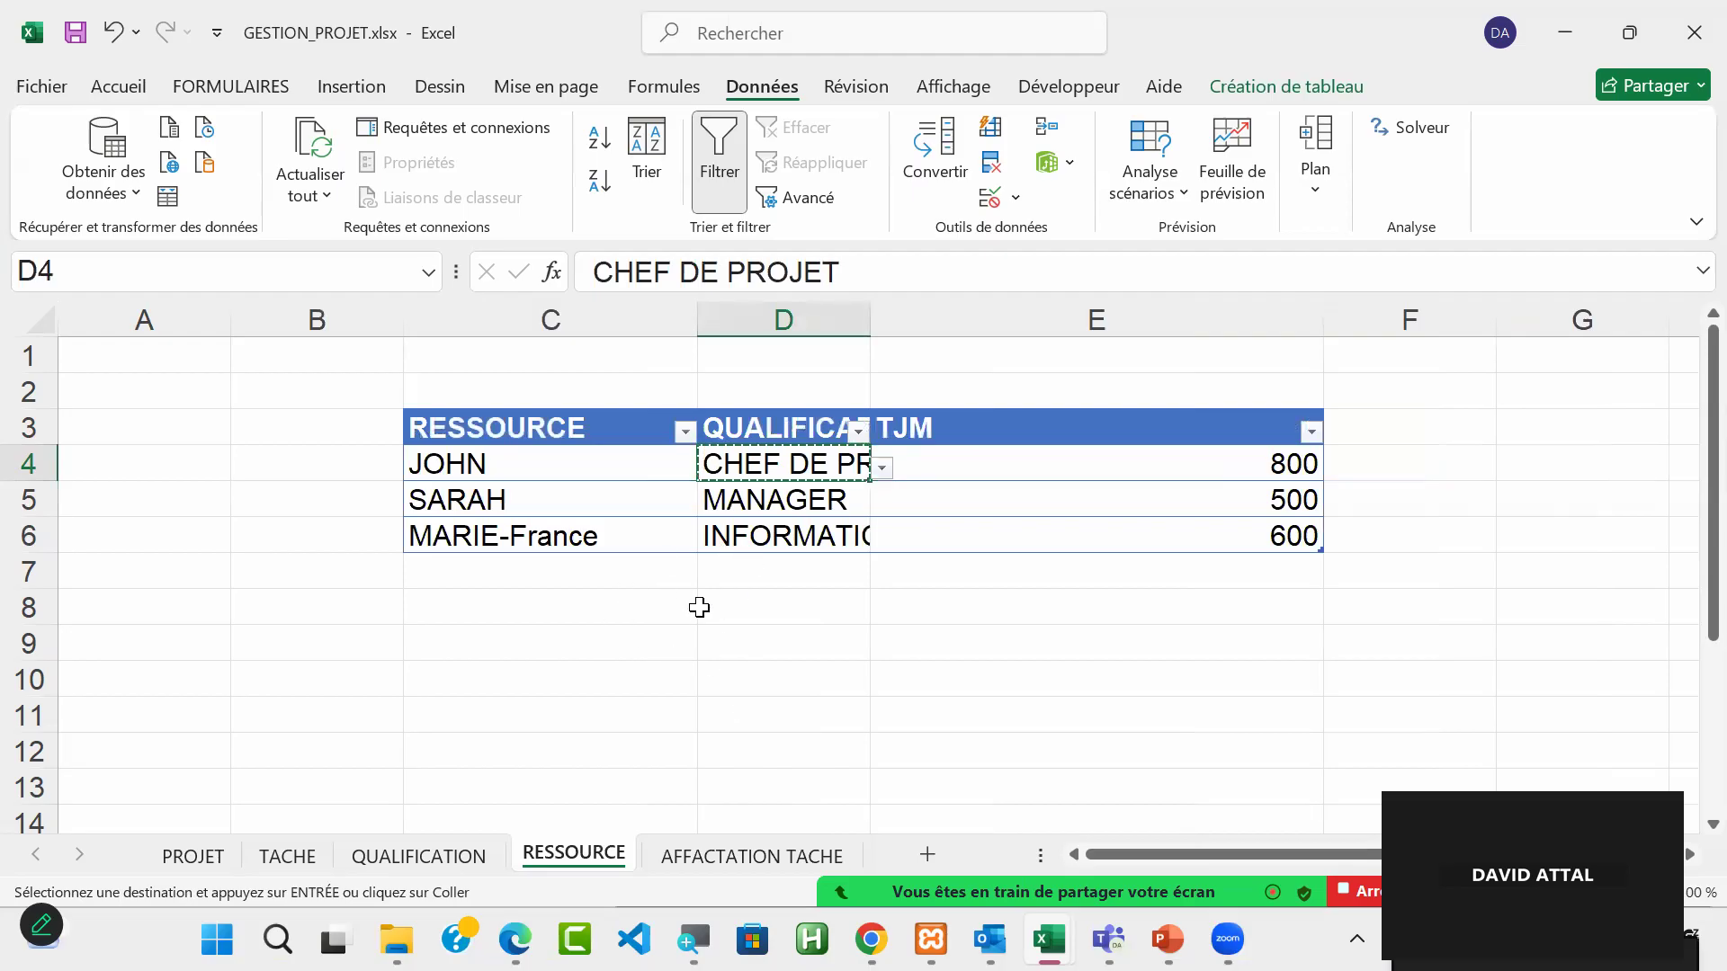
pyautogui.click(510, 454)
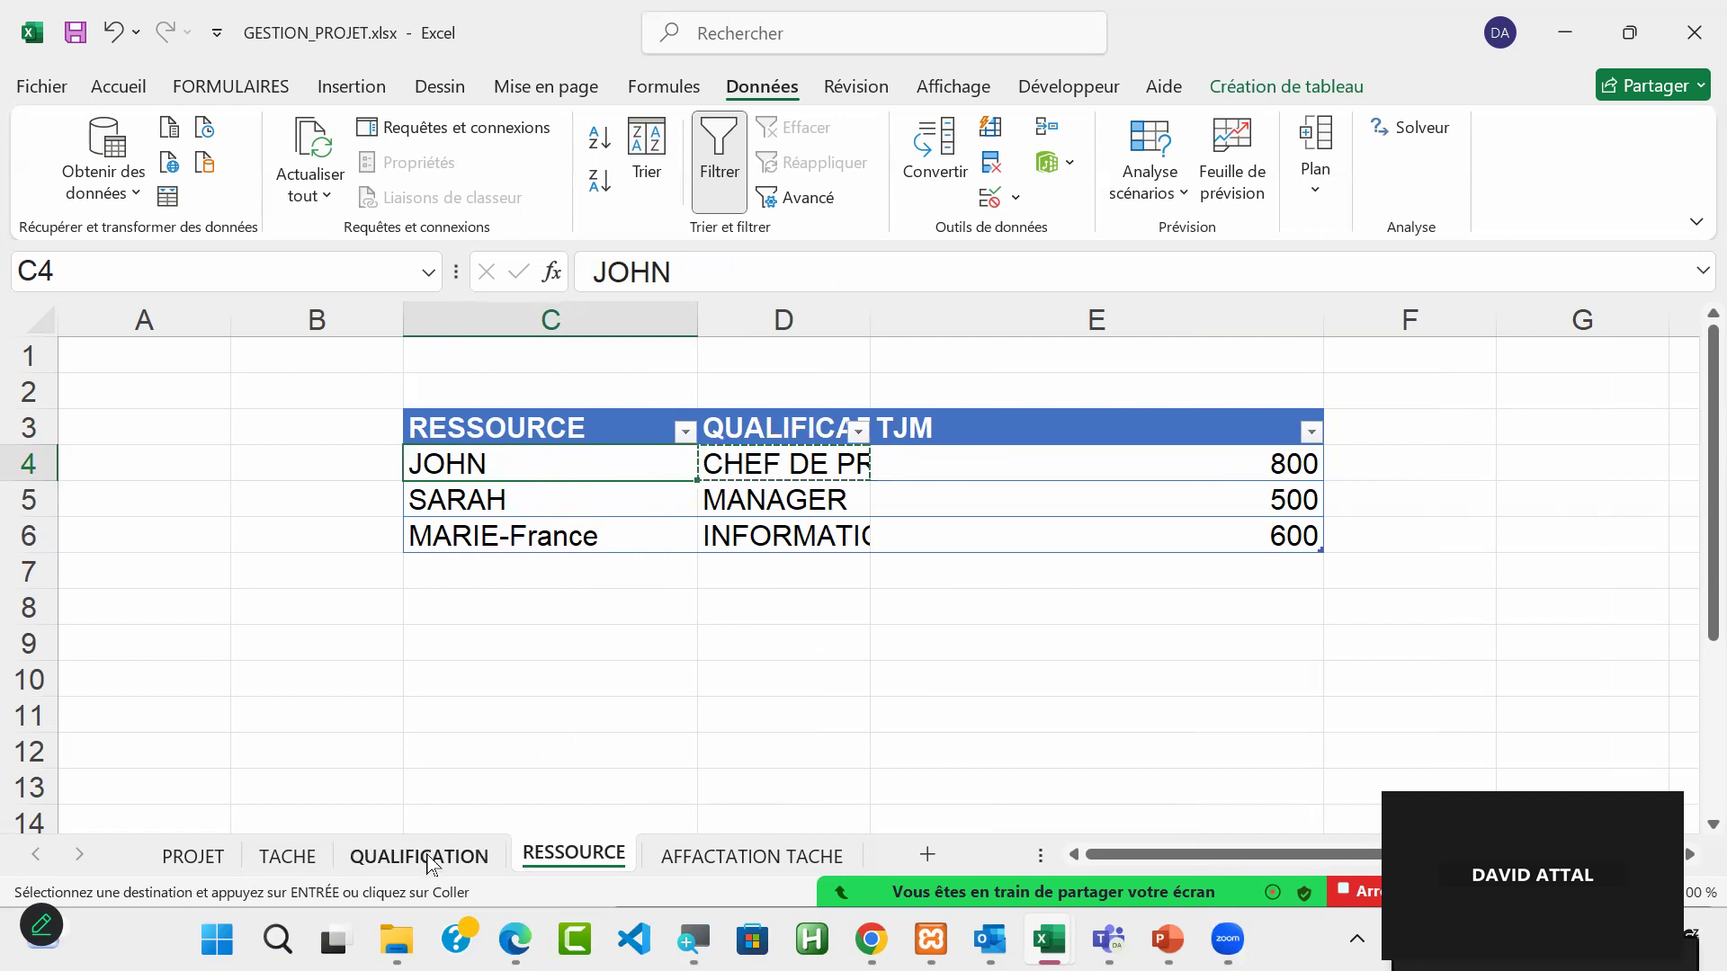
pyautogui.click(739, 868)
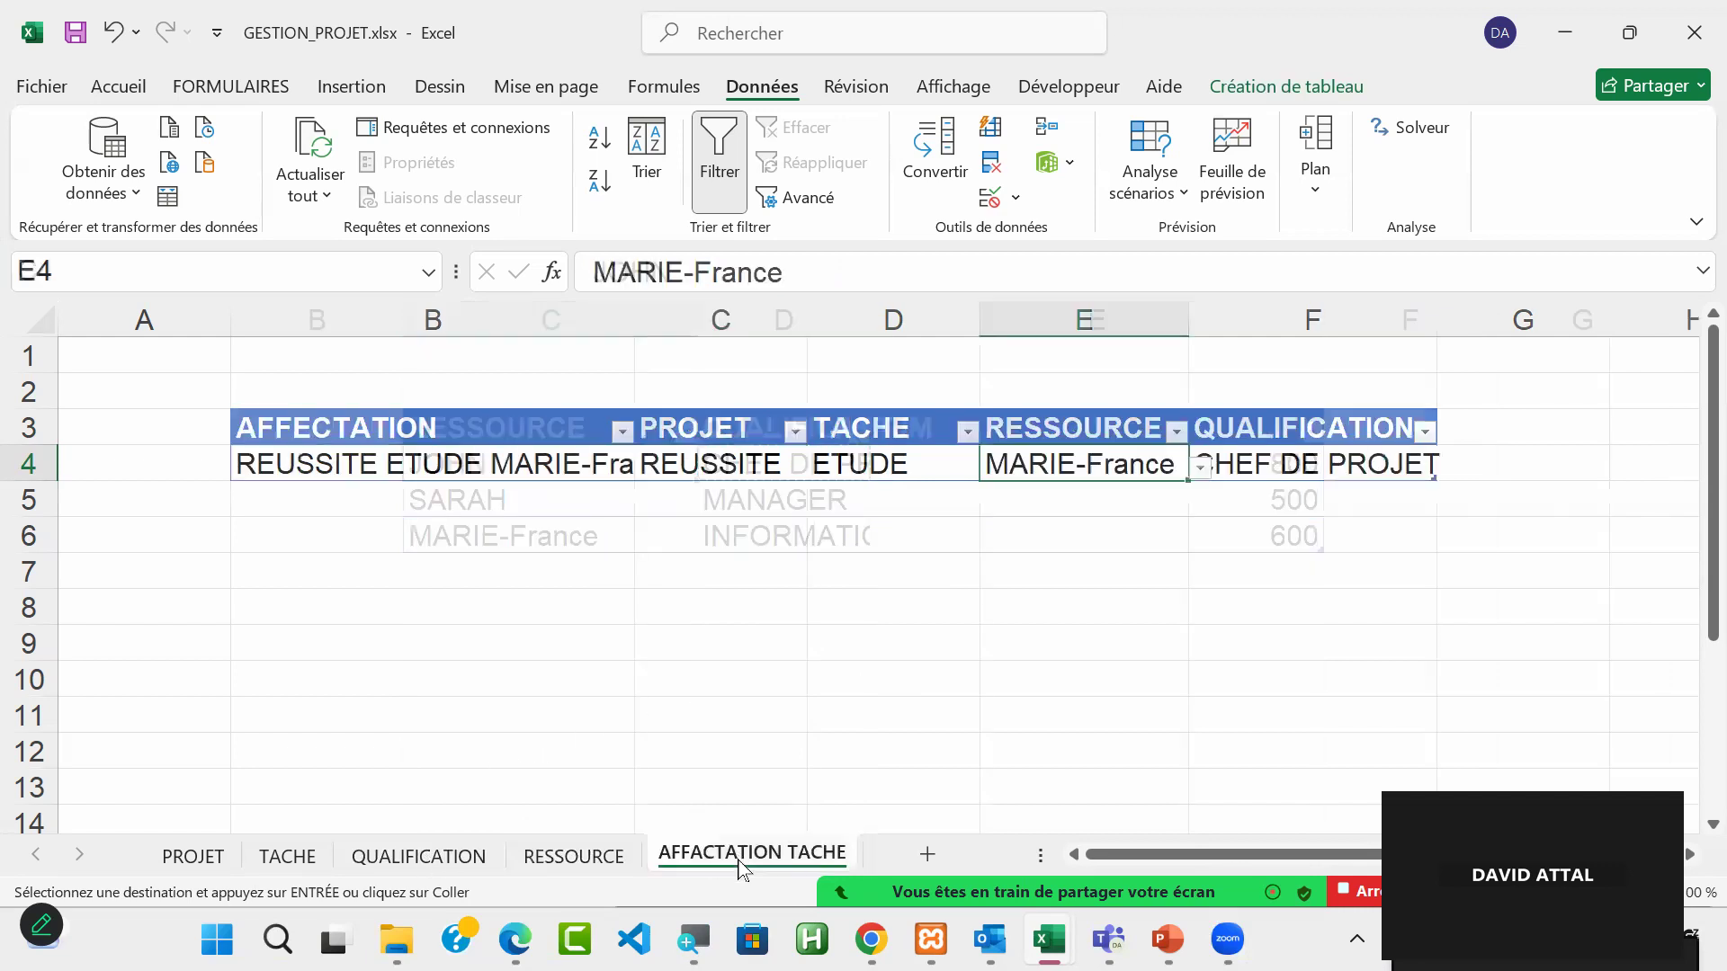
pyautogui.click(1267, 475)
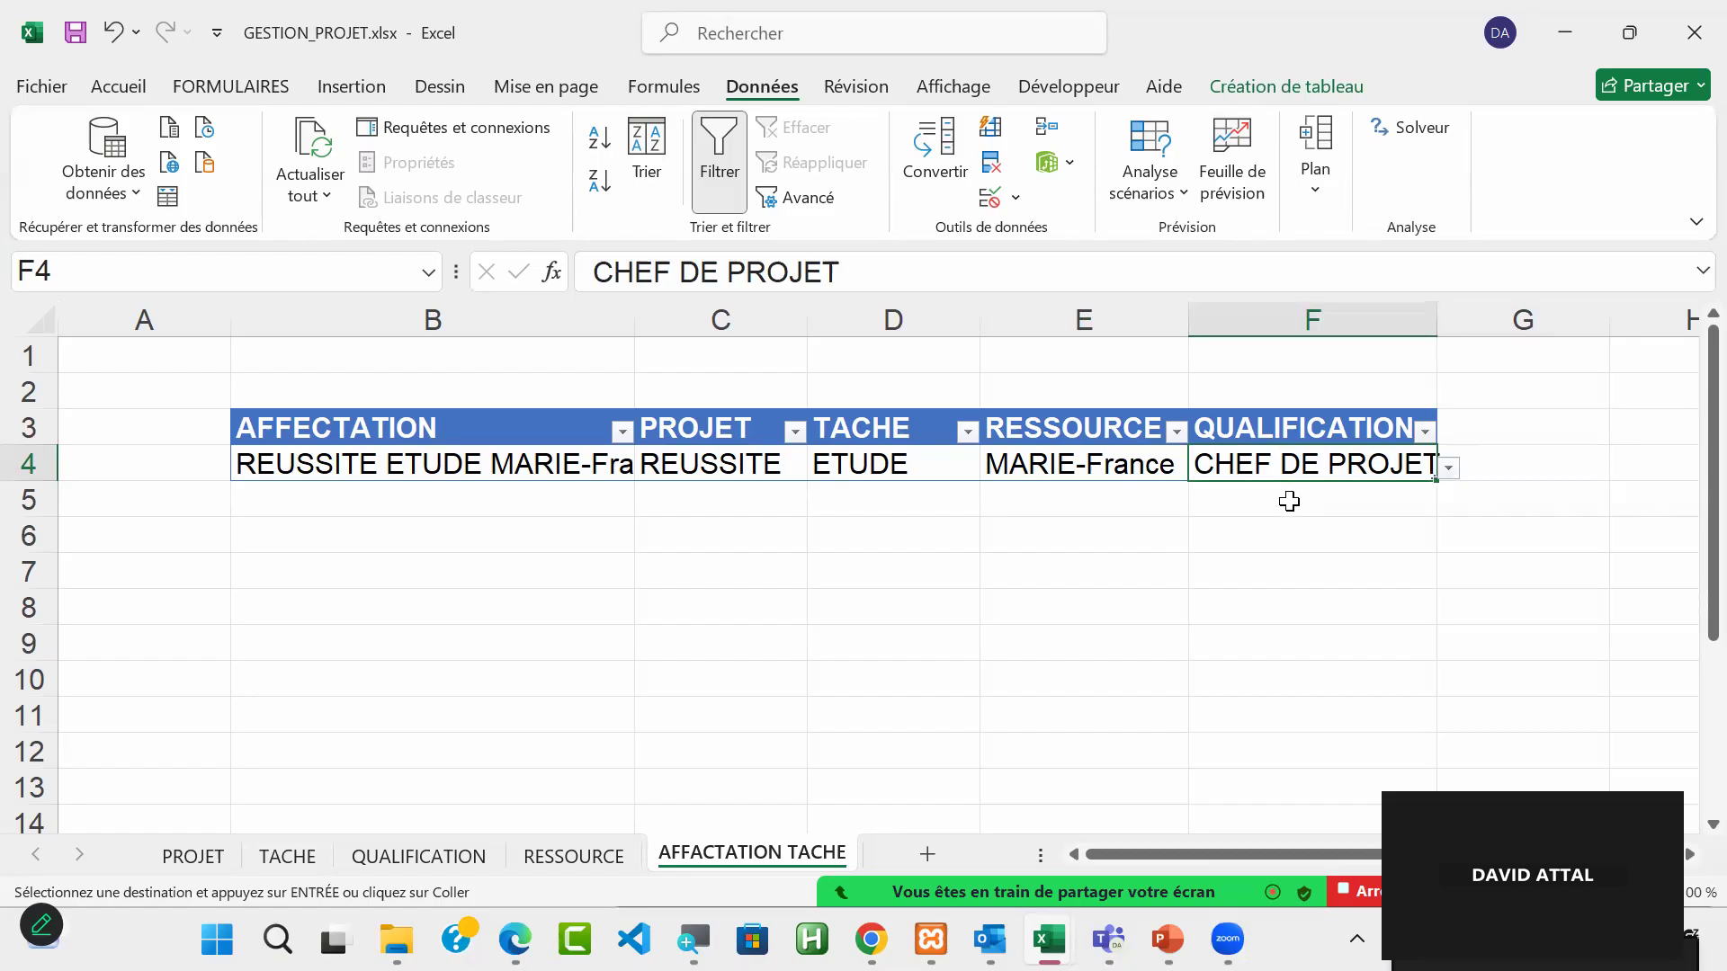
pyautogui.click(1448, 468)
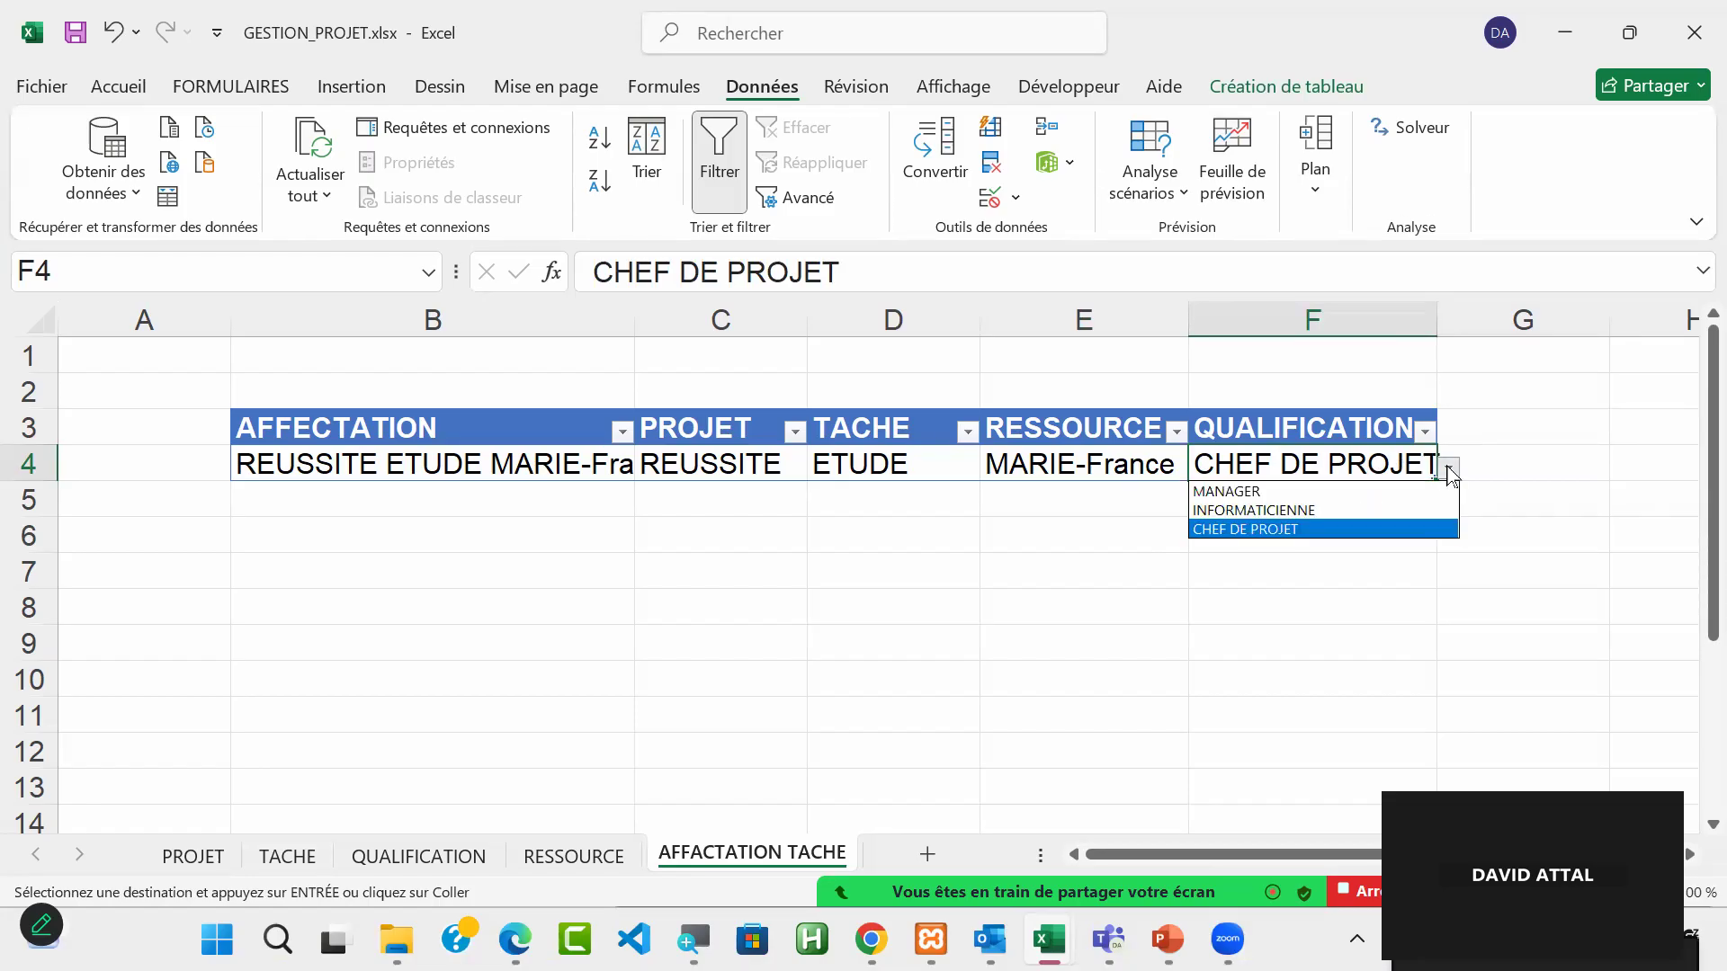
pyautogui.click(1371, 477)
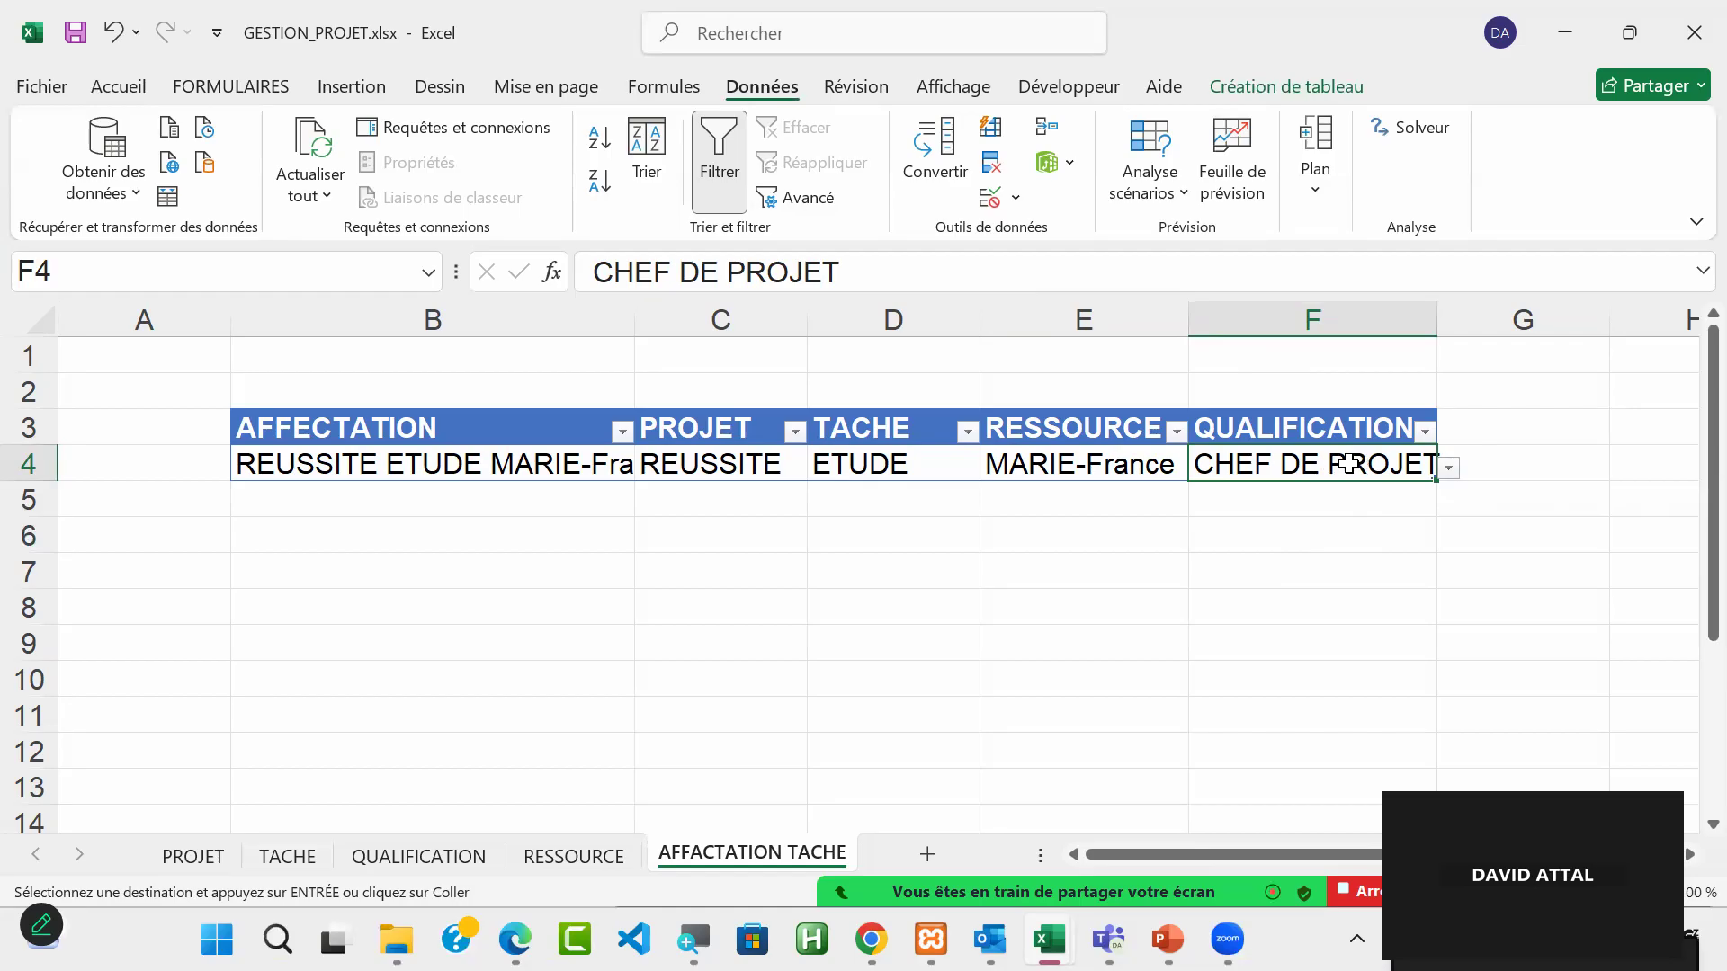
# Step: Remove the =REF_QUALIFICATION list validation from F4 and clear the cell's content
pyautogui.click(997, 199)
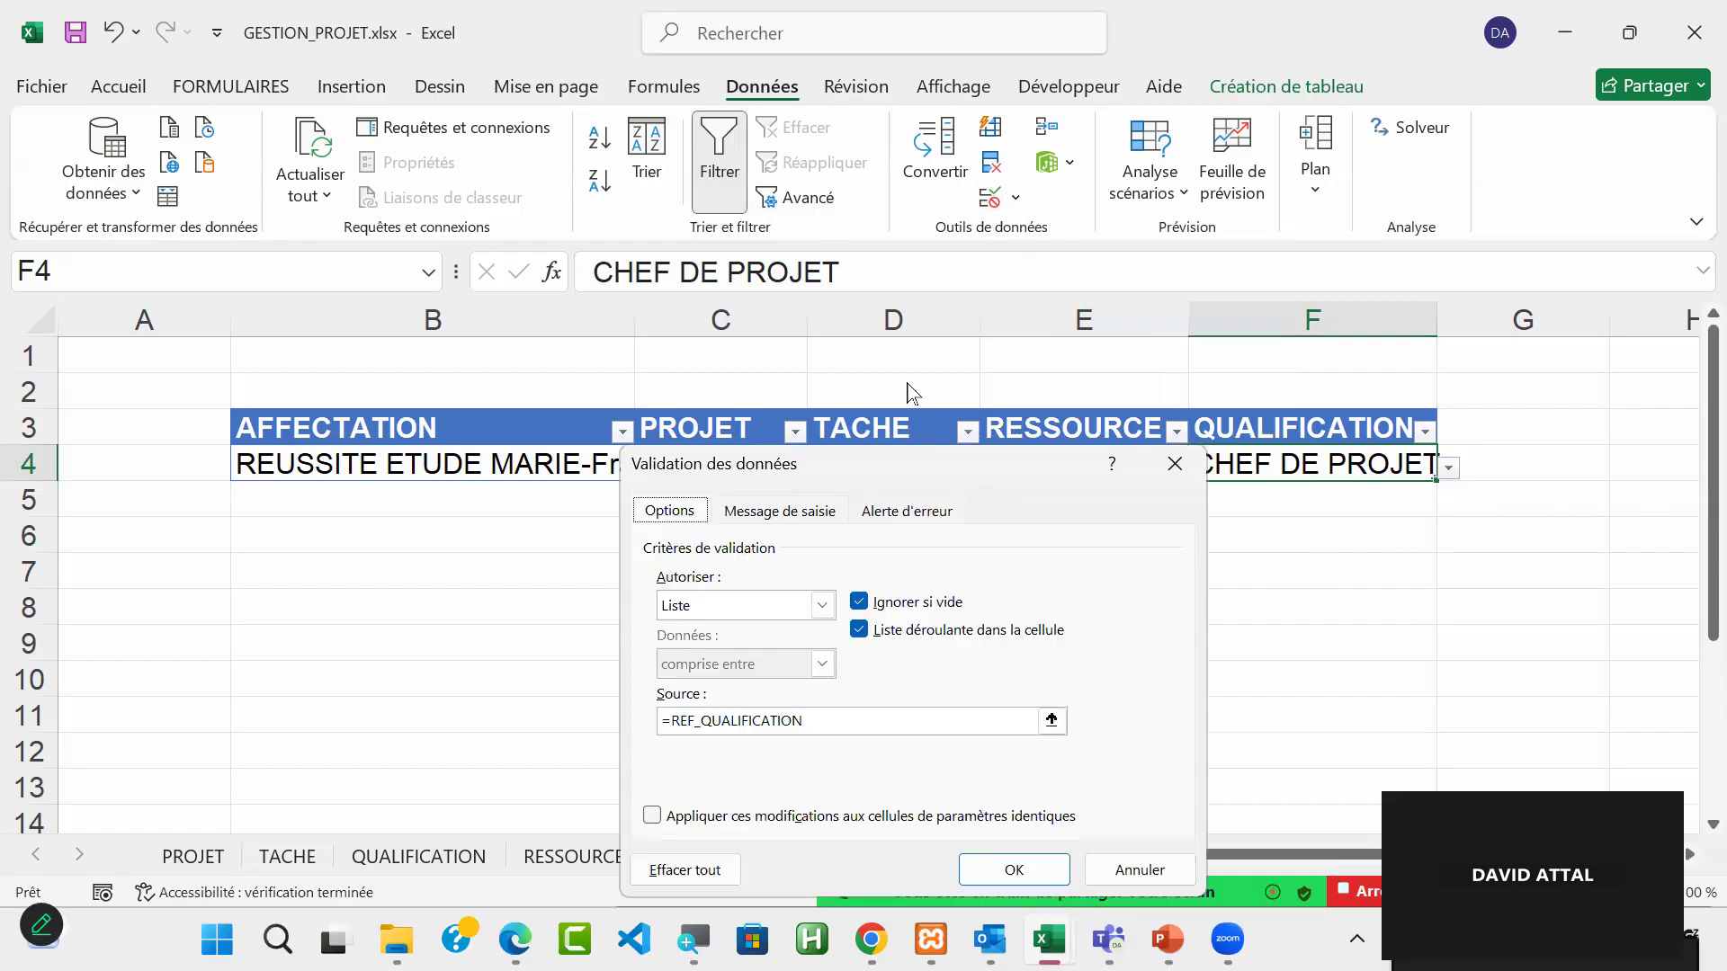
pyautogui.moveTo(956, 470); pyautogui.dragTo(754, 208)
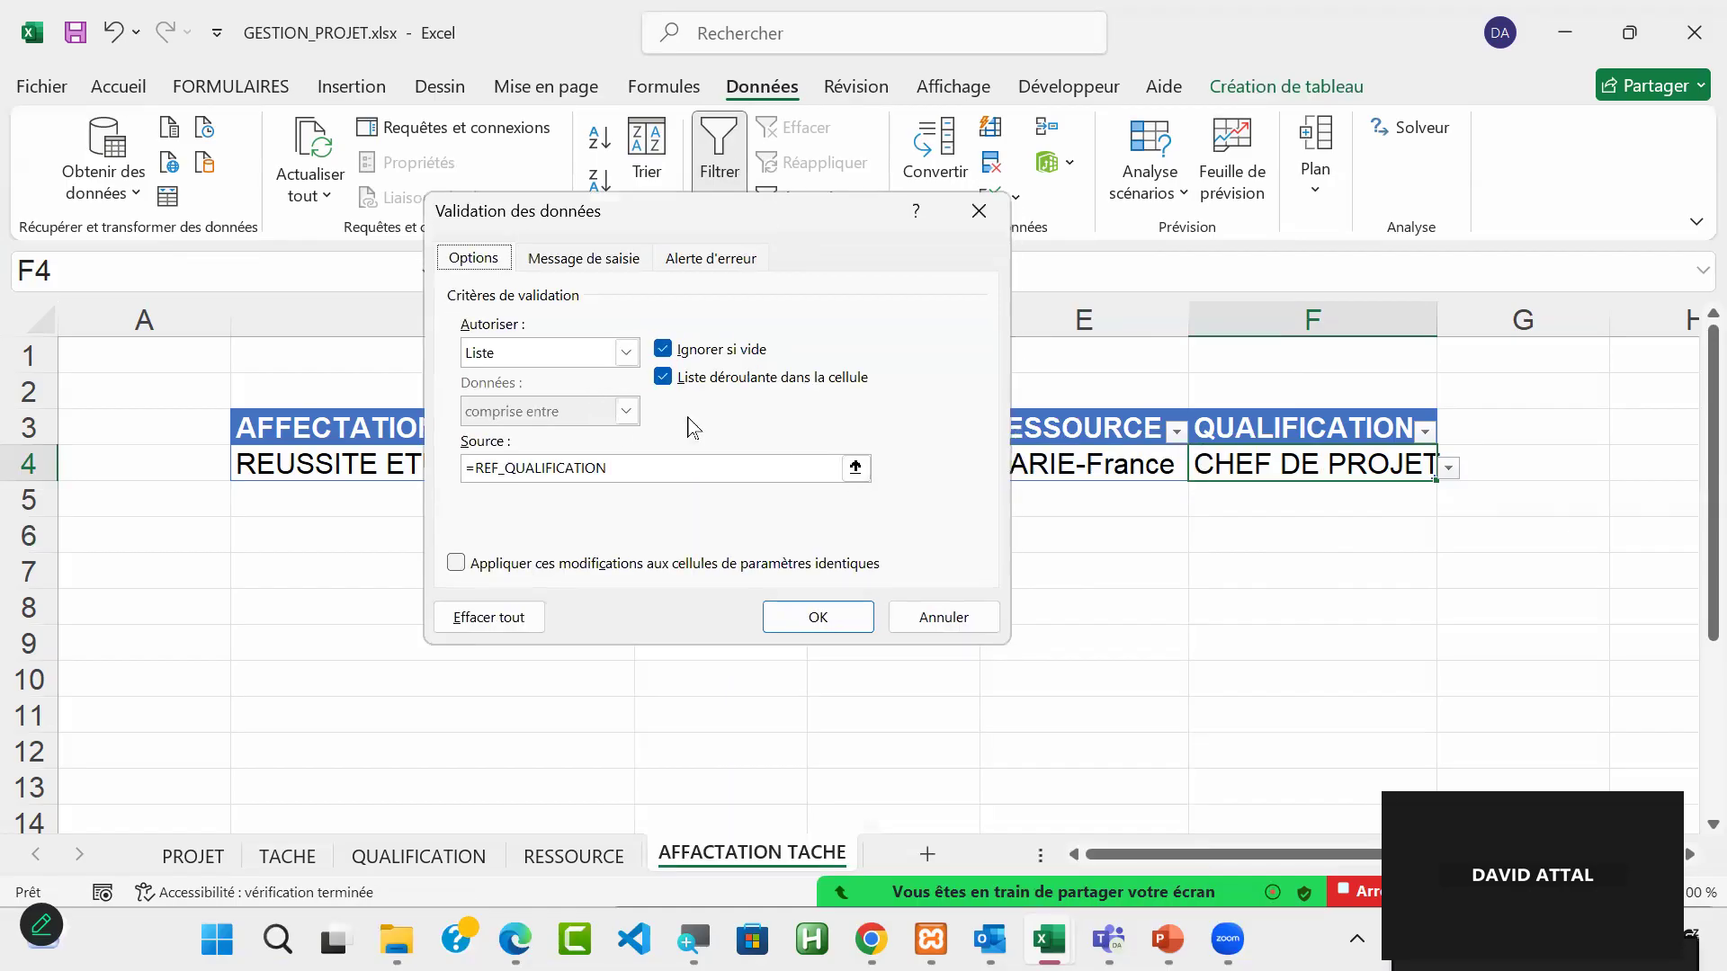
pyautogui.click(492, 619)
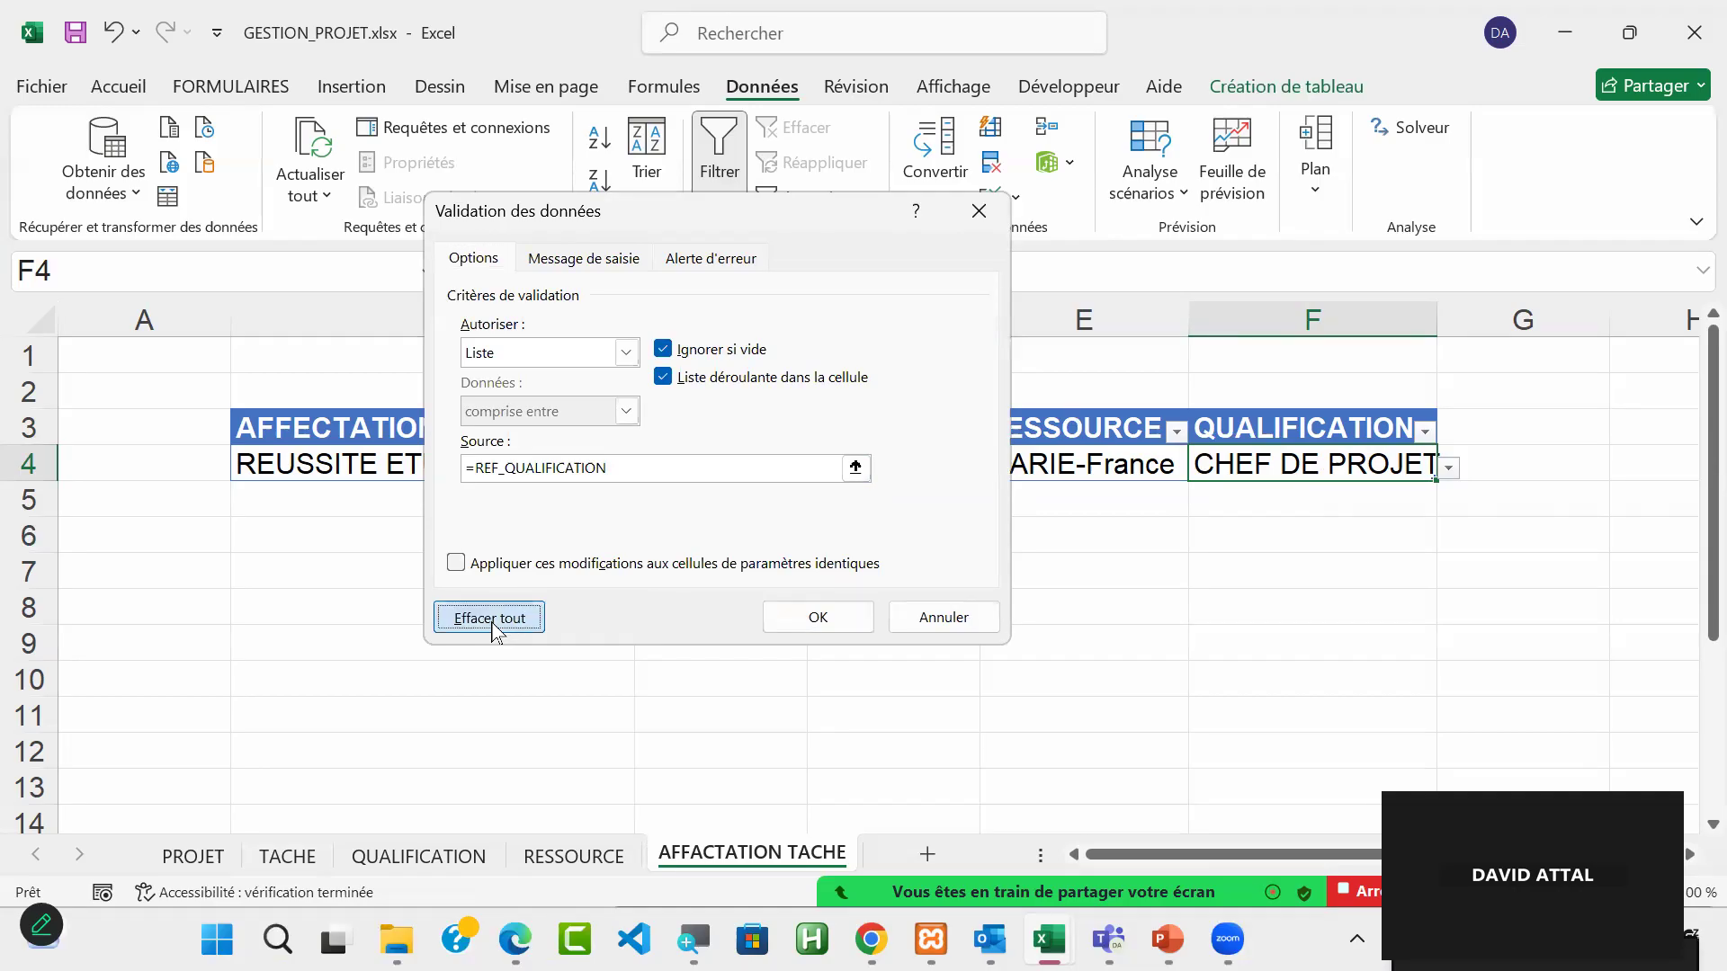
pyautogui.click(821, 614)
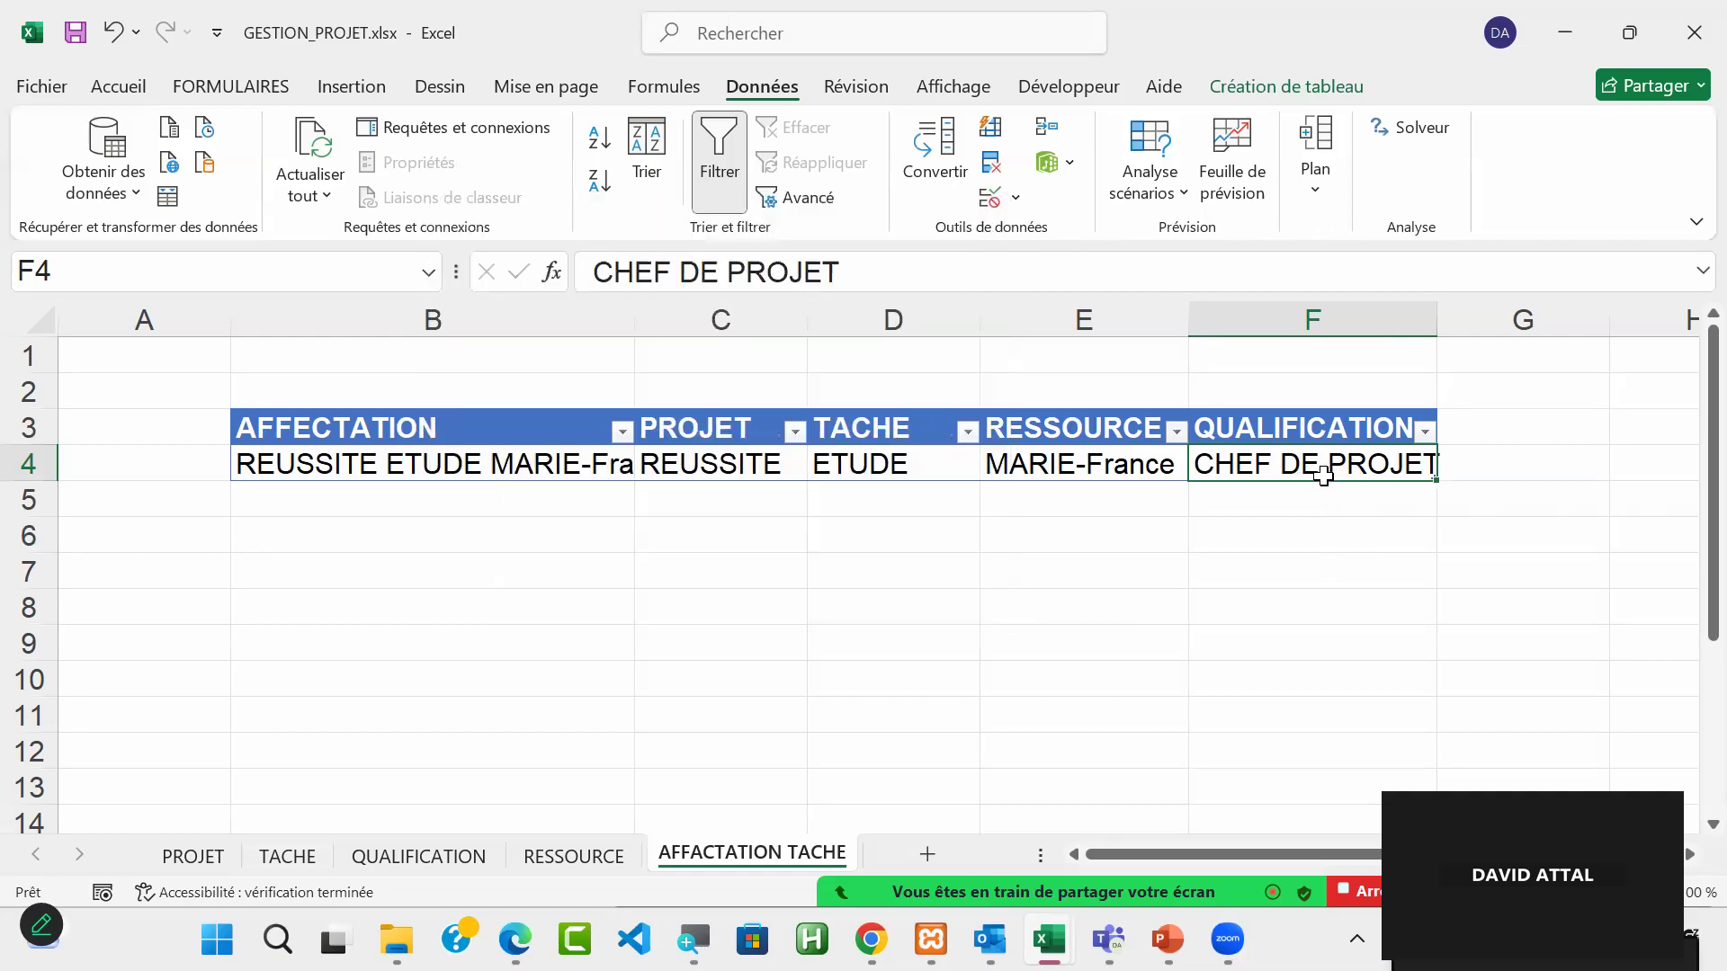
pyautogui.press('Delete')
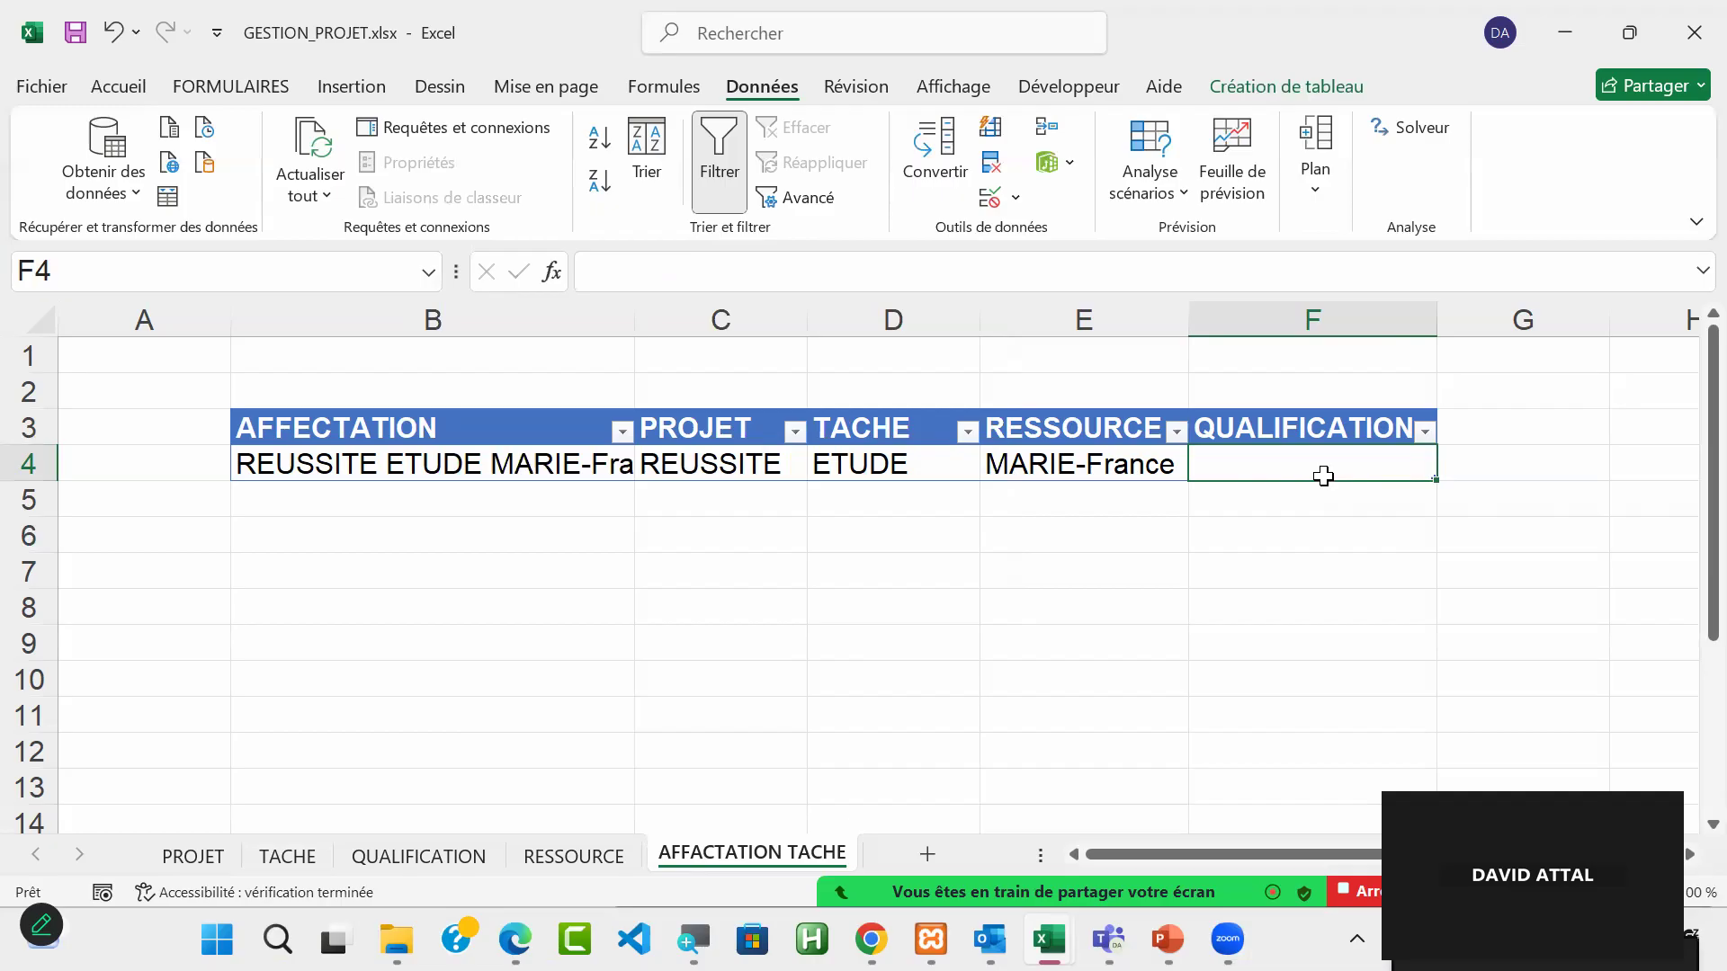
# Step: Set the RESSOURCE dropdown in E4 to the second resource in the list
pyautogui.click(1354, 559)
pyautogui.click(1304, 465)
pyautogui.click(1055, 467)
pyautogui.click(1200, 469)
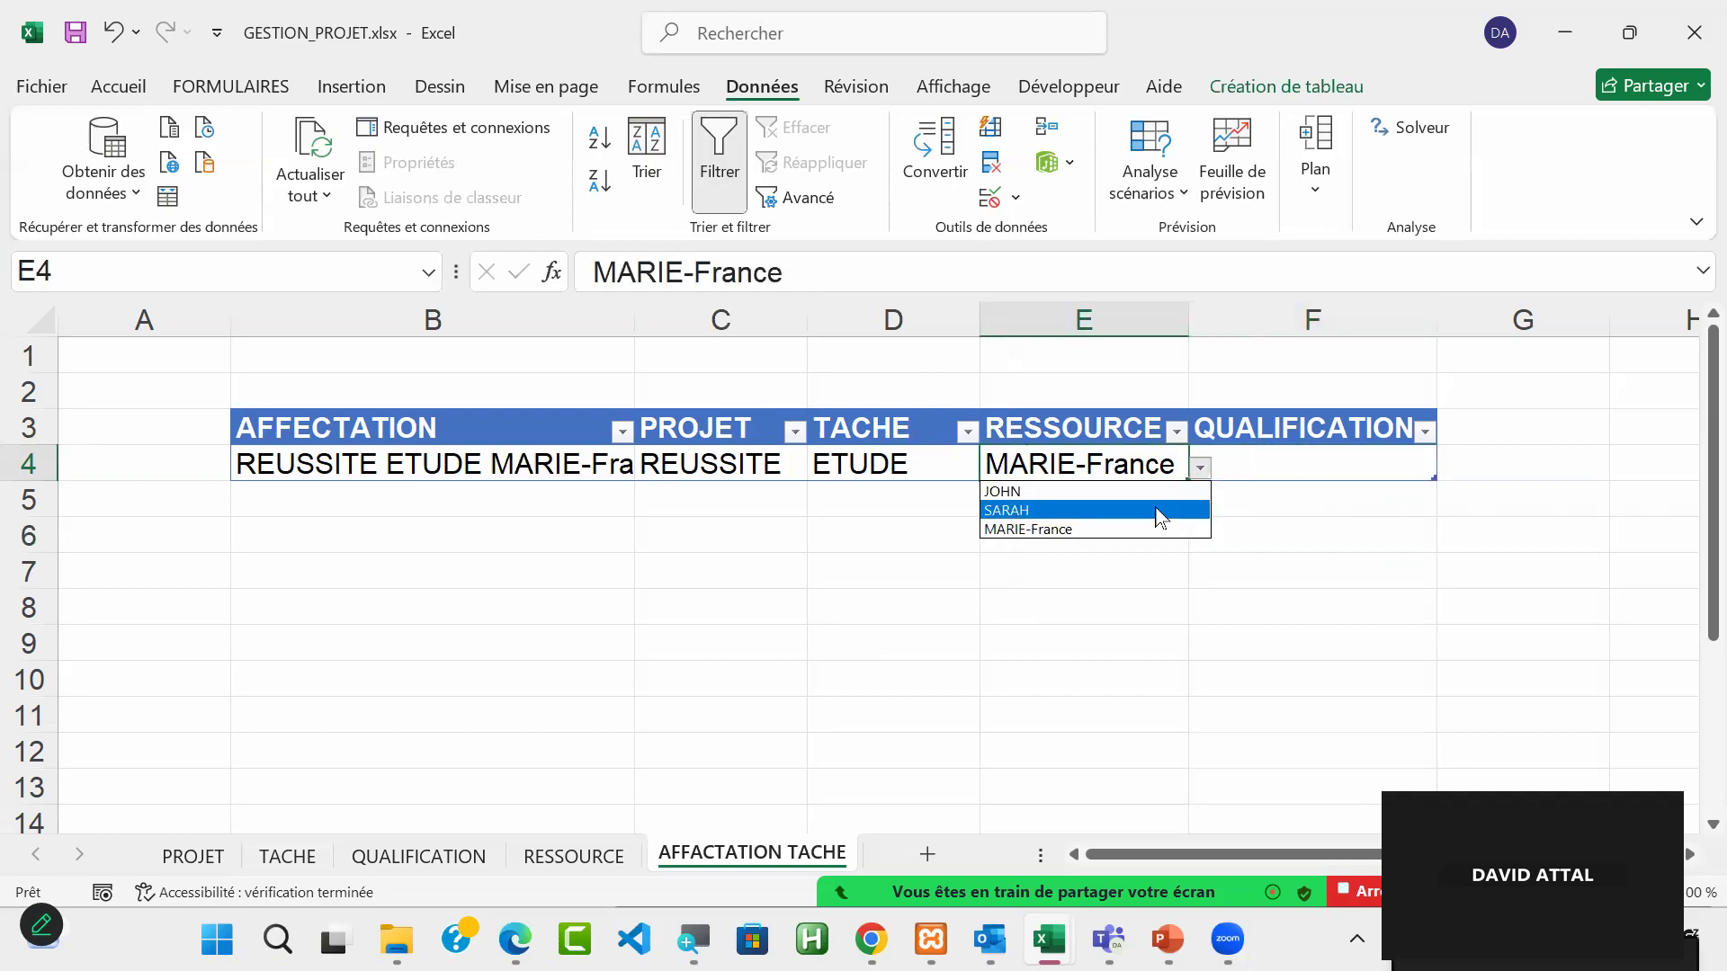
pyautogui.click(1161, 510)
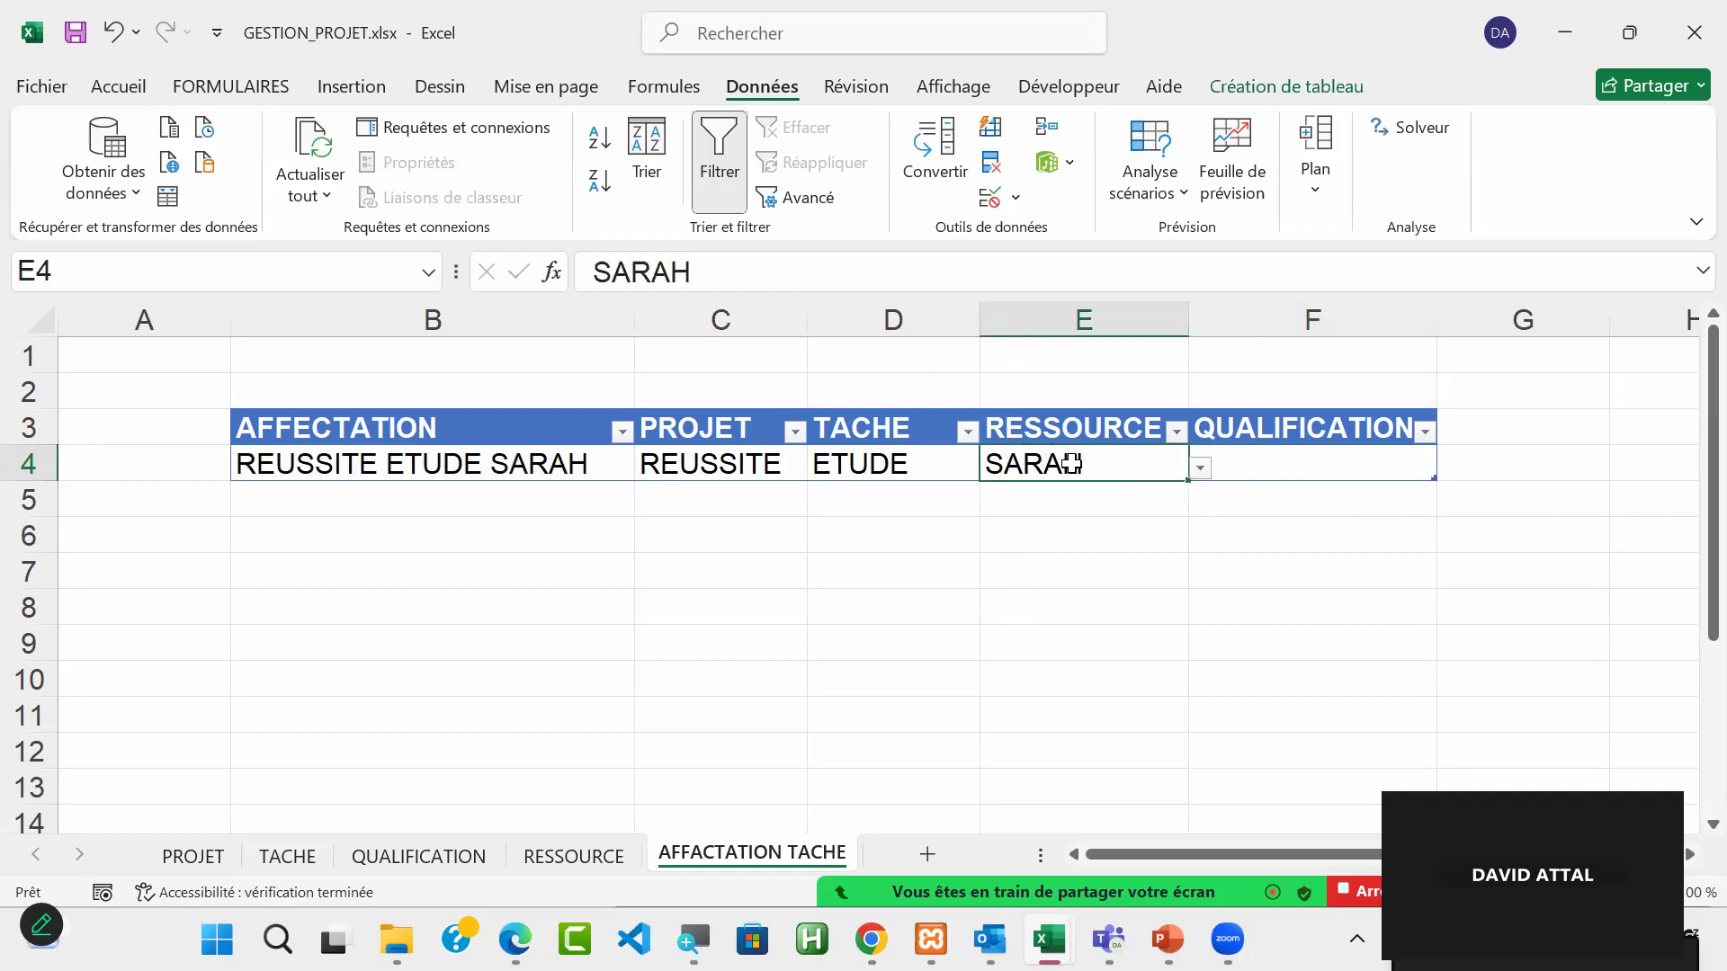
pyautogui.moveTo(1070, 463)
pyautogui.mouseDown()
pyautogui.moveTo(1066, 425)
pyautogui.moveTo(1071, 497)
pyautogui.moveTo(1071, 463)
pyautogui.mouseUp()
# Step: Widen the QUALIFICATION column F to more than twice its width
pyautogui.click(1334, 455)
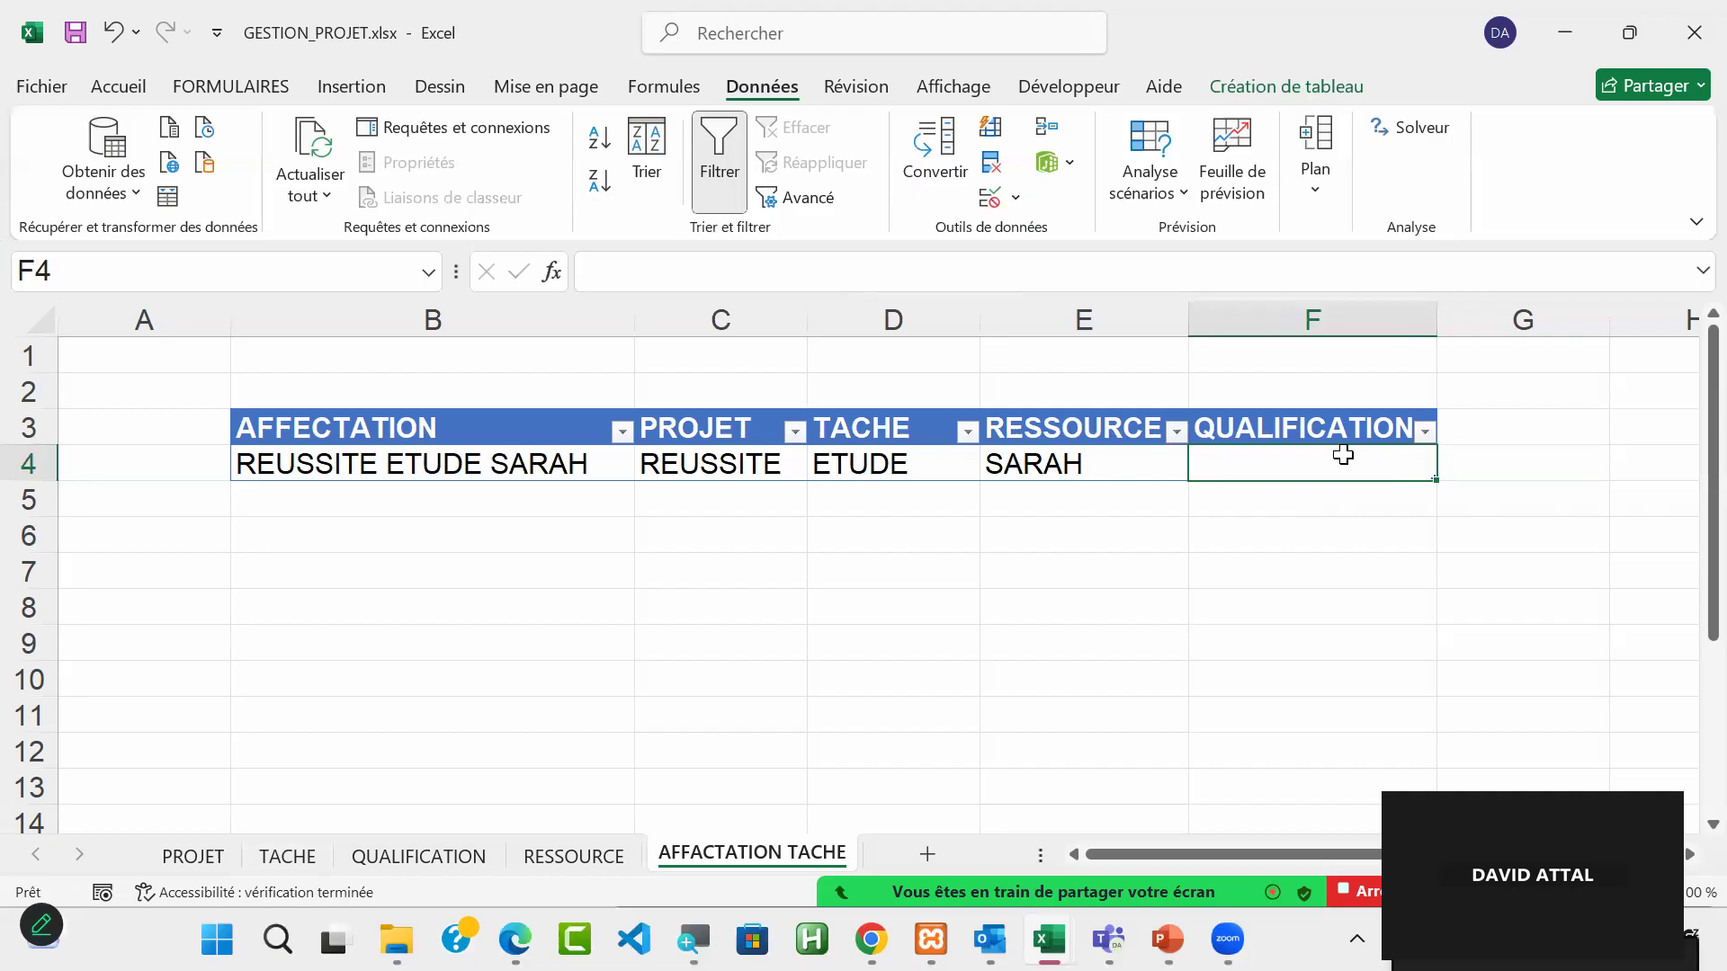
pyautogui.click(1689, 854)
pyautogui.click(1689, 854)
pyautogui.moveTo(856, 304); pyautogui.dragTo(1182, 334)
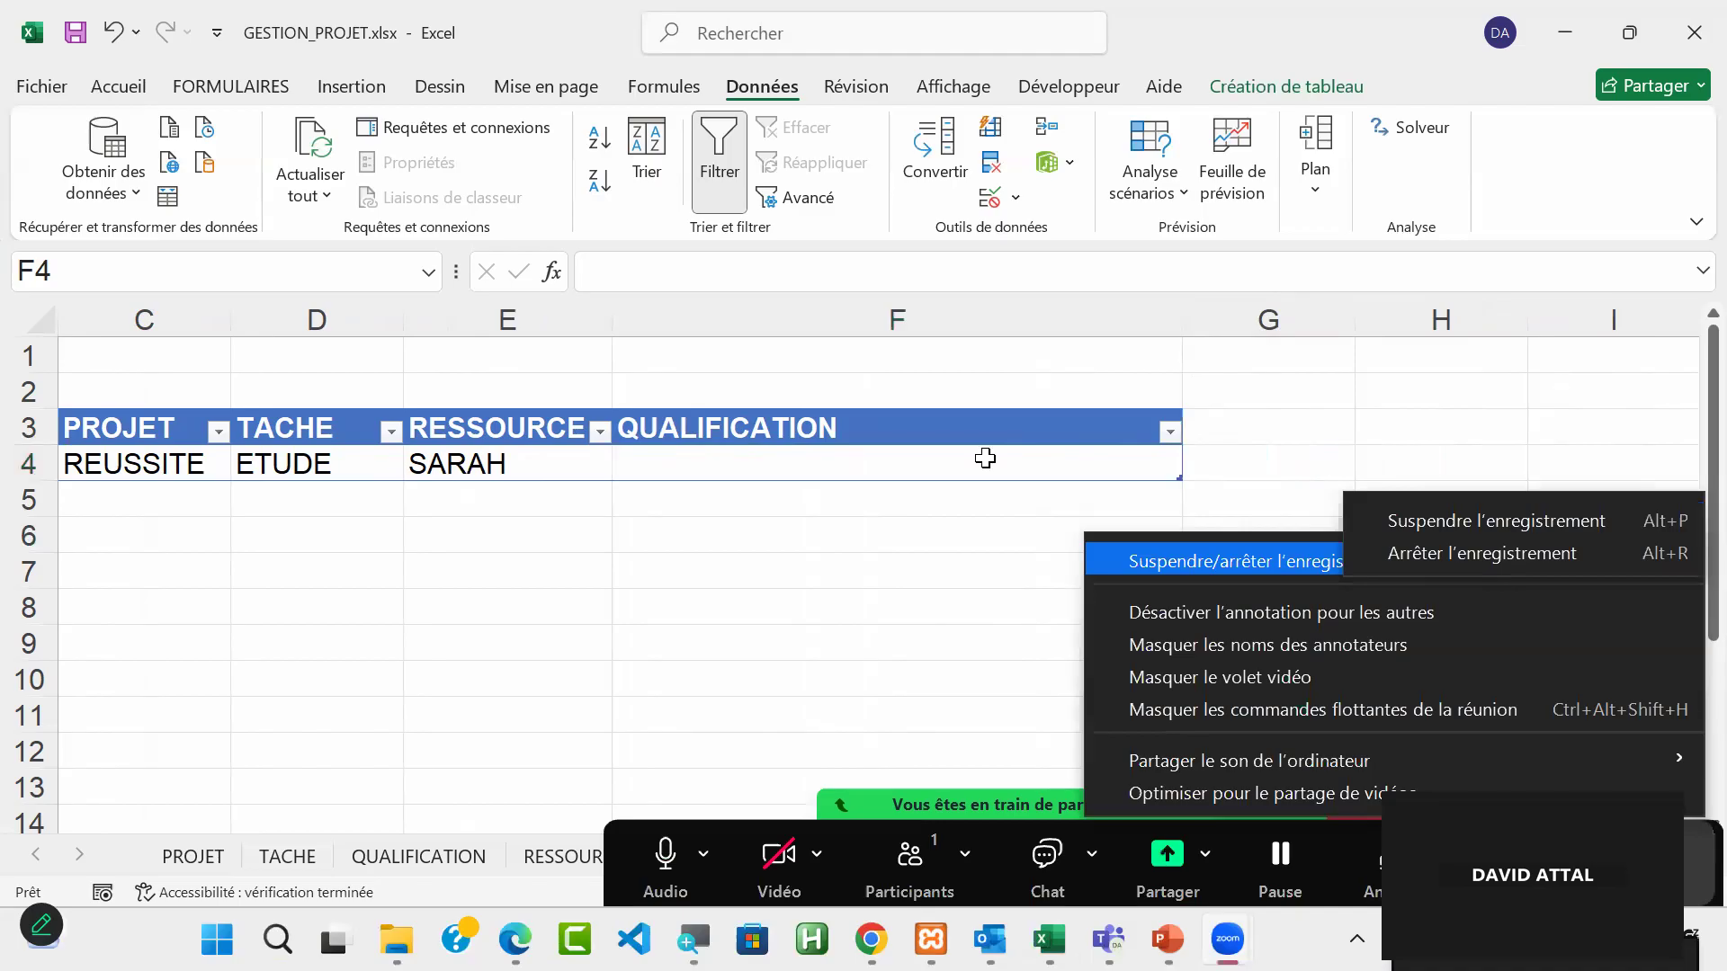
pyautogui.click(989, 459)
pyautogui.write('=rec')
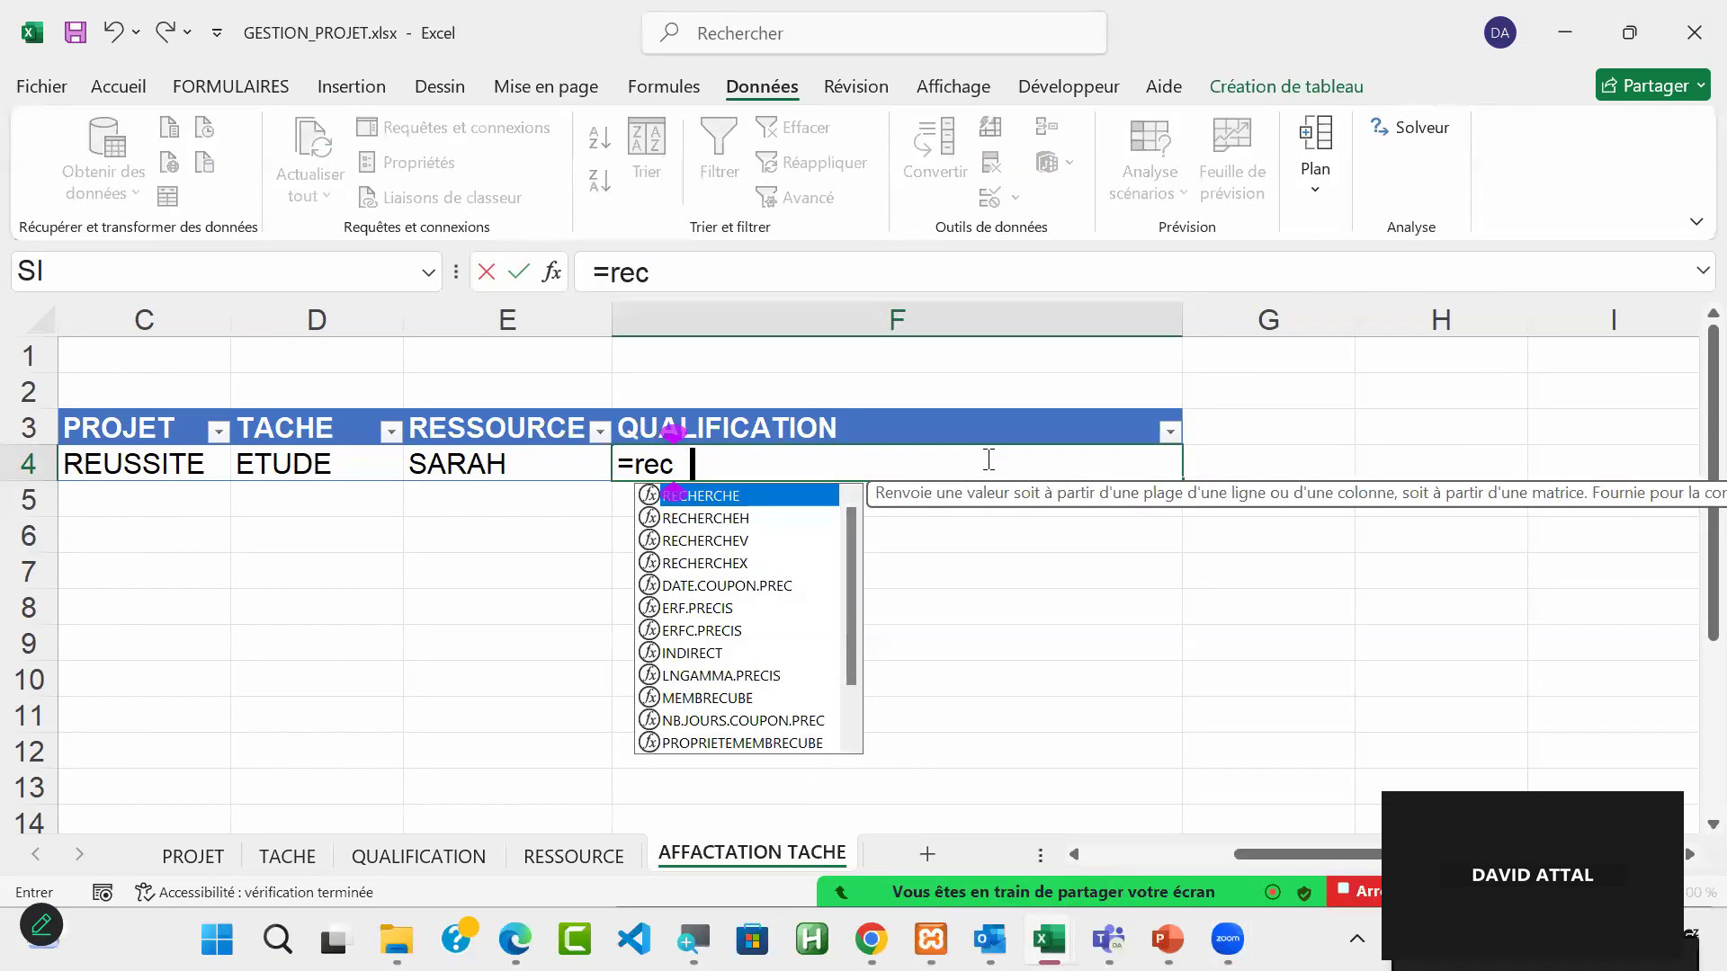
pyautogui.write('h')
pyautogui.doubleClick(719, 540)
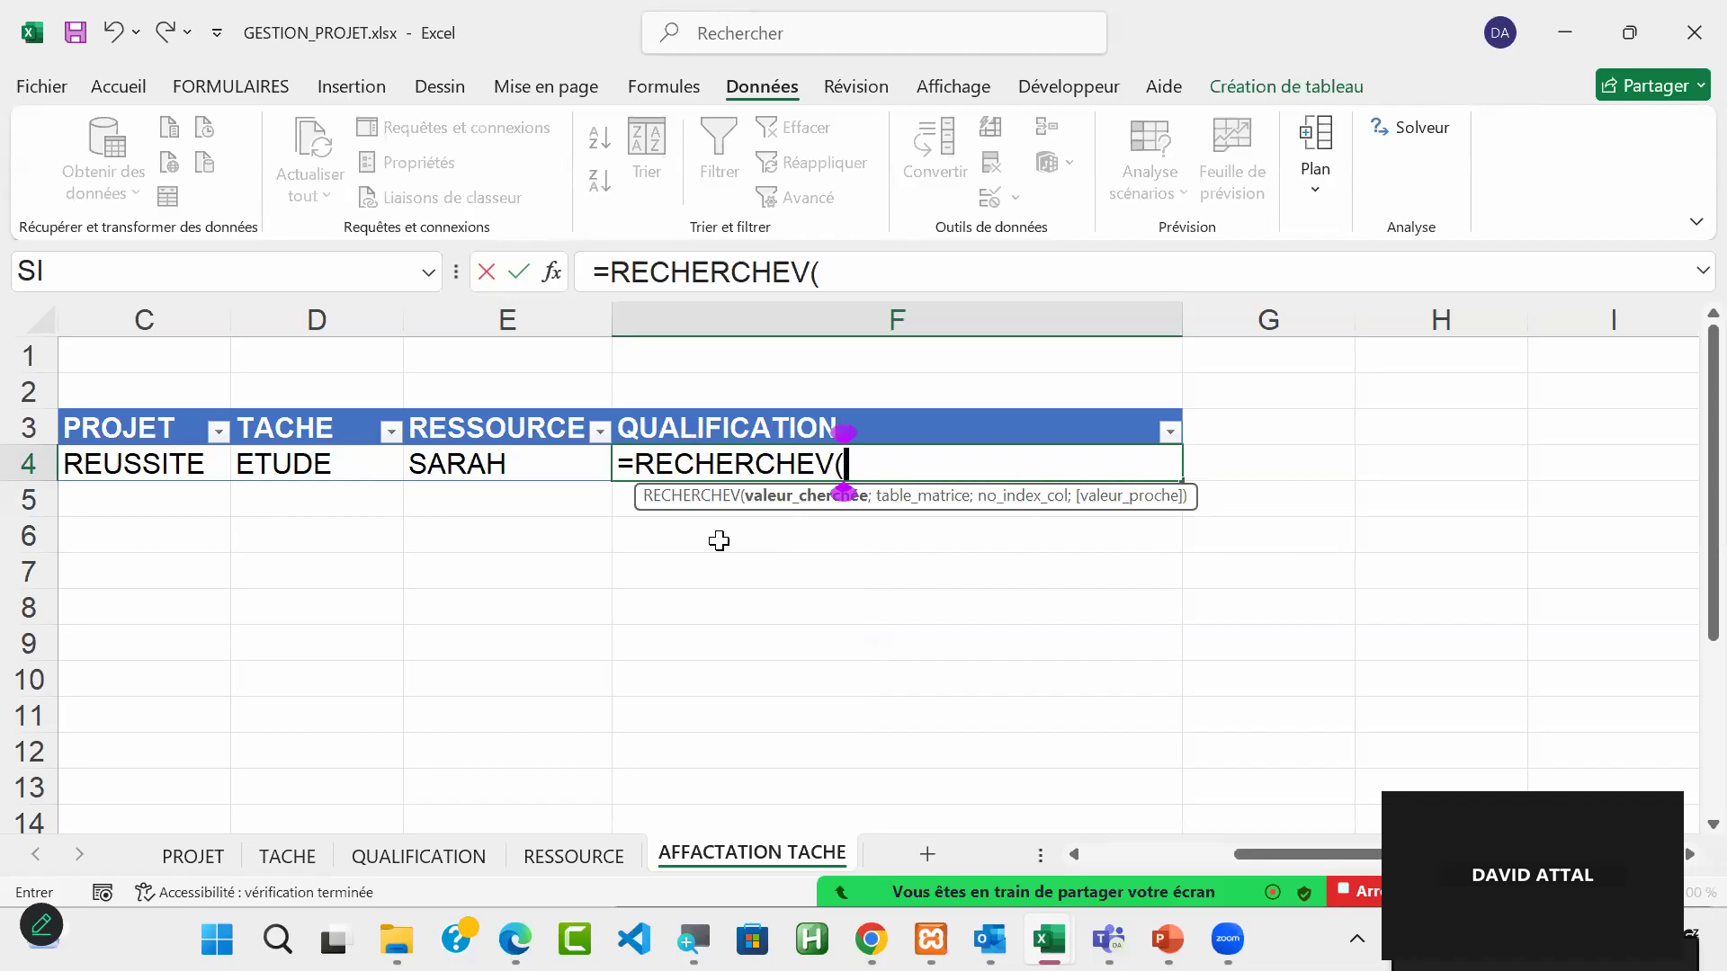
pyautogui.click(504, 465)
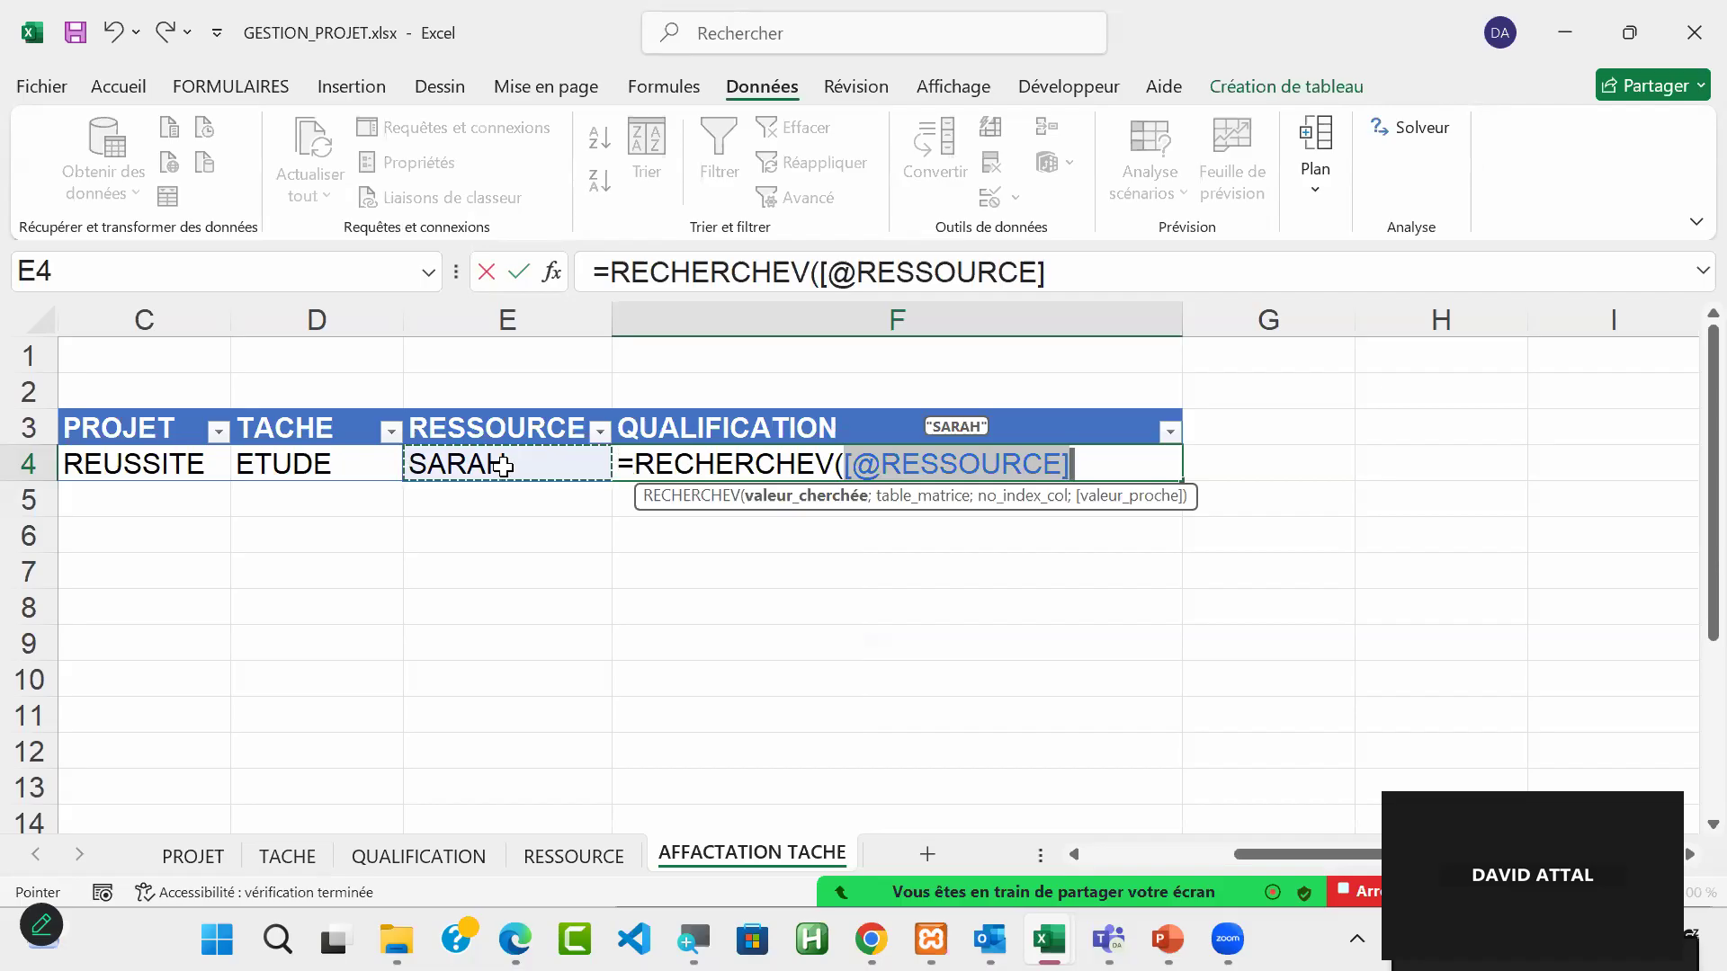
pyautogui.write(';')
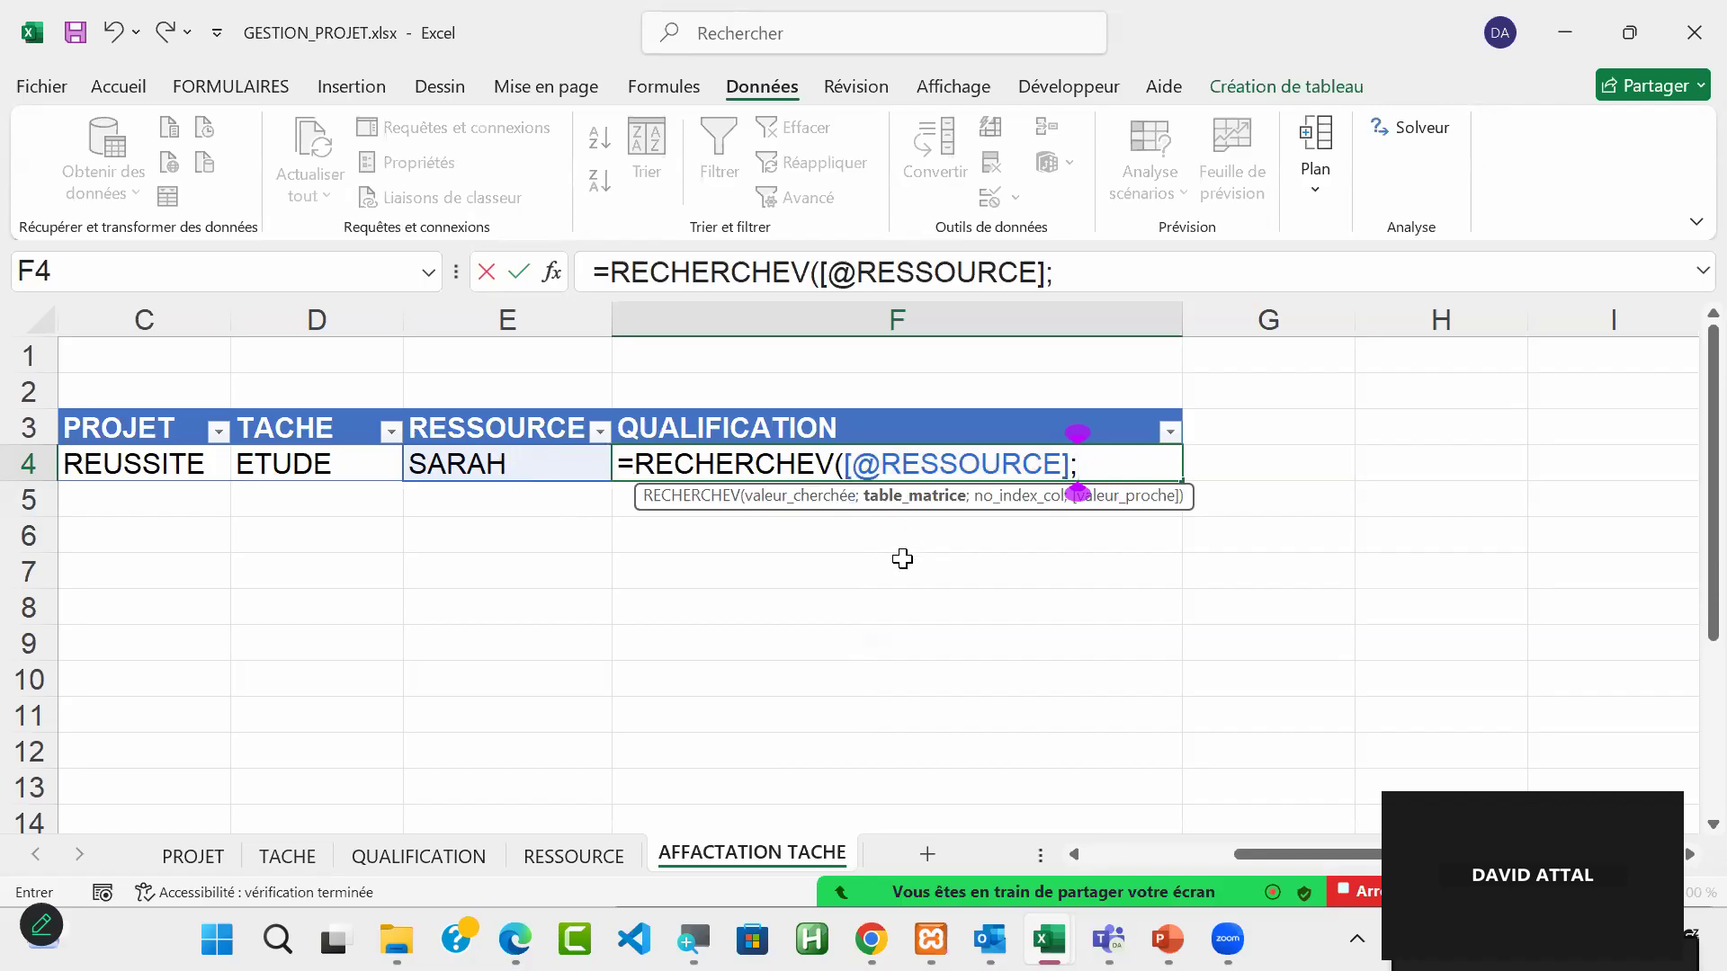
pyautogui.write('tab')
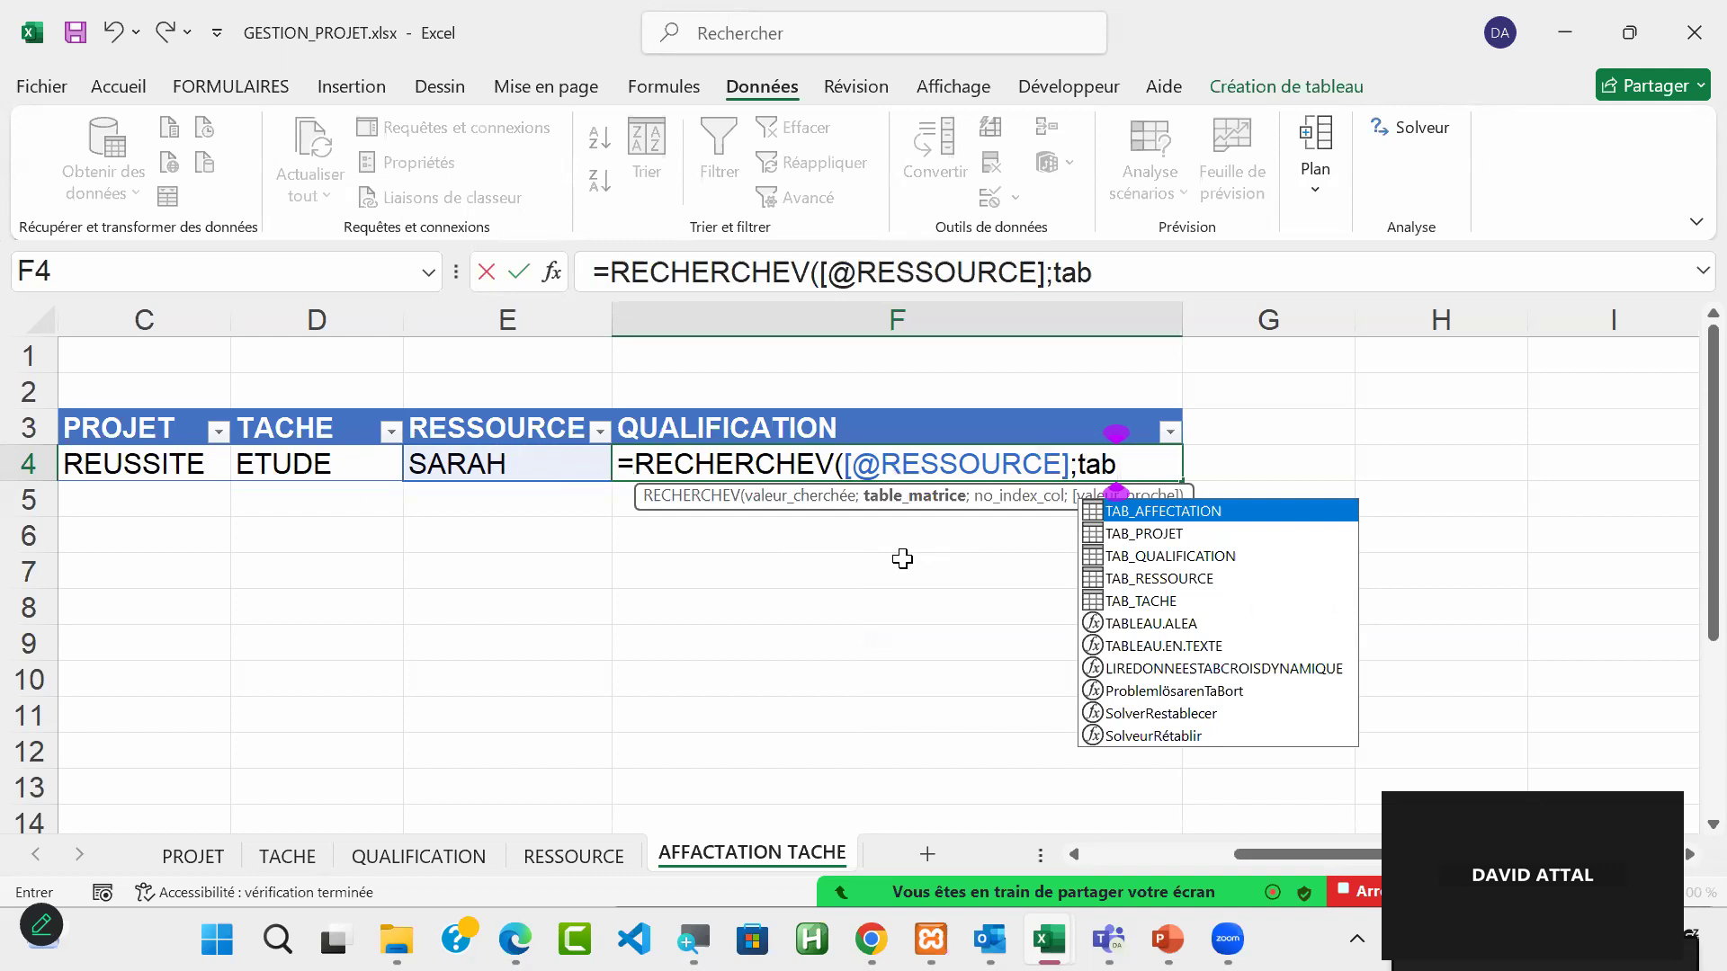
# Step: Complete the RECHERCHEV formula in F4 with TAB_RESSOURCE as the table, column index 2 and FAUX for an exact match
pyautogui.doubleClick(1210, 580)
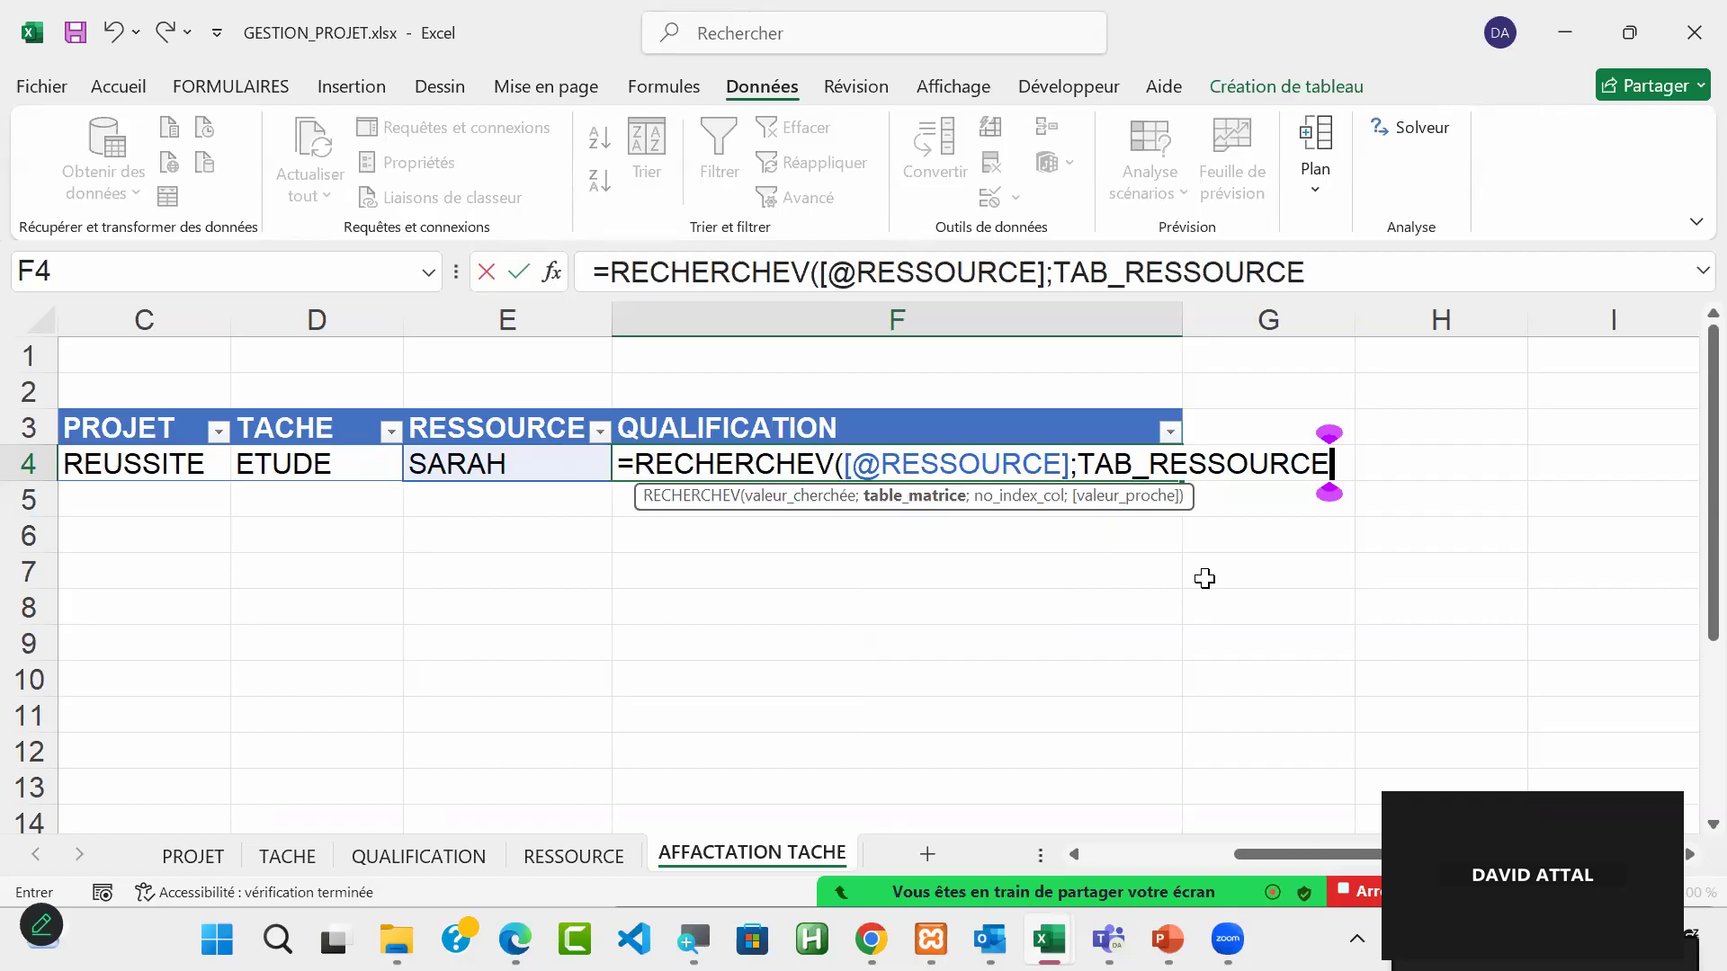
pyautogui.write(';')
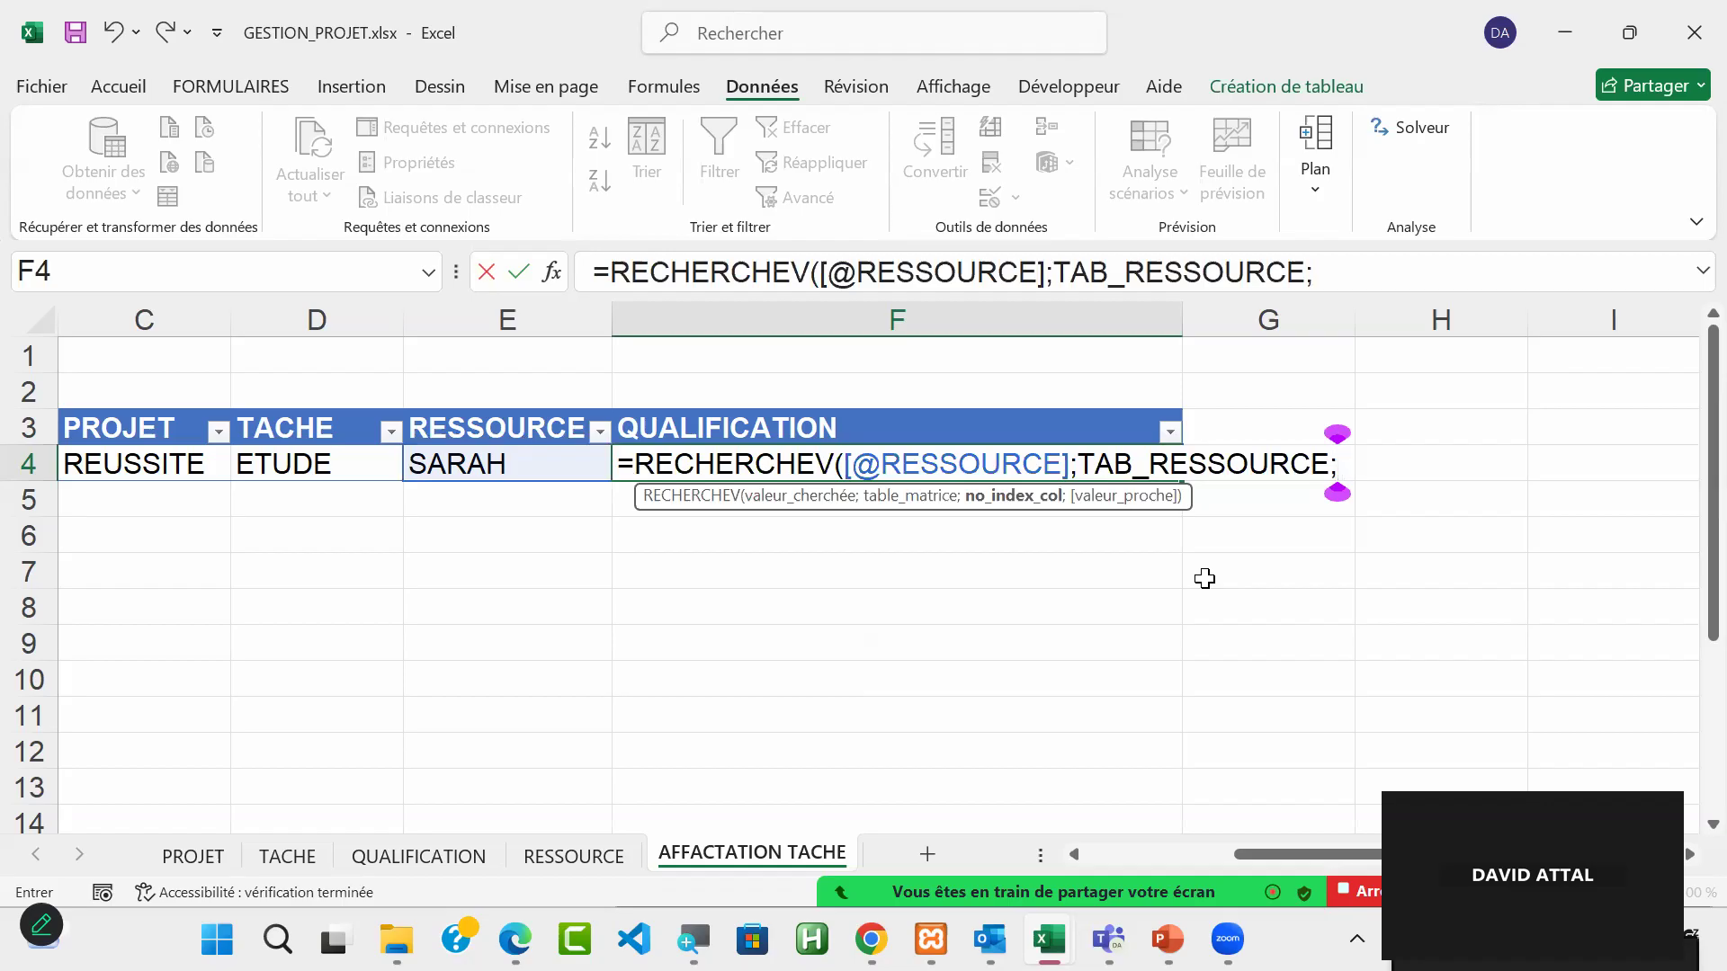
pyautogui.write('2')
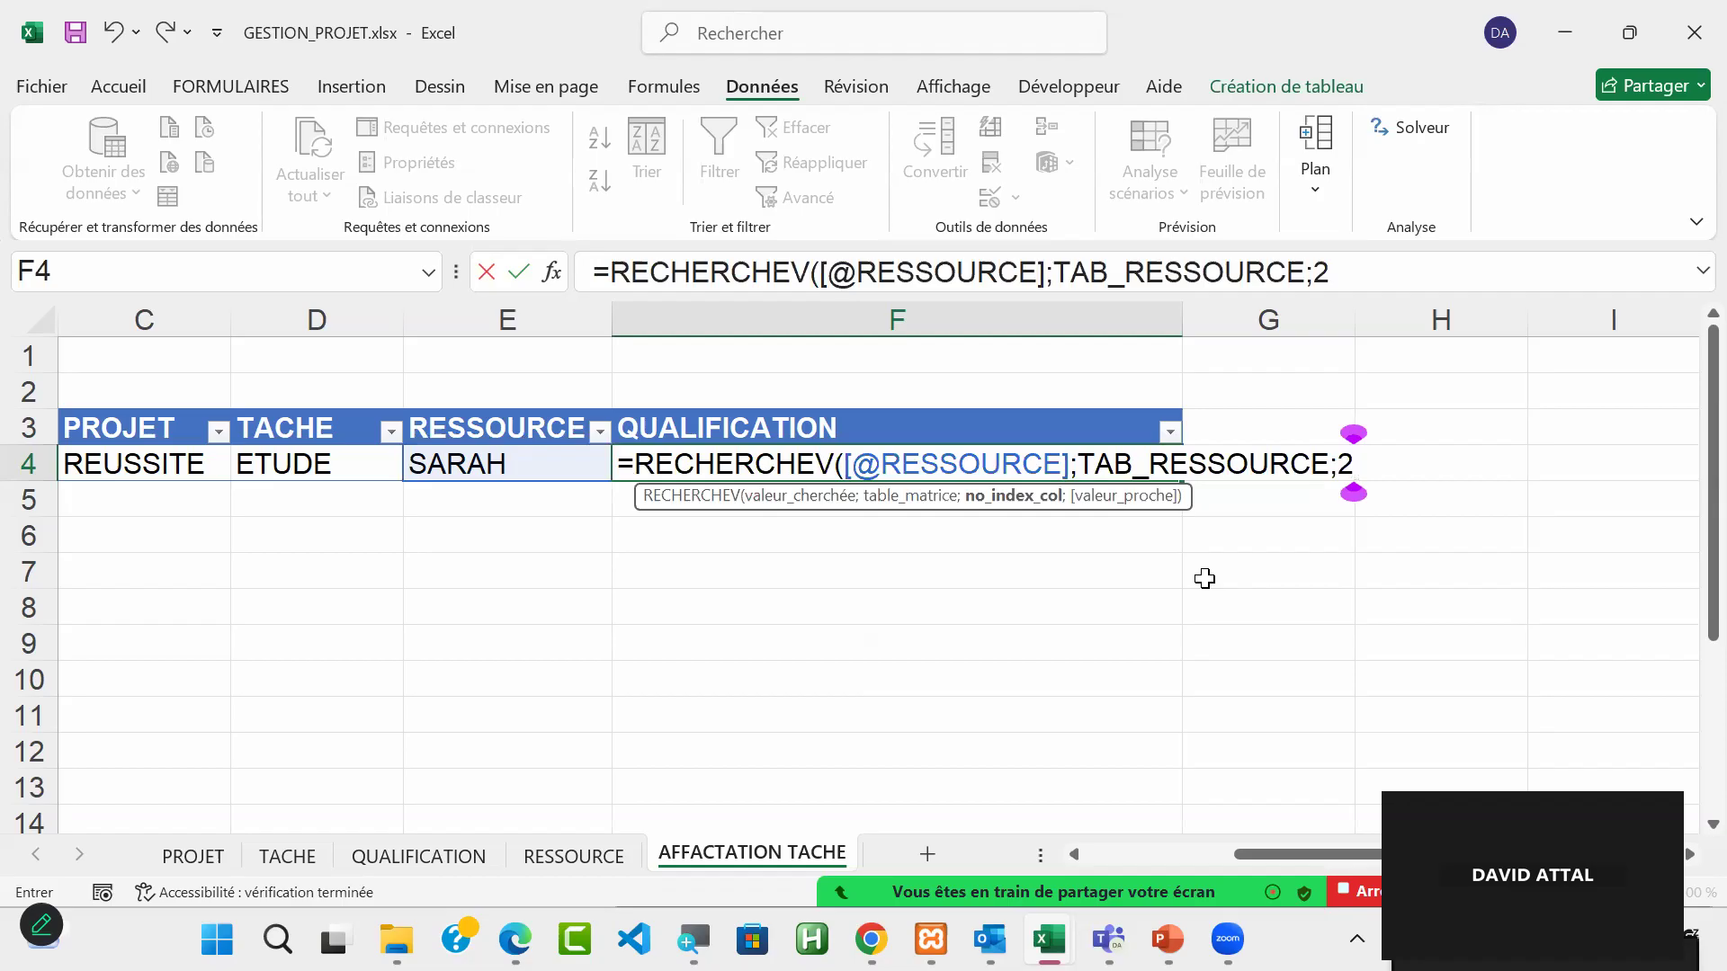
pyautogui.write(';')
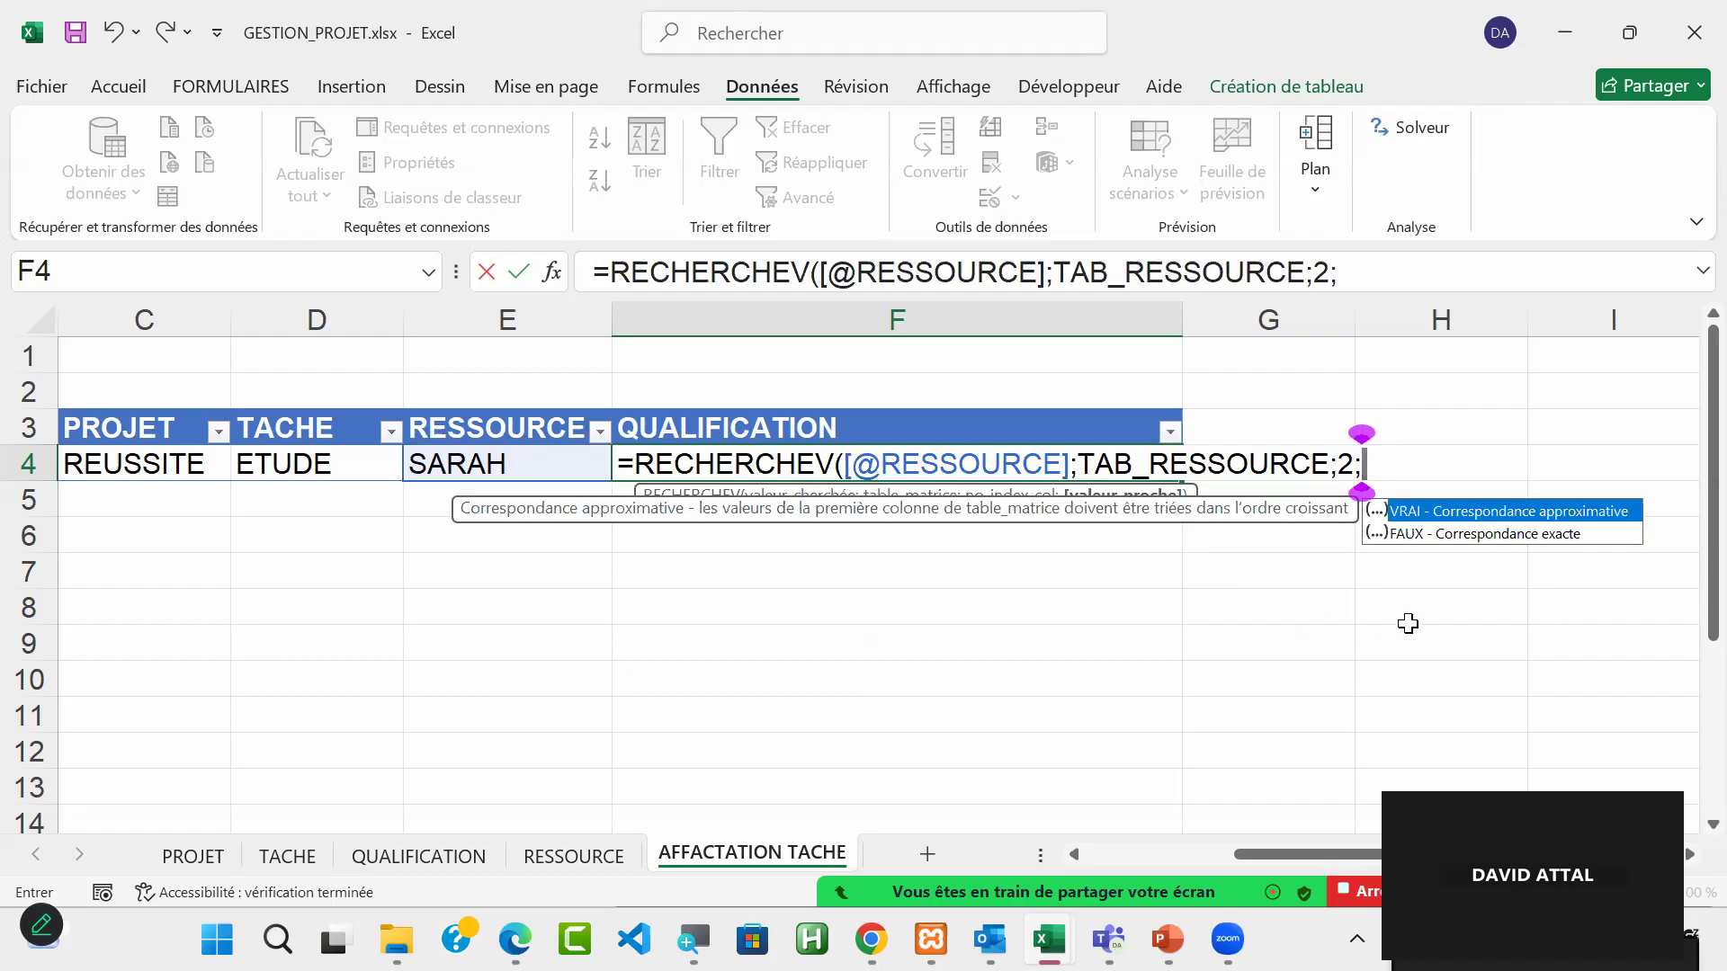
pyautogui.doubleClick(1497, 532)
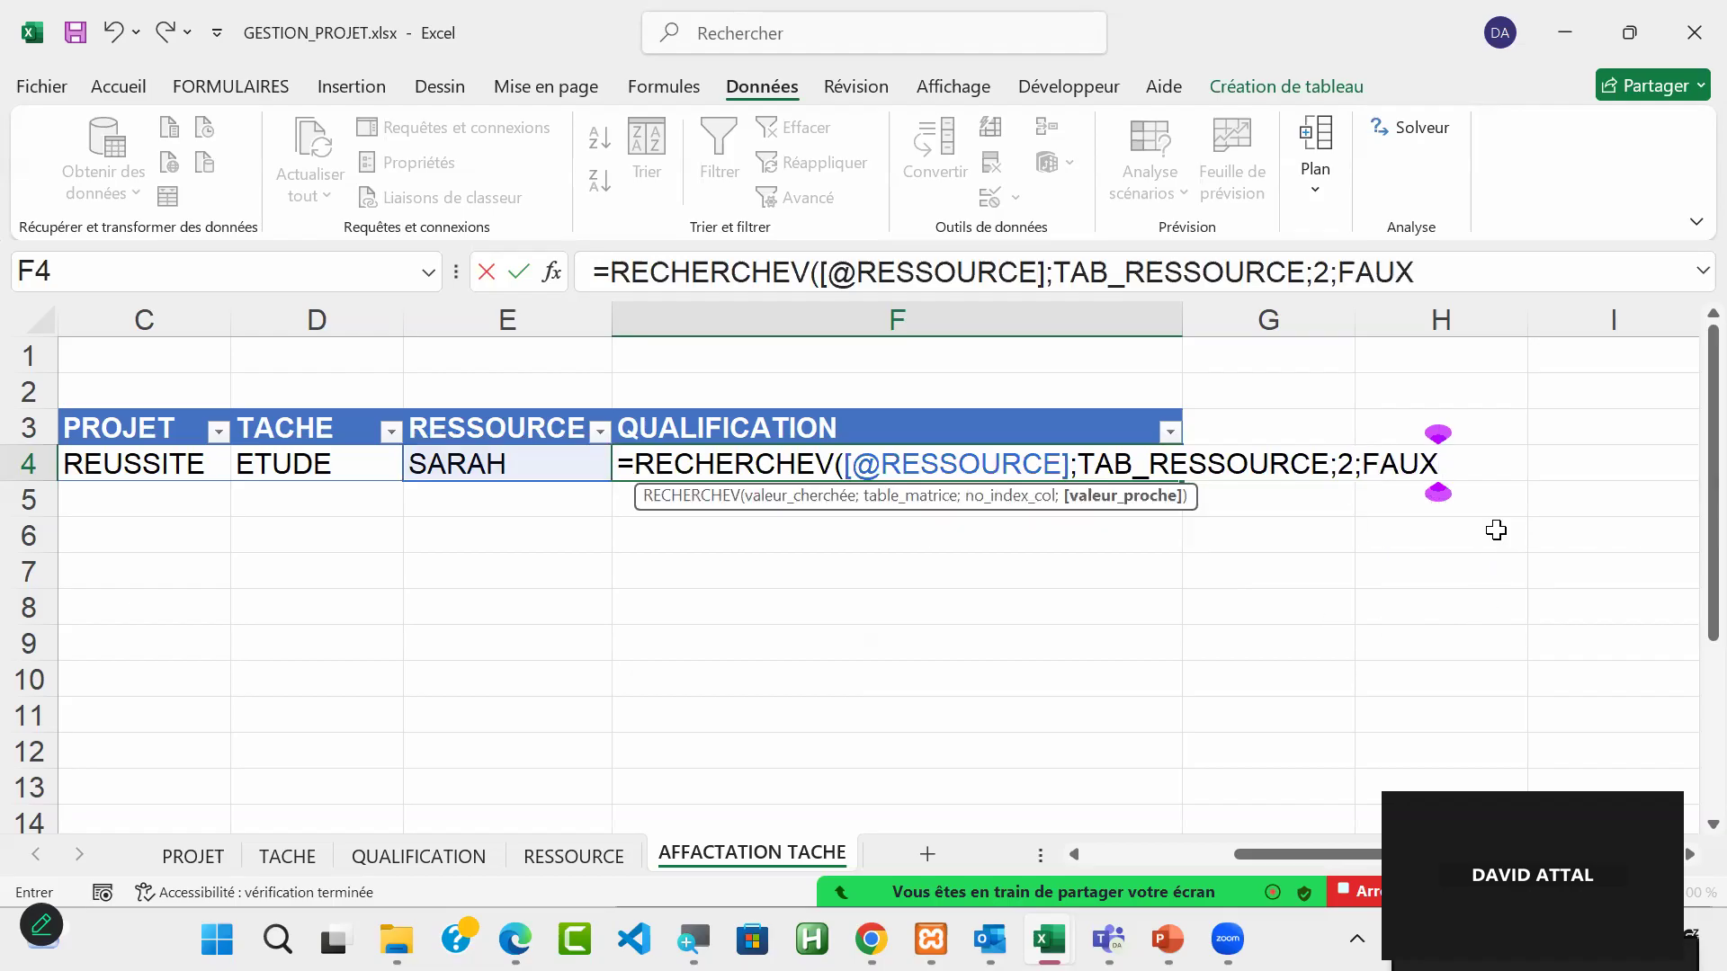
pyautogui.write(')')
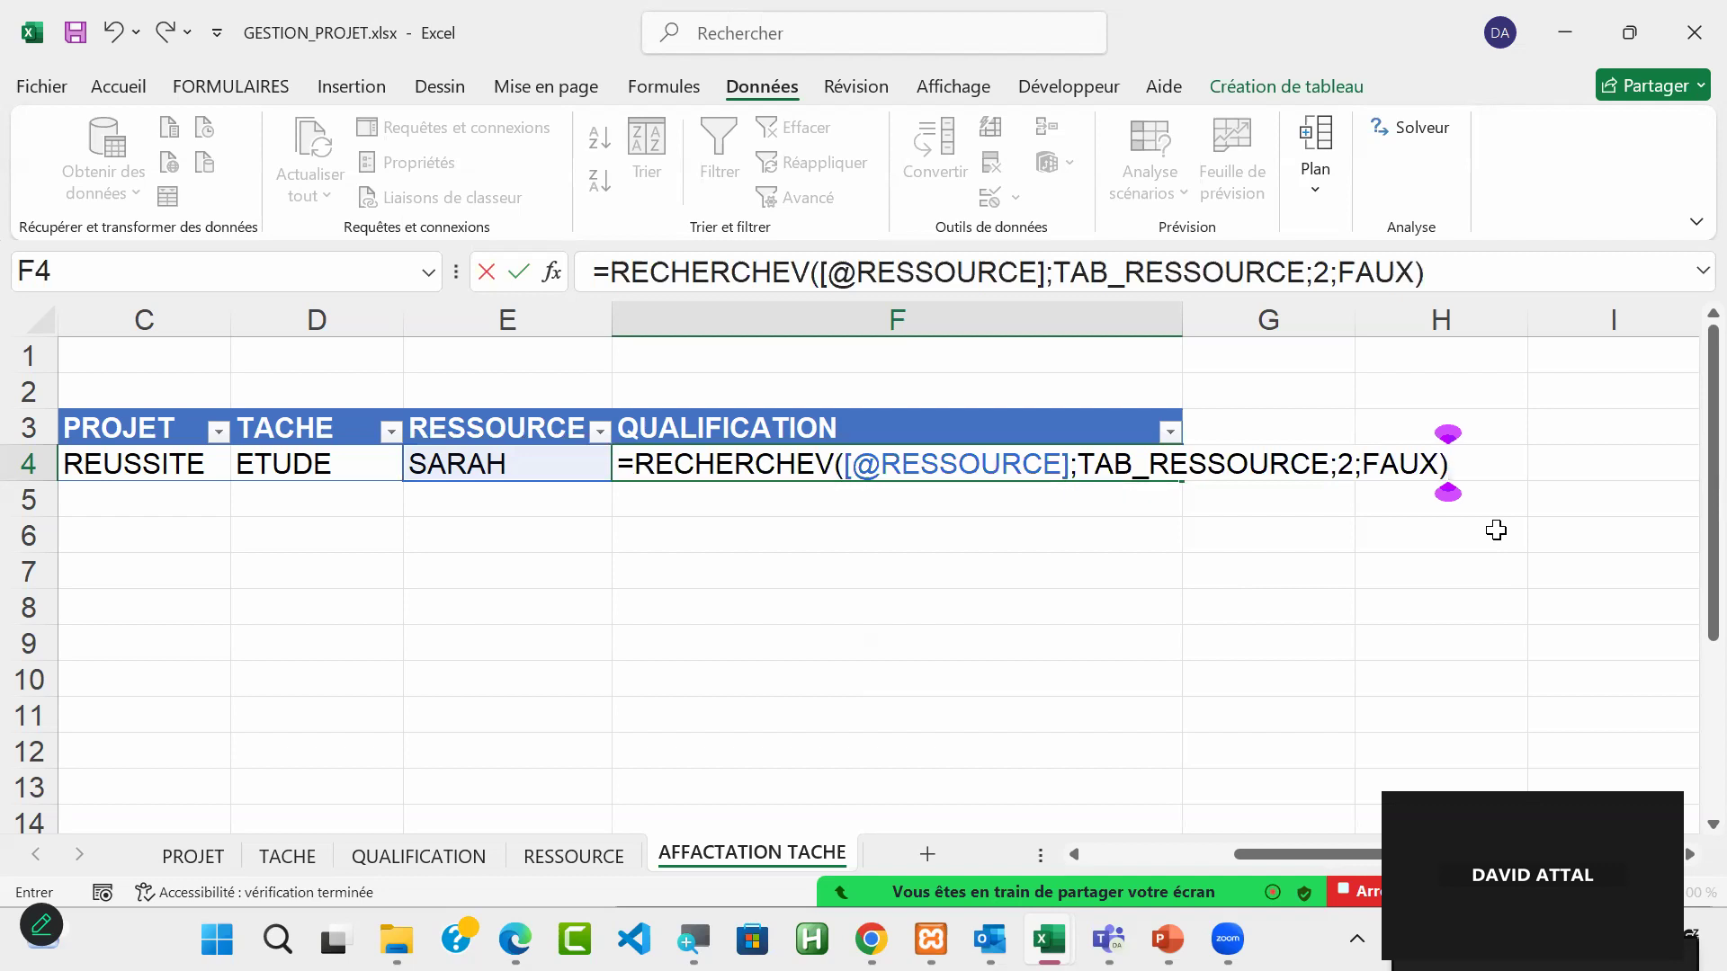
pyautogui.press('Return')
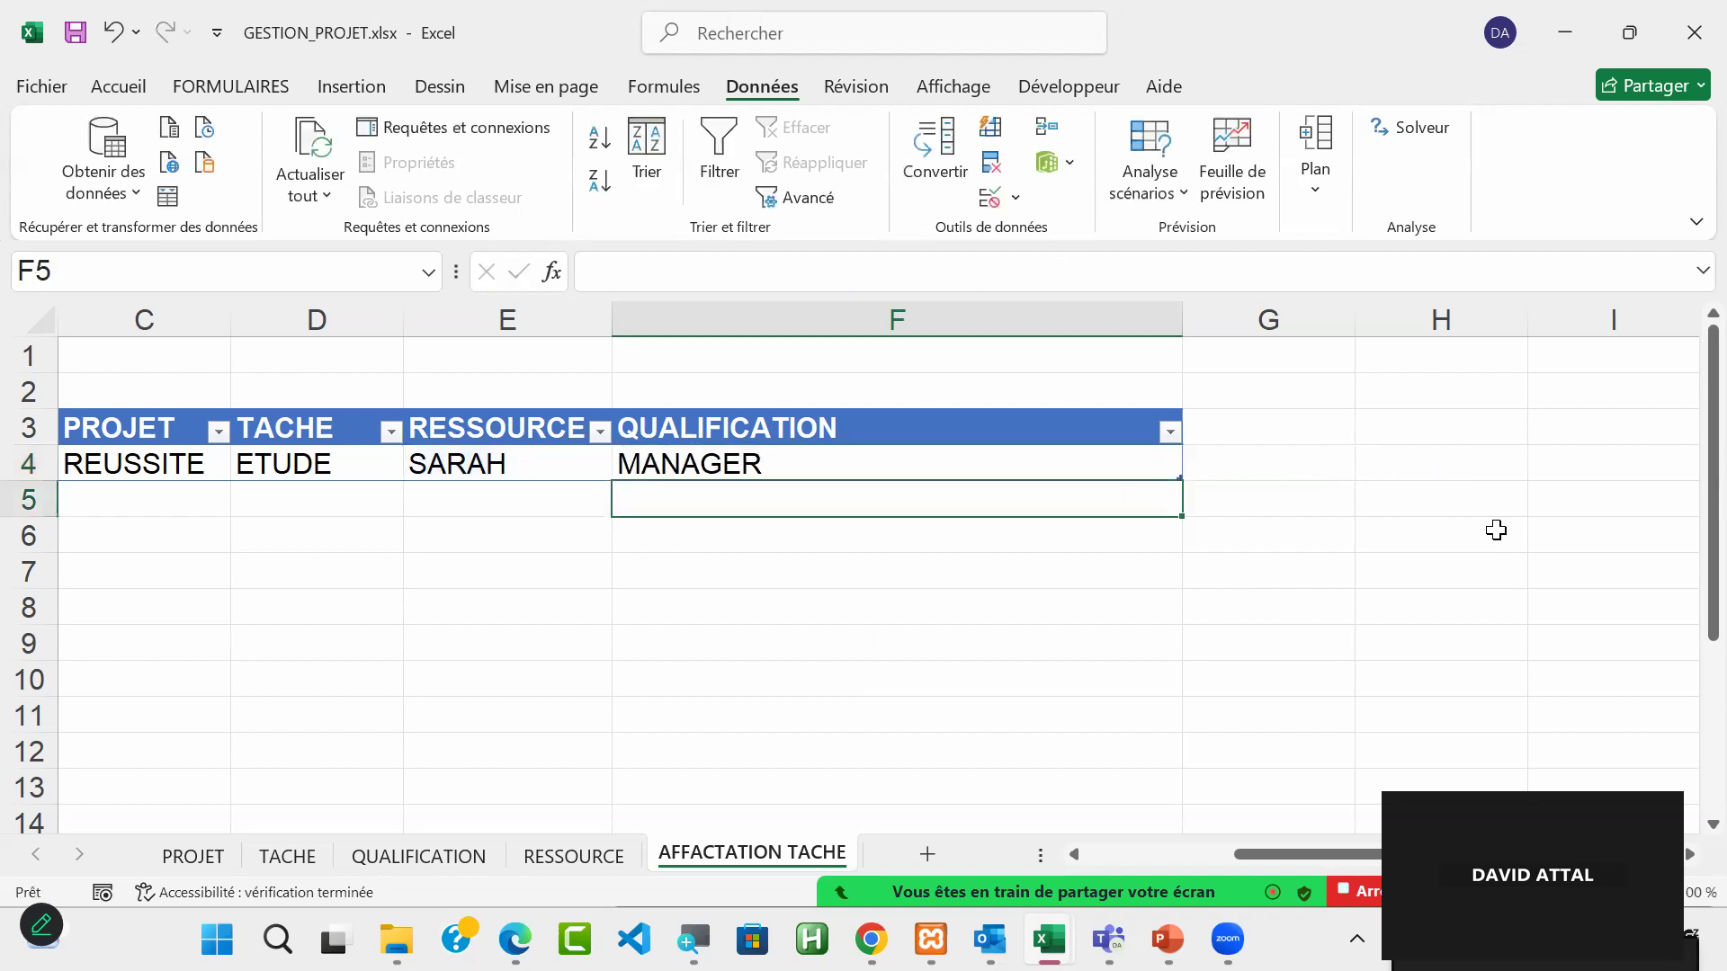
# Step: Test the QUALIFICATION lookup by switching the E4 dropdown to the third resource and back to the second
pyautogui.click(769, 464)
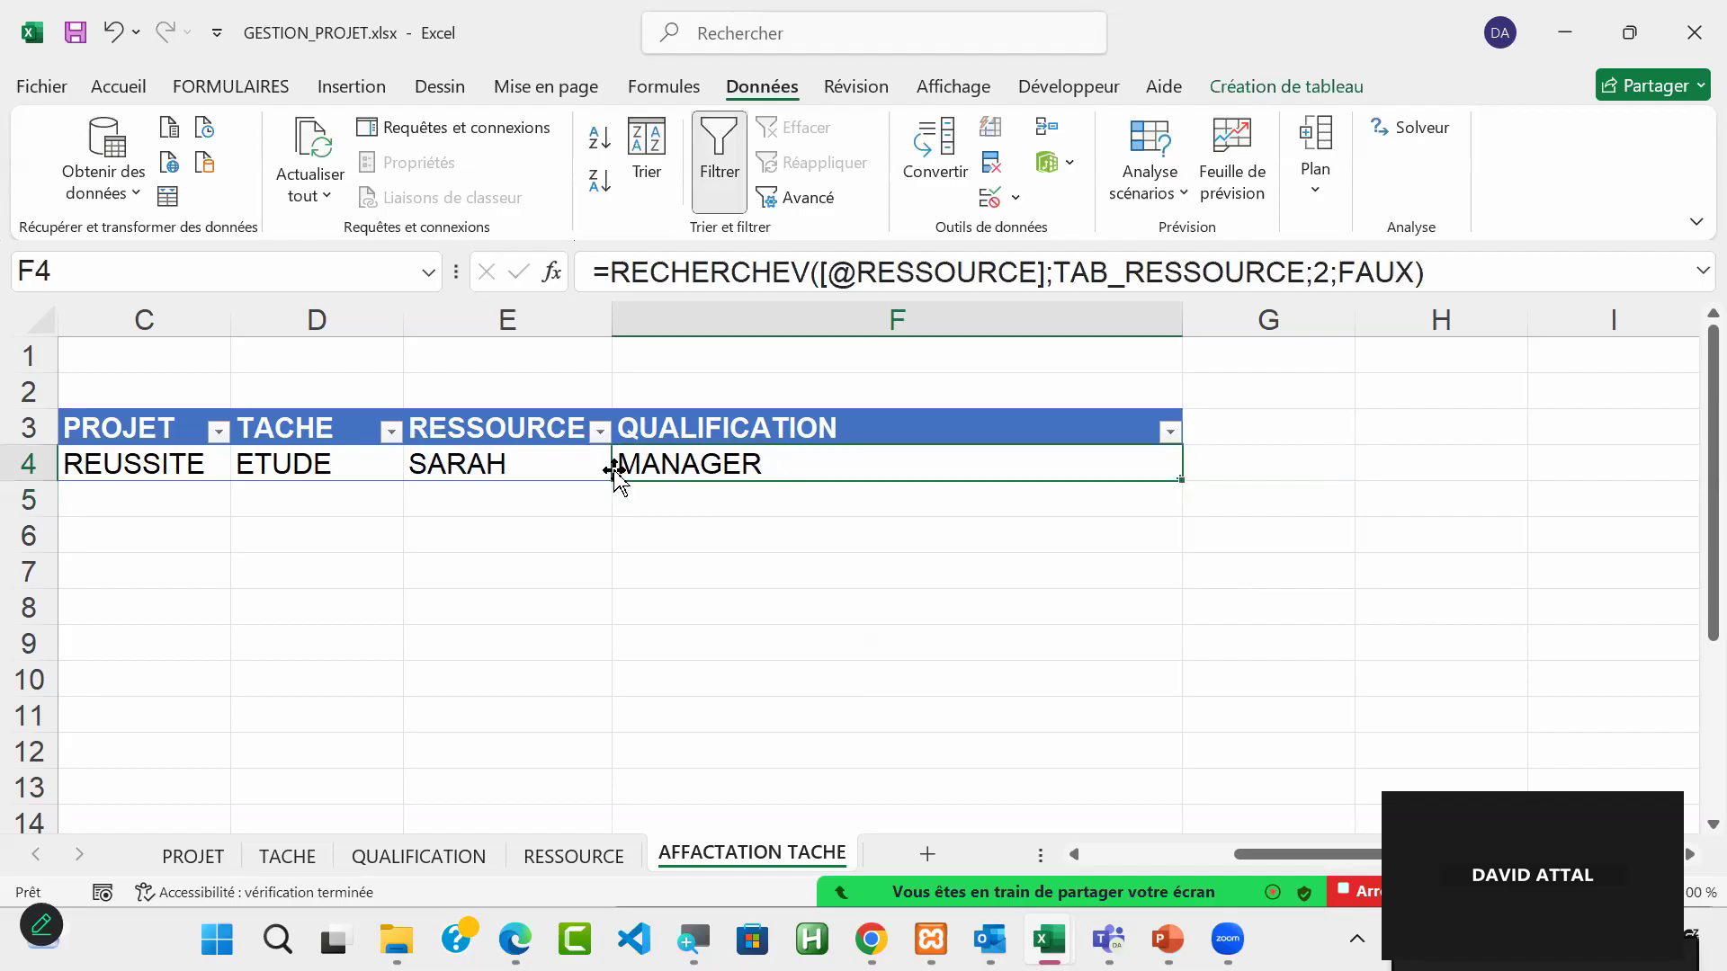
pyautogui.click(500, 464)
pyautogui.click(623, 467)
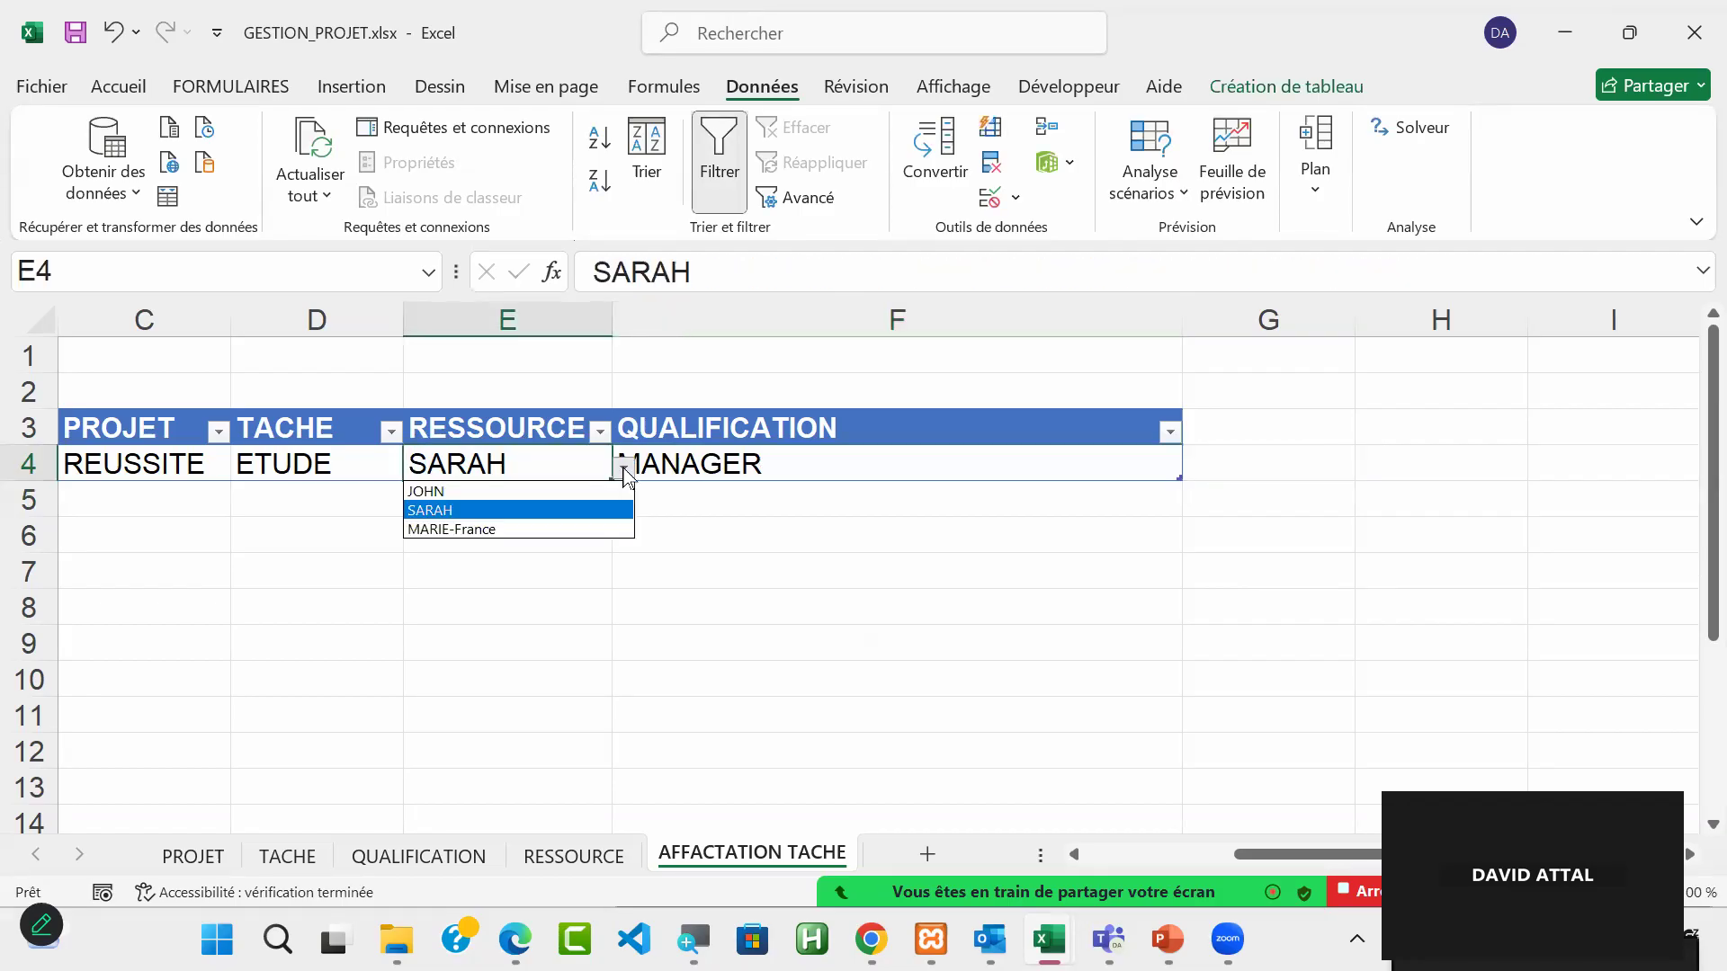
pyautogui.click(592, 531)
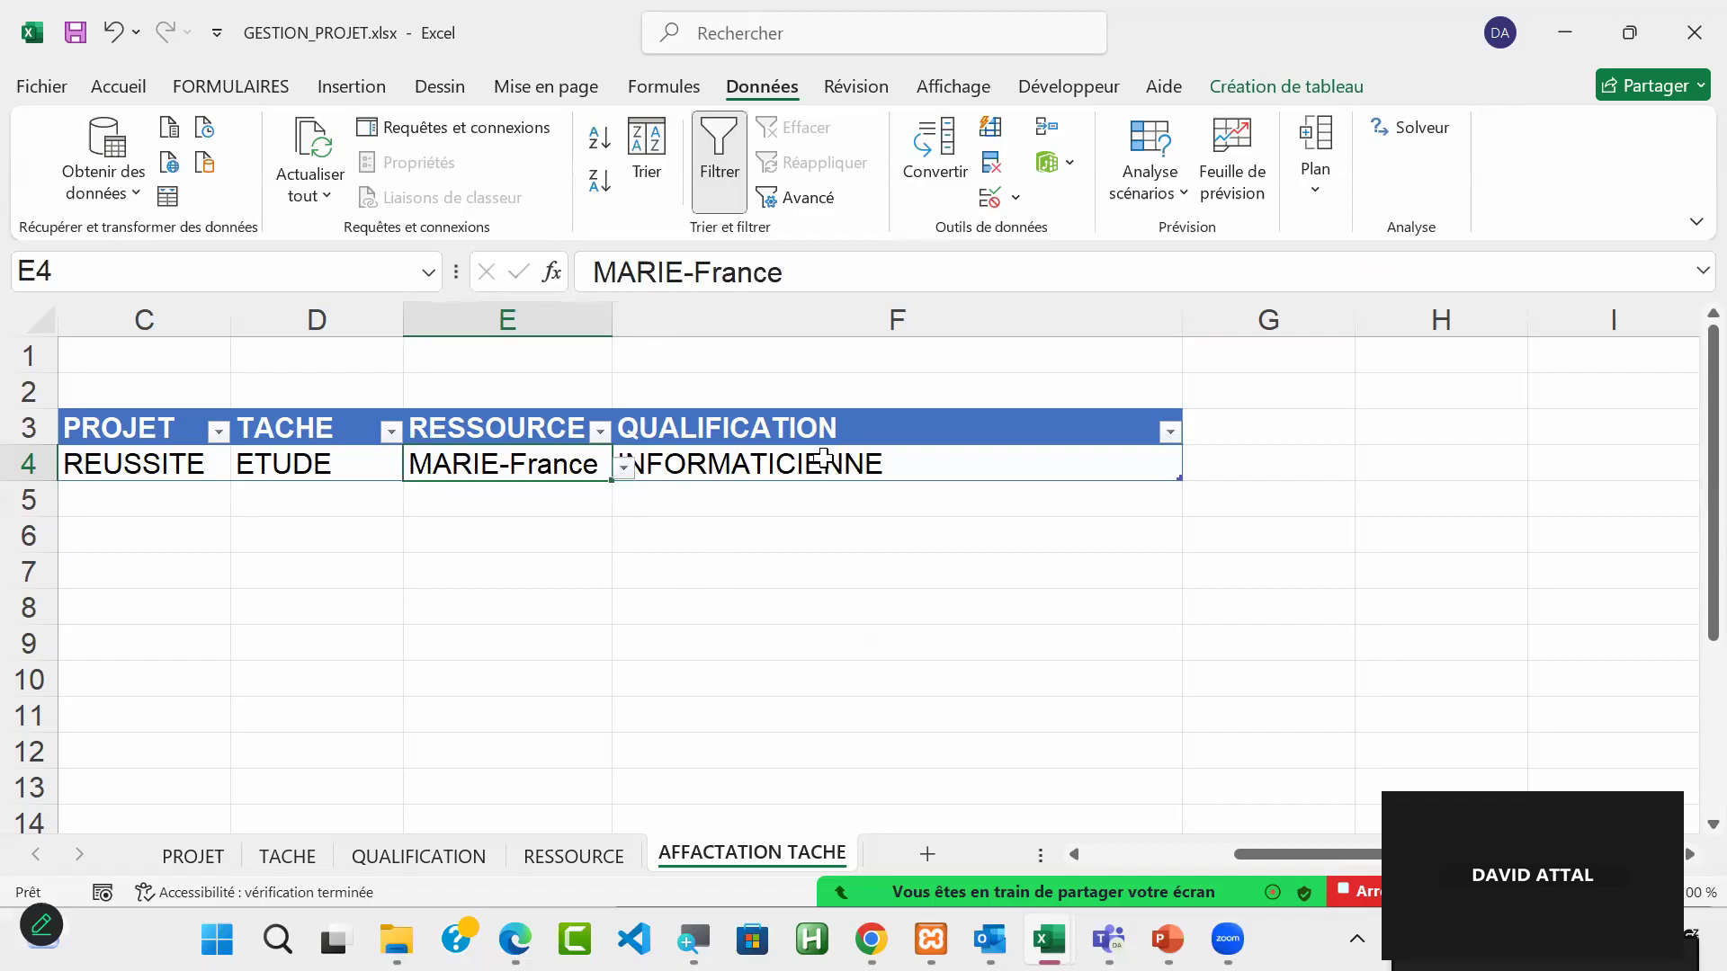
pyautogui.click(625, 473)
pyautogui.click(441, 510)
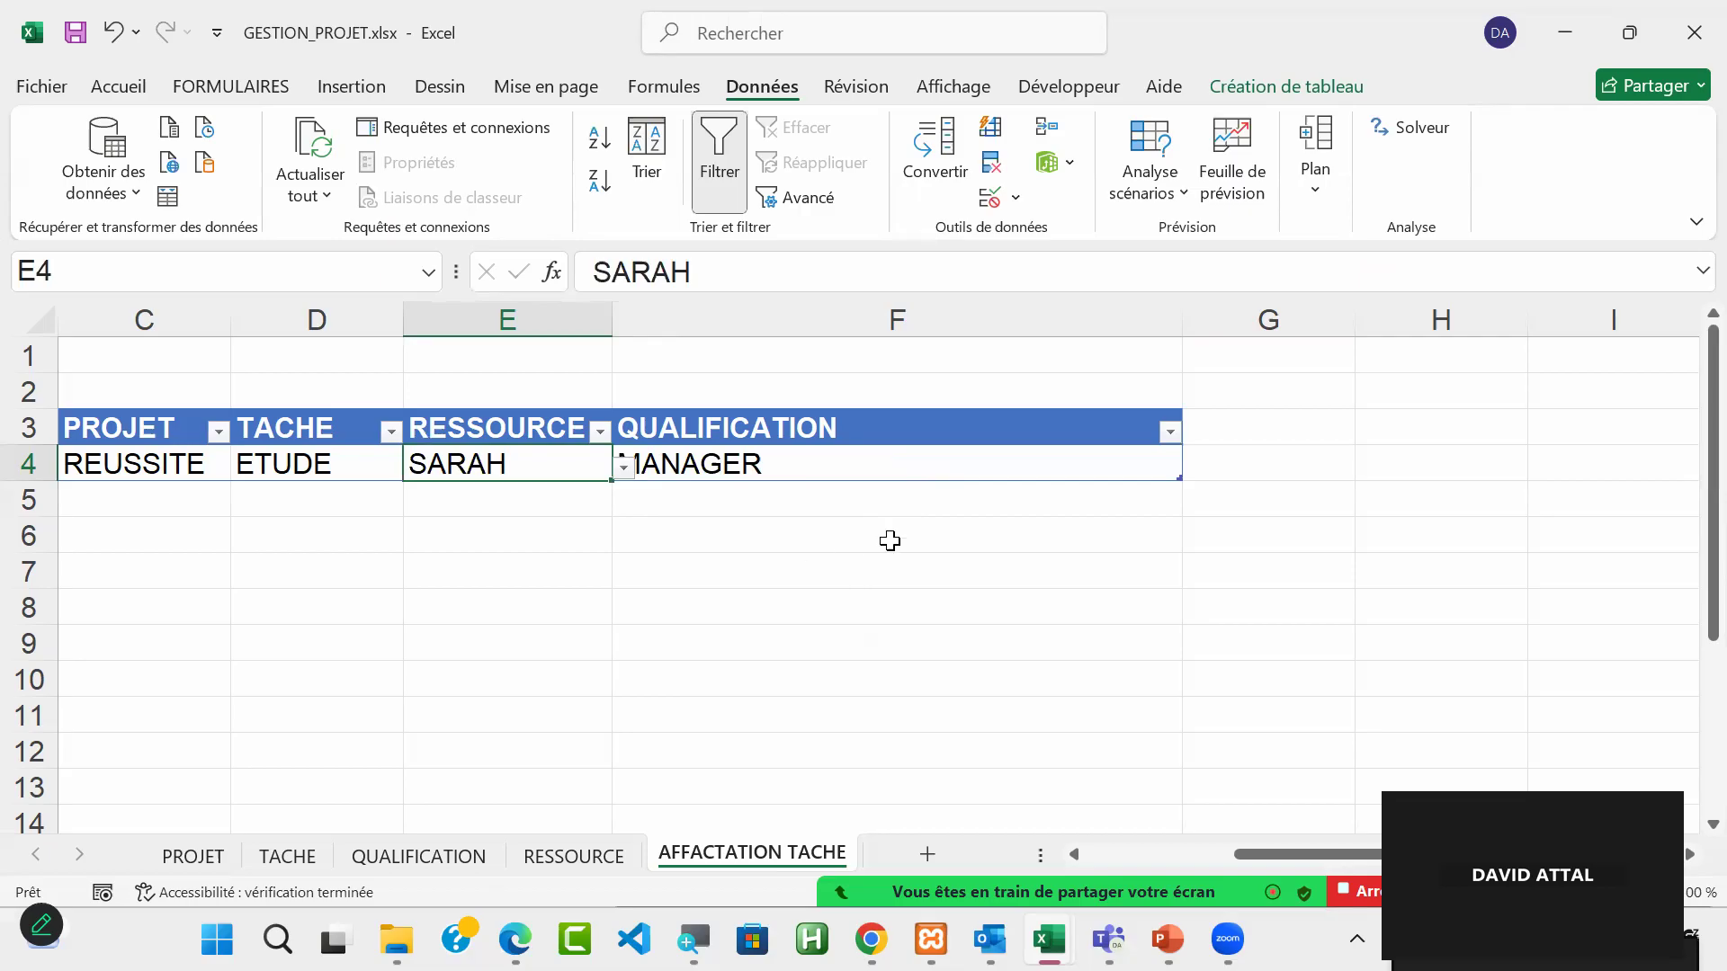
pyautogui.click(890, 455)
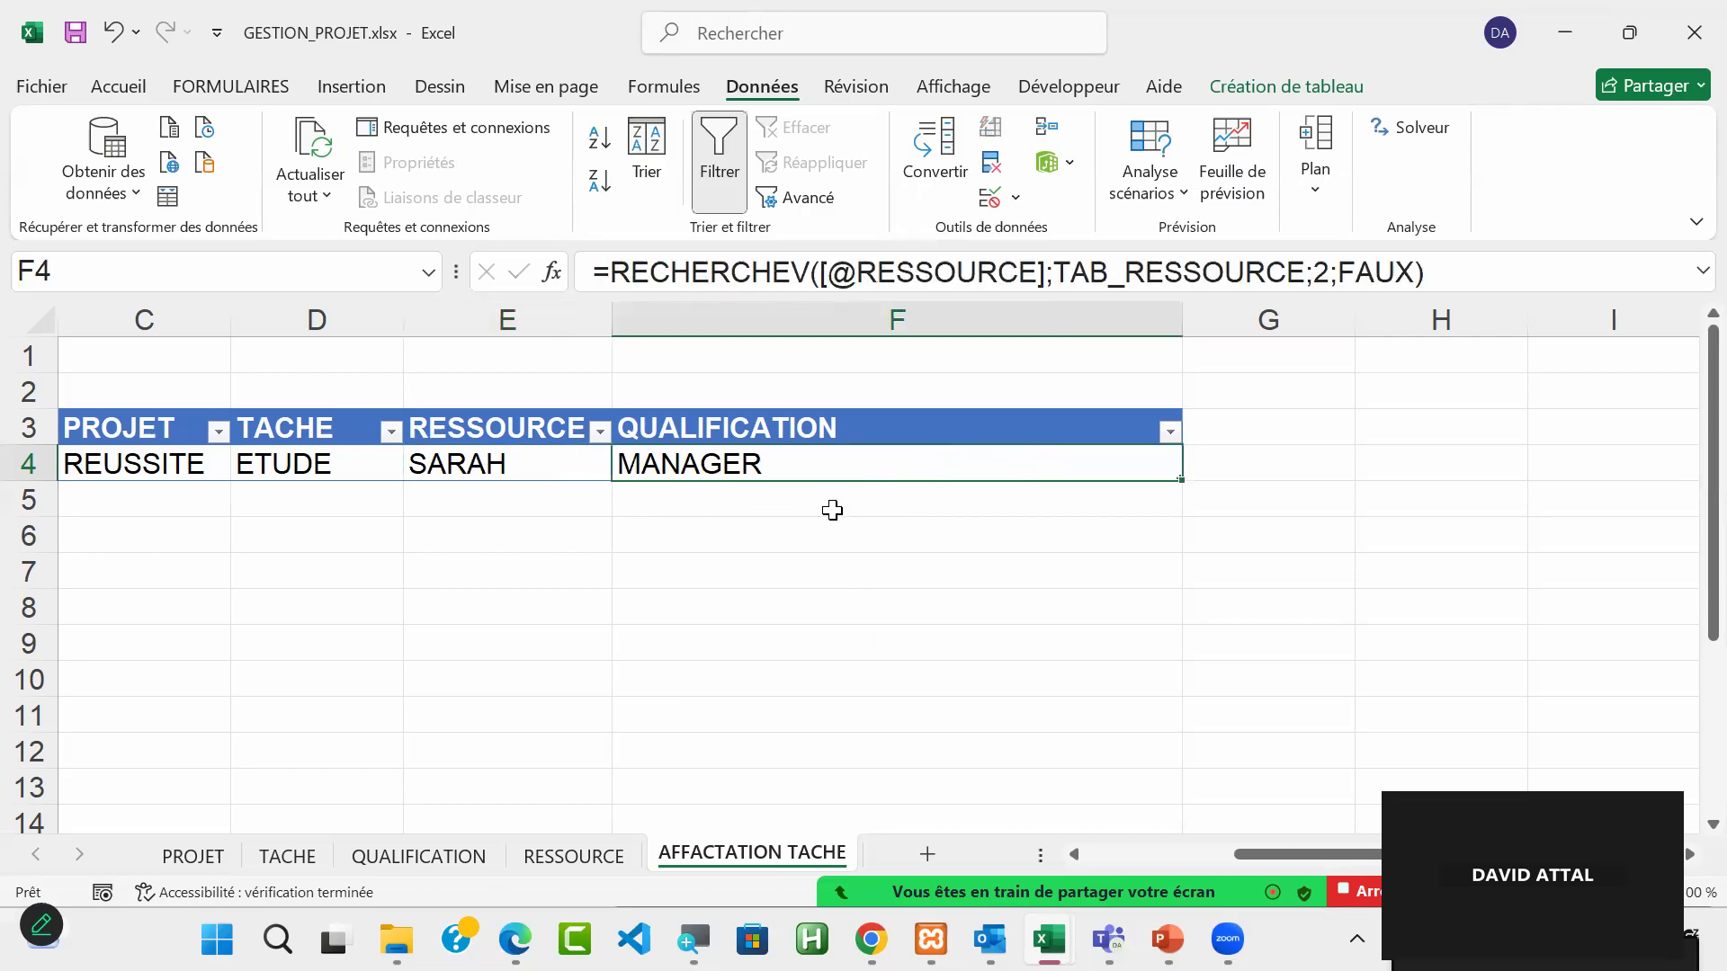
pyautogui.click(540, 532)
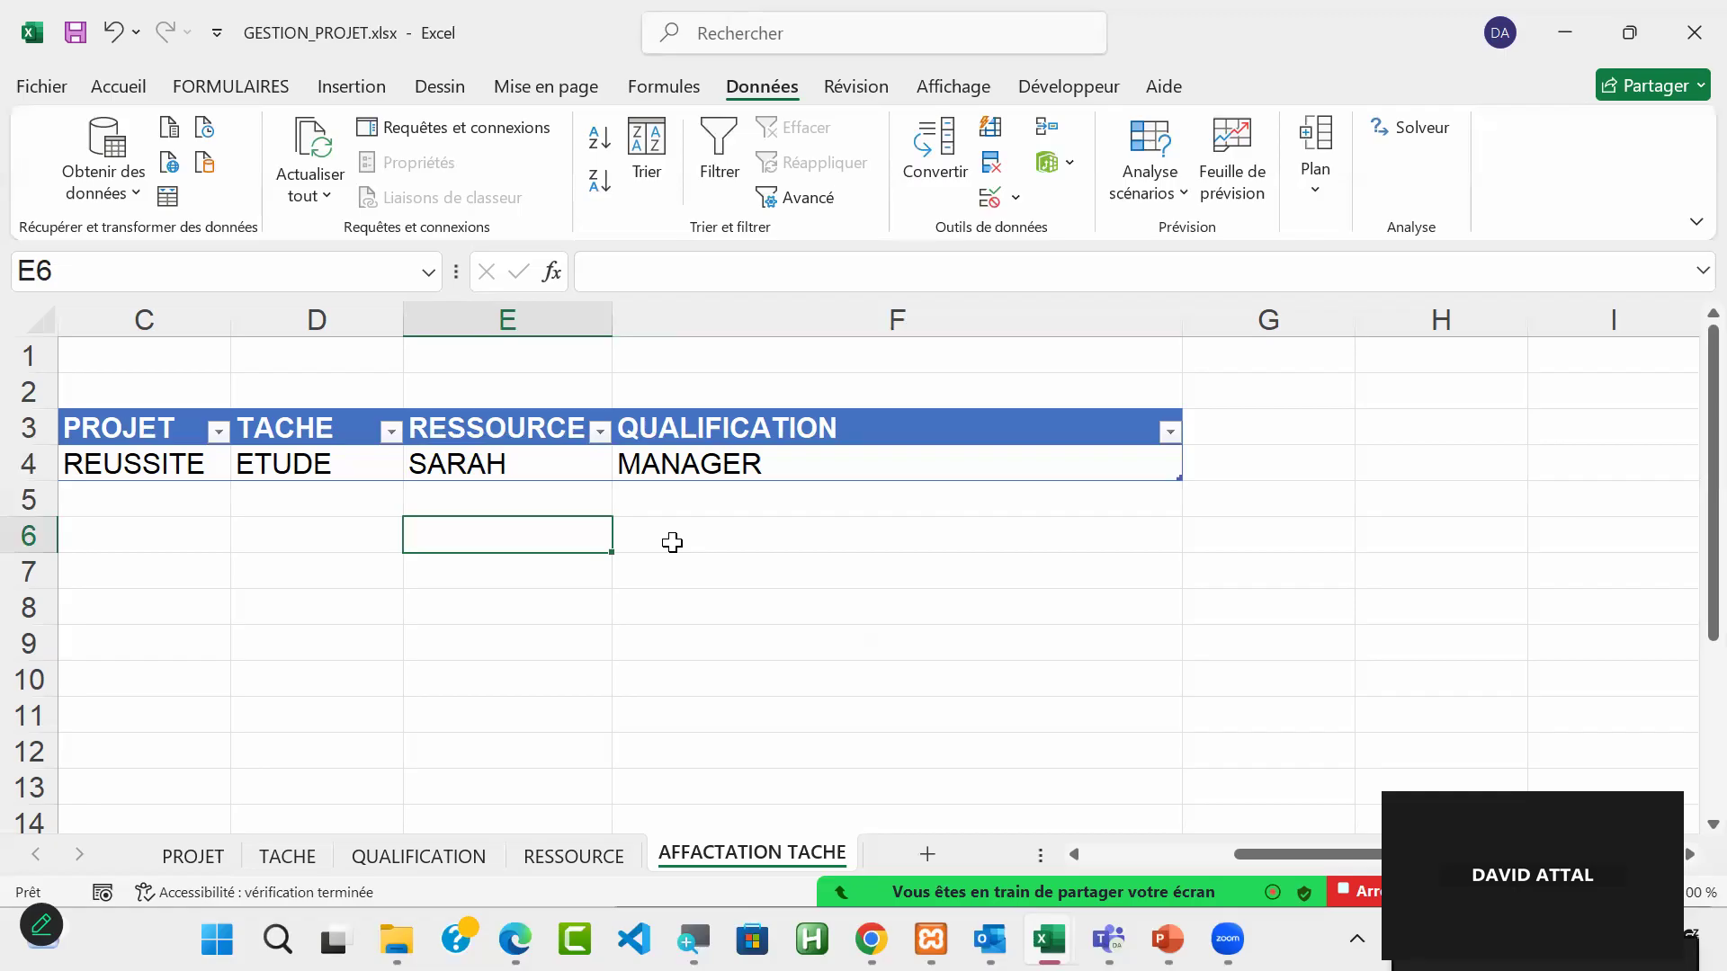
pyautogui.click(817, 467)
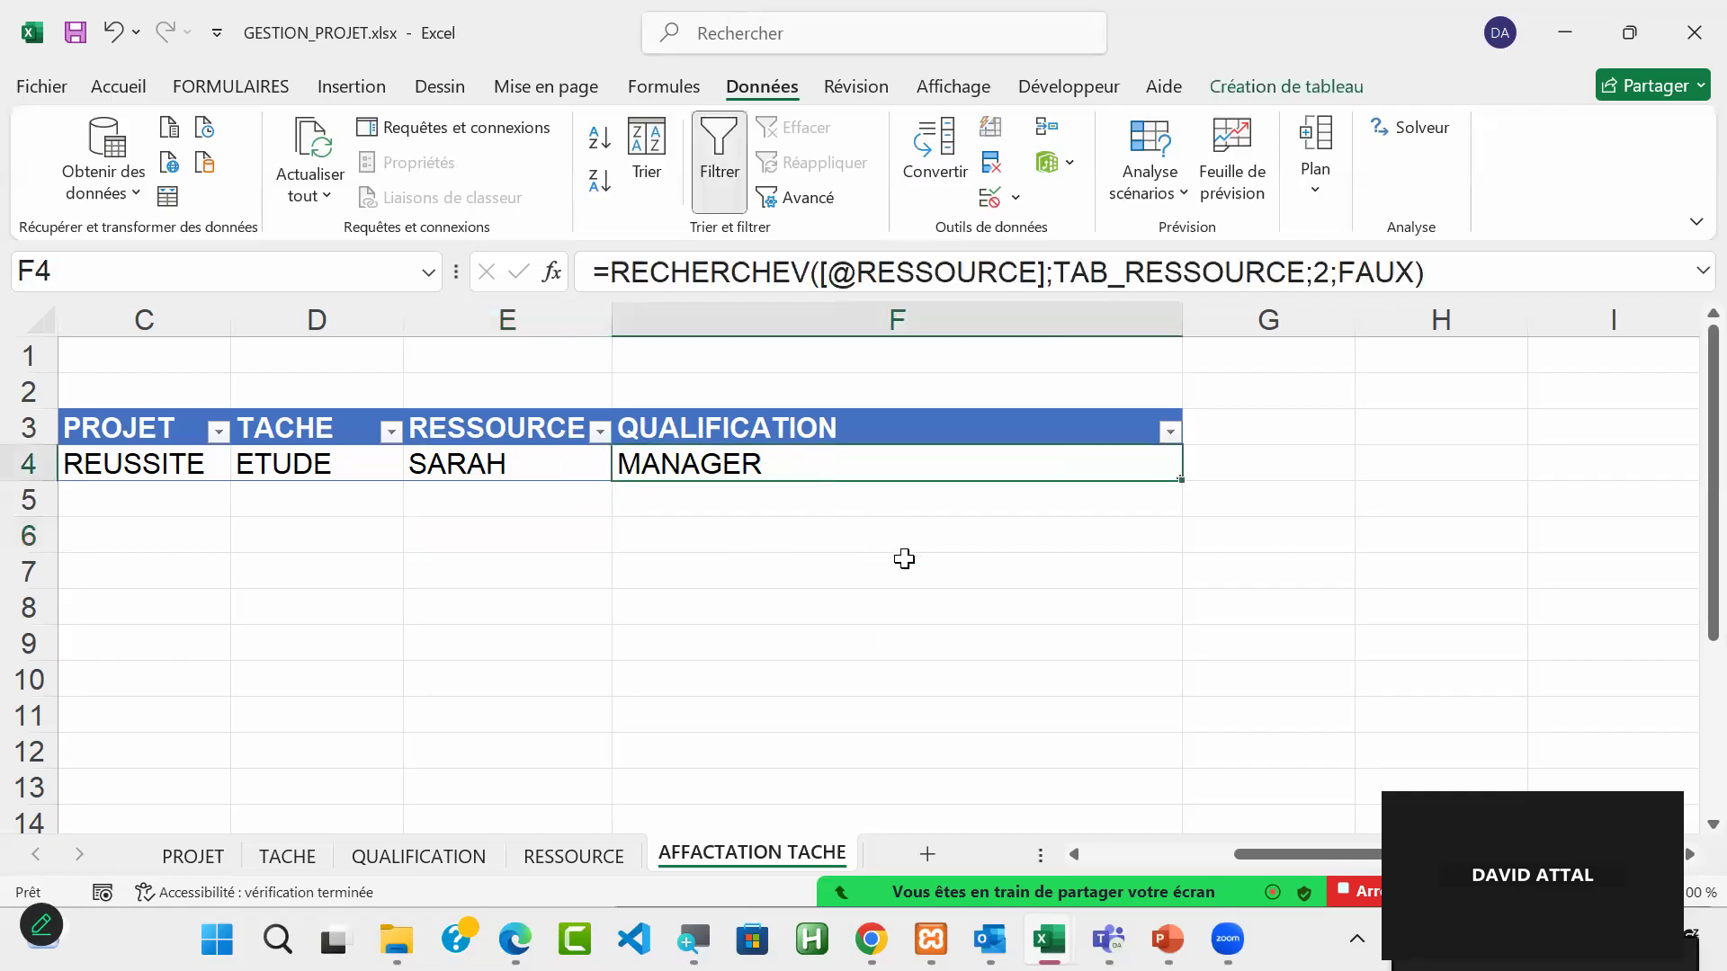